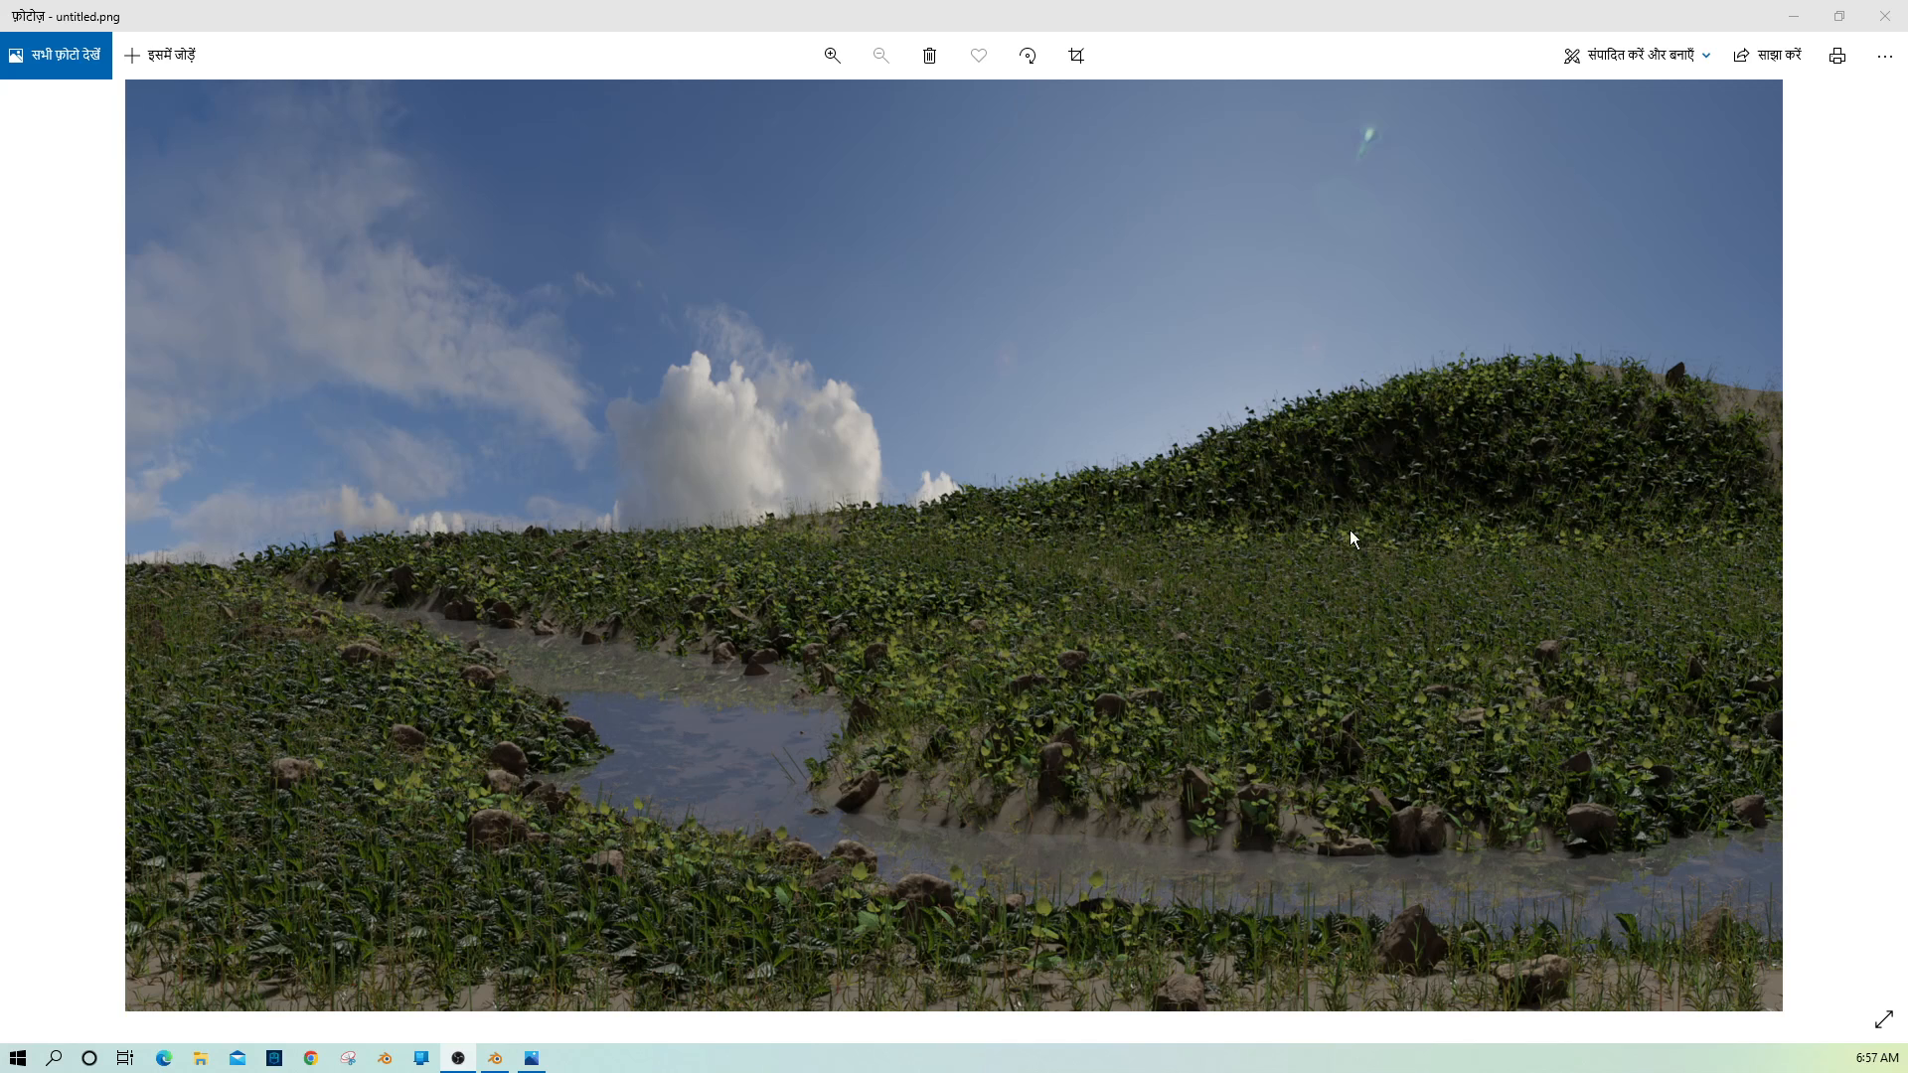
Examine the rendered river landscape's water, rocks and vegetation up close, and close the image.
scroll(942, 823, up, 3)
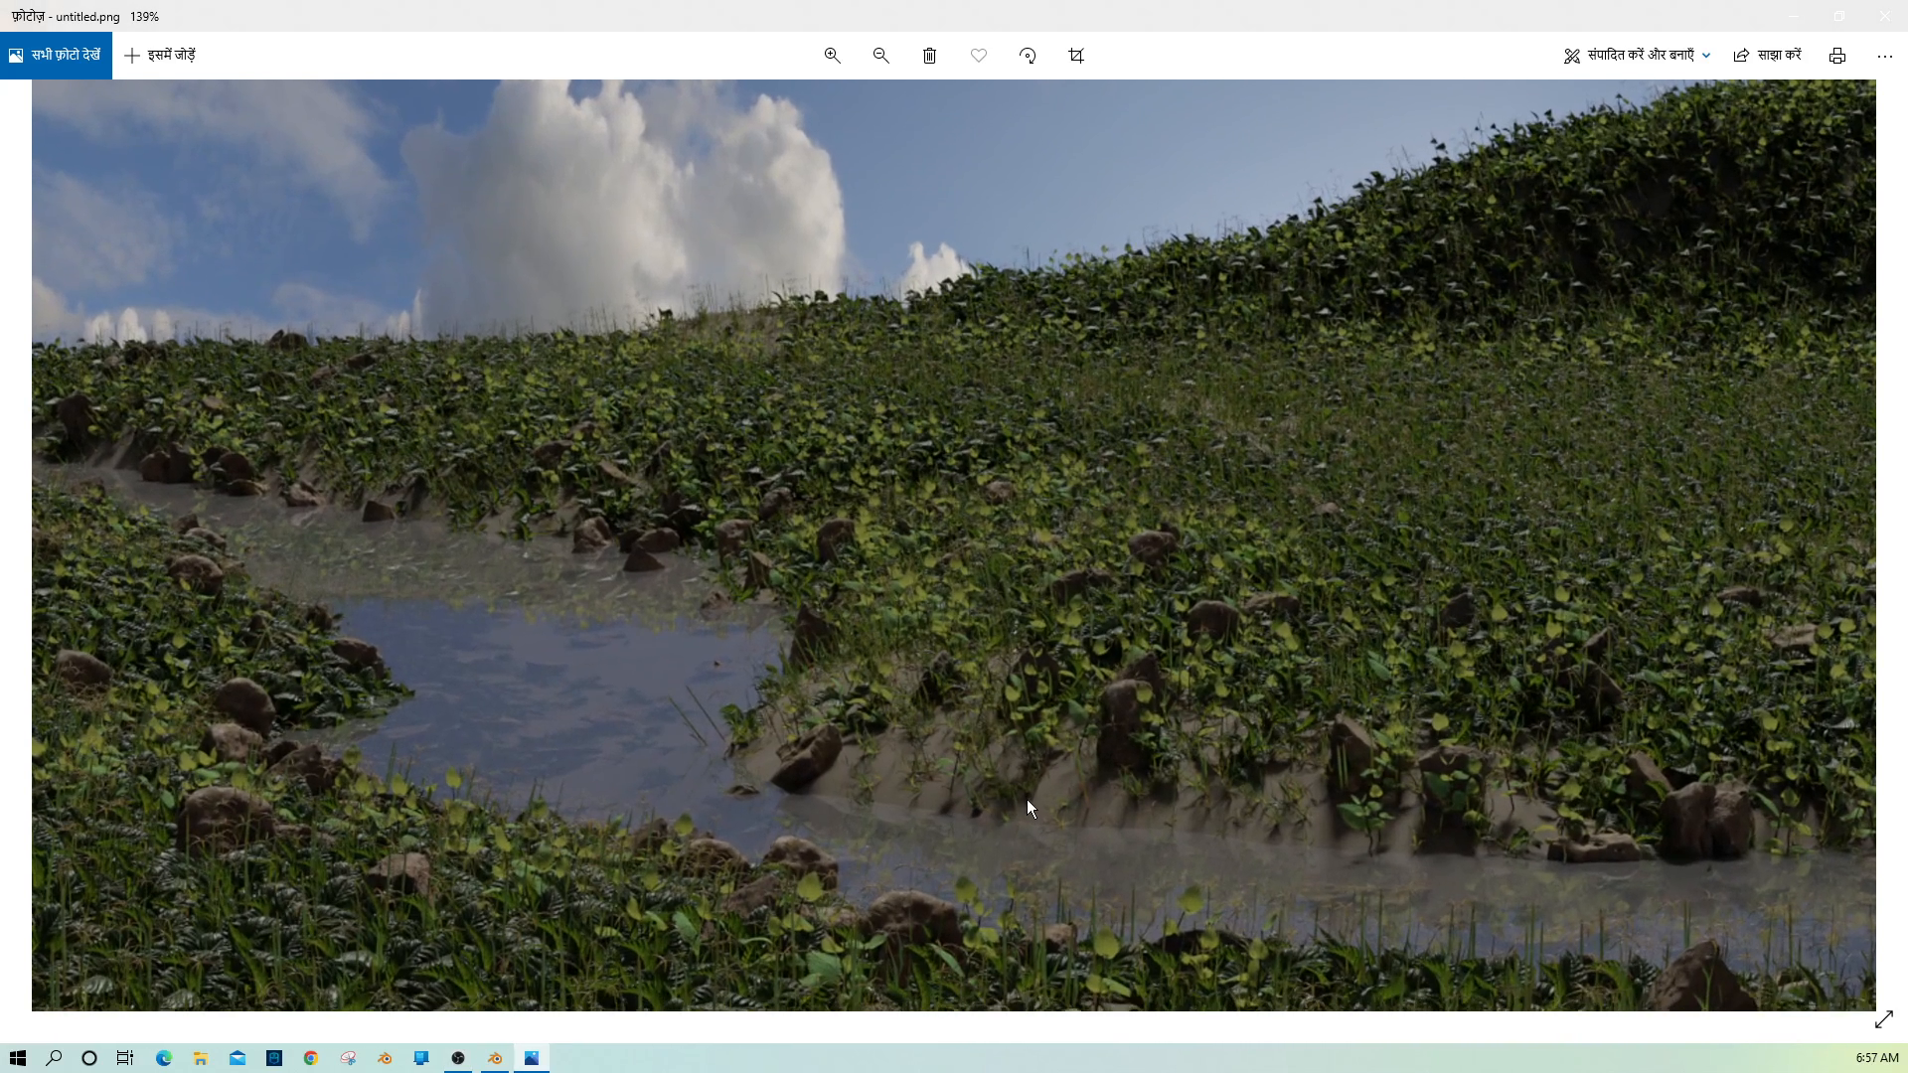
drag(1028, 799, 1081, 568)
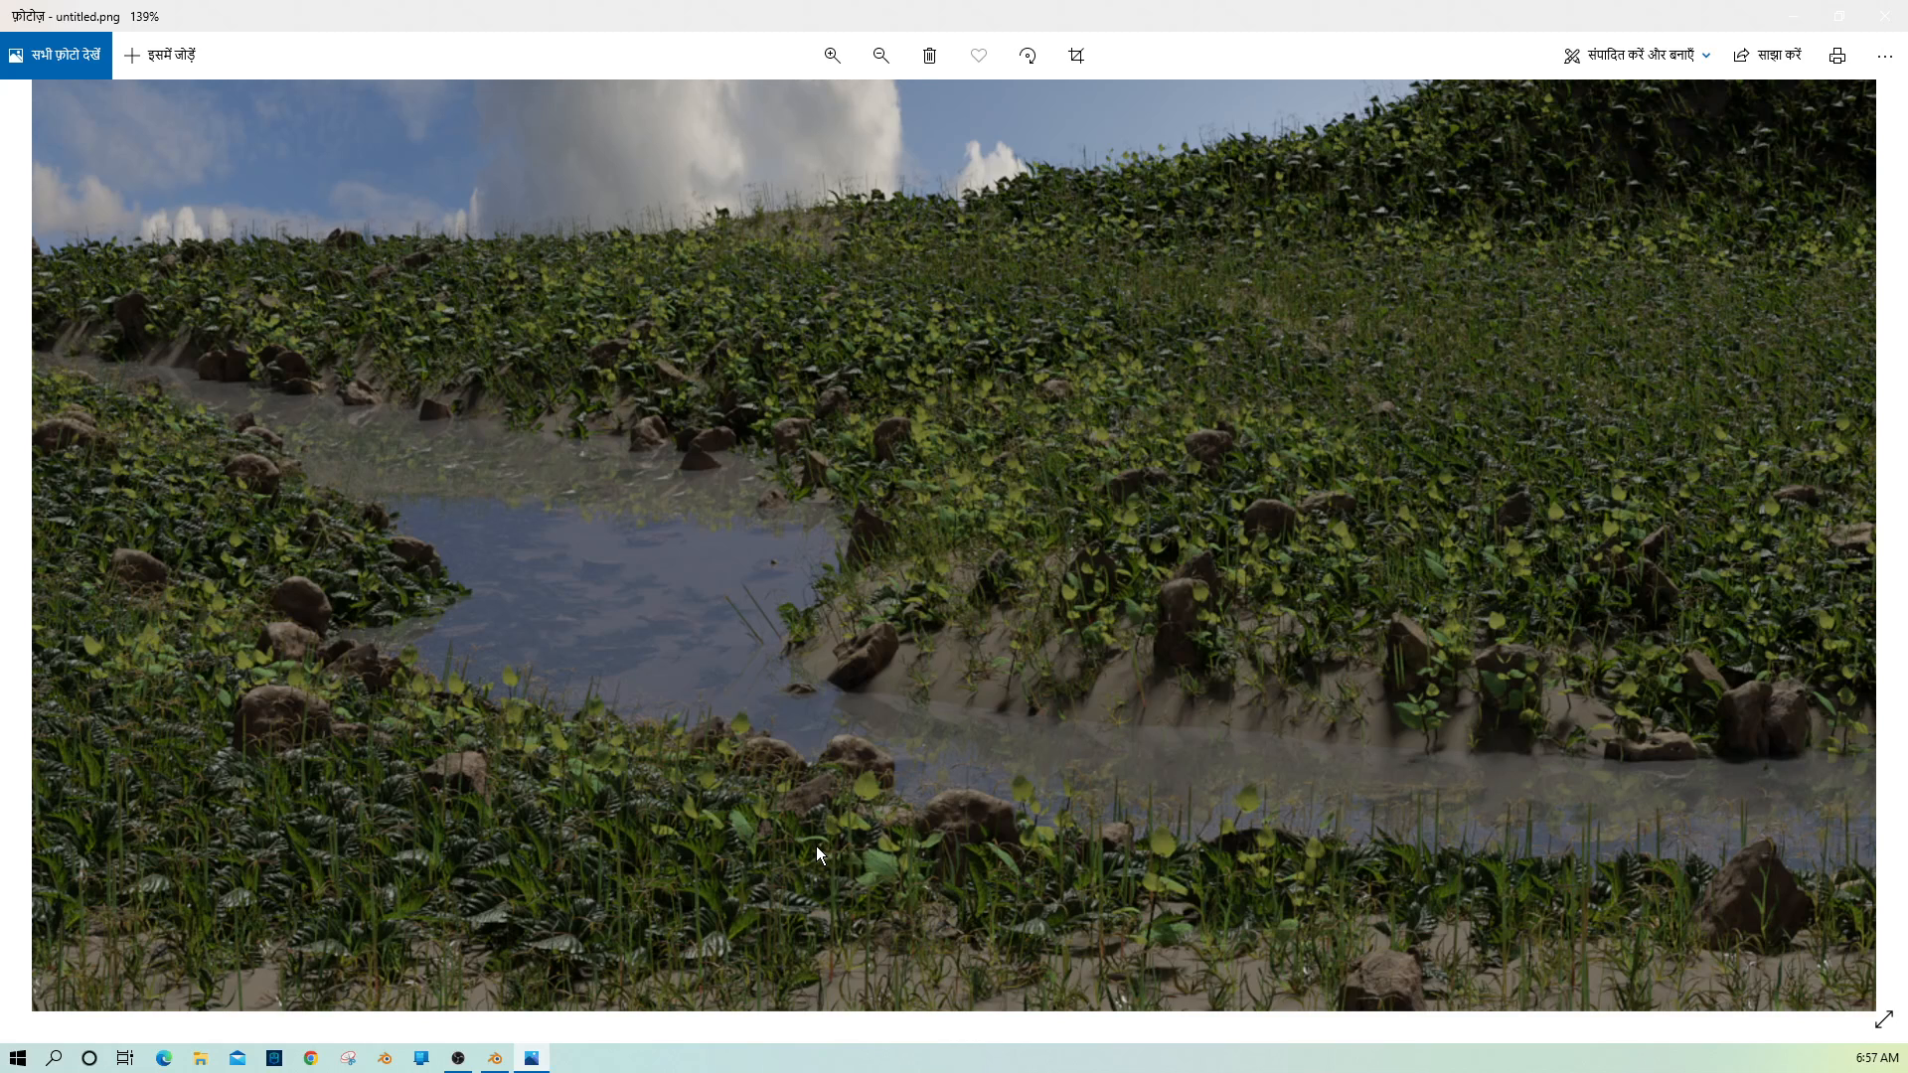
scroll(815, 844, down, 3)
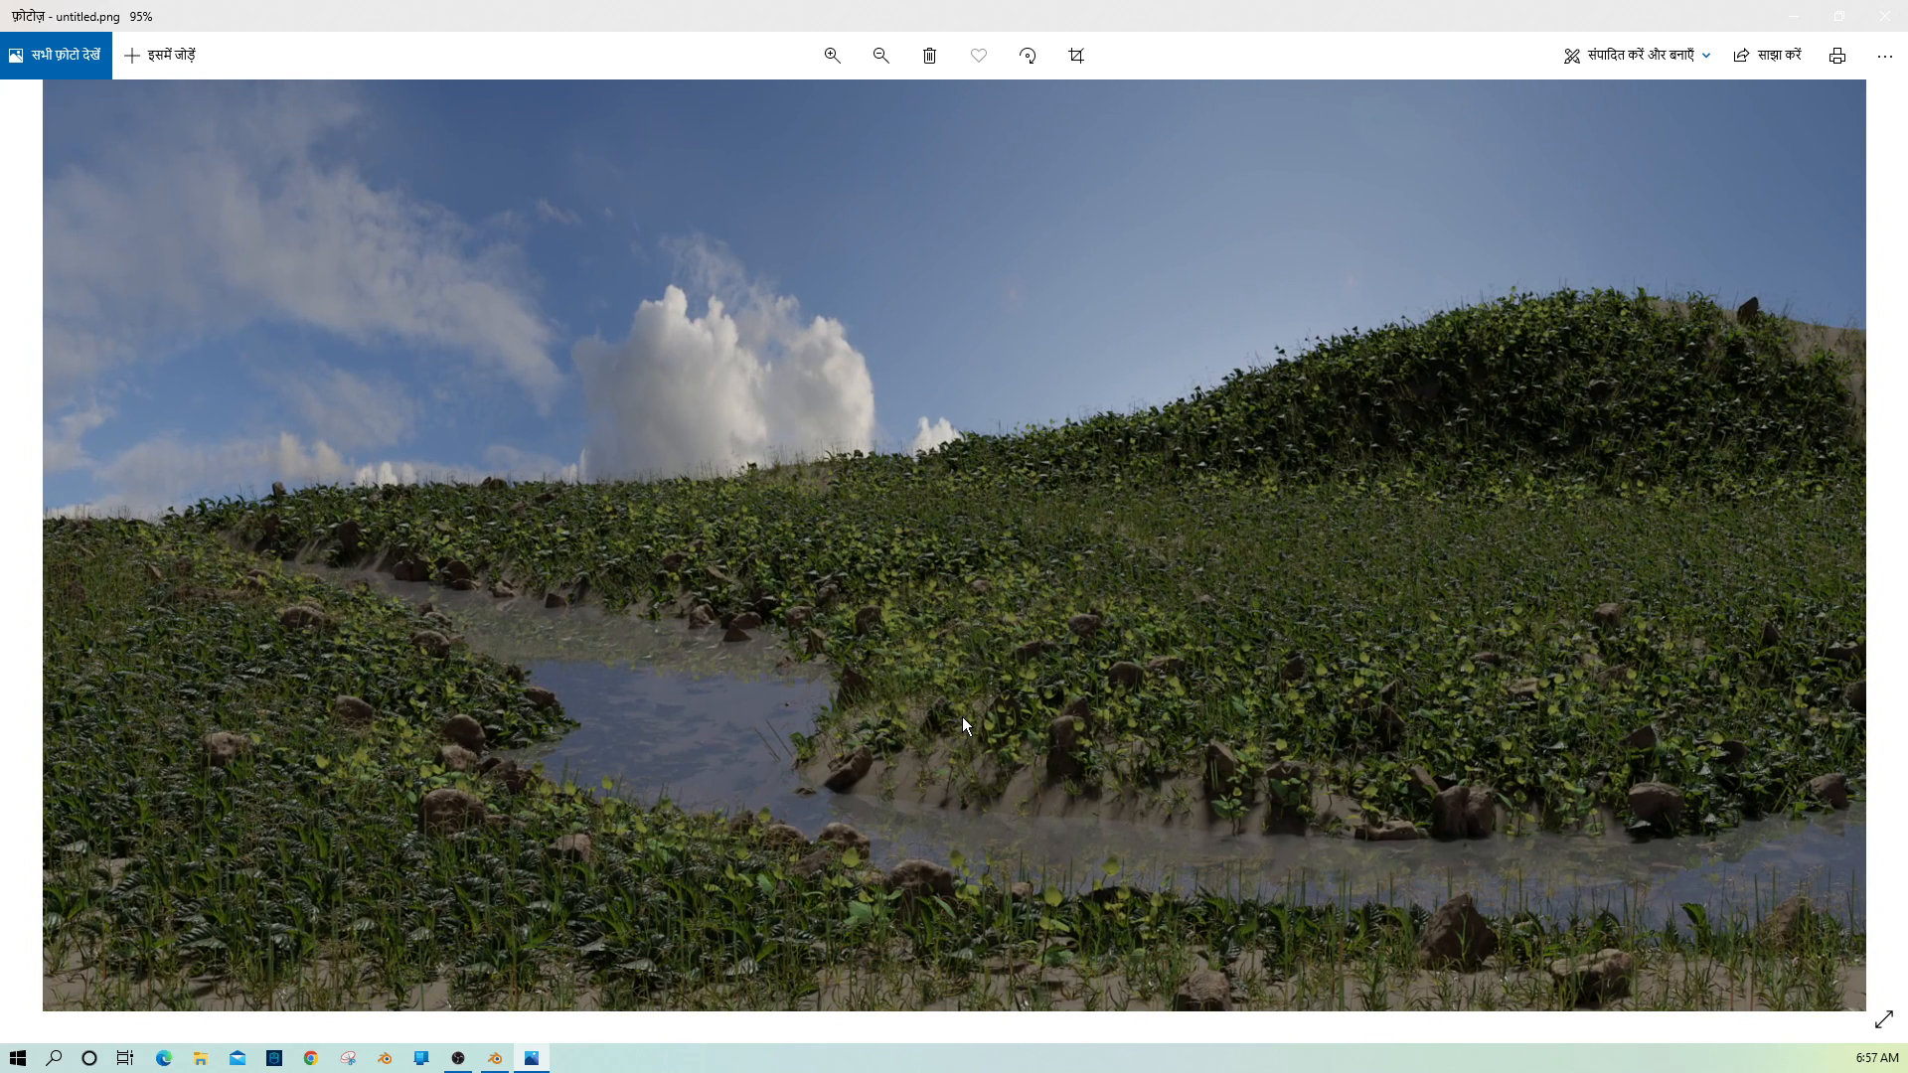
scroll(946, 714, up, 2)
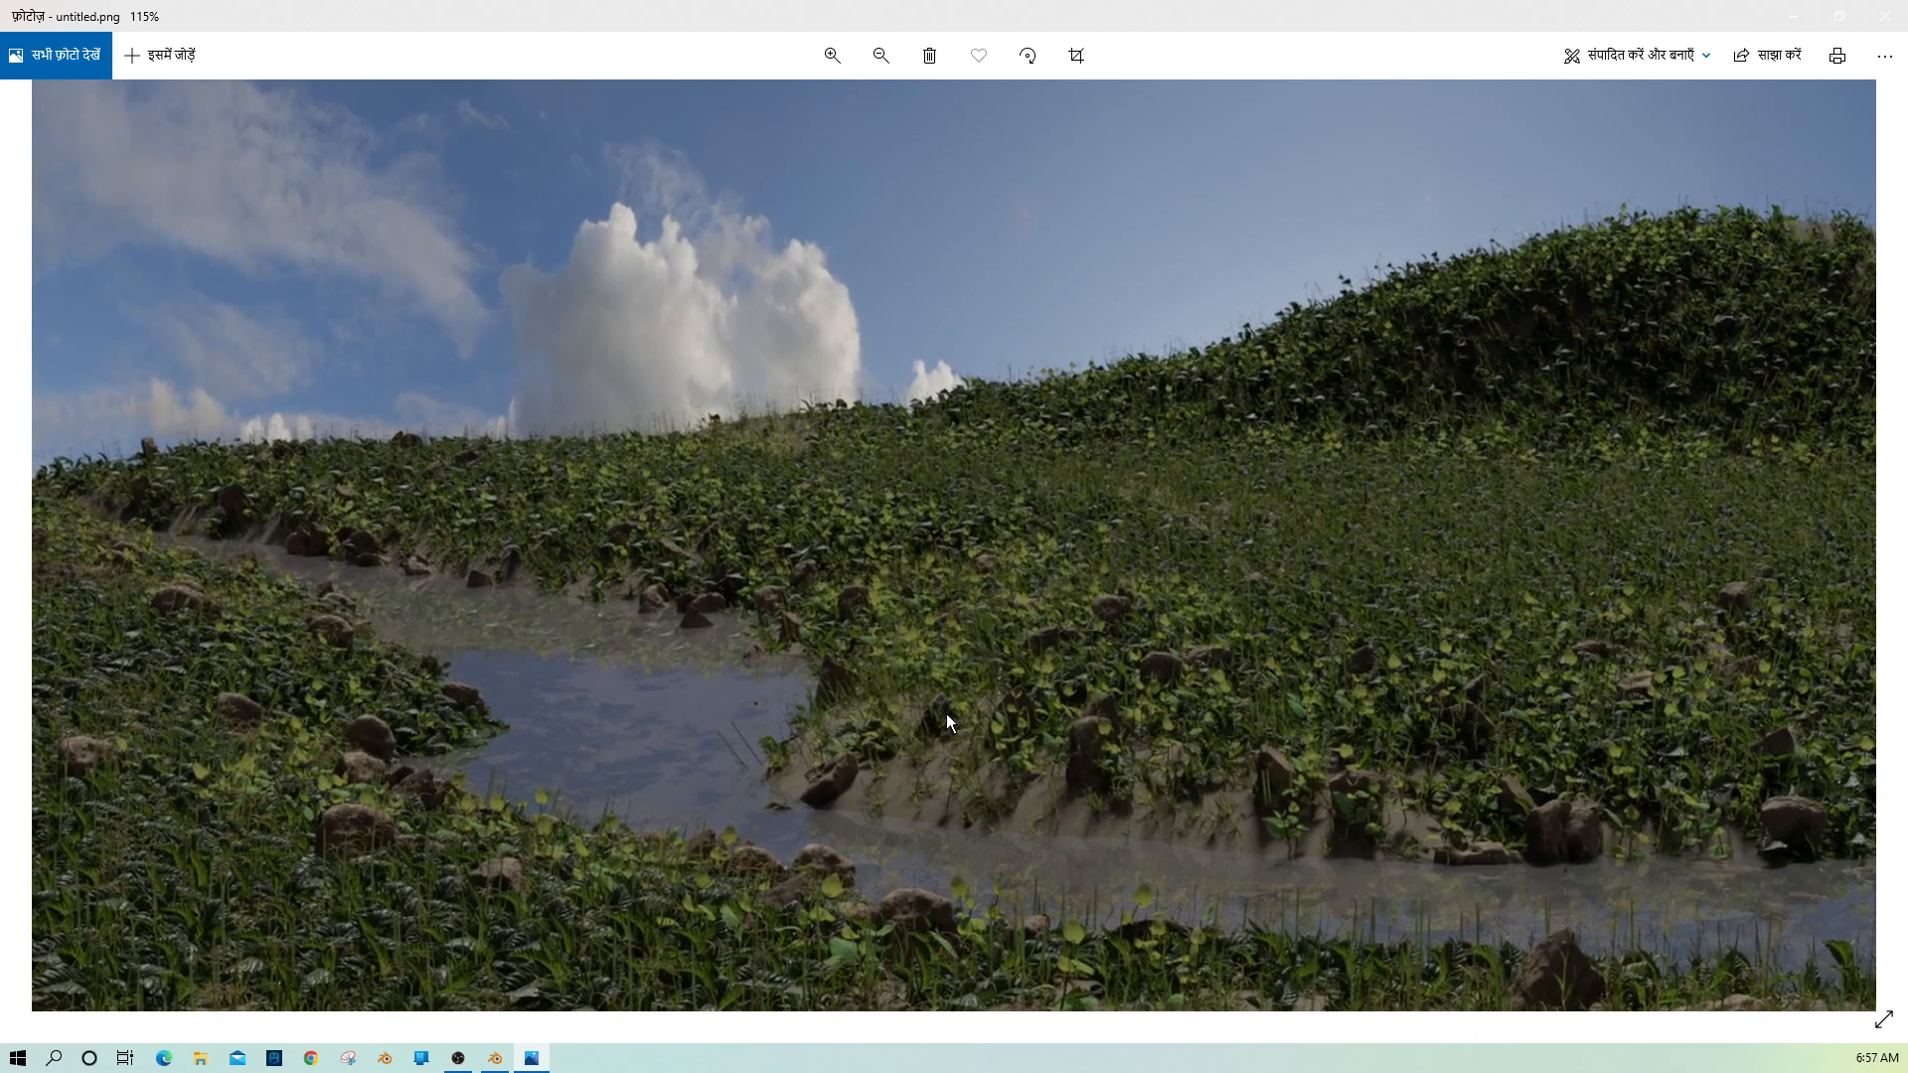
scroll(946, 713, down, 2)
scroll(944, 718, down, 1)
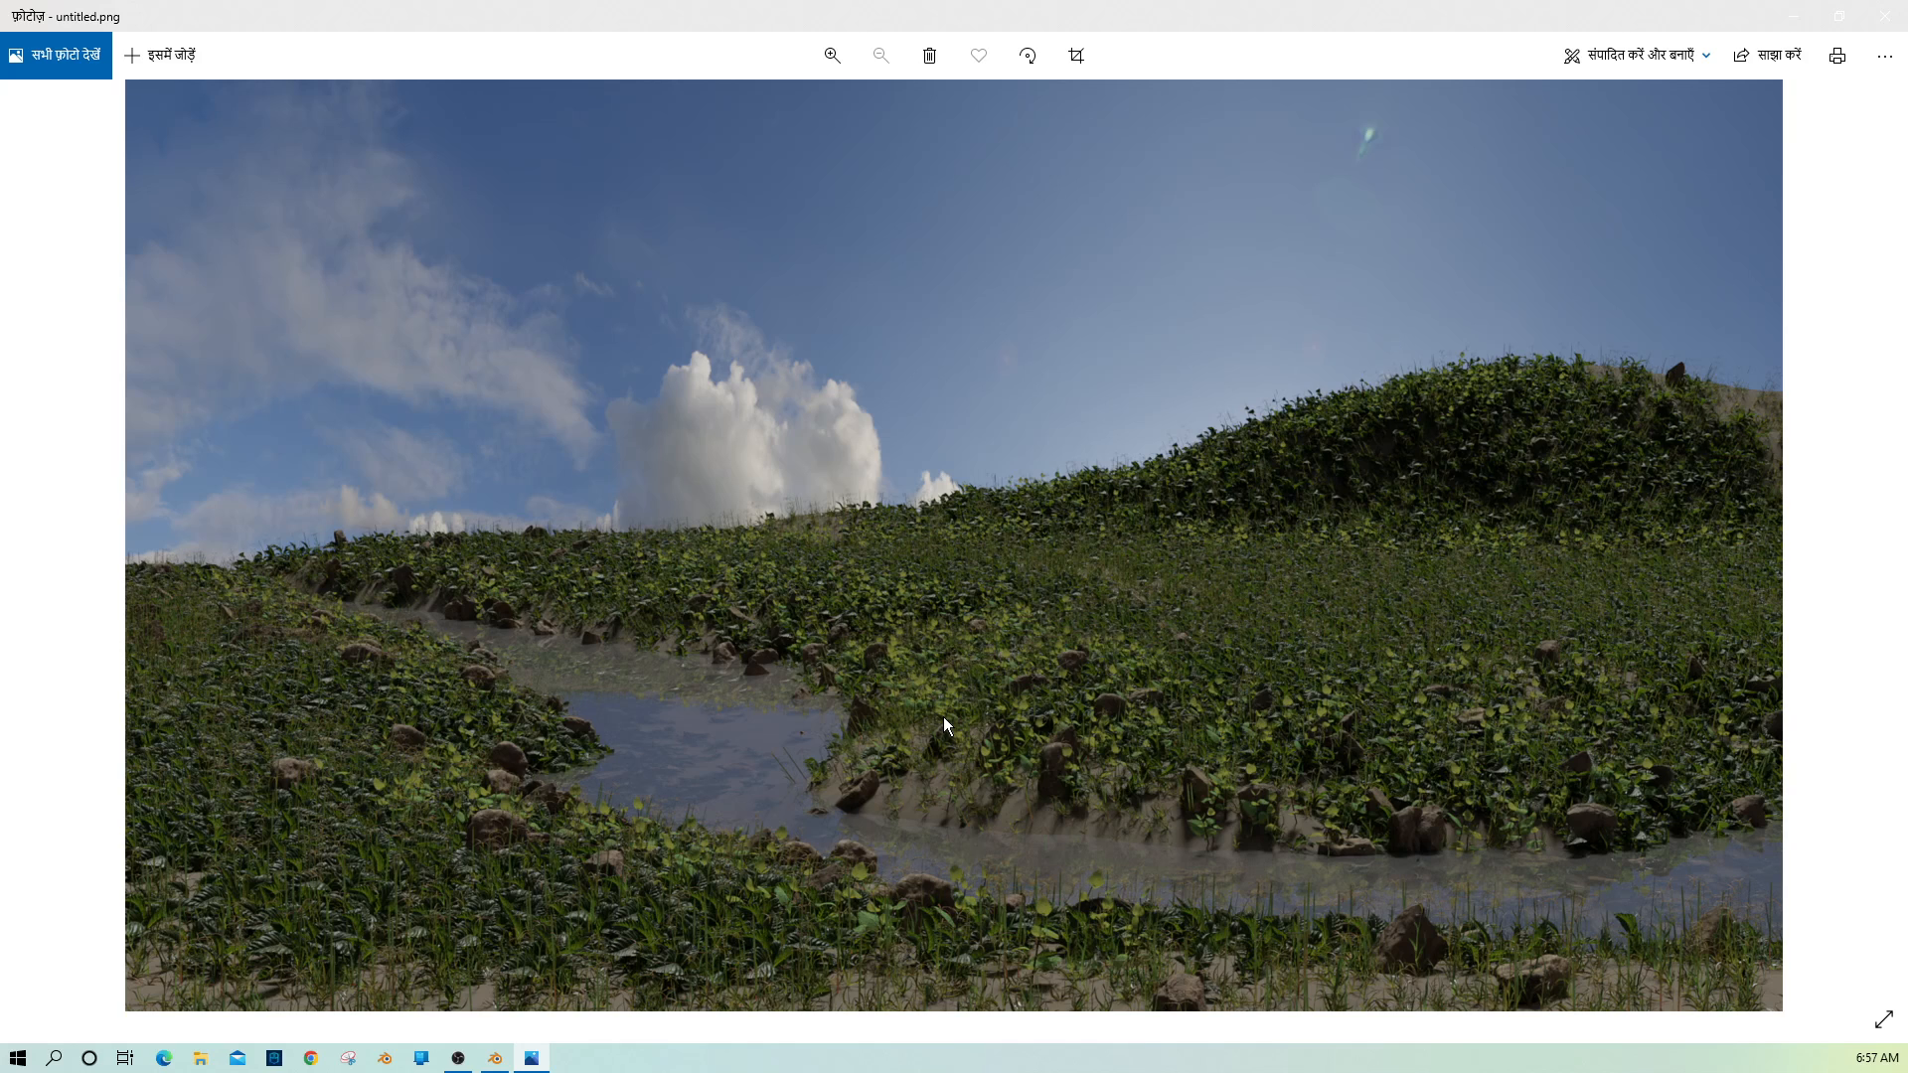
click(1884, 17)
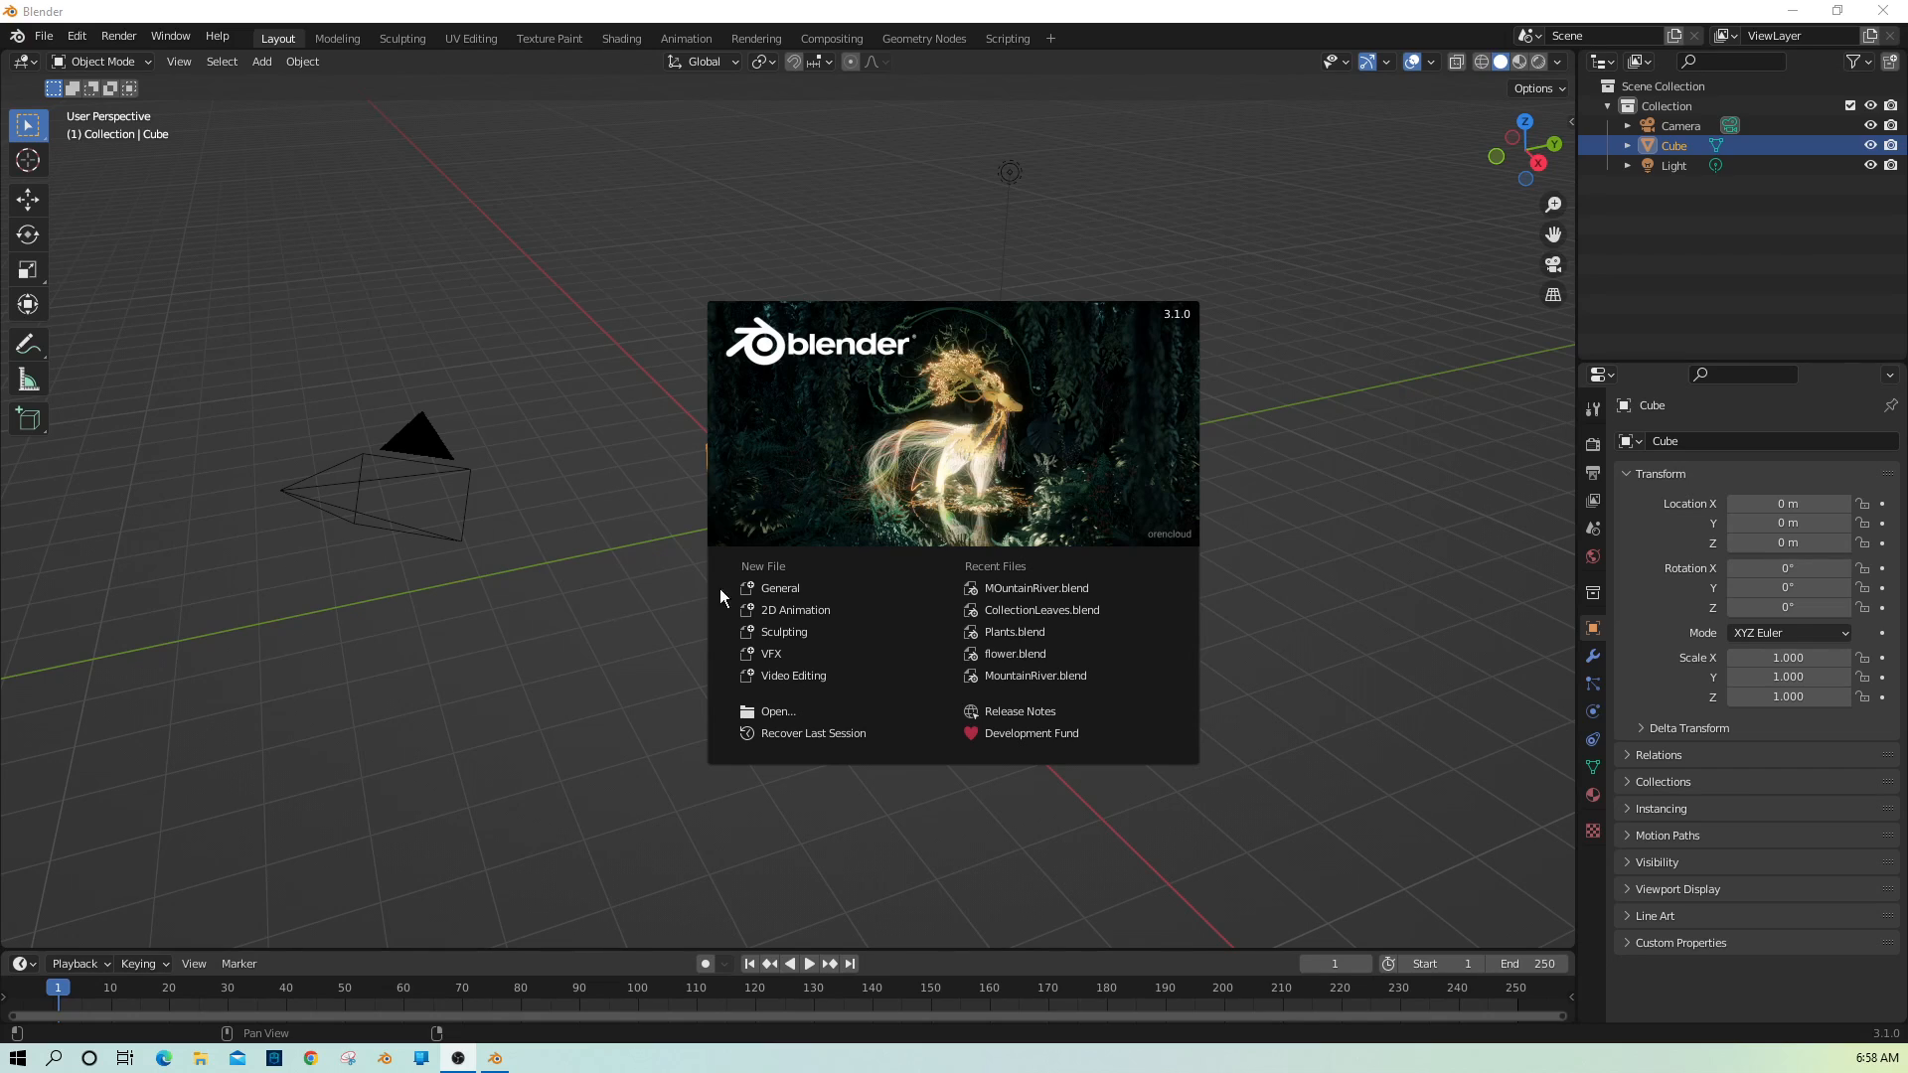
Start a new General file and replace the default cube with a mesh plane.
click(785, 589)
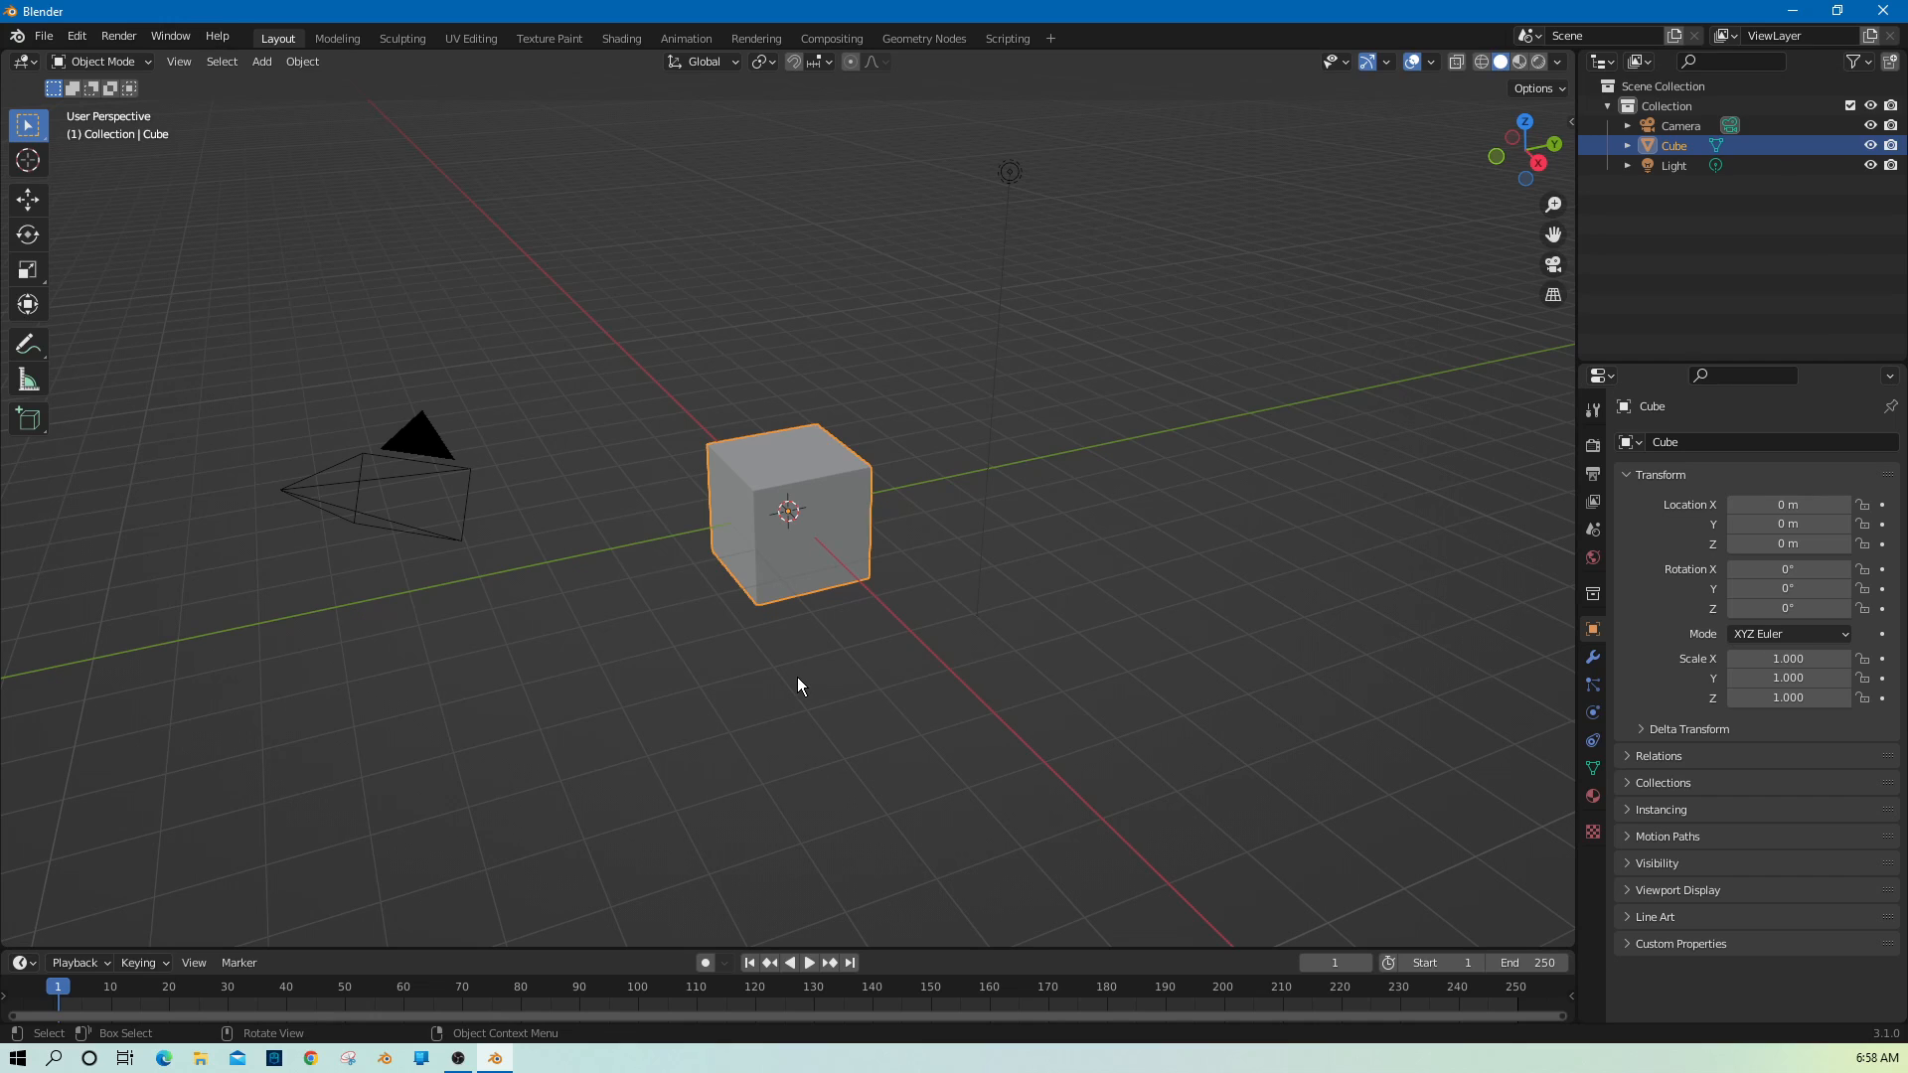
key(Delete)
middle_drag(750, 650, 862, 686)
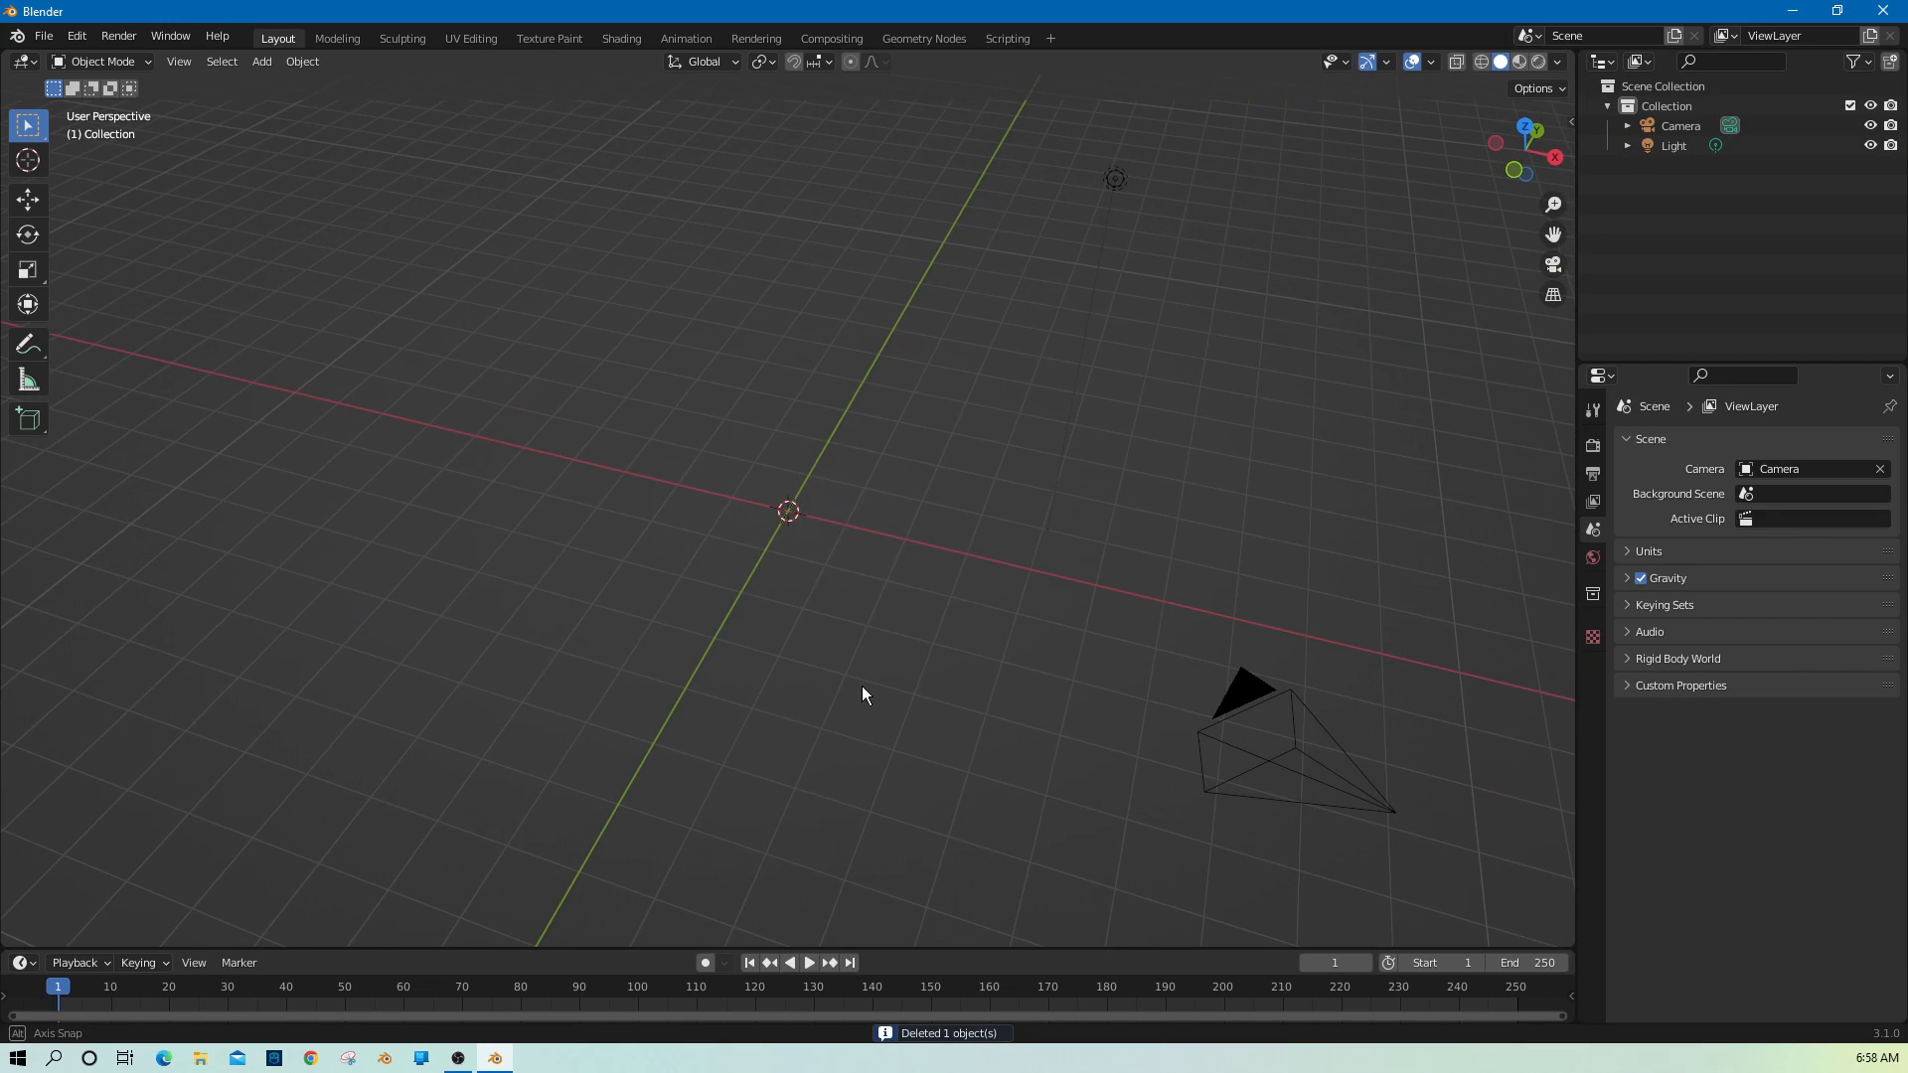
key(shift+a)
mouse_move(827, 638)
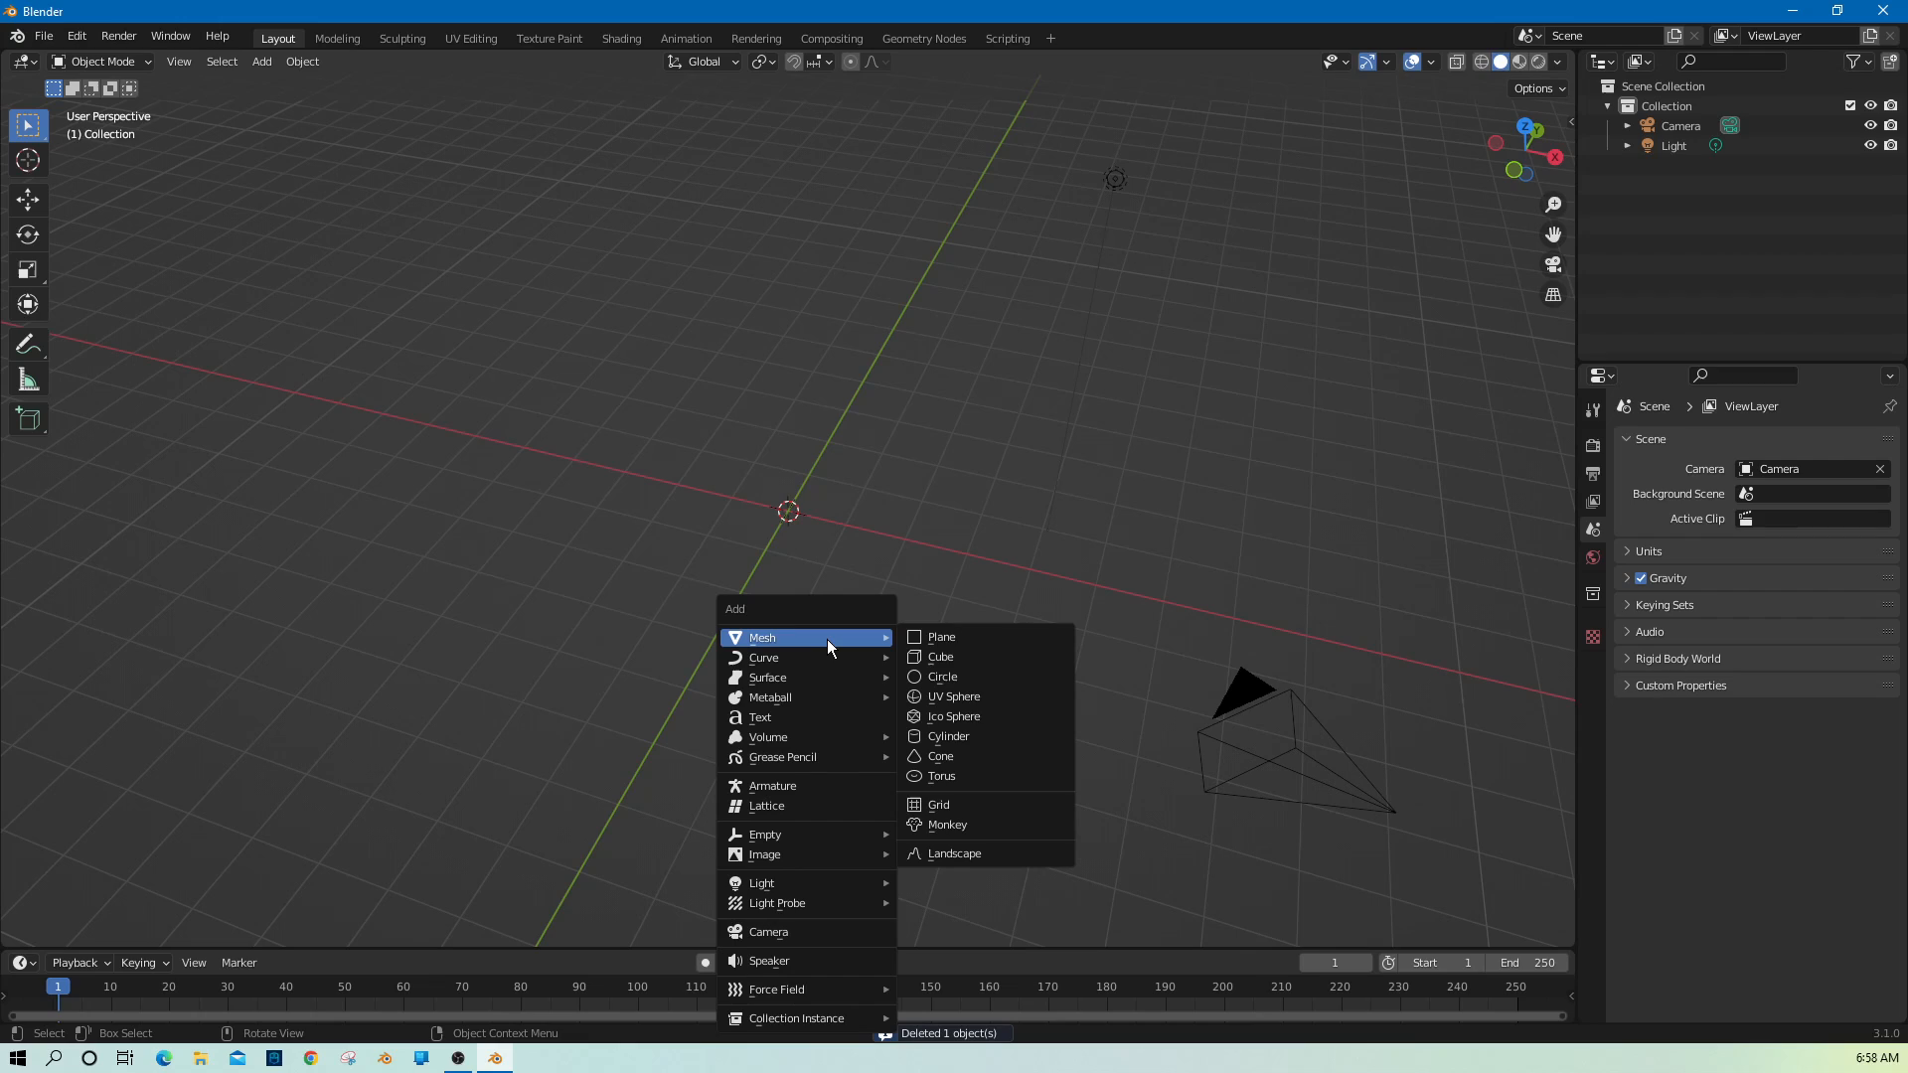
click(967, 641)
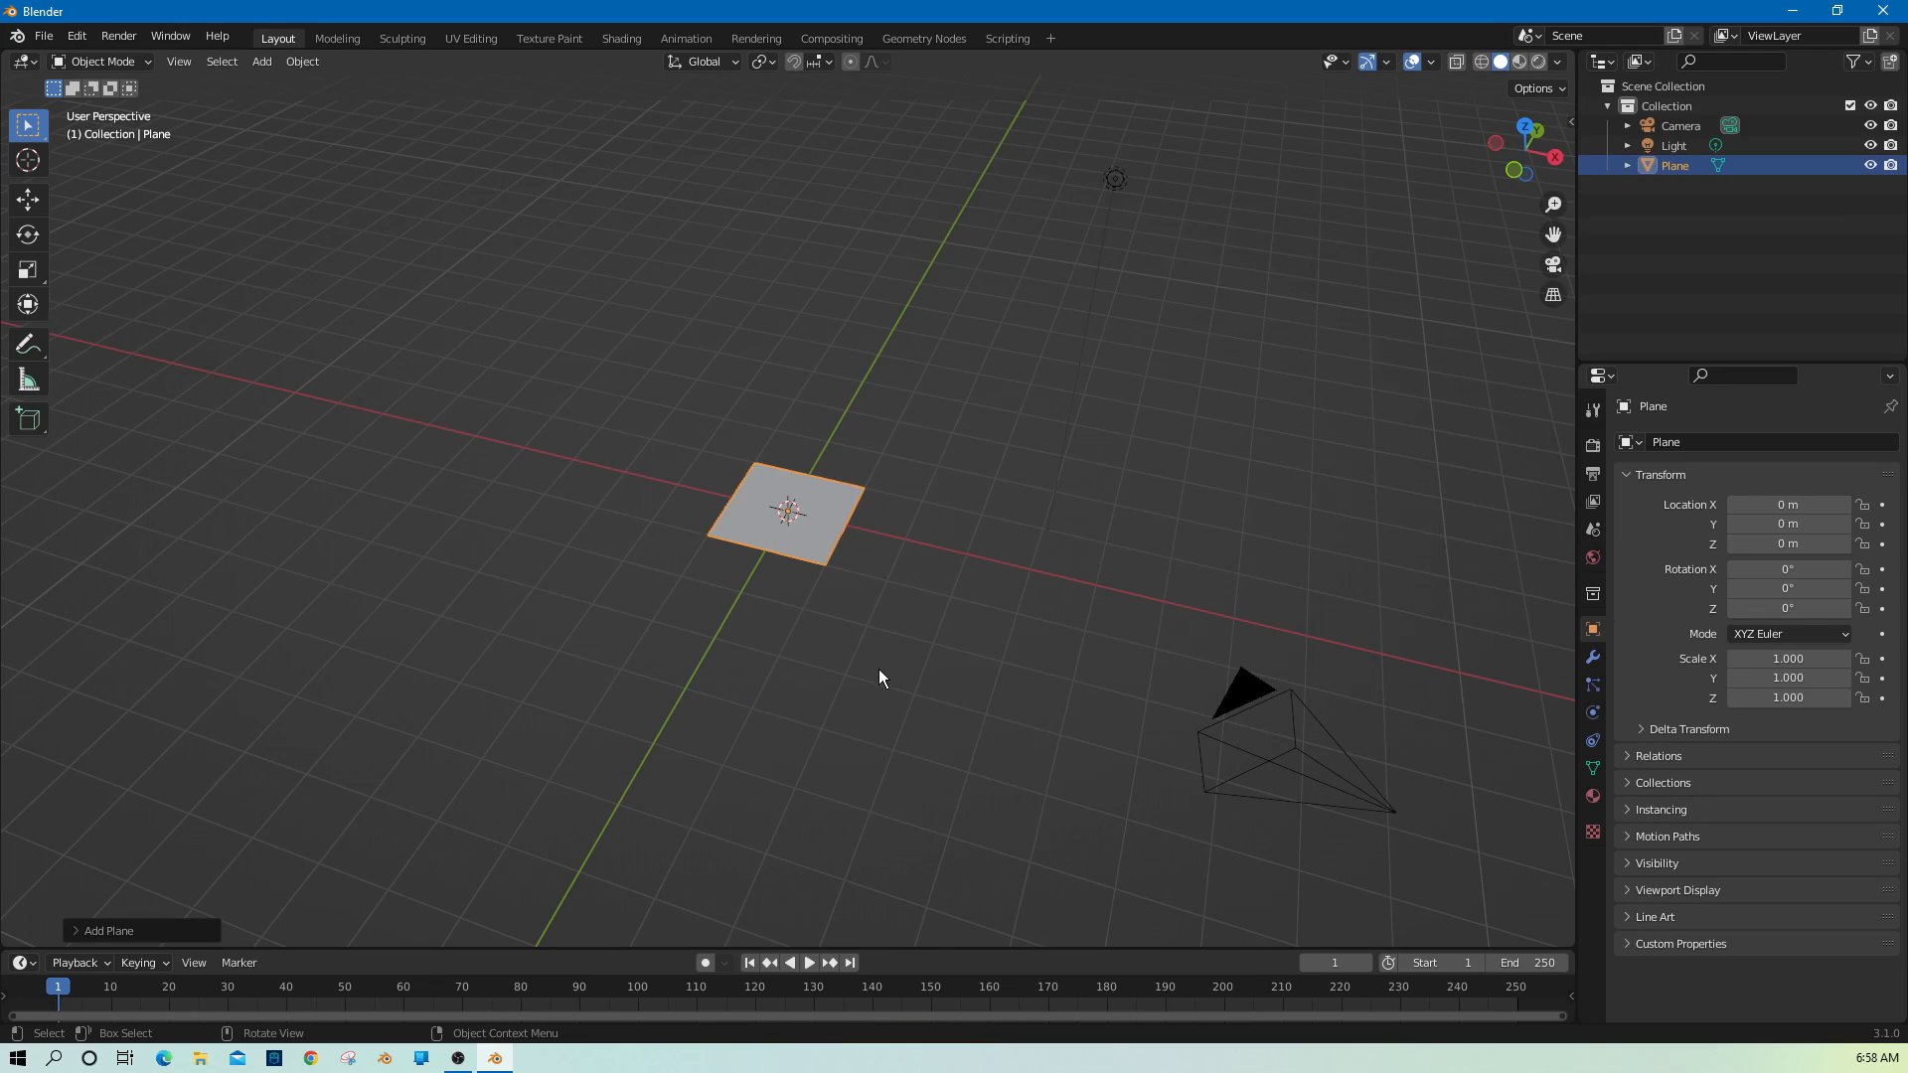
Subdivide the whole plane six times in Edit Mode, working from the top view.
key(KP_7)
scroll(879, 676, up, 5)
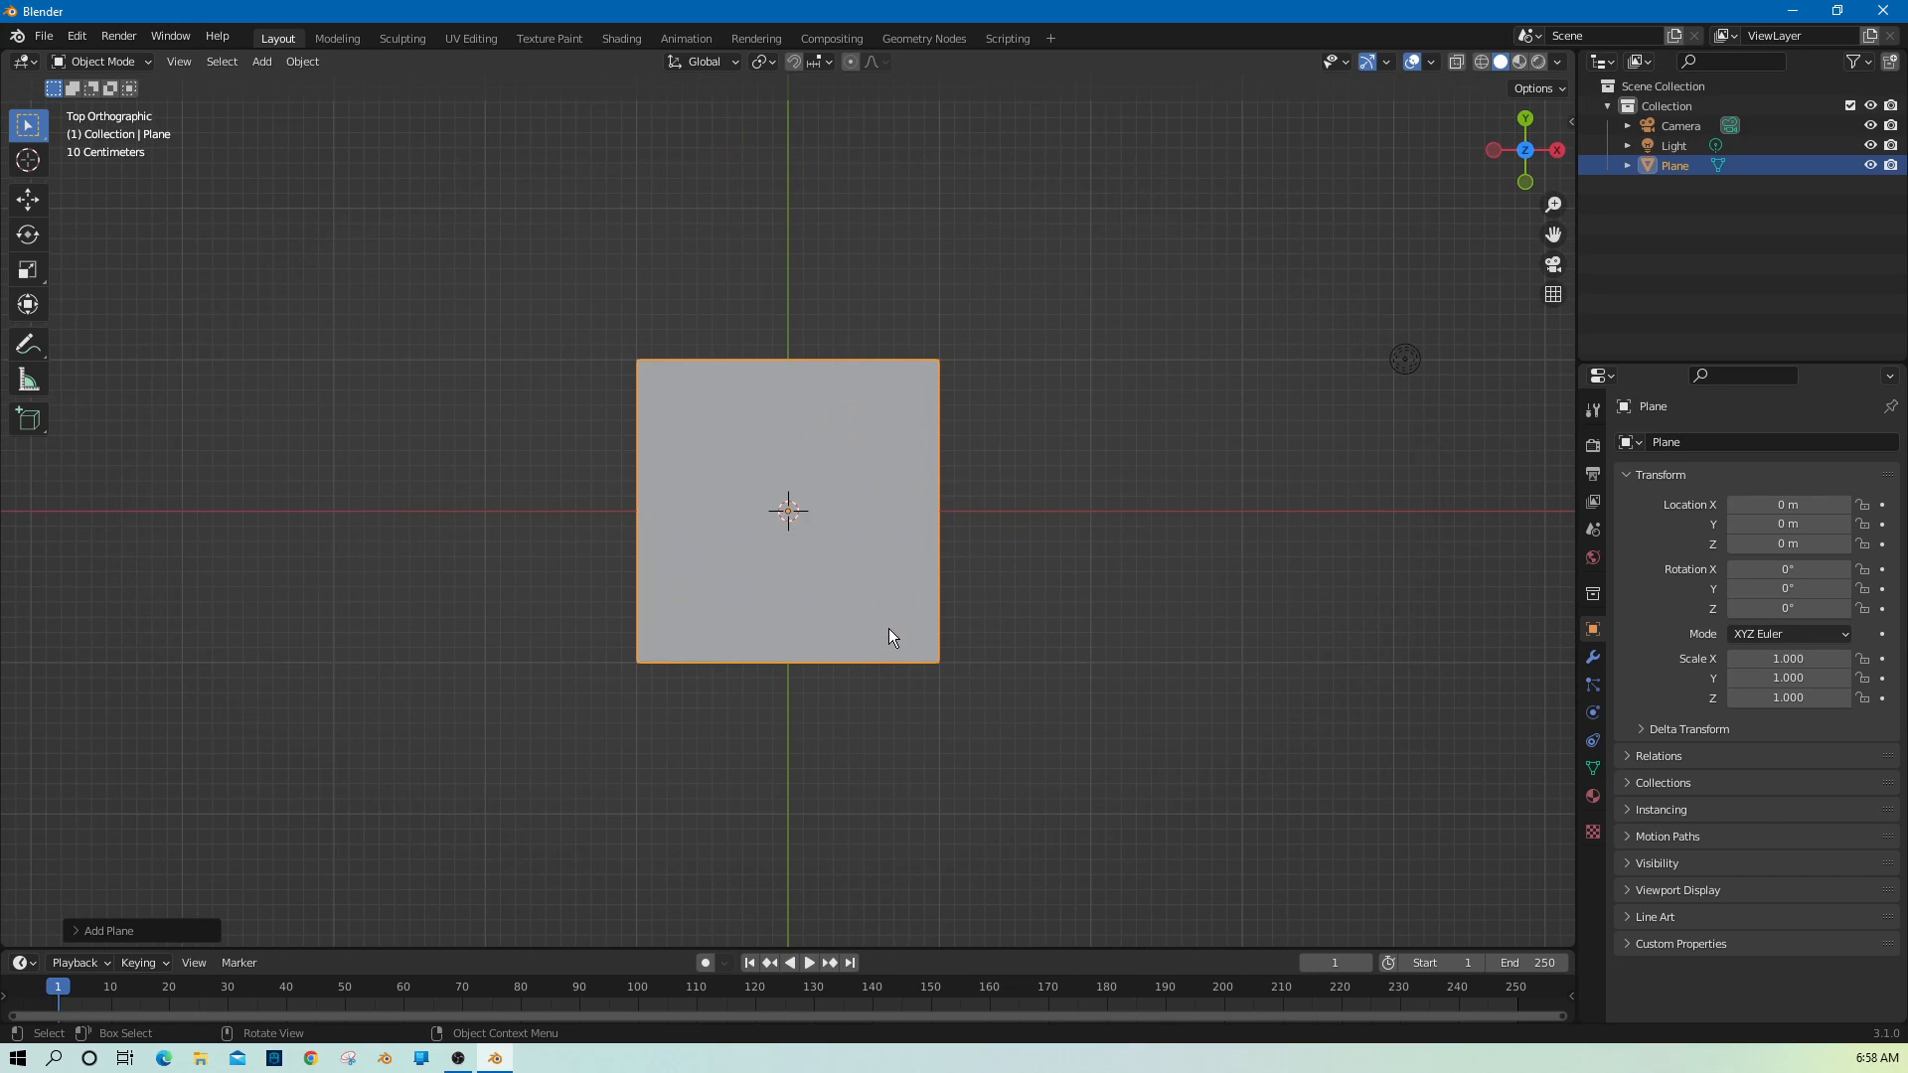
key(Tab)
right_click(863, 564)
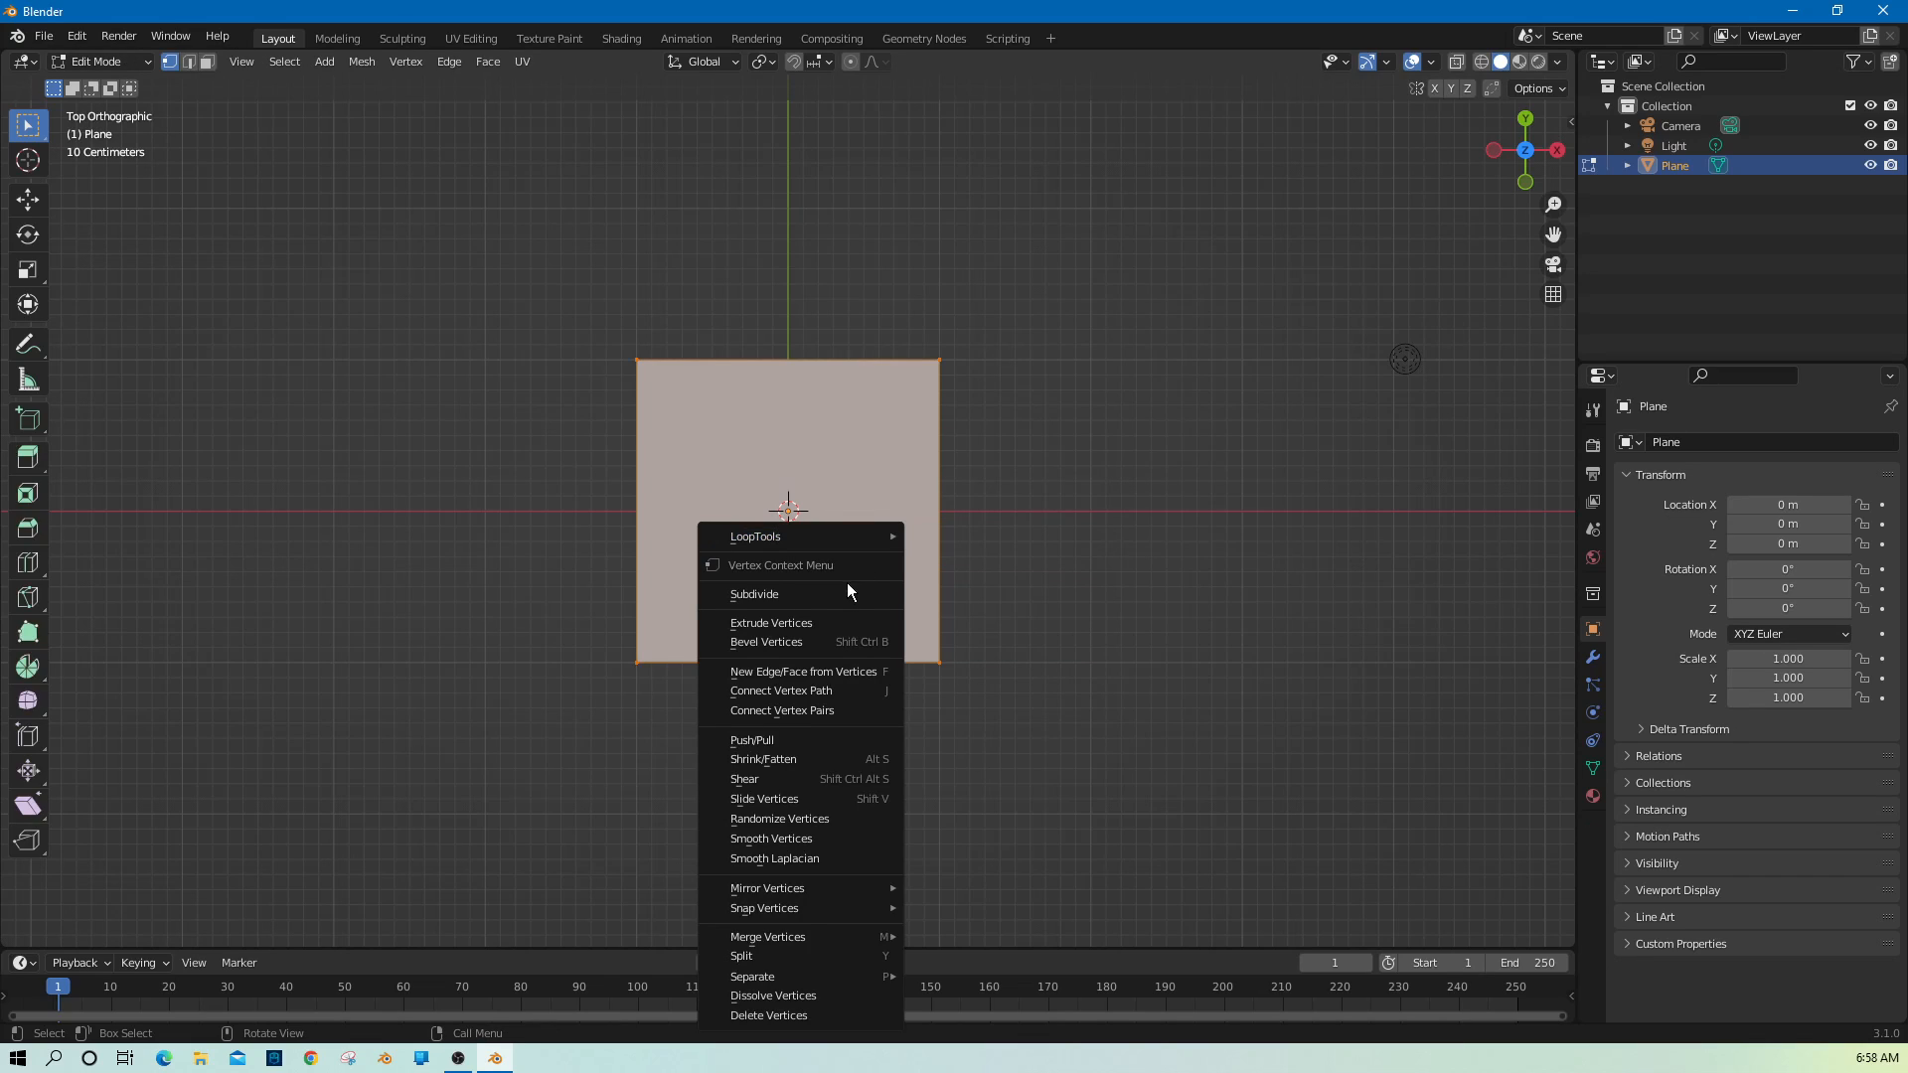
click(838, 594)
right_click(837, 595)
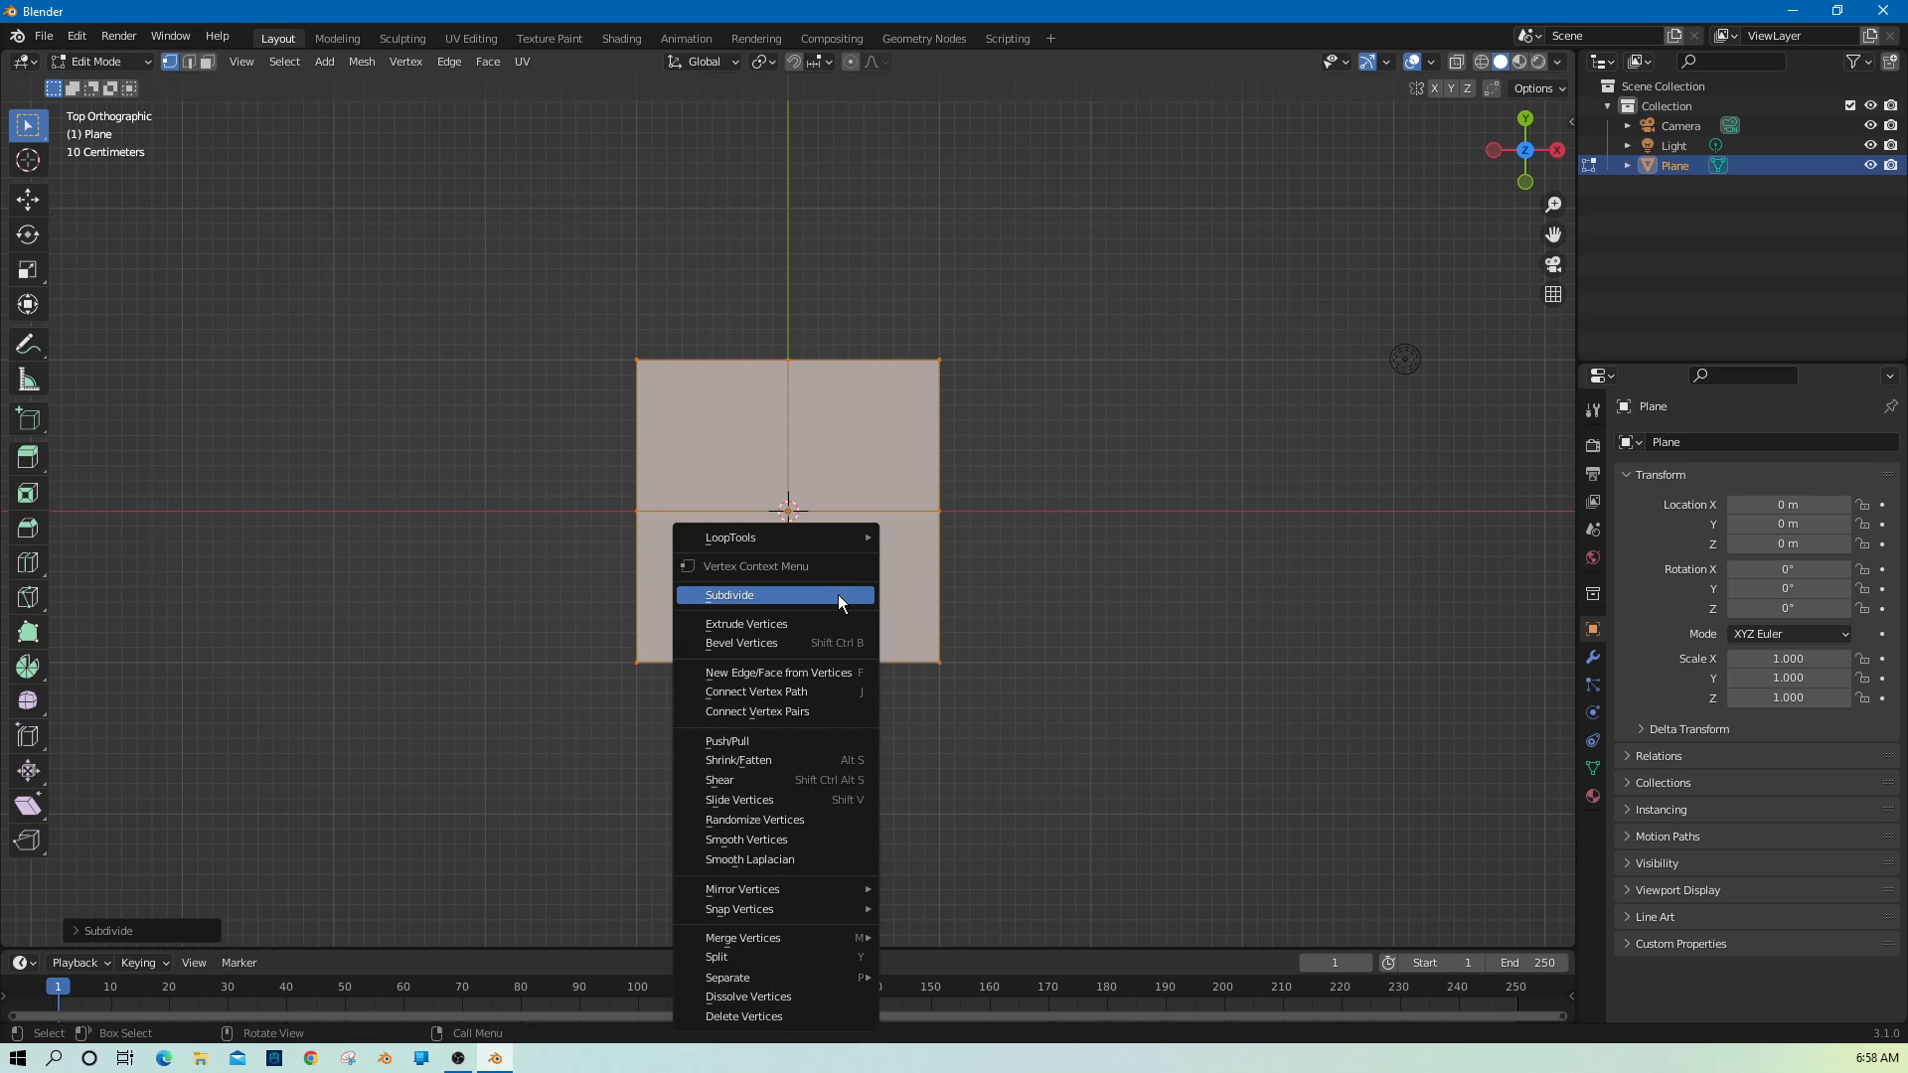
click(838, 594)
right_click(838, 594)
click(838, 594)
right_click(838, 595)
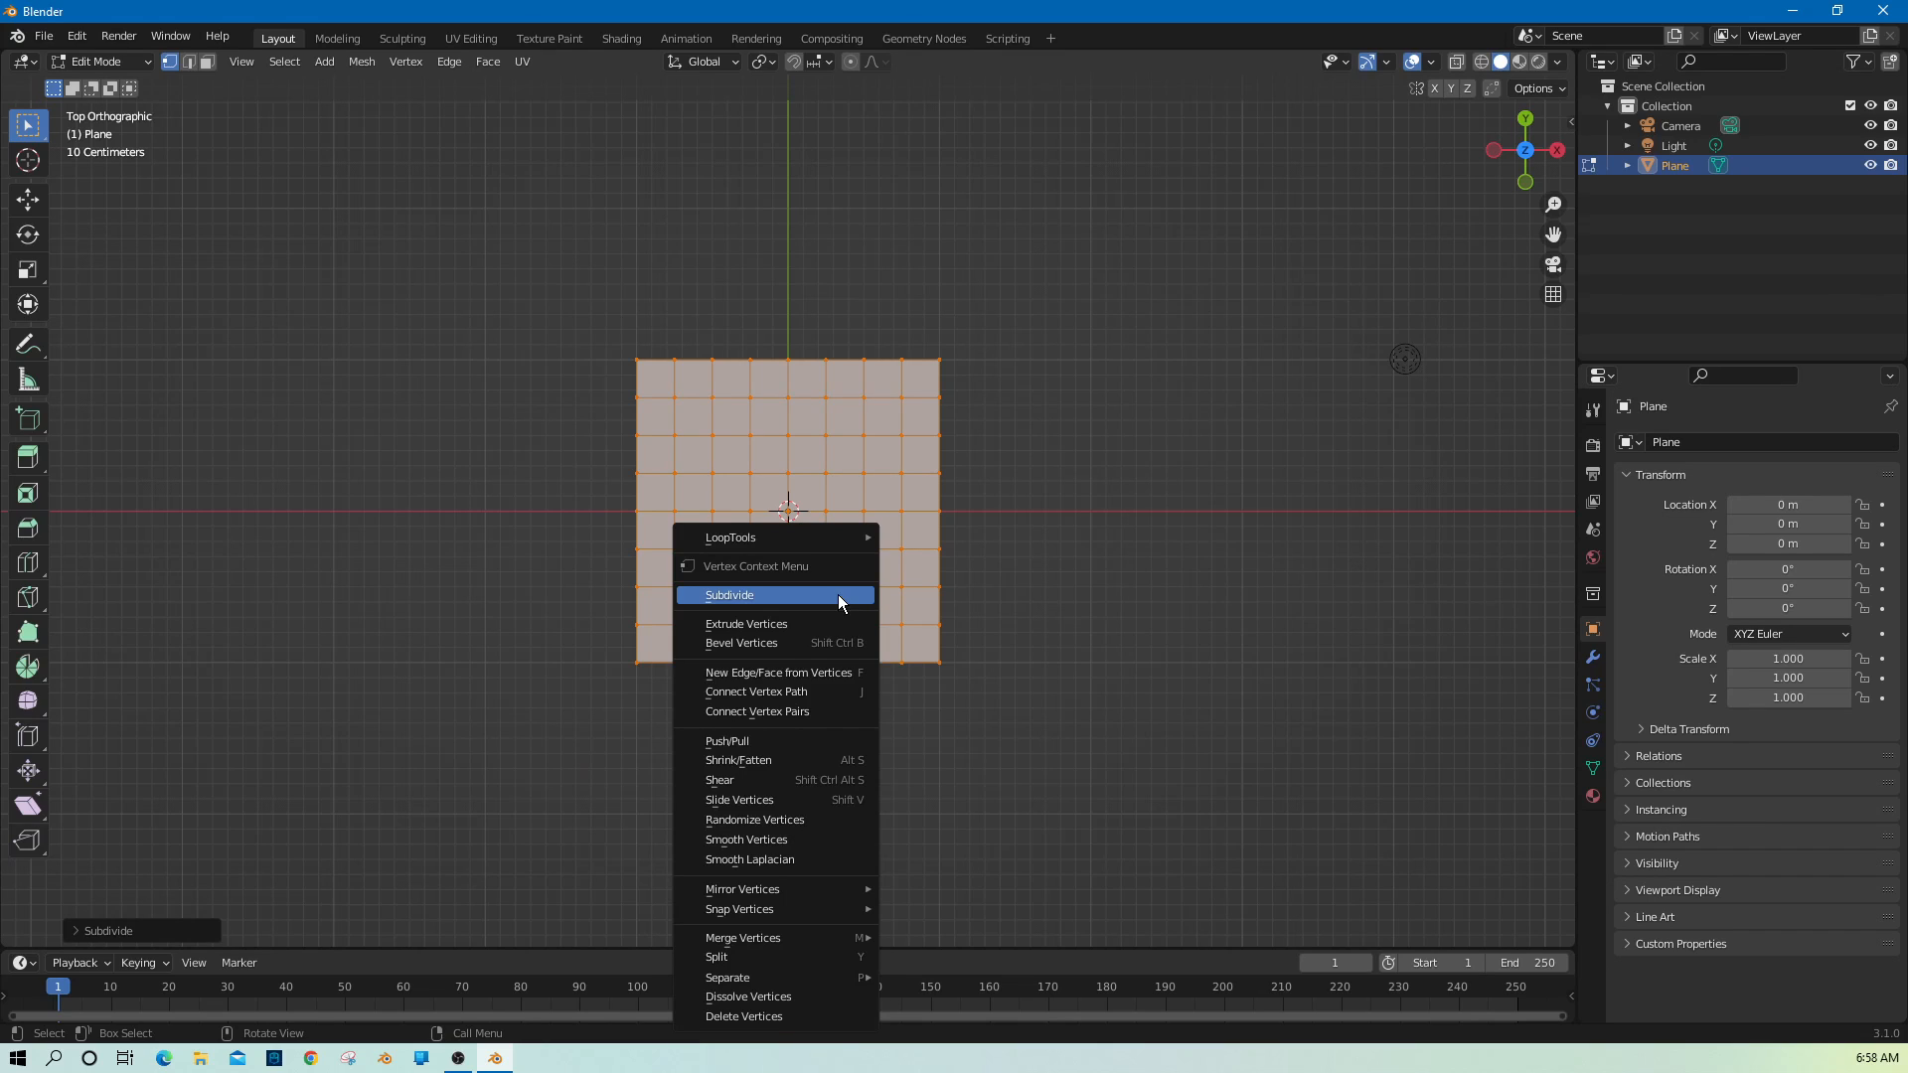
click(838, 594)
right_click(837, 595)
click(838, 594)
right_click(838, 595)
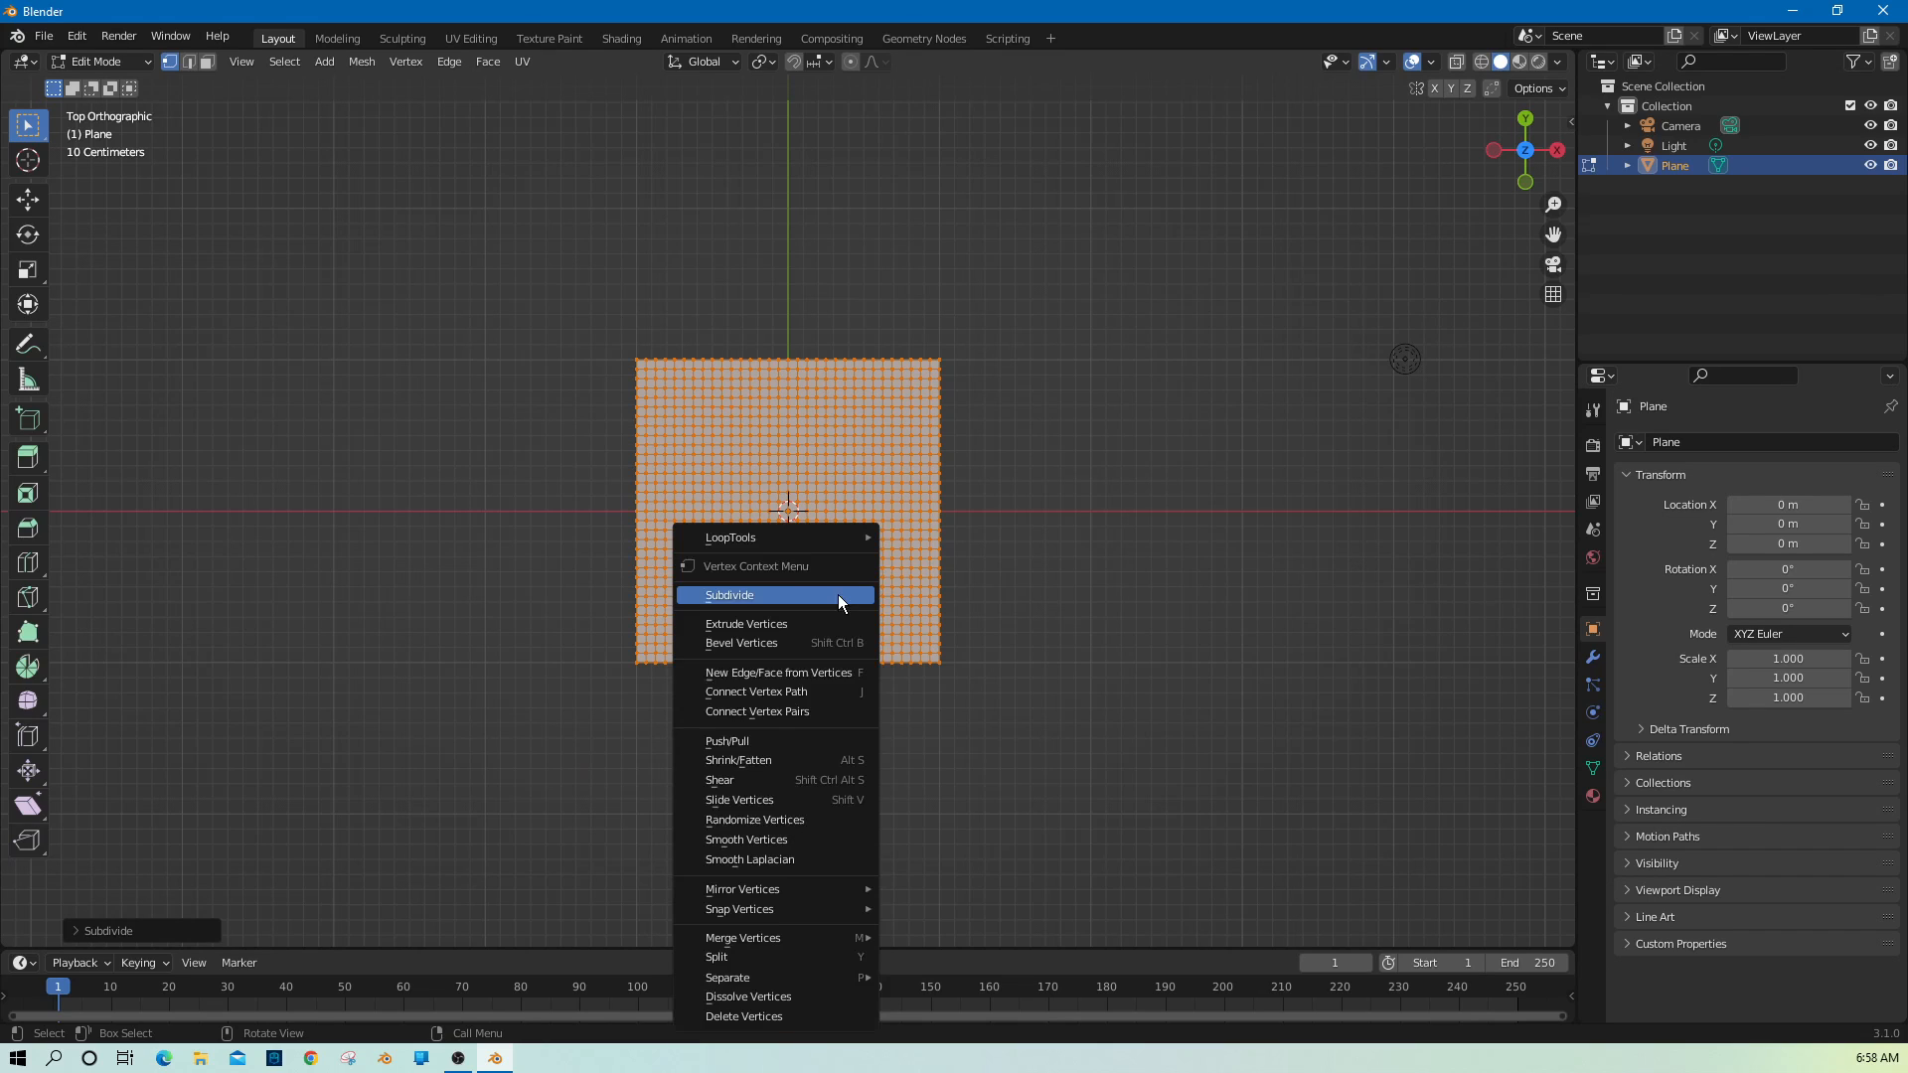
click(838, 595)
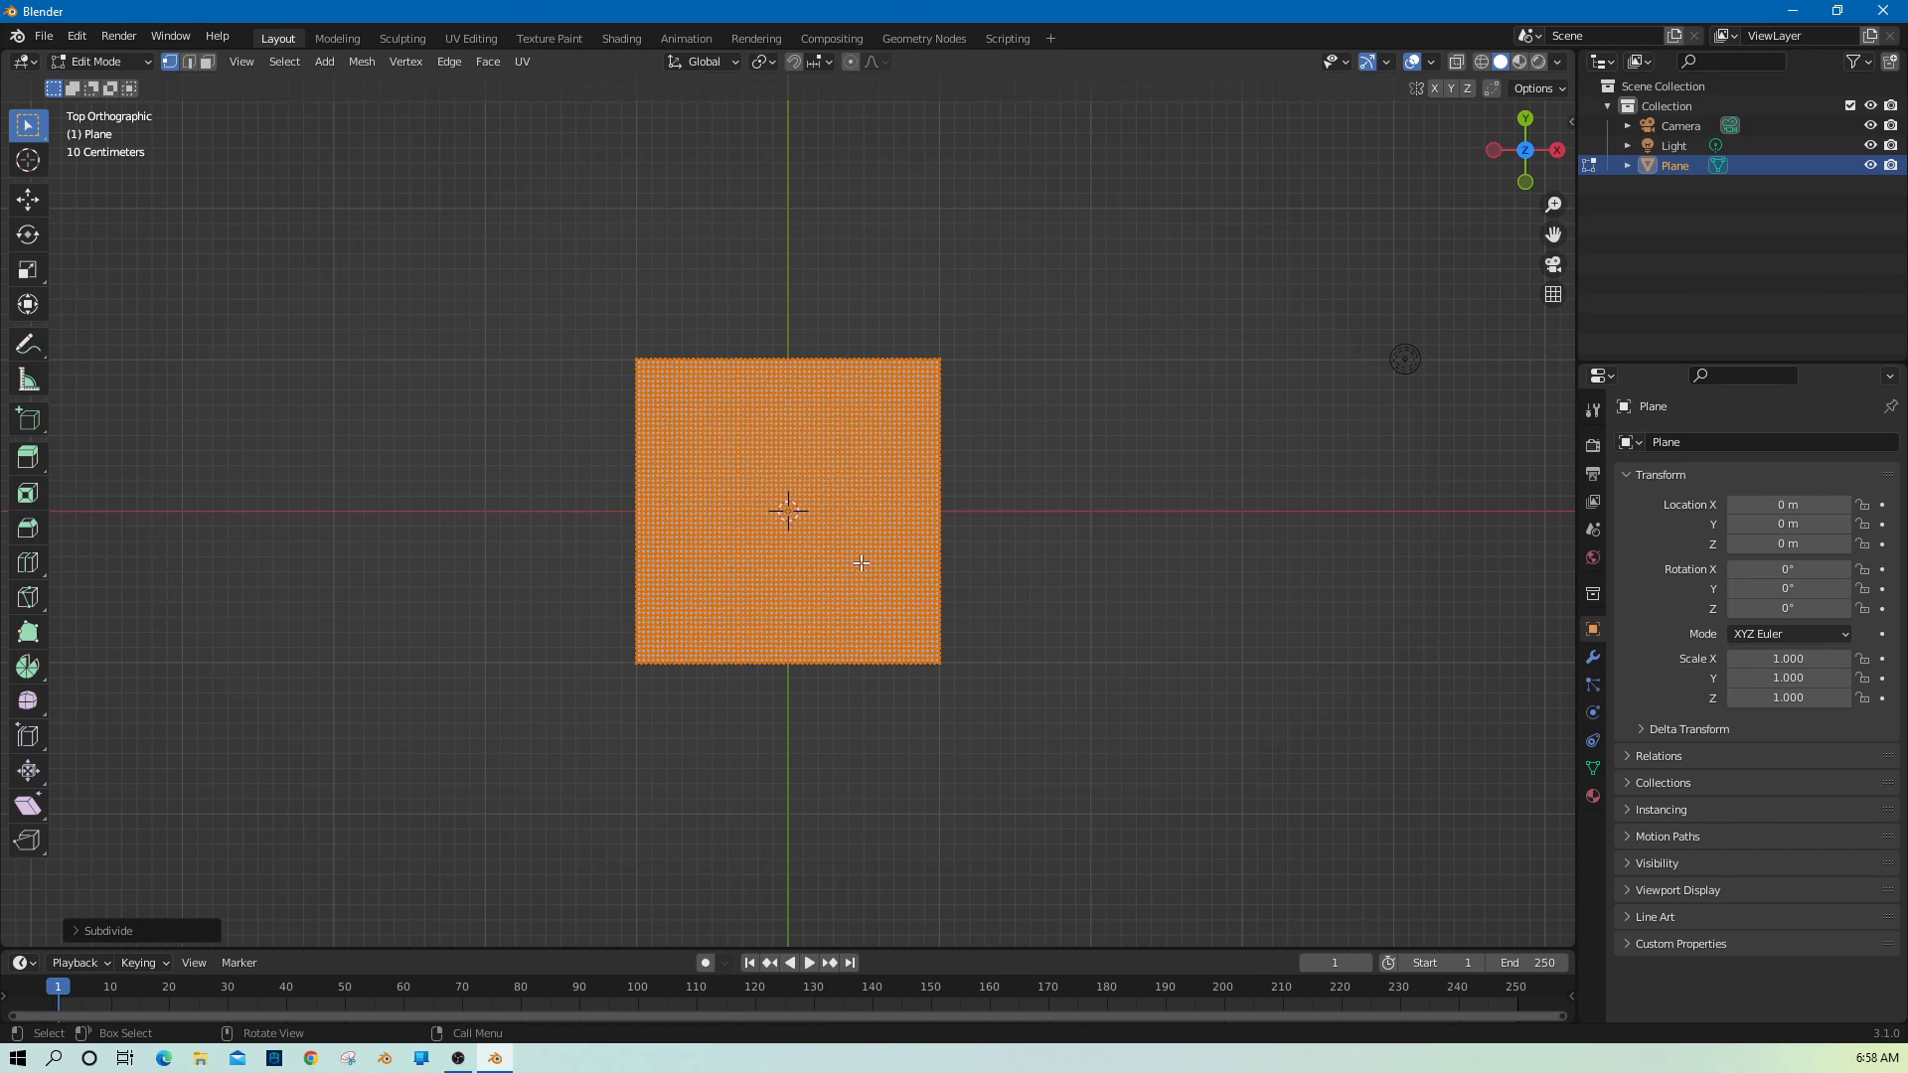
Scale the subdivided mesh up uniformly to a little over twice its size and return to Object Mode.
key(s)
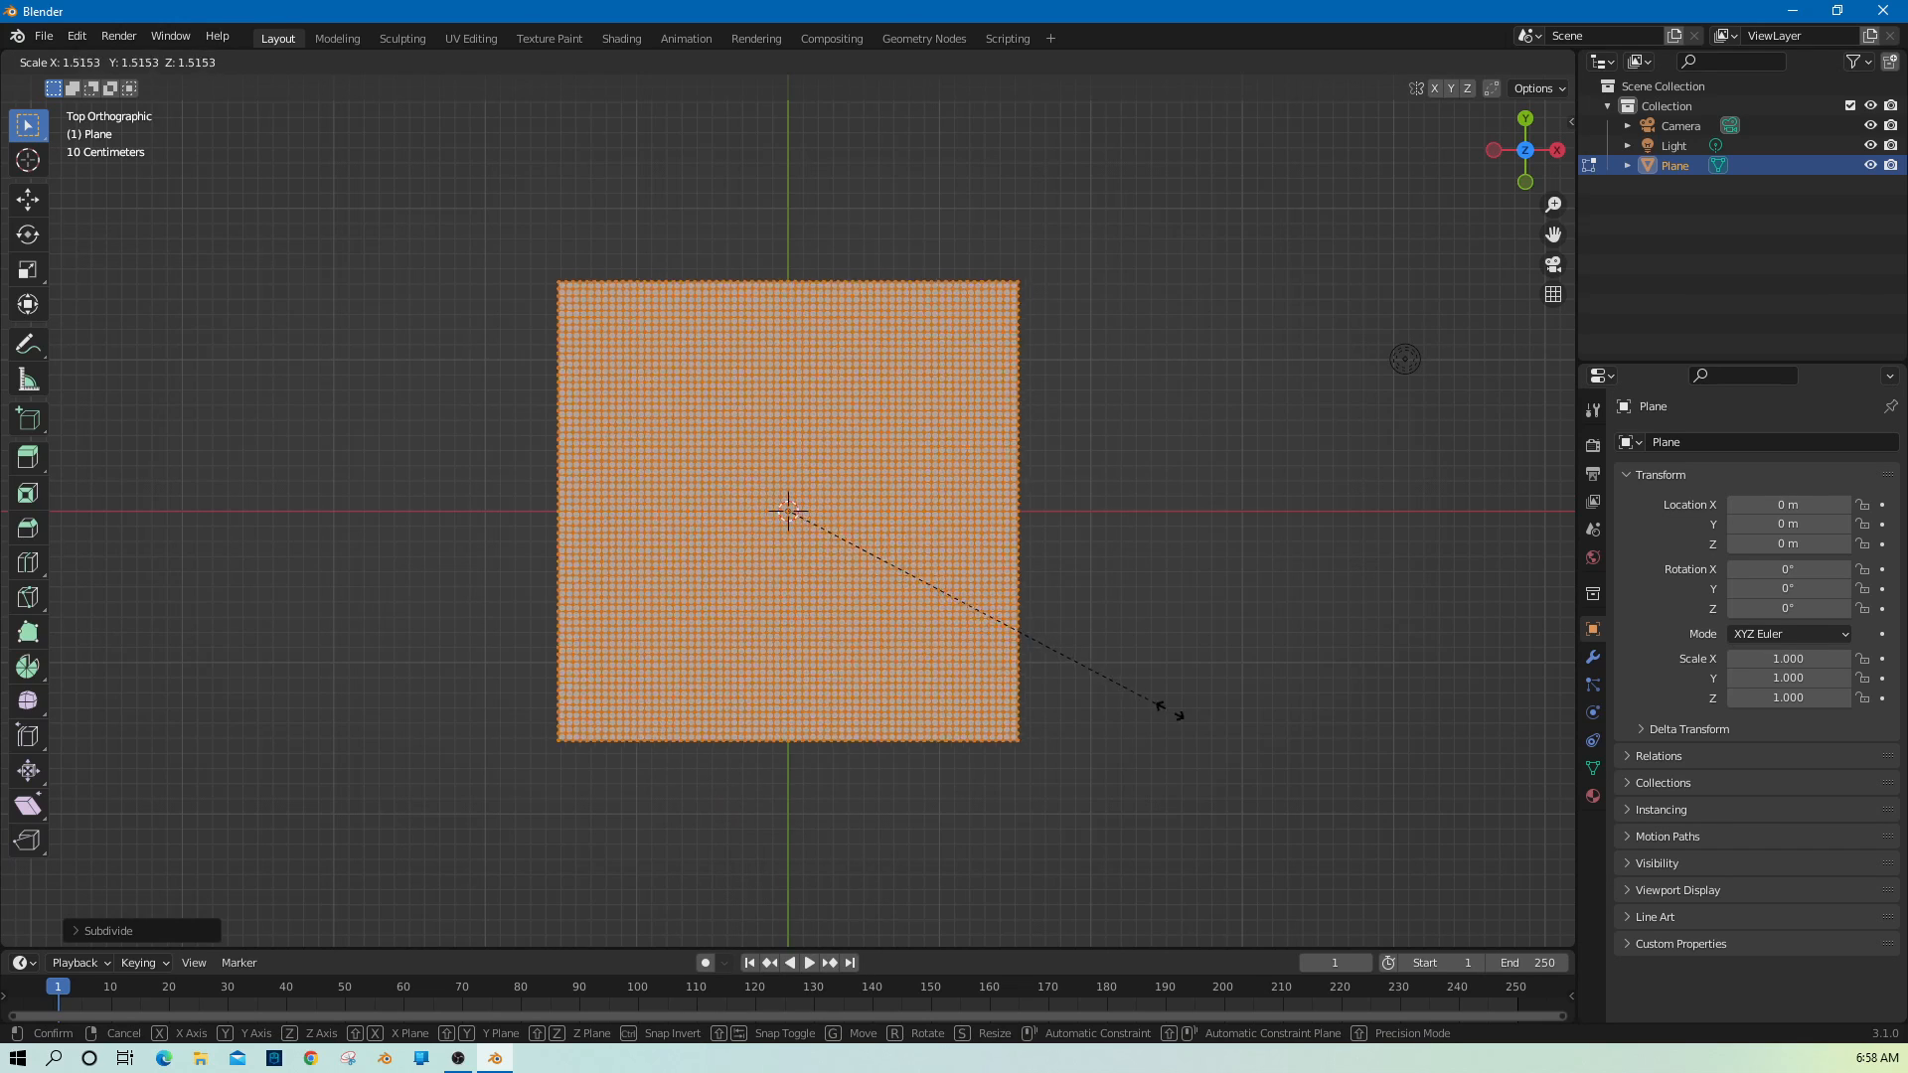
click(1248, 771)
key(s)
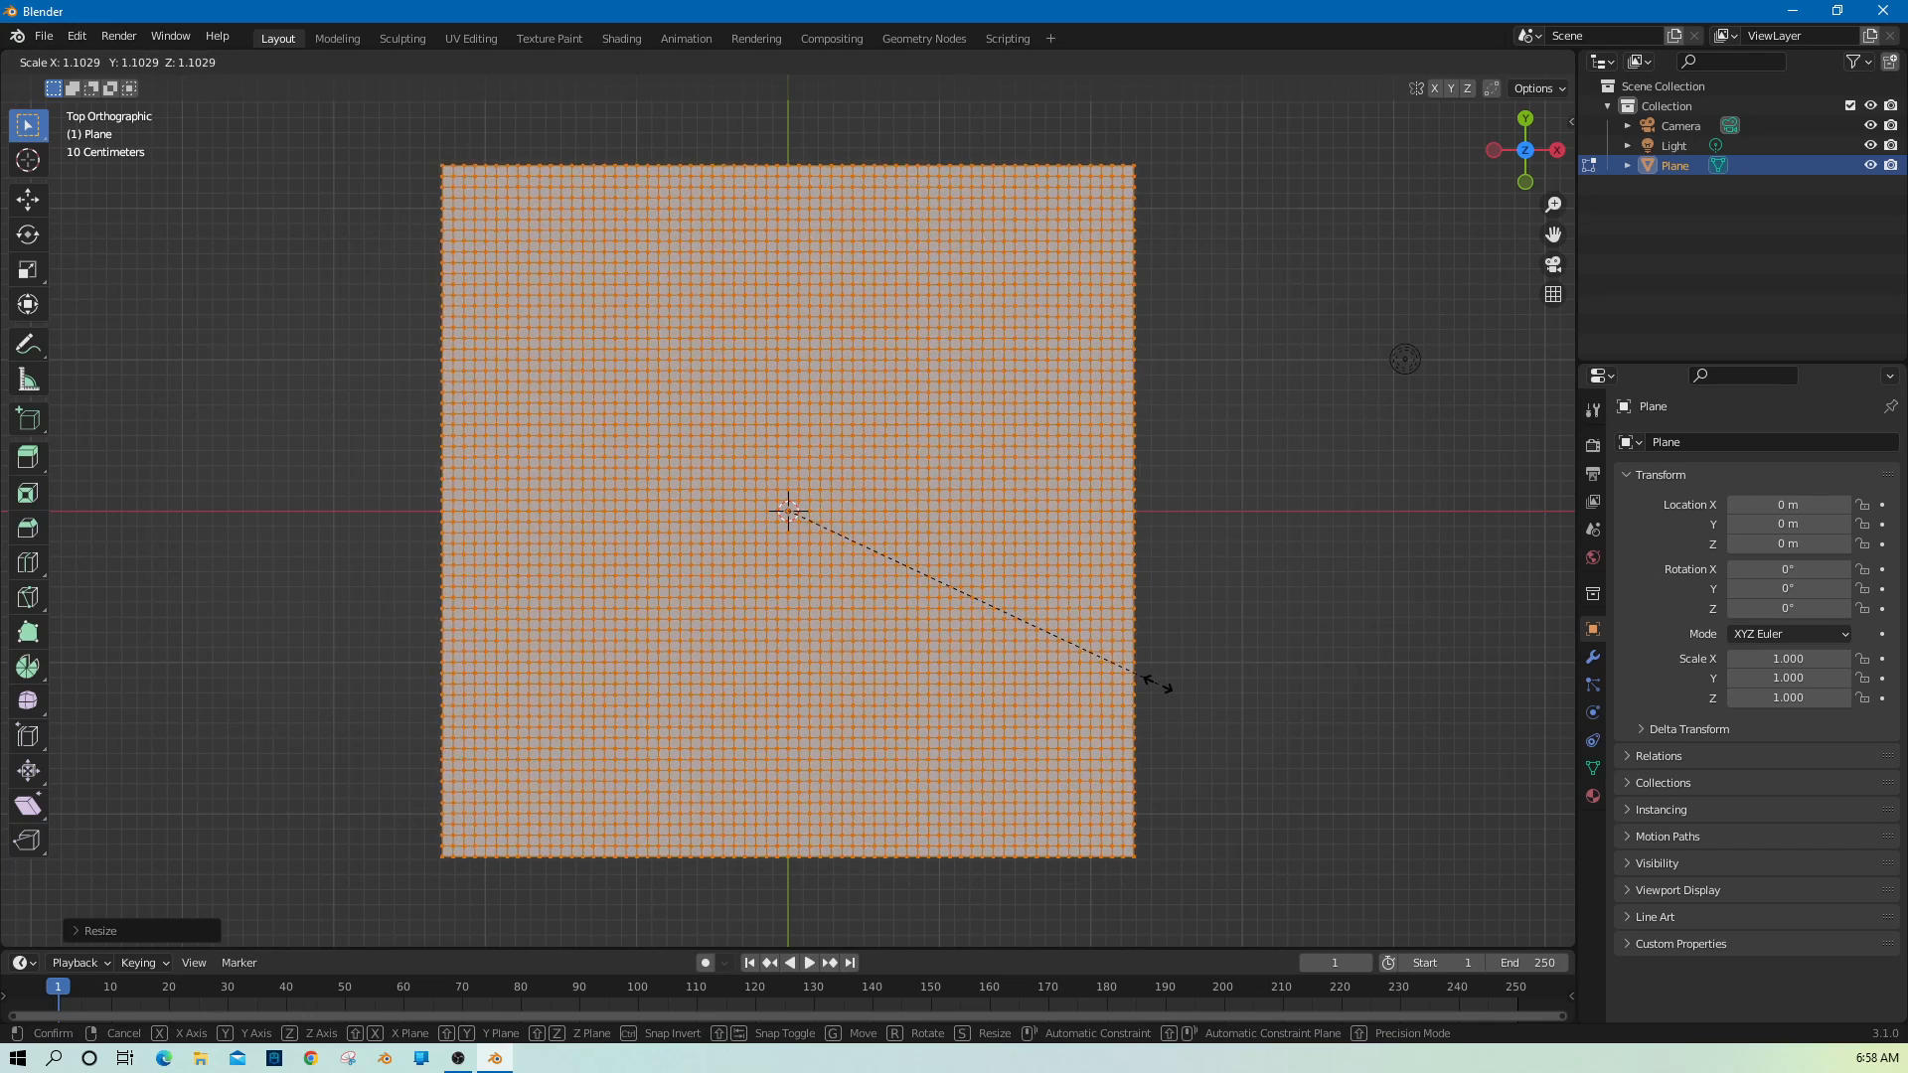
click(1150, 683)
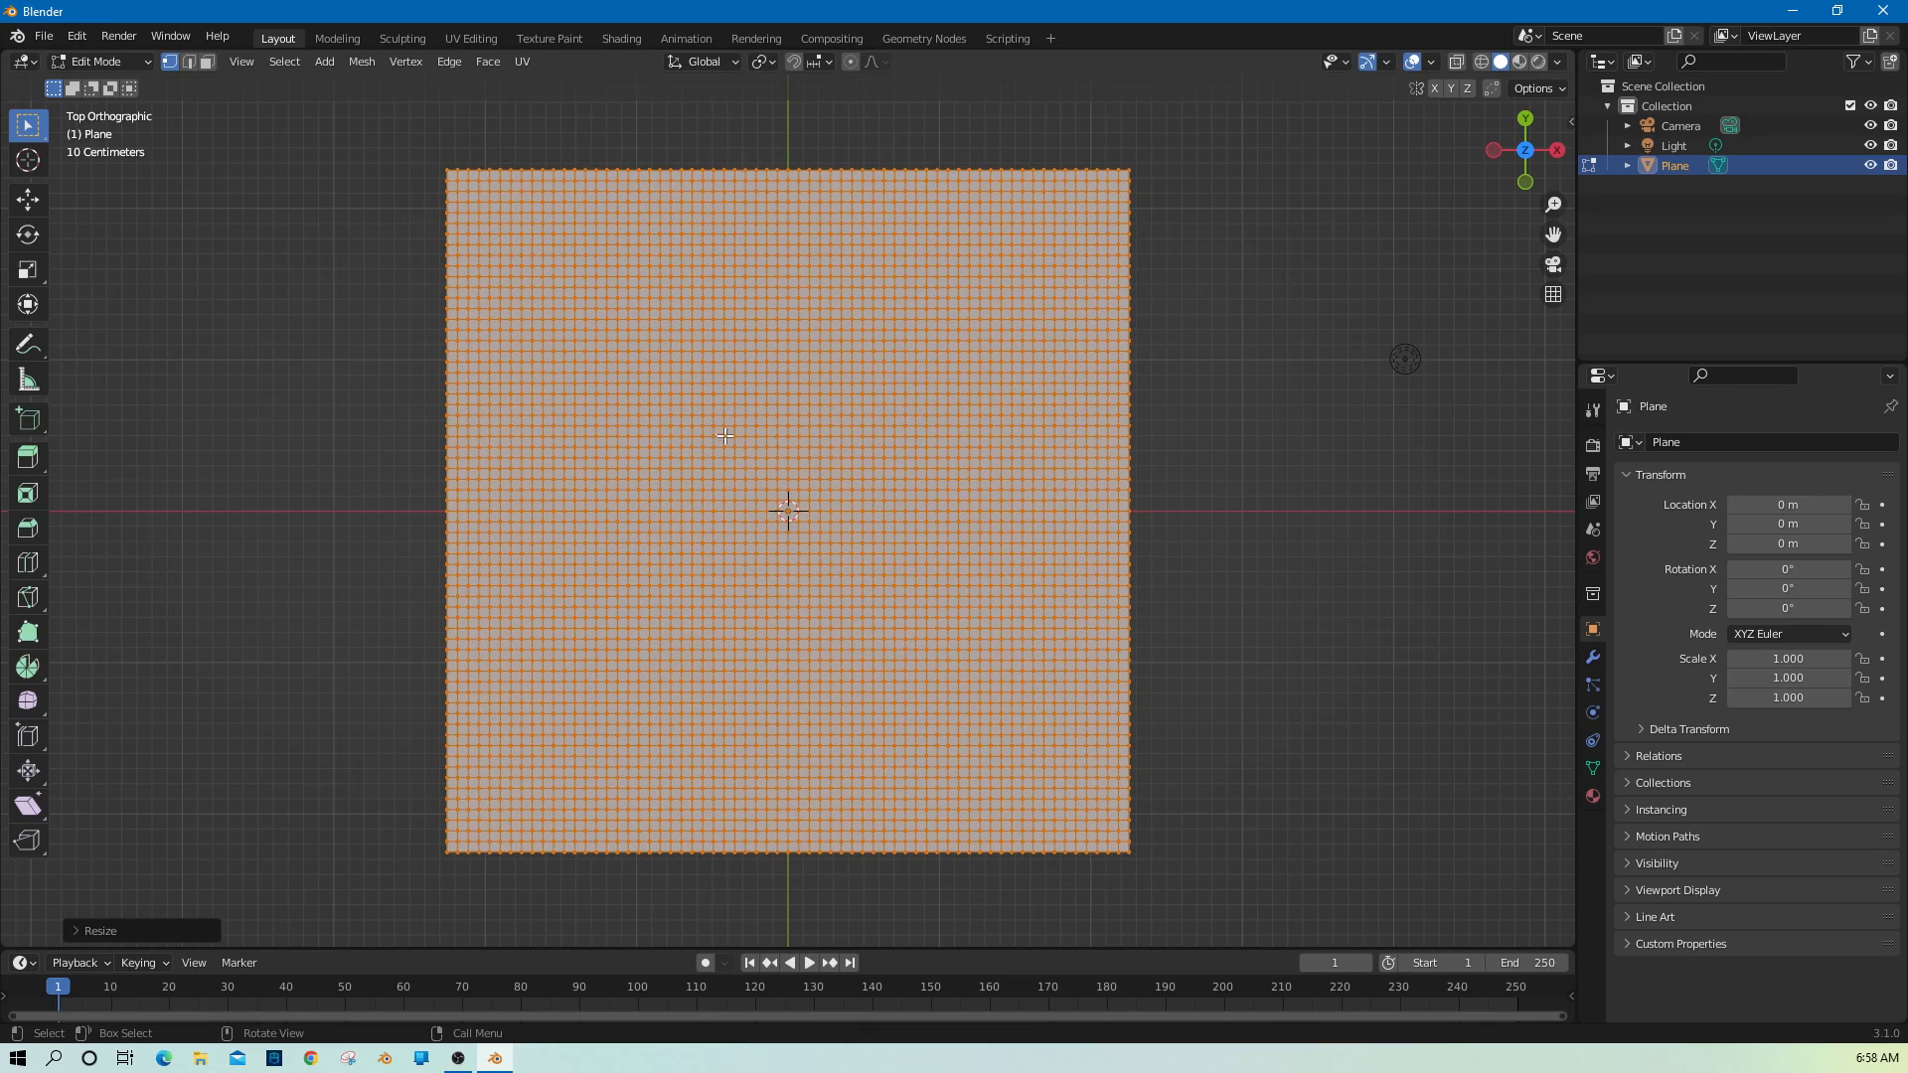
key(Tab)
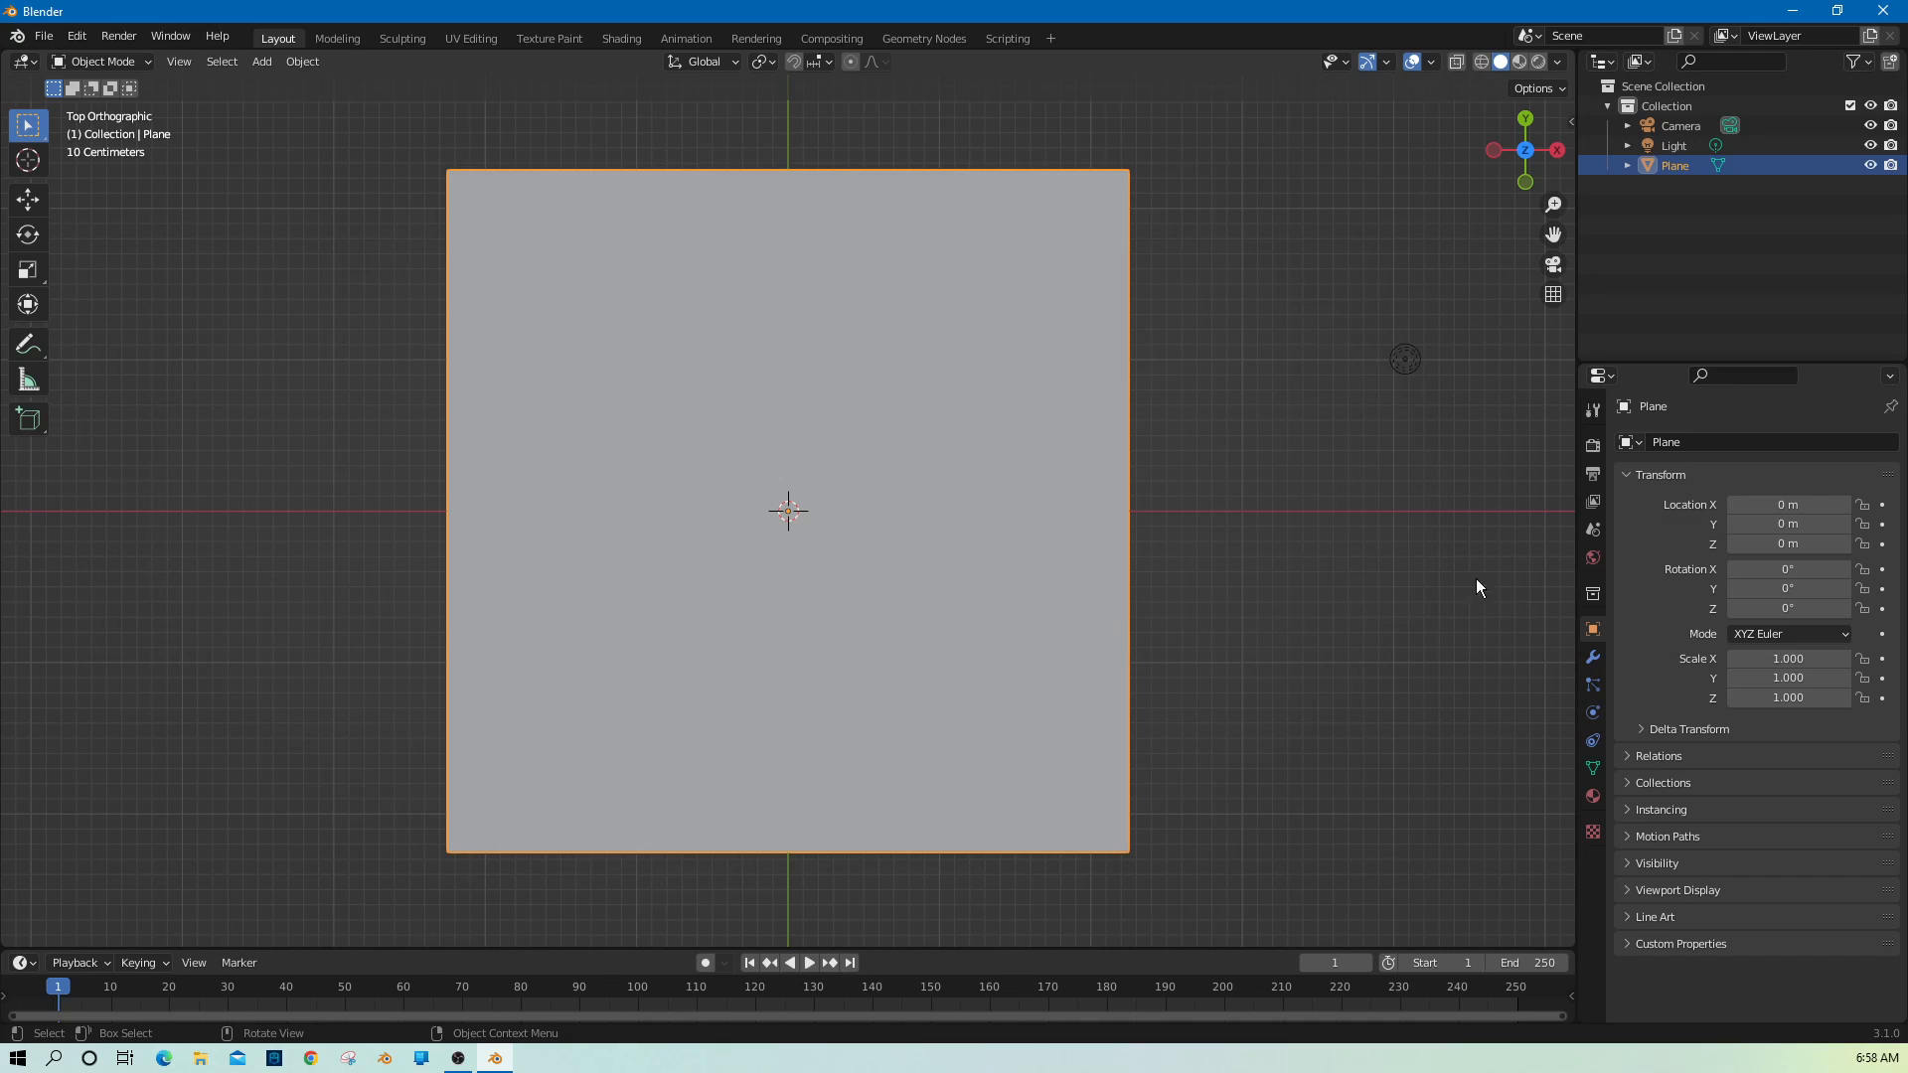
Add a particle system to the plane, set it to Hair and enable the Advanced options.
click(1592, 686)
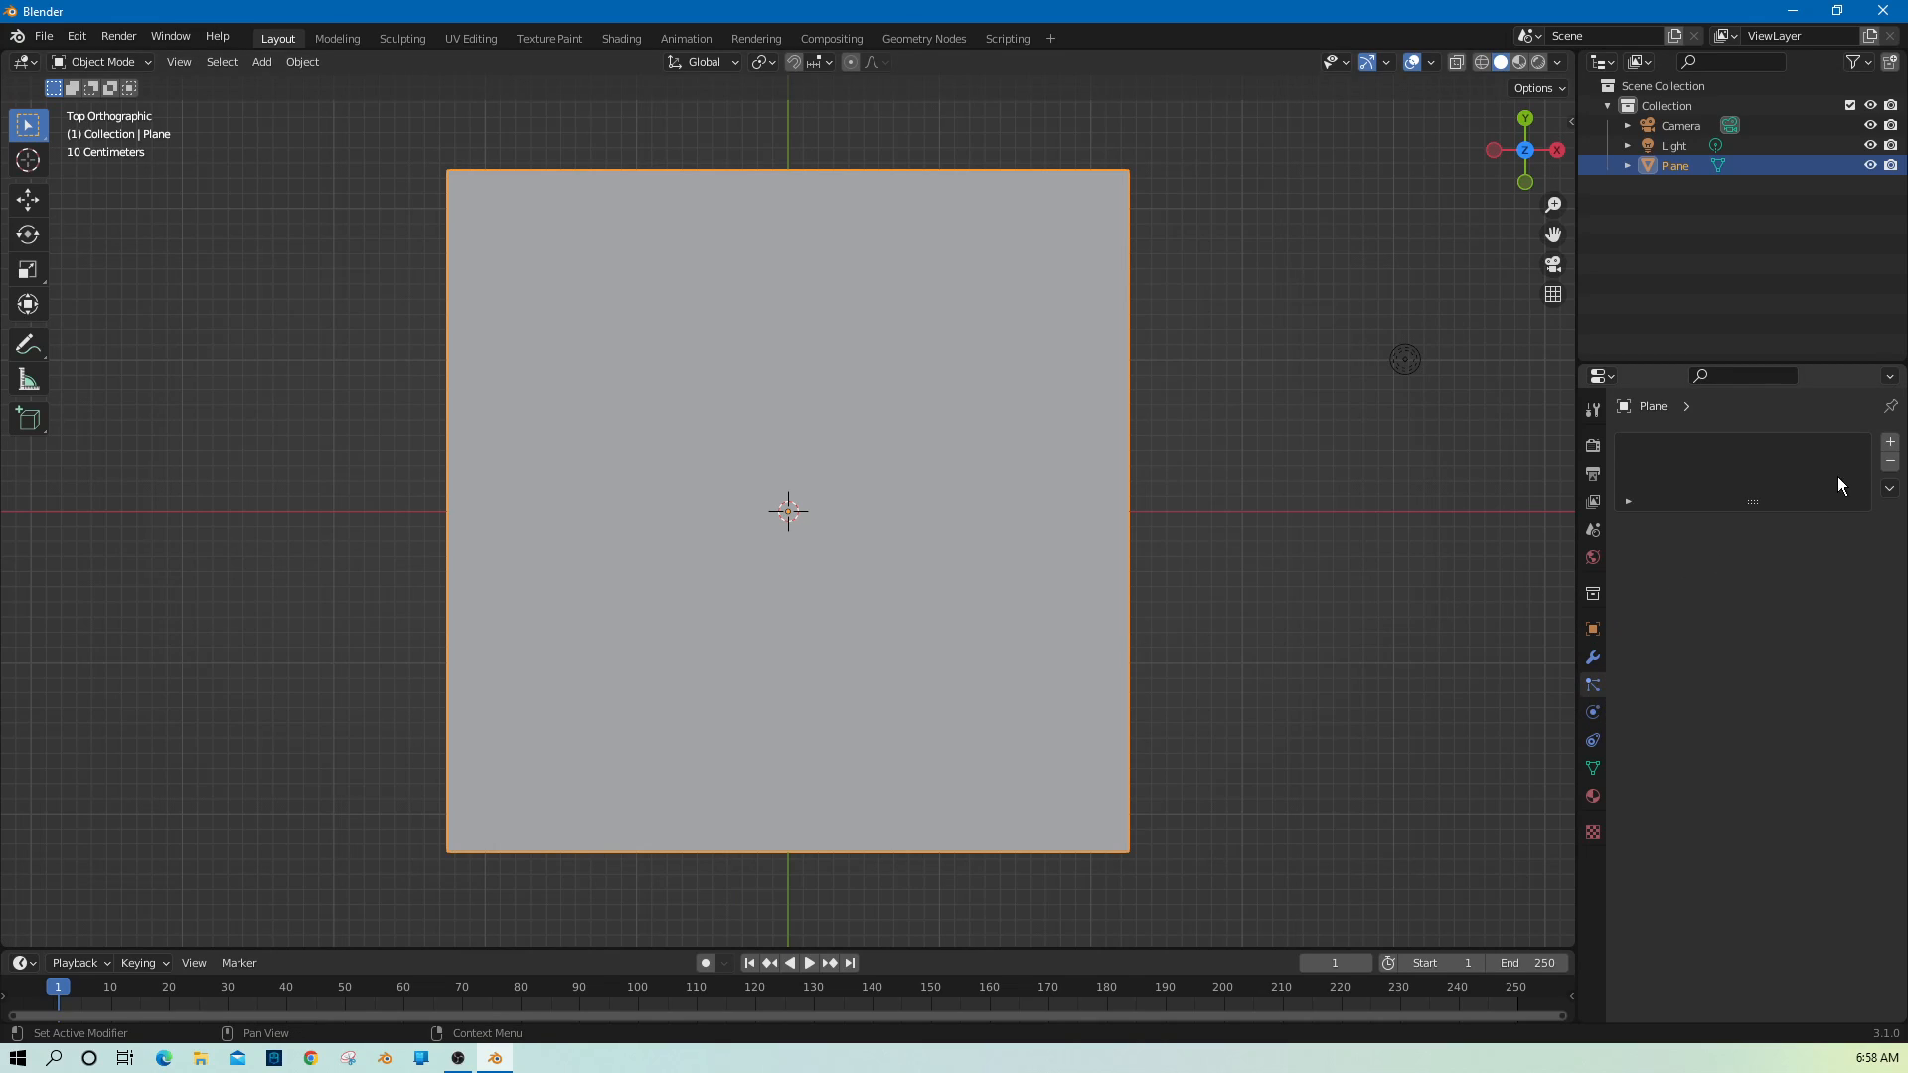
click(1890, 444)
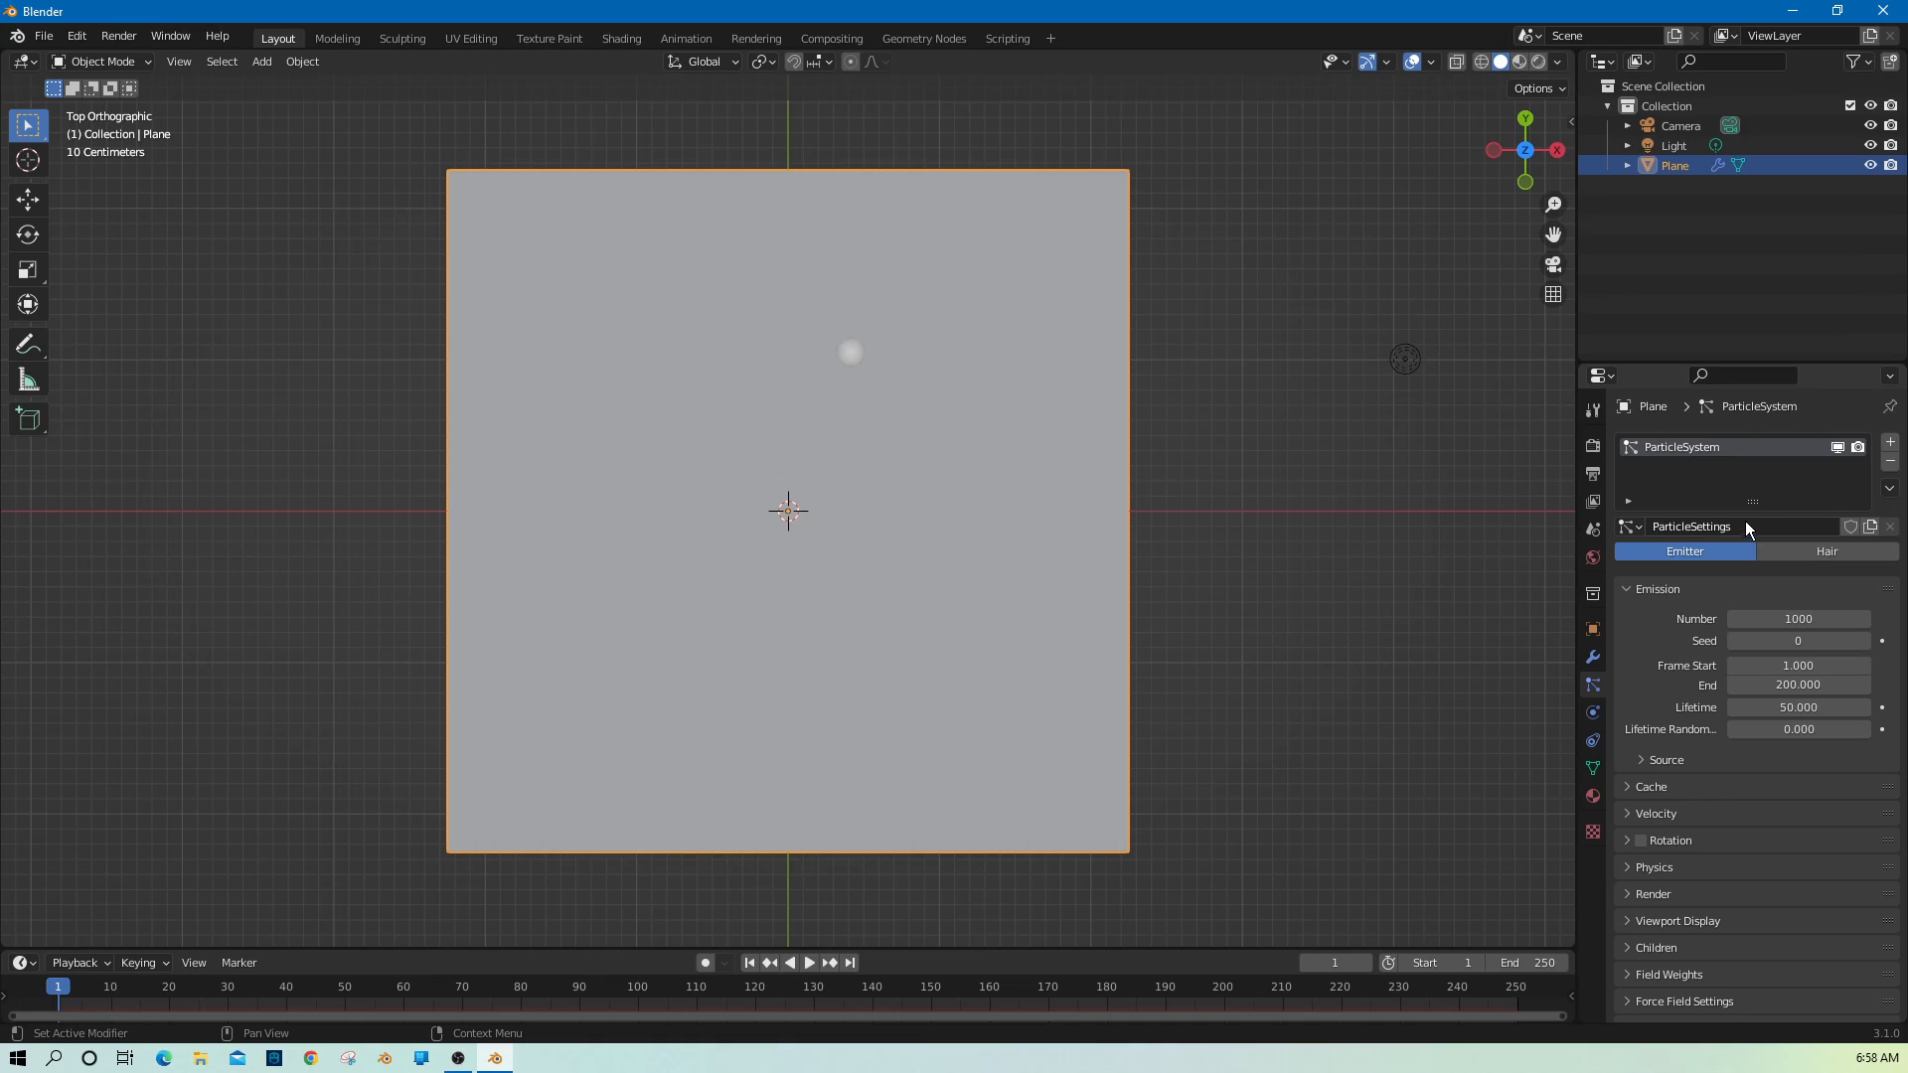
click(1829, 552)
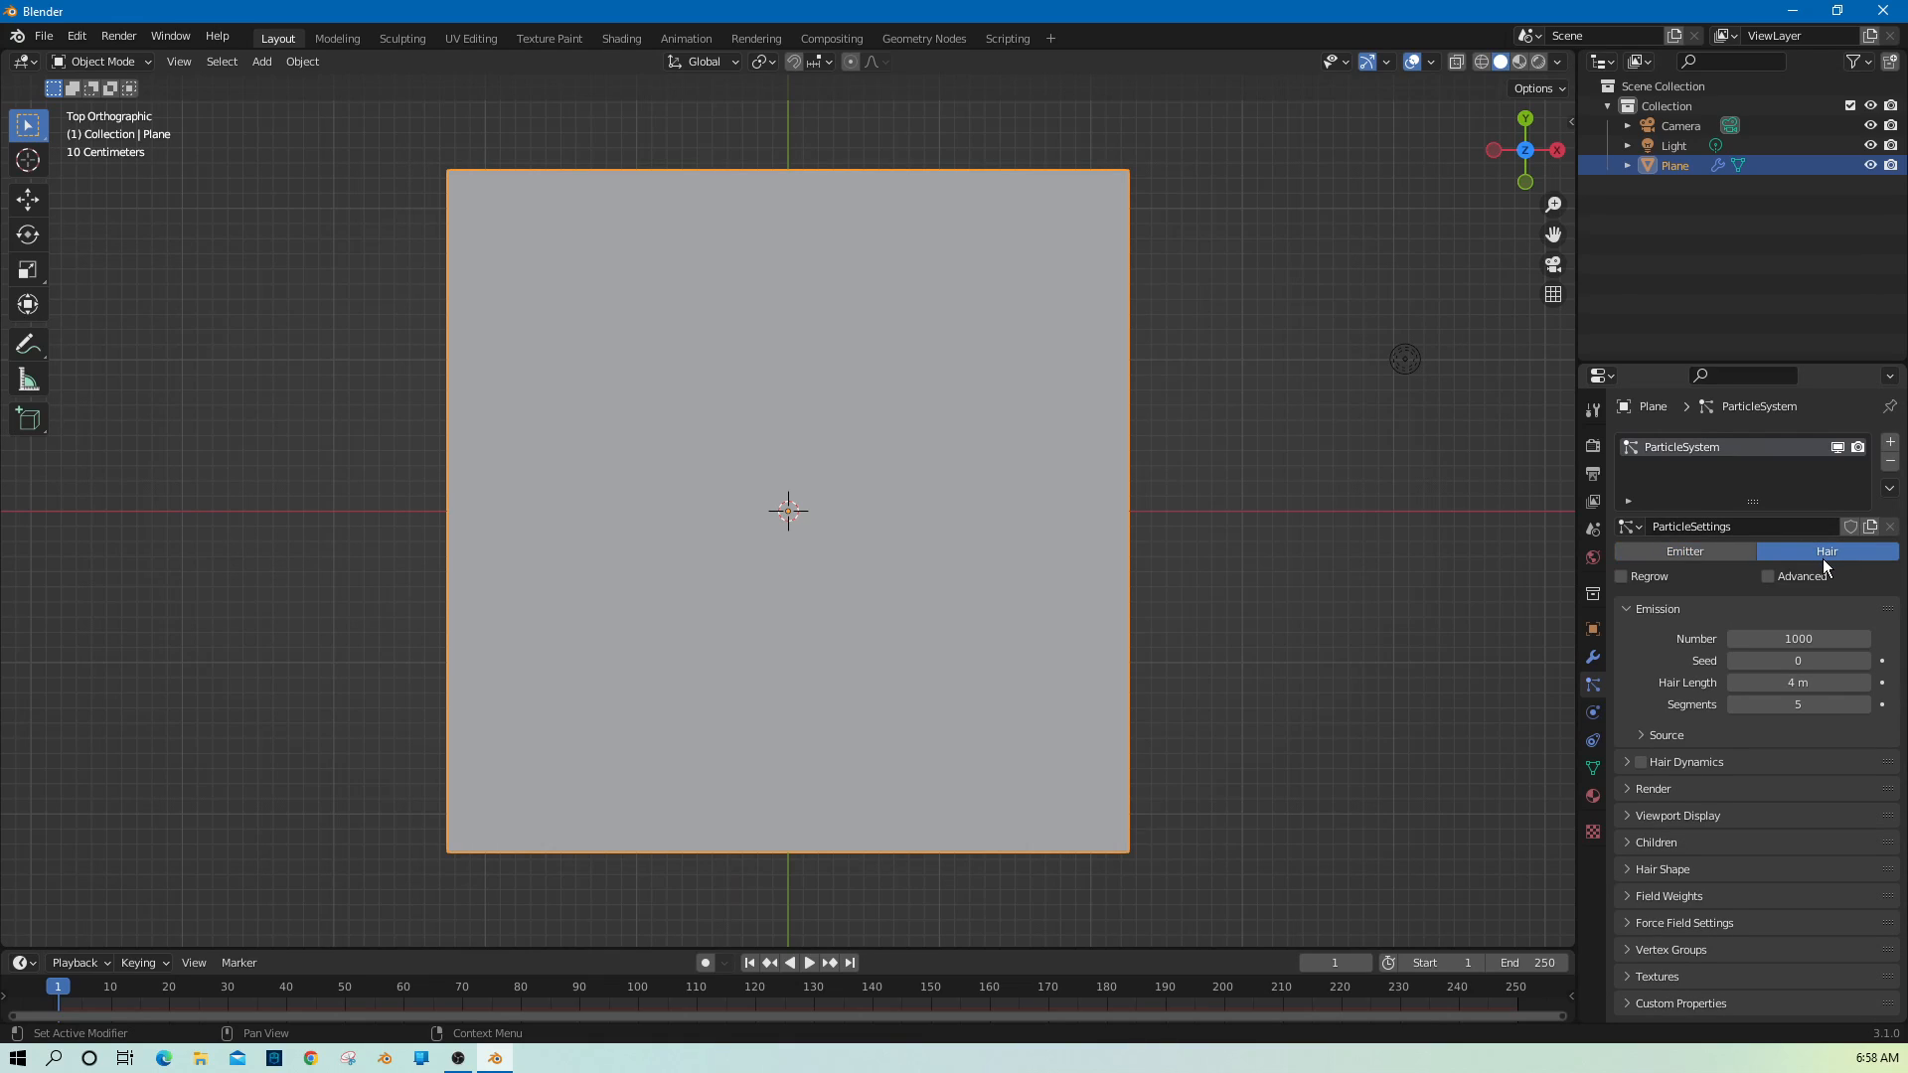
click(1769, 577)
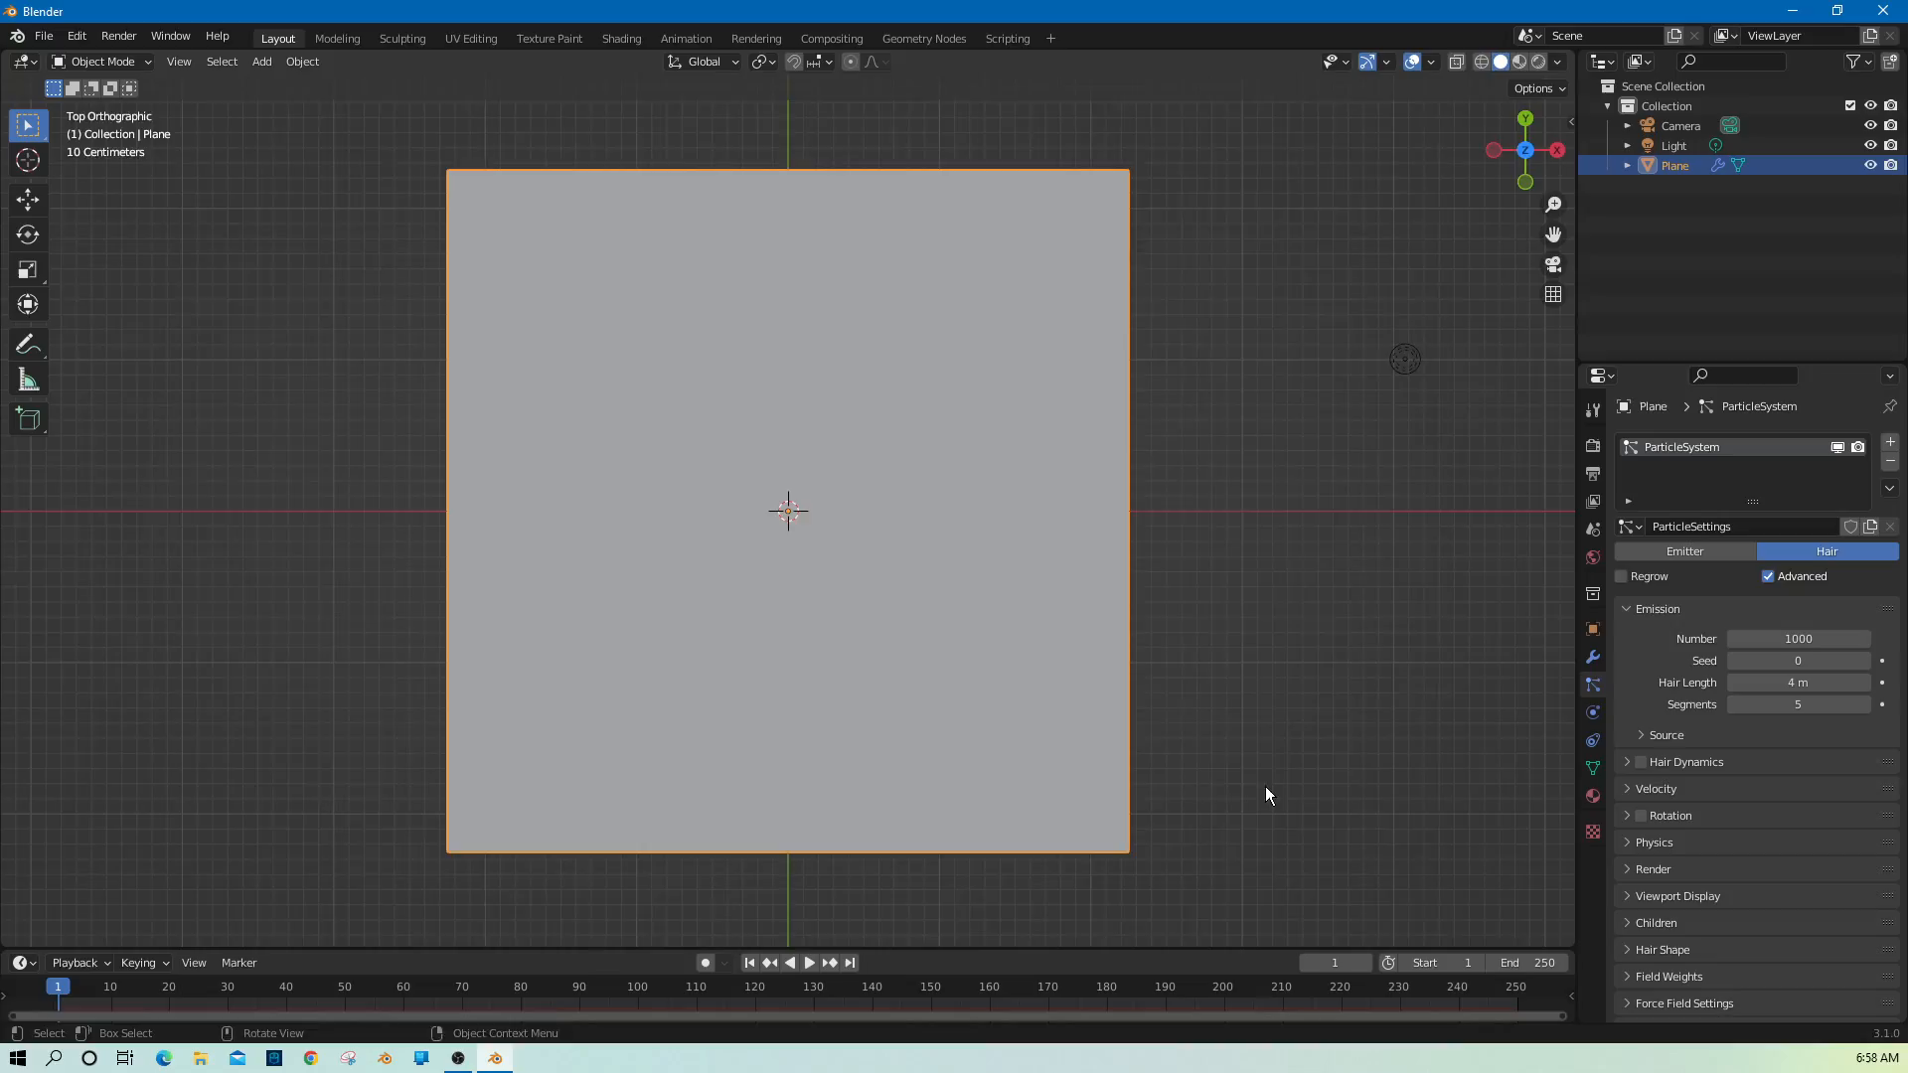
middle_drag(1266, 785, 925, 600)
scroll(1251, 646, down, 5)
scroll(831, 563, up, 4)
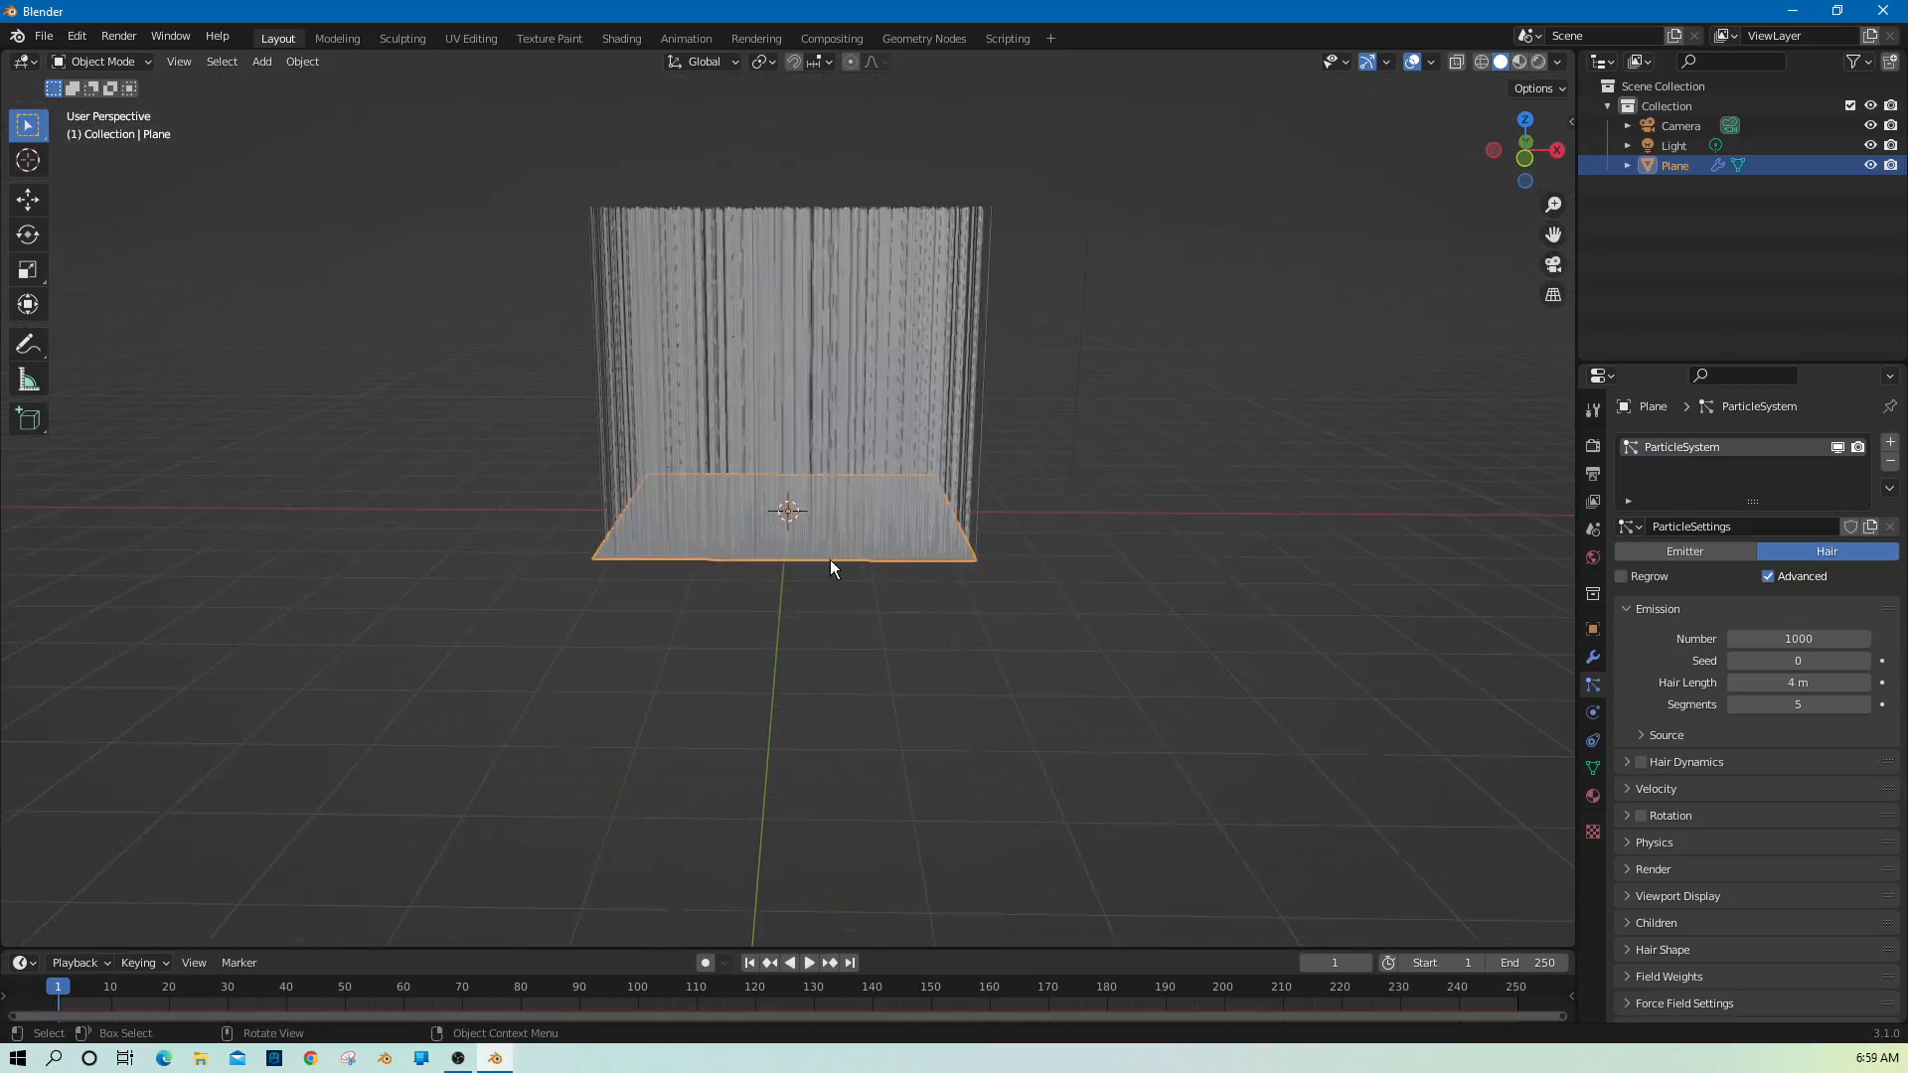
middle_drag(1147, 573, 1195, 615)
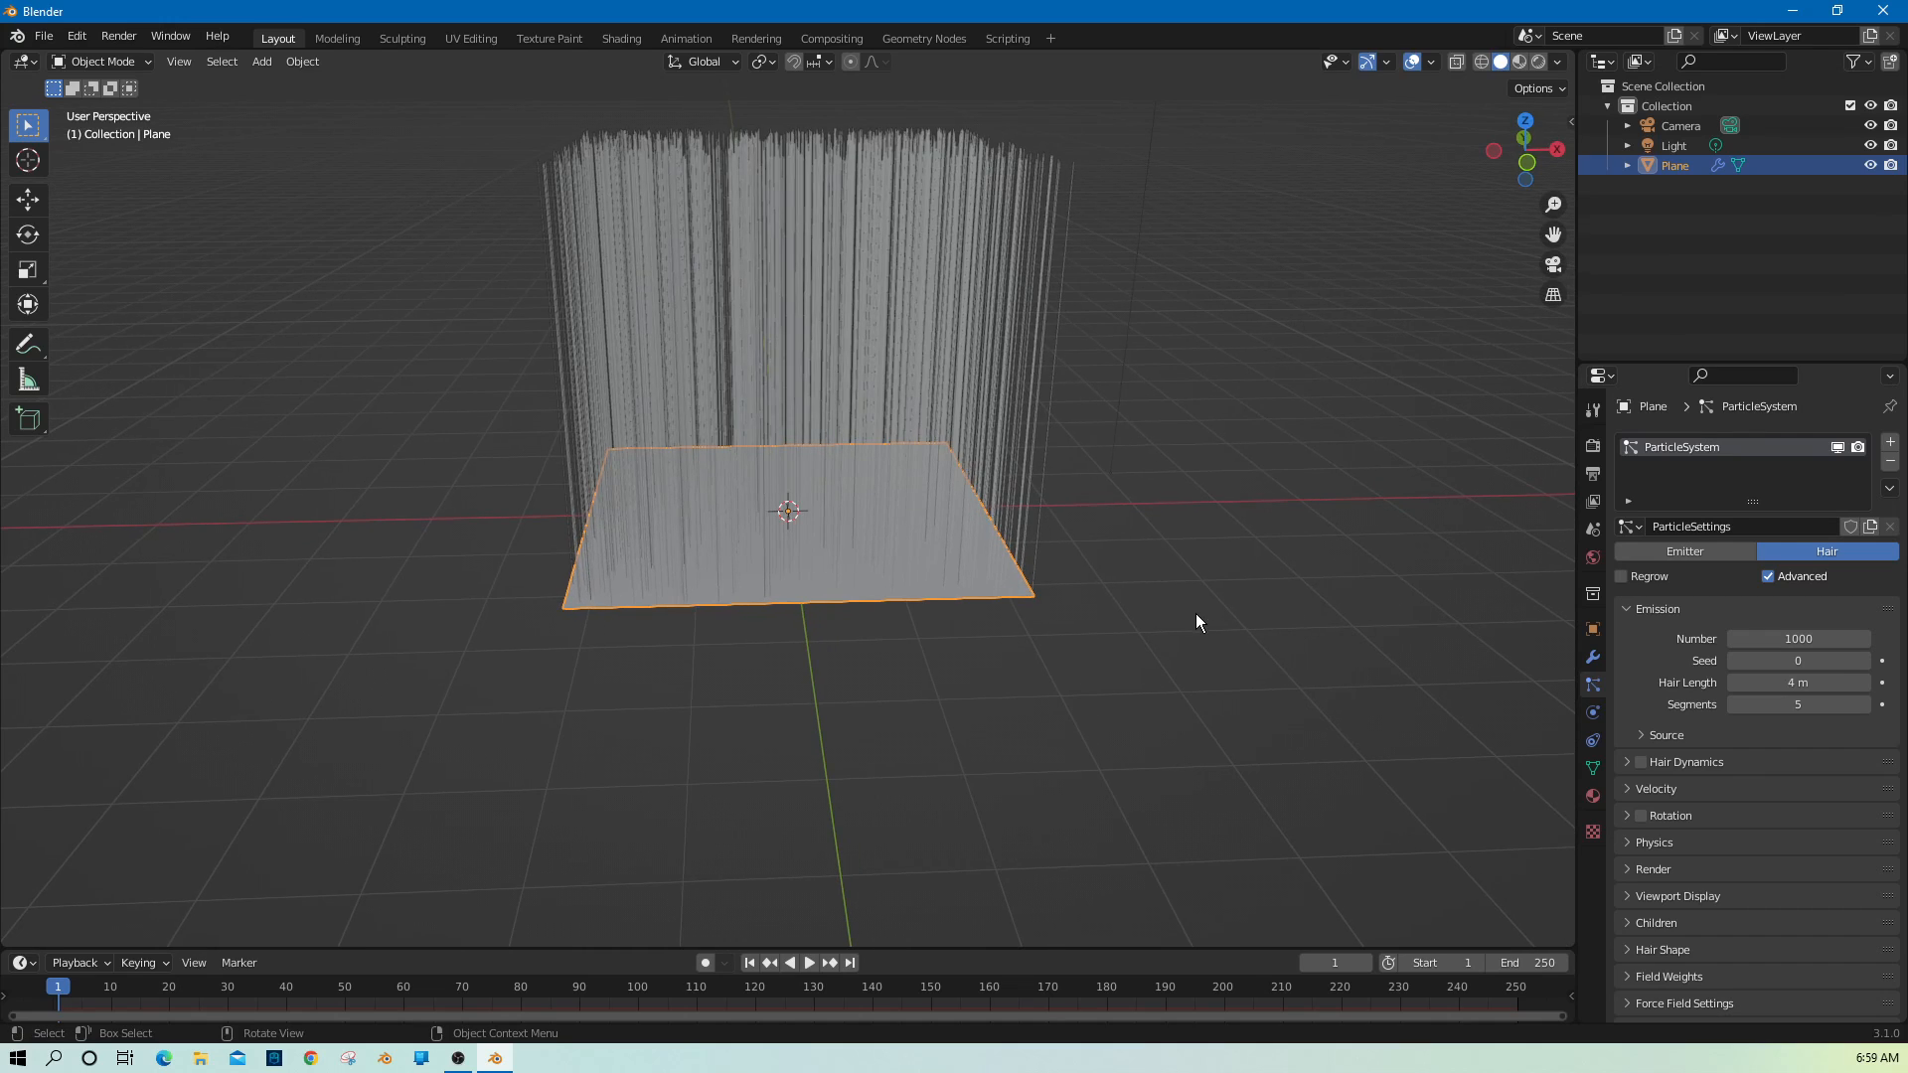
Place a cube beside the hair-covered plane and scale it down to about a quarter of its size.
click(1242, 563)
key(shift+a)
mouse_move(1243, 555)
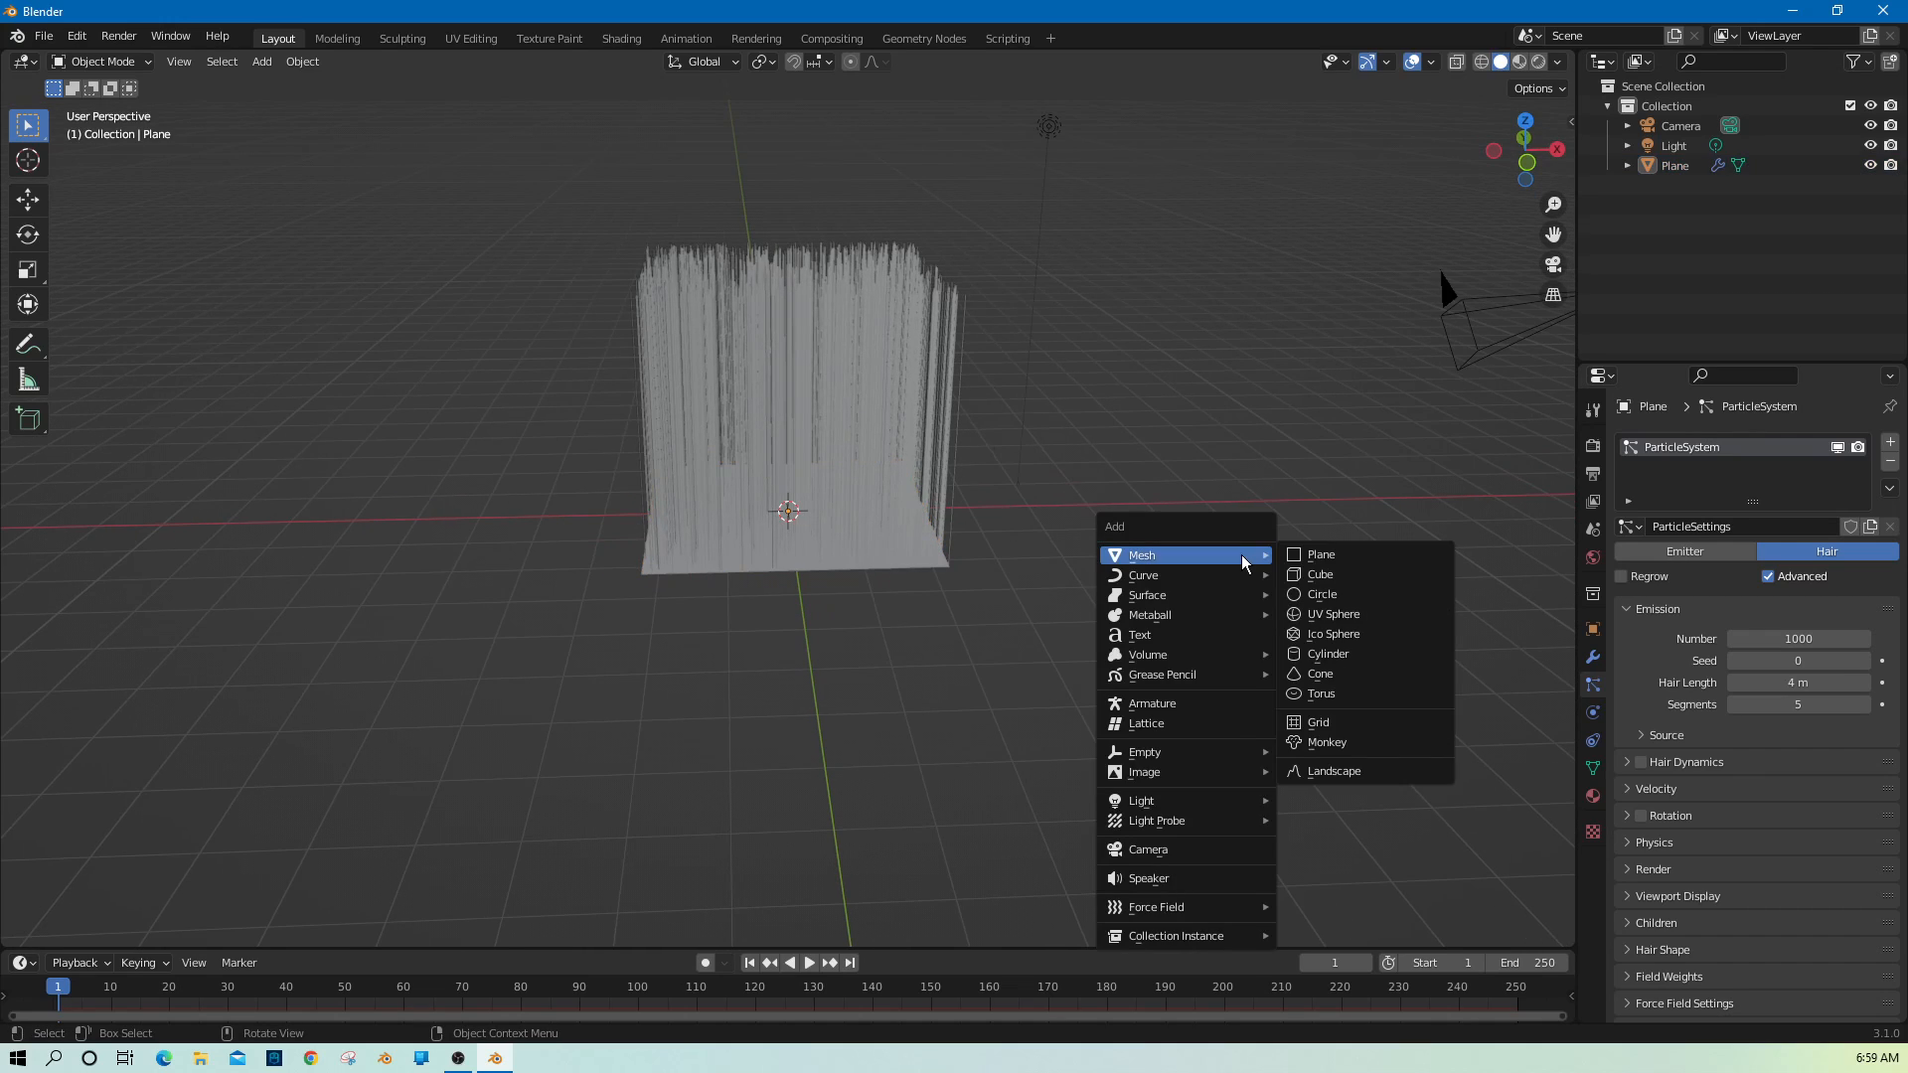
click(1320, 575)
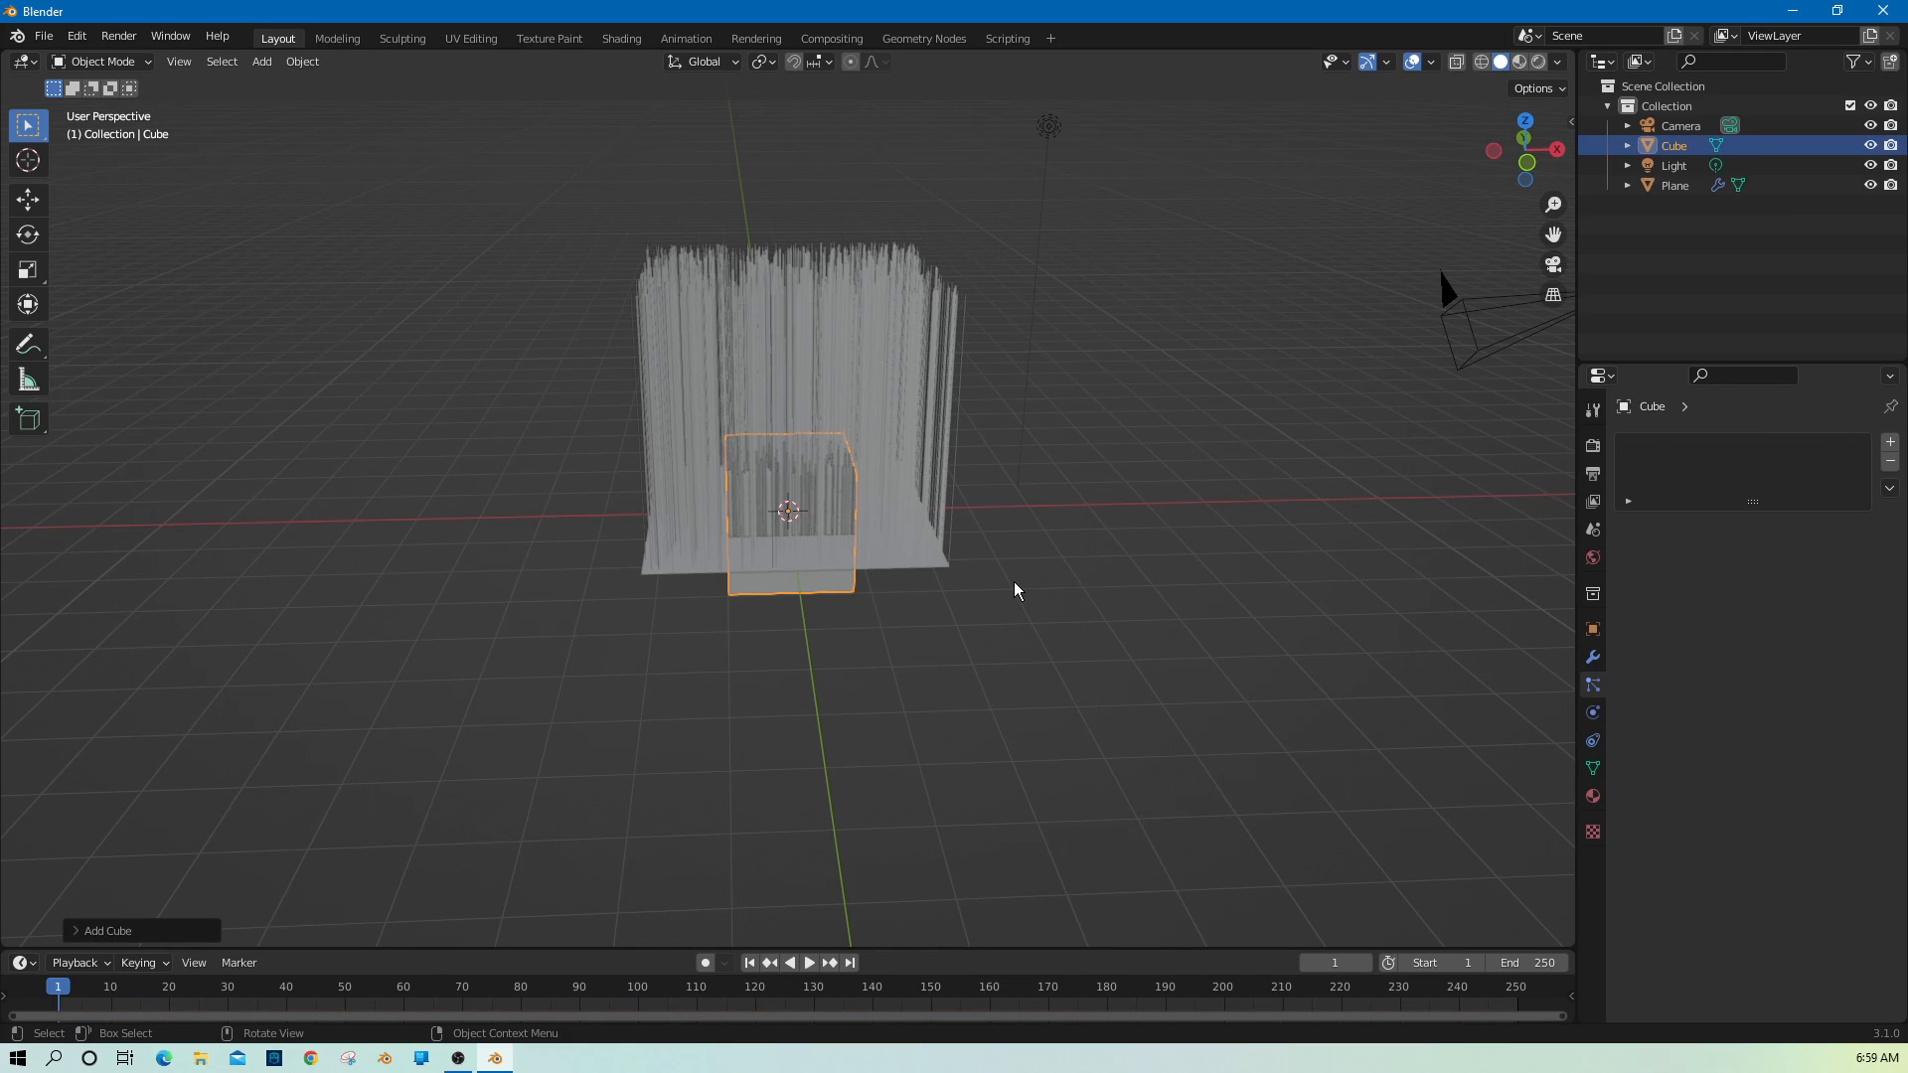
key(g)
click(1440, 566)
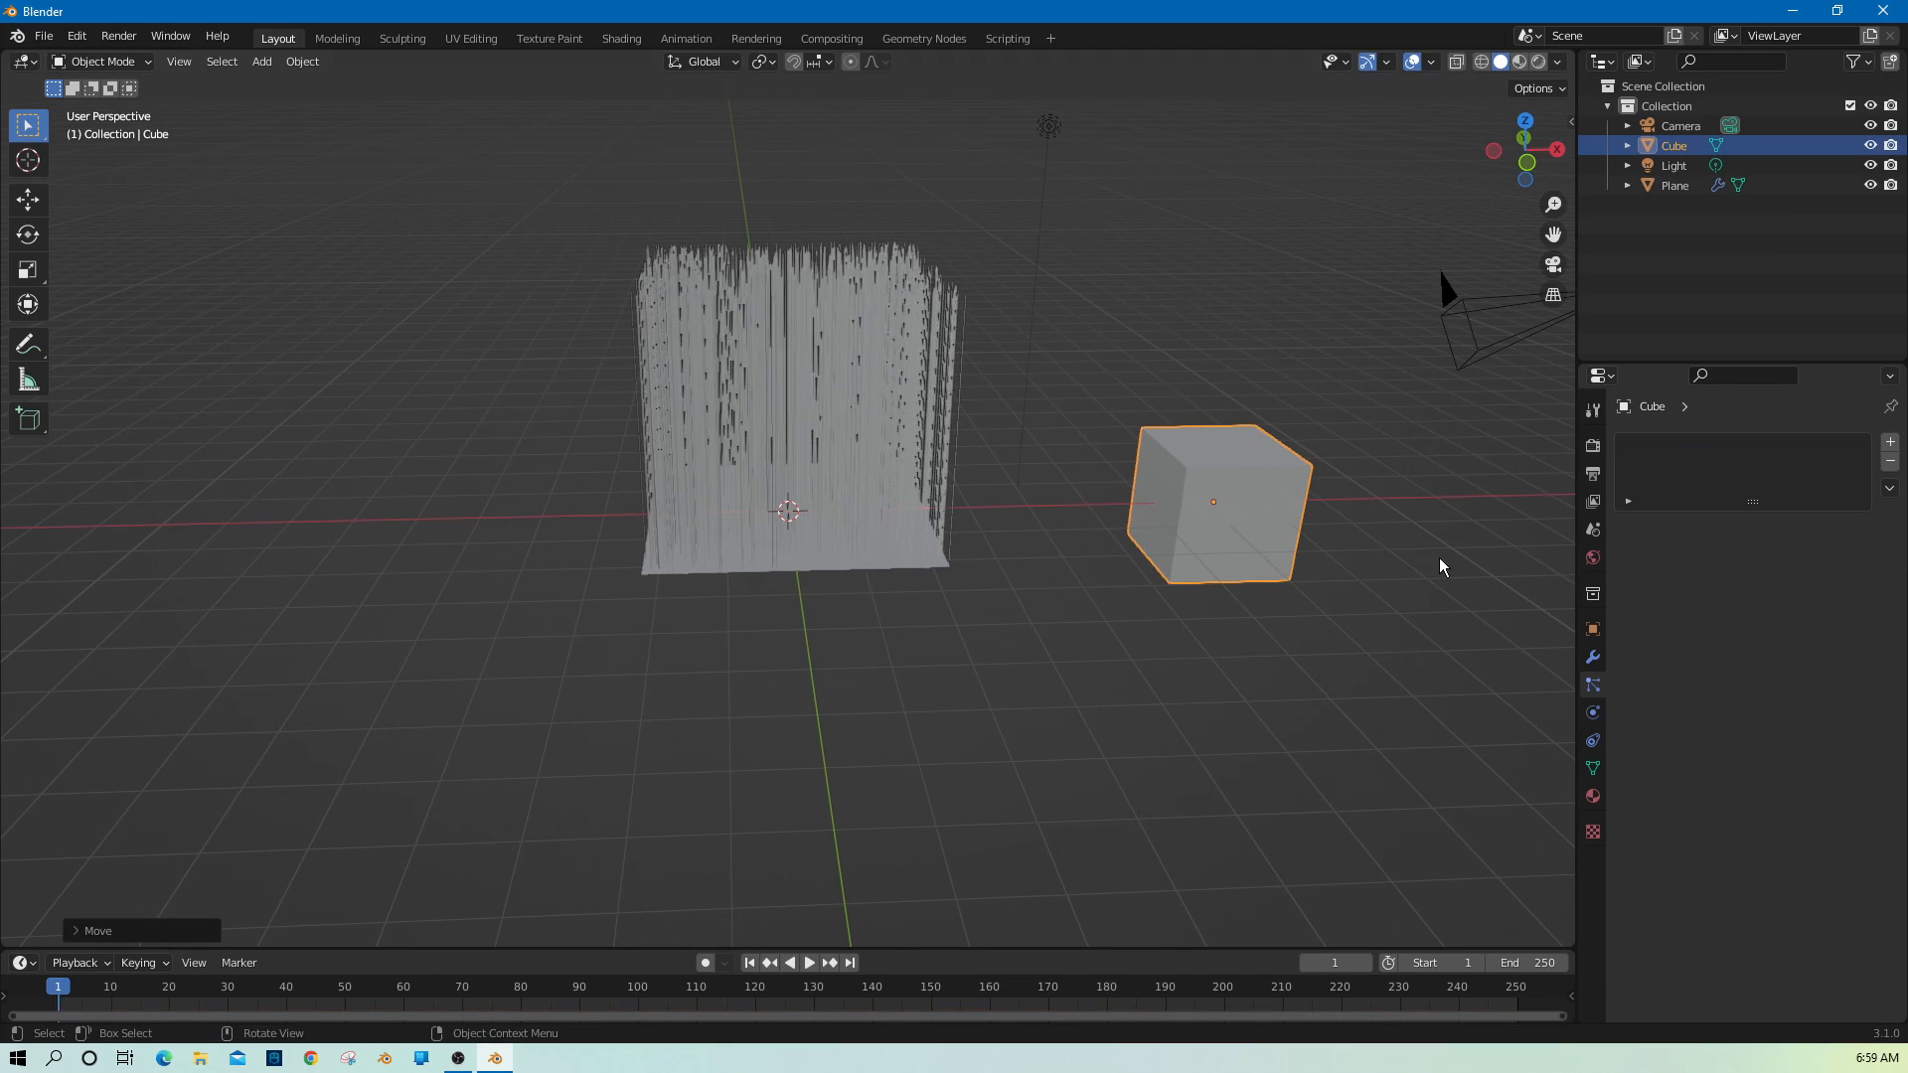
key(s)
click(1249, 584)
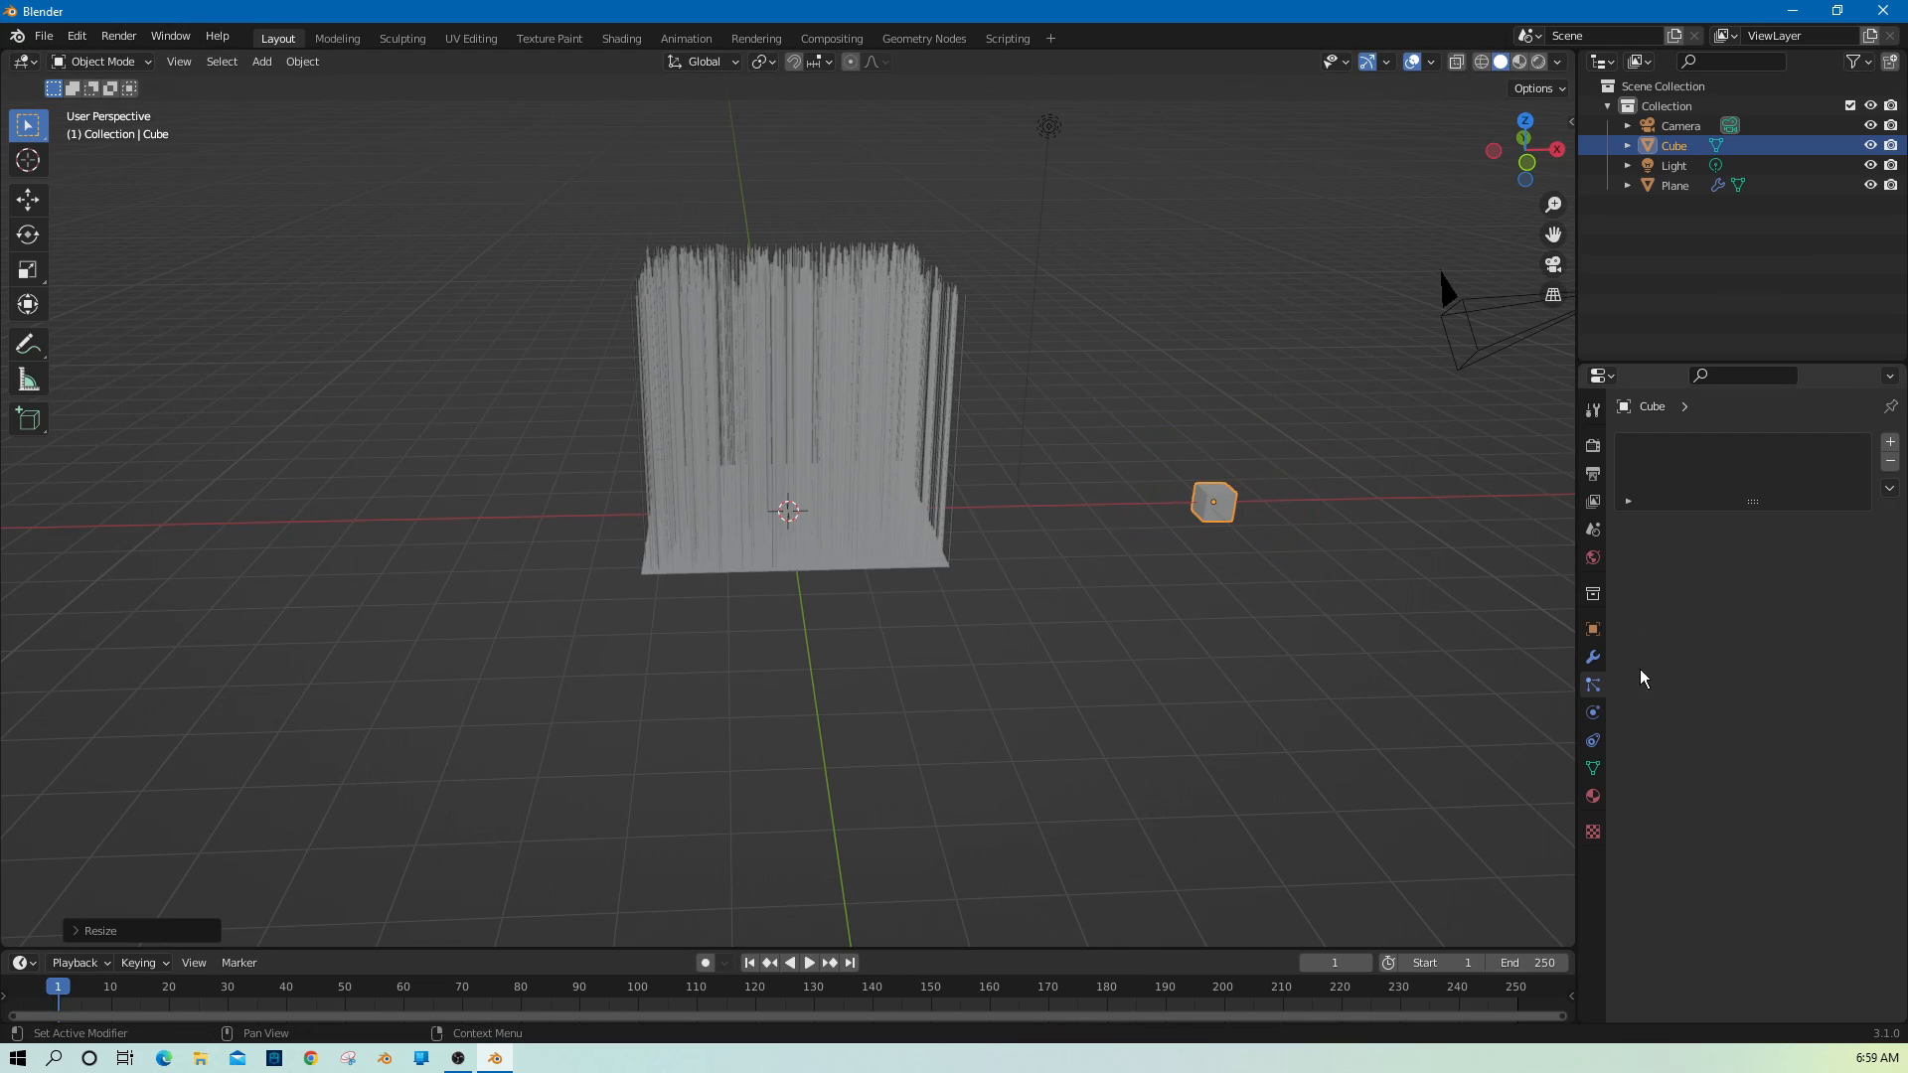
Set the plane's hair particle system to render its particles as Object.
click(890, 569)
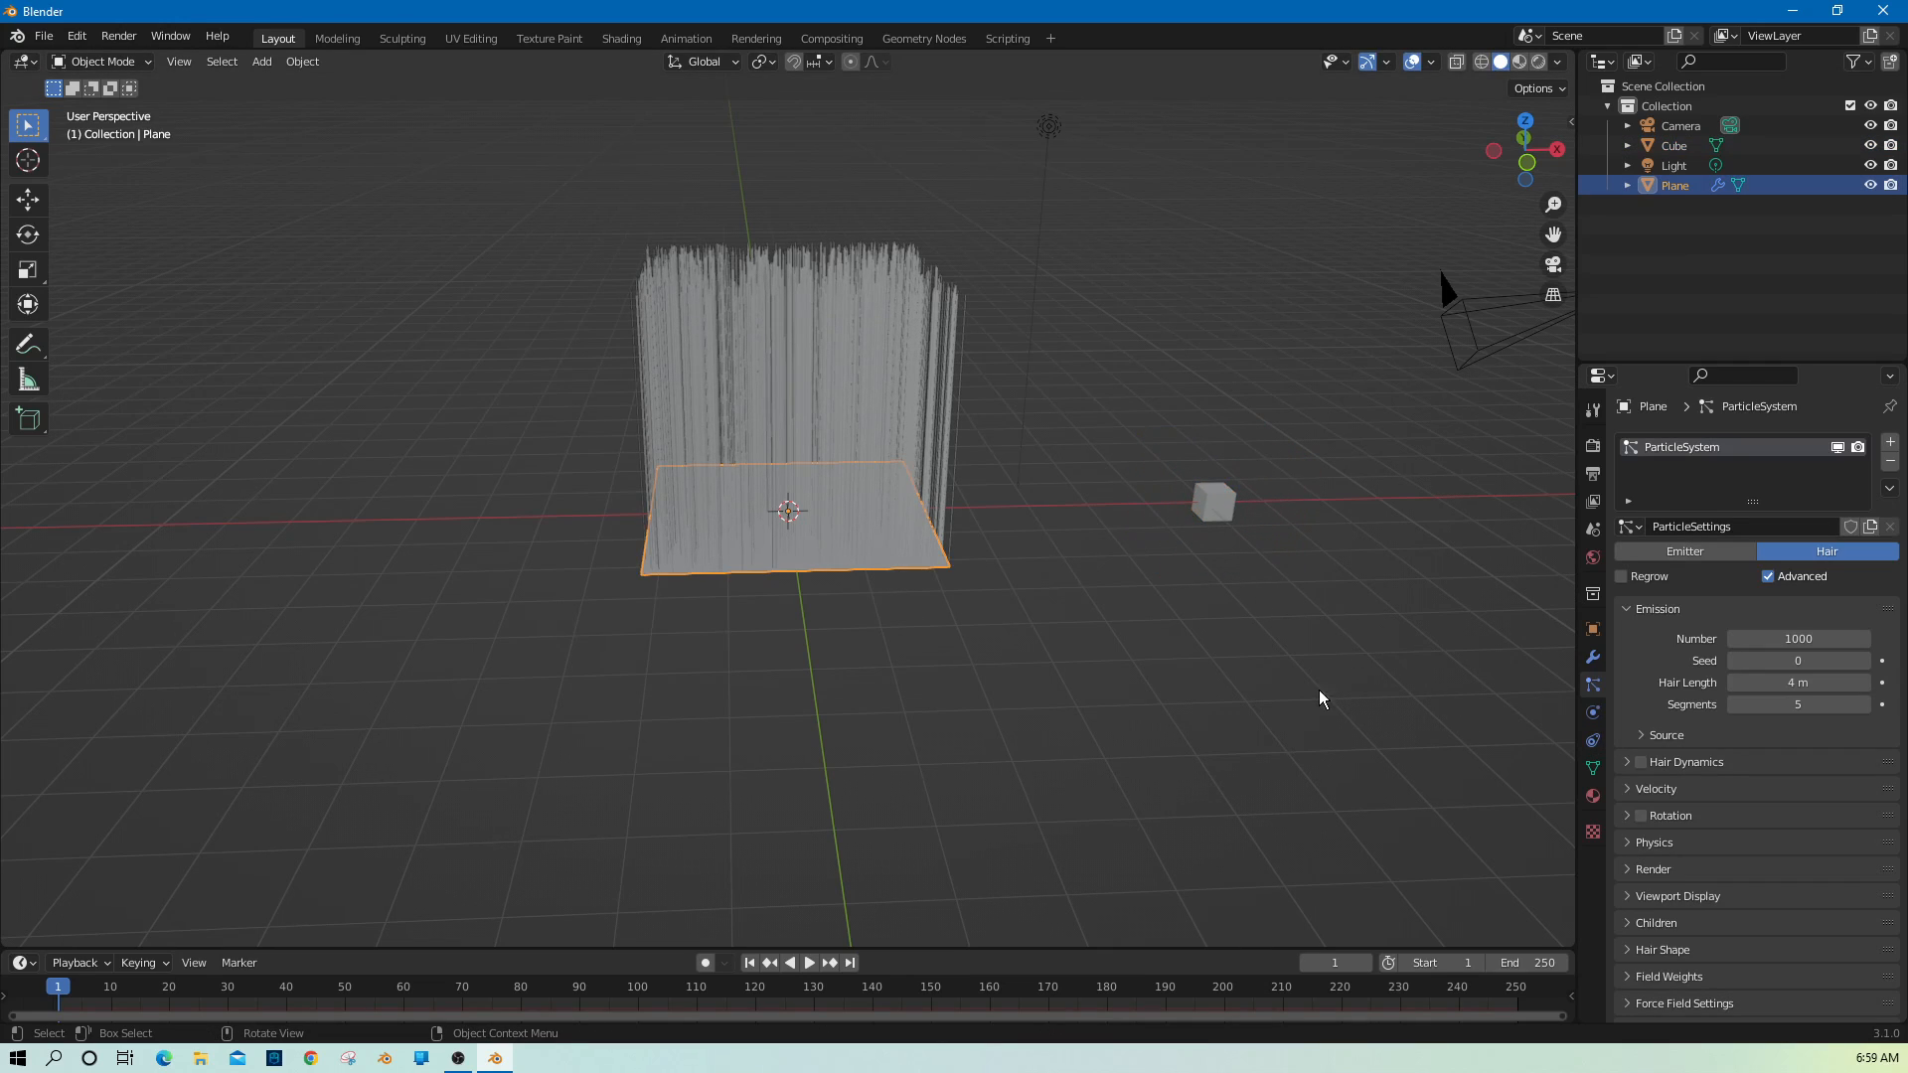
scroll(1759, 759, down, 2)
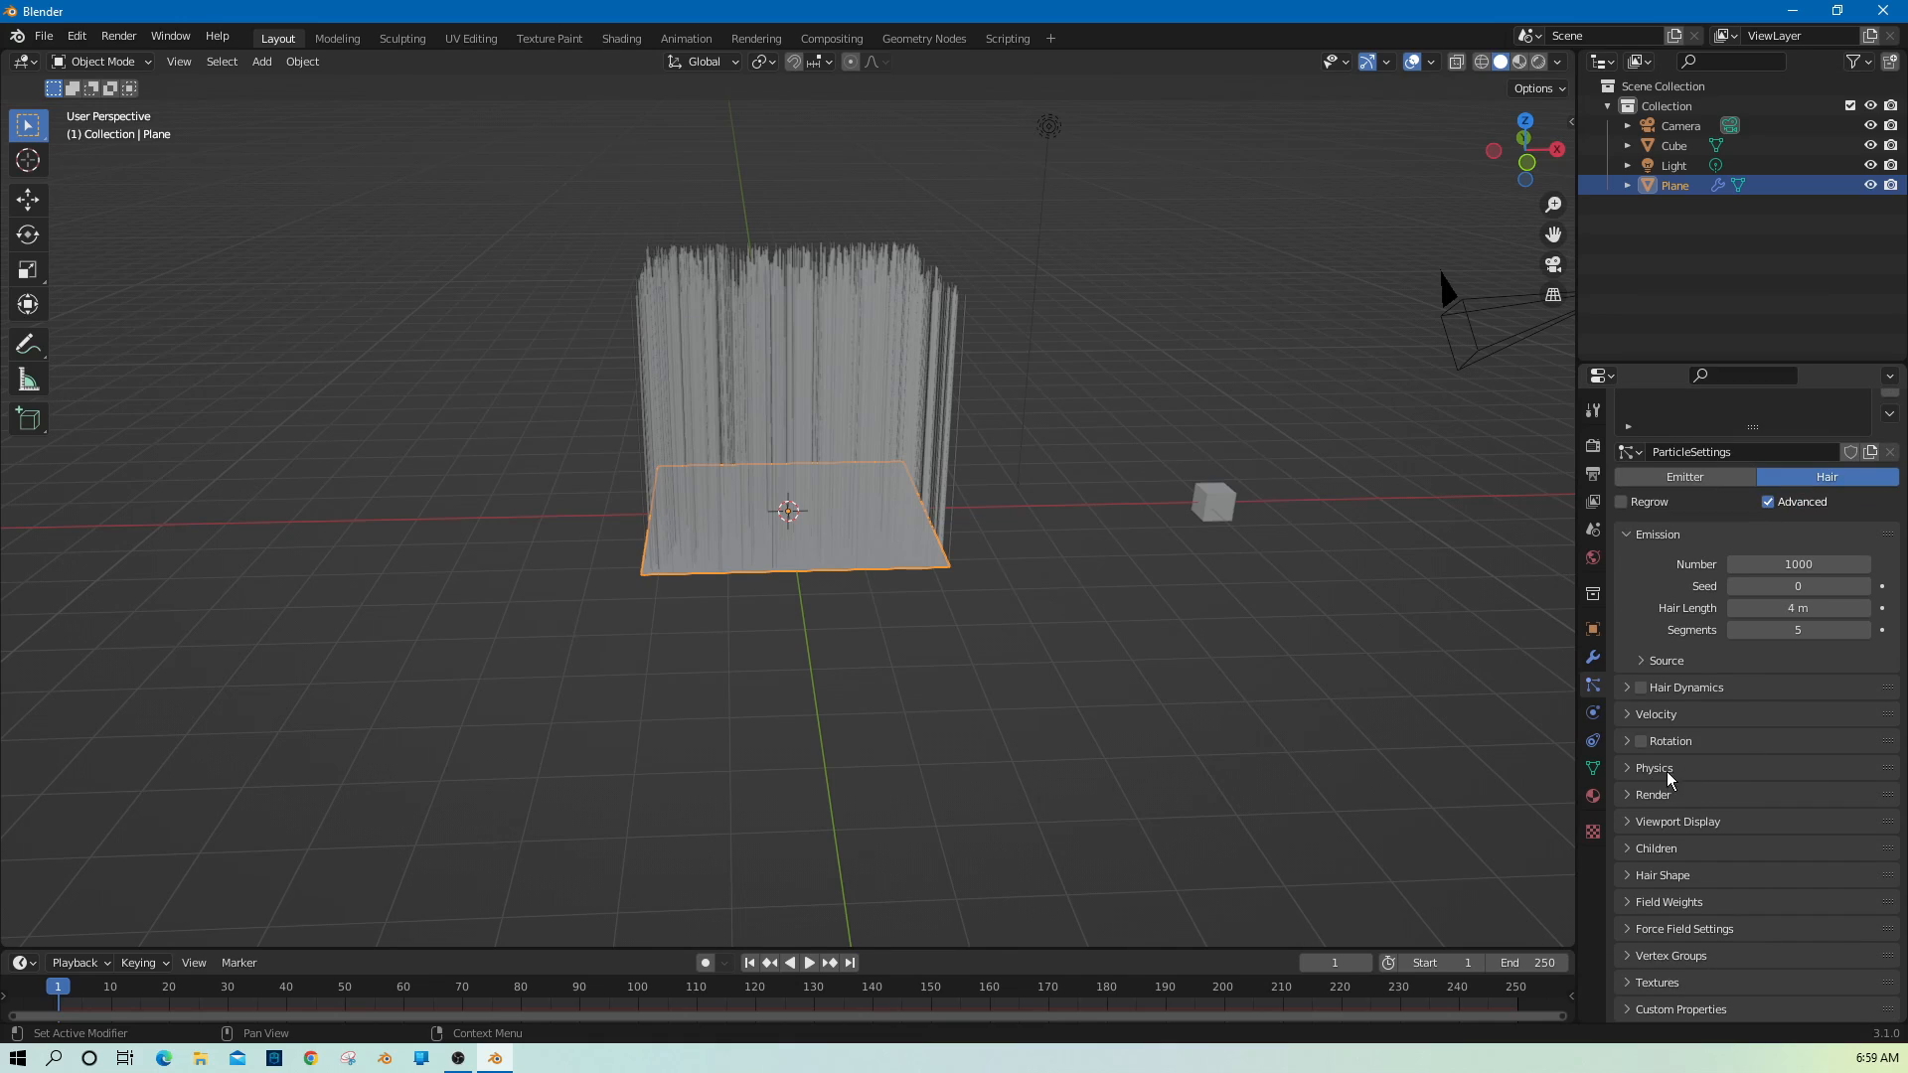
click(1667, 792)
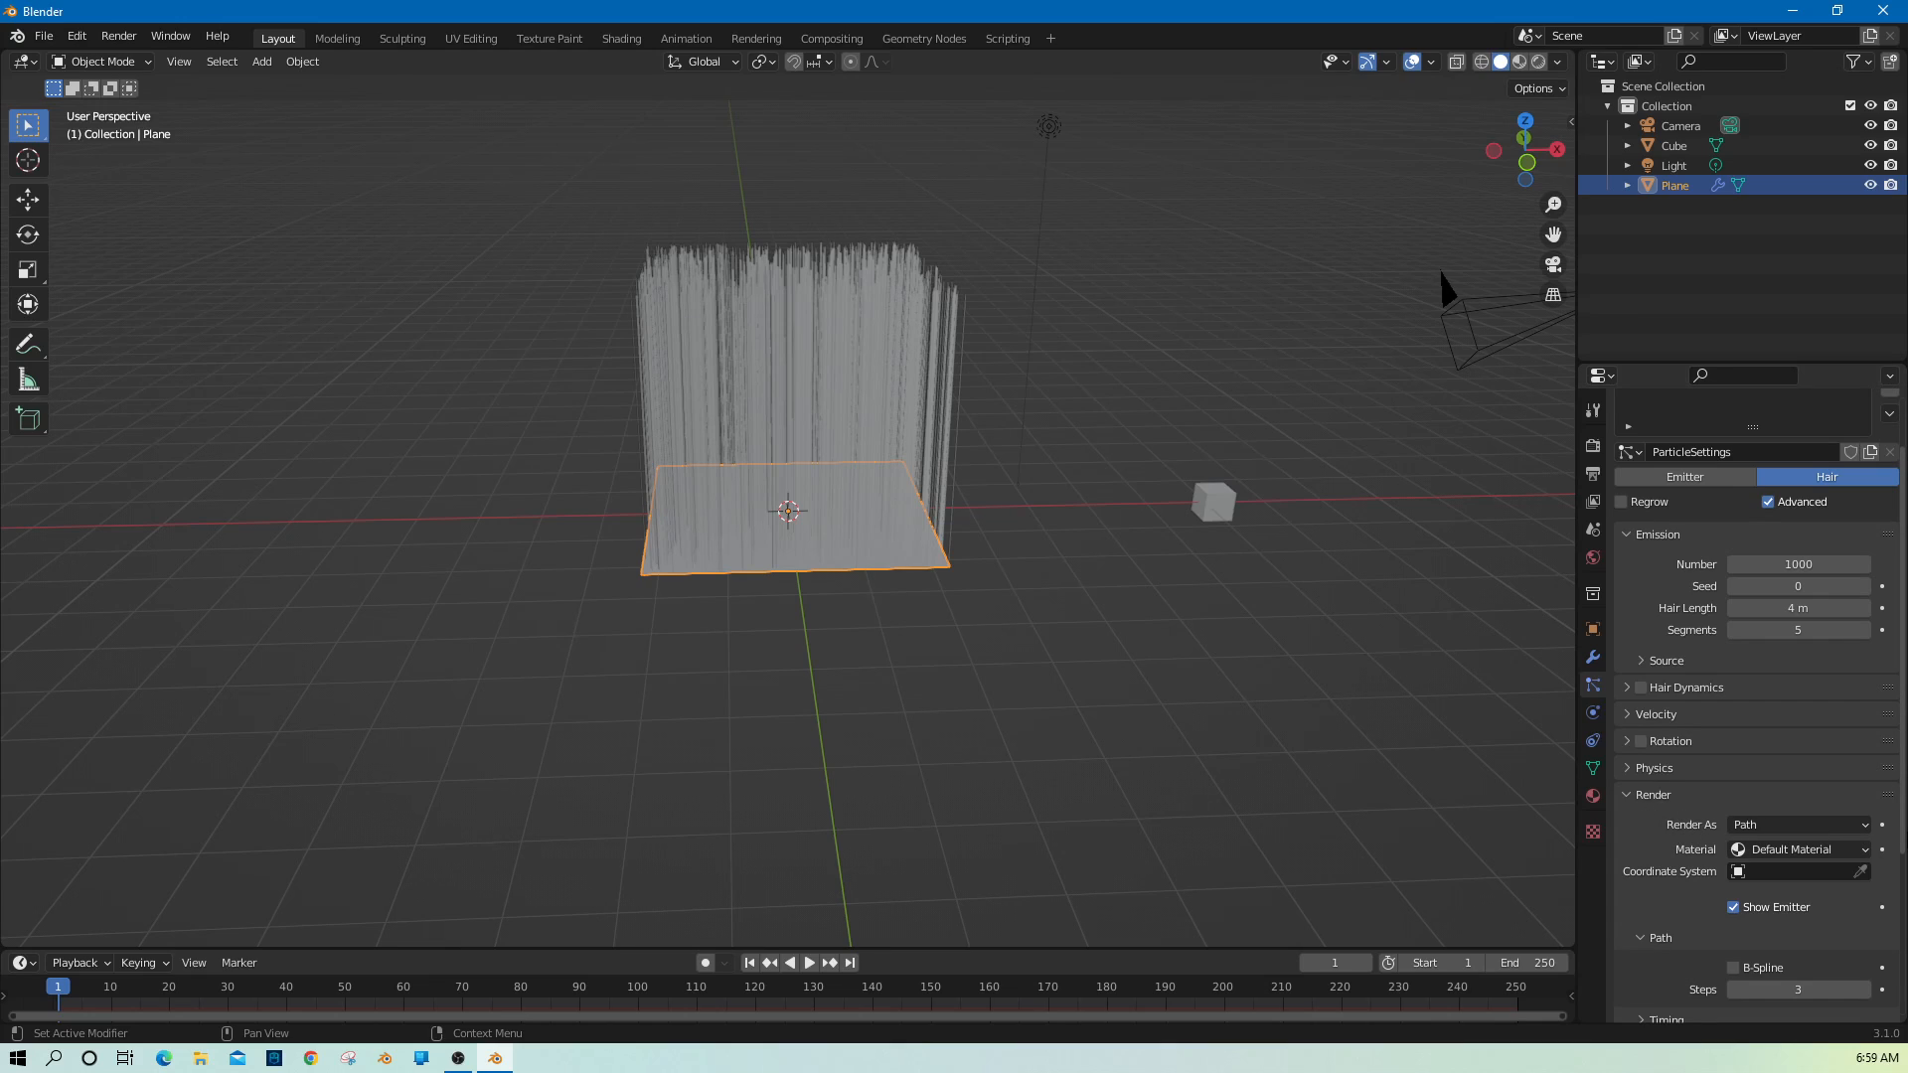
click(1826, 833)
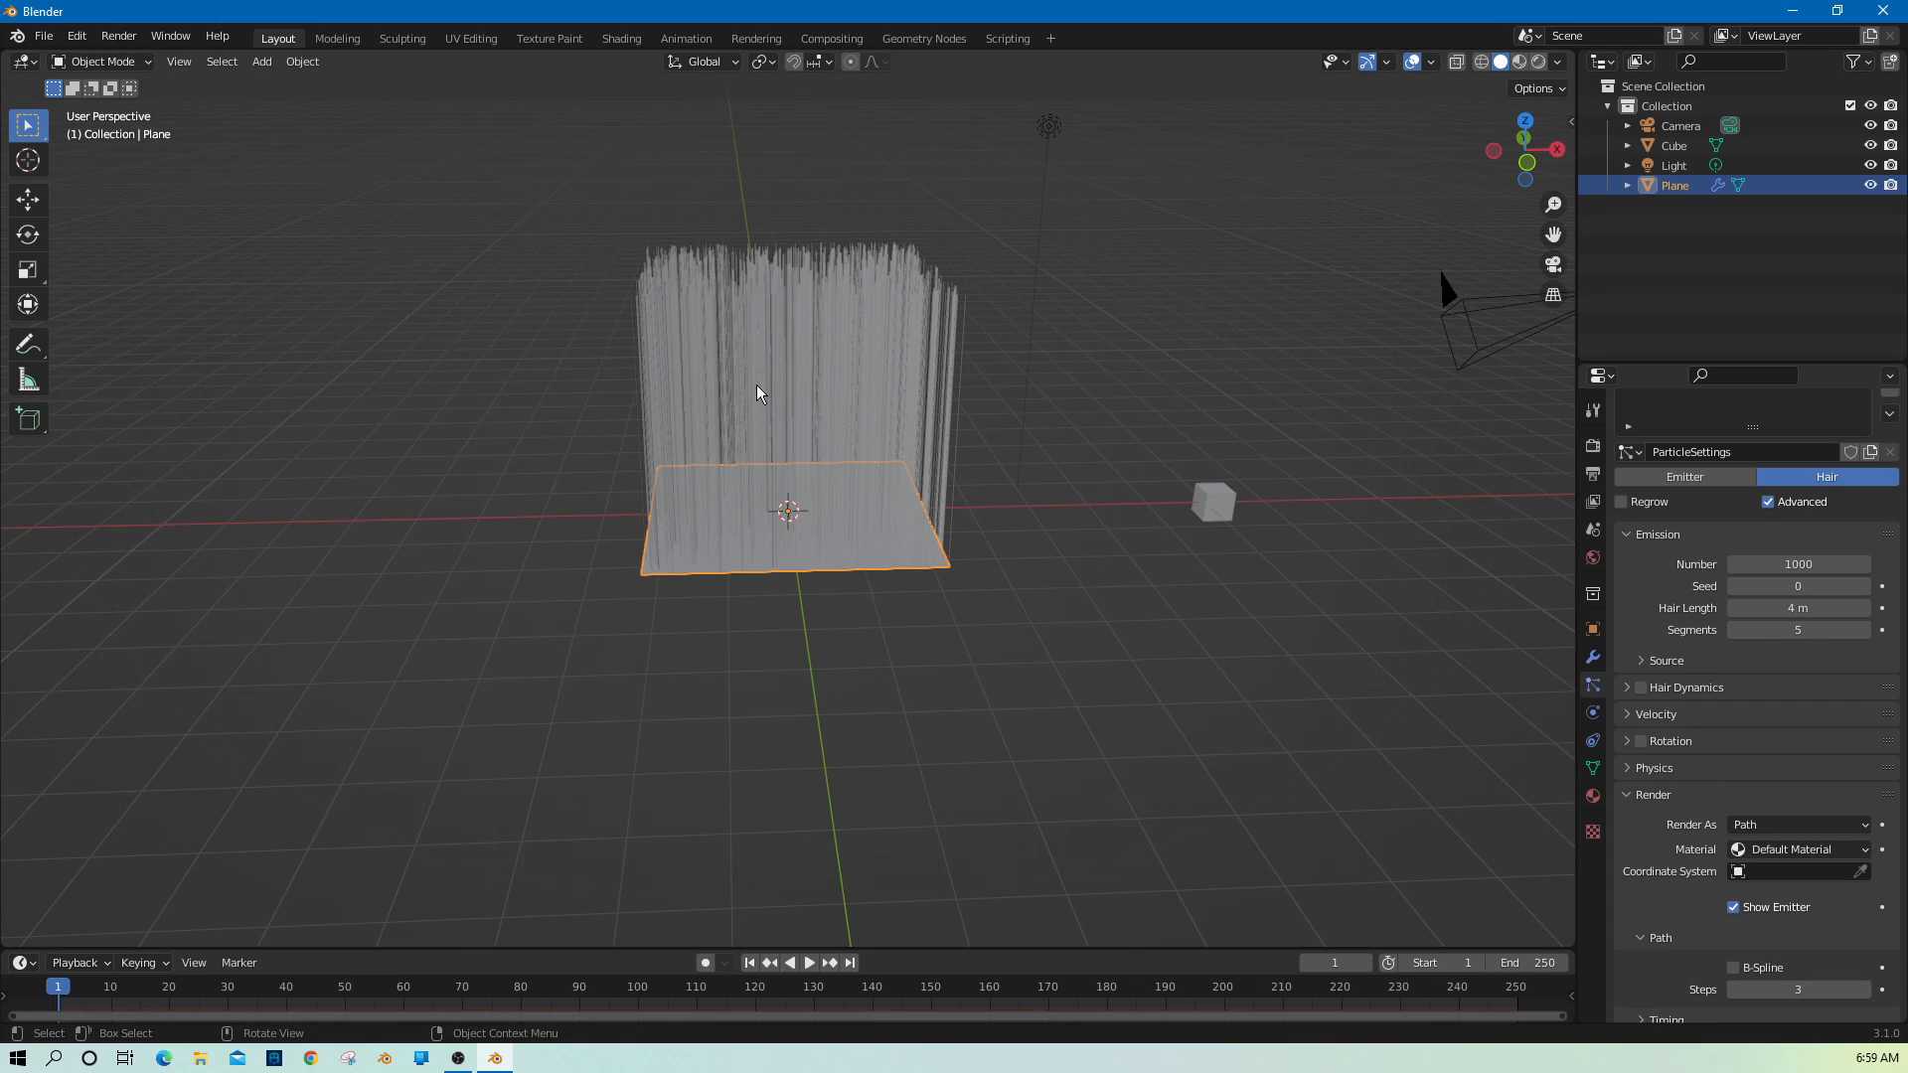
click(1789, 827)
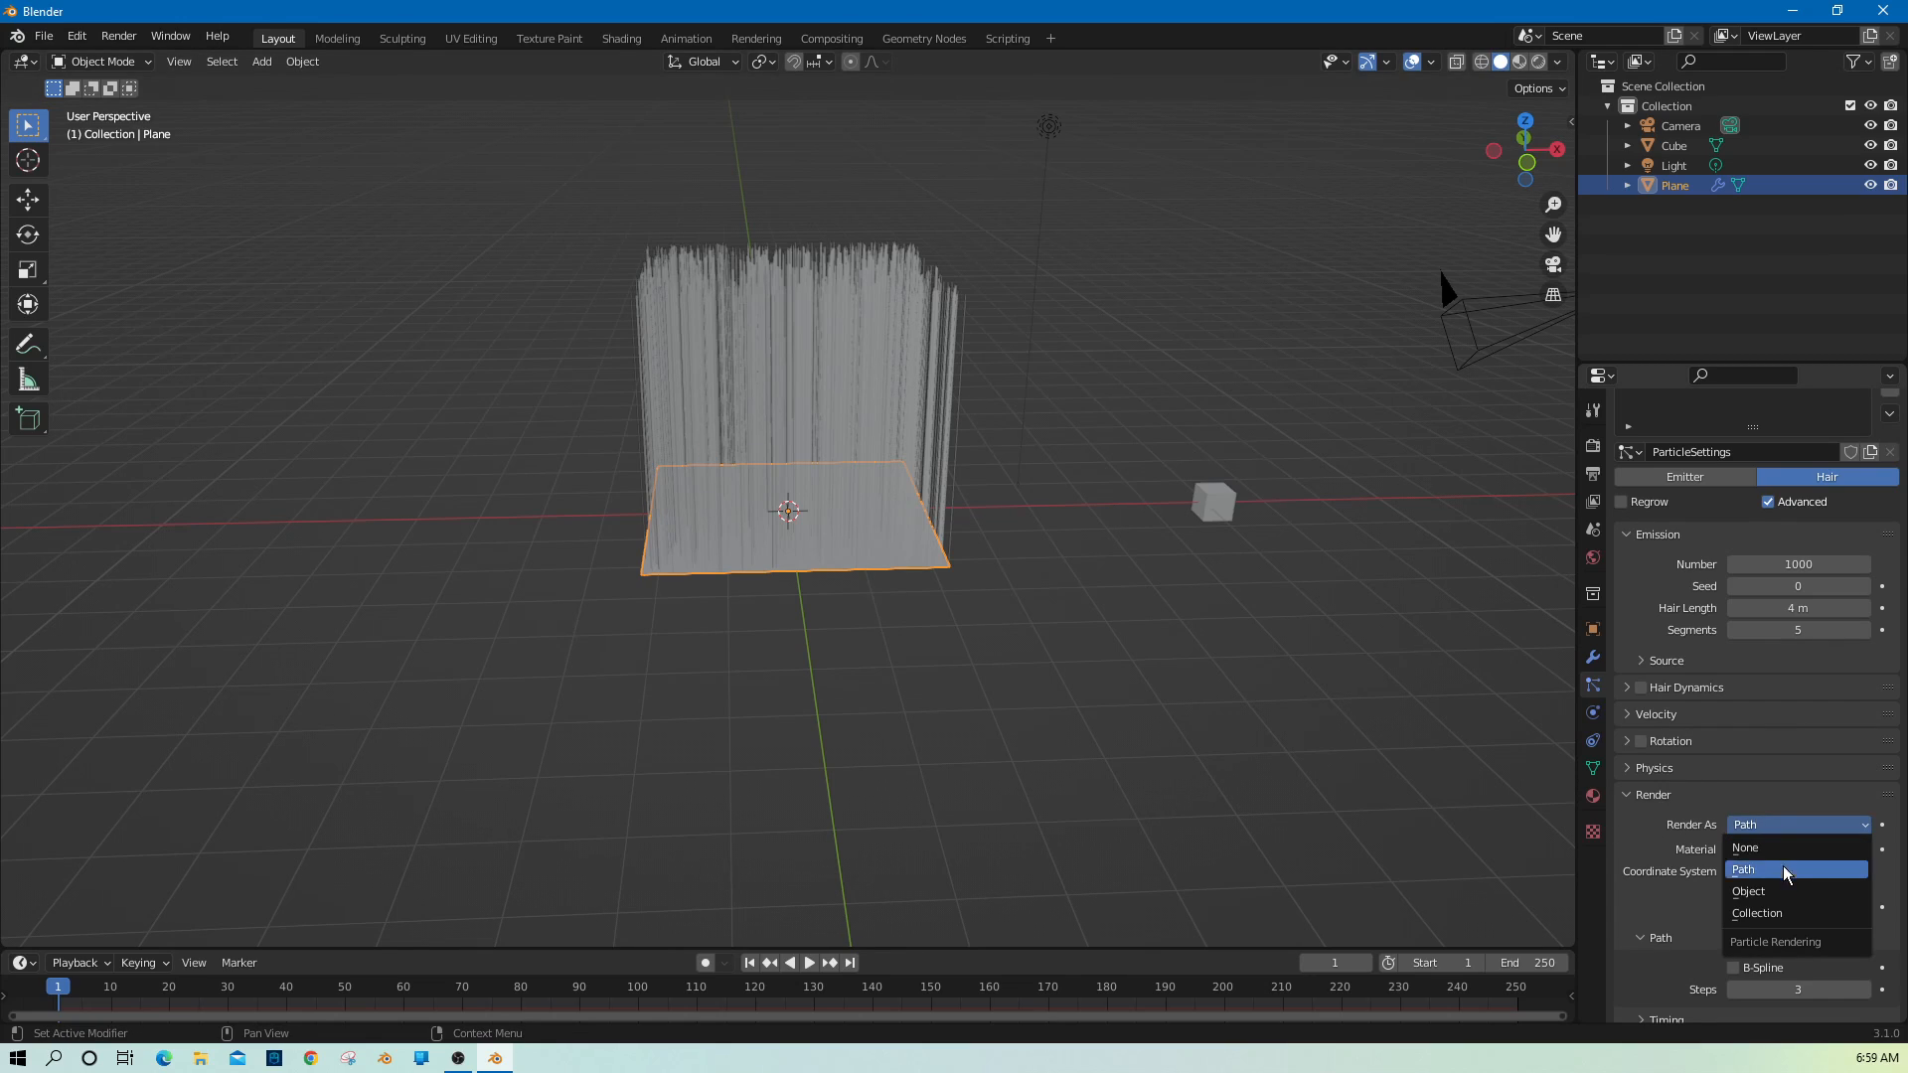
click(1785, 897)
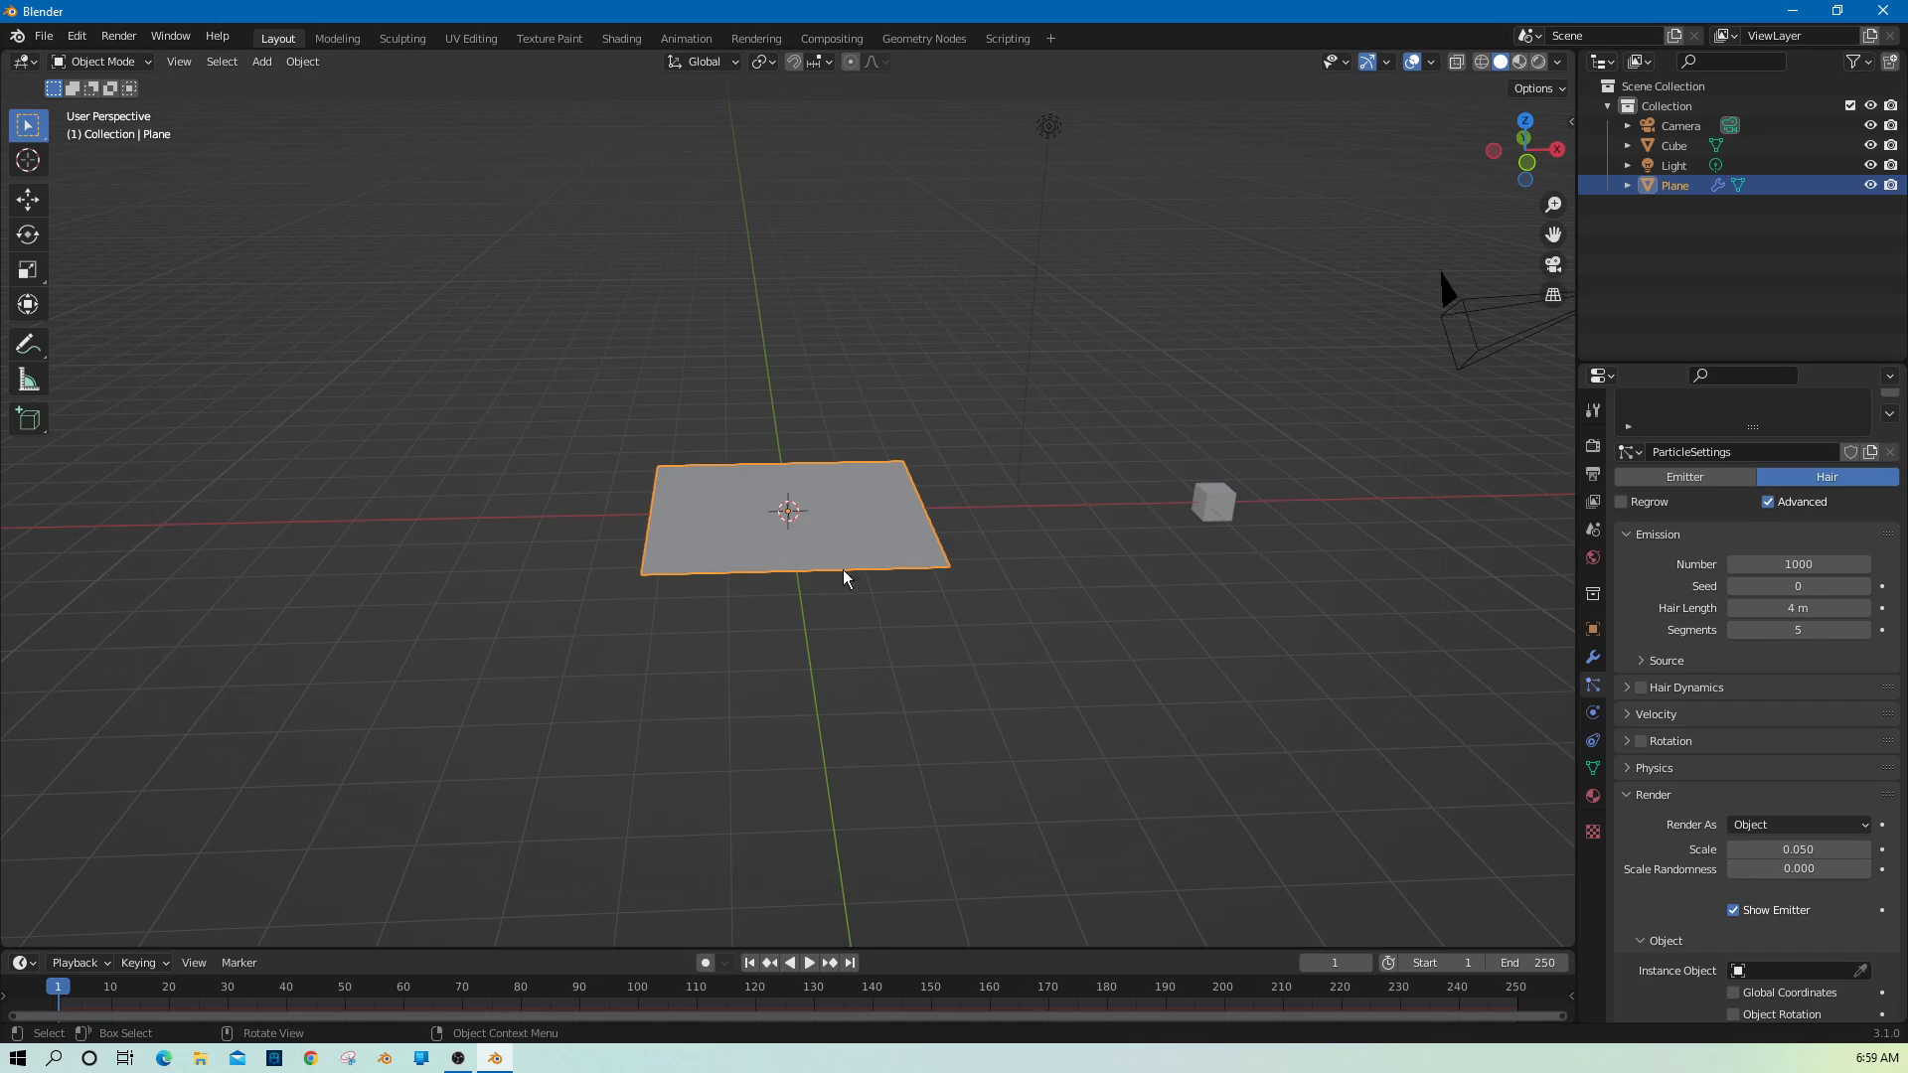
Pick the small cube beside the plane as the particle system's instance object.
scroll(1807, 840, down, 2)
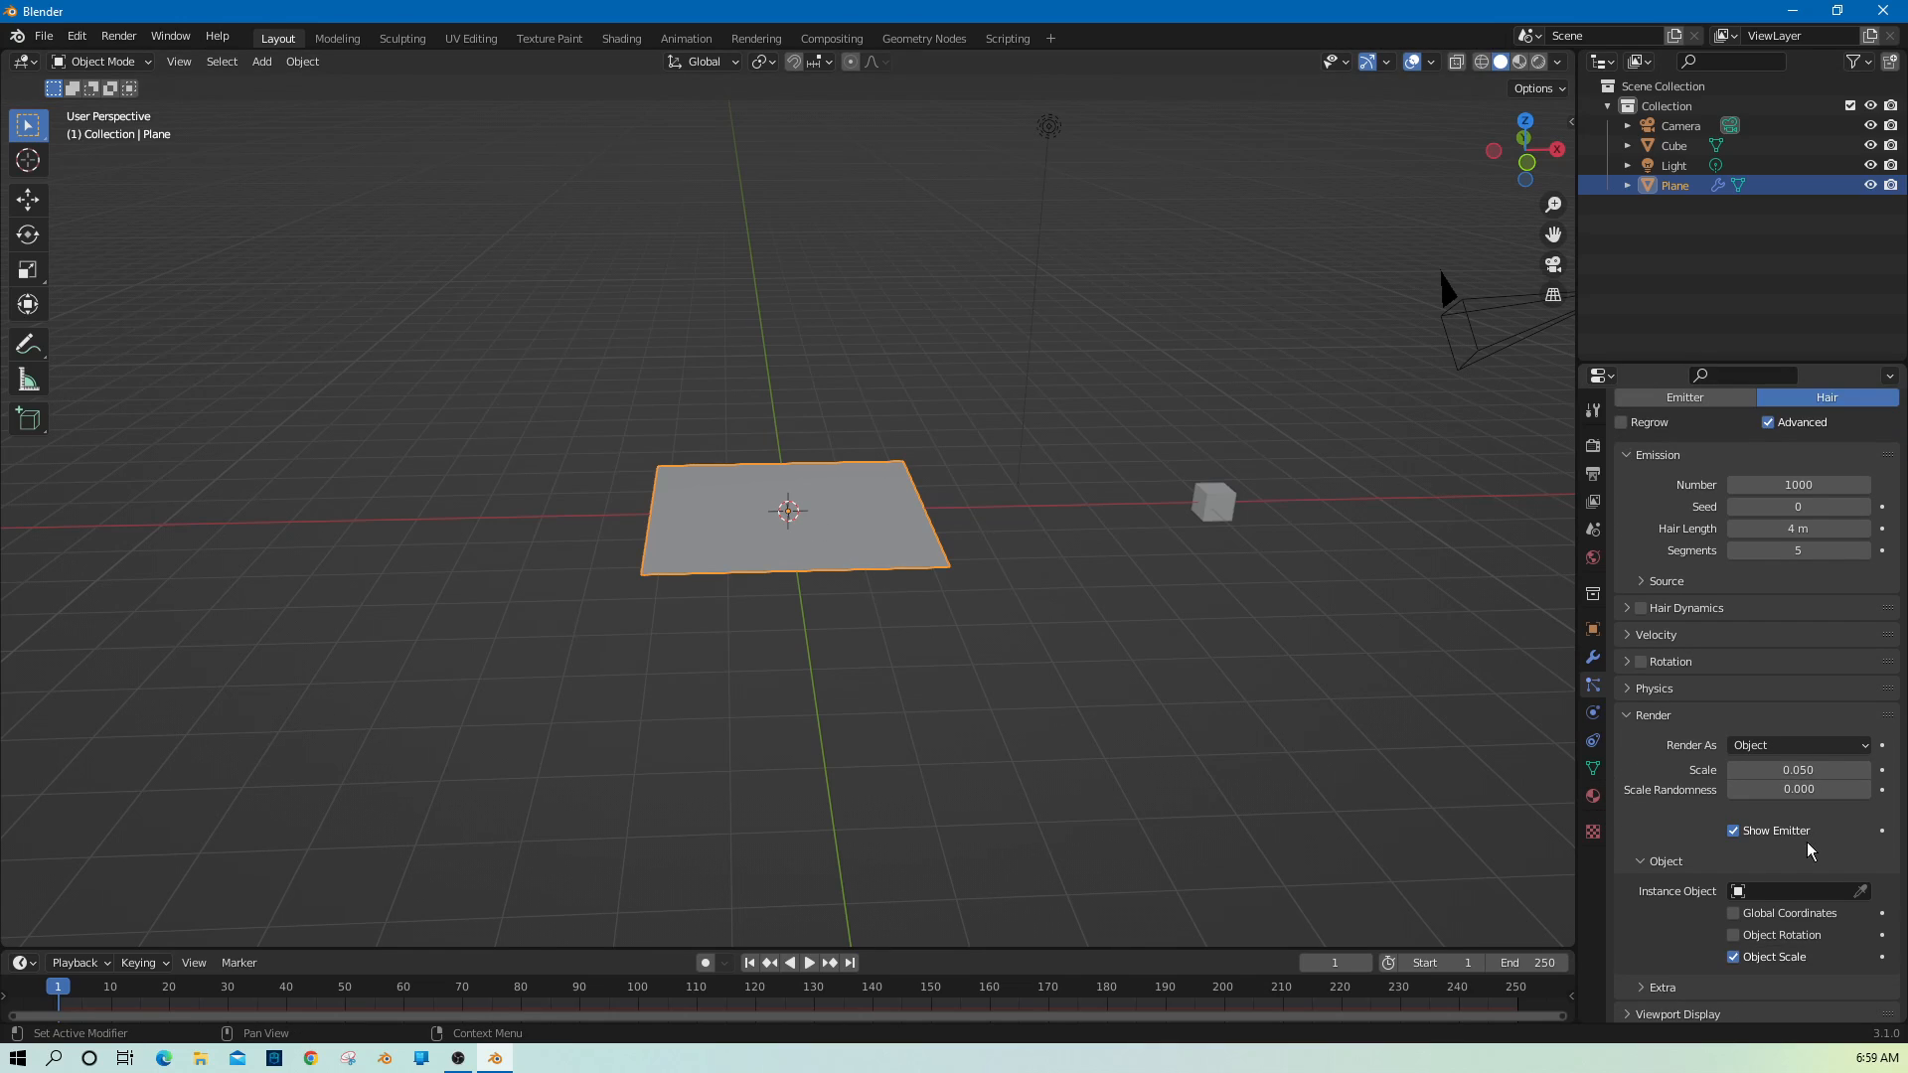
click(1798, 893)
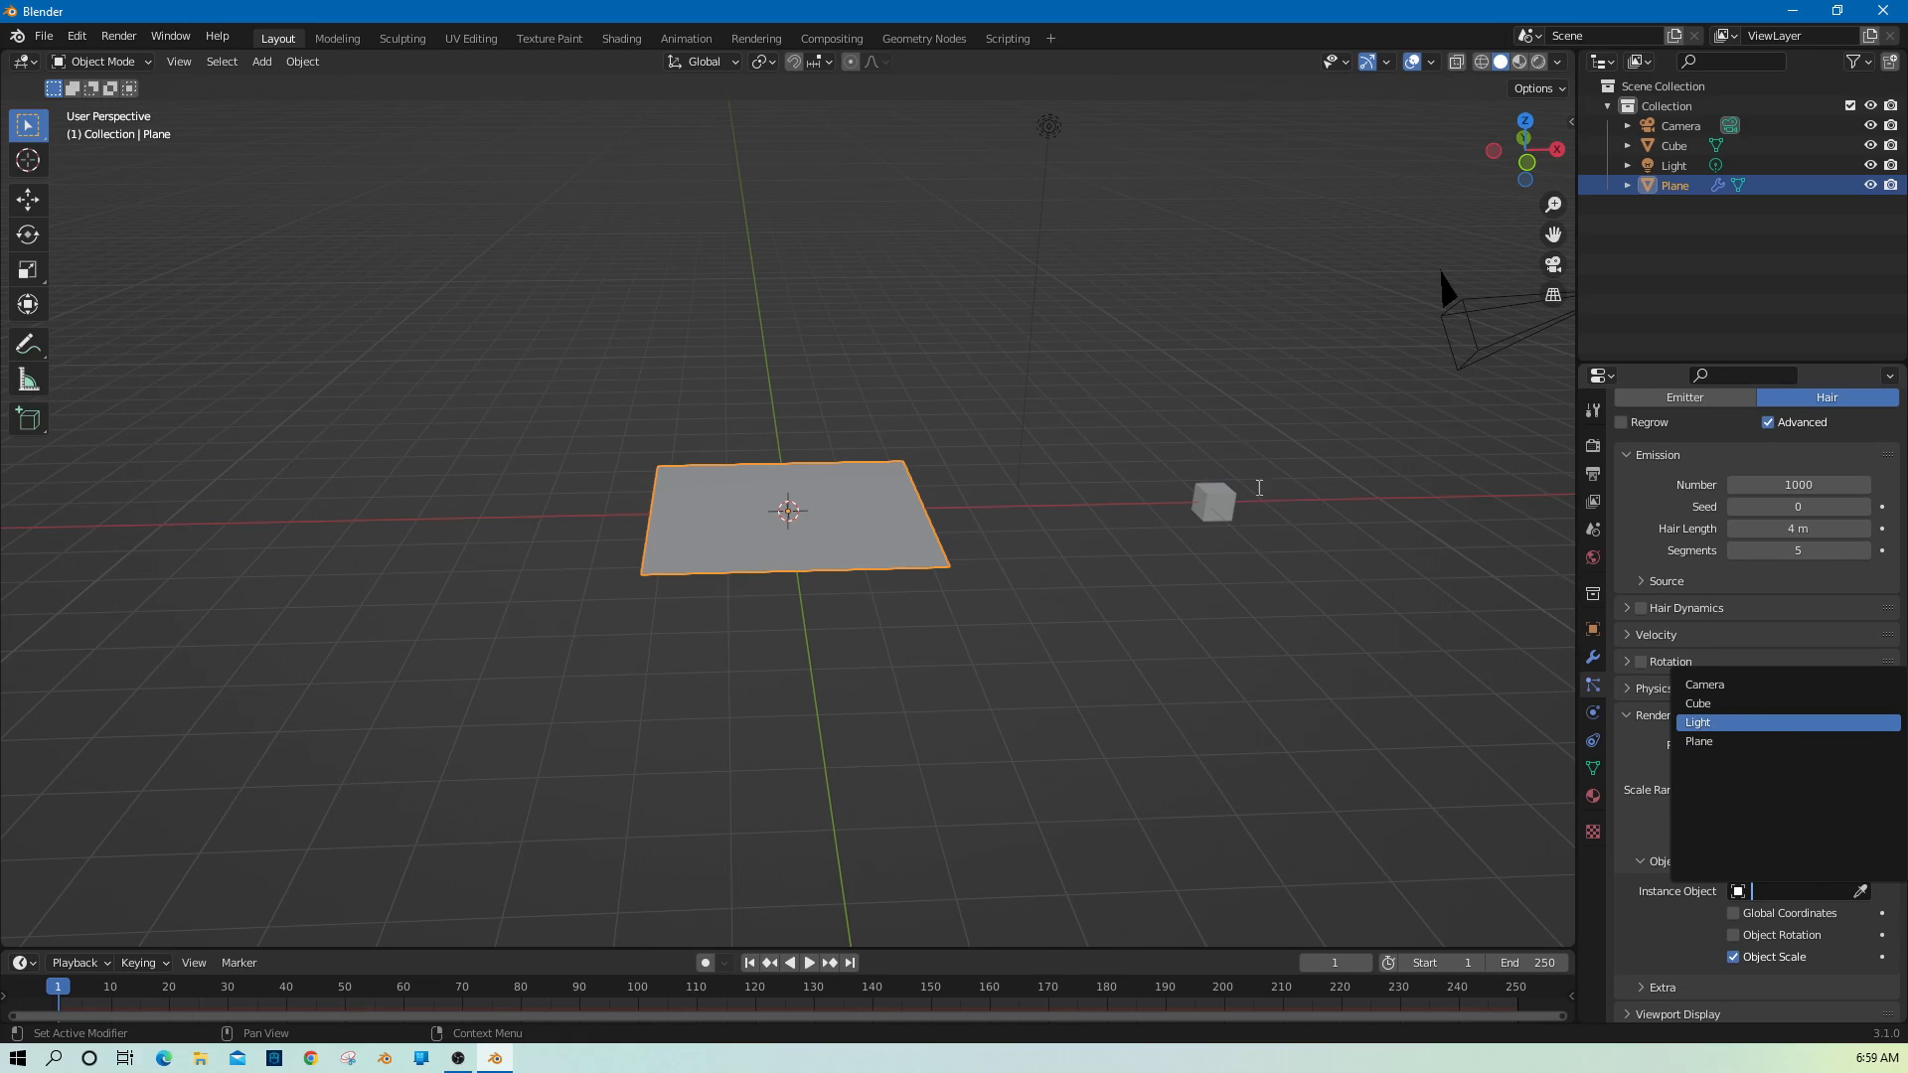
click(1640, 861)
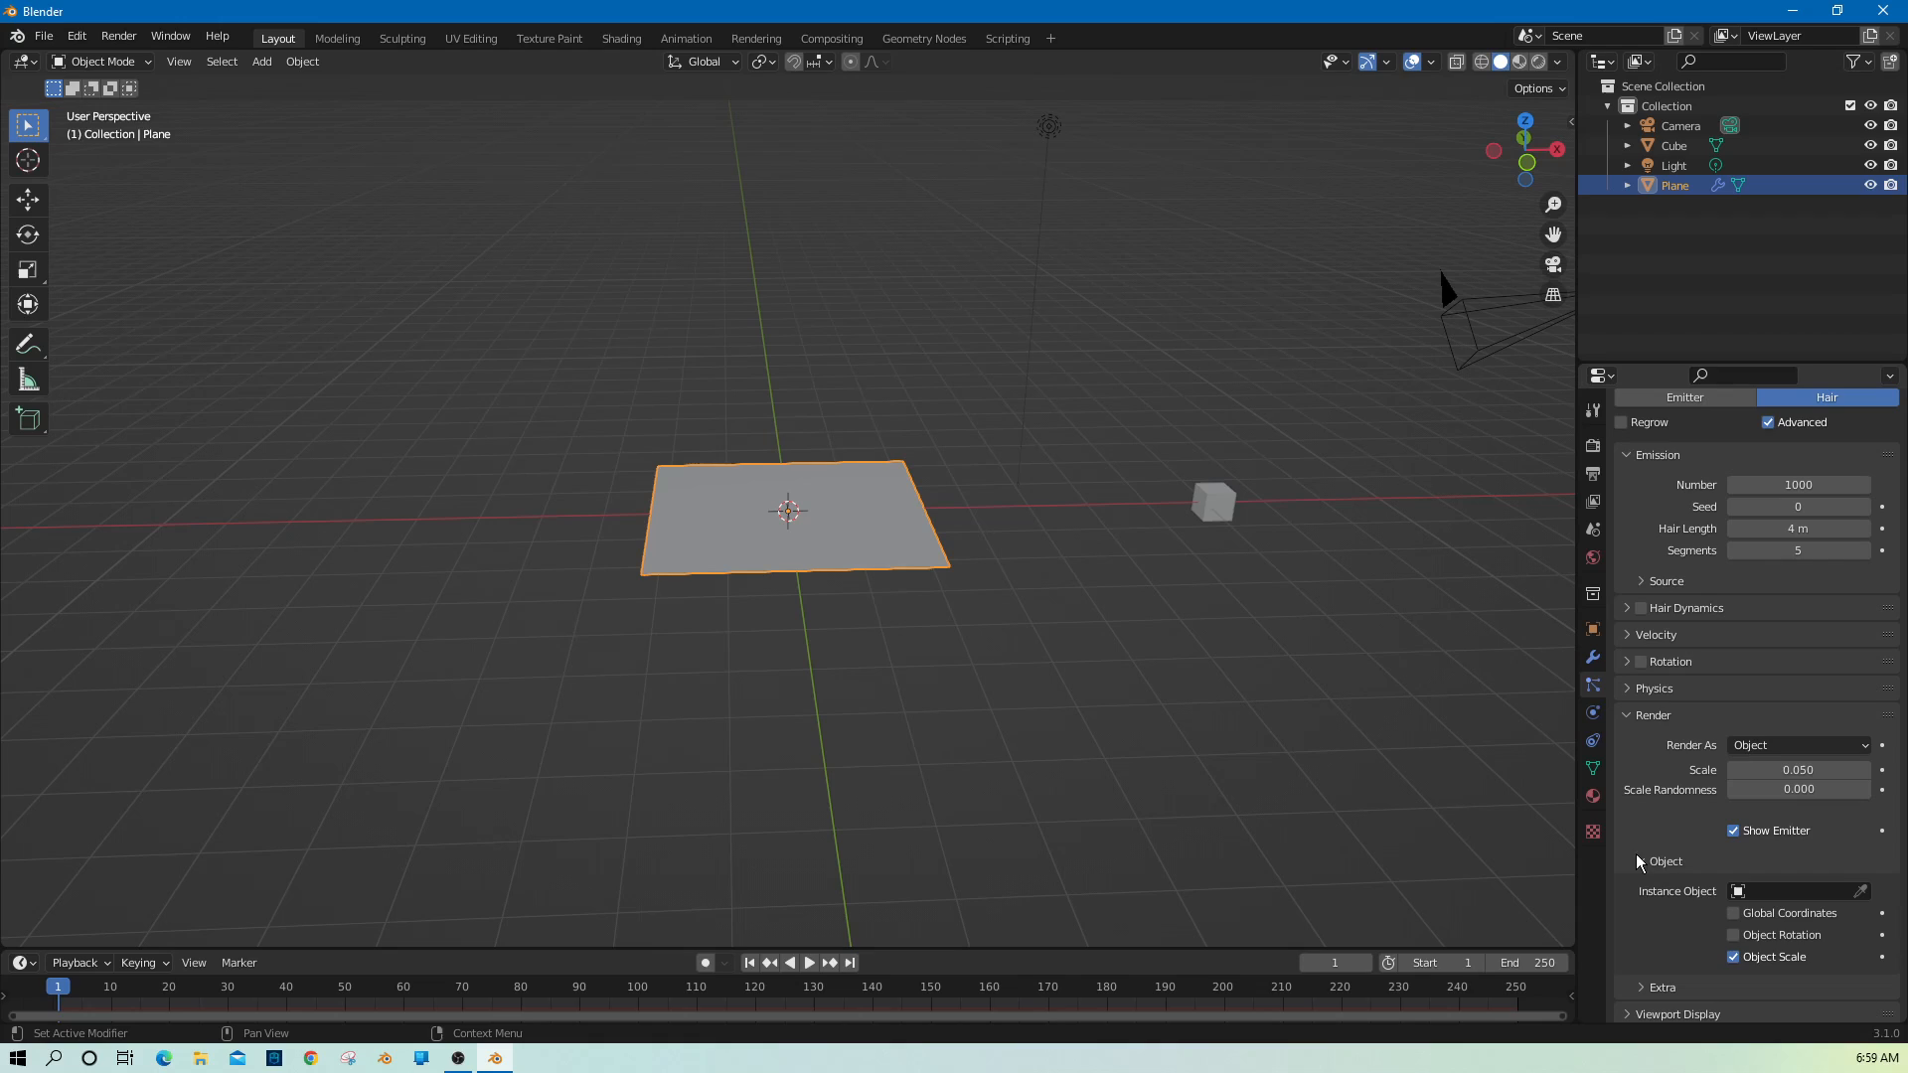
click(1861, 890)
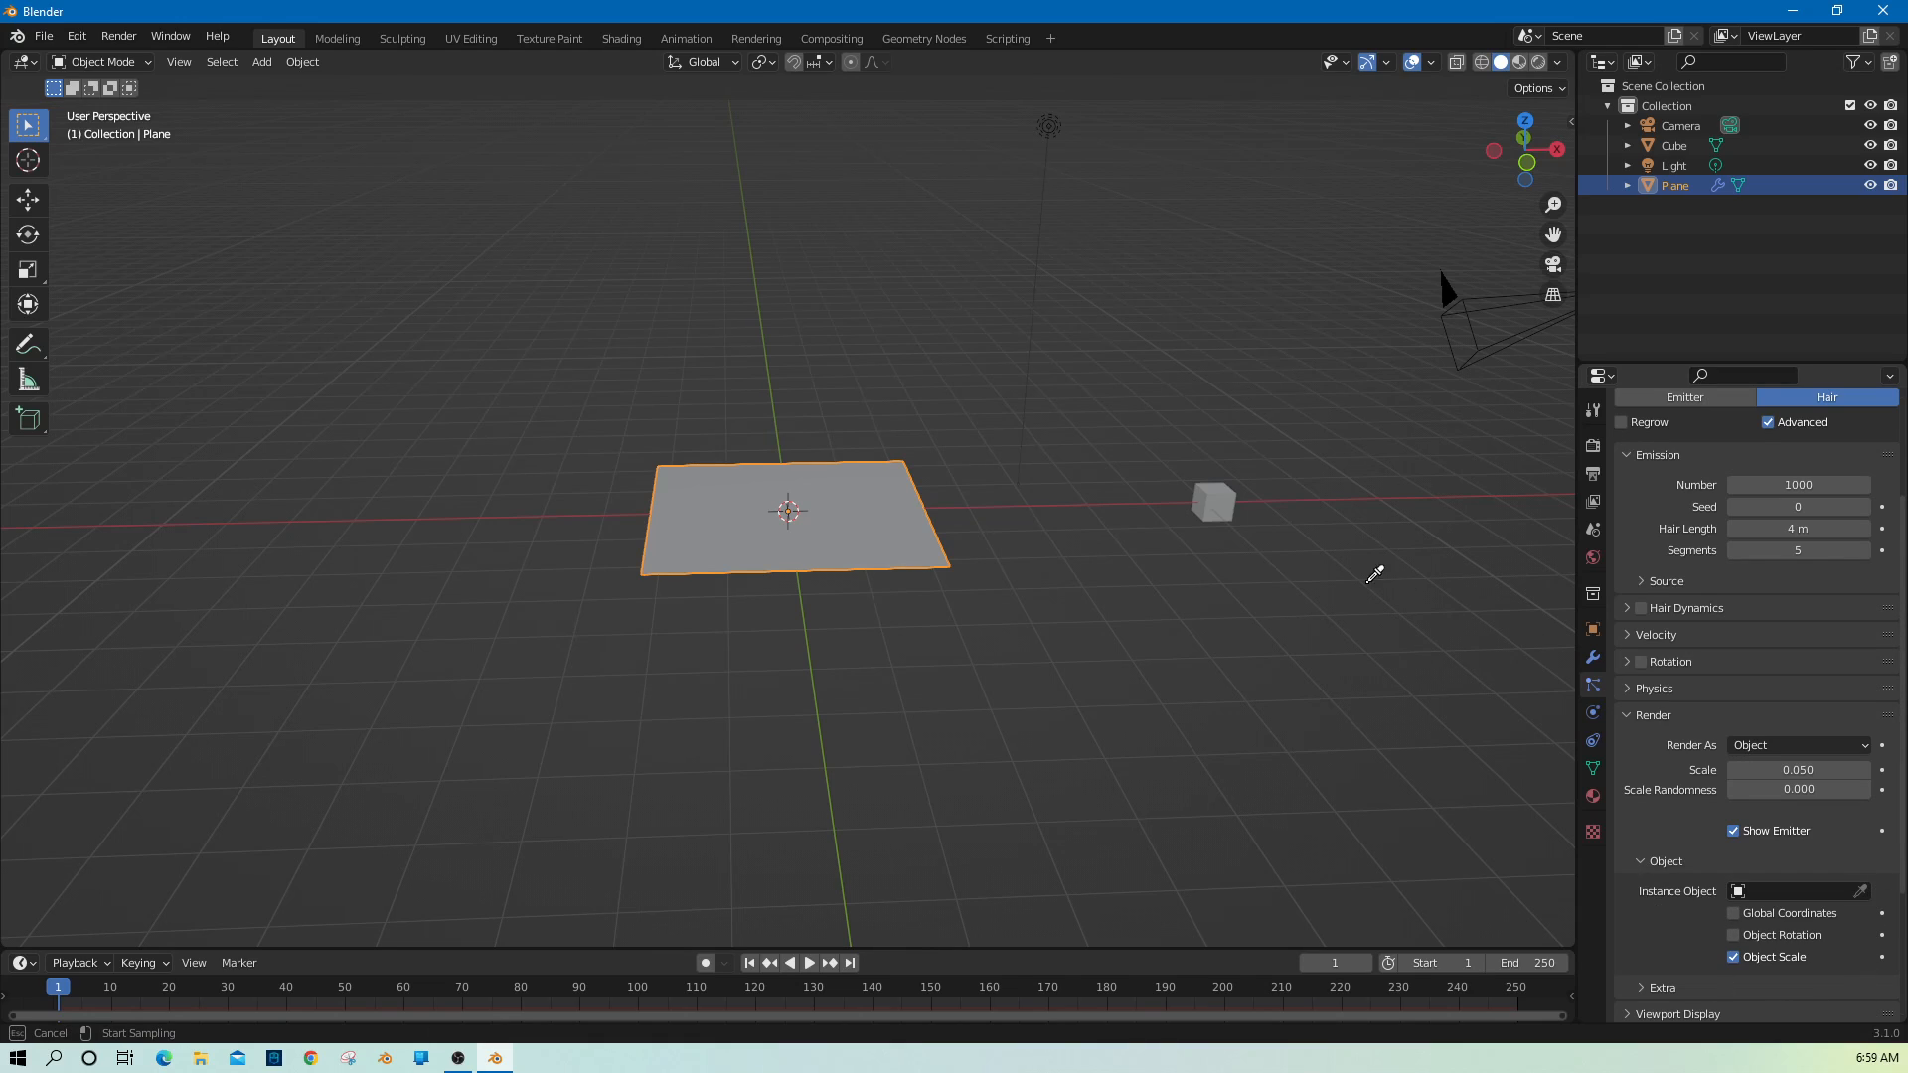
click(1216, 497)
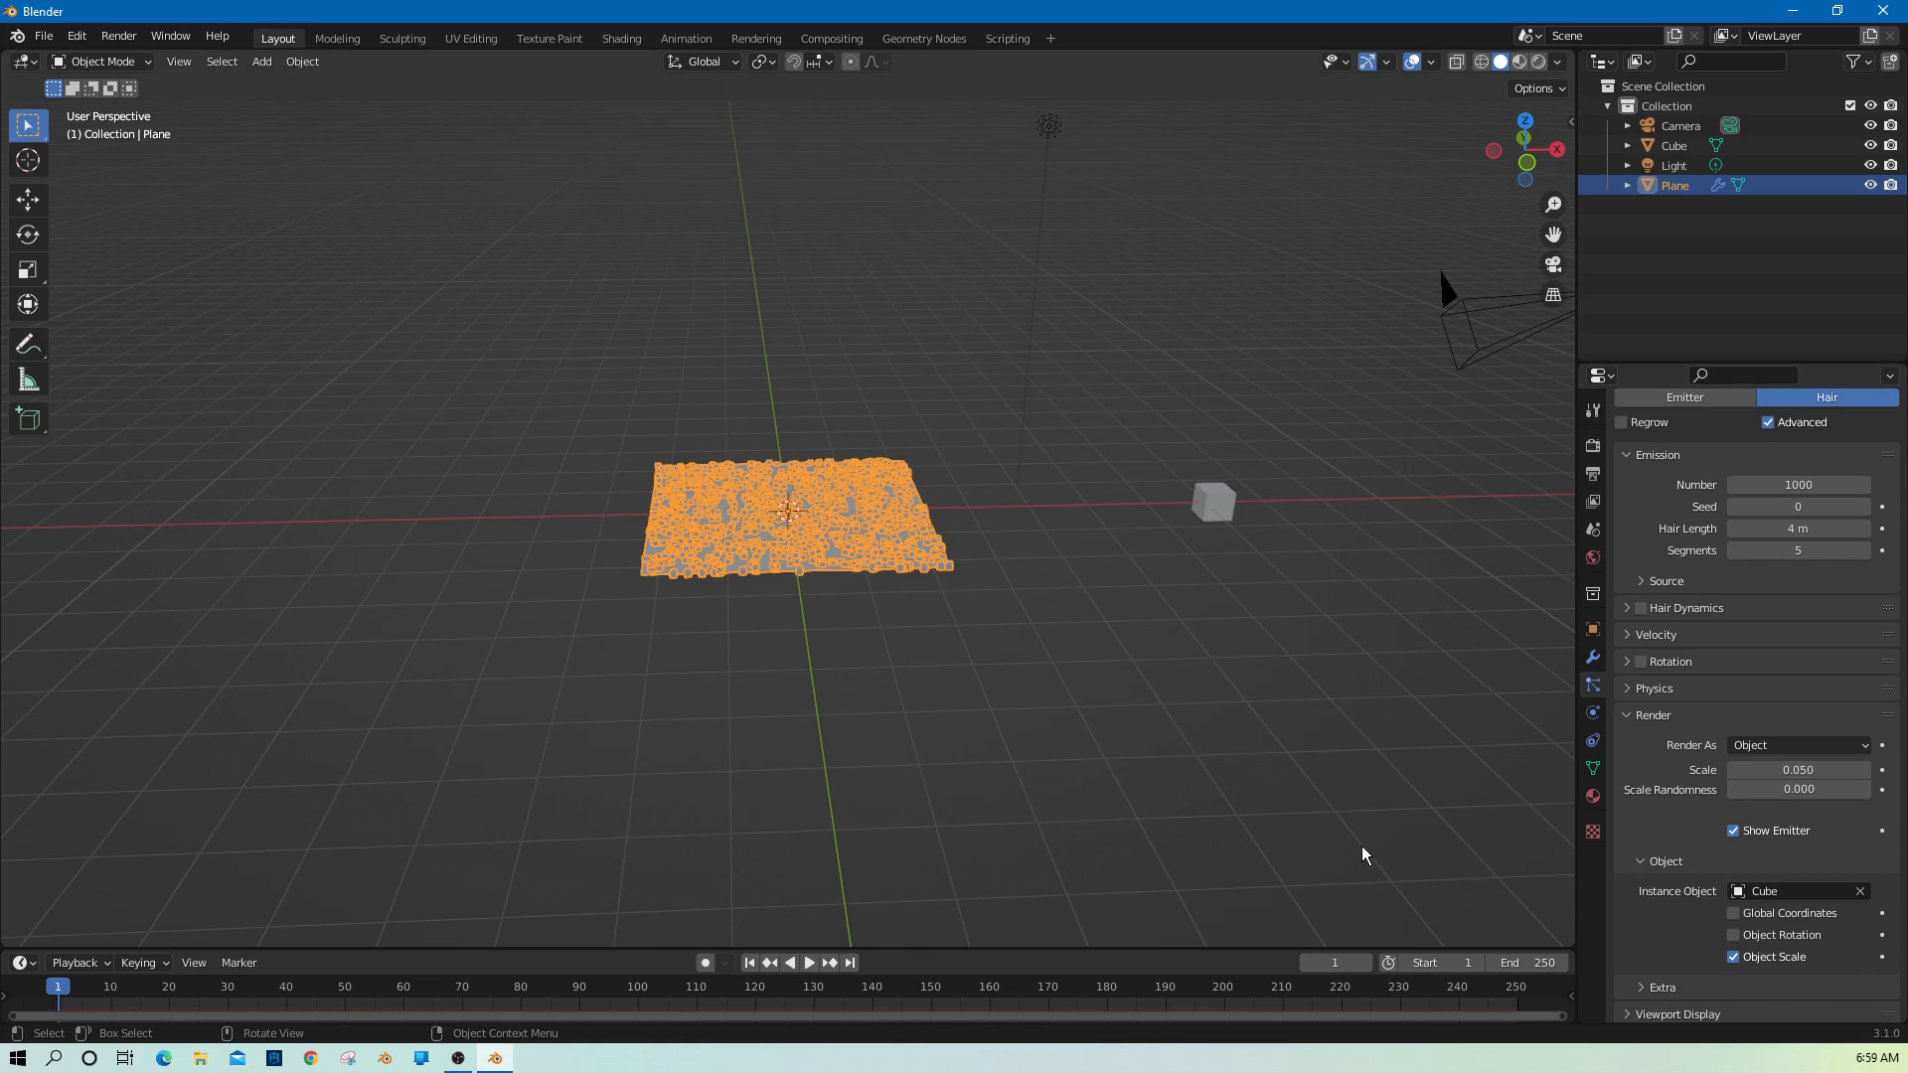
Examine from low side angles how the scattered cubes sit relative to the plane's surface.
click(1089, 694)
scroll(1090, 694, up, 6)
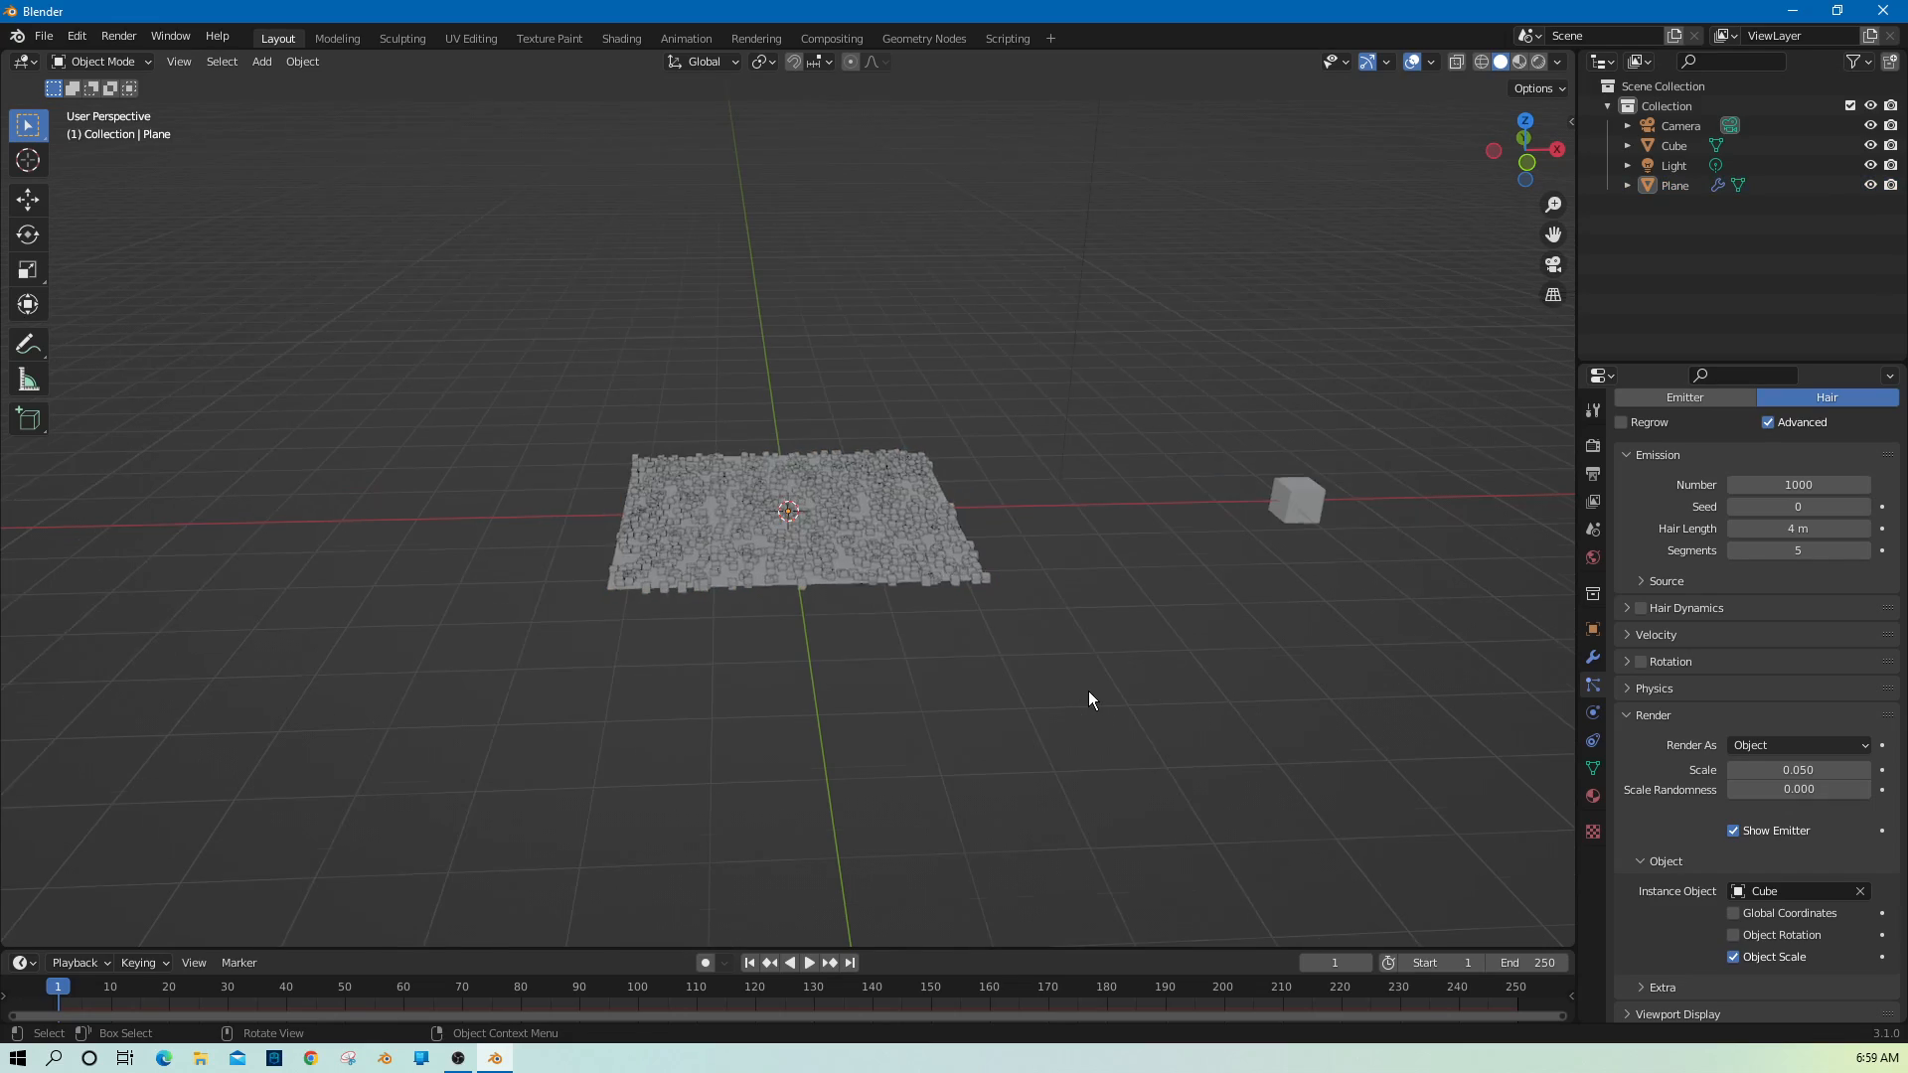
scroll(1088, 689, up, 2)
middle_drag(1343, 662, 974, 597)
scroll(1414, 730, down, 4)
scroll(1066, 676, up, 2)
scroll(1195, 660, up, 8)
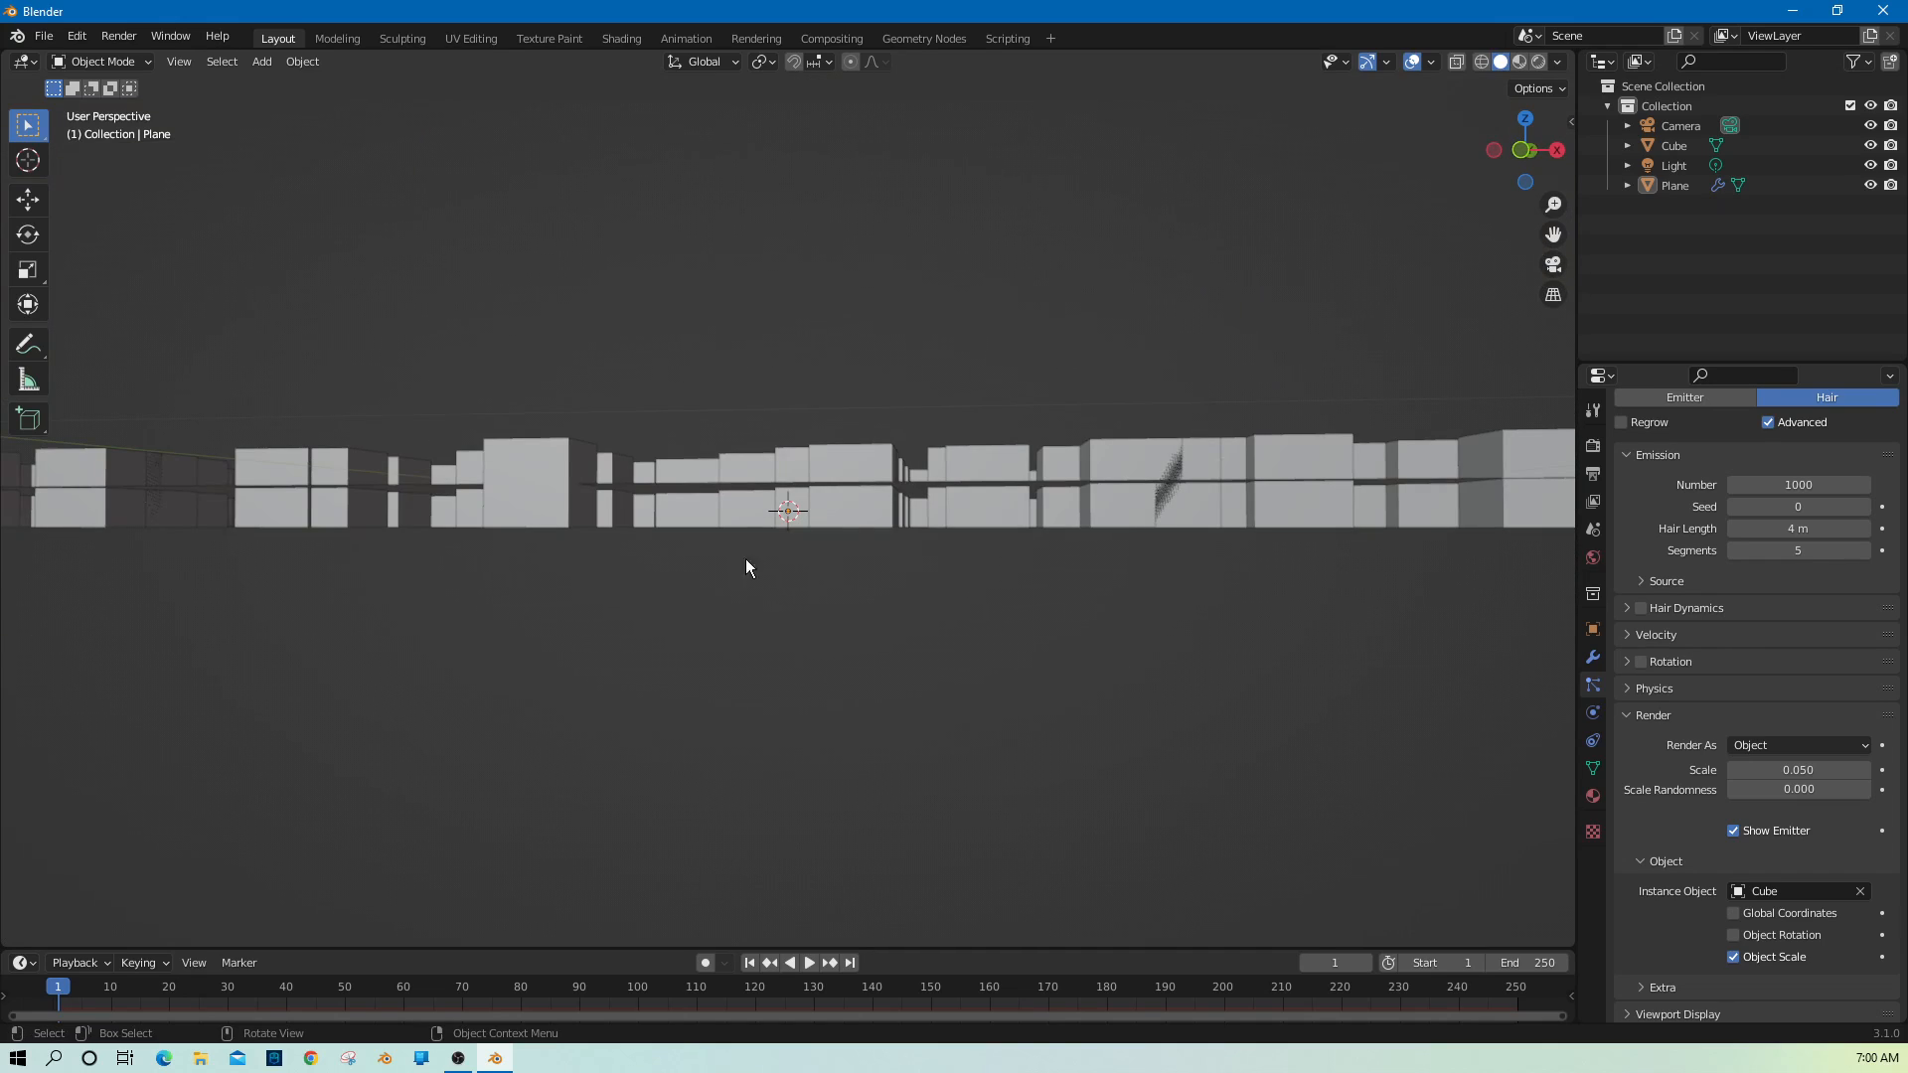
middle_drag(494, 574, 594, 601)
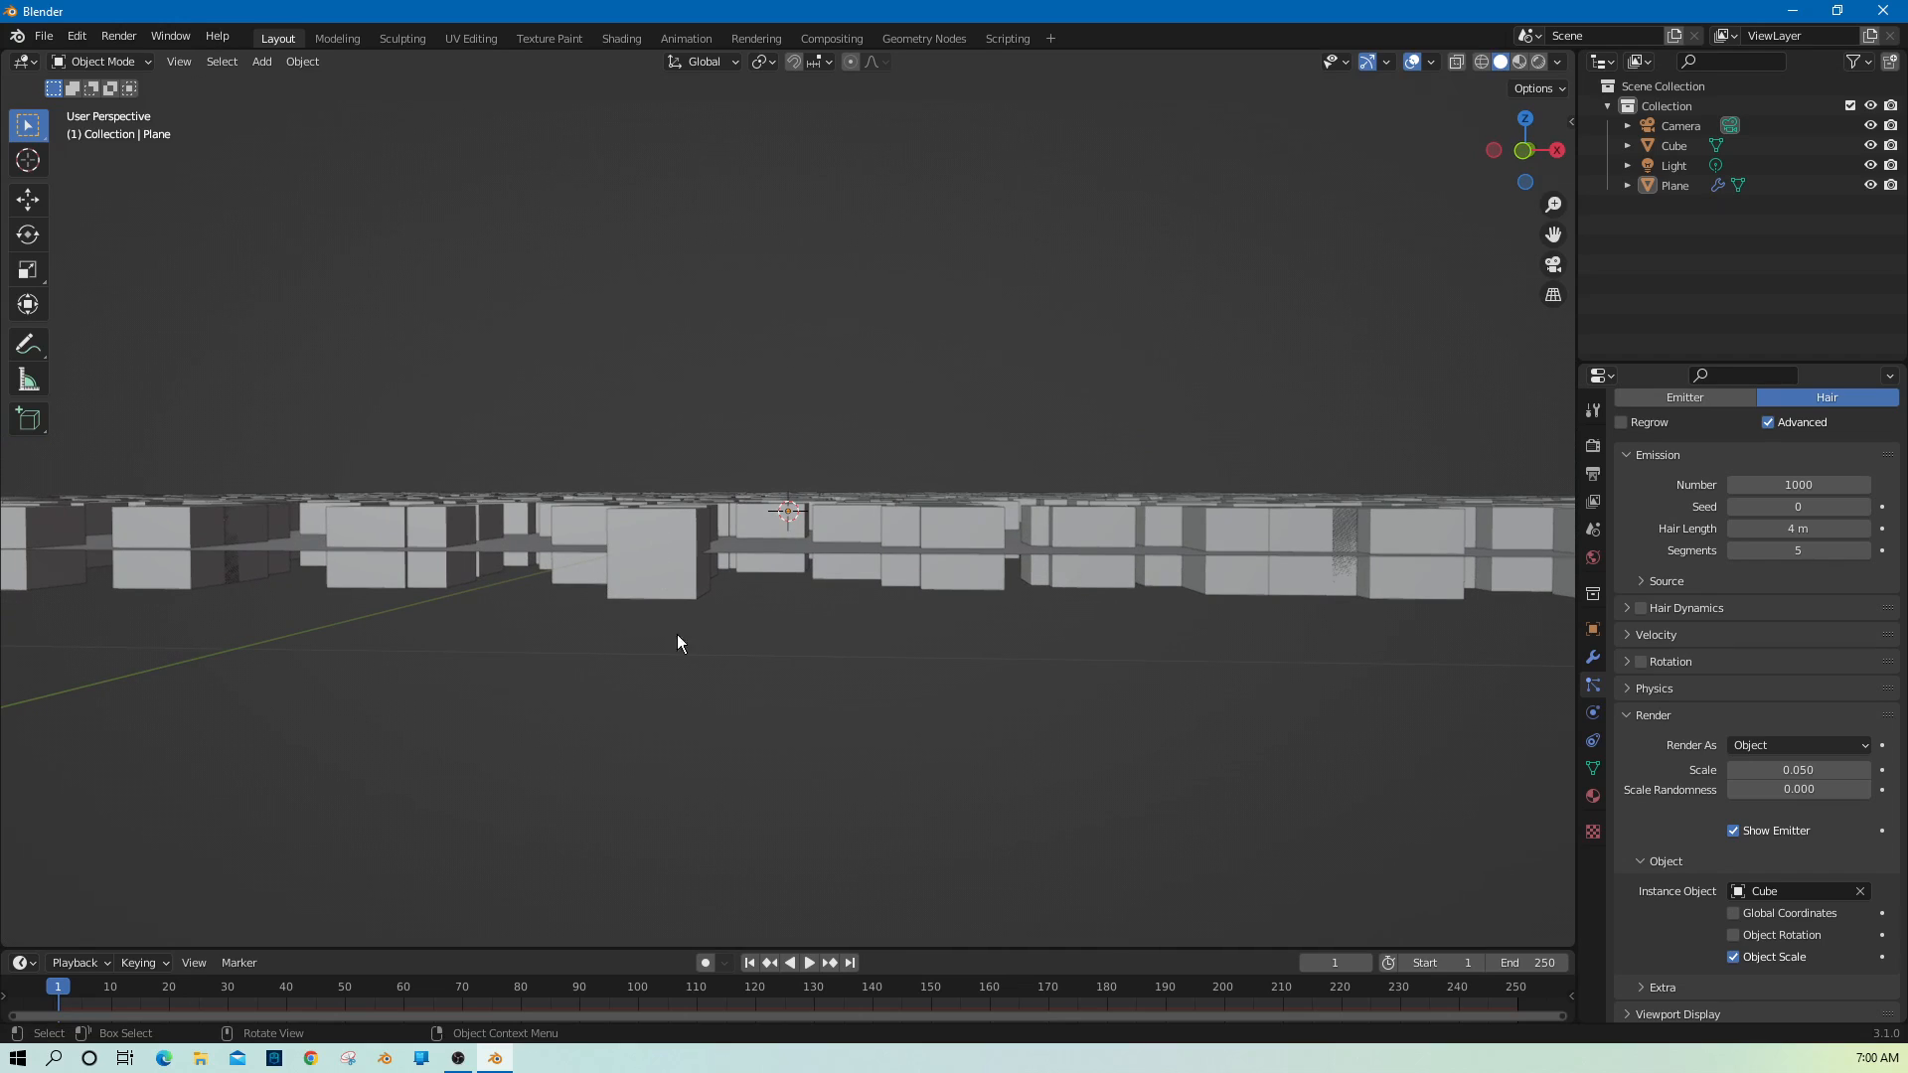
scroll(813, 651, down, 5)
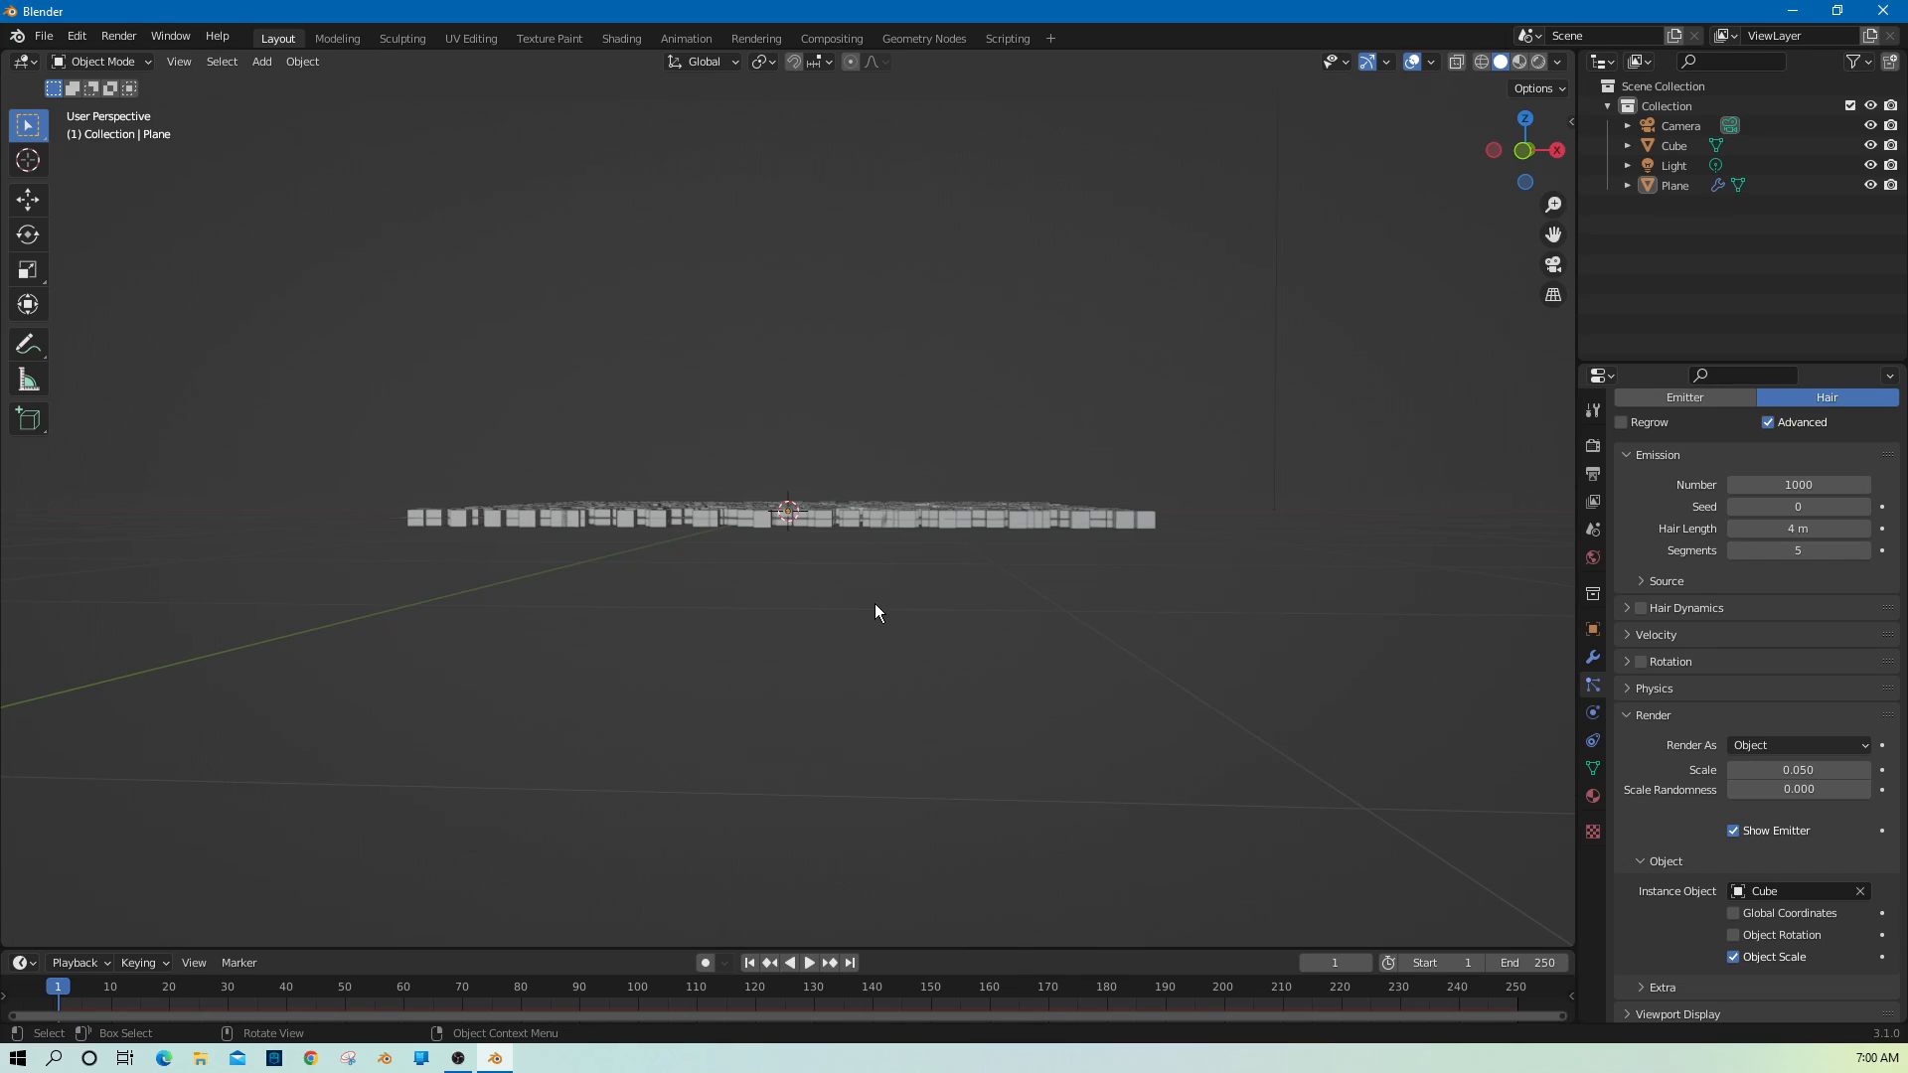
middle_drag(874, 612, 861, 635)
scroll(861, 636, down, 2)
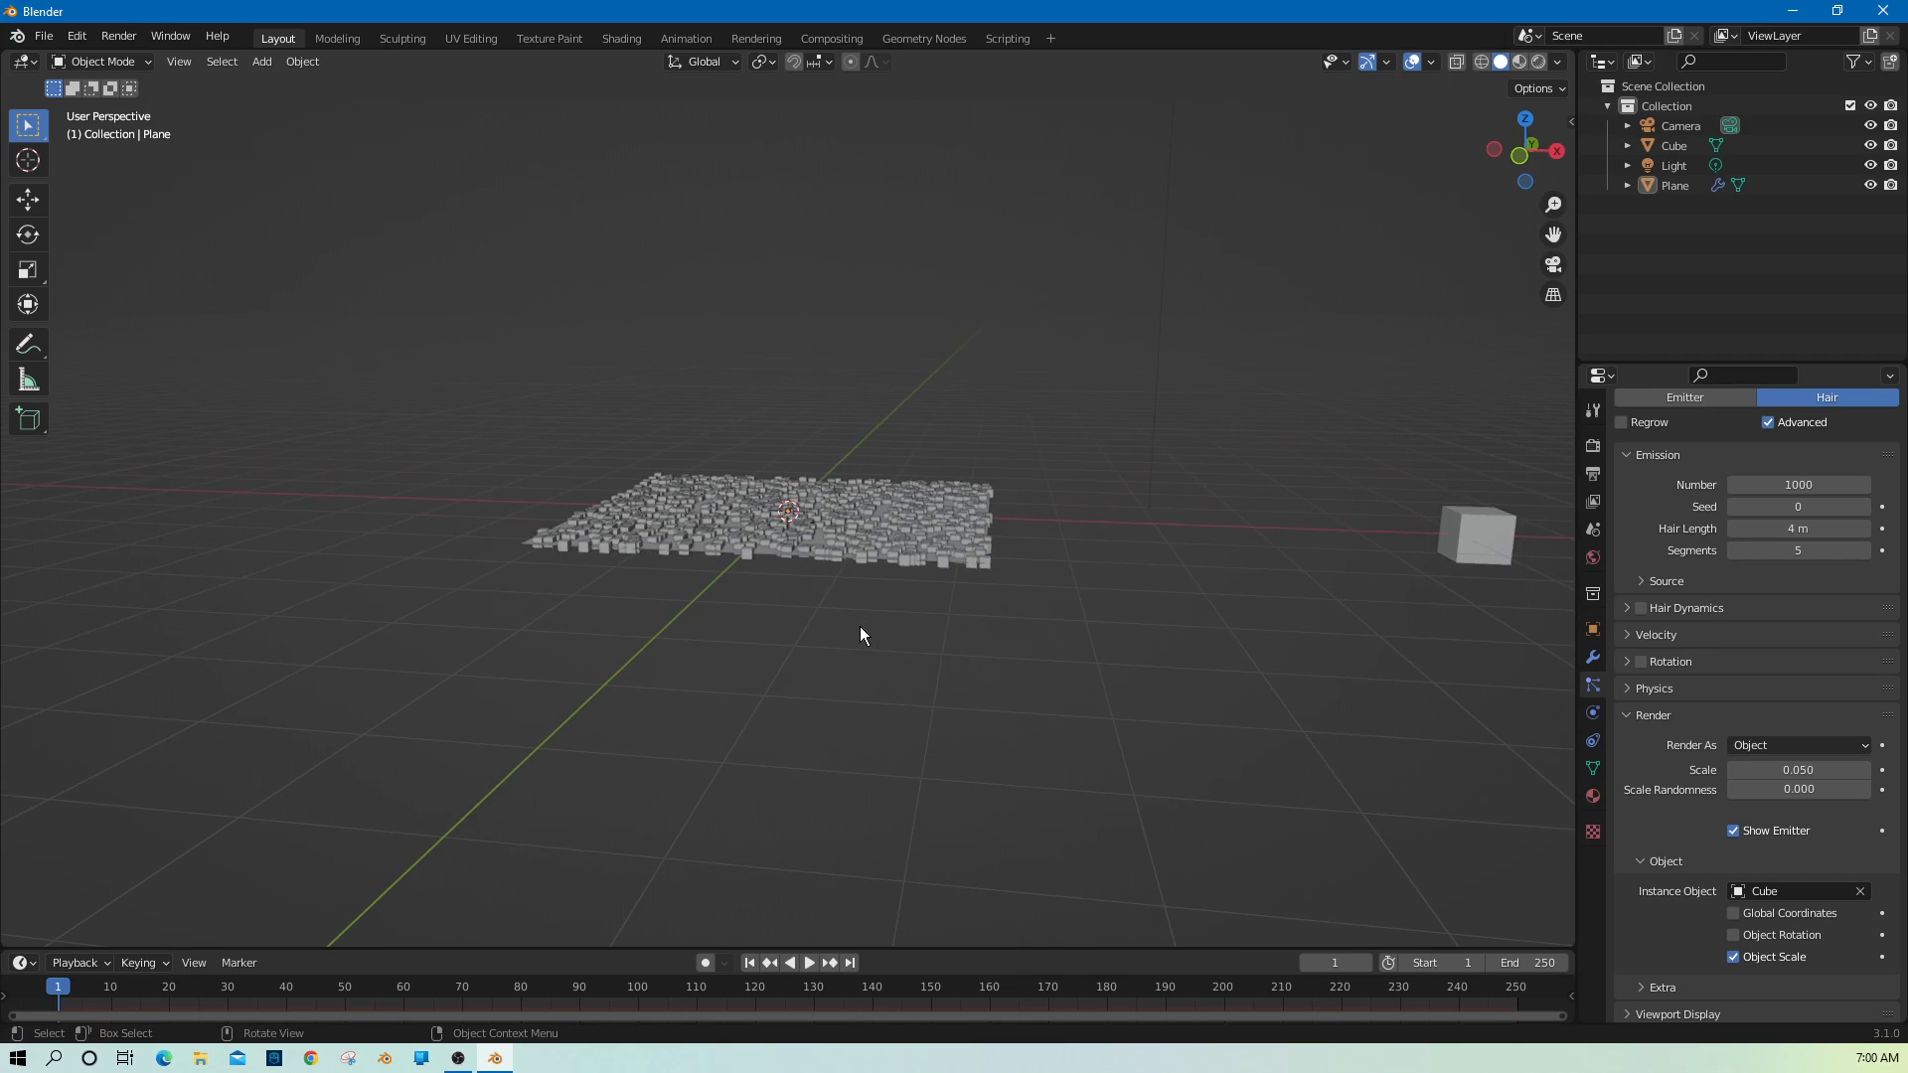
Annotate in front of the plane a ground line with a check-marked box resting on it and a crossed-out tall box cutting through it.
click(27, 344)
middle_drag(1008, 730, 1017, 723)
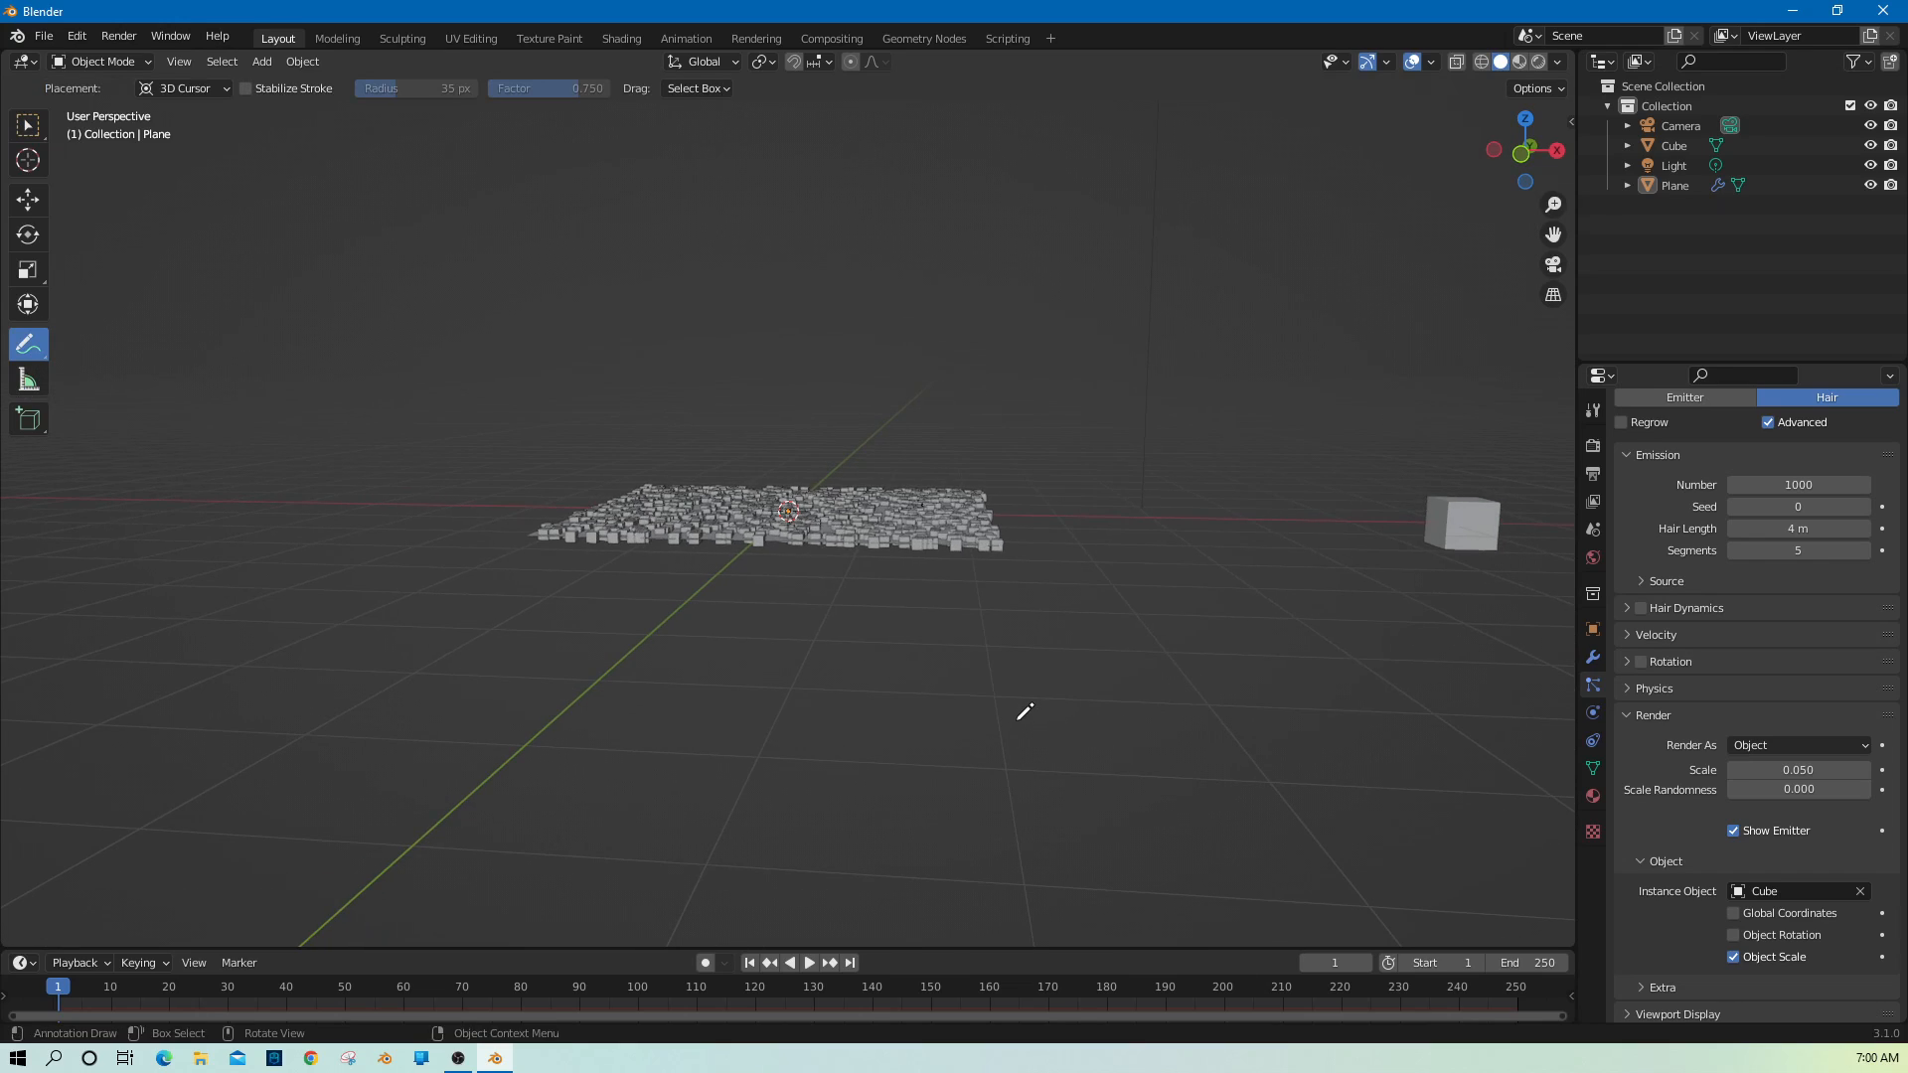
drag(815, 689, 1268, 684)
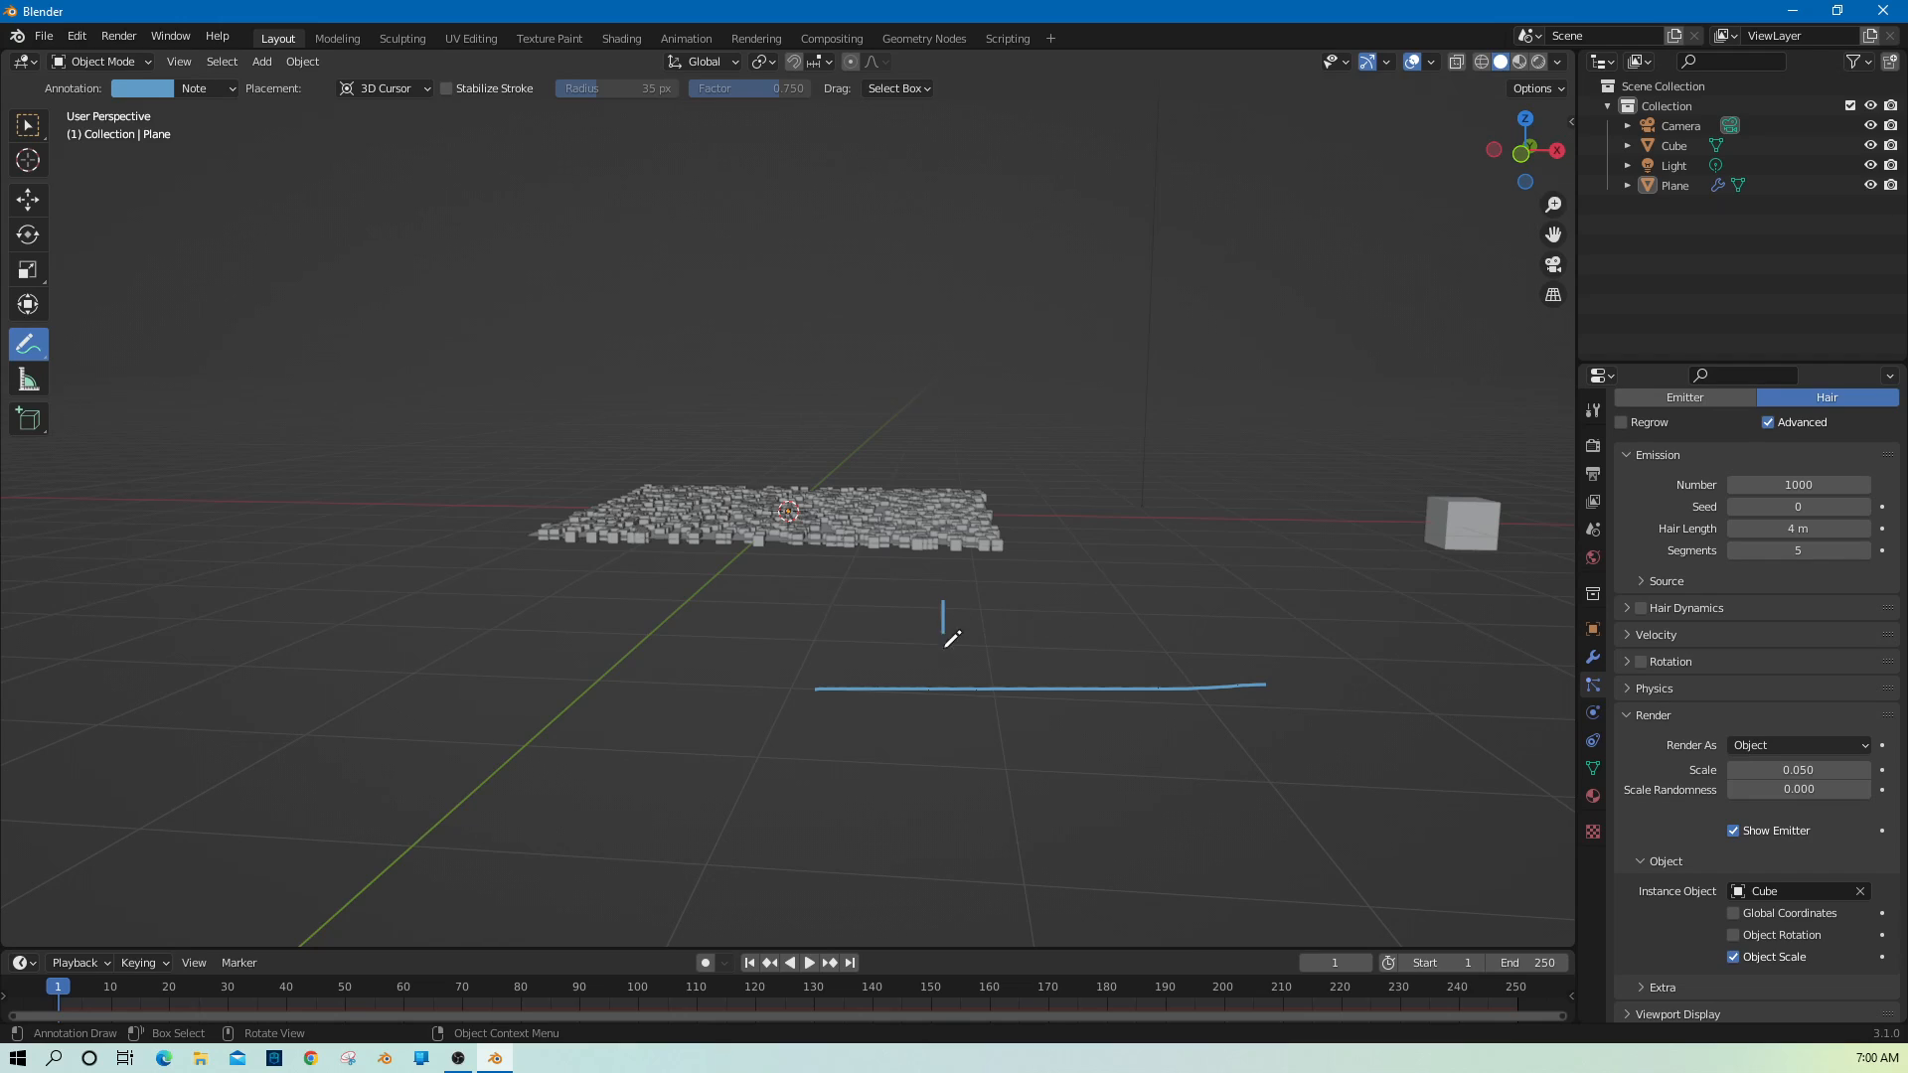
mouse_move(943, 686)
mouse_down()
mouse_move(943, 601)
mouse_move(972, 601)
mouse_move(1014, 667)
mouse_move(955, 682)
mouse_up()
mouse_move(853, 630)
mouse_down()
mouse_move(892, 651)
mouse_move(926, 616)
mouse_up()
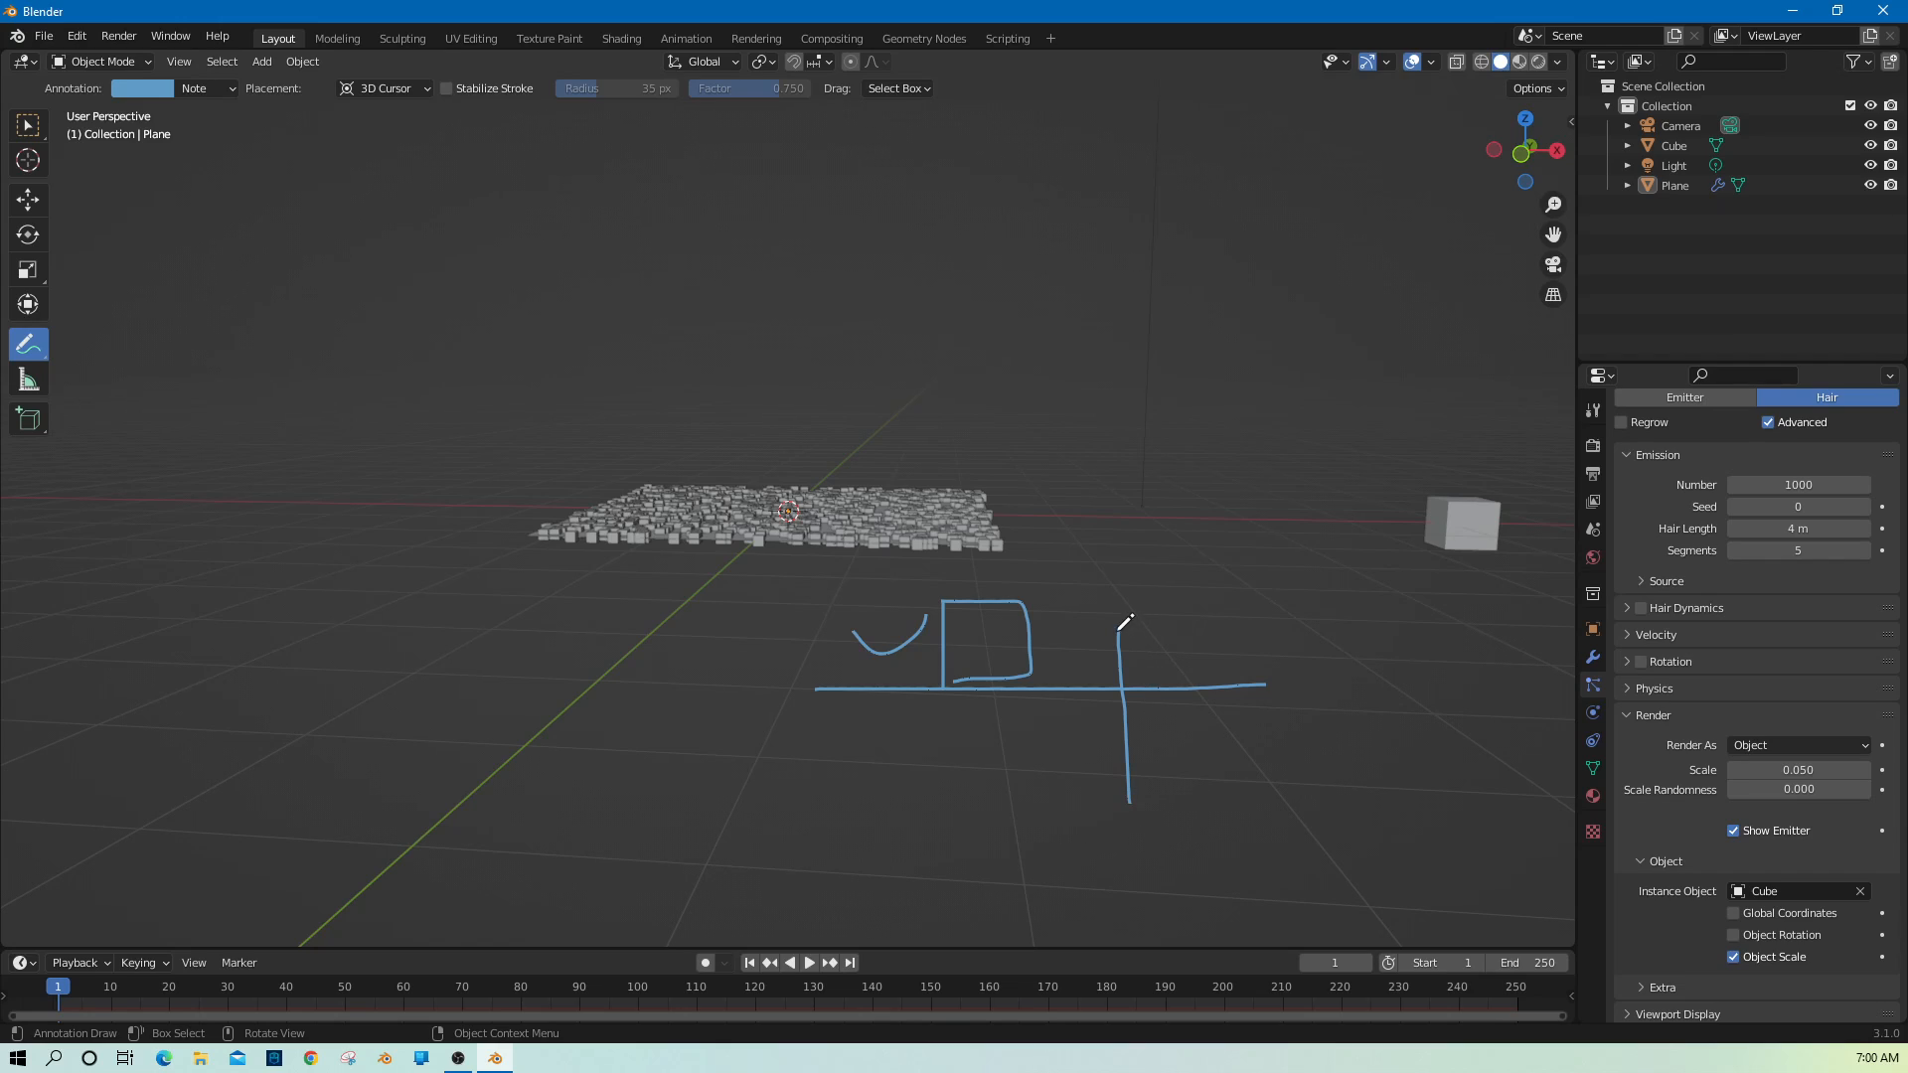
mouse_move(1119, 630)
mouse_down()
mouse_move(1201, 711)
mouse_move(1133, 815)
mouse_up()
mouse_move(1188, 684)
mouse_down()
mouse_move(1264, 736)
mouse_move(1209, 743)
mouse_up()
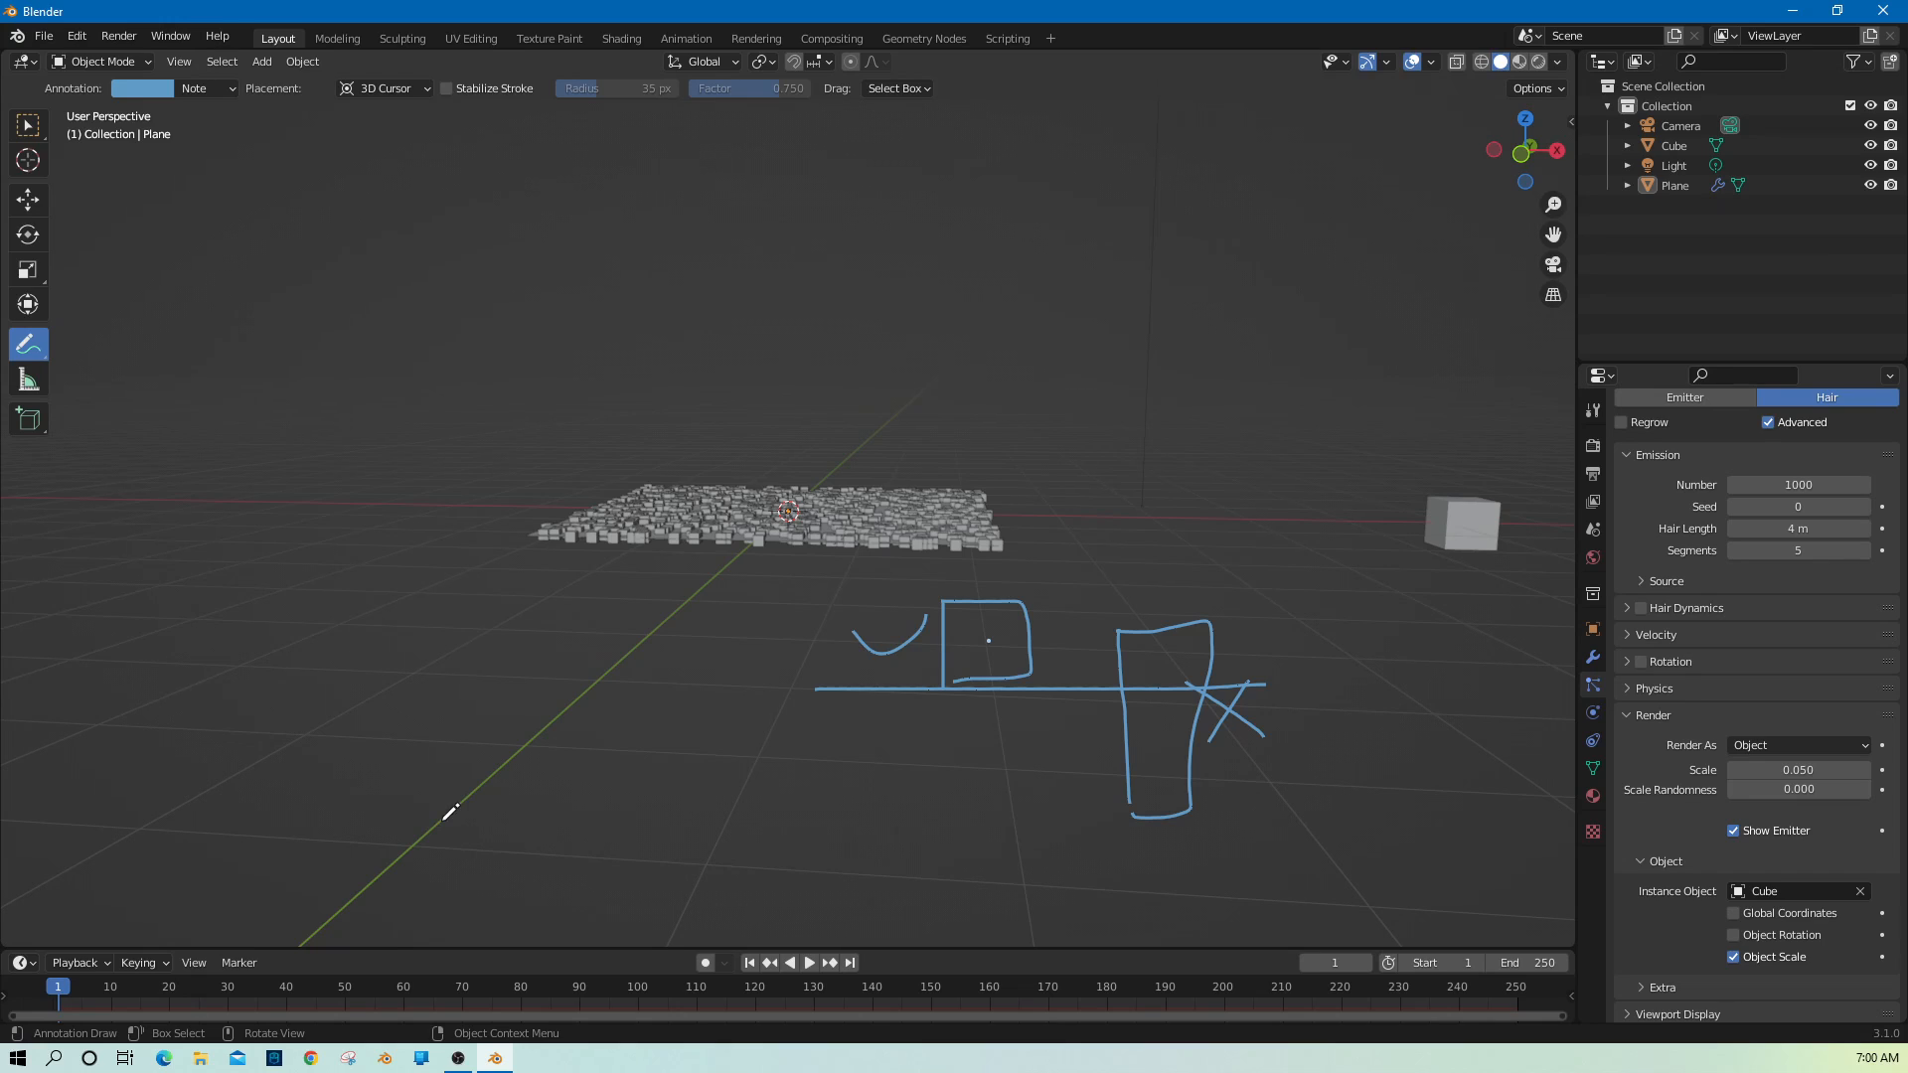
click(18, 134)
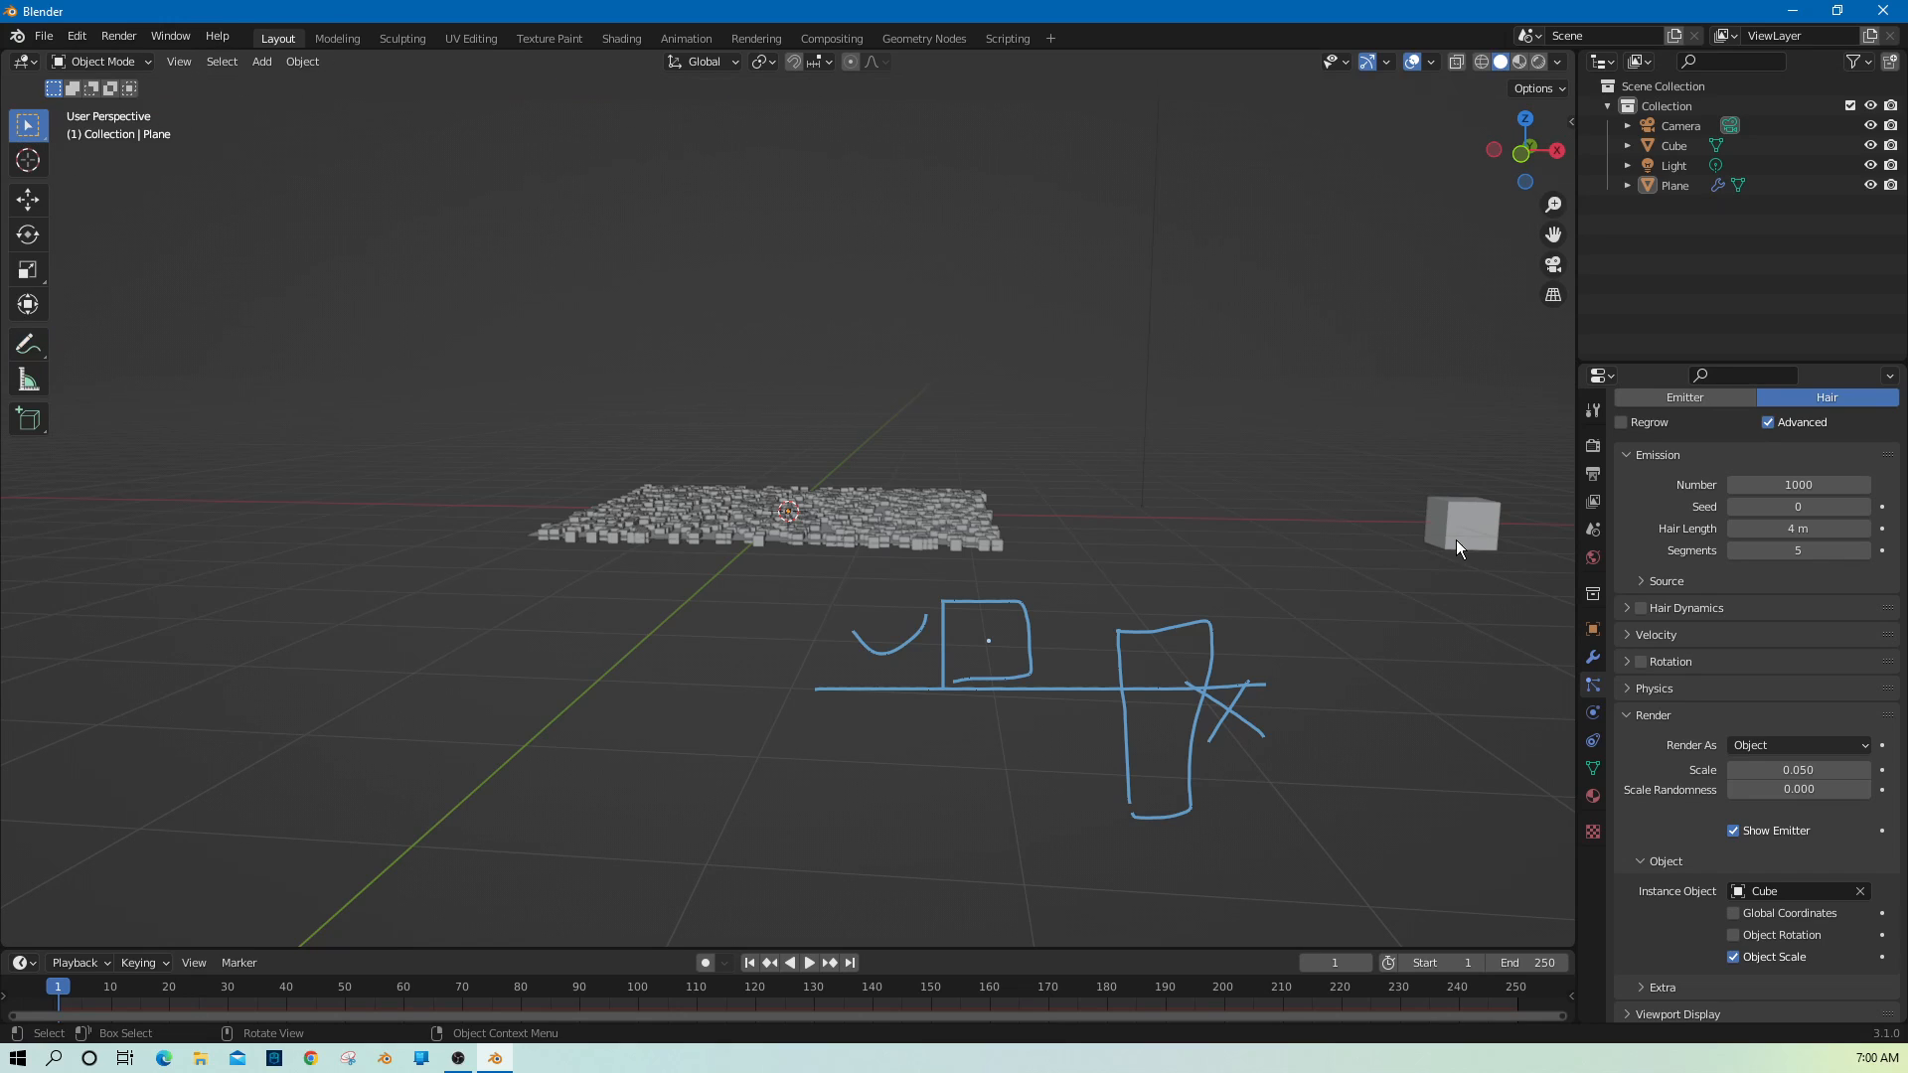
Compare the source cube and its origin point with the scattered copies on the plane.
shift+middle_drag(1435, 600, 964, 623)
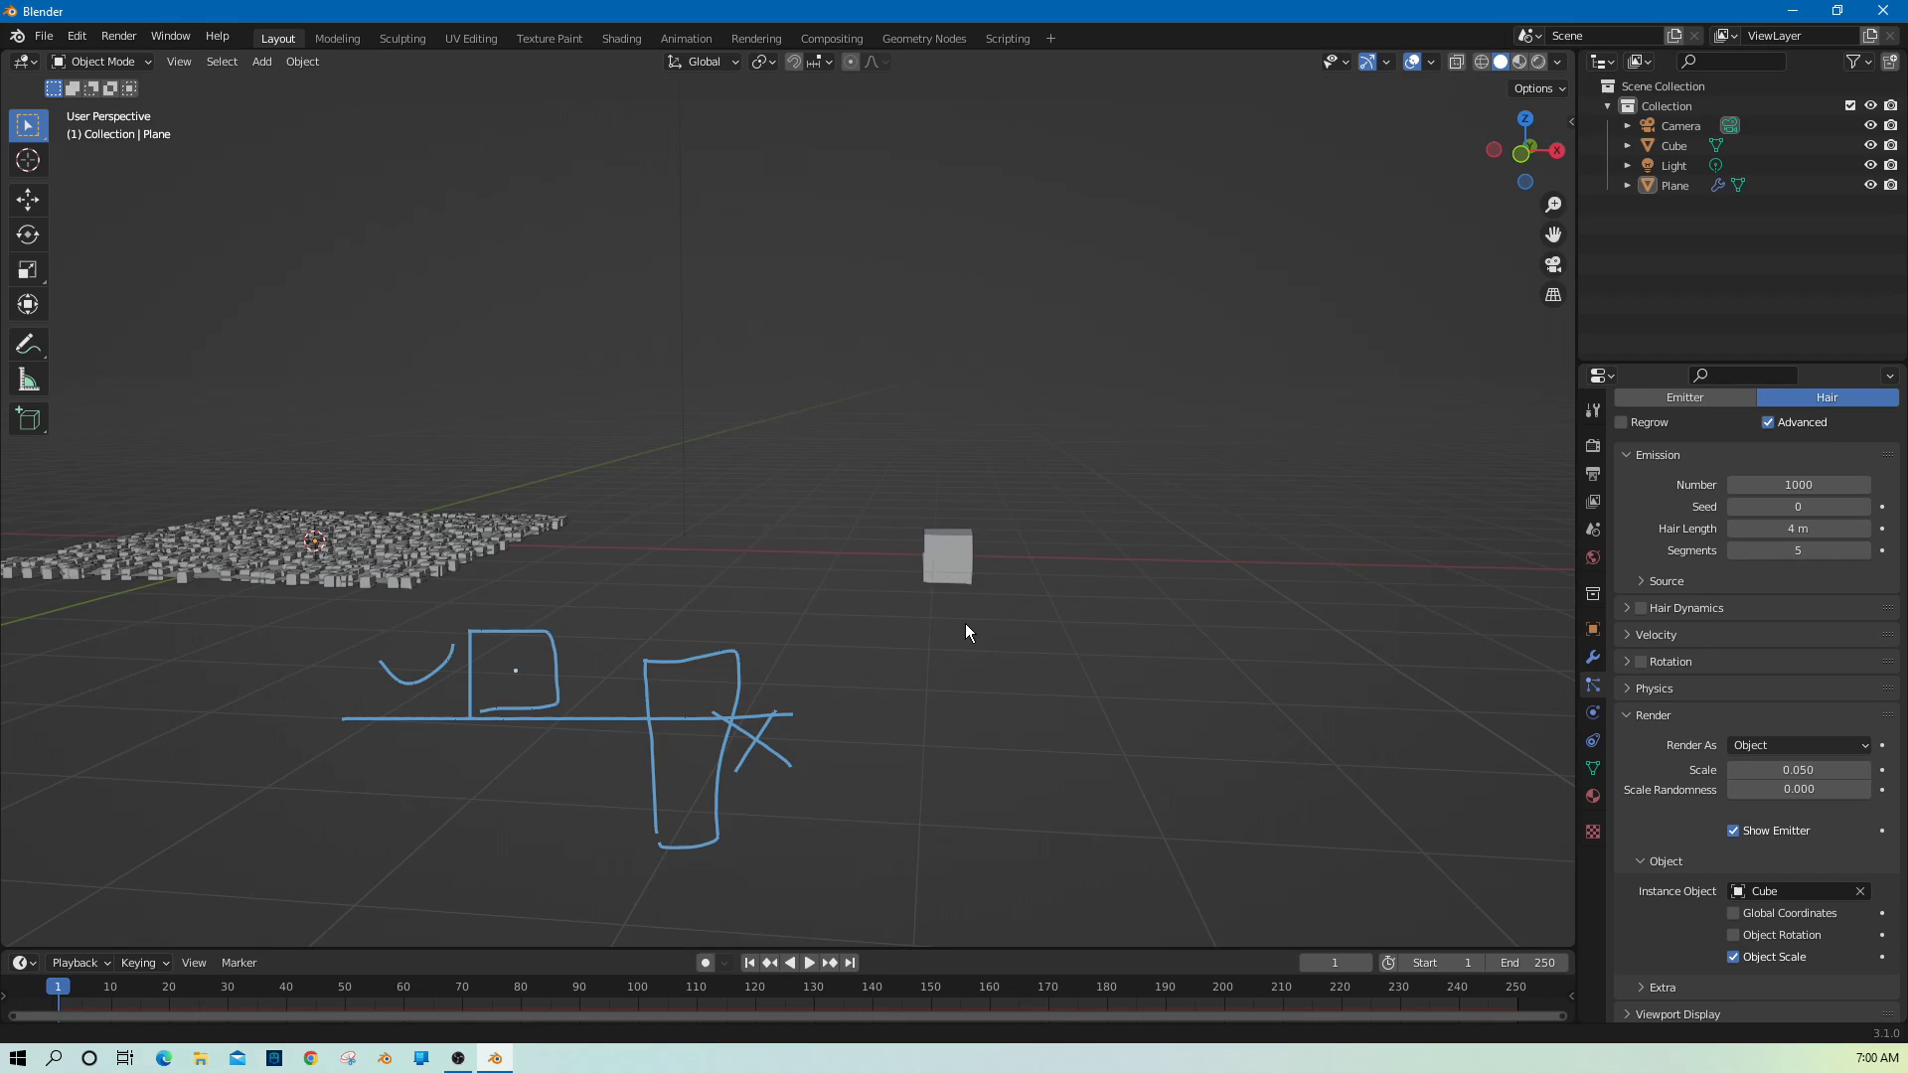
scroll(962, 617, up, 5)
shift+middle_drag(1362, 755, 1309, 725)
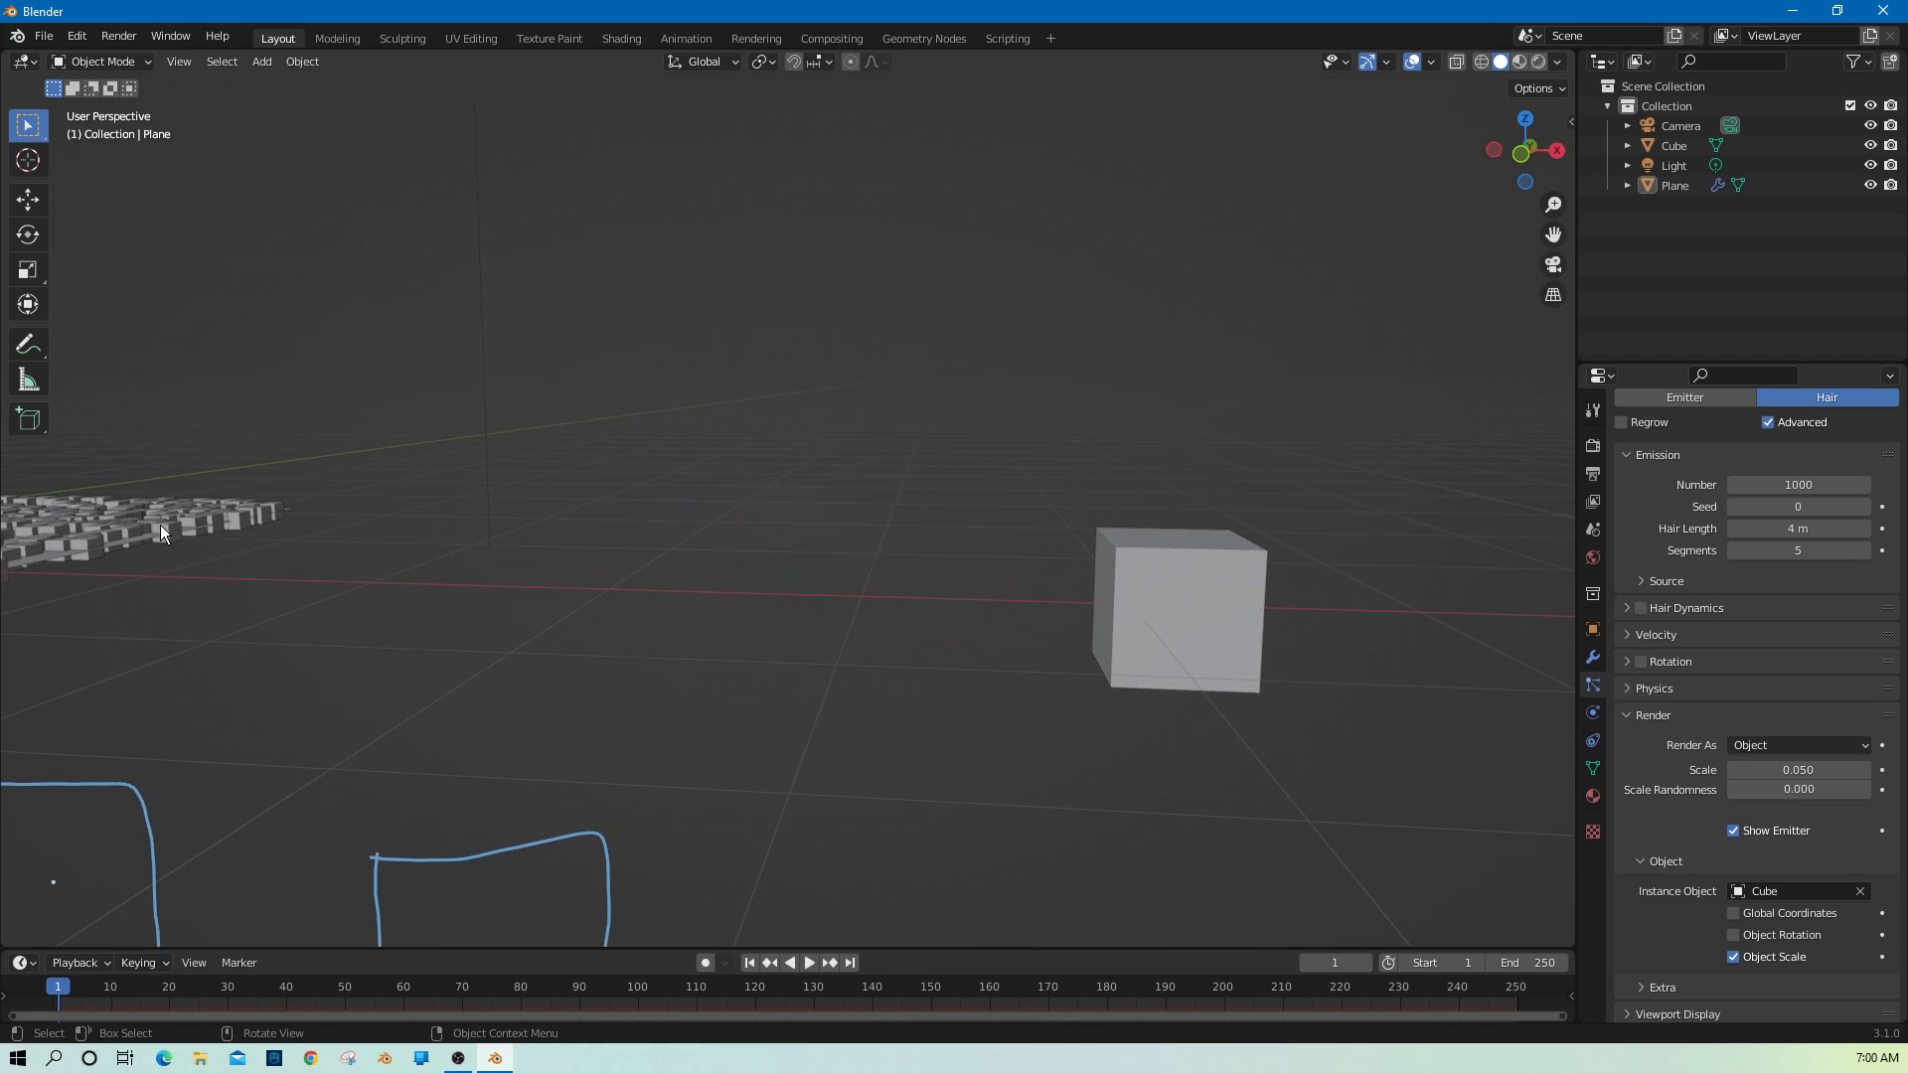
click(1238, 620)
mouse_move(1286, 654)
middle_down()
mouse_move(1418, 697)
mouse_move(1274, 608)
middle_up()
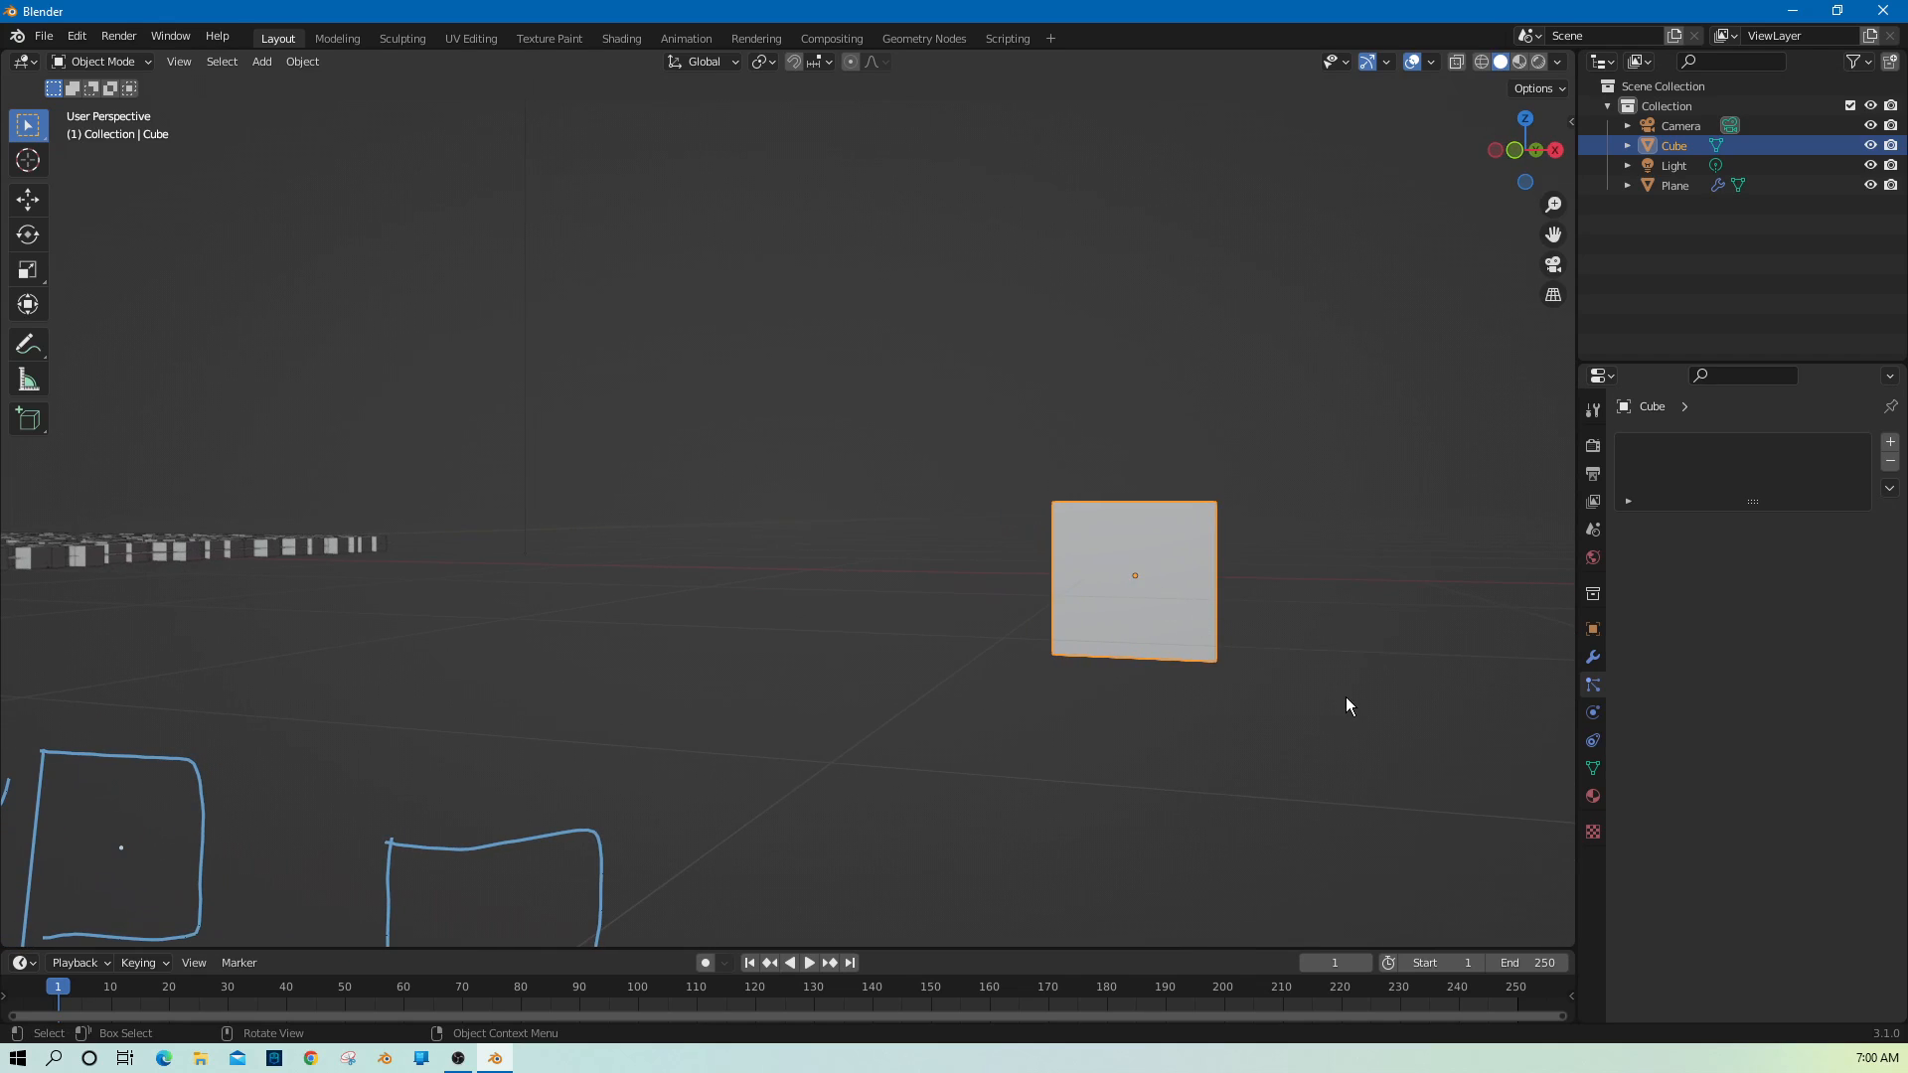
mouse_move(1345, 699)
middle_down()
mouse_move(1283, 731)
mouse_move(970, 730)
mouse_move(627, 694)
mouse_move(1101, 725)
middle_up()
scroll(832, 672, up, 5)
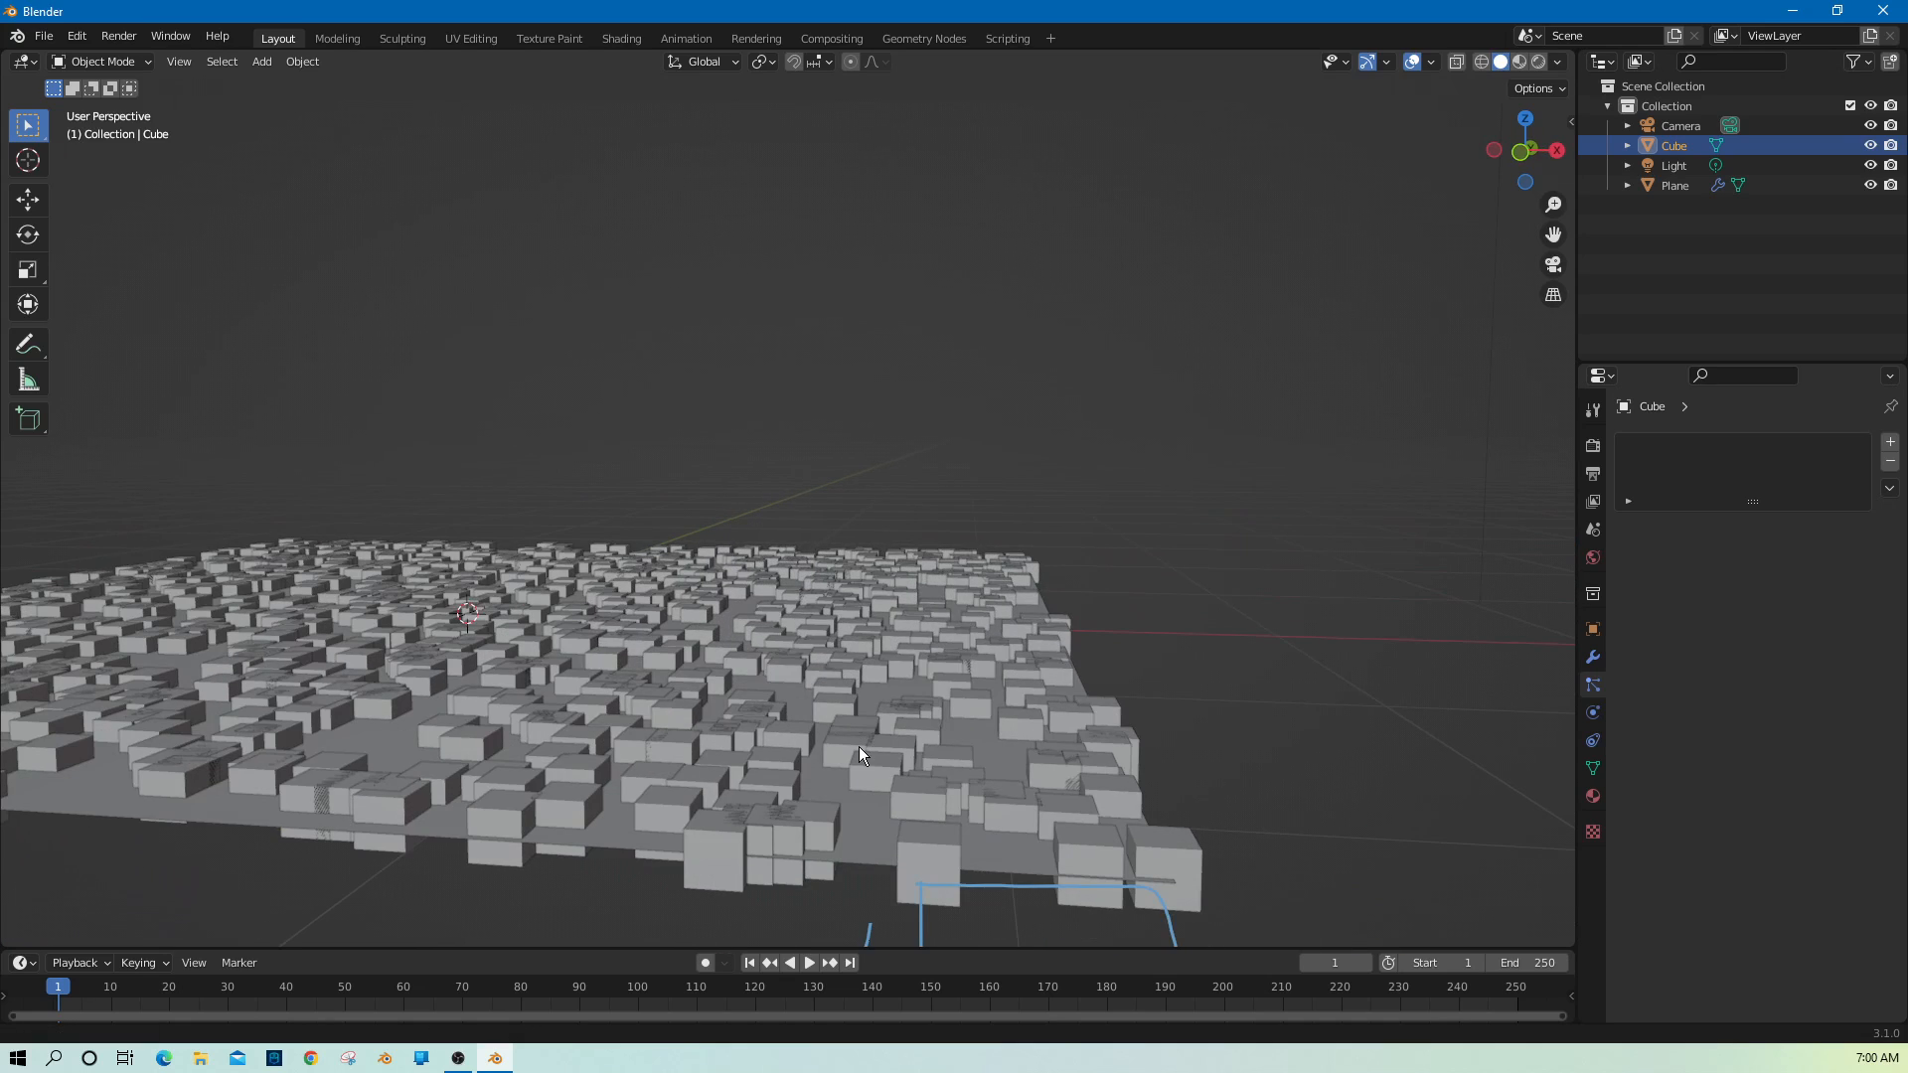
mouse_move(859, 747)
middle_down()
mouse_move(875, 711)
mouse_move(899, 735)
middle_up()
click(911, 753)
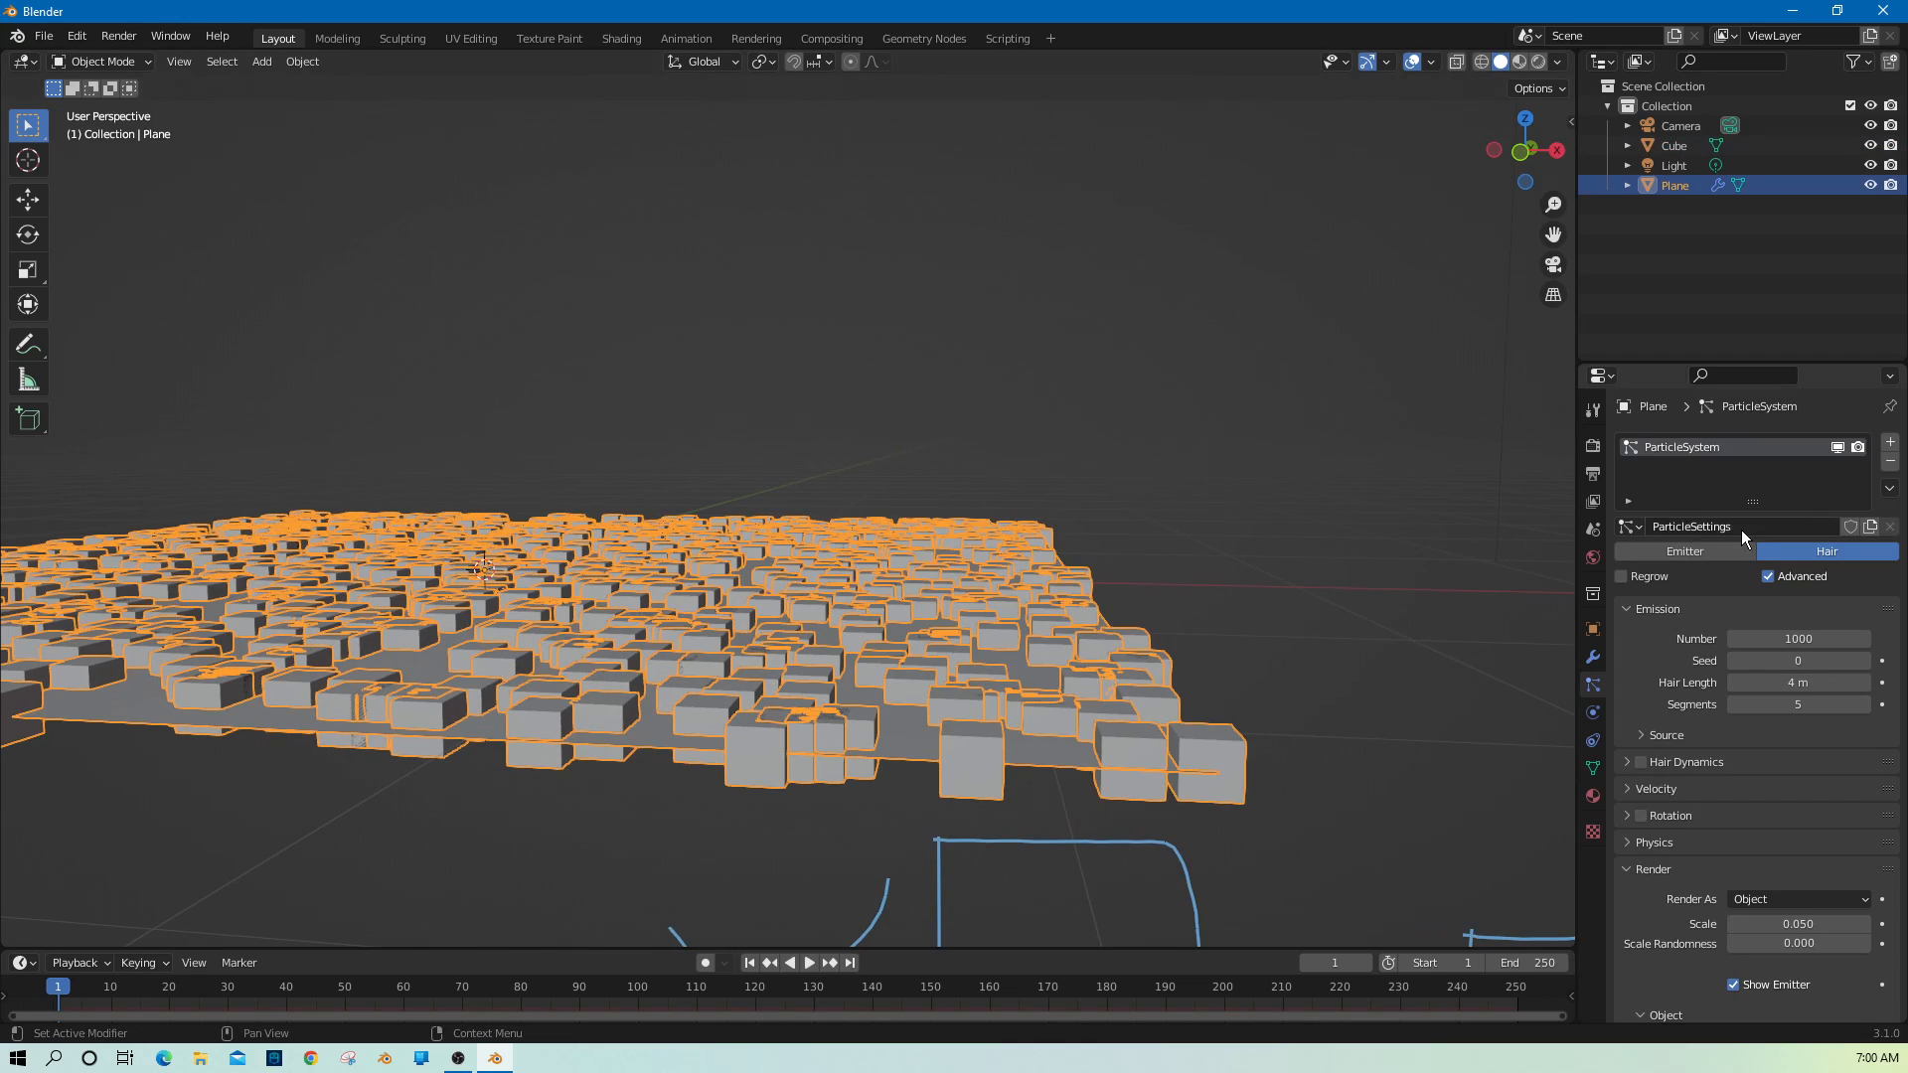
click(1391, 712)
shift+middle_drag(1385, 746, 950, 709)
mouse_move(1338, 725)
shift+middle_down()
mouse_move(958, 664)
mouse_move(656, 676)
shift+middle_up()
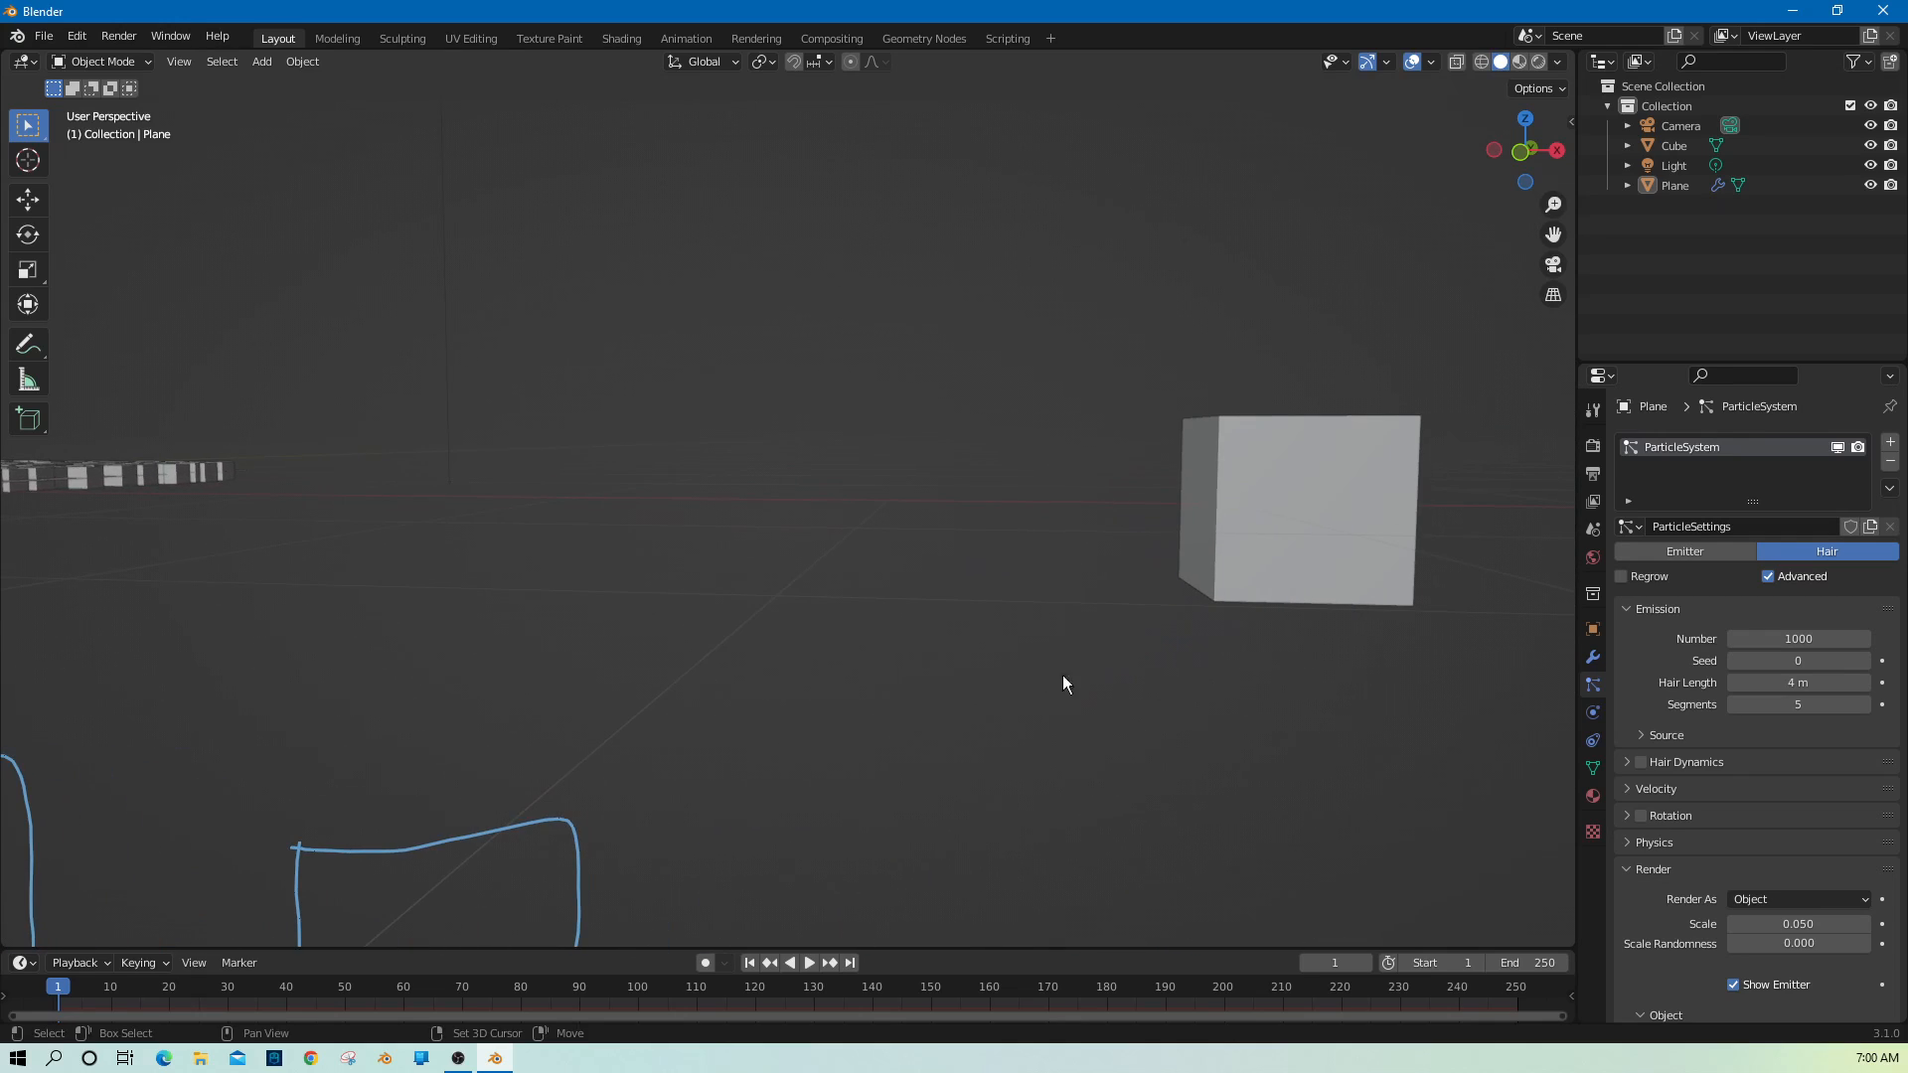
Place the 3D cursor at the middle of the source cube's bottom edge in the front view.
click(1276, 581)
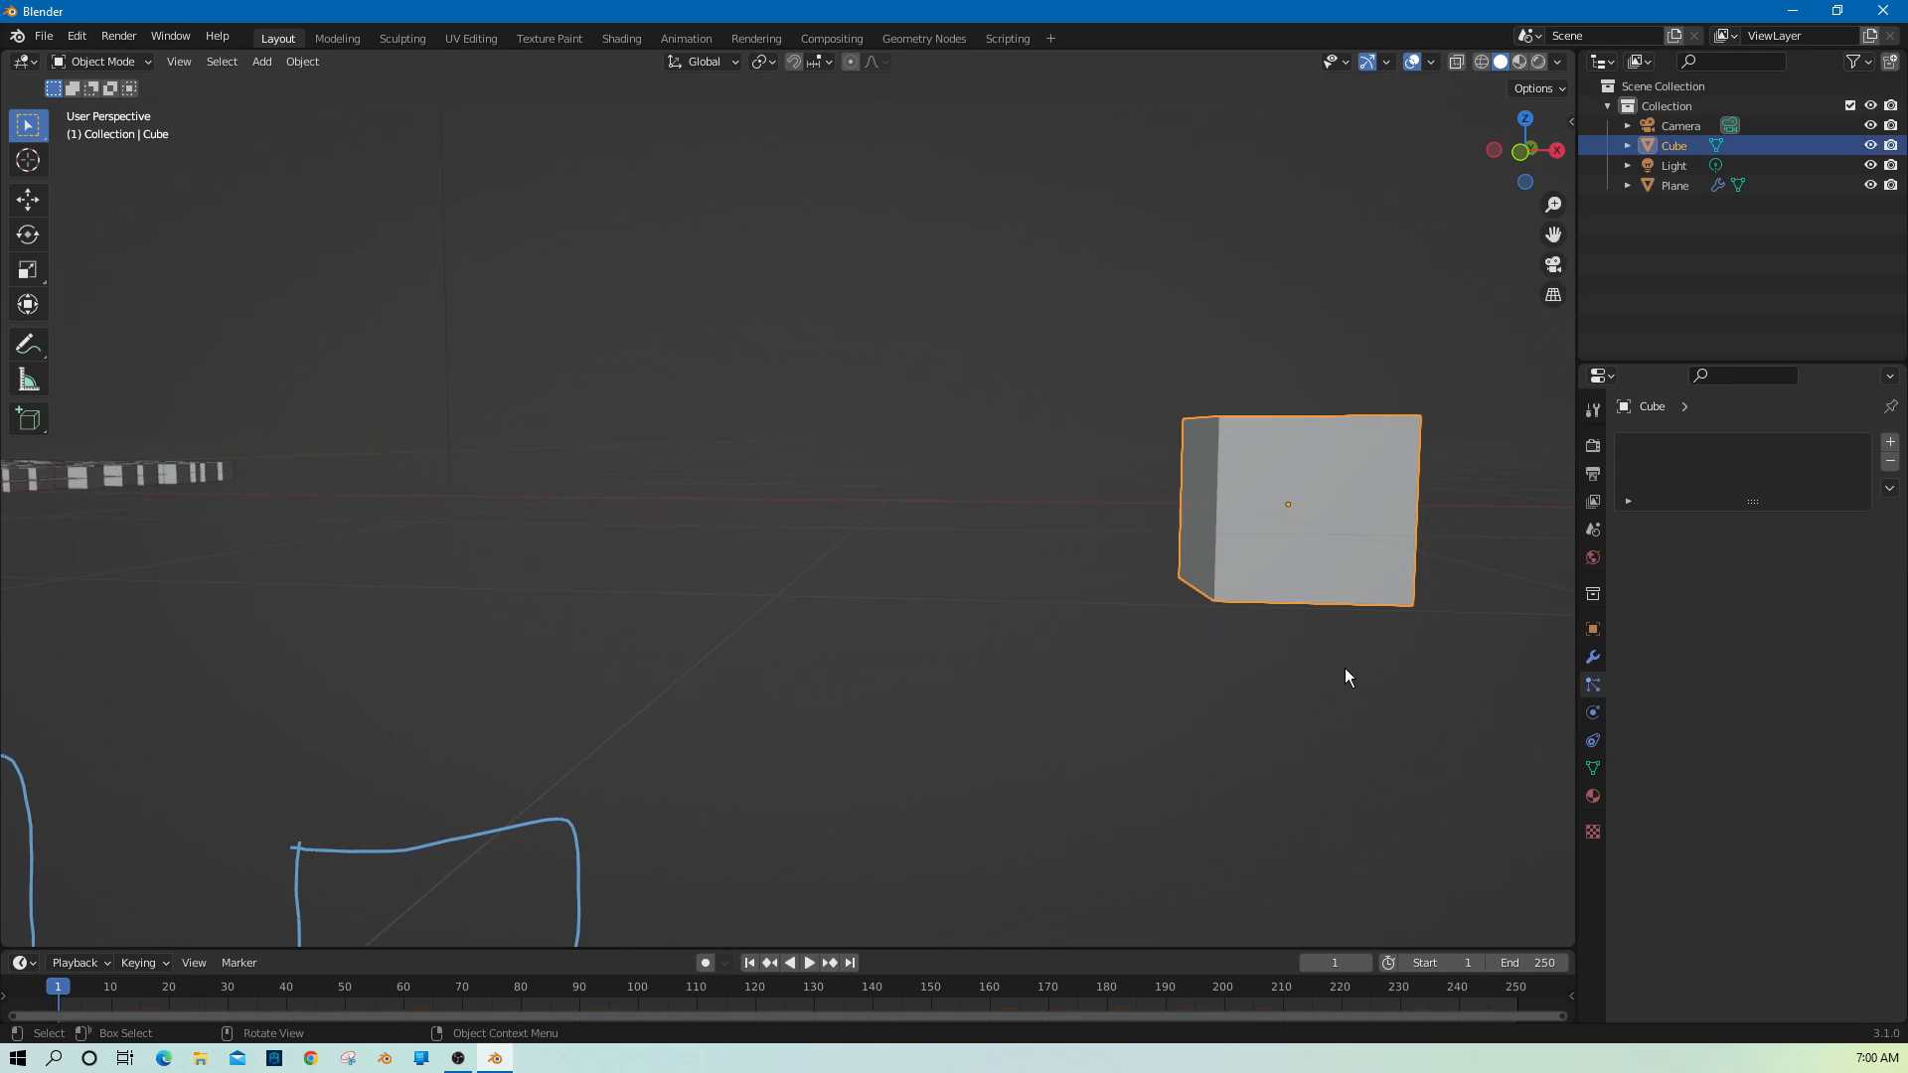
key(KP_1)
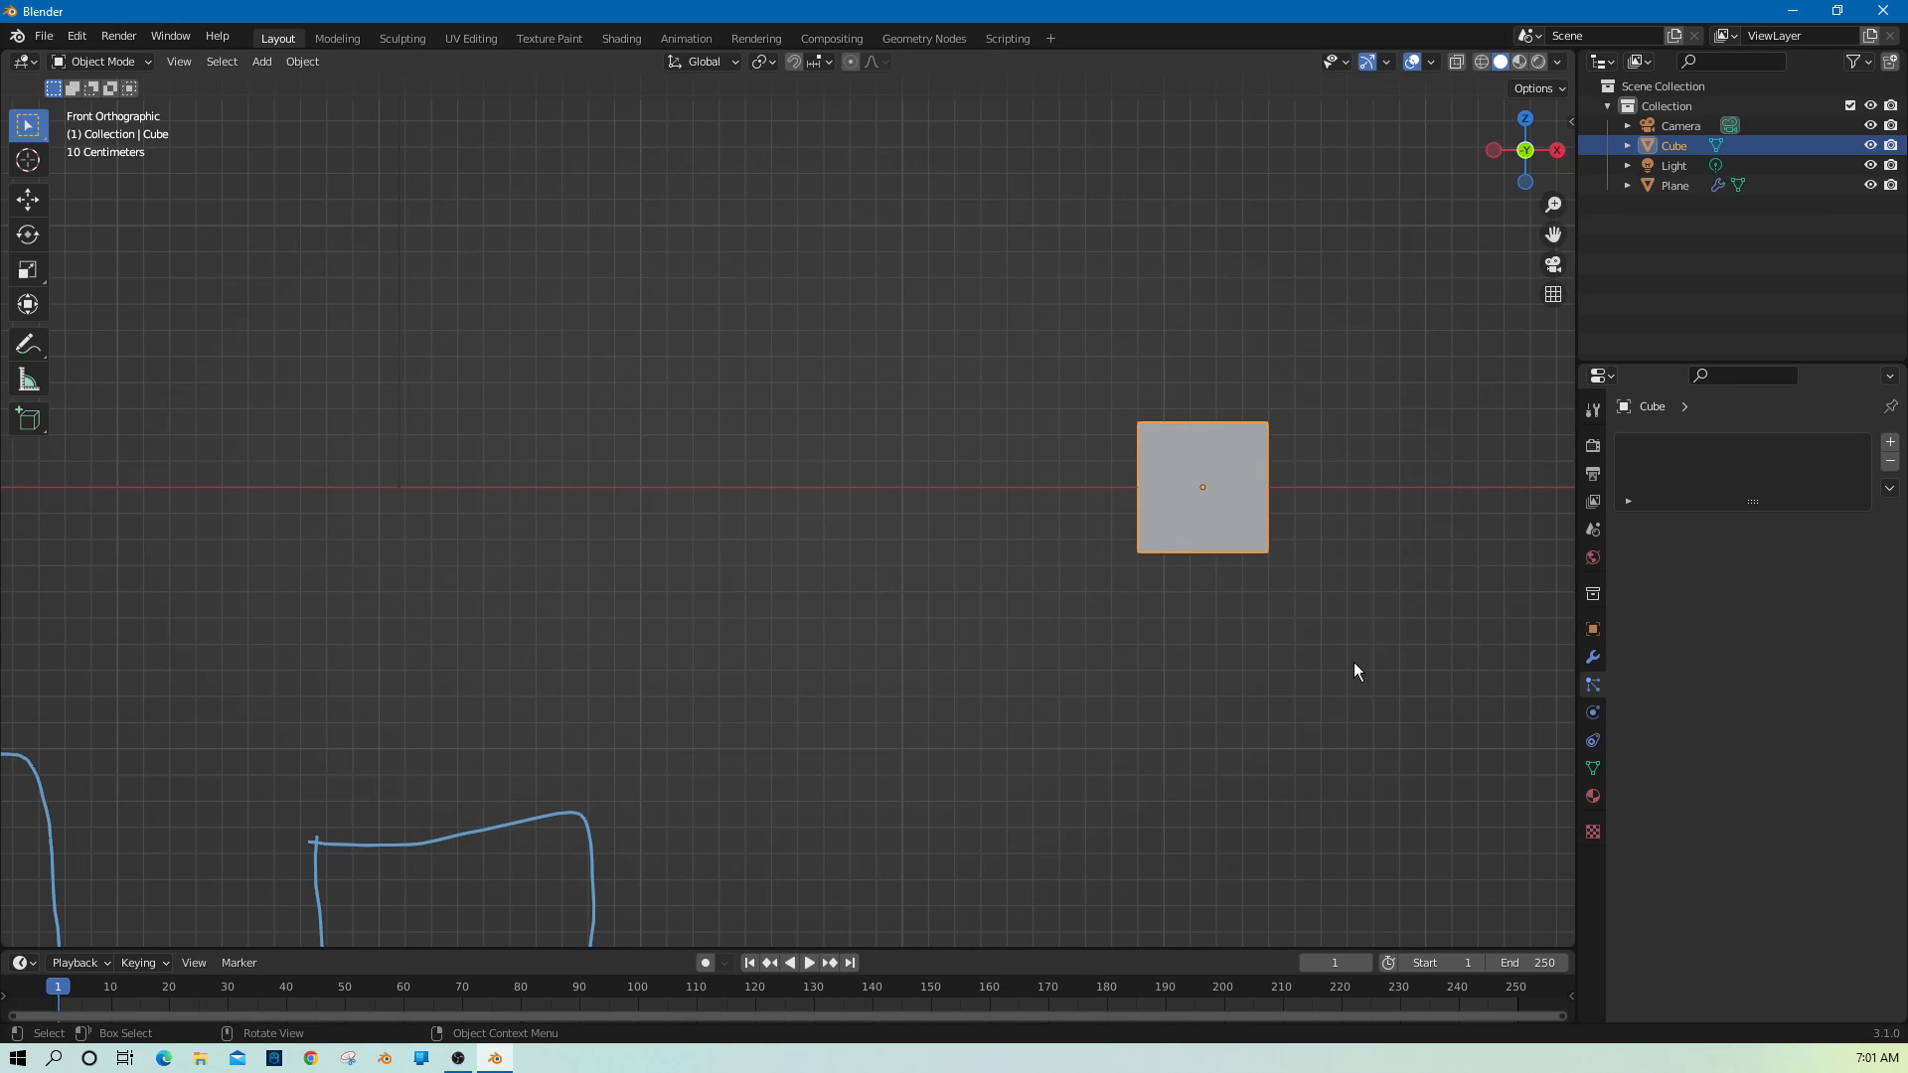
click(28, 161)
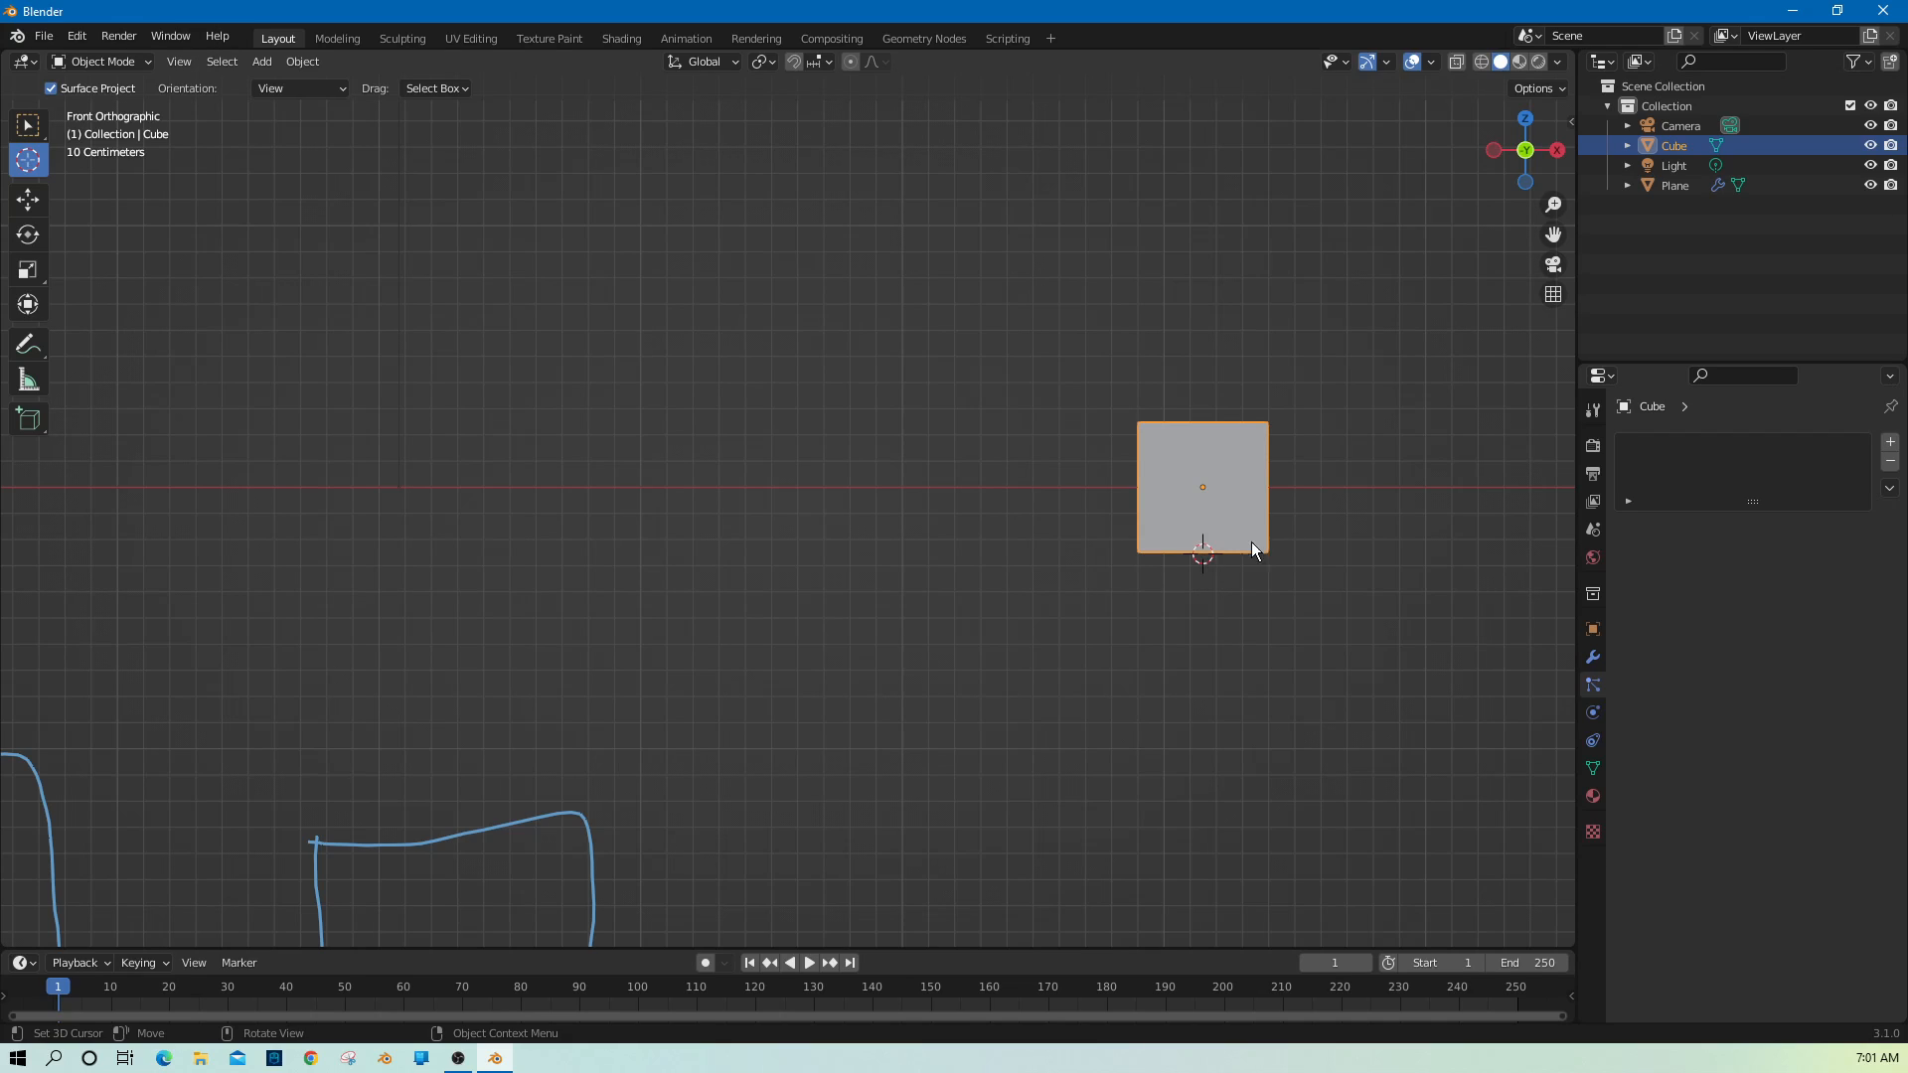
Set the cube's origin to the 3D cursor and check how the scattered cubes sit on the plane.
right_click(1237, 493)
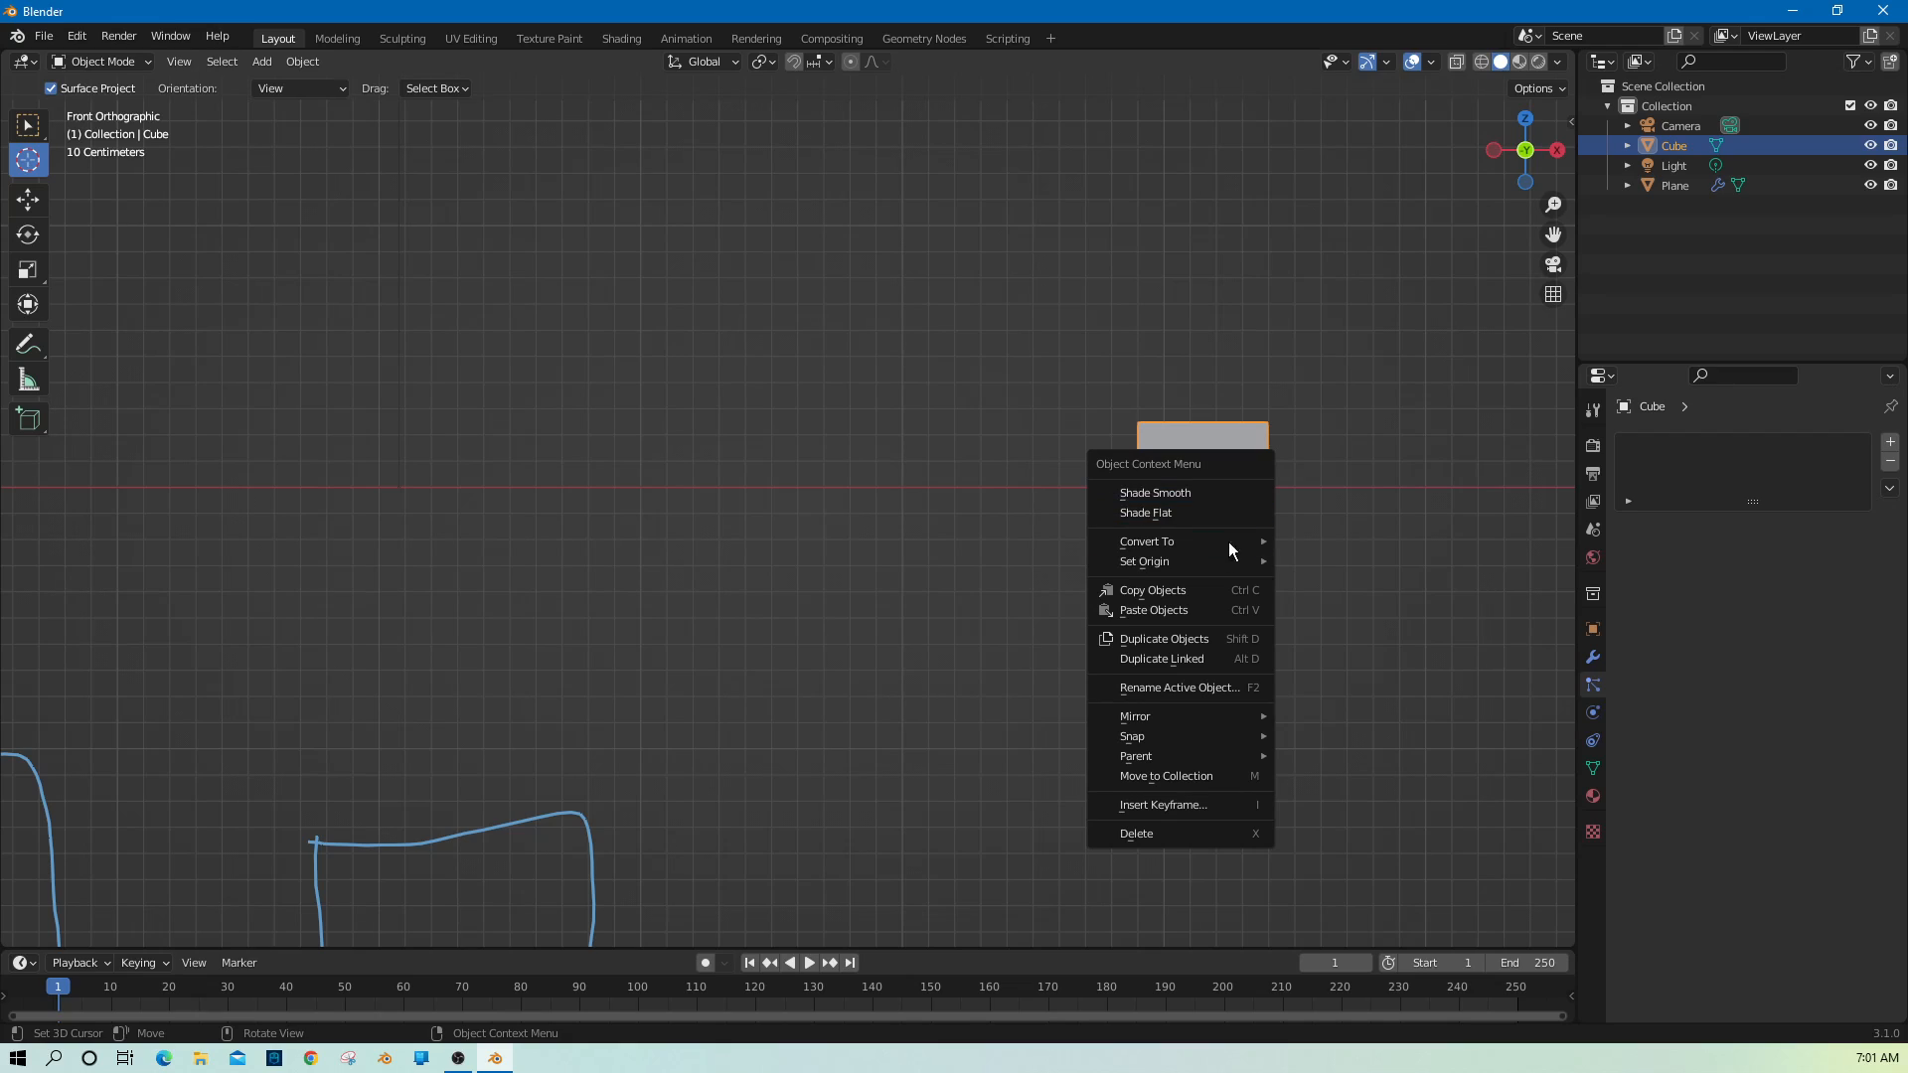
mouse_move(1232, 565)
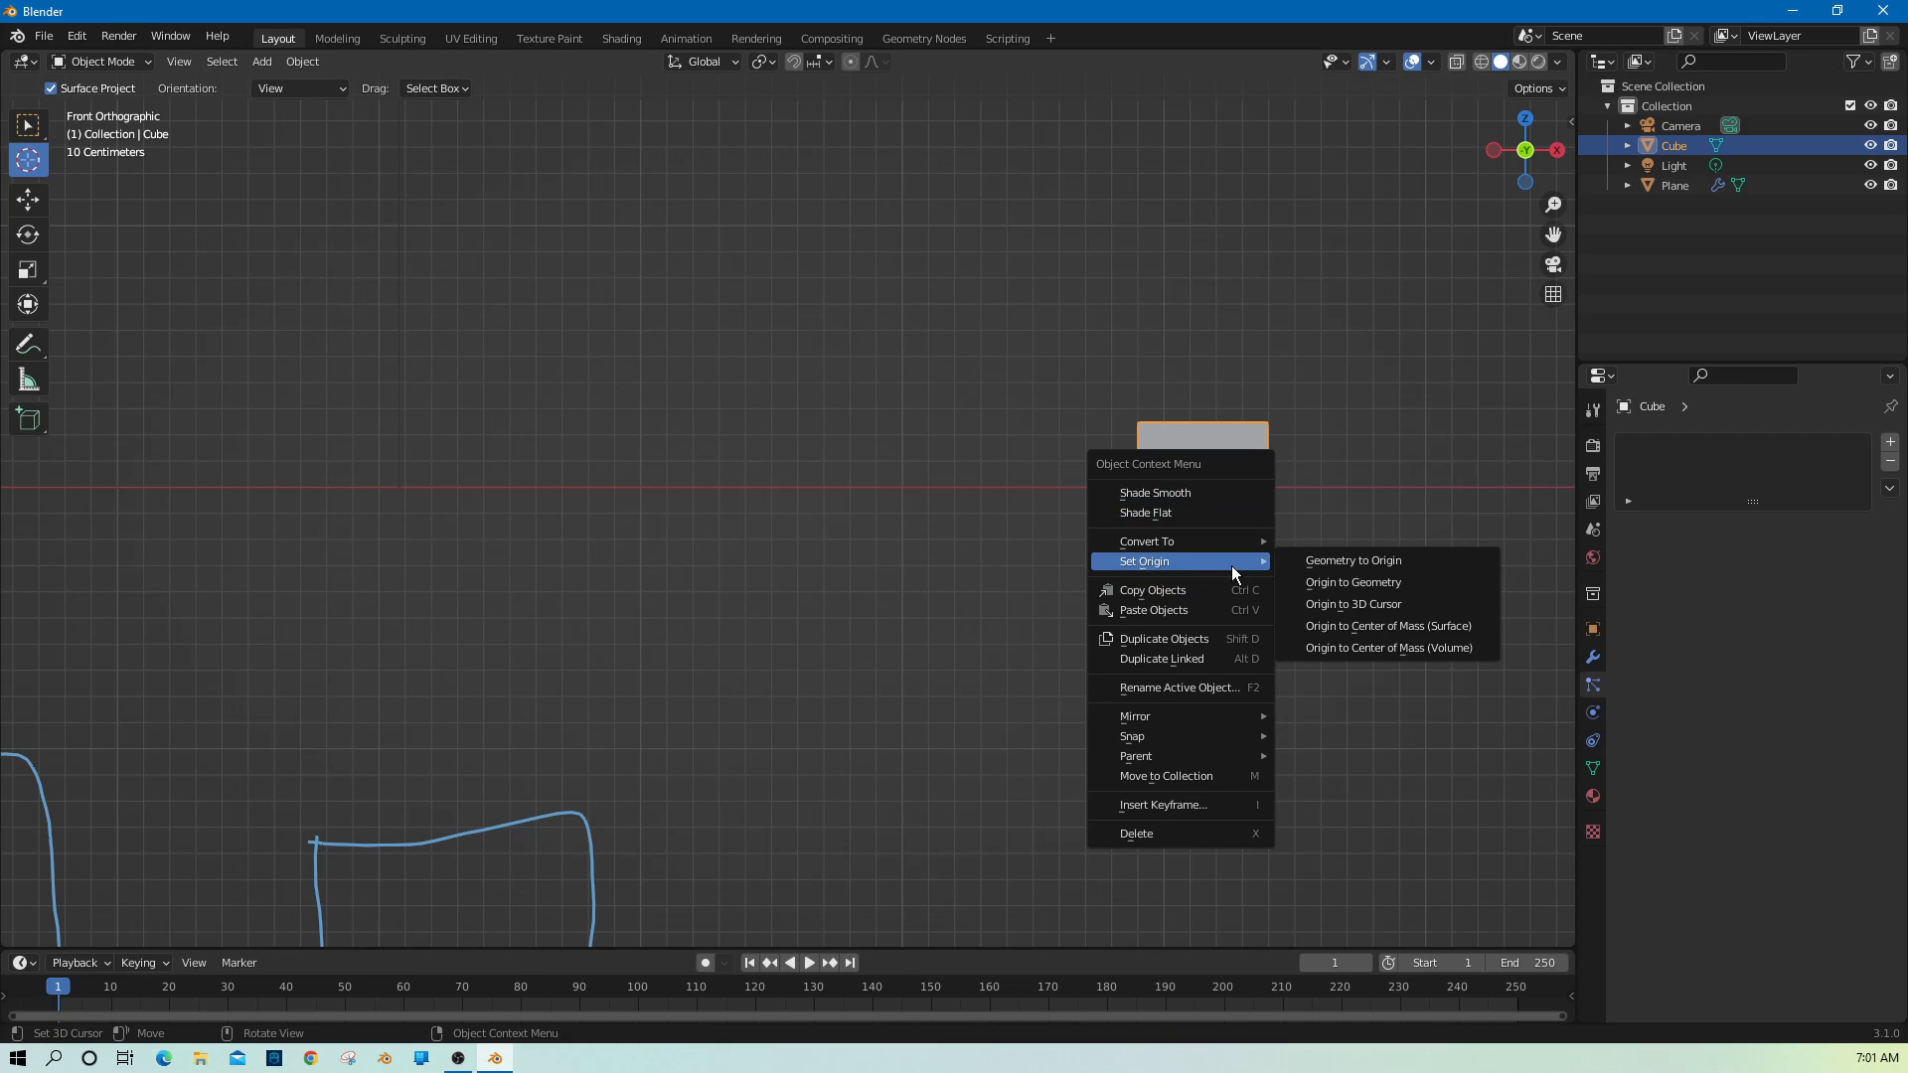
click(1350, 606)
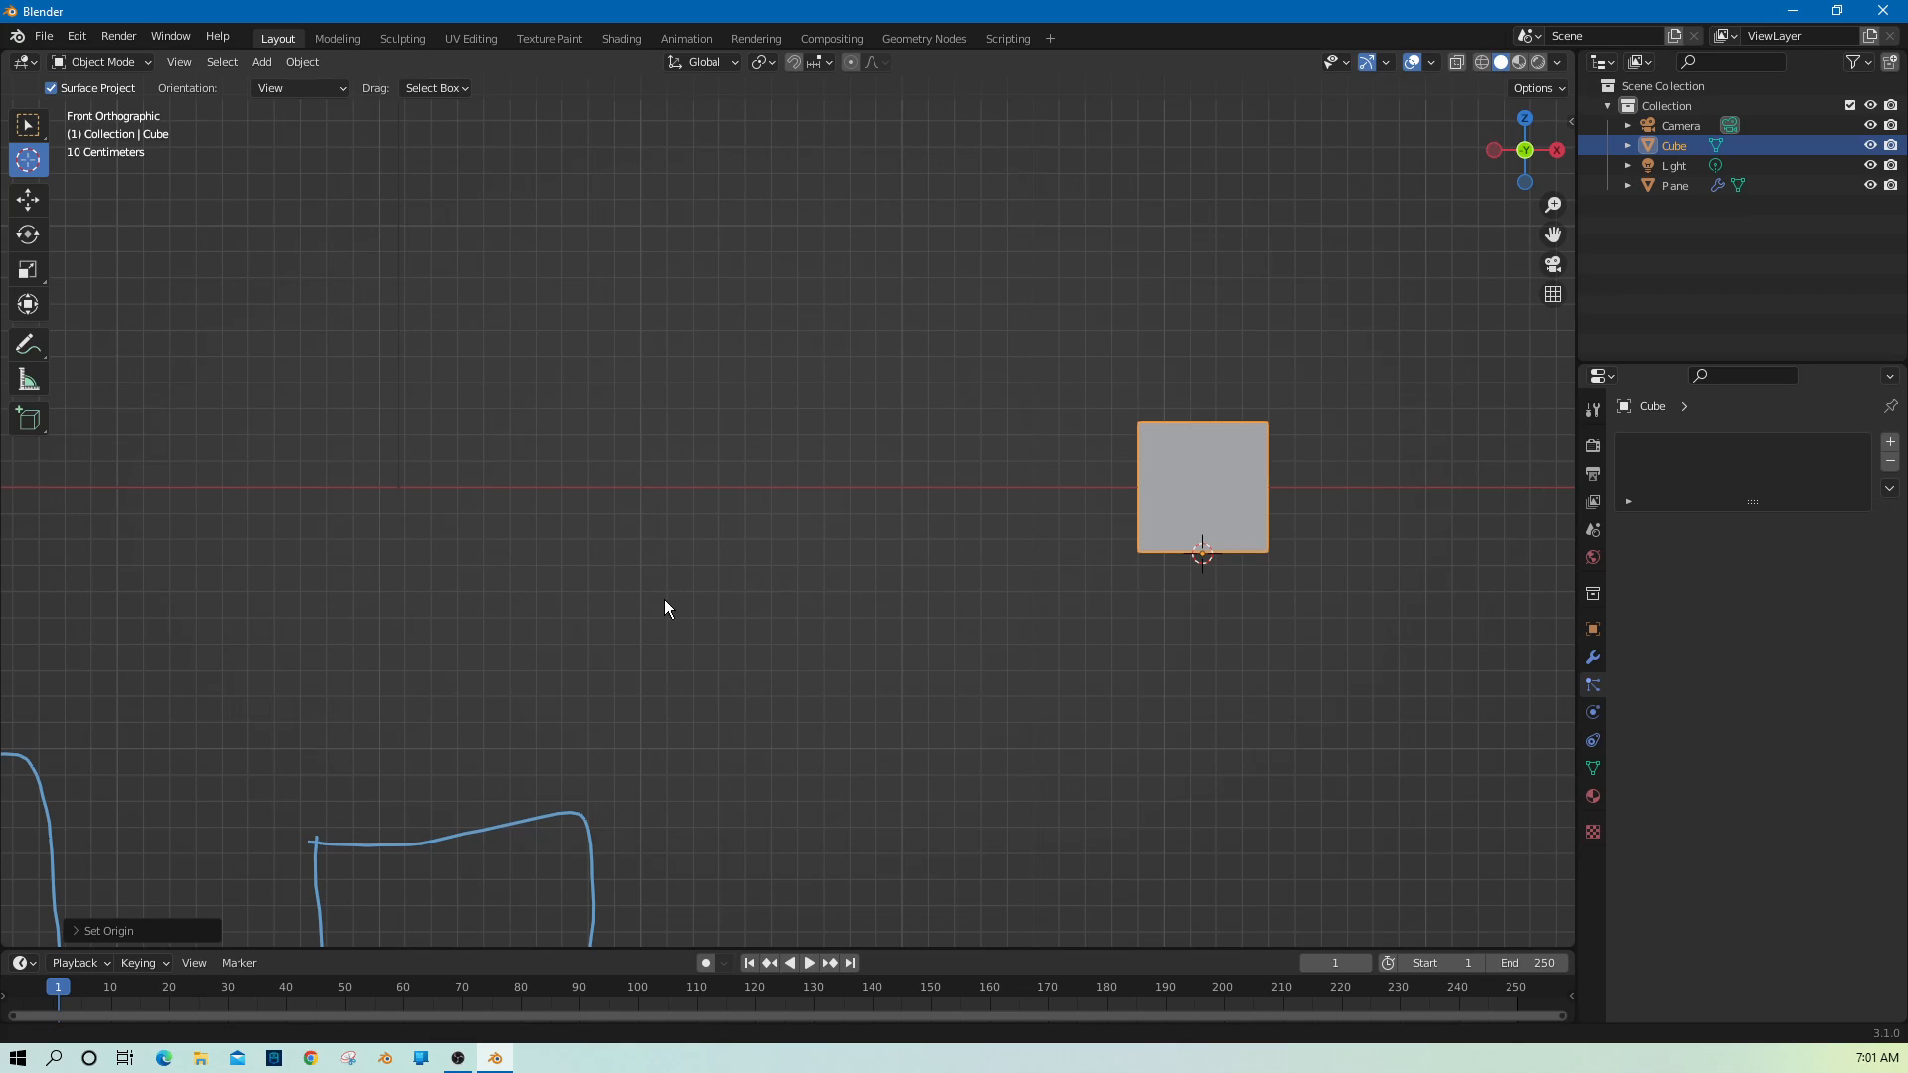
shift+middle_drag(663, 608, 1239, 609)
shift+middle_drag(518, 596, 1133, 633)
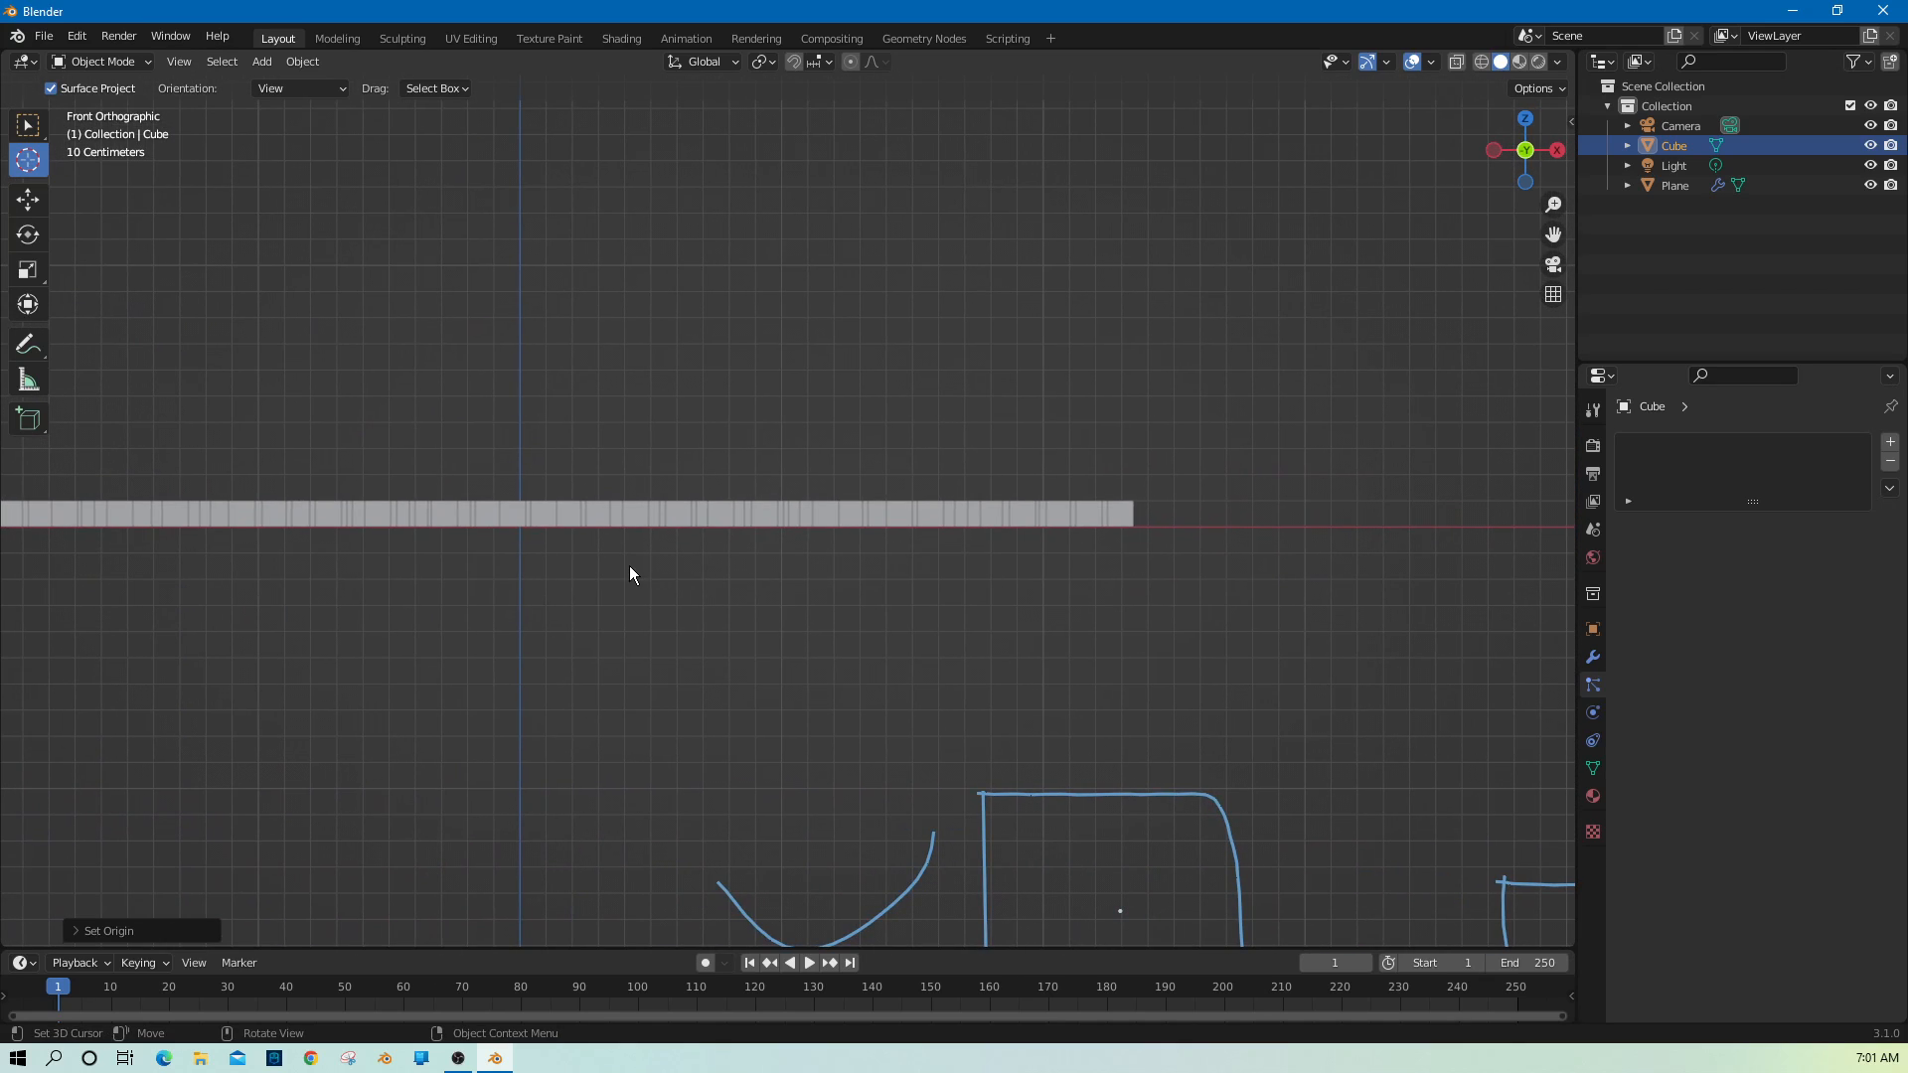
scroll(630, 568, up, 5)
mouse_move(873, 582)
middle_down()
mouse_move(933, 552)
mouse_move(928, 586)
mouse_move(902, 558)
mouse_move(956, 570)
mouse_move(1027, 666)
mouse_move(963, 639)
mouse_move(1016, 704)
mouse_move(988, 628)
mouse_move(849, 579)
mouse_move(958, 593)
mouse_move(856, 587)
mouse_move(875, 617)
middle_up()
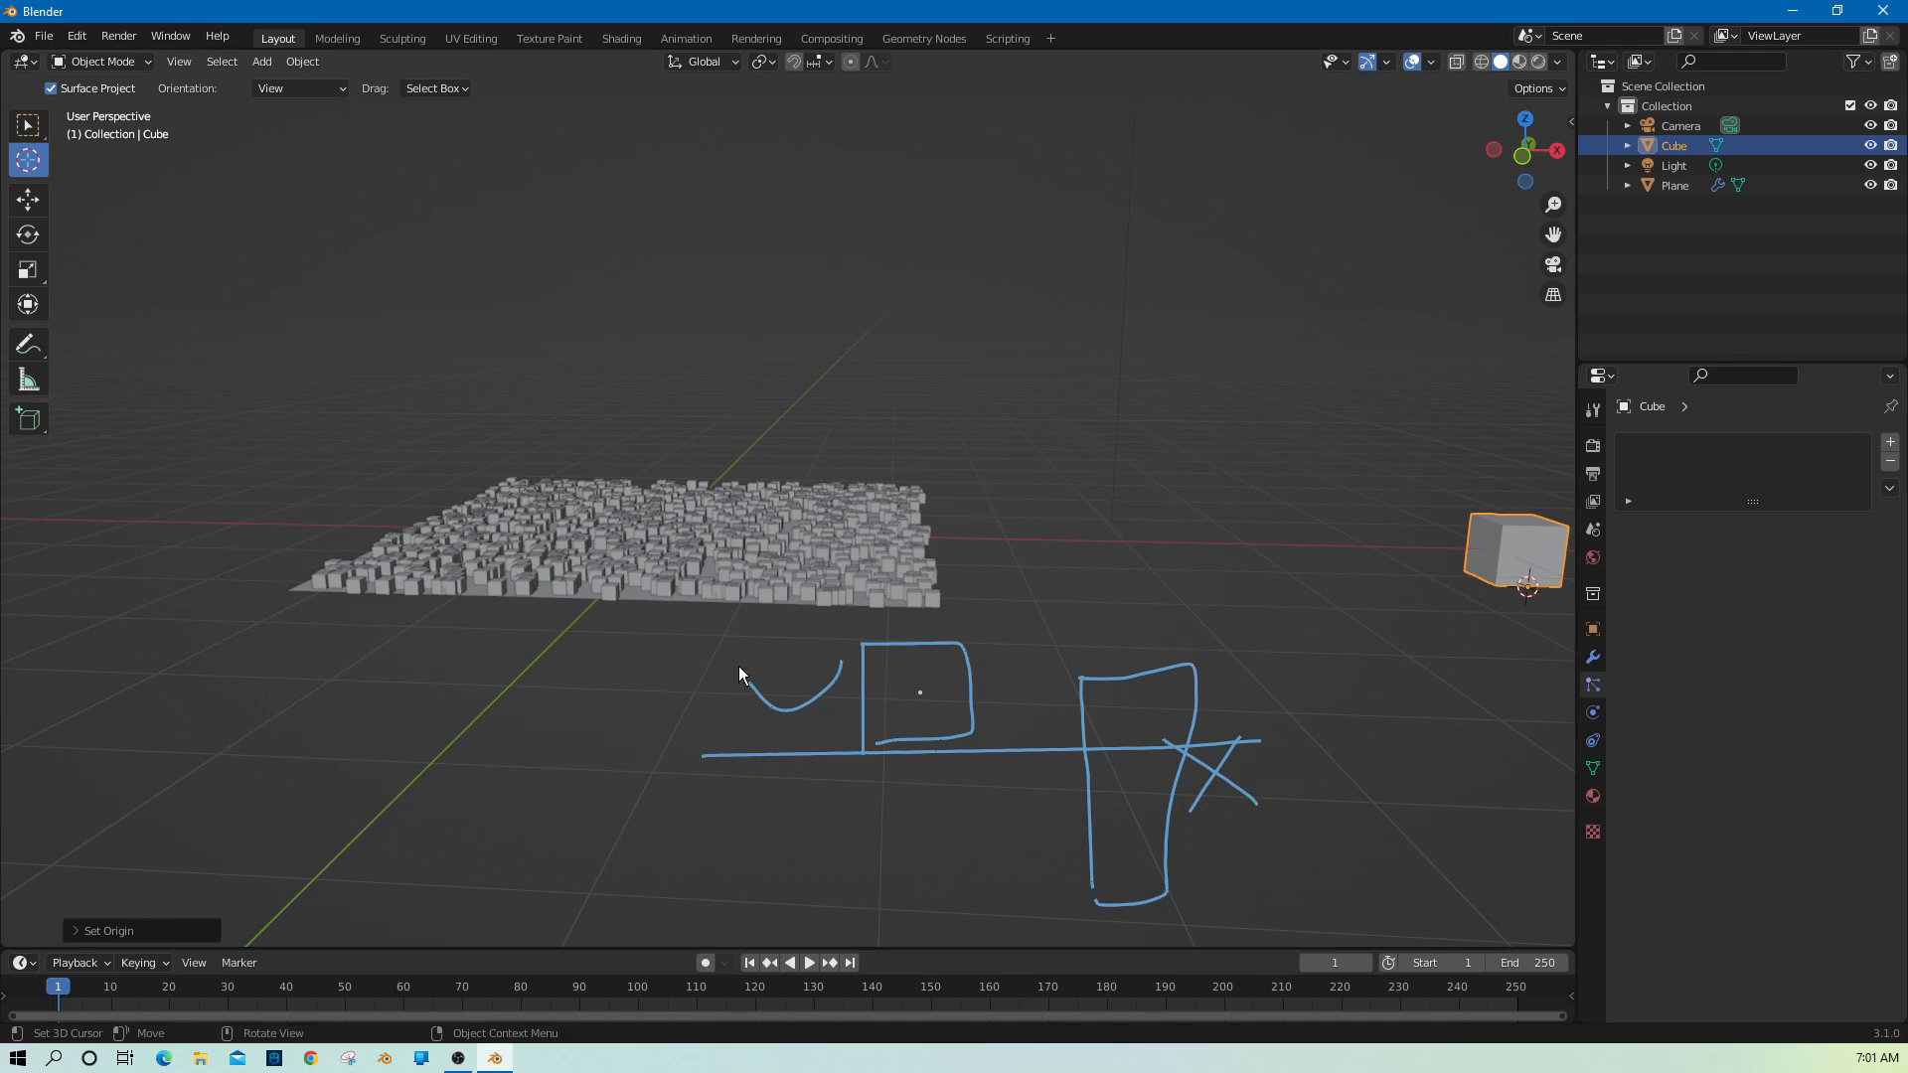
Examine from above how the scattered cubes cover and rest on the plane's surface.
scroll(636, 659, up, 4)
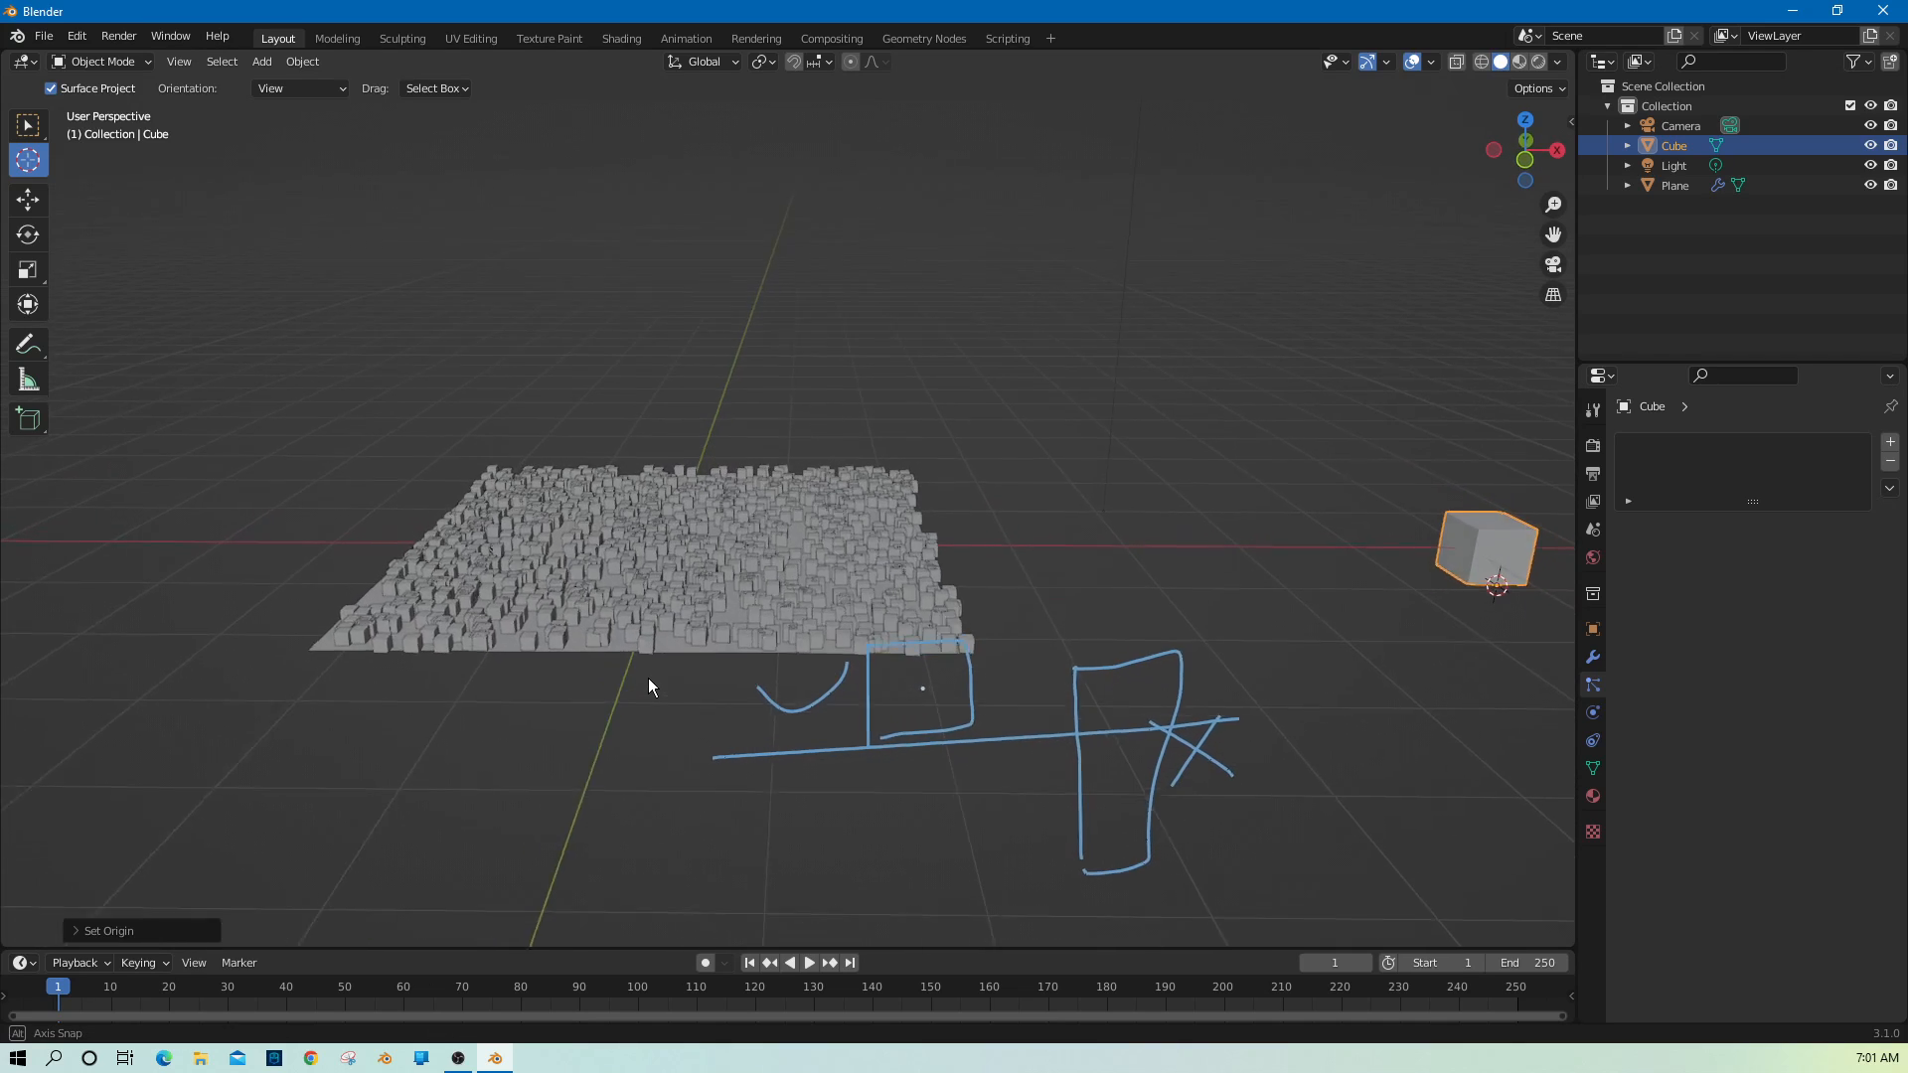
scroll(686, 670, up, 1)
middle_drag(746, 682, 869, 660)
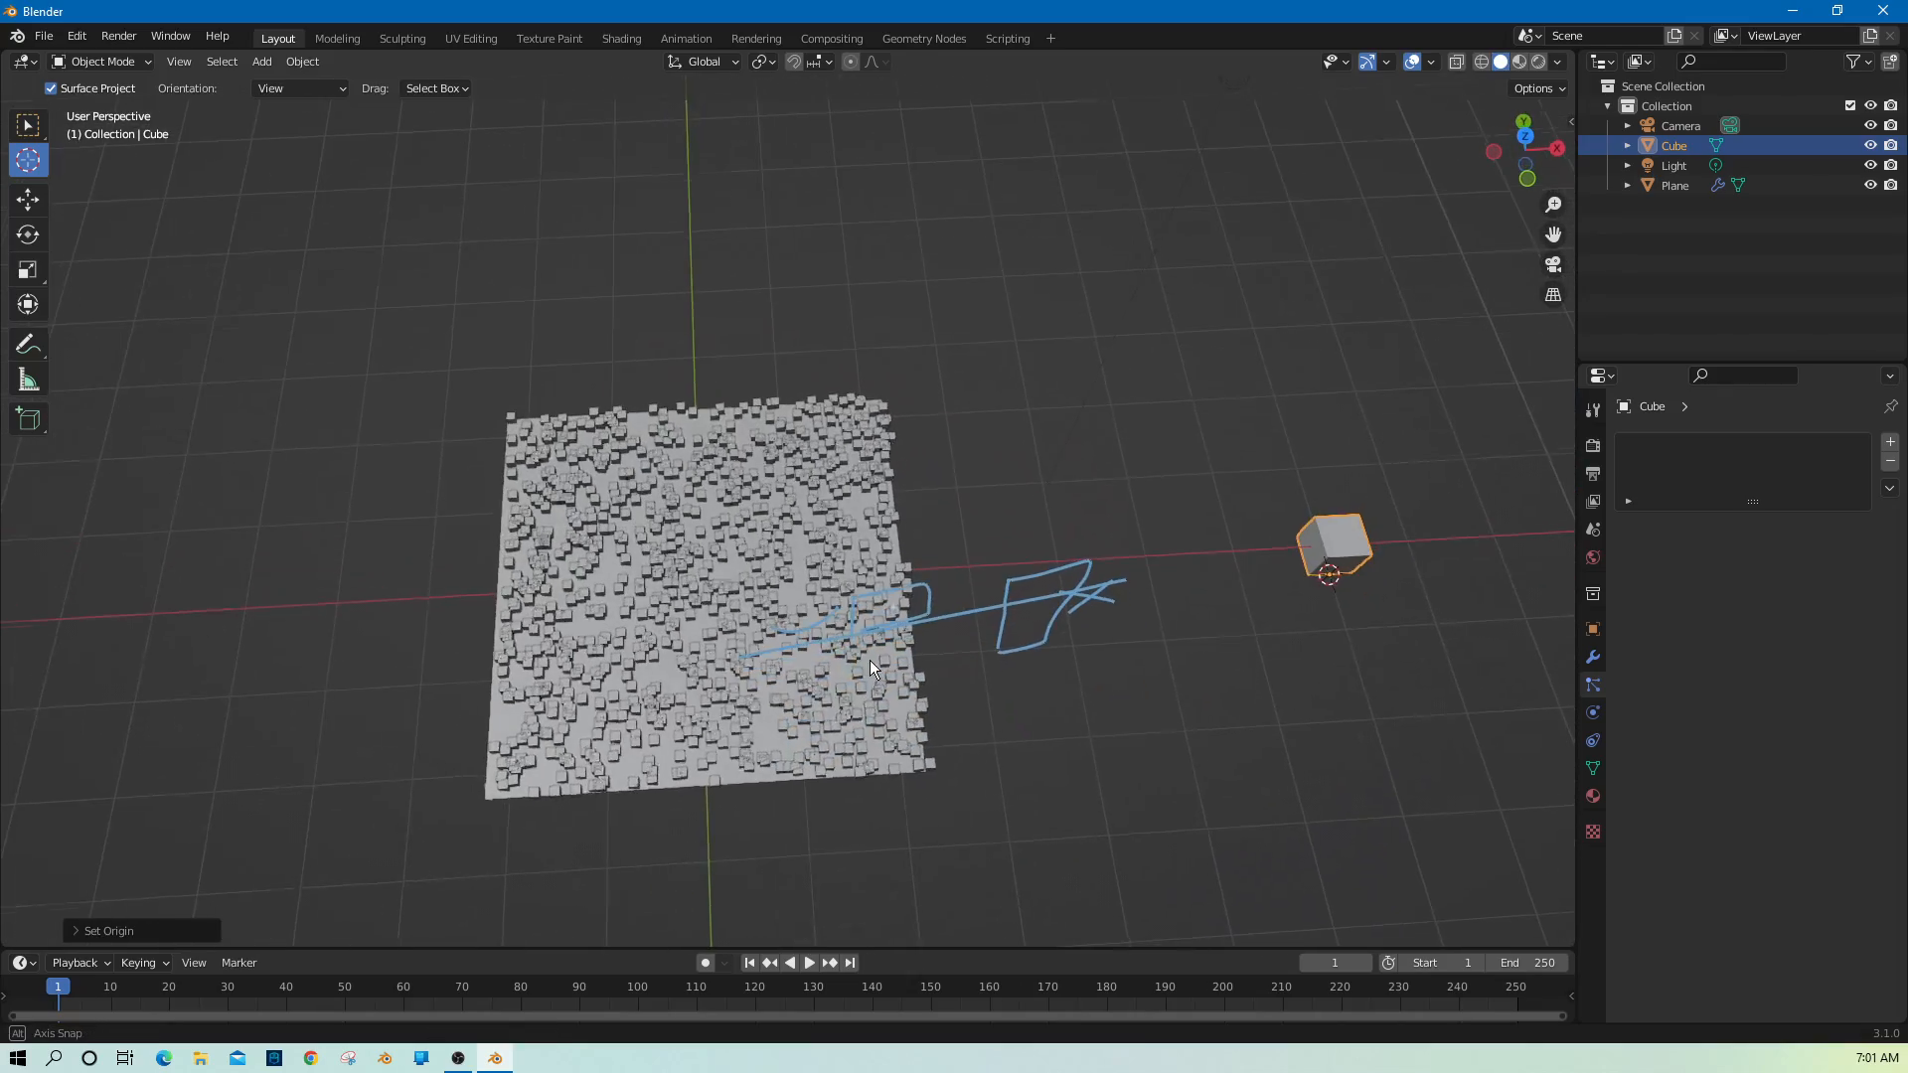
scroll(698, 658, up, 3)
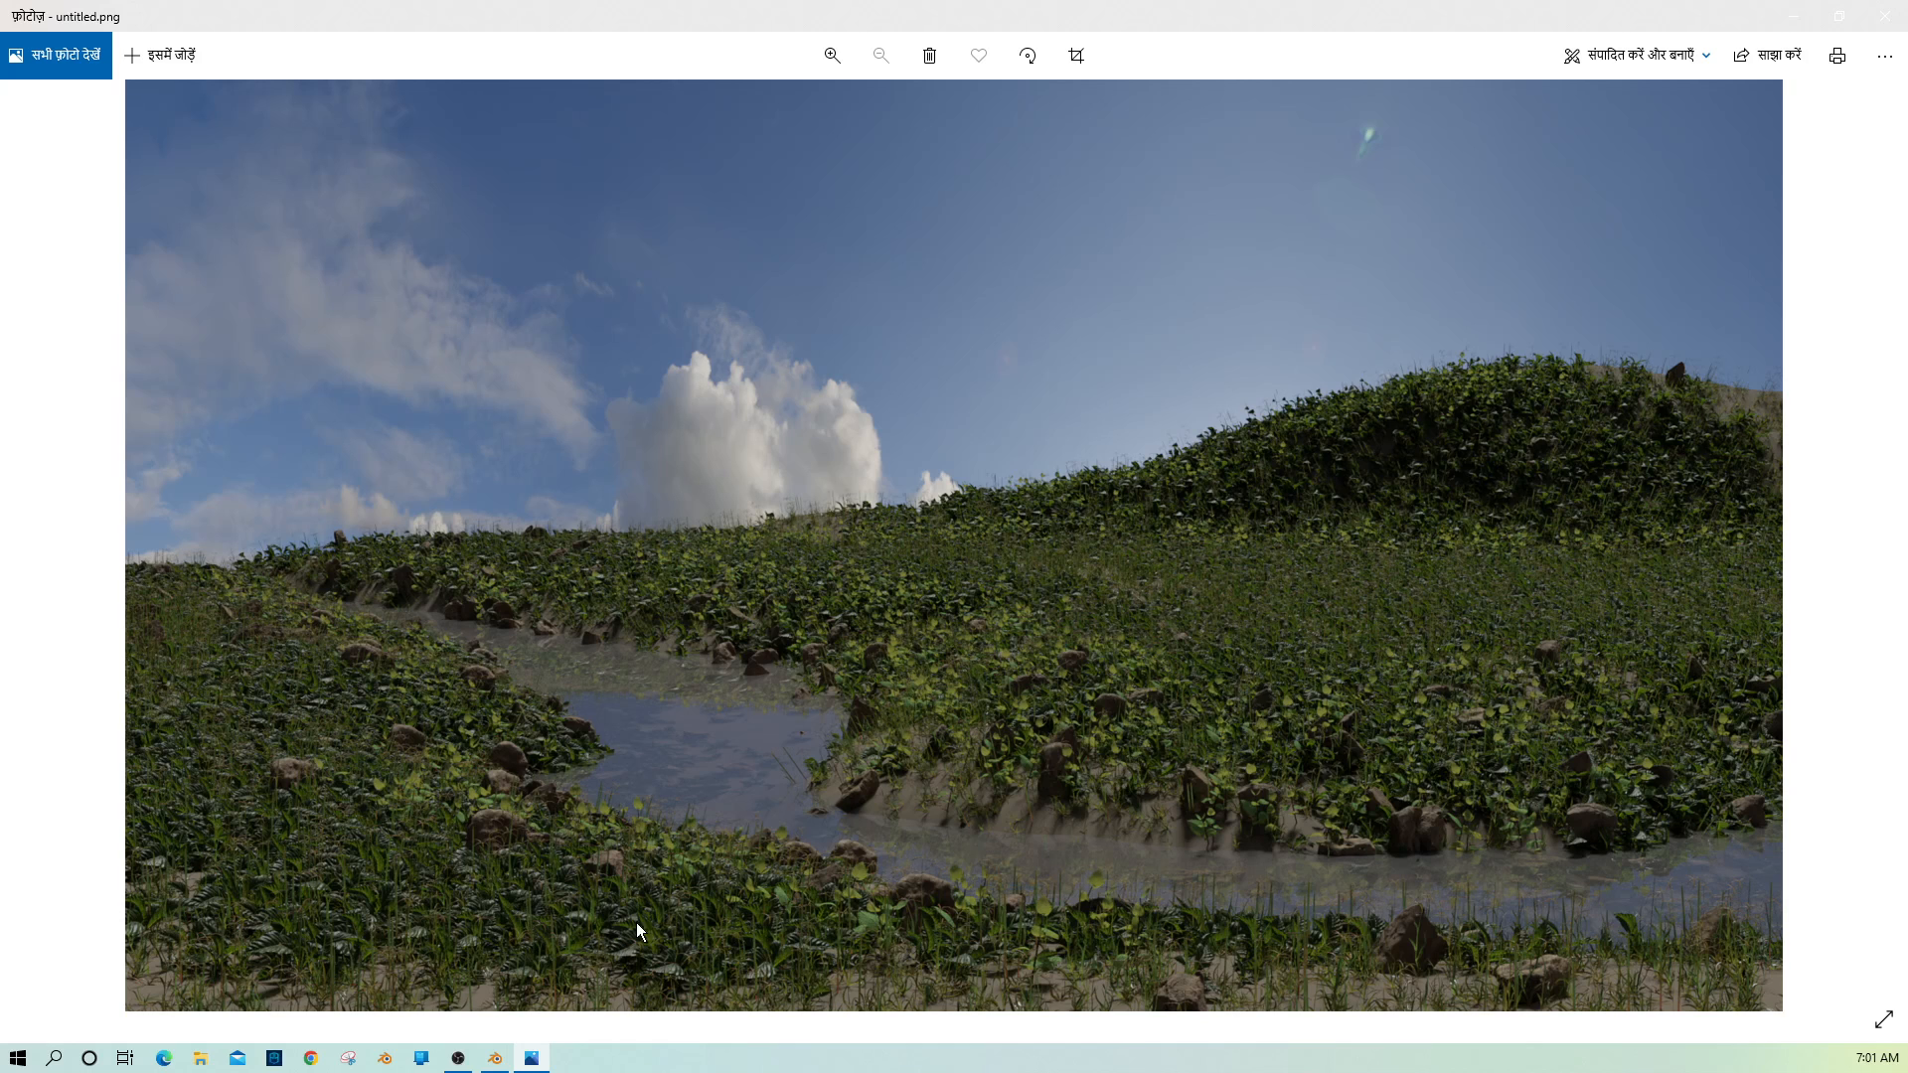
Examine the river landscape render untitled.png in the Photos app, close it and return to Blender.
scroll(616, 894, up, 1)
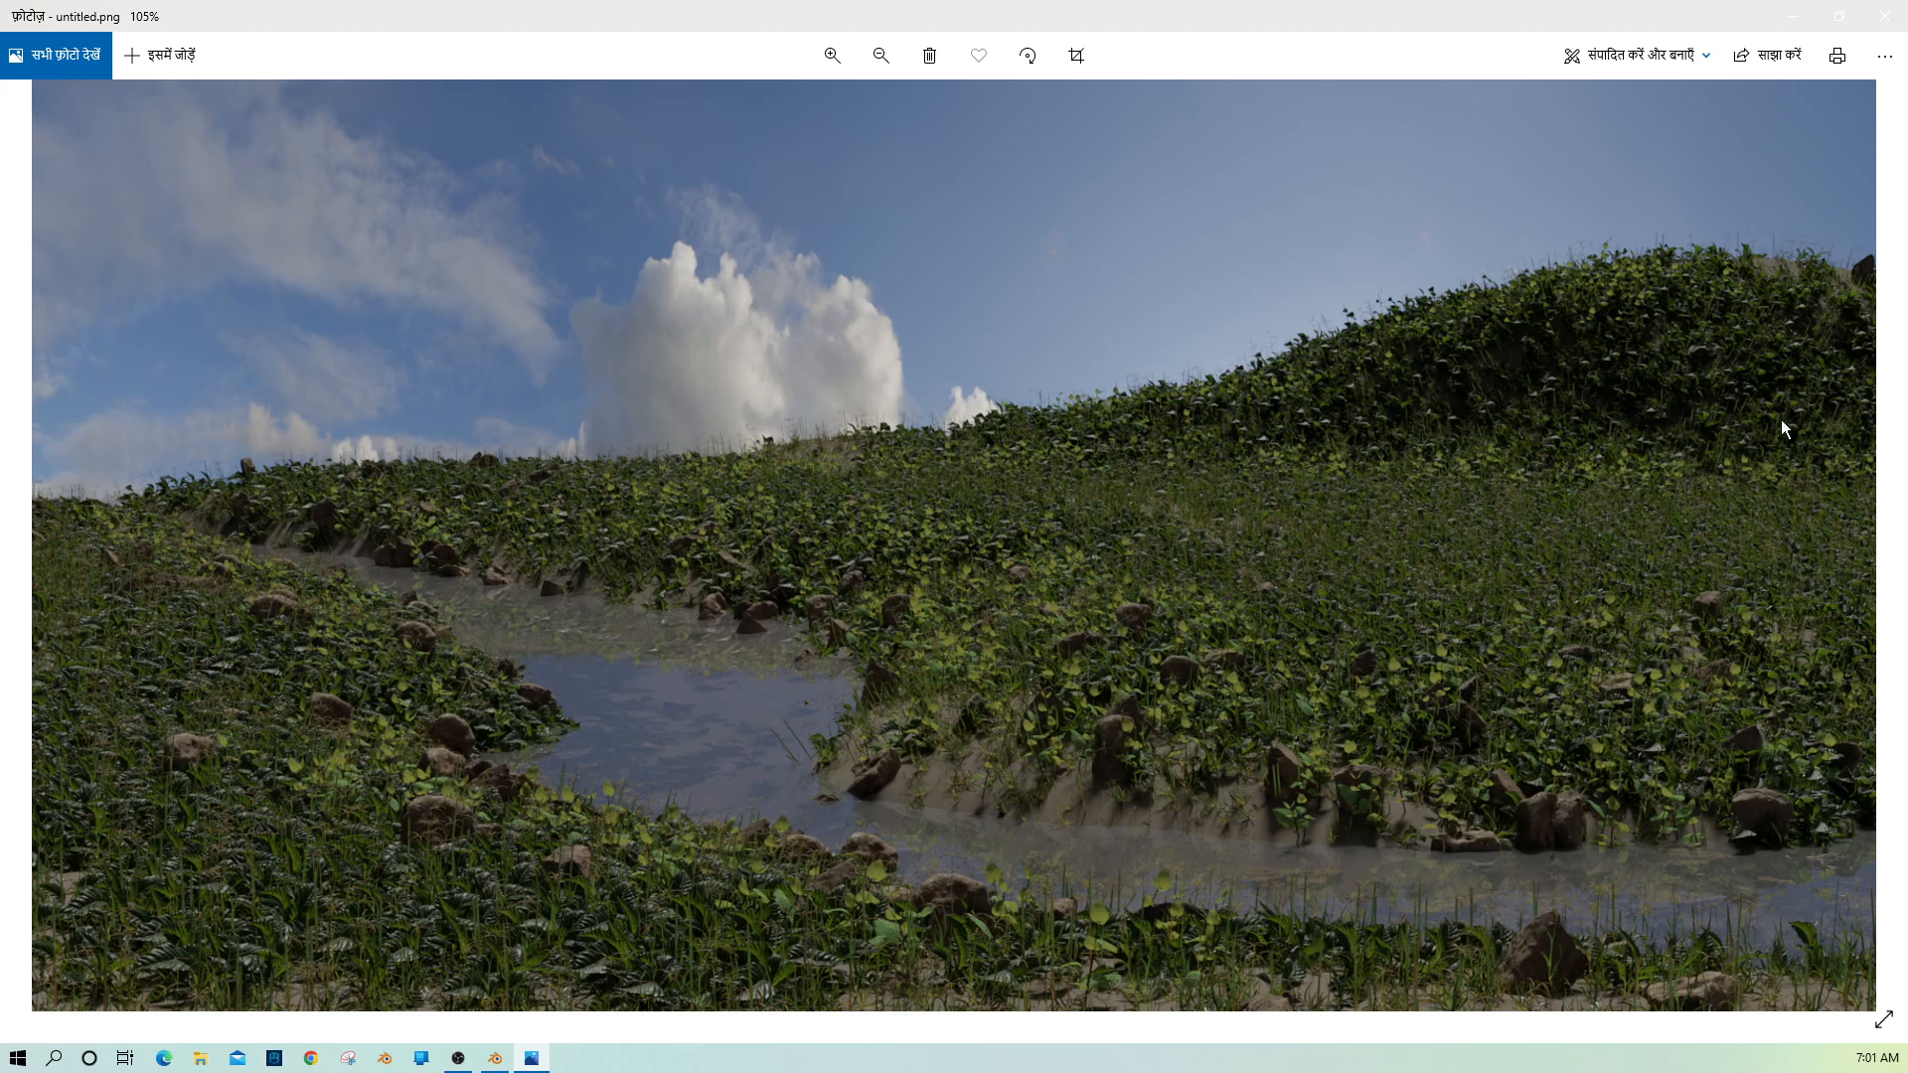
scroll(98, 747, down, 1)
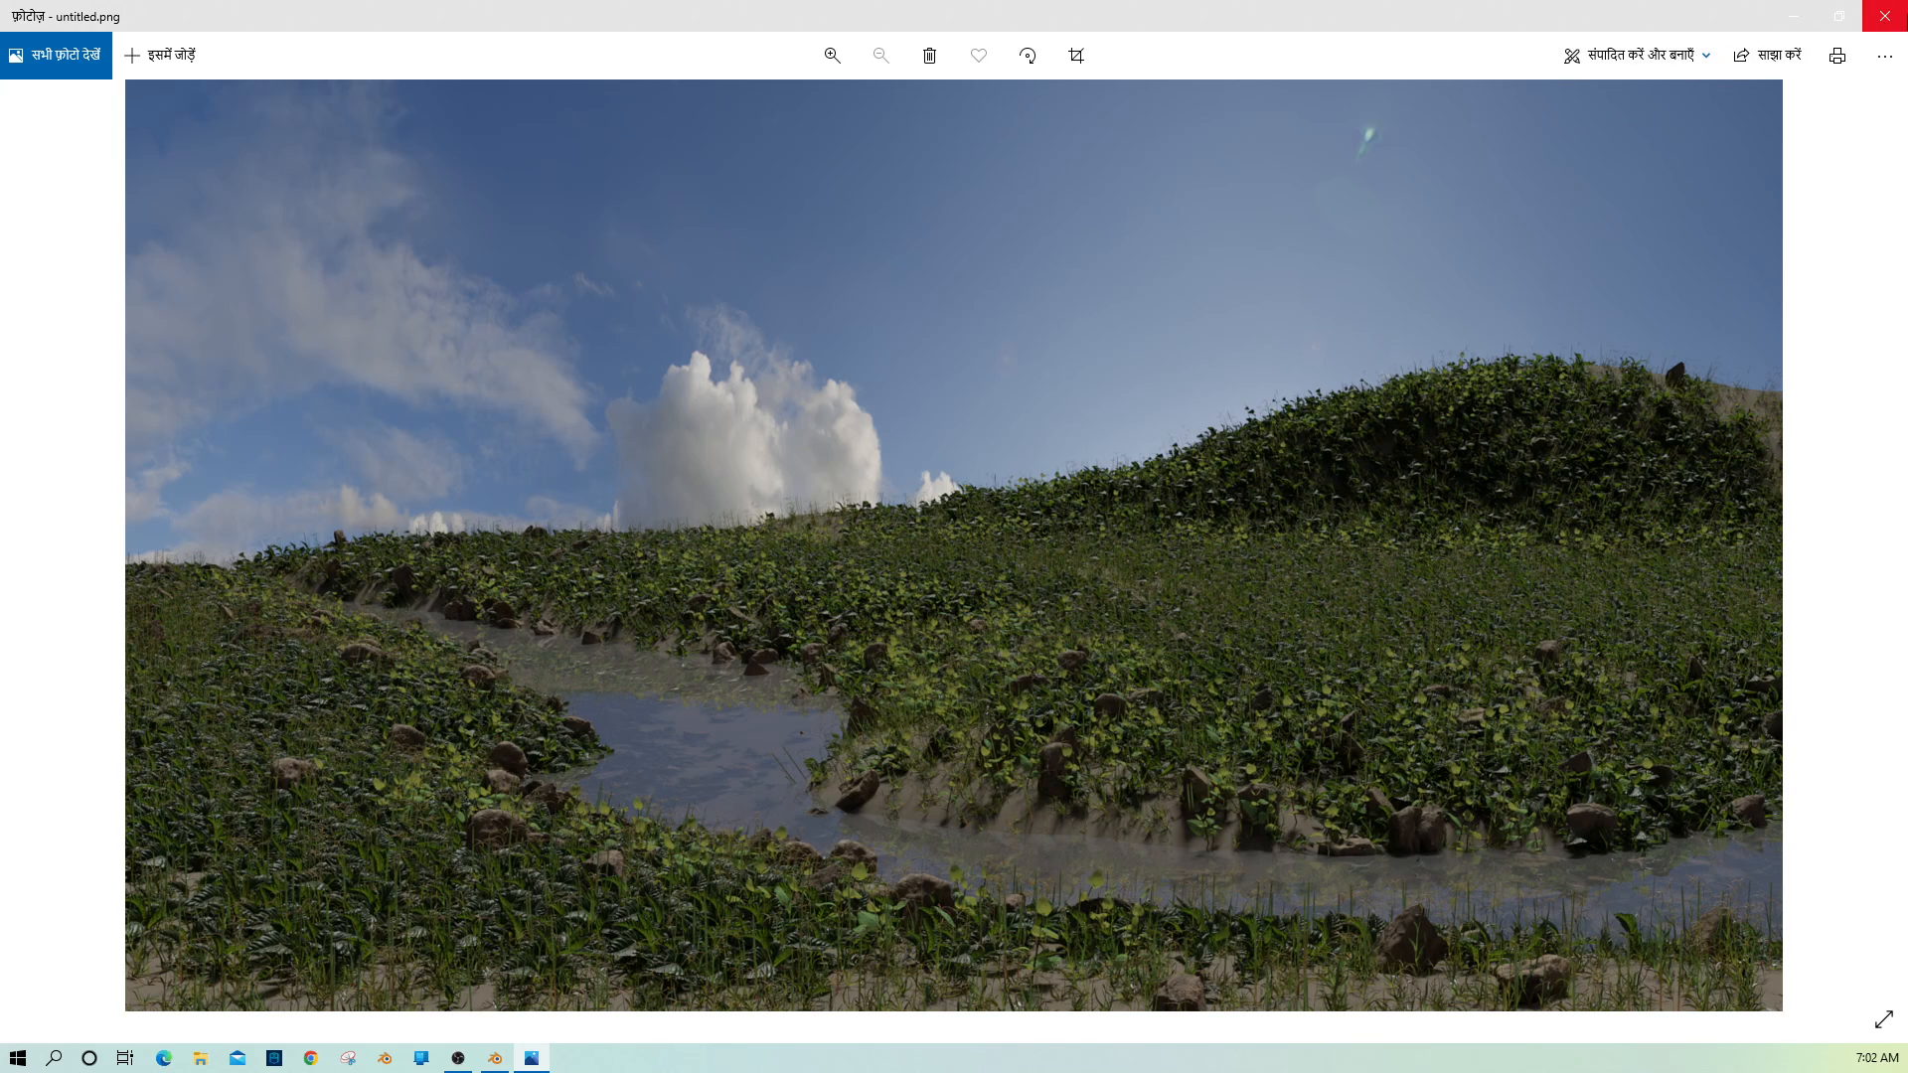
click(1884, 55)
click(1884, 16)
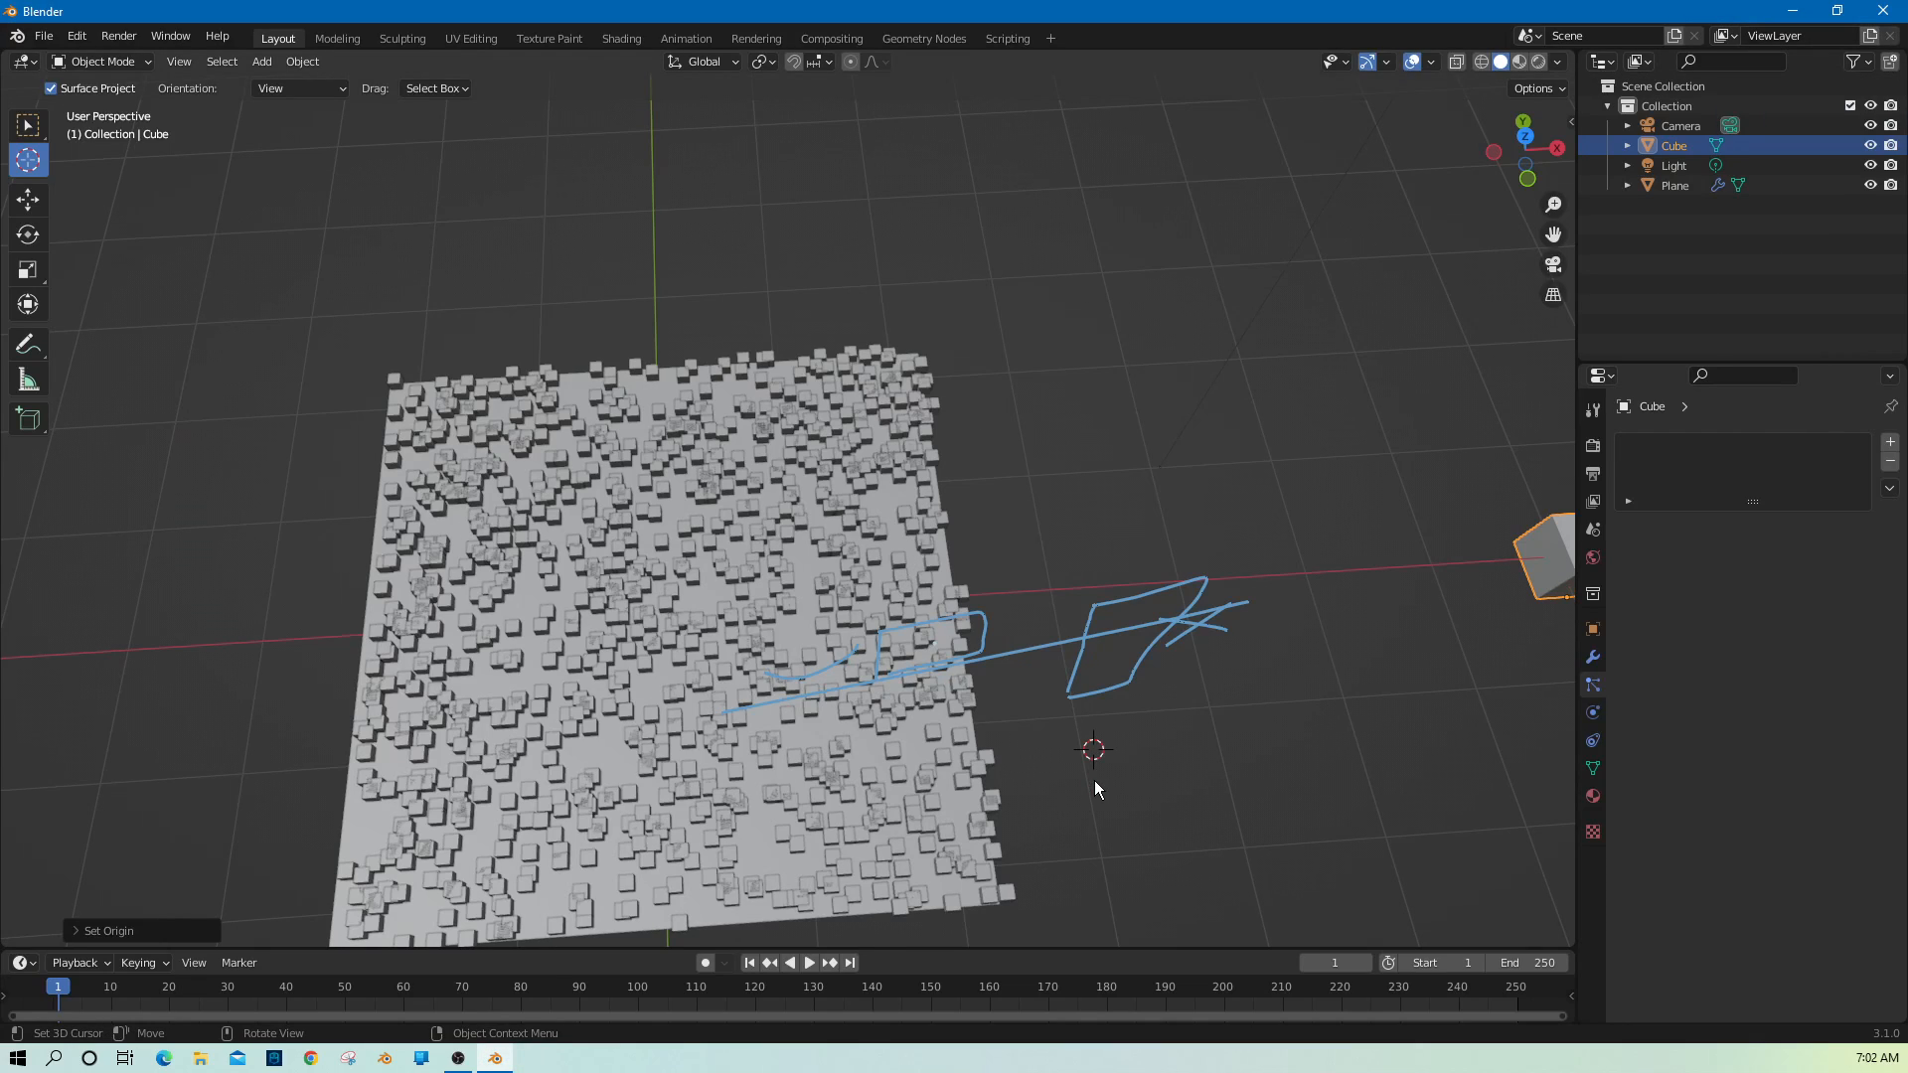
Reset the 3D cursor's location to 0 m on X, Y and Z.
key(KP_1)
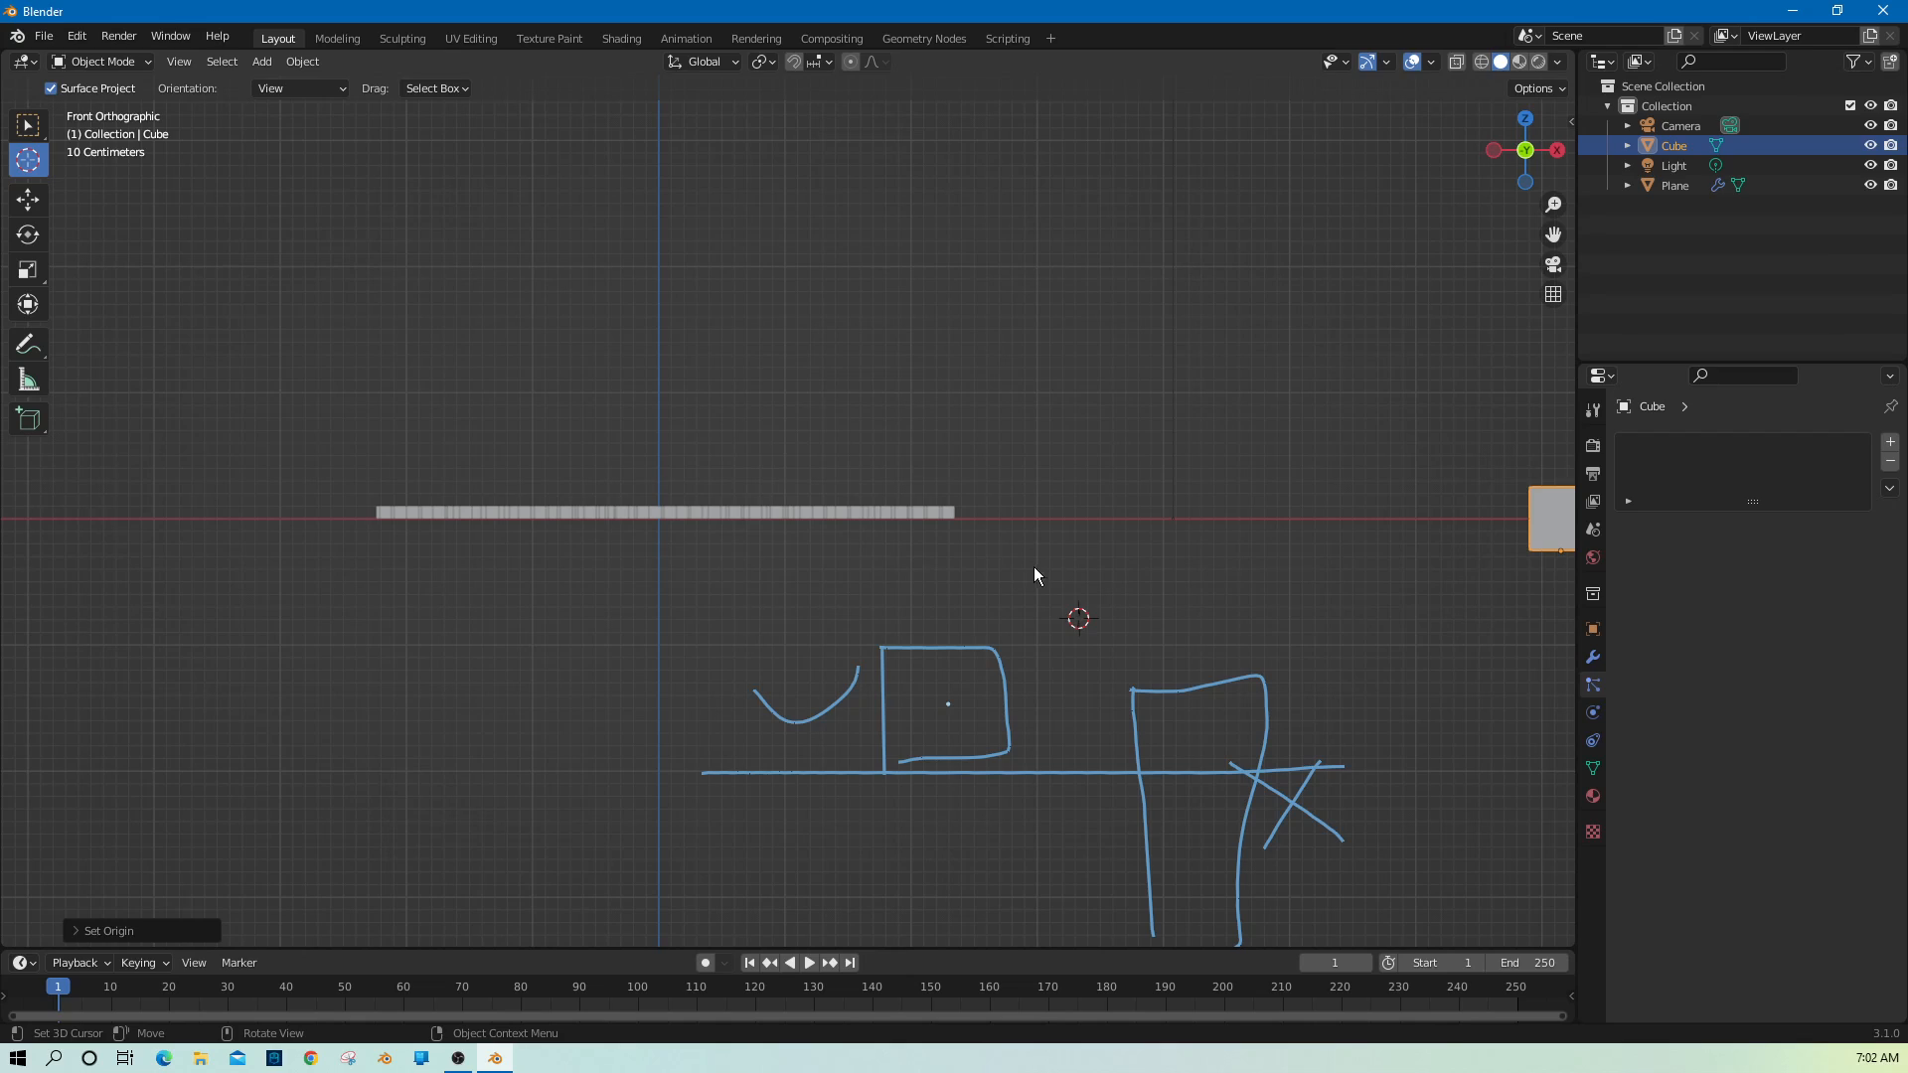
drag(1034, 575, 269, 434)
key(n)
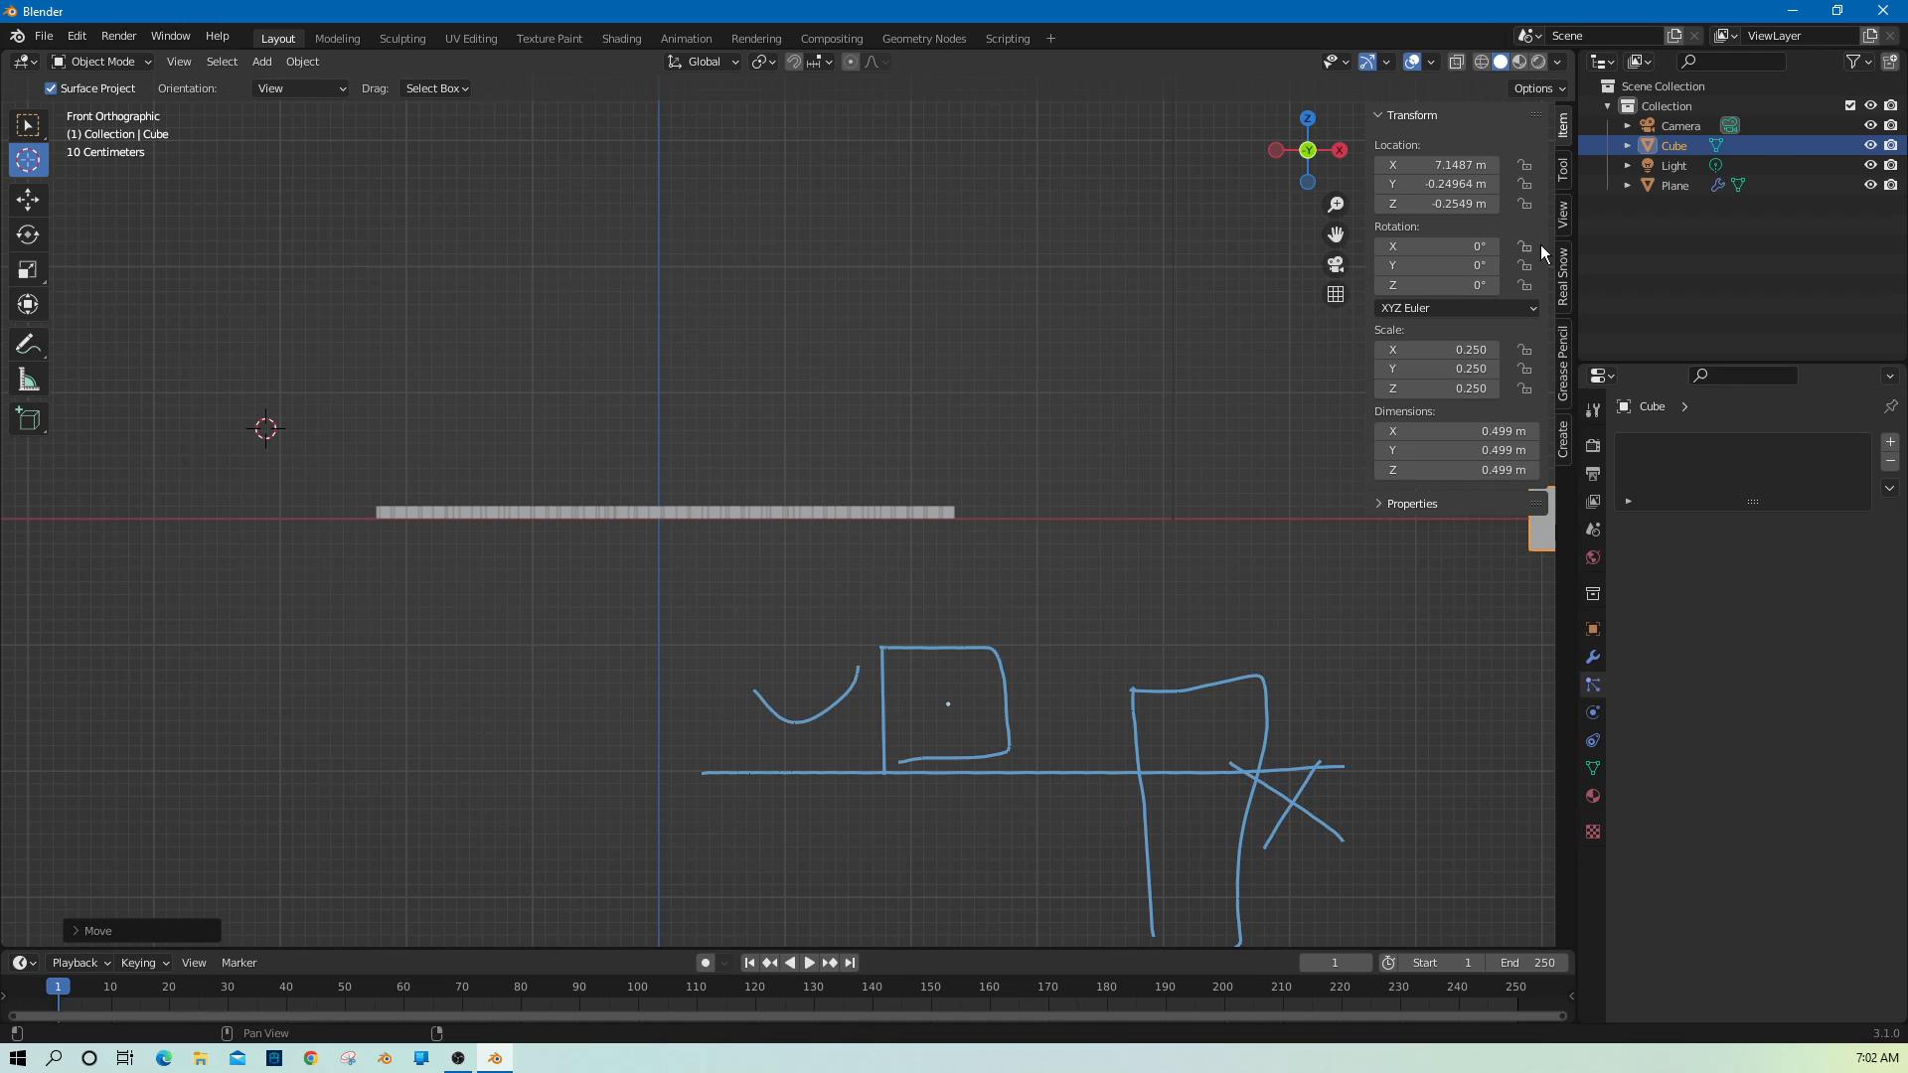
click(1567, 176)
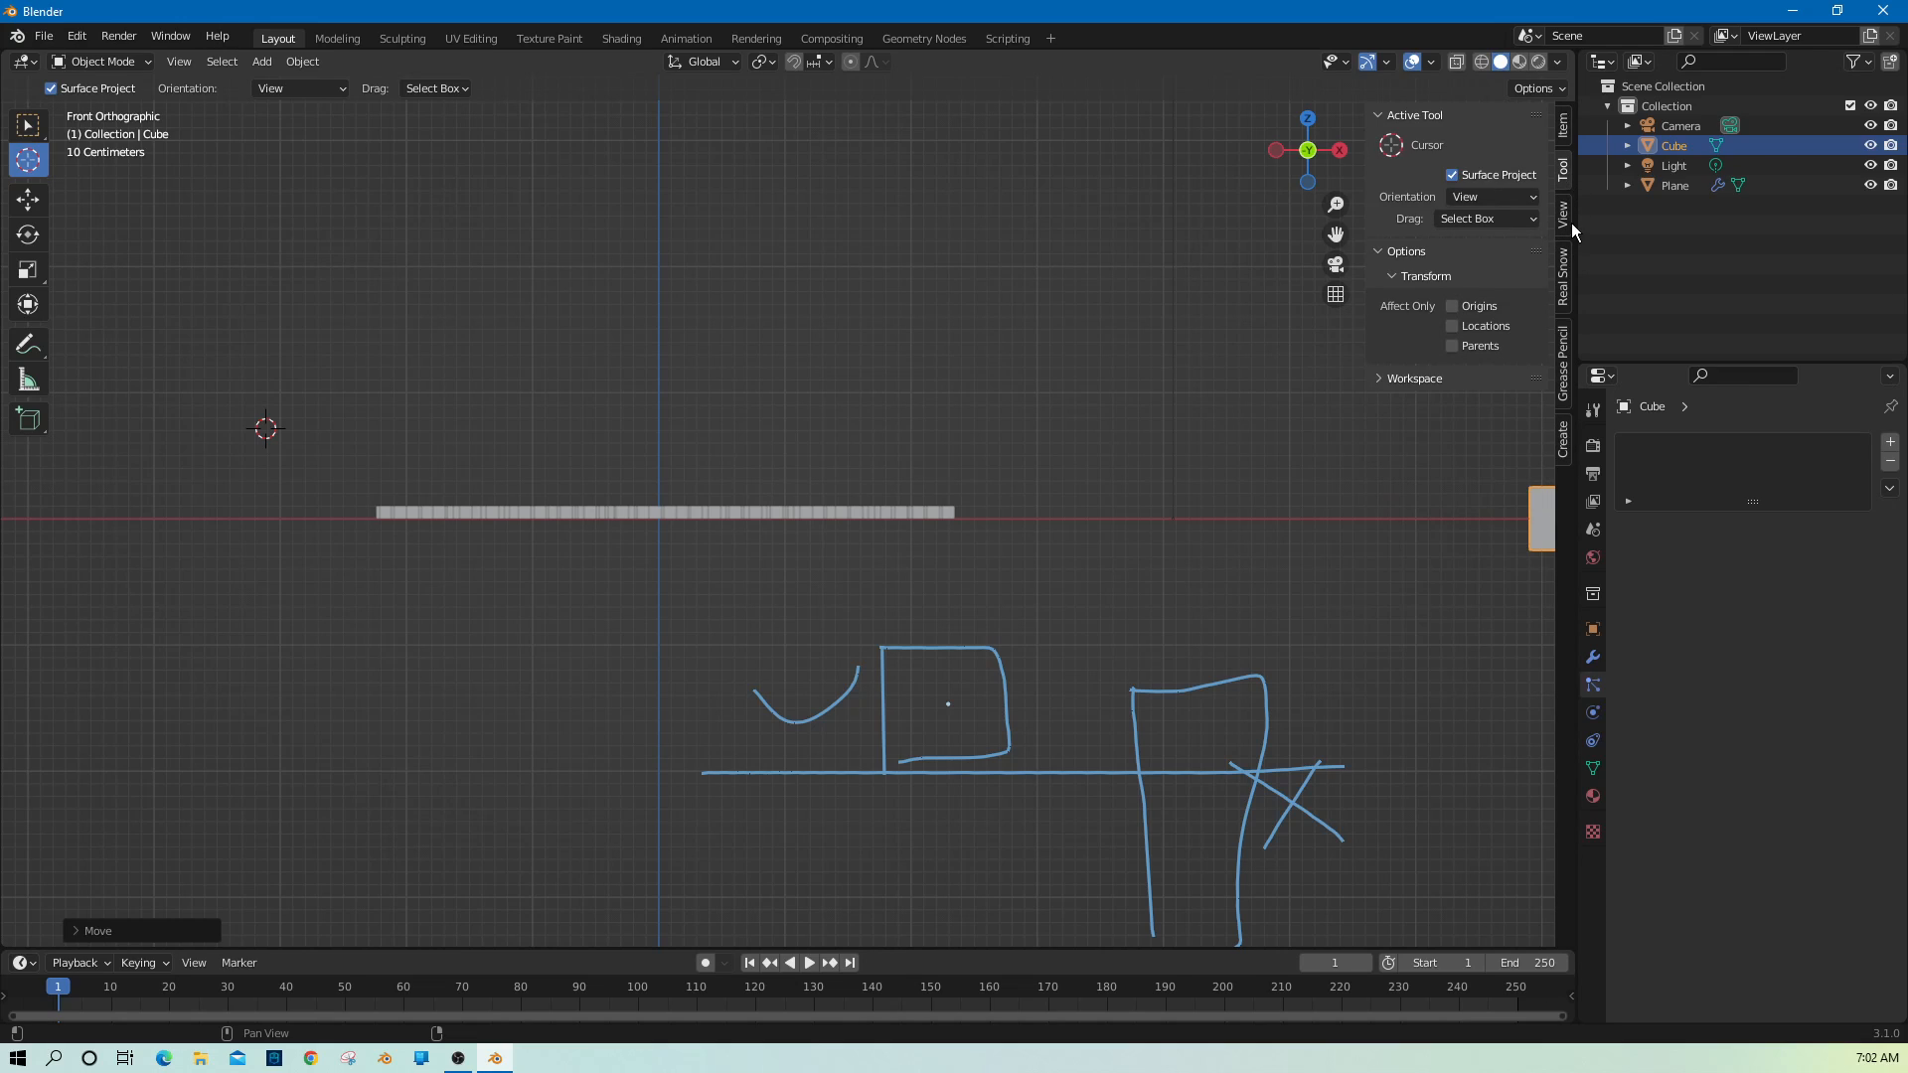
click(1567, 215)
drag(1459, 445, 1459, 485)
text(0)
key(Return)
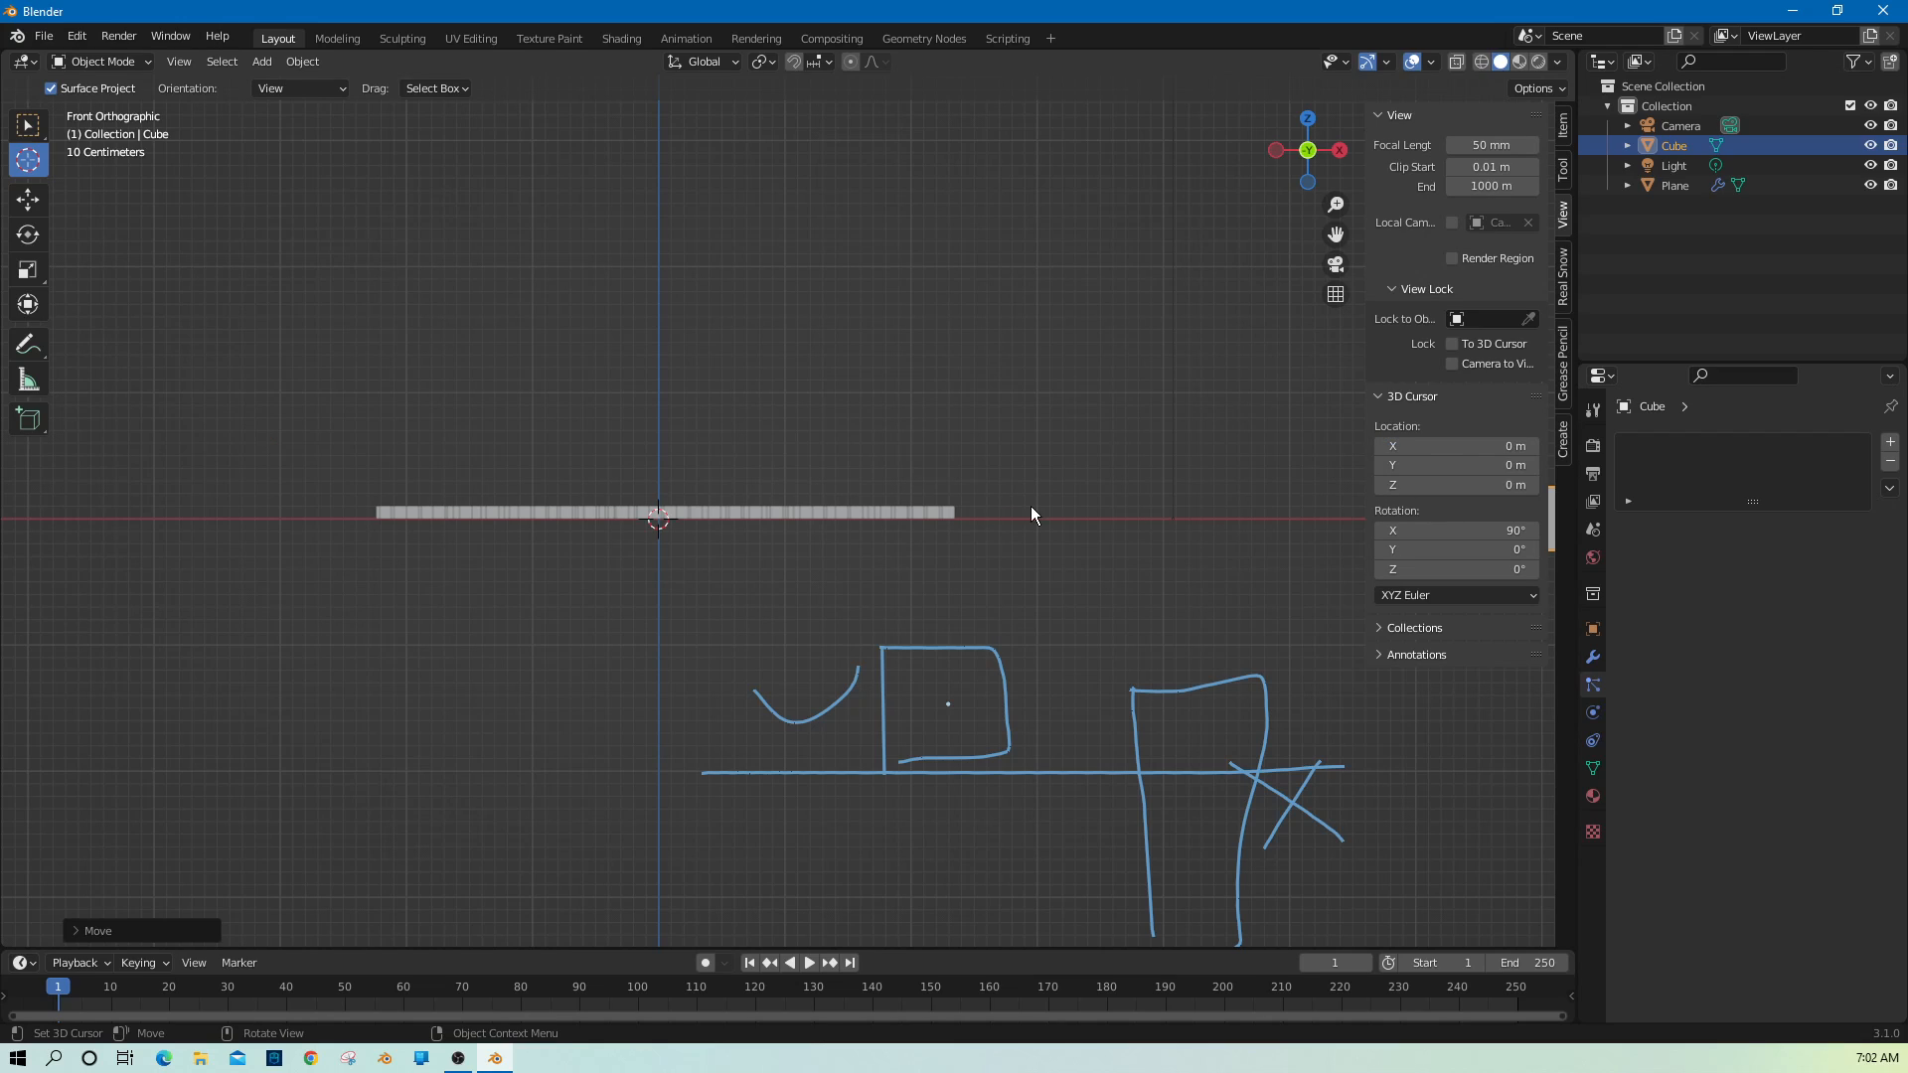
Delete the plane carrying the scattered cubes and add a new mesh plane at the world origin.
click(28, 125)
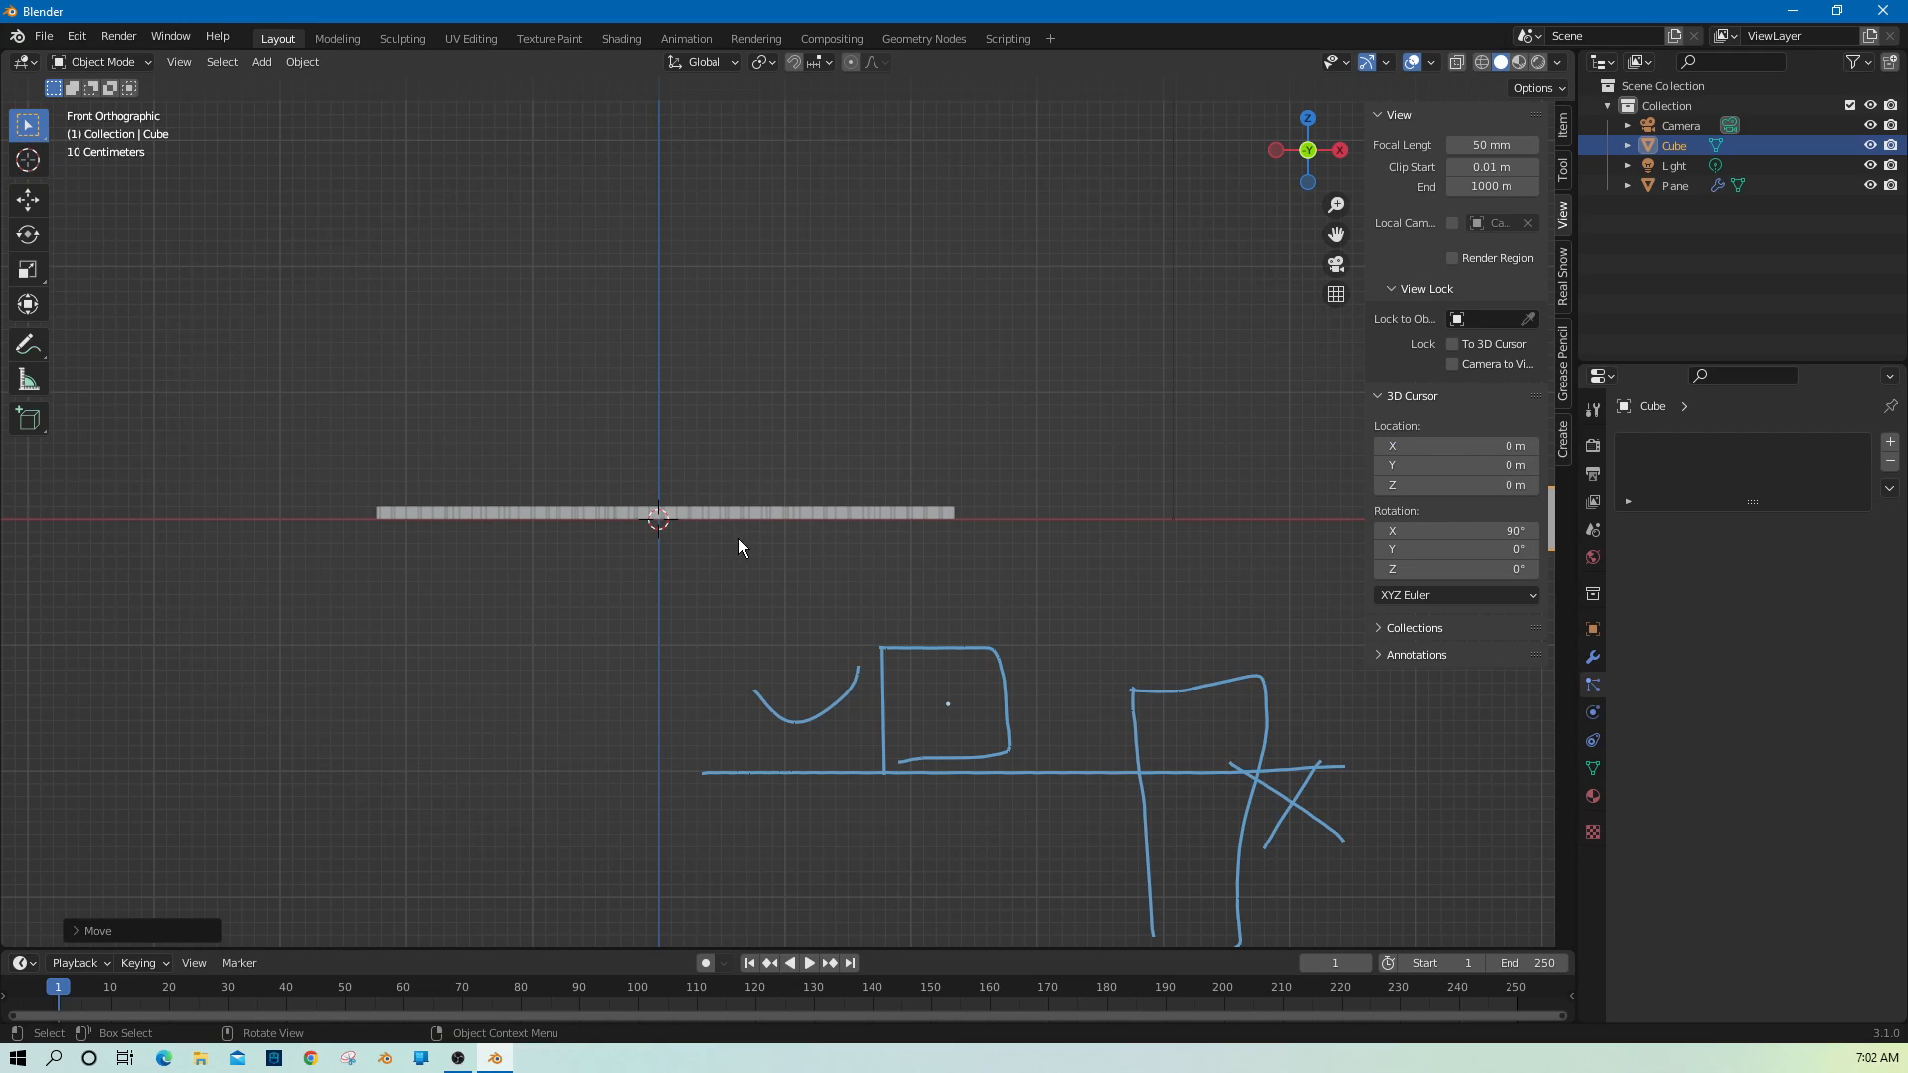
click(758, 515)
key(Delete)
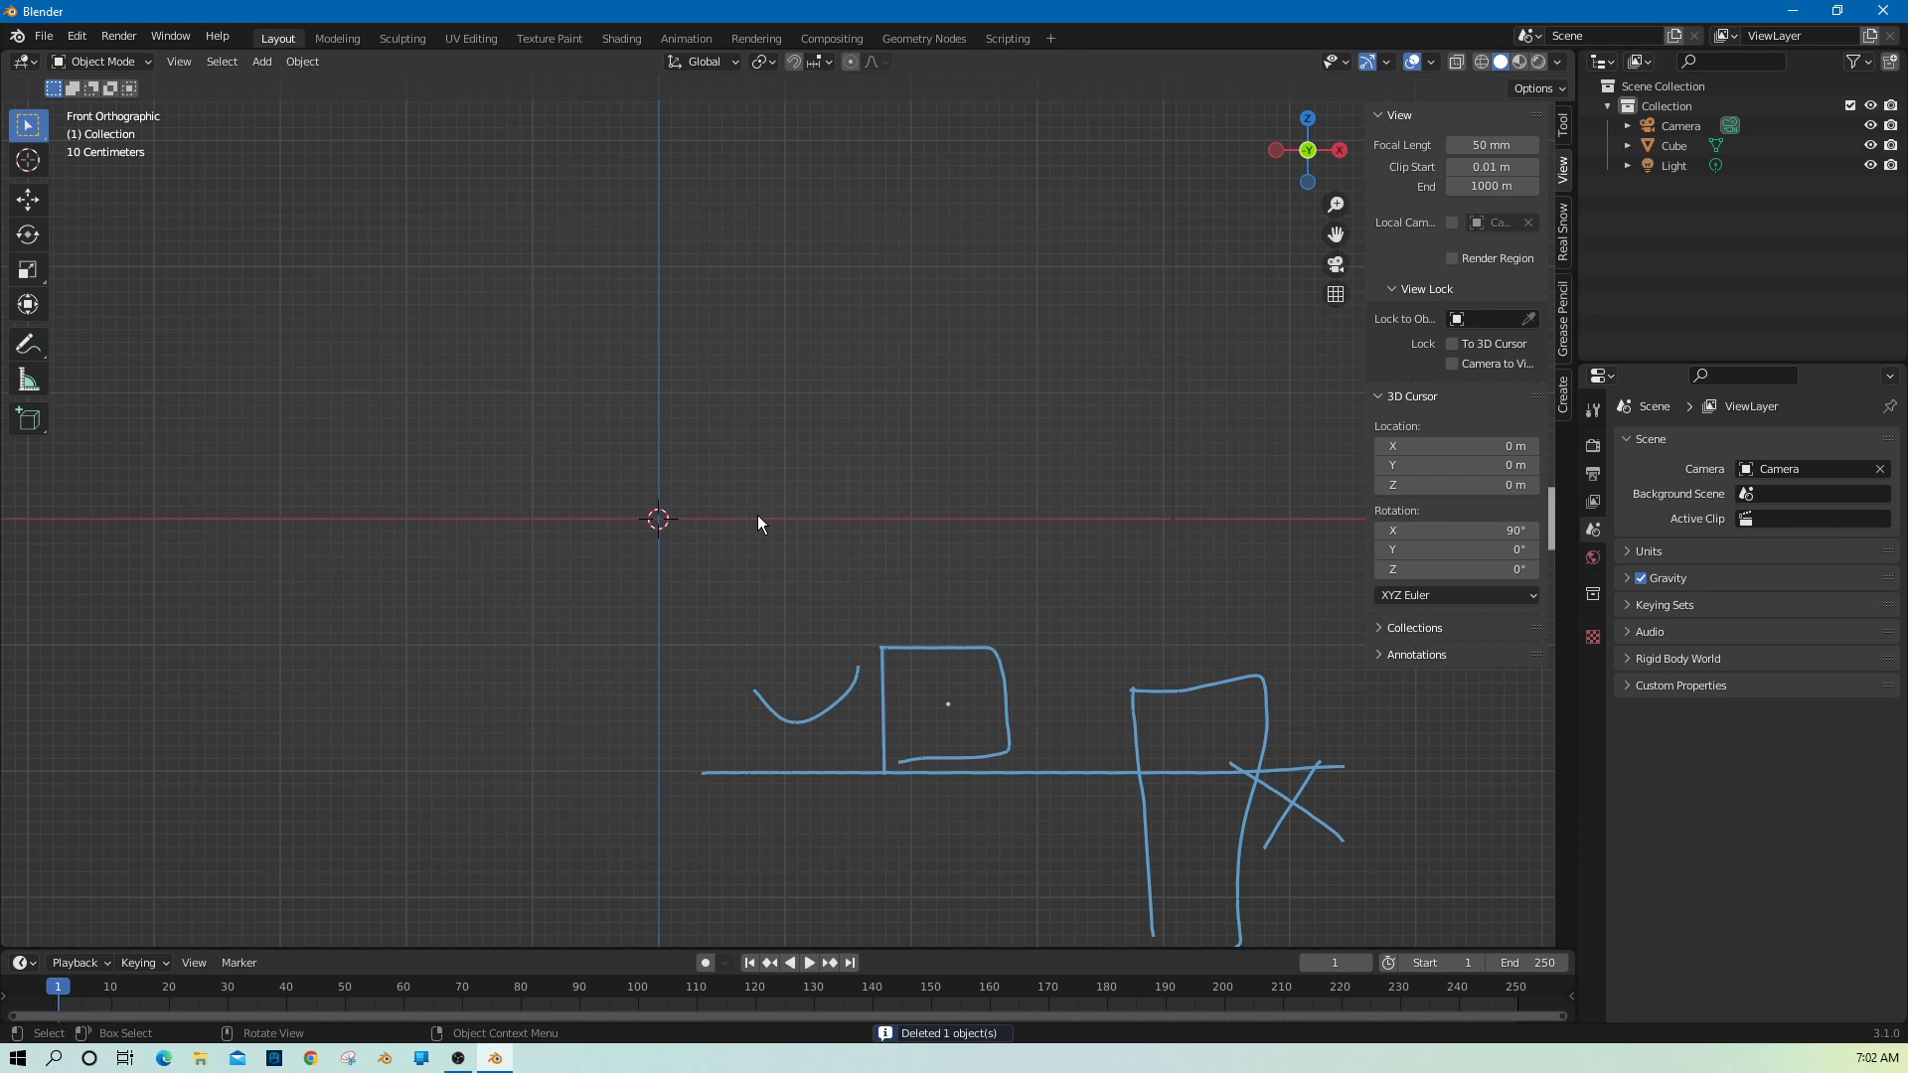
middle_drag(772, 549, 796, 626)
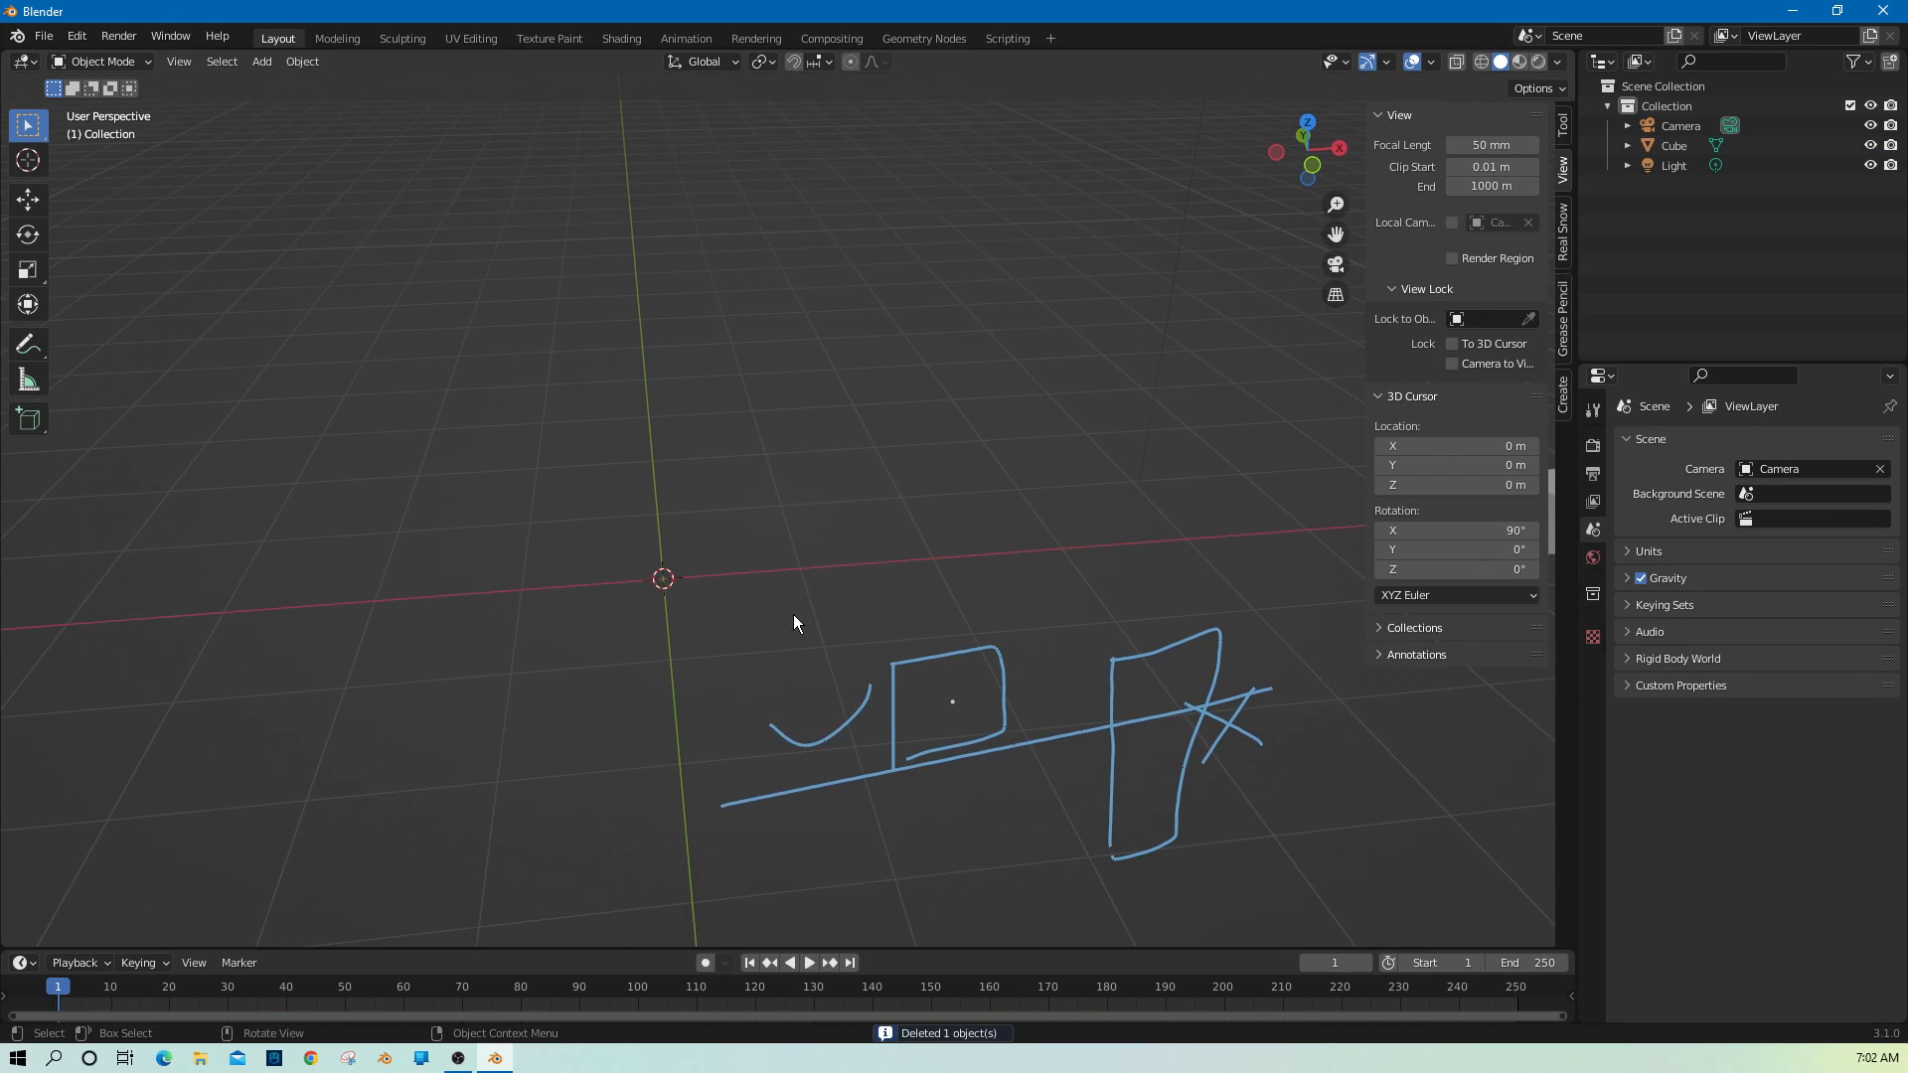
key(shift+a)
mouse_move(737, 617)
click(825, 613)
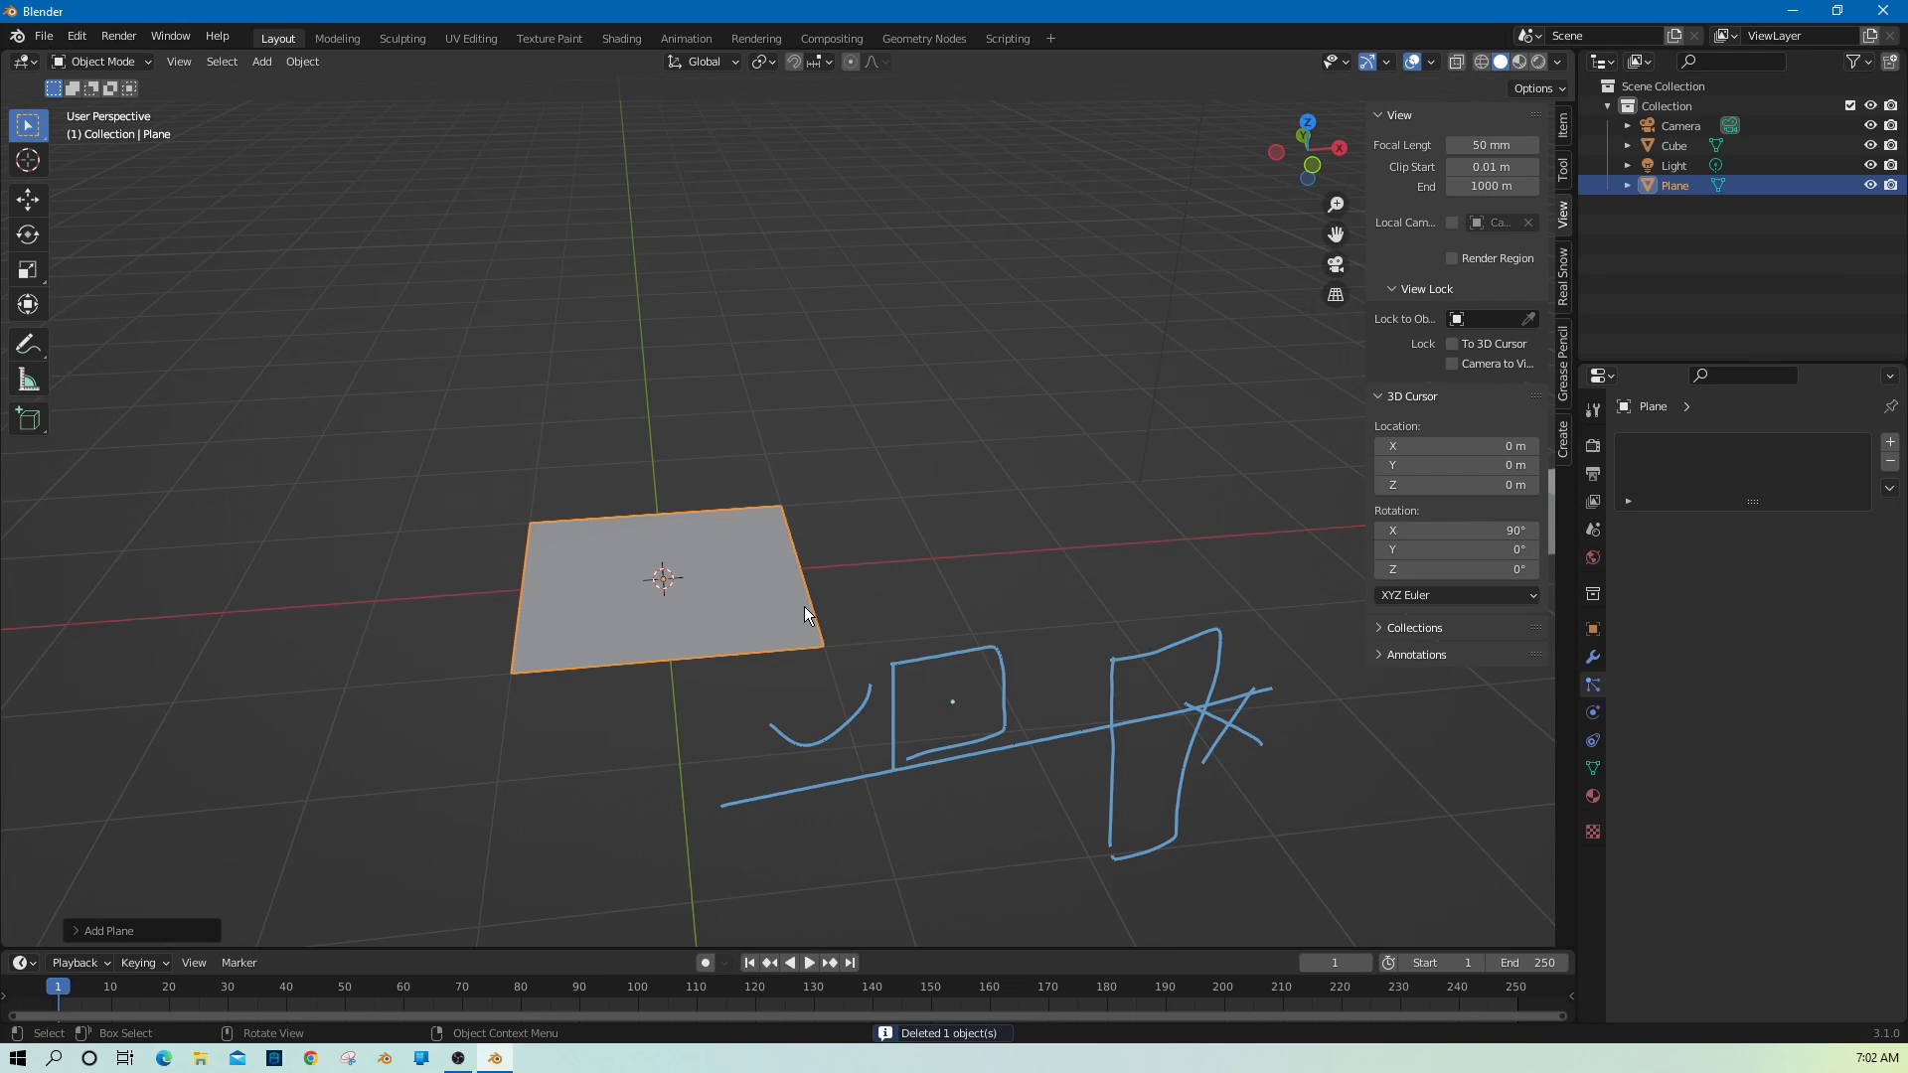
Subdivide the new plane repeatedly in Edit Mode into a dense, even grid of faces.
key(Tab)
right_click(733, 613)
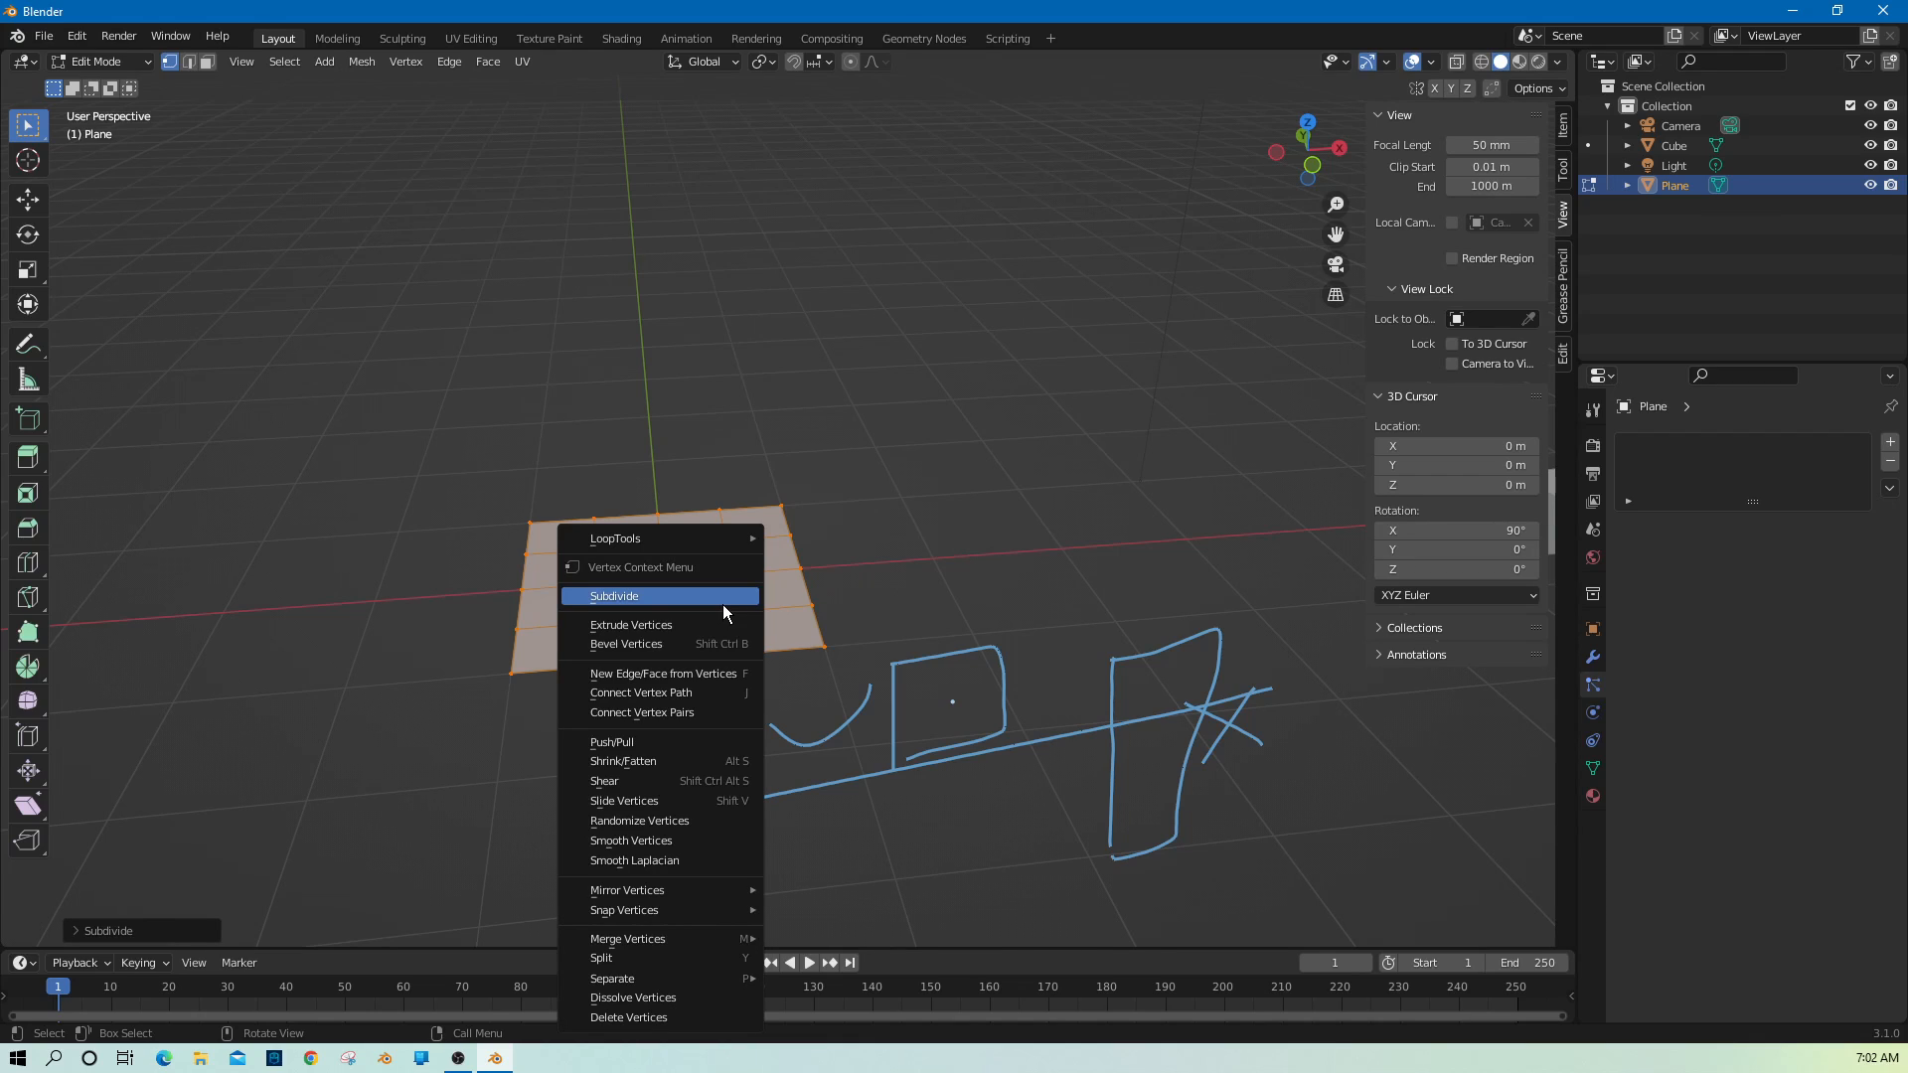
click(723, 603)
right_click(723, 605)
click(723, 602)
right_click(724, 604)
click(723, 603)
Scale the subdivided plane's mesh up evenly on all axes and return to Object Mode in the top view.
key(s)
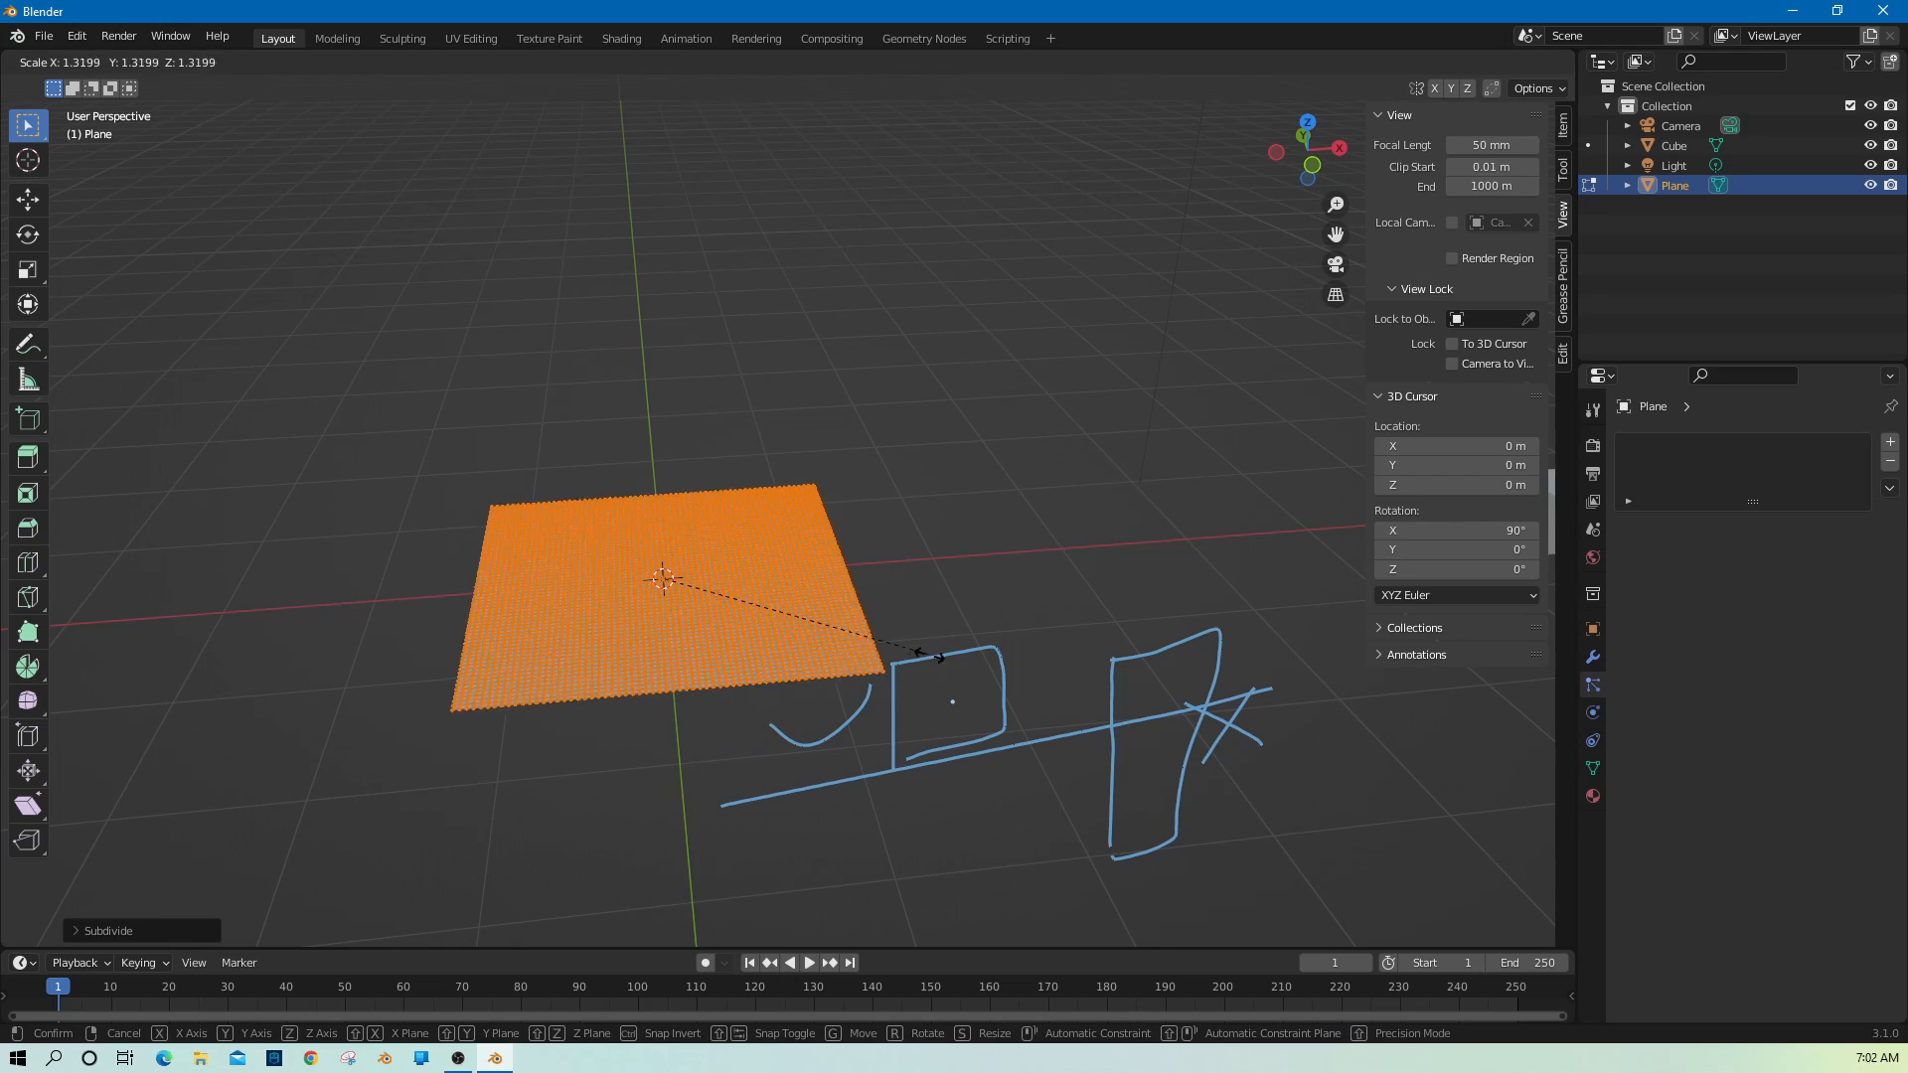
click(1178, 823)
key(KP_7)
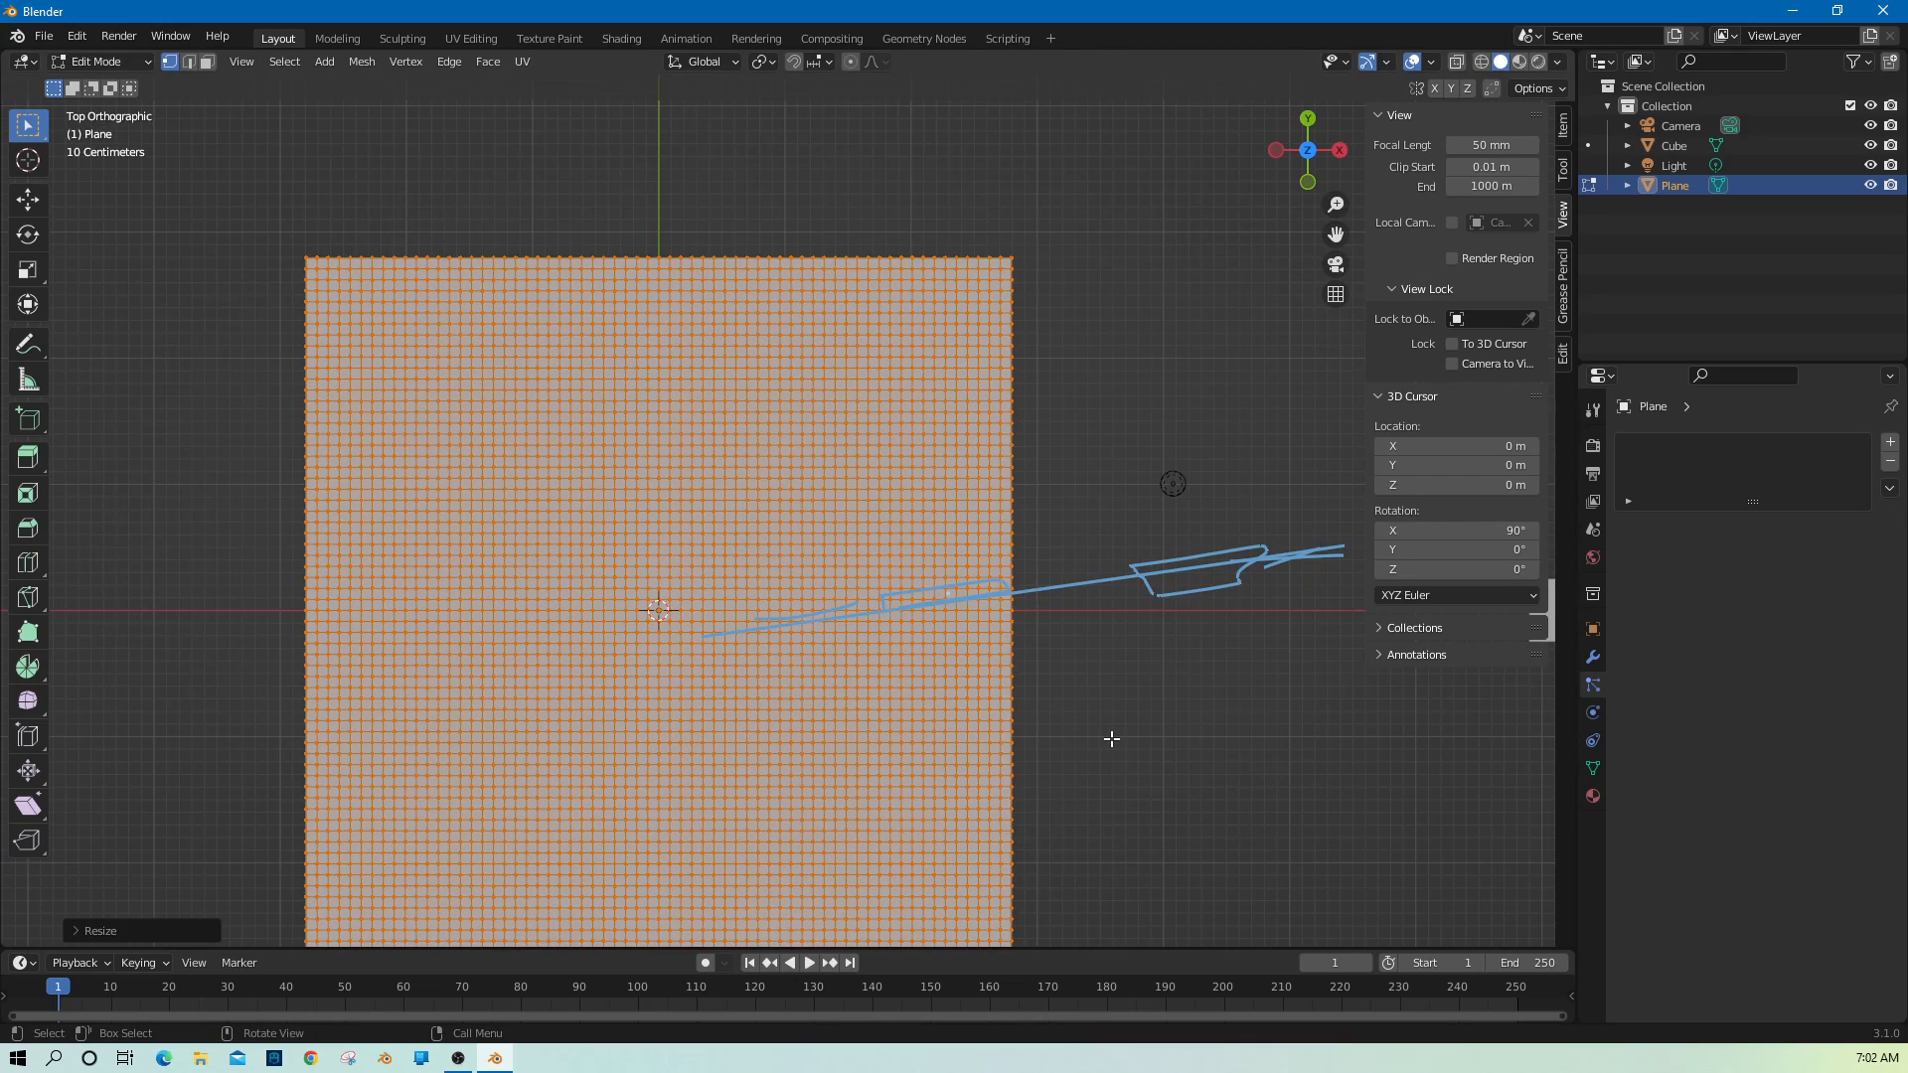
shift+middle_drag(1111, 740, 1138, 683)
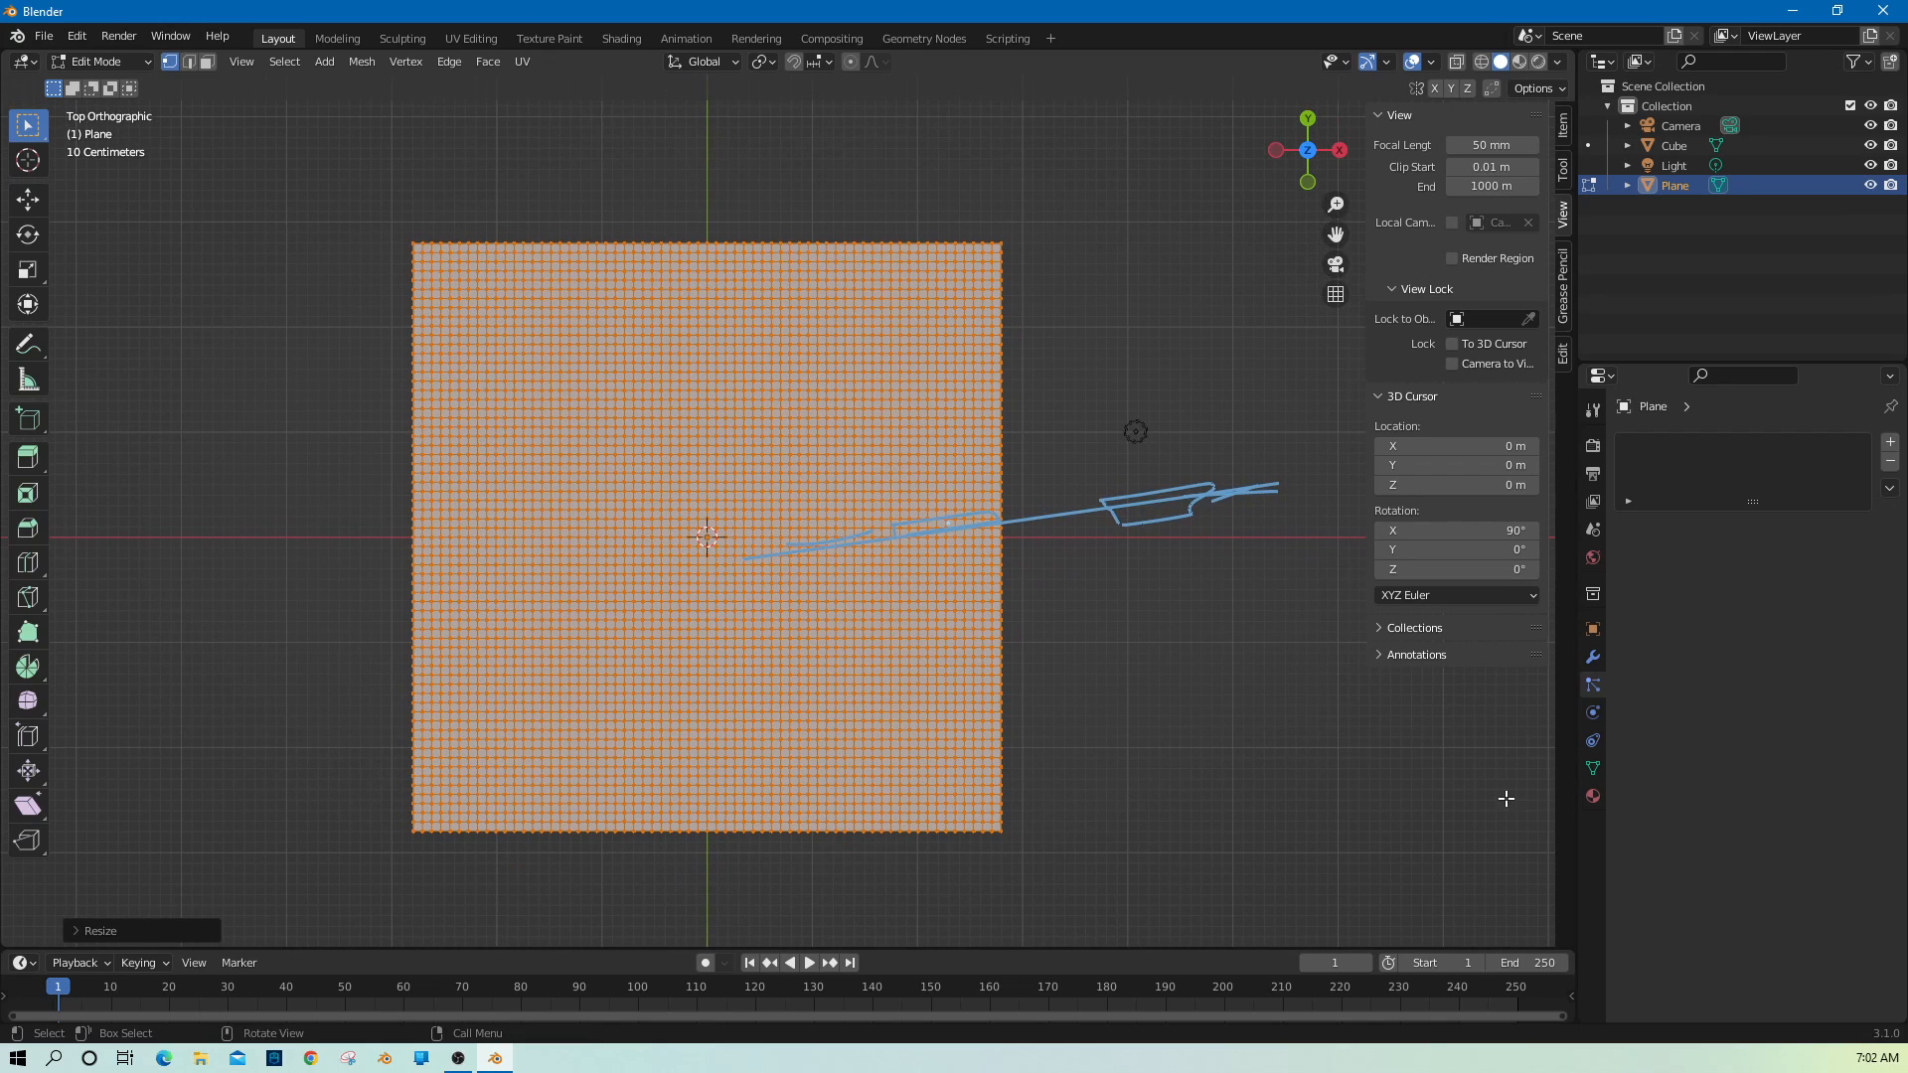
scroll(1162, 696, down, 4)
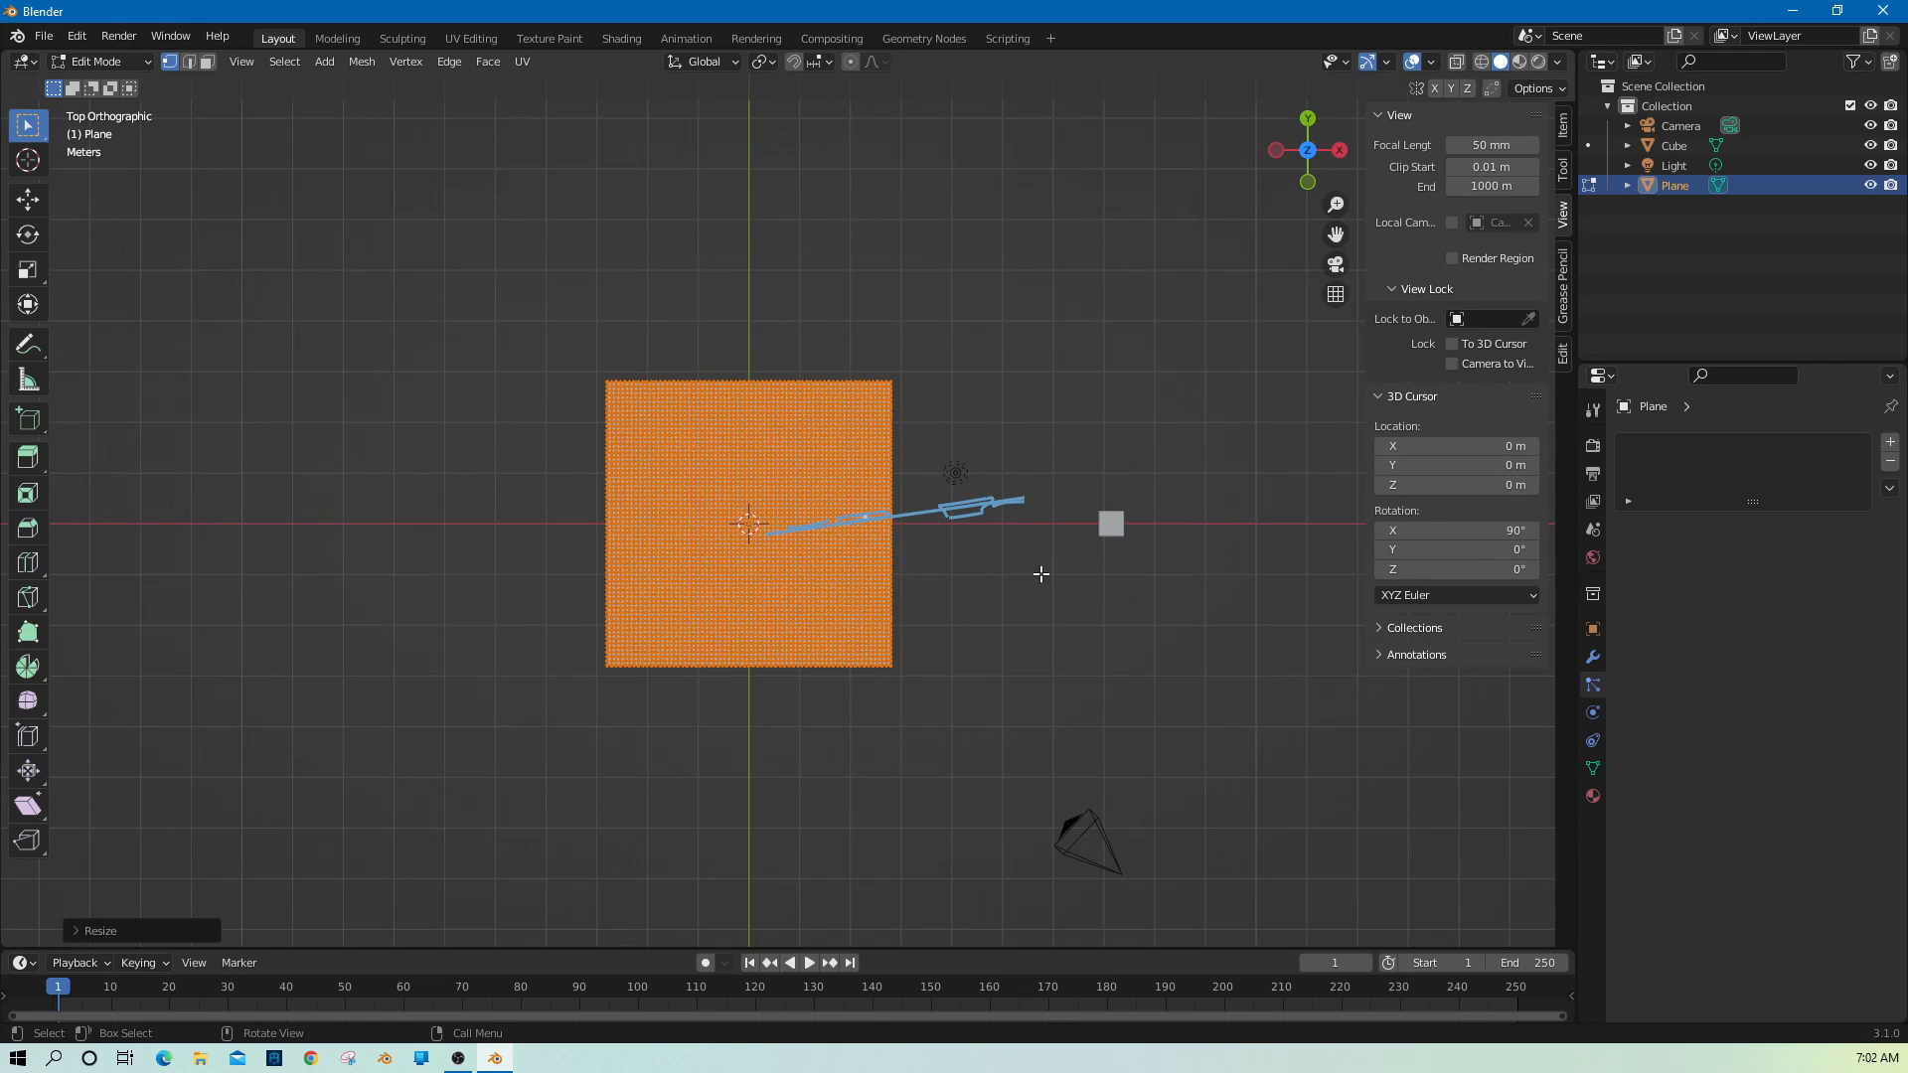
key(Tab)
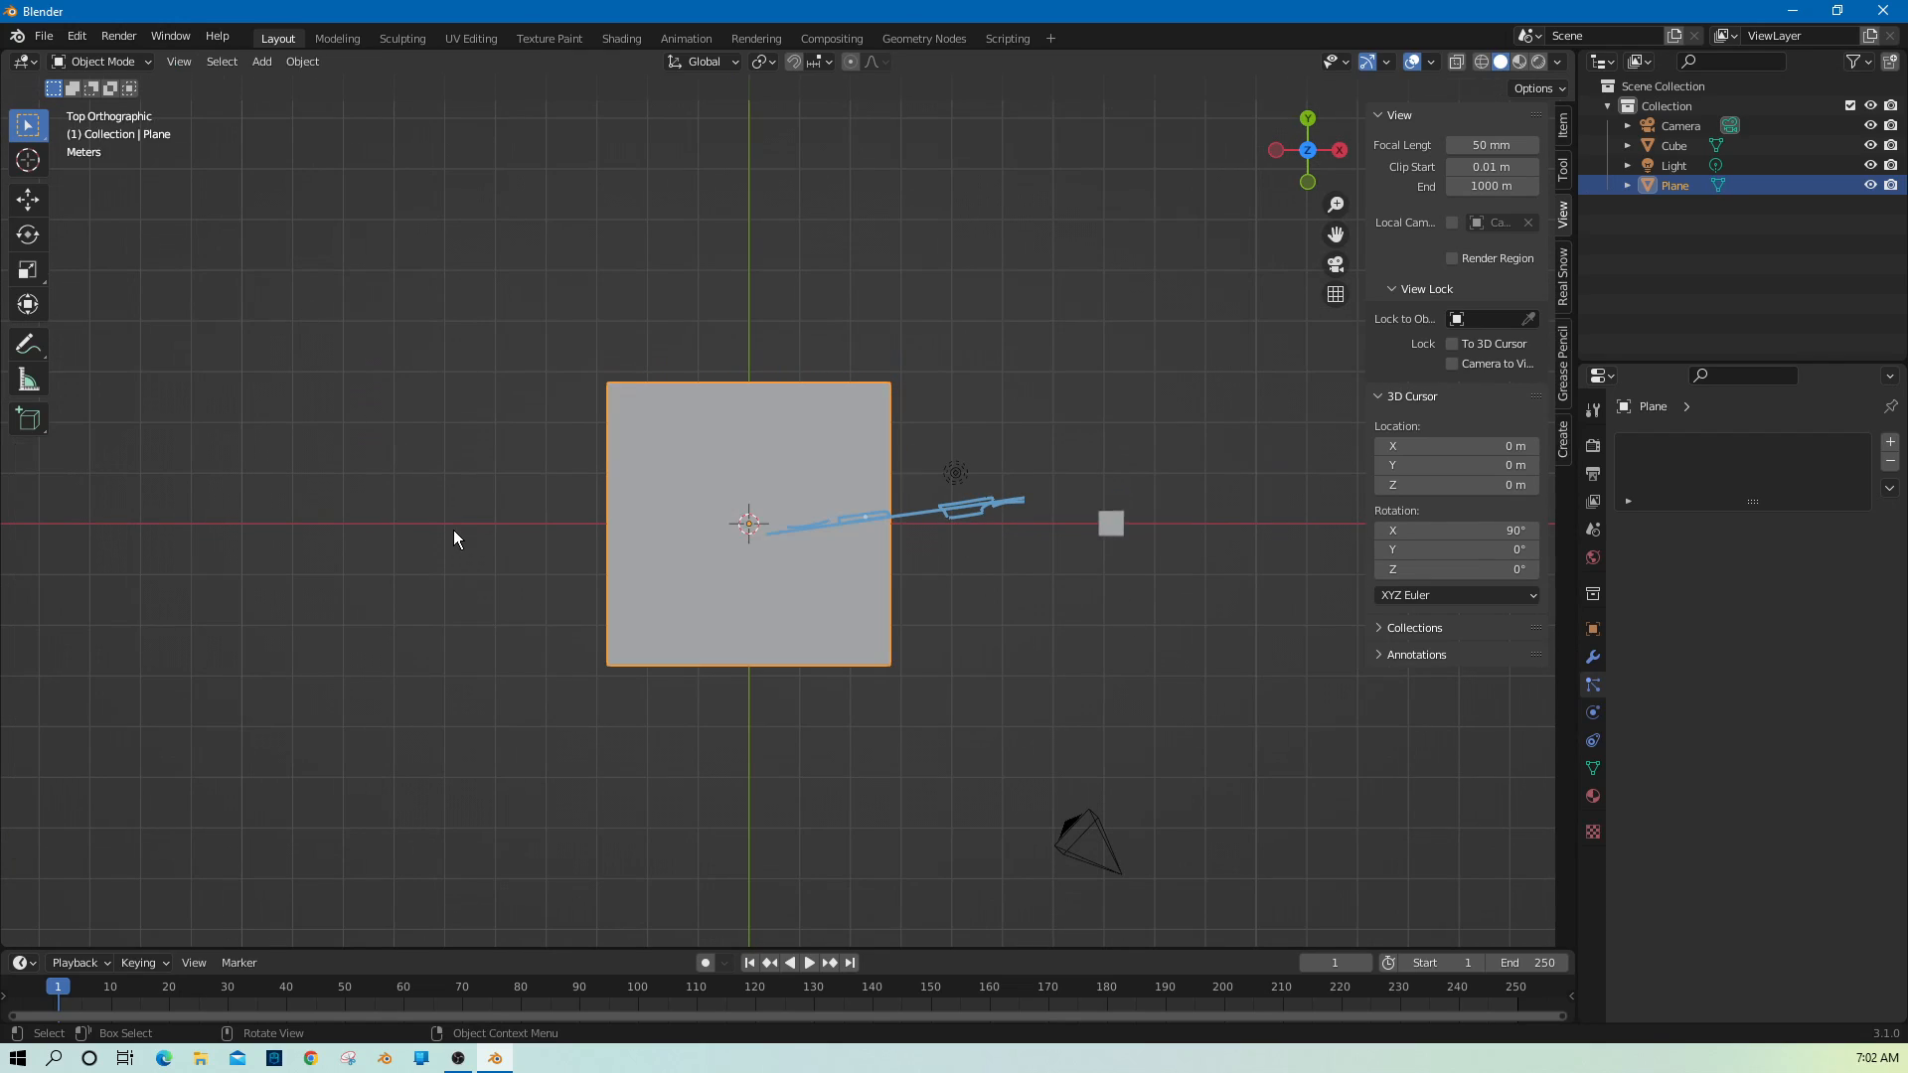
Add a UV sphere scaled down to about 0.3 and move it along X to sit just beside the cube.
click(1169, 556)
key(shift+a)
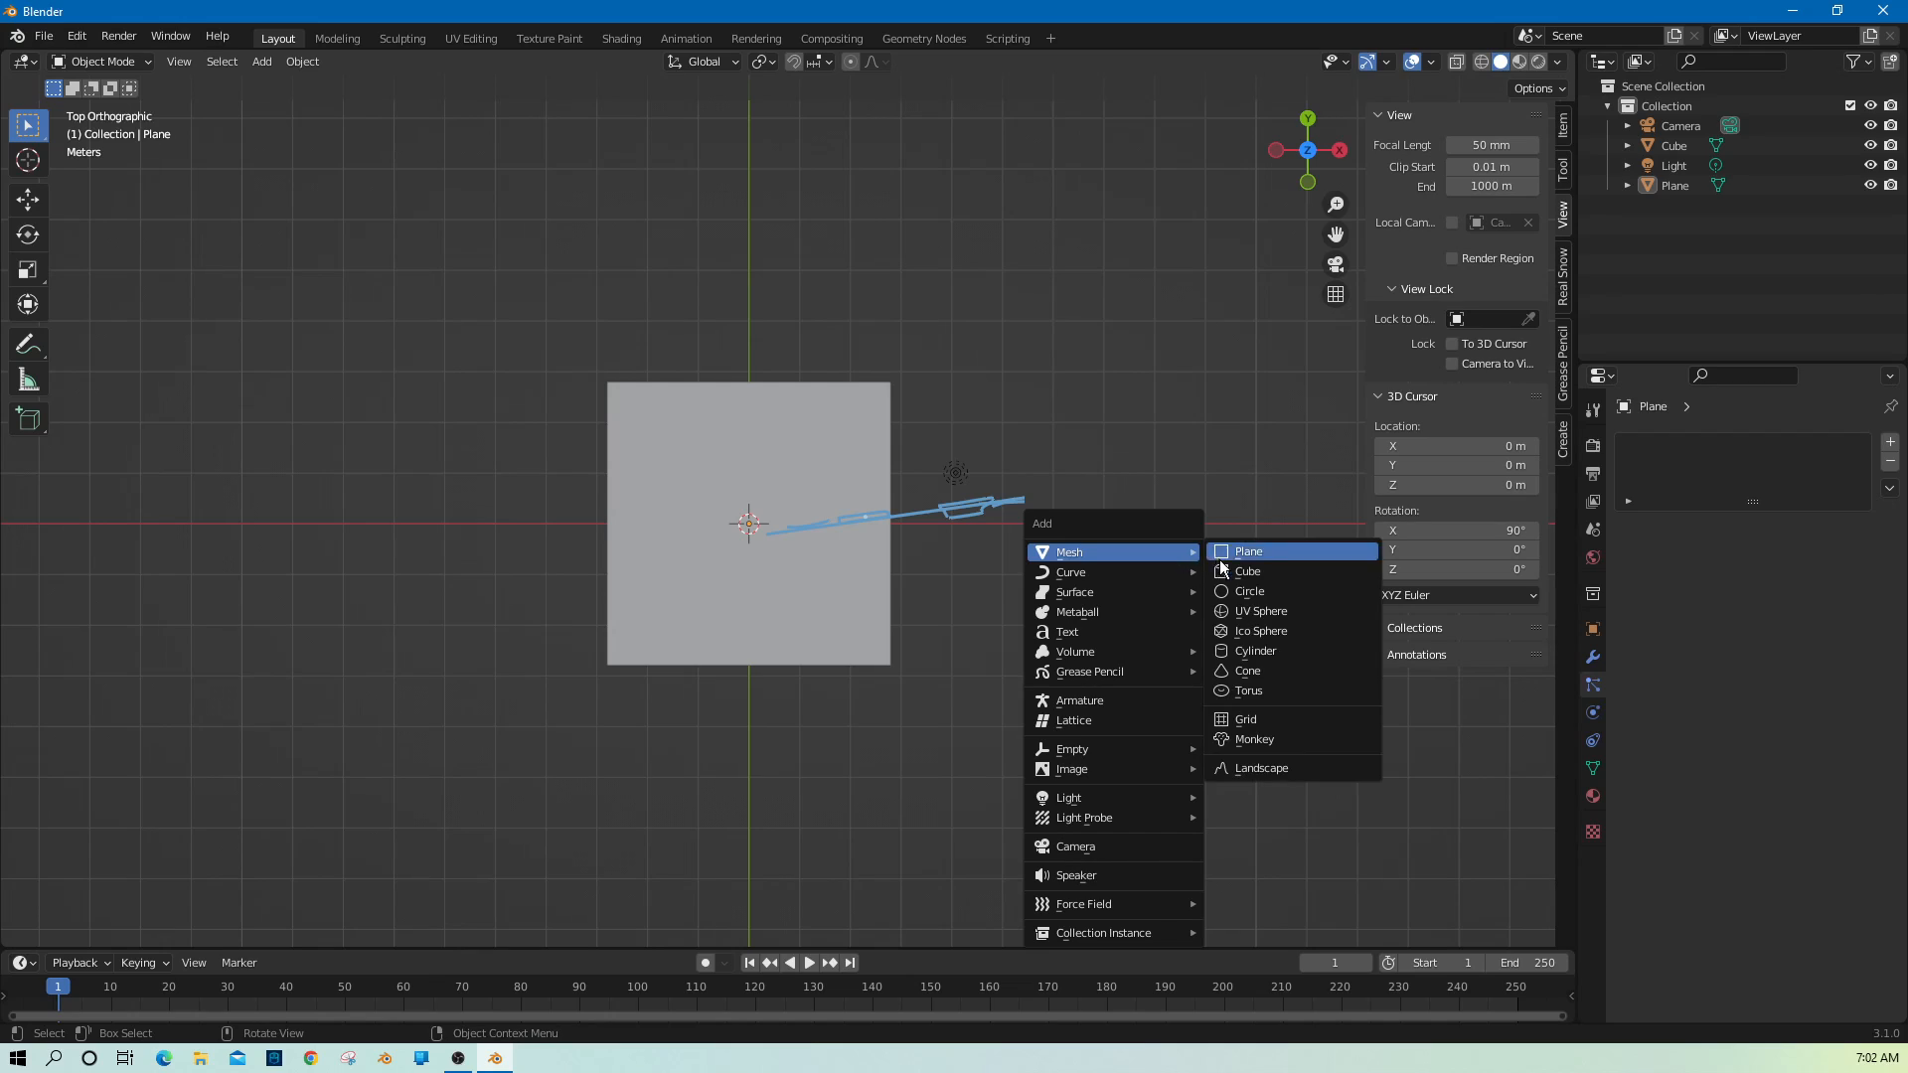
click(1269, 617)
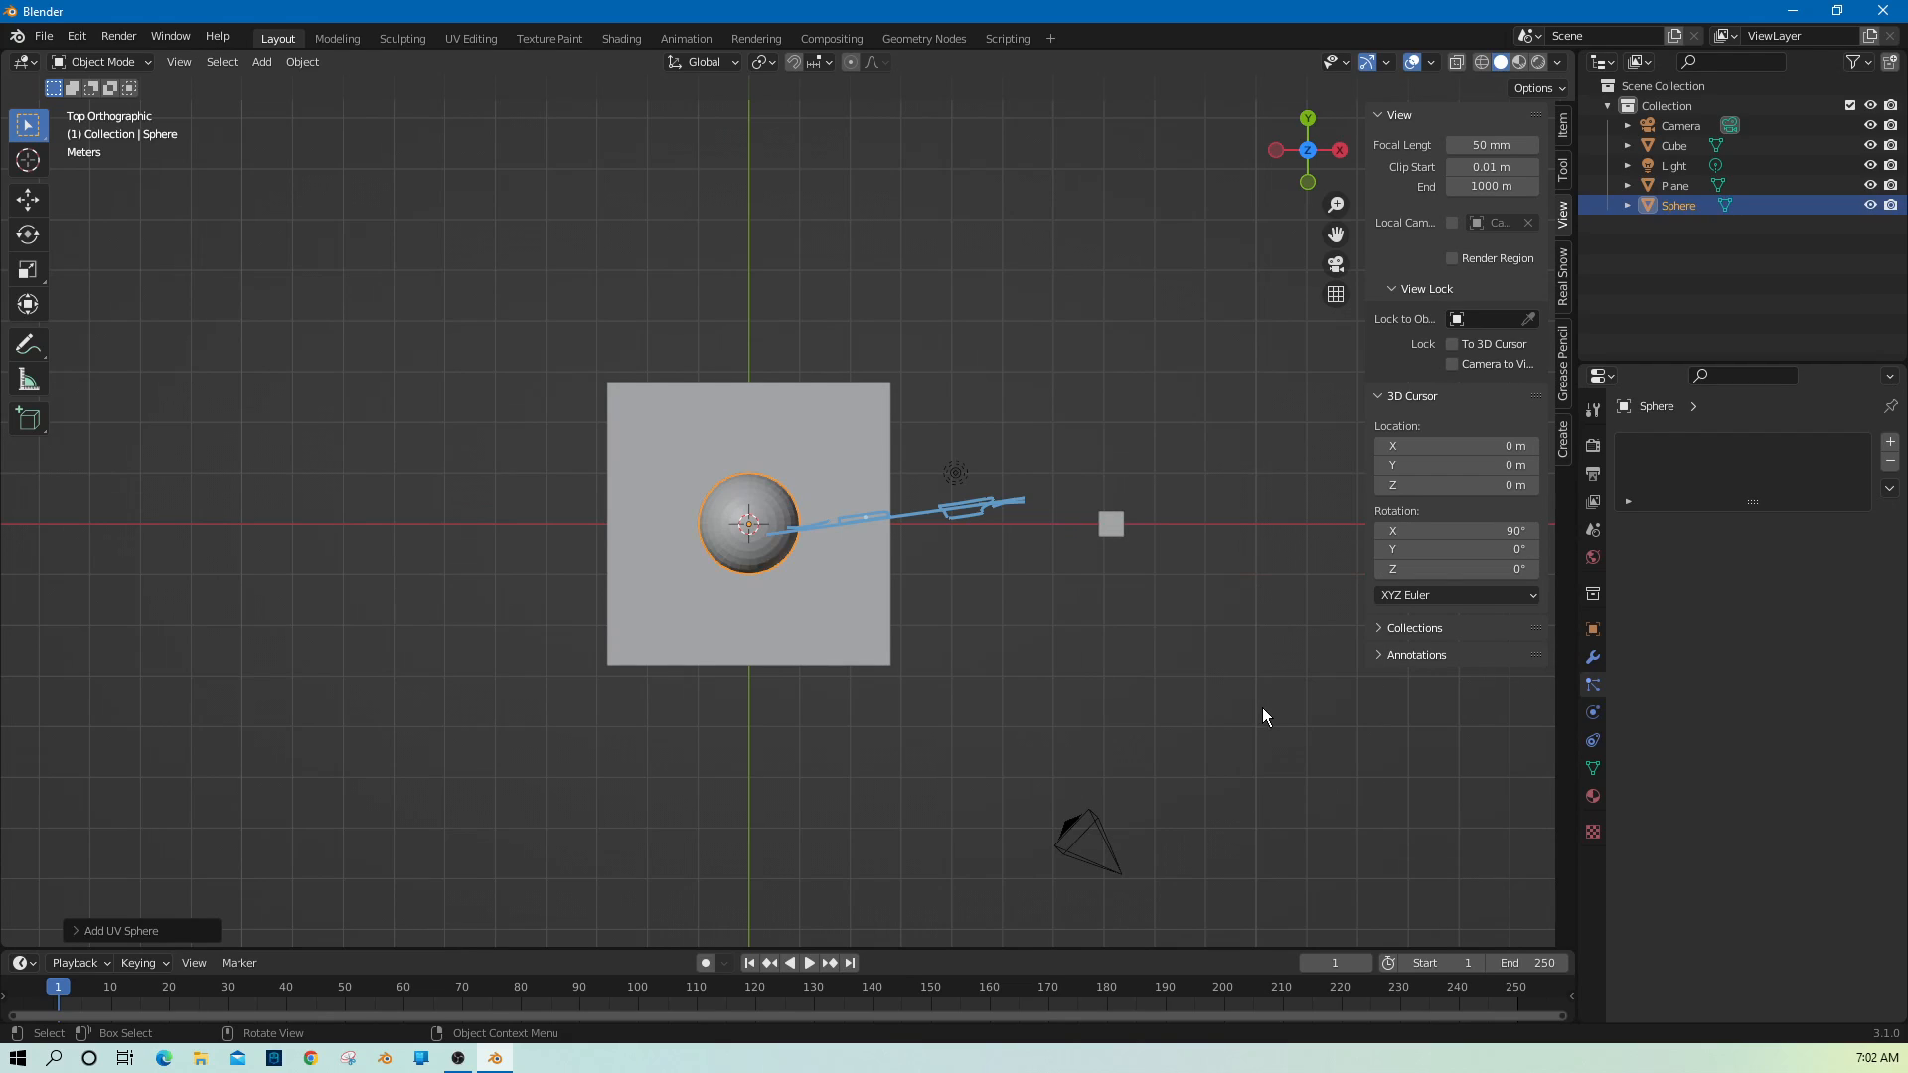
key(s)
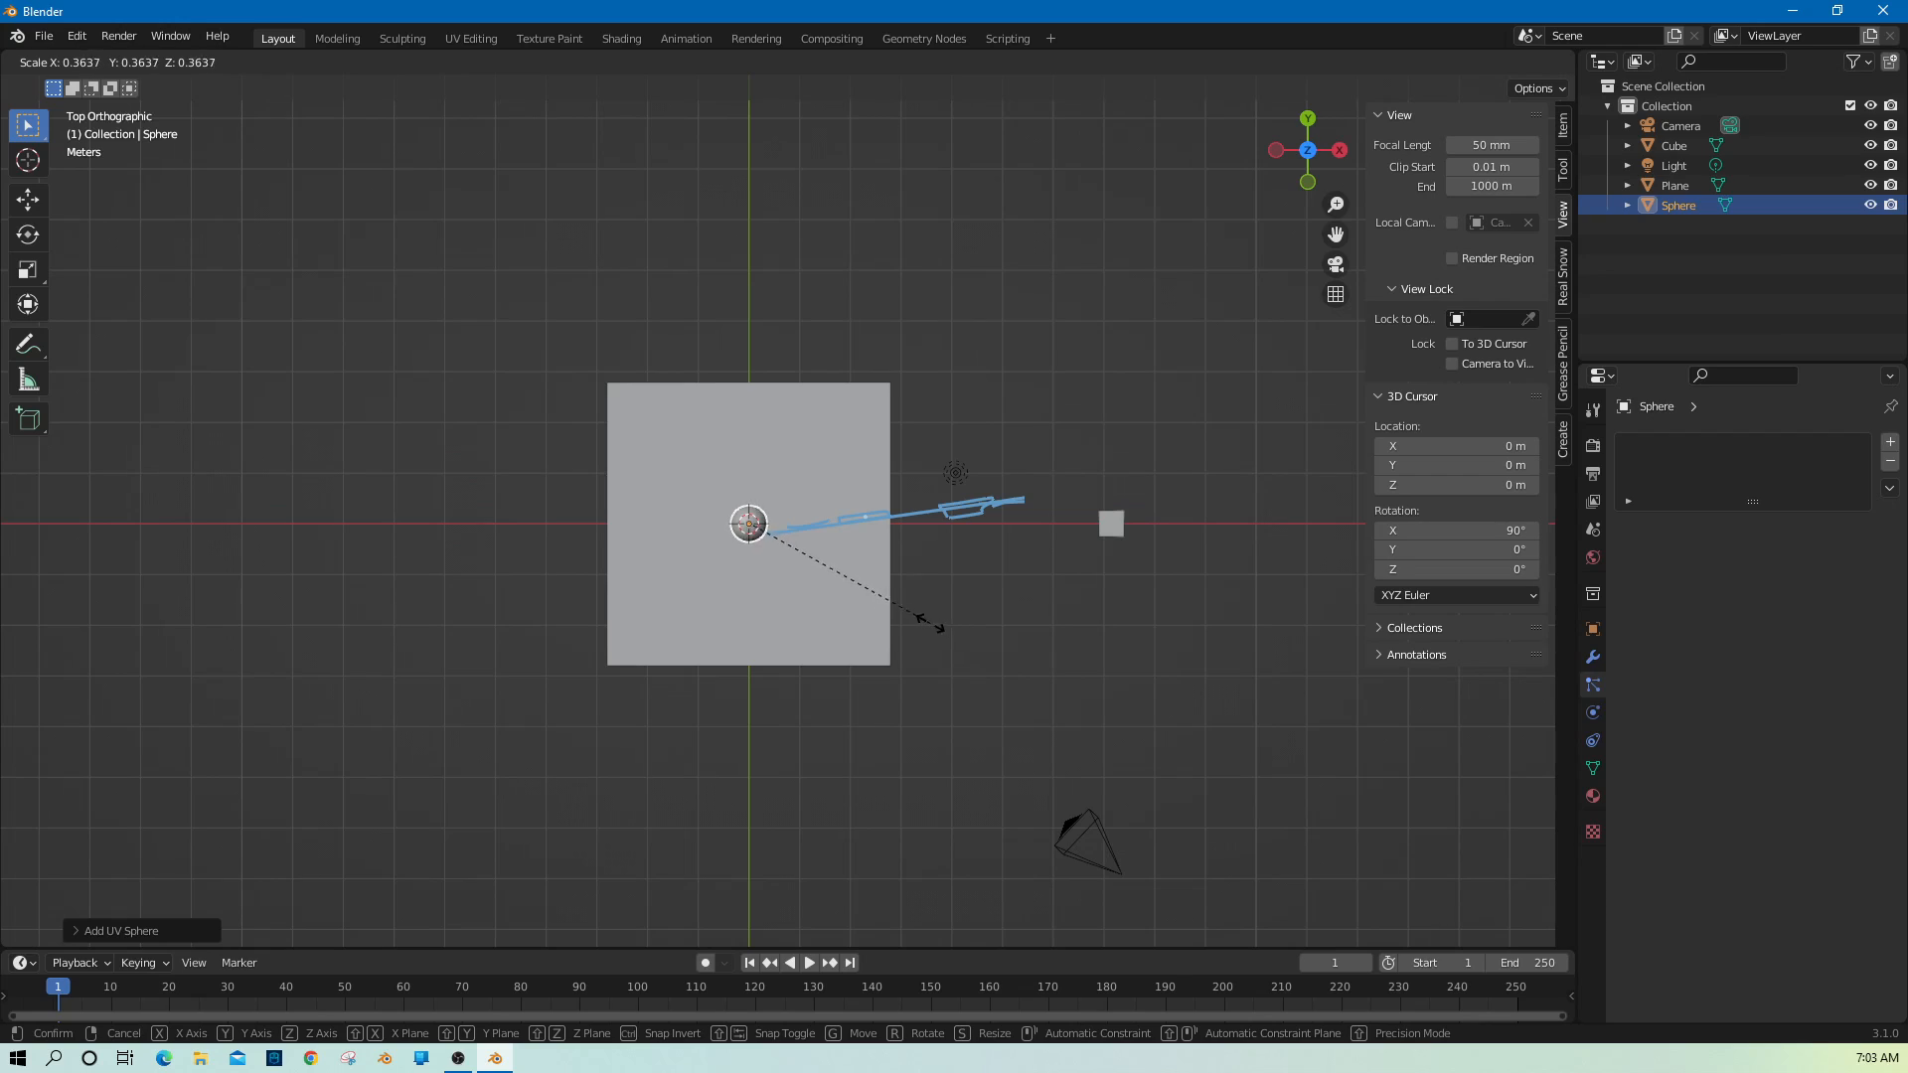
click(894, 611)
key(g)
key(x)
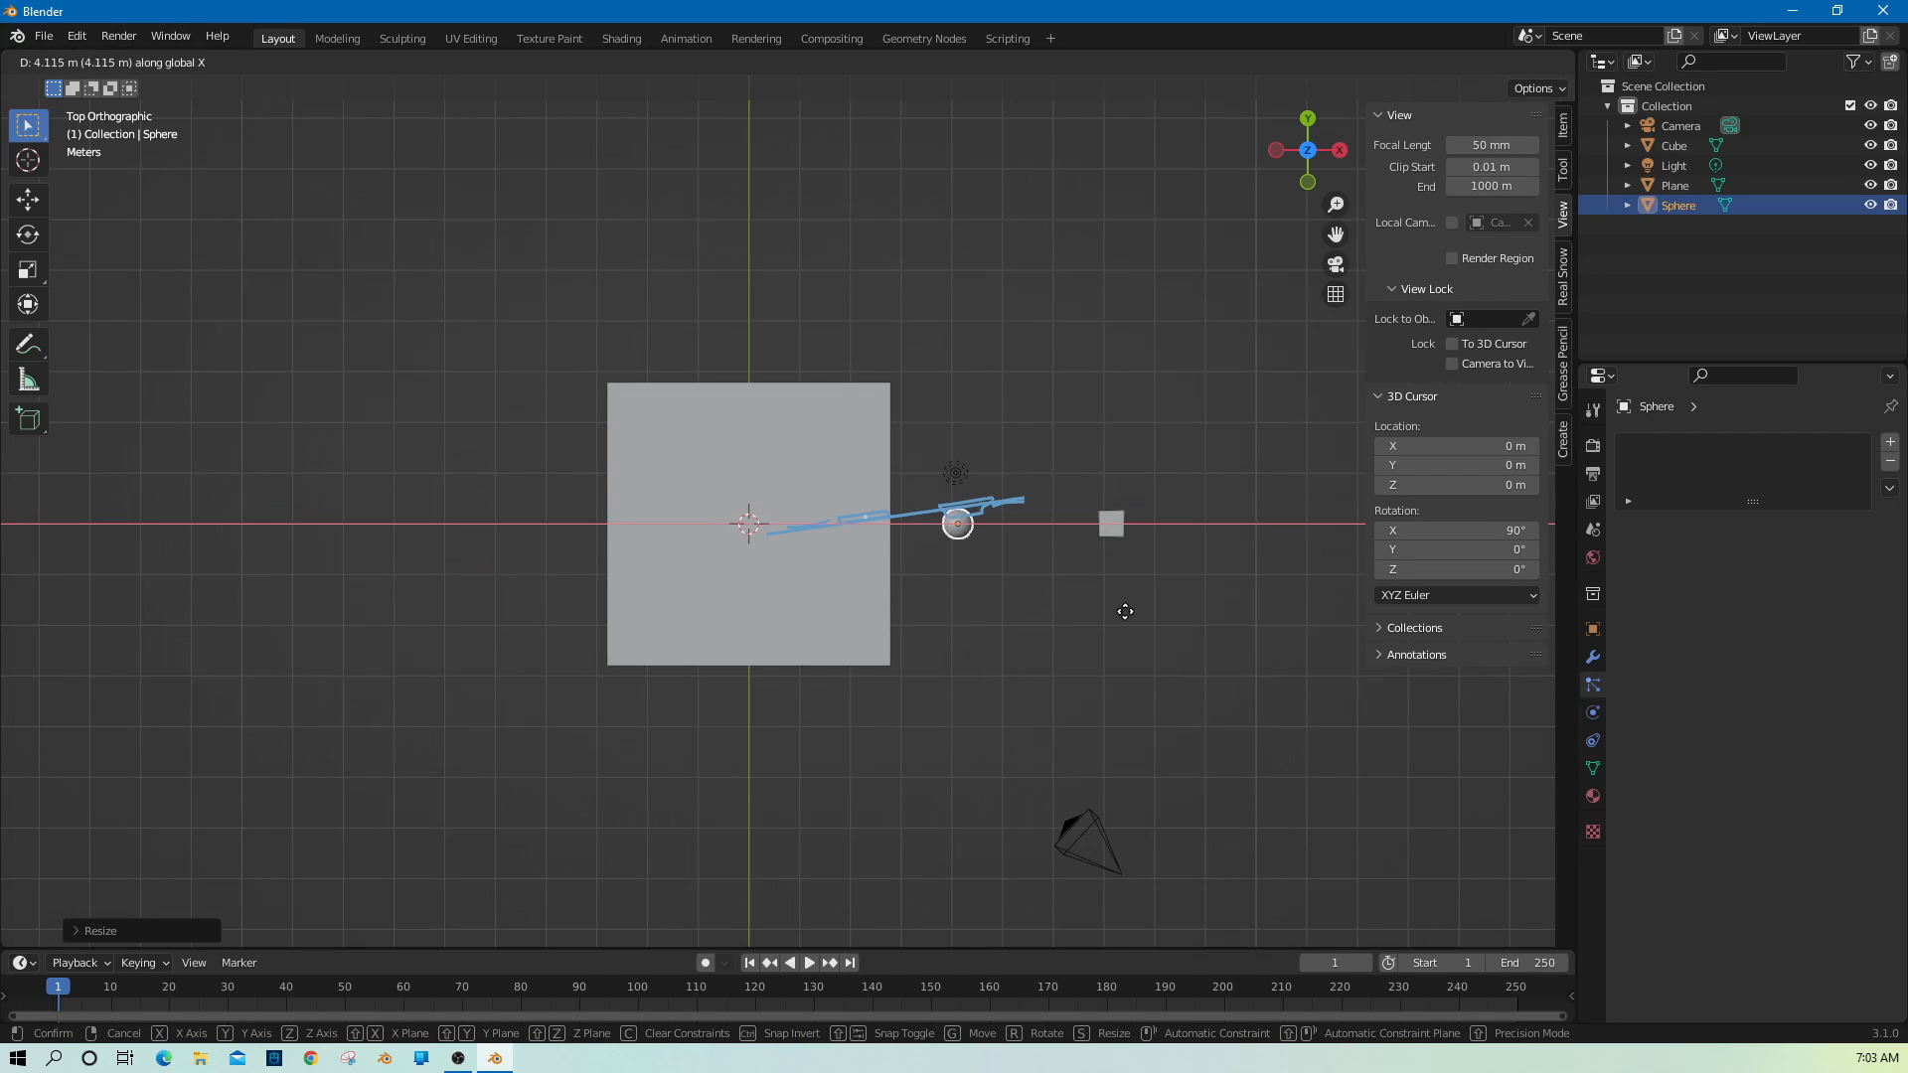
click(1209, 617)
Add a cylinder scaled down to about a quarter and move it along X beside the sphere, between it and the plane.
key(shift+a)
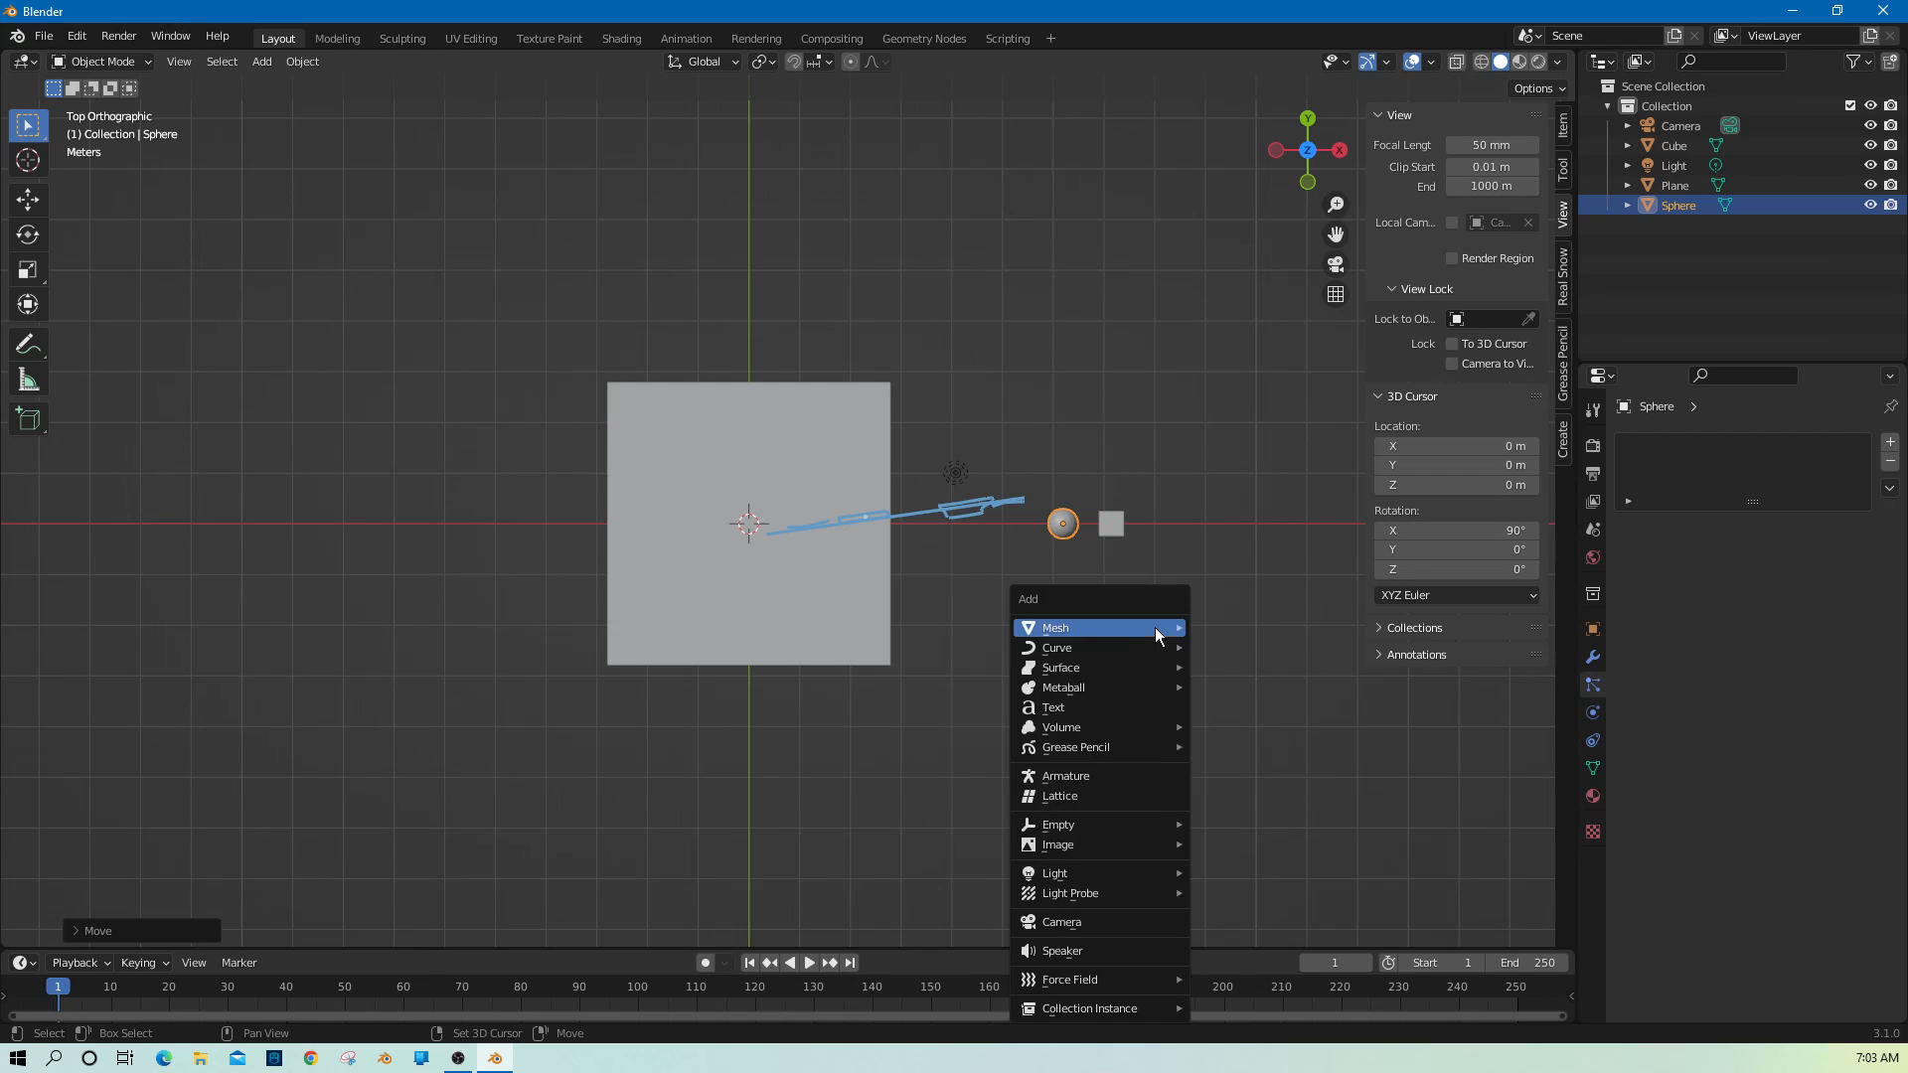
mouse_move(1154, 626)
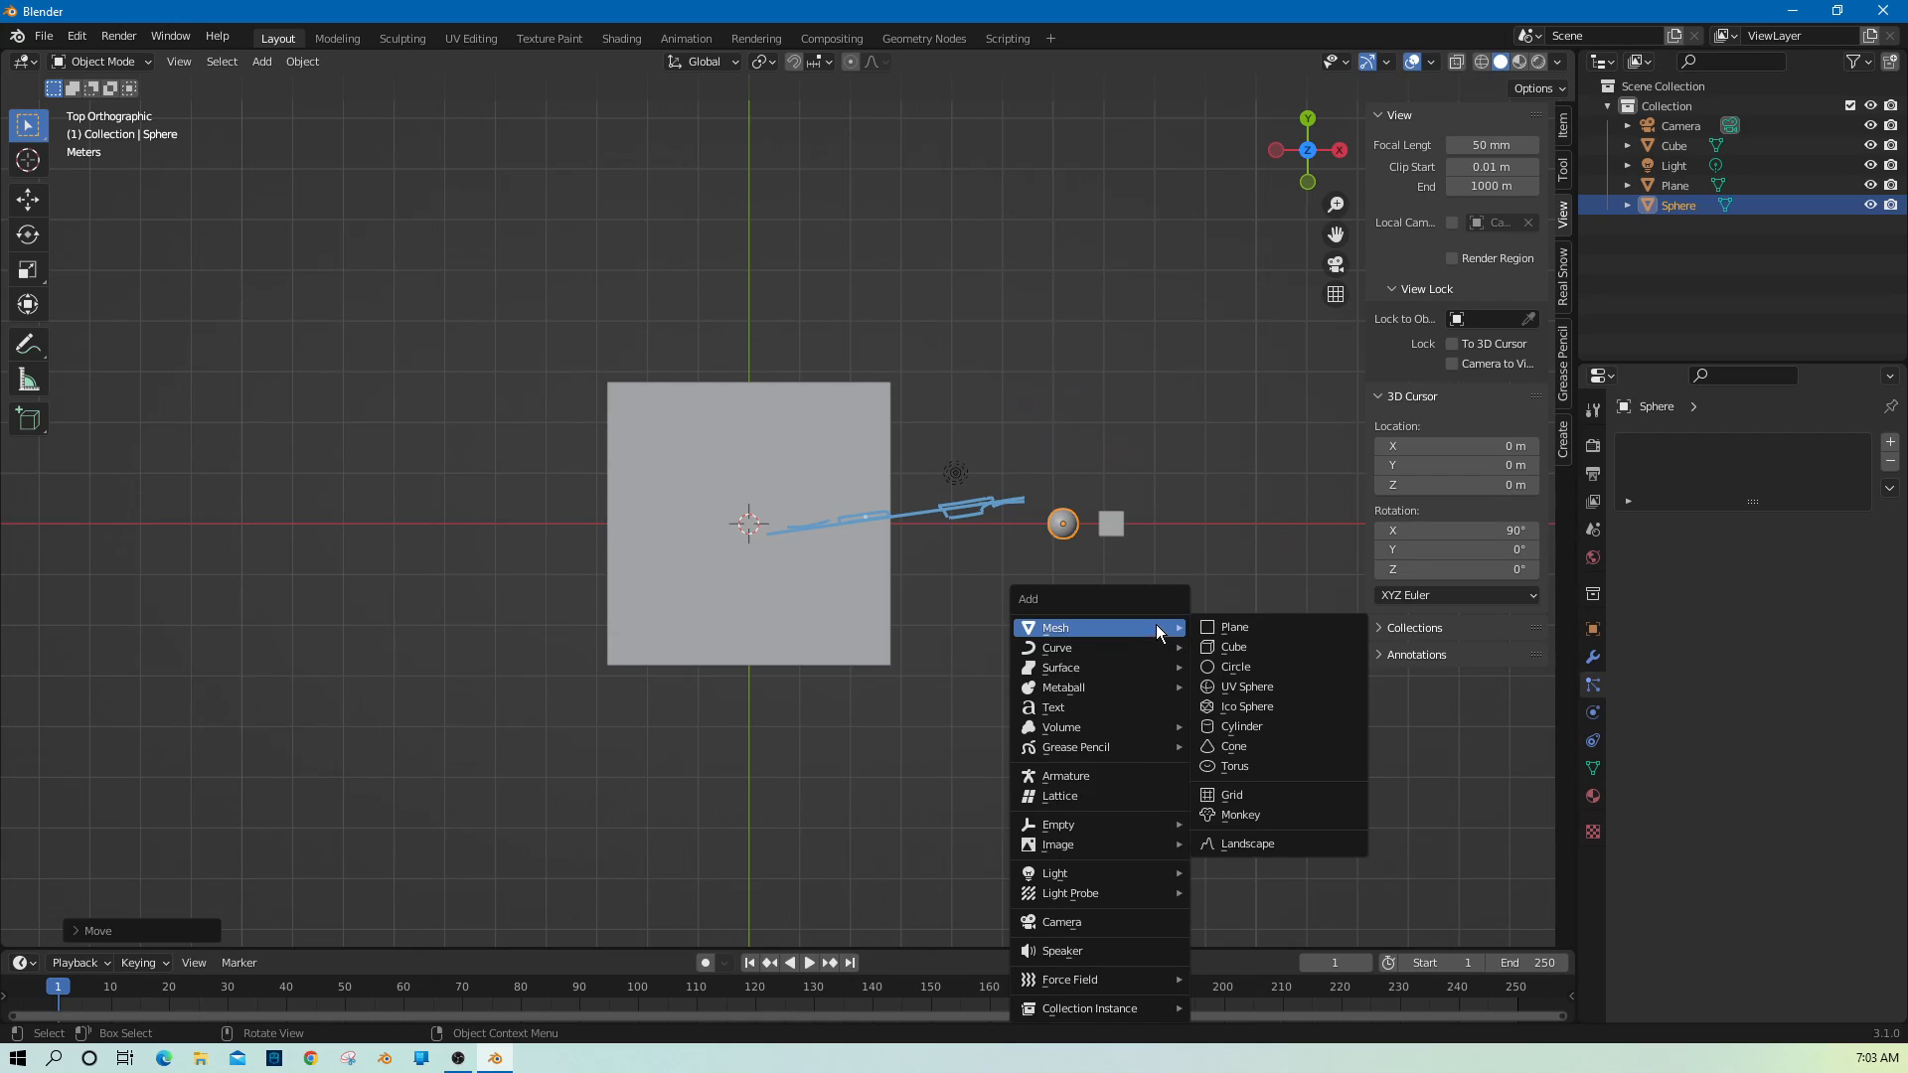
click(1245, 725)
key(s)
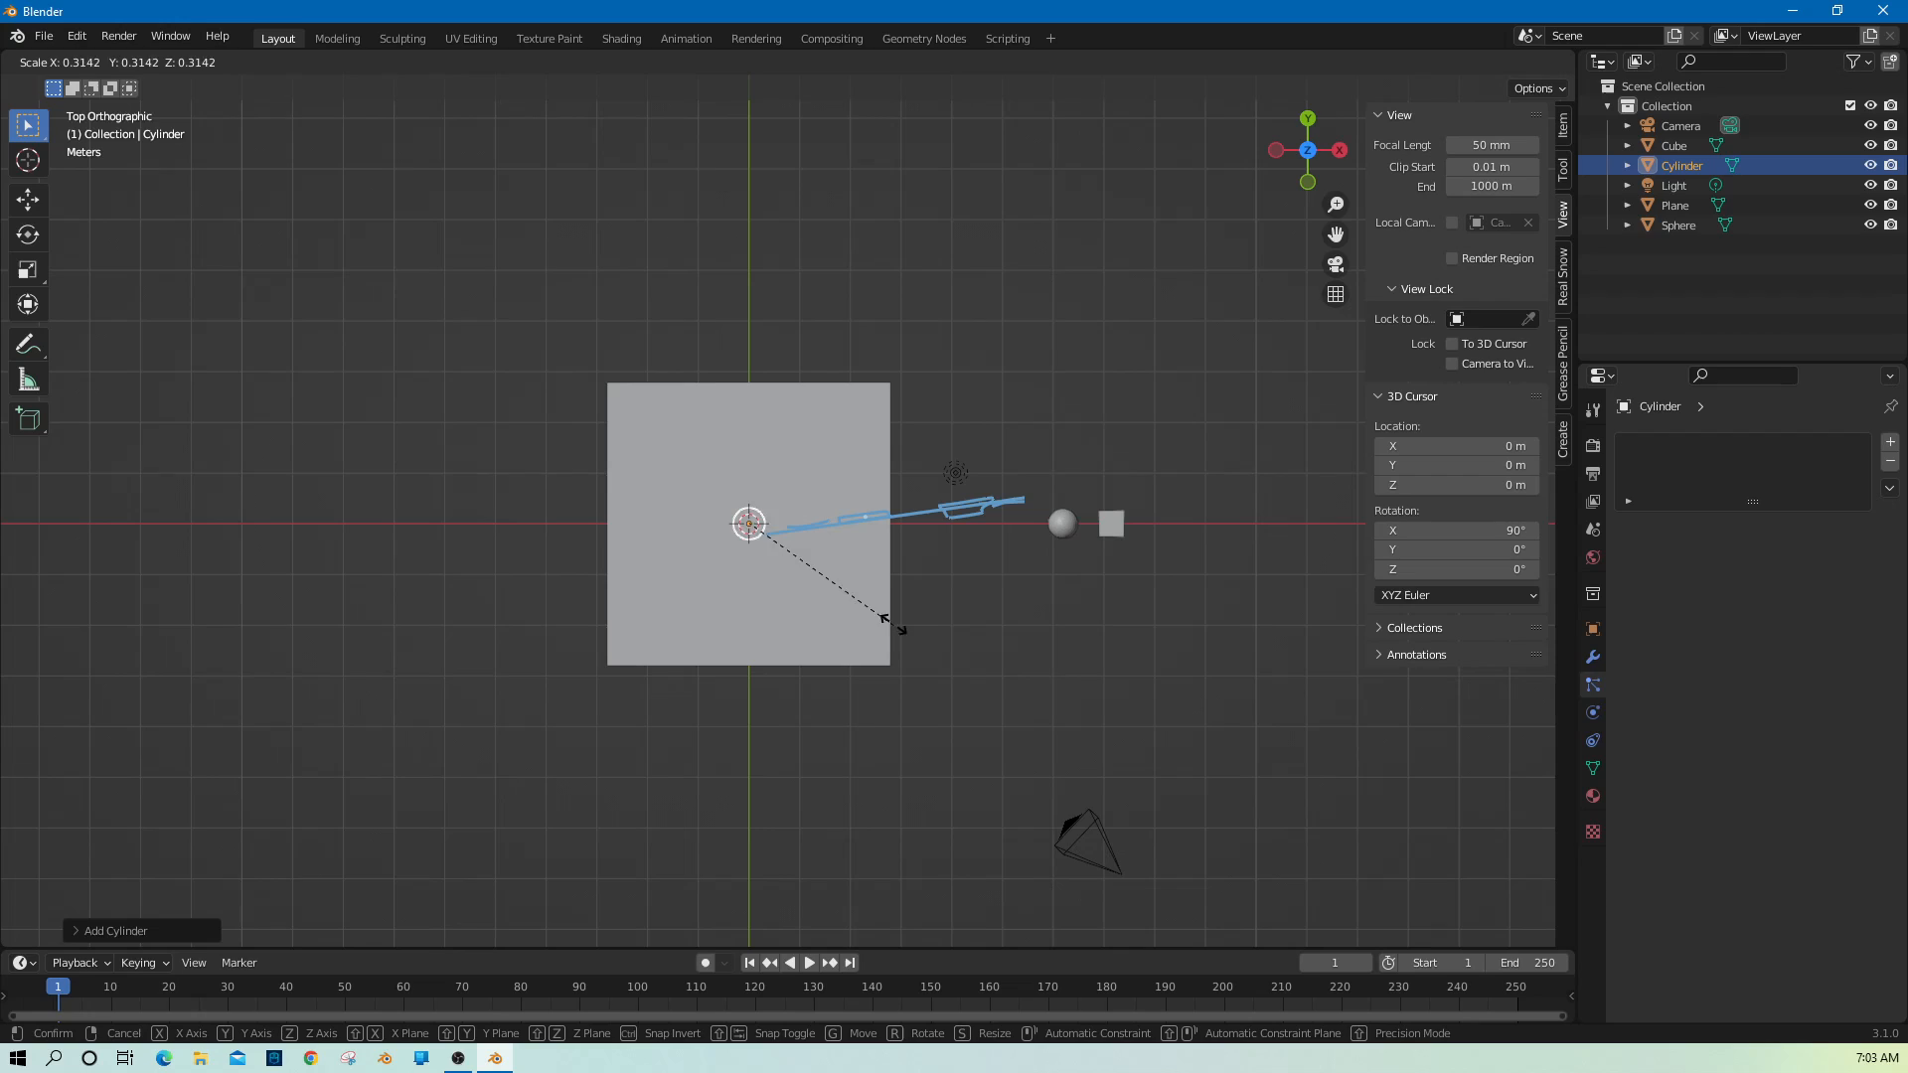
click(861, 606)
key(g)
key(x)
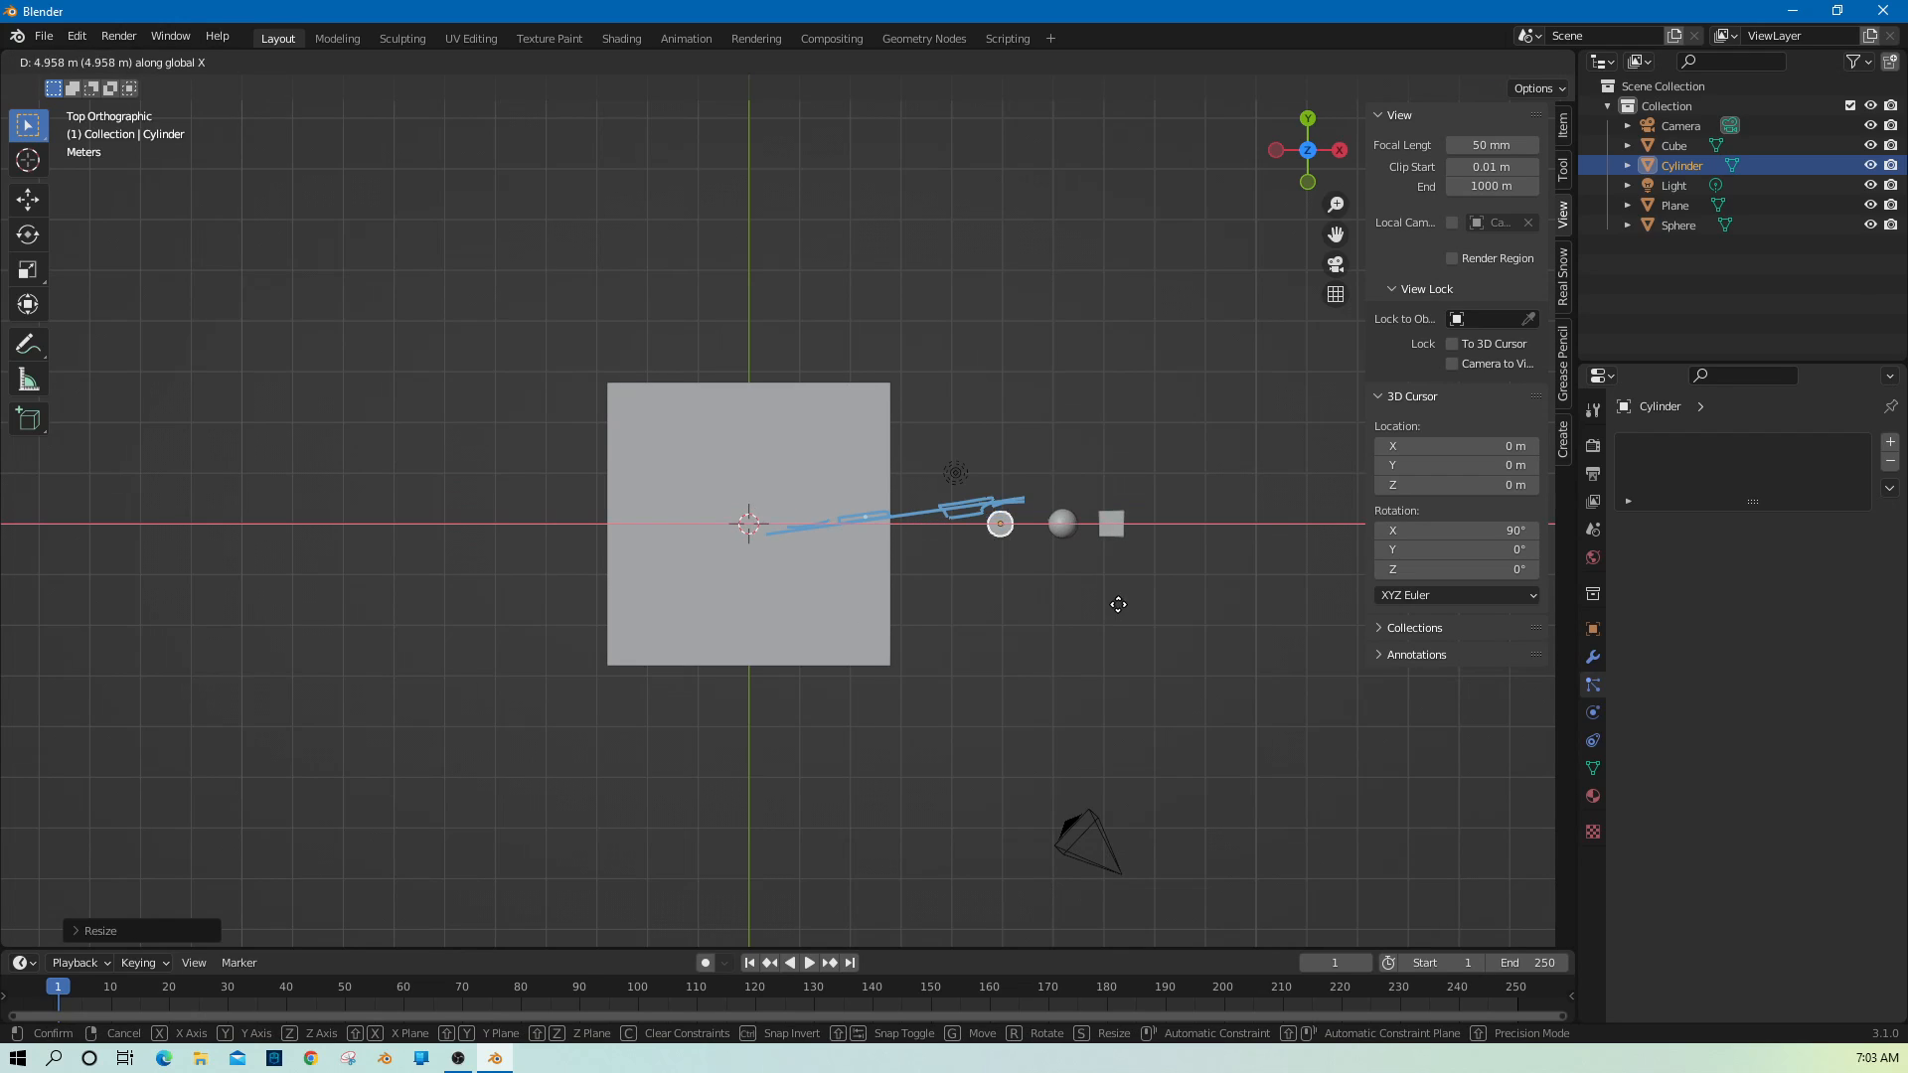
click(1133, 605)
click(1129, 611)
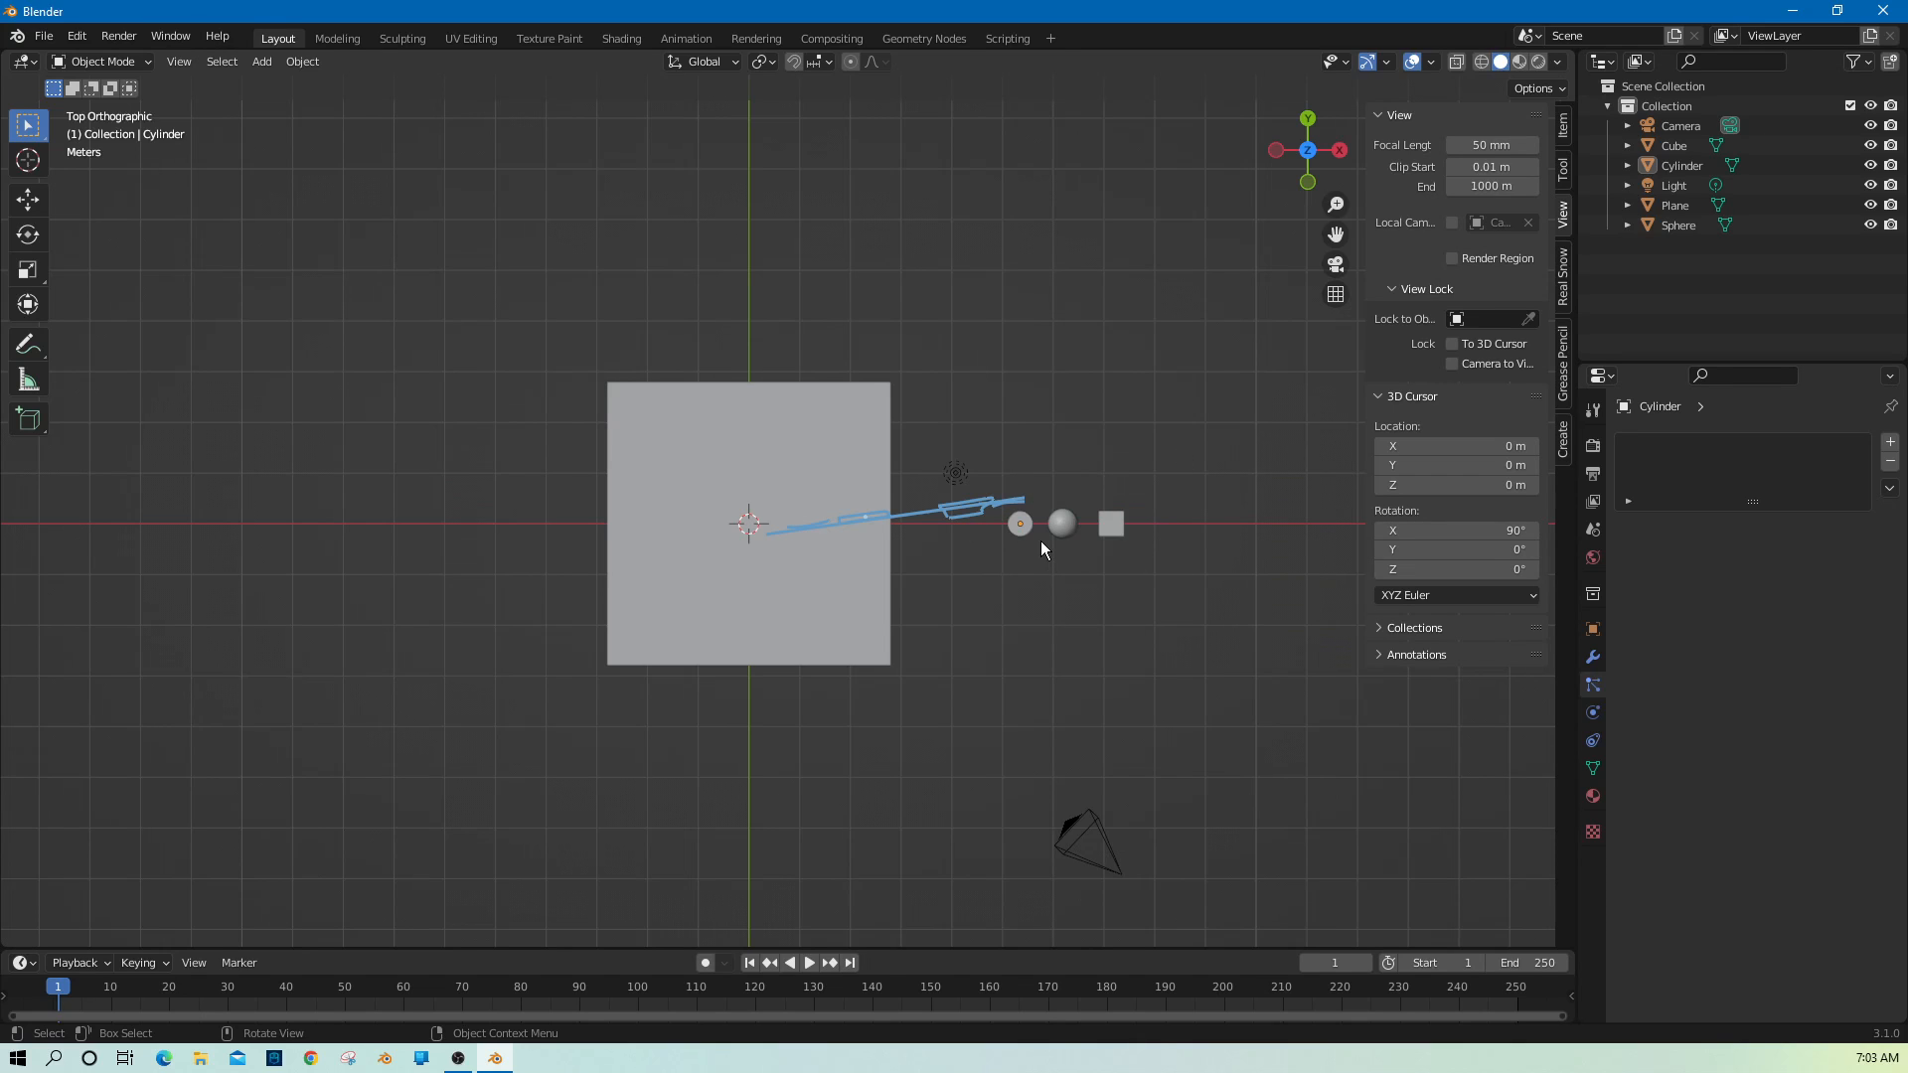
Create a vertex group named CubeVG on the plane.
mouse_move(1025, 700)
middle_down()
mouse_move(1006, 587)
mouse_move(1027, 620)
mouse_move(1020, 695)
middle_up()
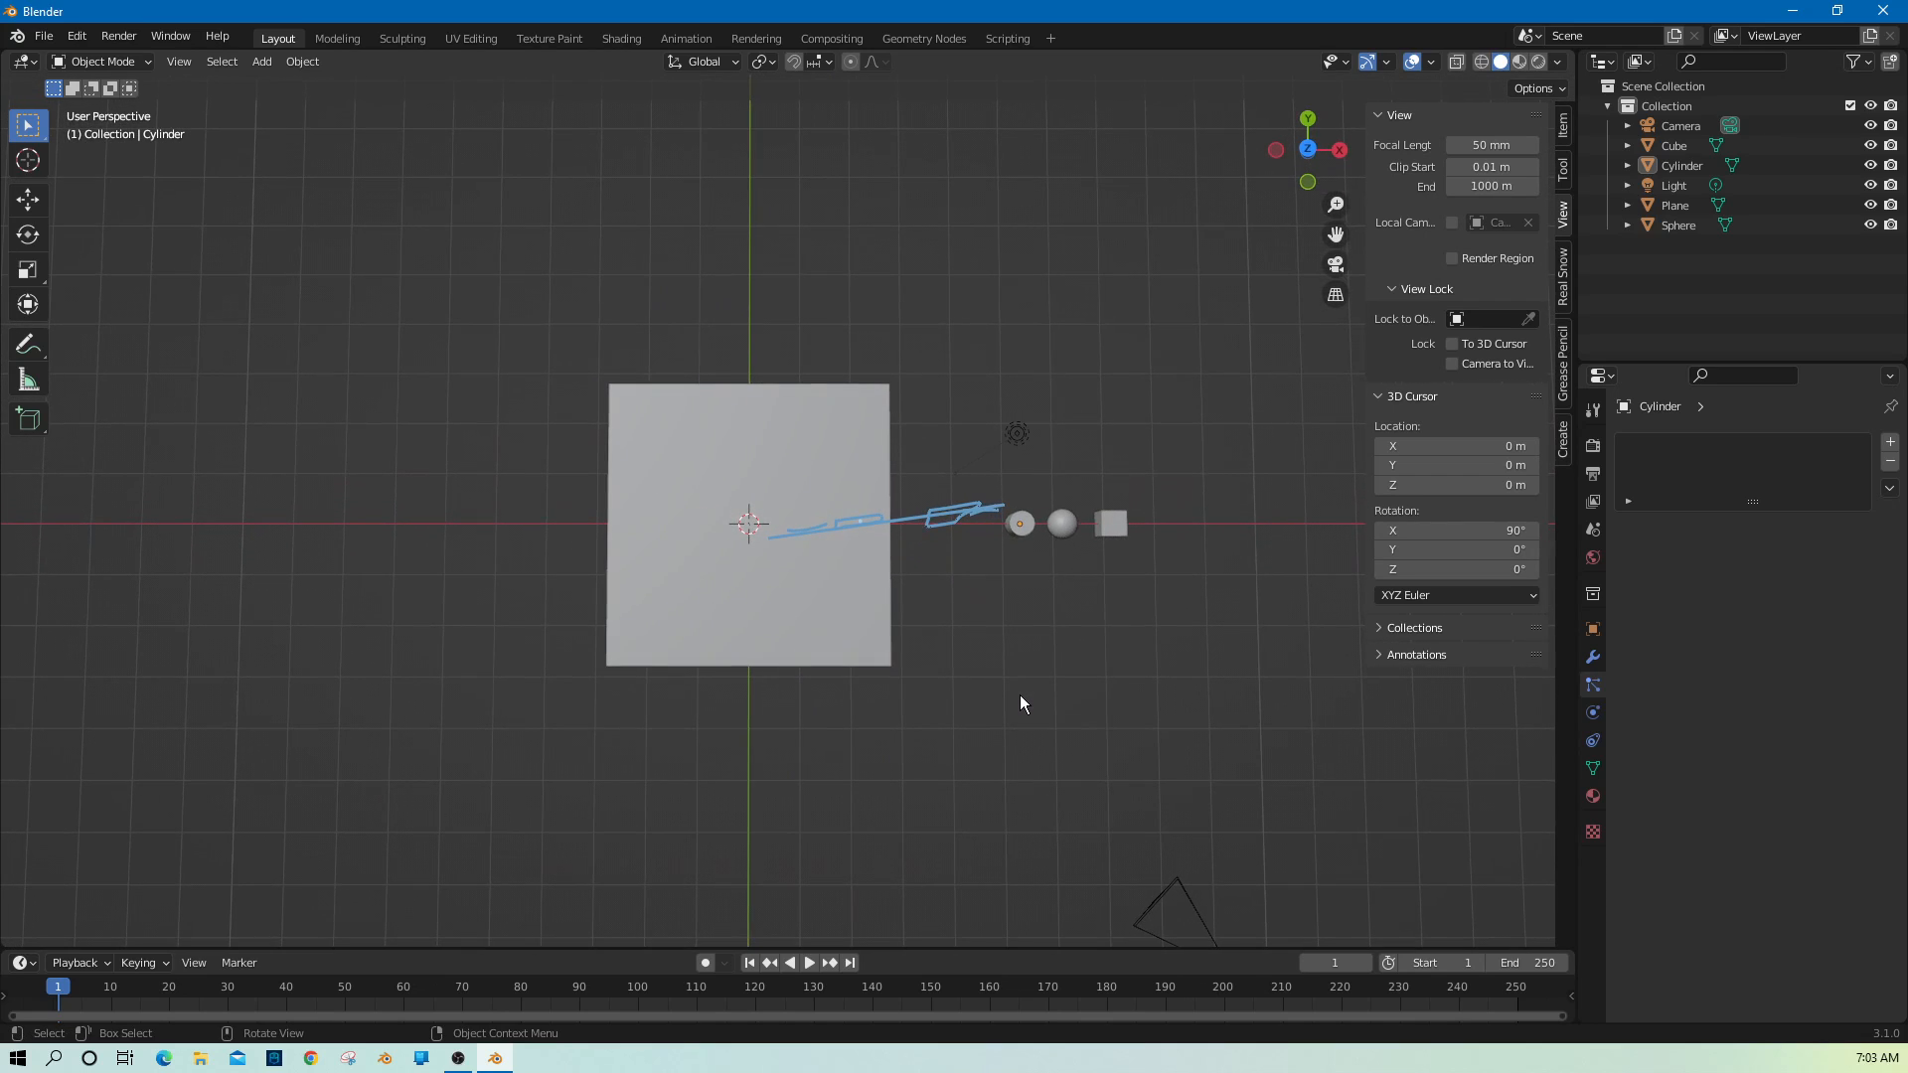
key(KP_7)
scroll(1000, 636, up, 2)
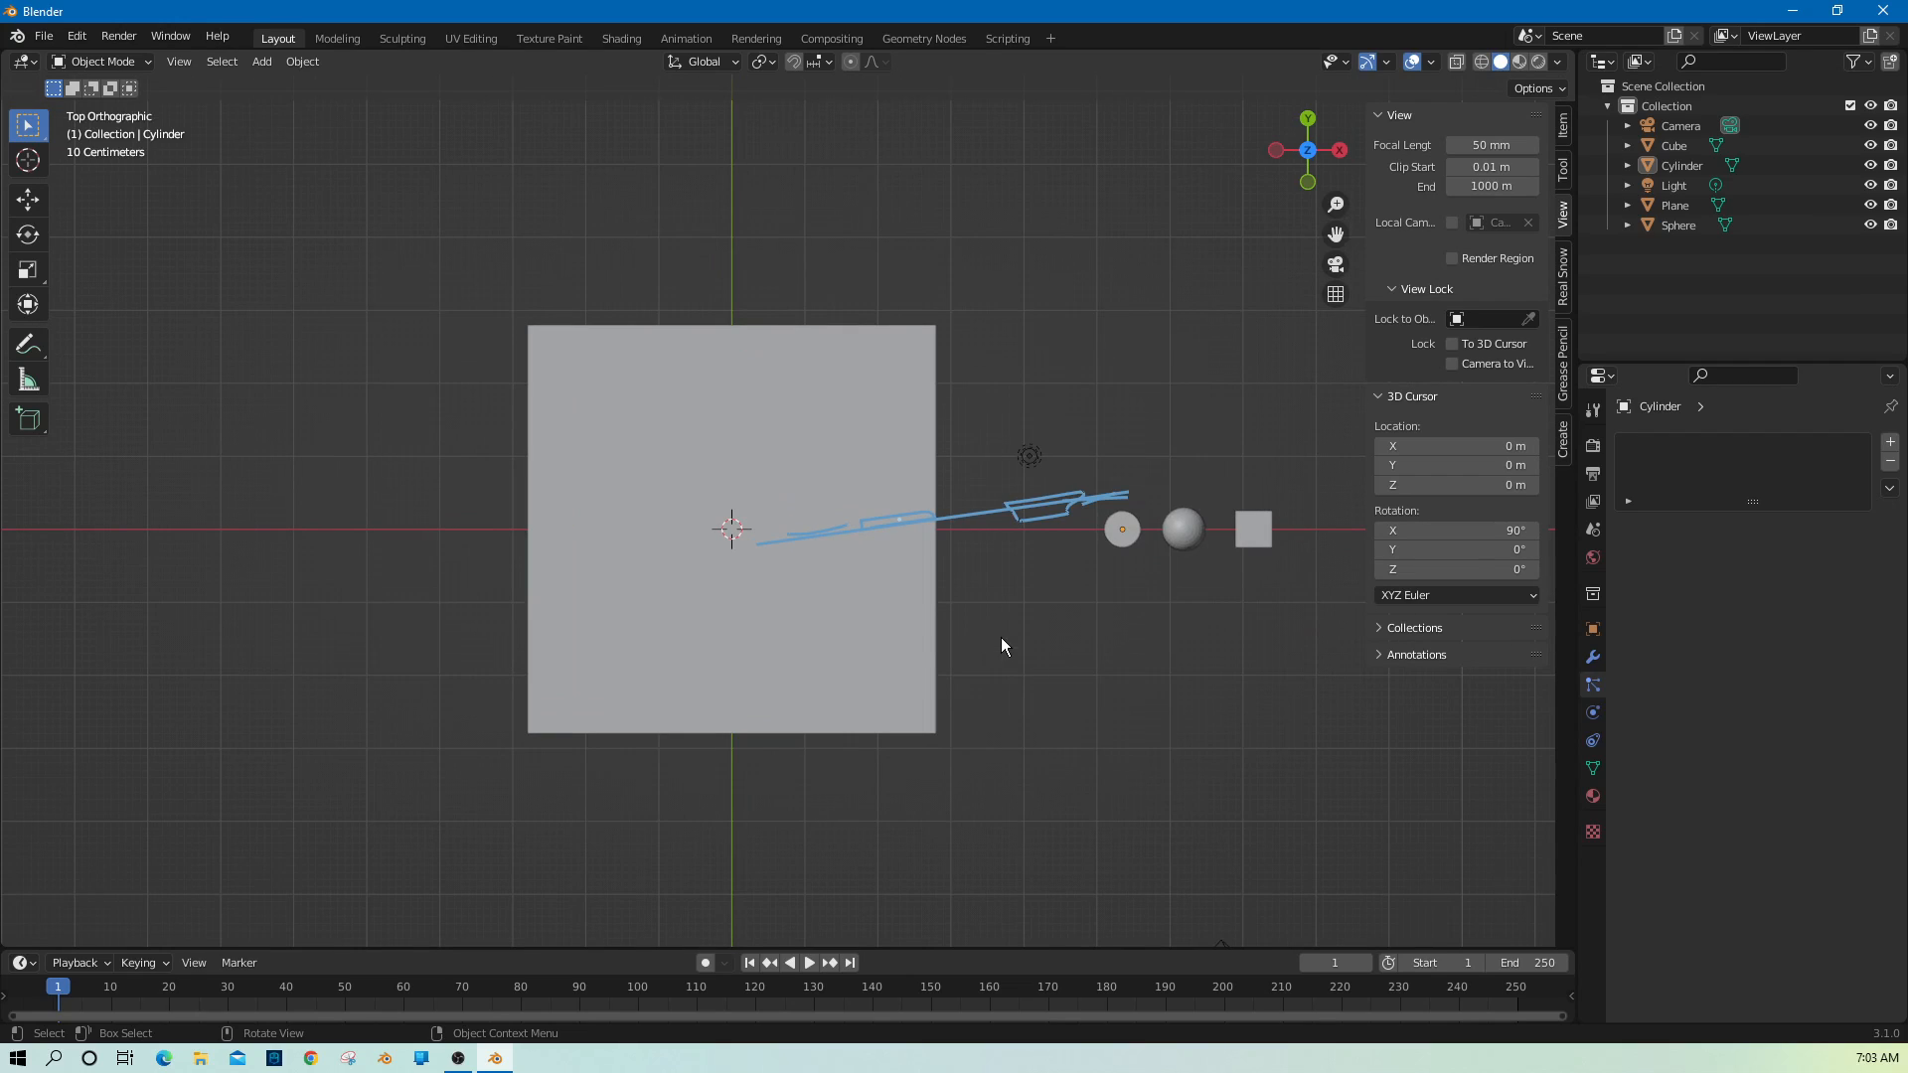
click(771, 622)
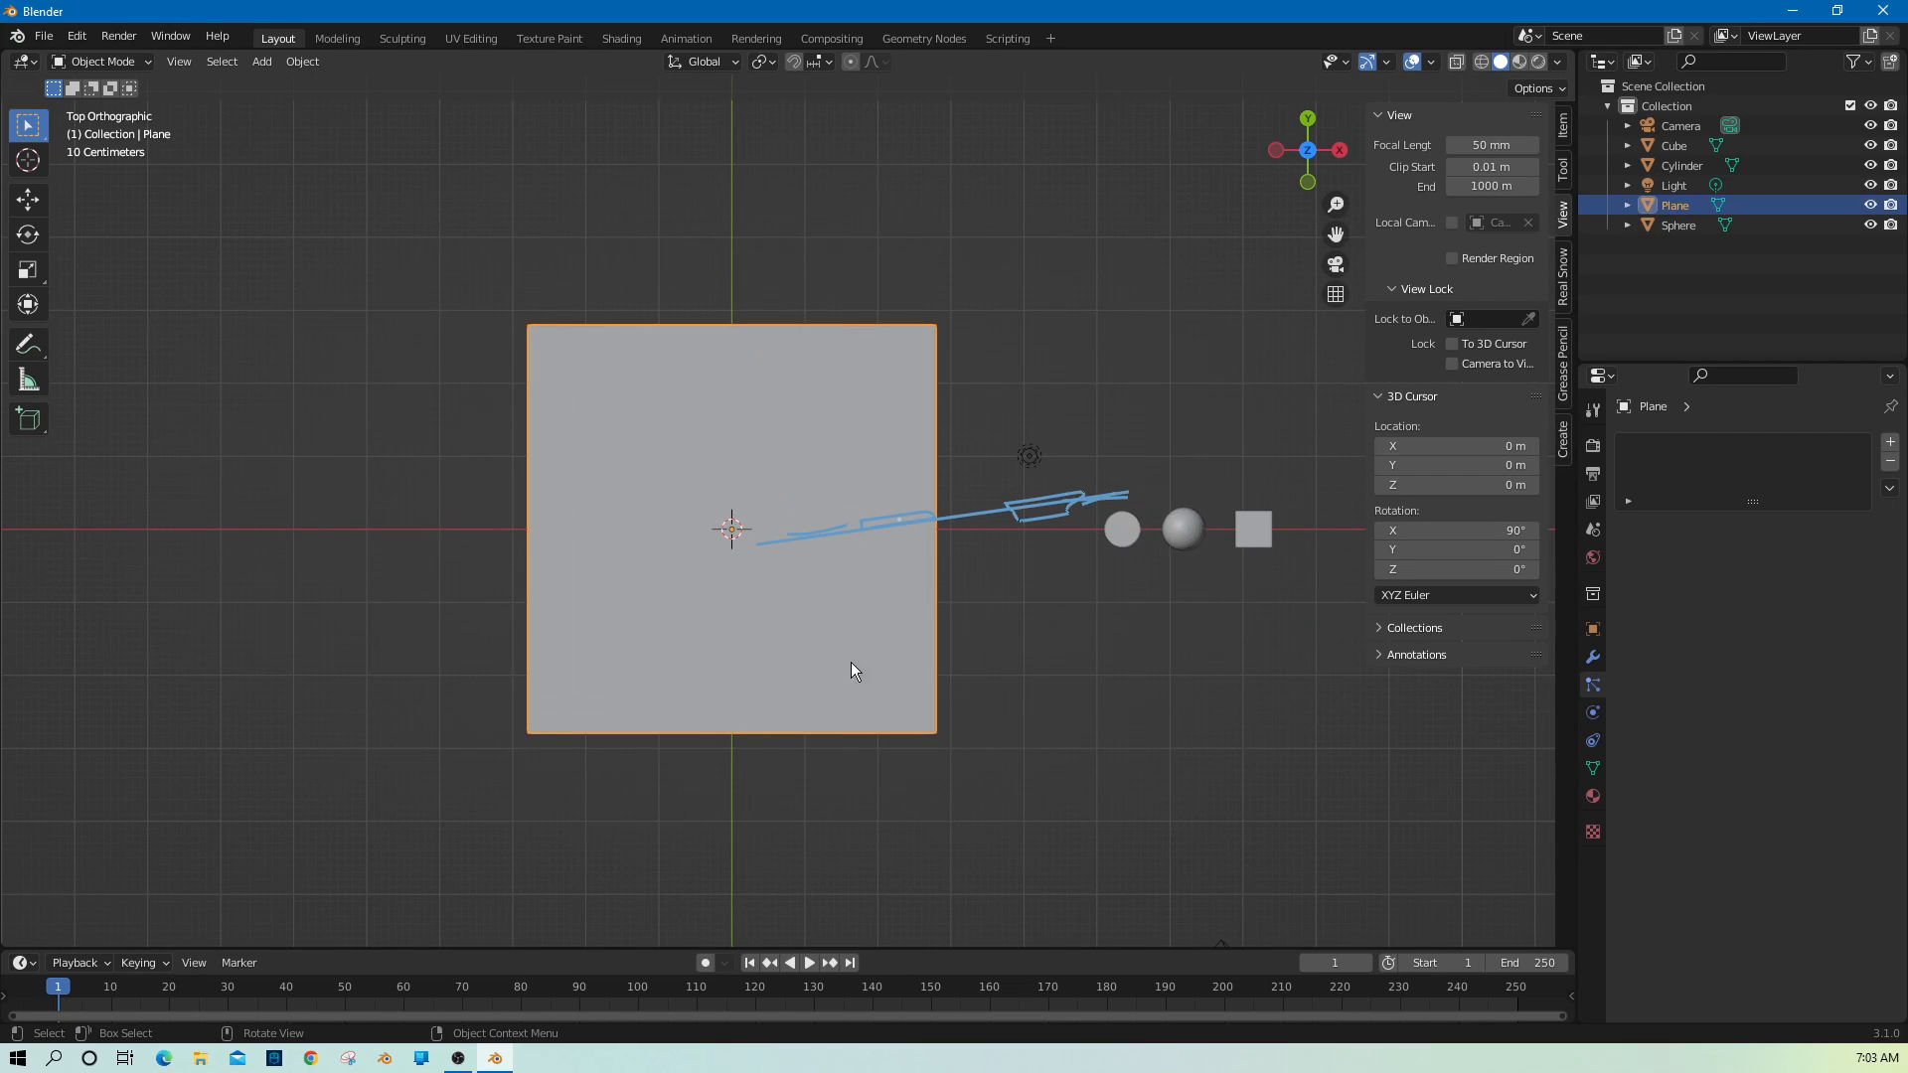
click(1593, 771)
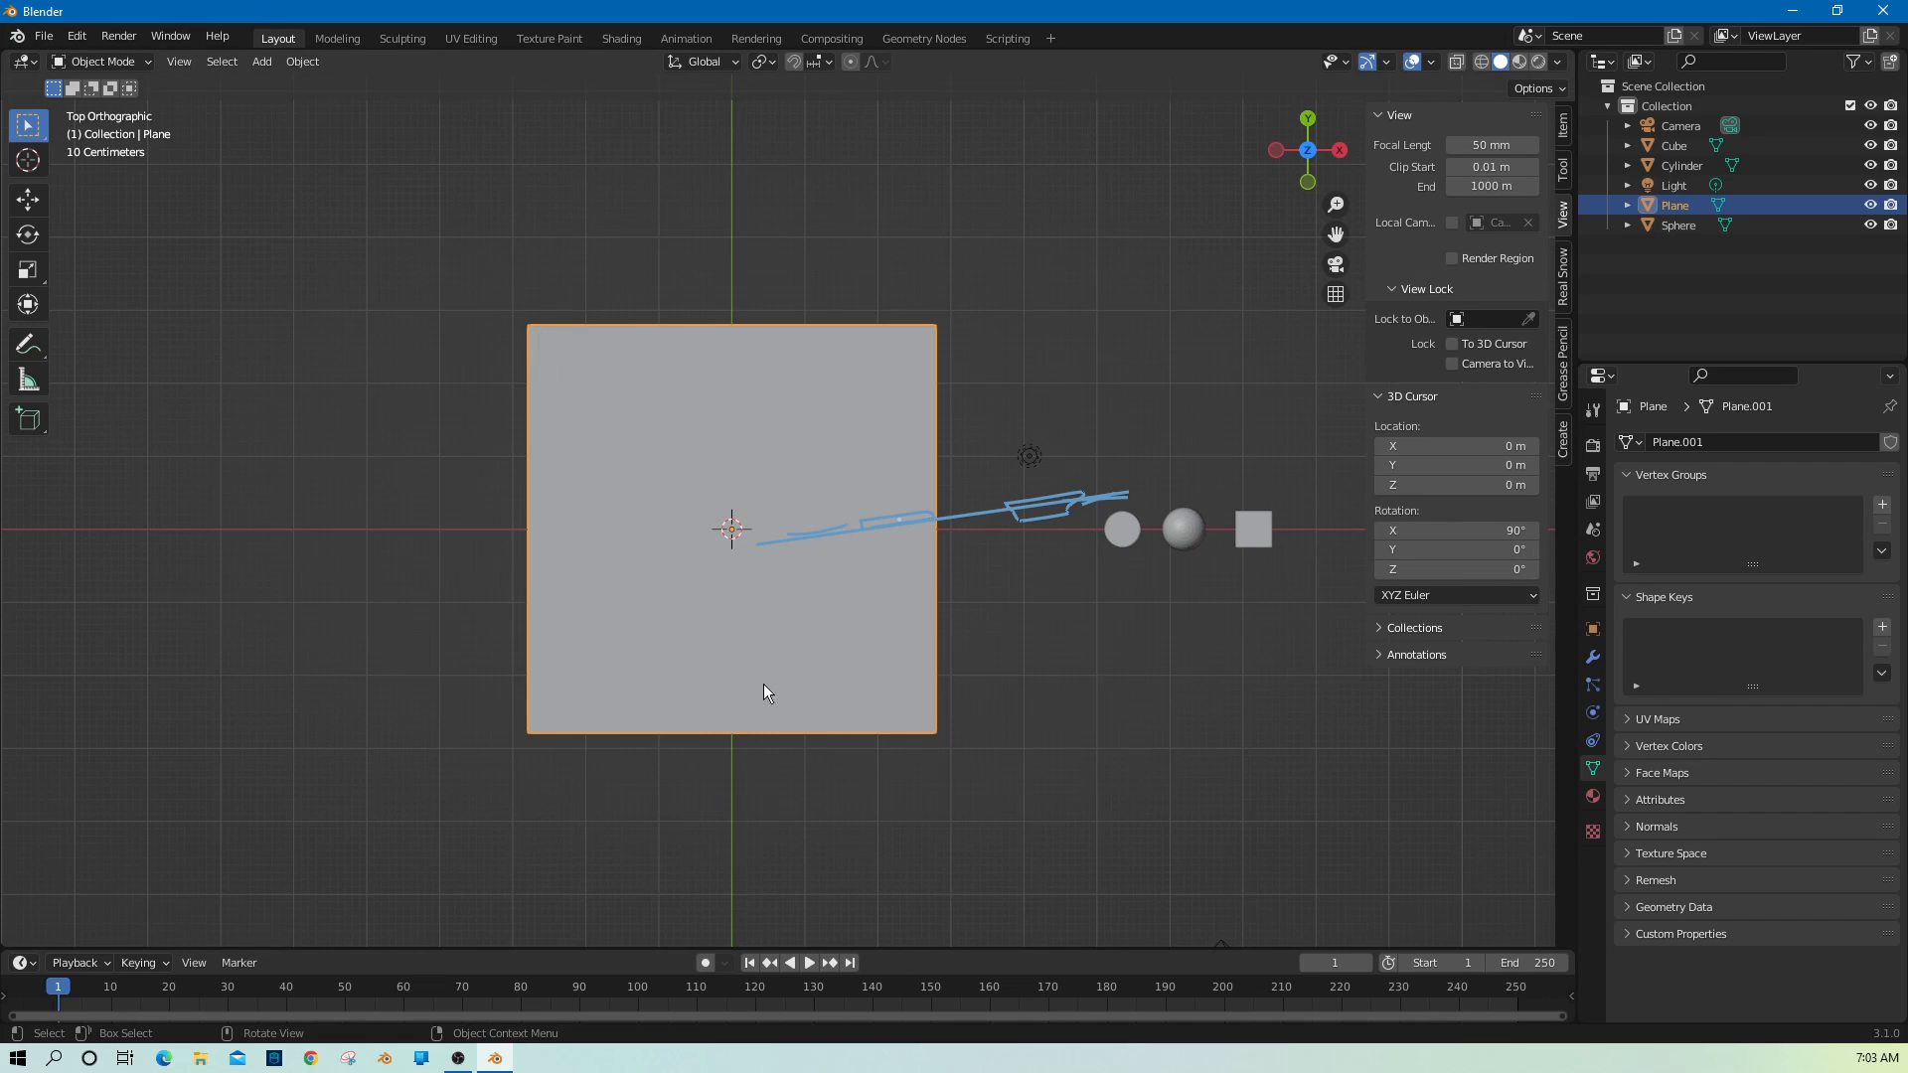
click(1882, 505)
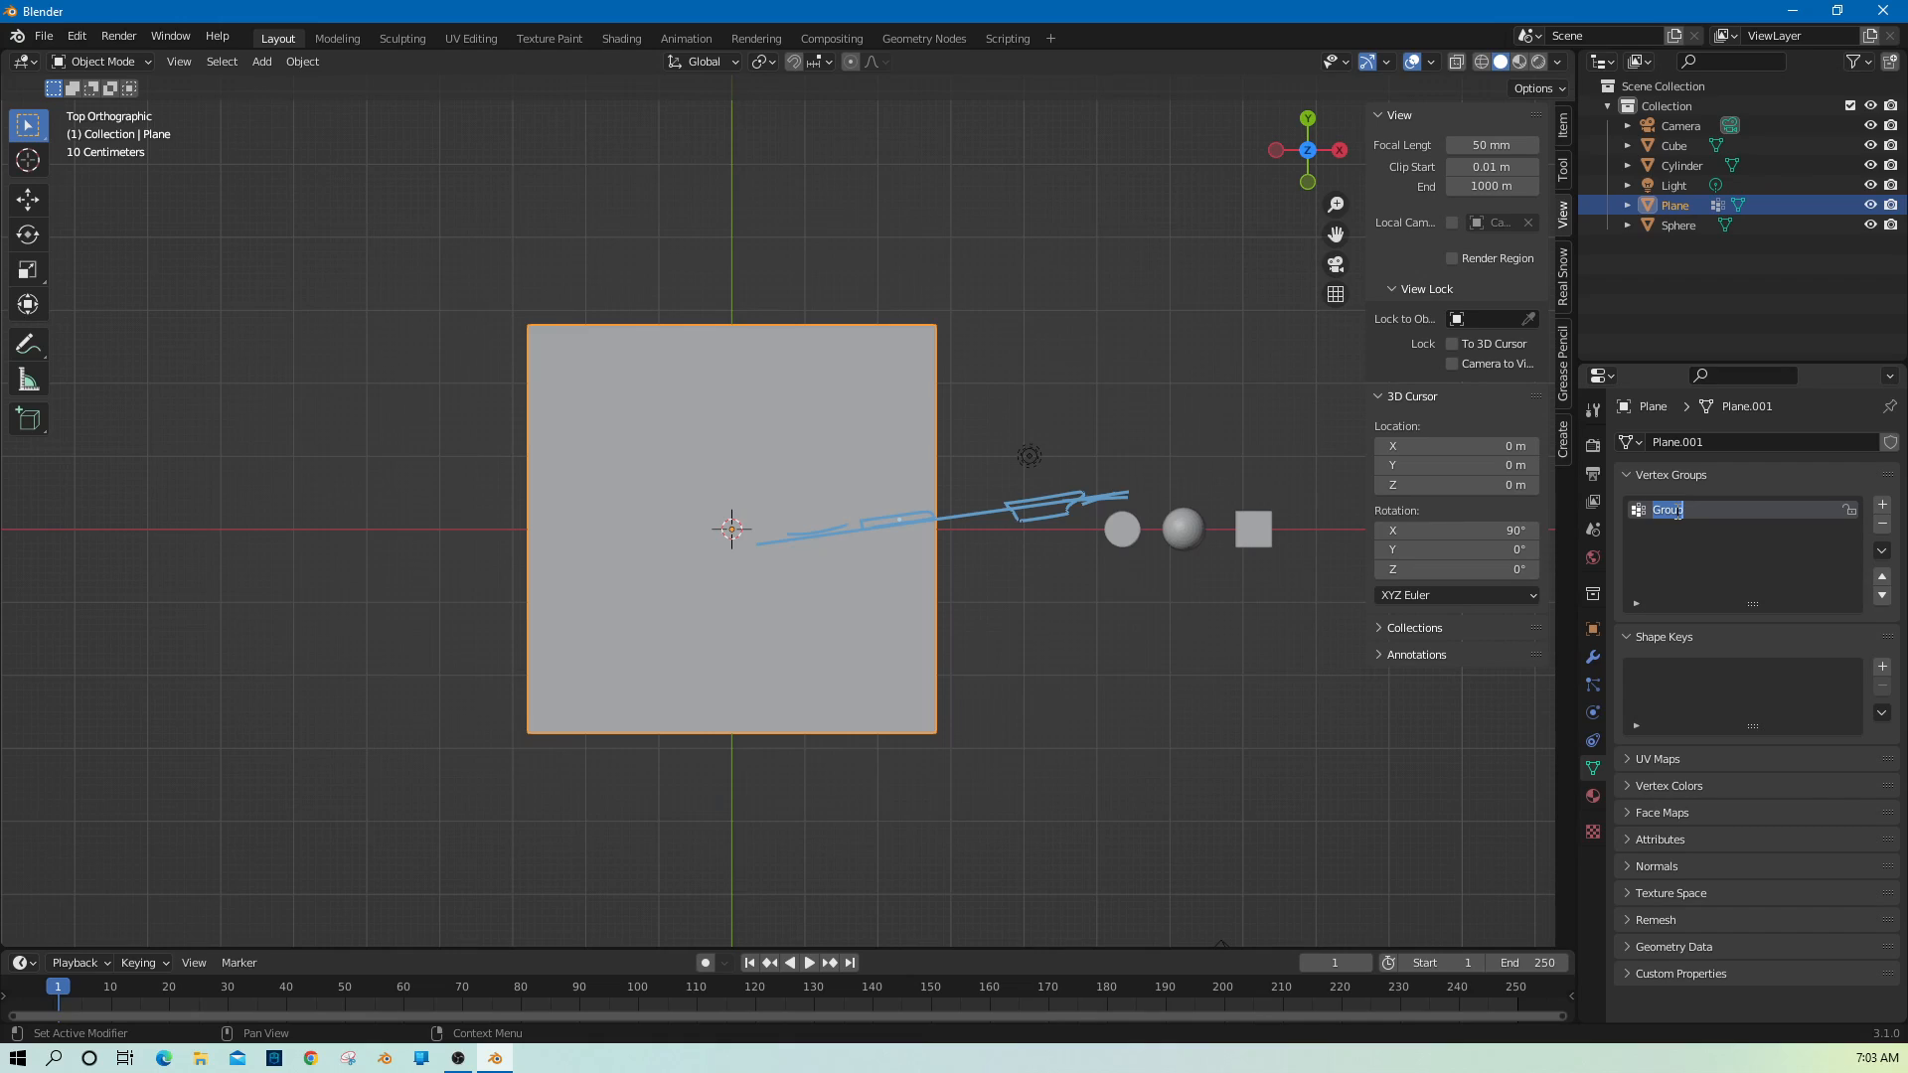
text(CubeVG)
key(Return)
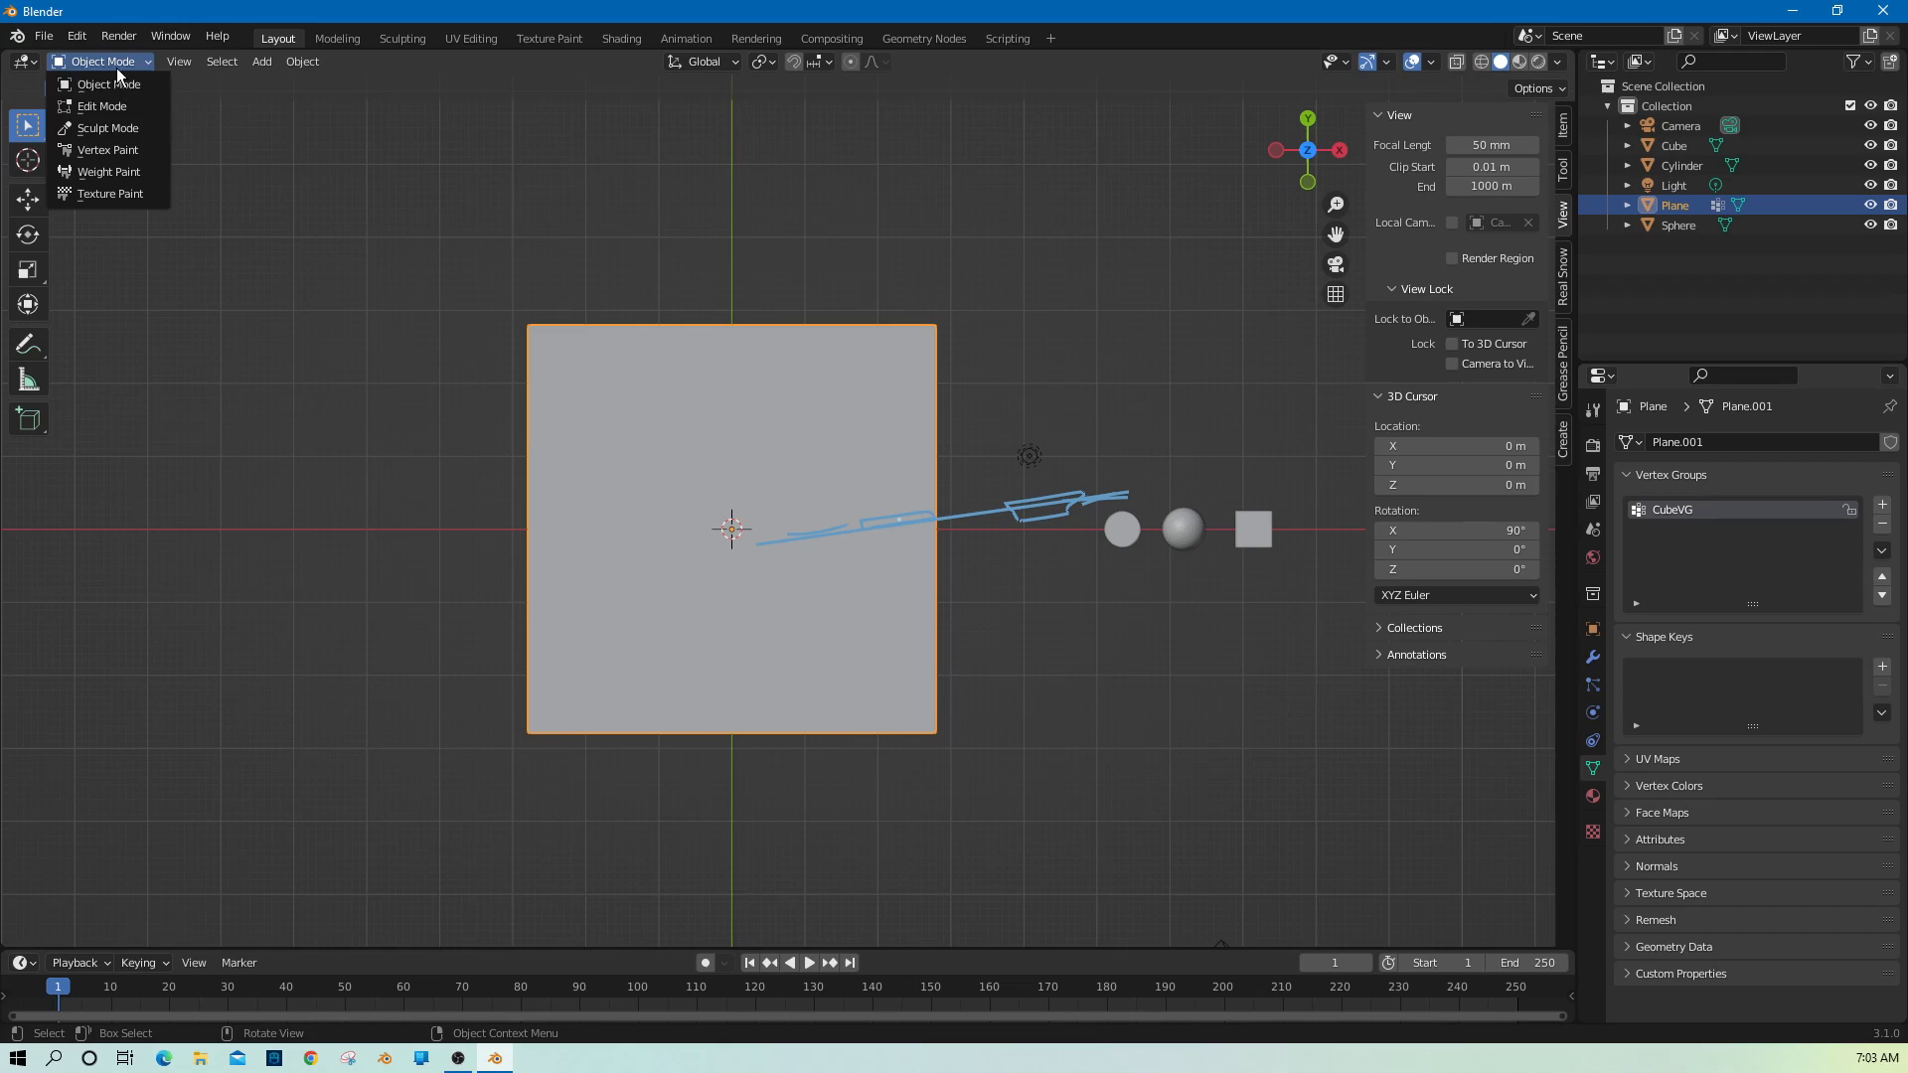
Put the plane into Weight Paint mode and check the available brush presets, keeping the Draw brush.
click(108, 171)
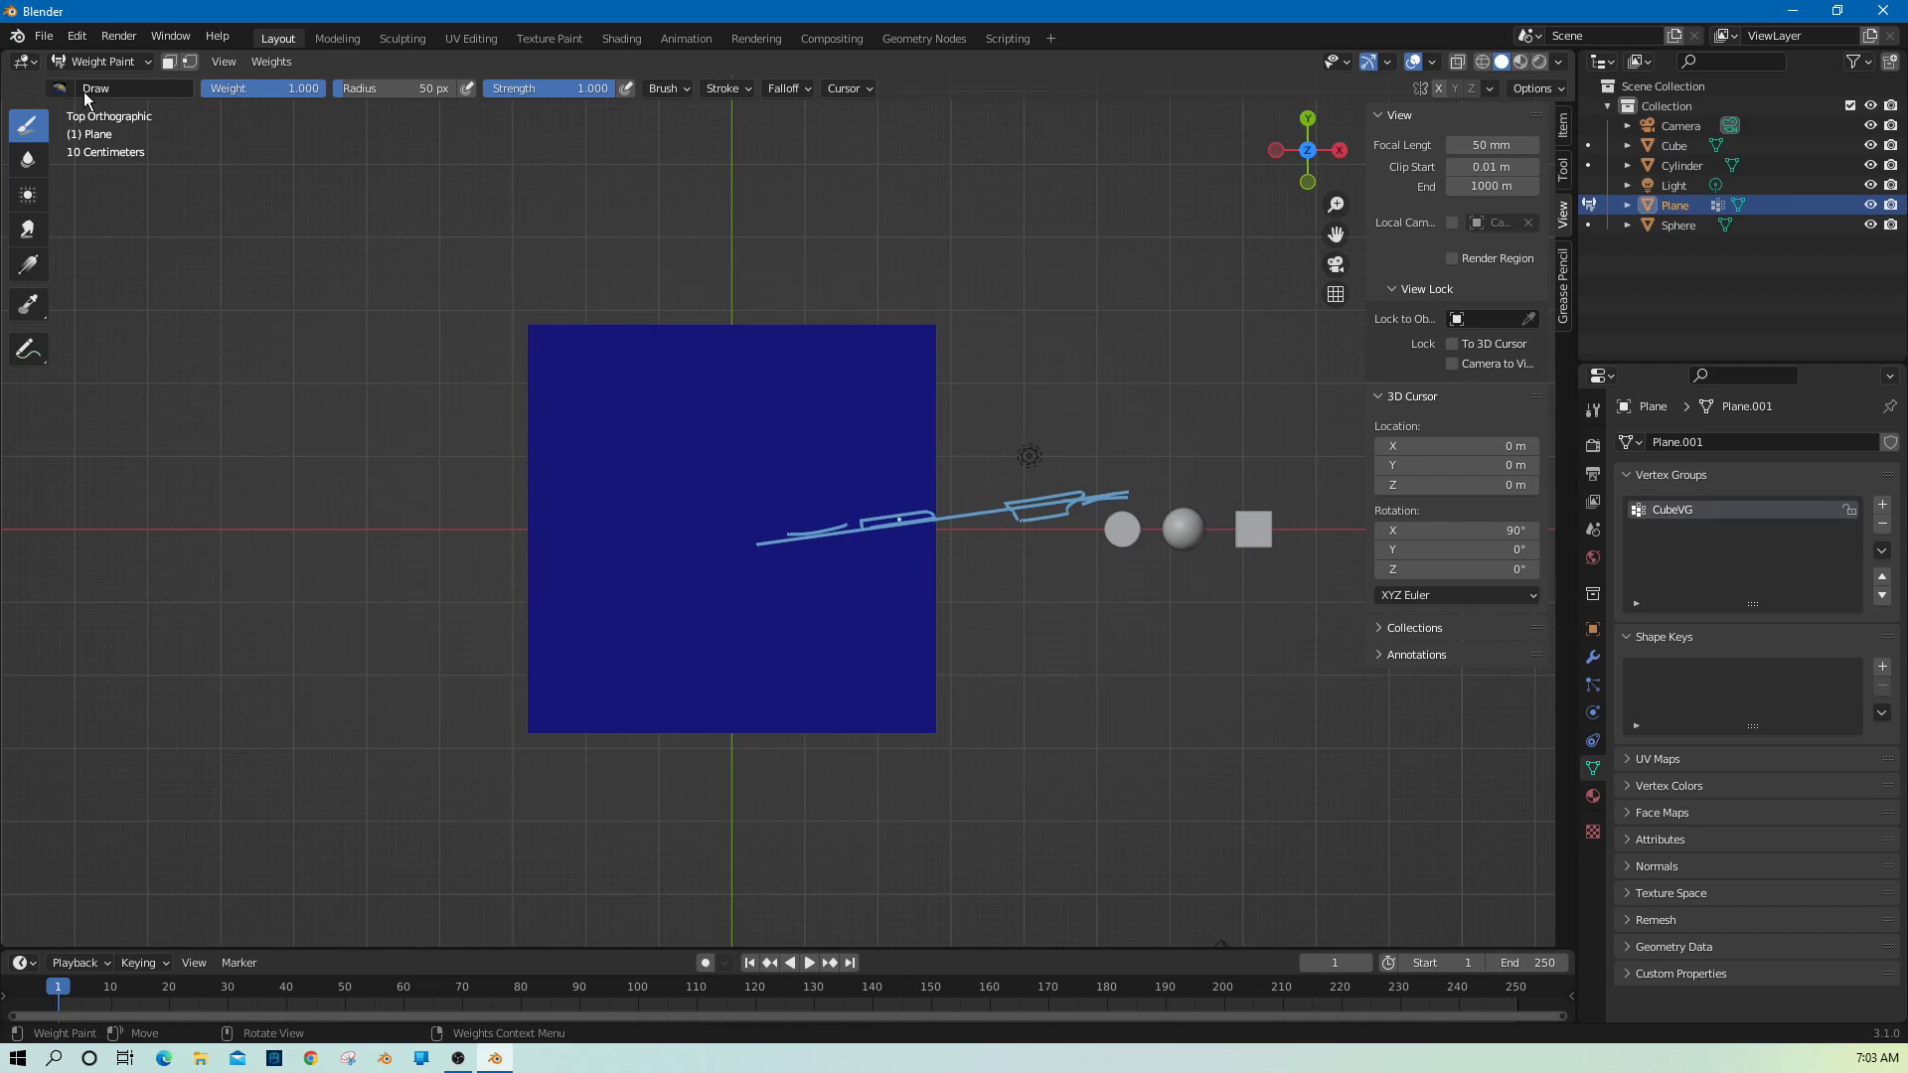
double_click(125, 88)
click(61, 89)
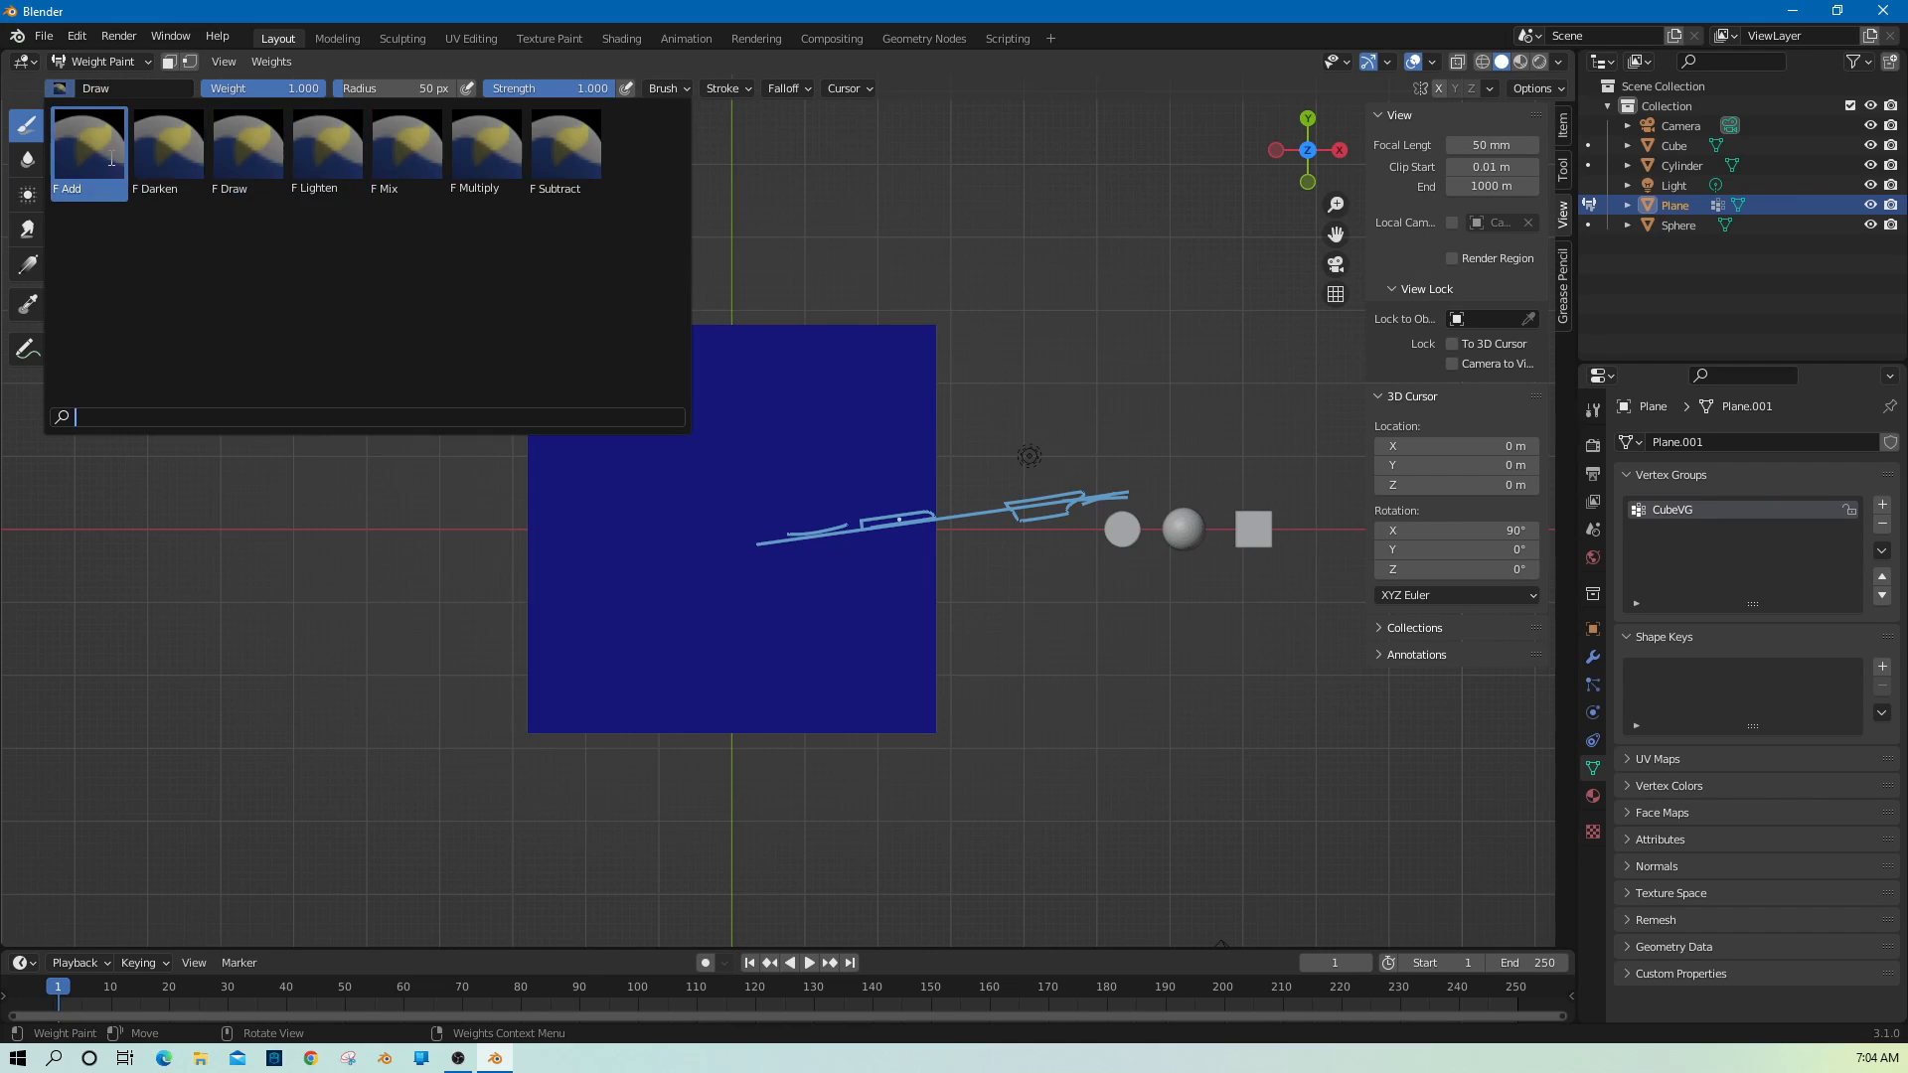
key(Escape)
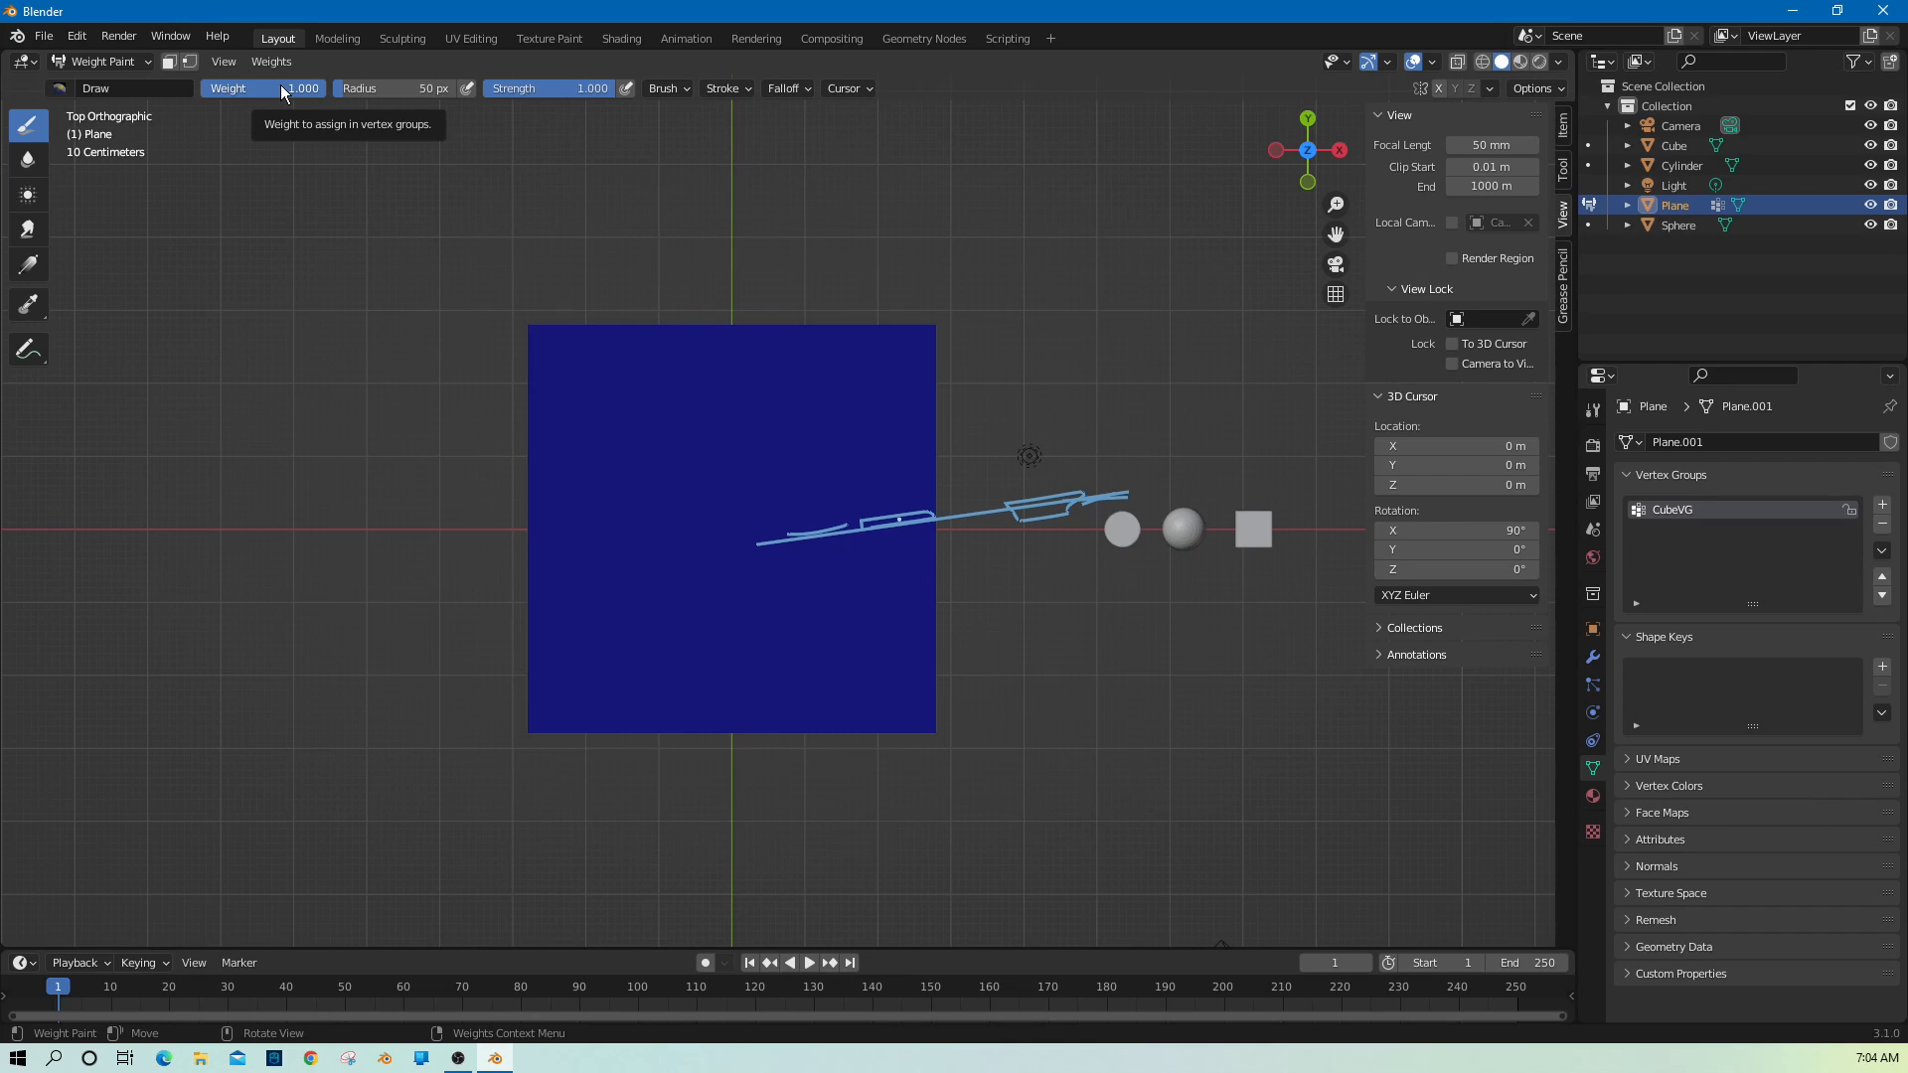
Set the brush weight to 0.547 and paint a dab and a large curved test stroke around the plane's centre.
drag(314, 92, 304, 93)
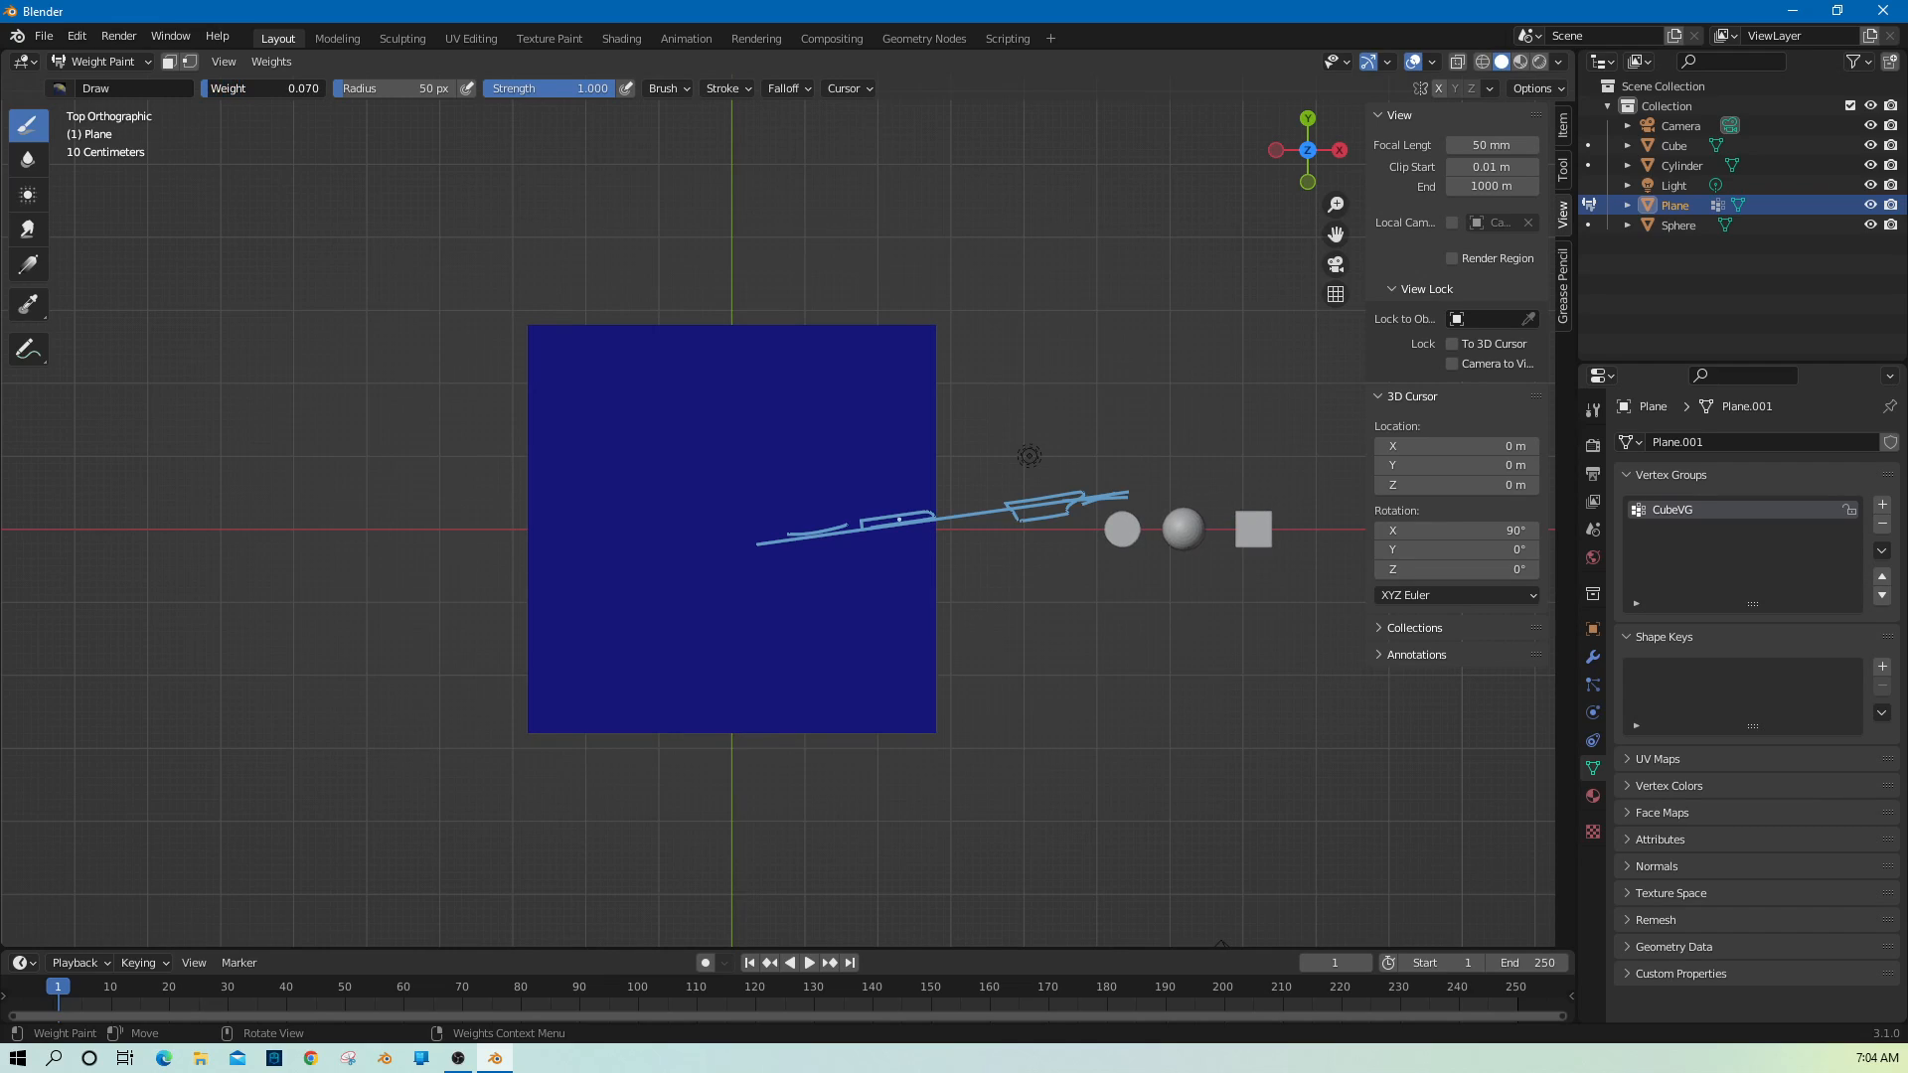
drag(211, 88, 325, 88)
click(700, 508)
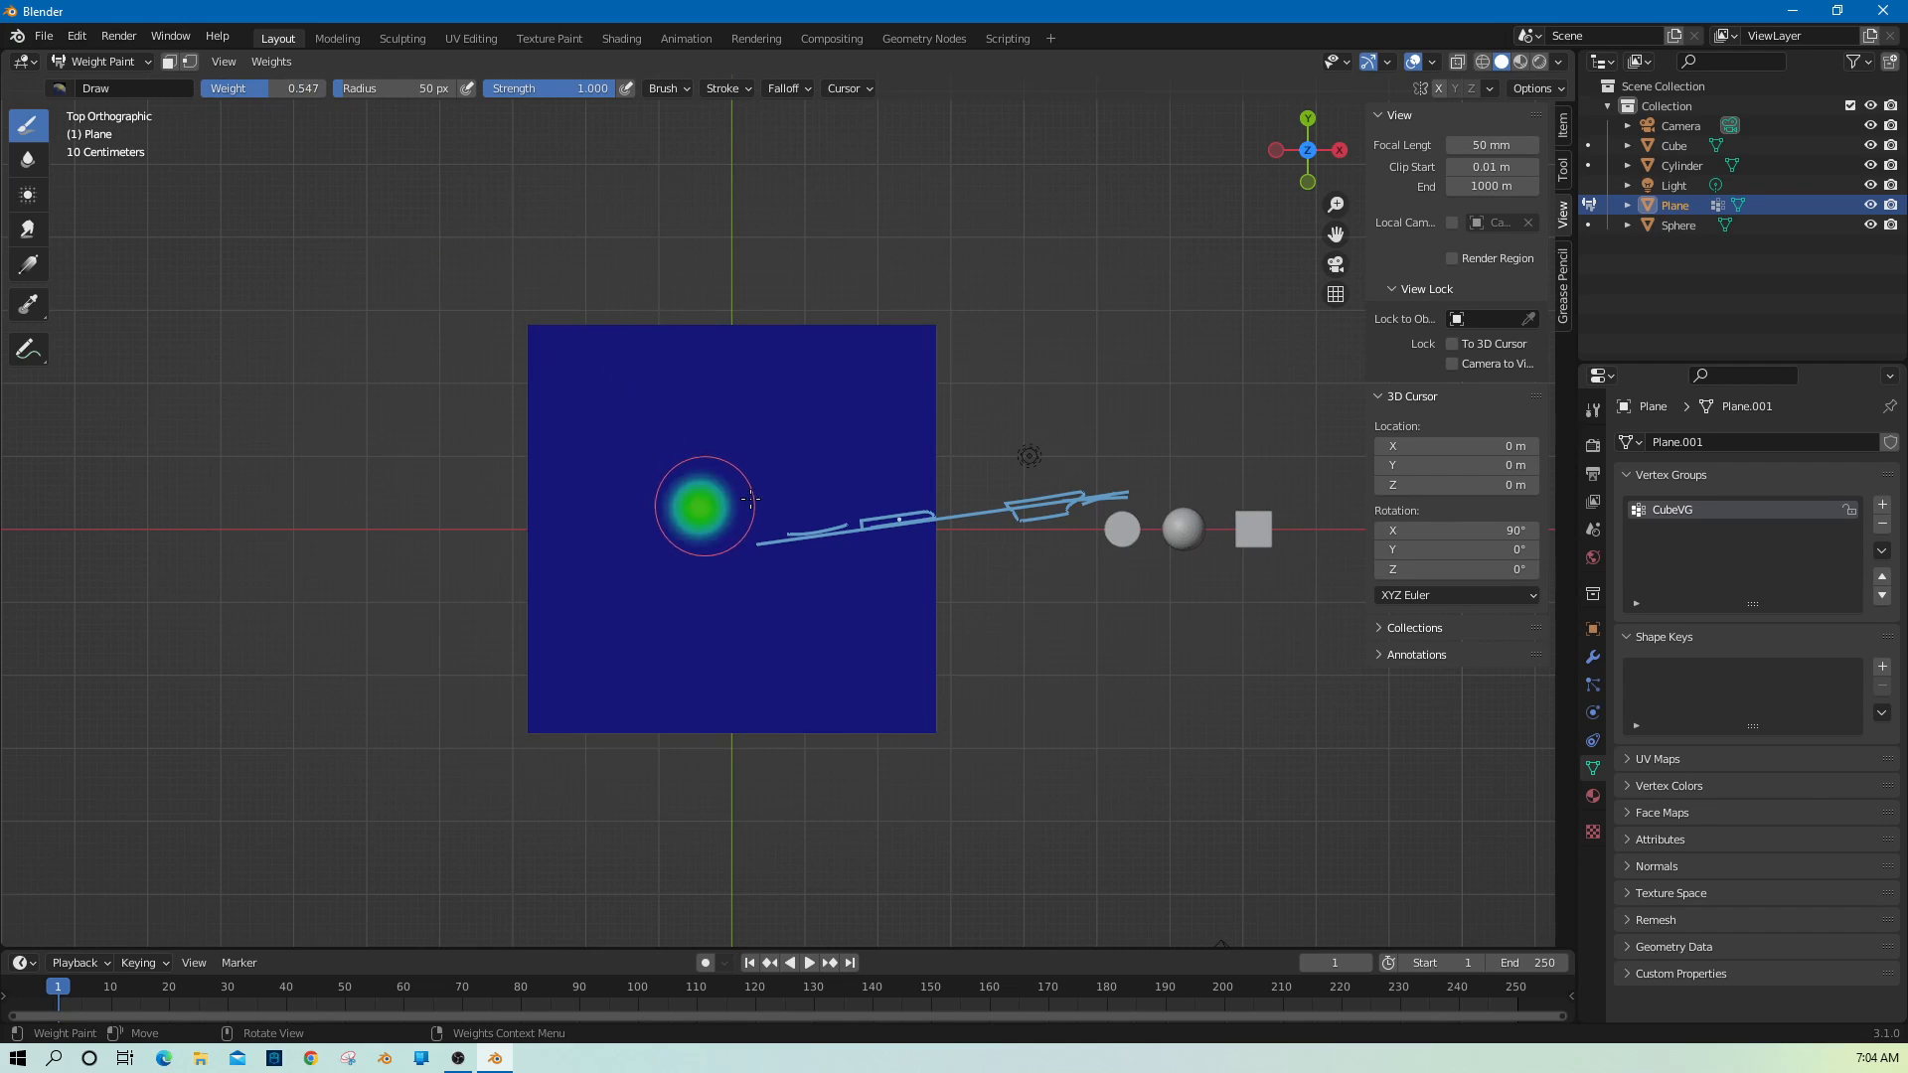
mouse_move(716, 425)
mouse_down()
mouse_move(838, 584)
mouse_move(639, 554)
mouse_move(626, 502)
mouse_up()
Paint test arcs near the plane's two upper corners, one at weight 0.922 and the other at weight 1.000.
drag(291, 88, 316, 88)
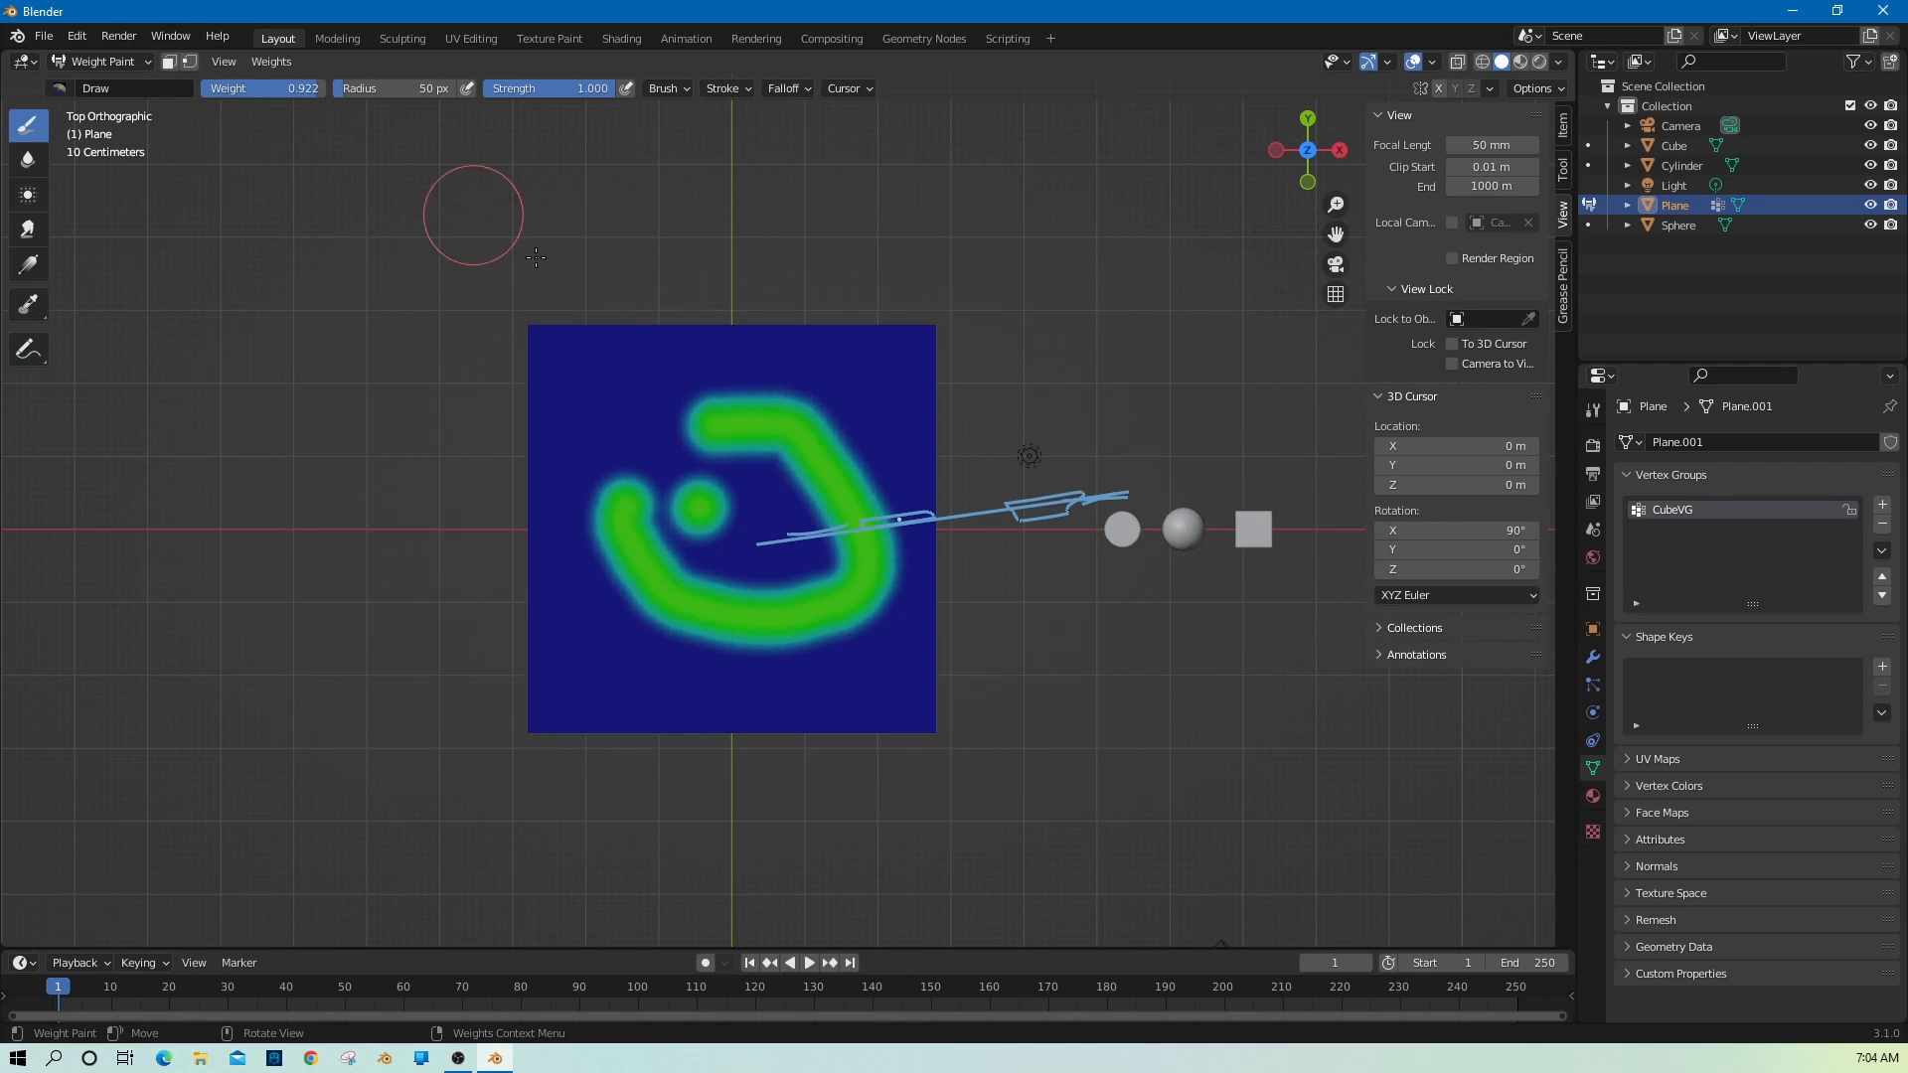
mouse_move(701, 364)
mouse_down()
mouse_move(581, 377)
mouse_move(567, 418)
mouse_up()
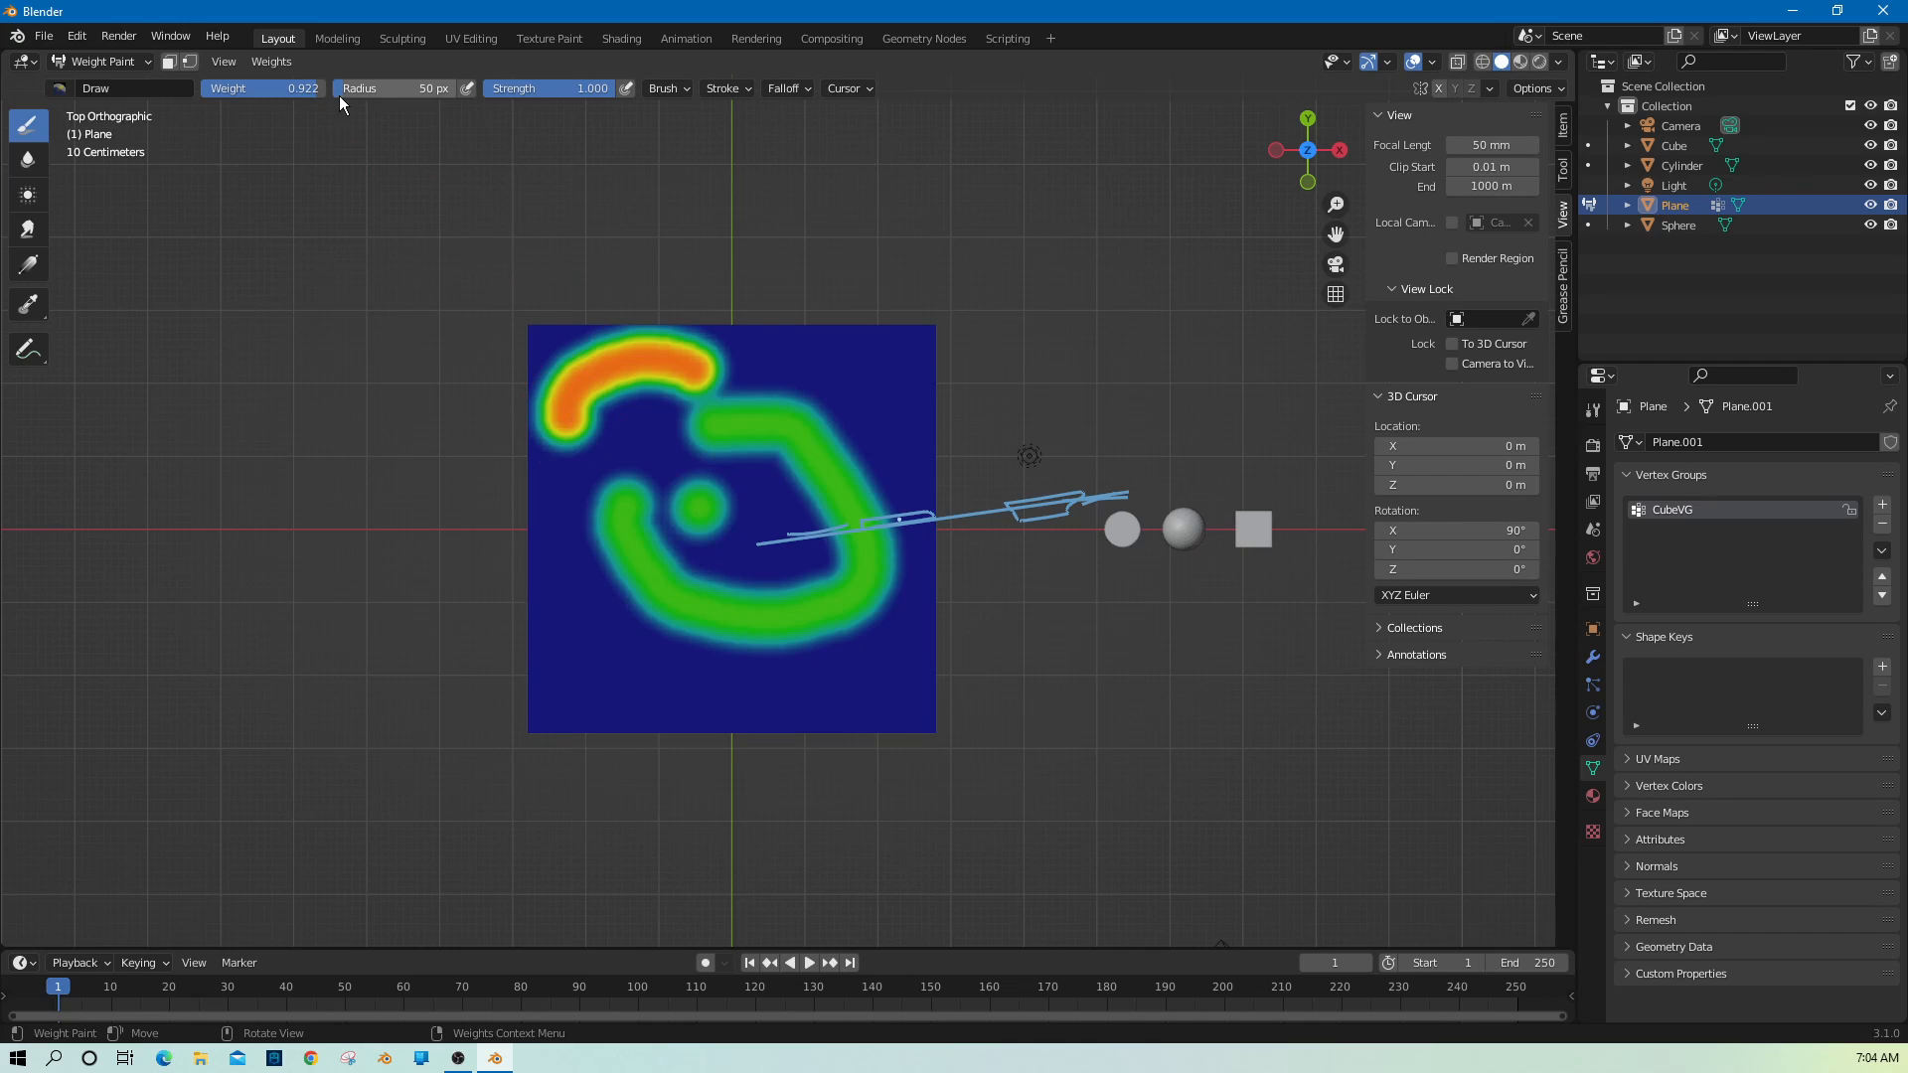
drag(823, 346, 903, 396)
Set the brush weight to 0.000 and paint over all test strokes to clear them from the plane.
scroll(915, 392, up, 2)
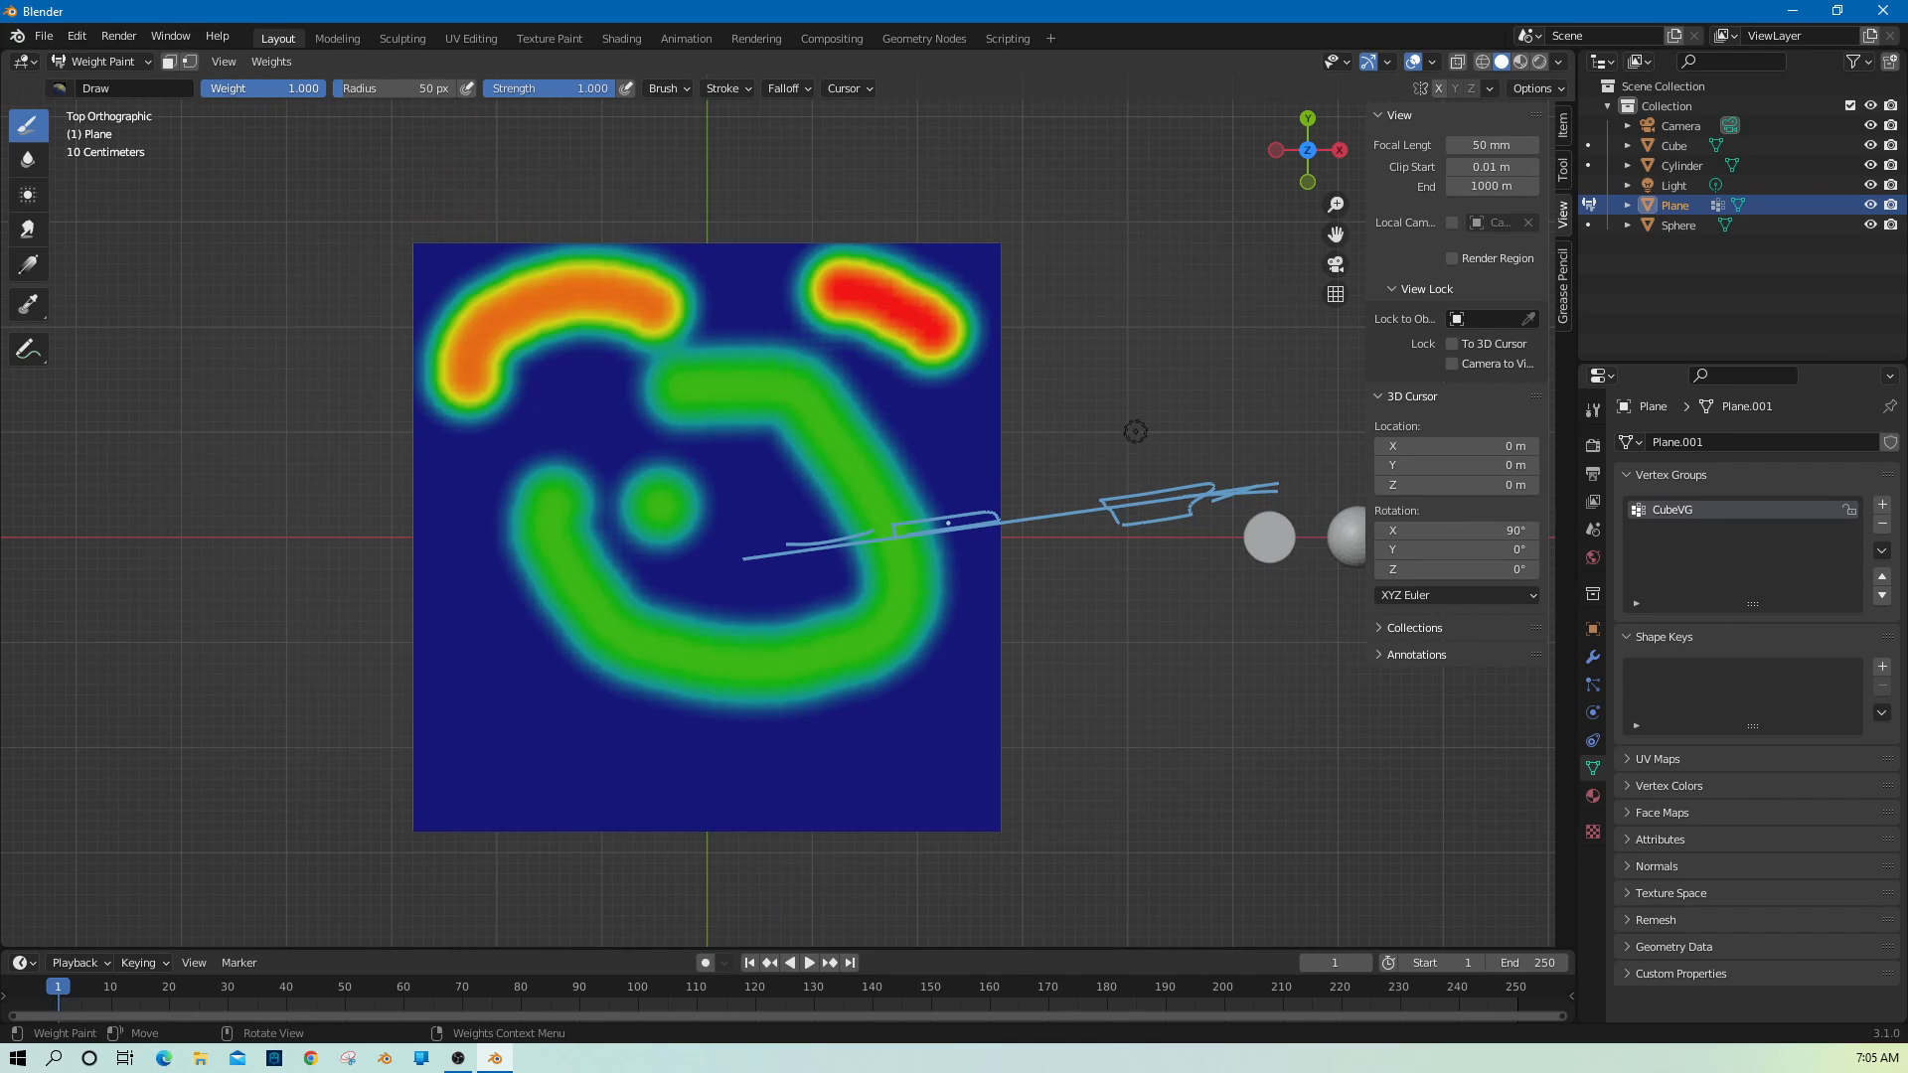
drag(314, 87, 199, 87)
mouse_move(721, 323)
mouse_down()
mouse_move(553, 307)
mouse_move(507, 366)
mouse_move(515, 307)
mouse_move(612, 271)
mouse_move(408, 358)
mouse_move(612, 284)
mouse_move(632, 333)
mouse_move(489, 379)
mouse_move(394, 441)
mouse_move(497, 438)
mouse_move(695, 213)
mouse_move(941, 253)
mouse_move(945, 319)
mouse_move(1014, 307)
mouse_move(853, 287)
mouse_move(793, 319)
mouse_move(882, 362)
mouse_move(822, 349)
mouse_move(641, 487)
mouse_move(646, 556)
mouse_move(539, 494)
mouse_move(562, 616)
mouse_move(527, 681)
mouse_move(577, 760)
mouse_move(618, 705)
mouse_move(779, 660)
mouse_move(755, 609)
mouse_move(855, 492)
mouse_move(829, 388)
mouse_move(858, 414)
mouse_up()
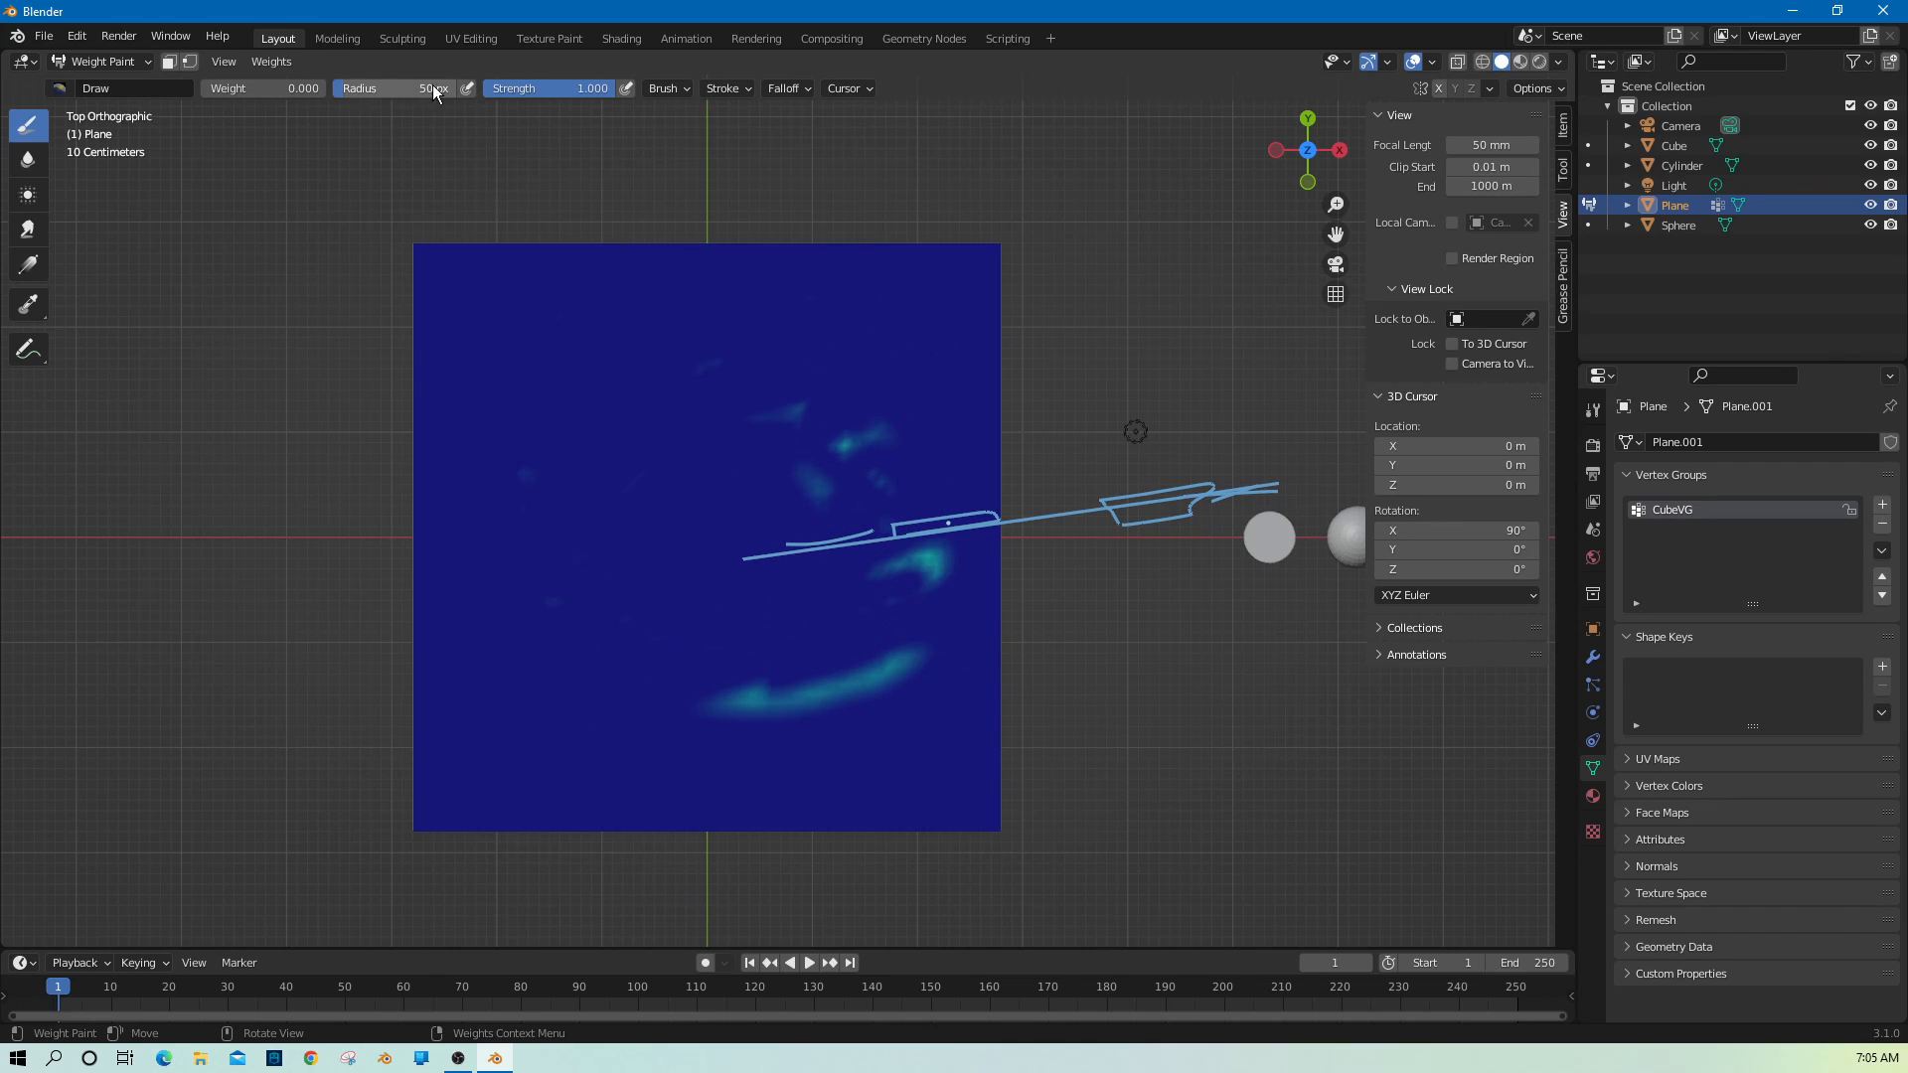
mouse_move(758, 362)
mouse_down()
mouse_move(873, 435)
mouse_move(924, 626)
mouse_move(896, 581)
mouse_up()
mouse_move(853, 661)
mouse_down()
mouse_move(604, 703)
mouse_move(920, 660)
mouse_up()
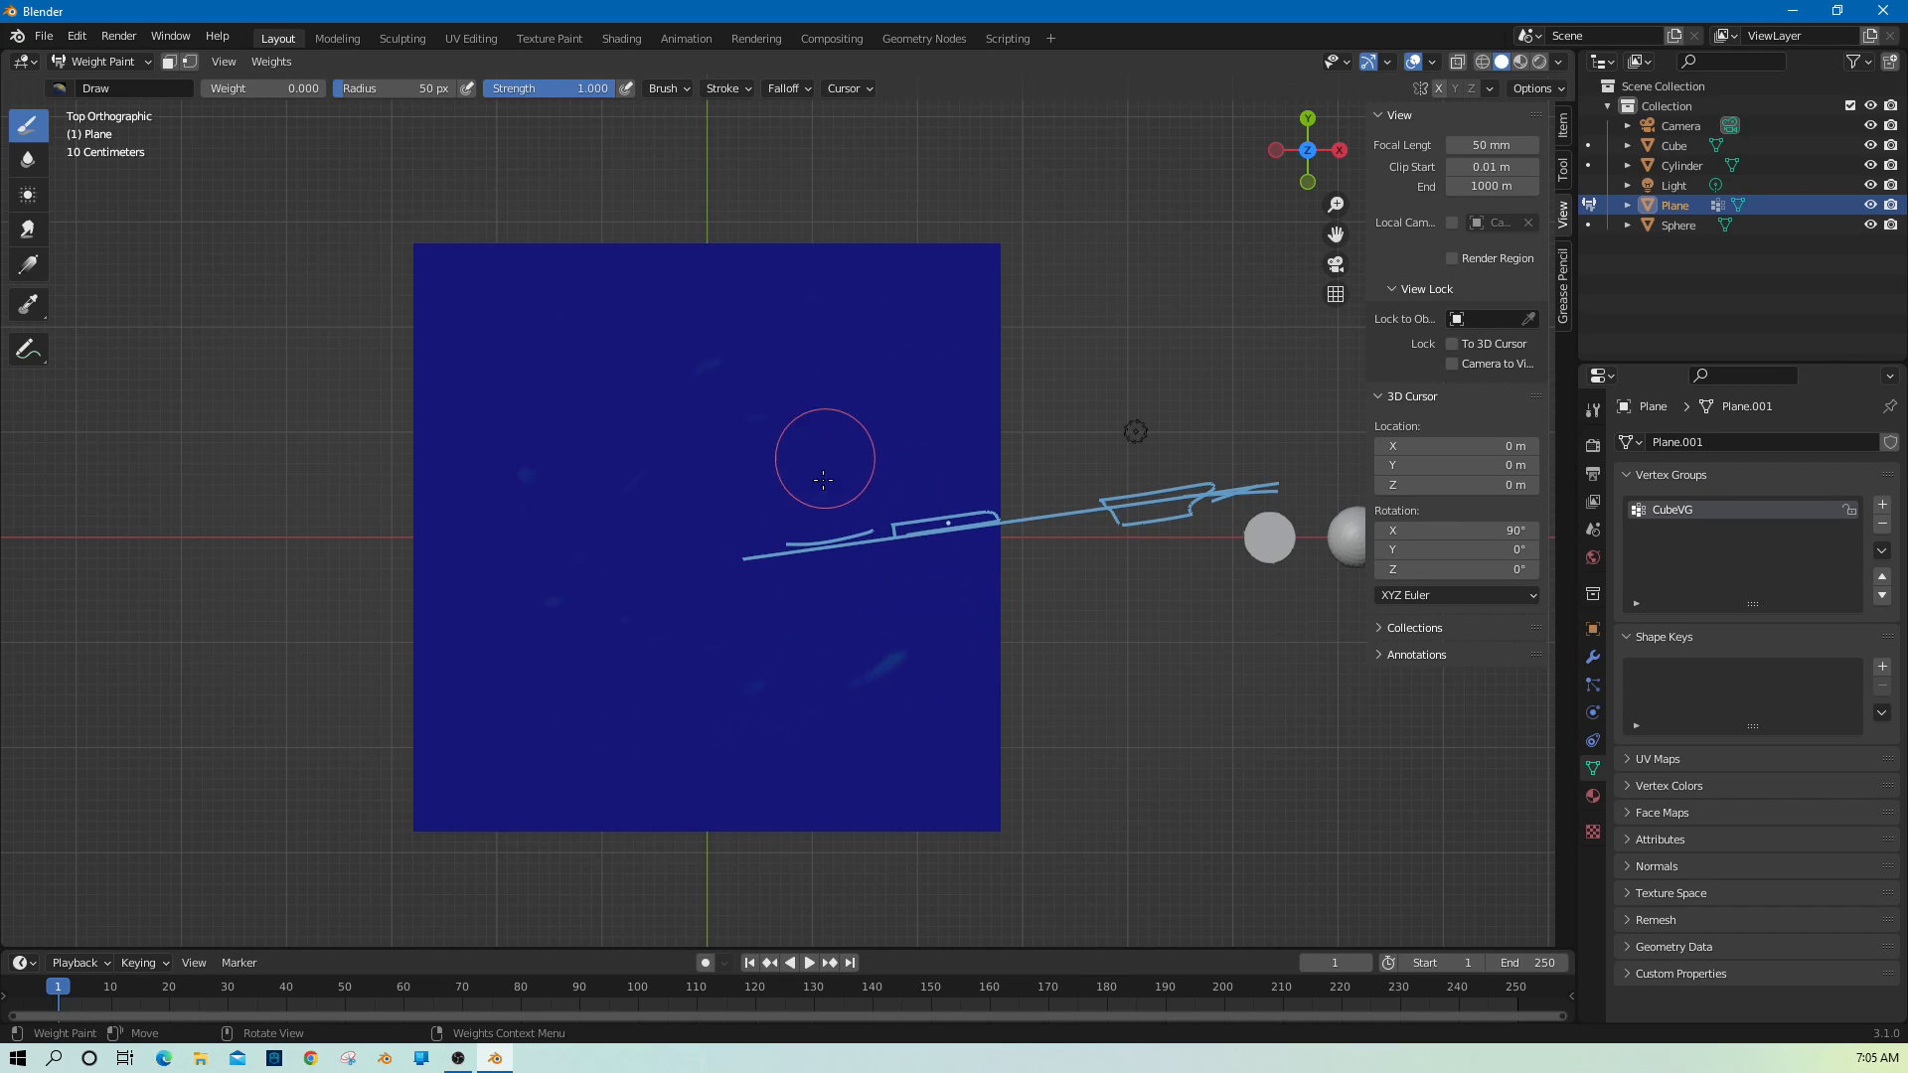
mouse_move(593, 429)
mouse_down()
mouse_move(554, 593)
mouse_move(882, 648)
mouse_move(717, 668)
mouse_up()
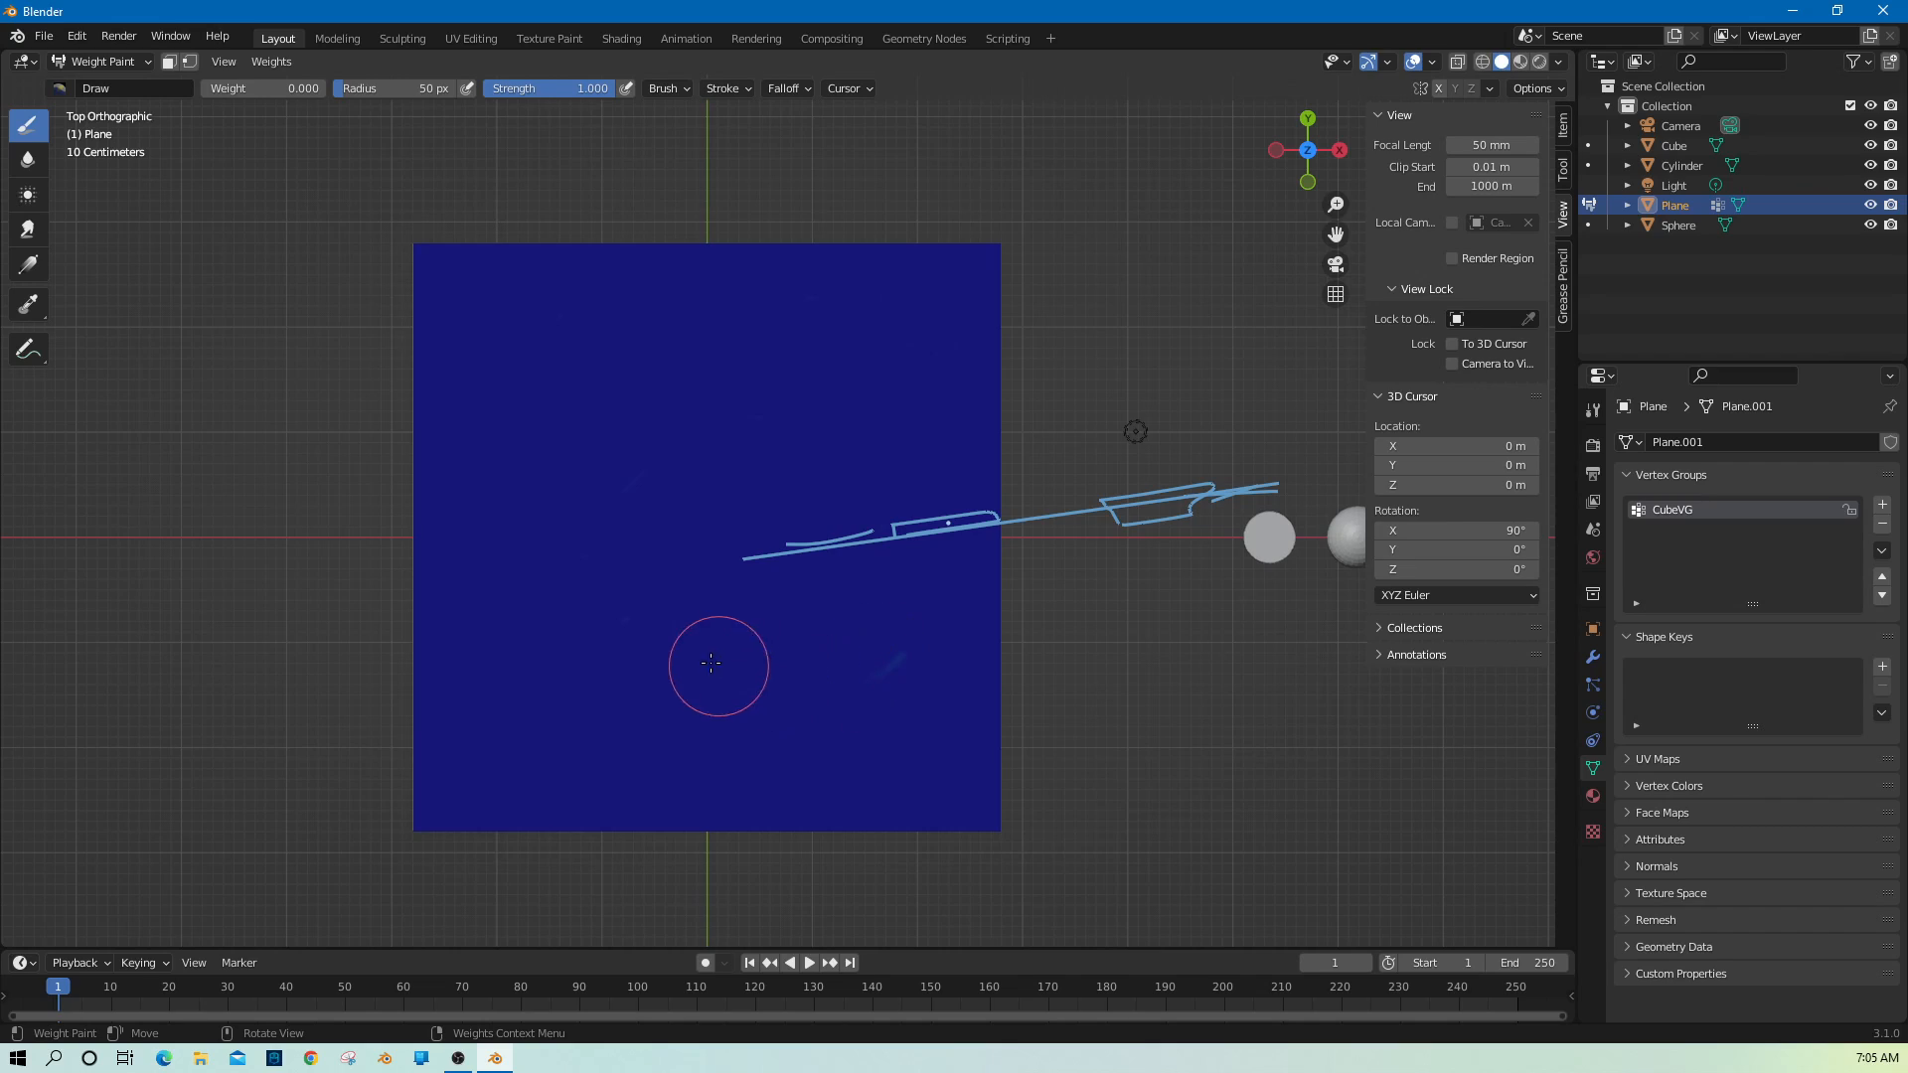
Set the brush weight to 1.000 and paint a filled round patch at the plane's centre for CubeVG.
drag(219, 93, 326, 89)
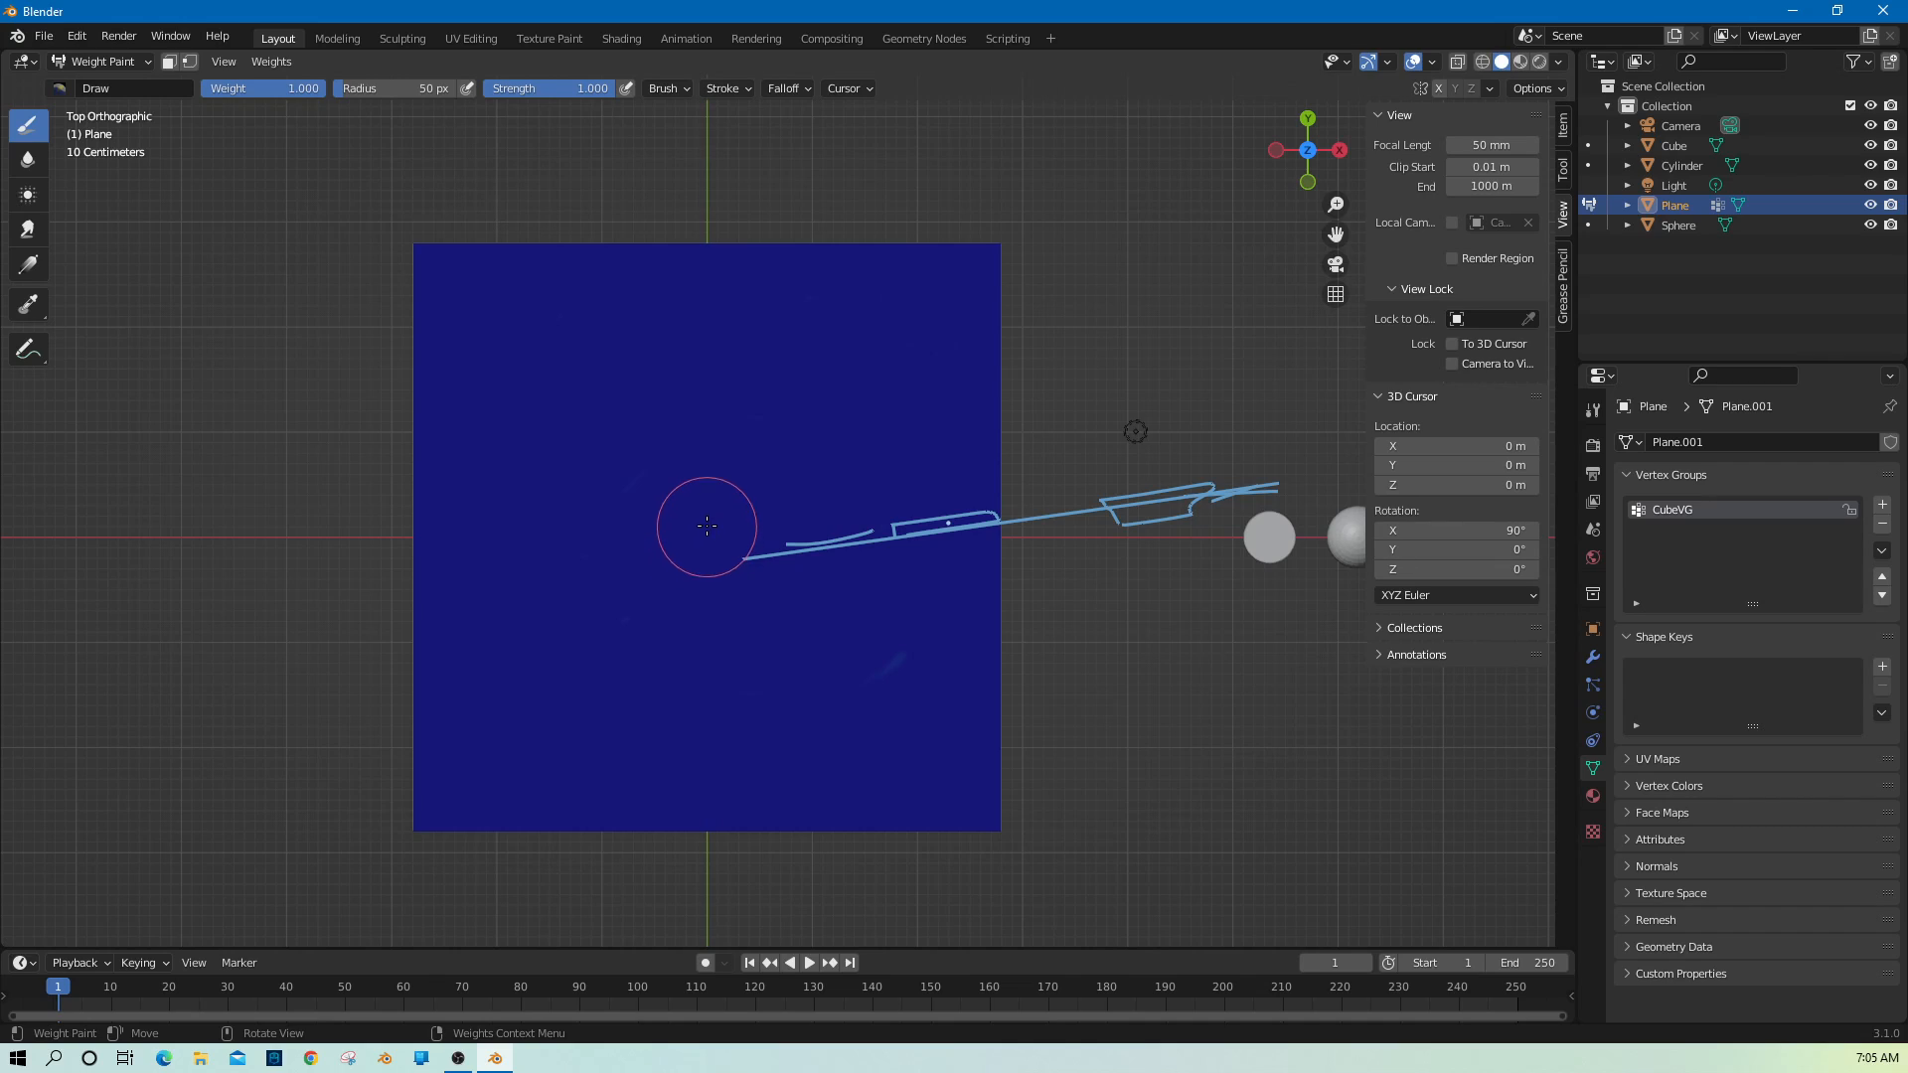
mouse_move(695, 499)
mouse_down()
mouse_move(739, 492)
mouse_move(751, 547)
mouse_move(670, 502)
mouse_move(696, 521)
mouse_move(699, 483)
mouse_move(771, 477)
mouse_move(780, 566)
mouse_move(656, 576)
mouse_move(688, 467)
mouse_move(737, 460)
mouse_move(711, 542)
mouse_move(723, 427)
mouse_move(770, 481)
mouse_move(765, 581)
mouse_move(641, 567)
mouse_move(642, 457)
mouse_move(752, 456)
mouse_move(769, 509)
mouse_up()
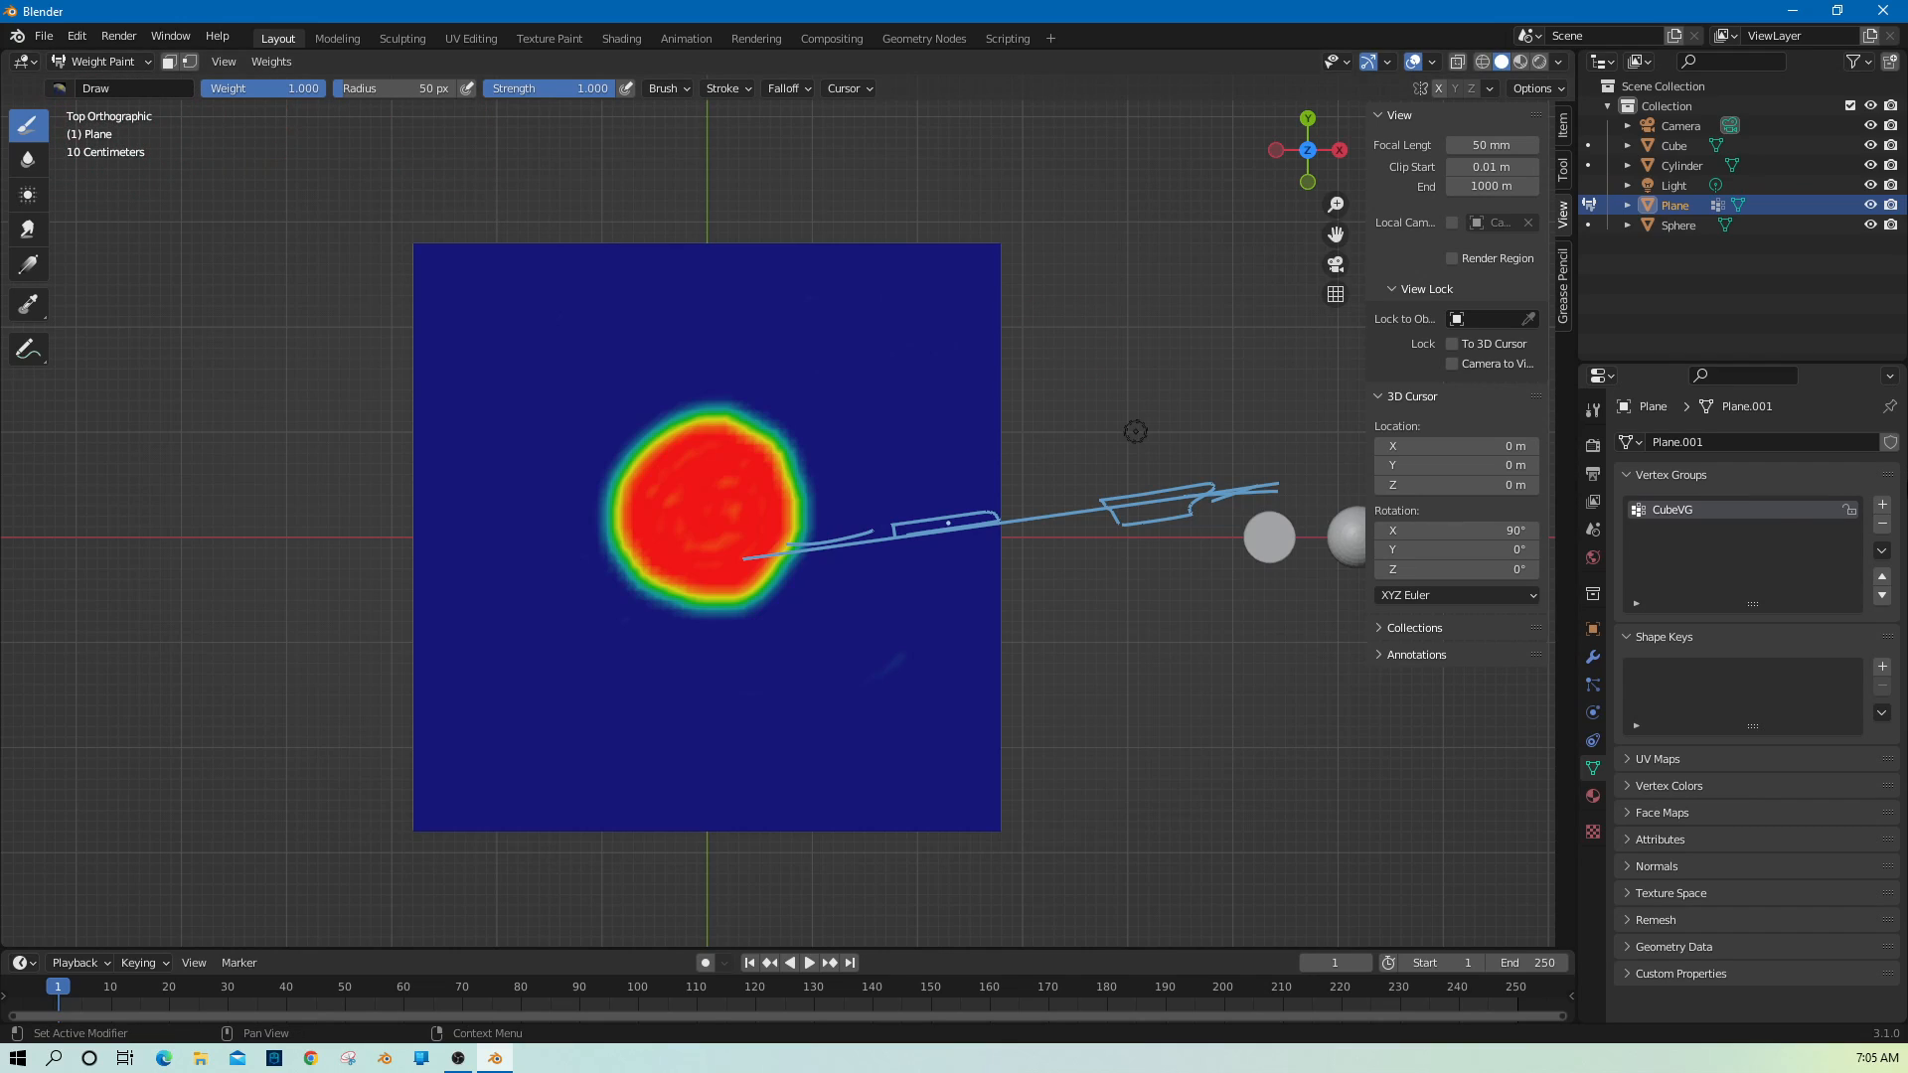
Create a vertex group named SpherVG and paint a full-weight ring around the plane's centre for it.
click(1880, 507)
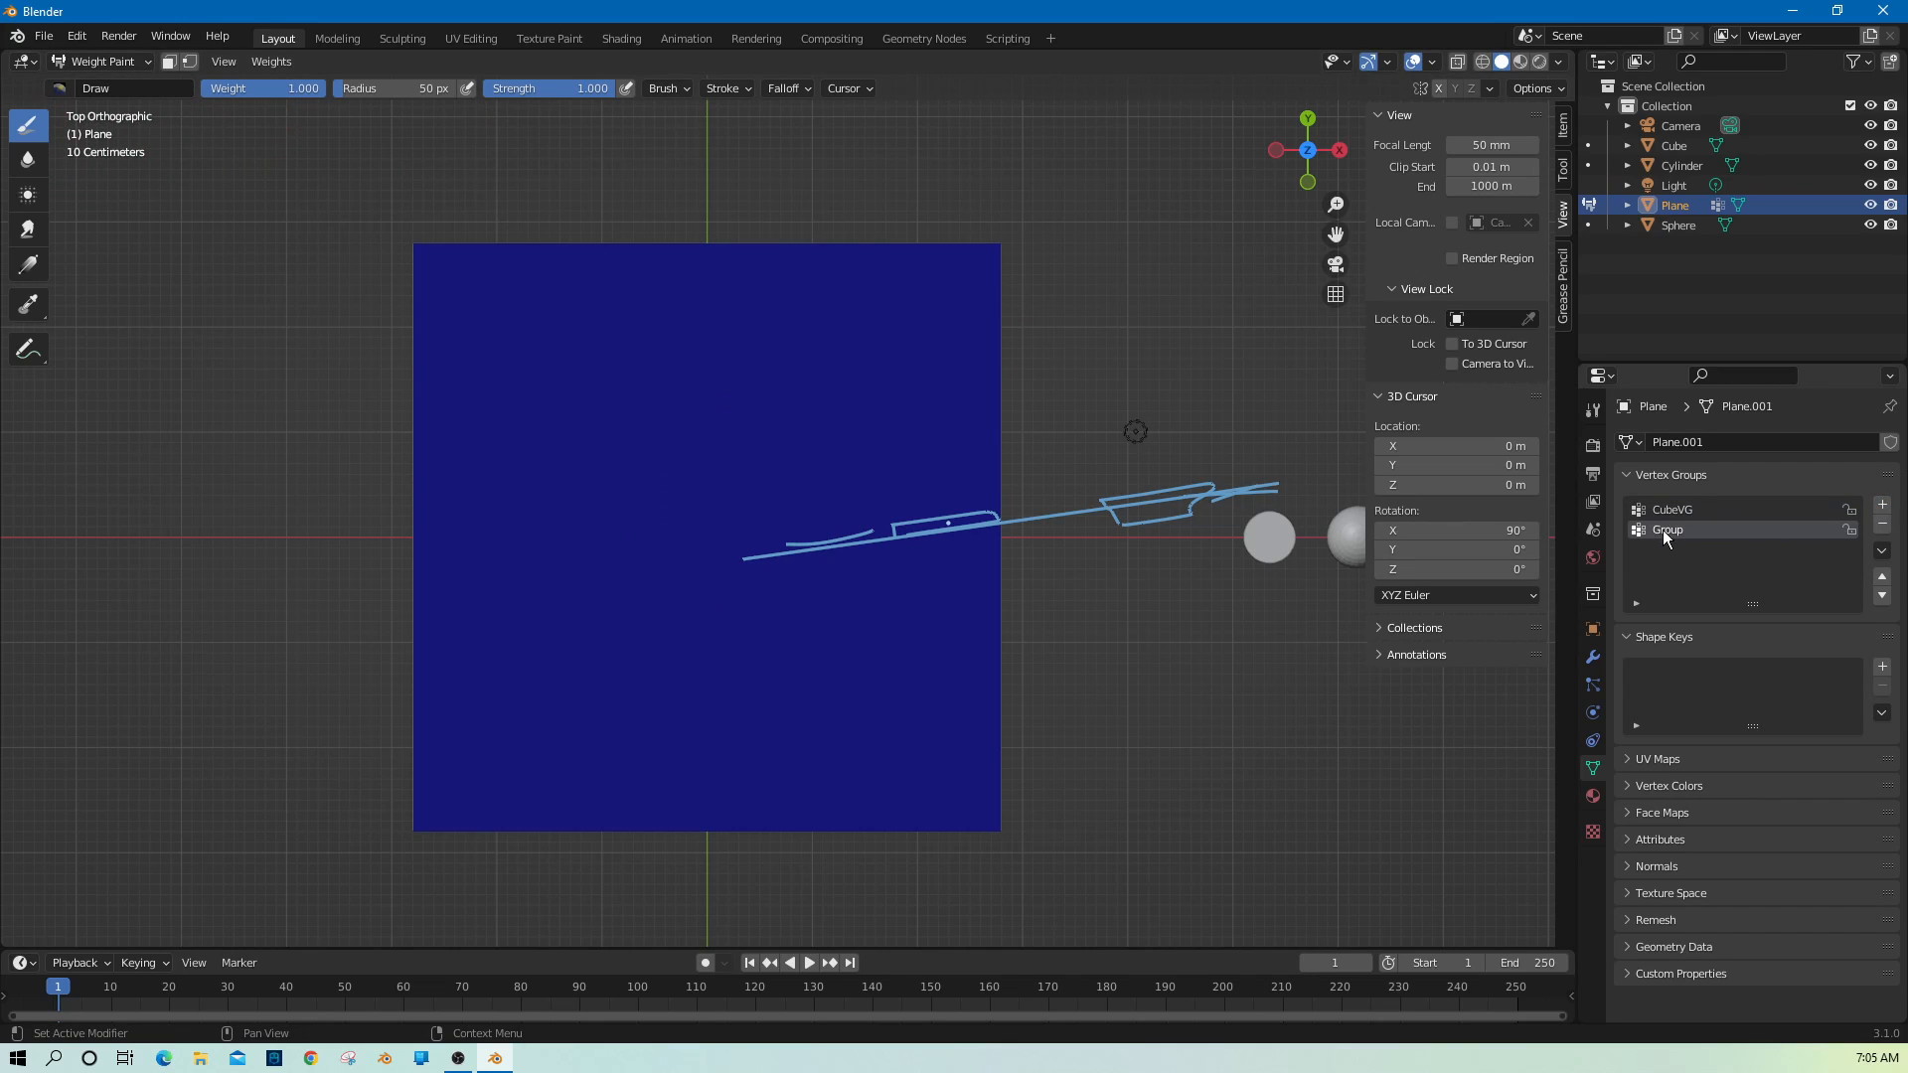
text(SpherVG)
key(Return)
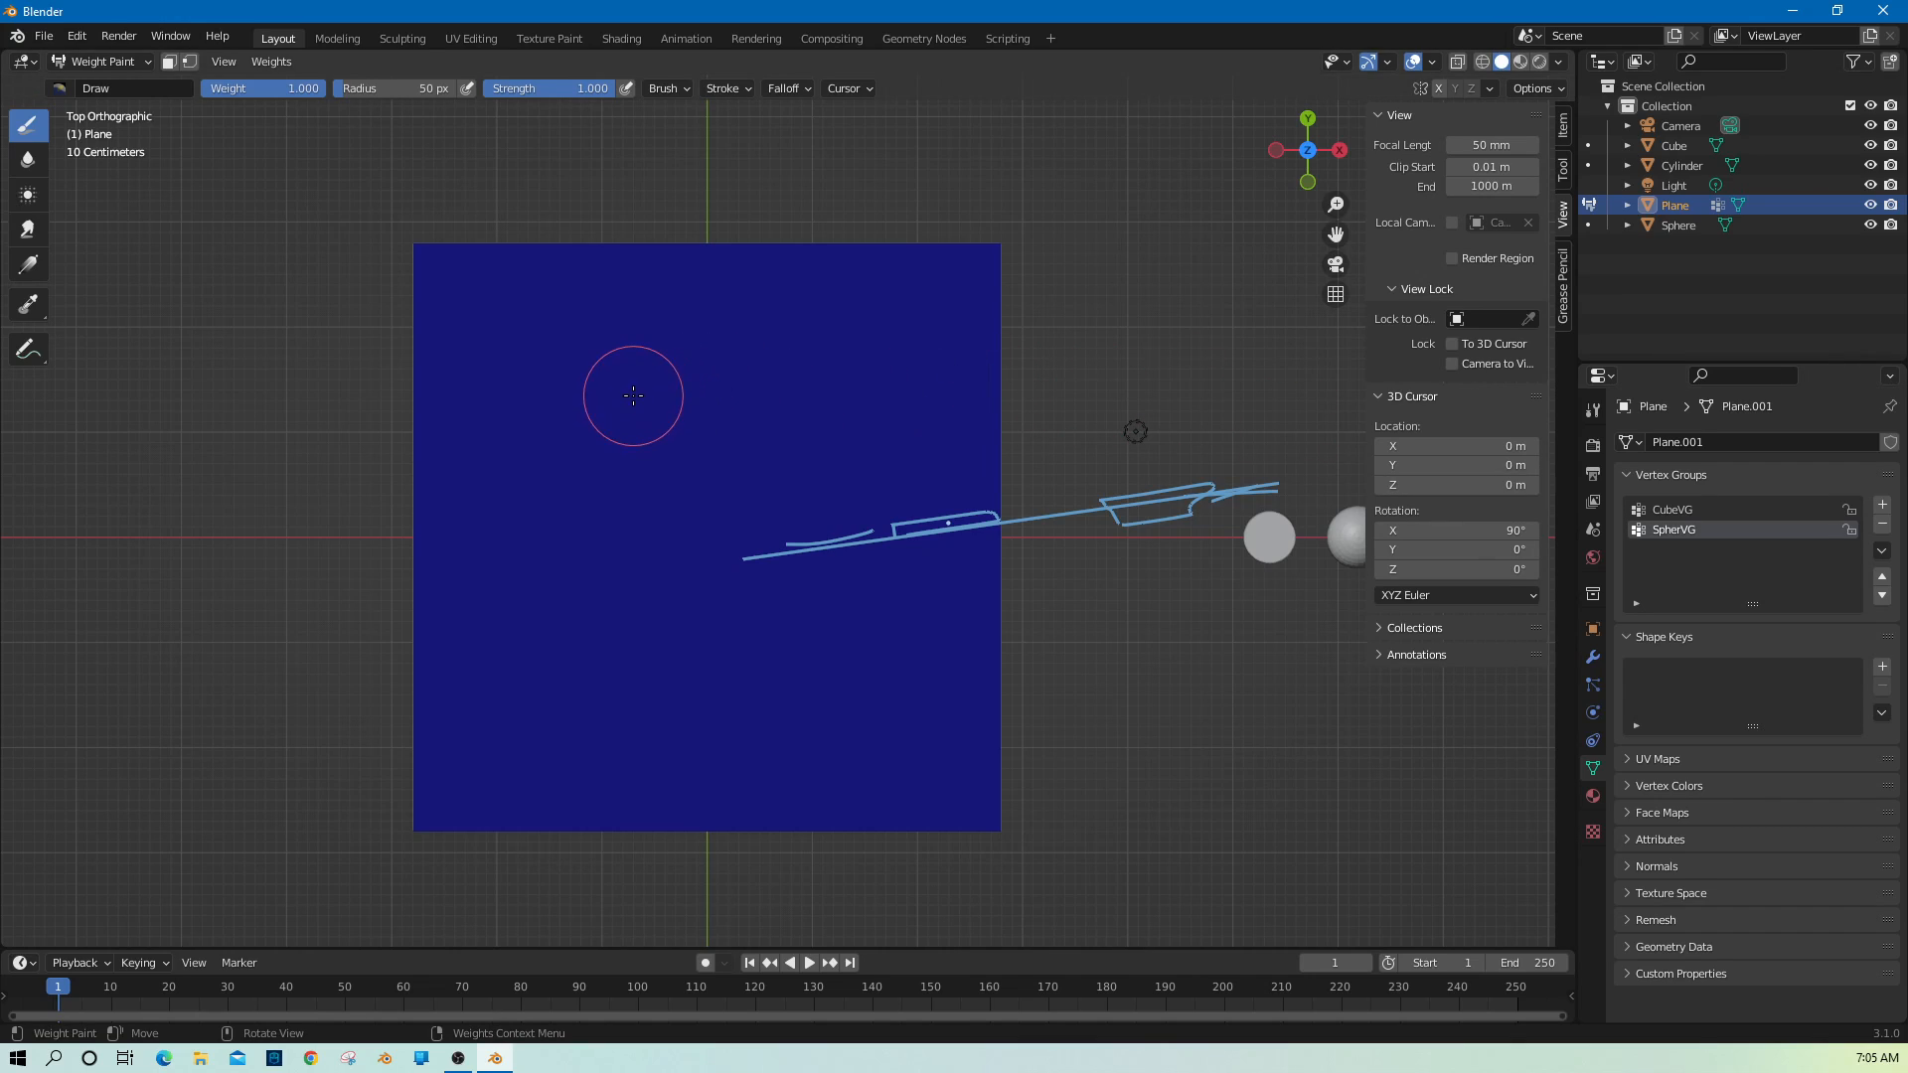
mouse_move(608, 393)
mouse_down()
mouse_move(685, 358)
mouse_move(833, 444)
mouse_move(864, 630)
mouse_move(660, 682)
mouse_move(554, 546)
mouse_move(593, 403)
mouse_move(636, 343)
mouse_move(532, 447)
mouse_move(517, 582)
mouse_move(571, 716)
mouse_move(711, 741)
mouse_move(865, 686)
mouse_move(905, 567)
mouse_move(875, 422)
mouse_move(746, 323)
mouse_move(636, 328)
mouse_move(570, 414)
mouse_move(542, 541)
mouse_move(596, 685)
mouse_move(580, 695)
mouse_up()
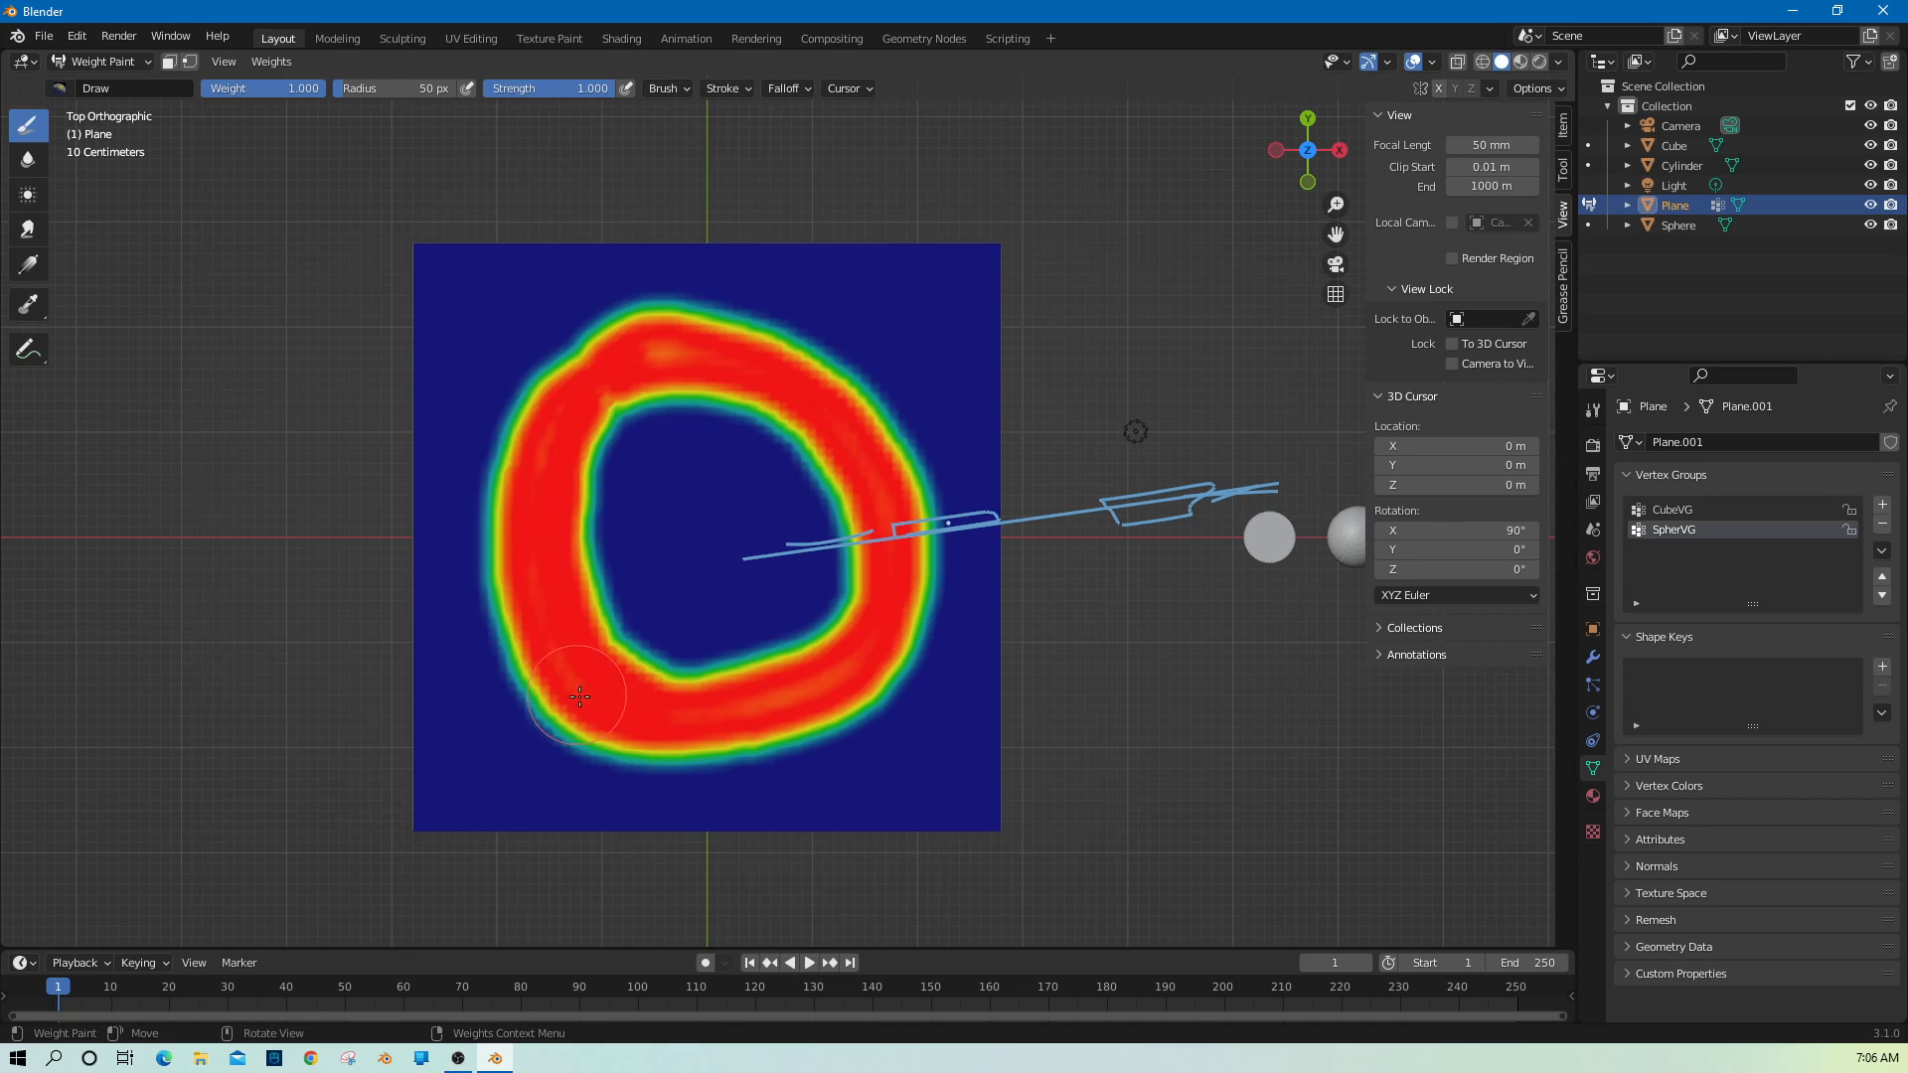
Create a third vertex group on the plane named CylinderVG.
click(1883, 506)
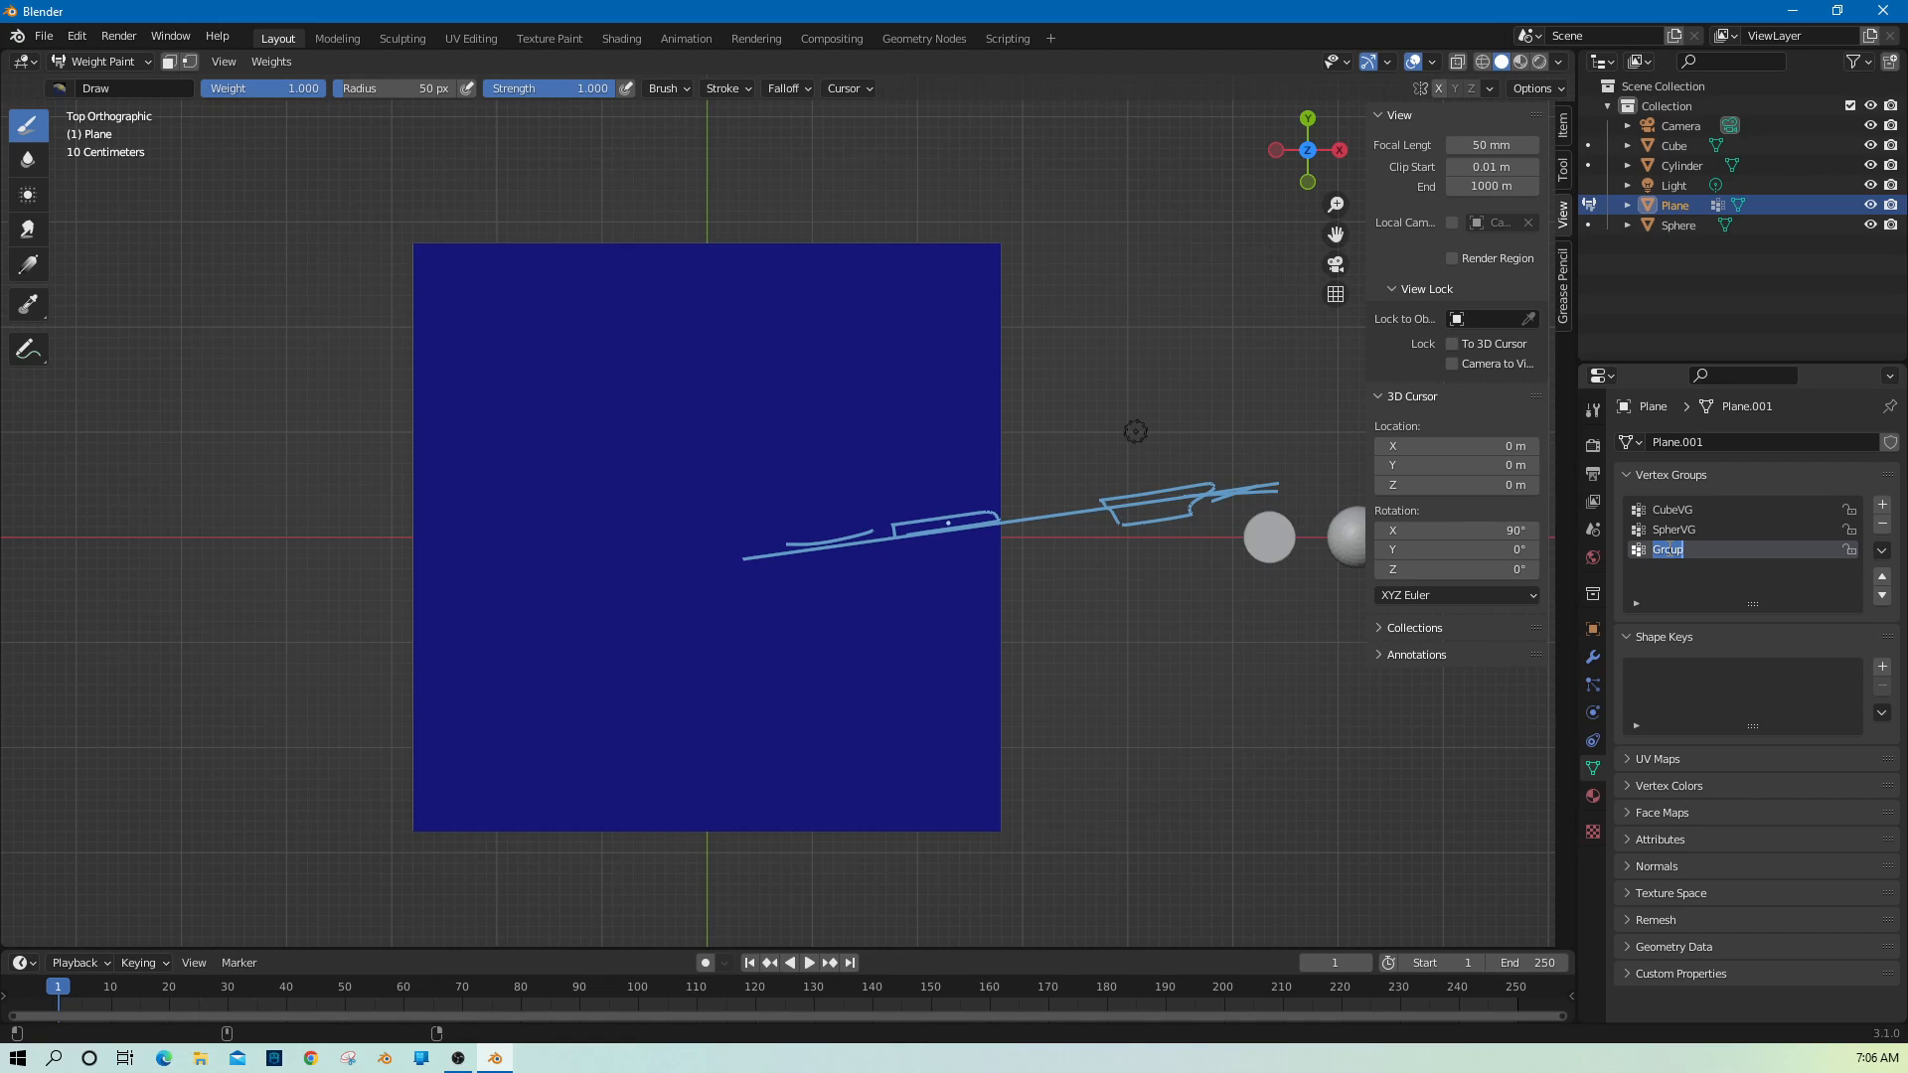
text(CylinderVG)
key(Return)
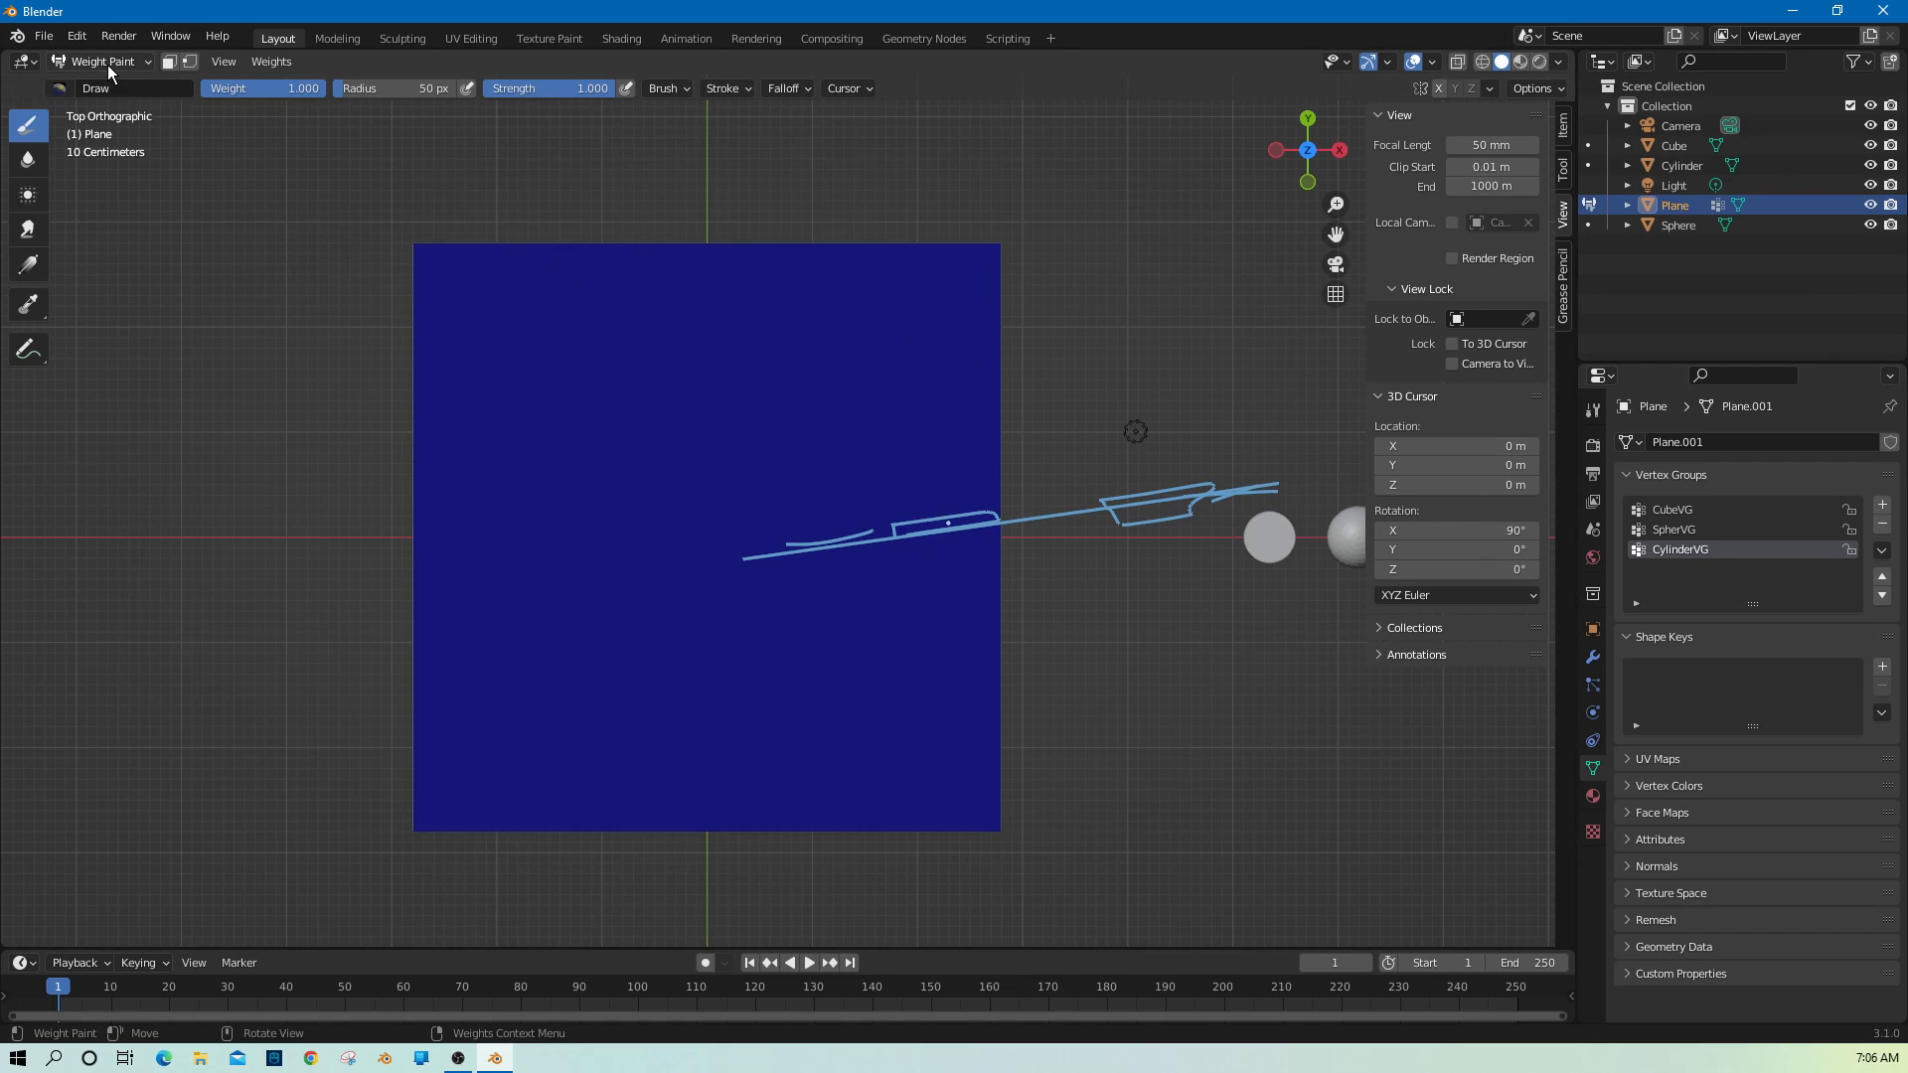
Paint a thick full-weight border along all four edges of the plane for CylinderVG and return to Object Mode.
drag(417, 257, 994, 261)
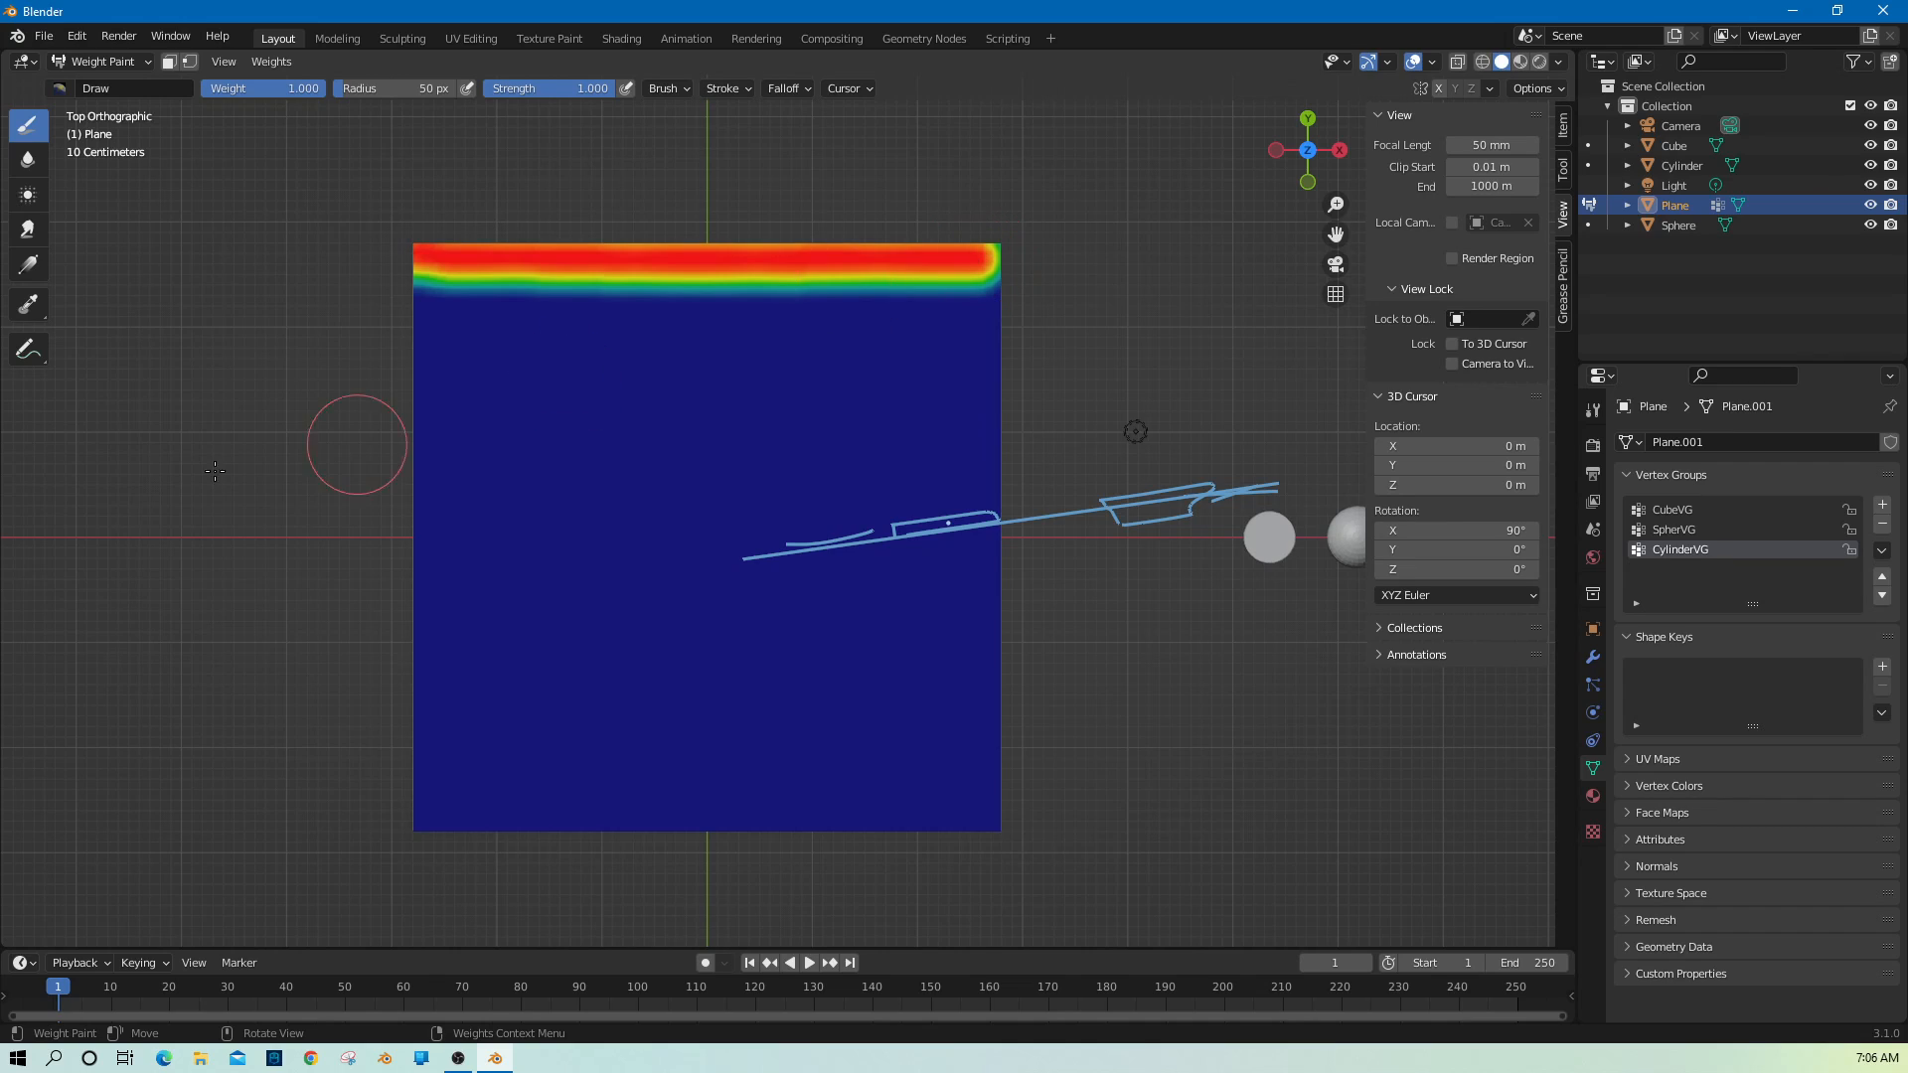
mouse_move(426, 277)
mouse_down()
mouse_move(419, 810)
mouse_move(1005, 812)
mouse_up()
drag(991, 270, 994, 839)
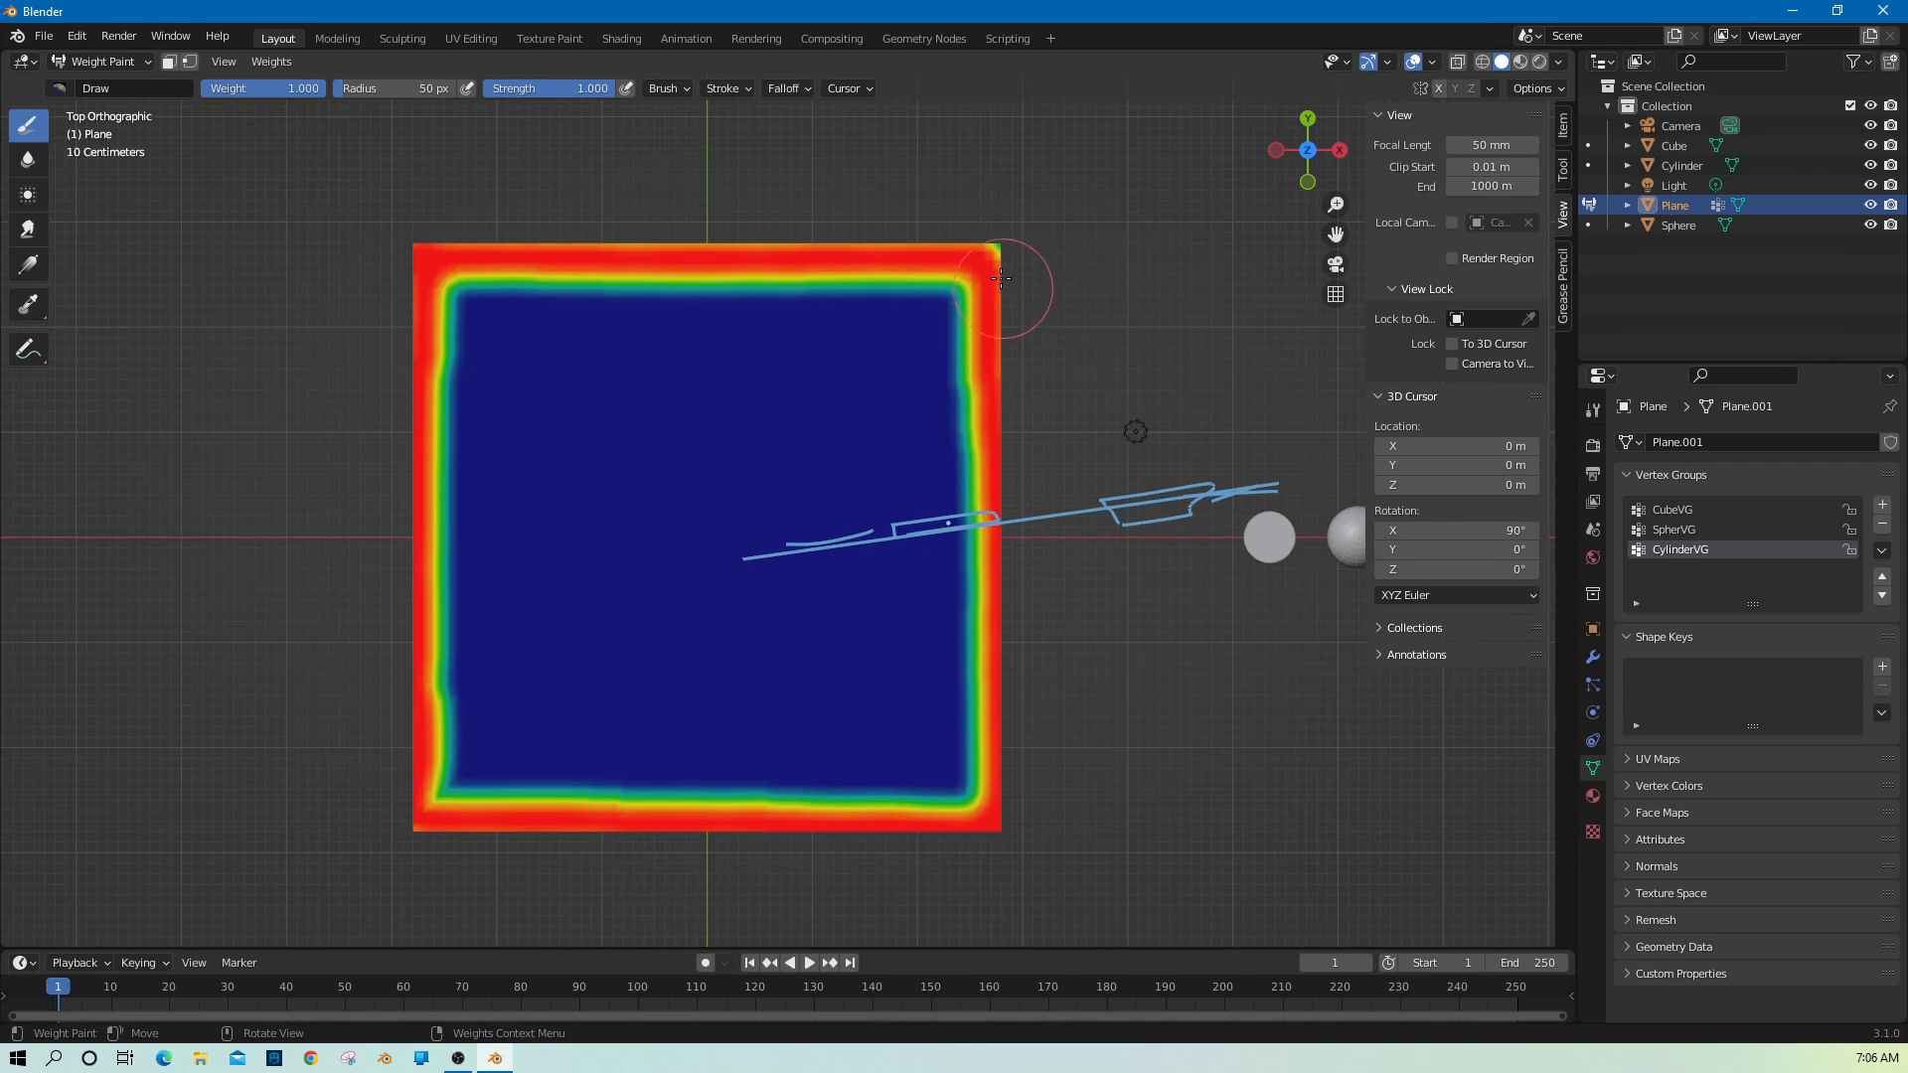
mouse_move(974, 311)
mouse_down()
mouse_move(974, 799)
mouse_move(380, 809)
mouse_up()
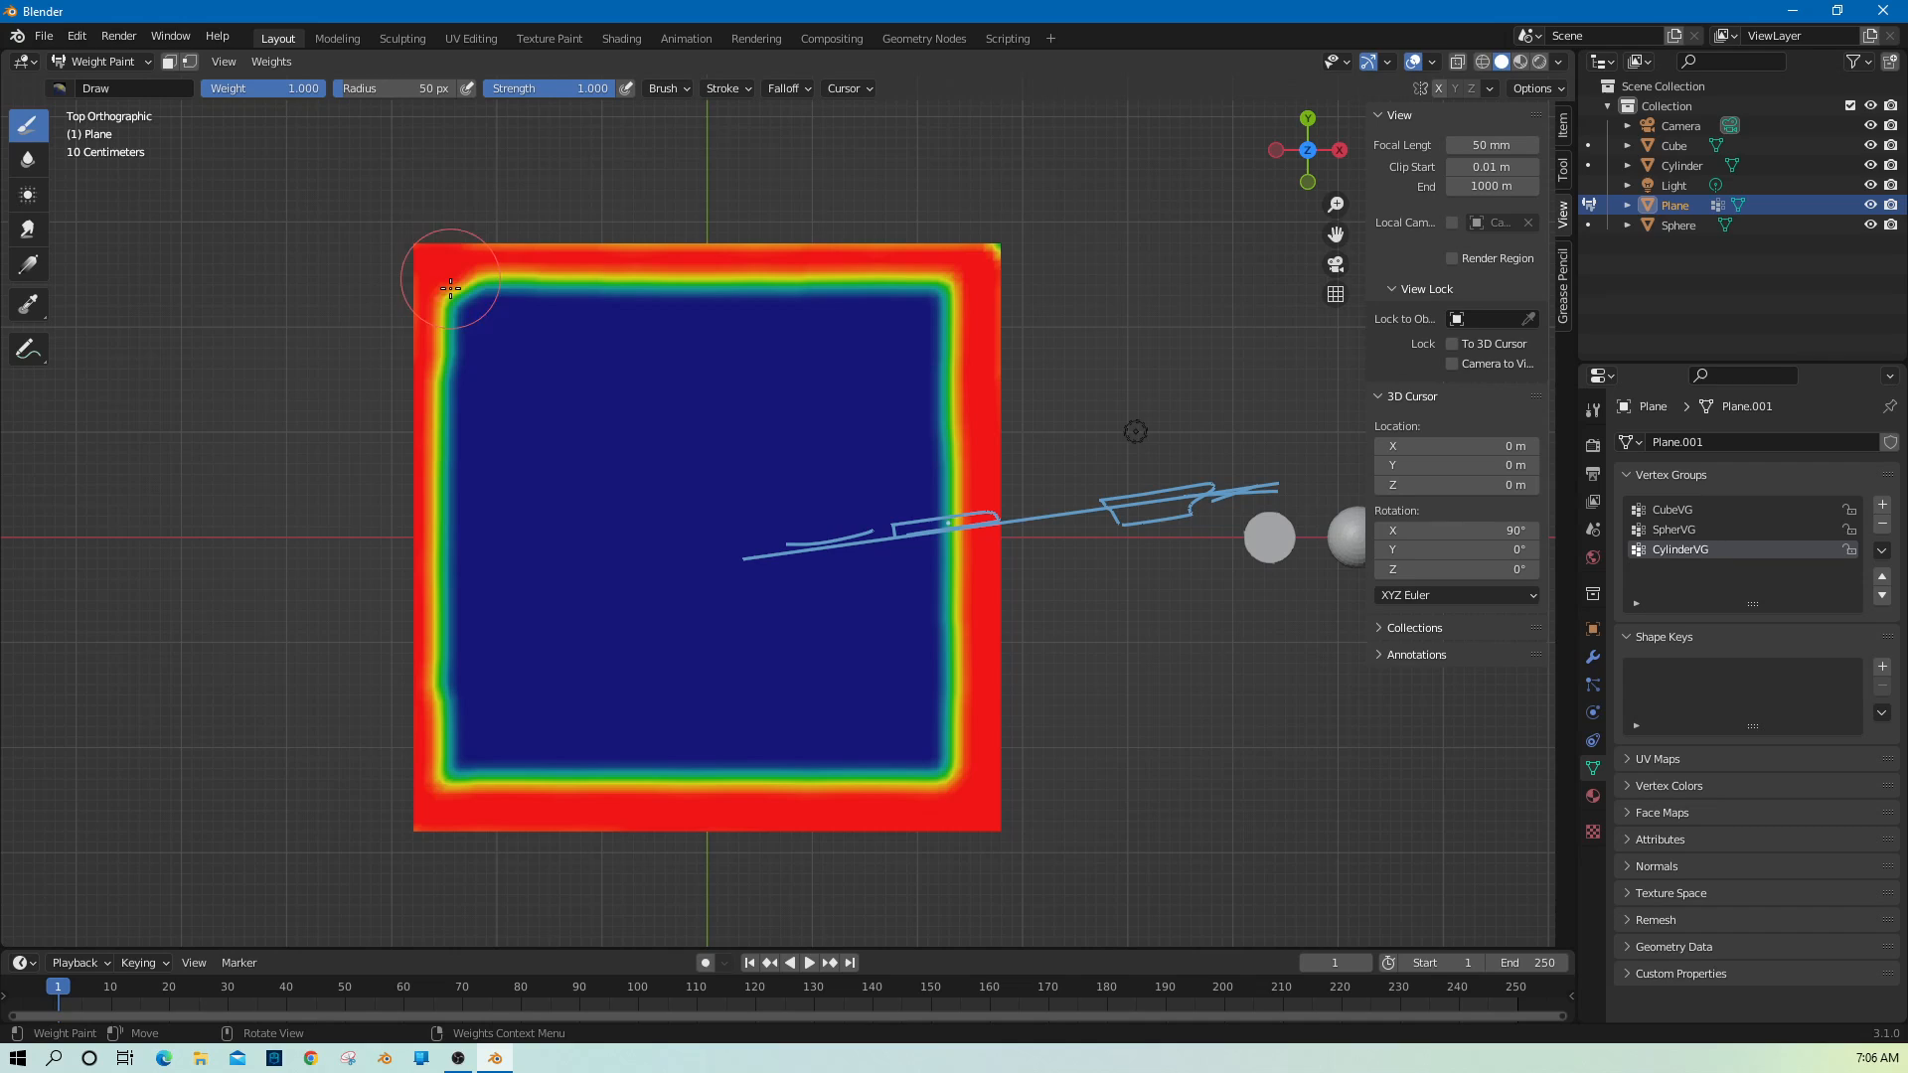
drag(449, 266, 438, 884)
mouse_move(503, 332)
mouse_down()
mouse_move(596, 264)
mouse_move(1091, 266)
mouse_up()
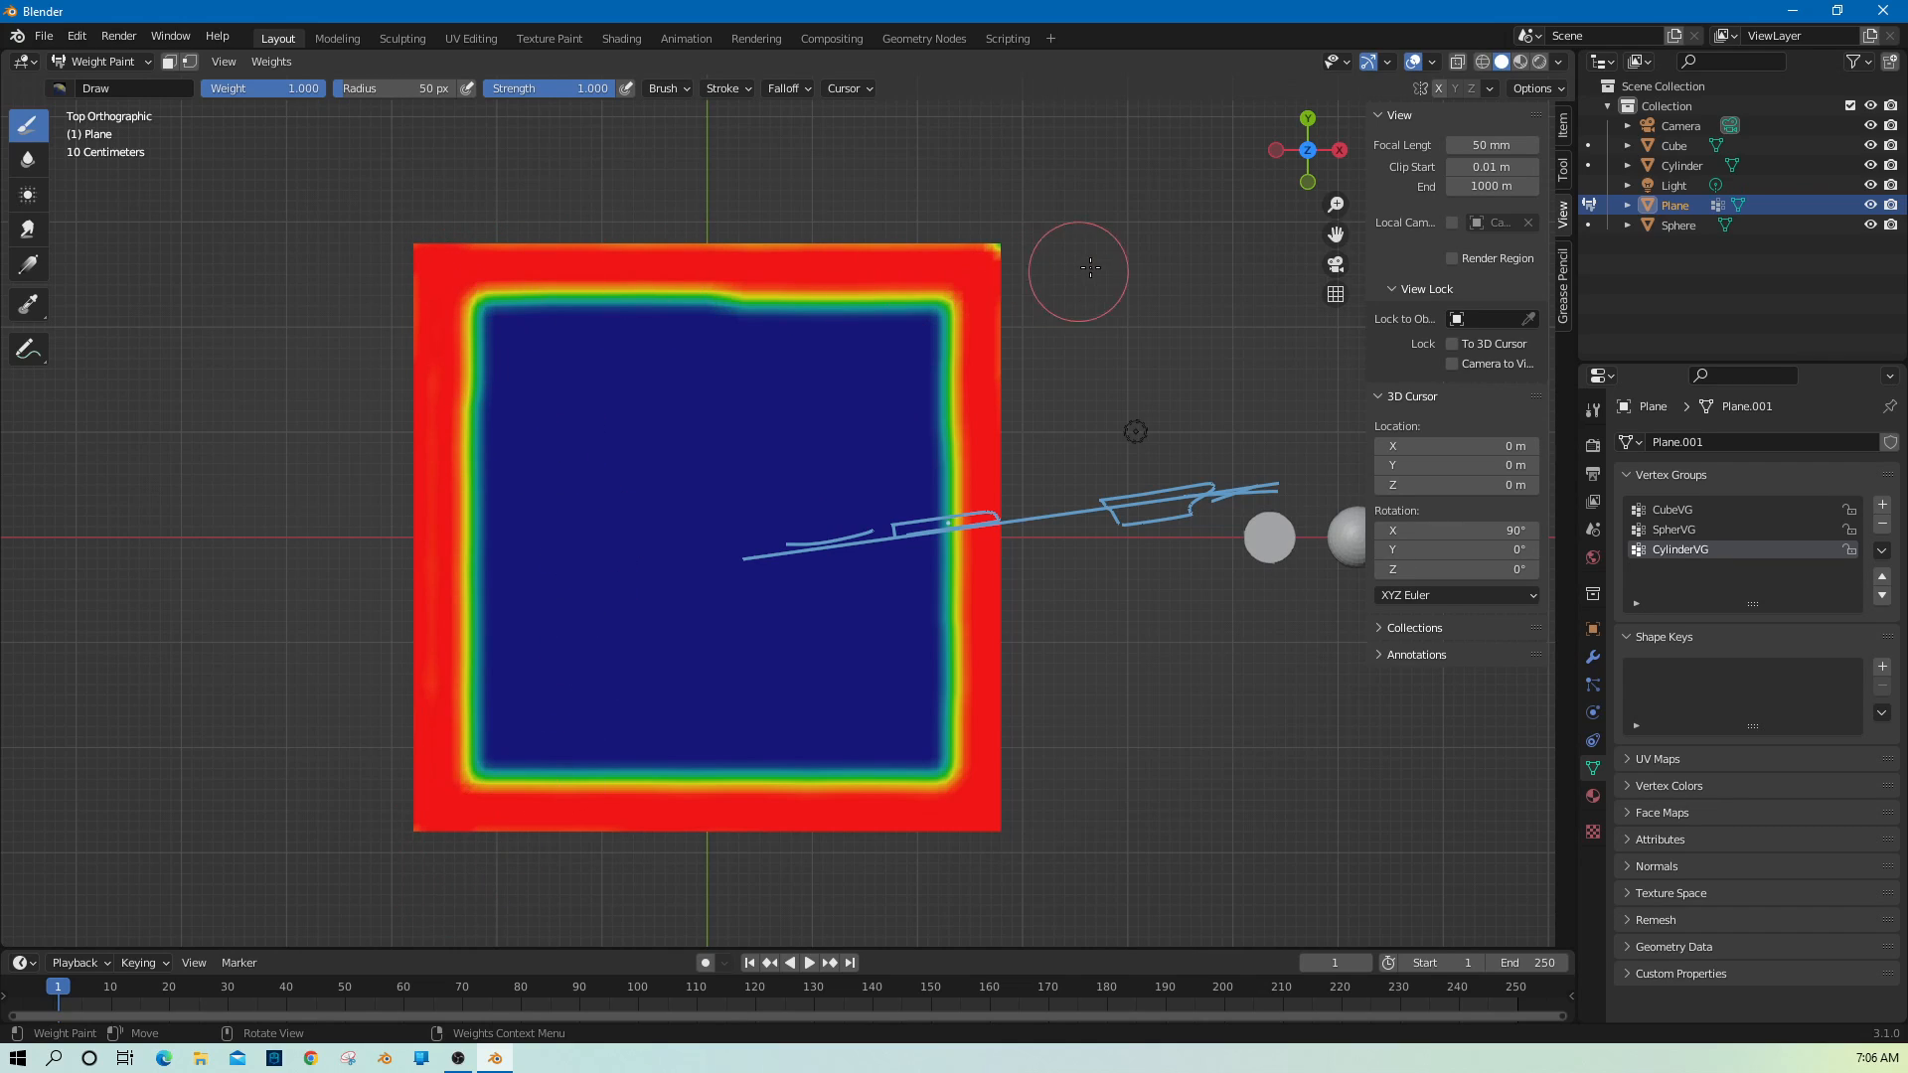
click(141, 61)
click(119, 87)
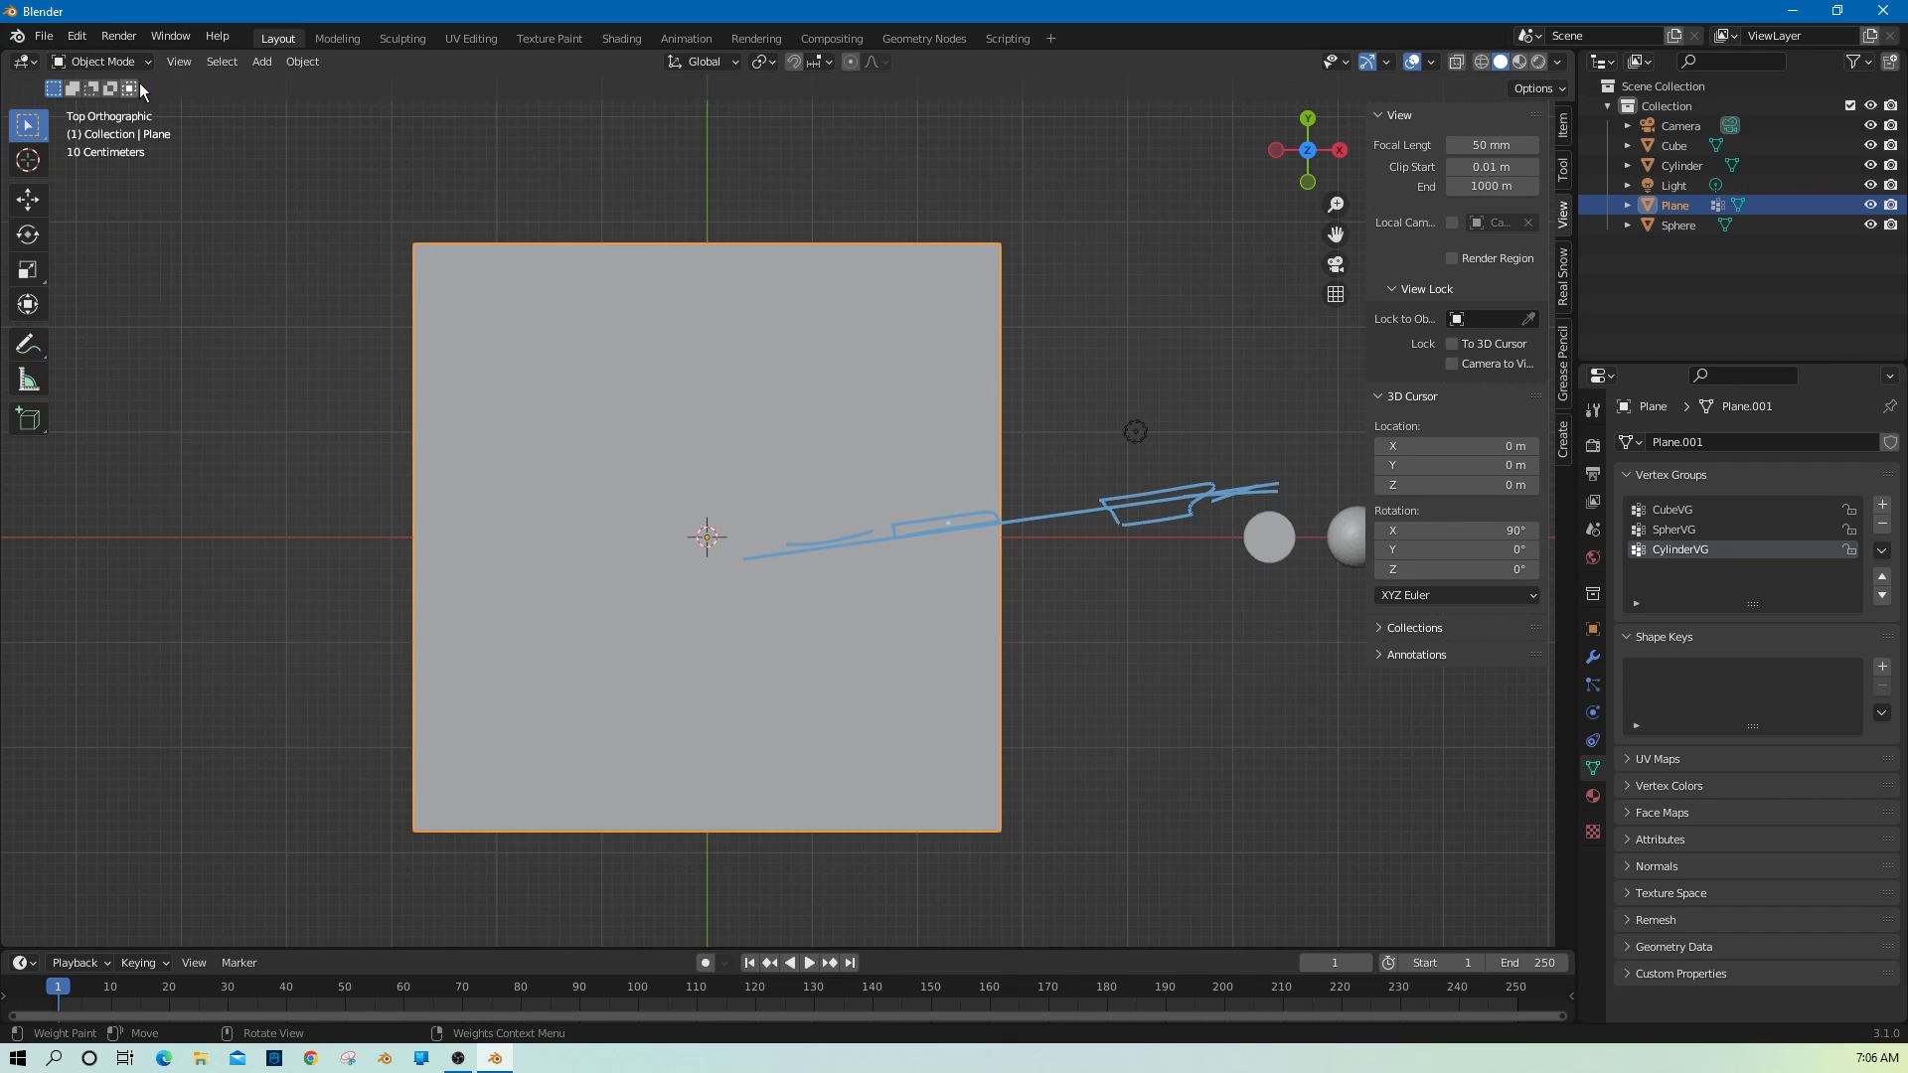
Add a particle system to the plane, name its settings CubePS, and set it to Hair with Advanced enabled.
click(1594, 685)
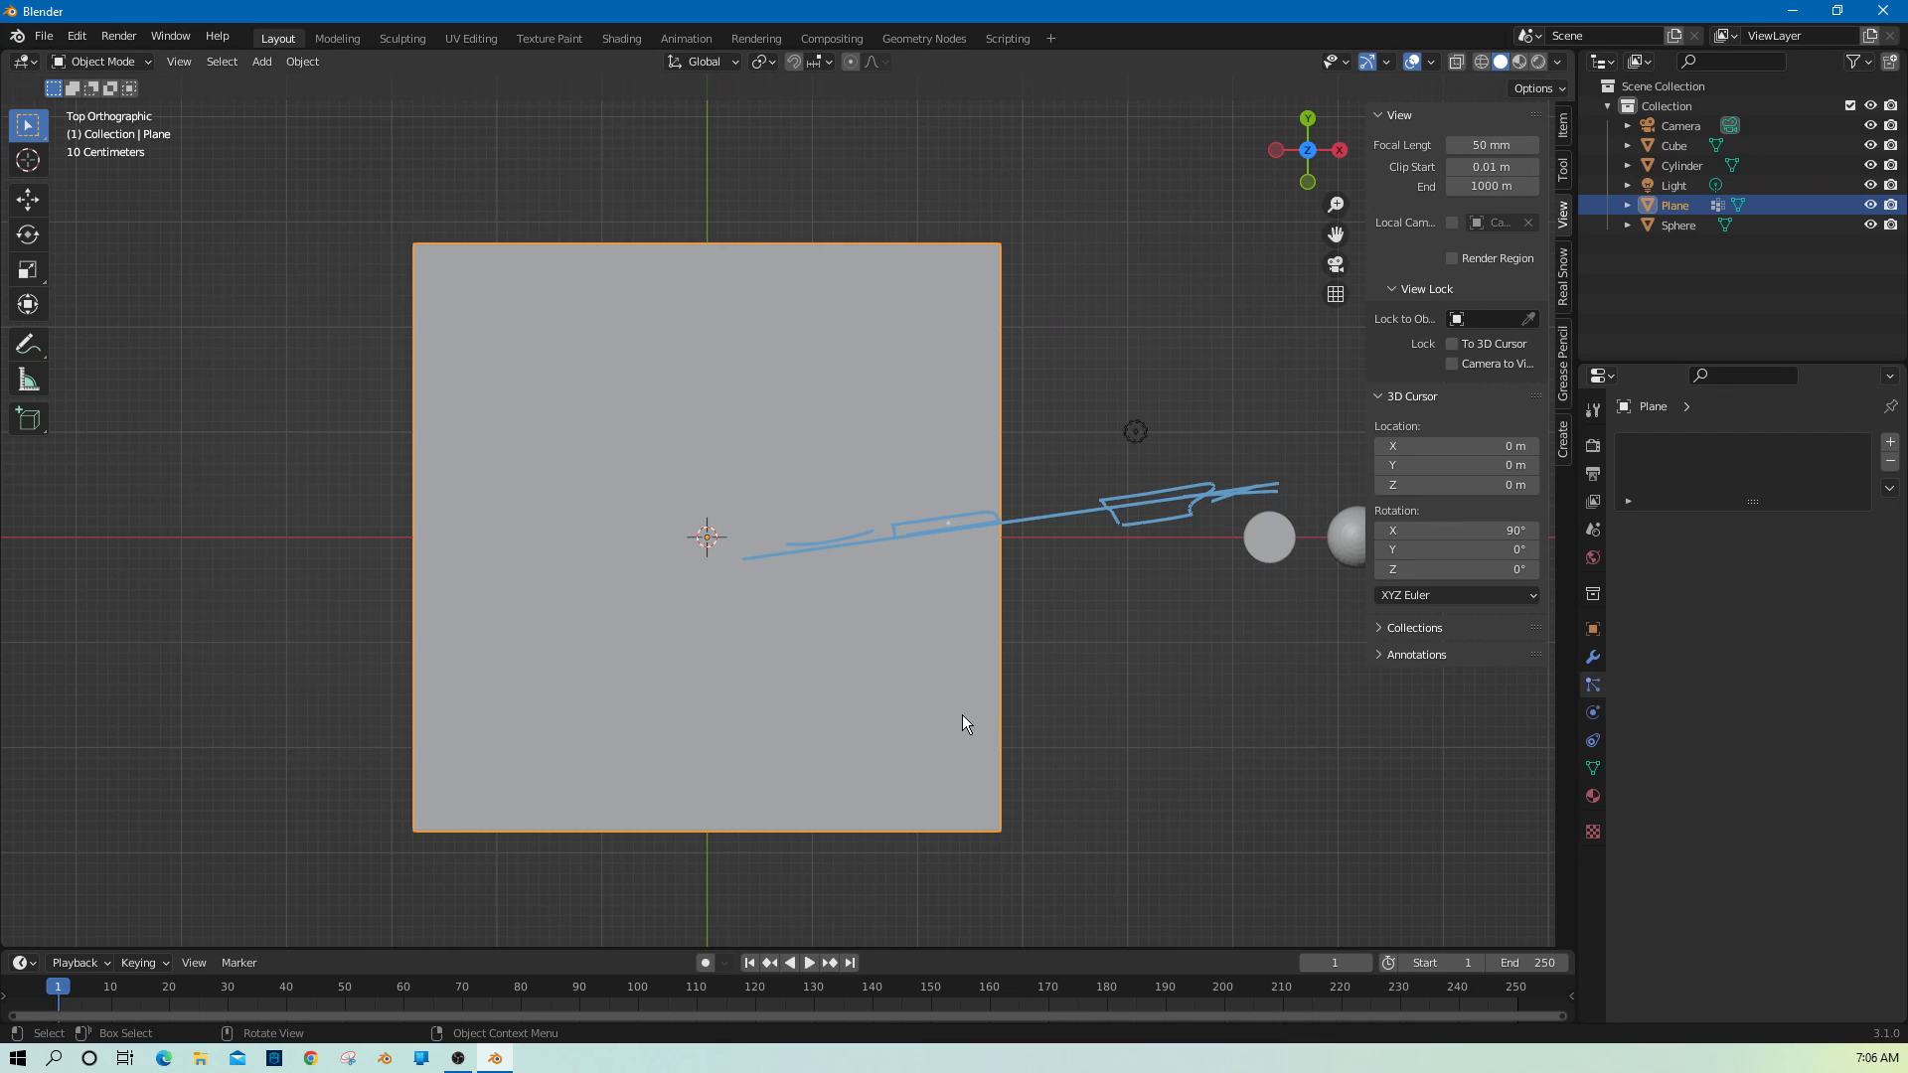
click(1890, 444)
click(1762, 527)
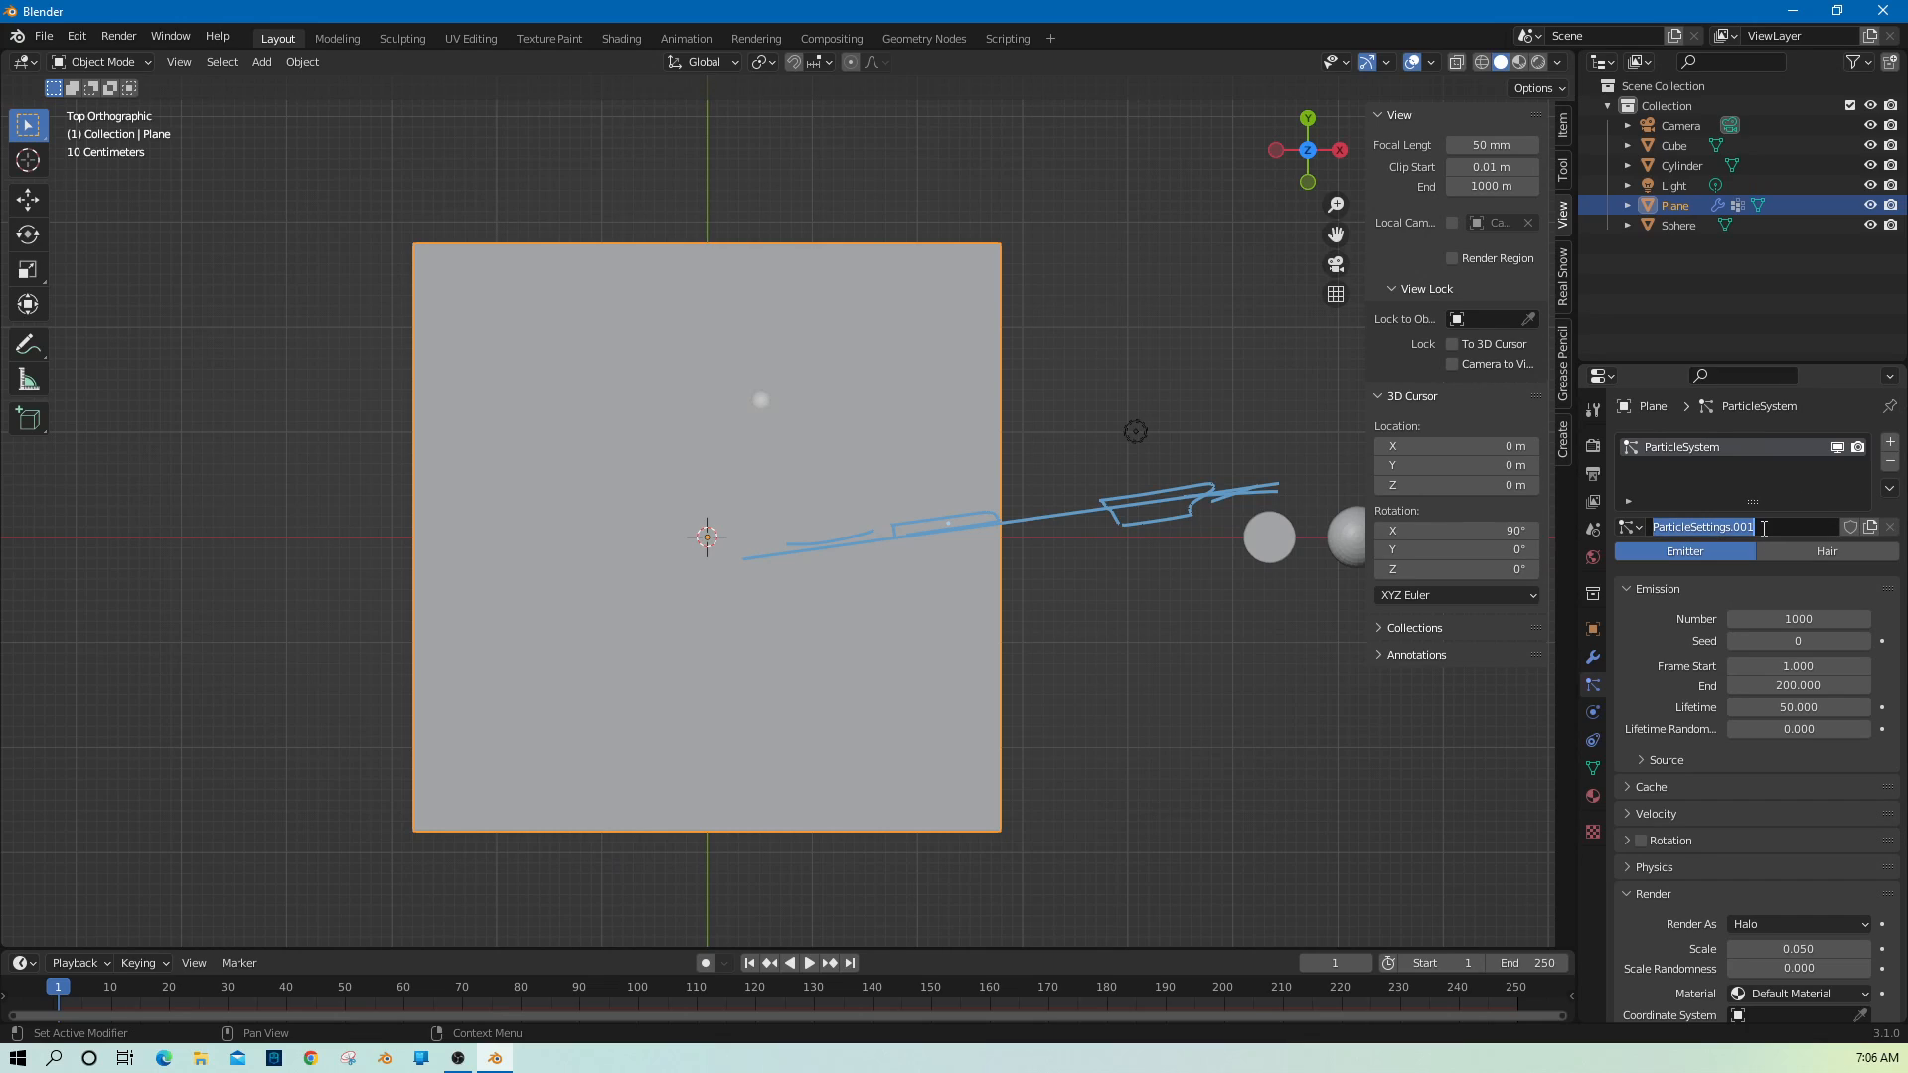
text(CubePS)
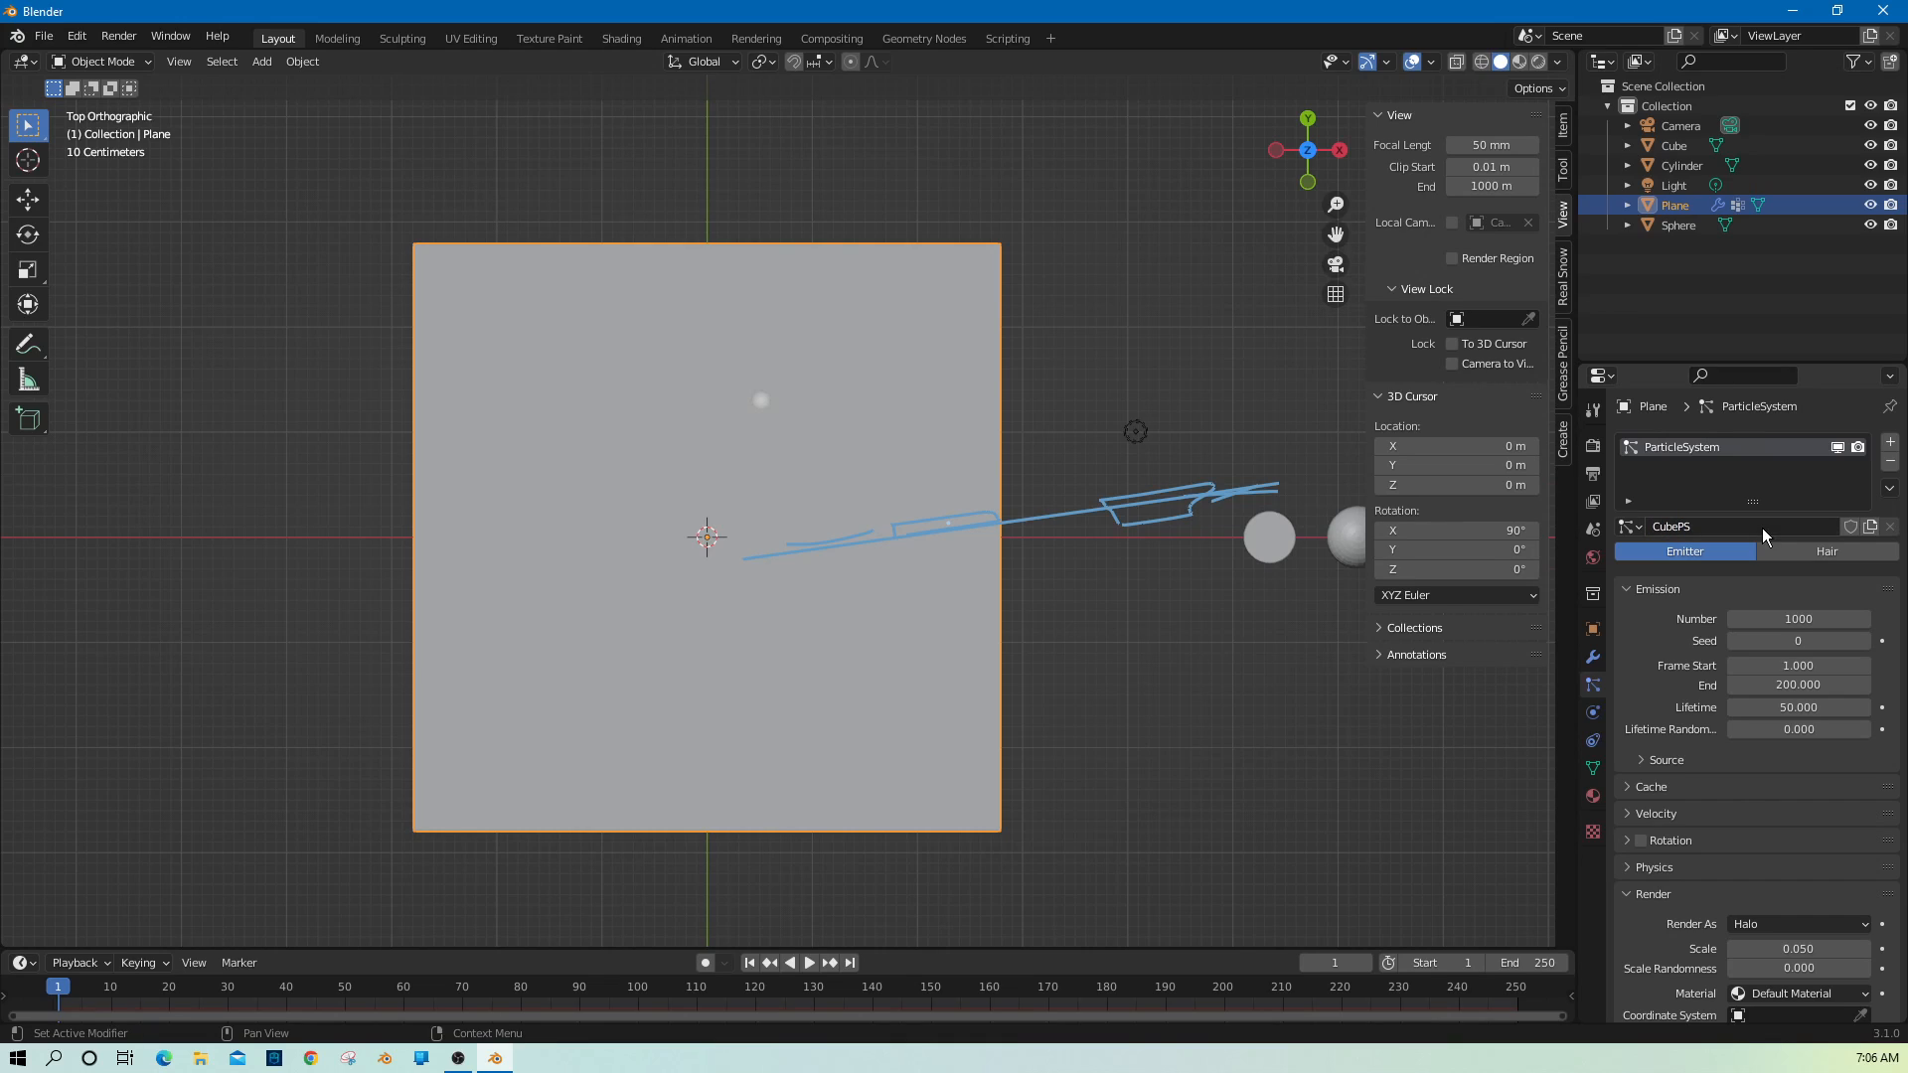
key(Return)
click(1813, 553)
click(1793, 574)
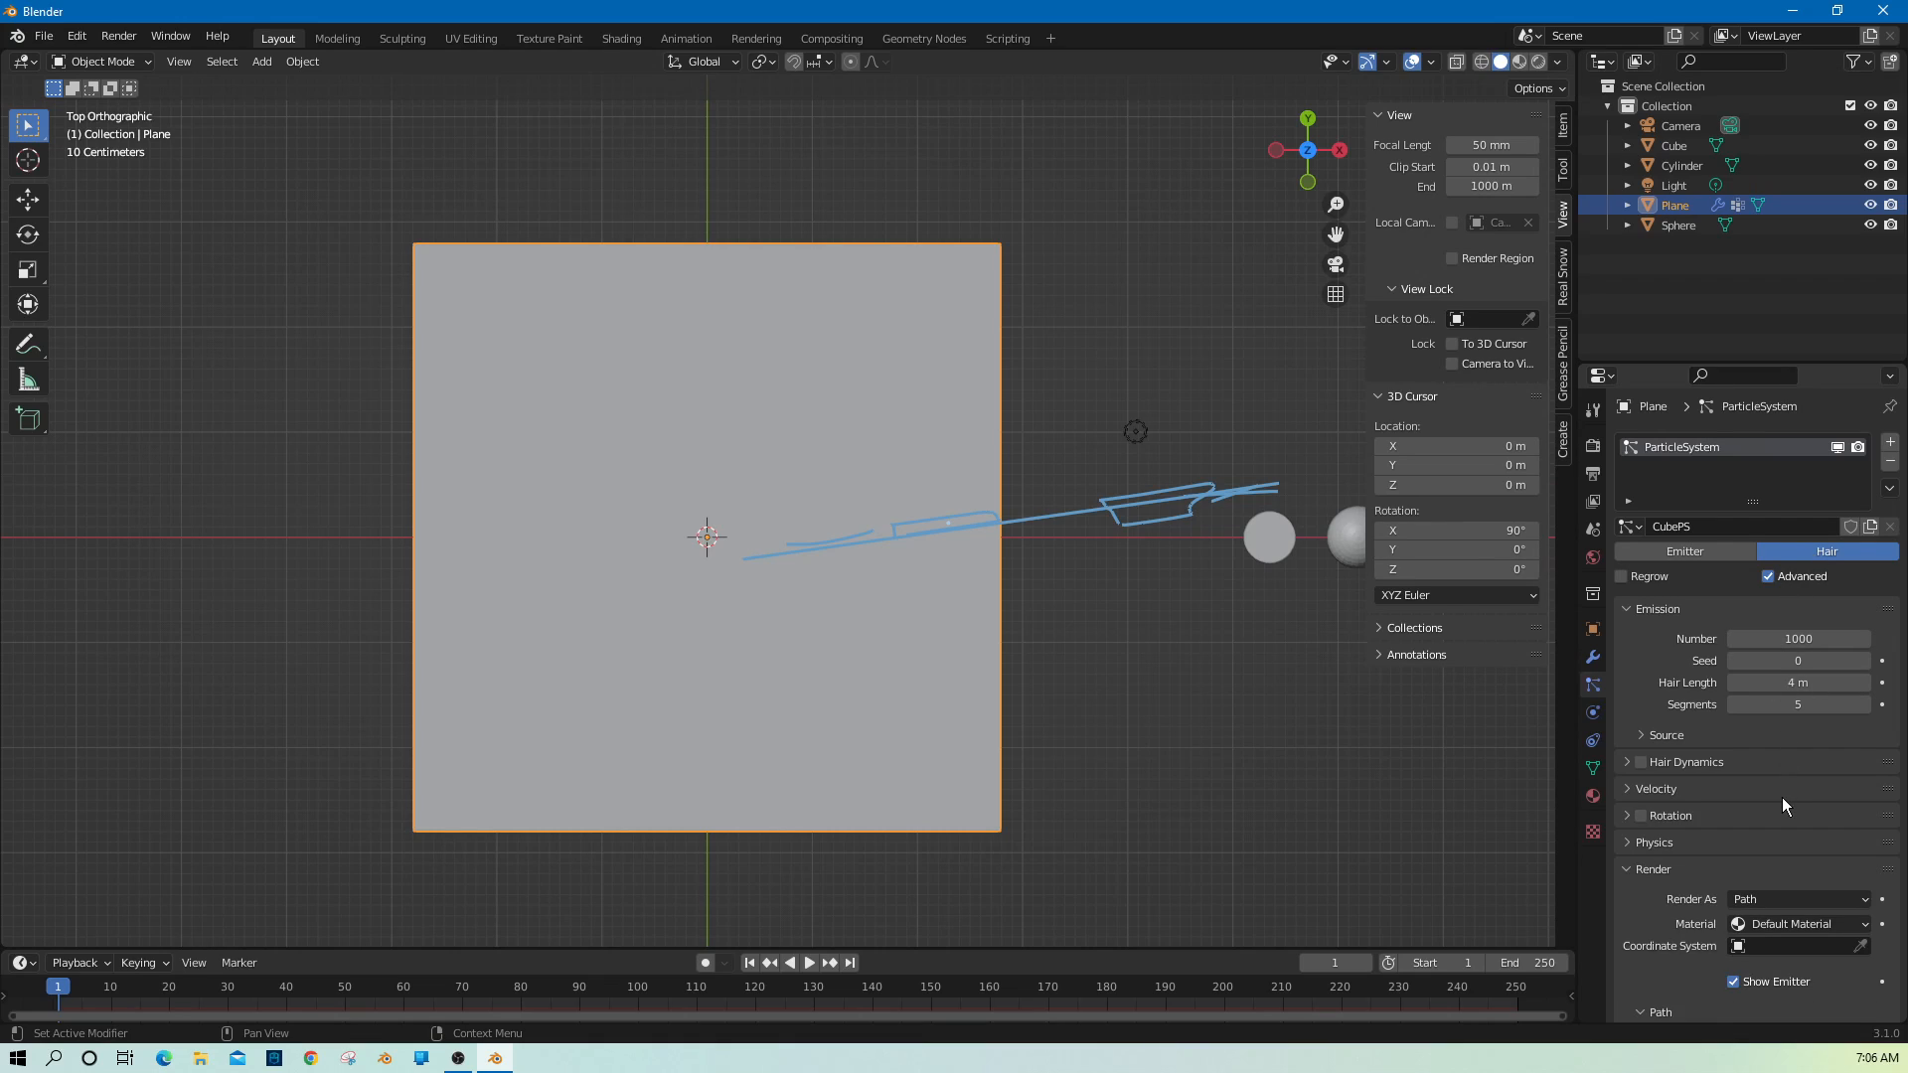
Render the CubePS particles as Object with Cube as the instance object, and deselect the plane.
scroll(1781, 797, down, 3)
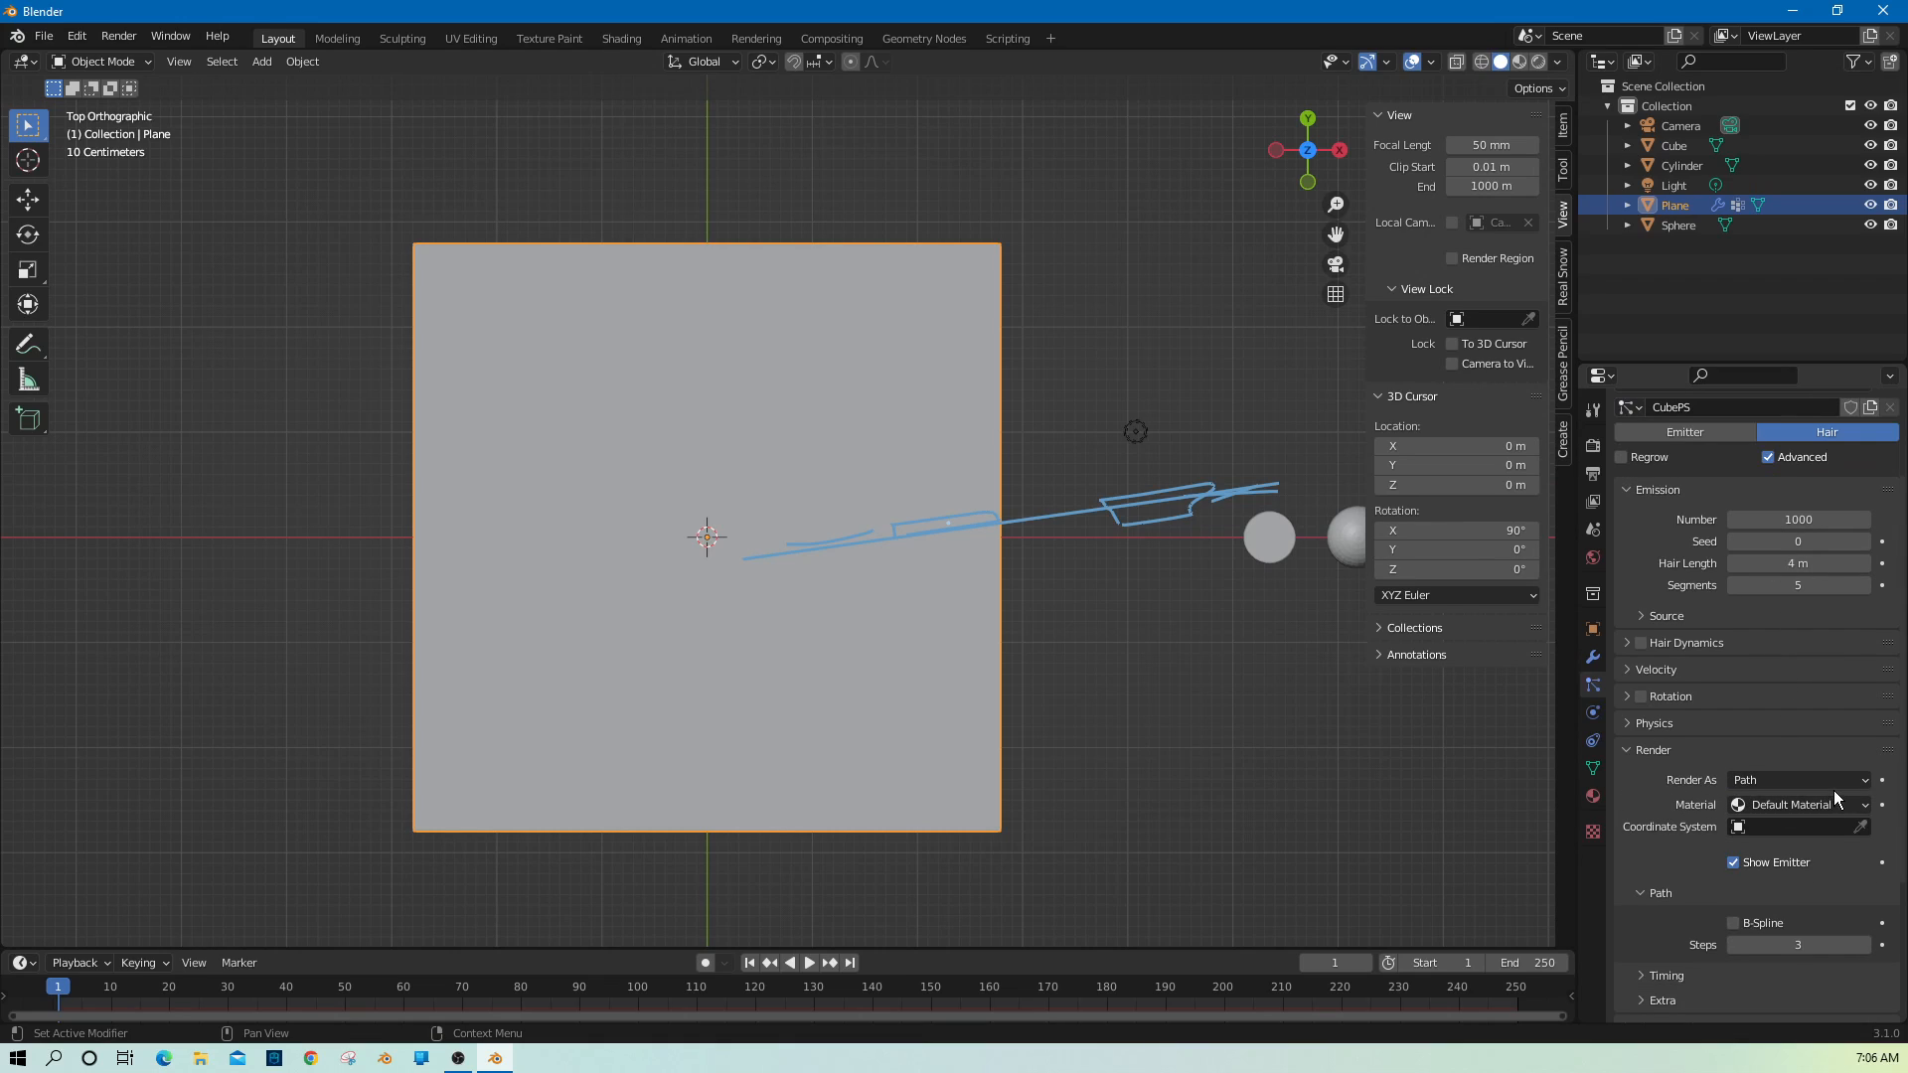
click(1827, 781)
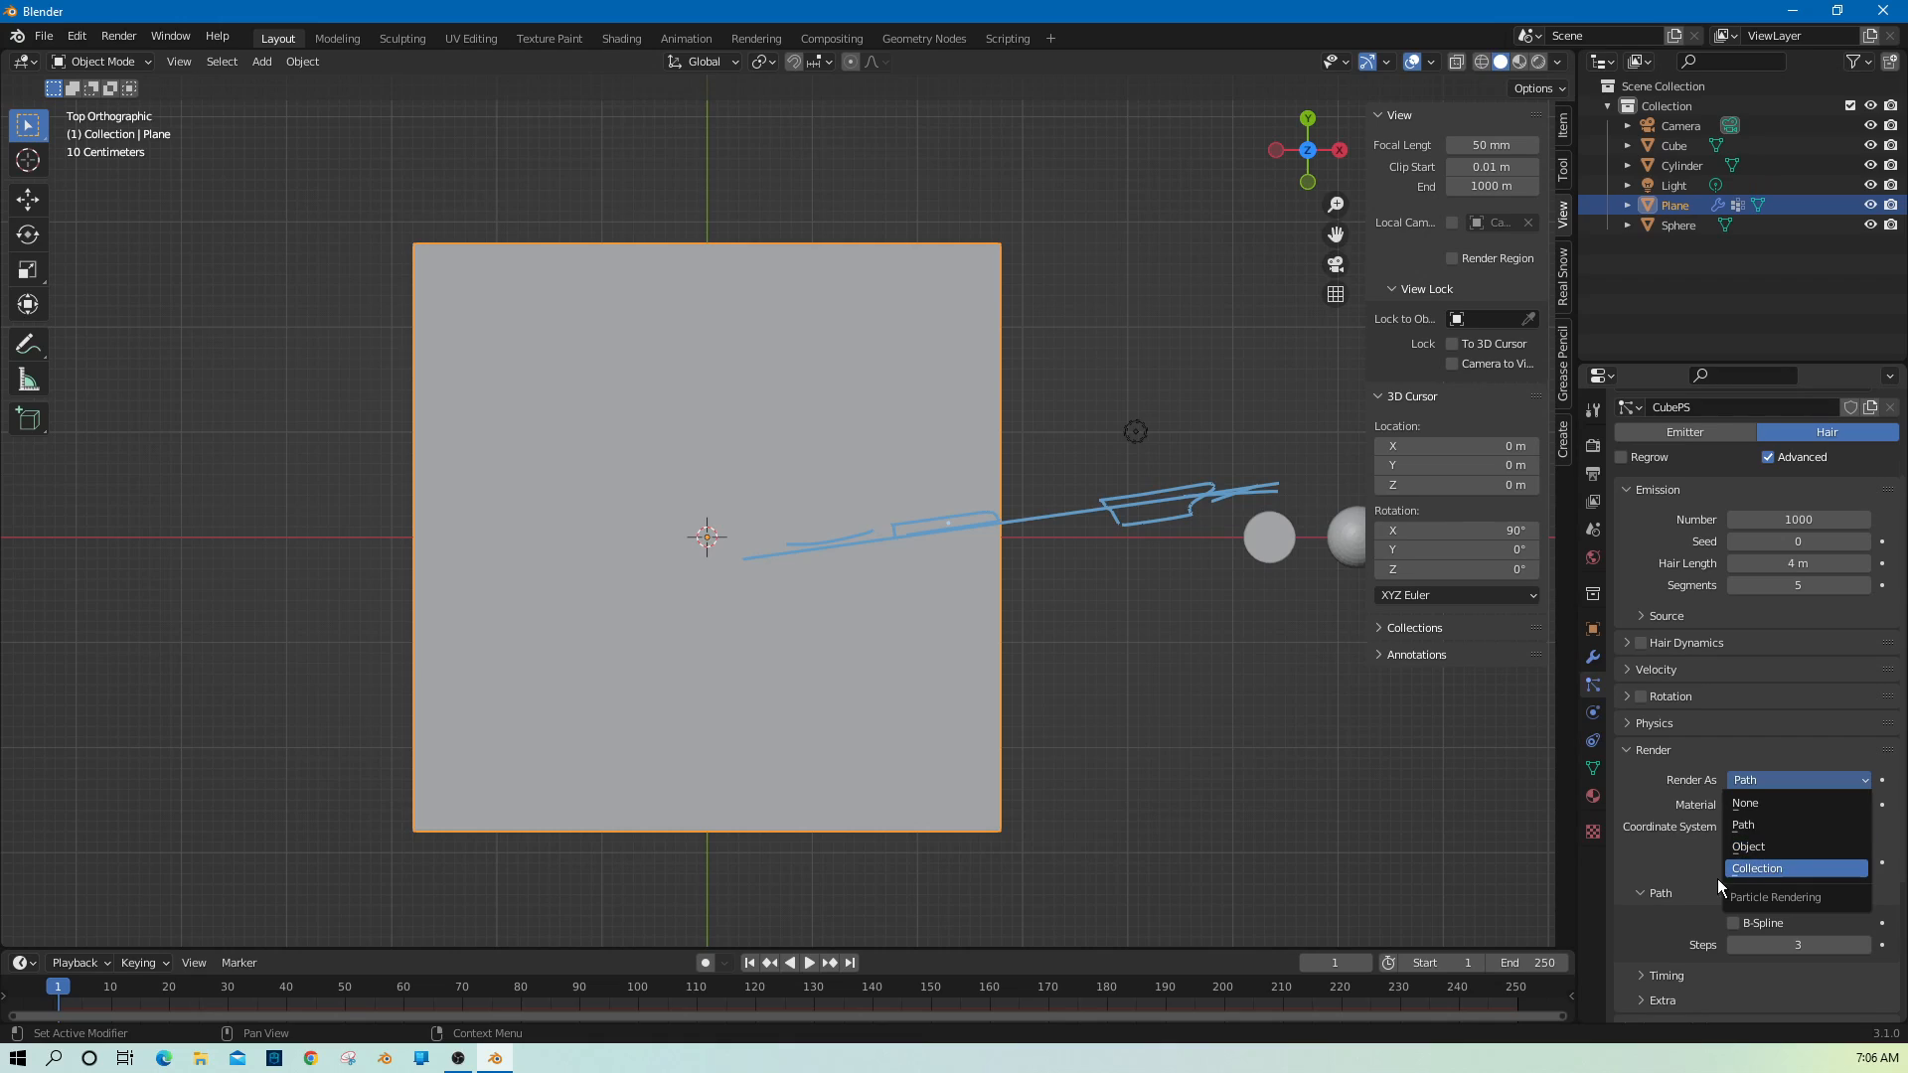
click(1774, 848)
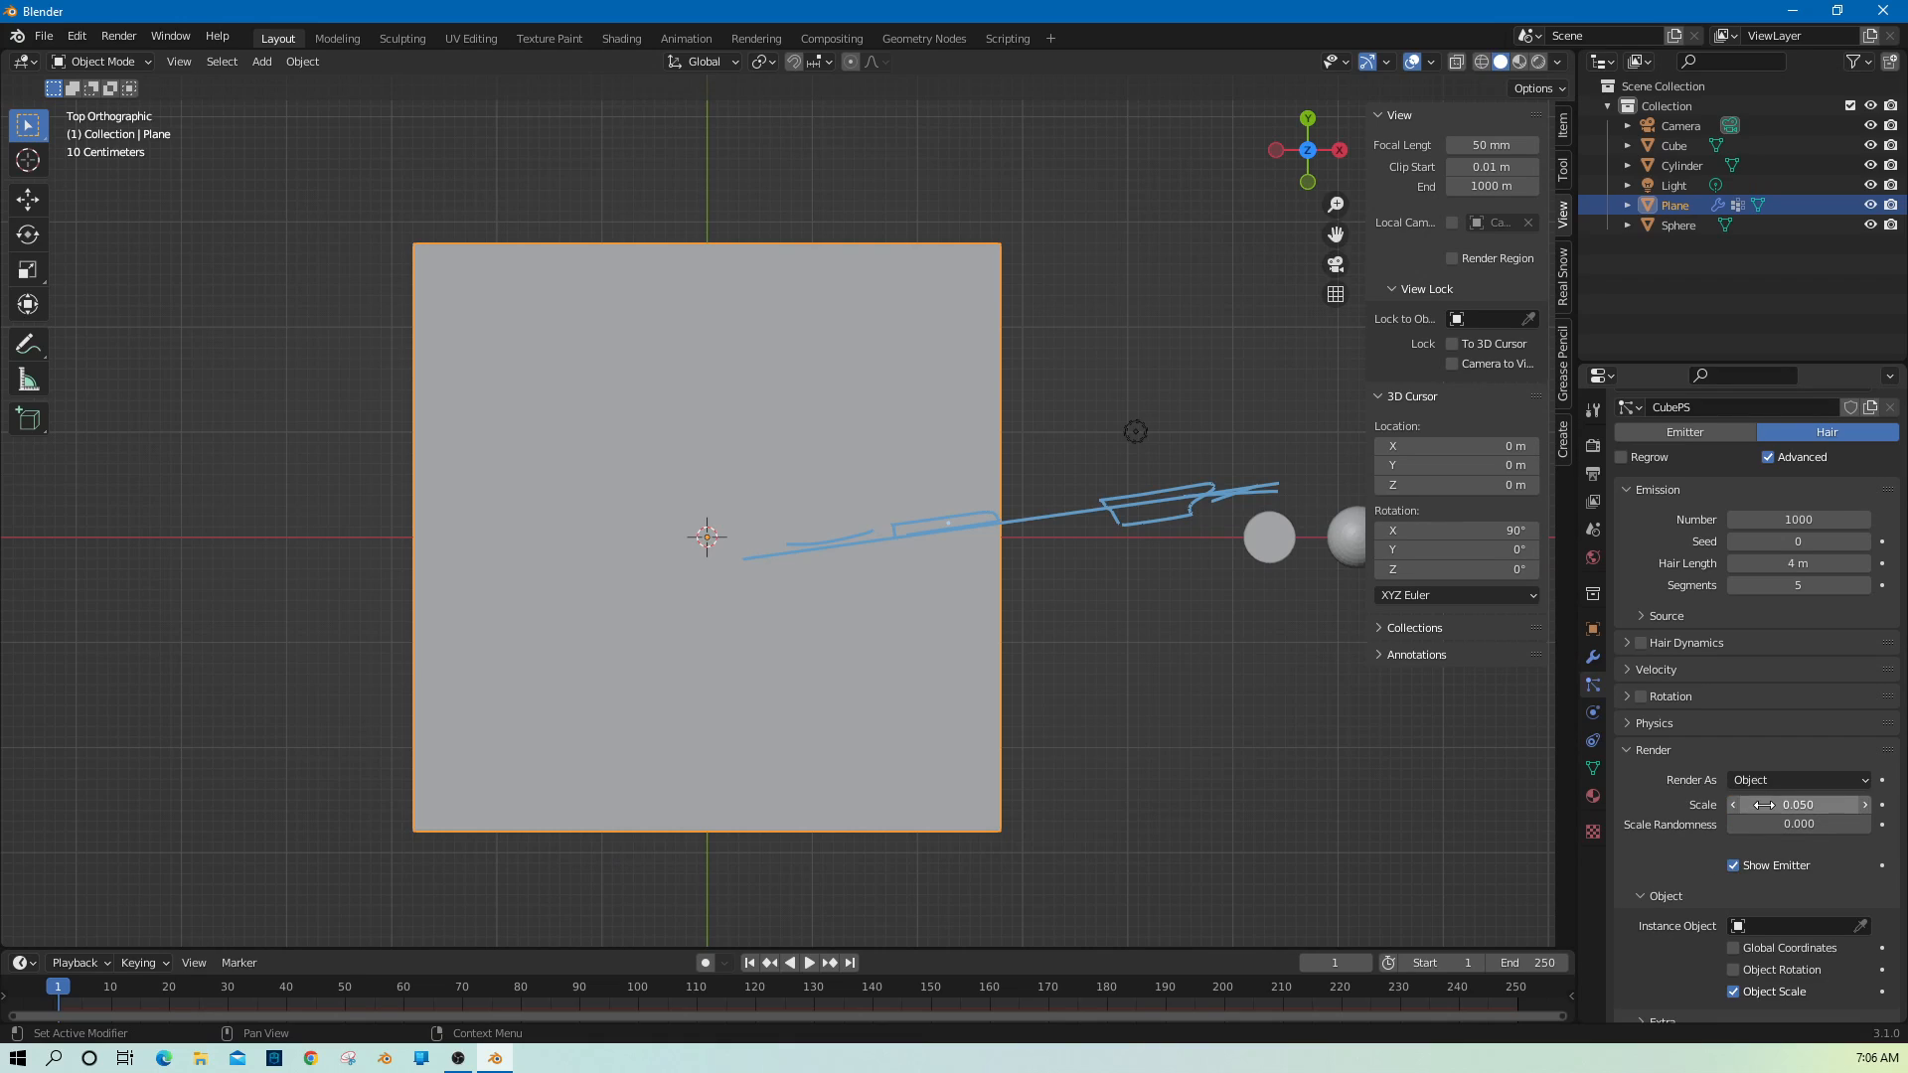
scroll(1683, 835, down, 3)
click(1768, 803)
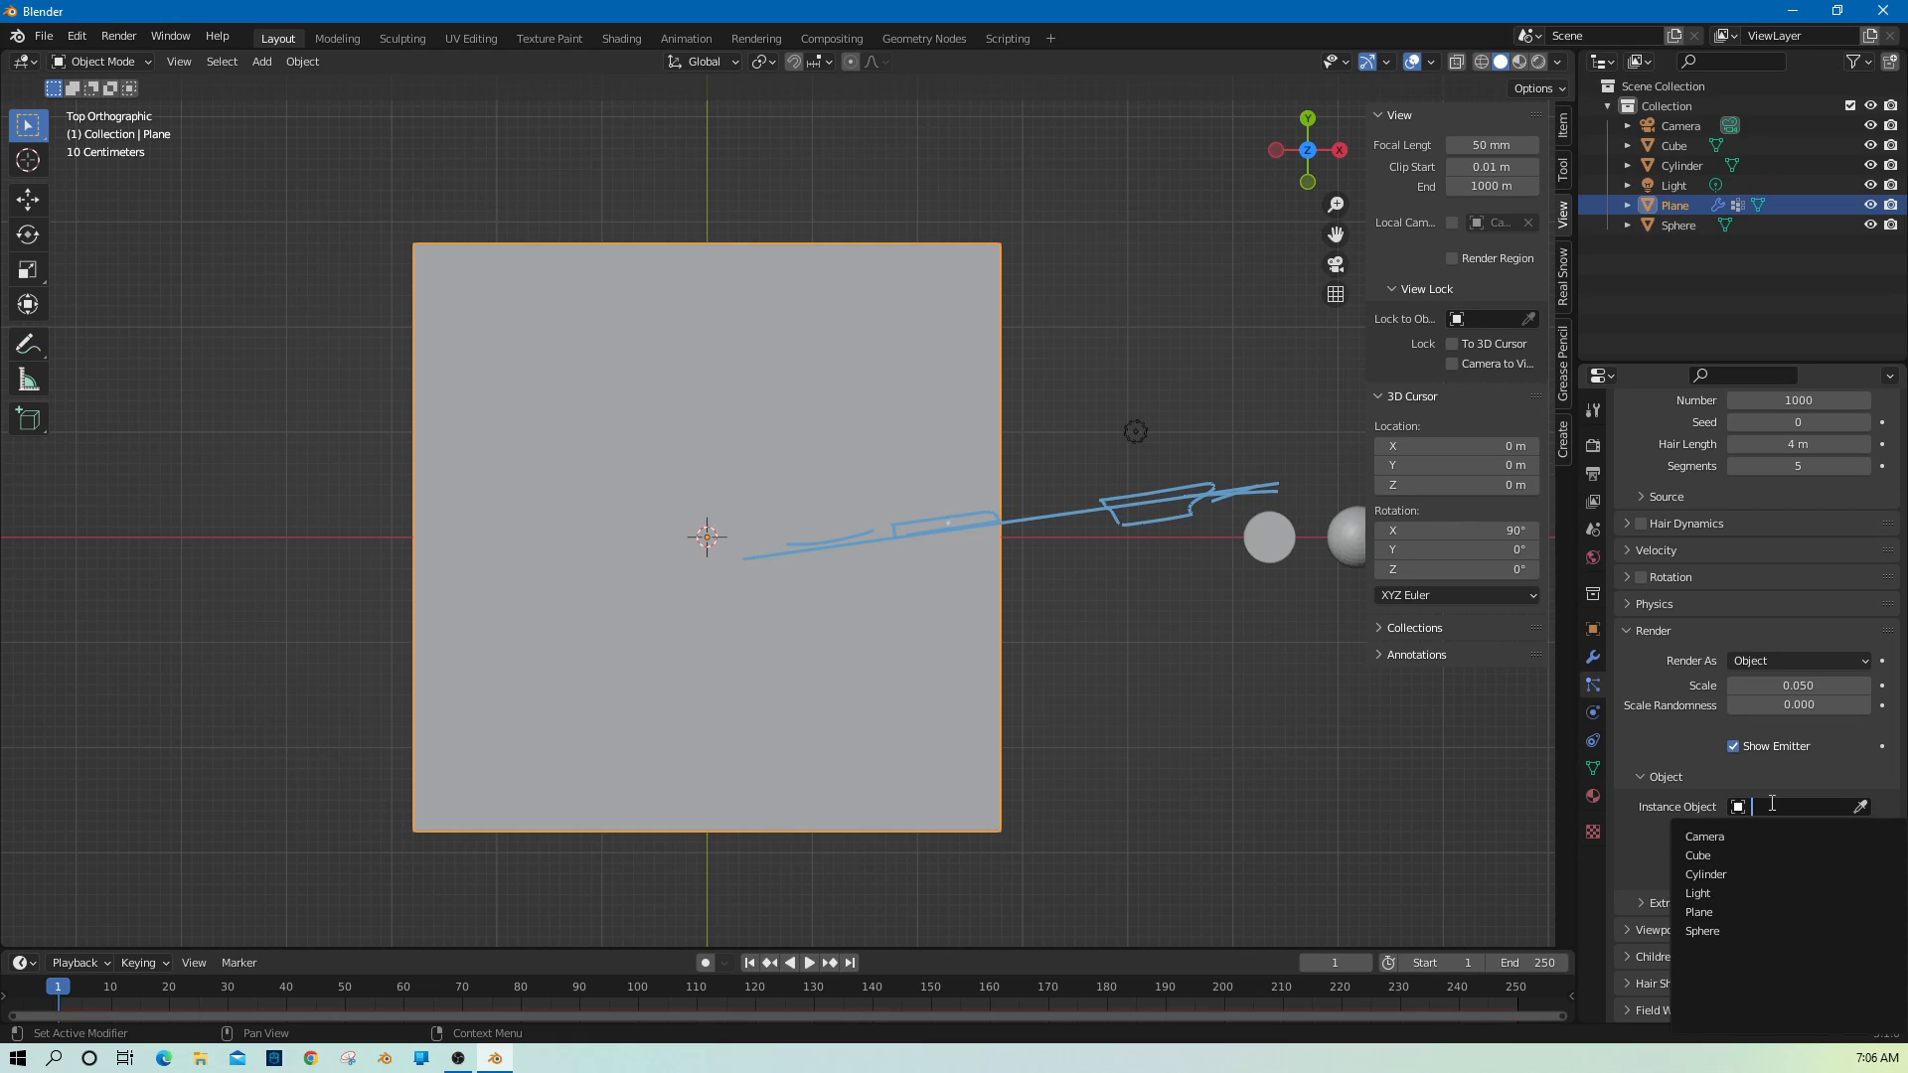
click(1756, 851)
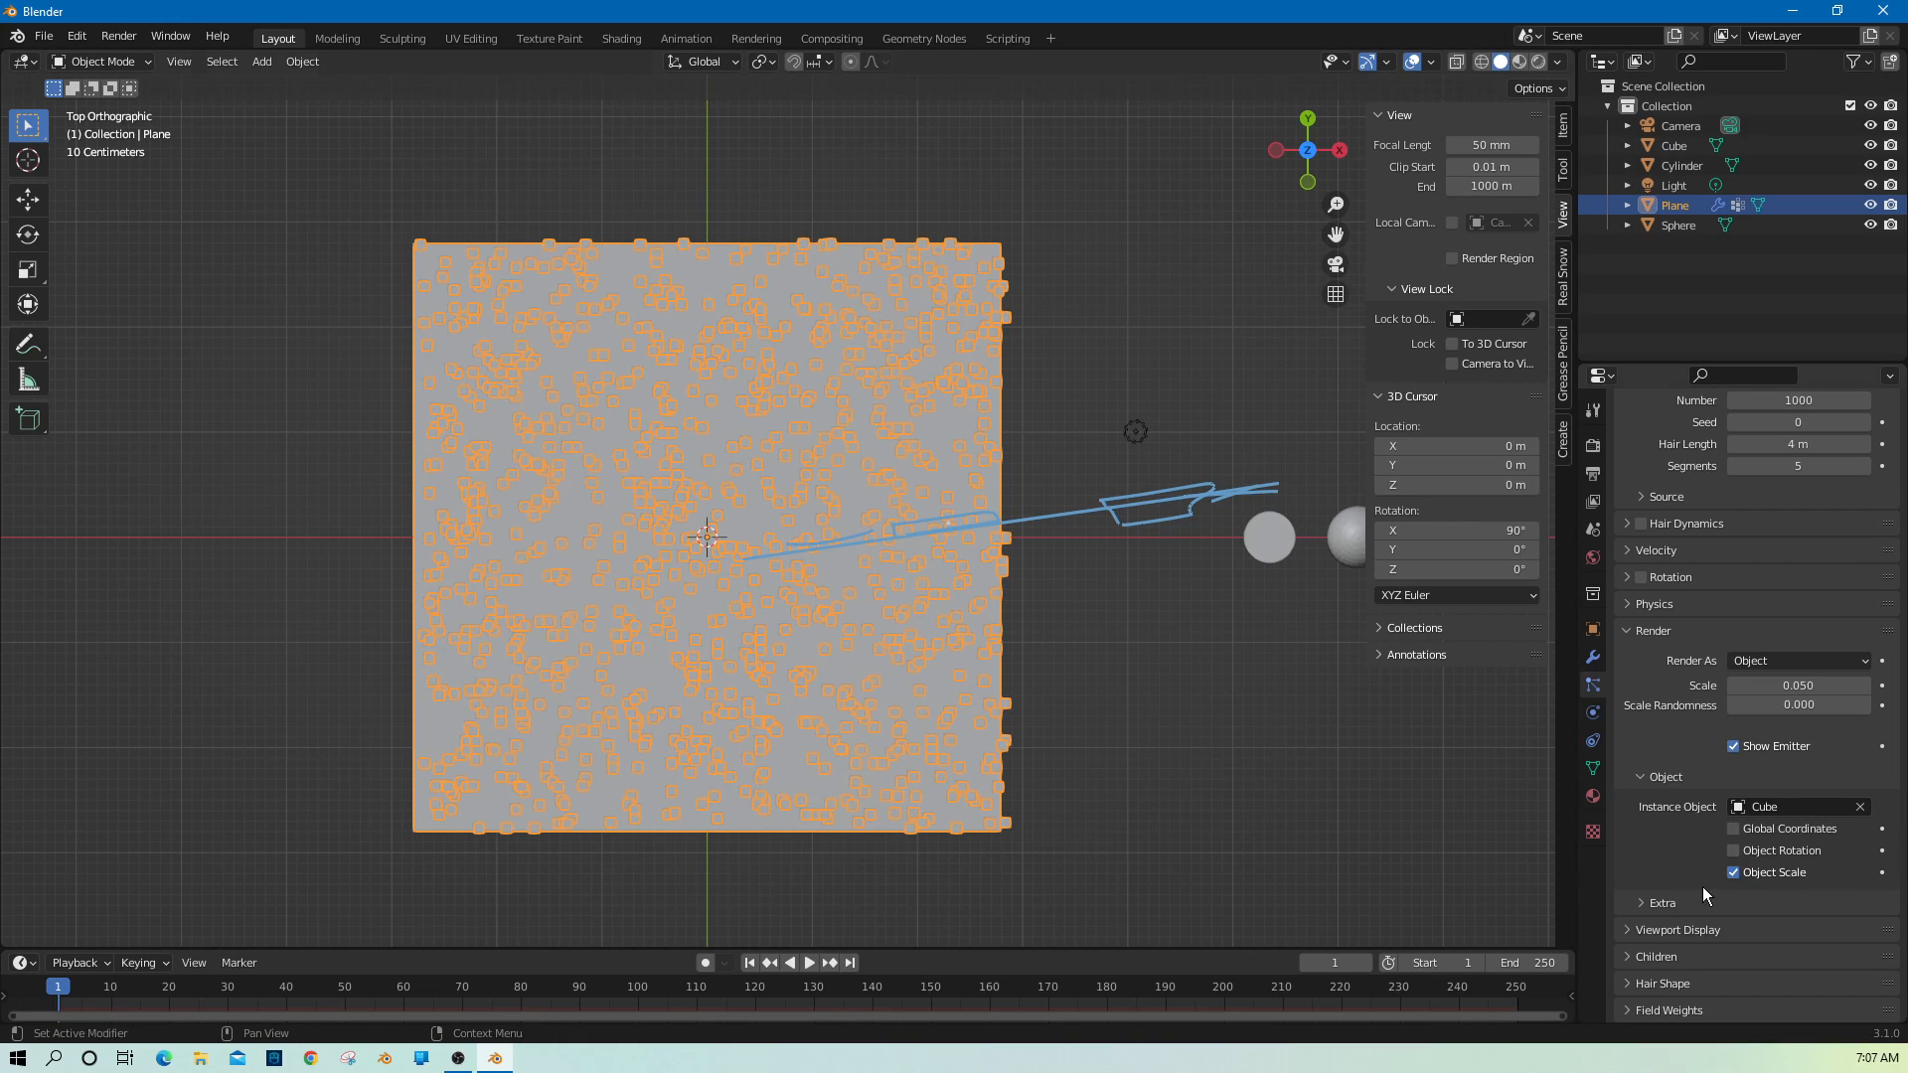
click(1255, 808)
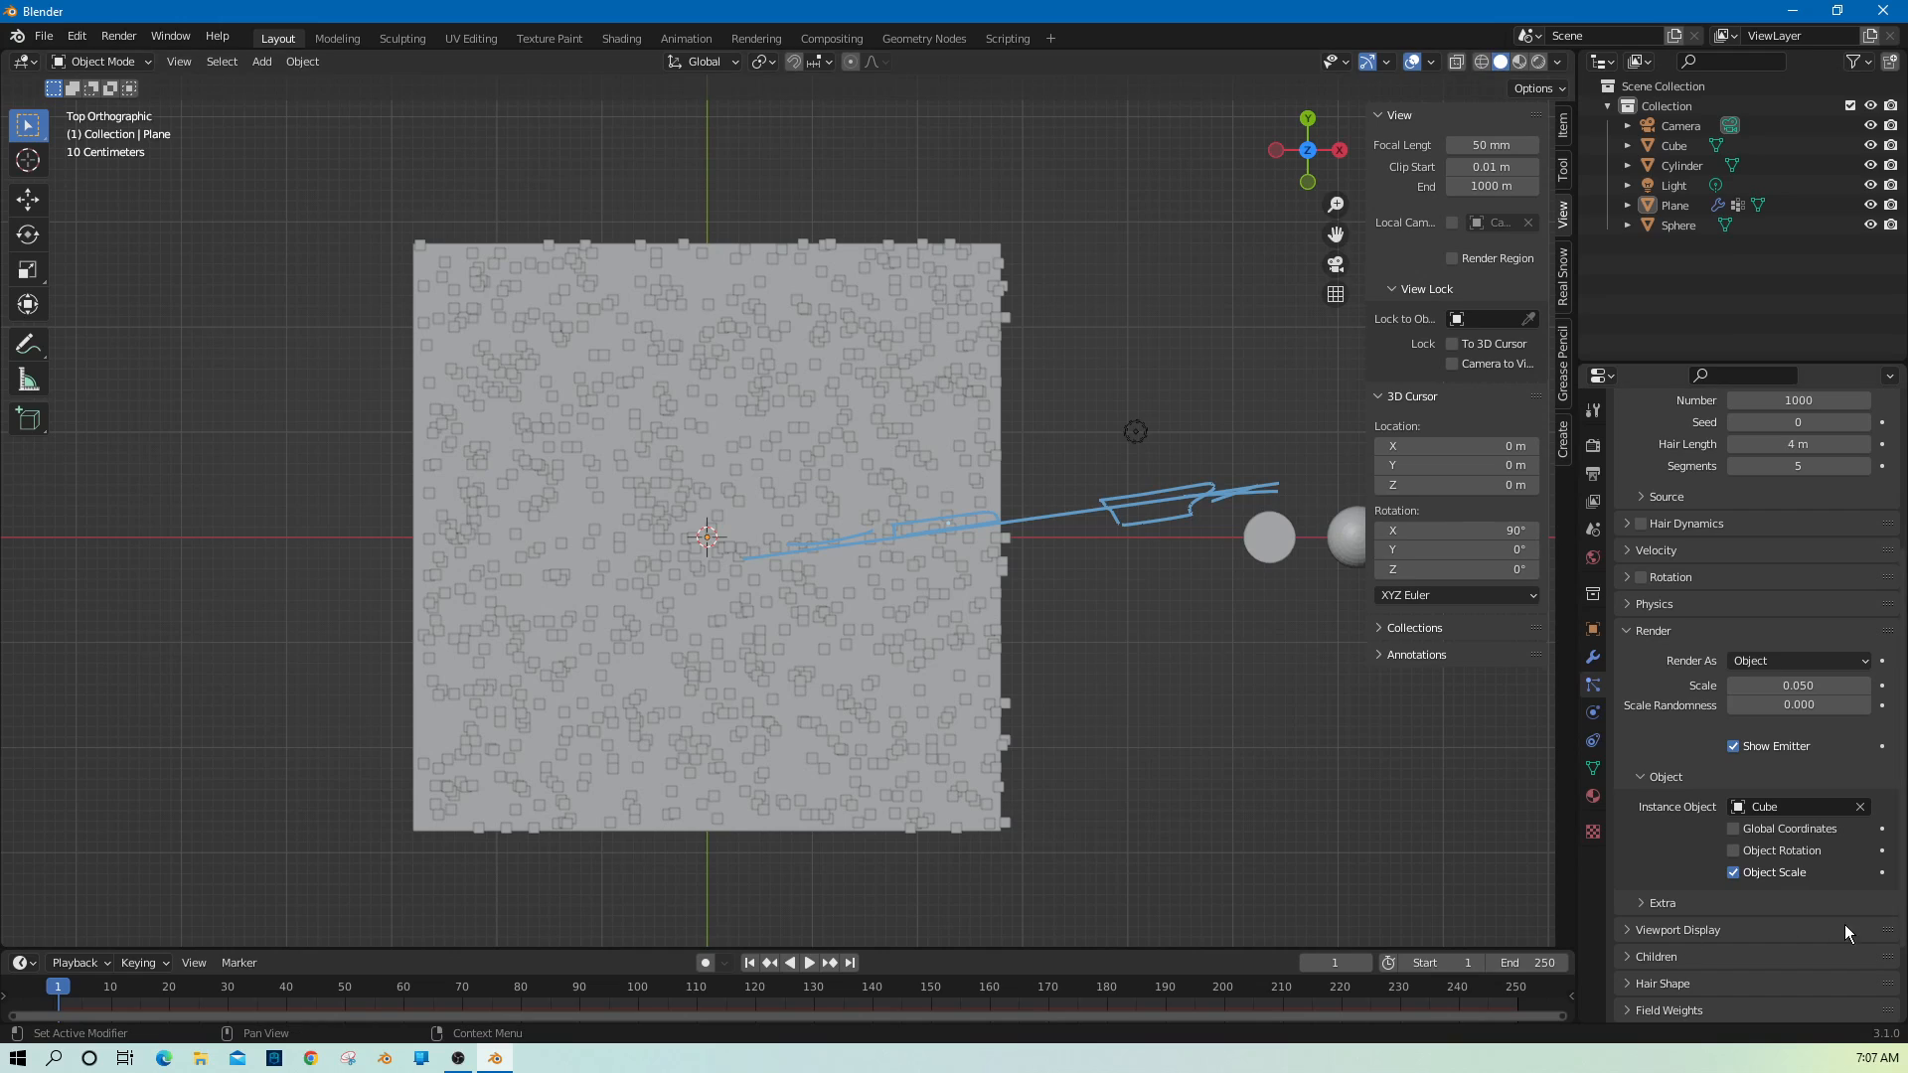
Assign the CubeVG vertex group to the Density of the CubePS particles.
scroll(1802, 926, down, 3)
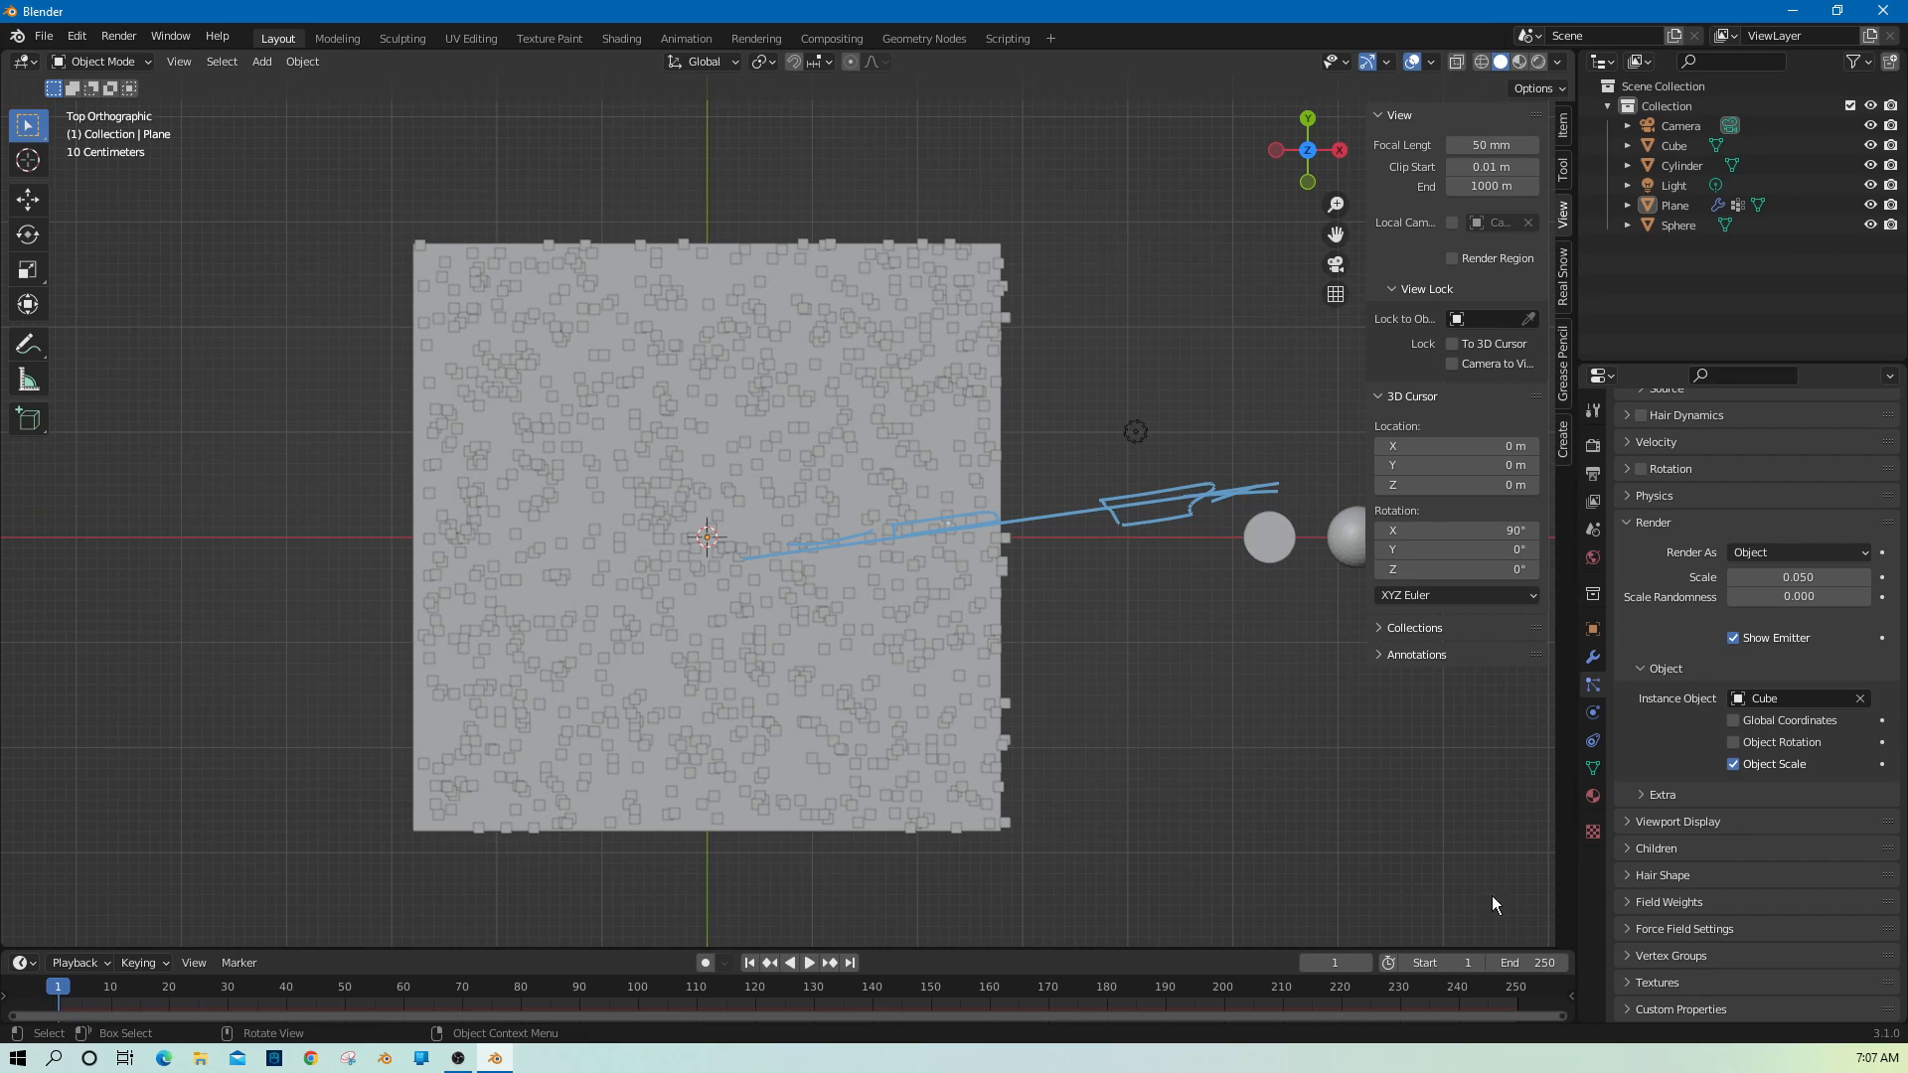
click(1661, 960)
scroll(1738, 911, down, 5)
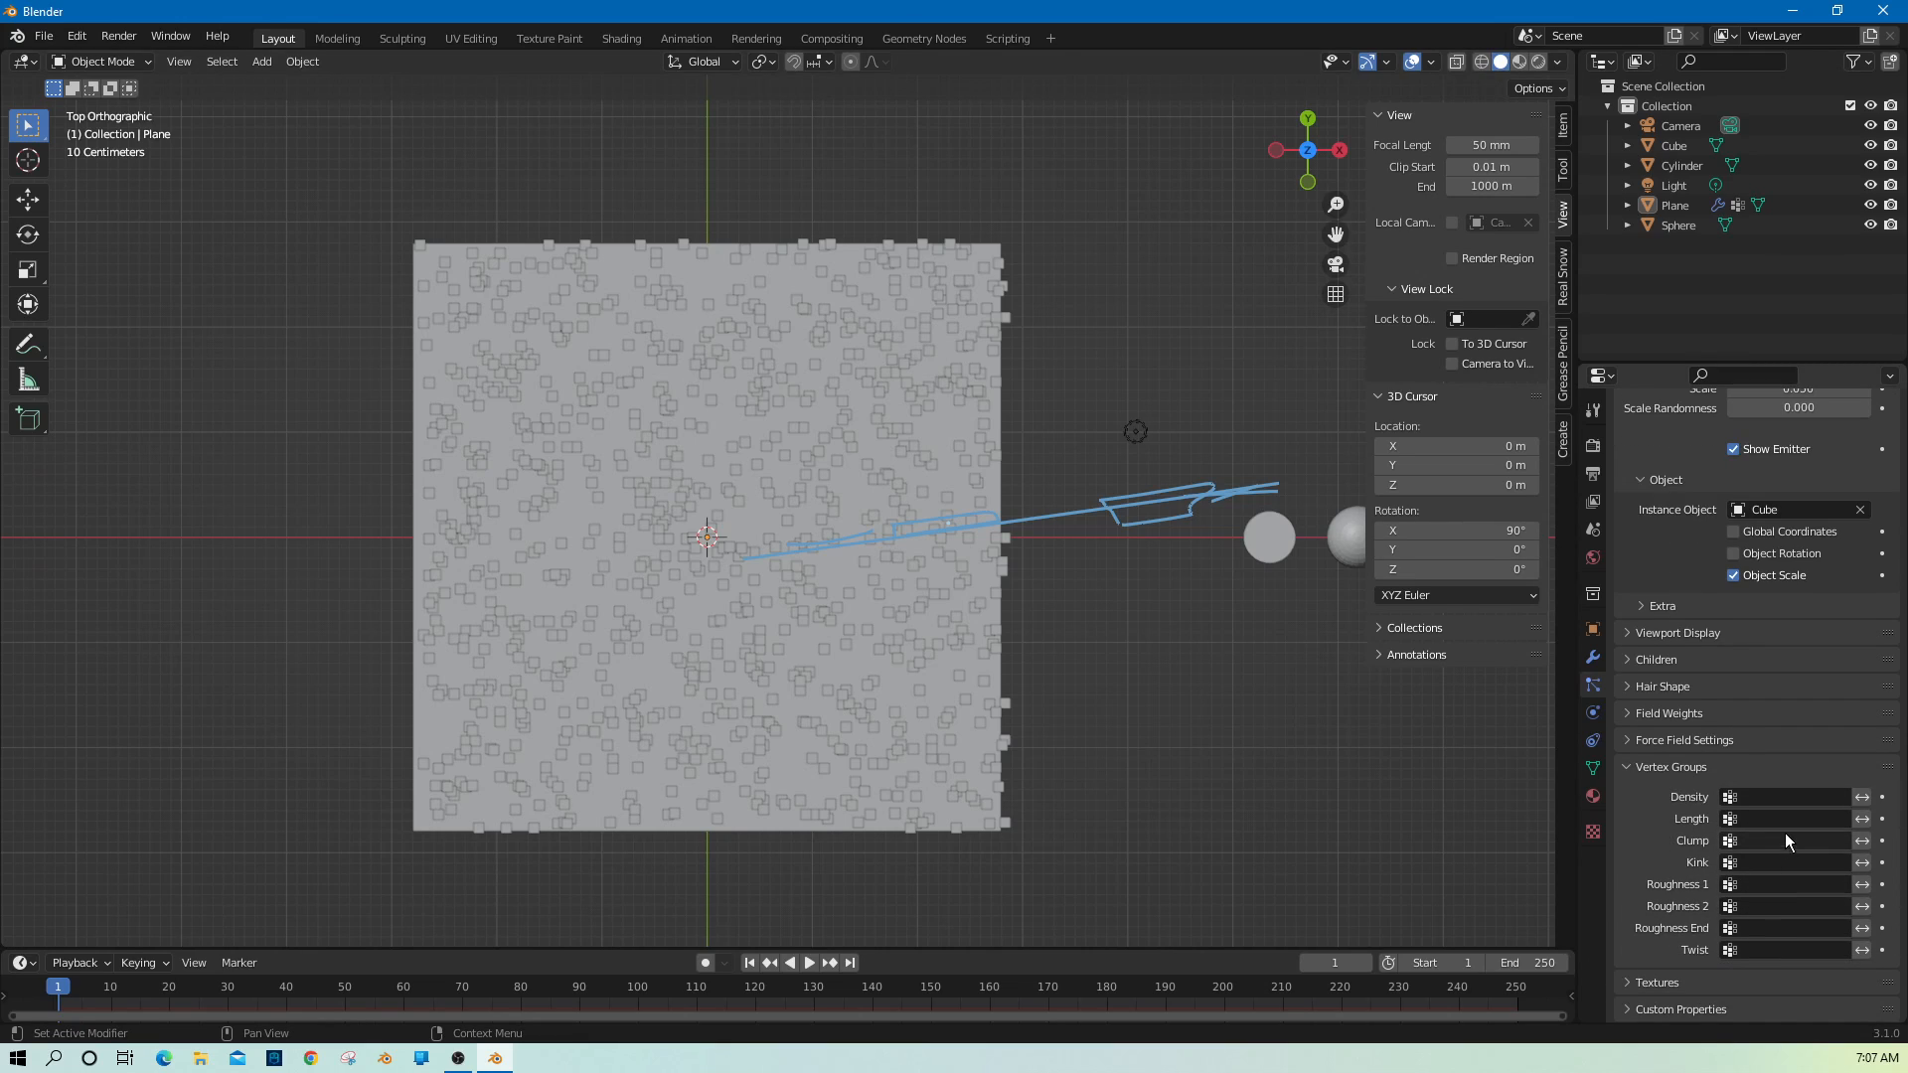
click(1789, 797)
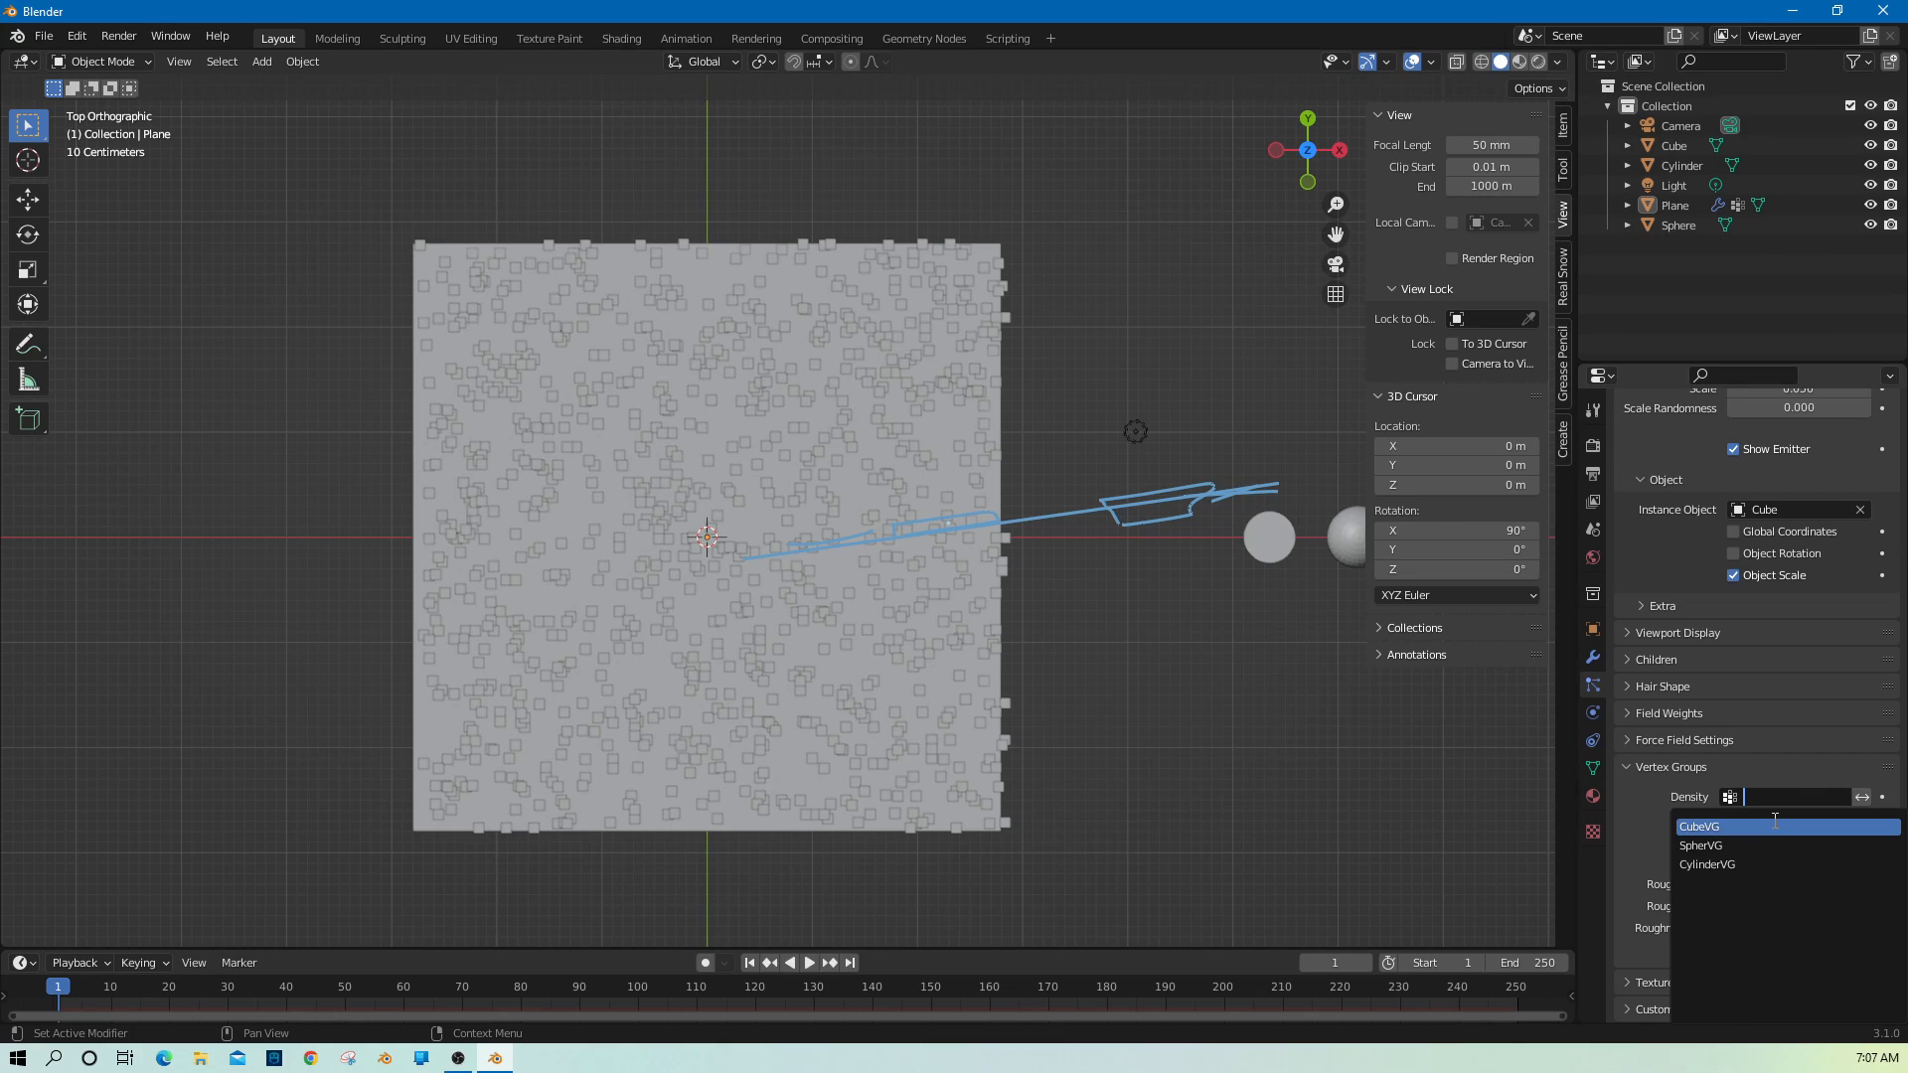
click(1699, 826)
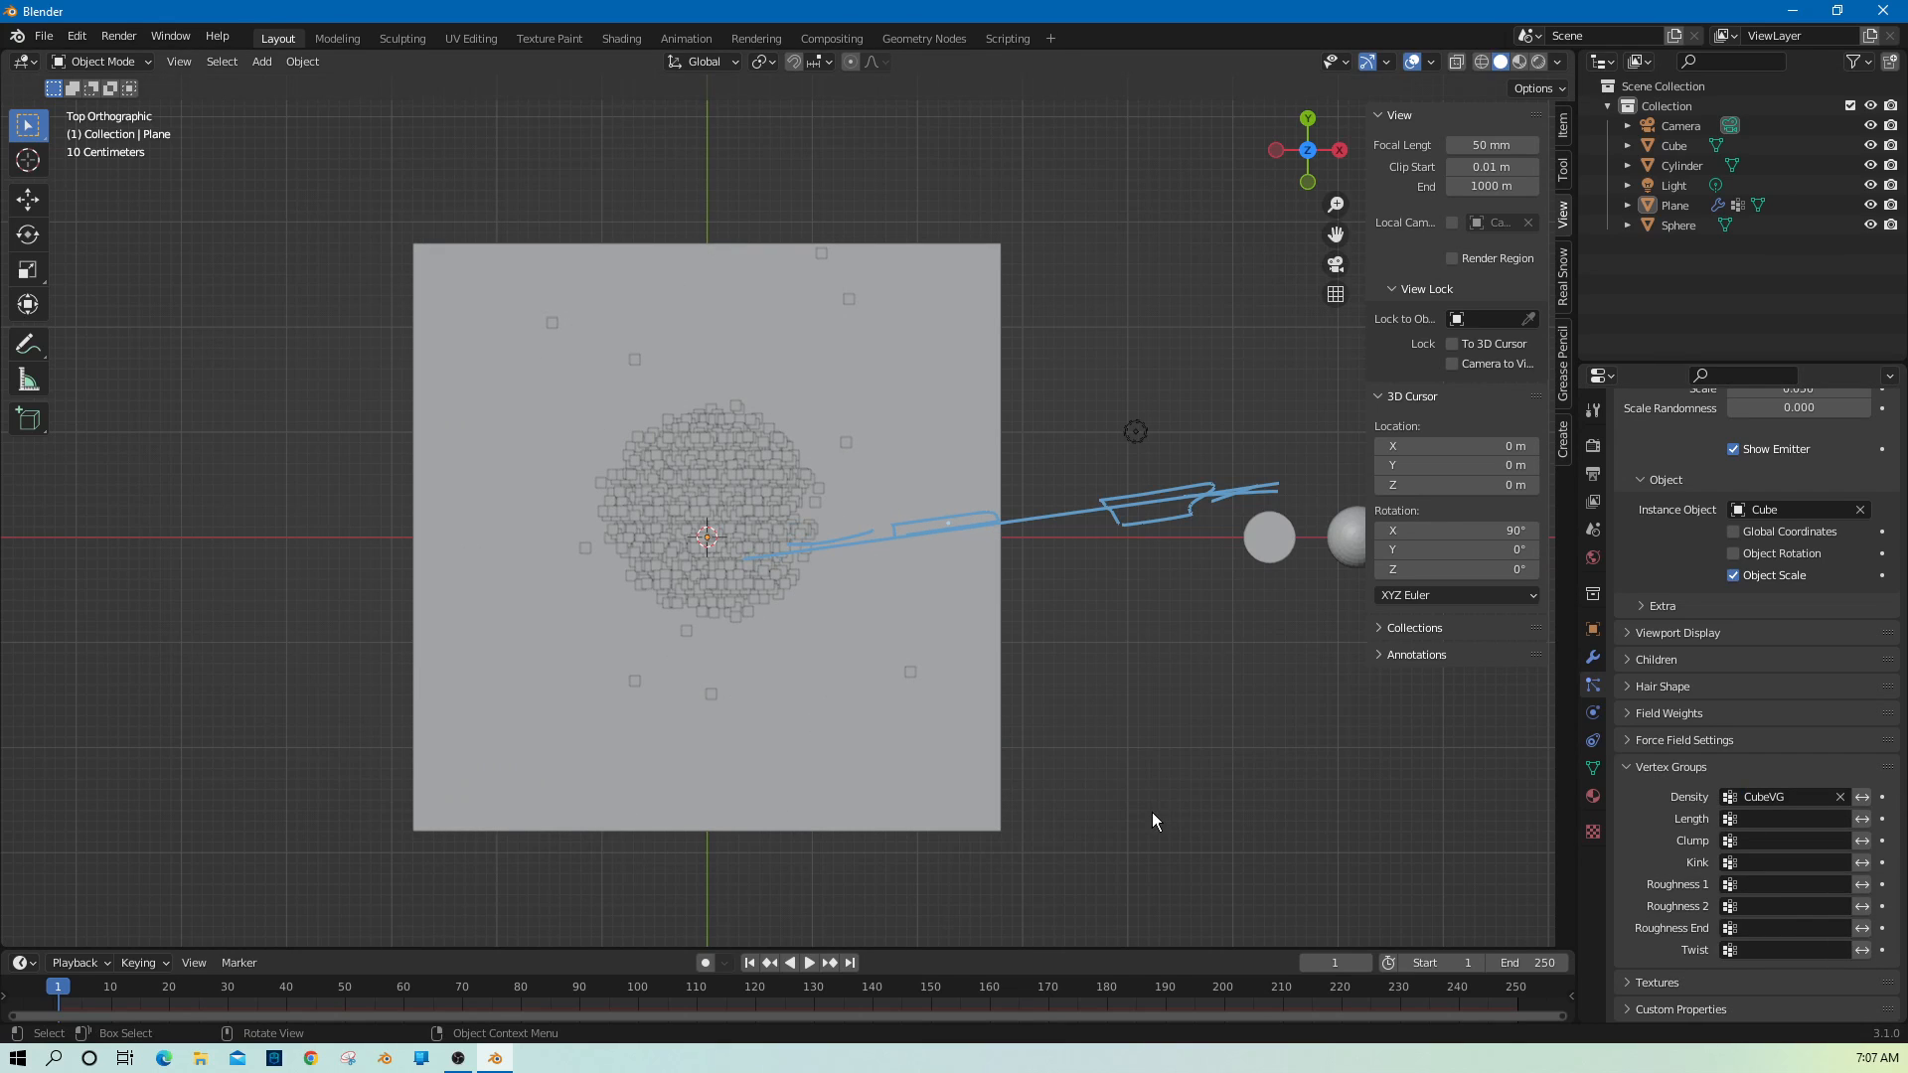
middle_drag(1150, 818, 849, 636)
scroll(874, 631, up, 3)
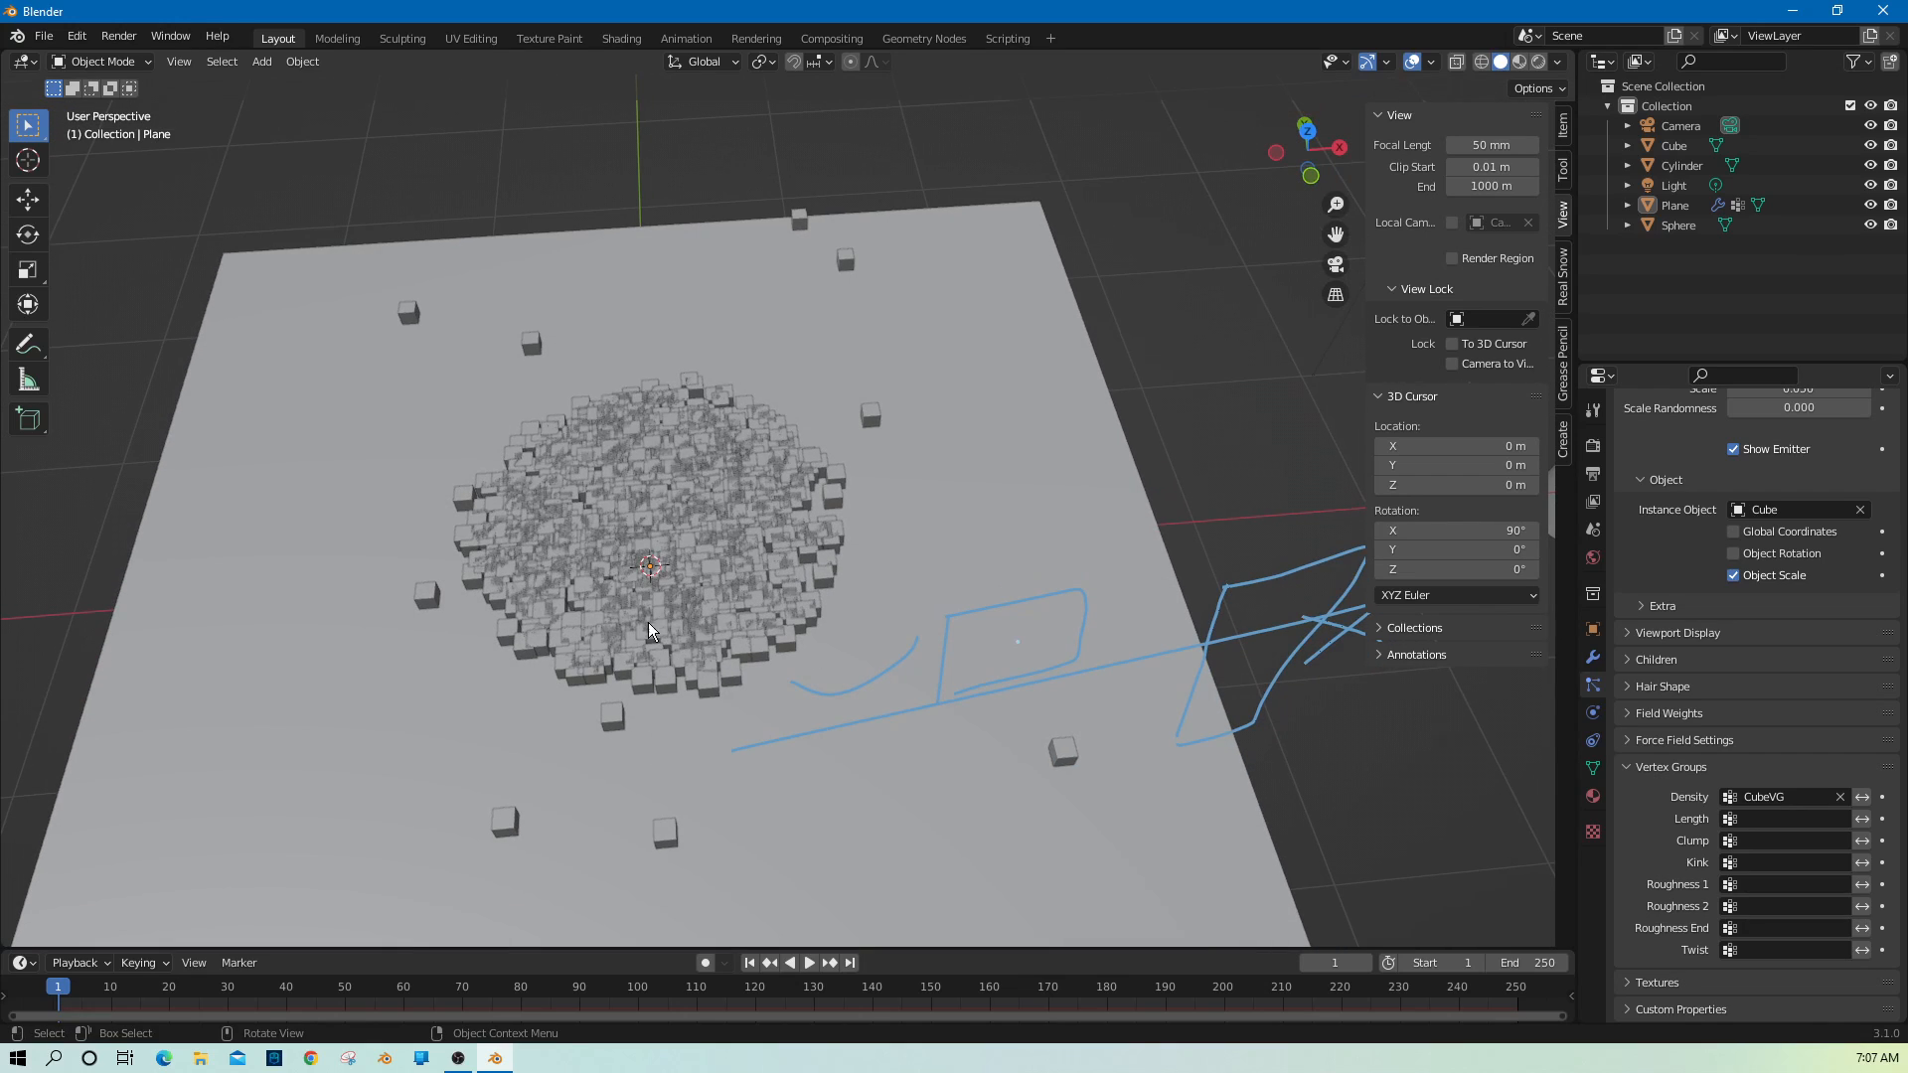
mouse_move(1266, 797)
middle_down()
mouse_move(1262, 815)
mouse_move(1416, 790)
middle_up()
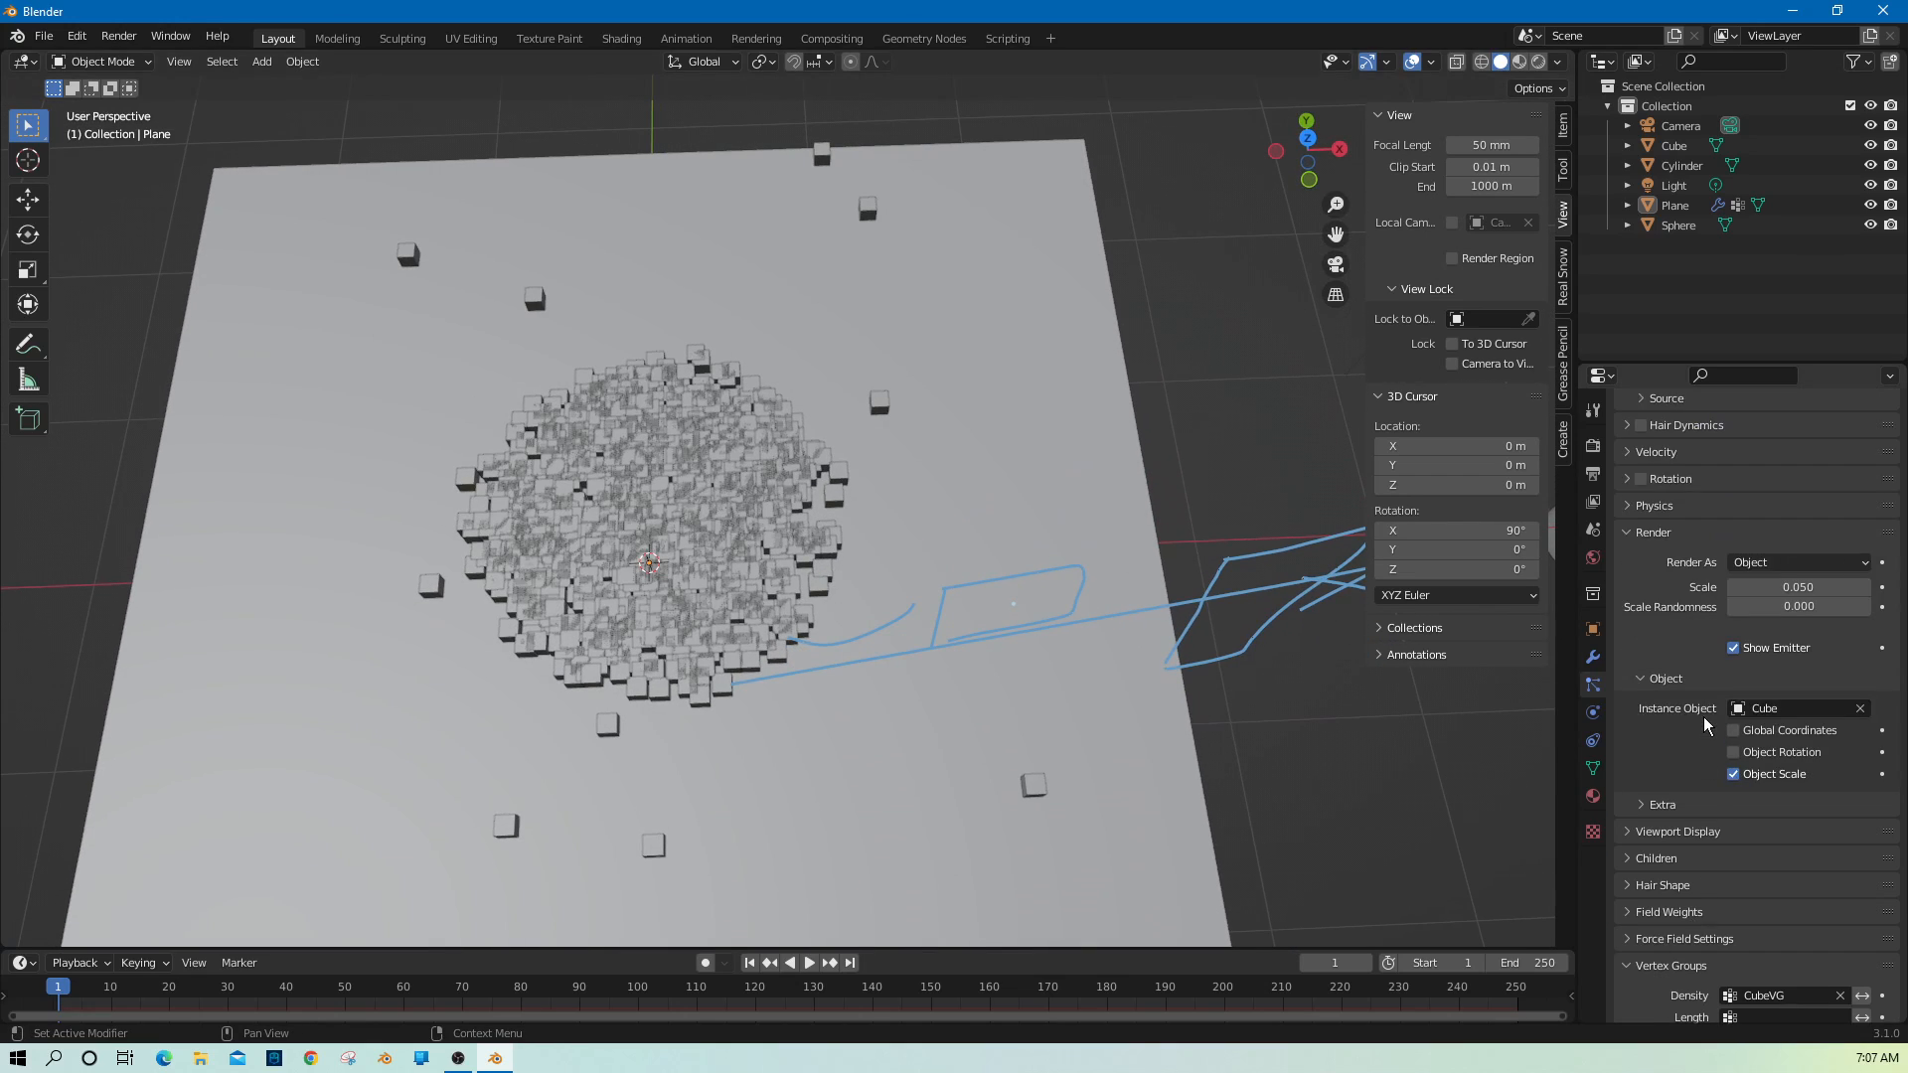
Try emission numbers of 20 and 50 for the CubePS particles.
scroll(1703, 718, up, 12)
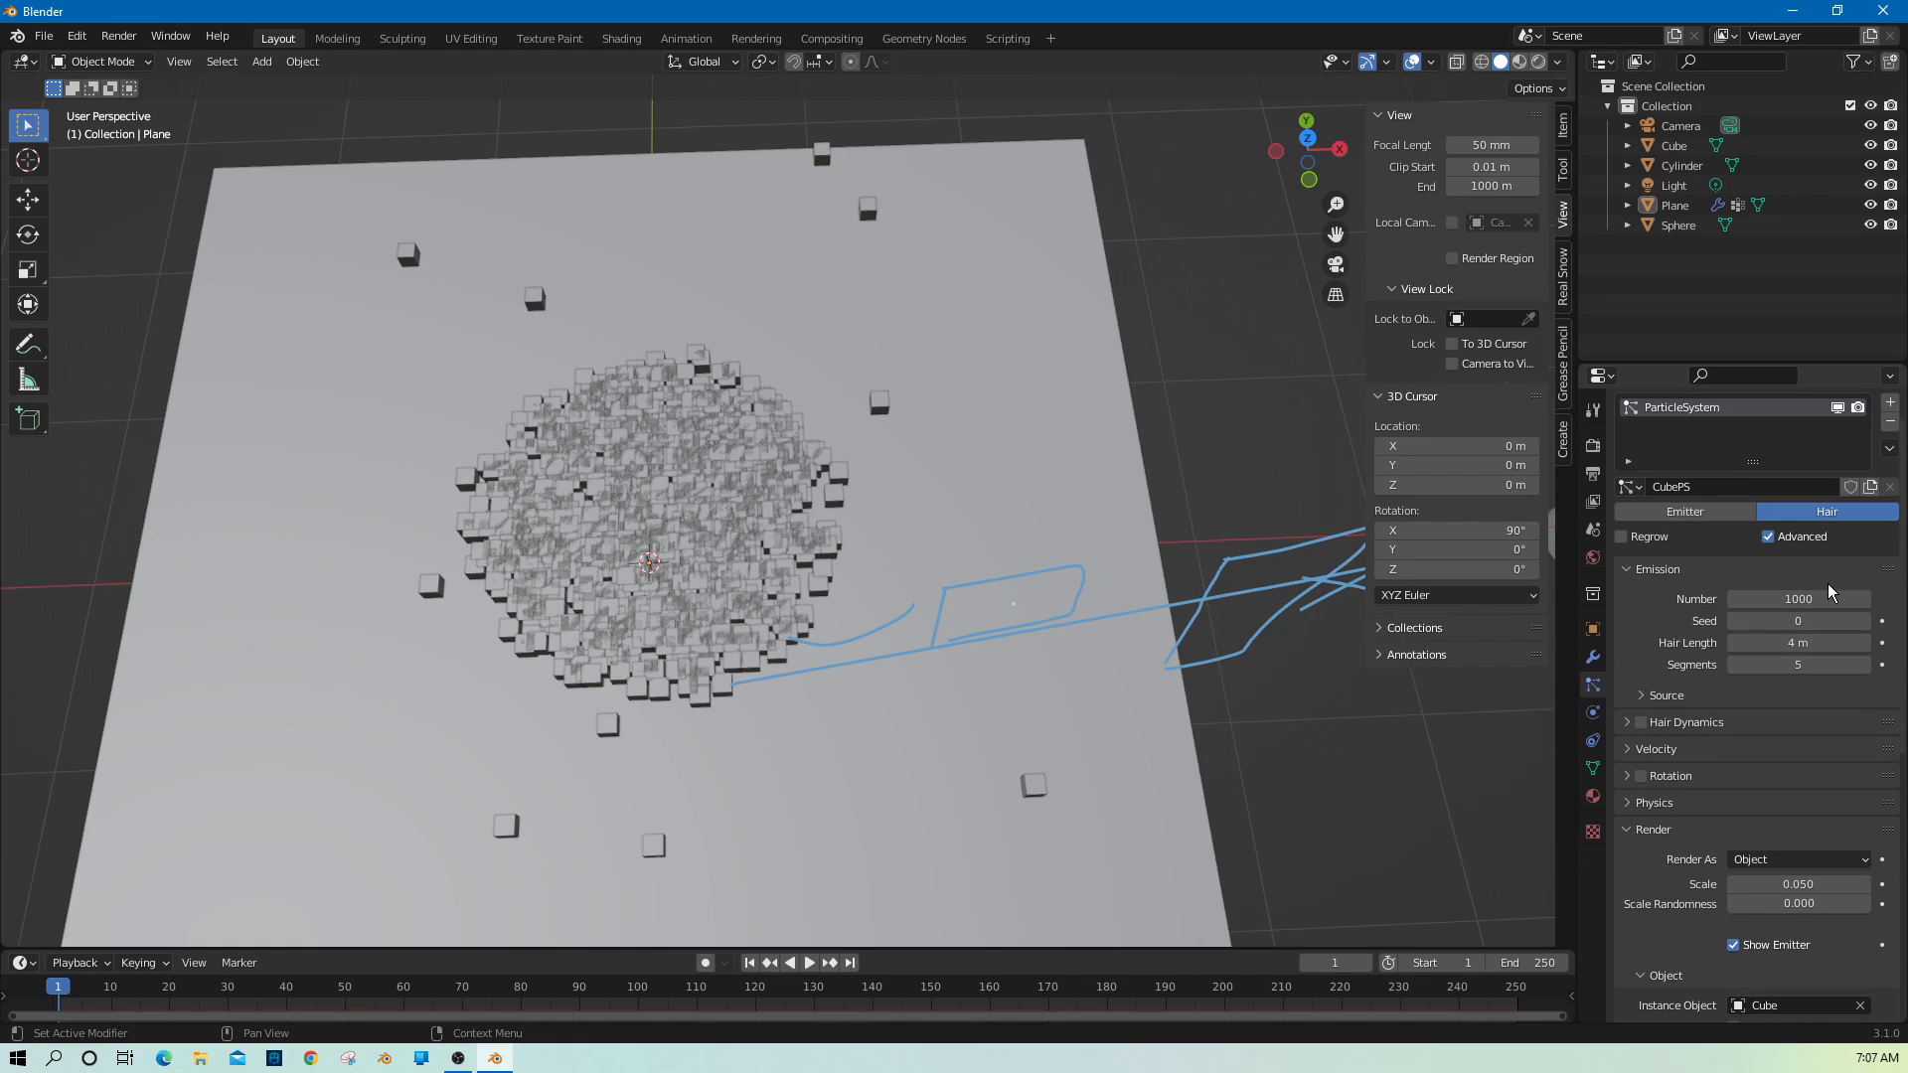
click(1824, 596)
text(20)
key(Return)
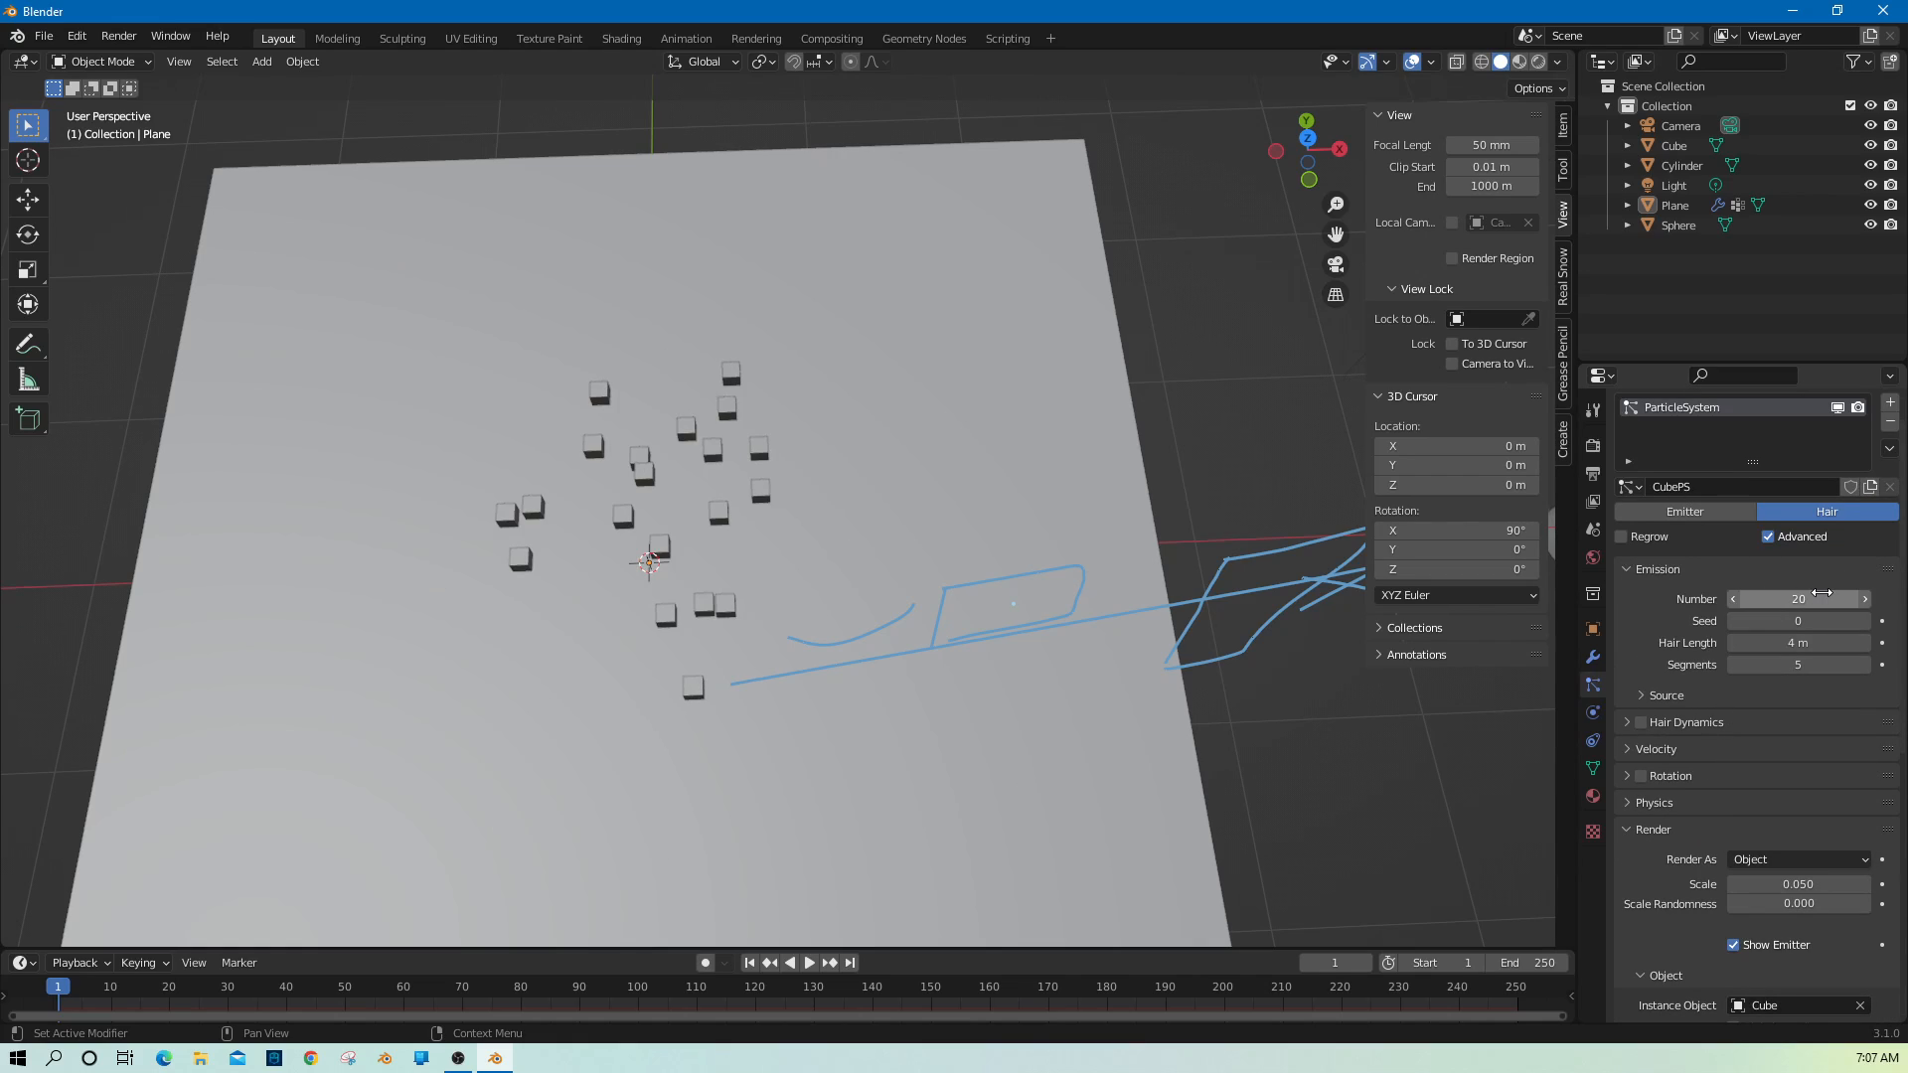
click(1822, 596)
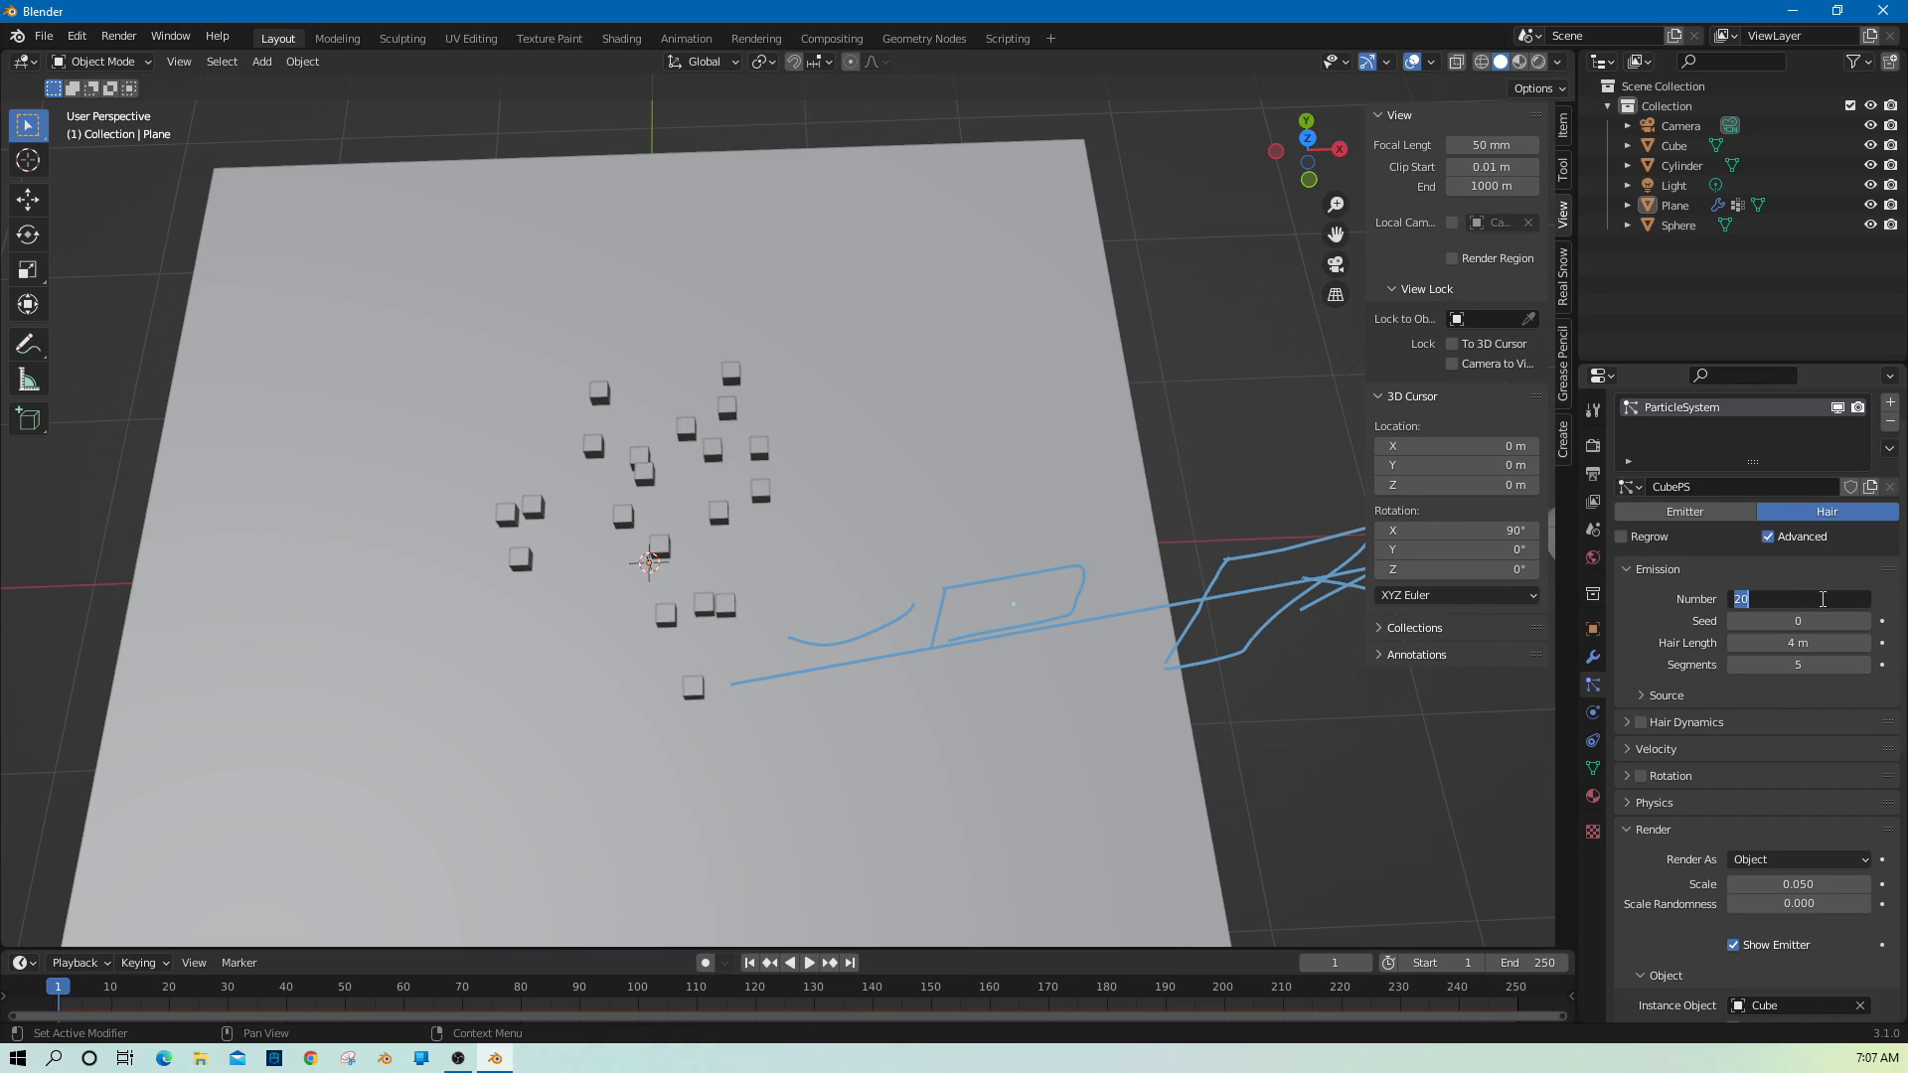
text(50)
key(Return)
Set the emission number of the CubePS particles to 100.
click(1823, 599)
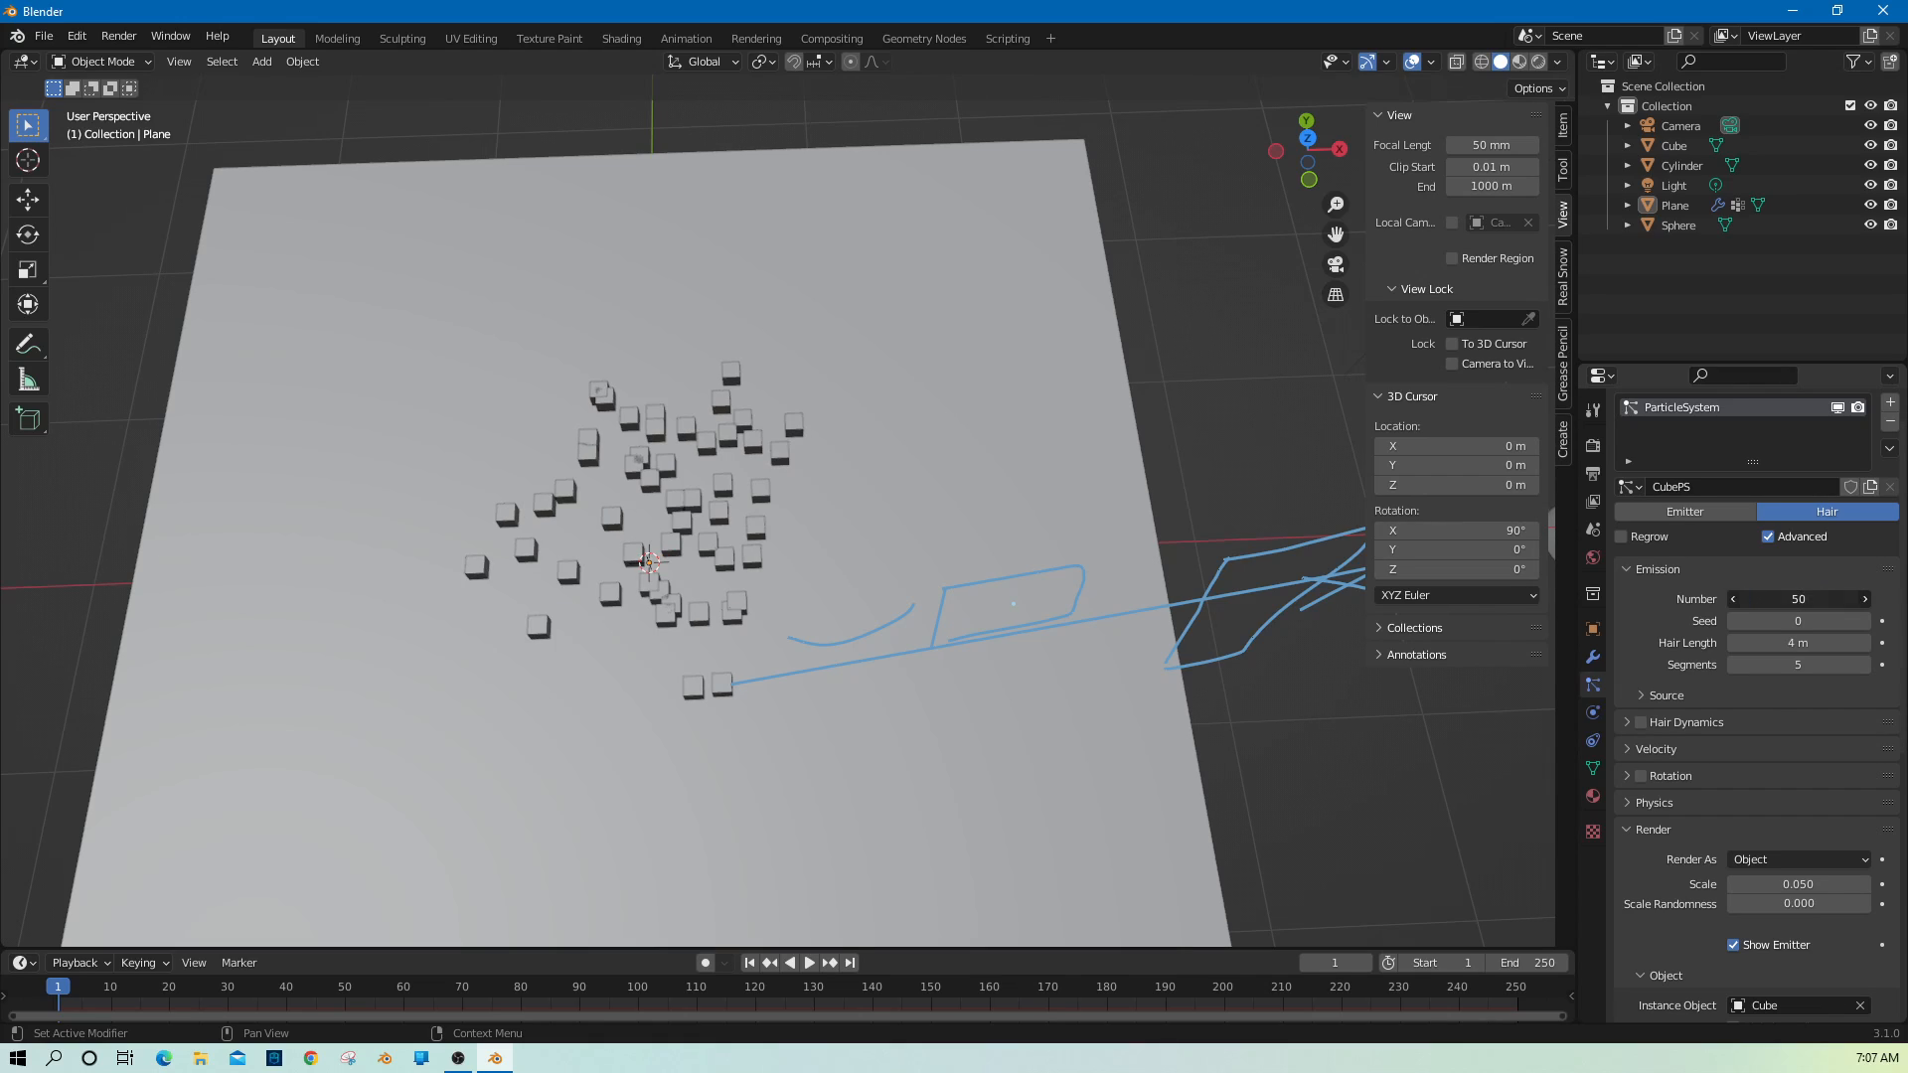
text(100)
key(Return)
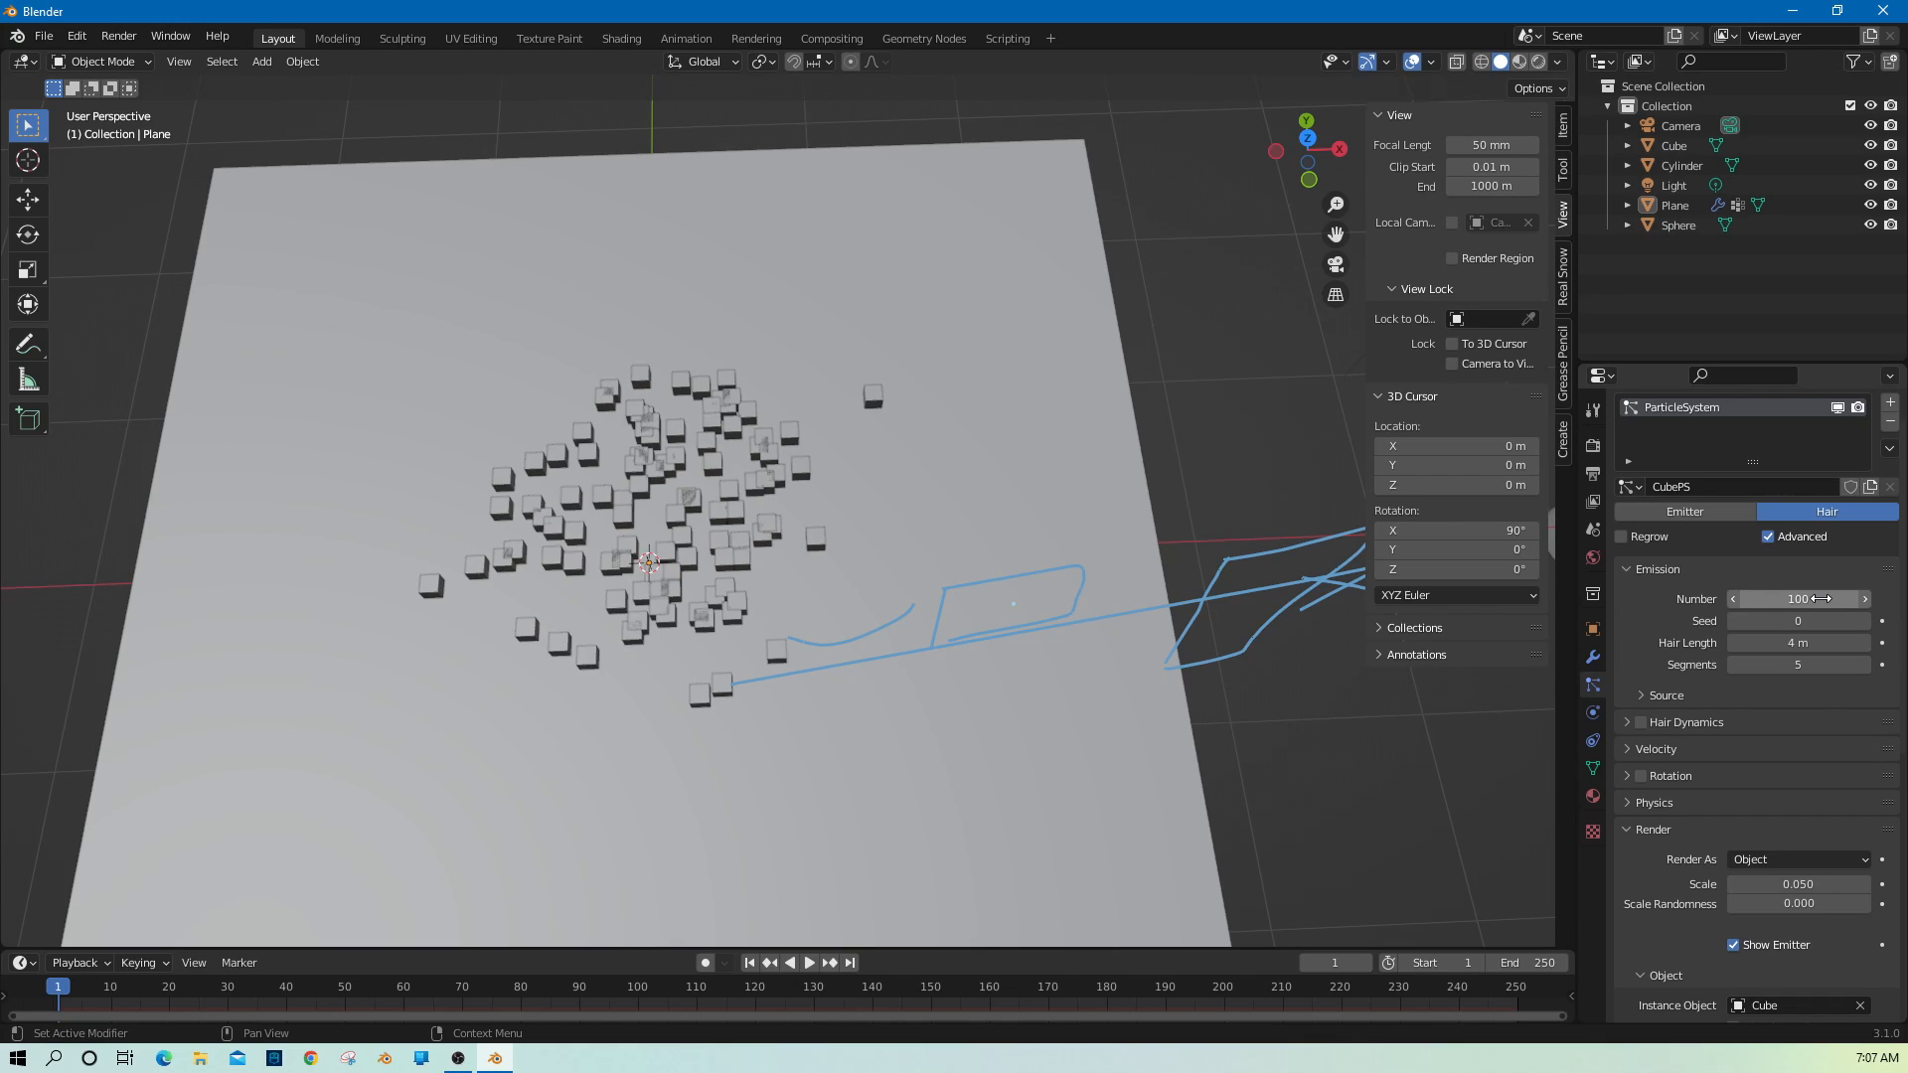
scroll(761, 529, down, 3)
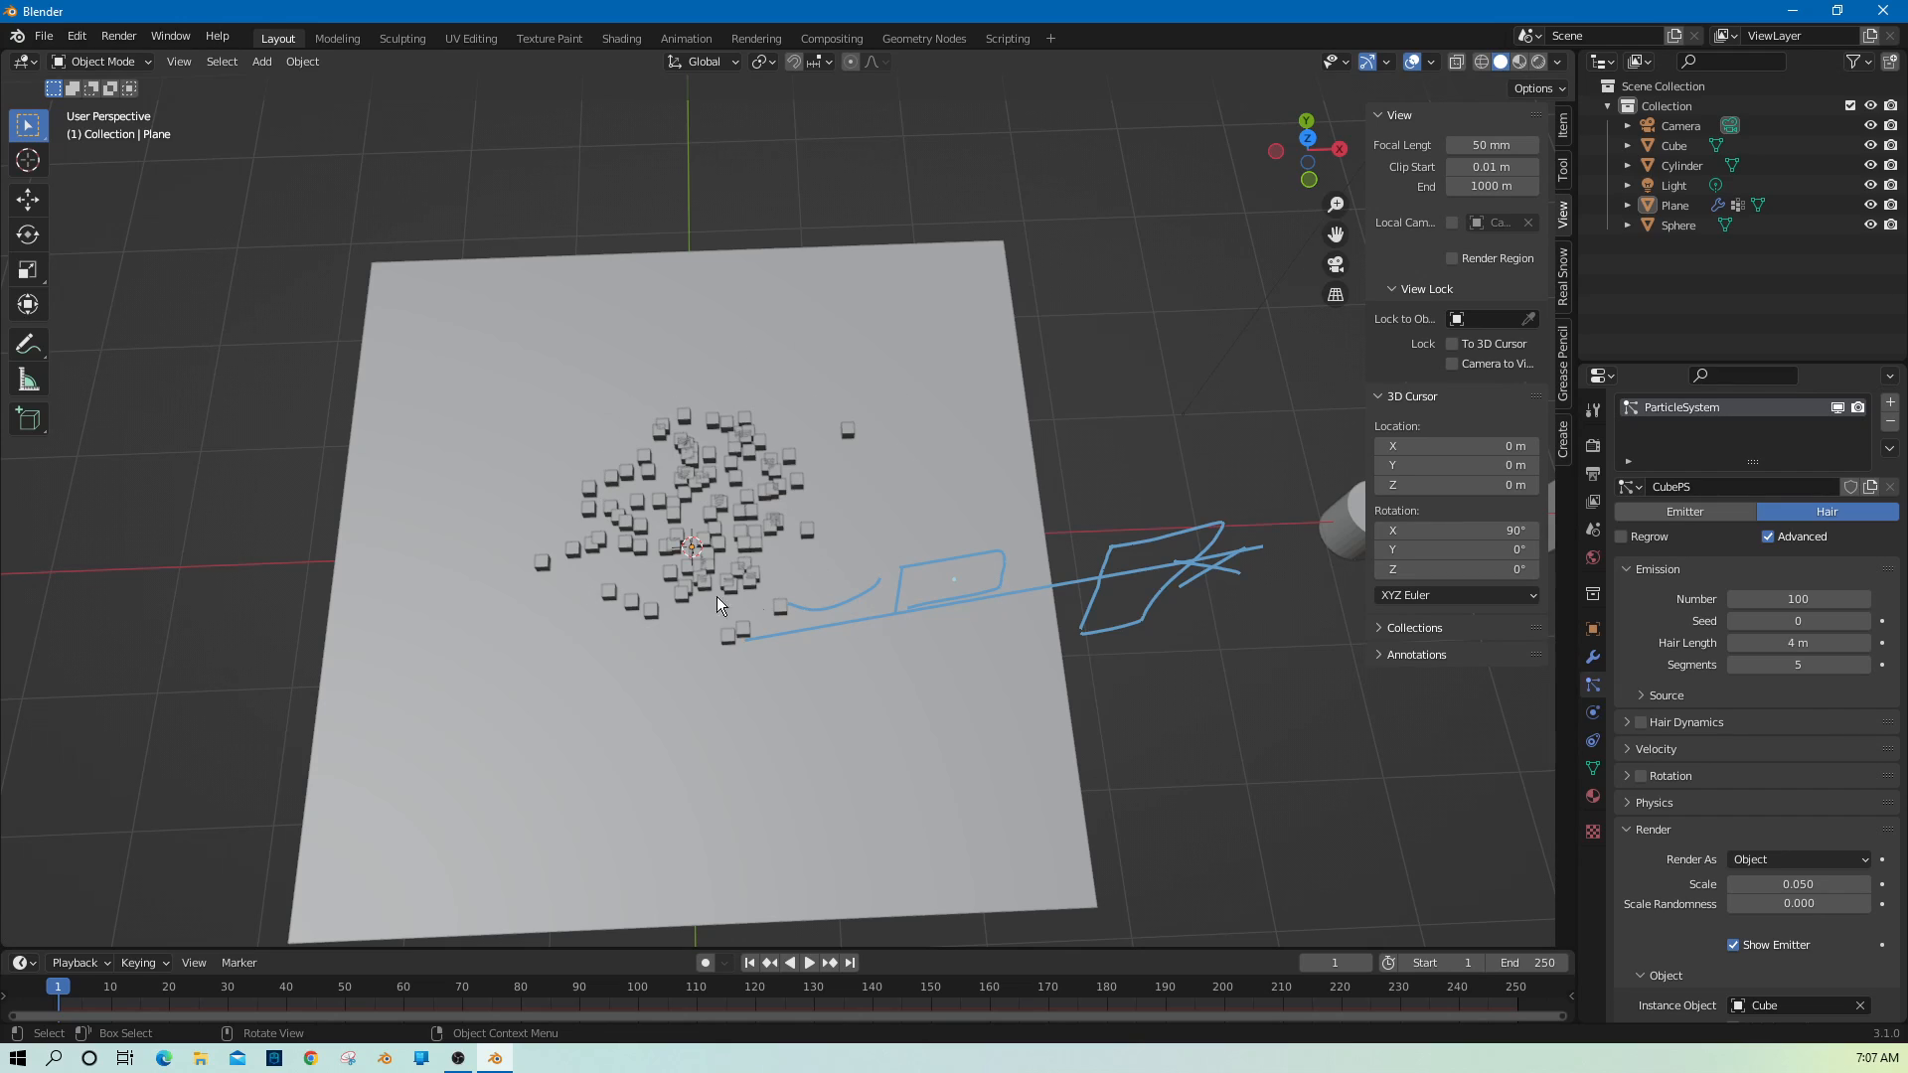
Add a second particle system to the plane and name its settings SpherPS.
scroll(1708, 646, up, 1)
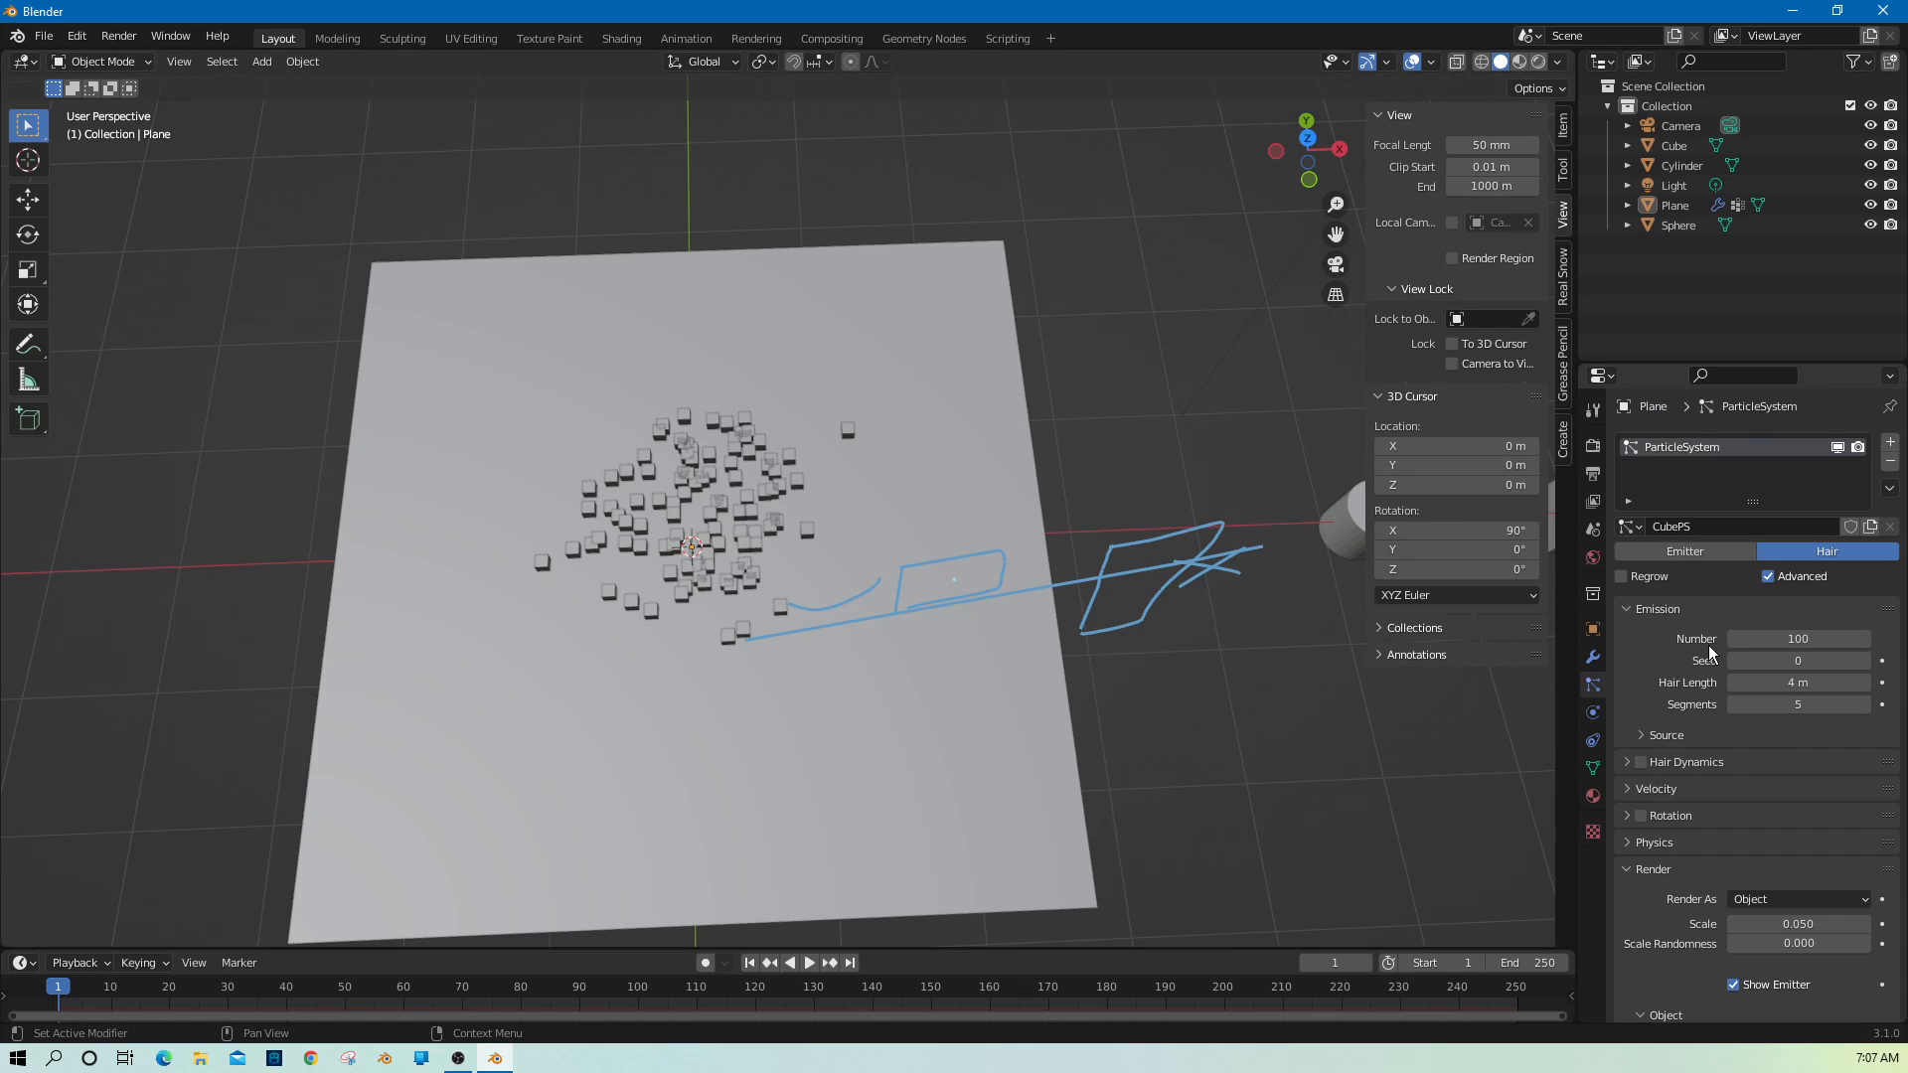
click(1890, 442)
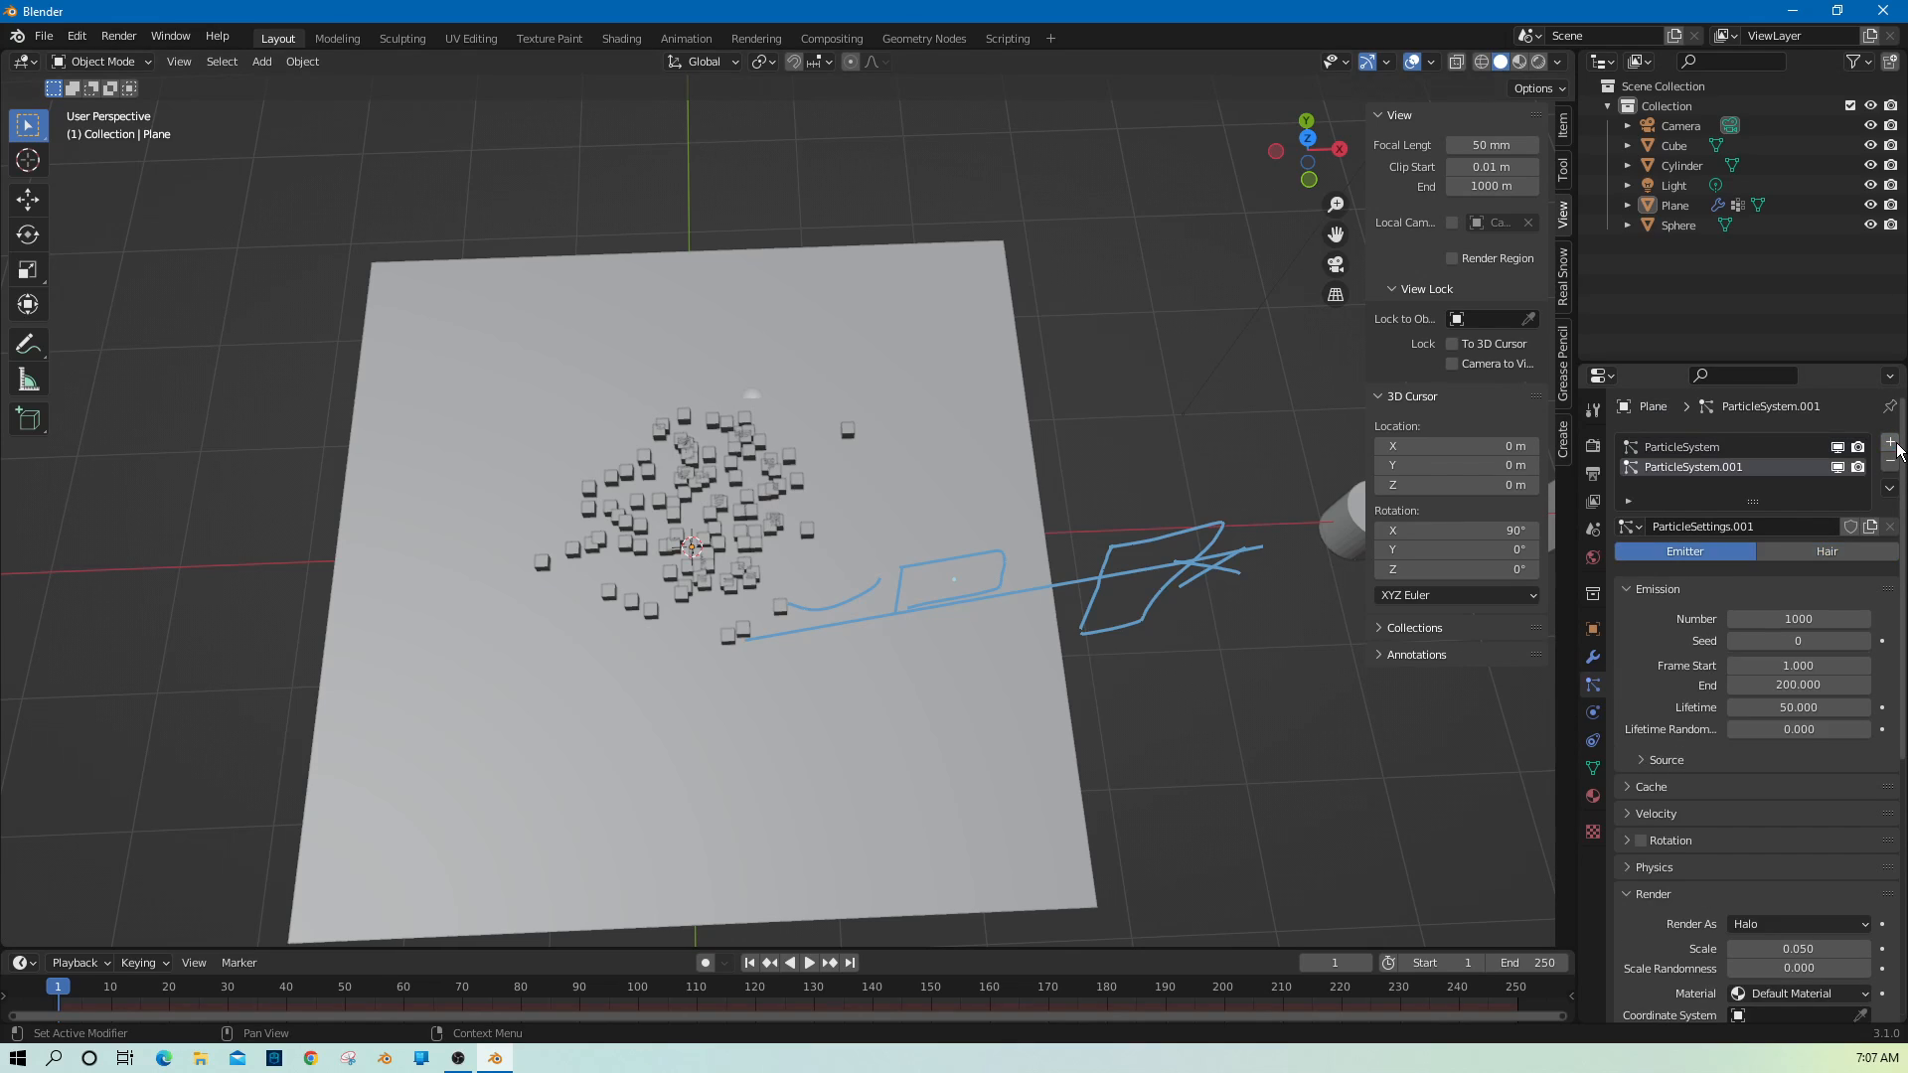
click(1765, 527)
text(SpherPD)
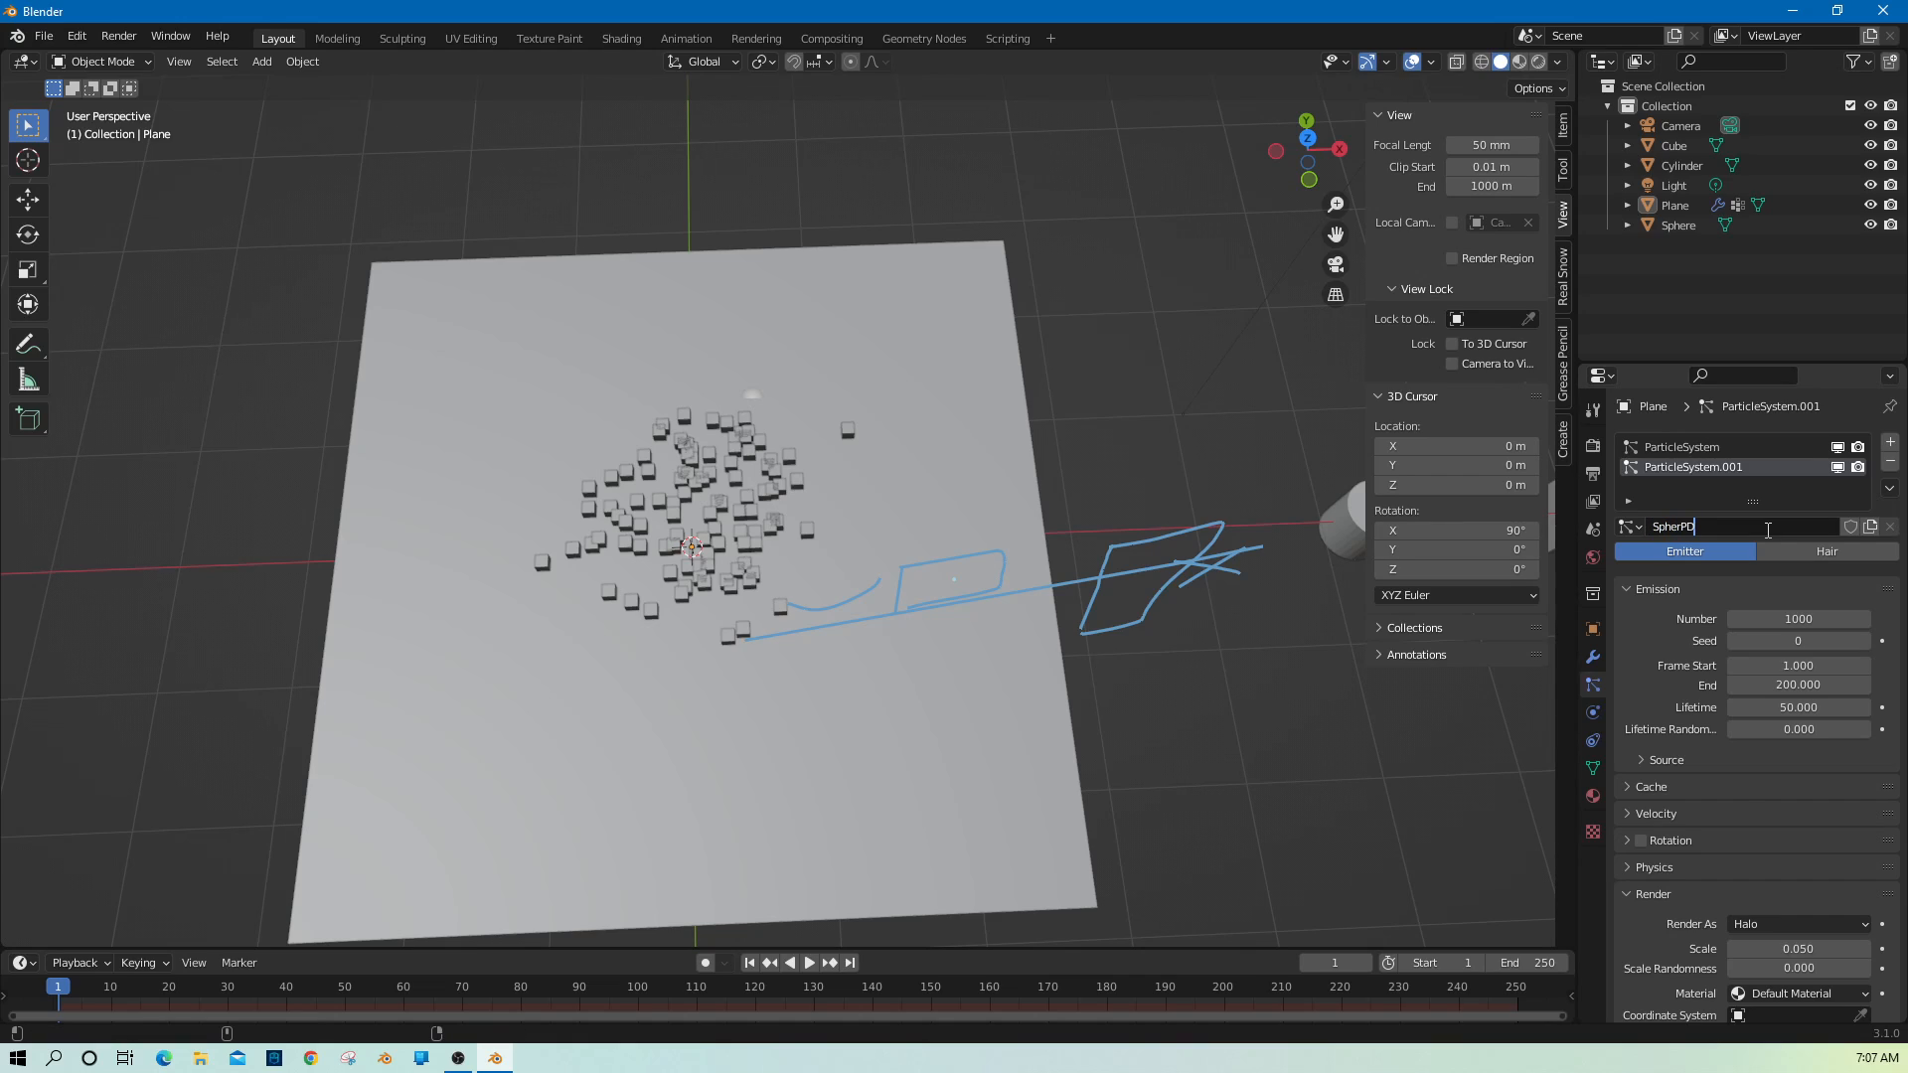
key(BackSpace)
text(S)
key(Return)
scroll(1726, 842, down, 5)
scroll(1726, 843, down, 1)
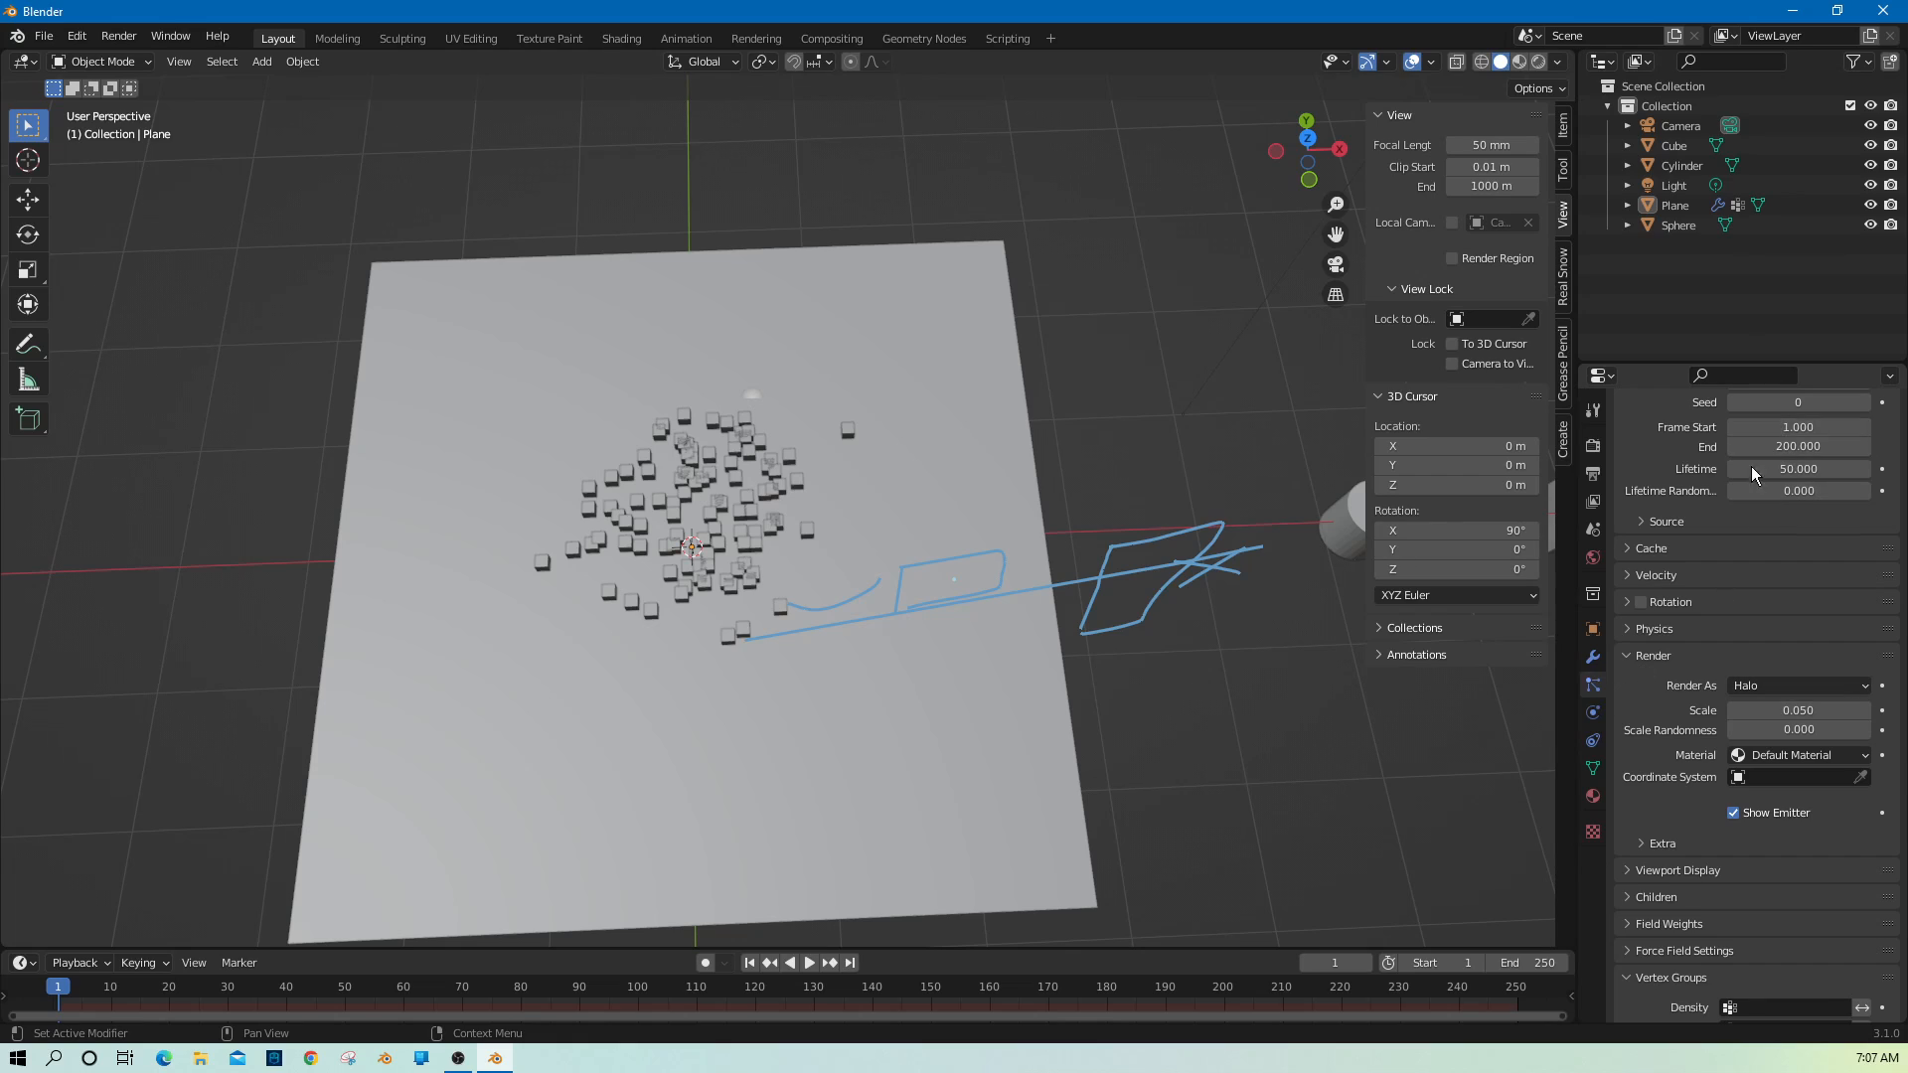
scroll(1725, 620, up, 6)
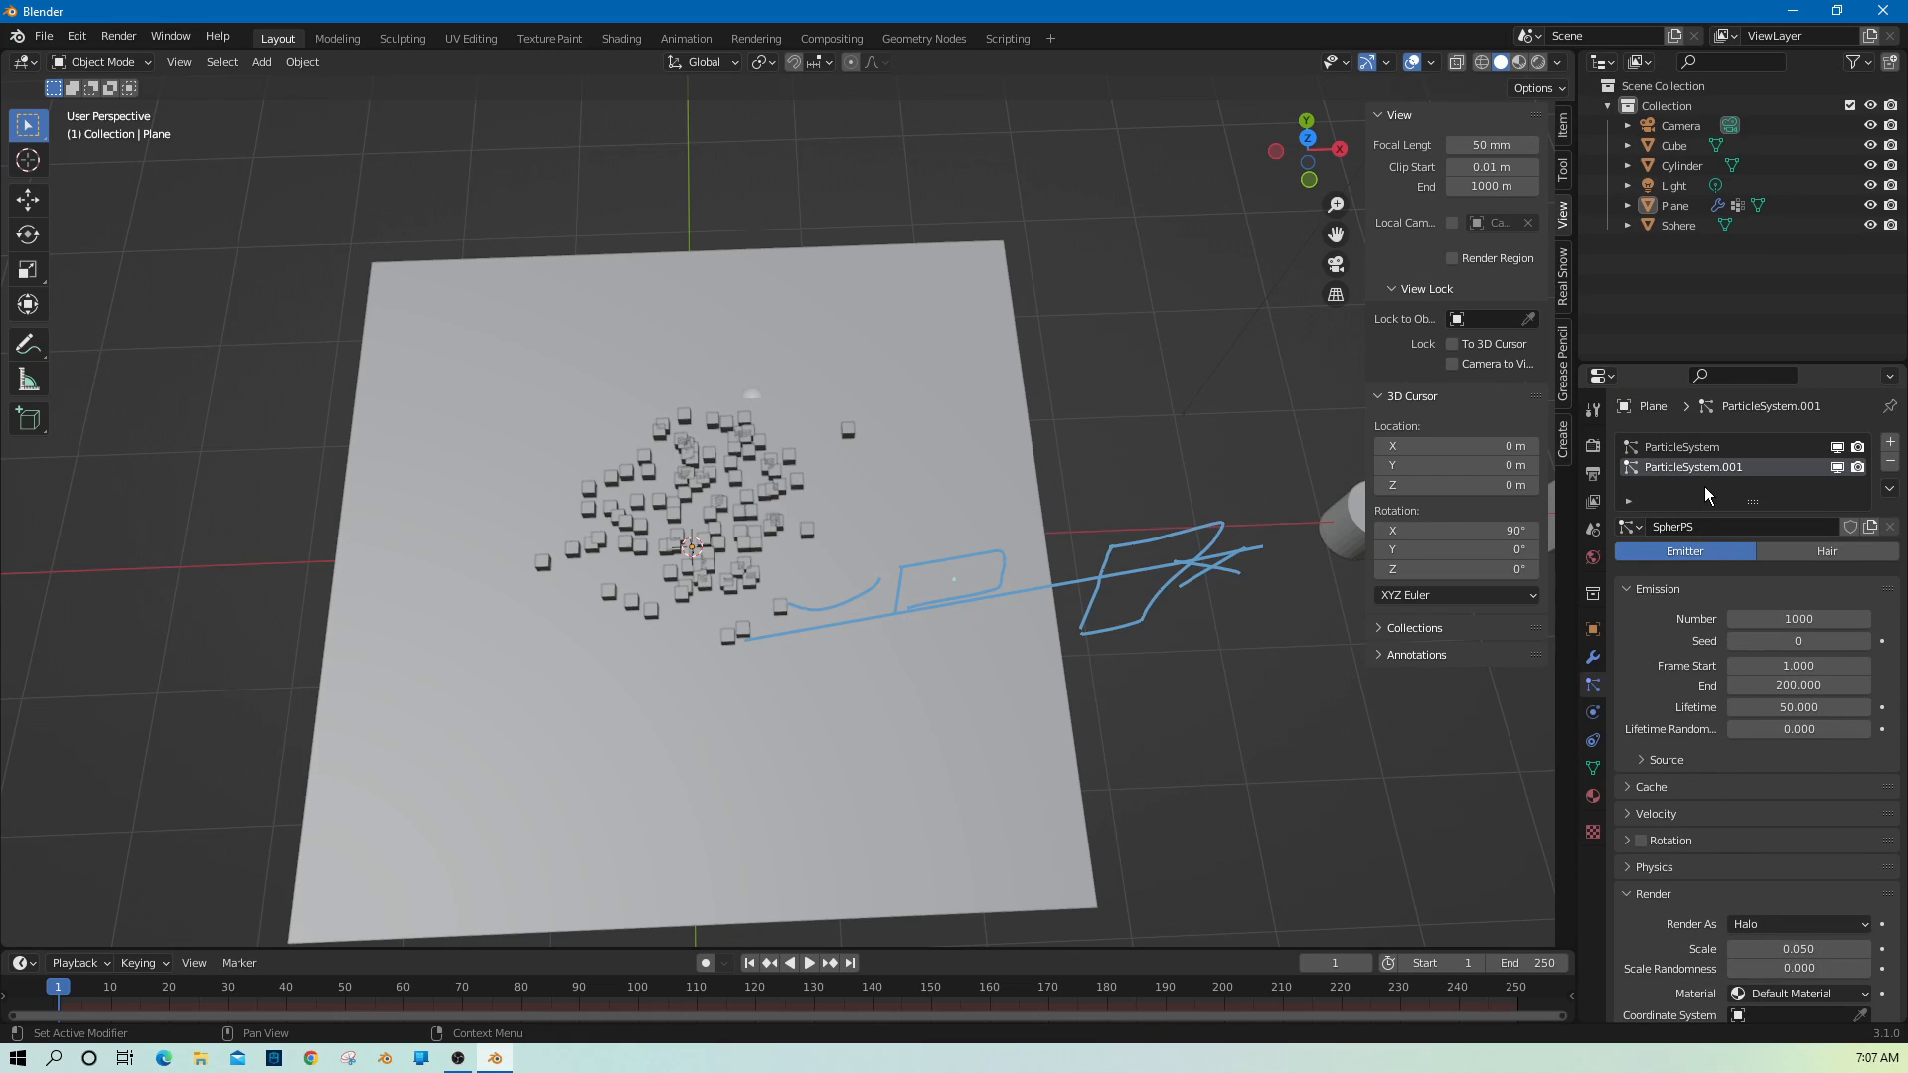
scroll(1709, 815, down, 5)
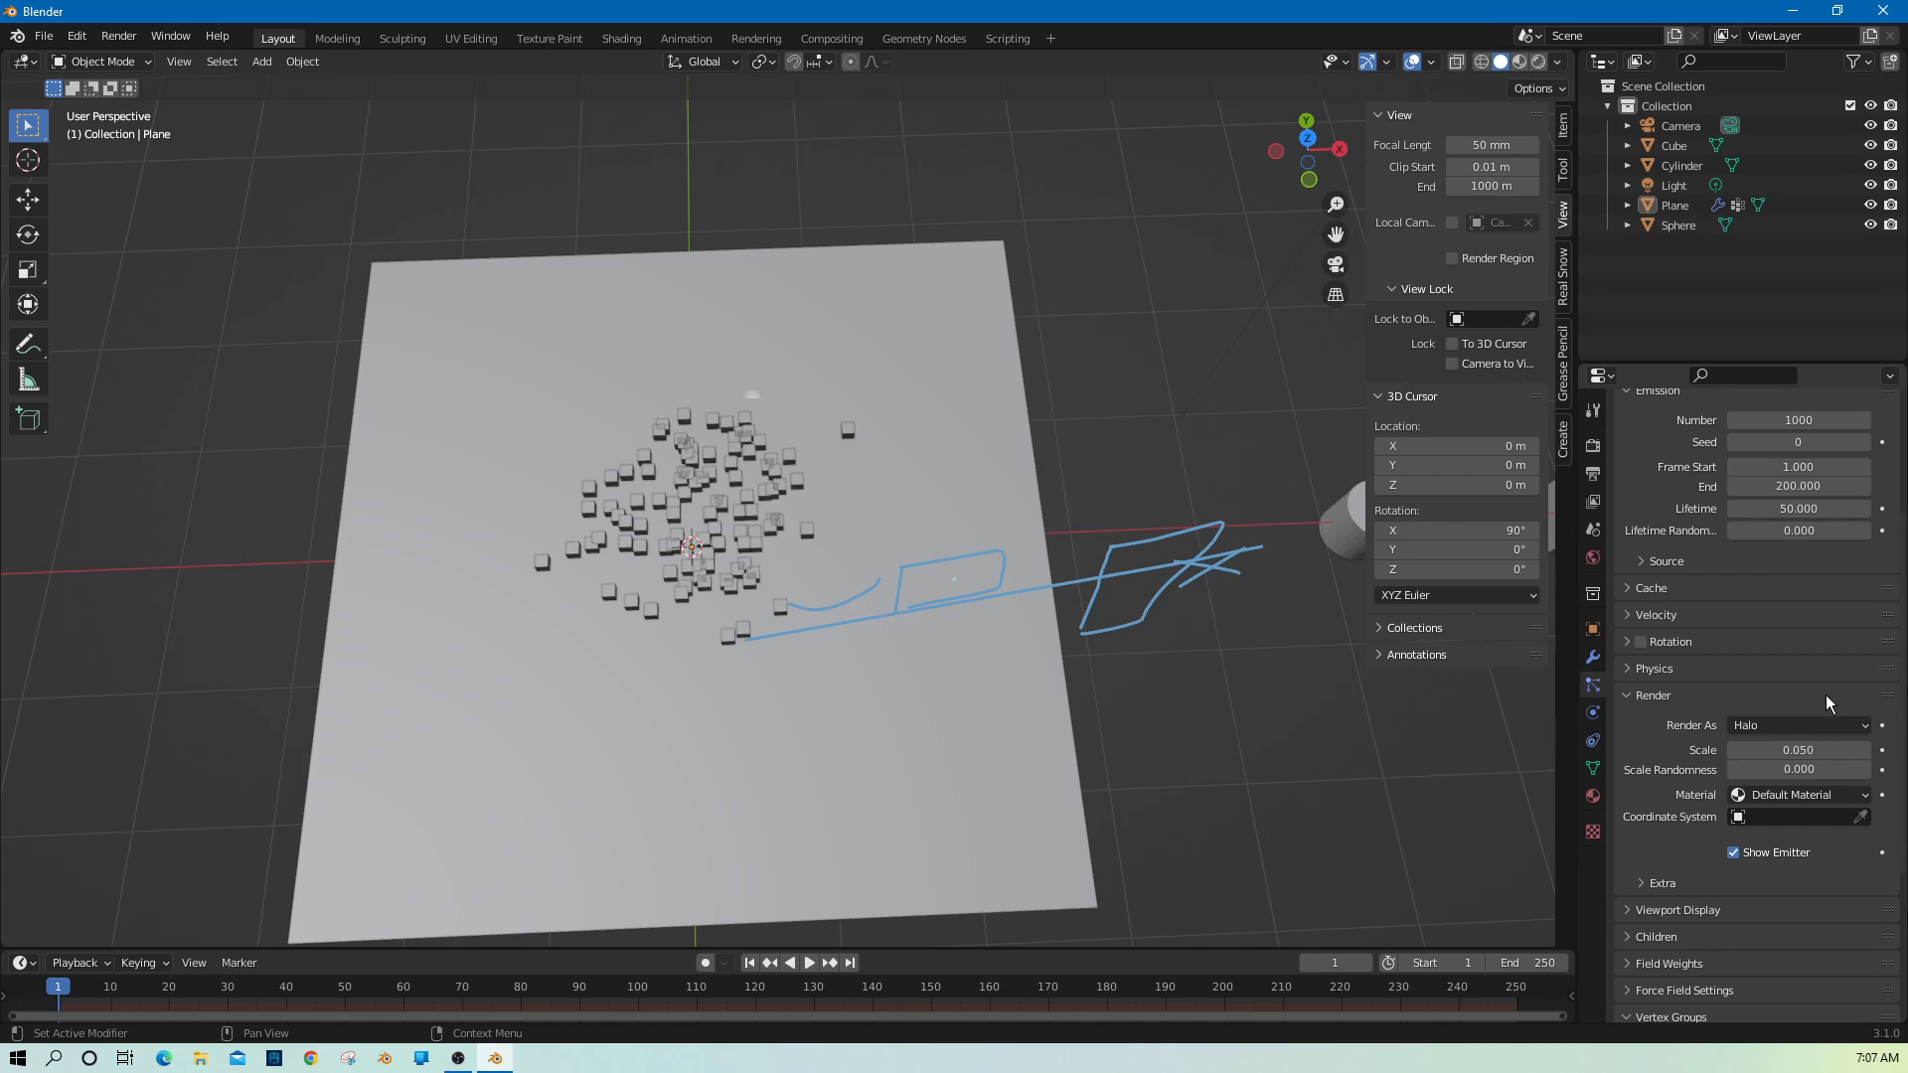
scroll(1826, 695, down, 2)
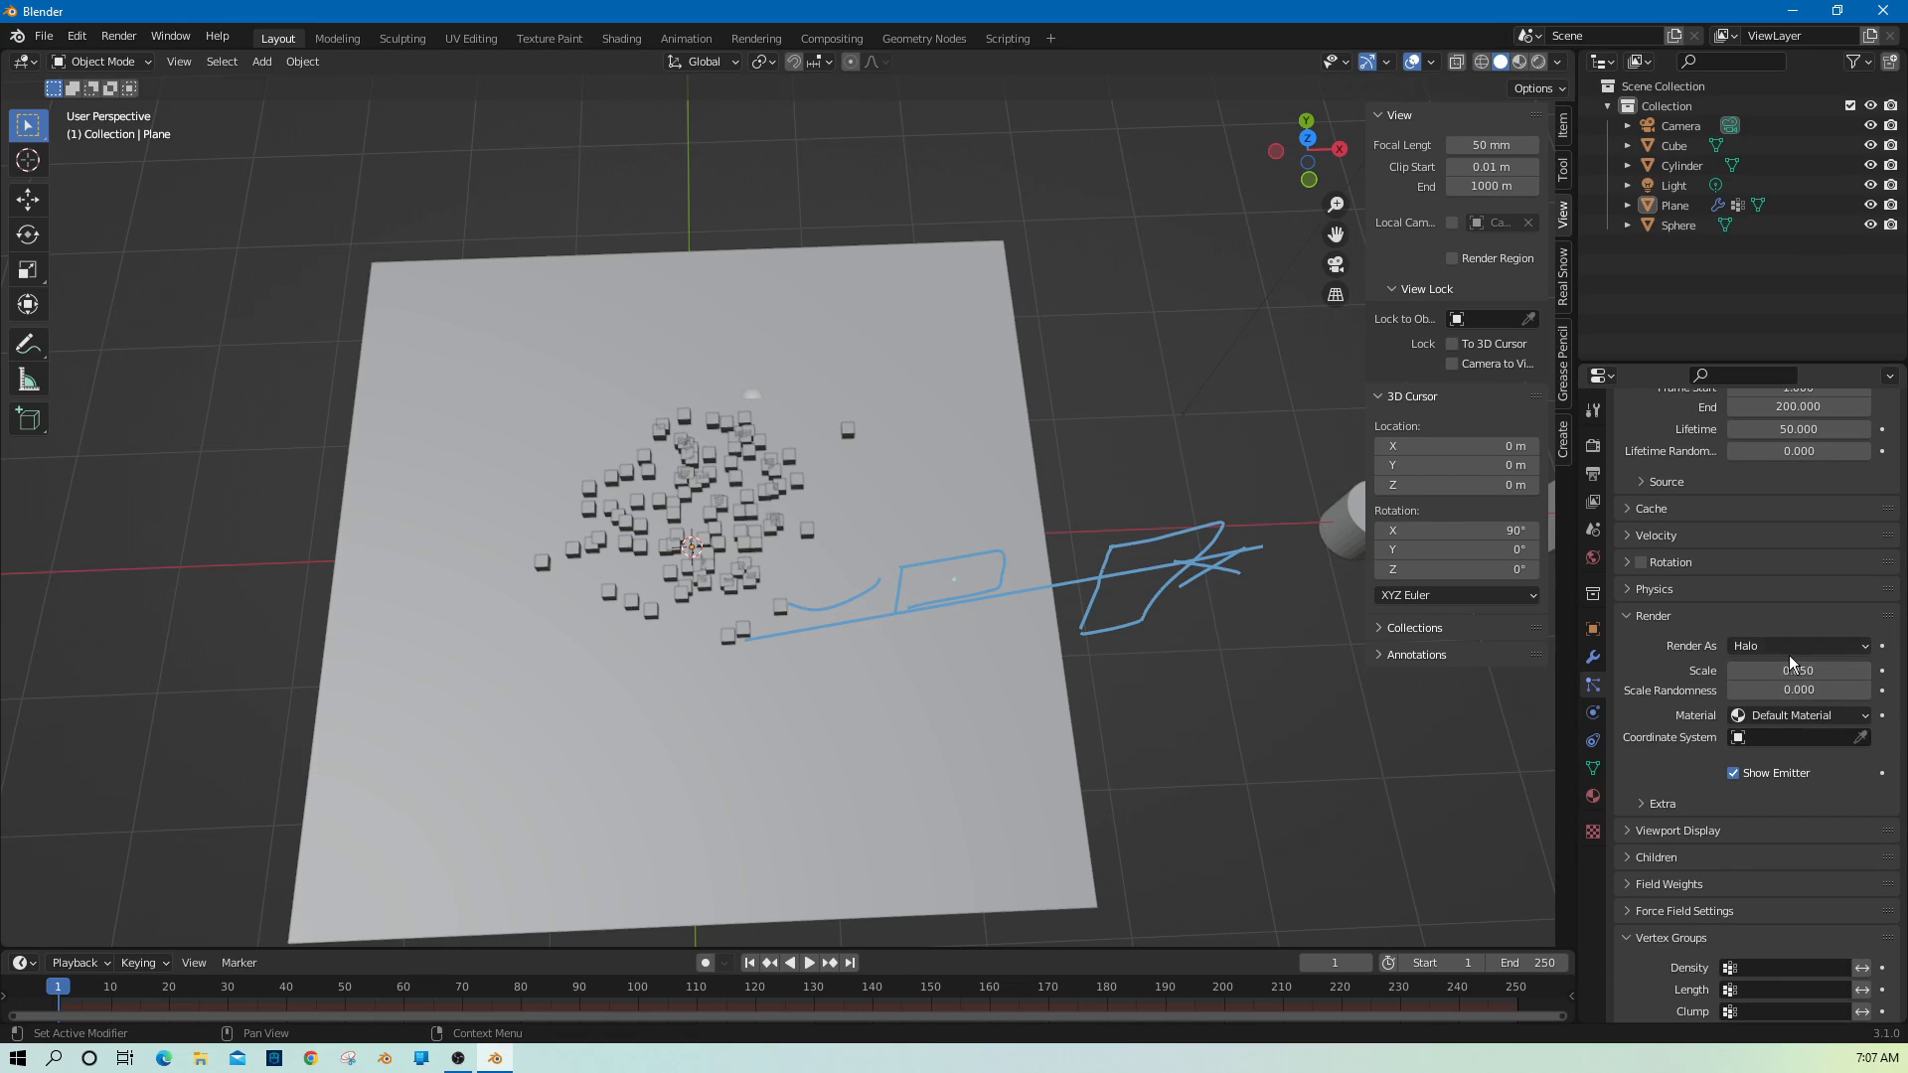
click(1792, 646)
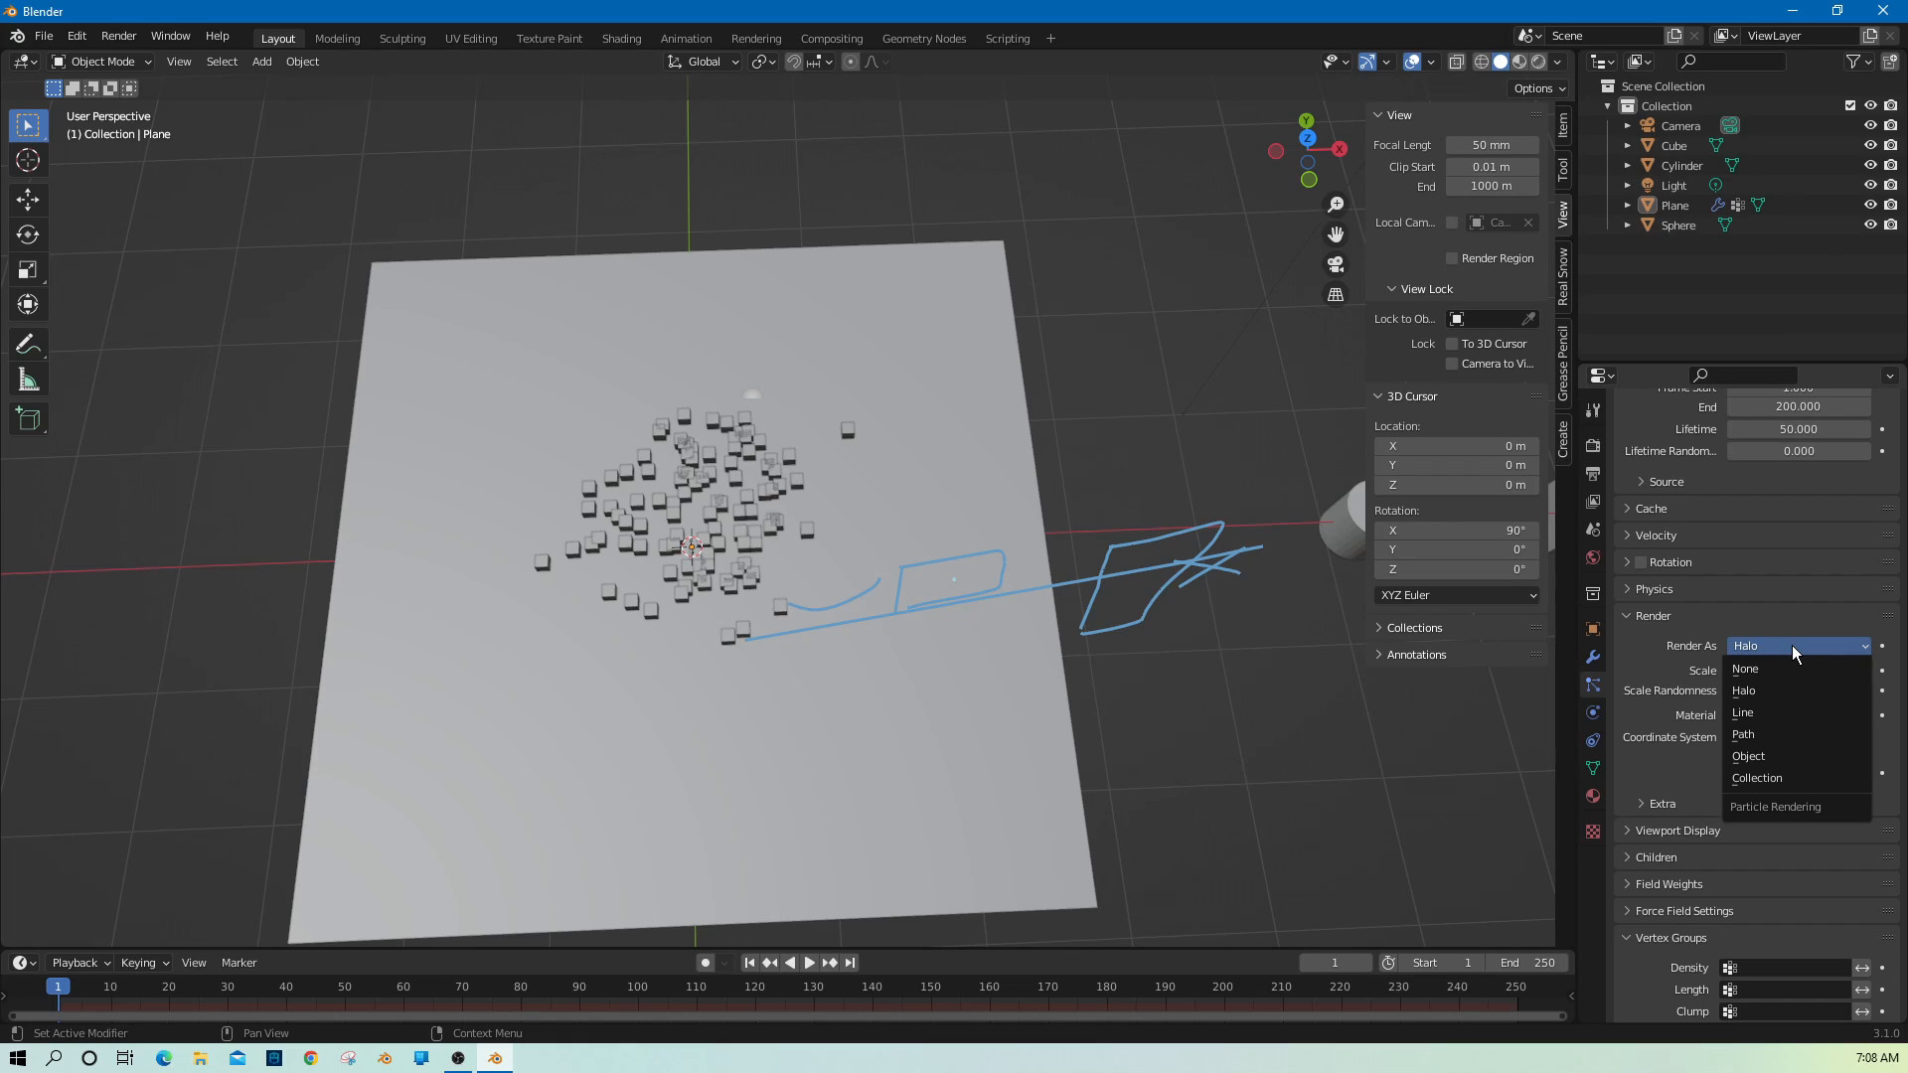
click(896, 715)
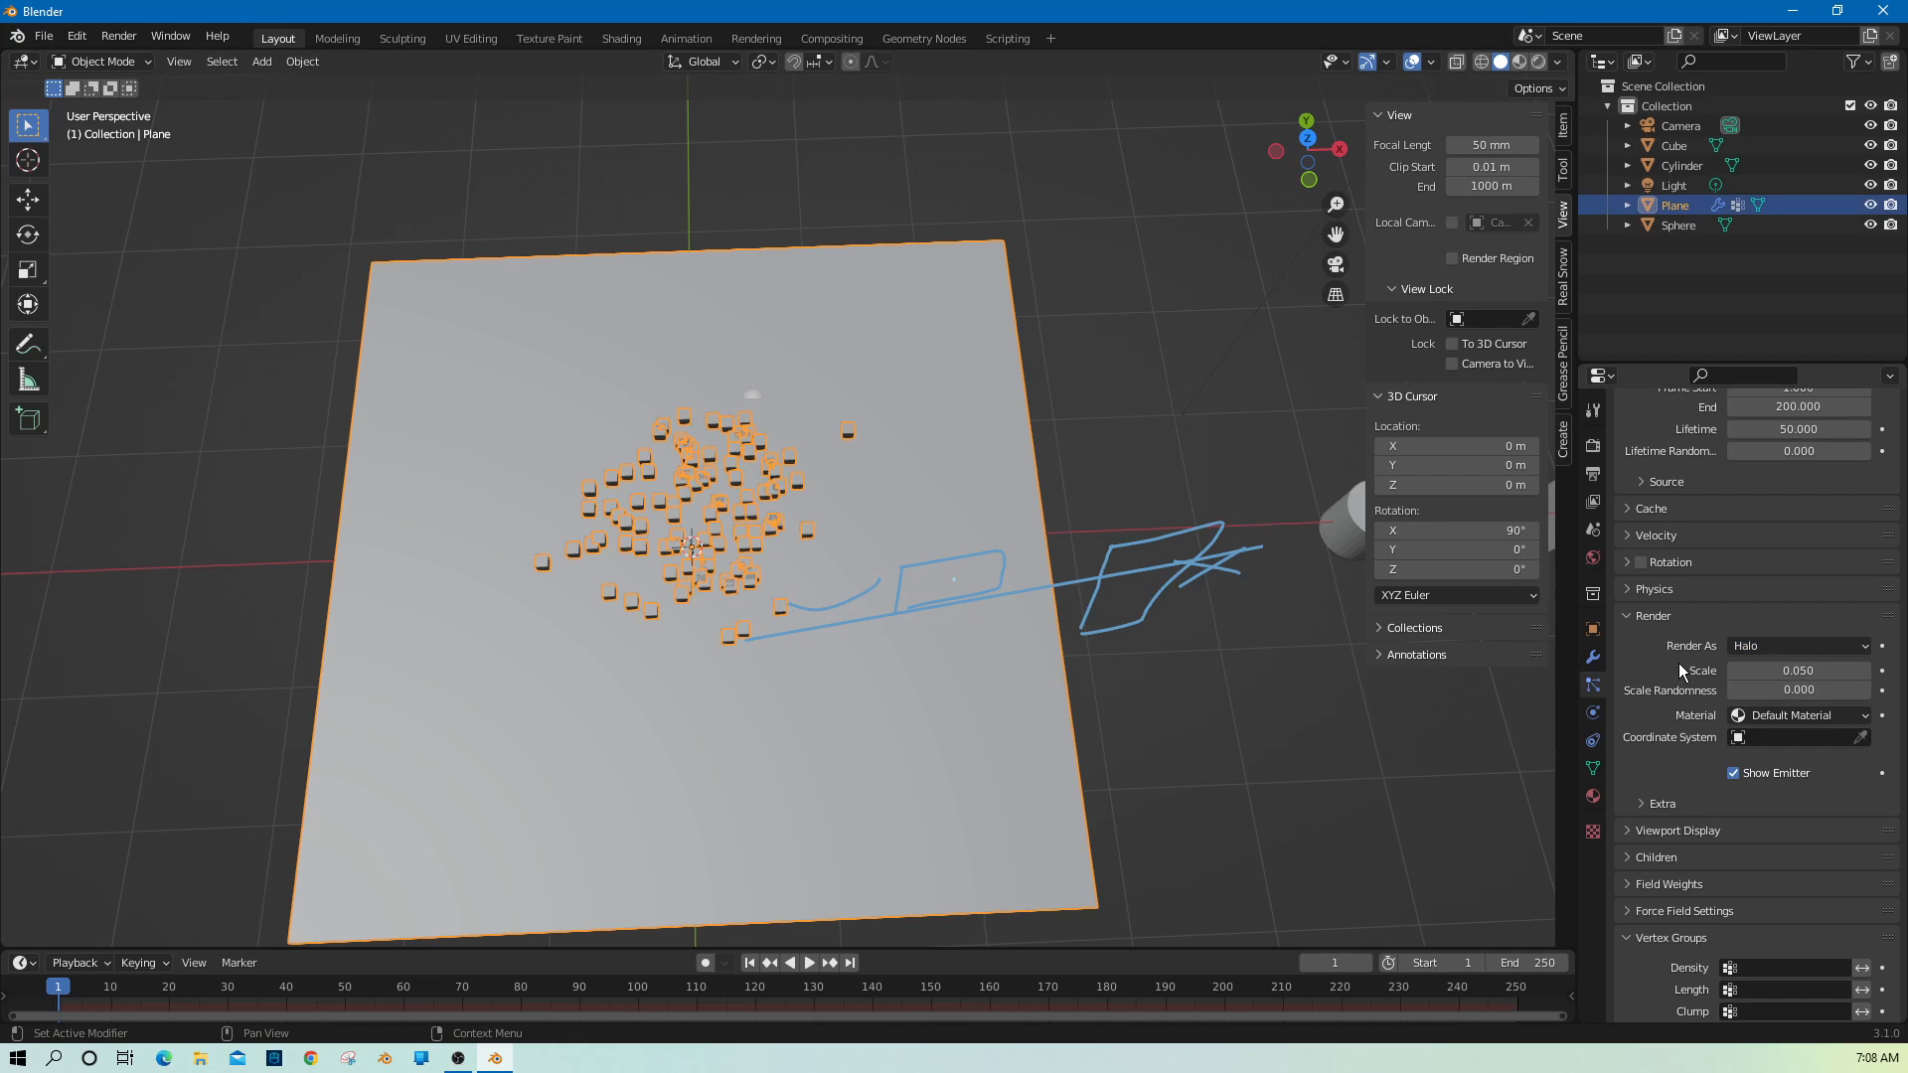
Render the SpherPS particles as Object with Sphere as the instance object.
scroll(1726, 640, up, 2)
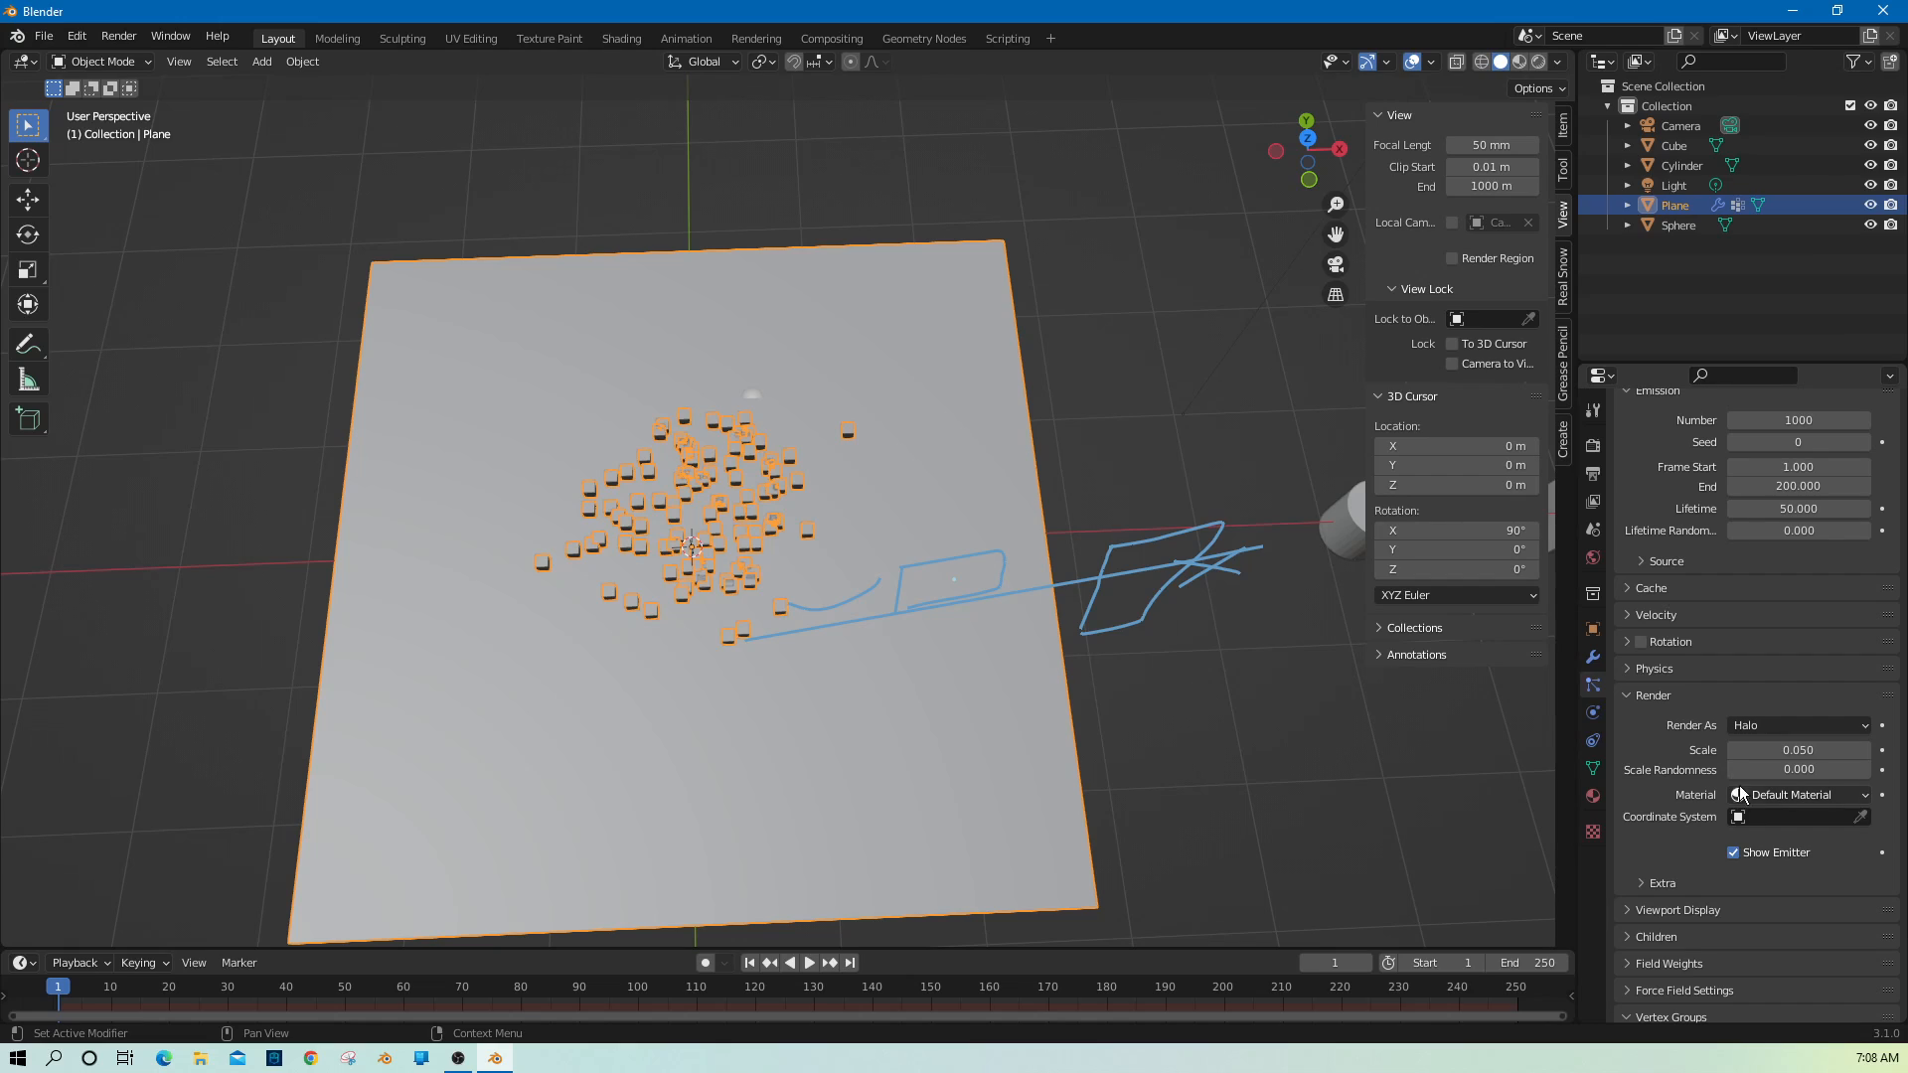
click(1758, 725)
click(1751, 834)
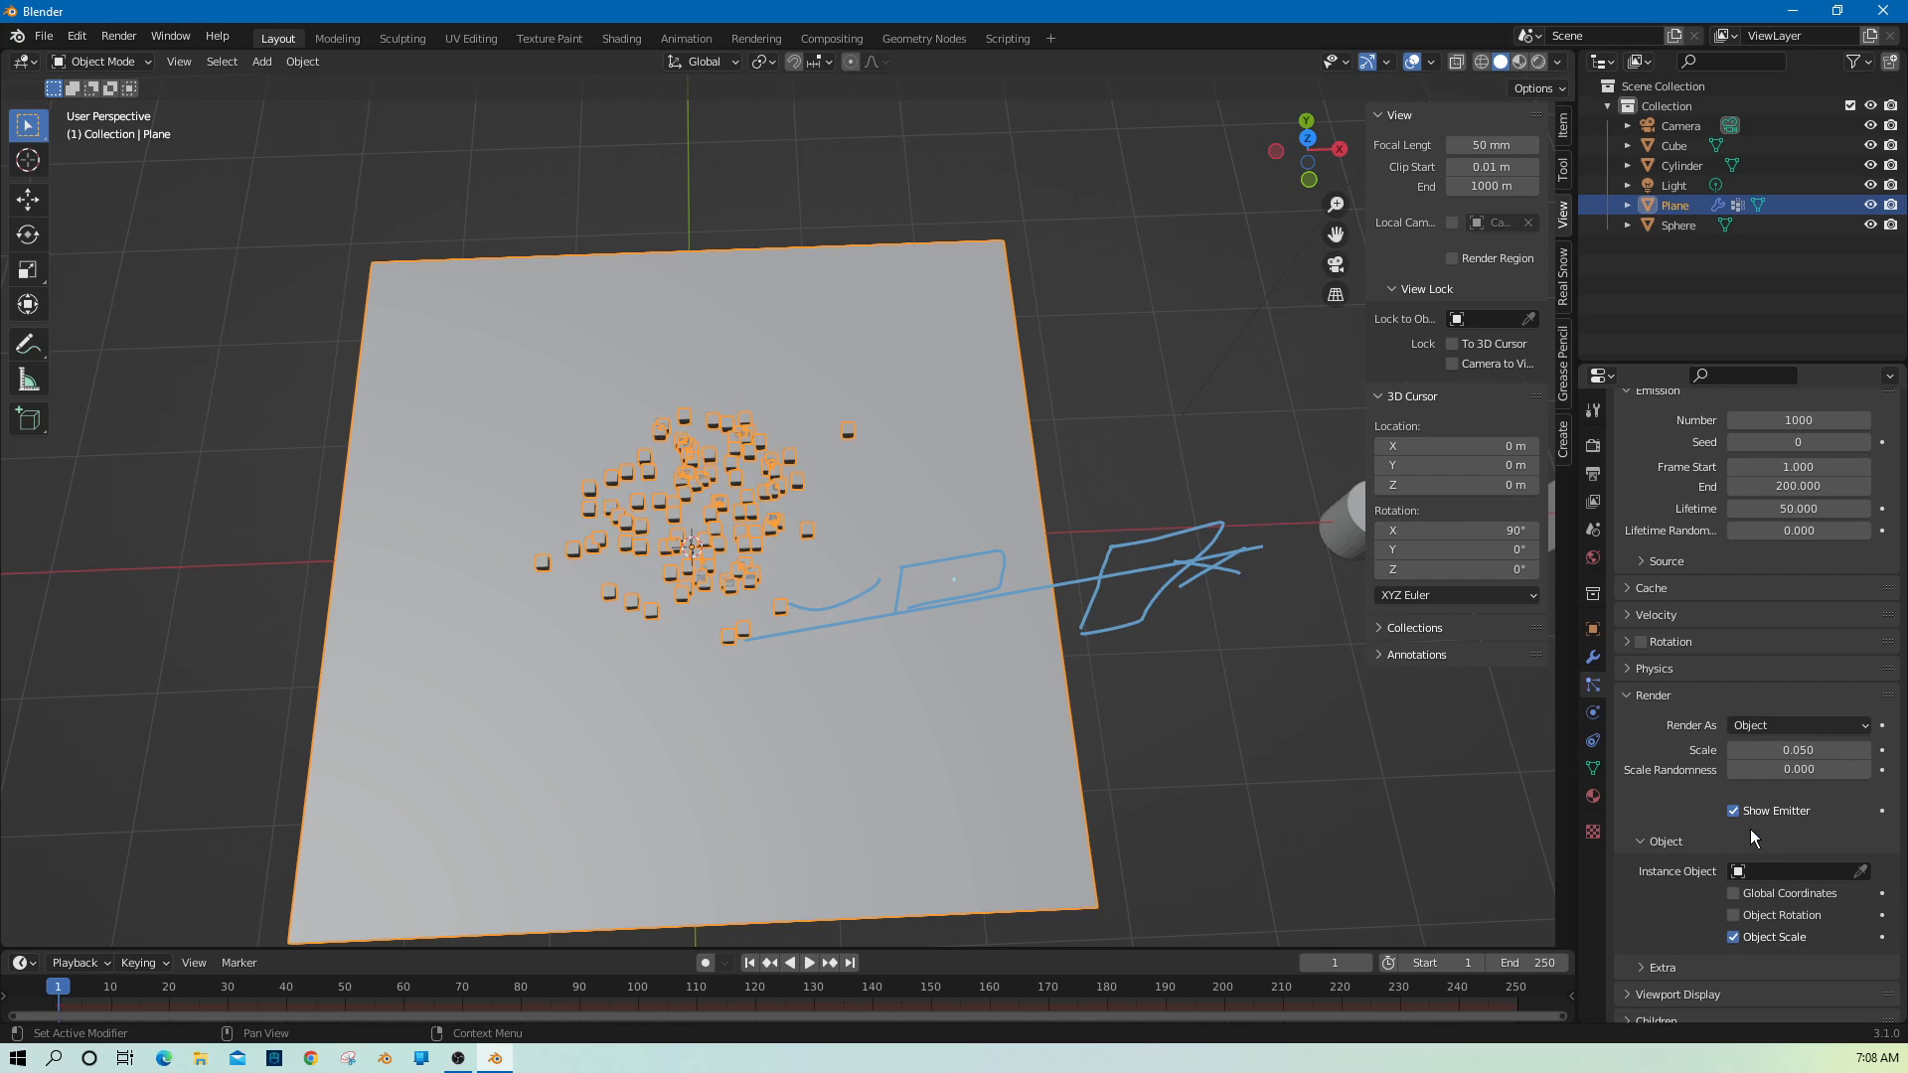
click(1768, 871)
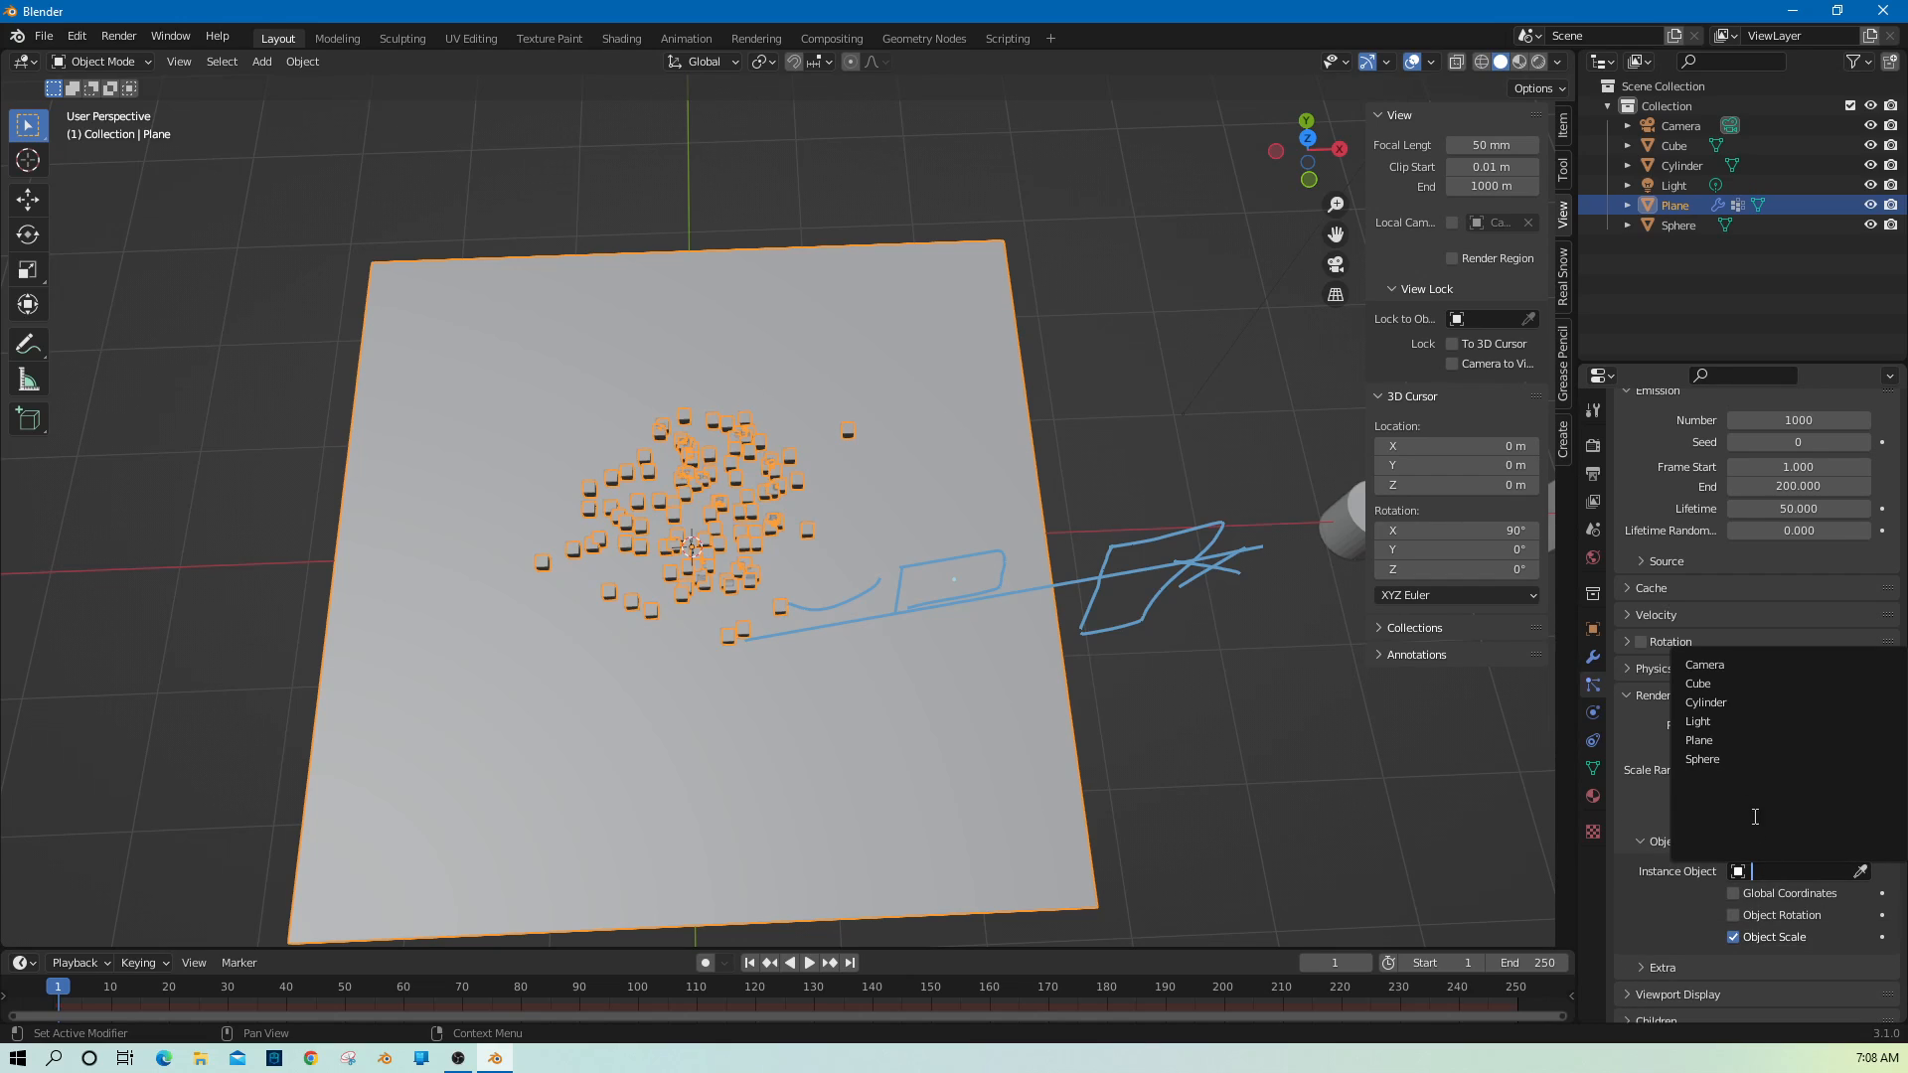
click(1734, 759)
Assign the SpherVG vertex group to the Density of the SpherPS particles.
scroll(1758, 877, down, 8)
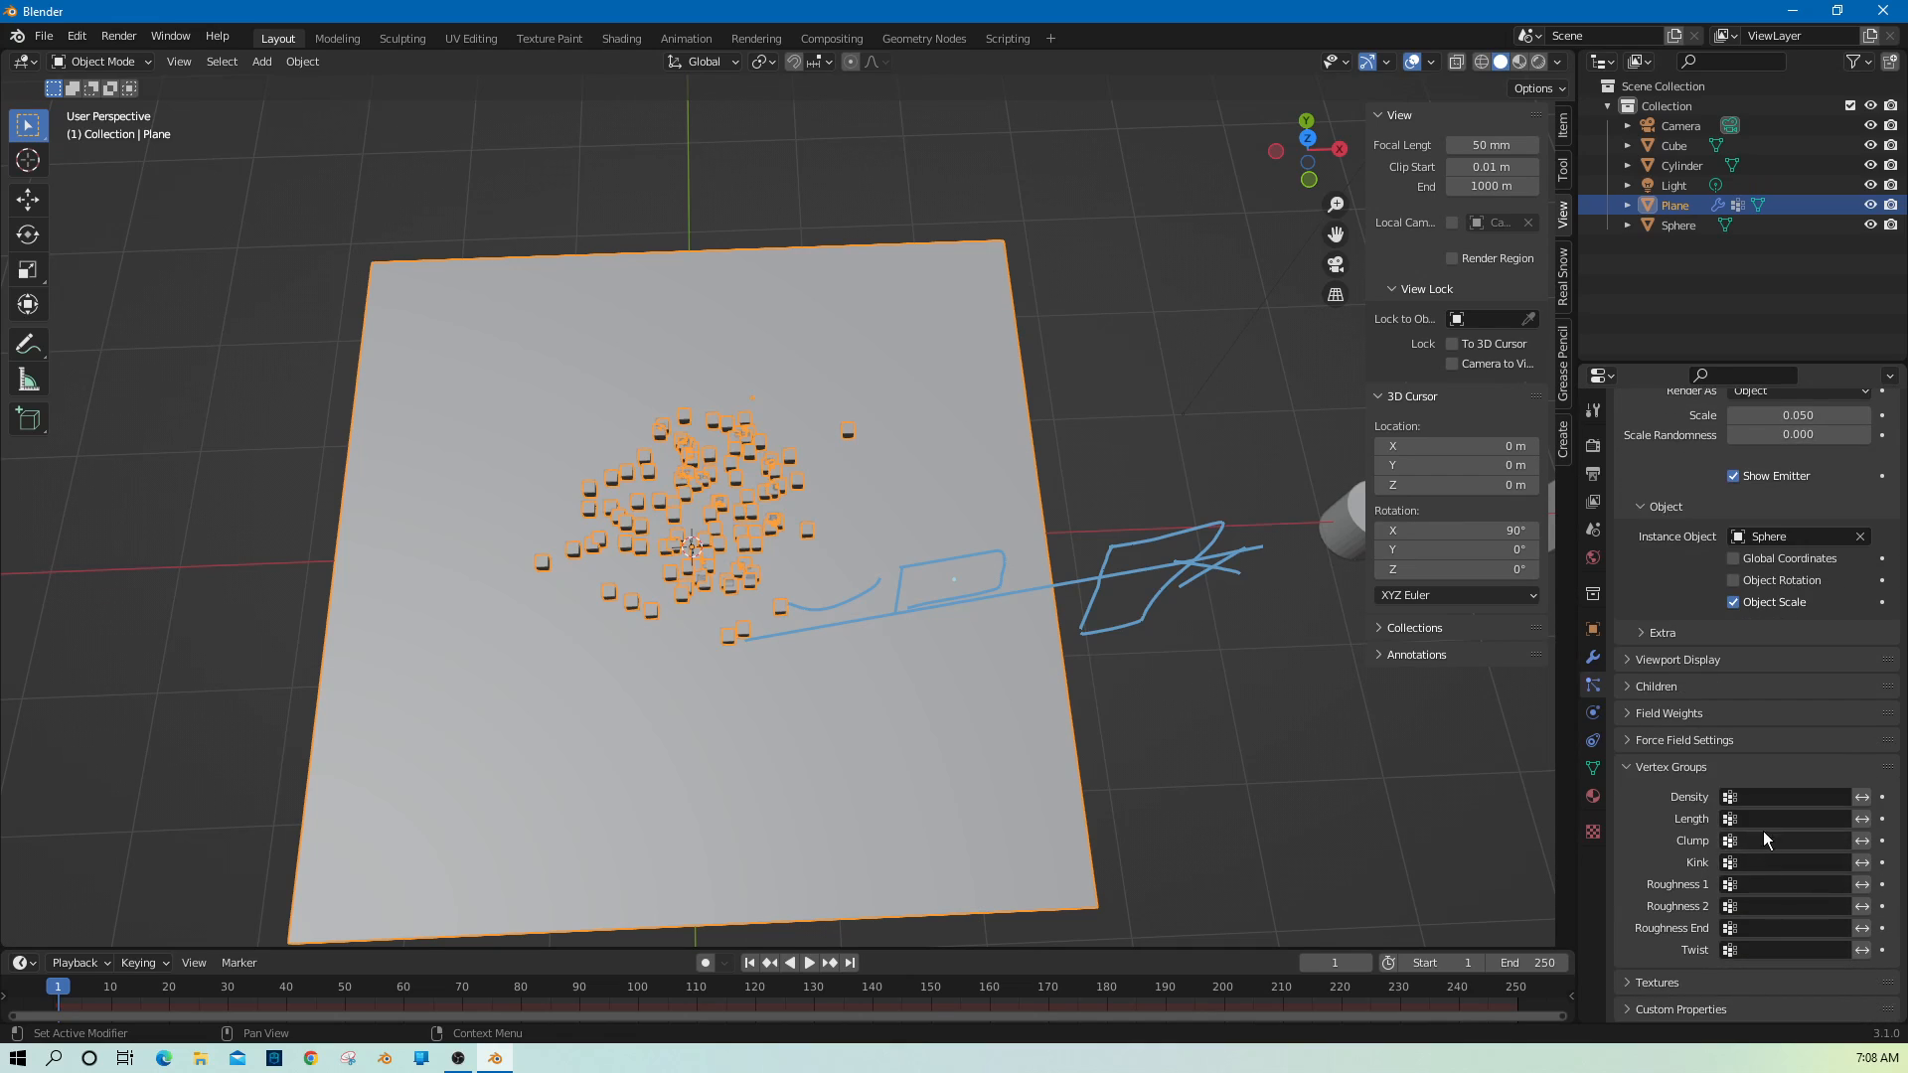
click(1763, 801)
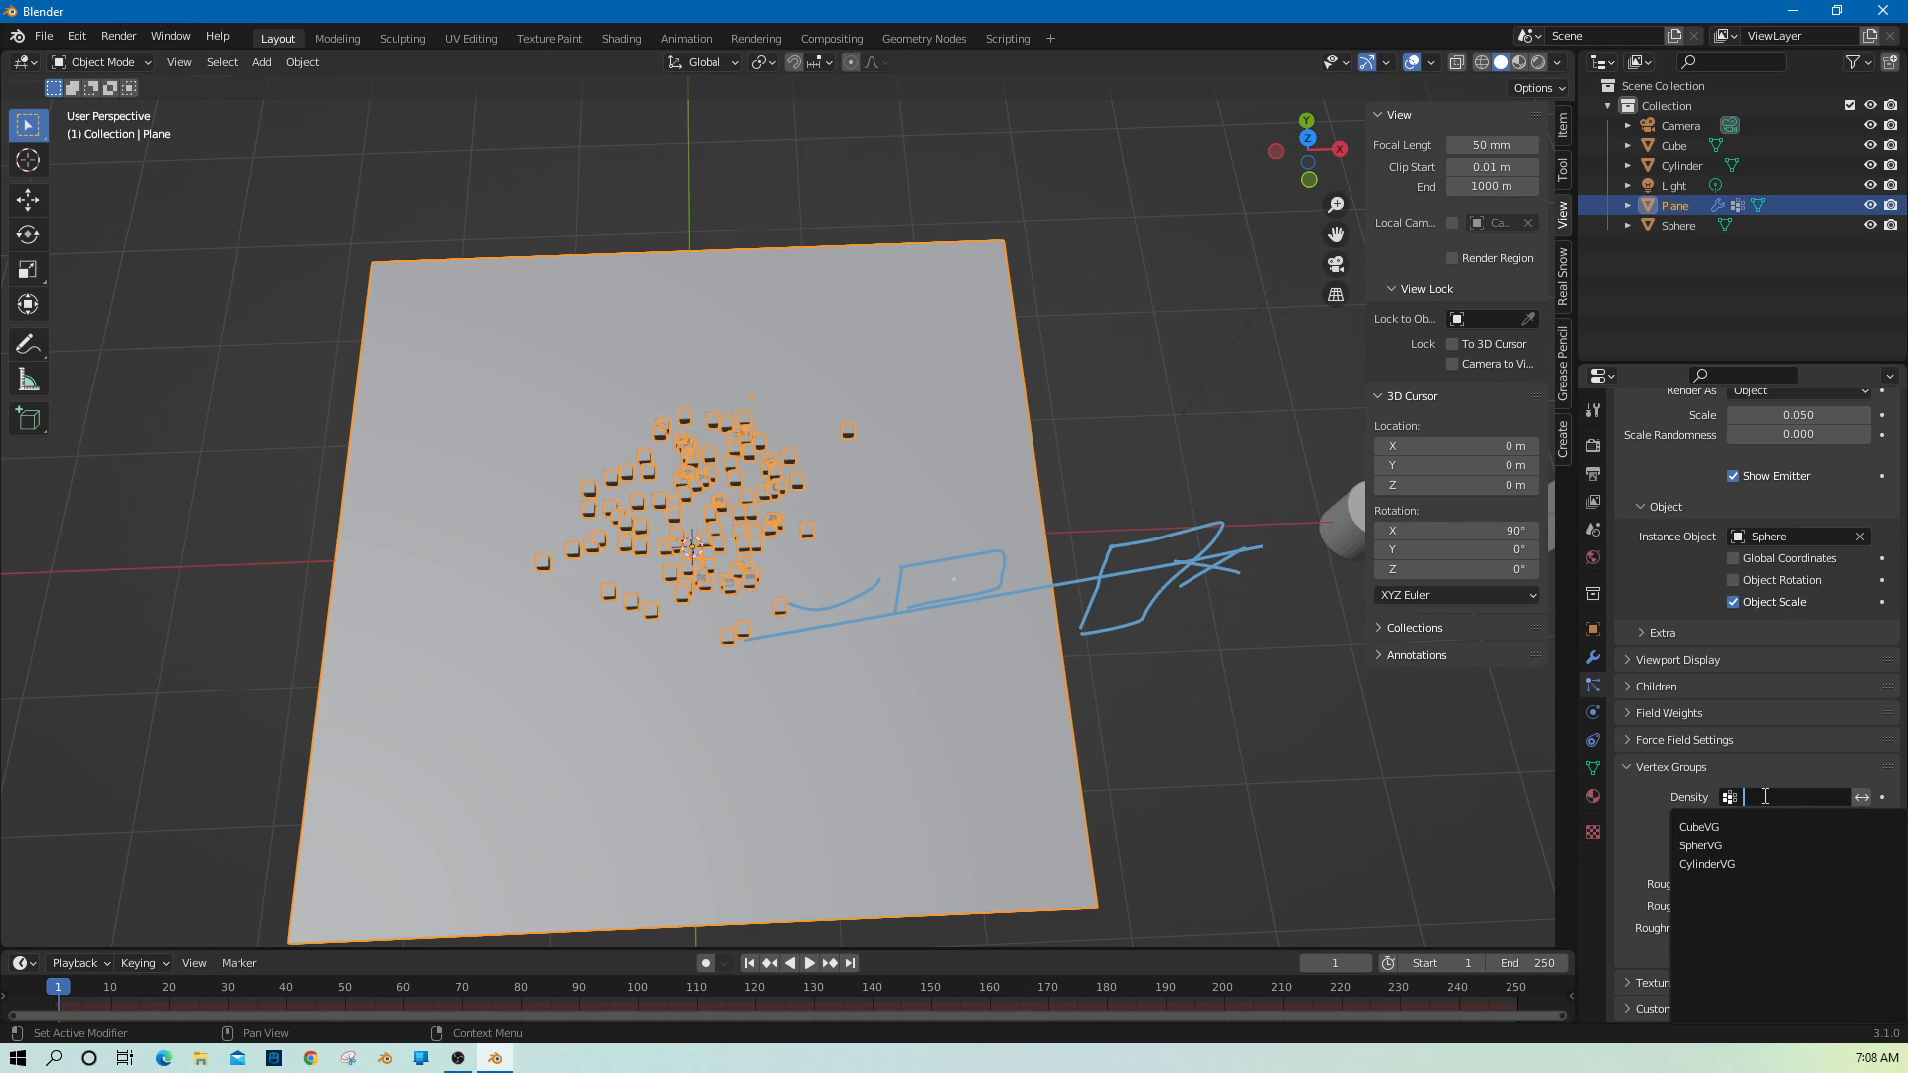
click(1753, 846)
middle_drag(1331, 812, 1320, 765)
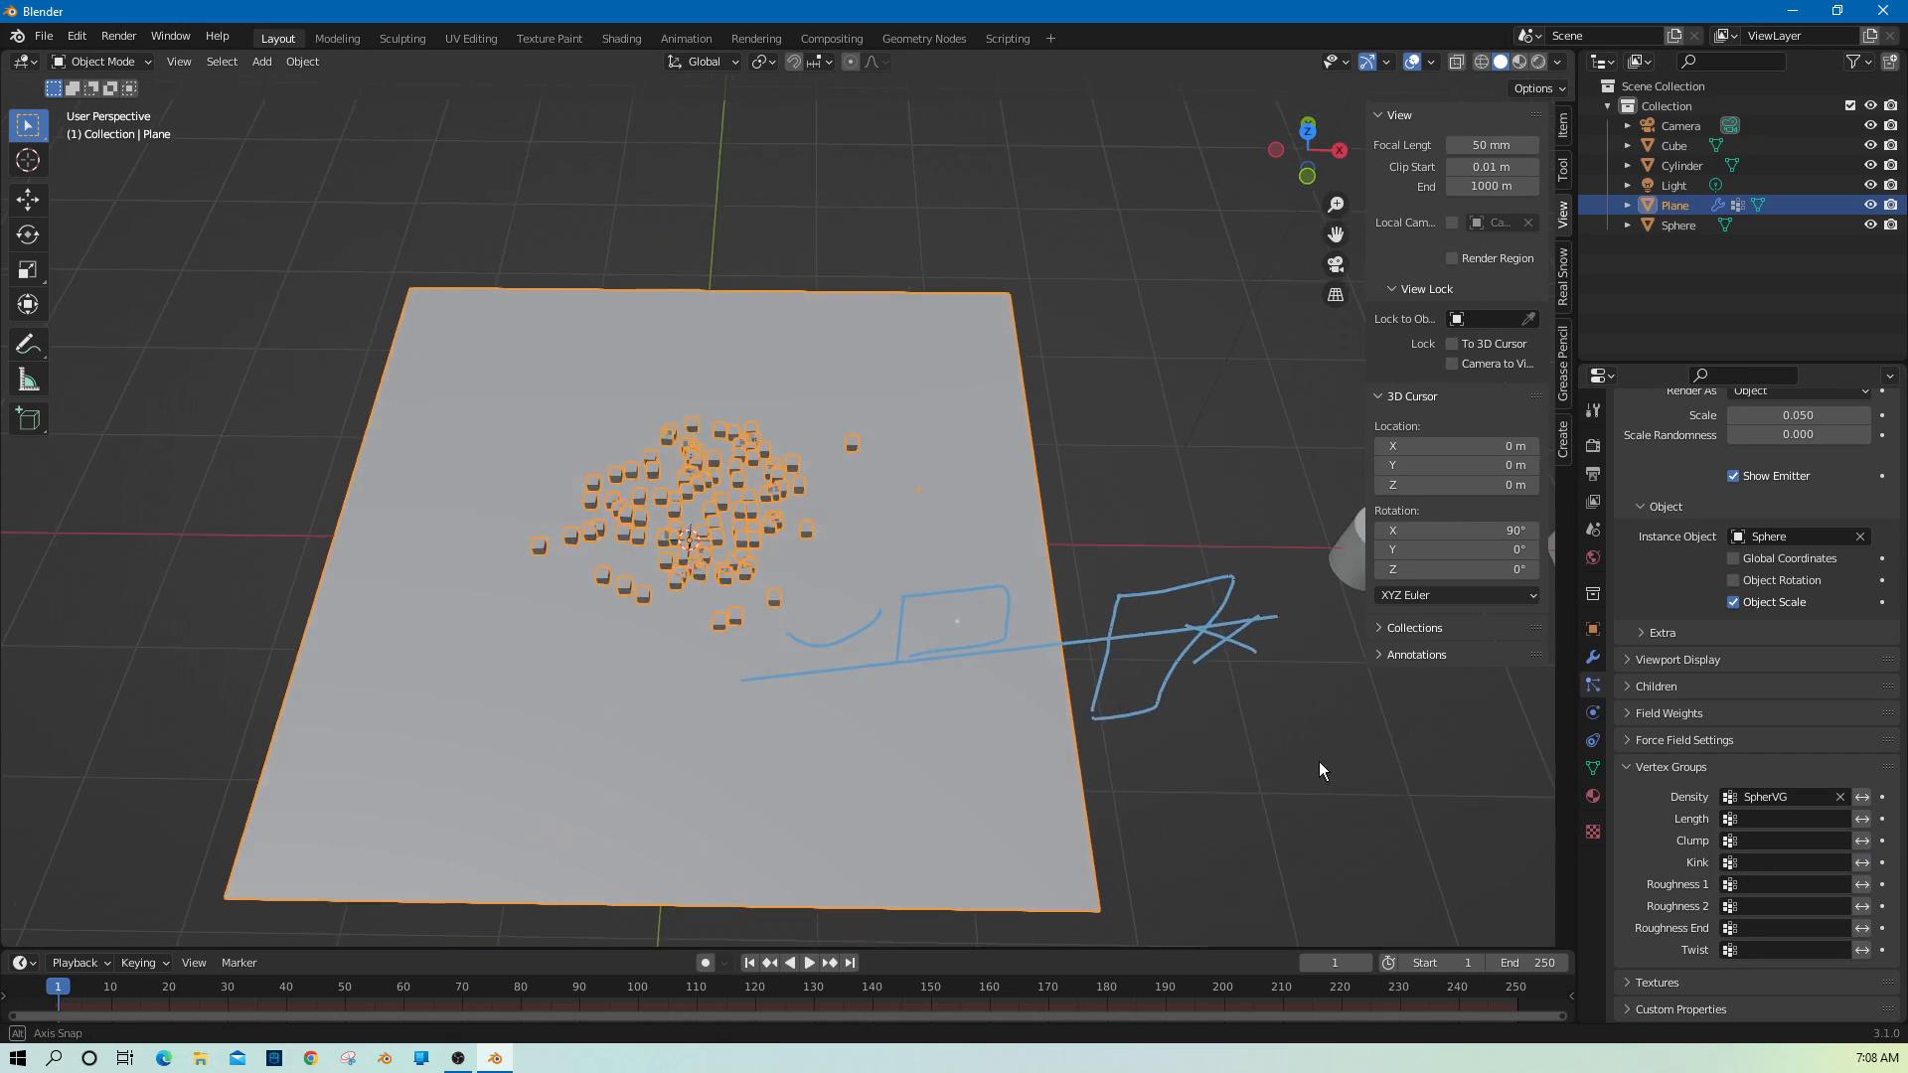
Switch the SpherPS particle system to Hair with Advanced enabled and deselect the plane.
scroll(1713, 720, up, 12)
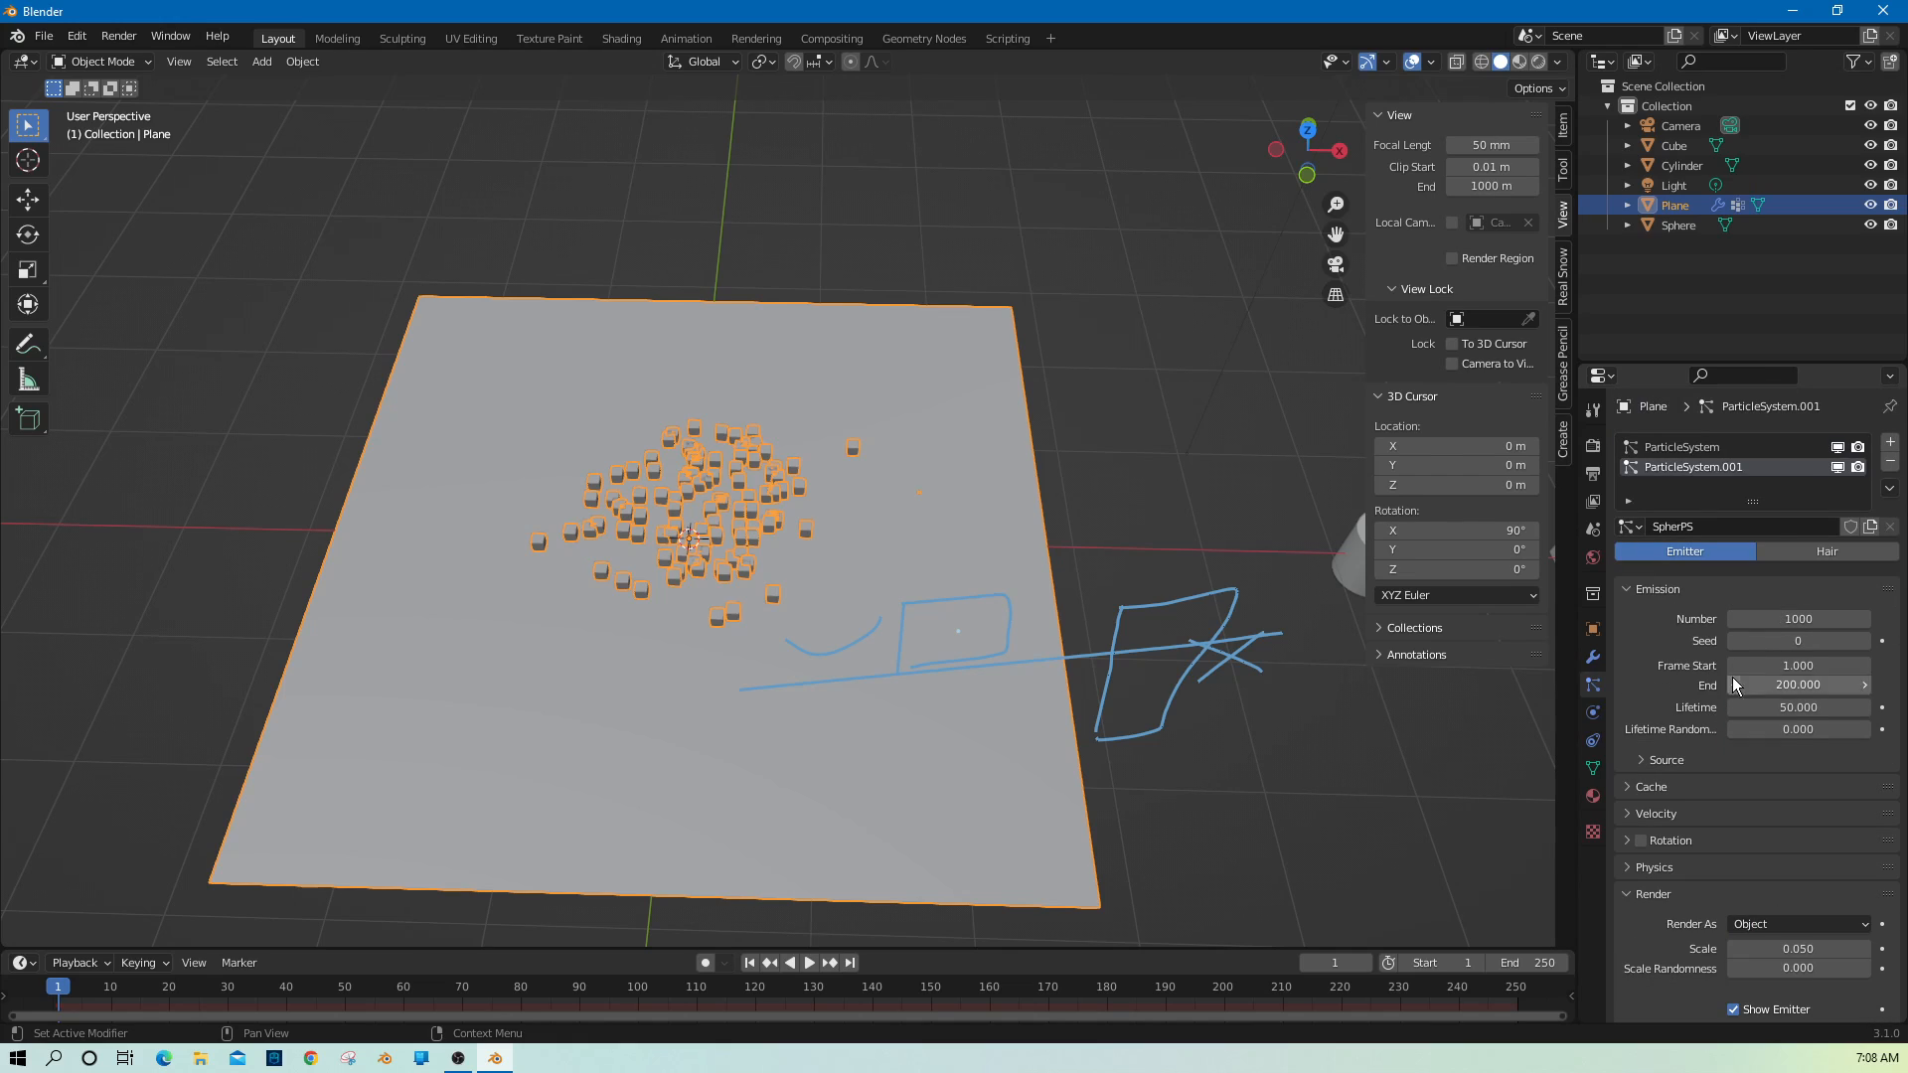
click(1827, 552)
click(1789, 585)
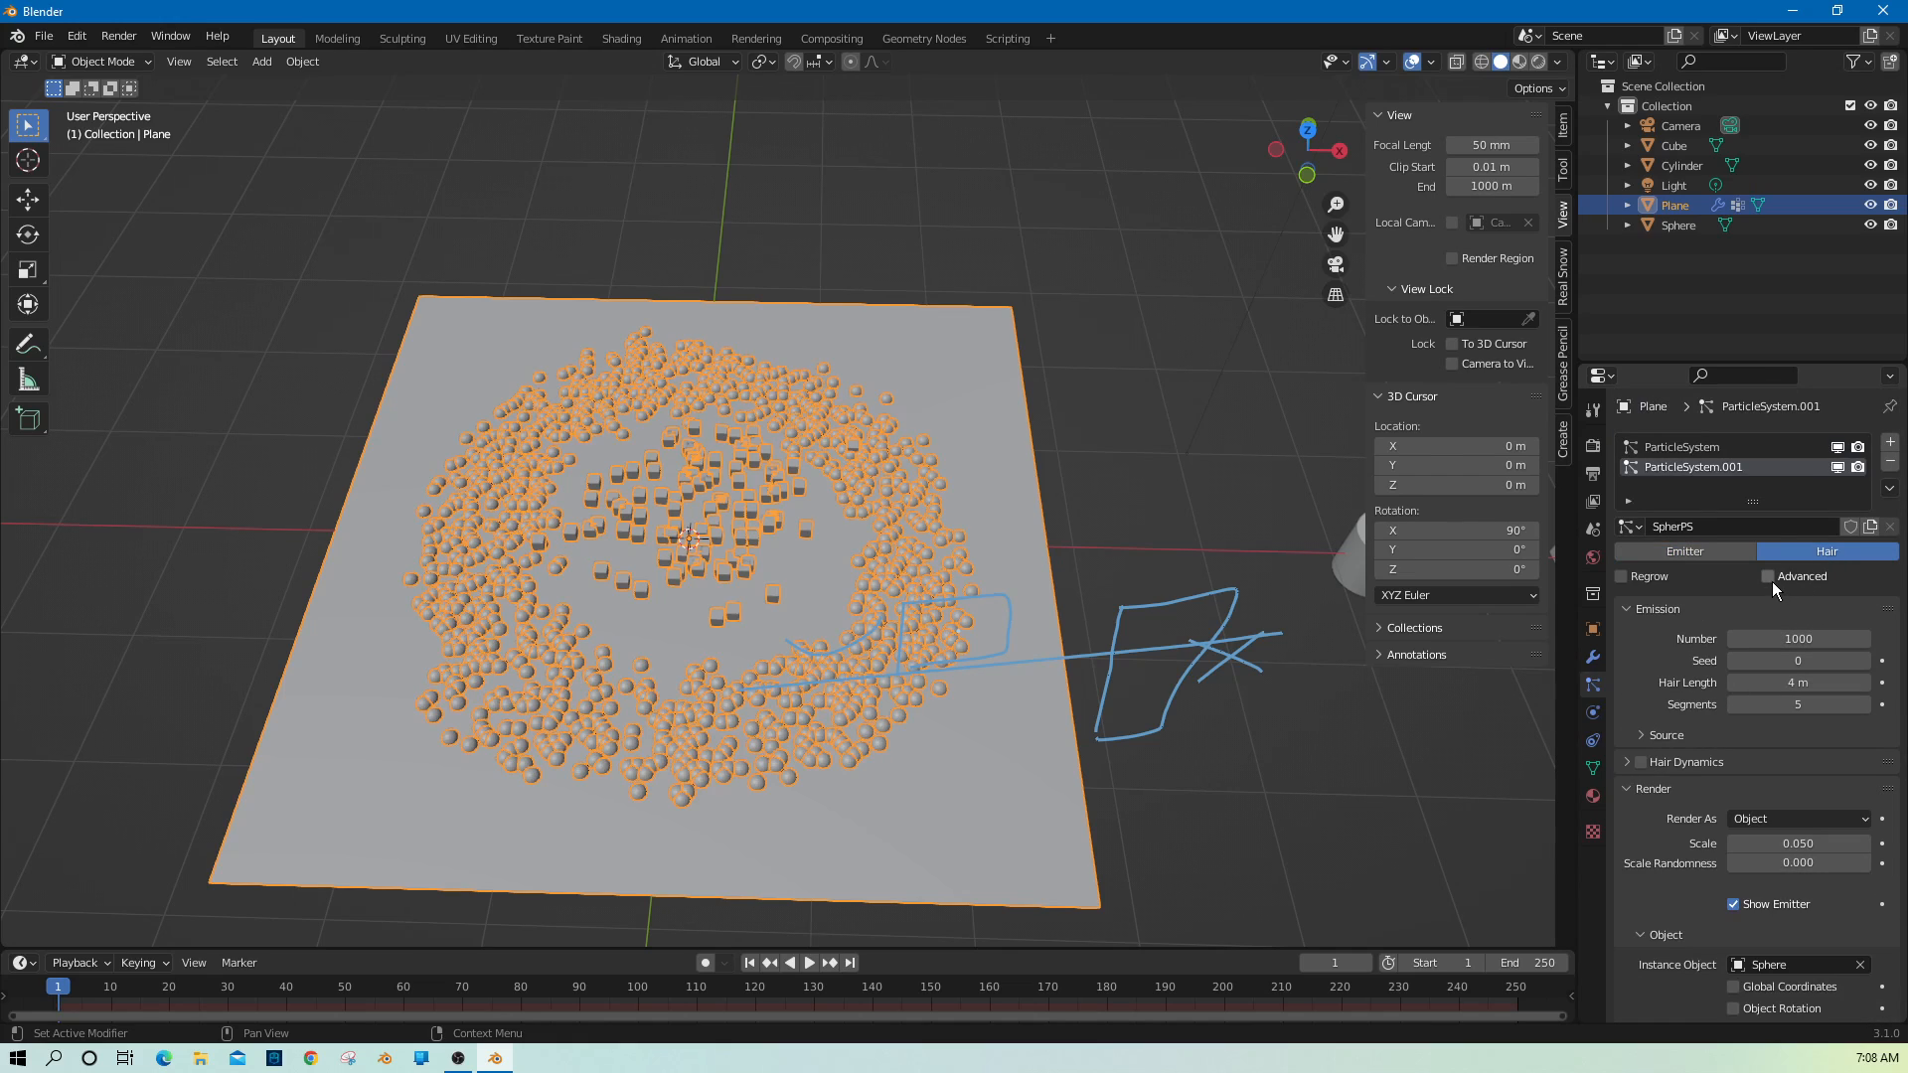
click(1219, 813)
middle_drag(1202, 814, 1214, 845)
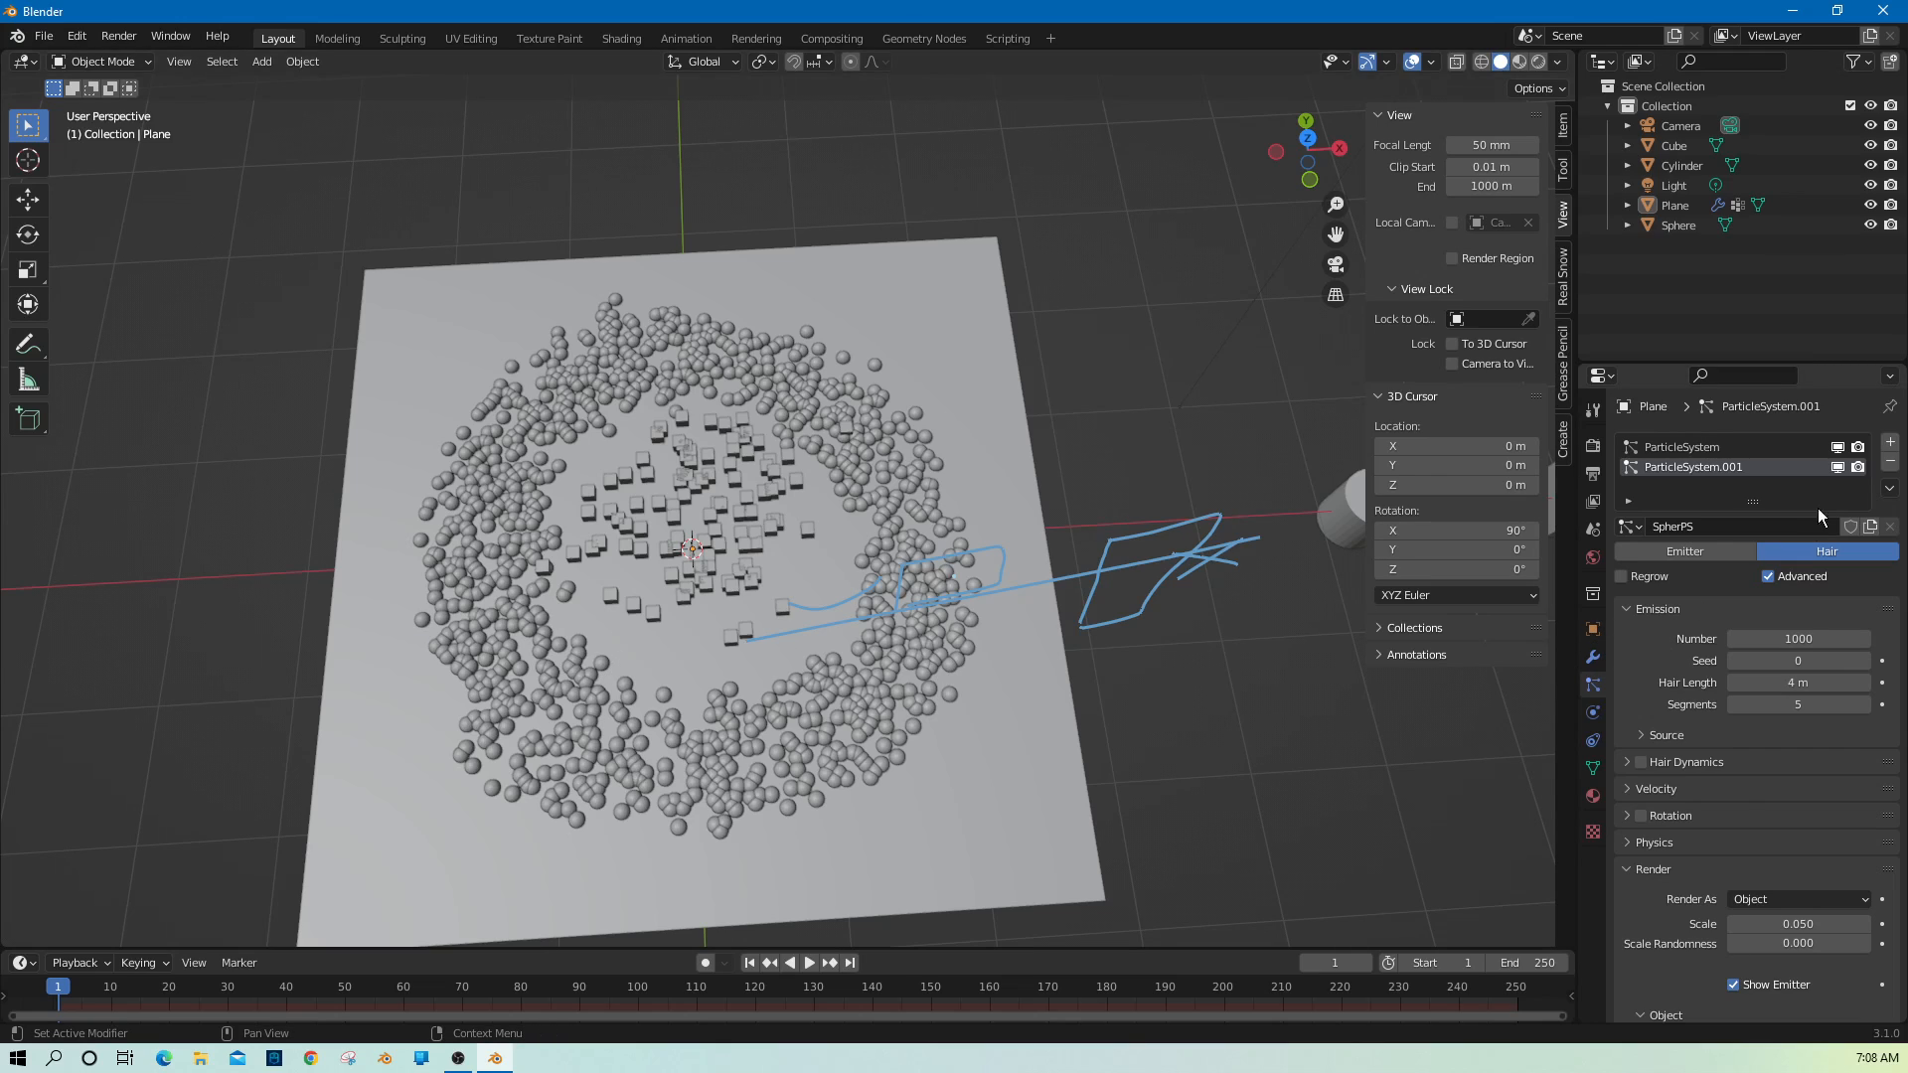
Add a third particle system to the plane, name its settings CylinderPS, and set it to Hair with Advanced enabled.
click(1890, 443)
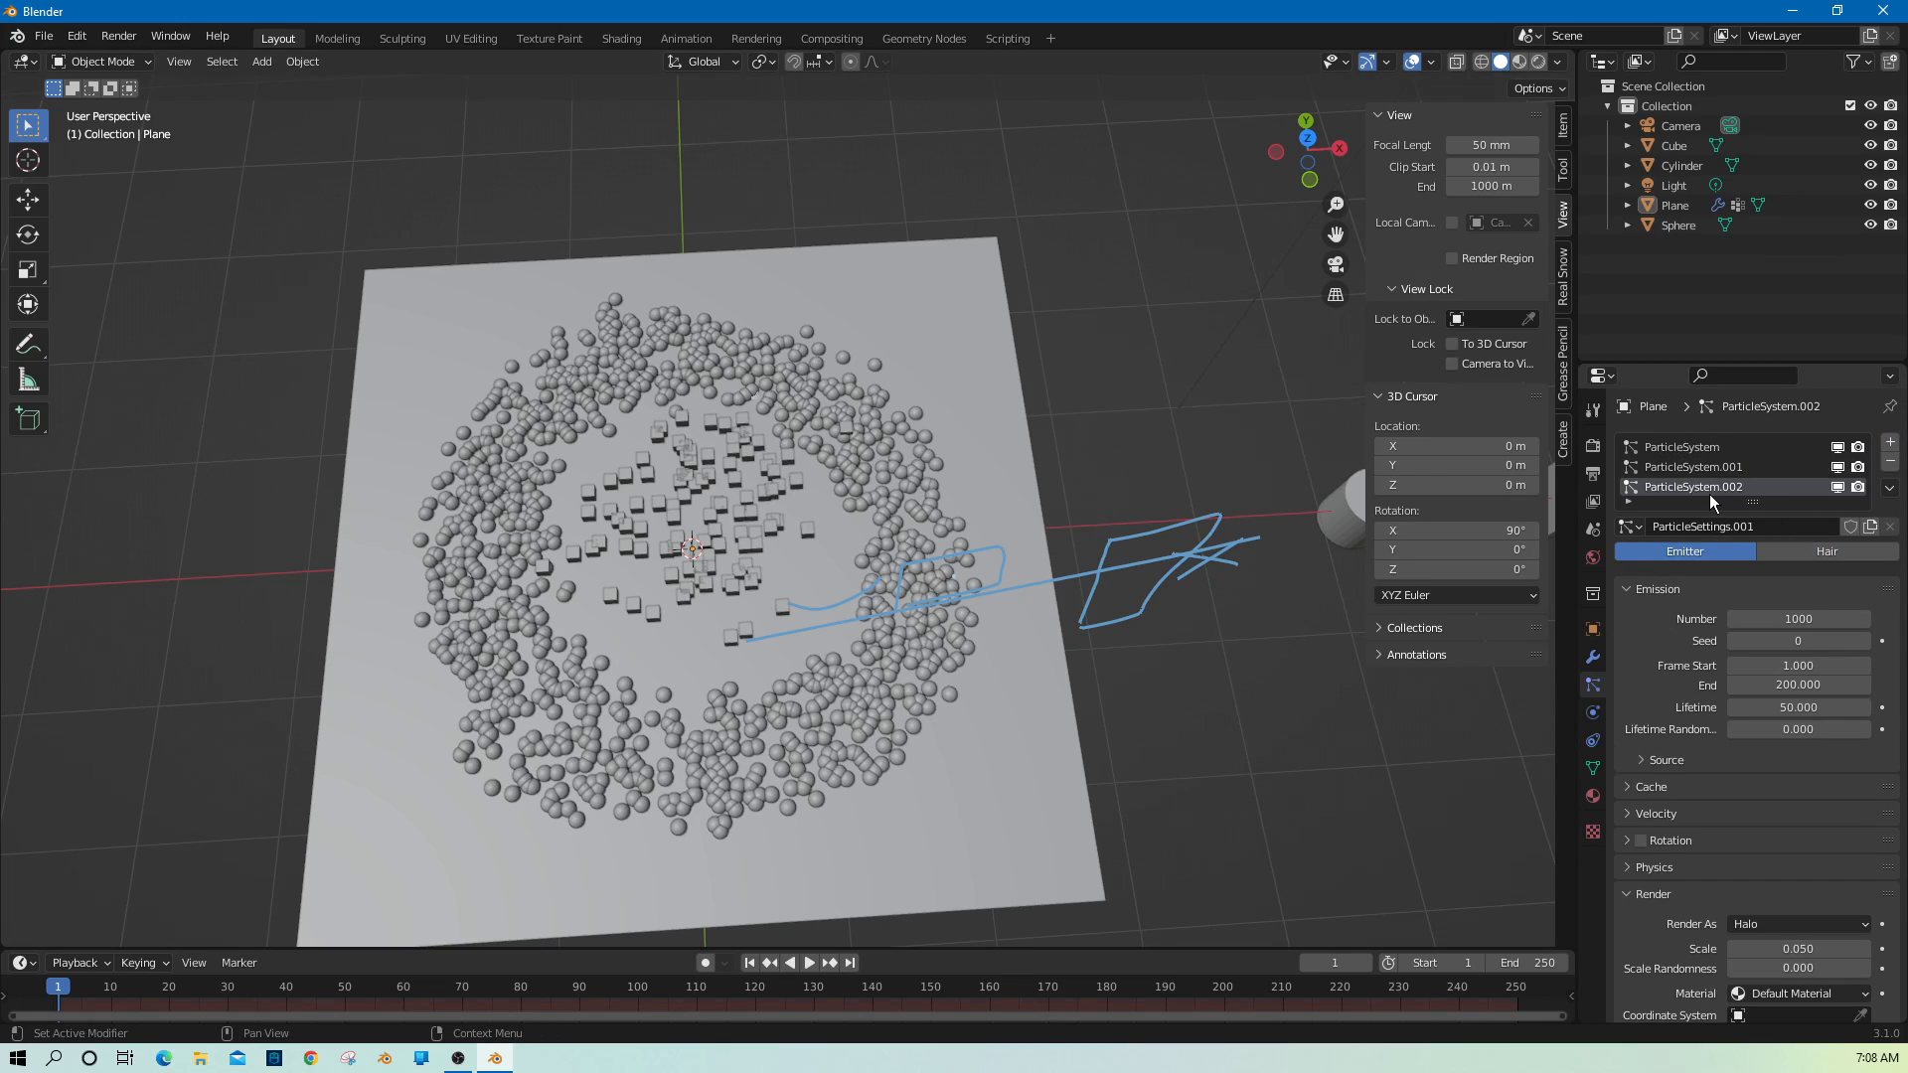
click(1741, 529)
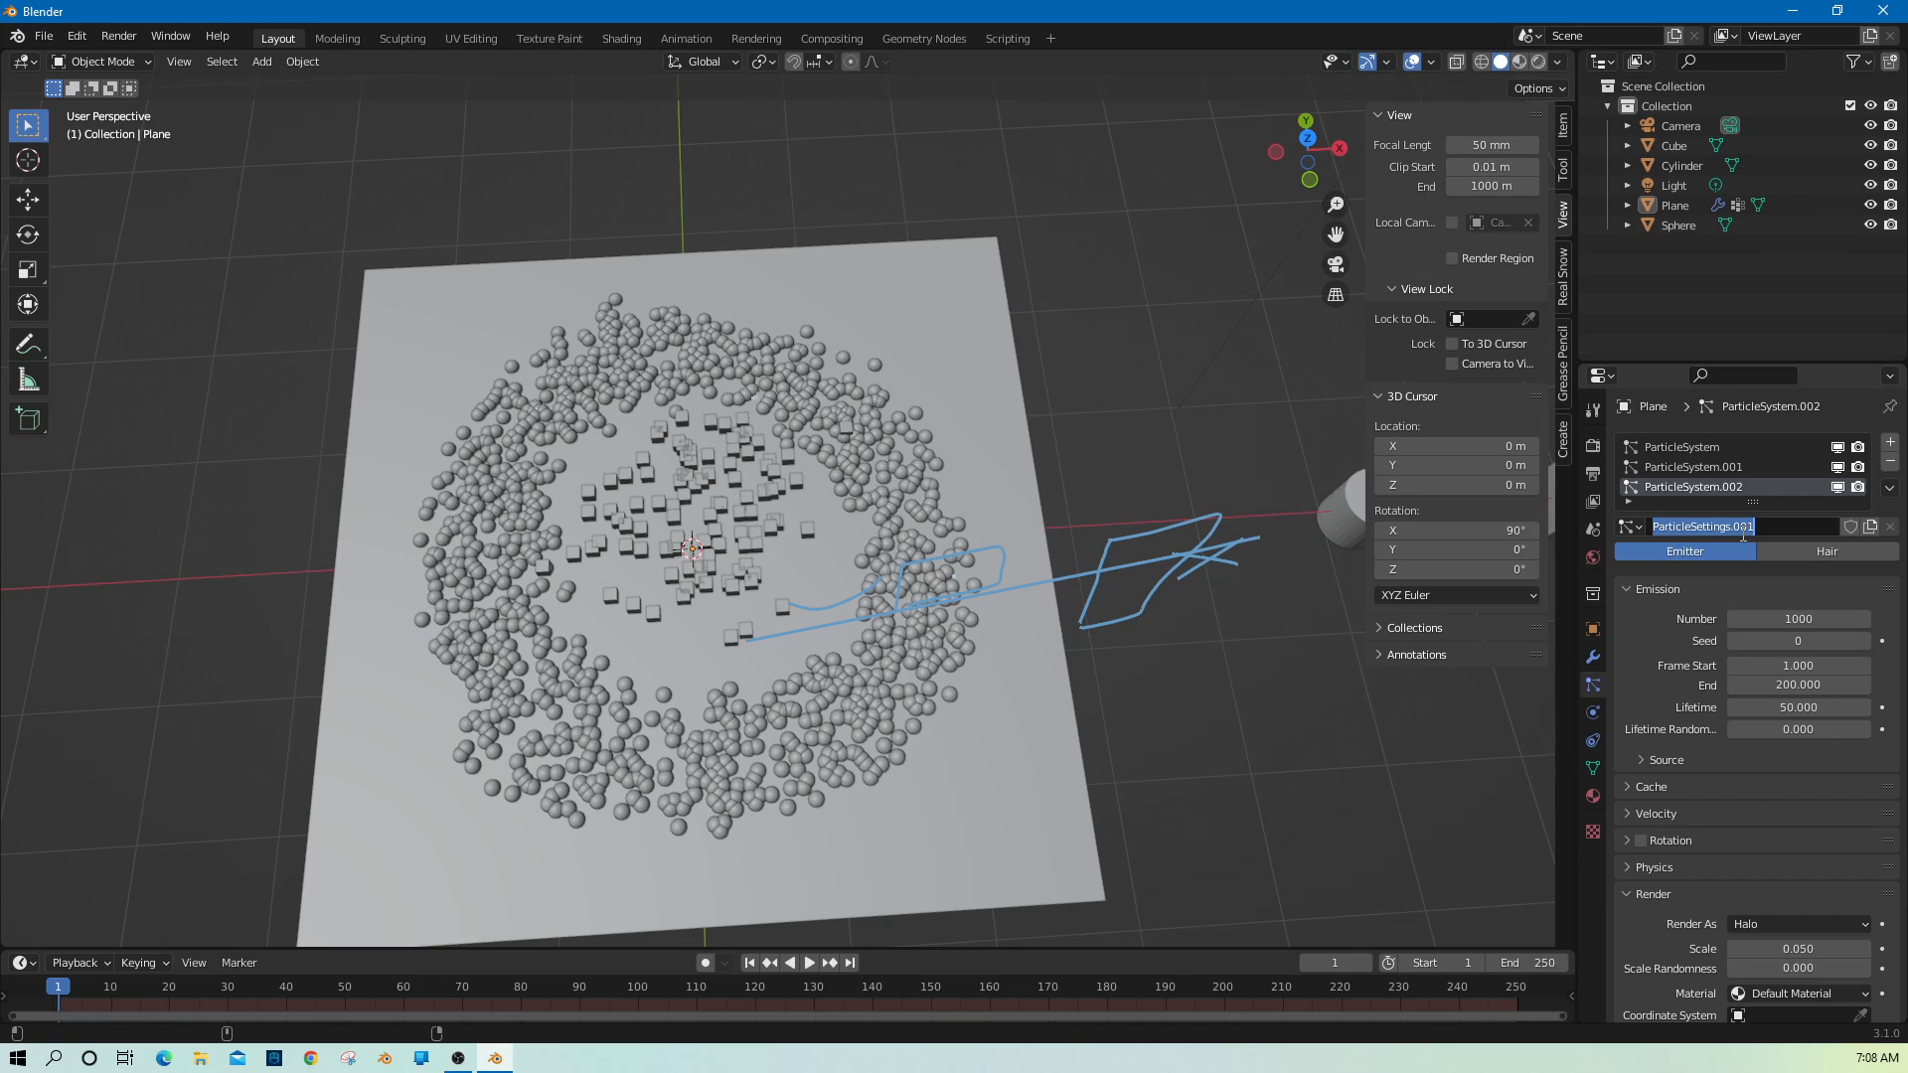
text(cylinderPS)
key(Return)
click(1804, 550)
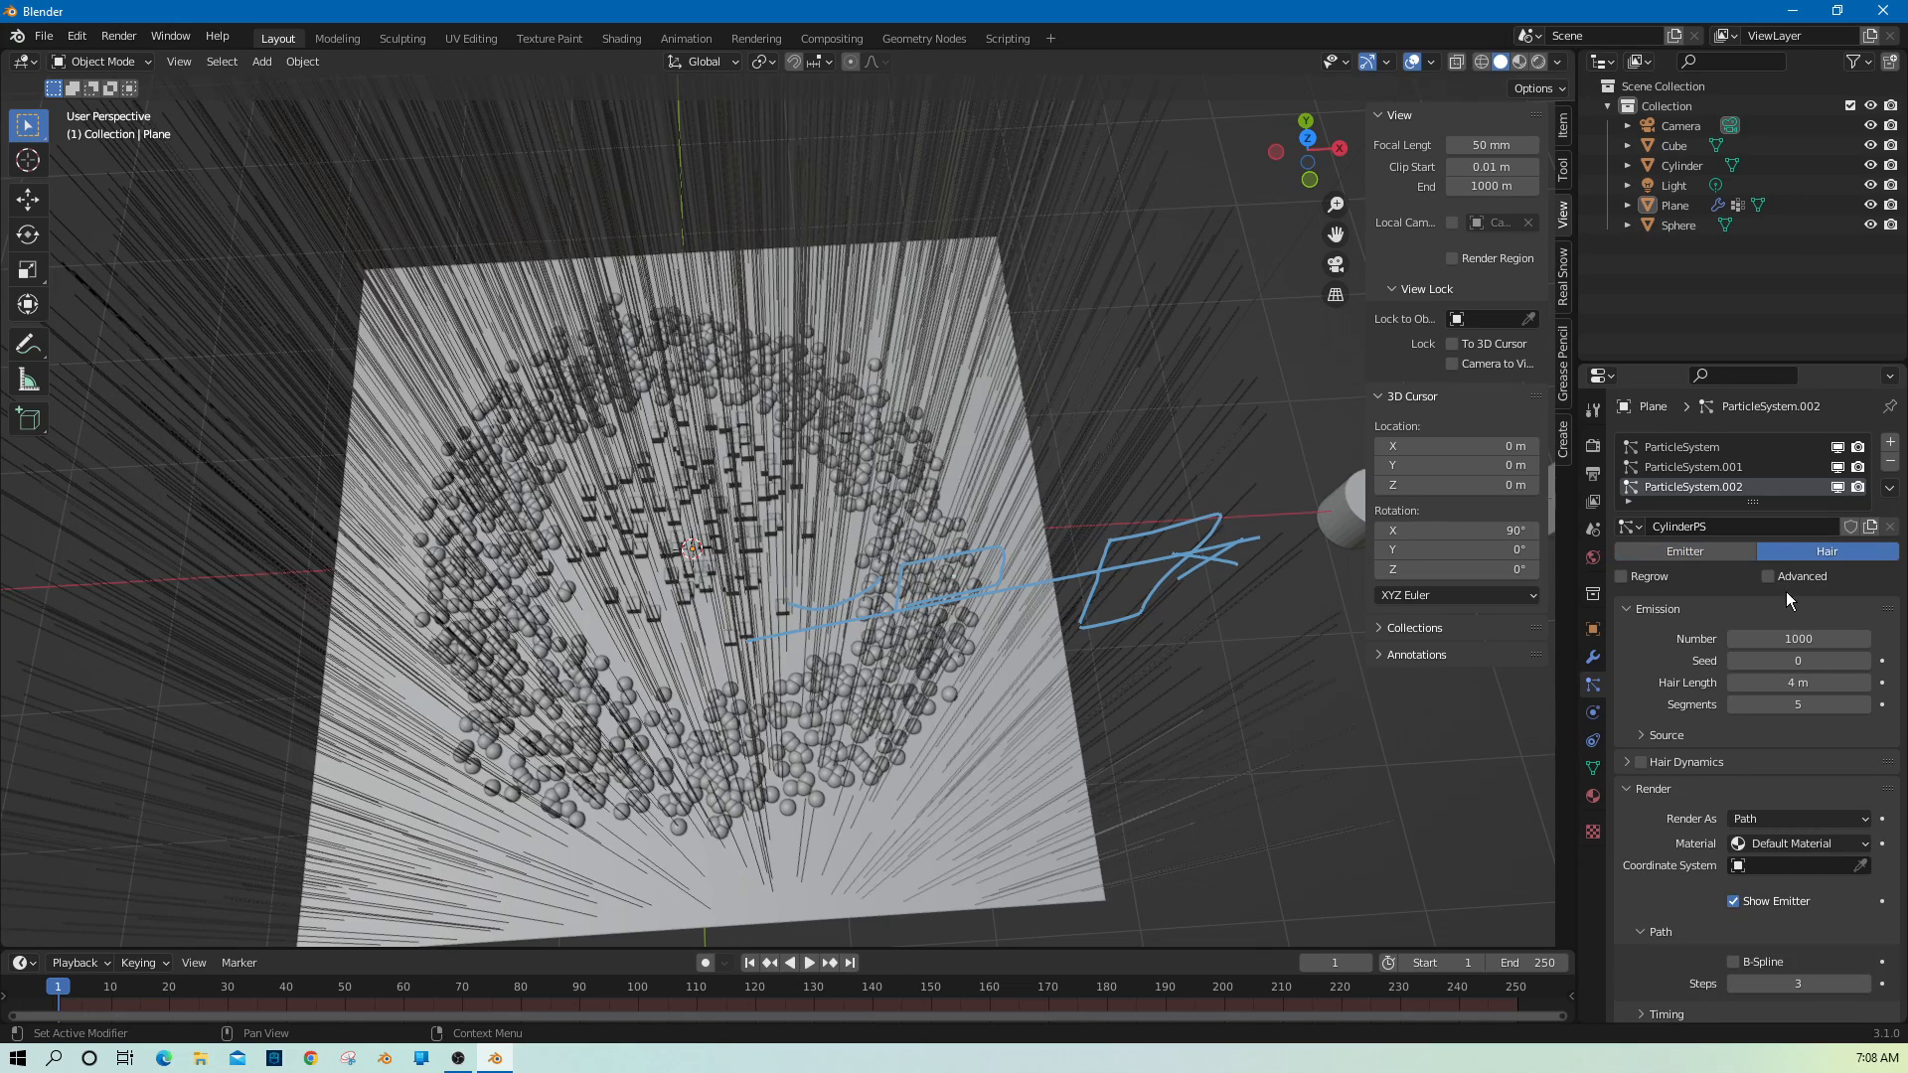
Render the CylinderPS particles as Object with Cylinder as the instance object.
scroll(1786, 801, down, 5)
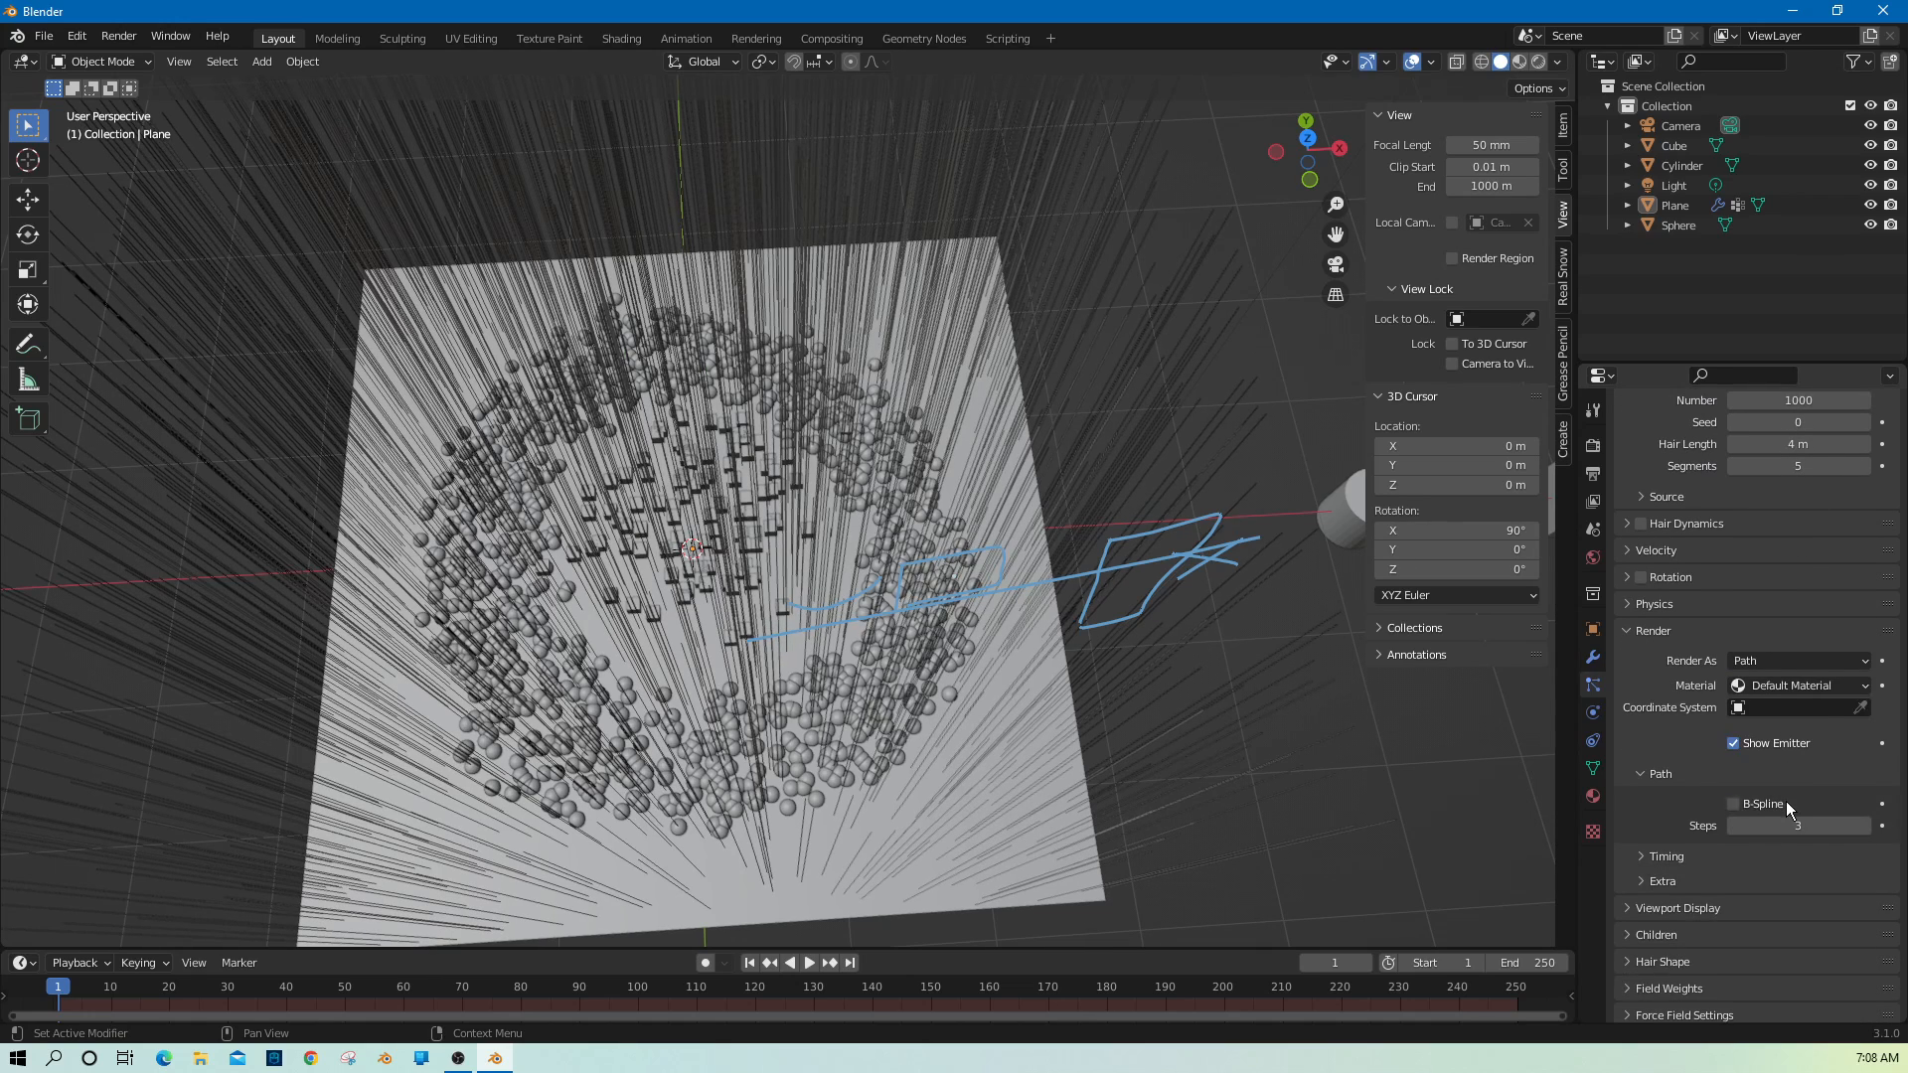
click(1804, 660)
click(1781, 727)
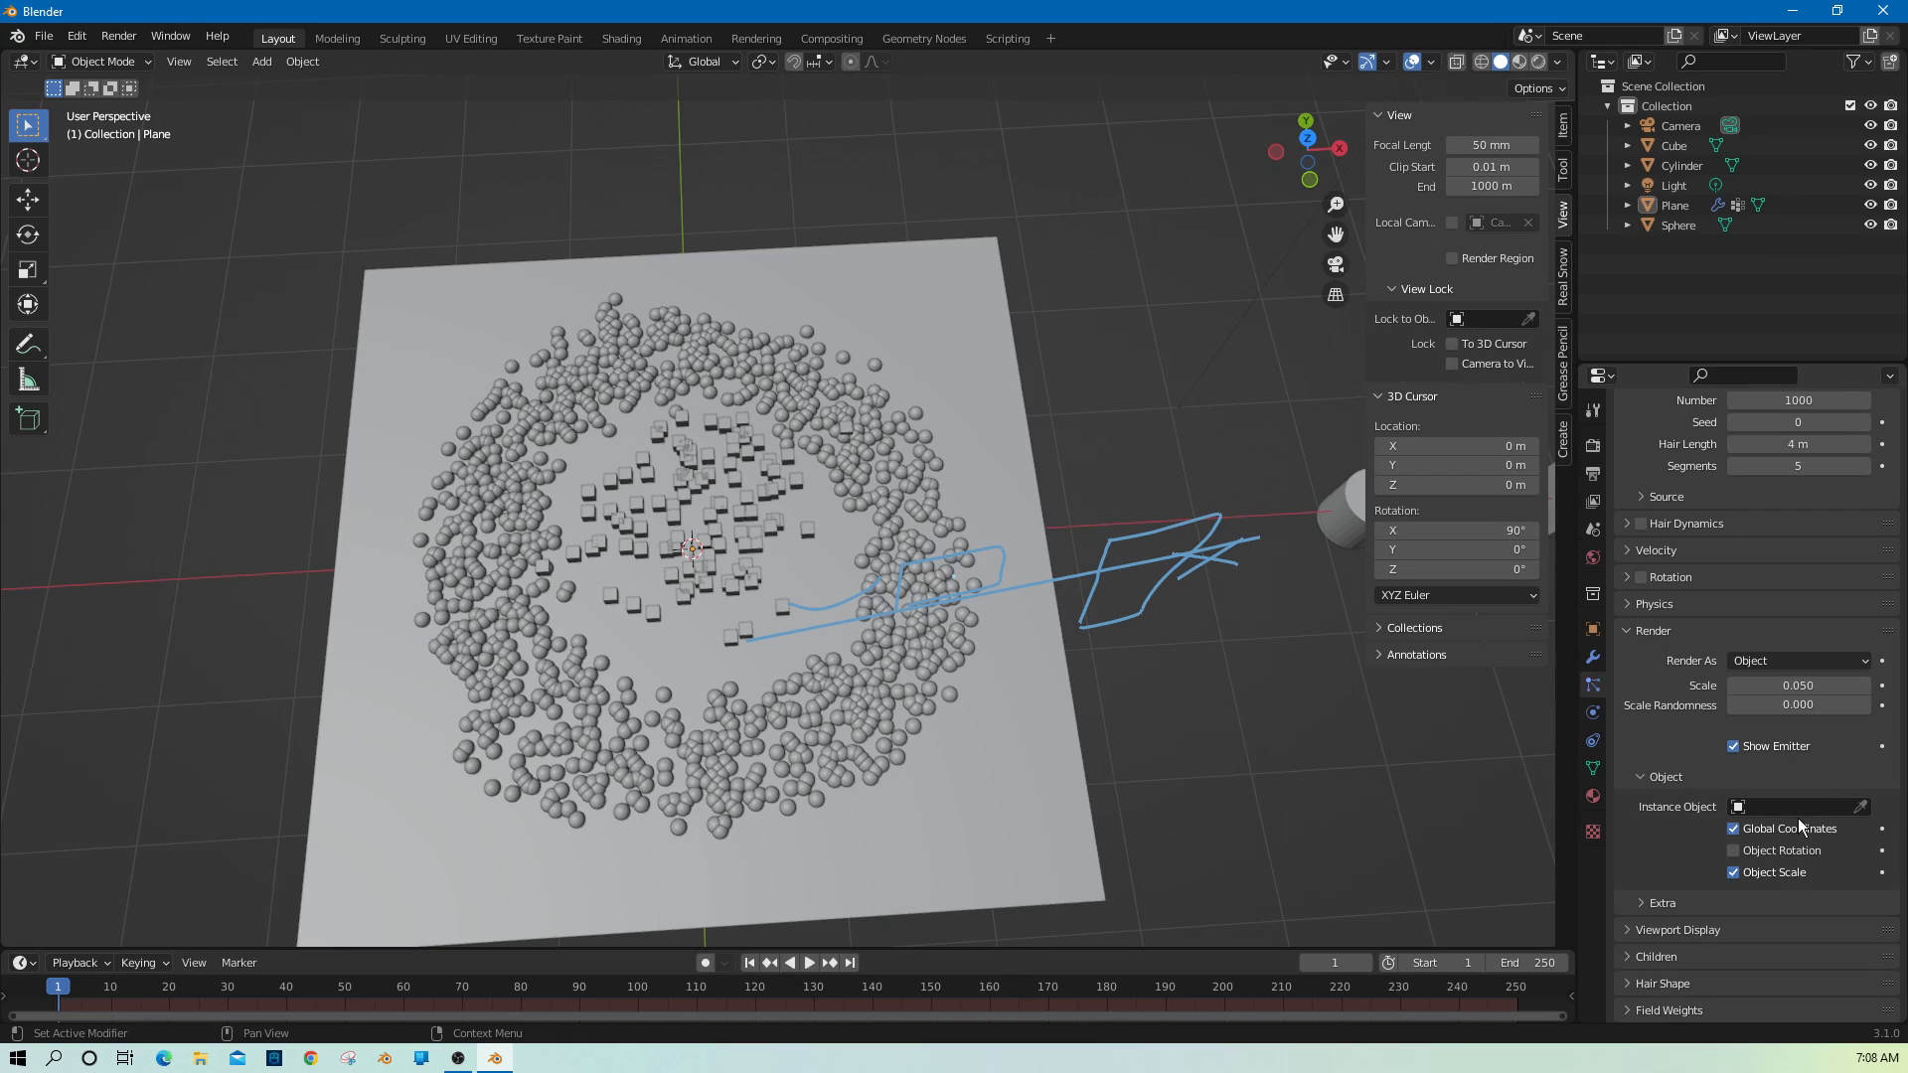
click(1798, 813)
click(1773, 875)
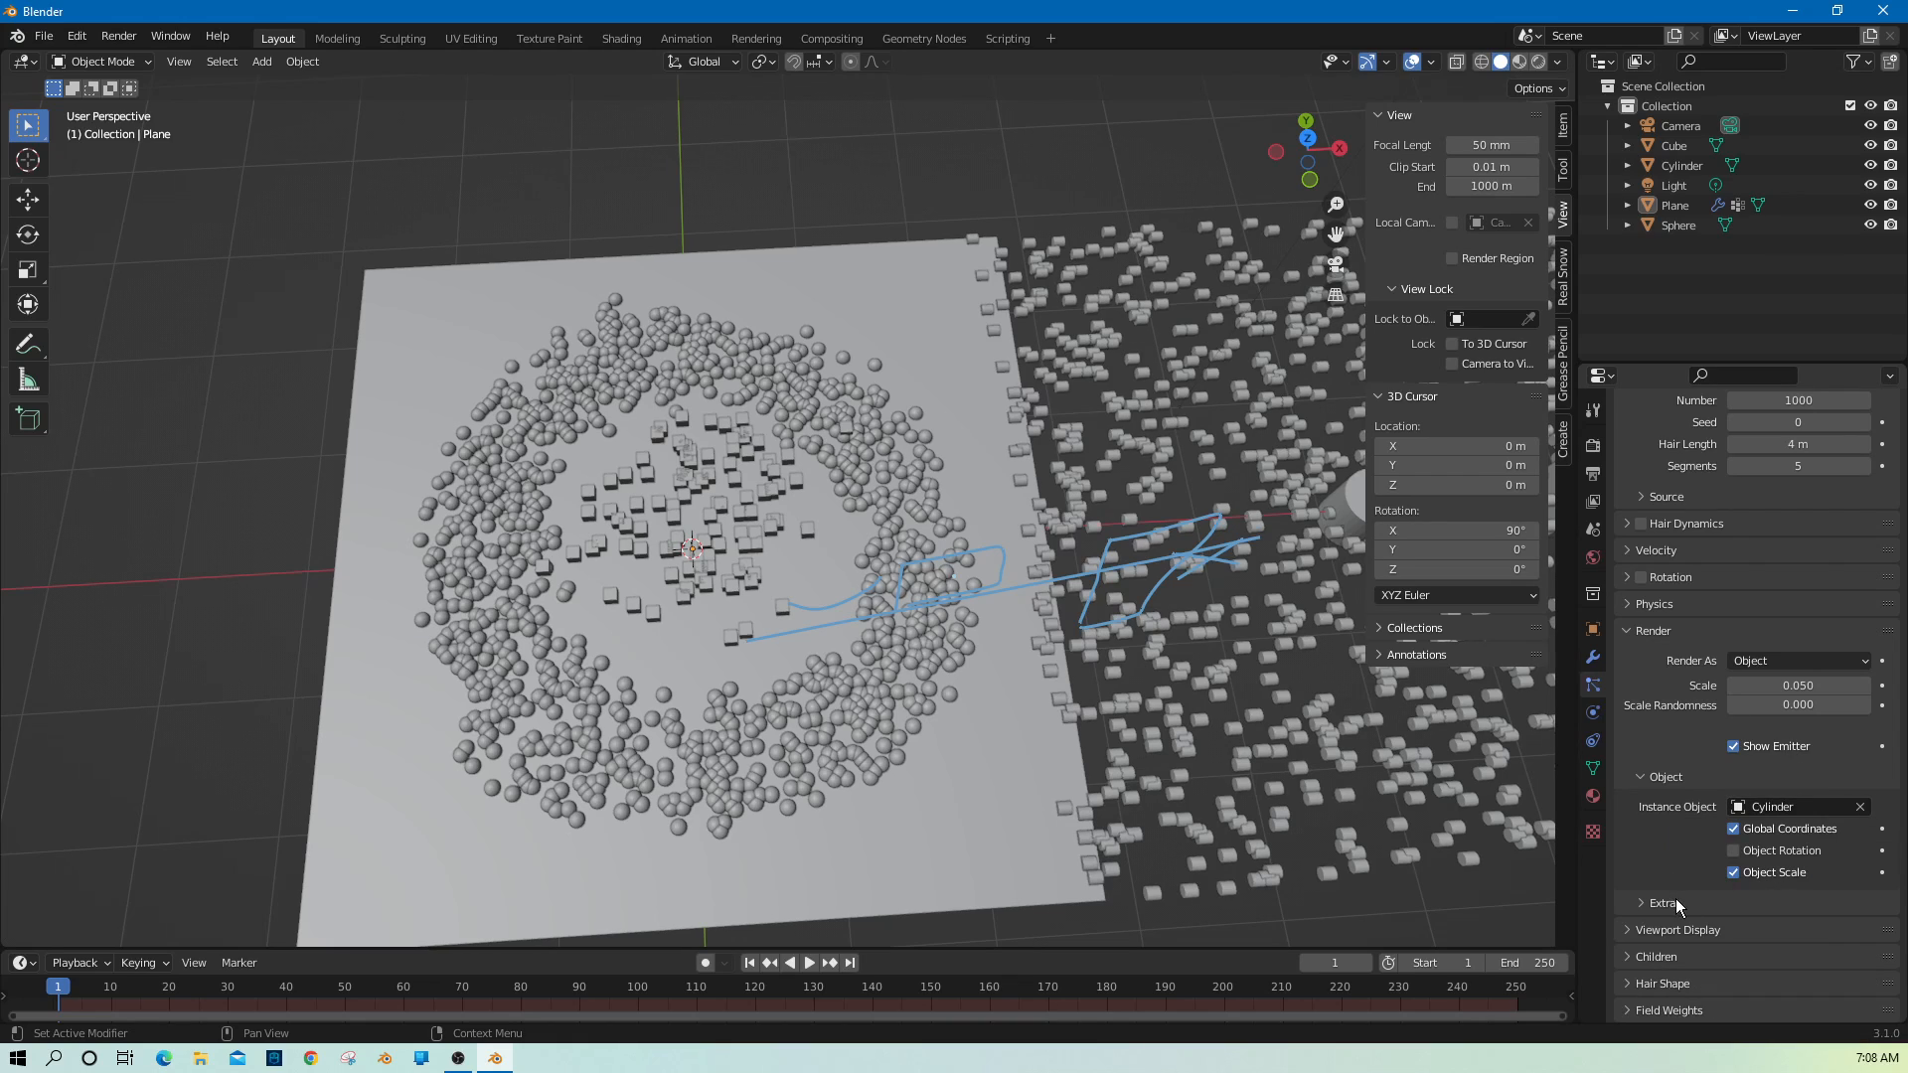
Select the plane and remove its third particle system, the one using the CylinderPS settings.
scroll(1689, 909, down, 6)
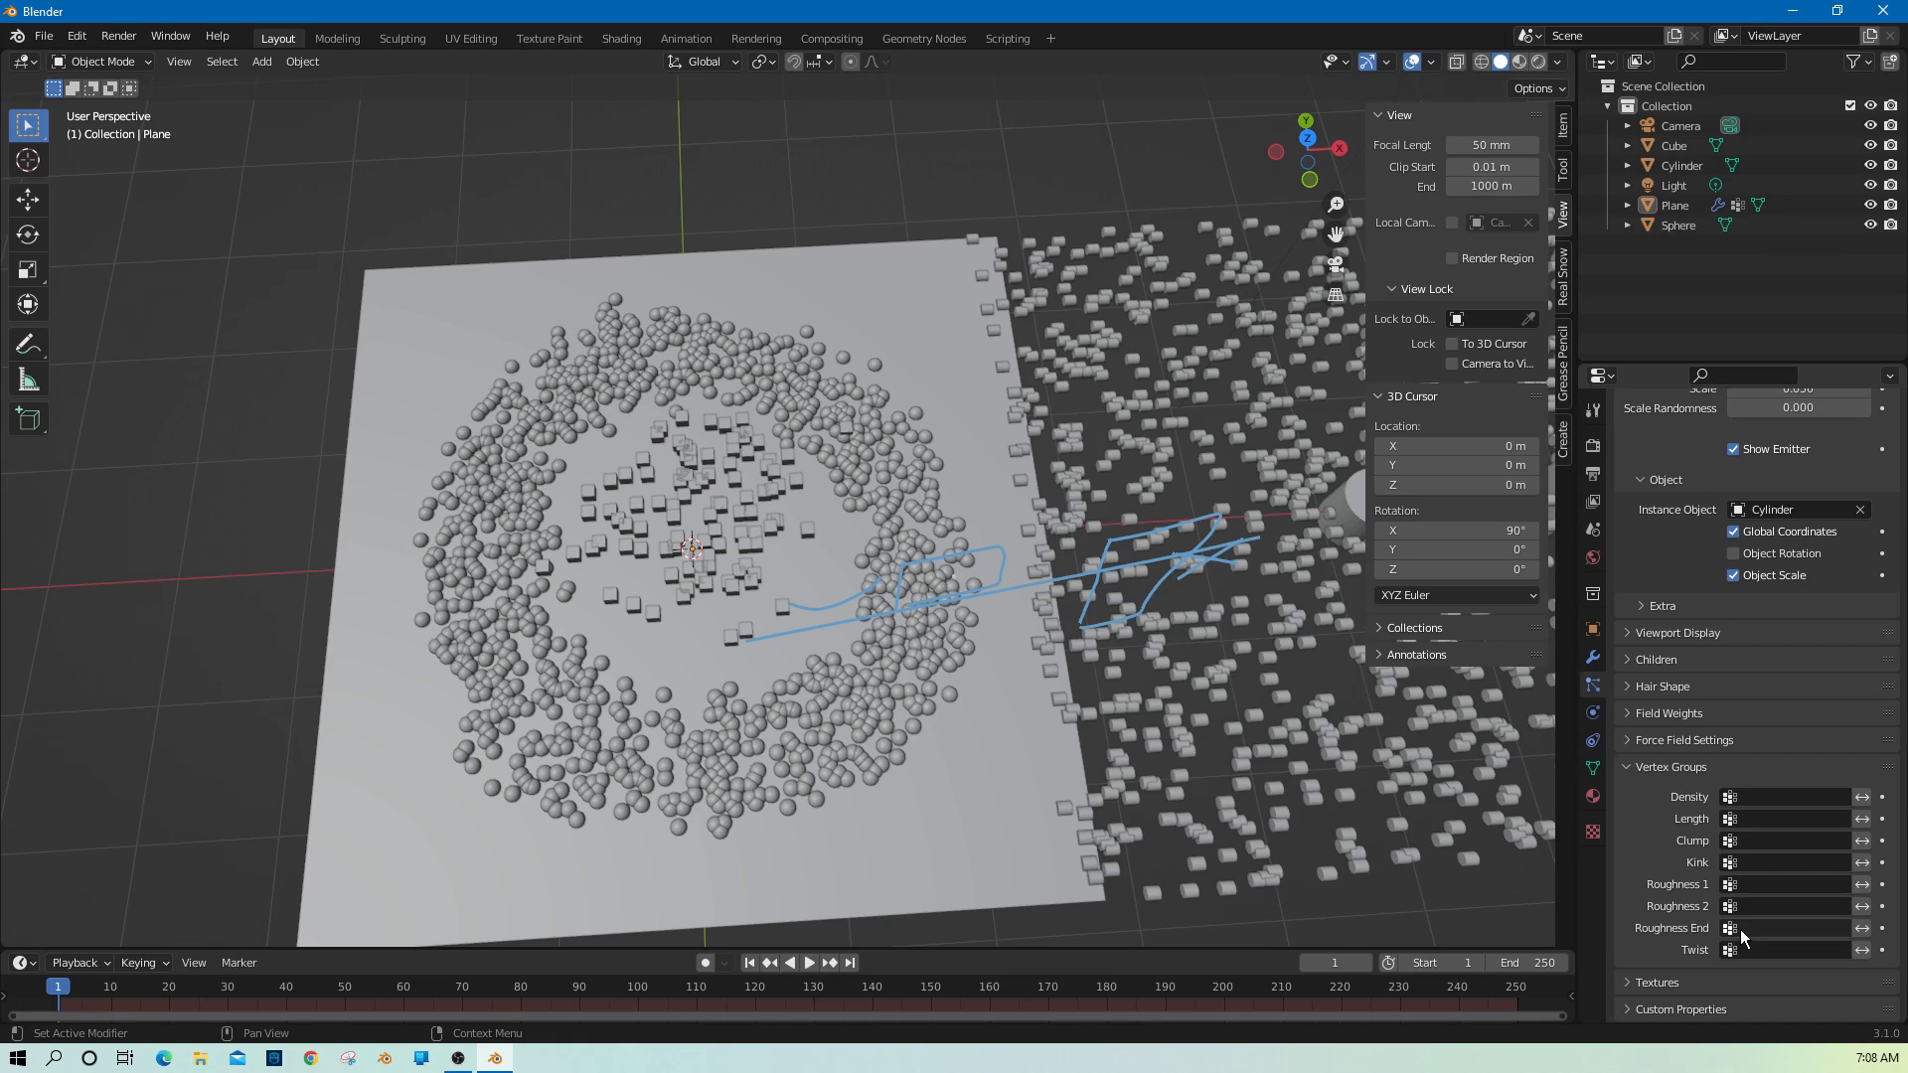
click(978, 861)
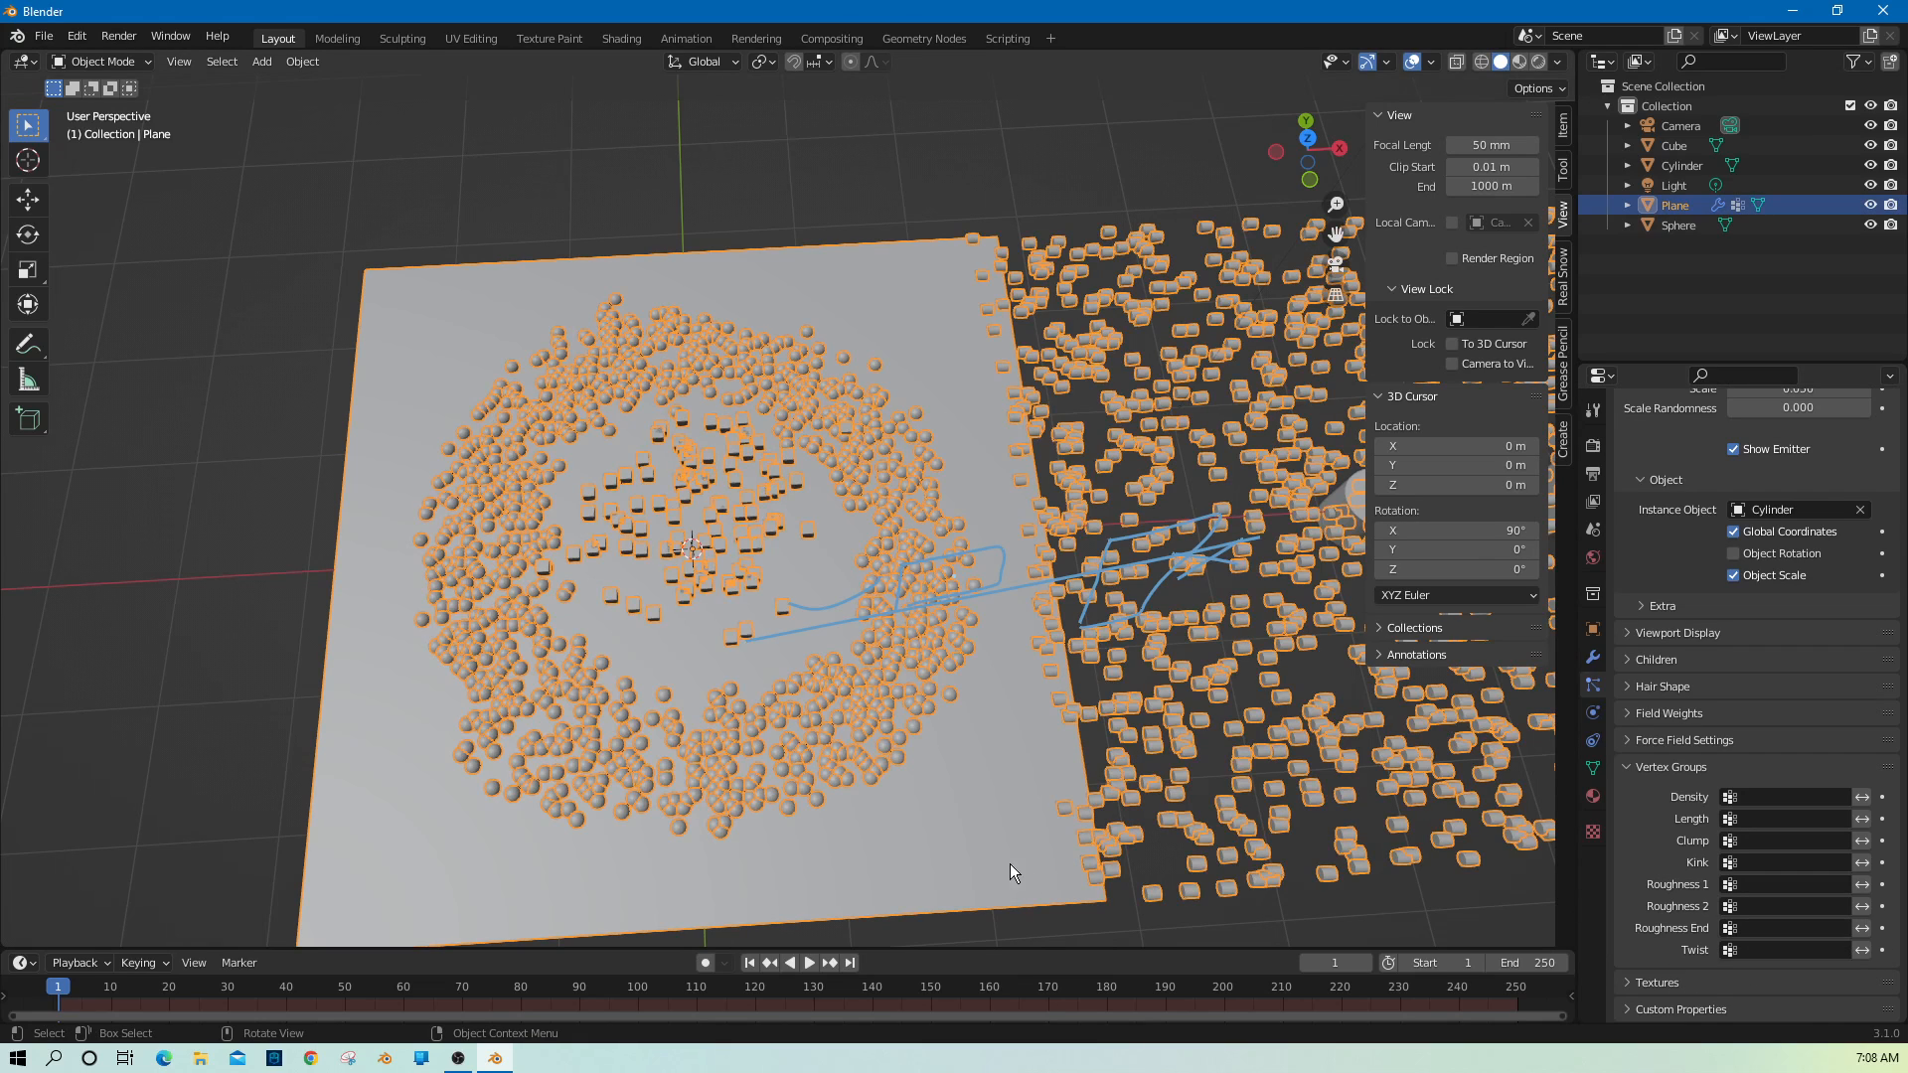
scroll(1696, 599, up, 10)
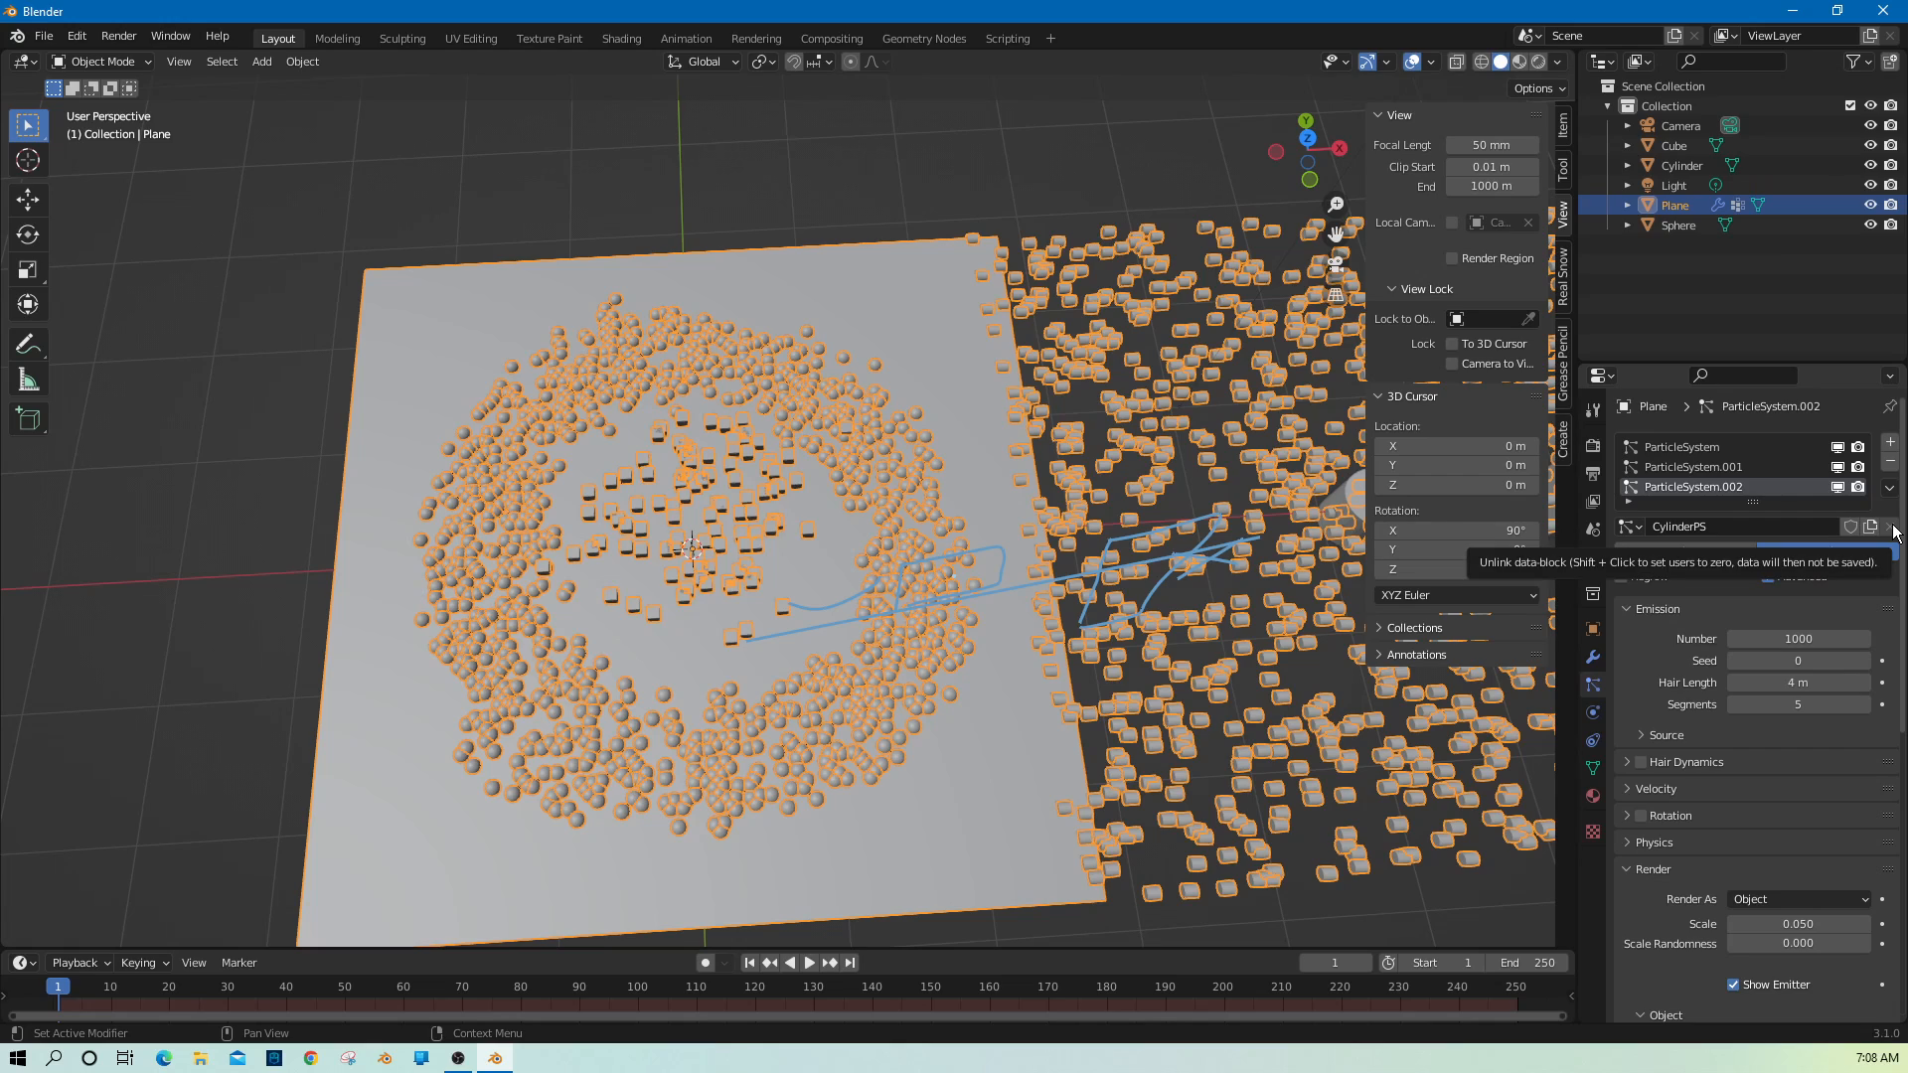
click(1891, 463)
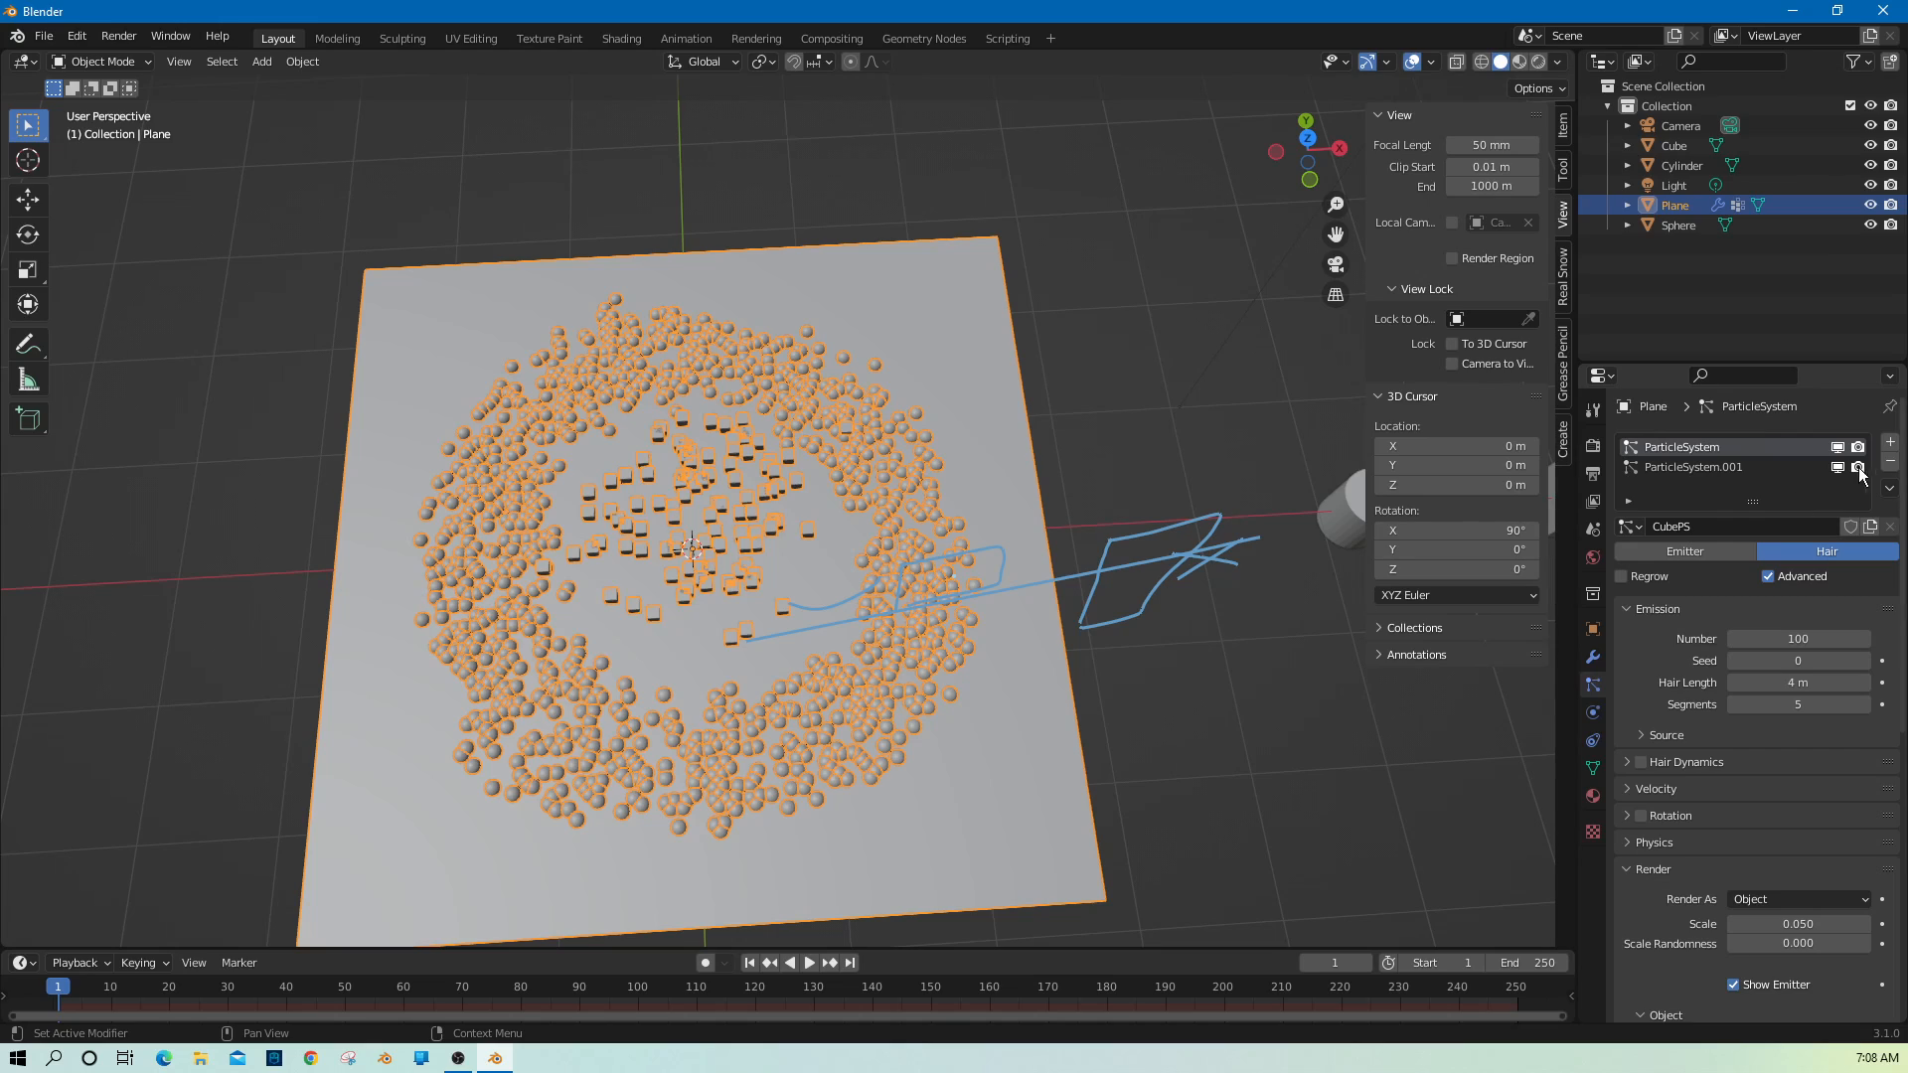
Add a new third particle system to the selected plane, name its settings CylinderPS, and set it to Hair with Advanced enabled.
click(1891, 441)
click(1747, 534)
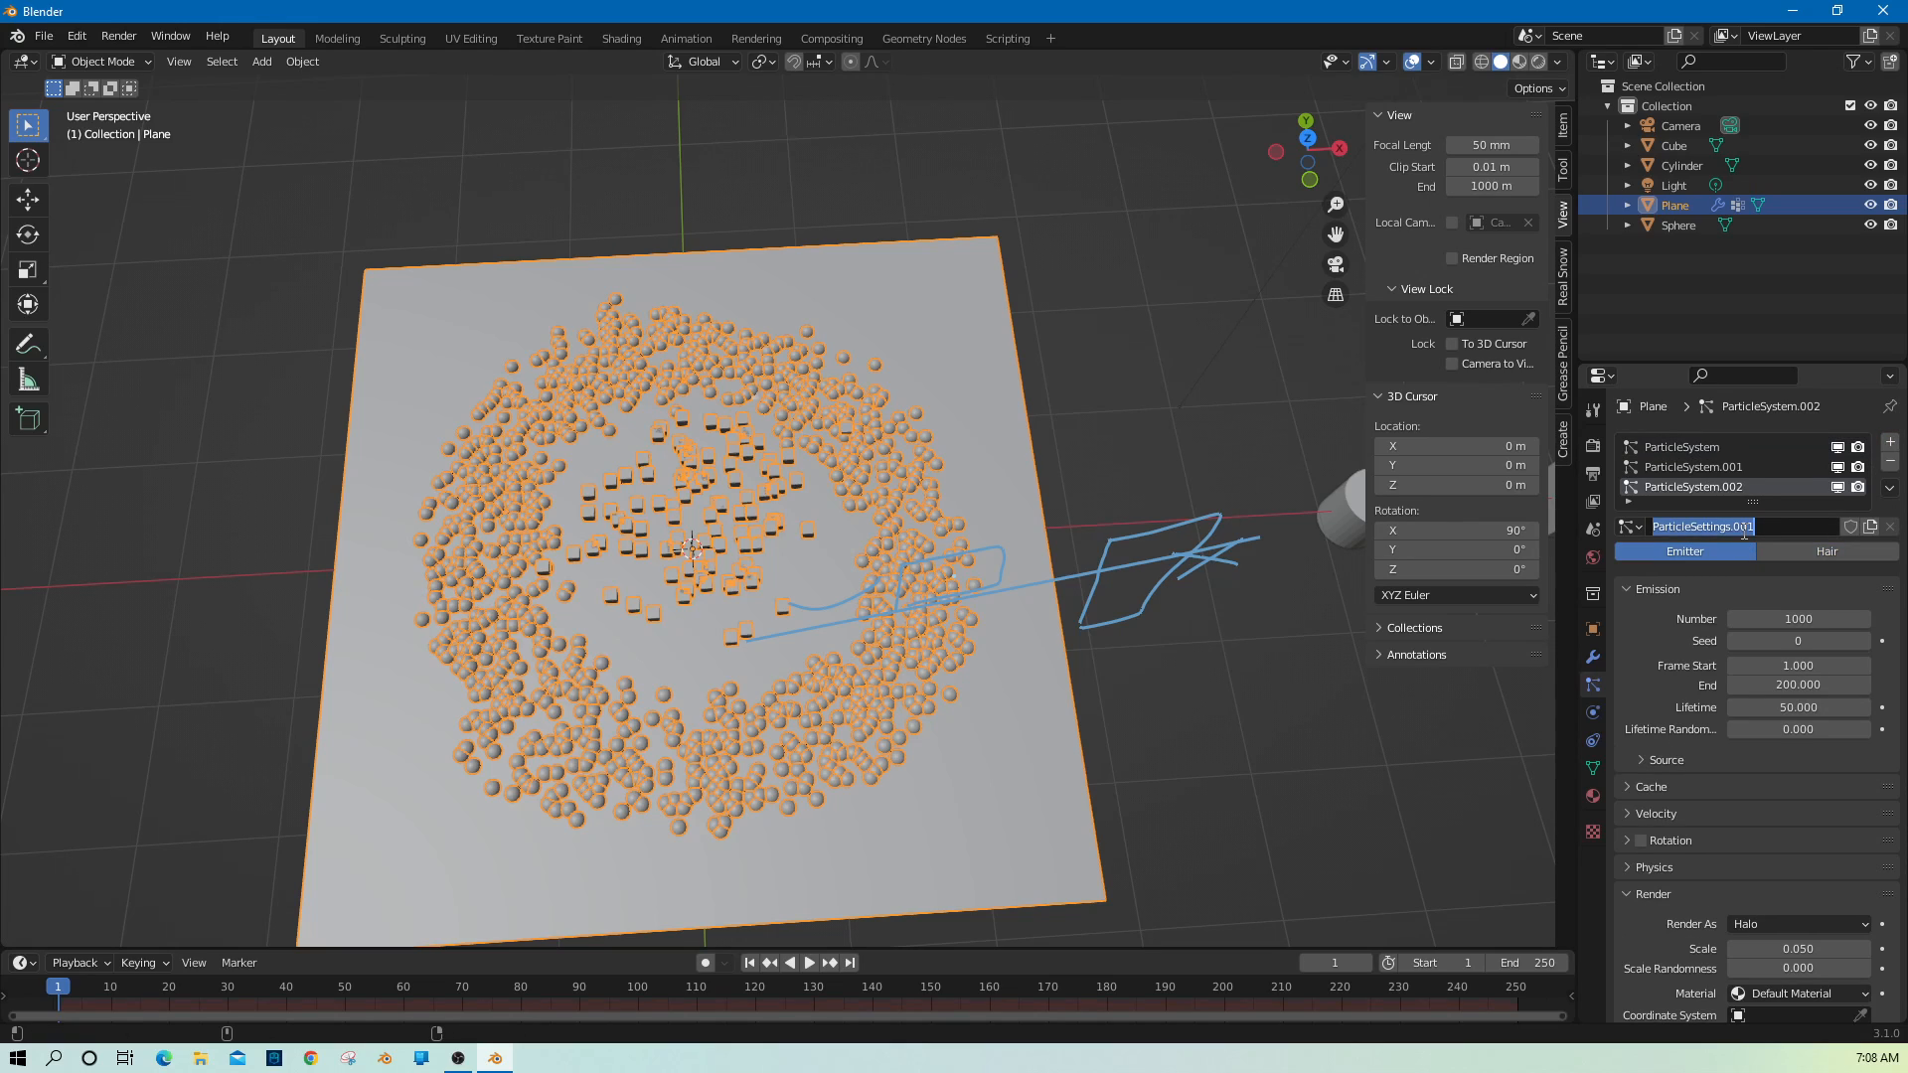
text(CylinderPS)
key(Return)
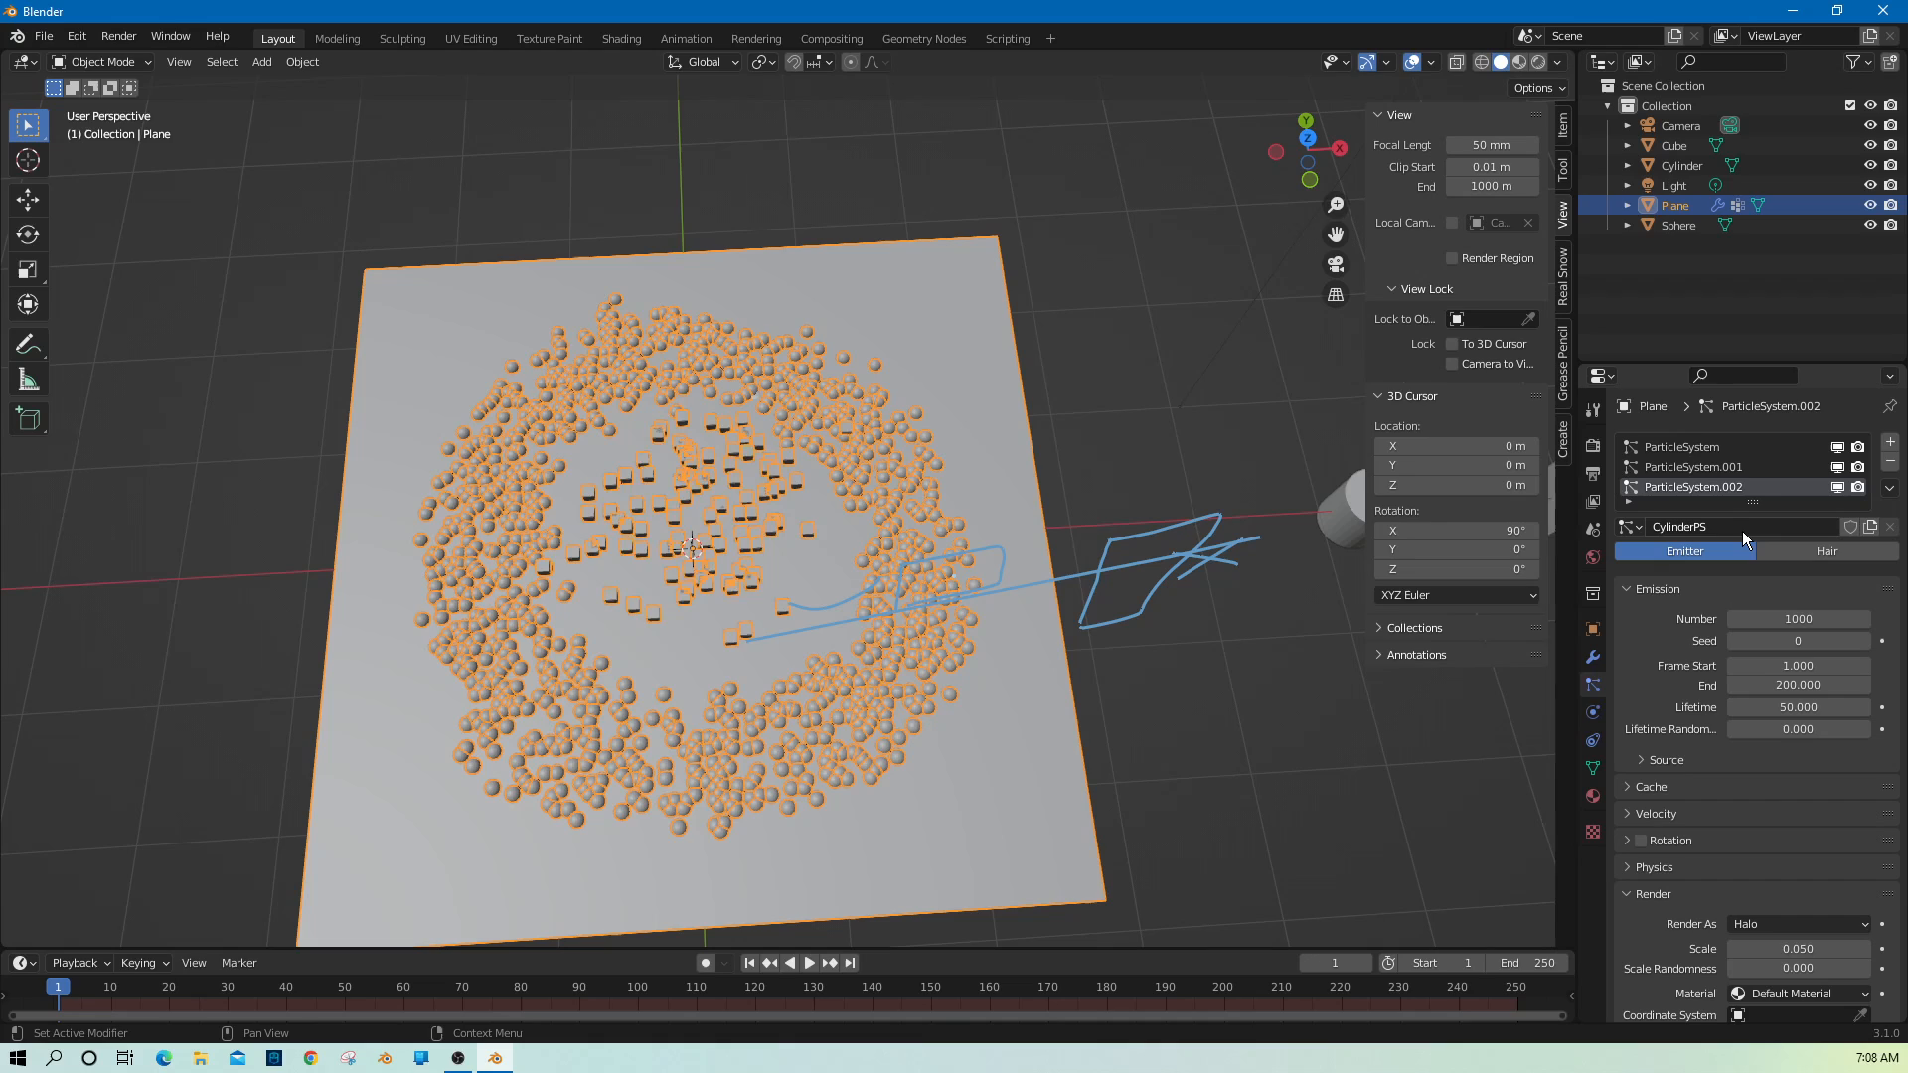
click(1840, 552)
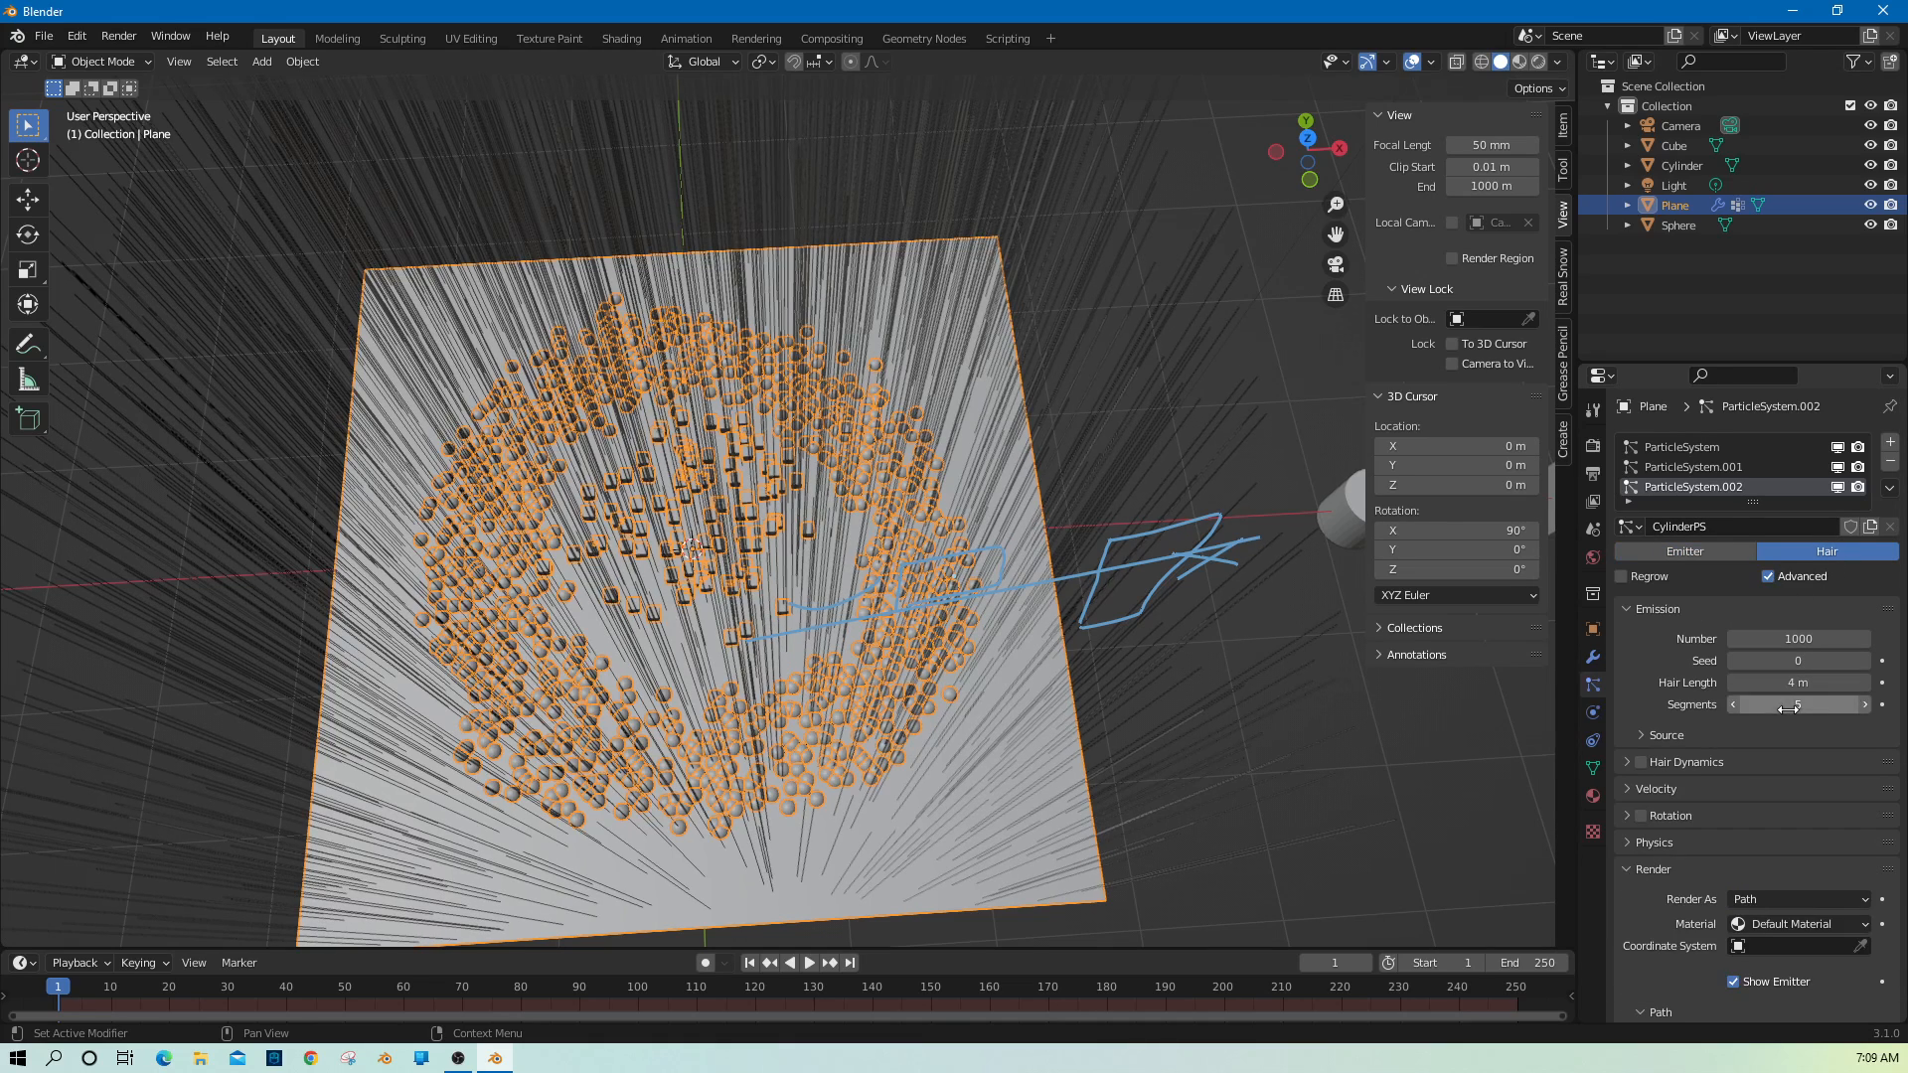
Render the new CylinderPS particles as Object and choose Cylinder as the instance object.
scroll(1776, 596, down, 4)
click(1773, 736)
click(1769, 807)
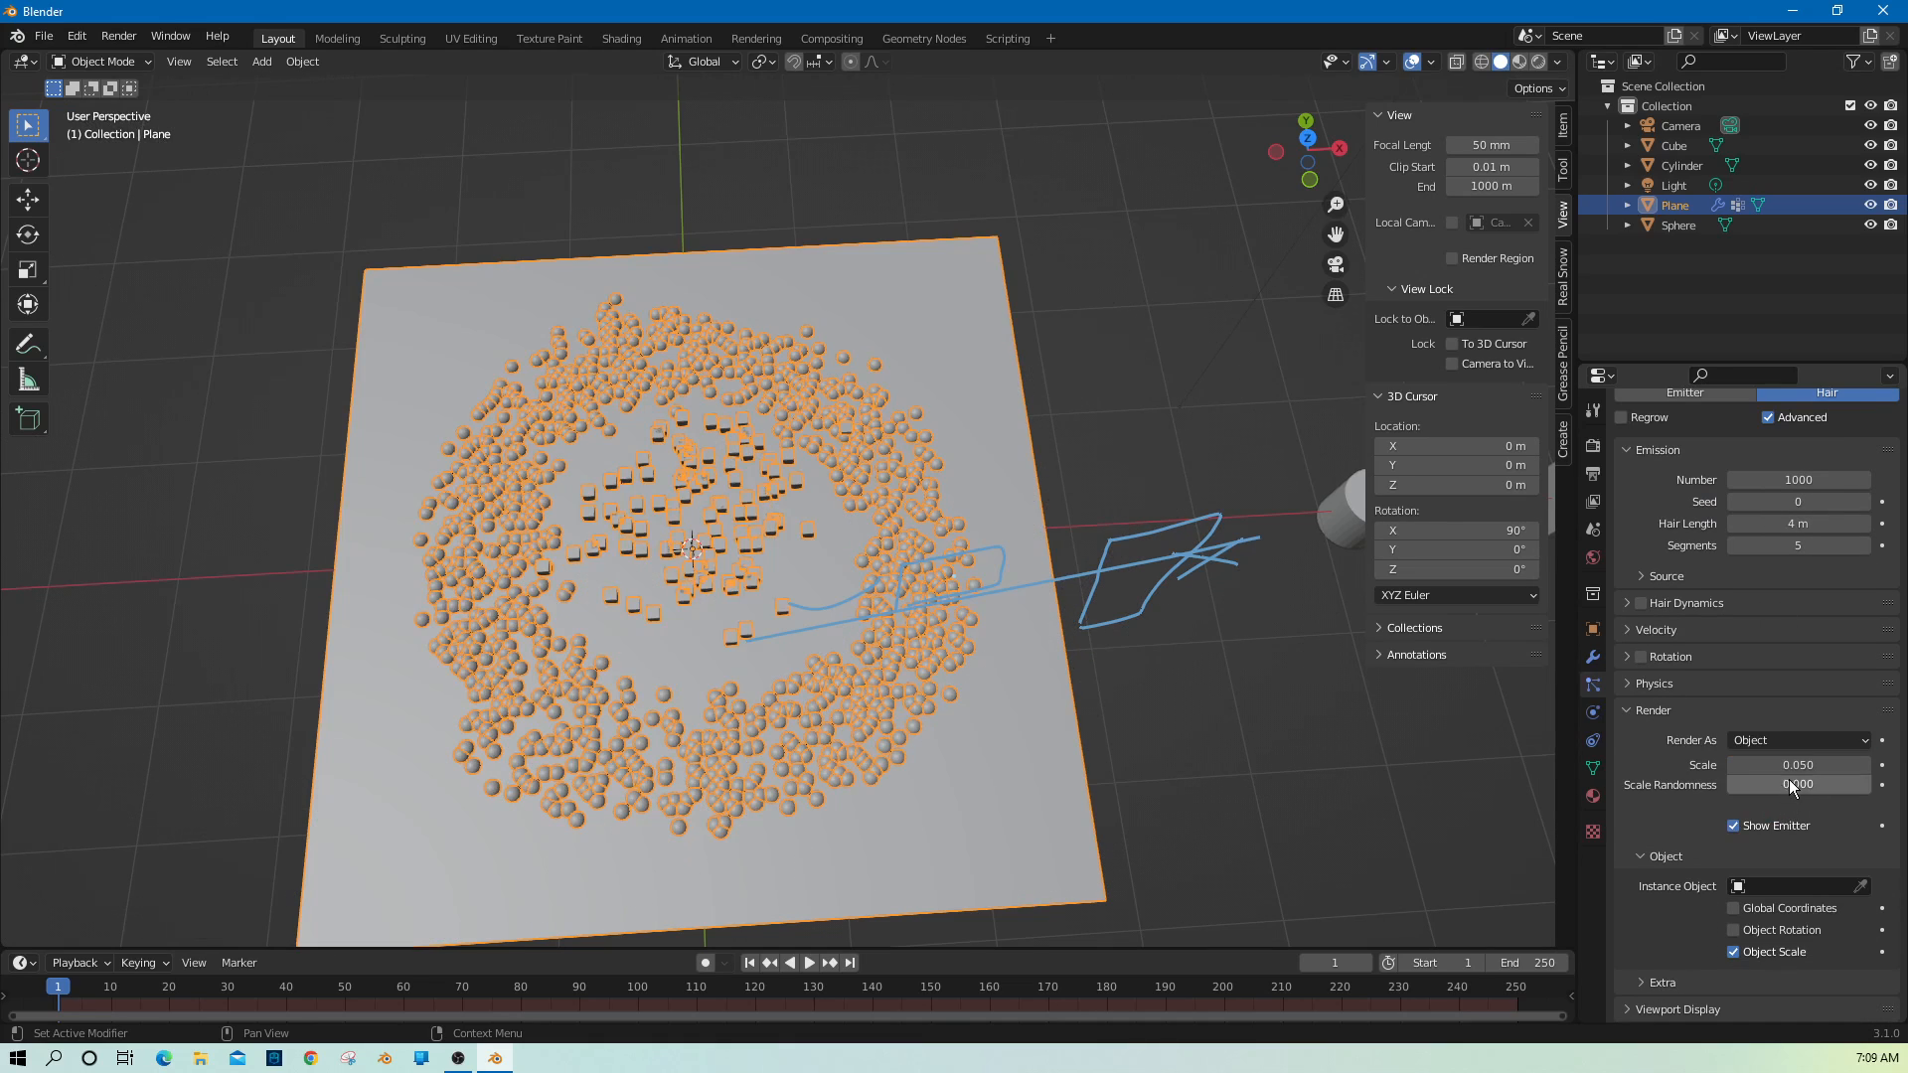
click(1794, 886)
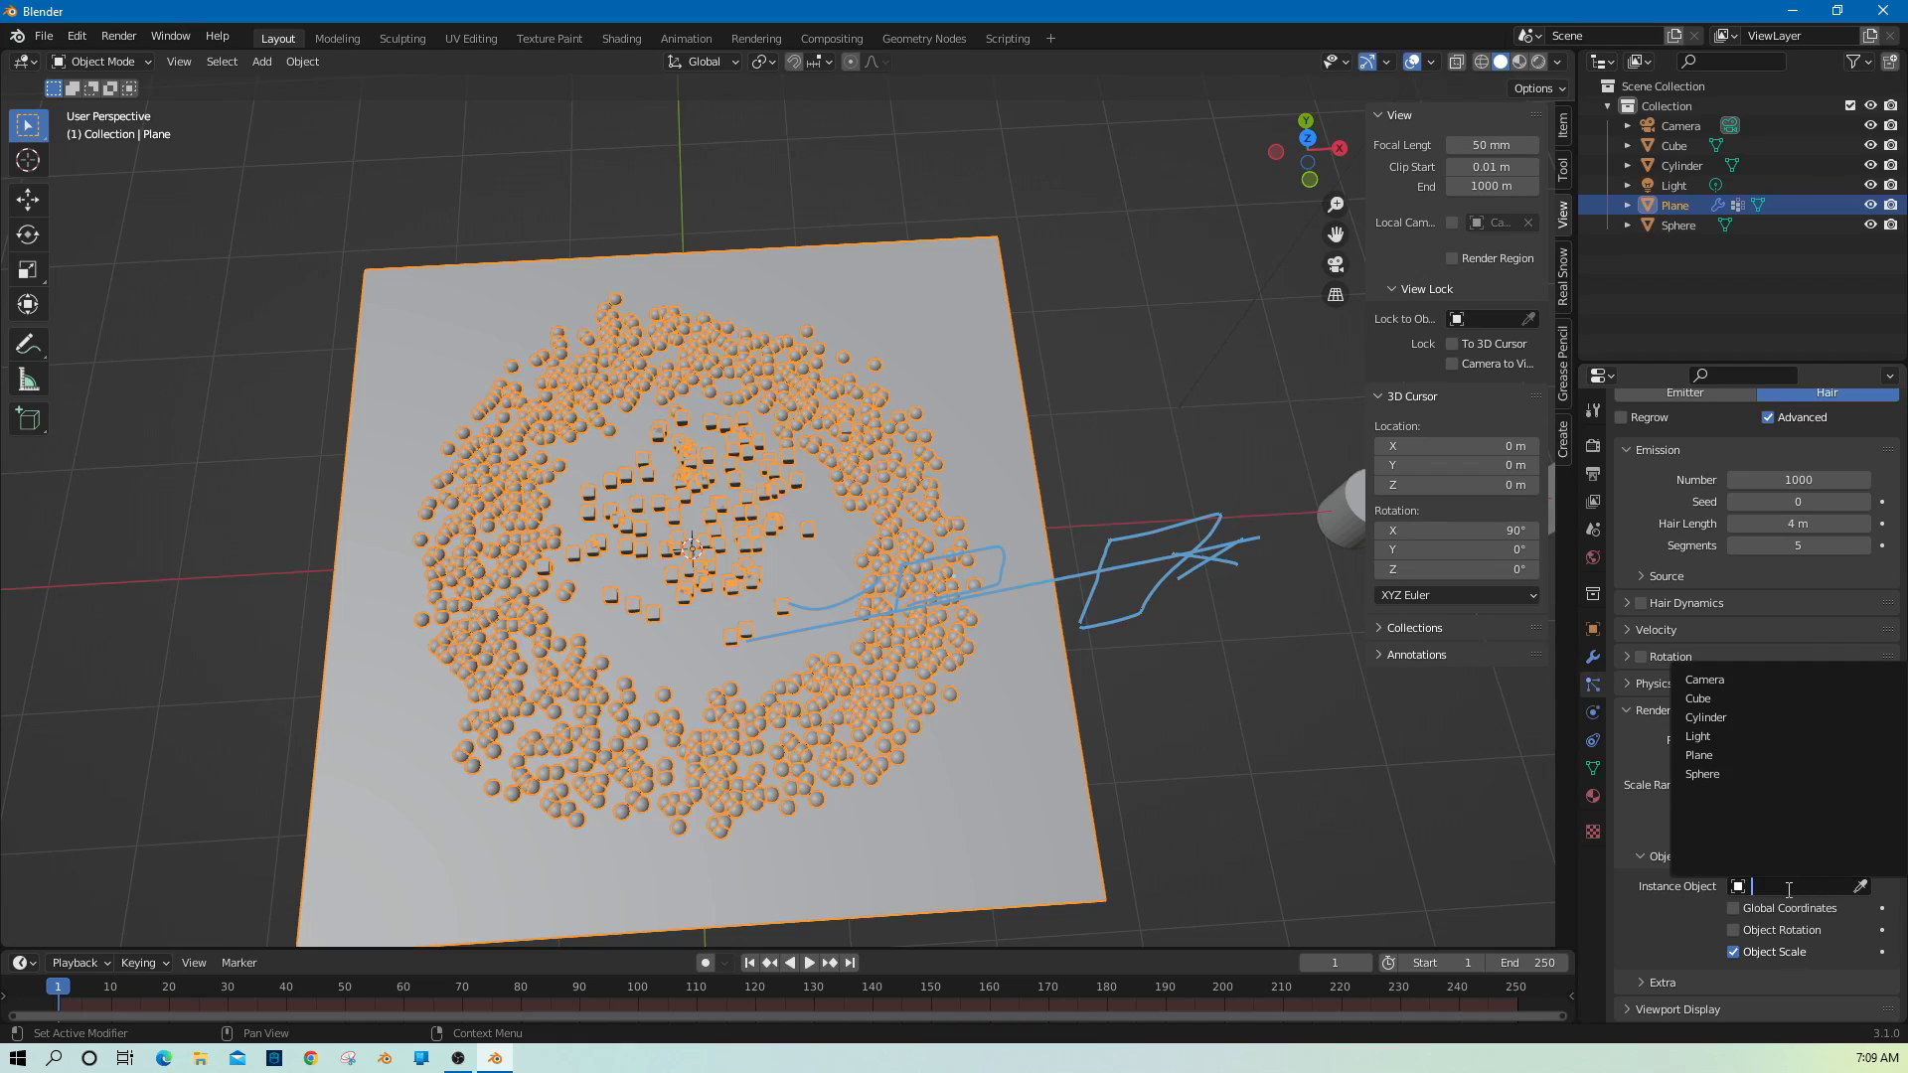
click(1734, 718)
Assign the CylinderVG vertex group to the Density of the CylinderPS particles and deselect the plane.
scroll(1786, 941, down, 8)
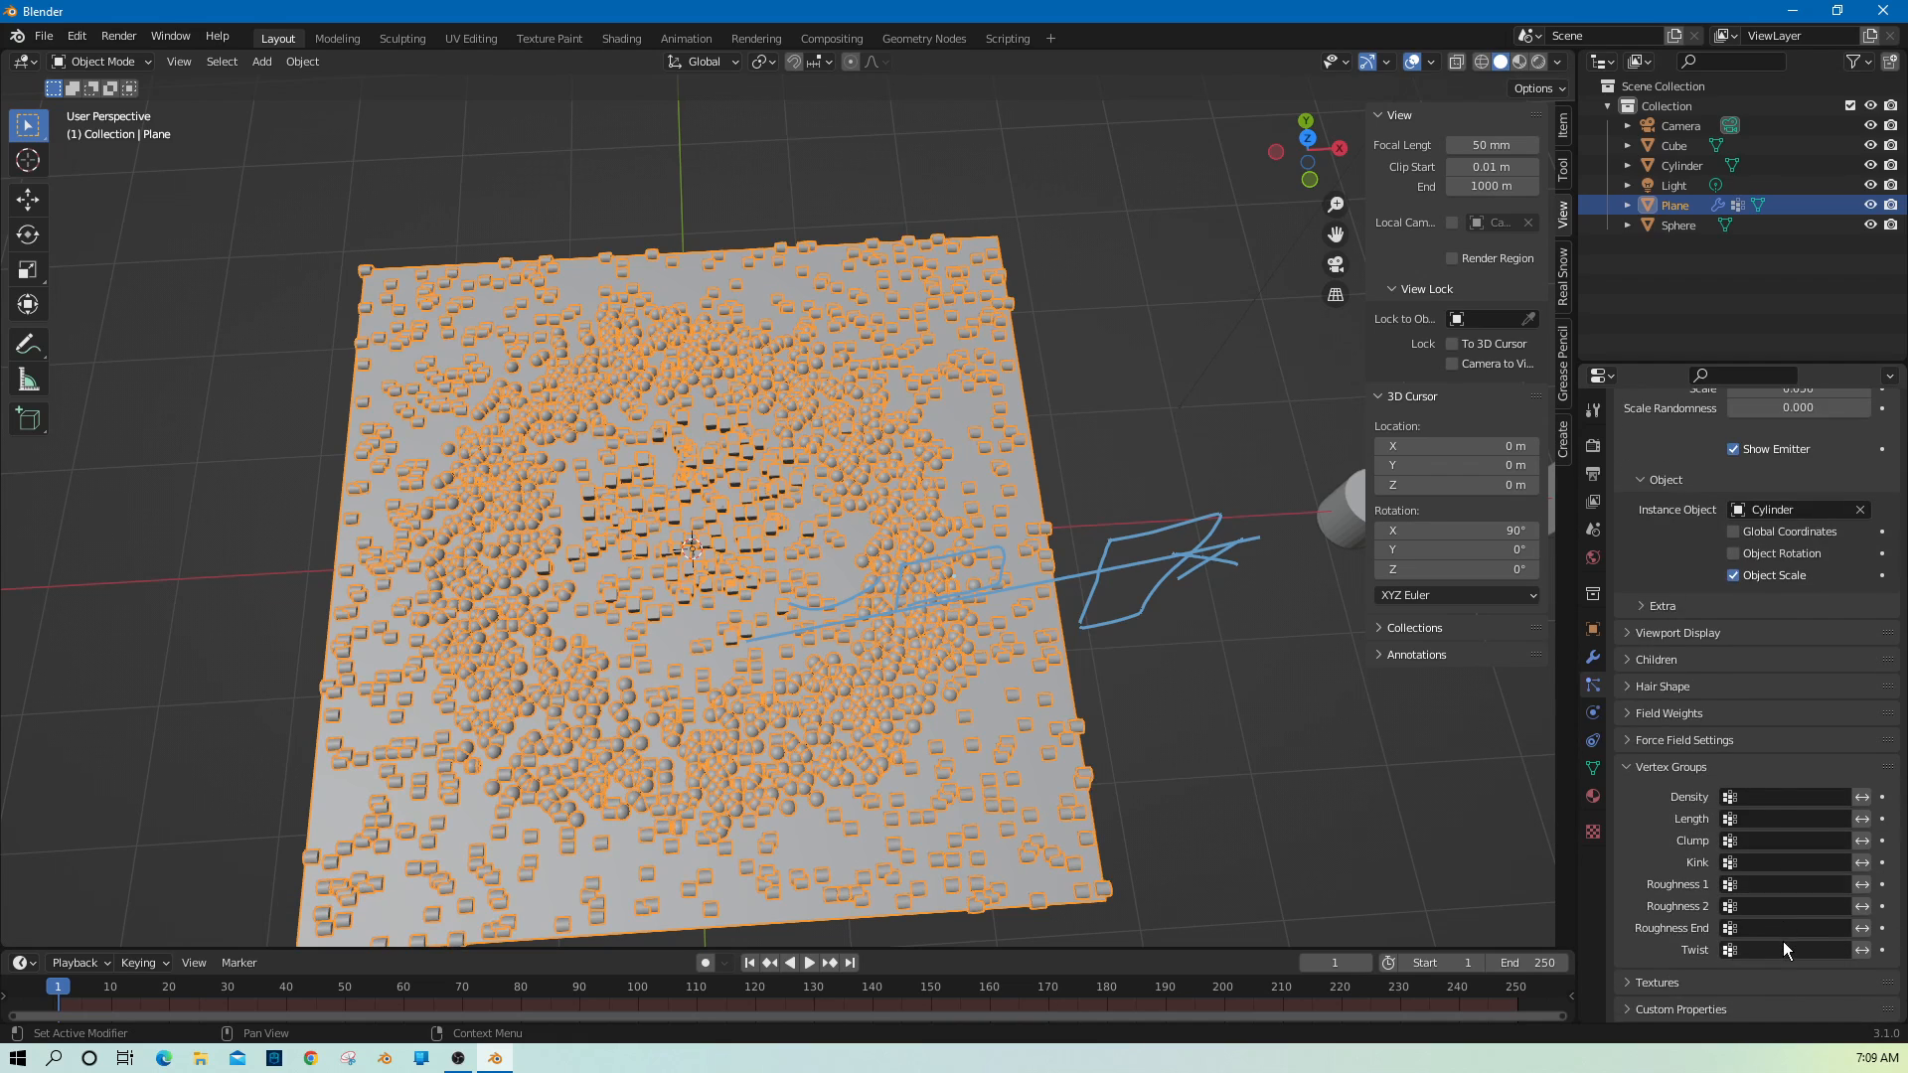
click(1789, 797)
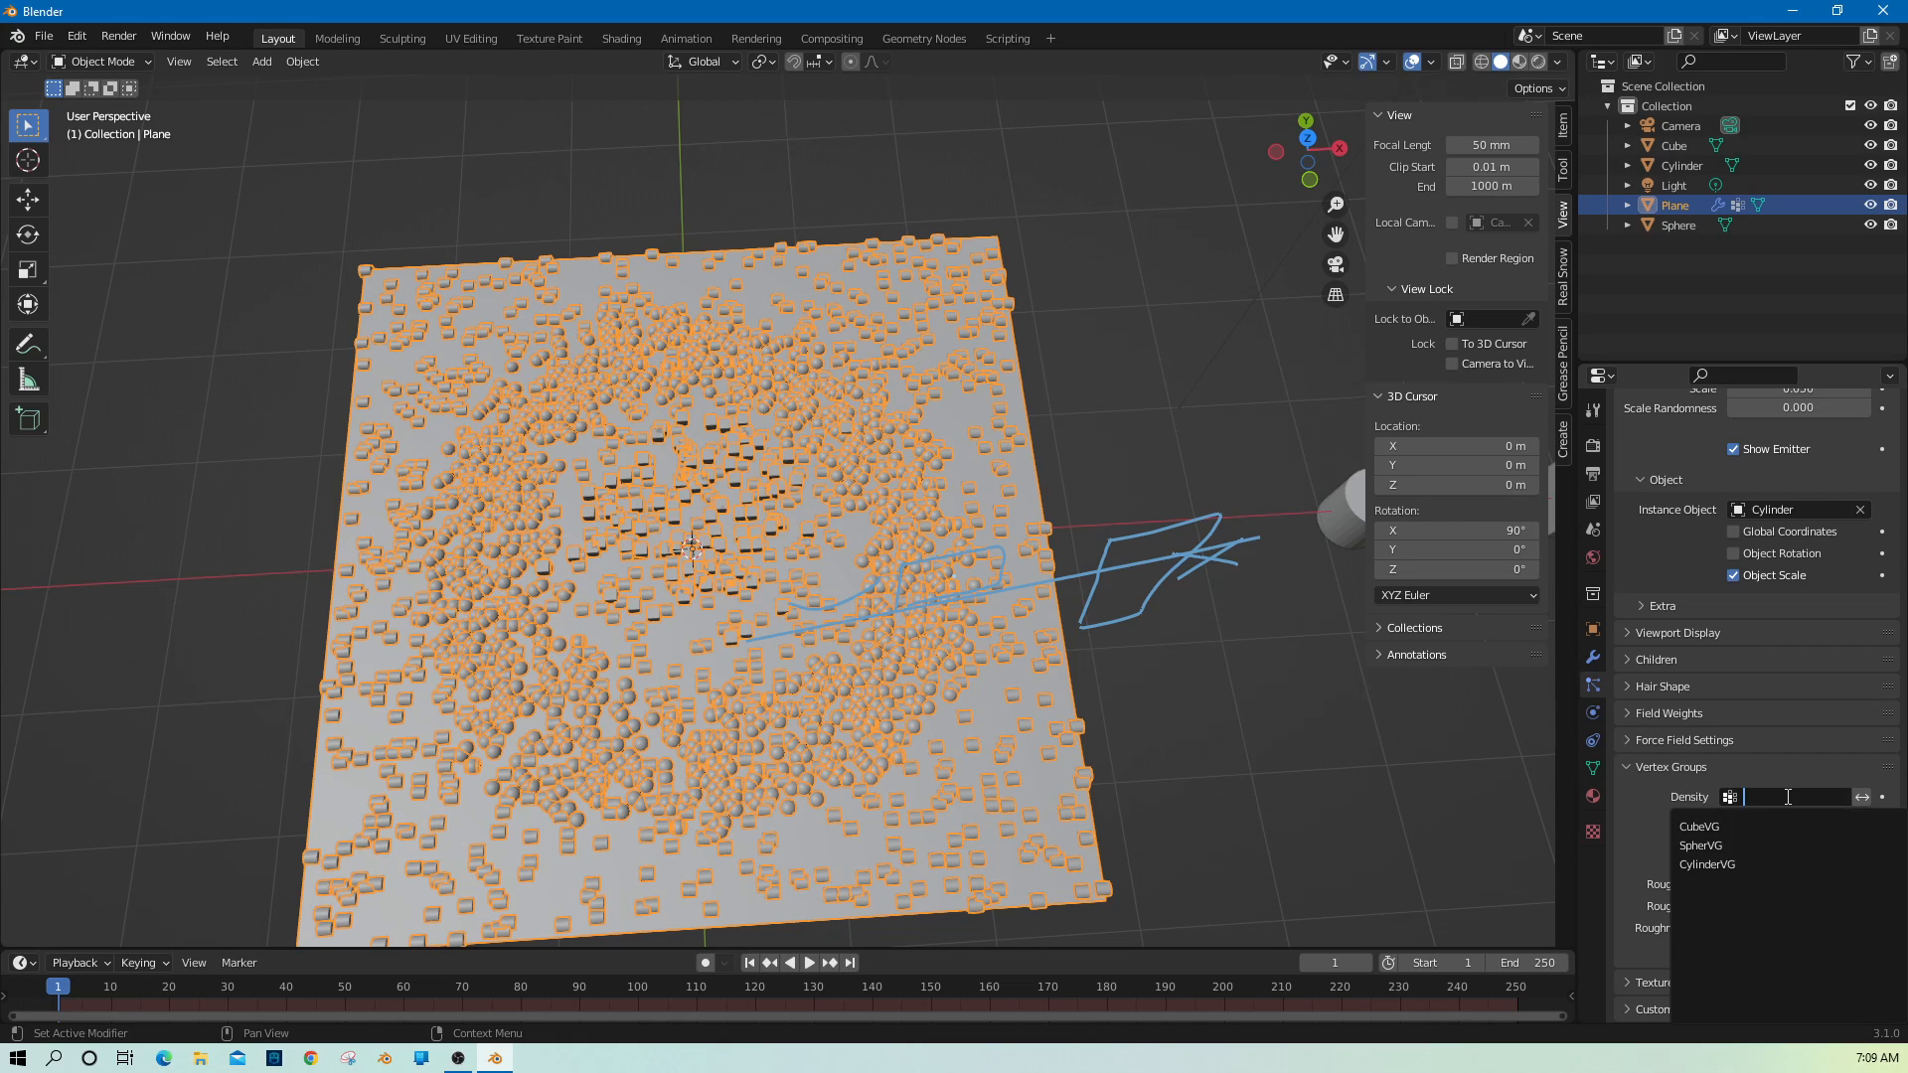
click(1771, 865)
click(1285, 787)
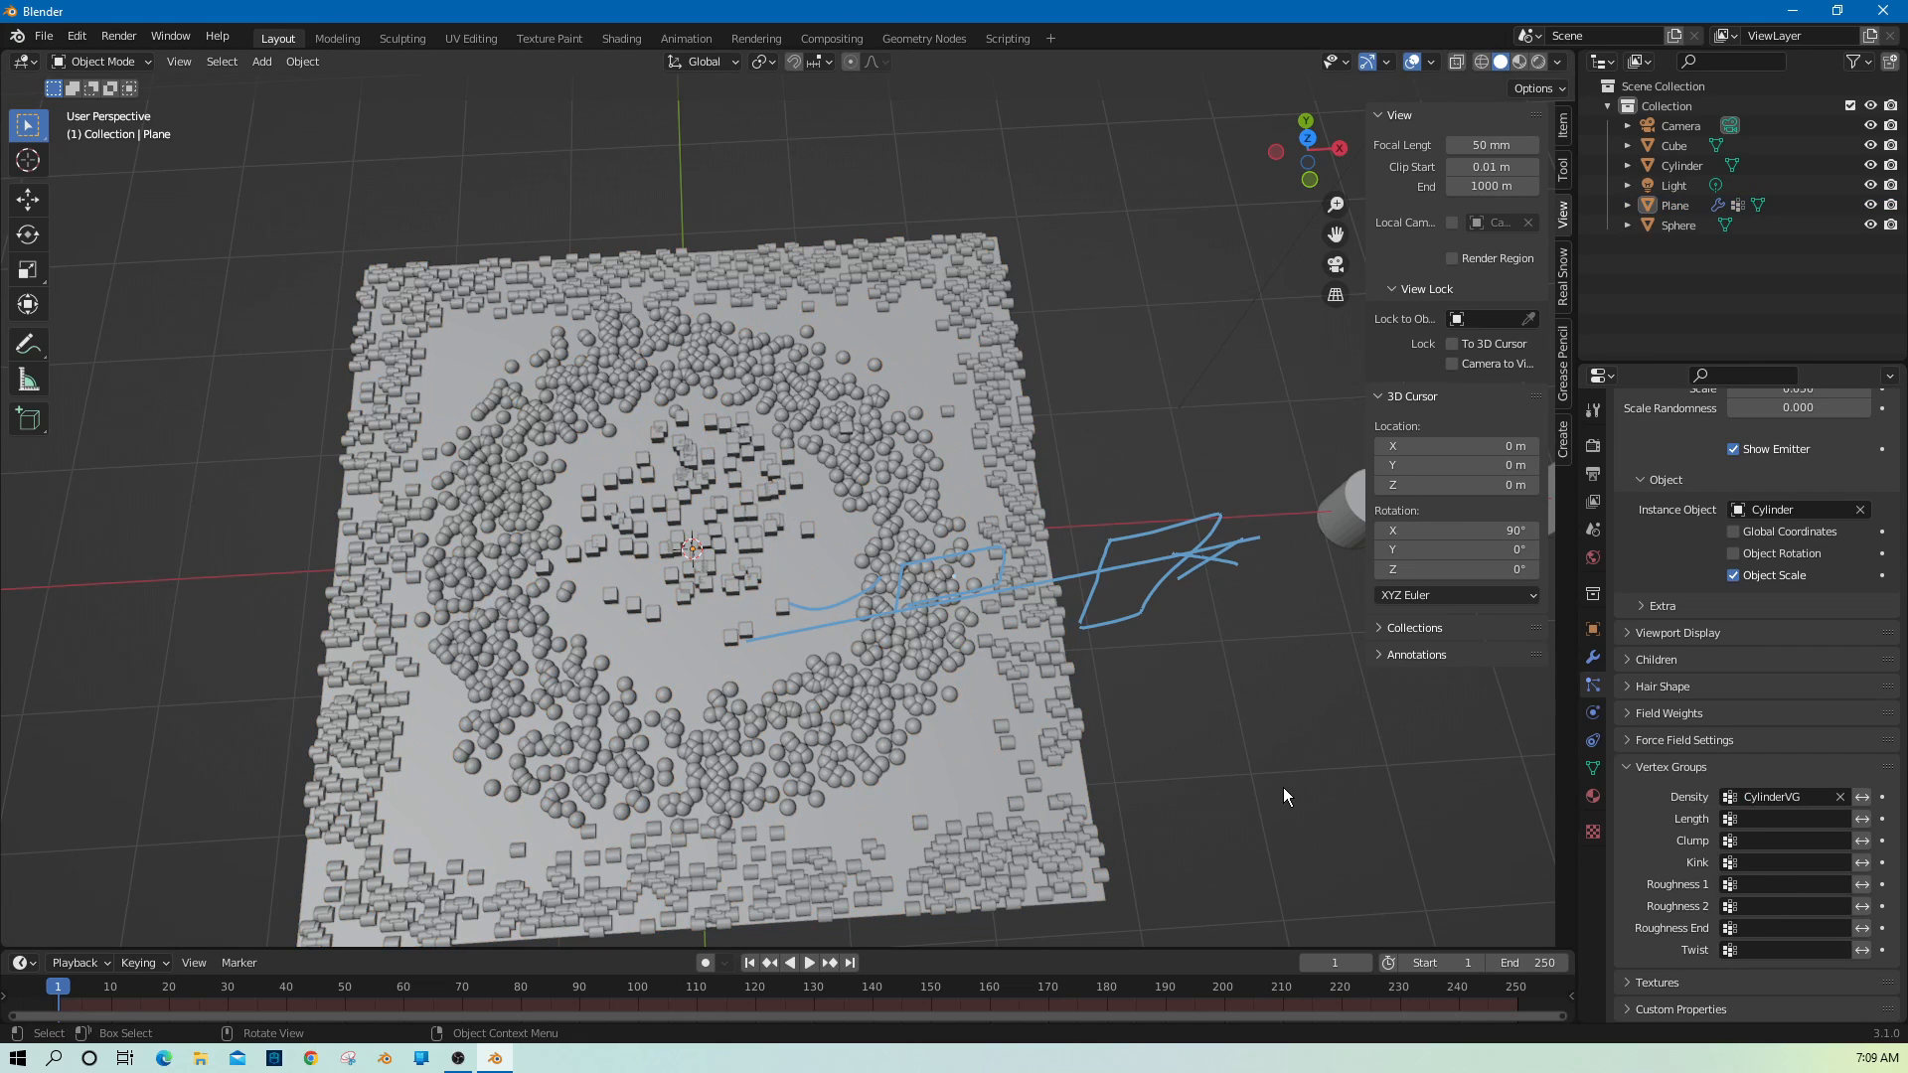
Select the plane and enable Rotation for the CylinderPS particles with Global Y as the orientation axis.
middle_drag(1284, 787, 1288, 756)
scroll(1165, 813, up, 4)
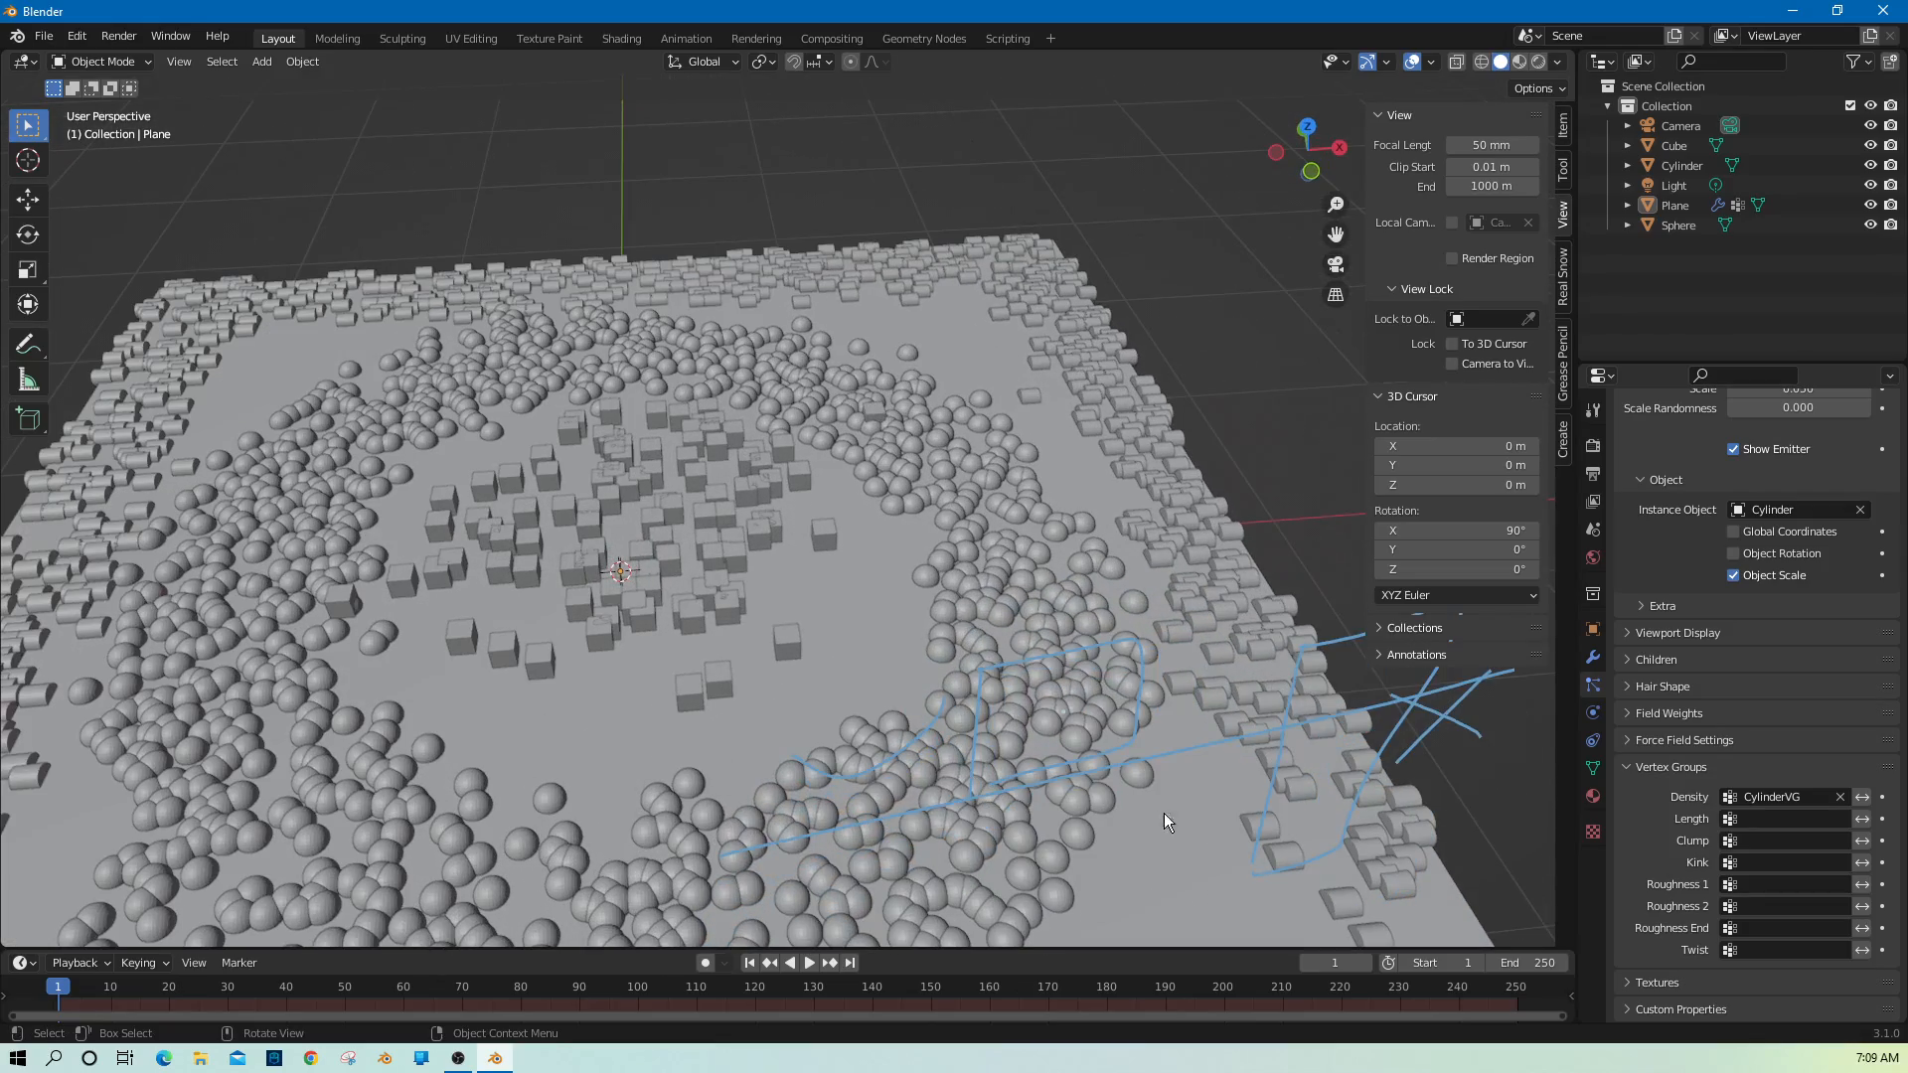
middle_drag(1166, 826, 1169, 693)
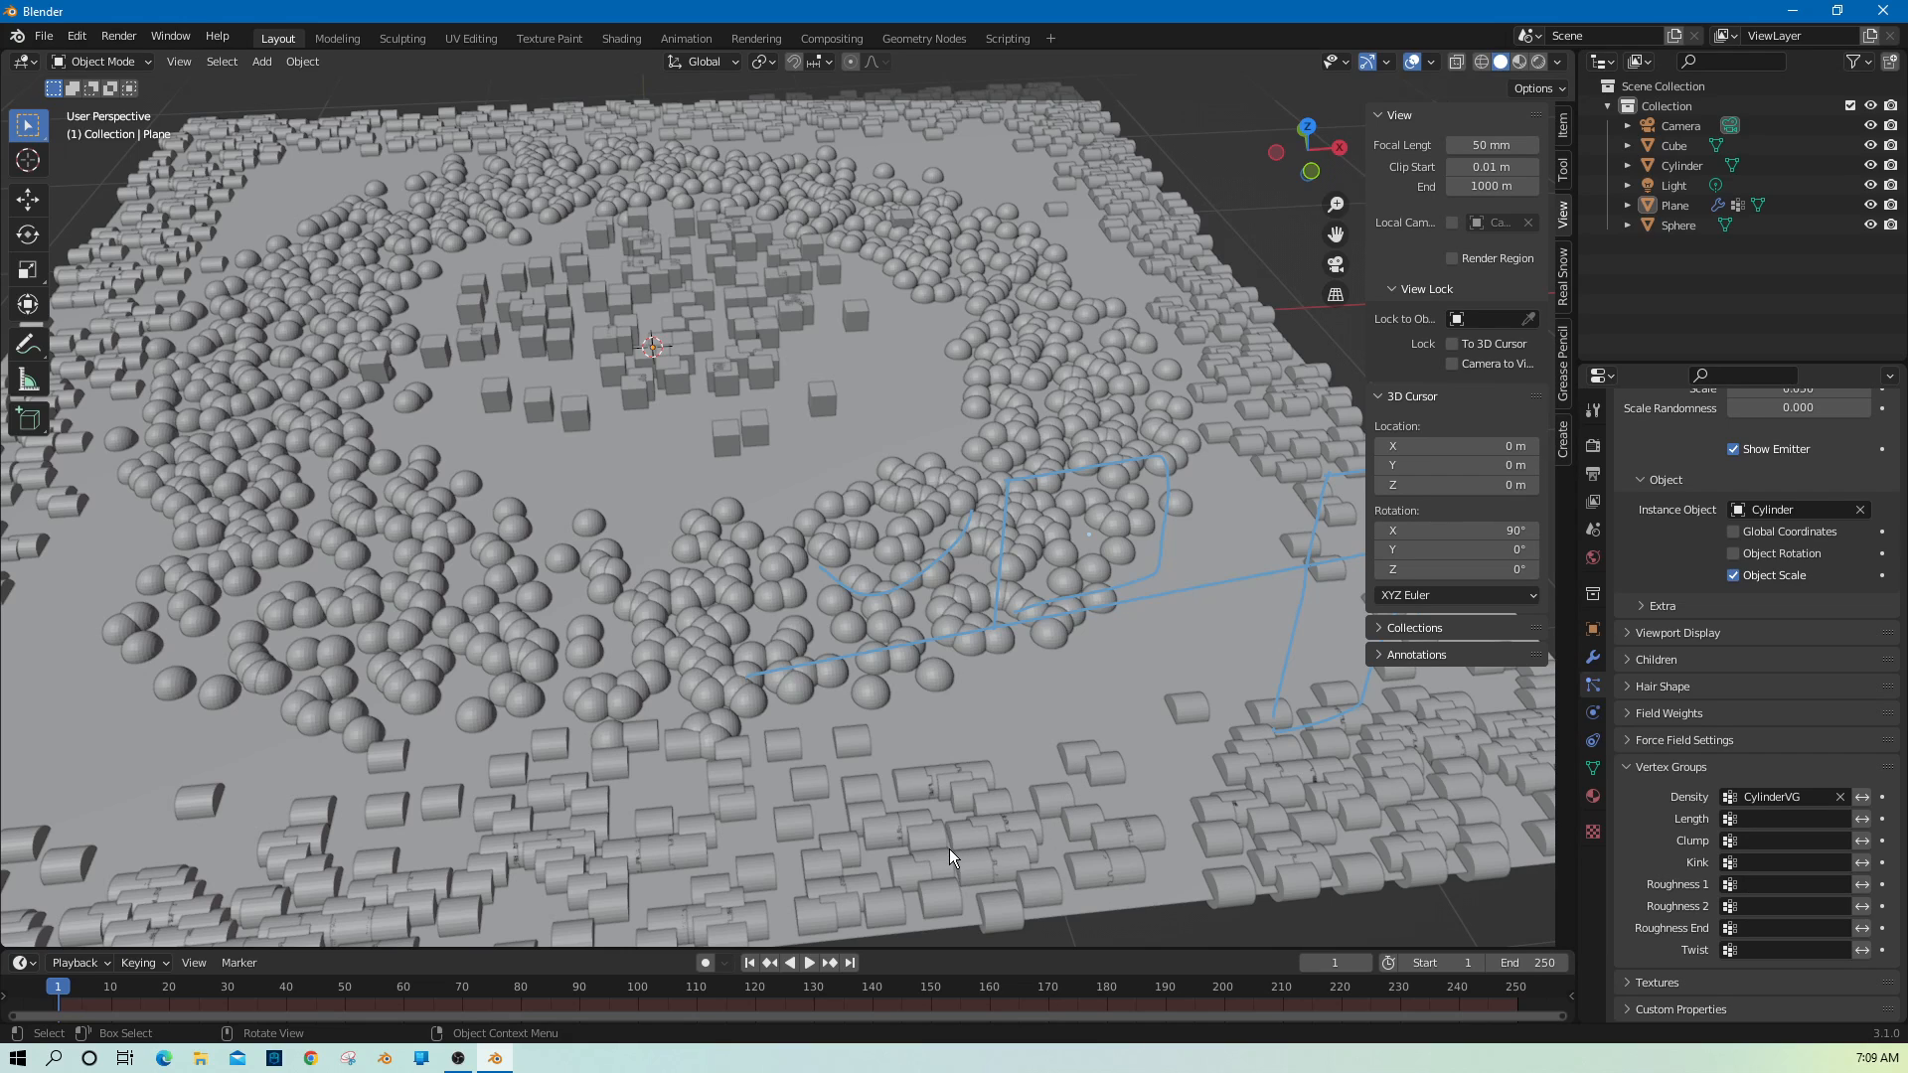
click(949, 897)
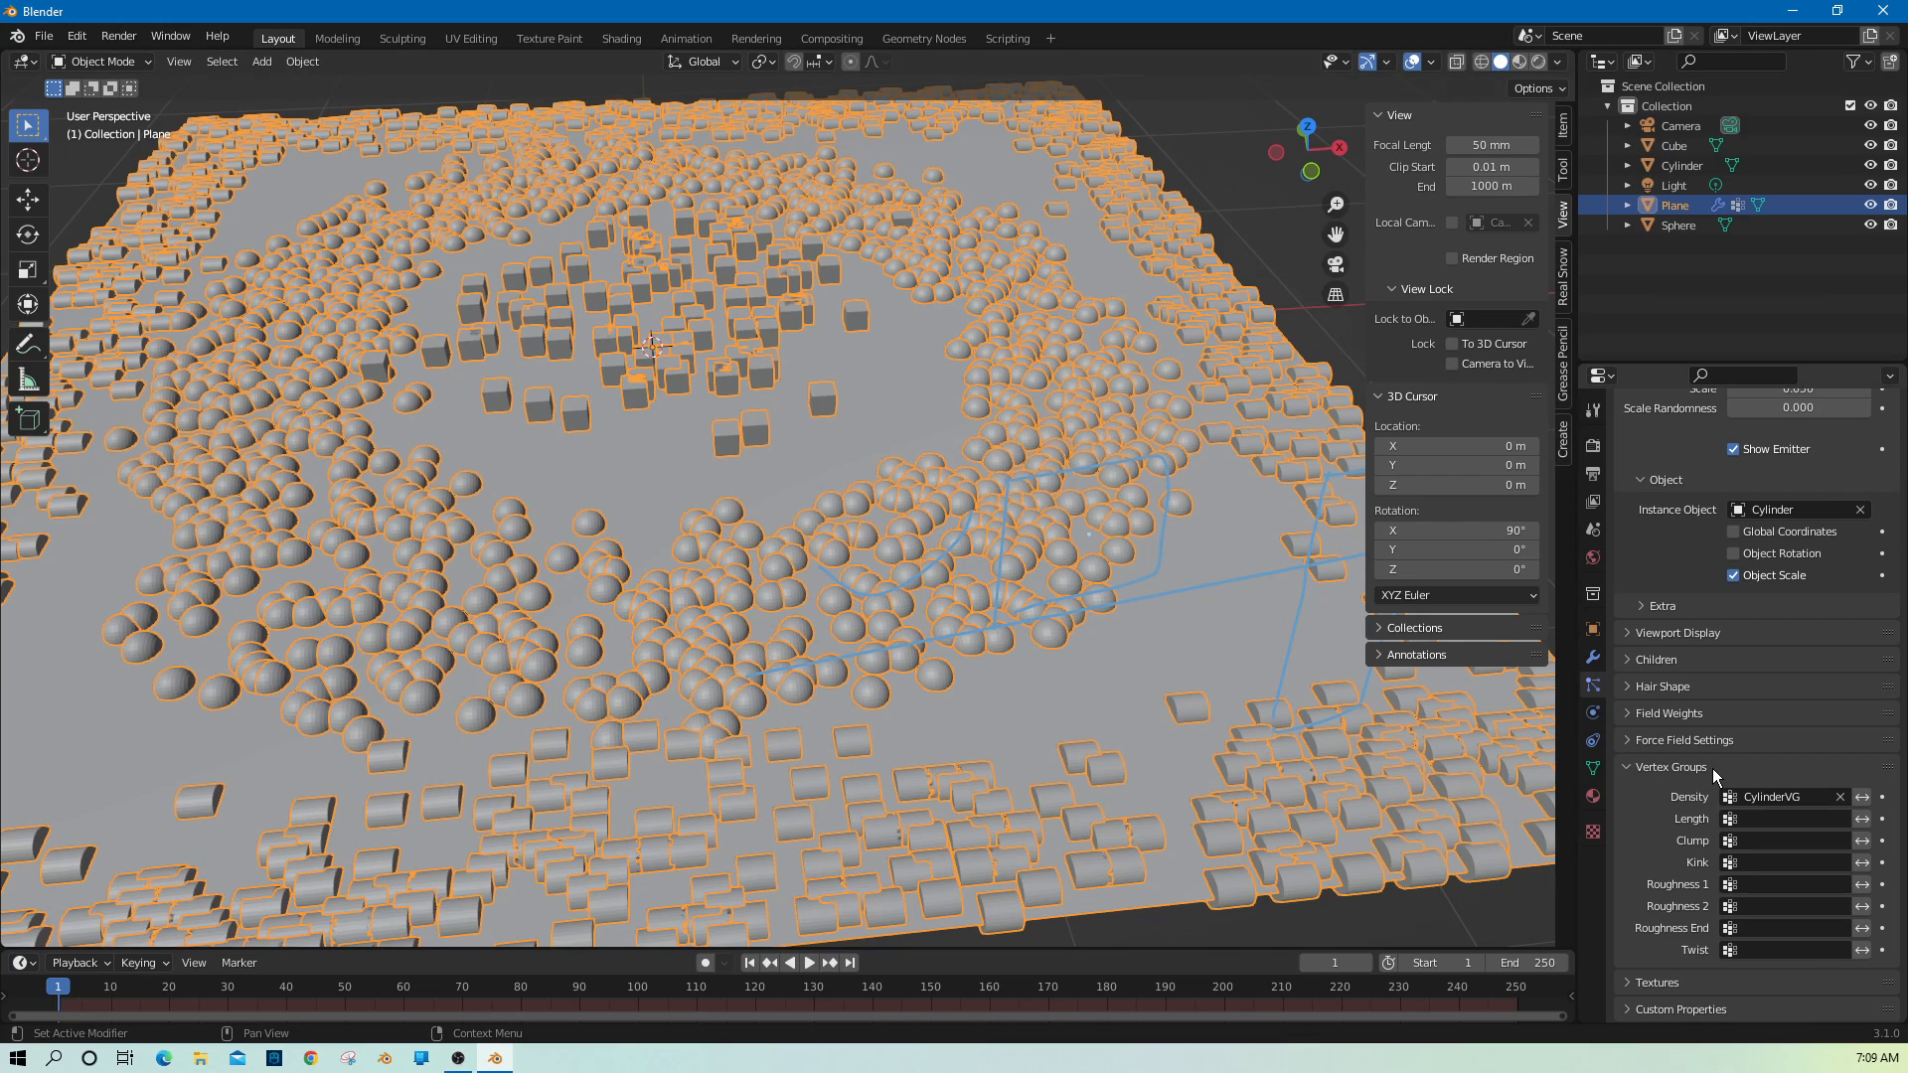
scroll(1714, 767, up, 7)
scroll(1713, 768, up, 3)
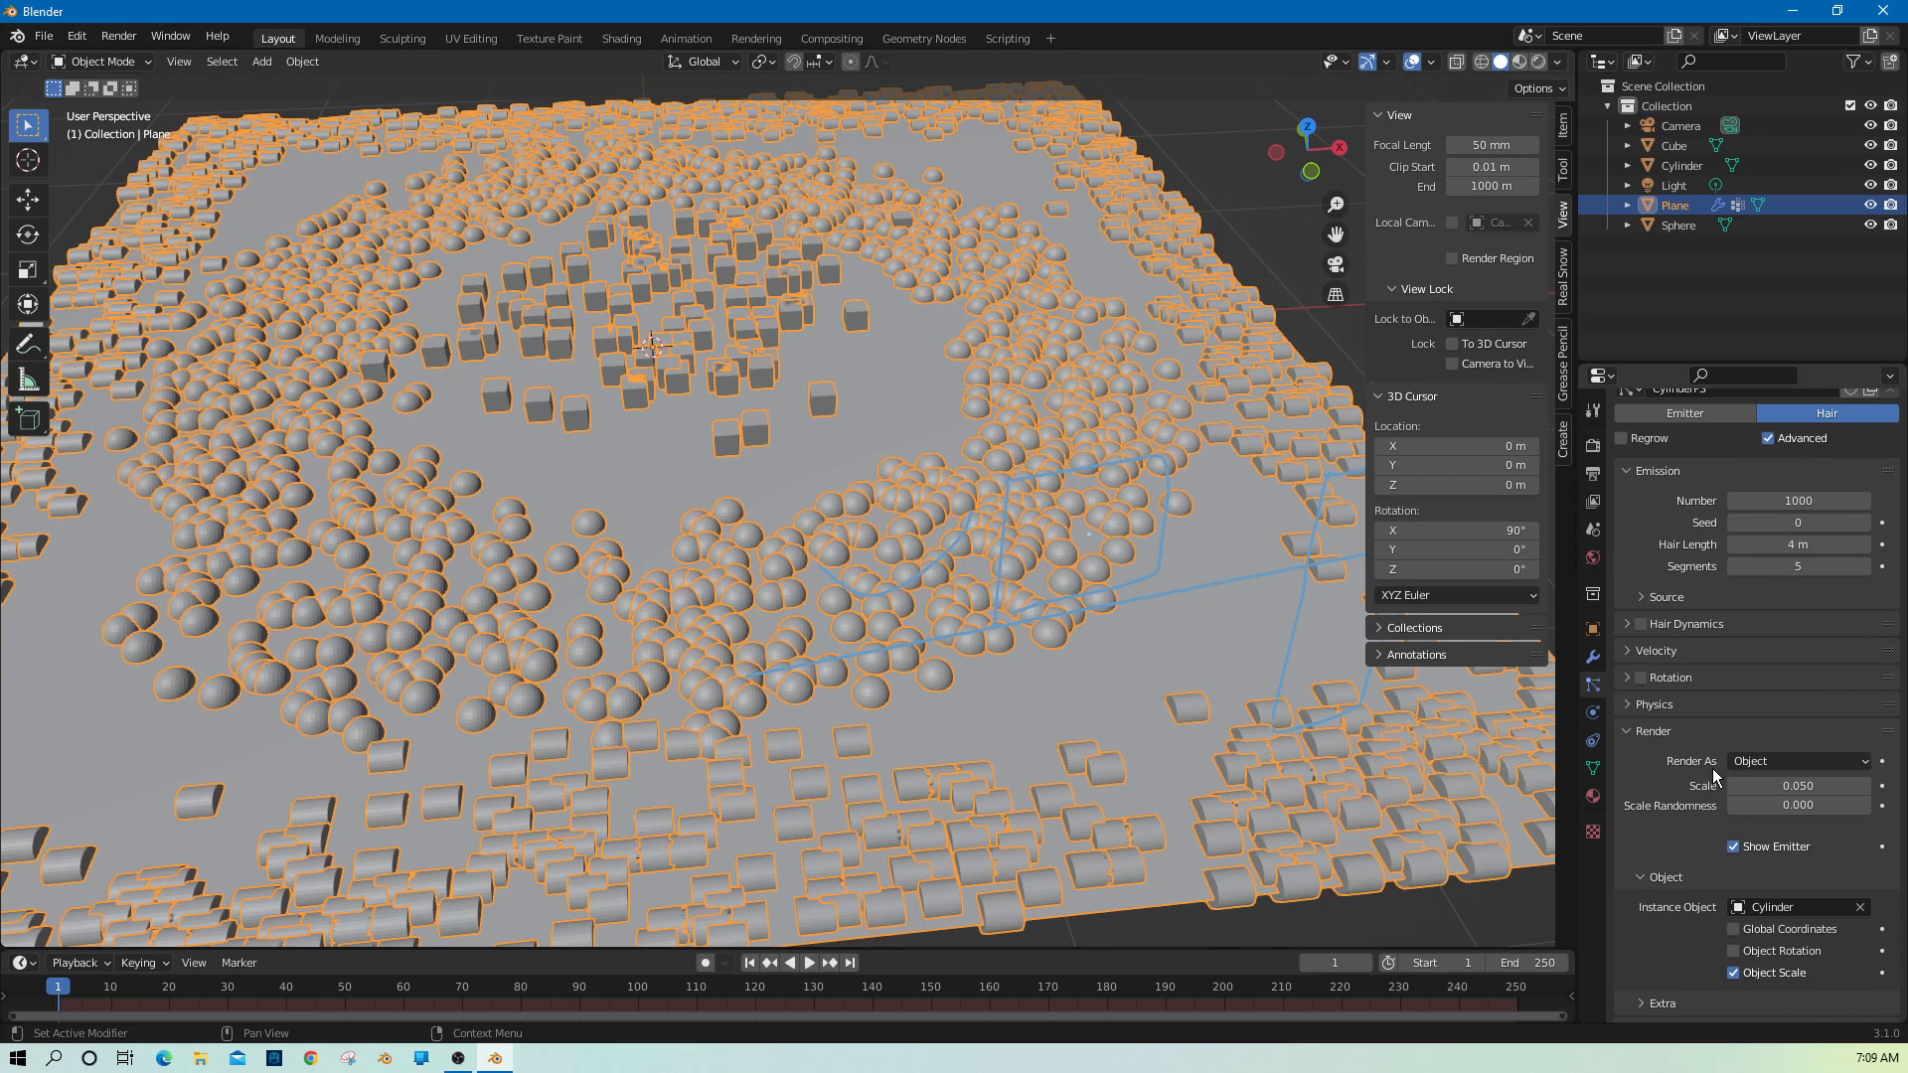
click(1630, 677)
click(1637, 678)
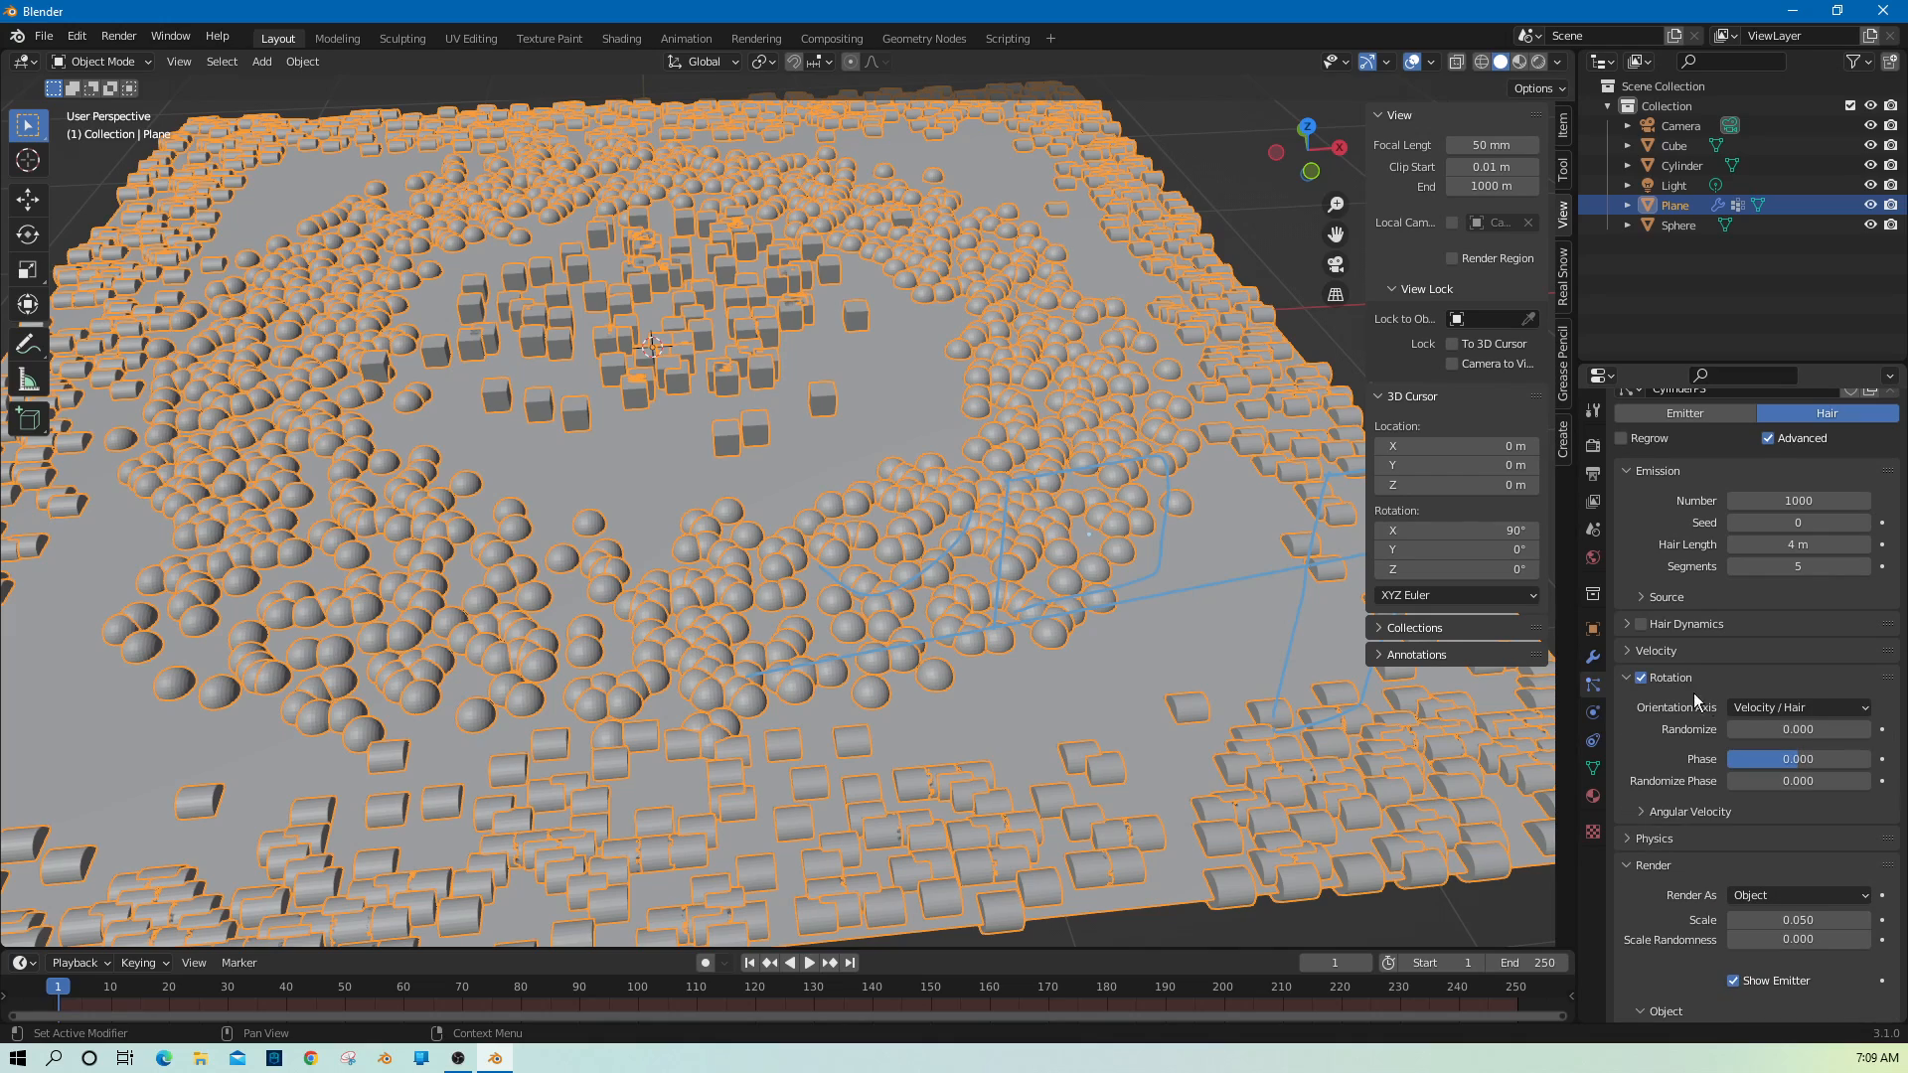
click(1781, 713)
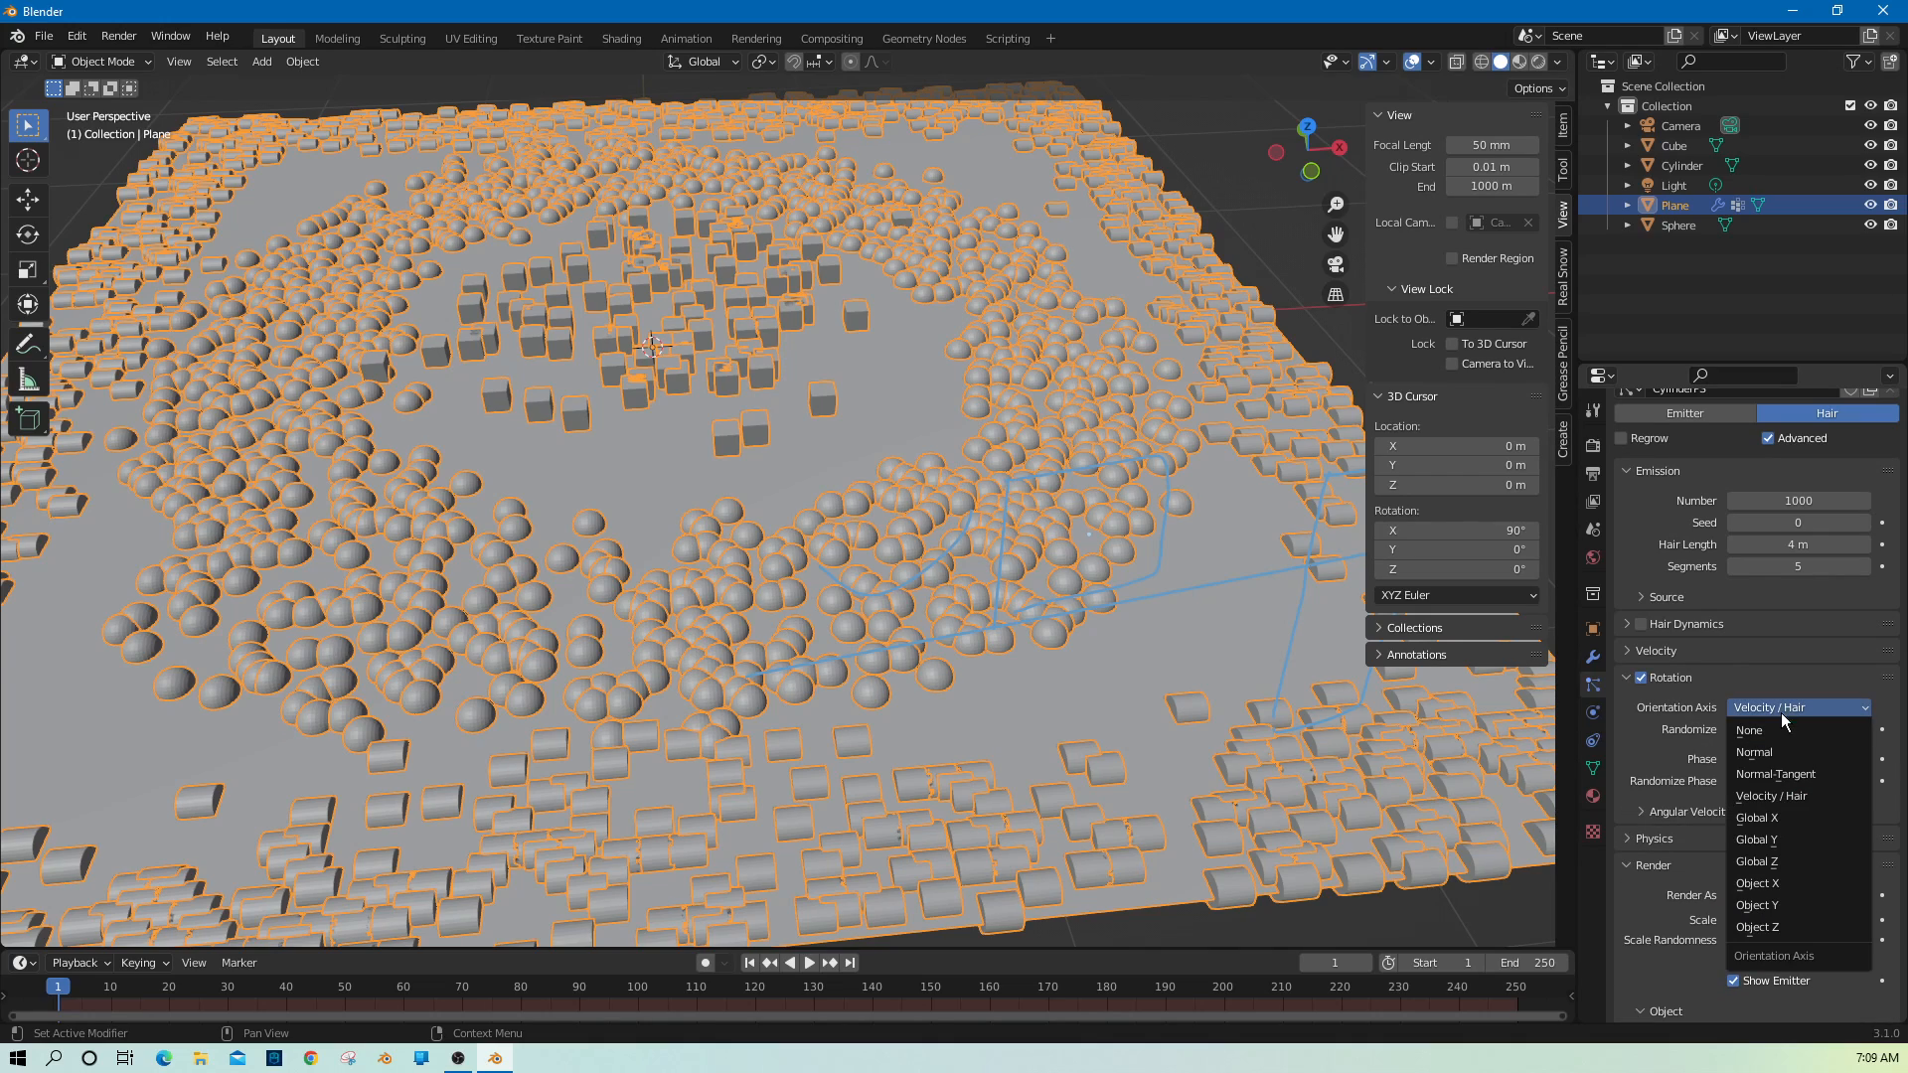
click(1786, 841)
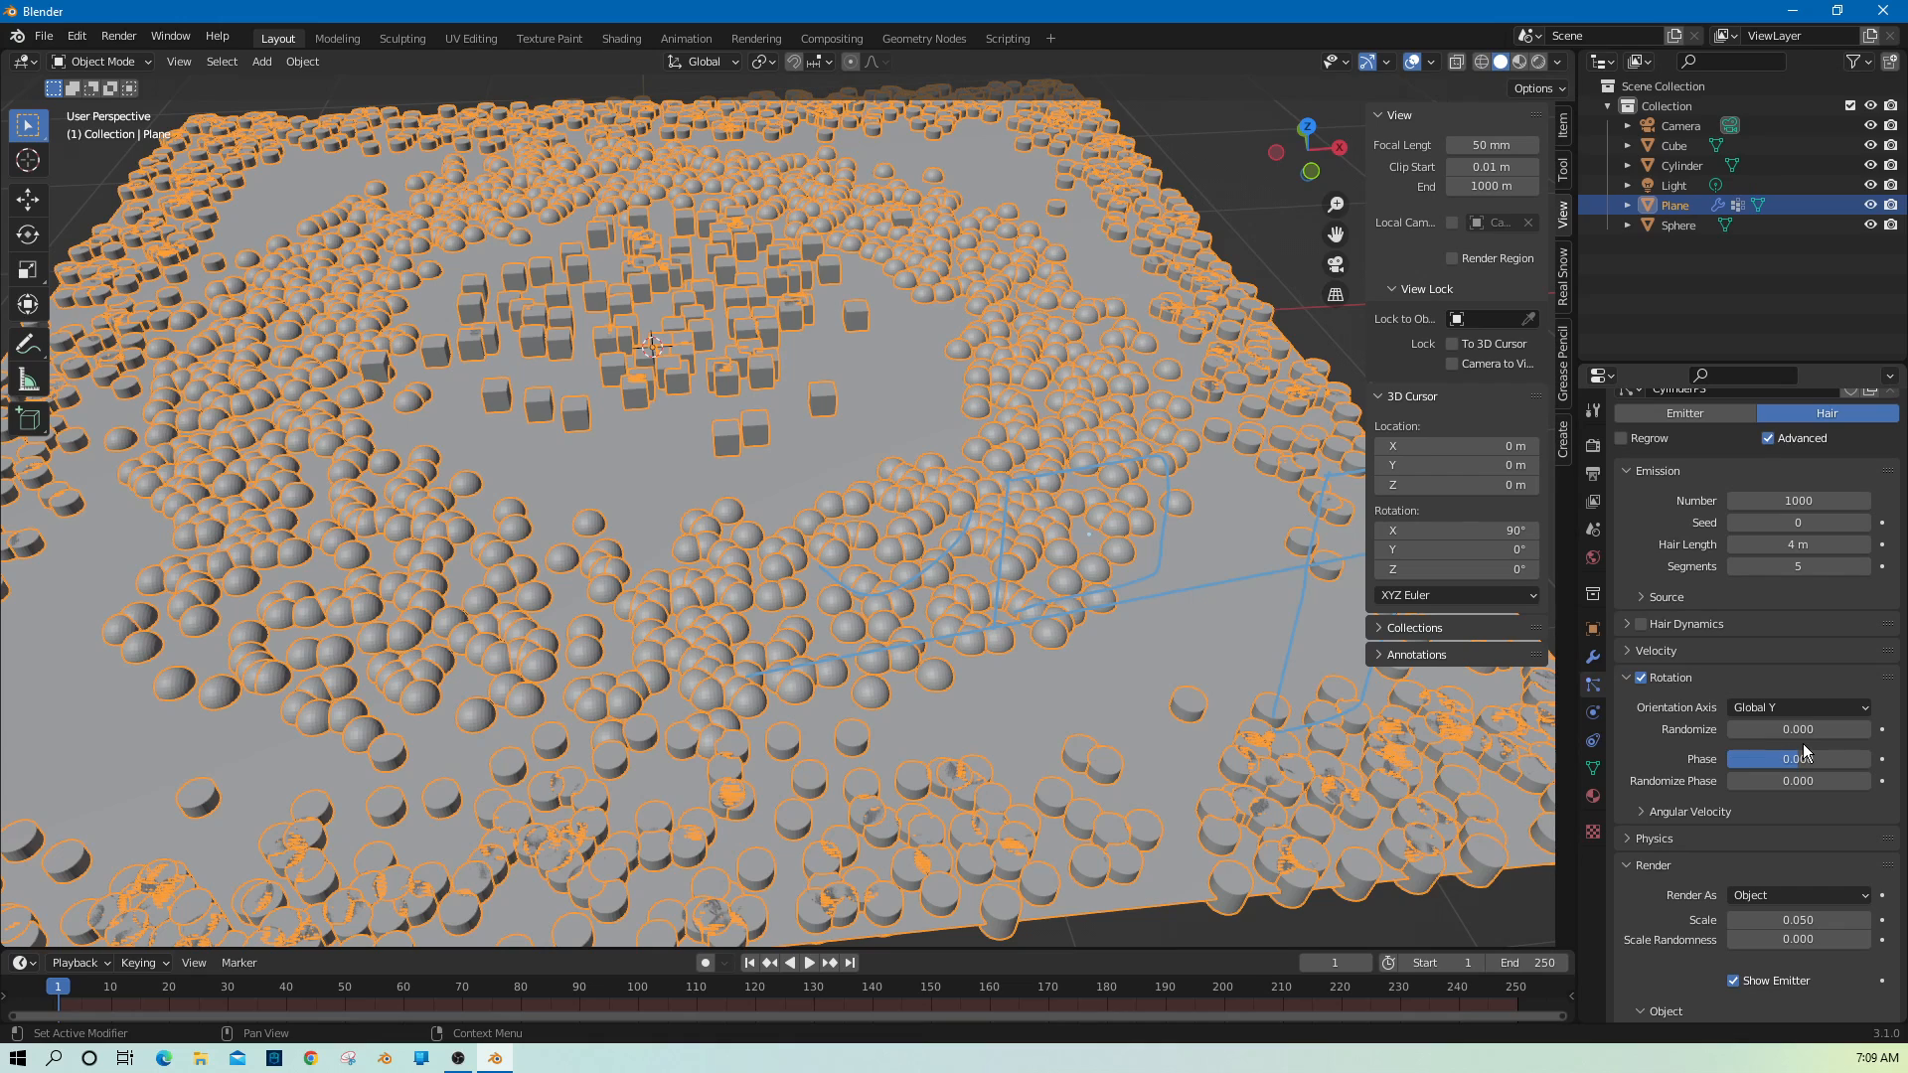
Try a rotation Randomize of 0.075 and a Phase of about -0.027 on the cylinders, and return both to 0.
drag(1754, 726, 1775, 729)
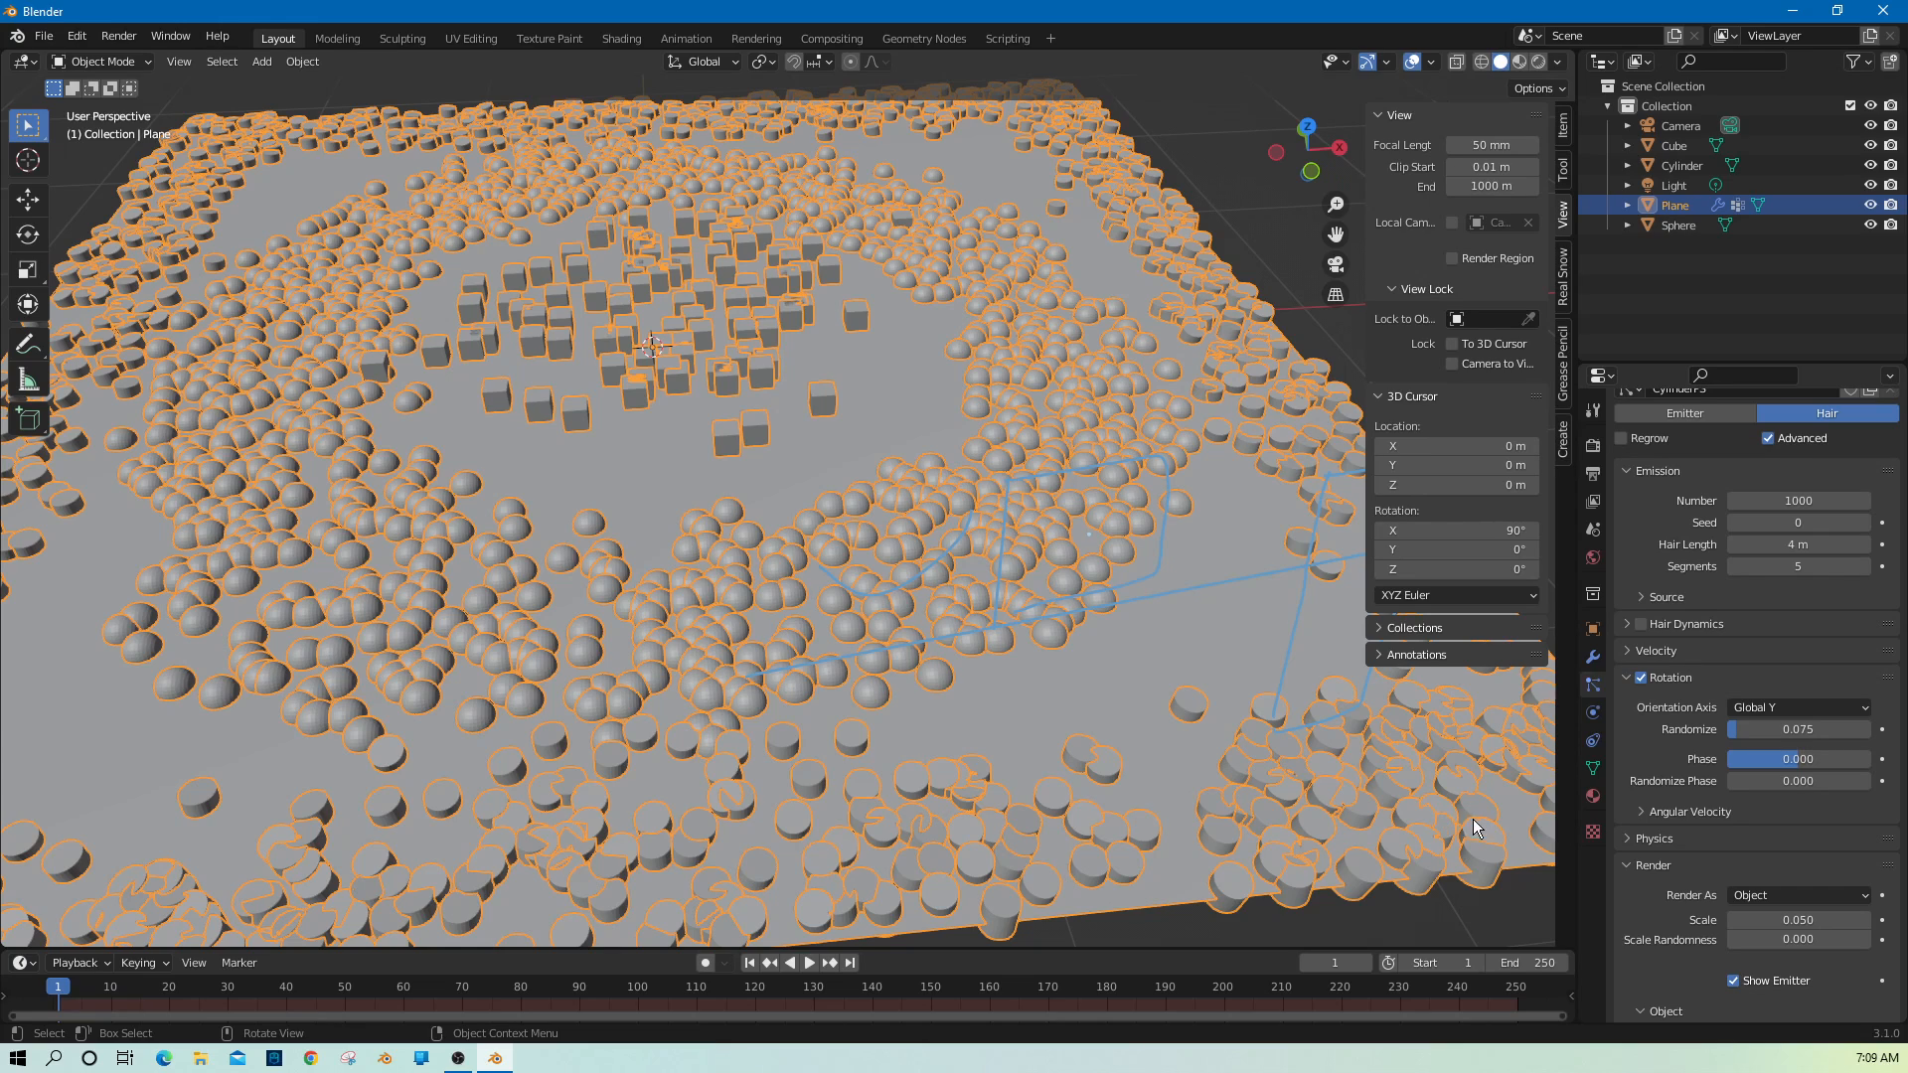
drag(1742, 729, 1686, 795)
click(1824, 759)
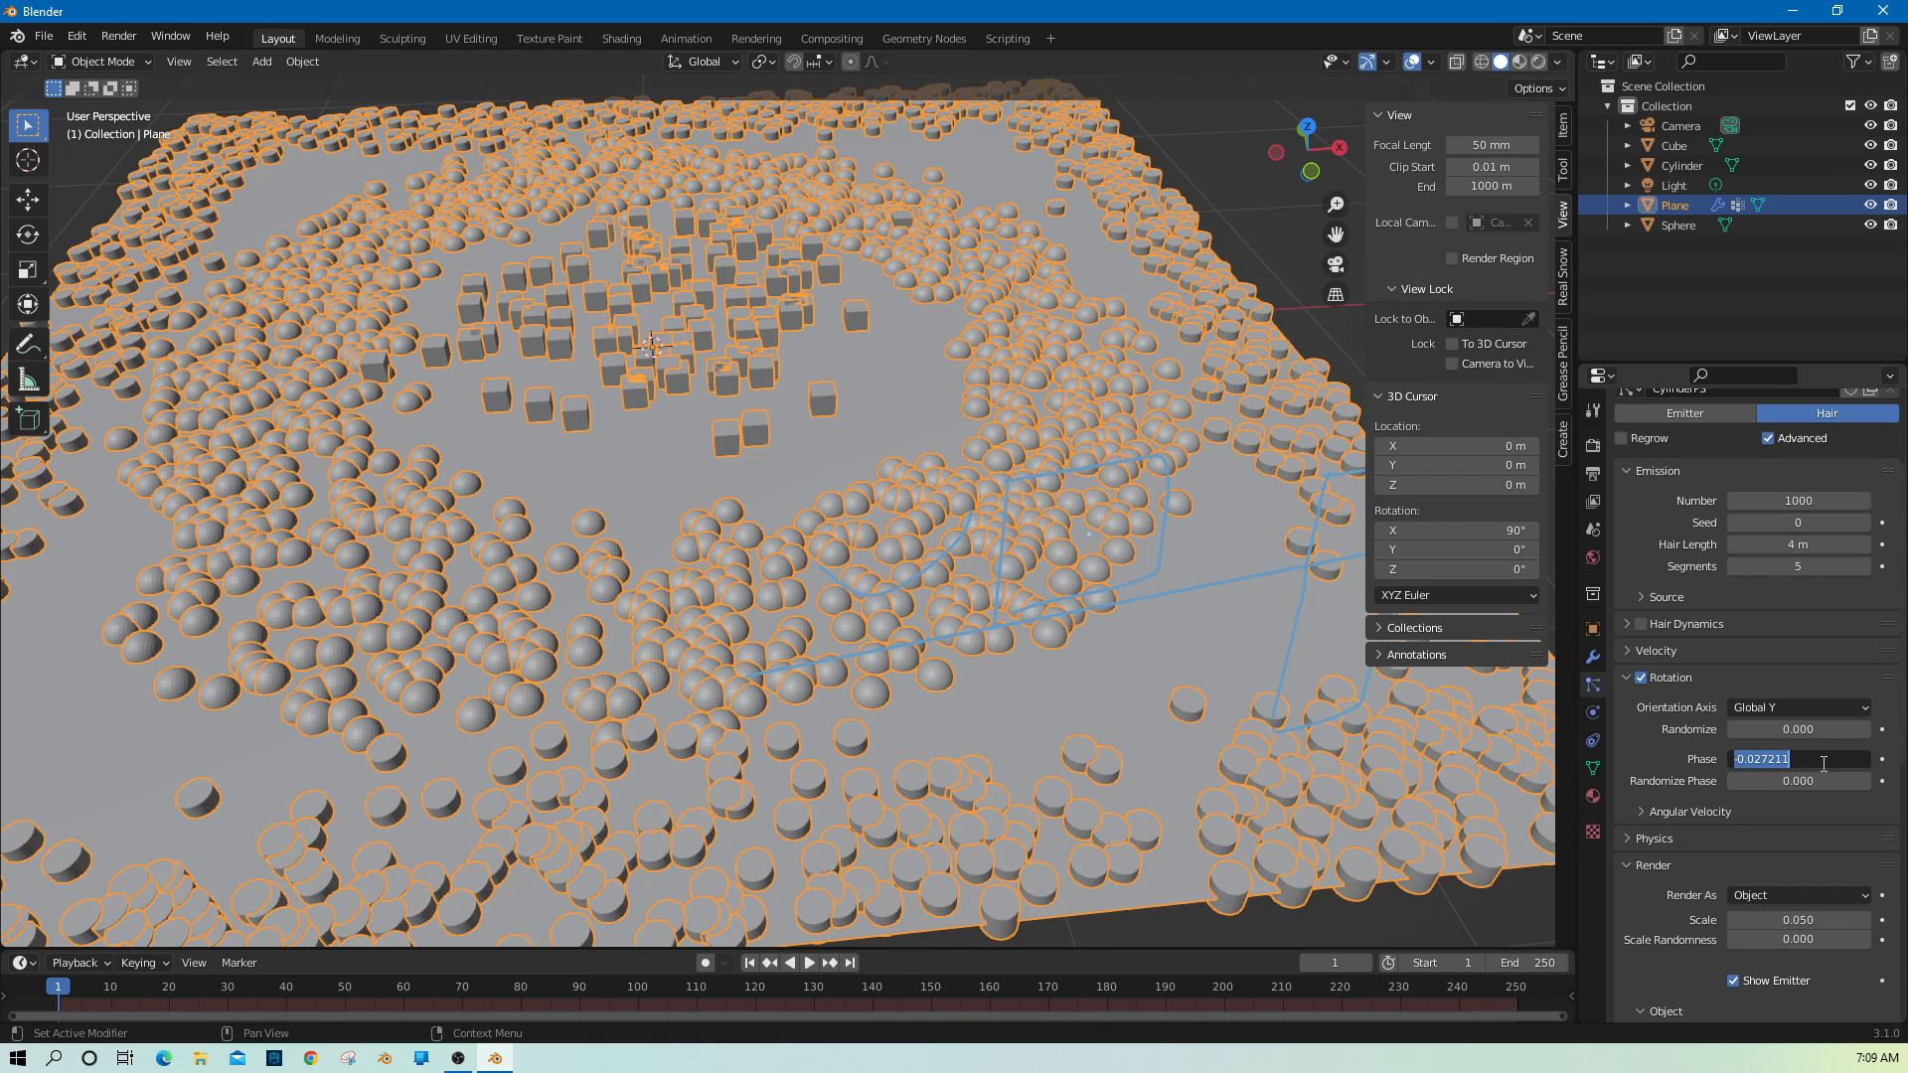
text(0)
key(Return)
Expand the CylinderPS emission Source settings and mark a short row of annotation dots on the plane in front of the cubes.
scroll(1811, 808, down, 2)
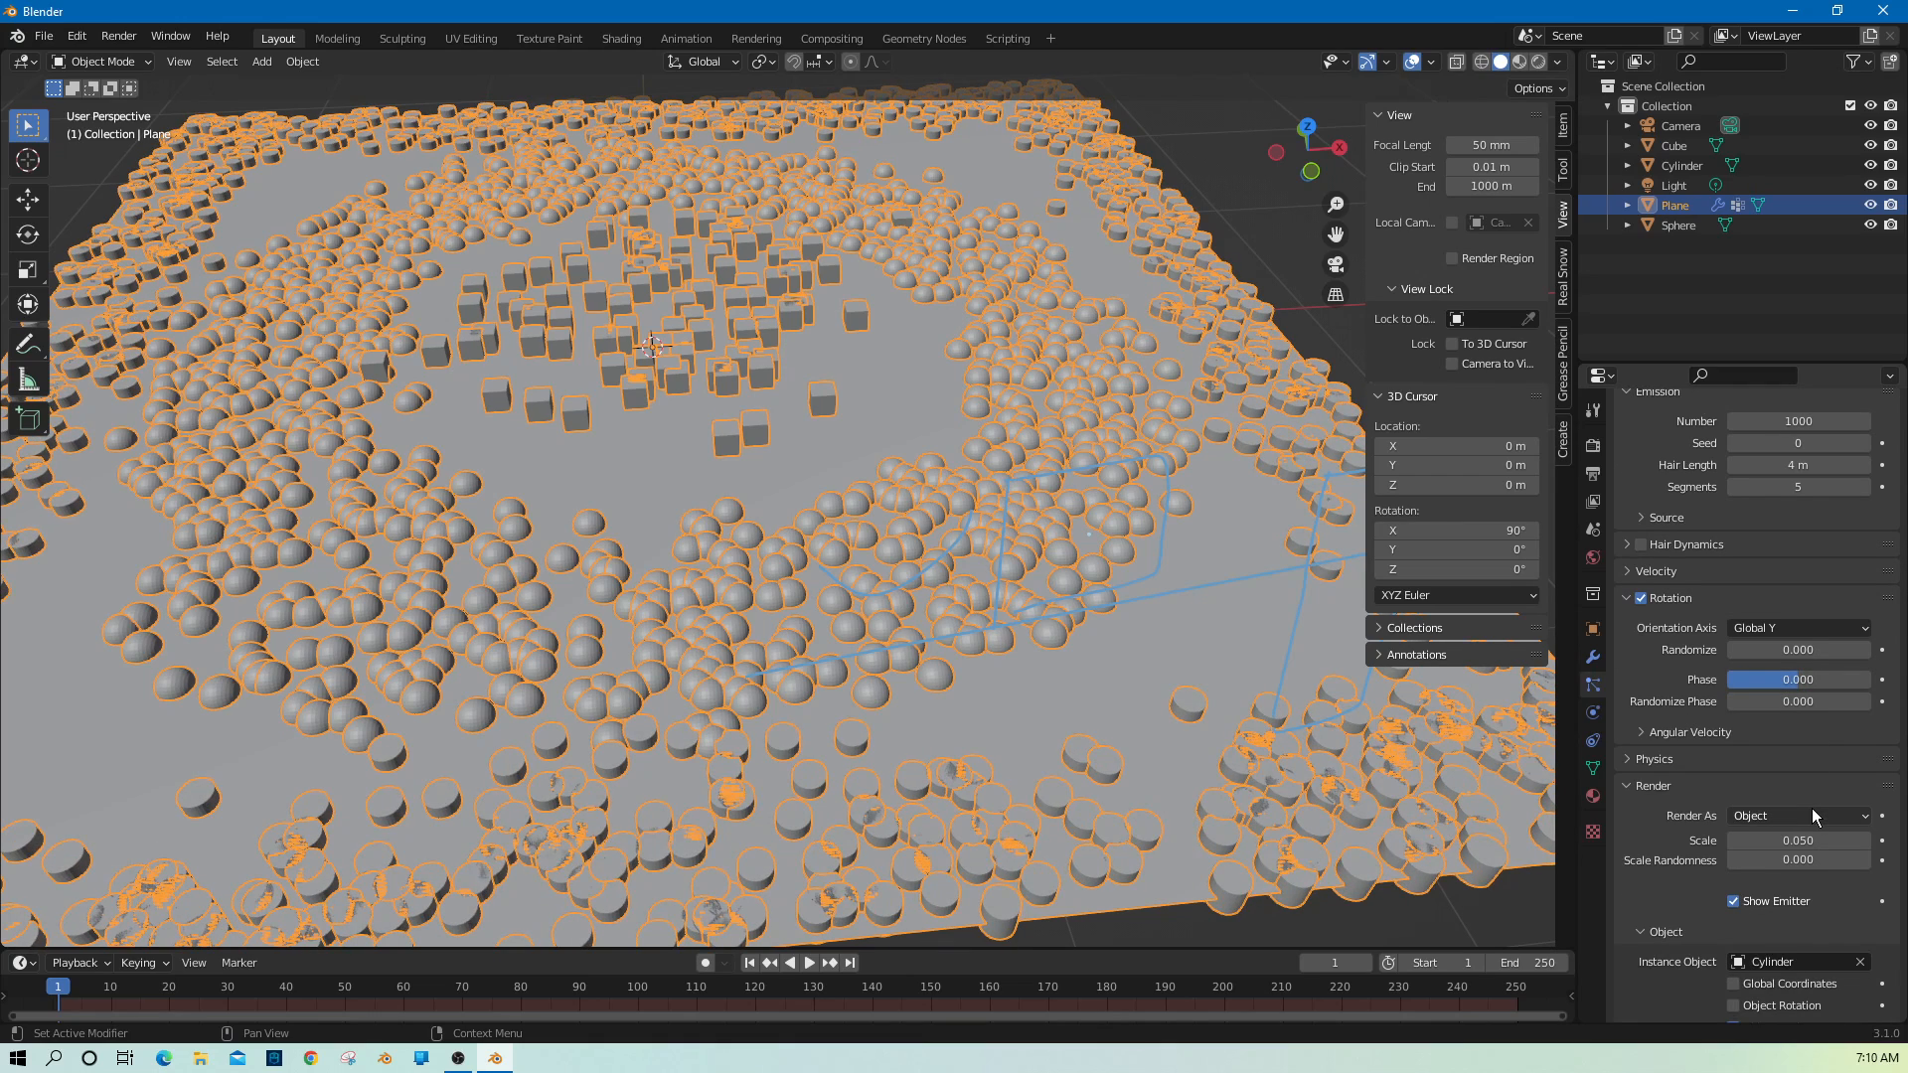
scroll(1811, 808, up, 5)
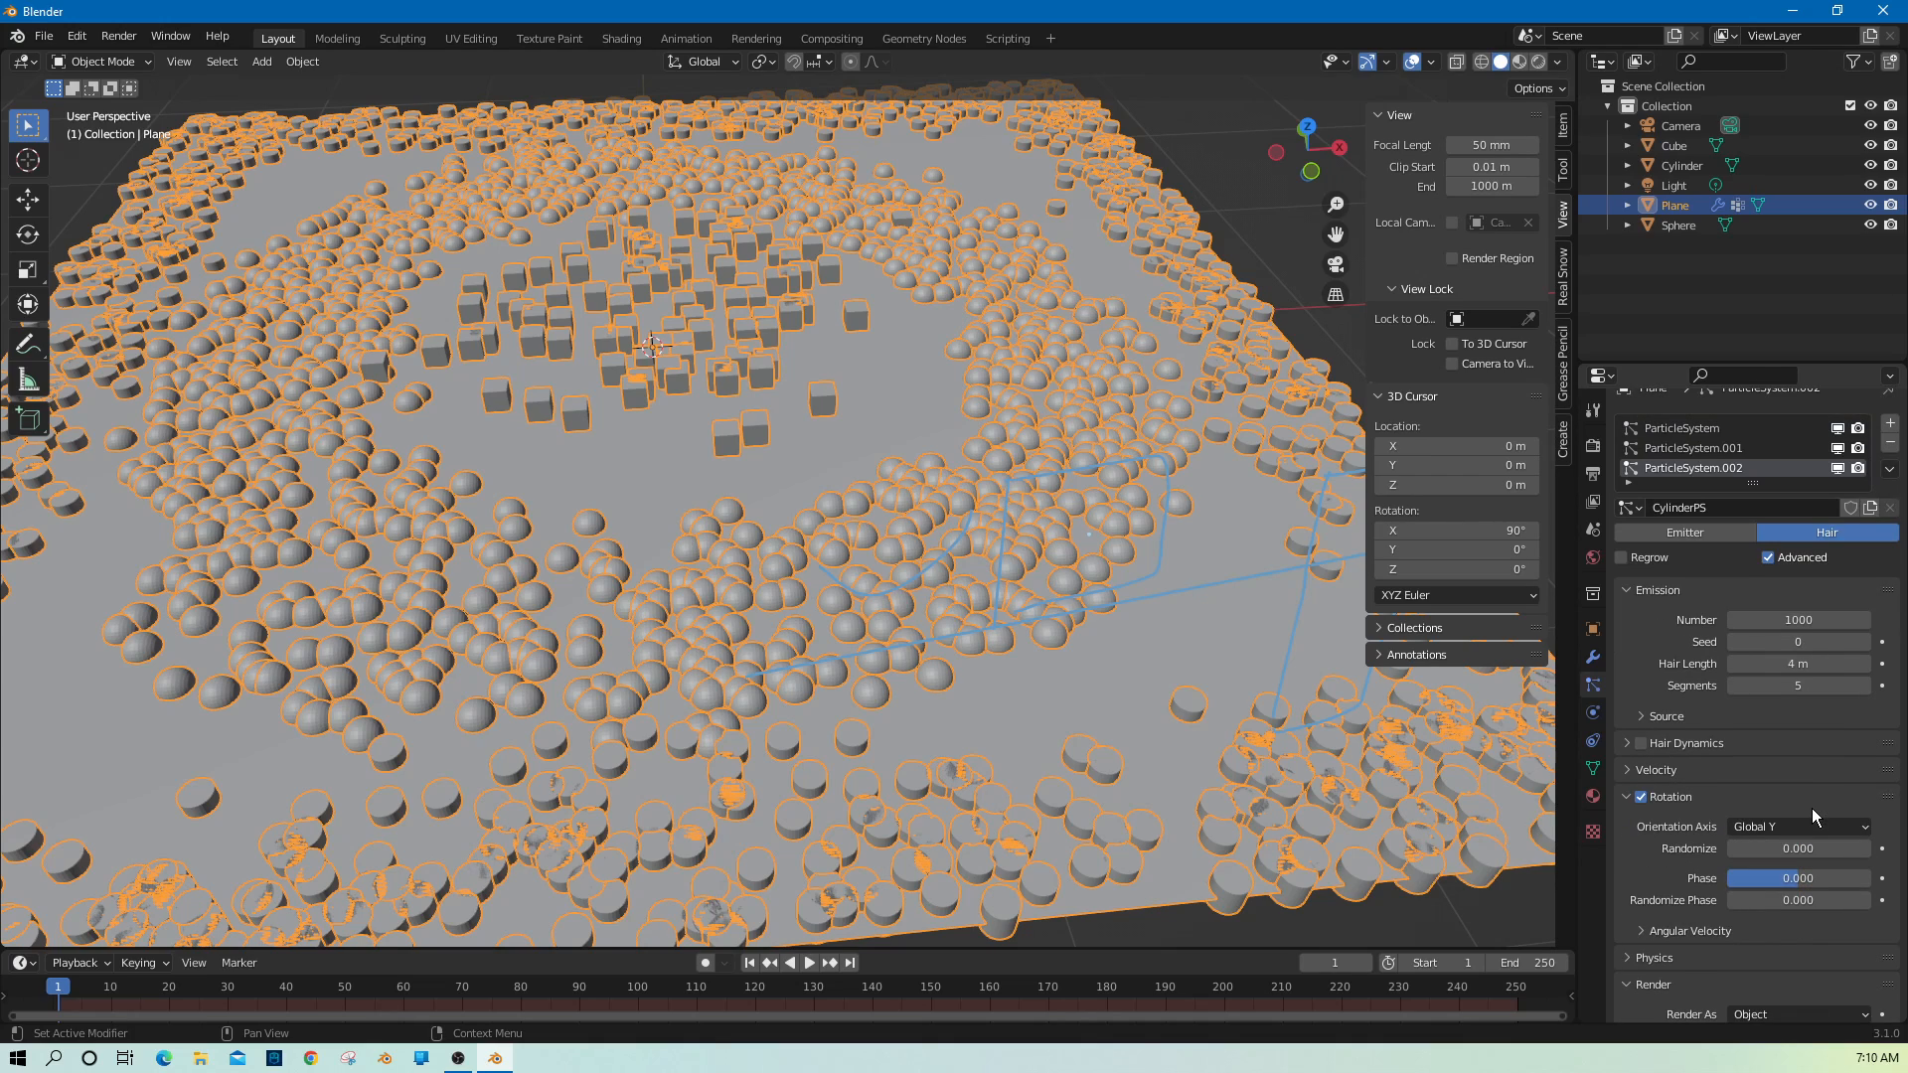
scroll(1811, 808, up, 1)
click(1638, 735)
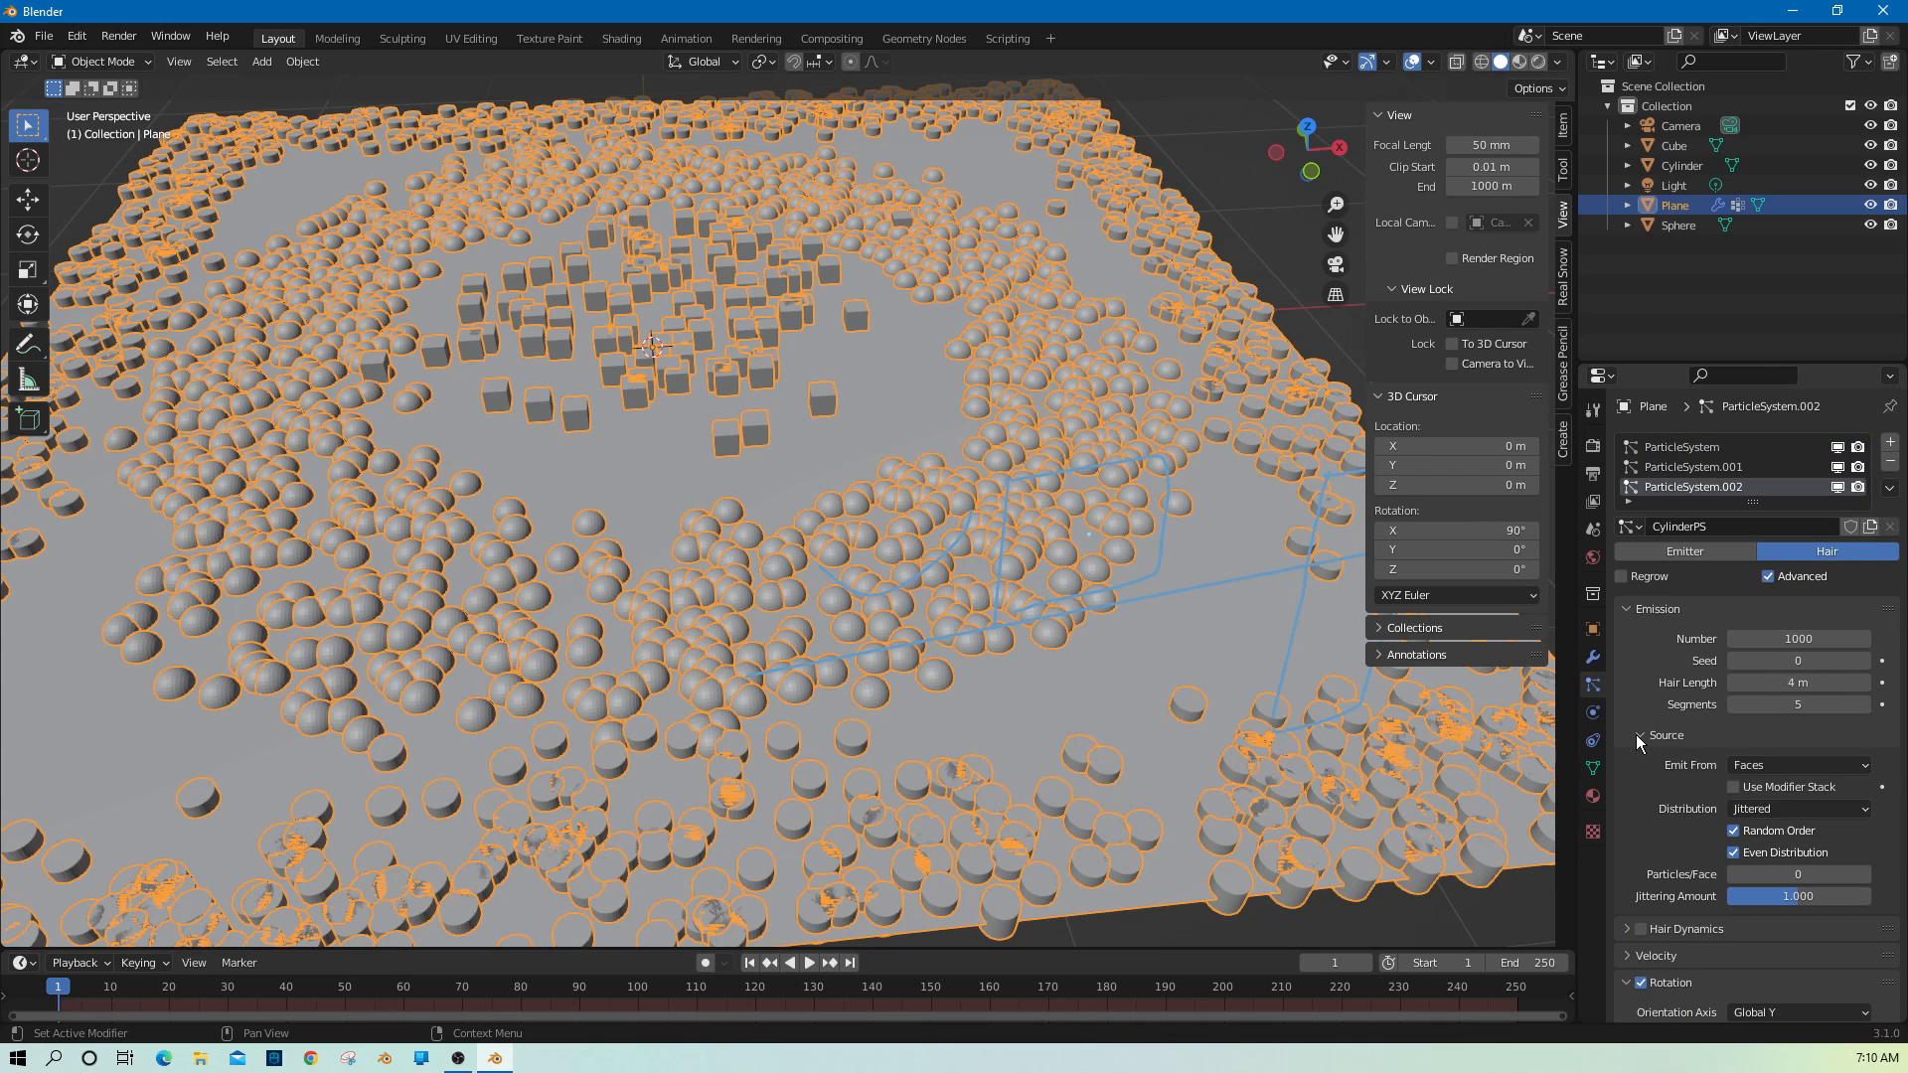
click(1770, 808)
click(28, 345)
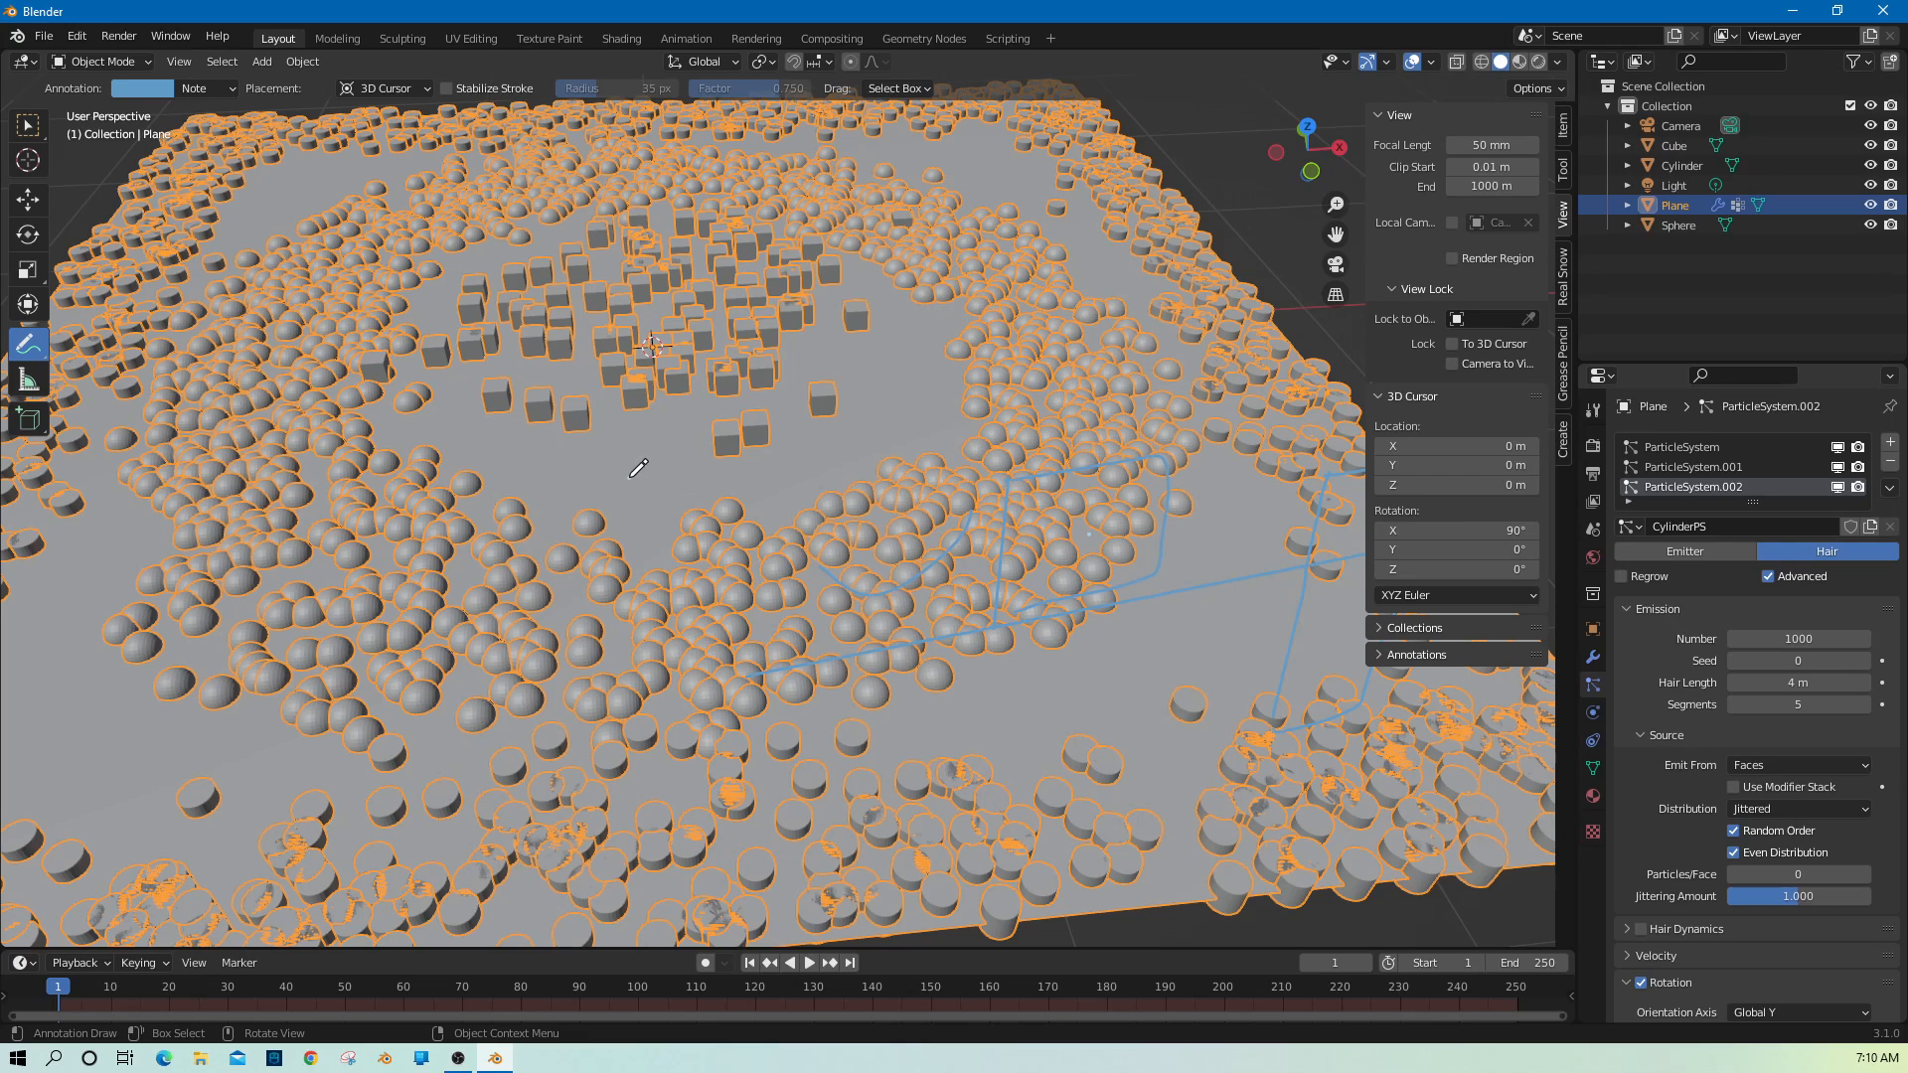
drag(630, 477, 801, 472)
Examine the plane's subdivision grid in Edit Mode by selecting vertices along a column near its middle.
key(Tab)
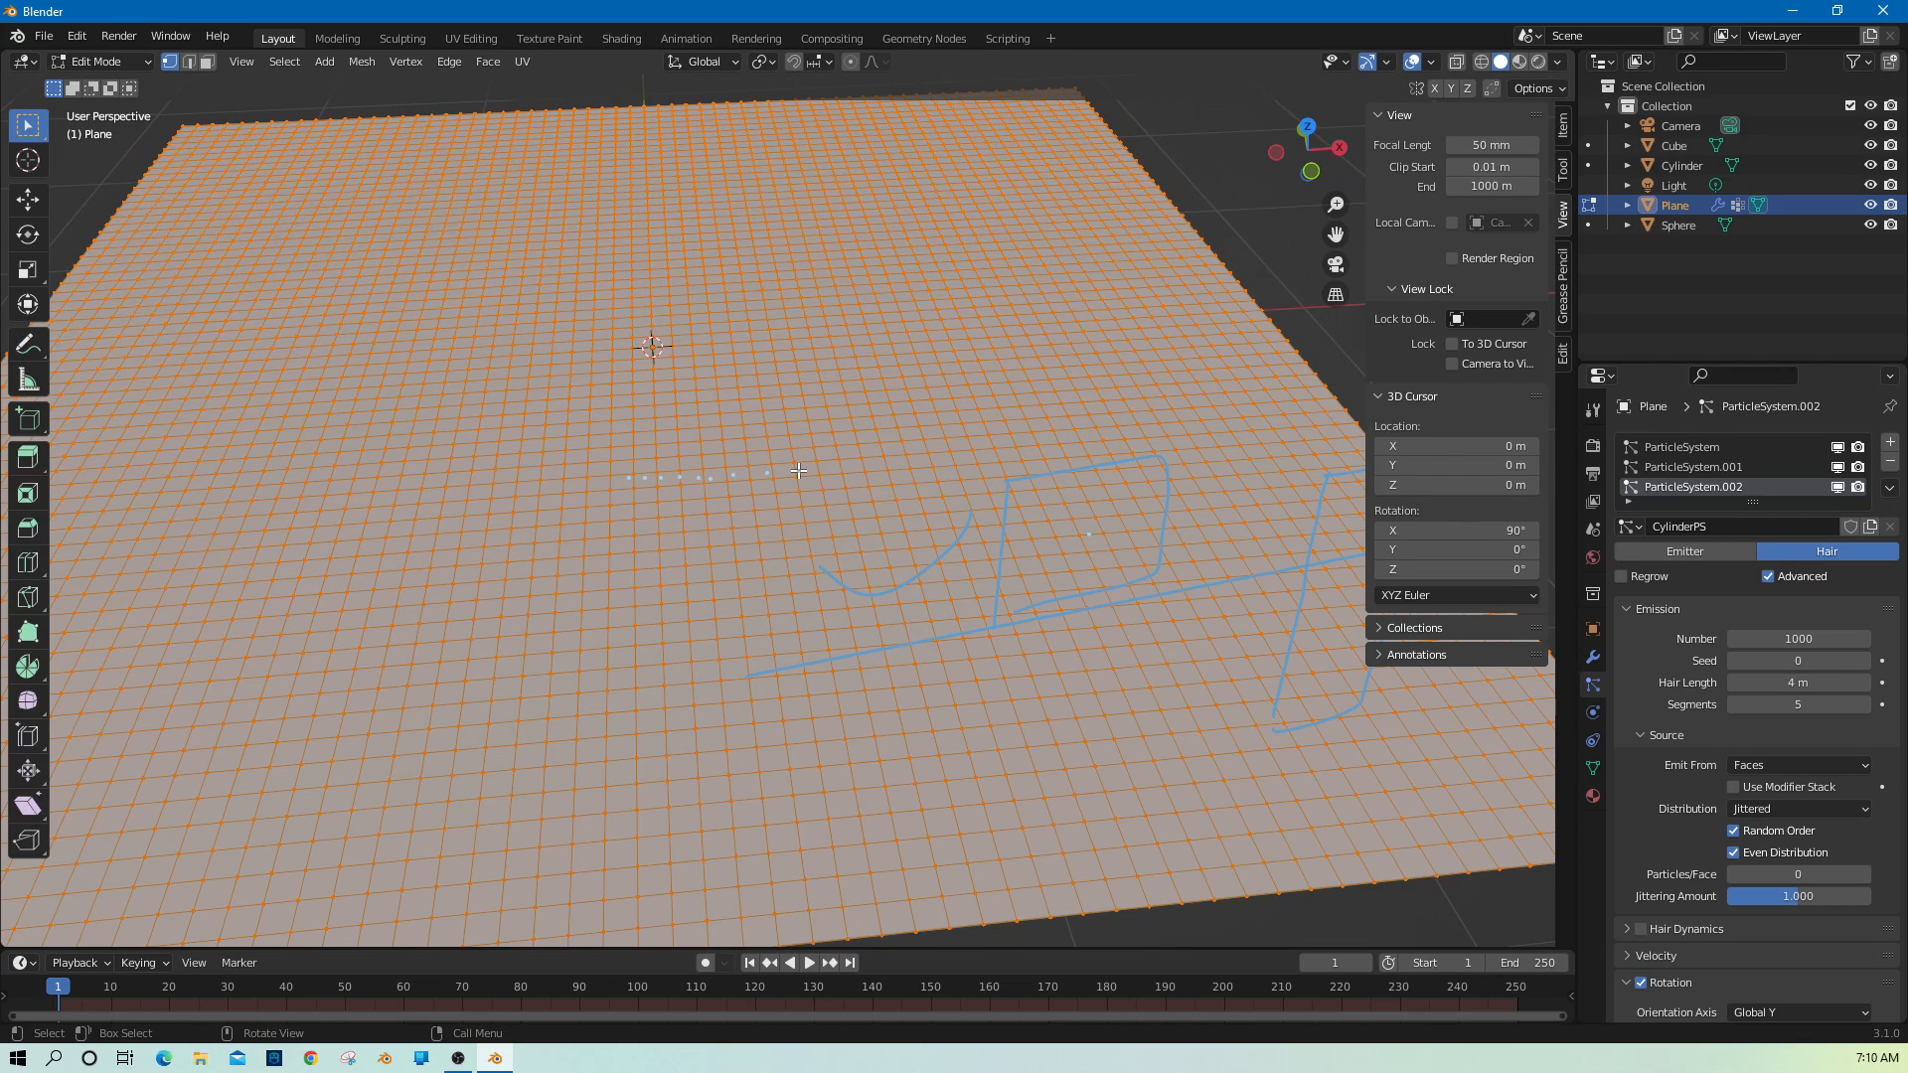
click(633, 488)
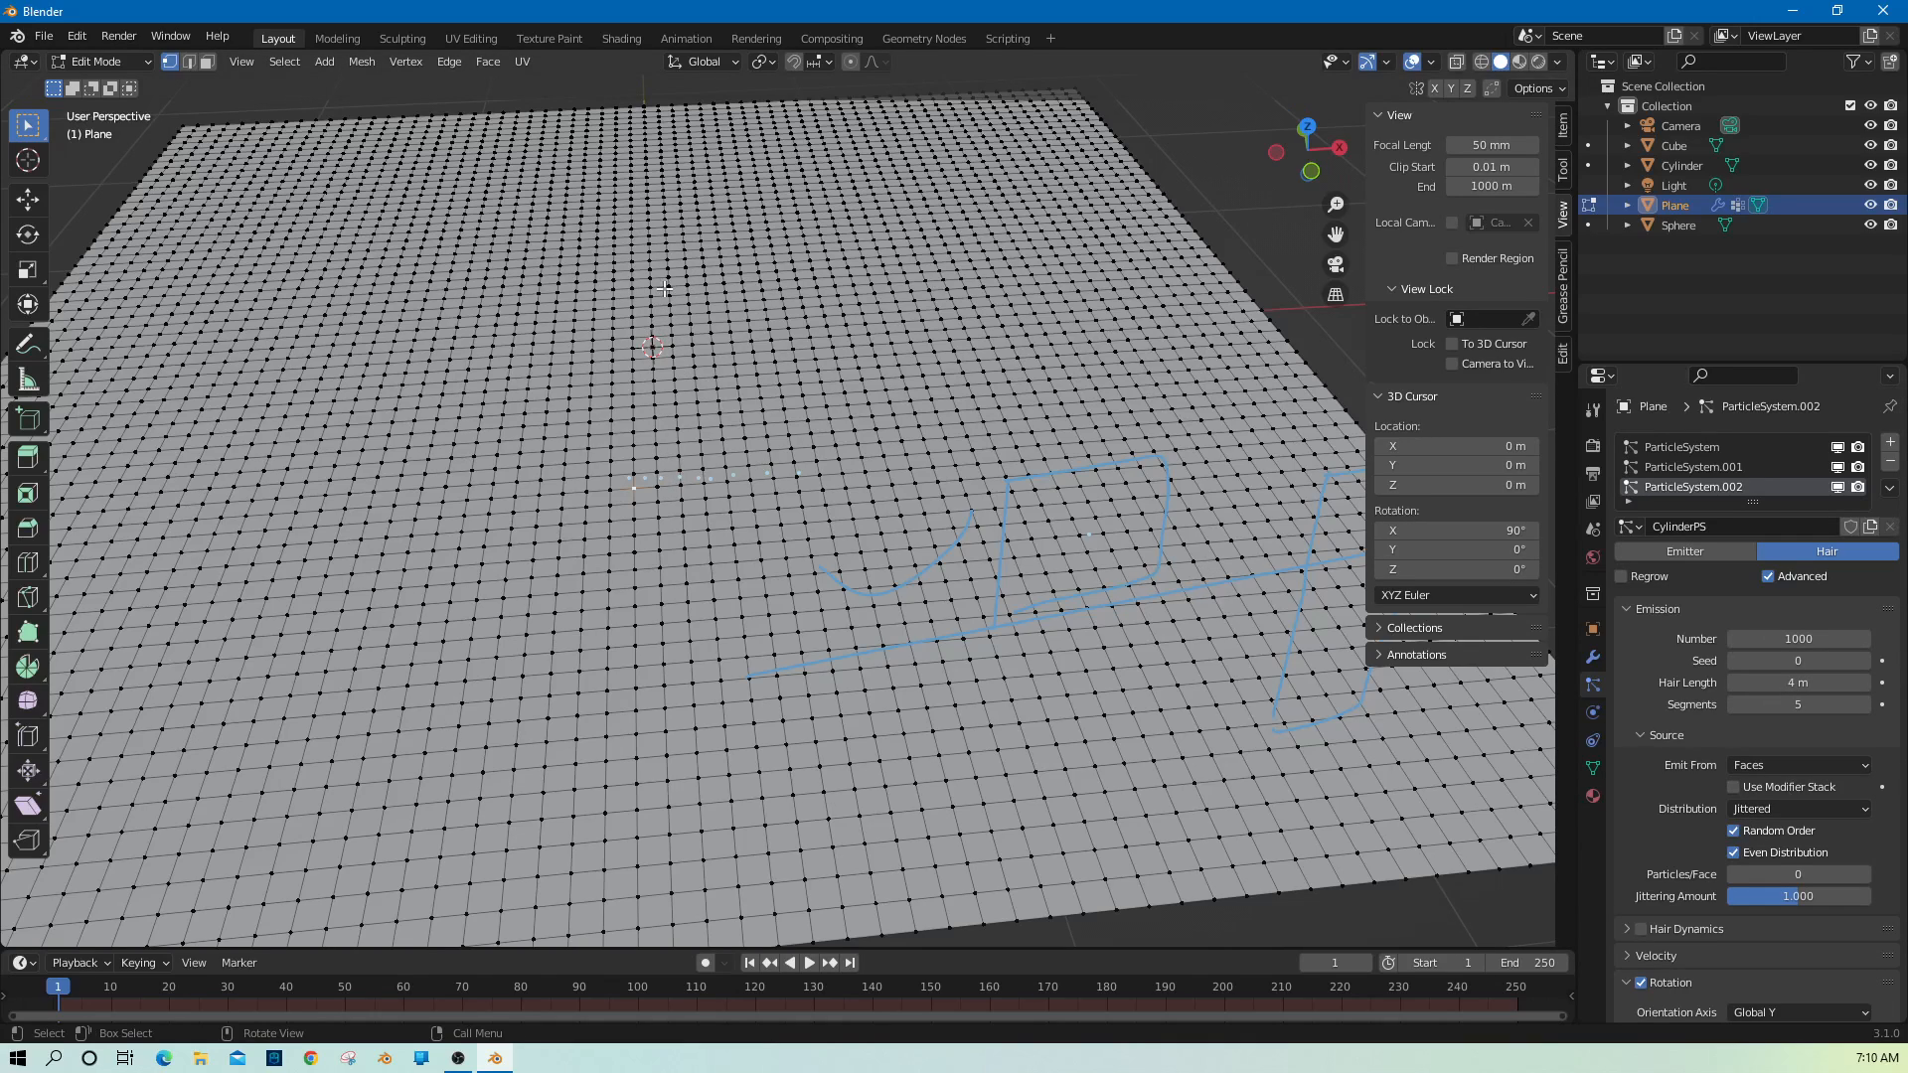
drag(674, 325, 693, 600)
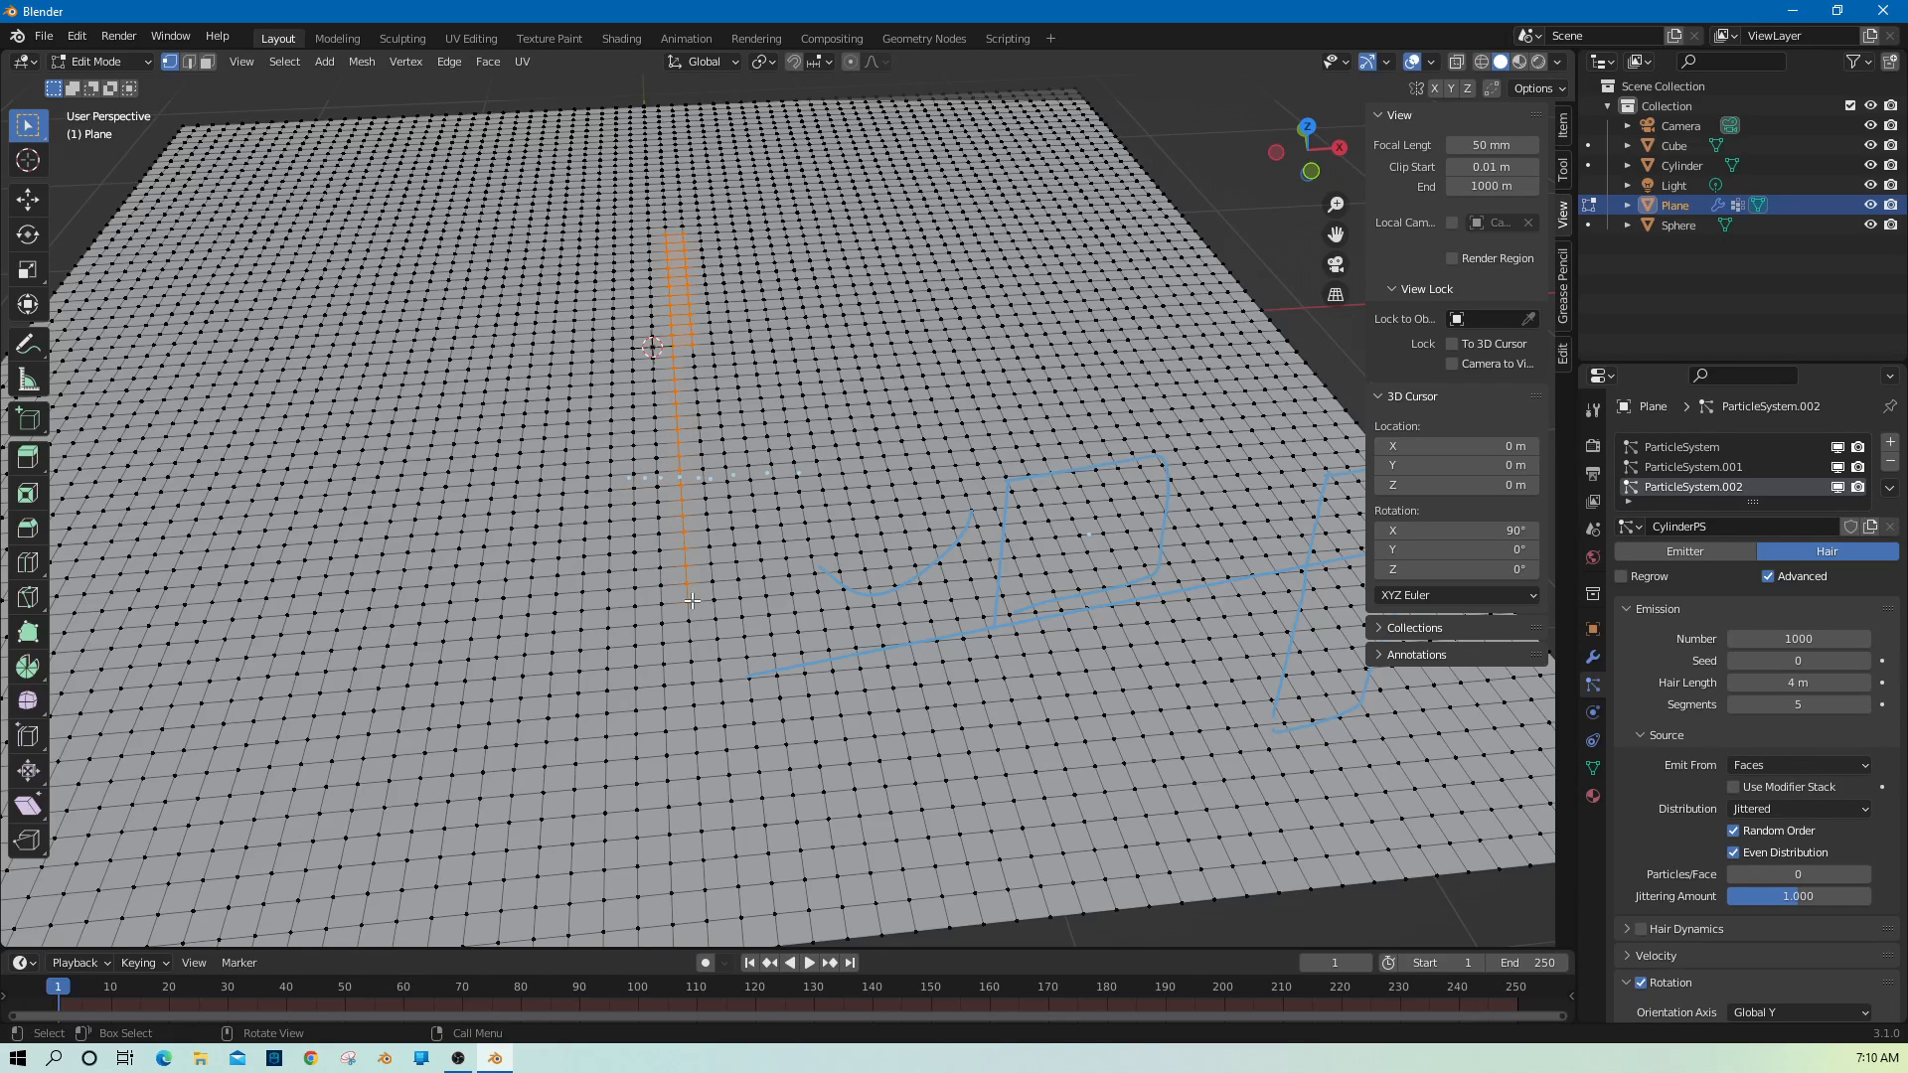
click(715, 590)
Set the CylinderPS particle Distribution to Random and return the plane to Object Mode.
click(1827, 809)
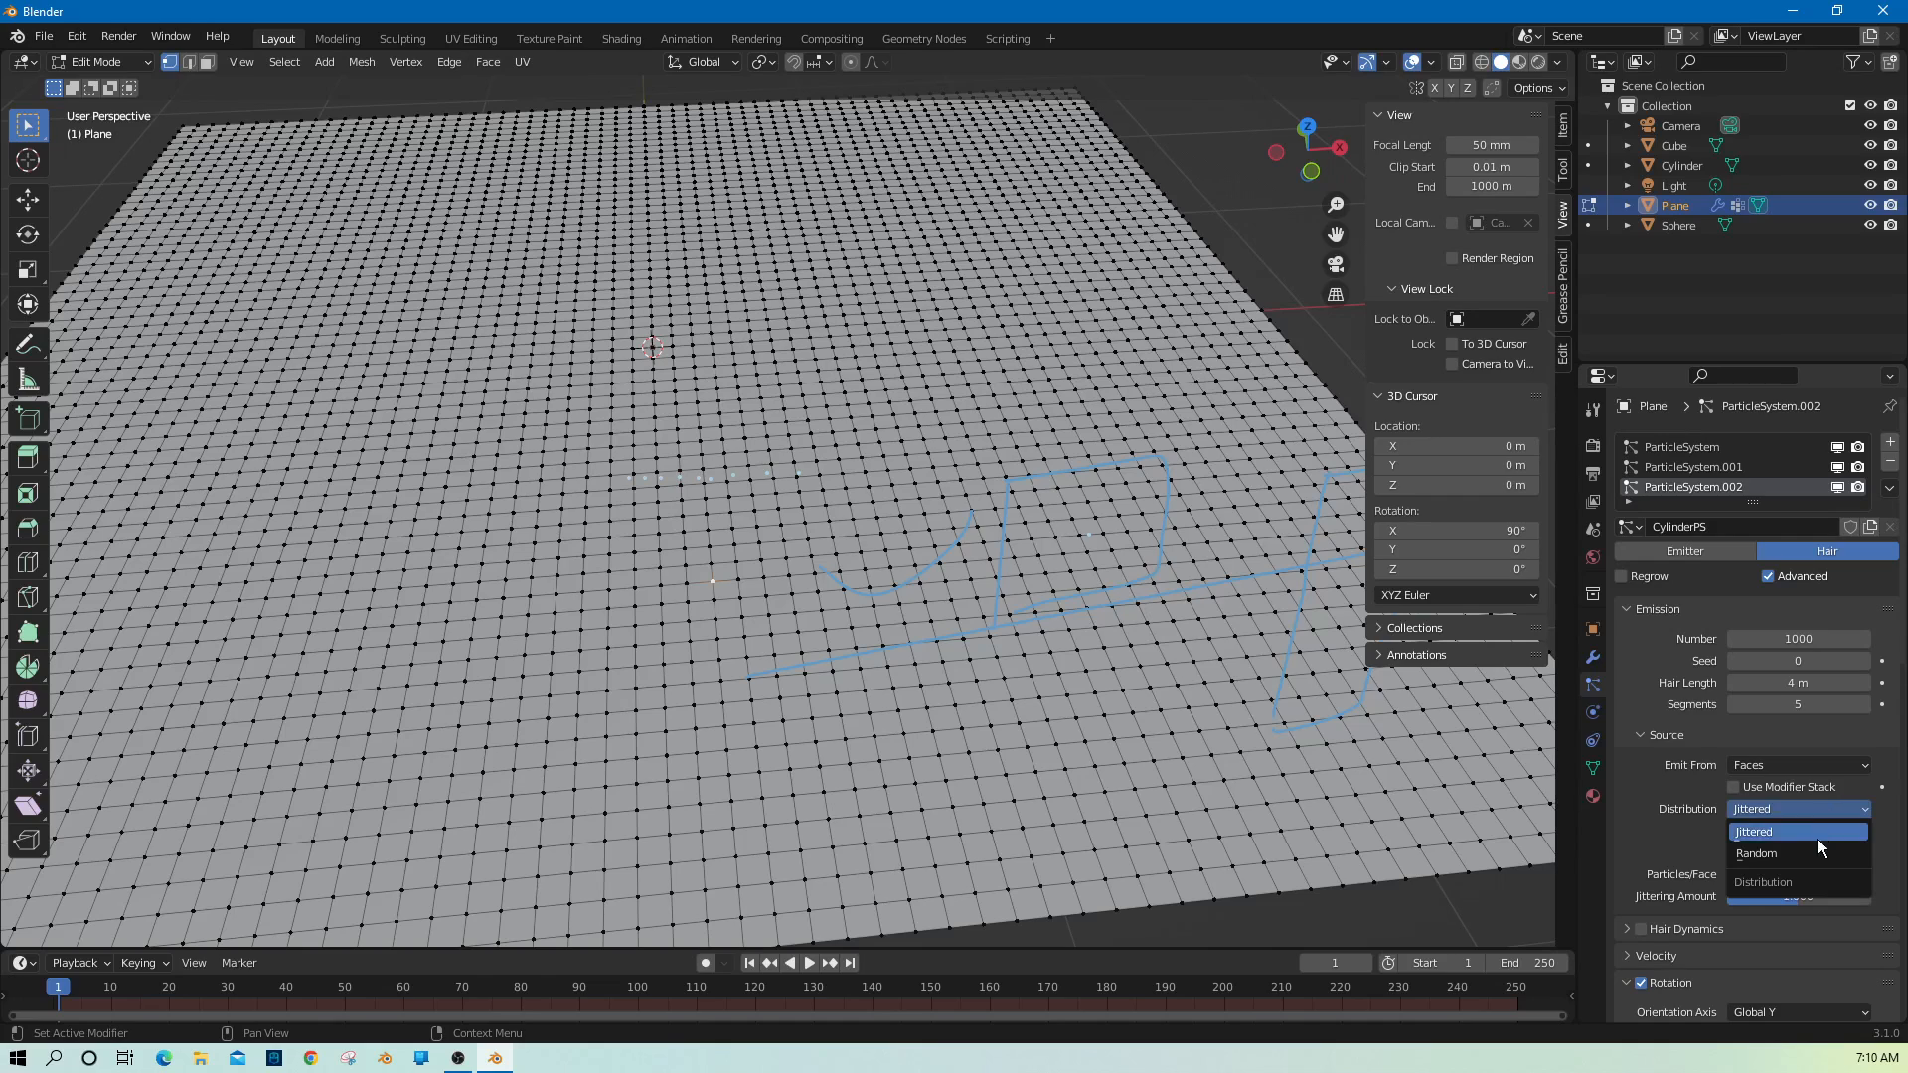
click(1809, 855)
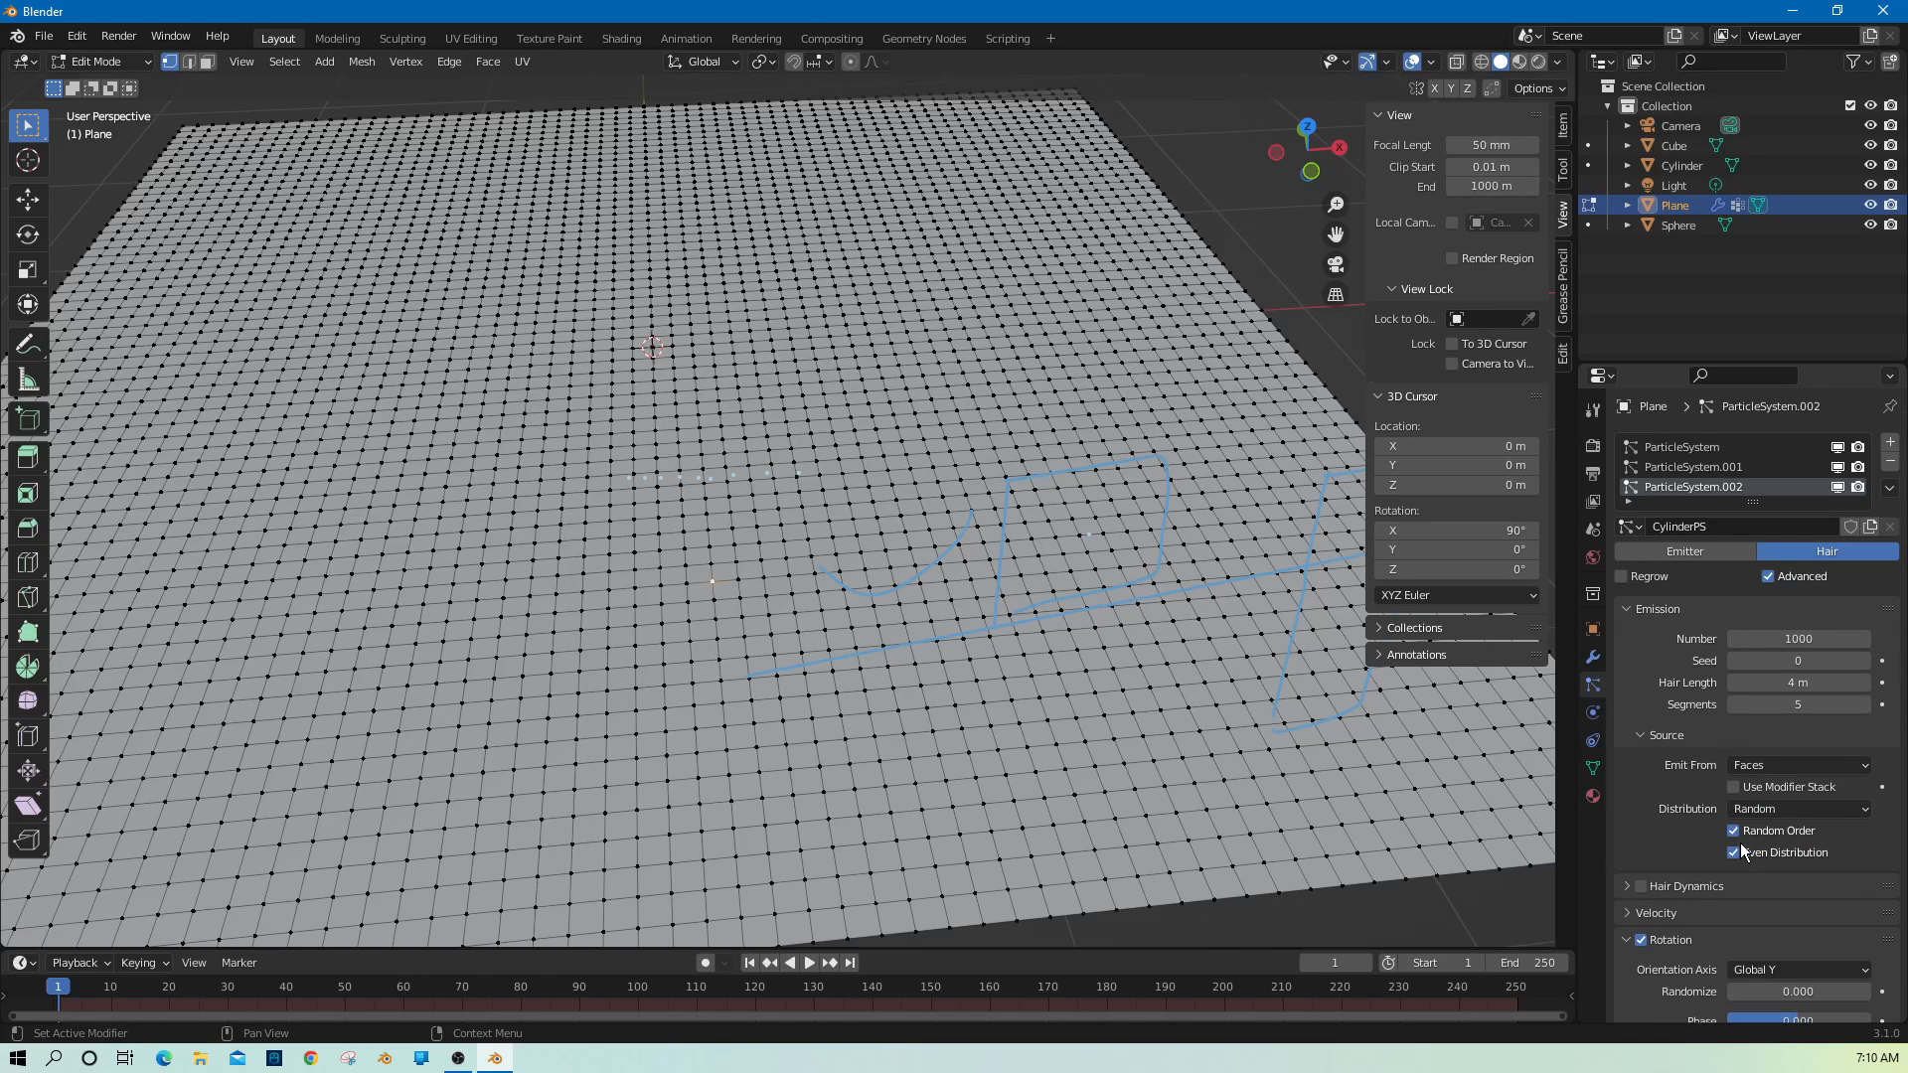
click(147, 60)
click(139, 84)
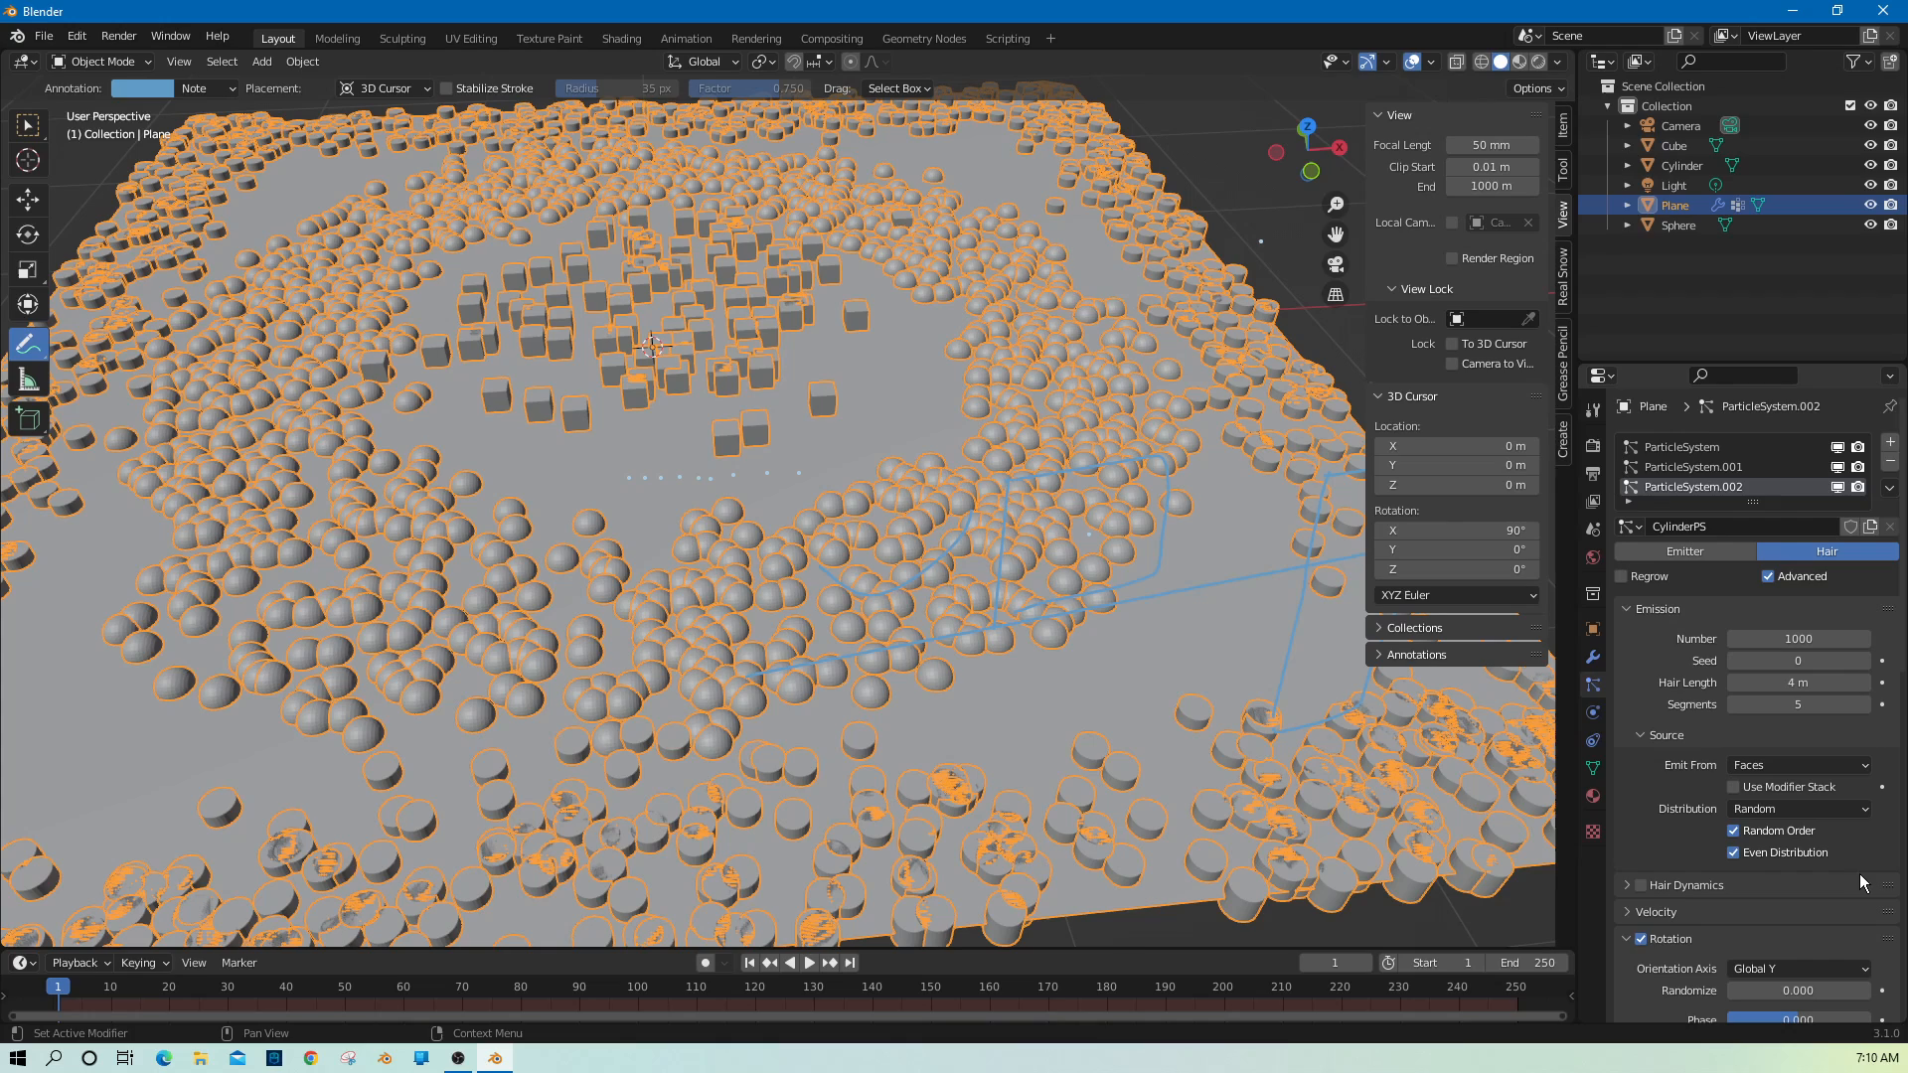
Set the CylinderPS render scale to 0.100 and its scale randomness to about 0.57.
scroll(1795, 819, down, 5)
scroll(1794, 819, down, 2)
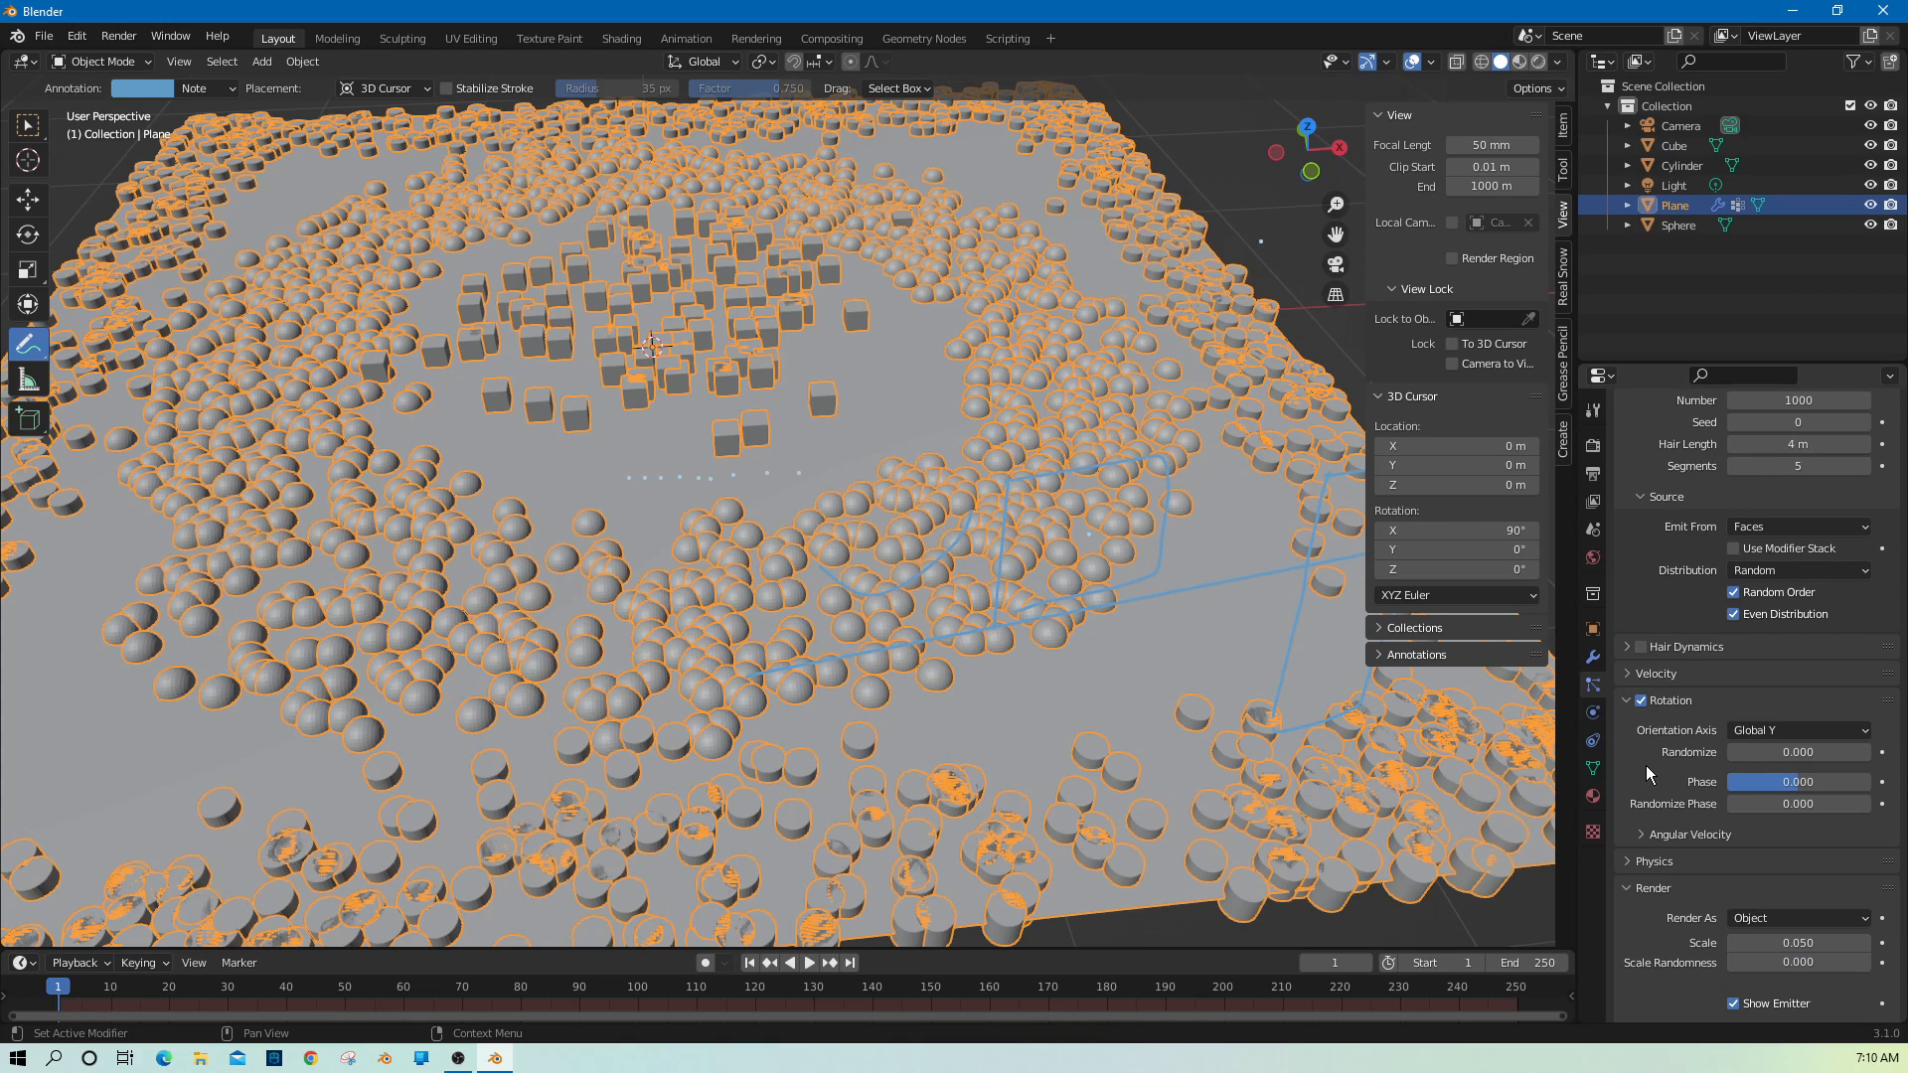
scroll(1646, 774, down, 3)
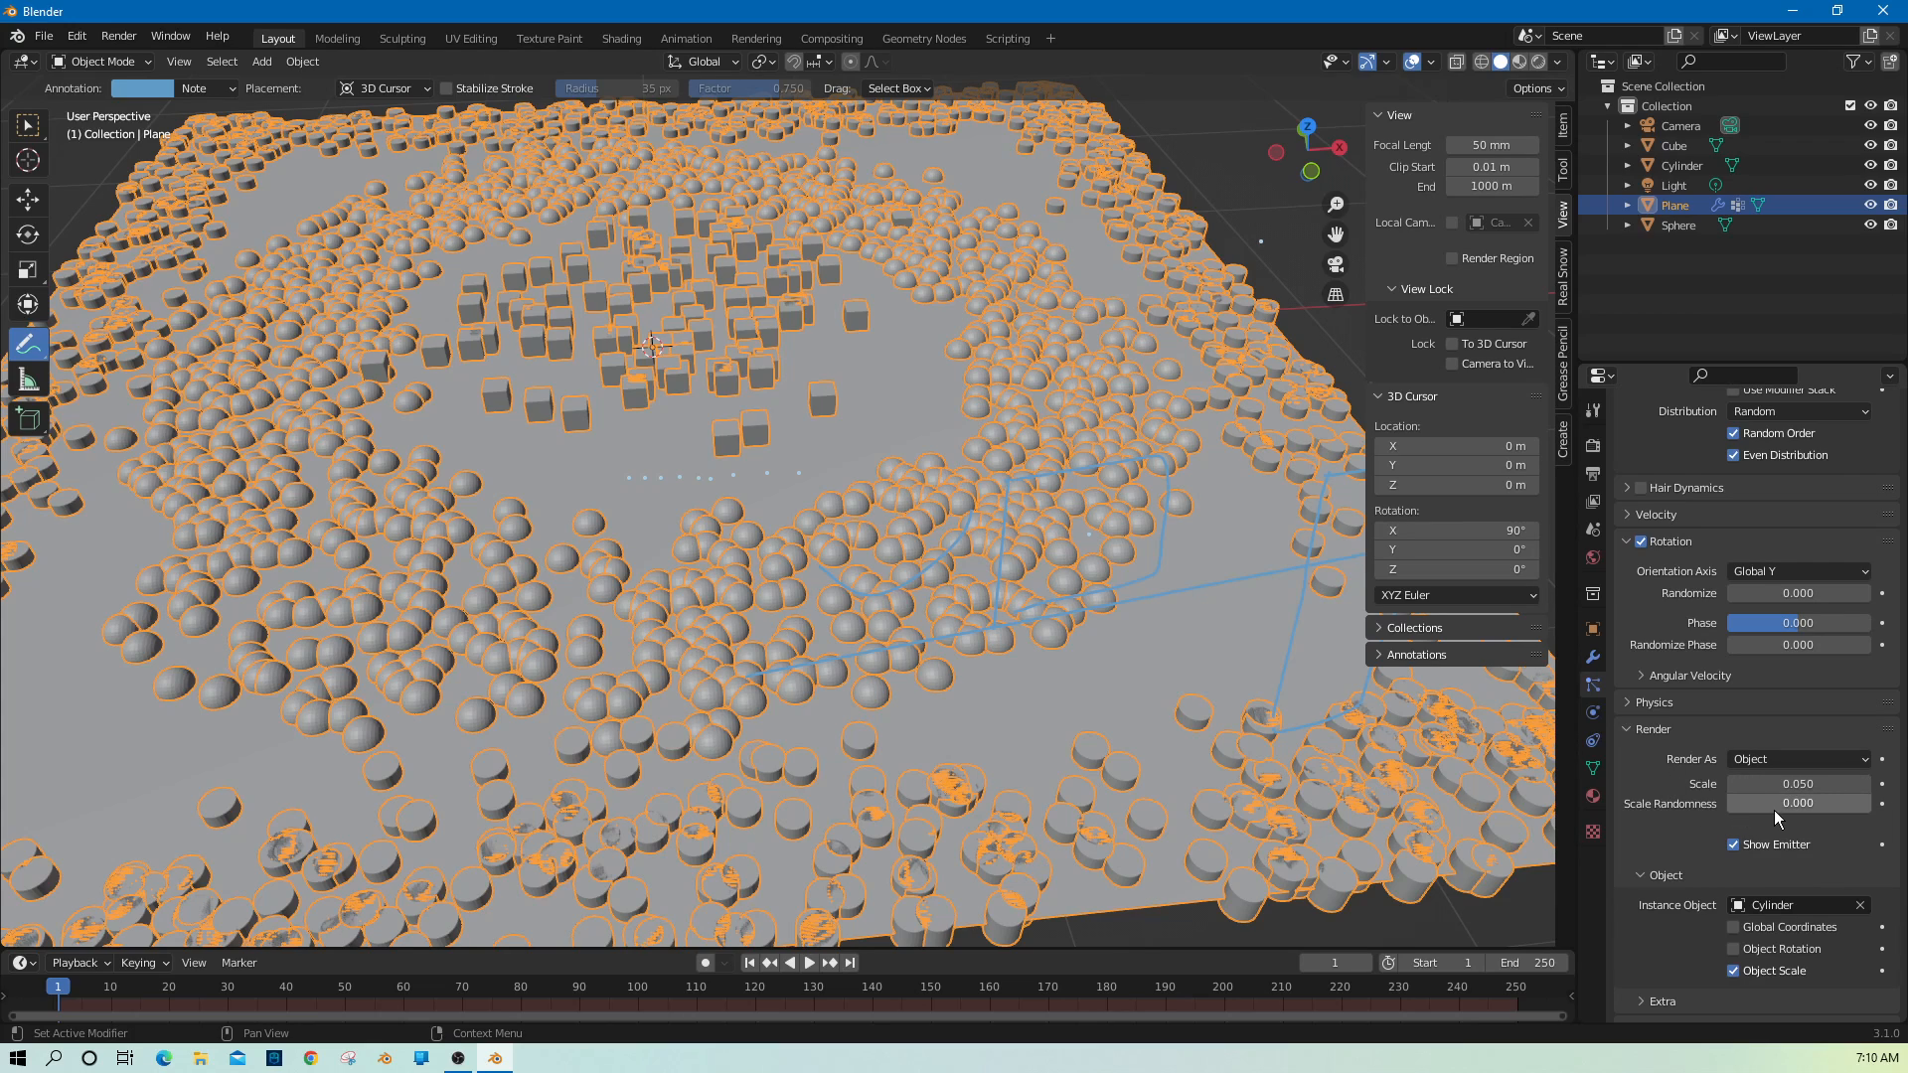
mouse_move(1774, 809)
mouse_down()
mouse_move(1790, 809)
mouse_move(1772, 786)
mouse_up()
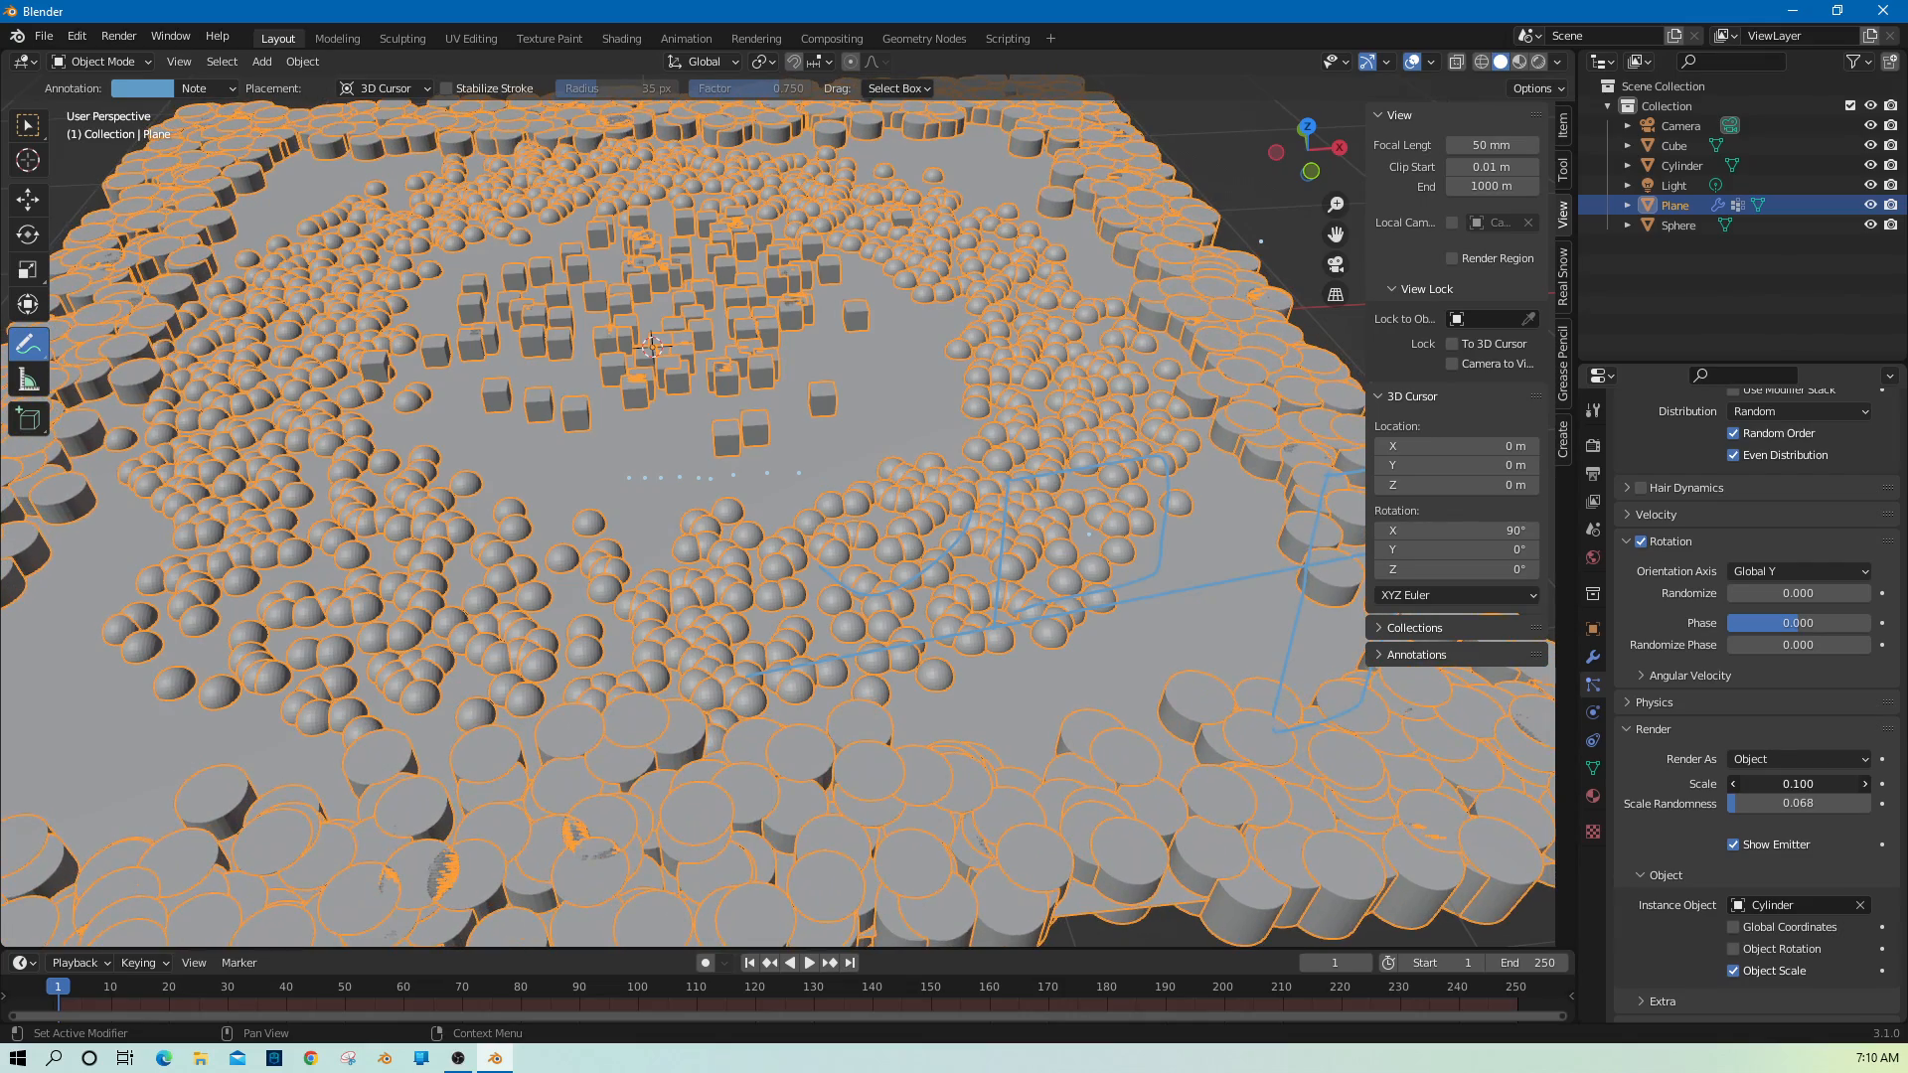
middle_drag(1417, 925, 1406, 852)
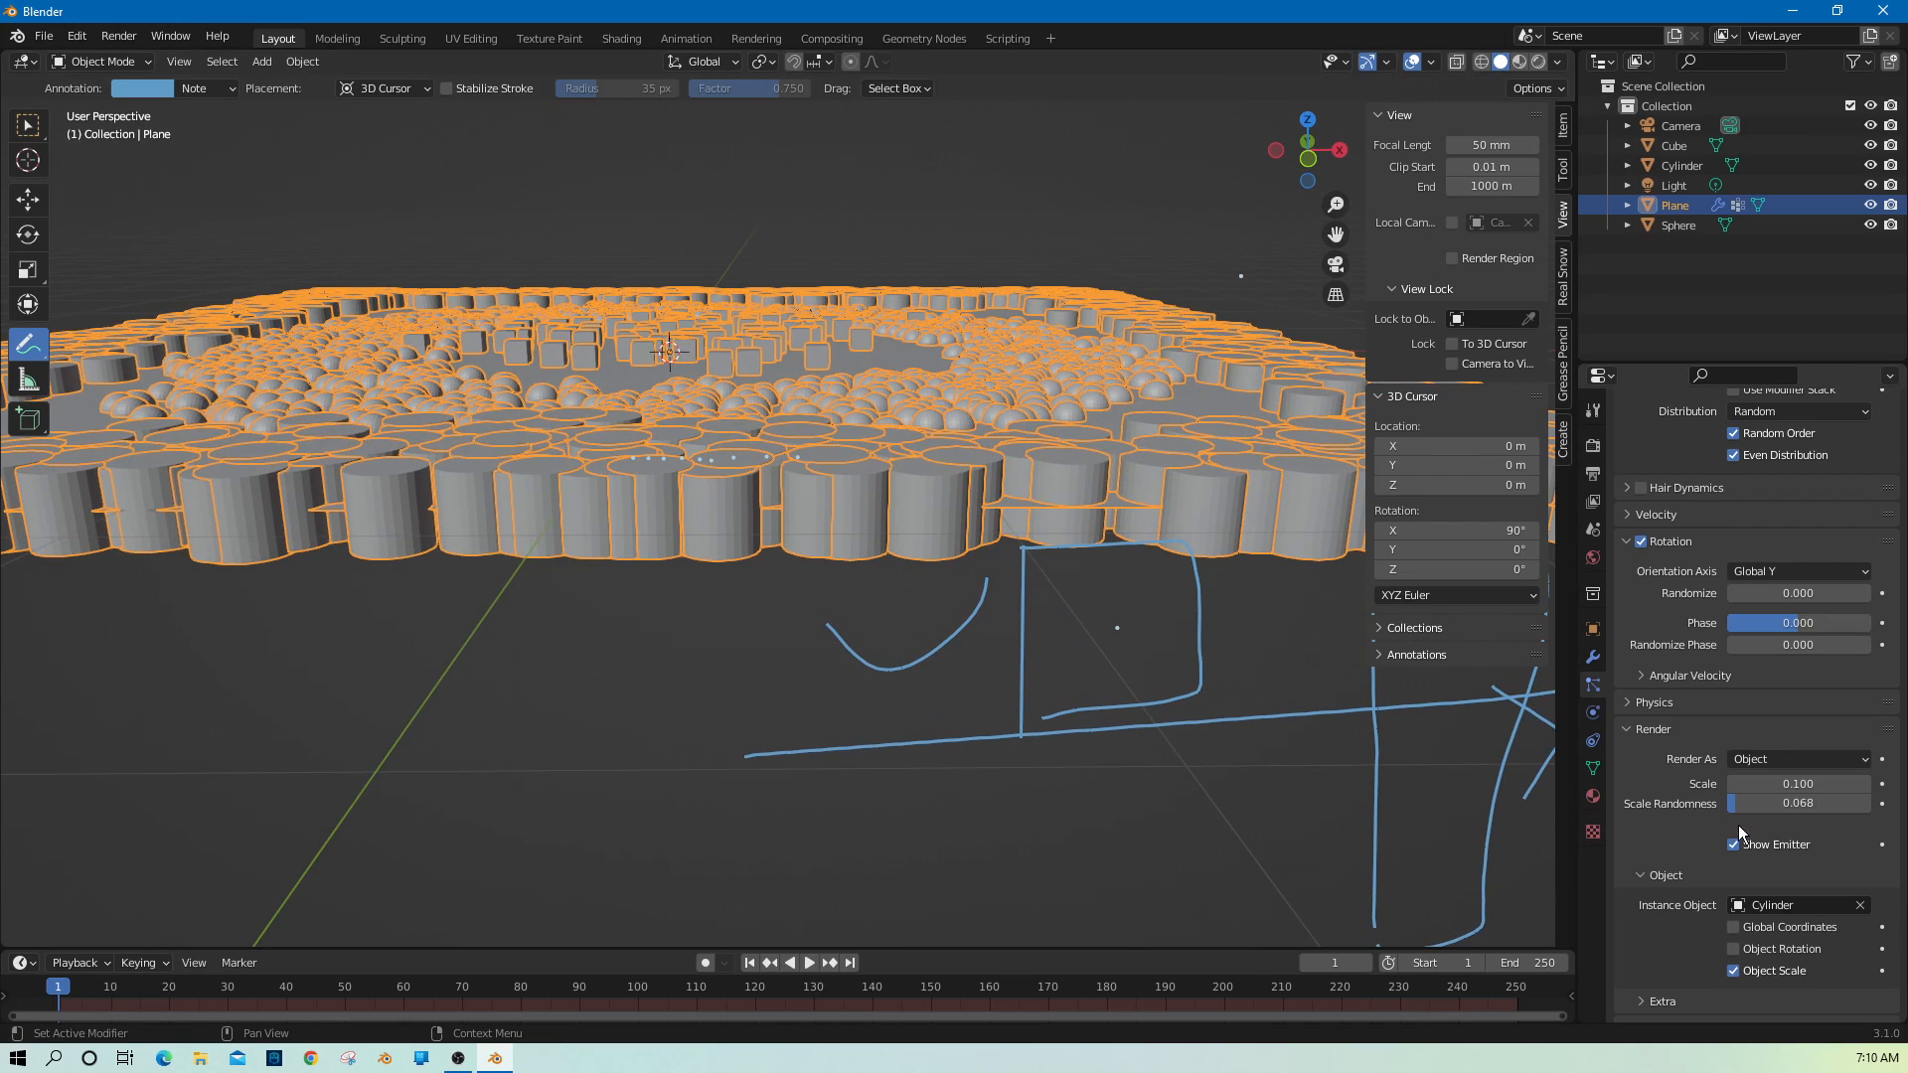
drag(1765, 807, 1841, 807)
middle_drag(1284, 767, 1270, 754)
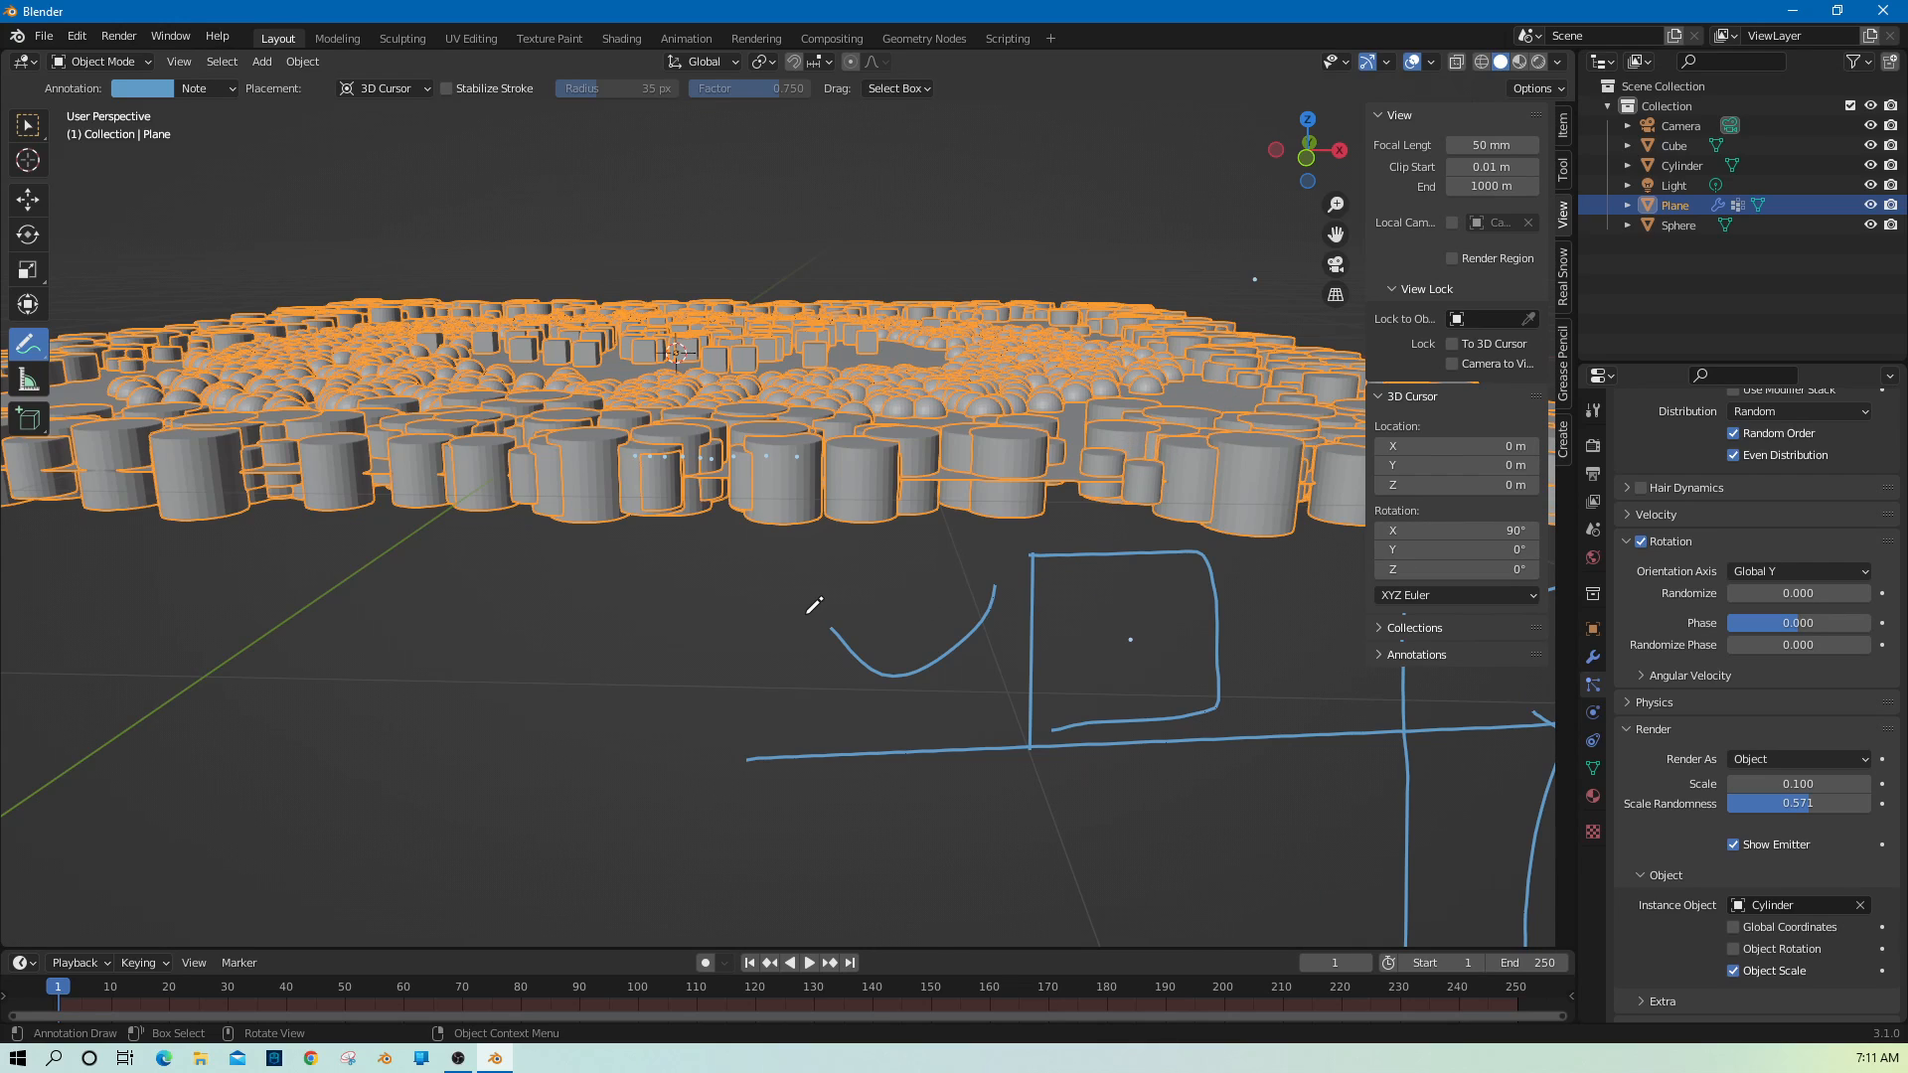
Delete the square plane together with the cubes, spheres and cylinders scattered on it.
middle_drag(818, 602, 824, 696)
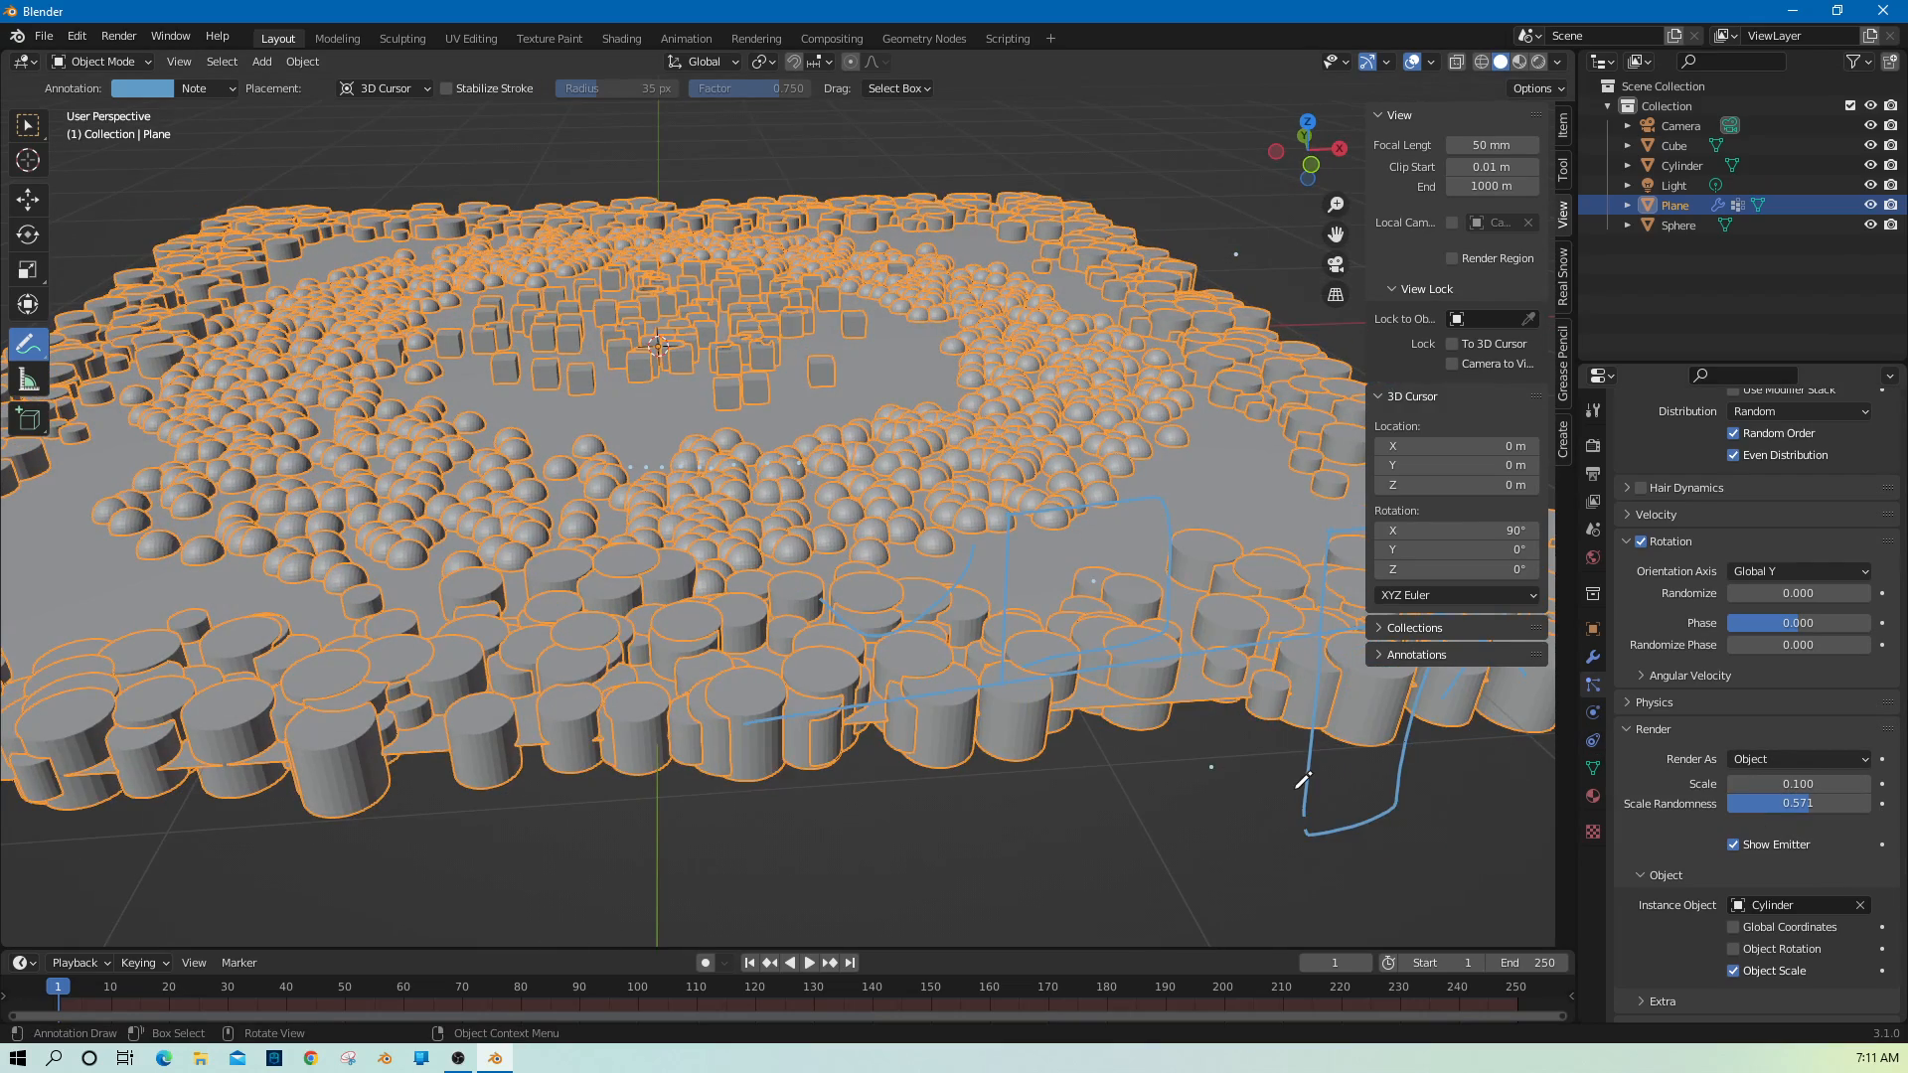
scroll(1303, 781, down, 5)
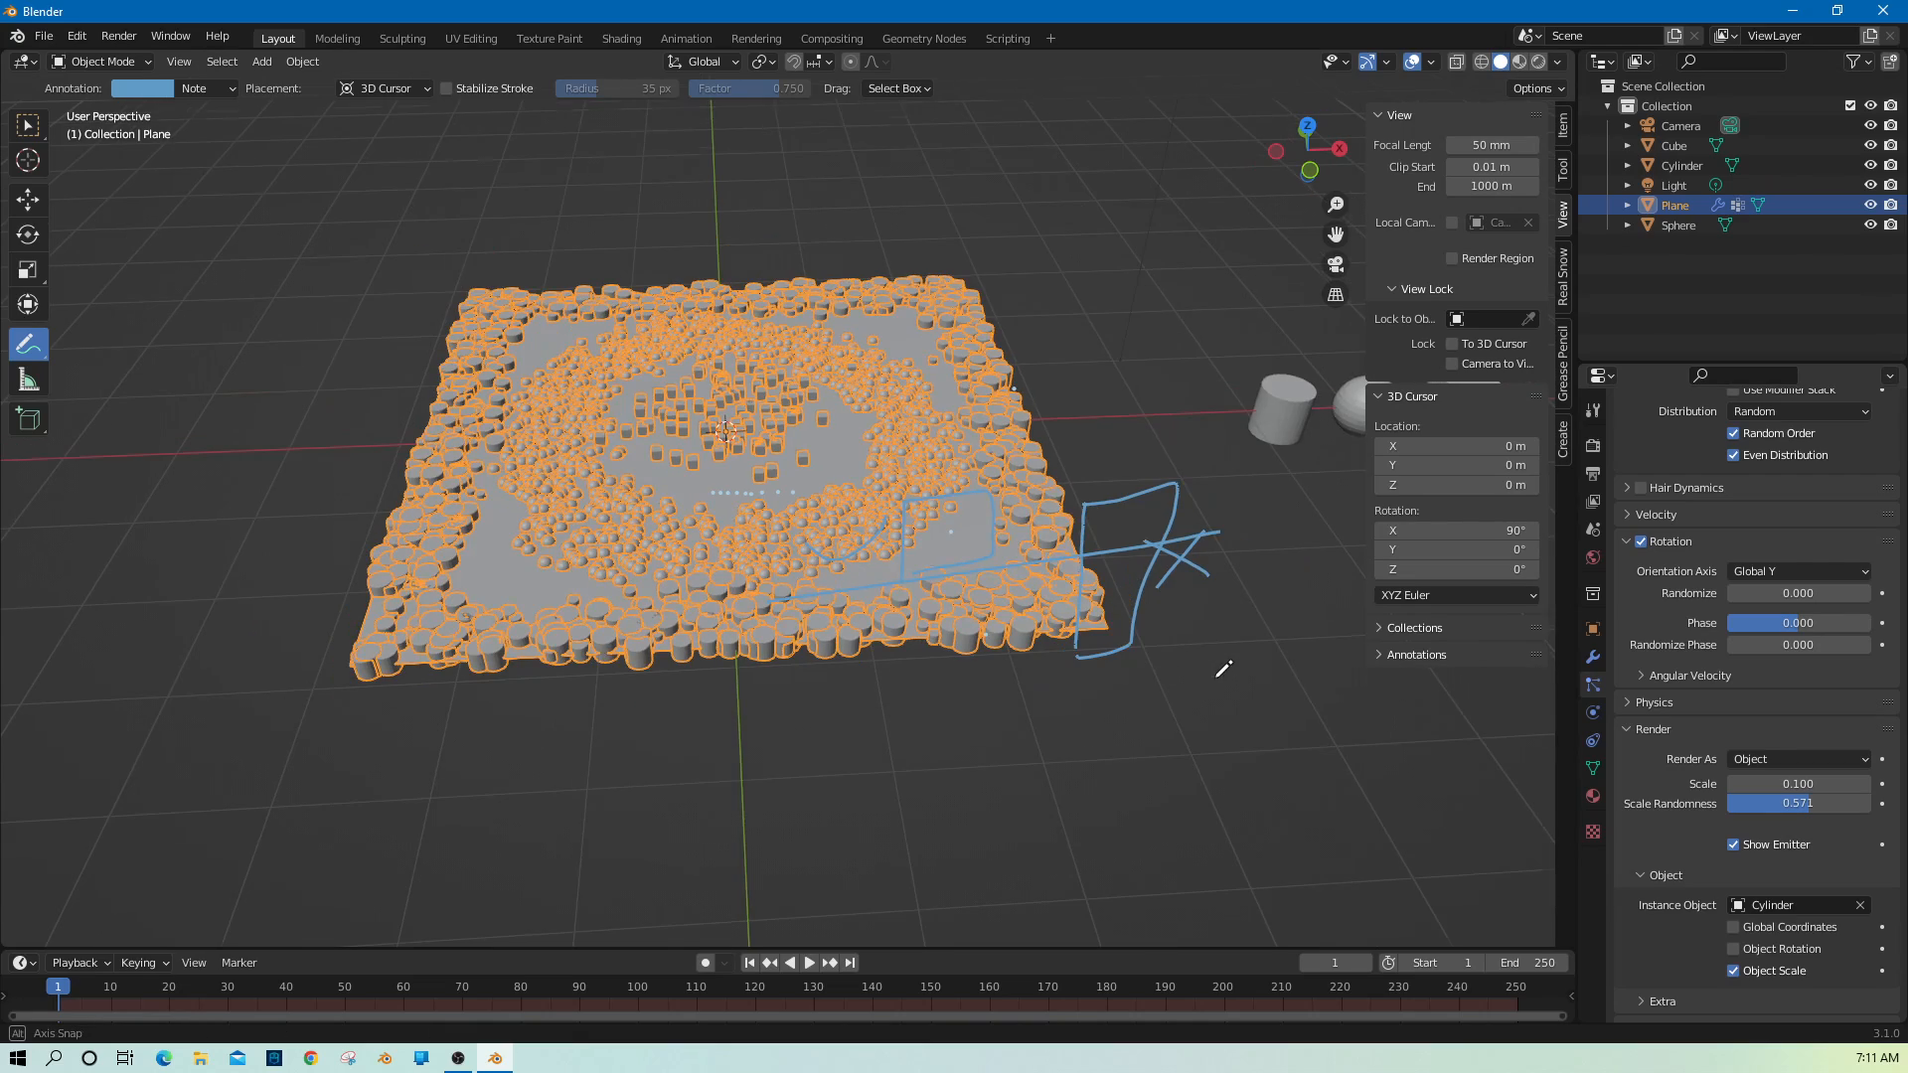
middle_drag(1224, 669, 1214, 714)
key(KP_1)
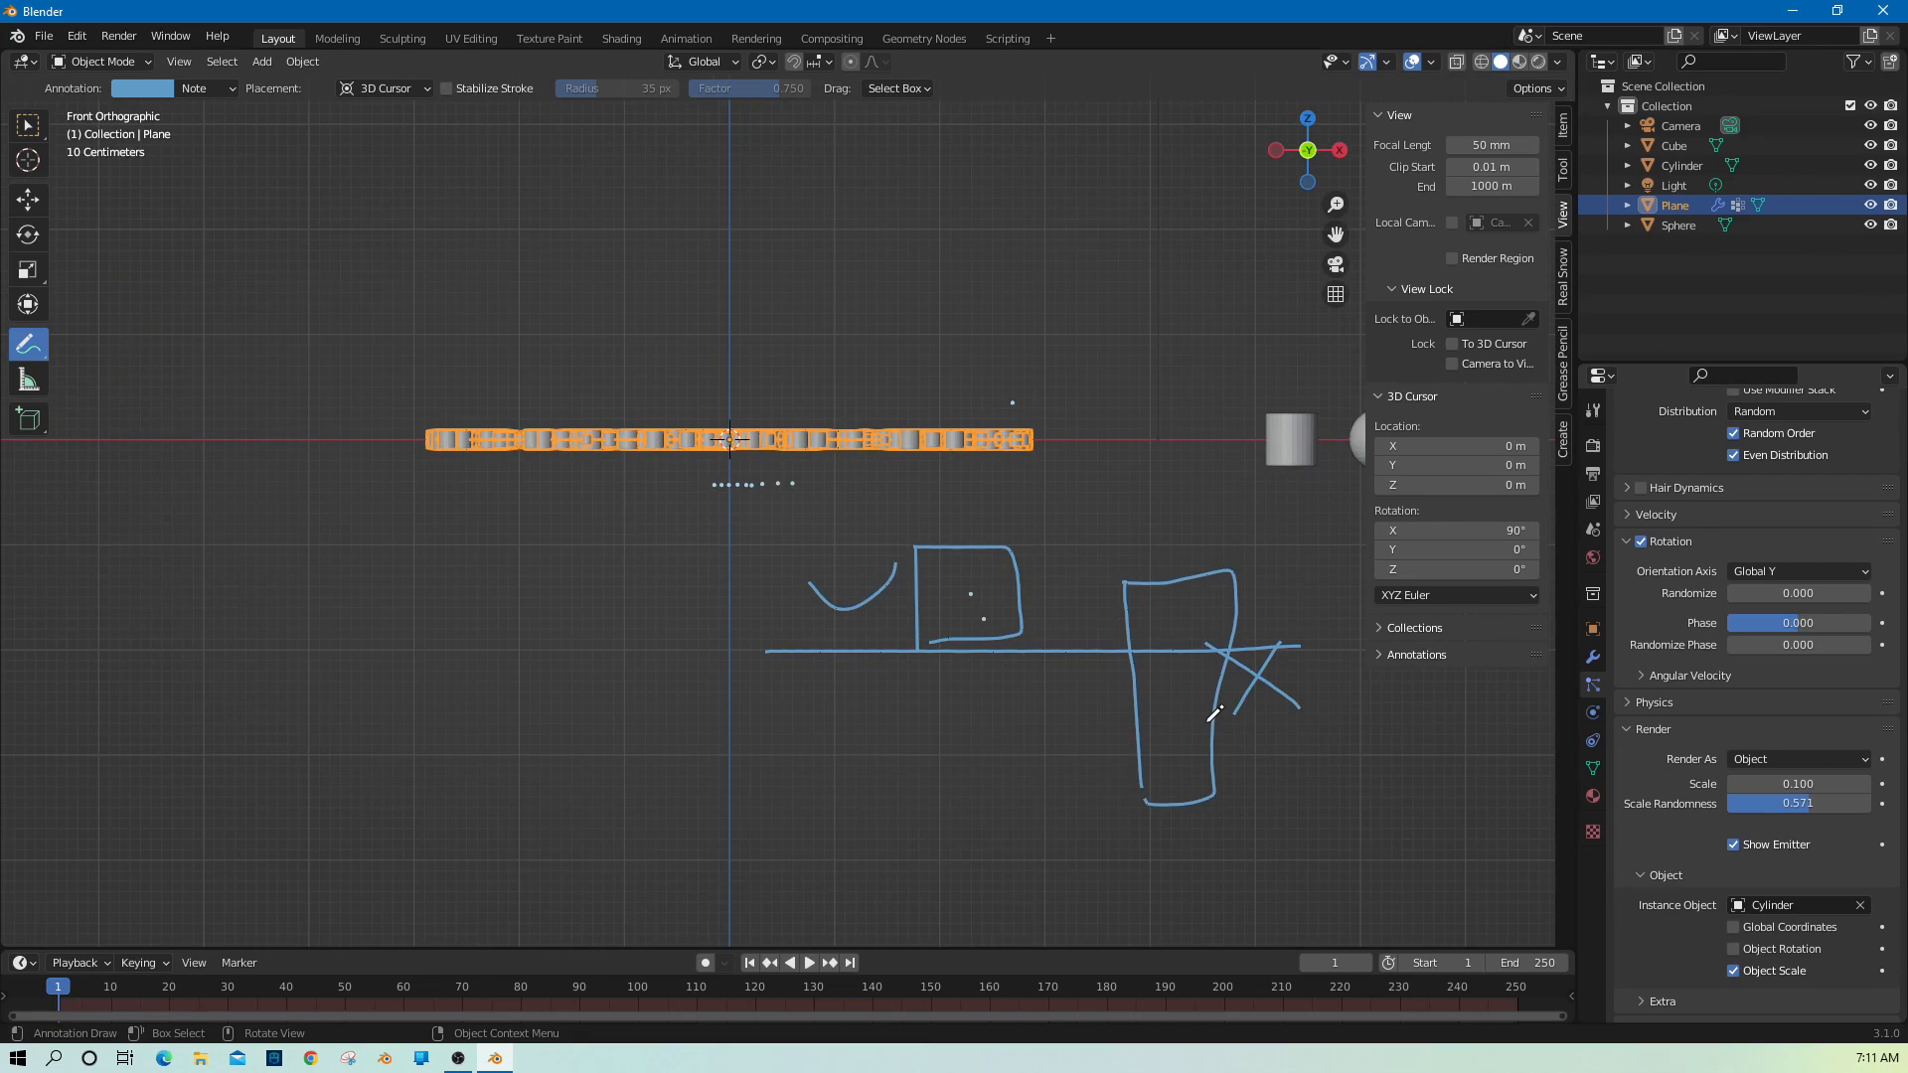
key(KP_7)
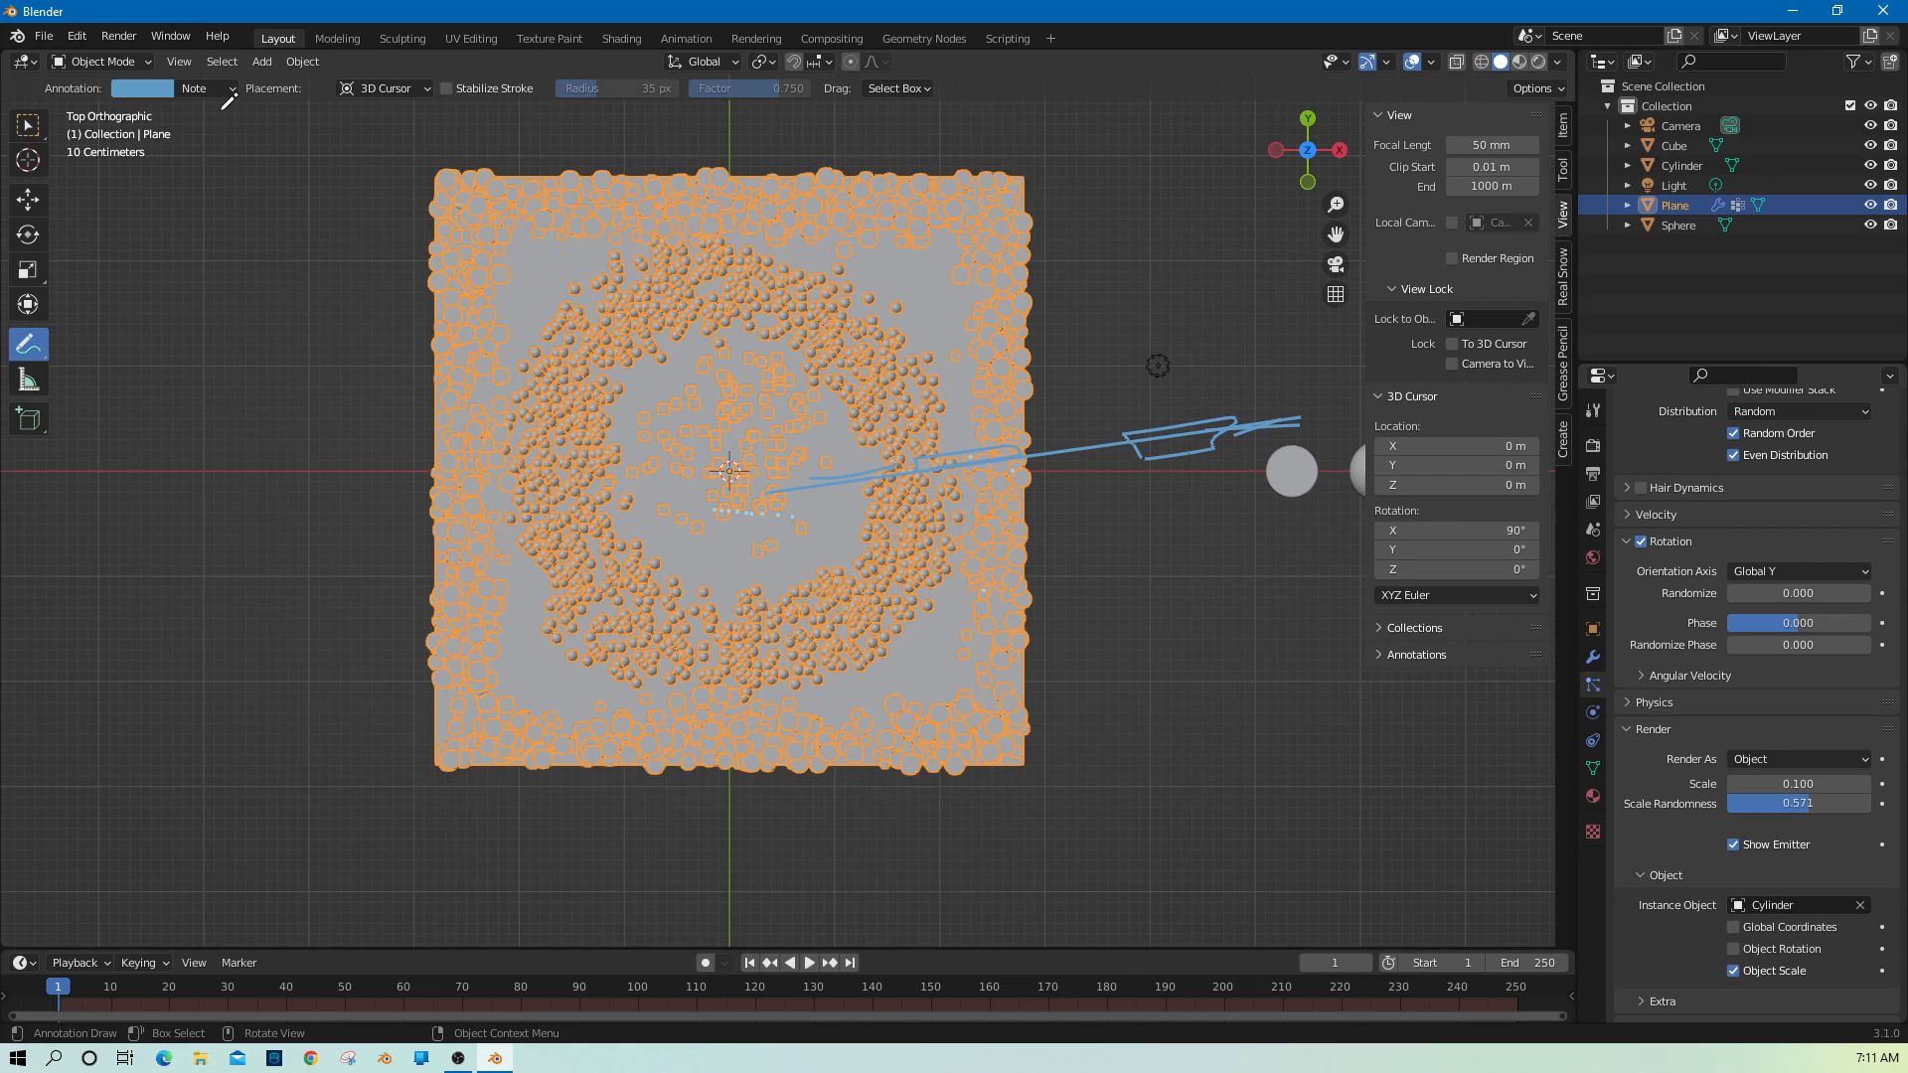
click(28, 126)
click(201, 364)
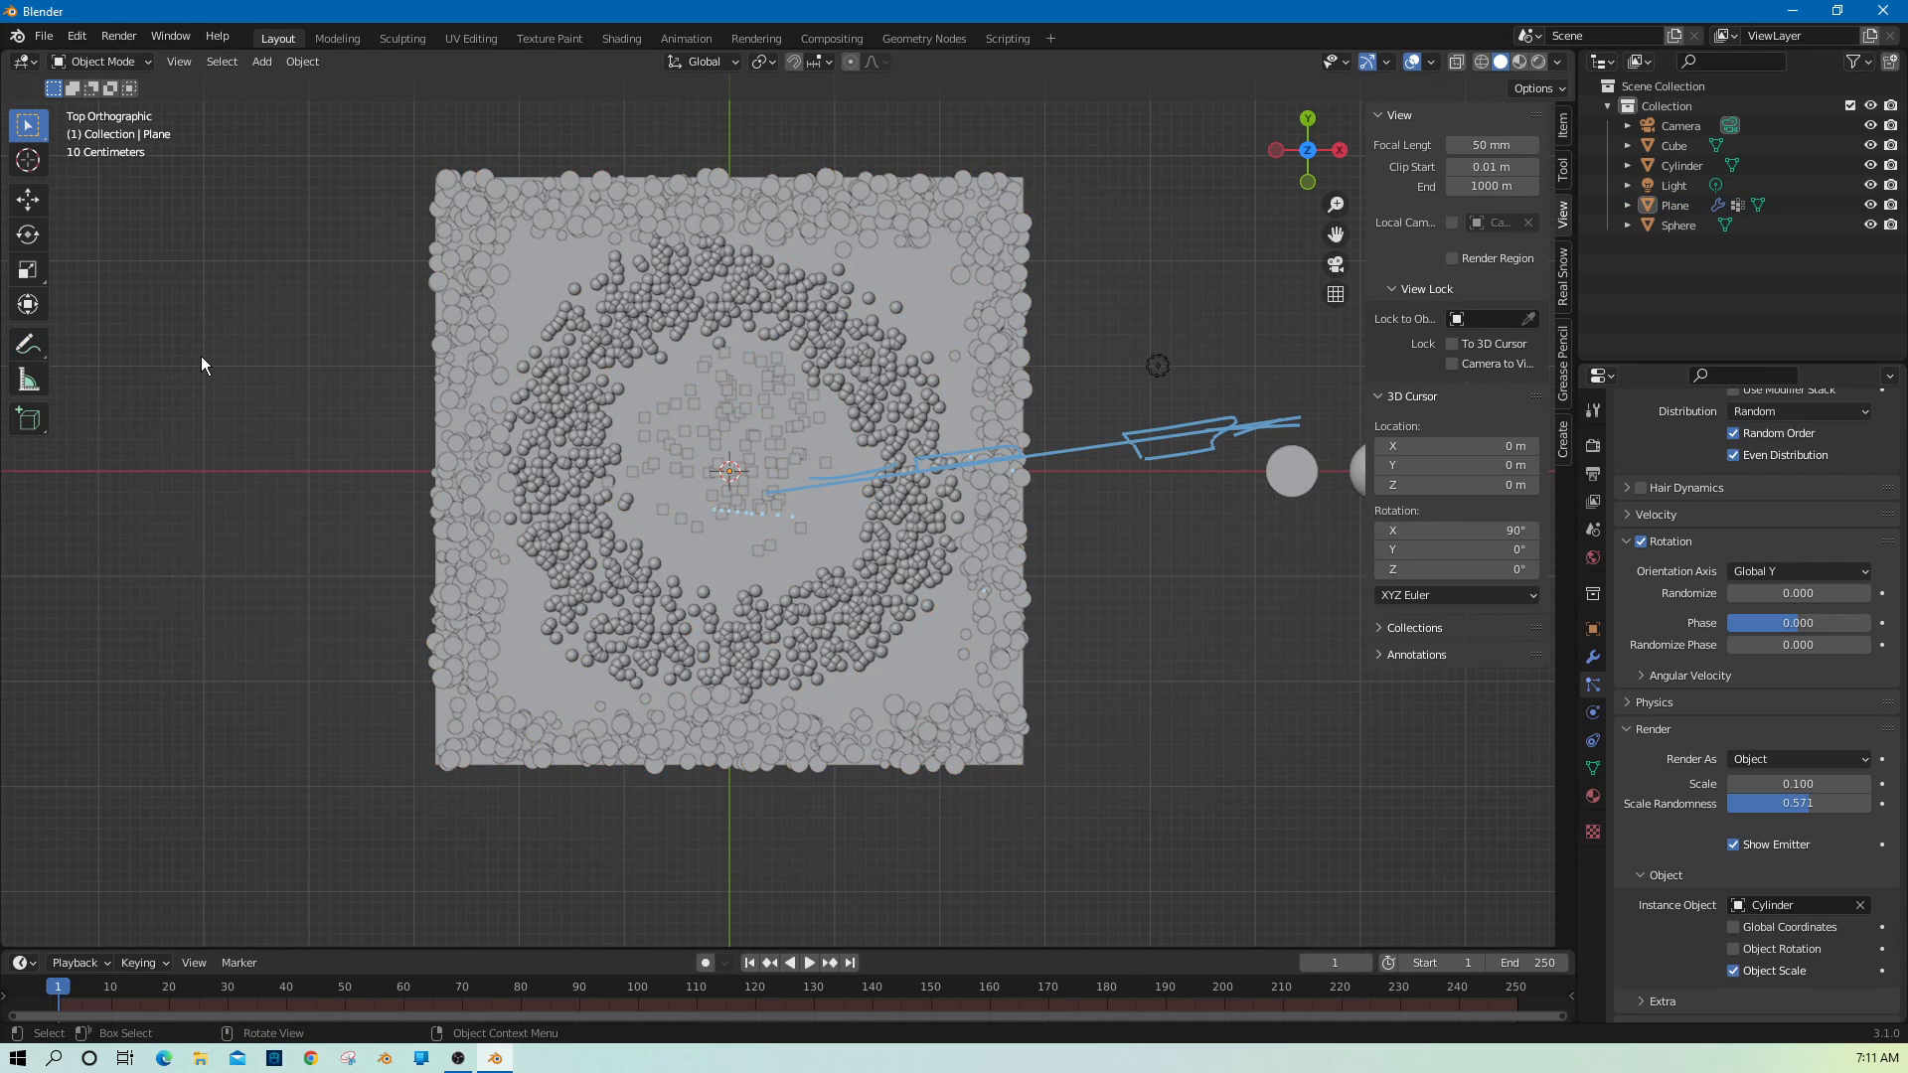
scroll(1077, 745, up, 2)
middle_drag(1133, 747, 1246, 700)
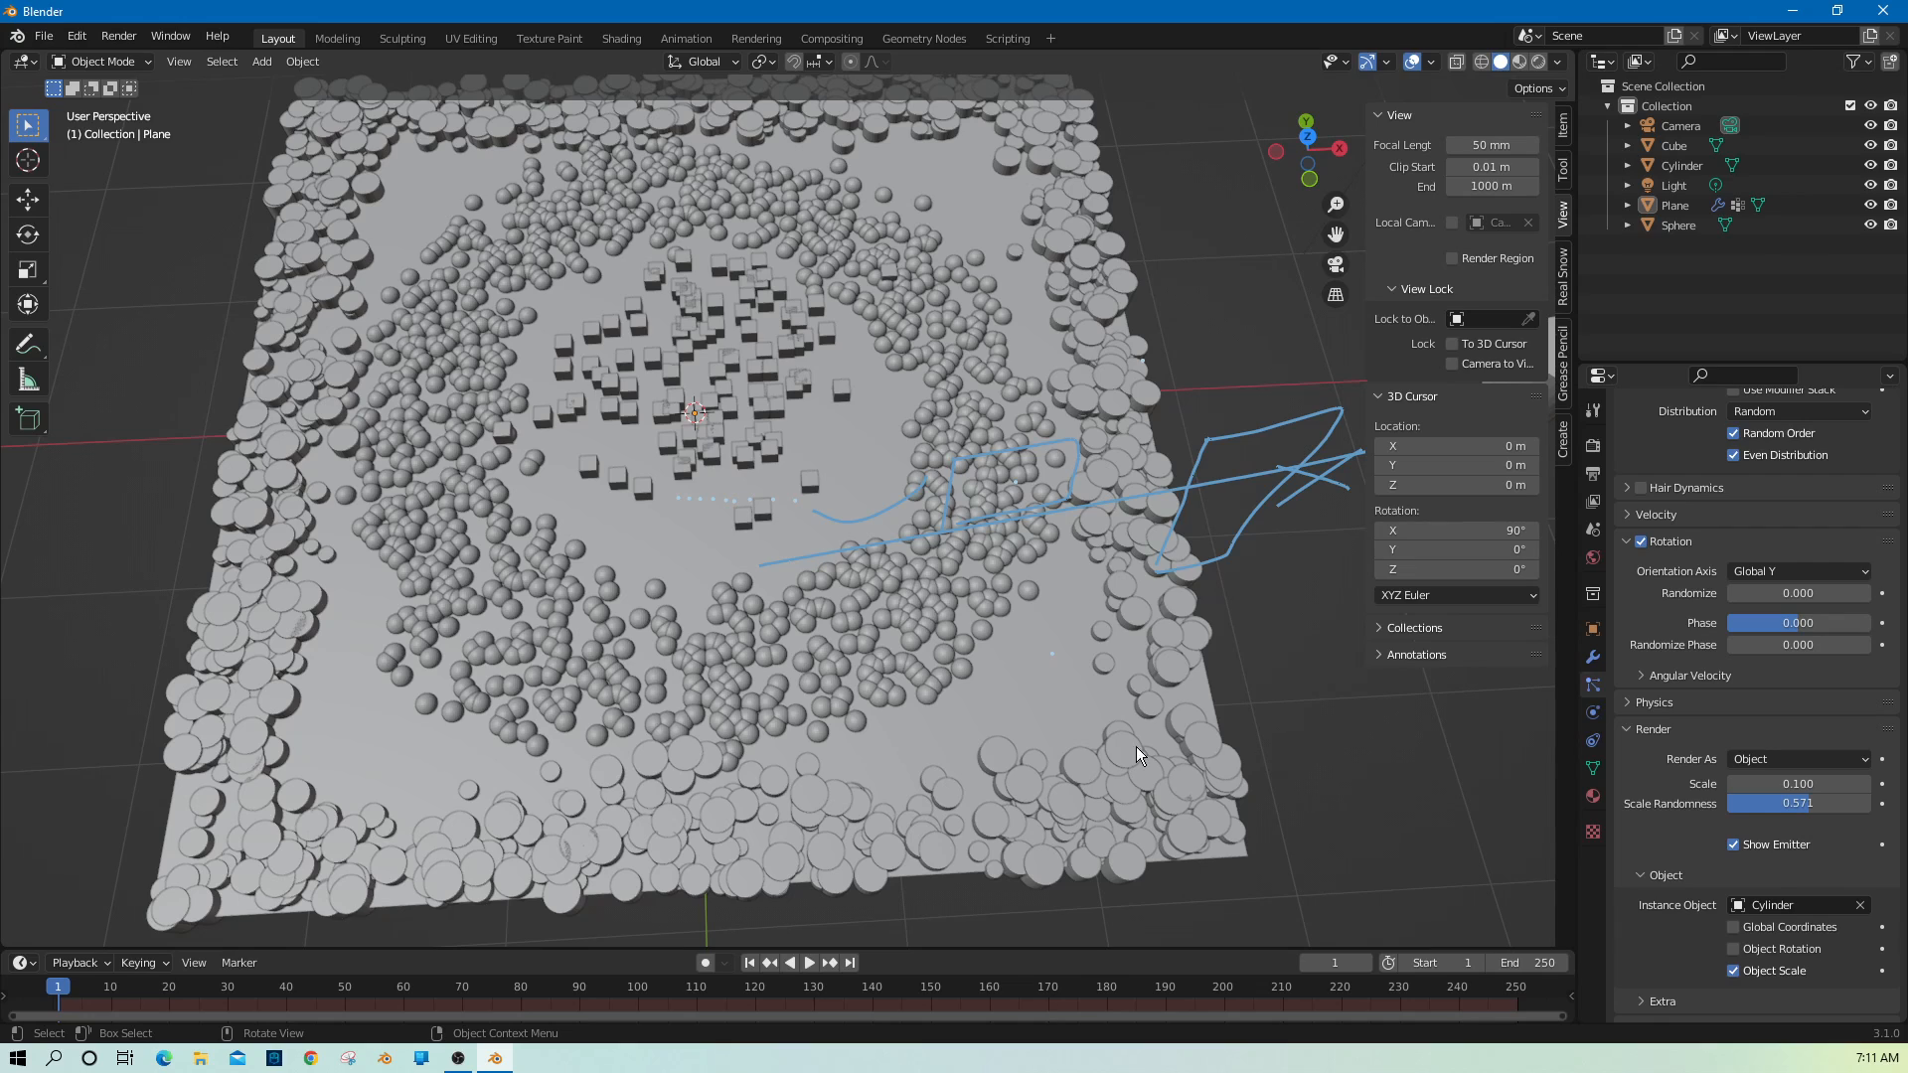
click(1063, 743)
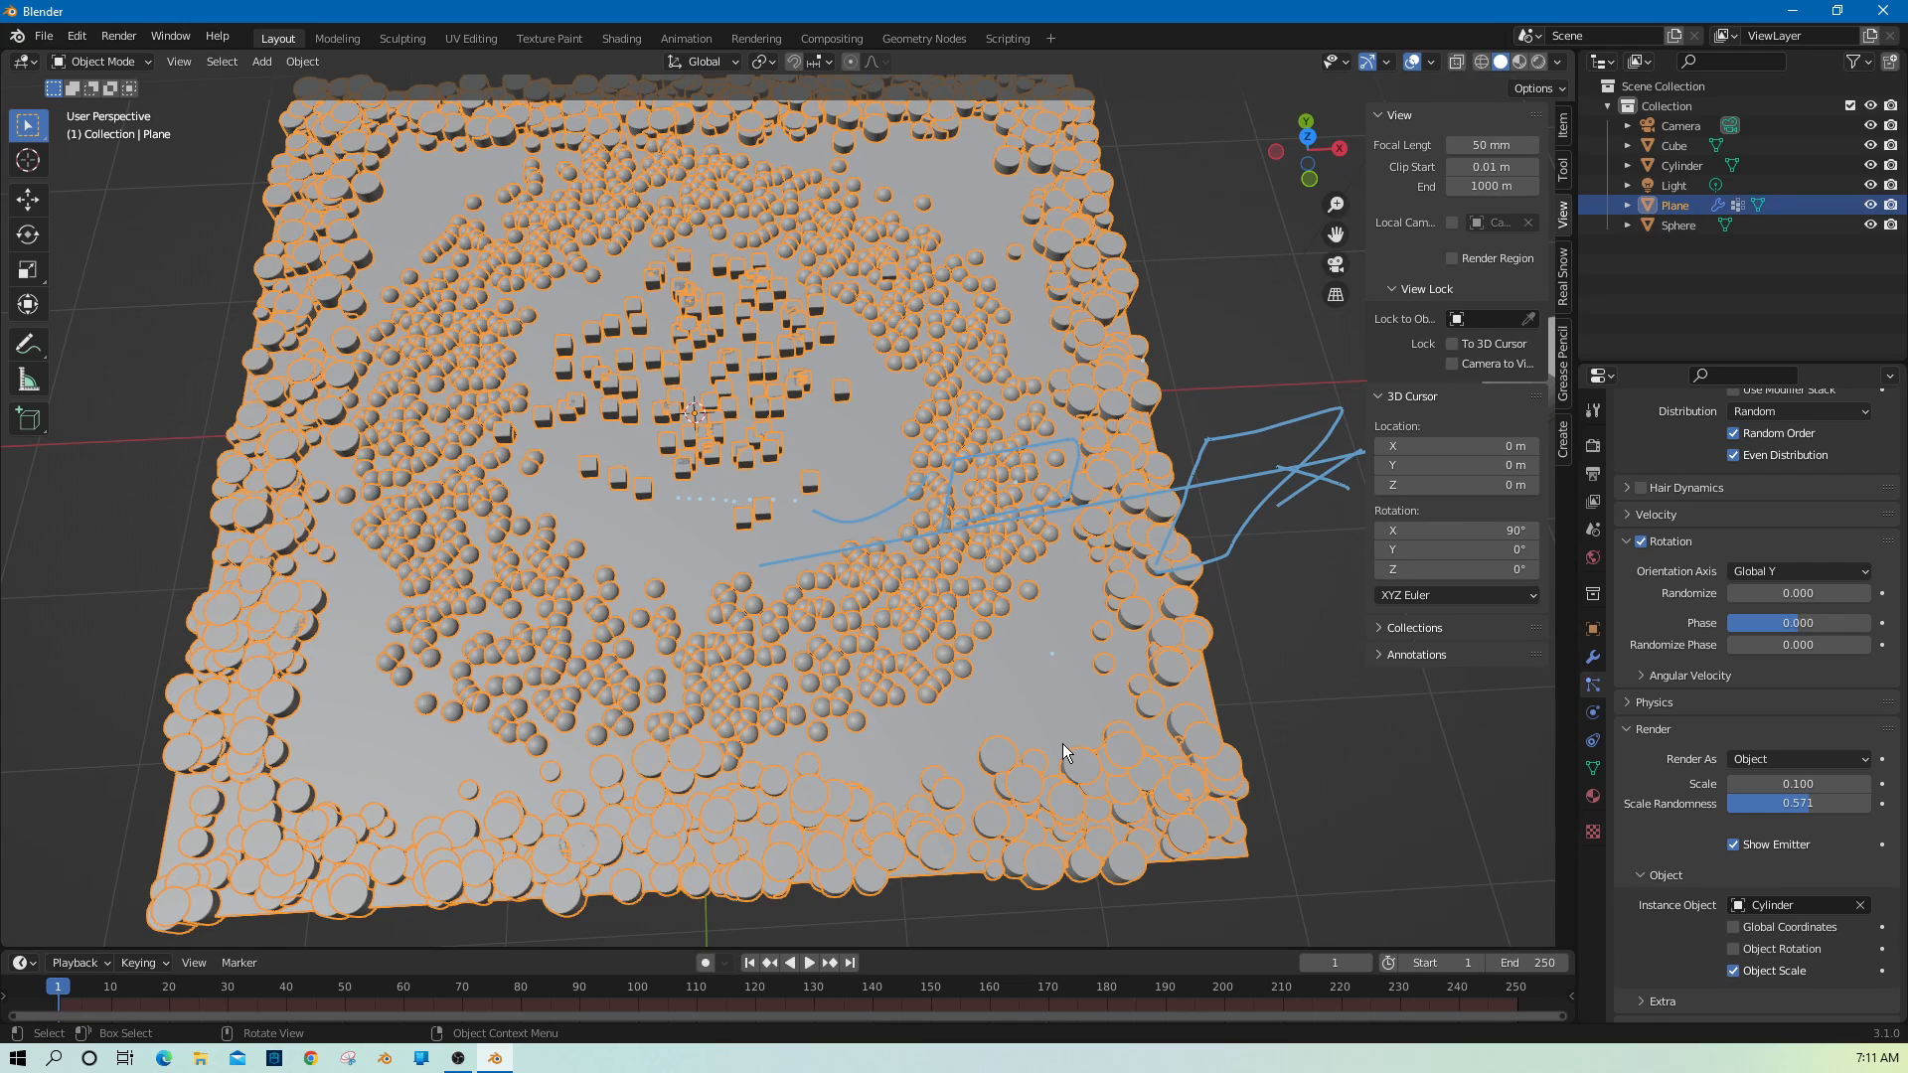
key(Delete)
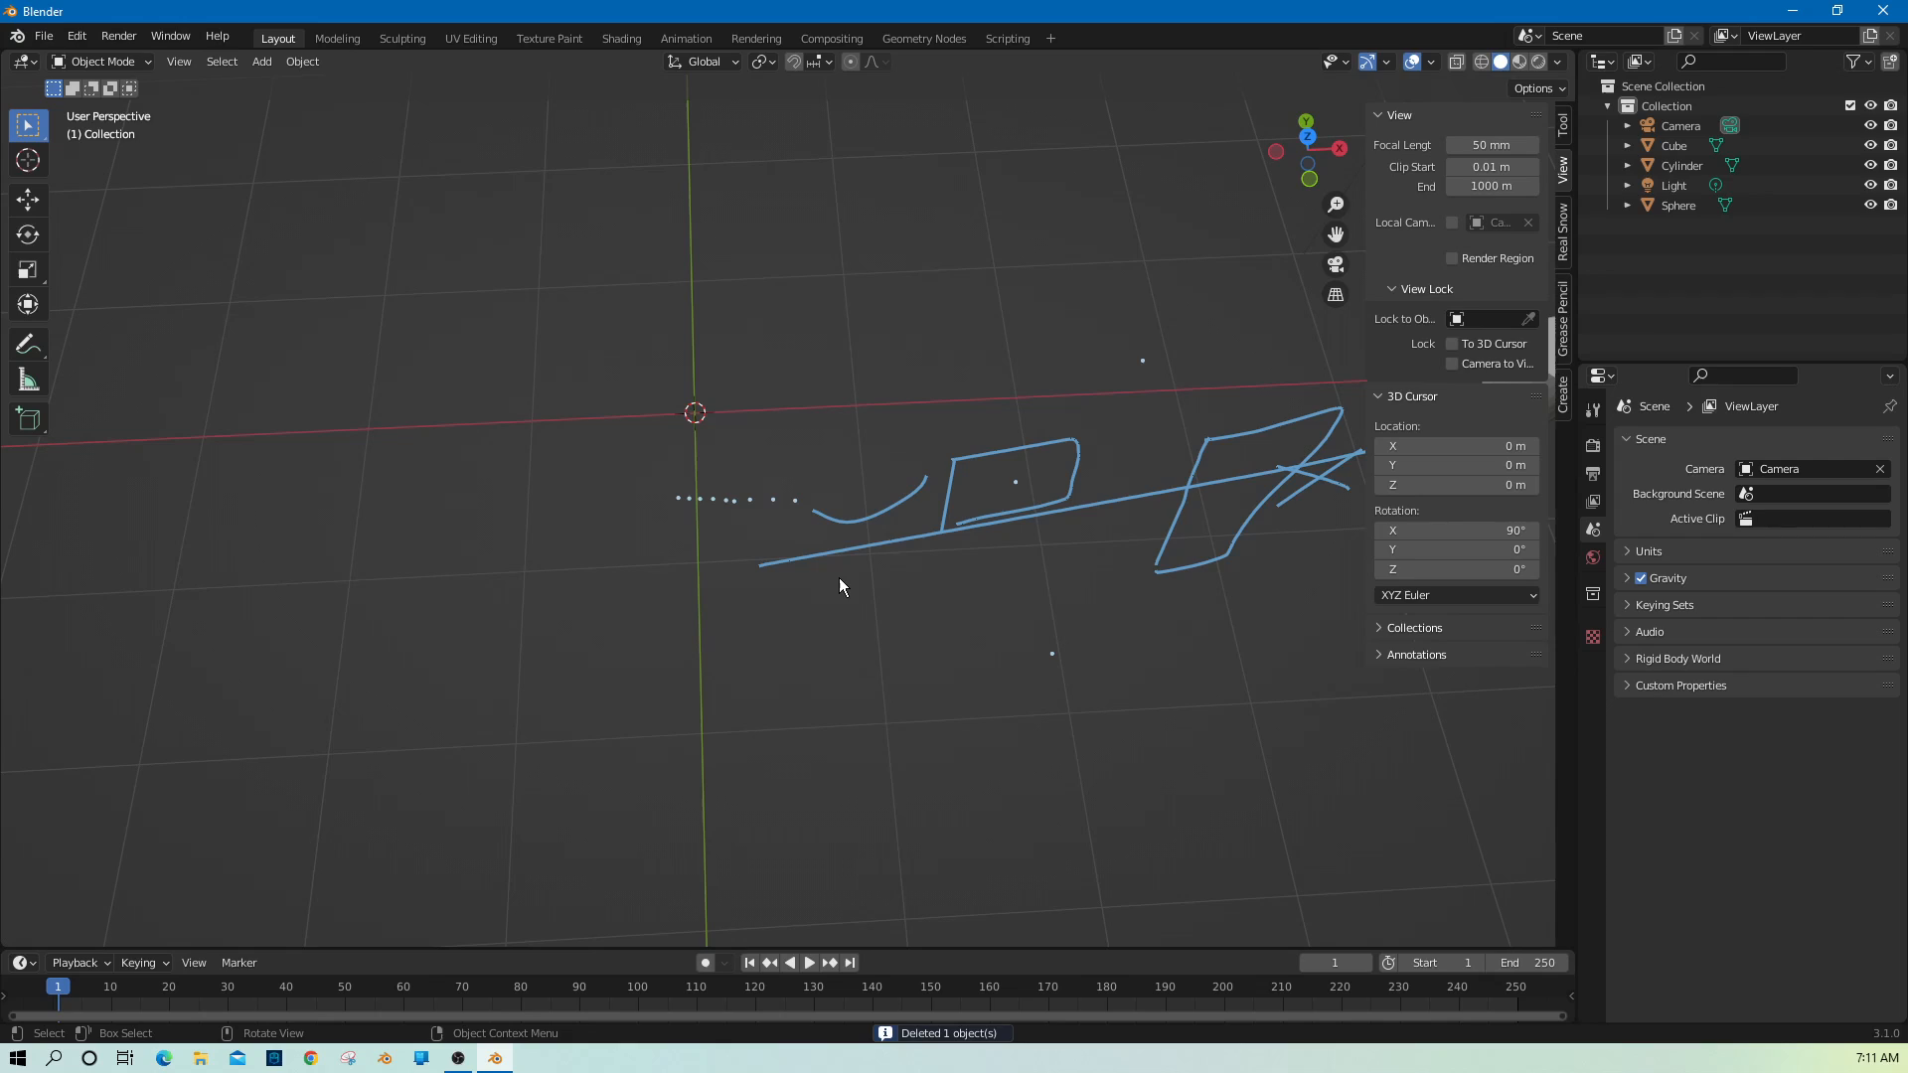
Erase all the blue annotation strokes from the viewport and return to the selection tool.
drag(28, 345, 114, 471)
mouse_move(673, 498)
mouse_down()
mouse_move(792, 486)
mouse_move(750, 576)
mouse_move(903, 465)
mouse_move(1176, 498)
mouse_move(963, 498)
mouse_up()
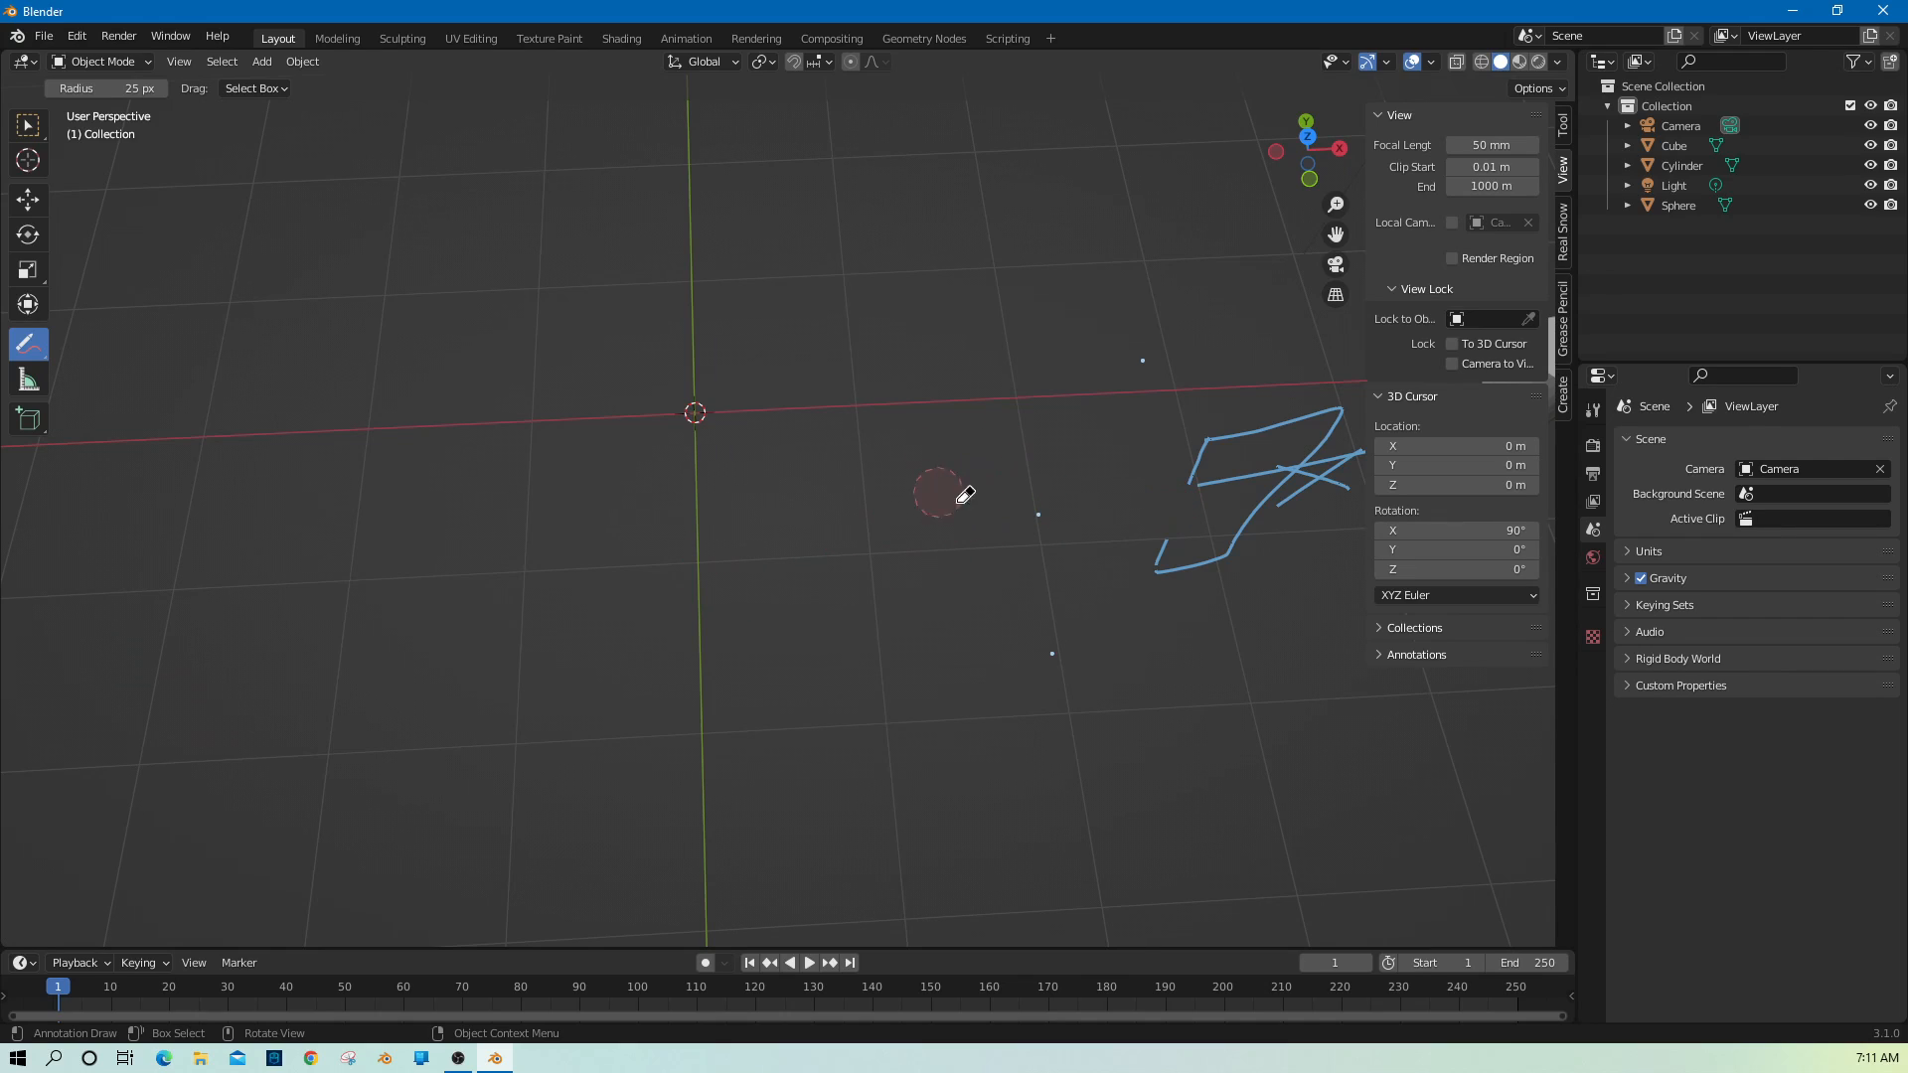
mouse_move(1078, 679)
mouse_down()
mouse_move(1303, 427)
mouse_move(1176, 558)
mouse_move(1137, 358)
mouse_move(1379, 418)
mouse_move(1339, 405)
mouse_move(1317, 463)
mouse_move(1257, 474)
mouse_up()
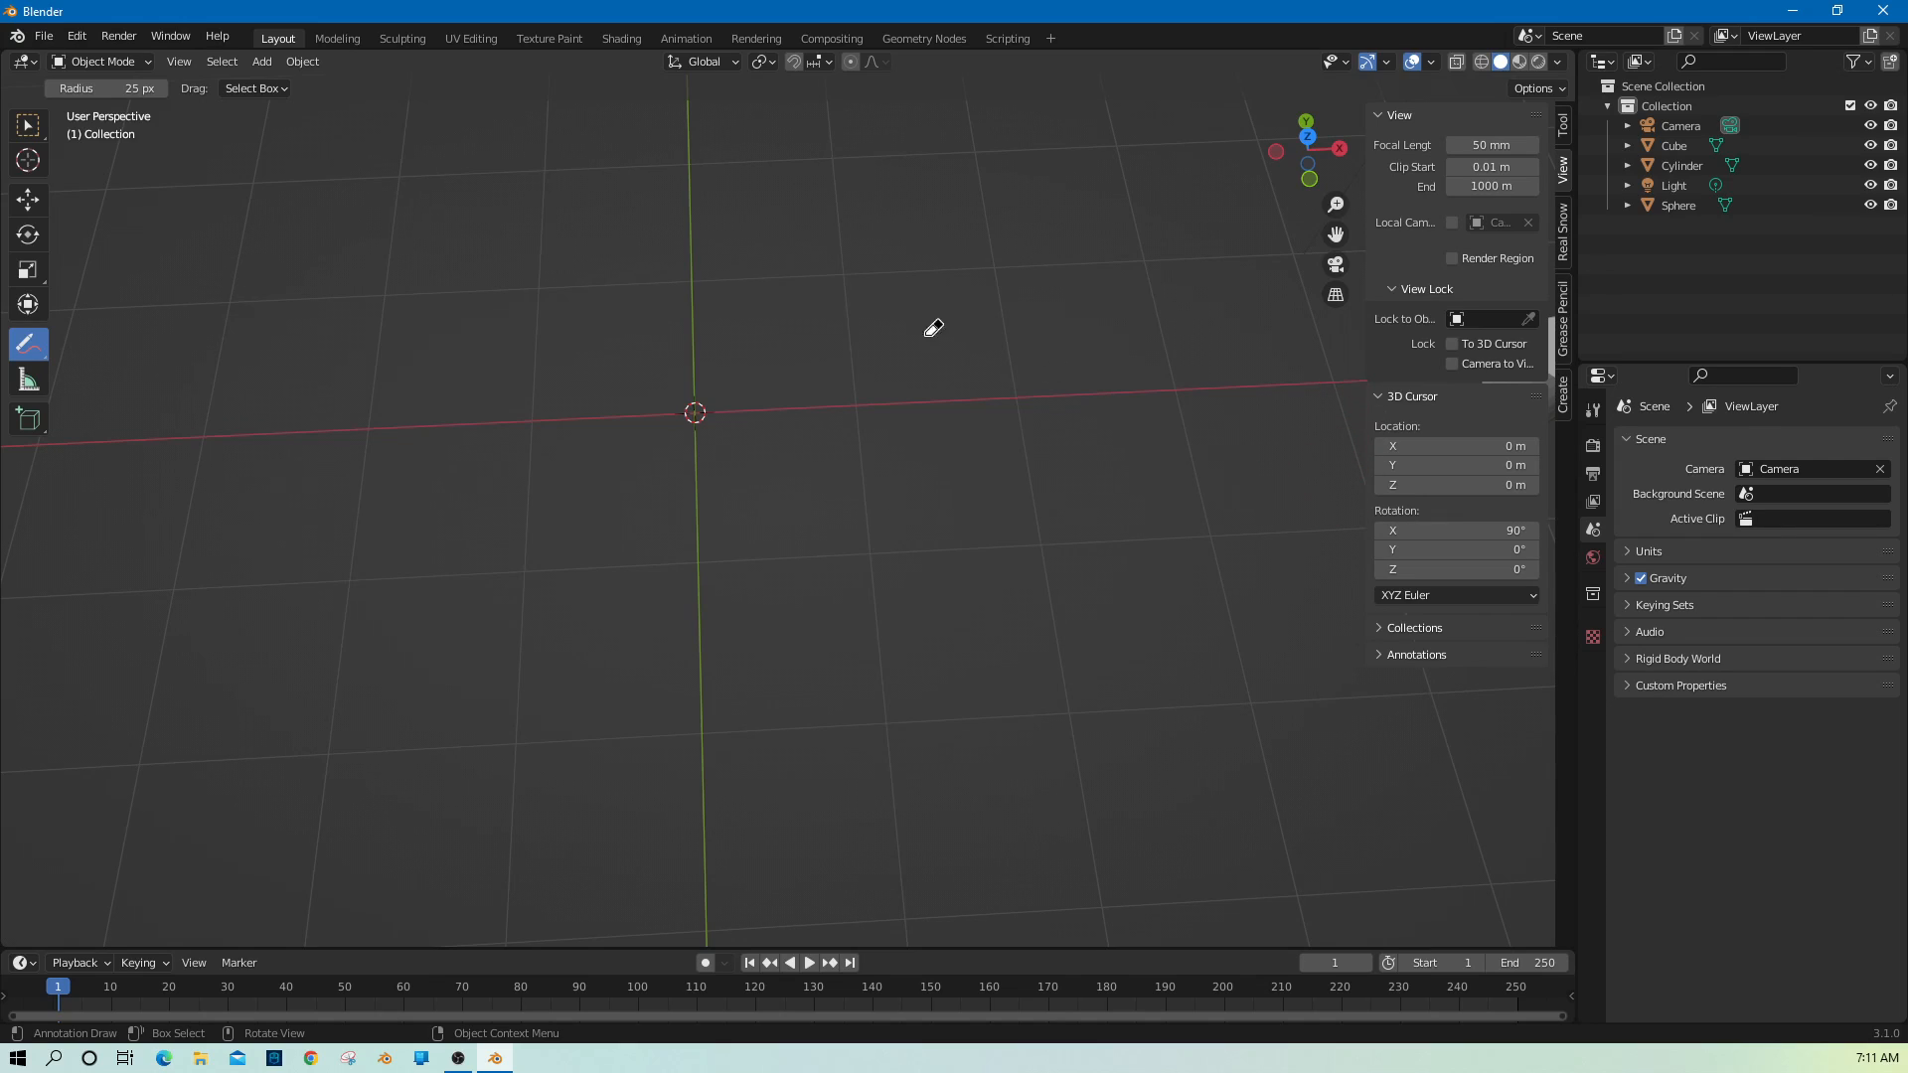
click(28, 125)
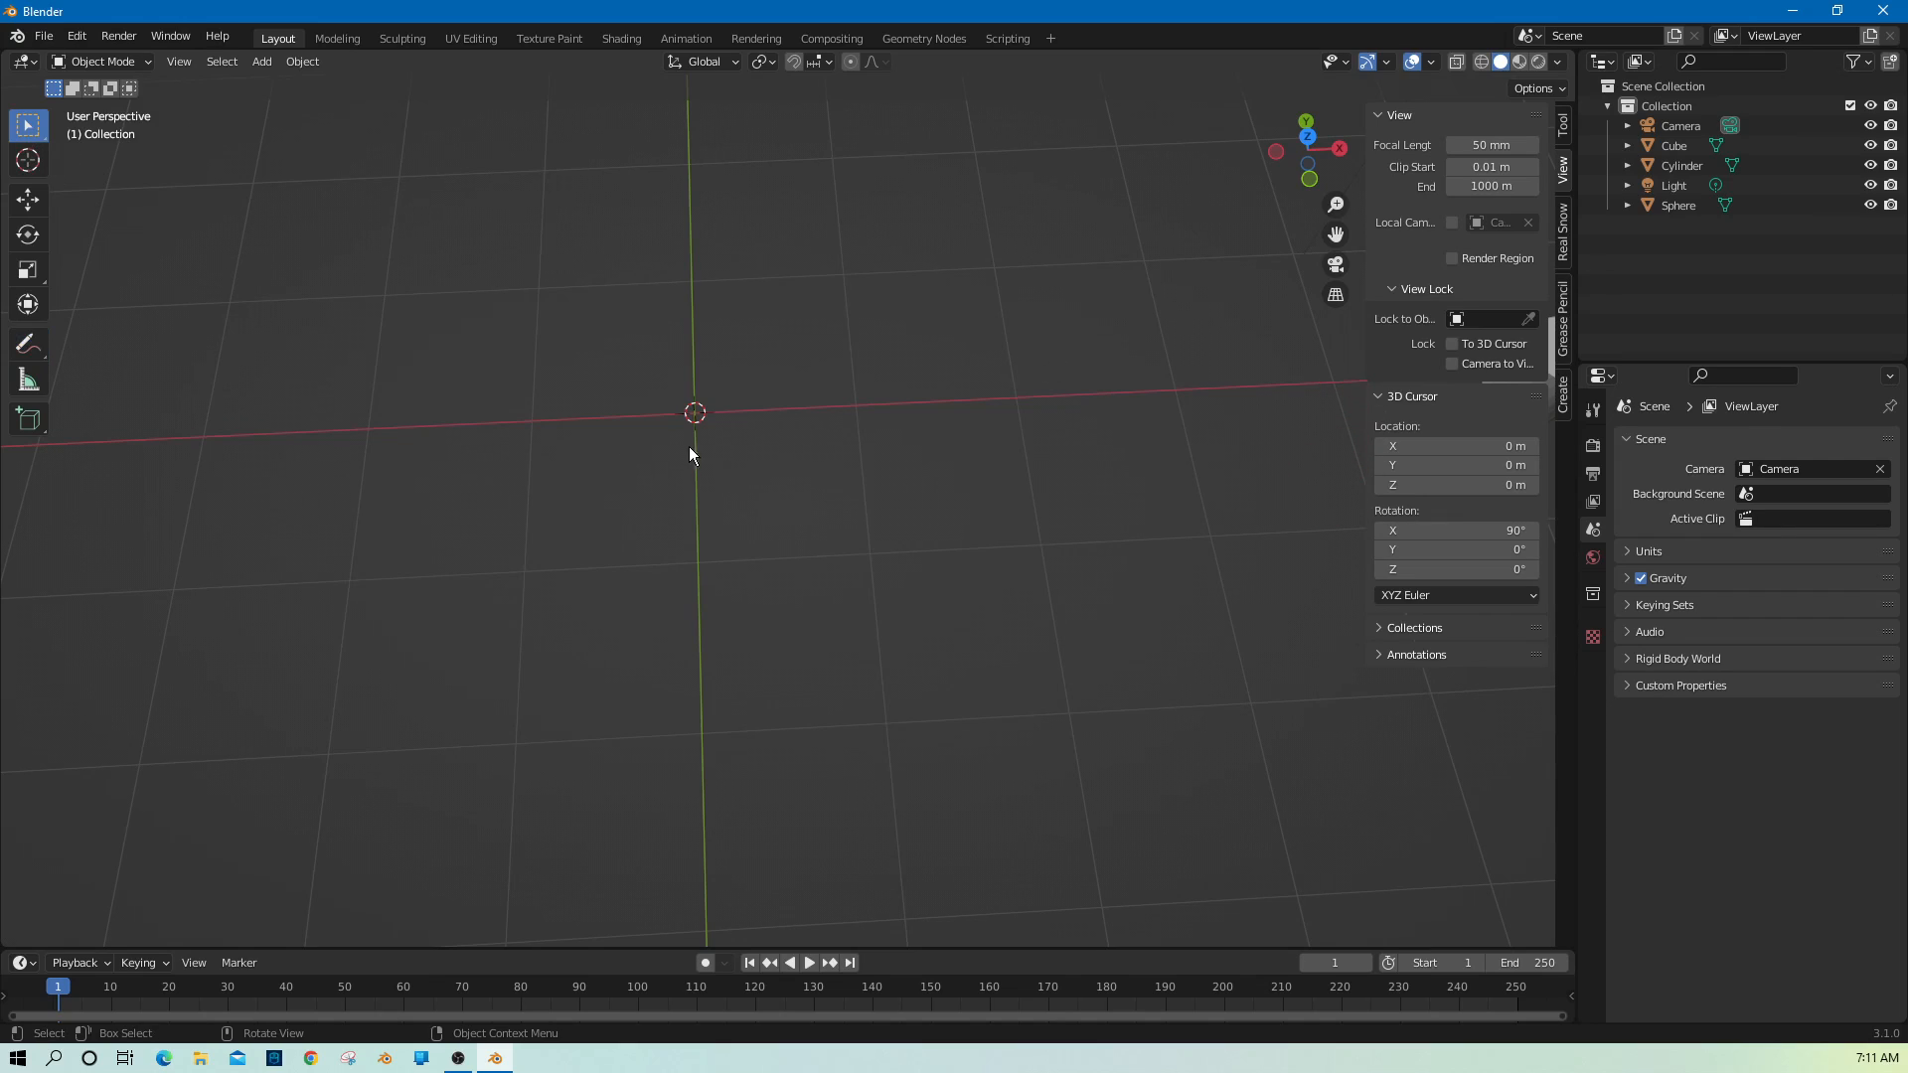
Search the add-on preferences for "land" to check whether A.N.T.Landscape is enabled, and close the preferences.
key(KP_7)
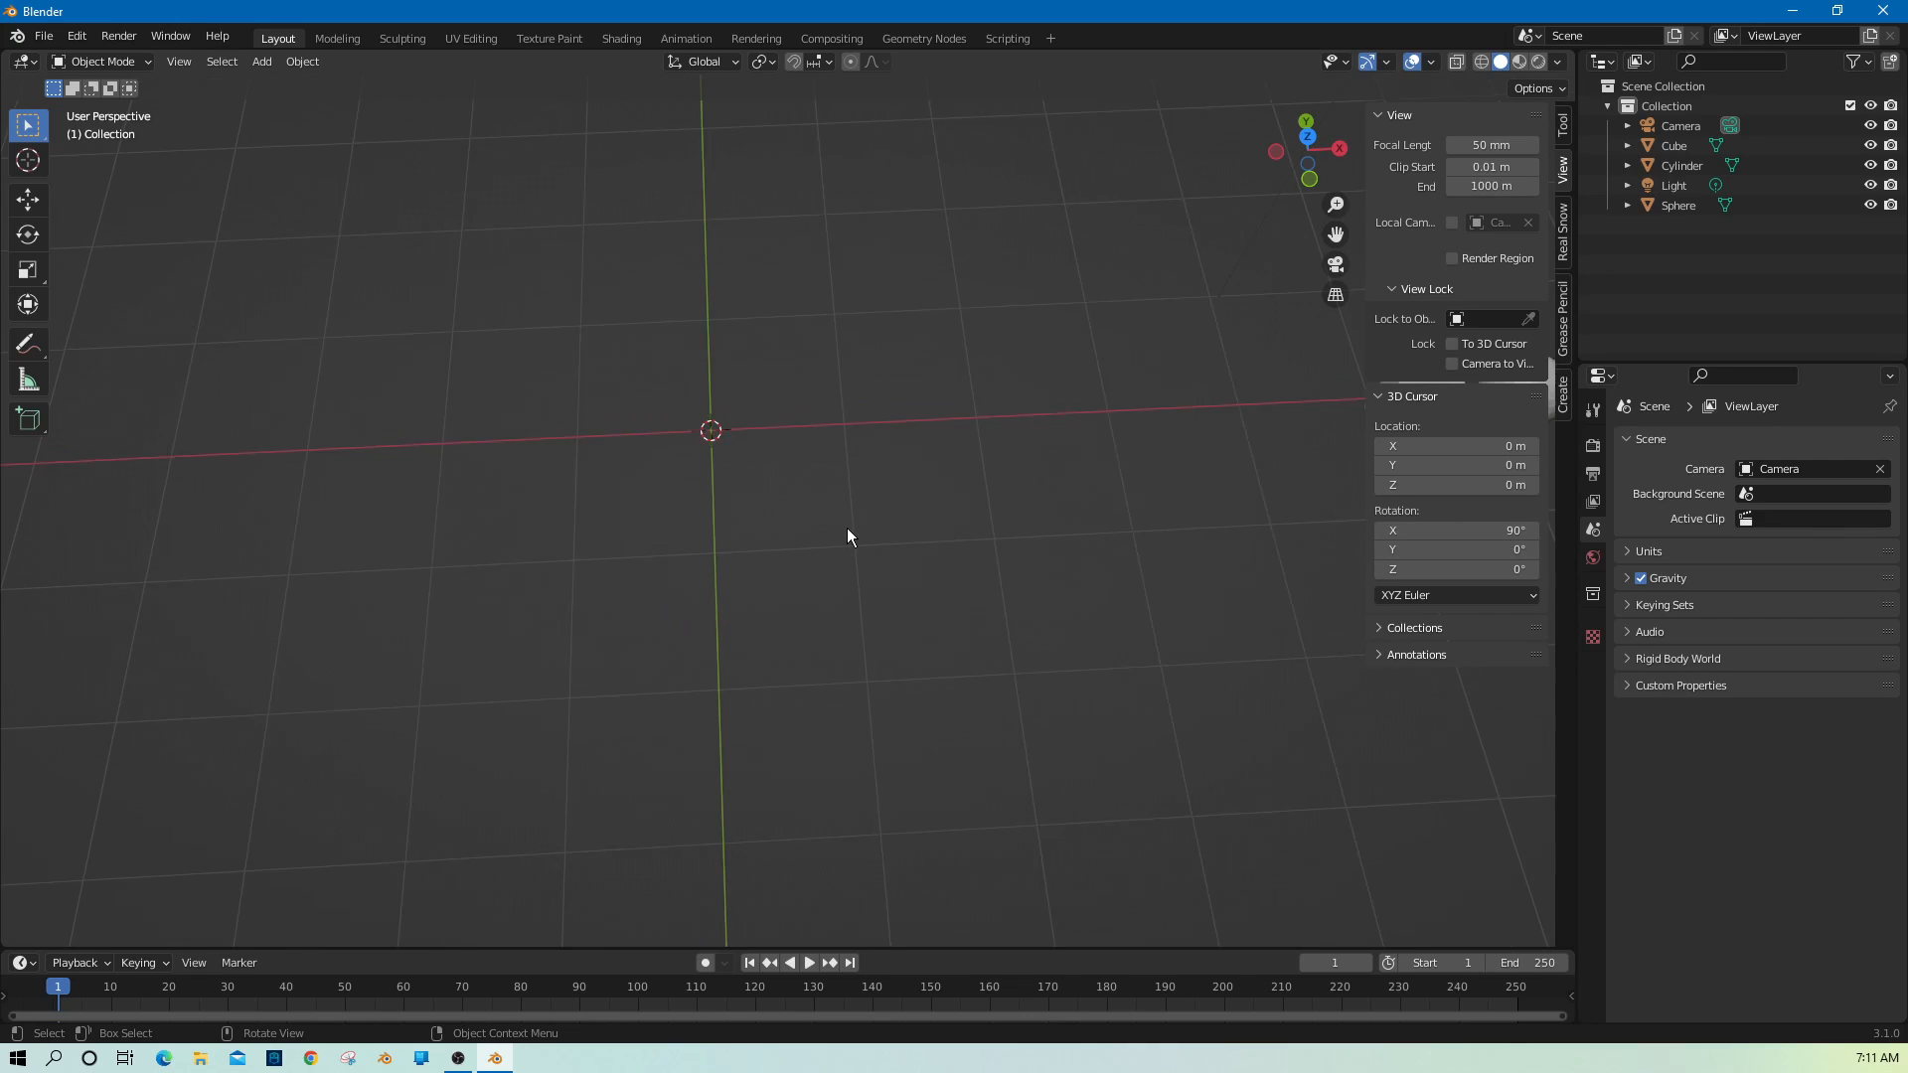
key(KP_5)
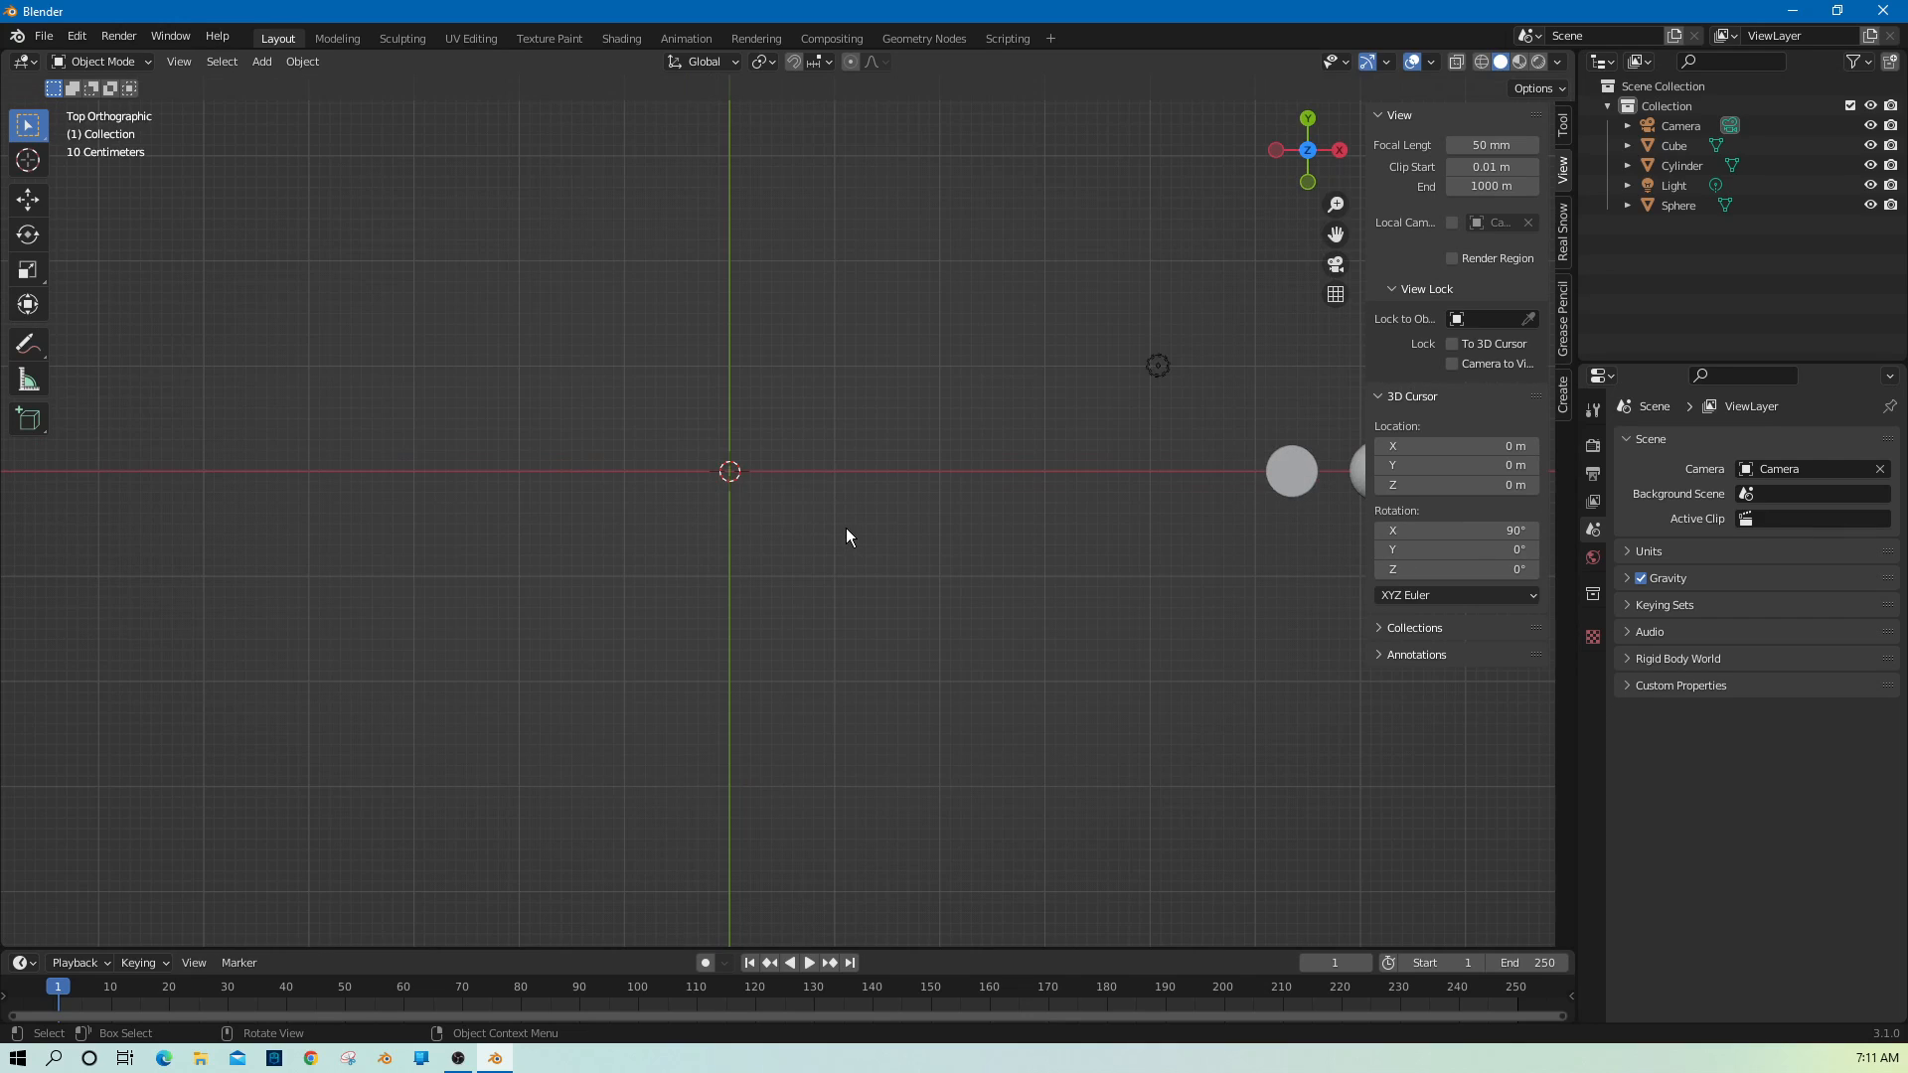
click(47, 38)
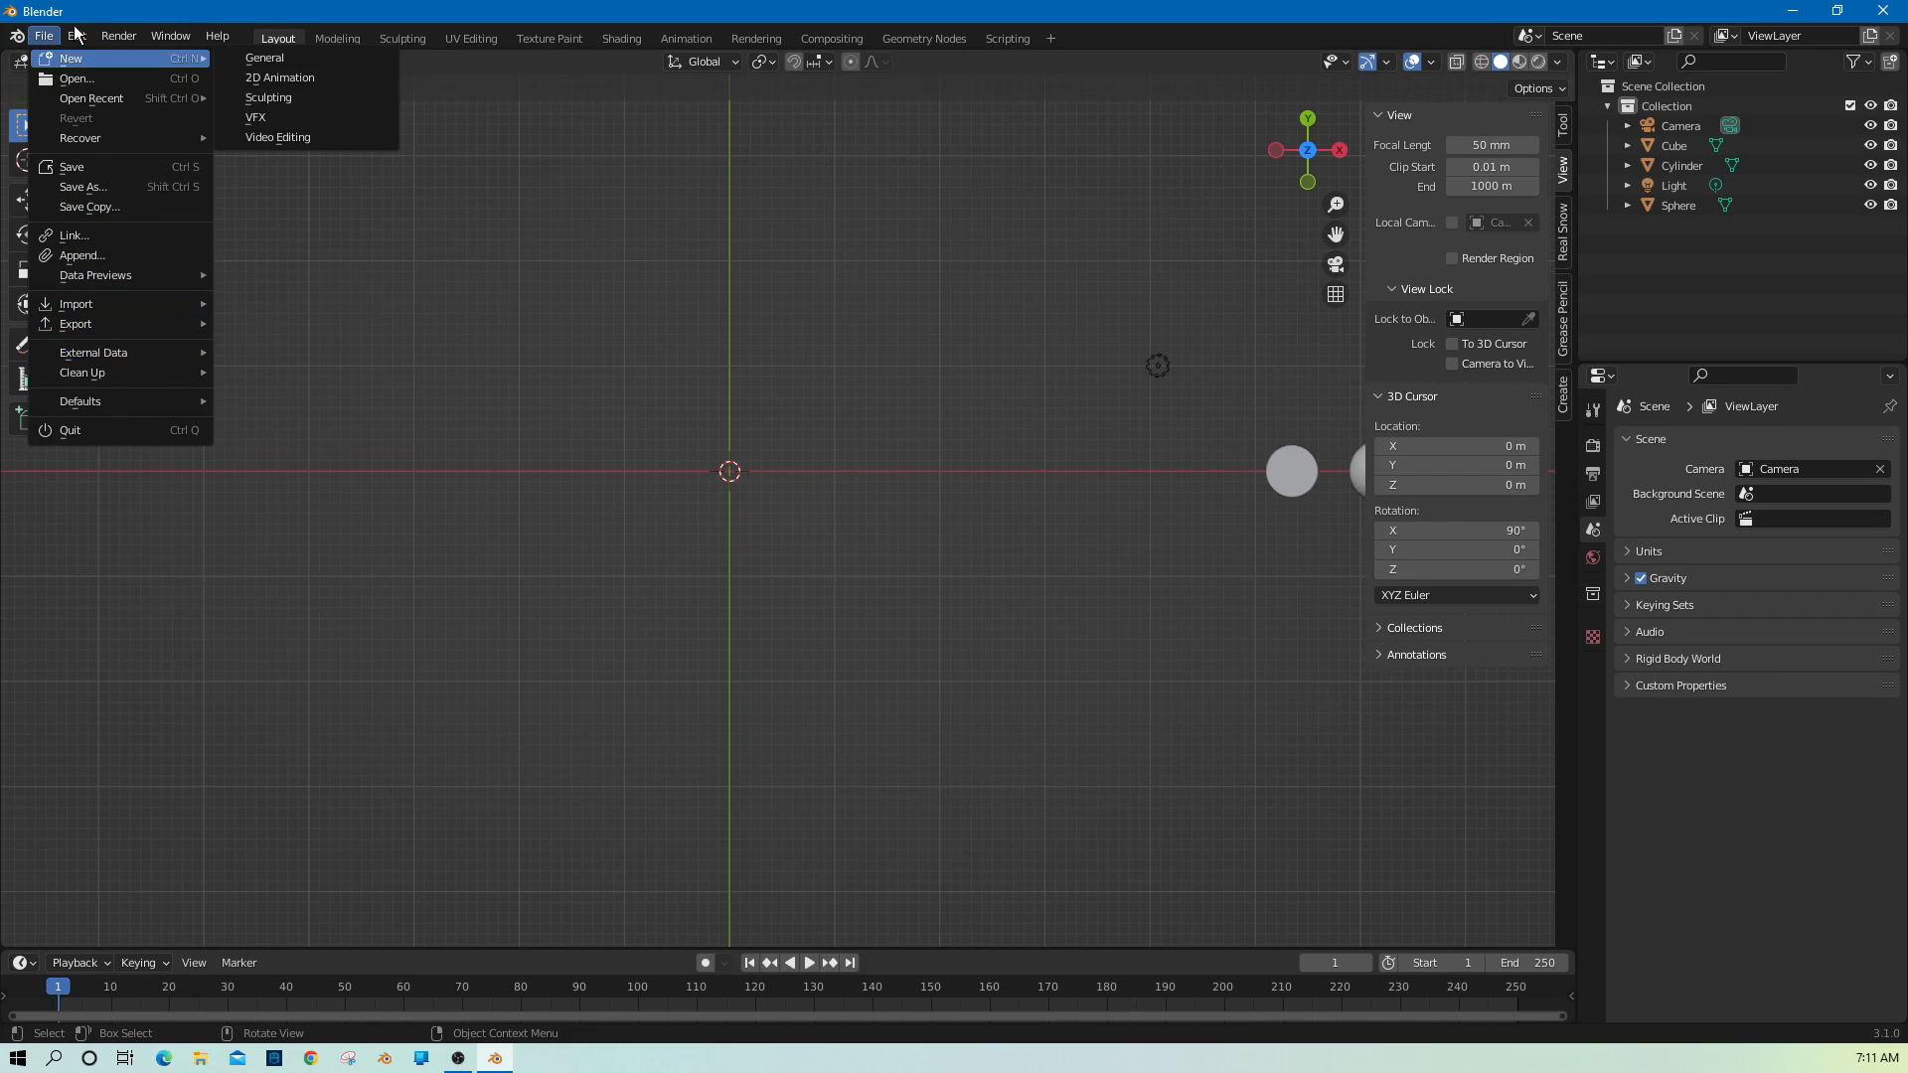
mouse_move(81, 38)
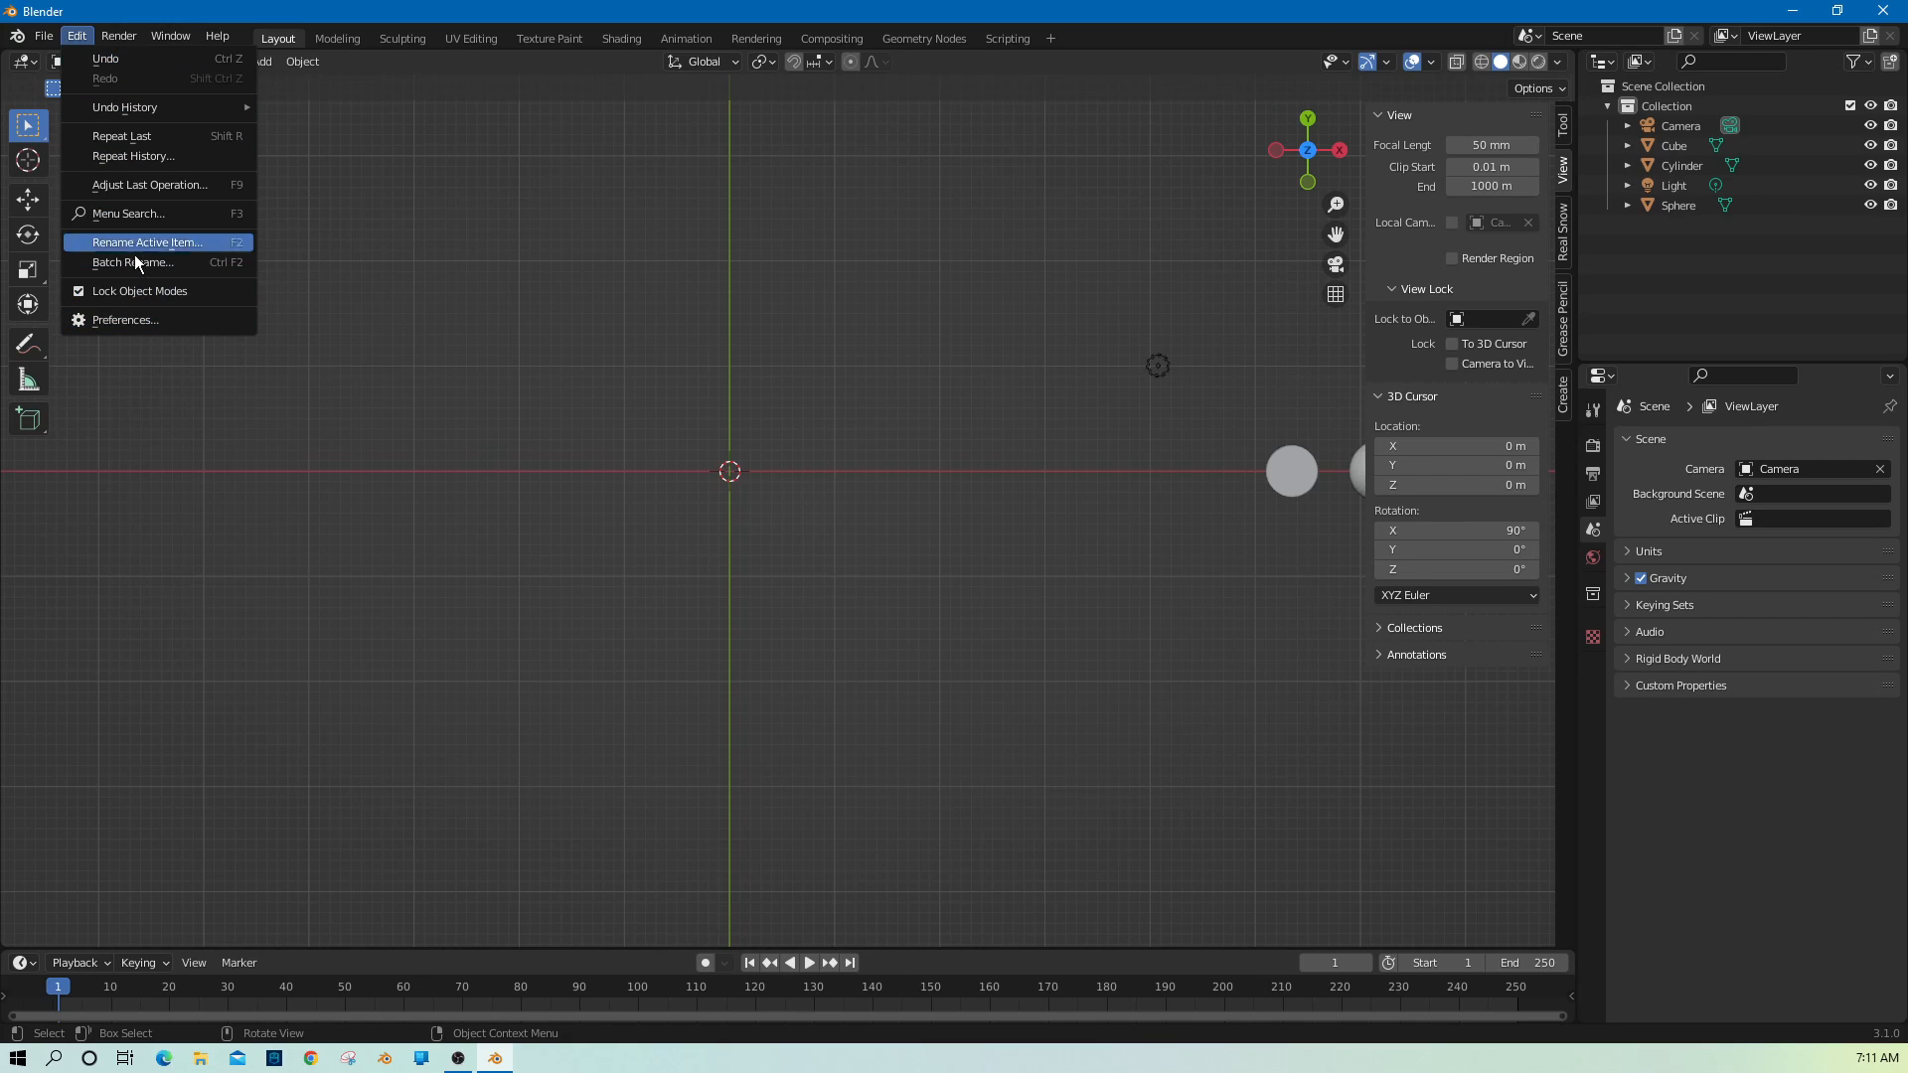
click(141, 319)
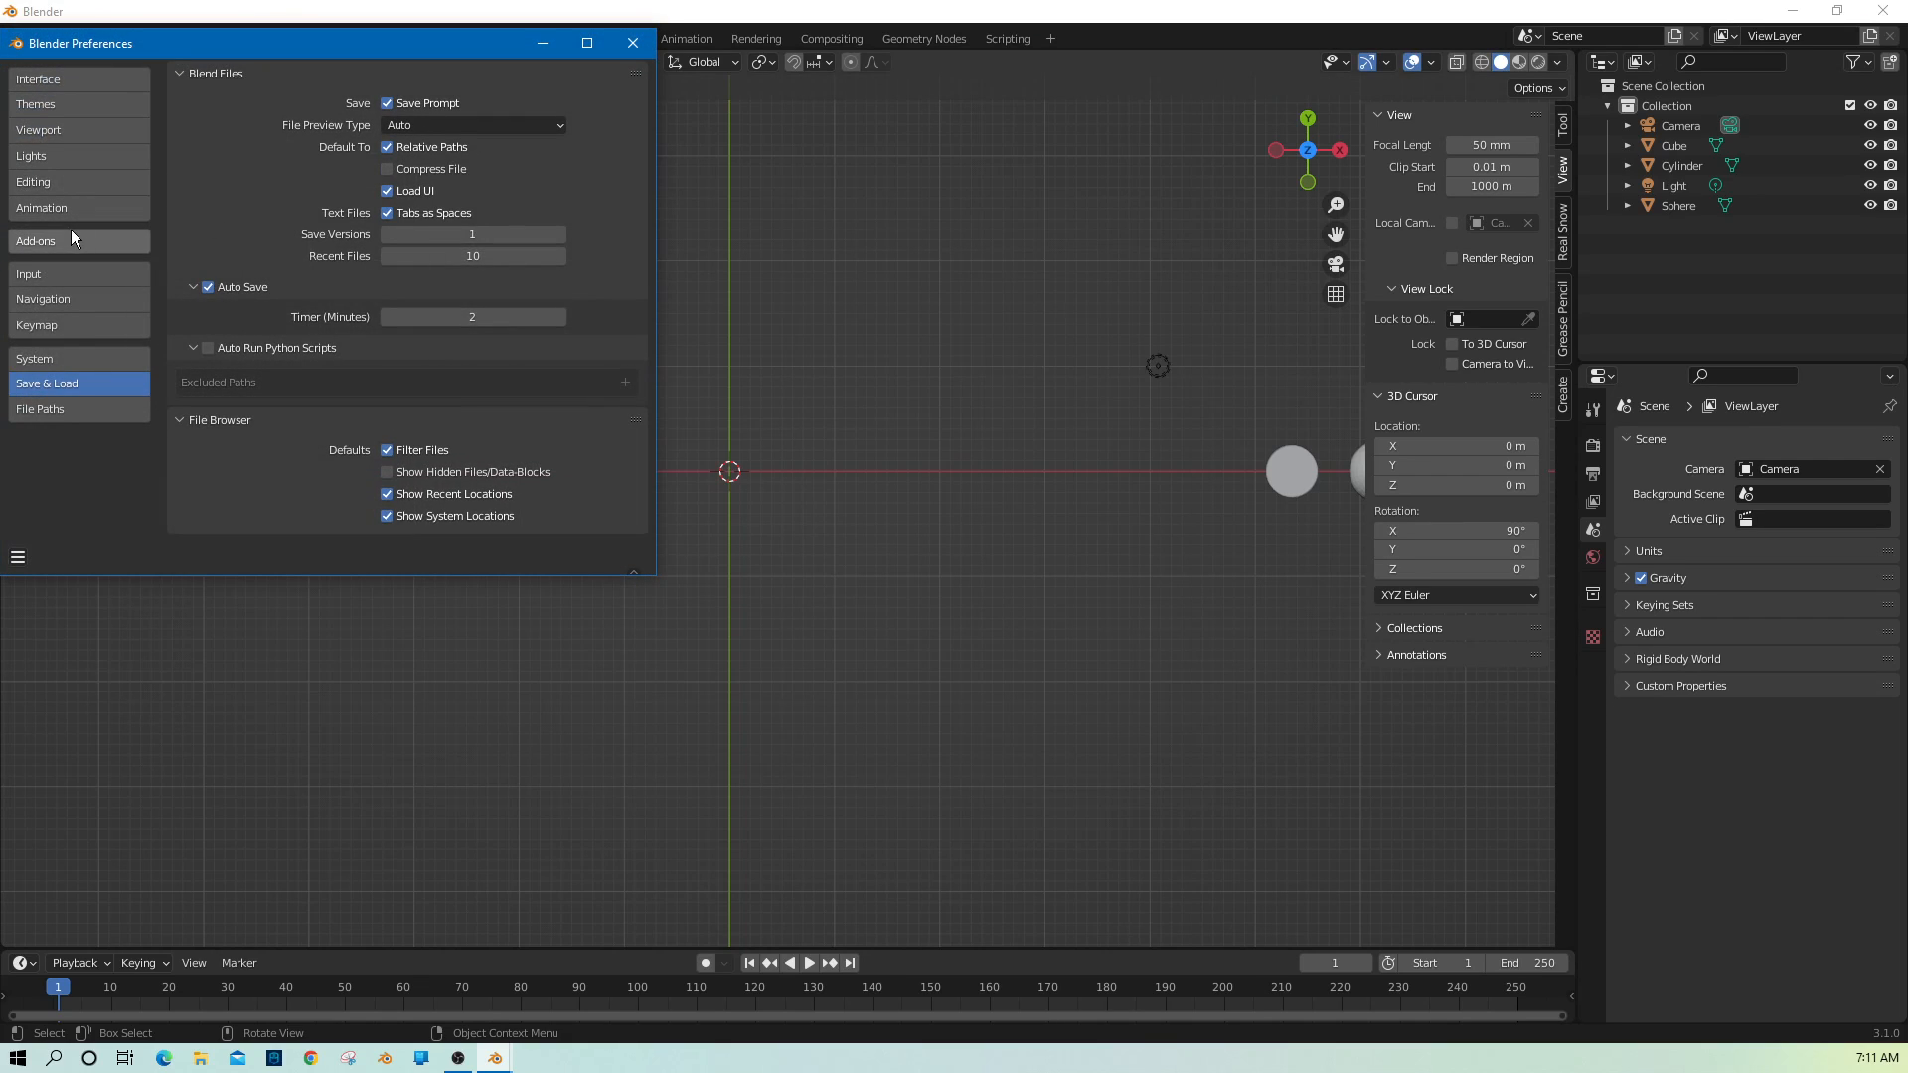
click(138, 241)
click(569, 99)
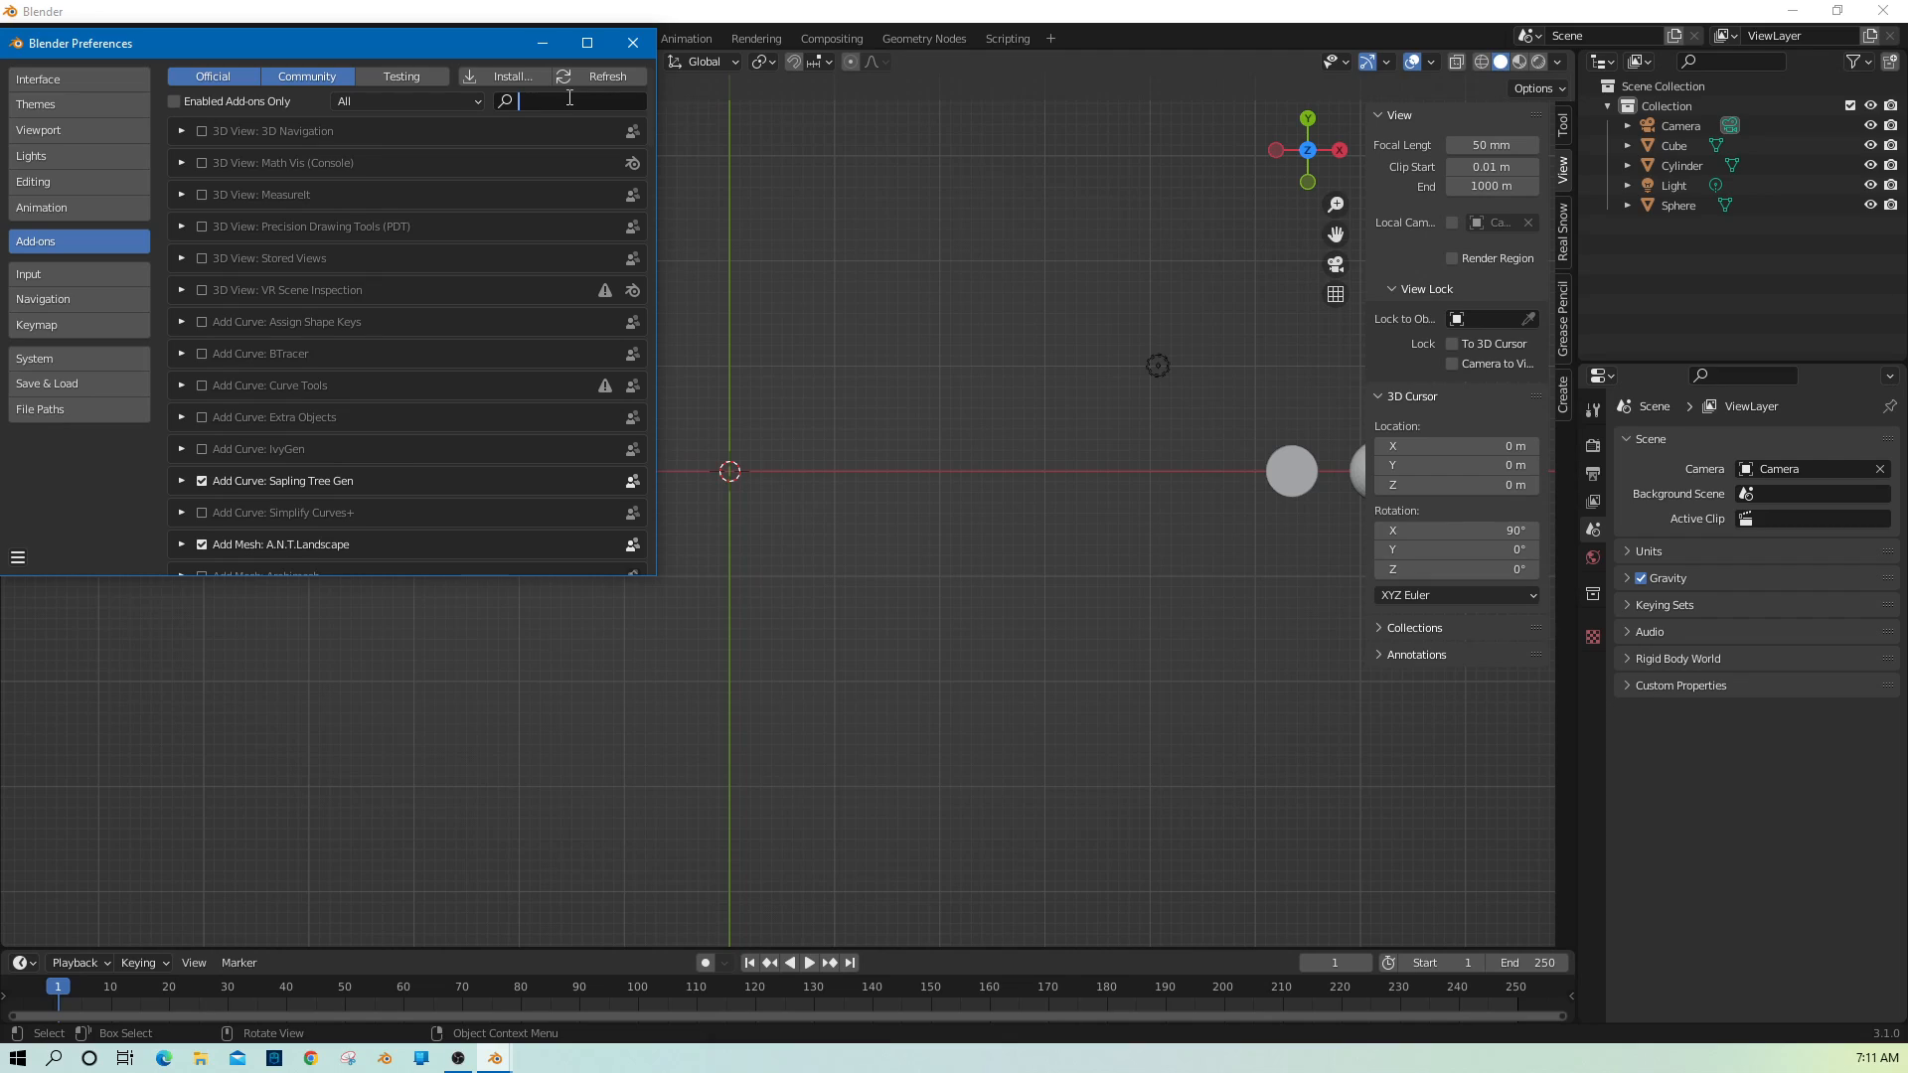
text(land)
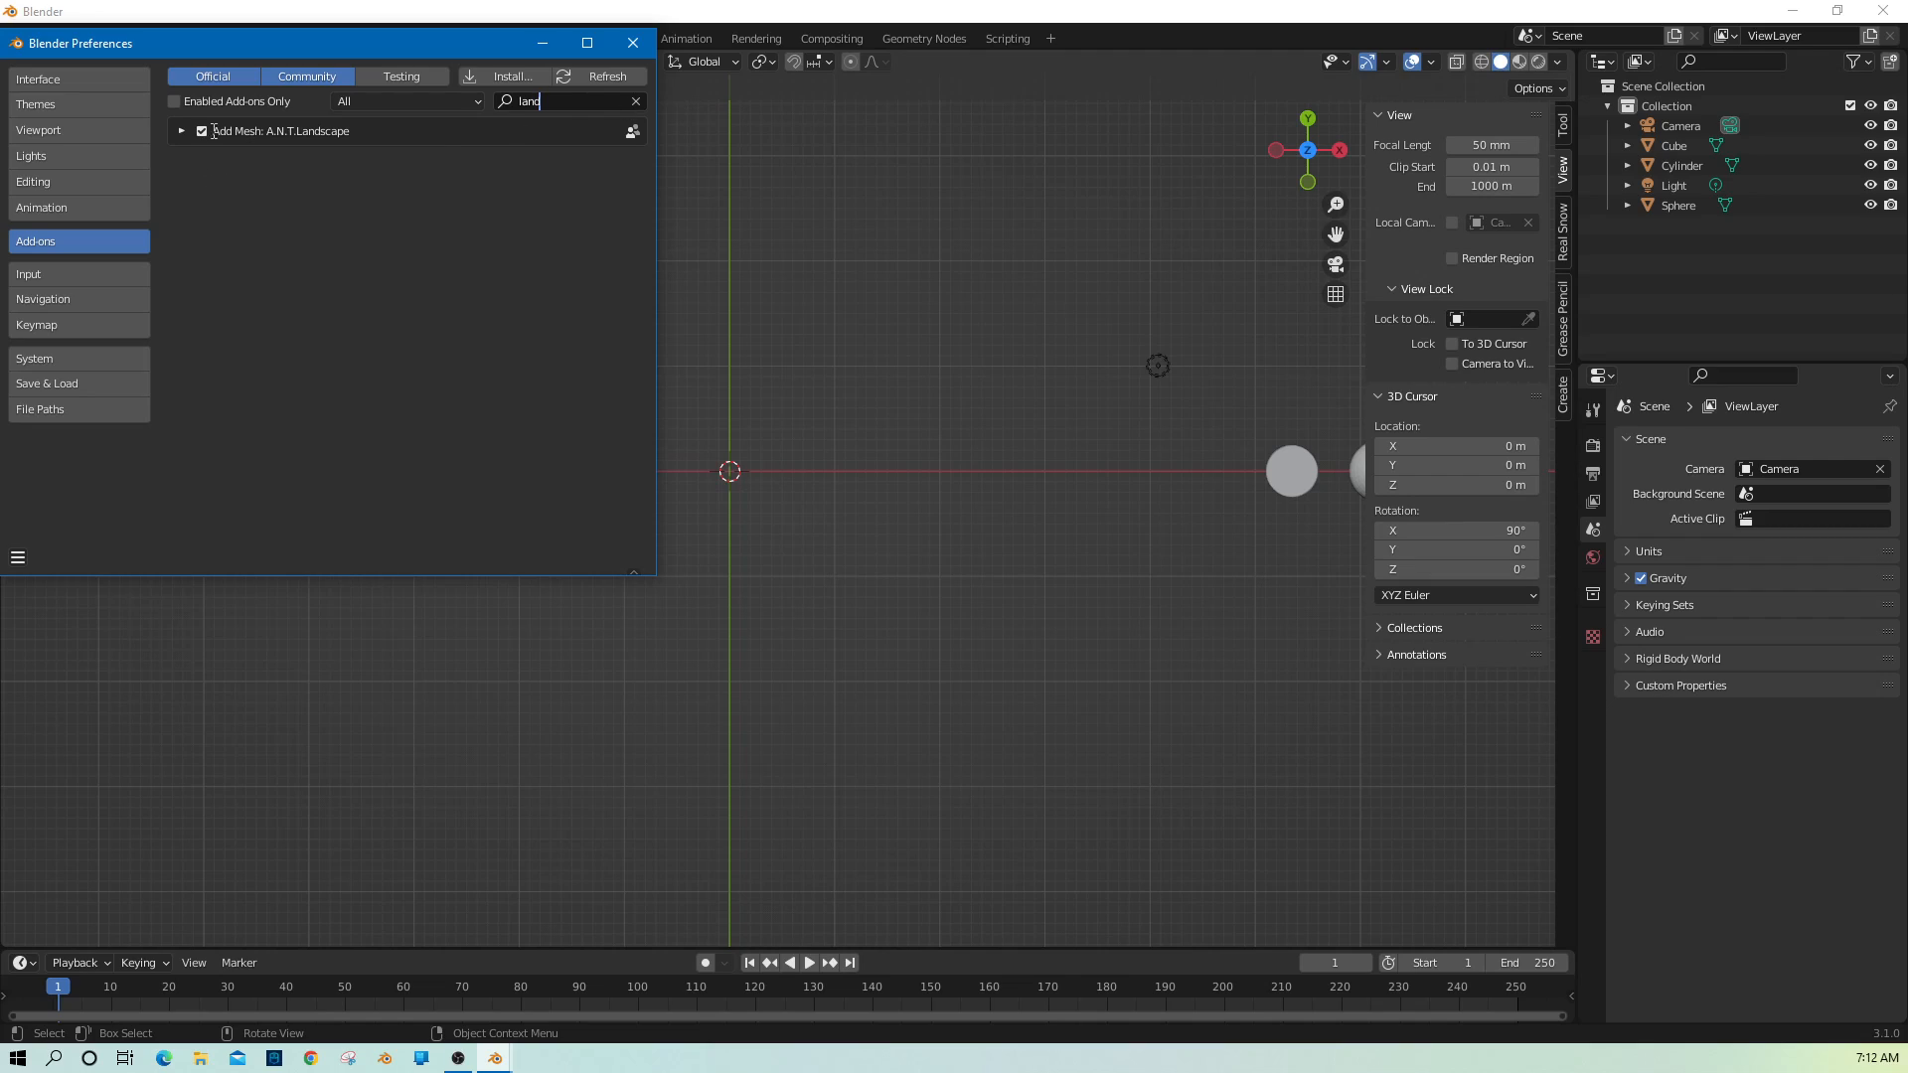
click(632, 42)
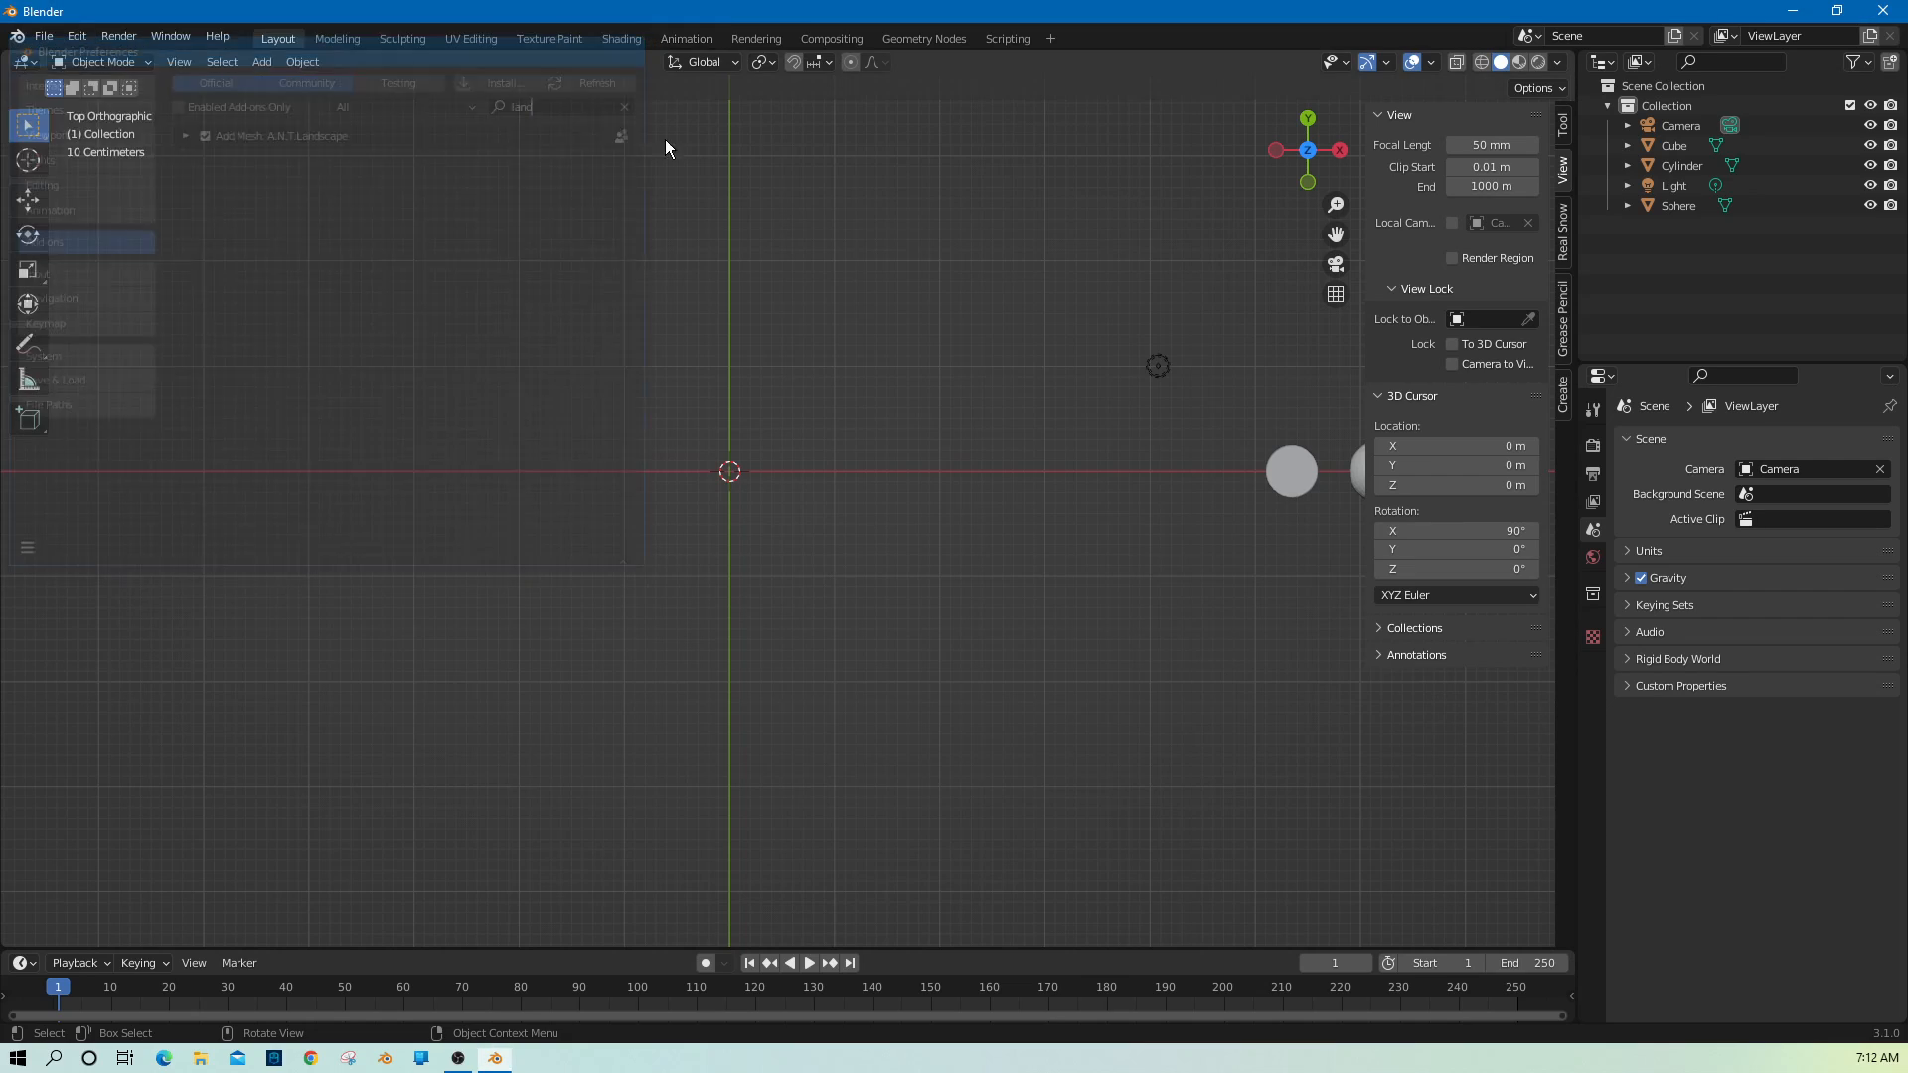
Add a Landscape mesh at the world origin and expand its Another Noise Tool settings.
key(shift+a)
mouse_move(813, 598)
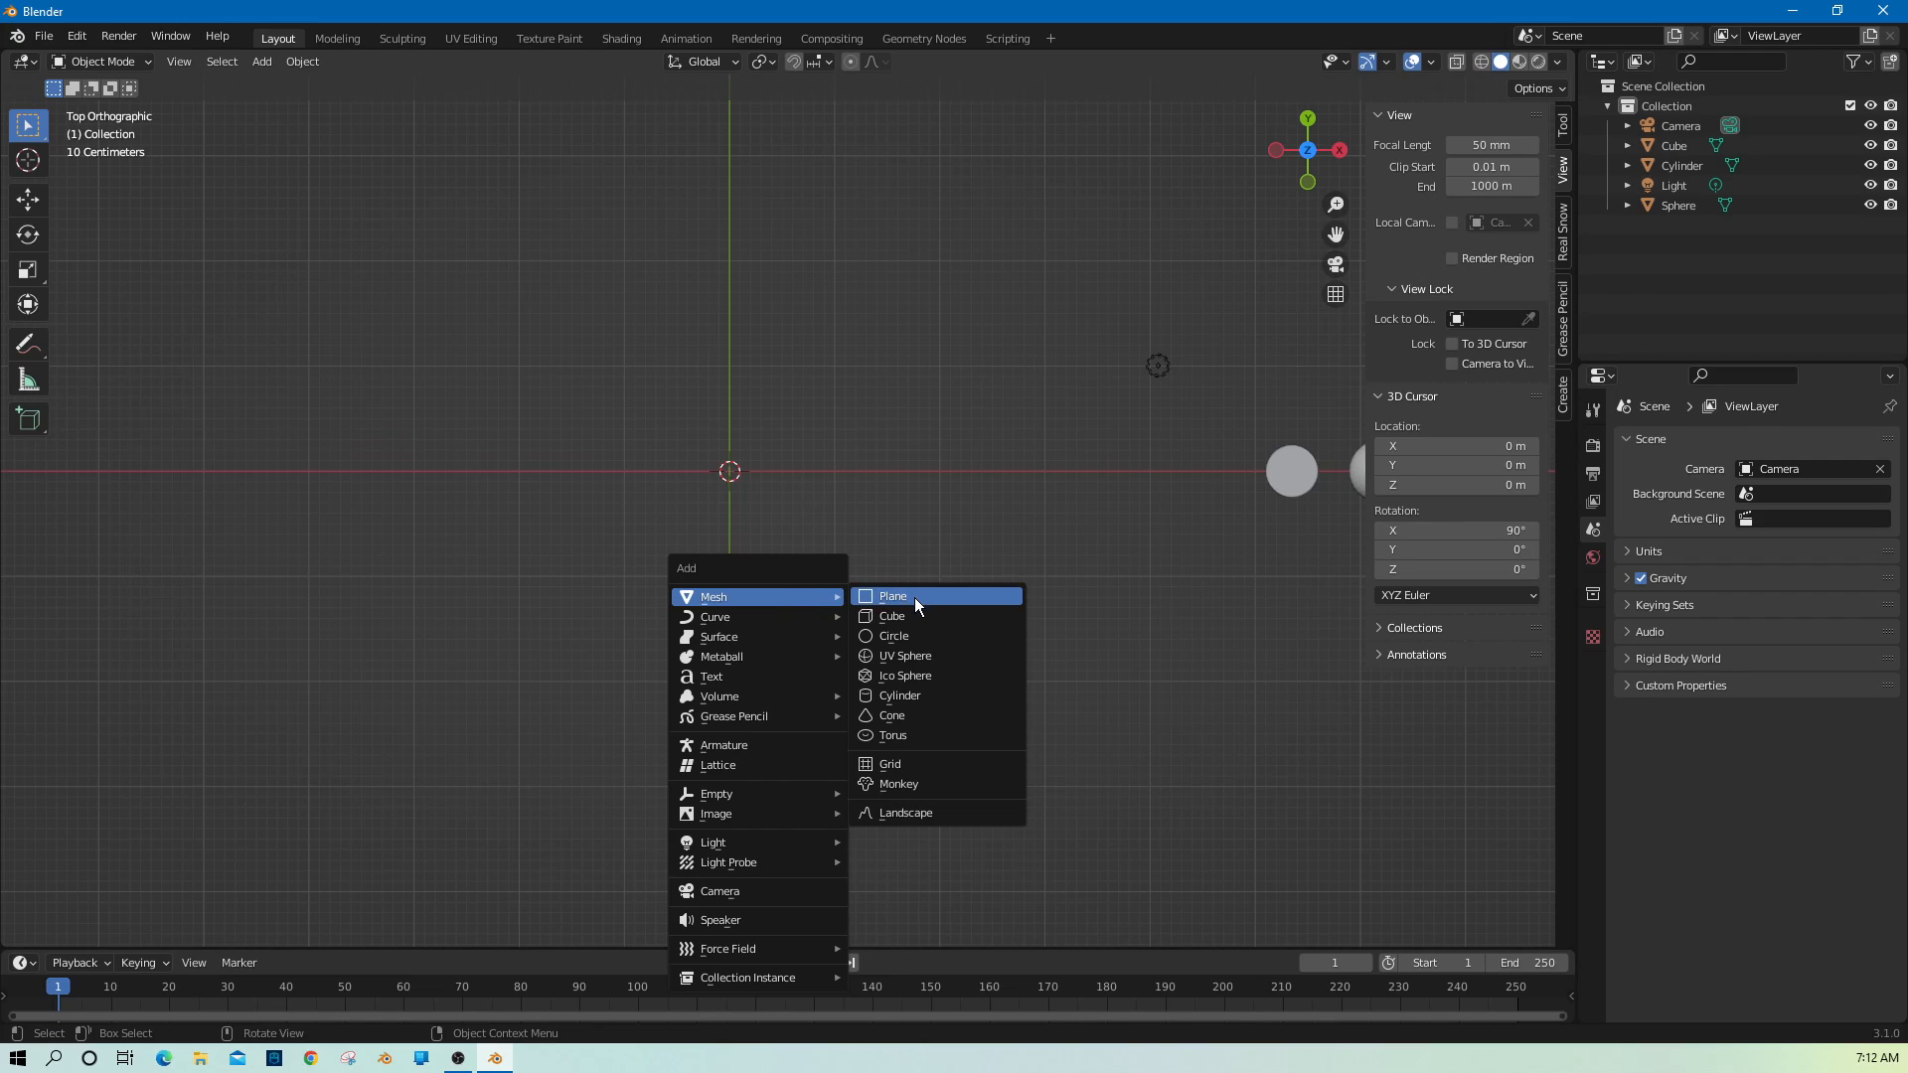
click(923, 814)
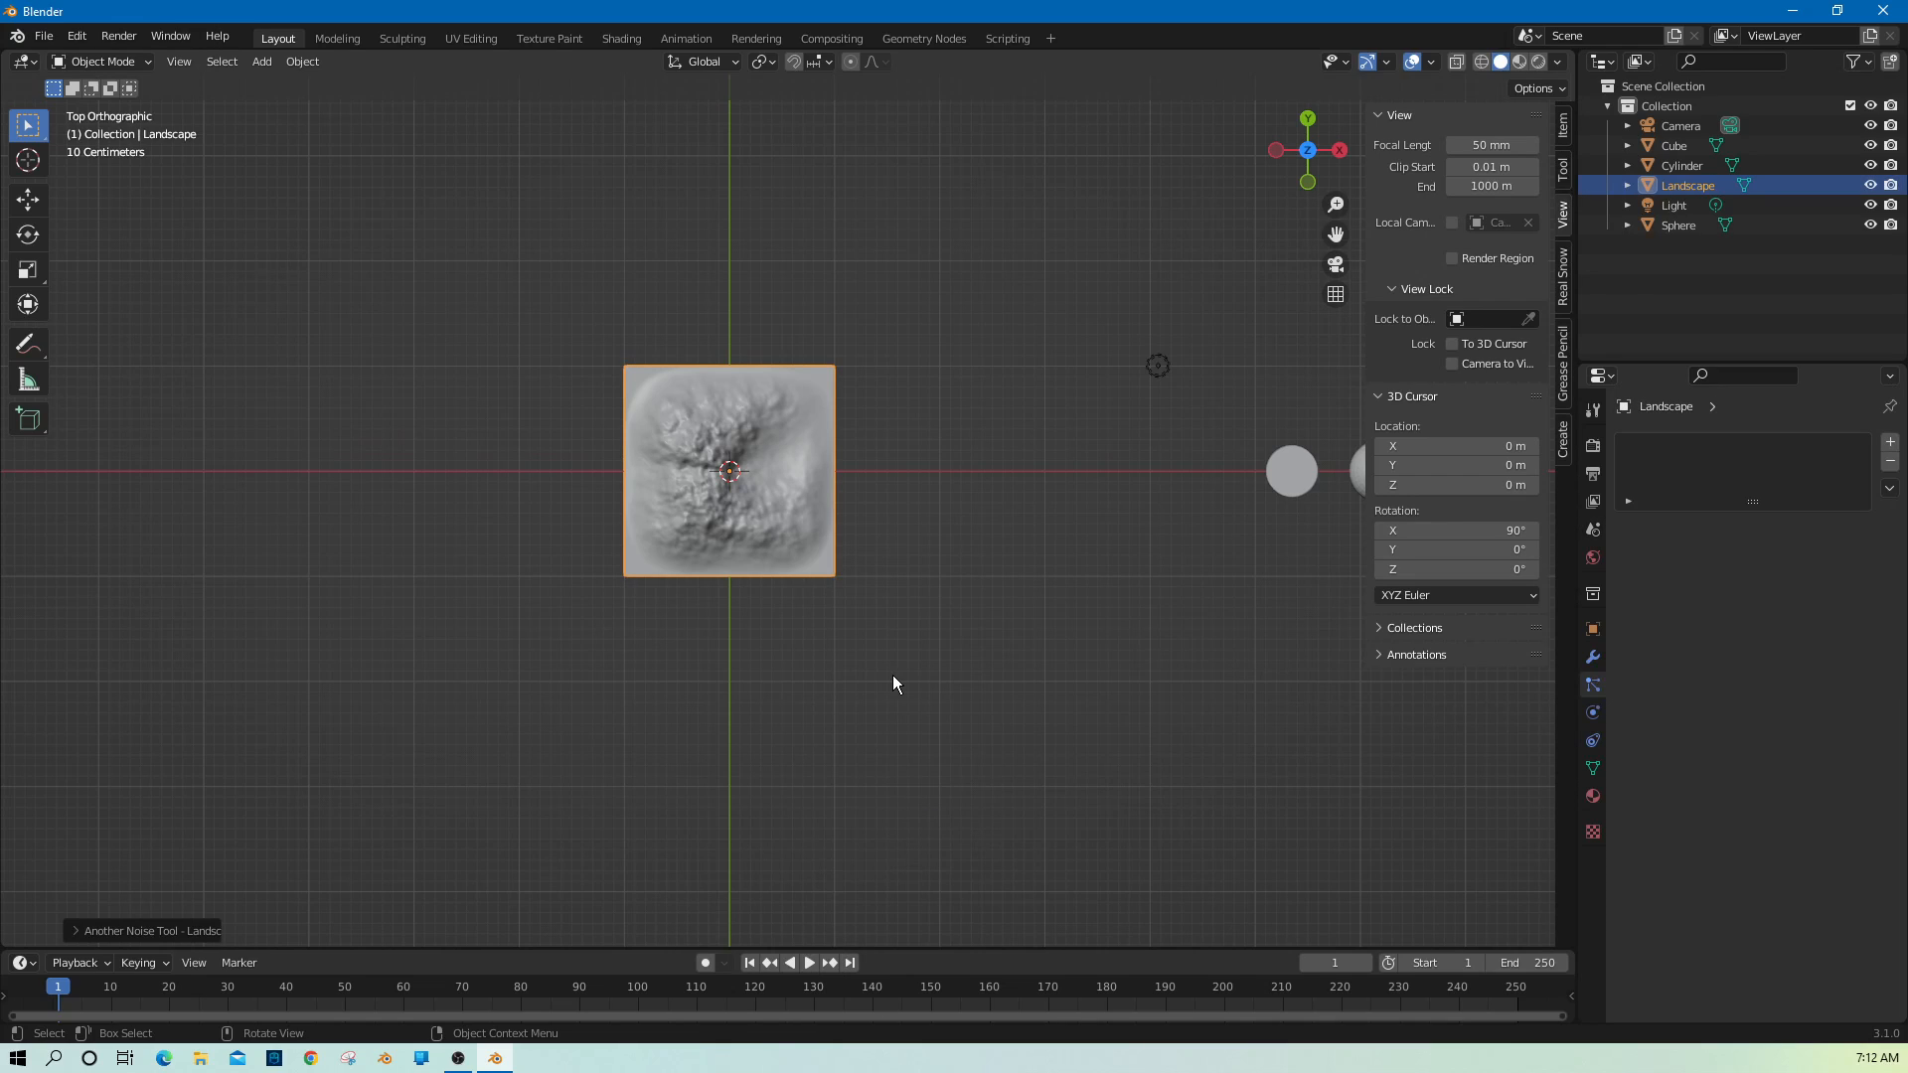
click(206, 932)
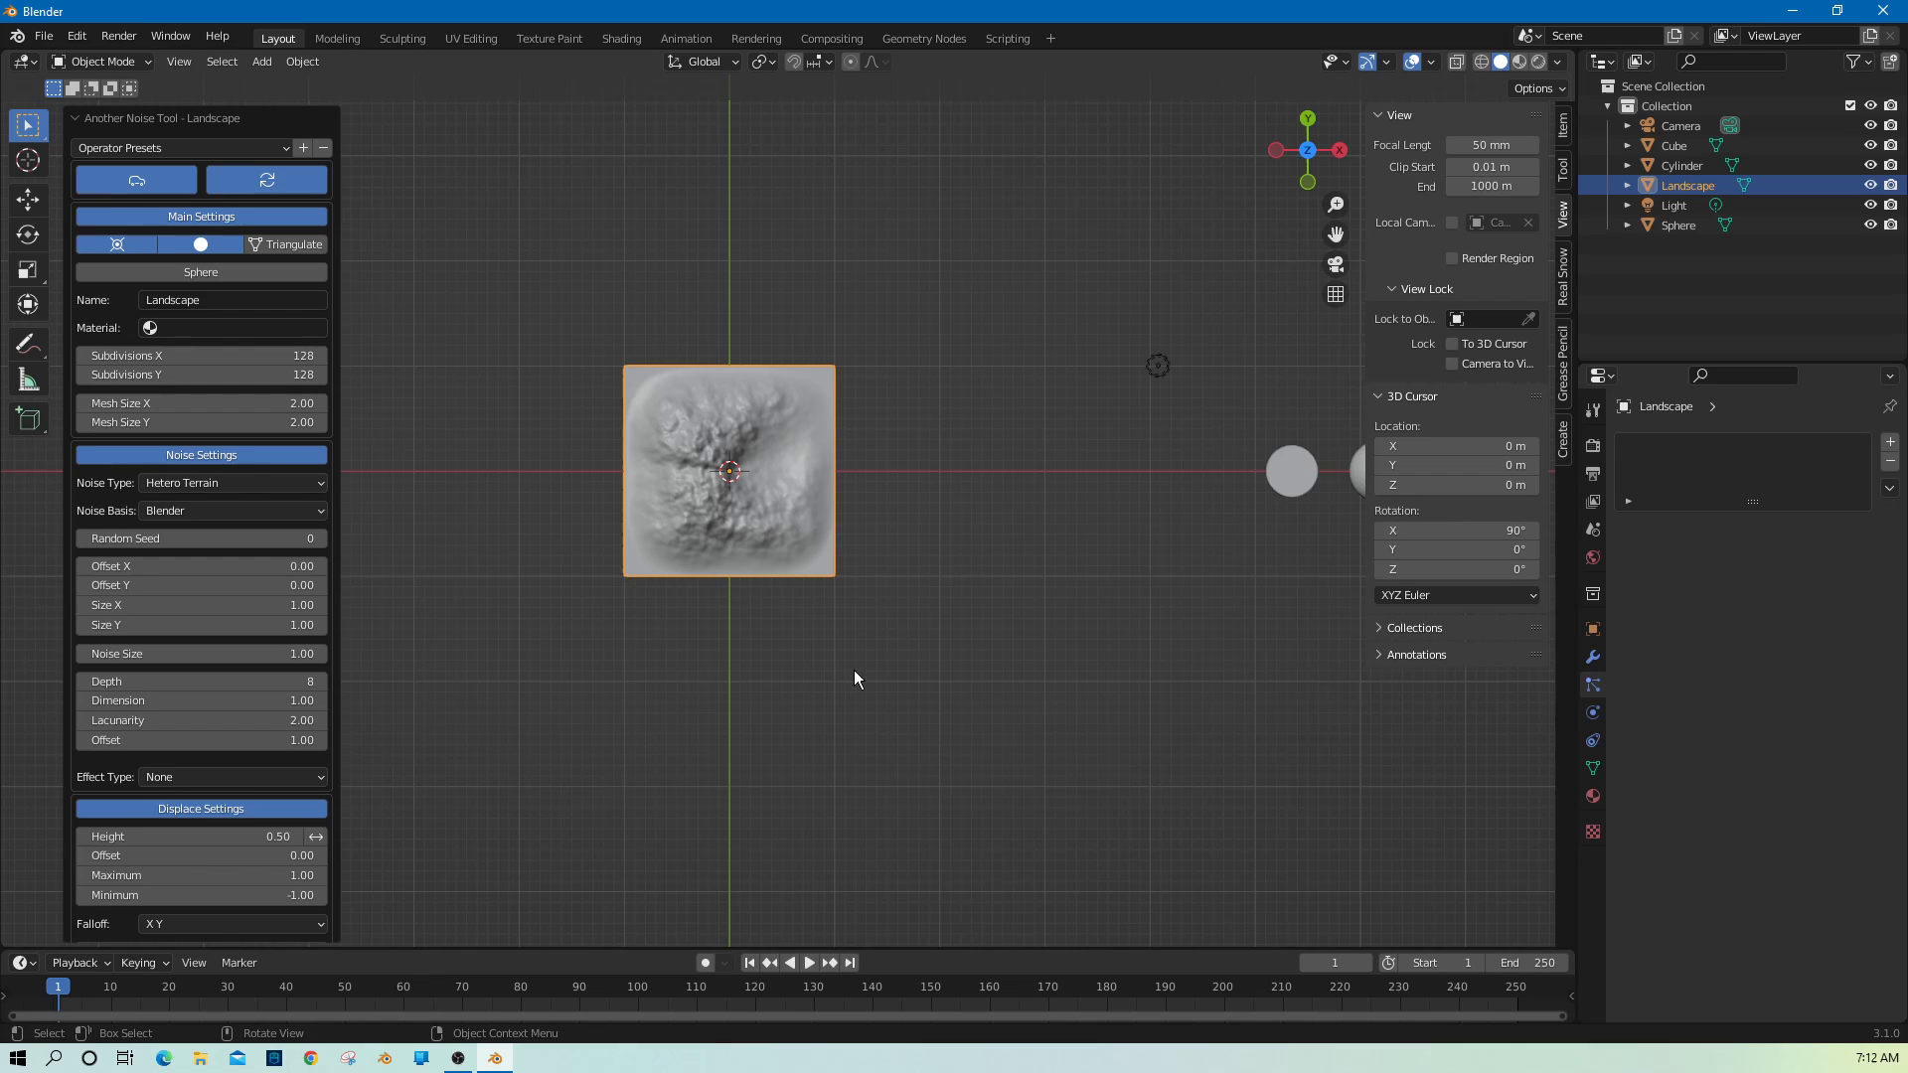
Try the "another noise" and "billow" operator presets on the landscape.
middle_drag(855, 670, 873, 513)
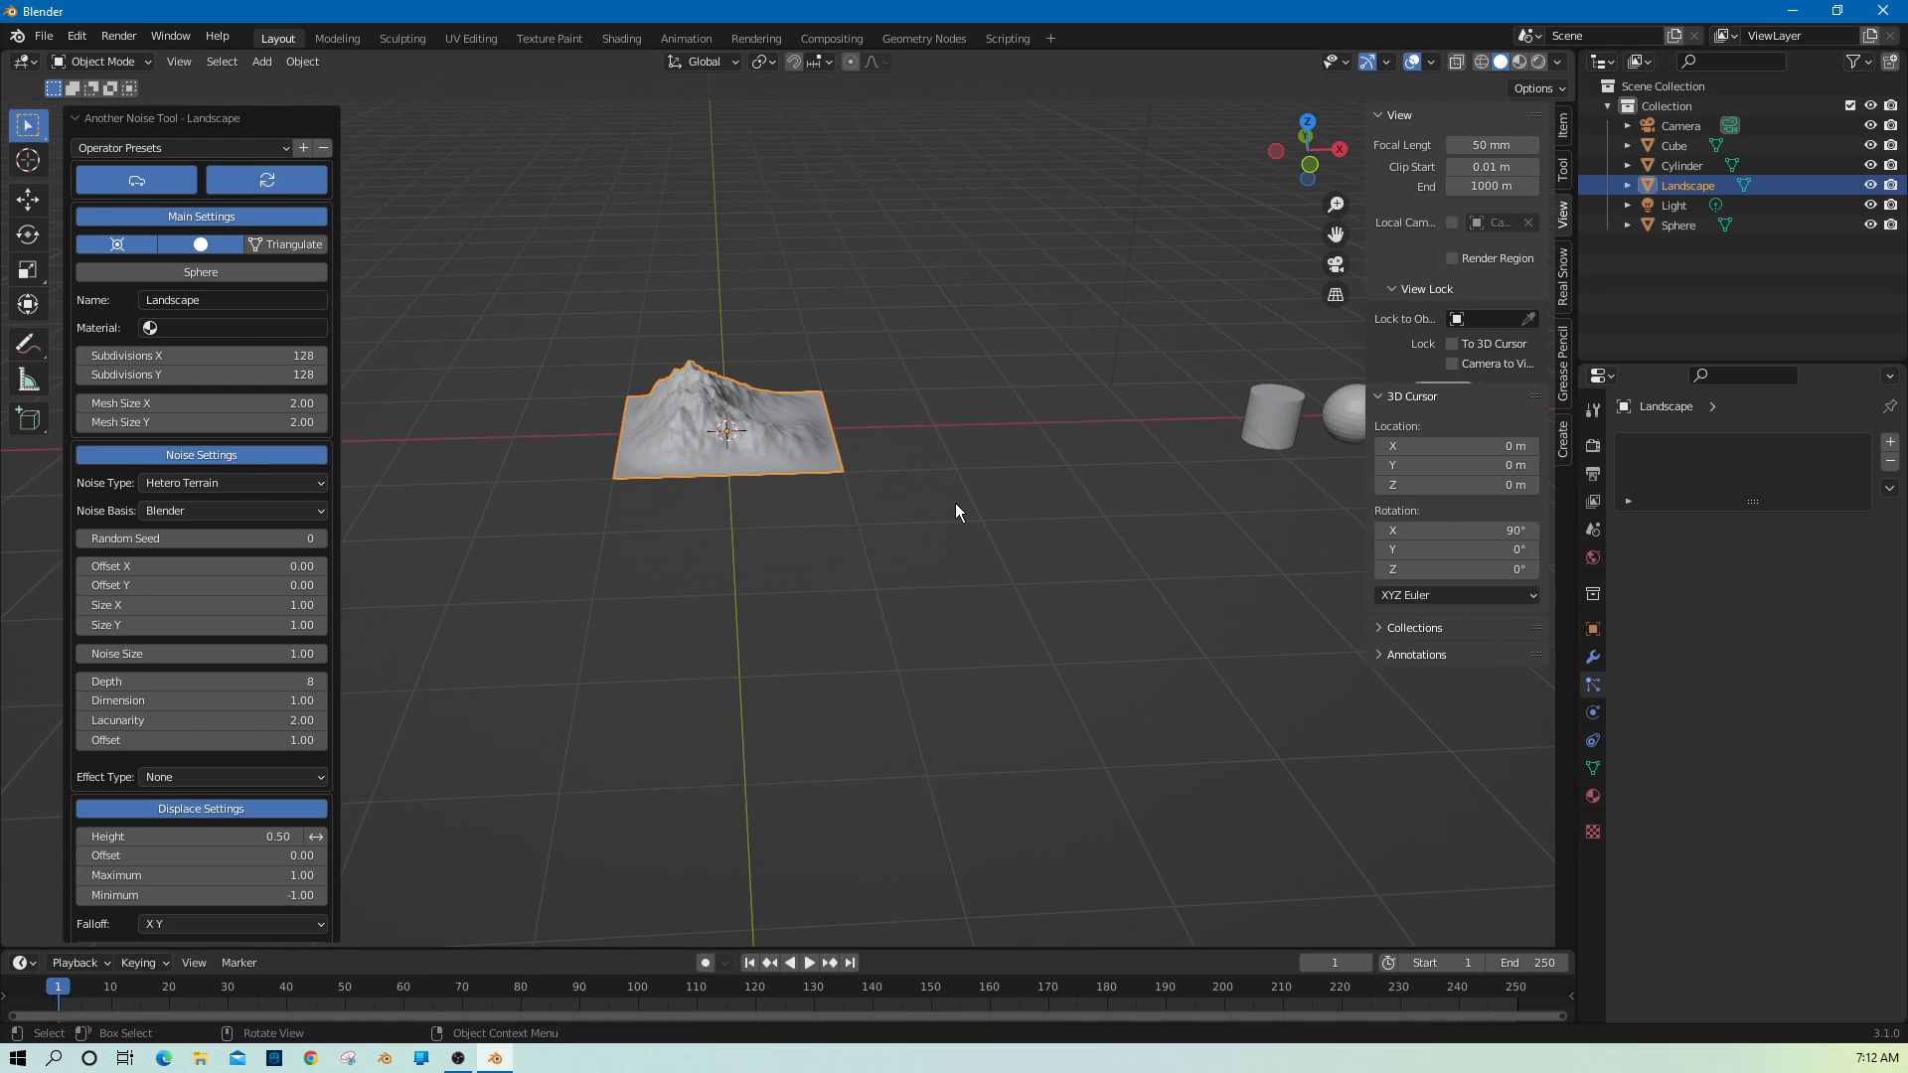
middle_drag(1030, 475, 1236, 480)
scroll(781, 664, up, 5)
shift+middle_drag(1203, 558, 1143, 672)
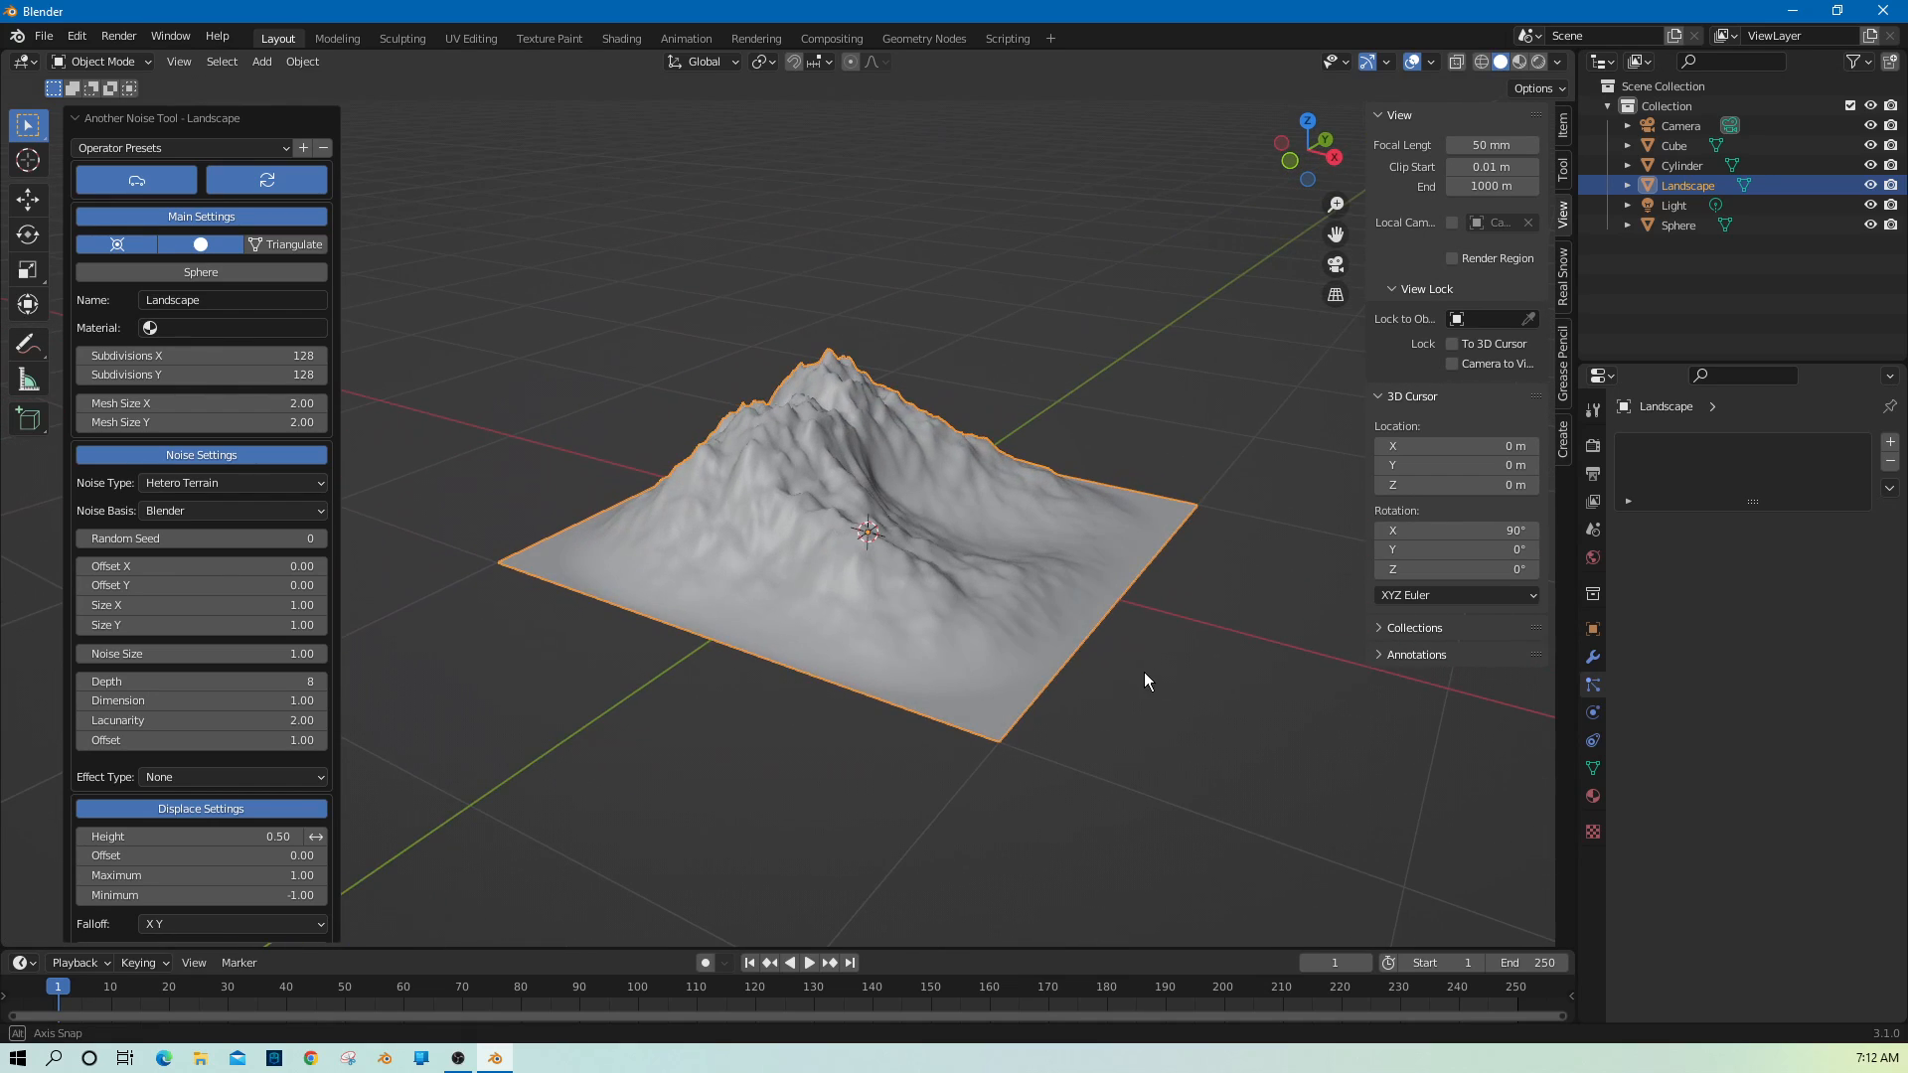
click(259, 153)
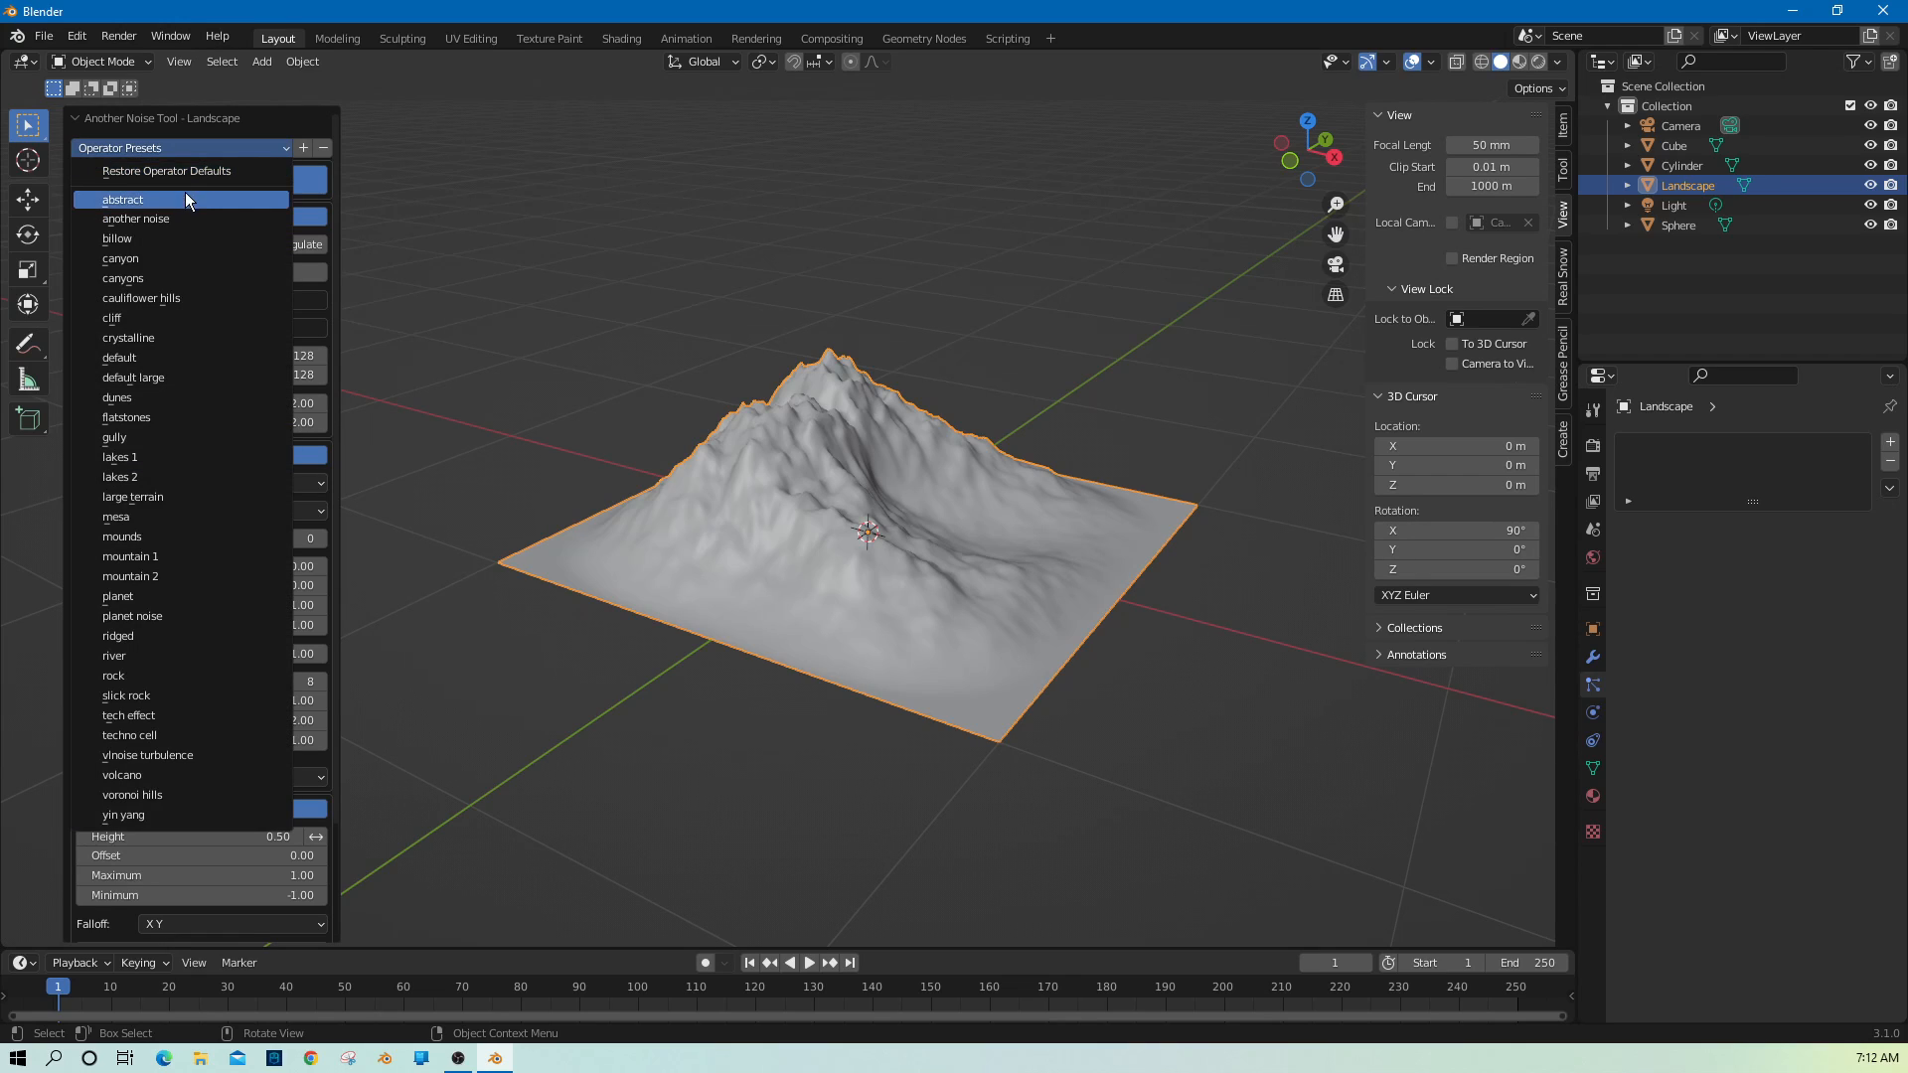
click(183, 218)
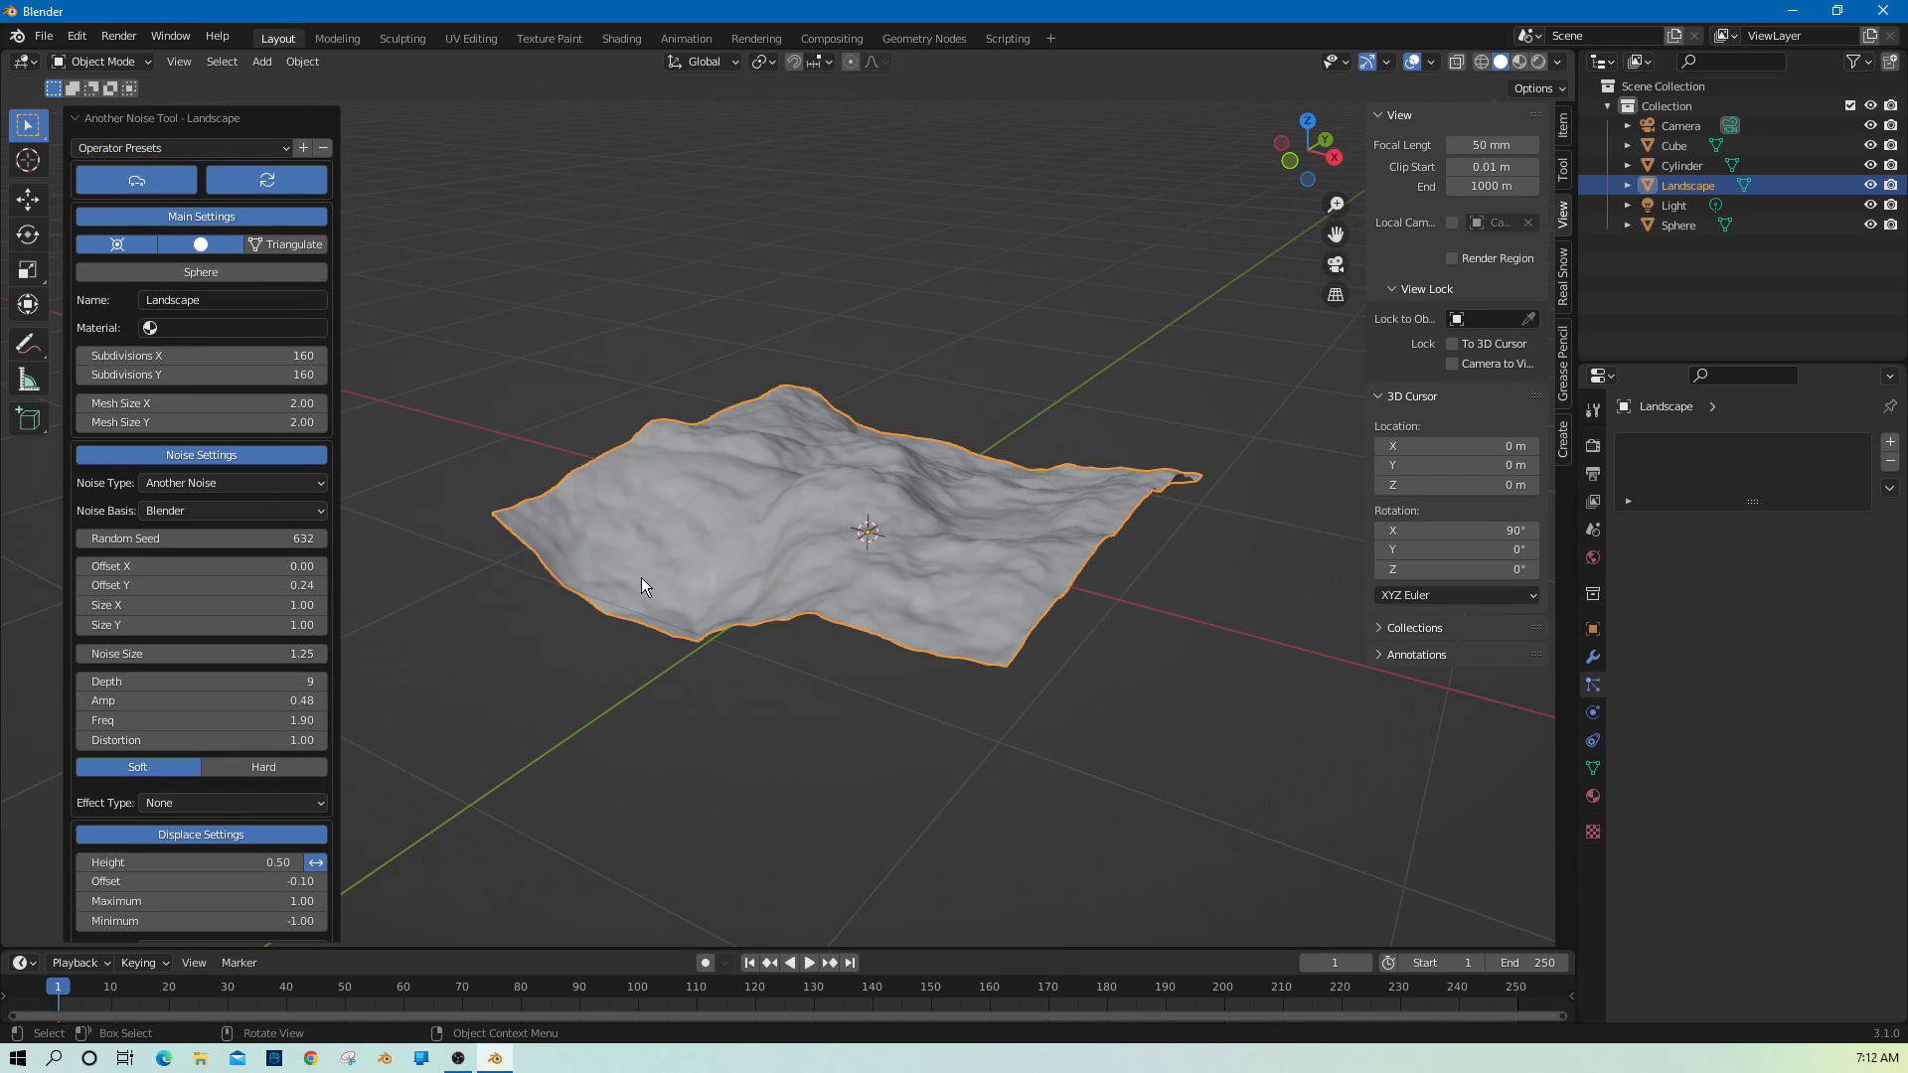
middle_drag(641, 586, 925, 616)
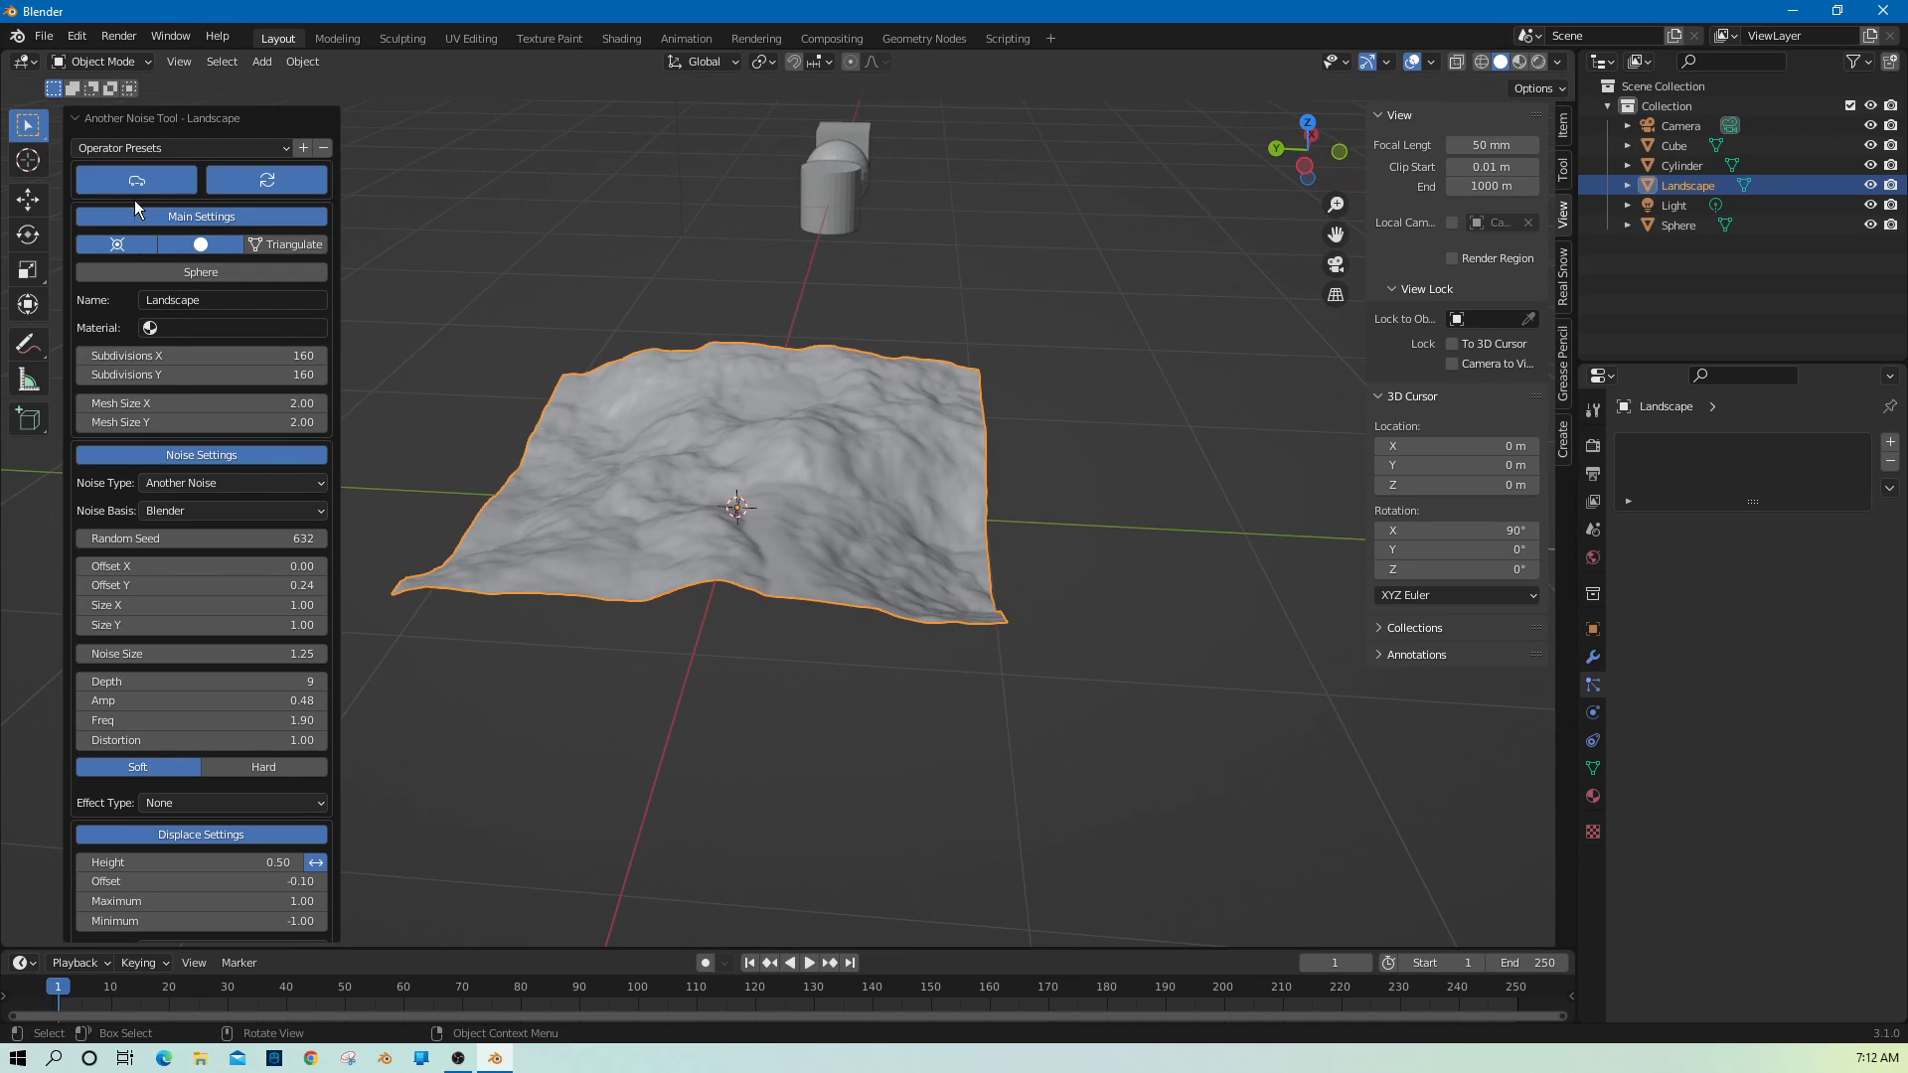
click(199, 147)
click(194, 237)
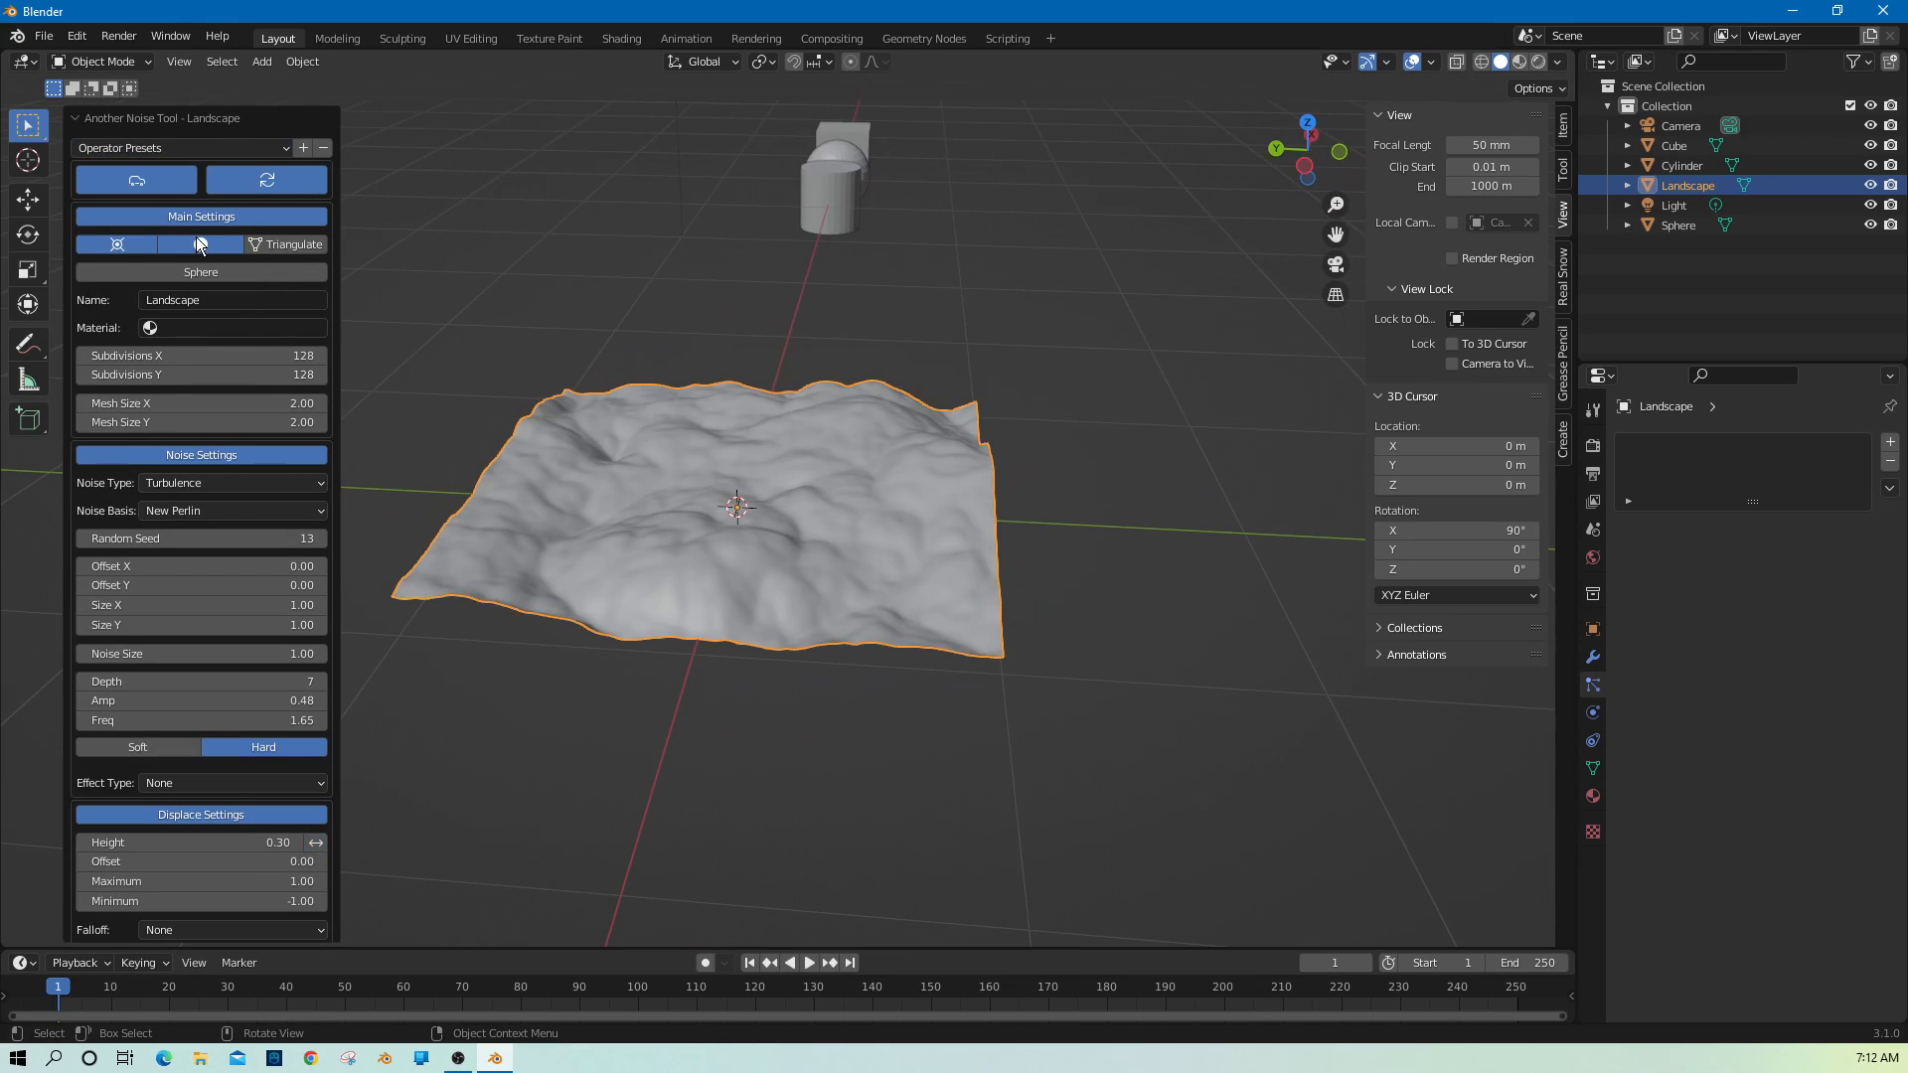
Apply the "canyon" operator preset to the landscape, inspect the terrain, and deselect it to finish.
click(195, 147)
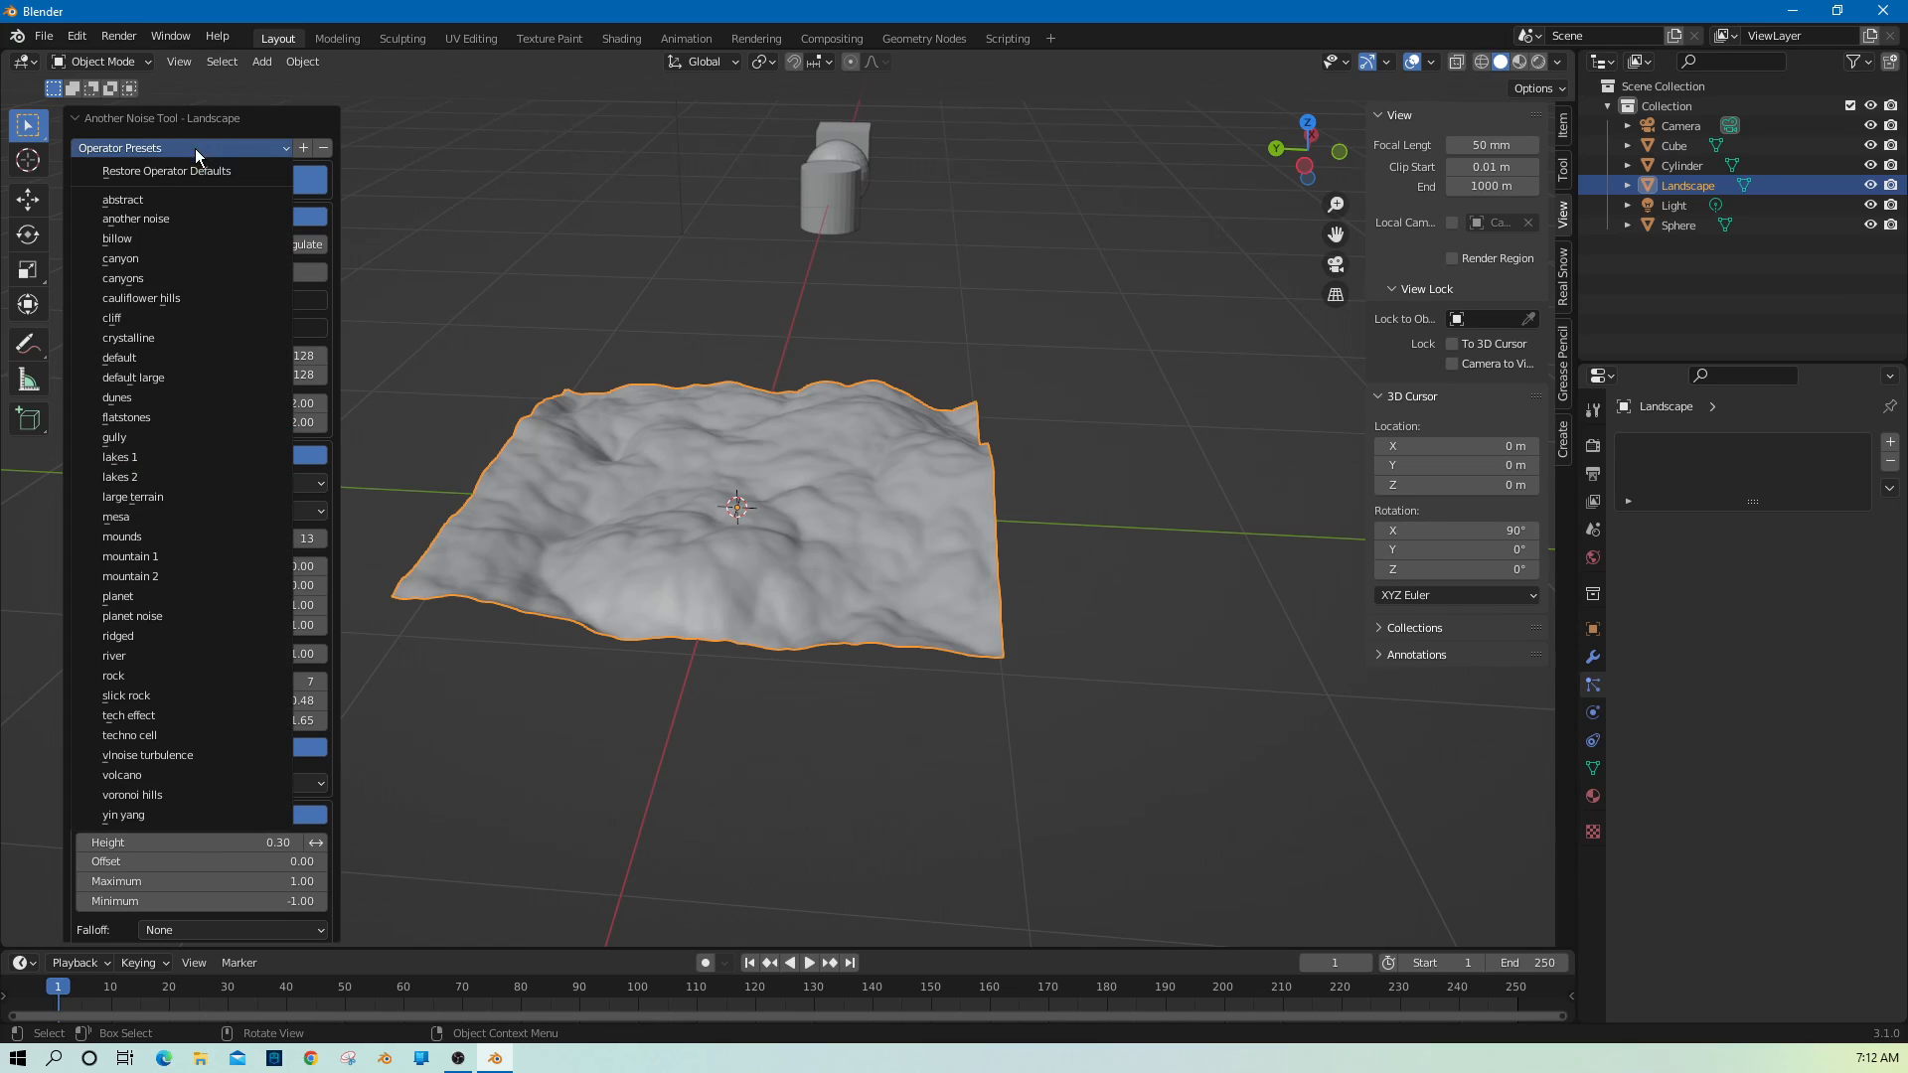
click(183, 259)
middle_drag(768, 414, 1032, 607)
scroll(796, 563, up, 5)
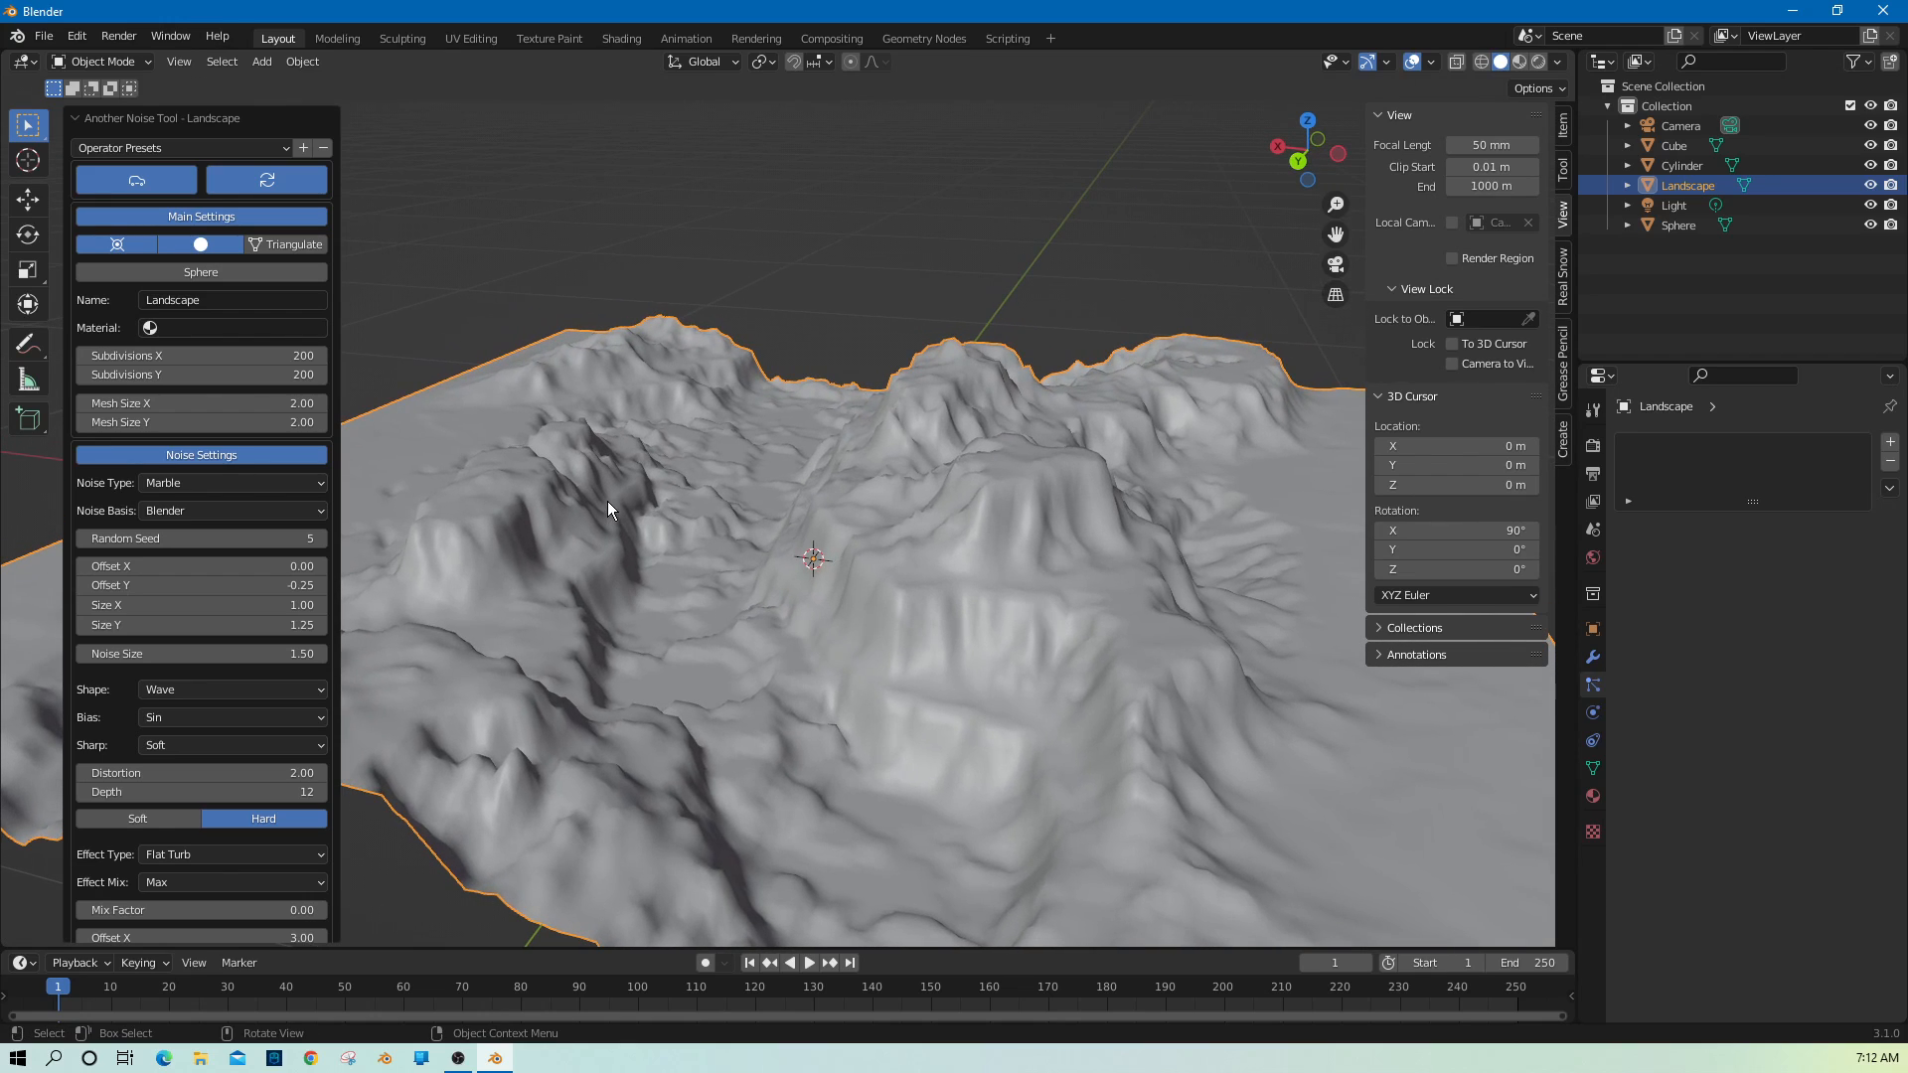
scroll(827, 568, down, 5)
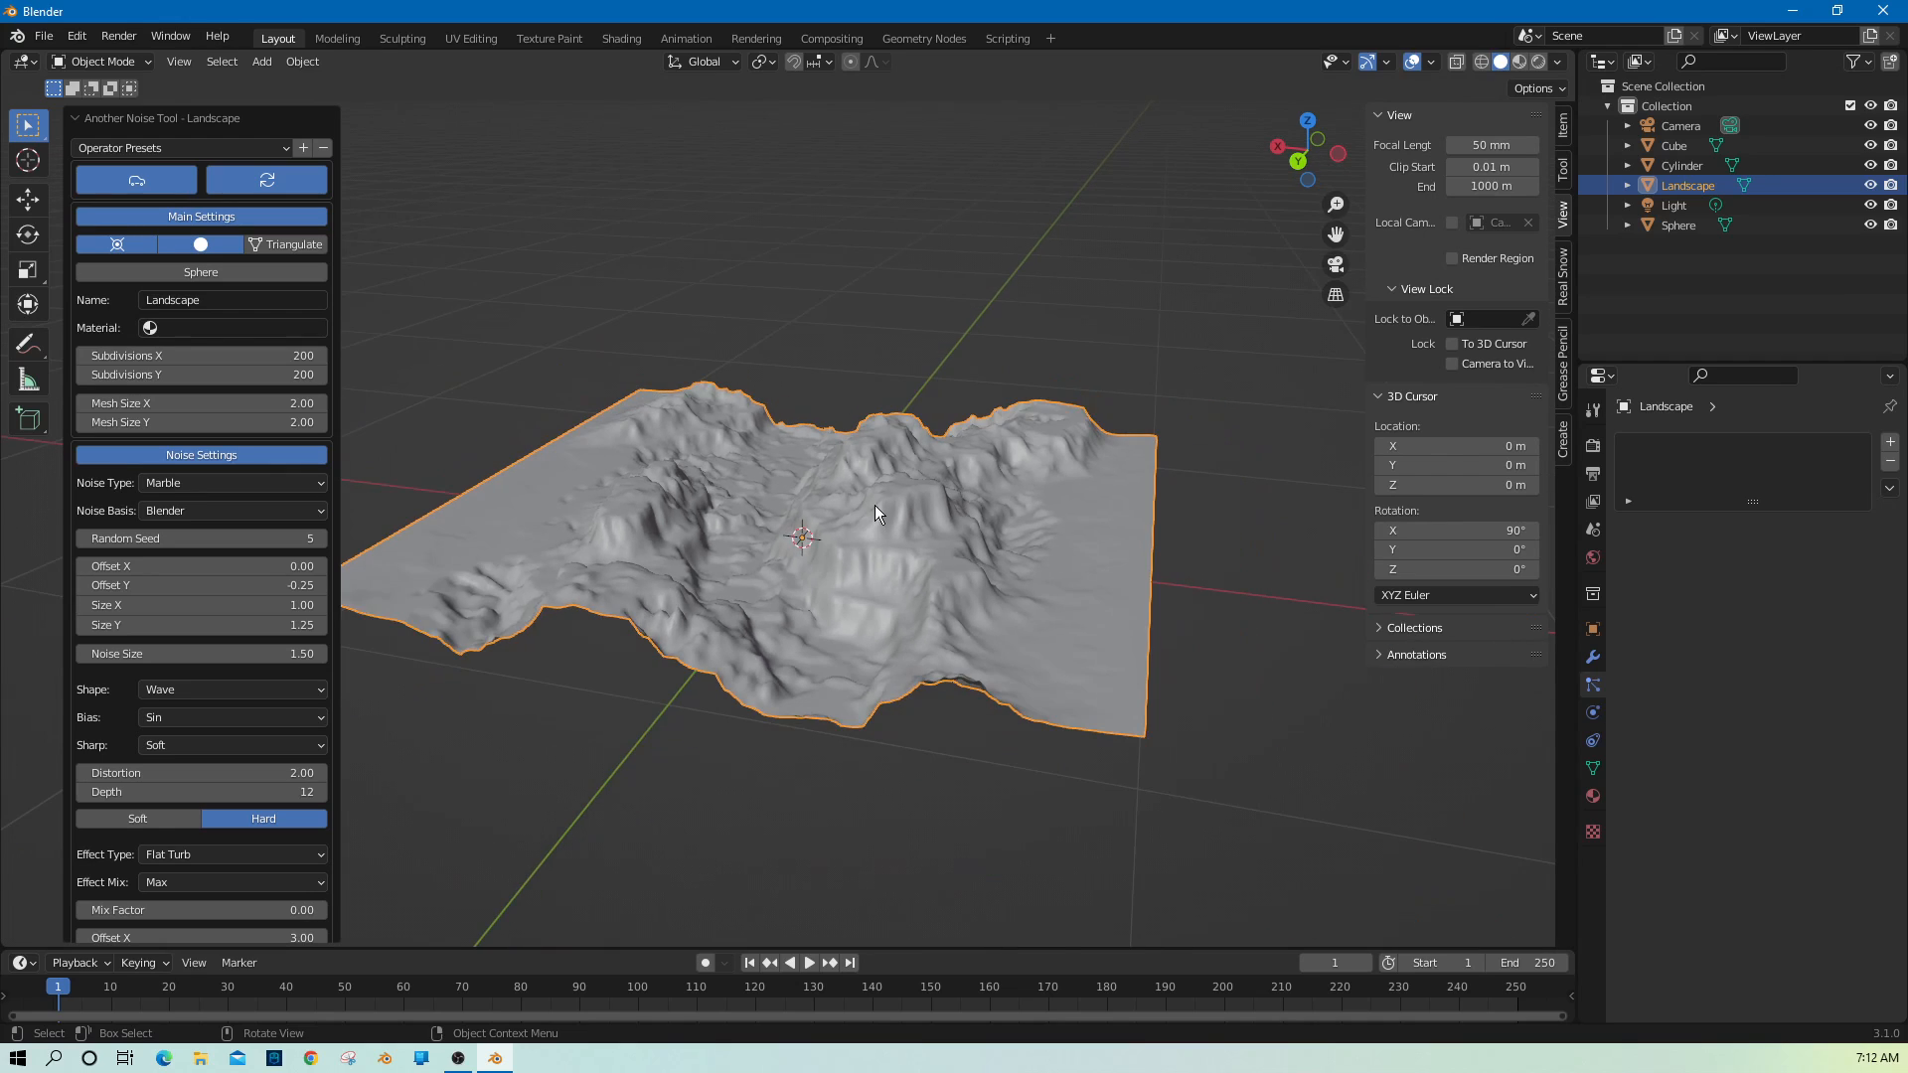
middle_drag(875, 505, 916, 603)
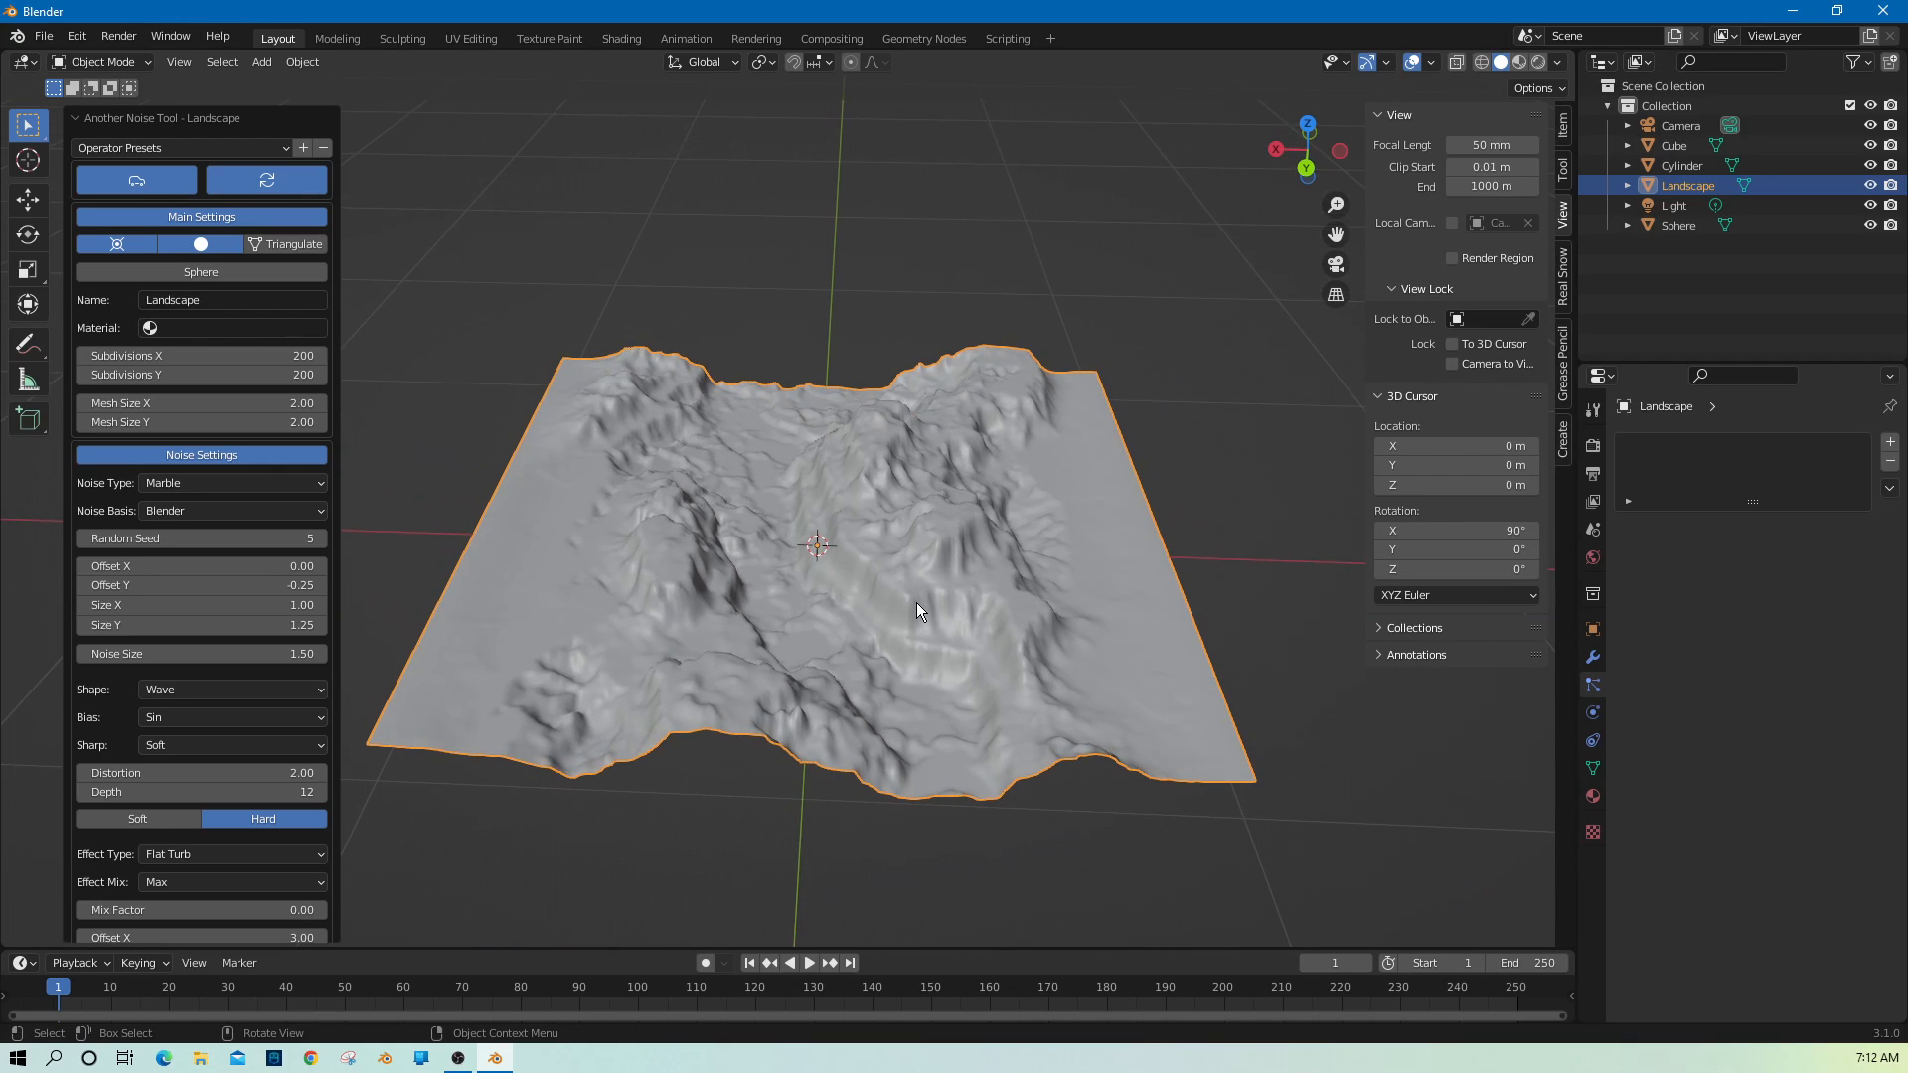
click(921, 845)
Select the canyon landscape mesh in the viewport.
middle_drag(1039, 690, 1052, 419)
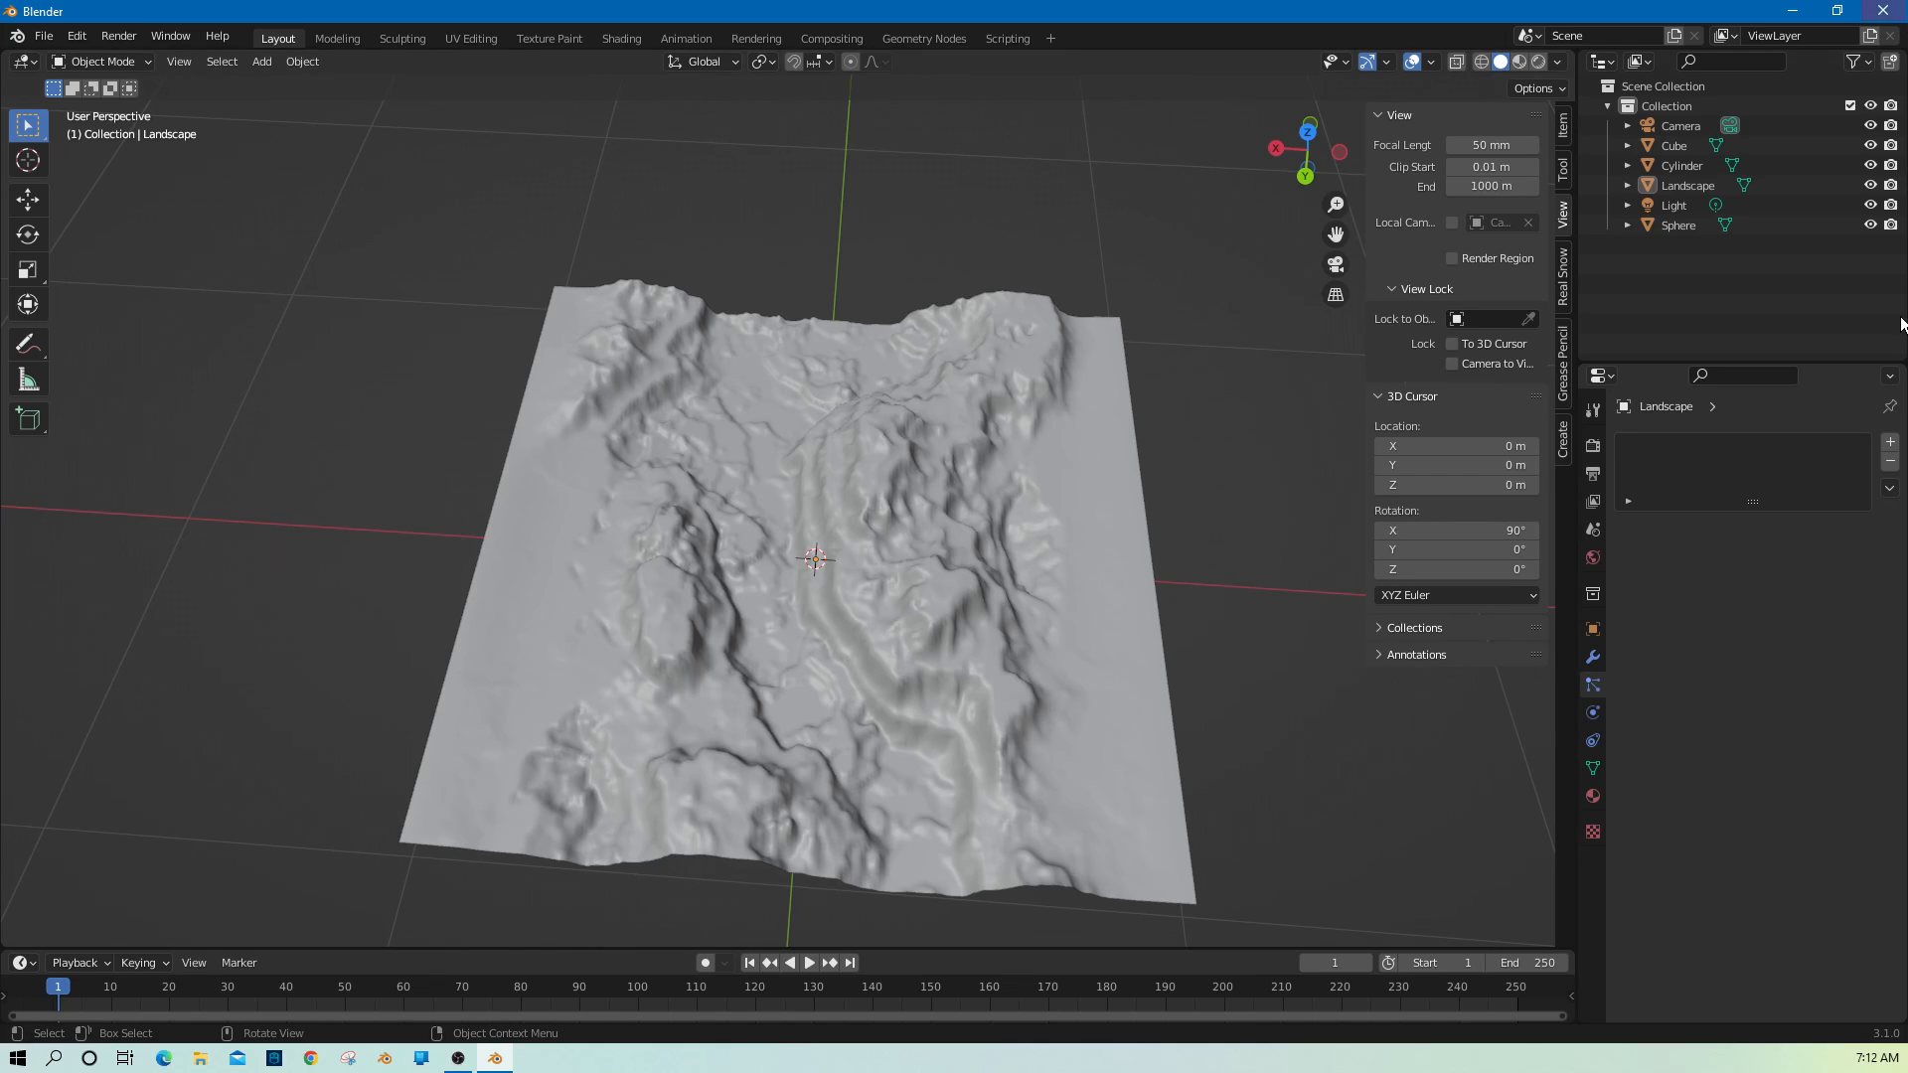
click(1135, 768)
scroll(1112, 795, up, 3)
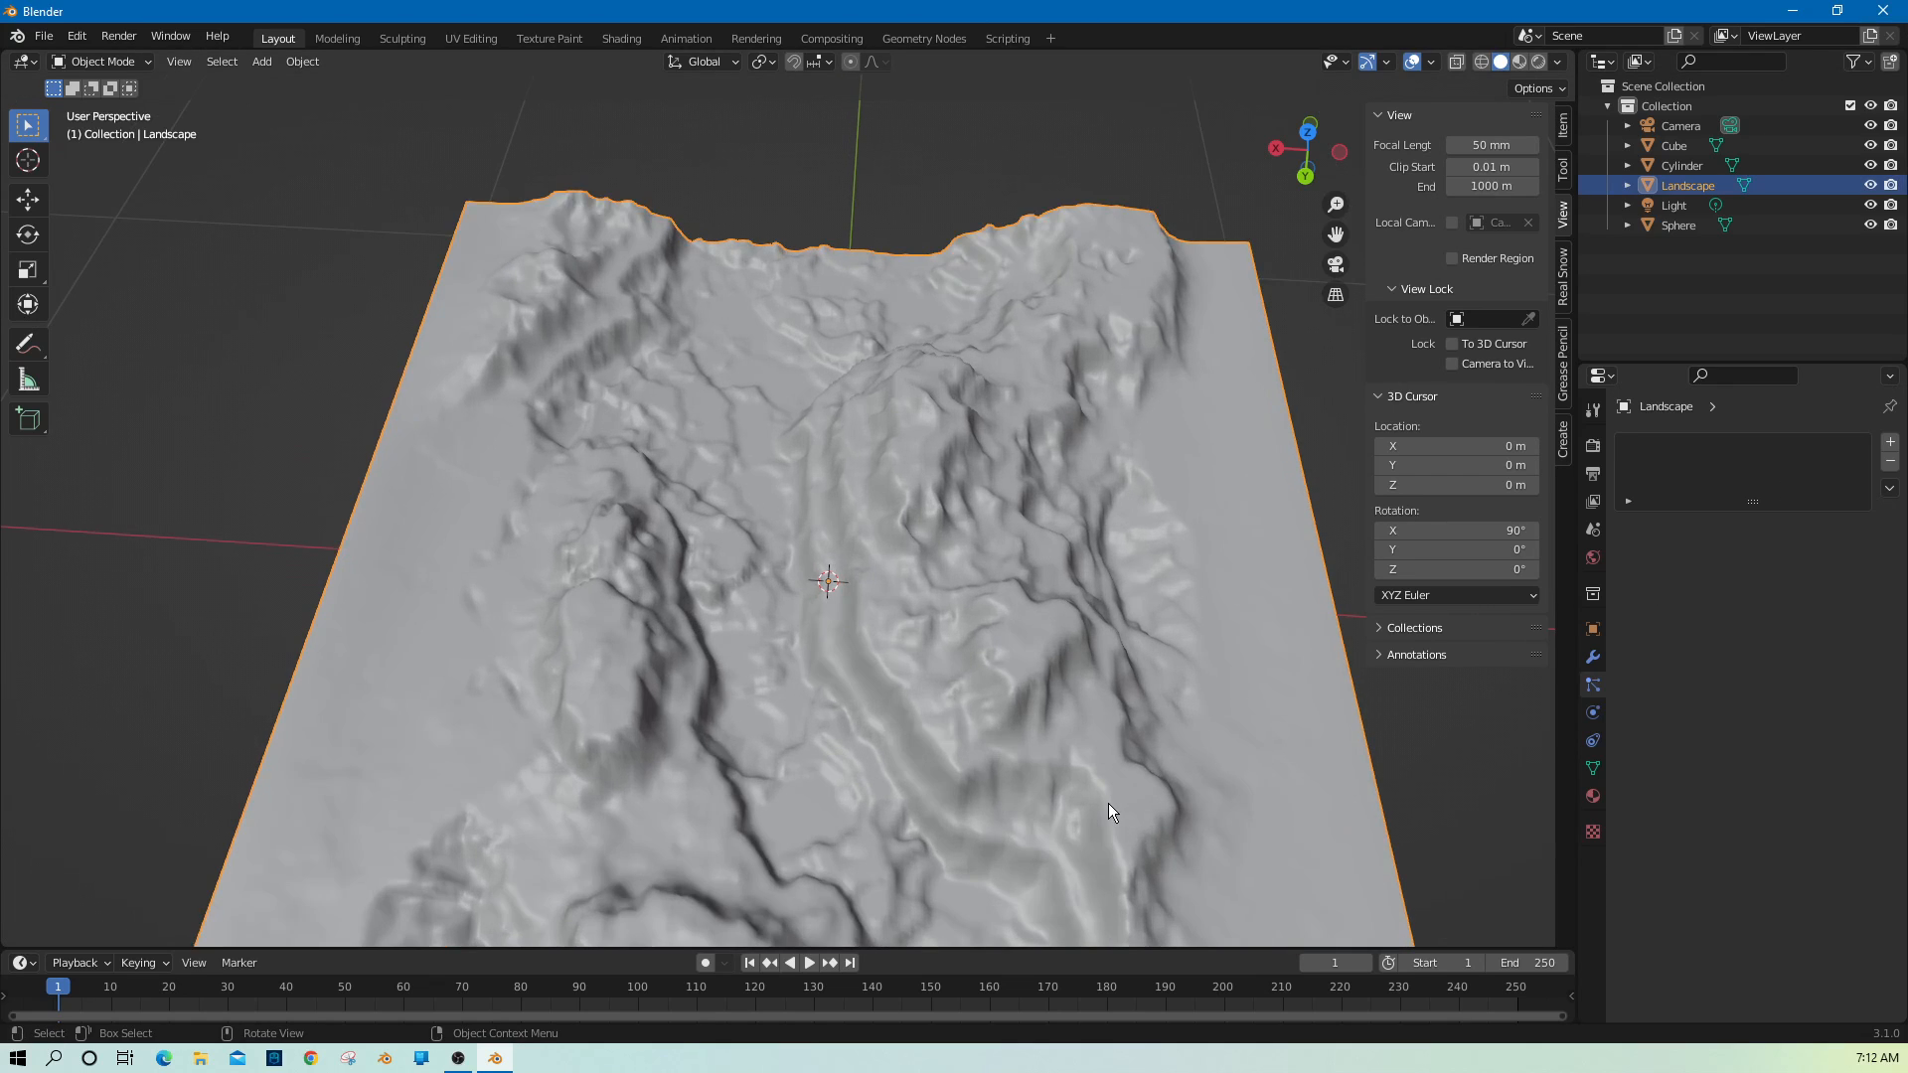
mouse_move(1107, 803)
middle_down()
mouse_move(1097, 762)
mouse_move(1052, 755)
mouse_move(1106, 779)
middle_up()
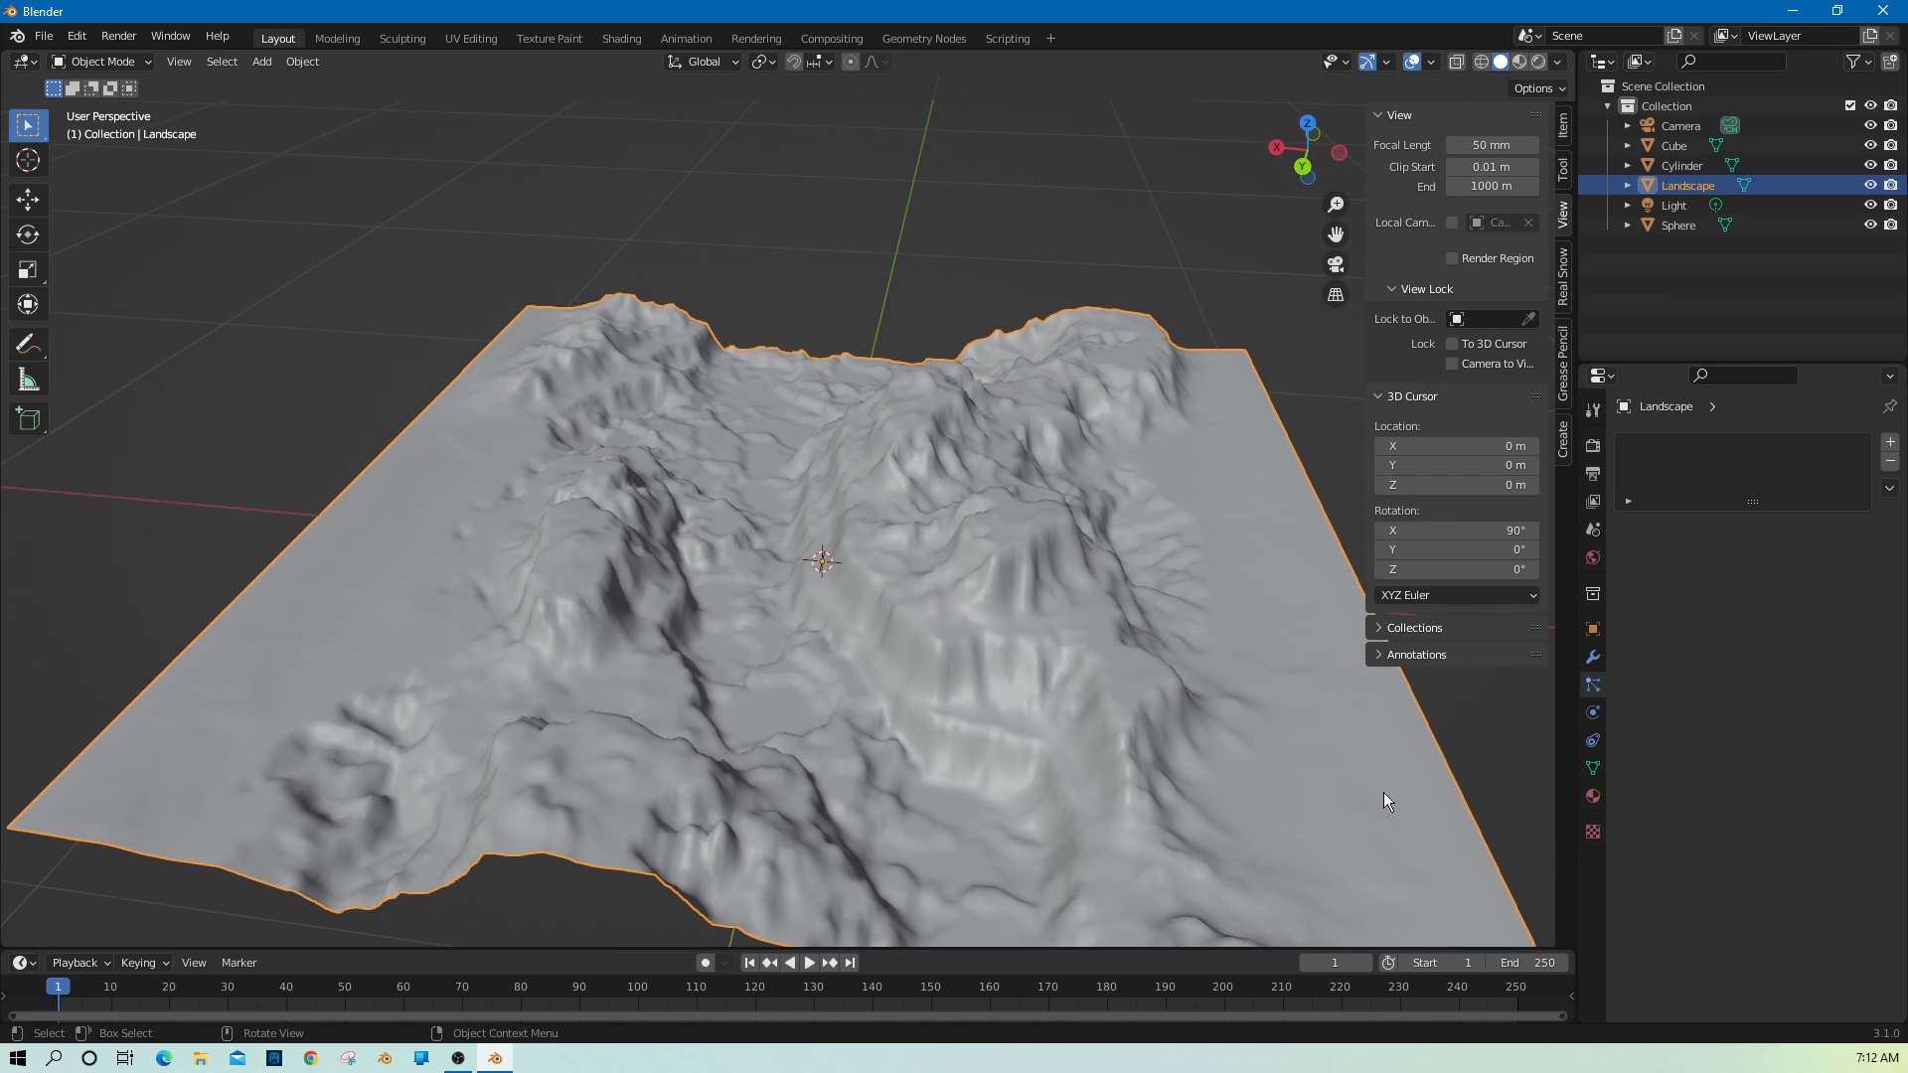
Add a vertex group named Grass to the Landscape mesh.
click(1591, 770)
click(1882, 505)
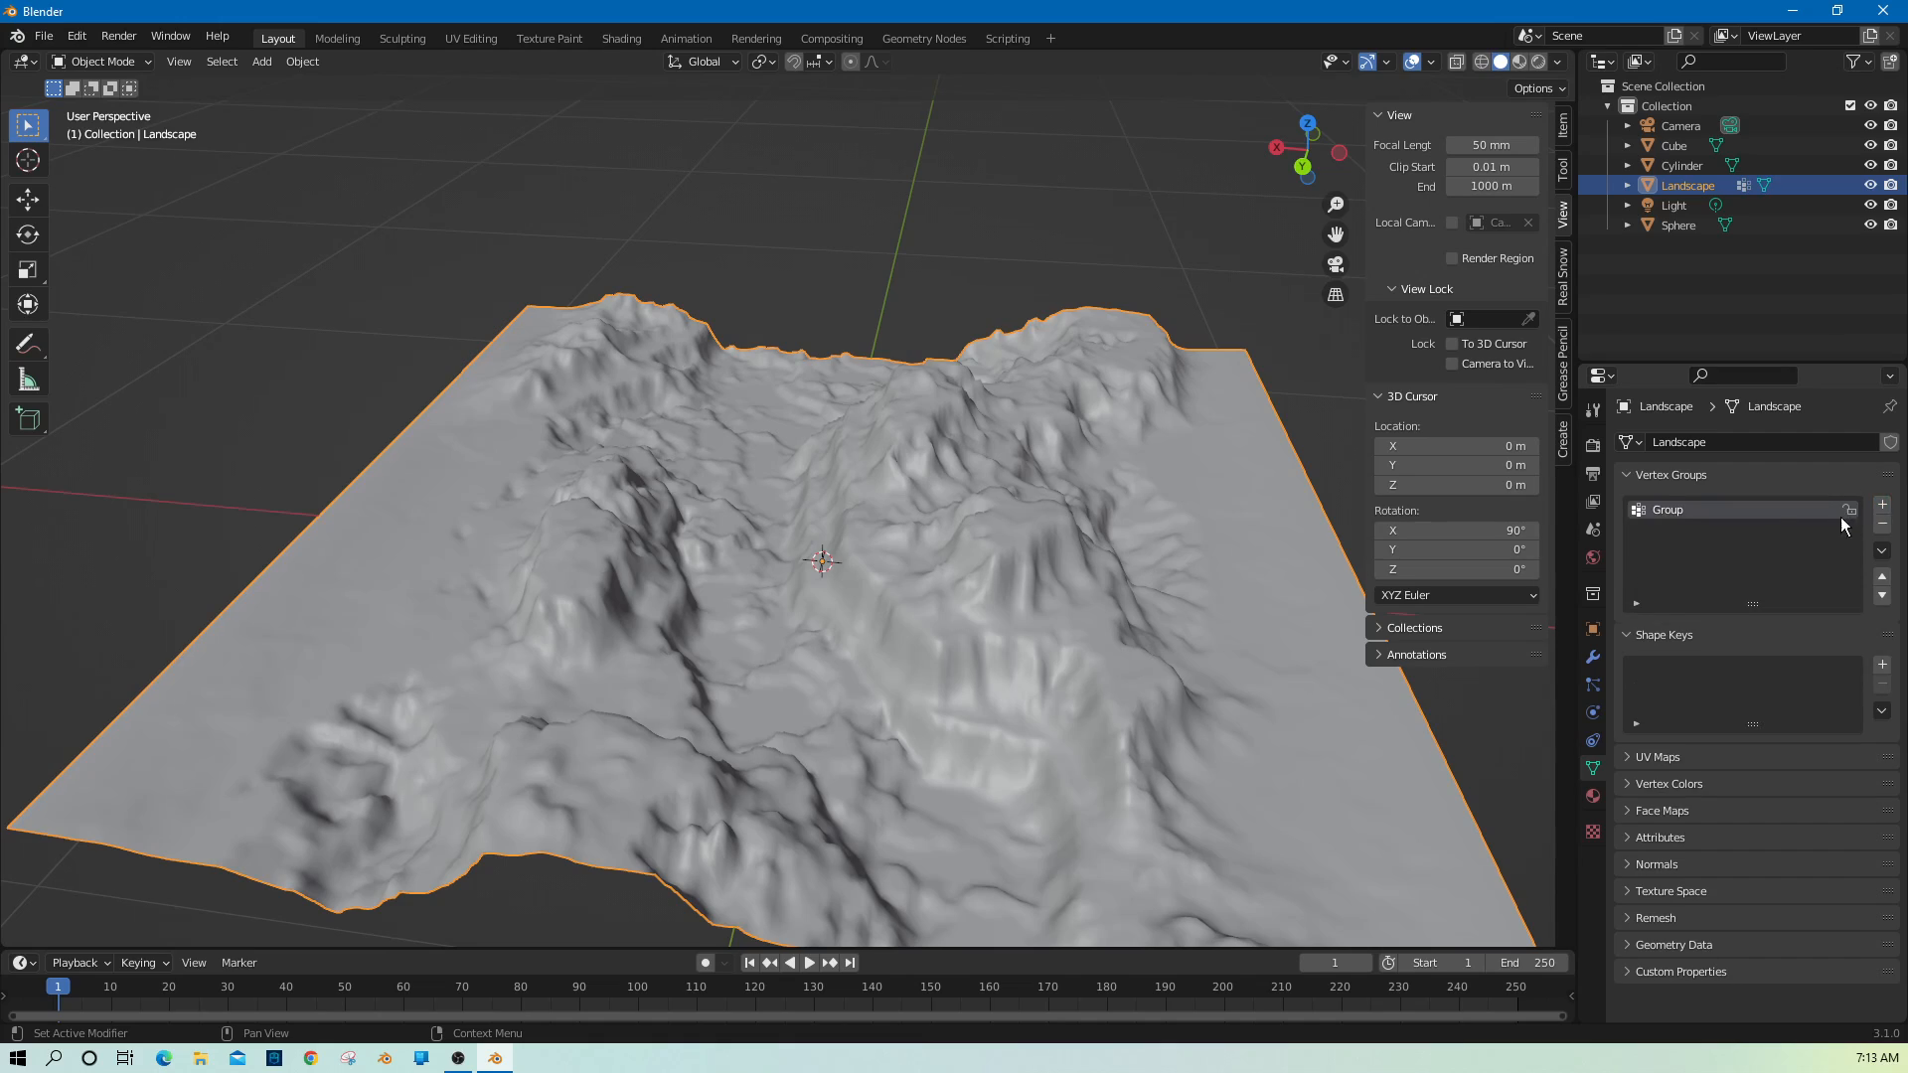
text(Grass)
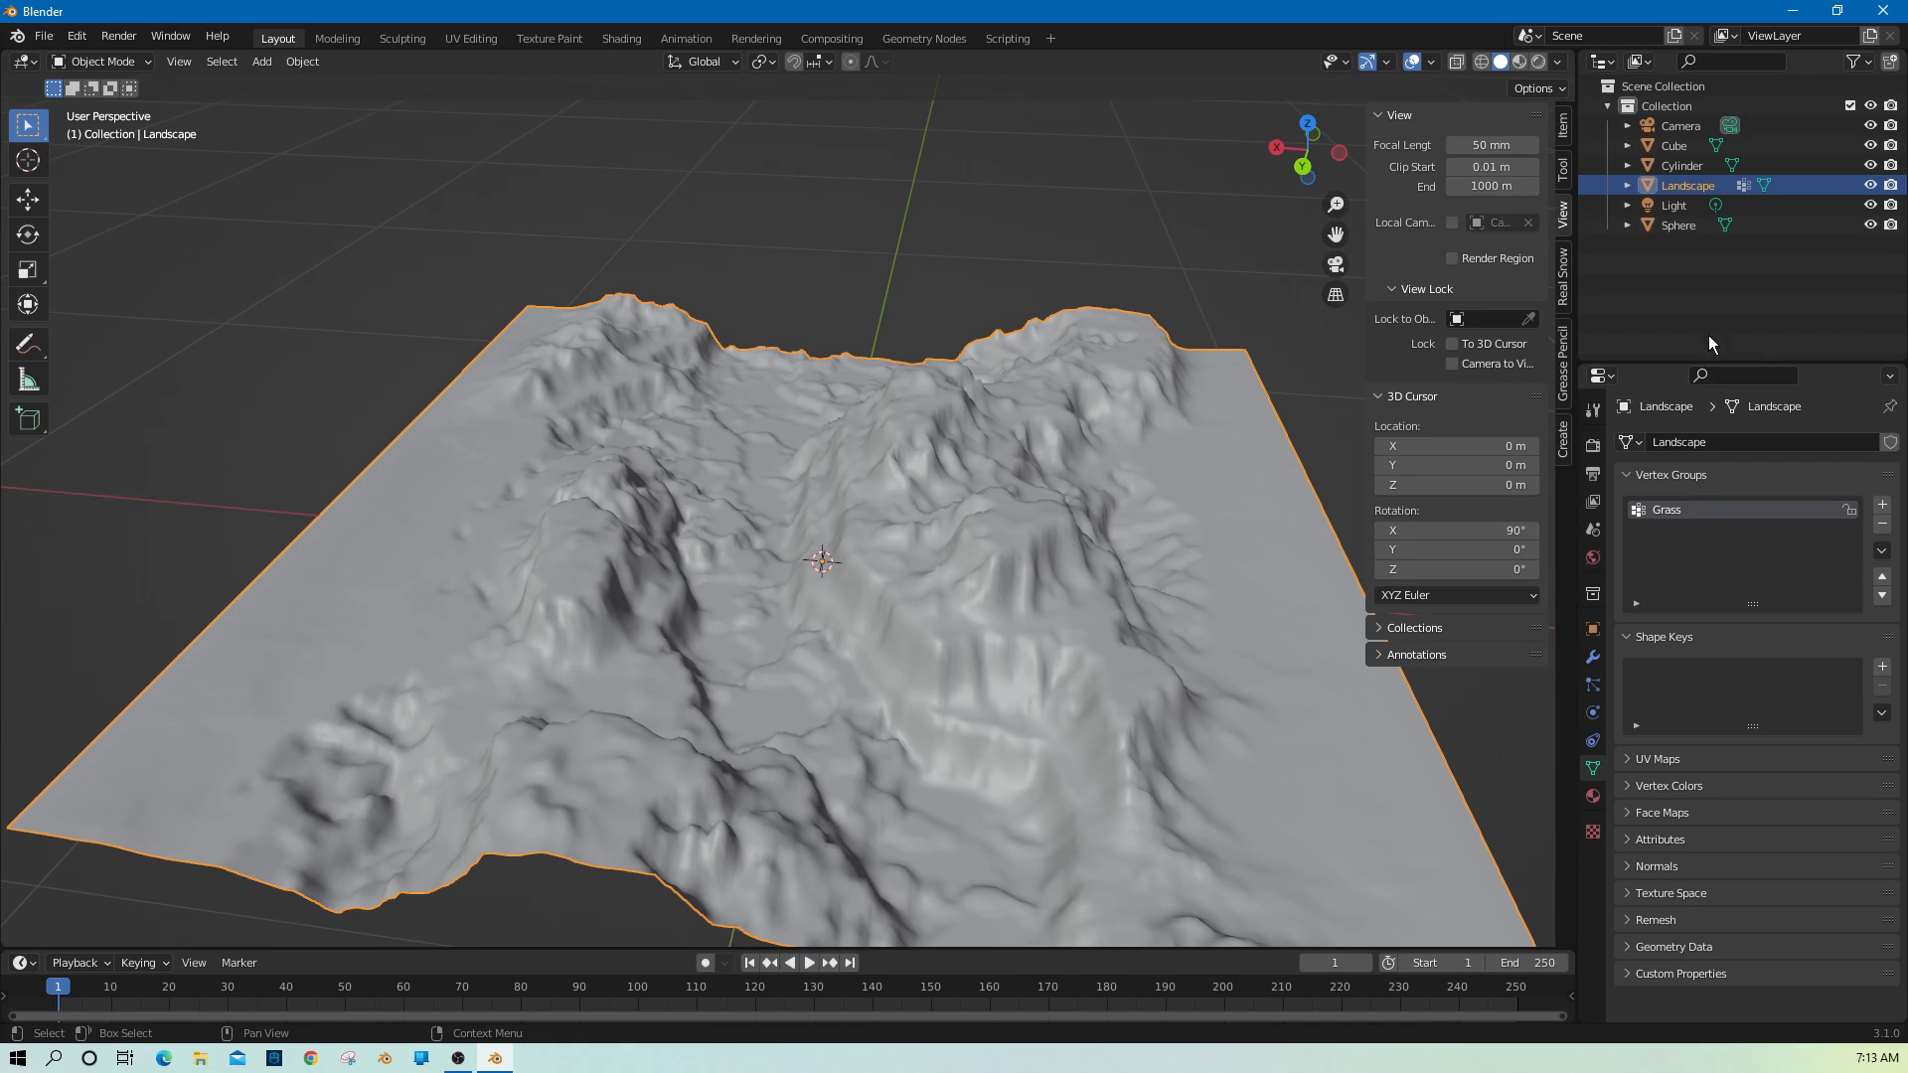
Create a new collection directly under the Scene Collection and name it GrassColection.
click(1609, 106)
click(1631, 94)
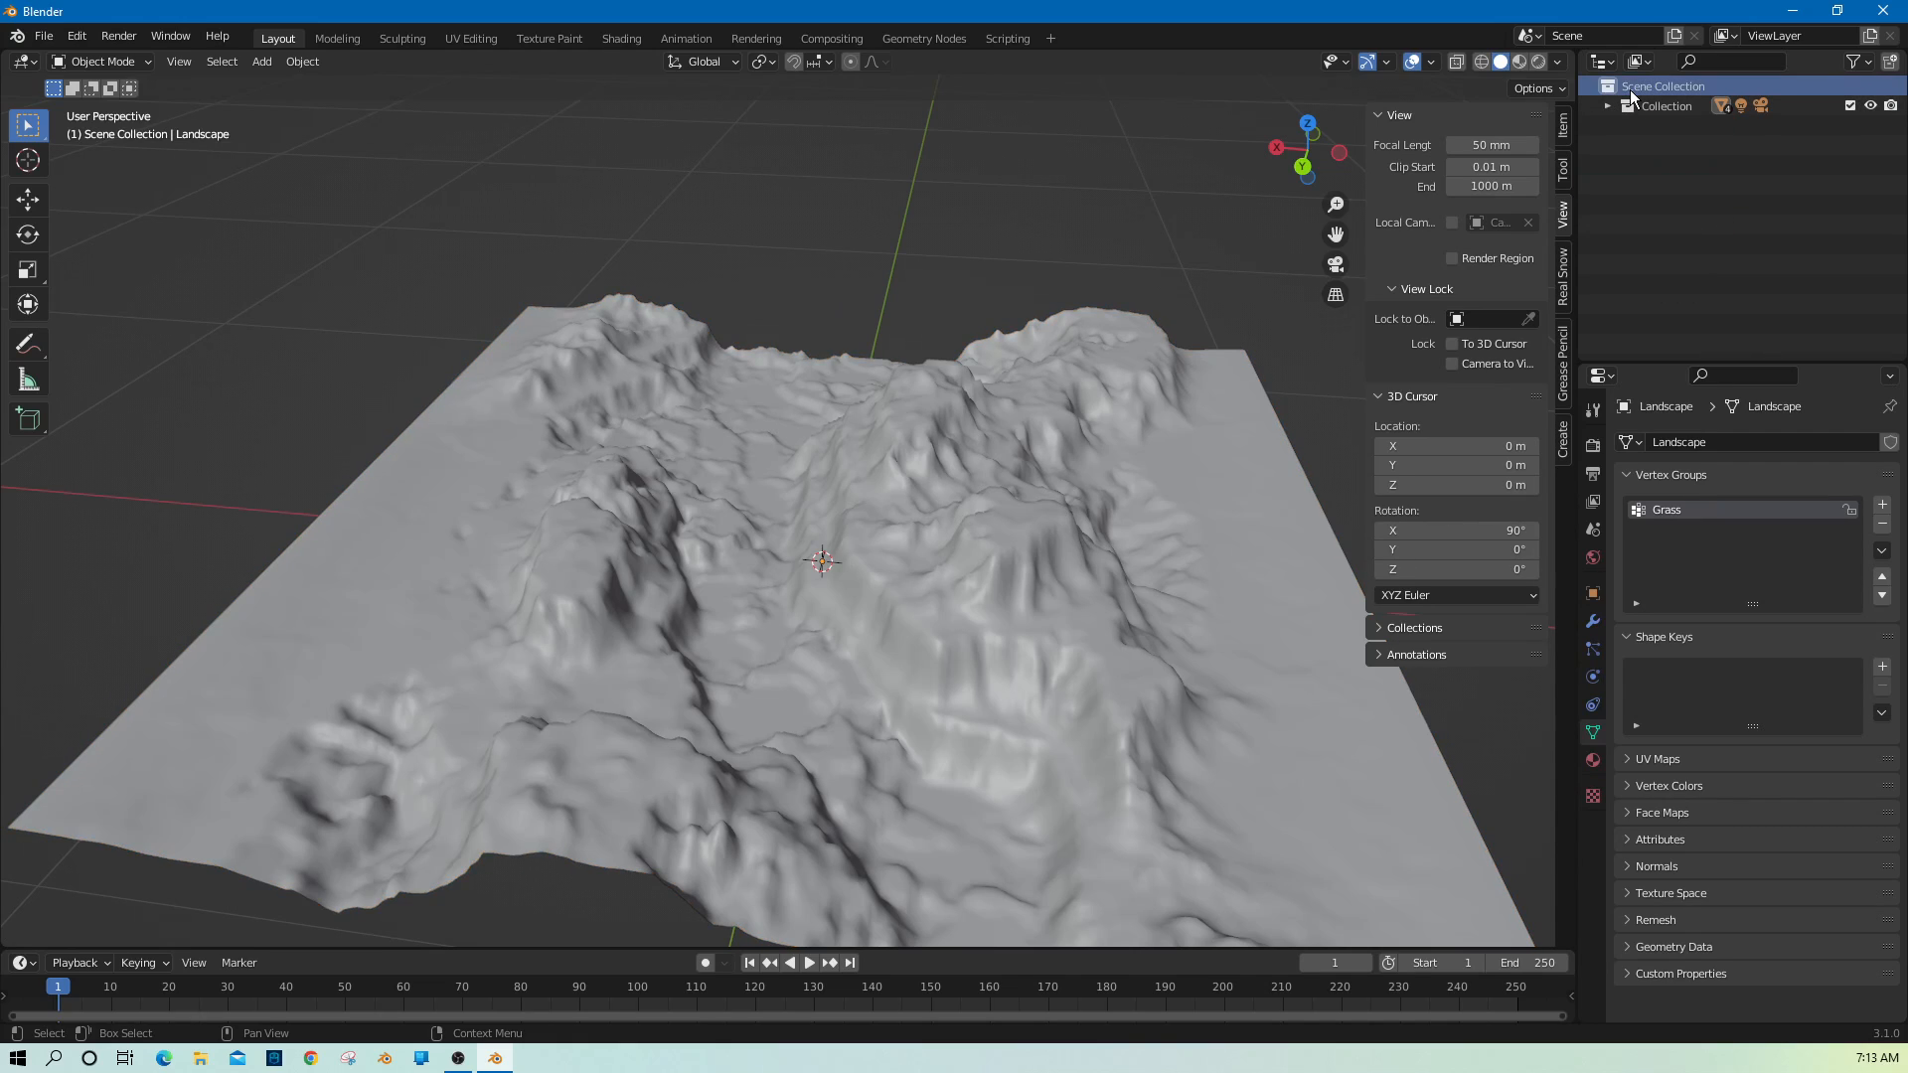
right_click(1633, 96)
click(1635, 98)
double_click(1687, 129)
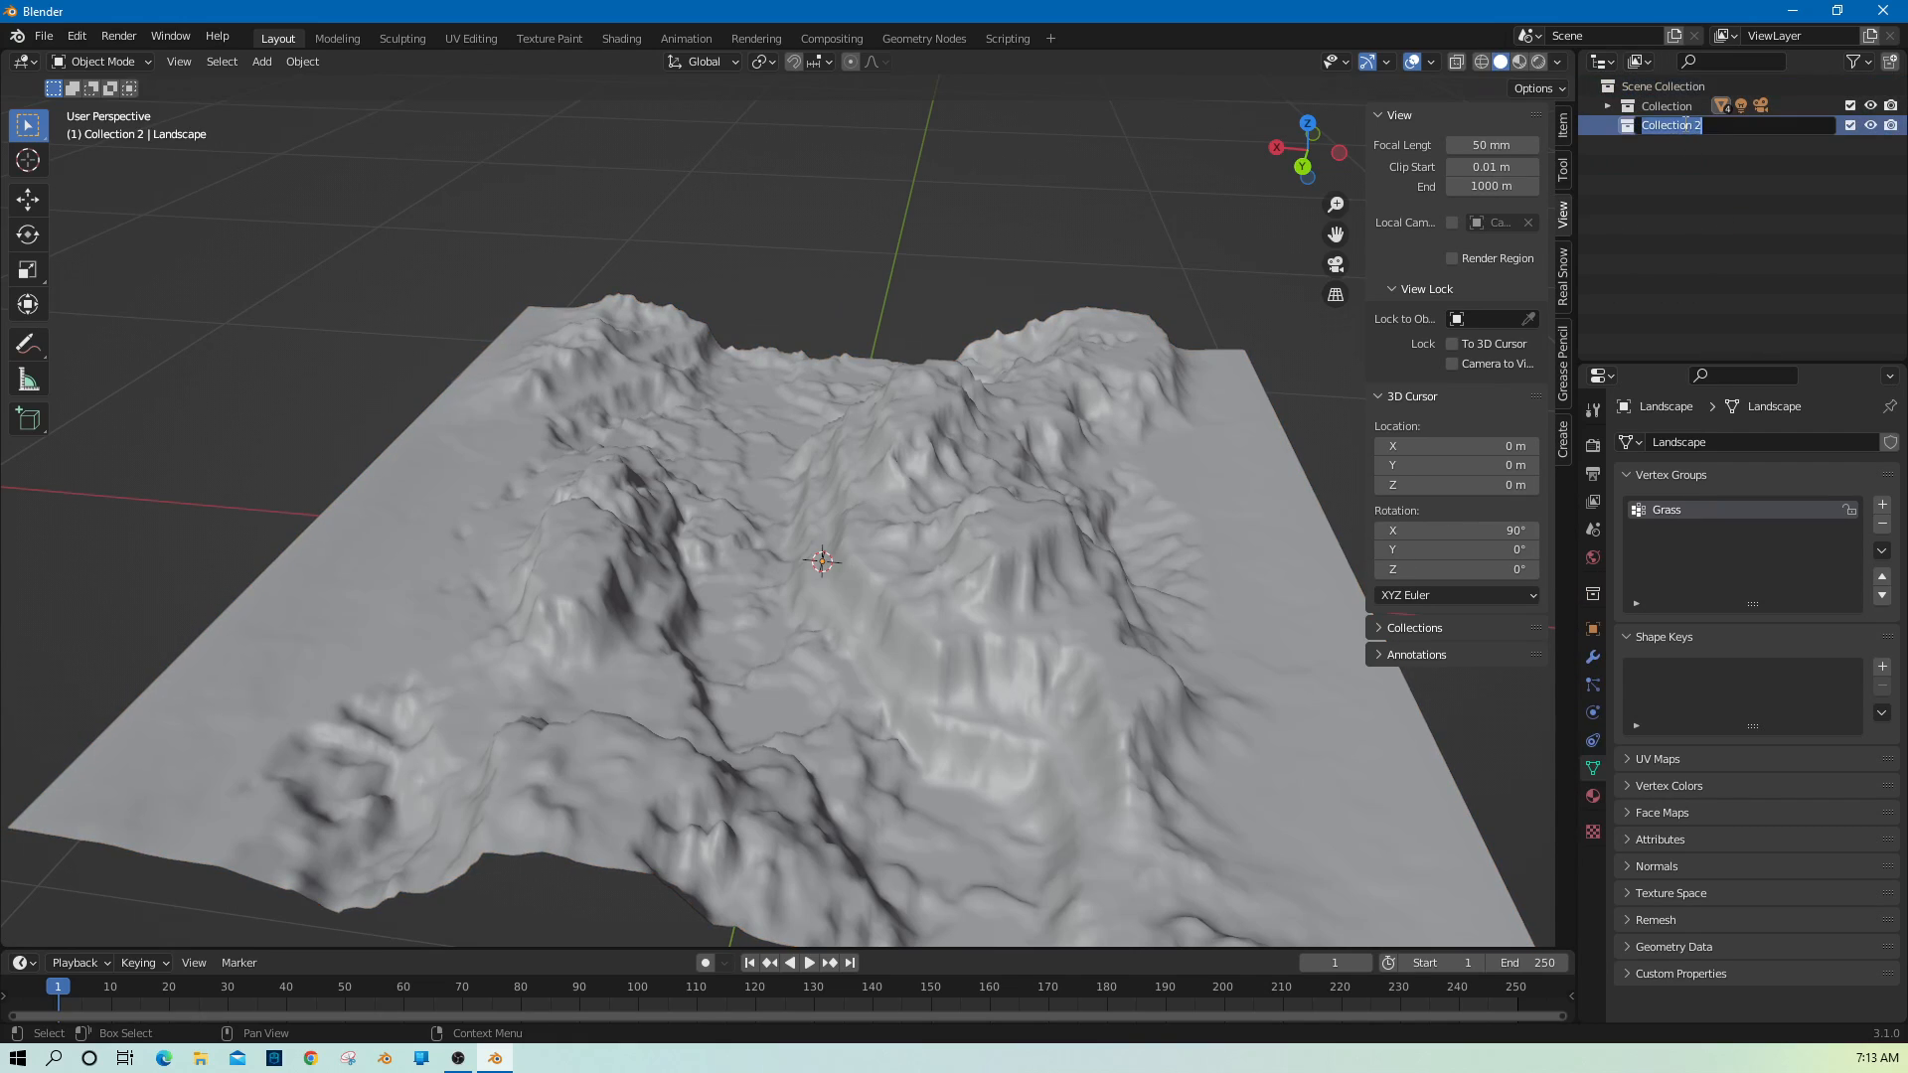
text(GrassColection)
key(Return)
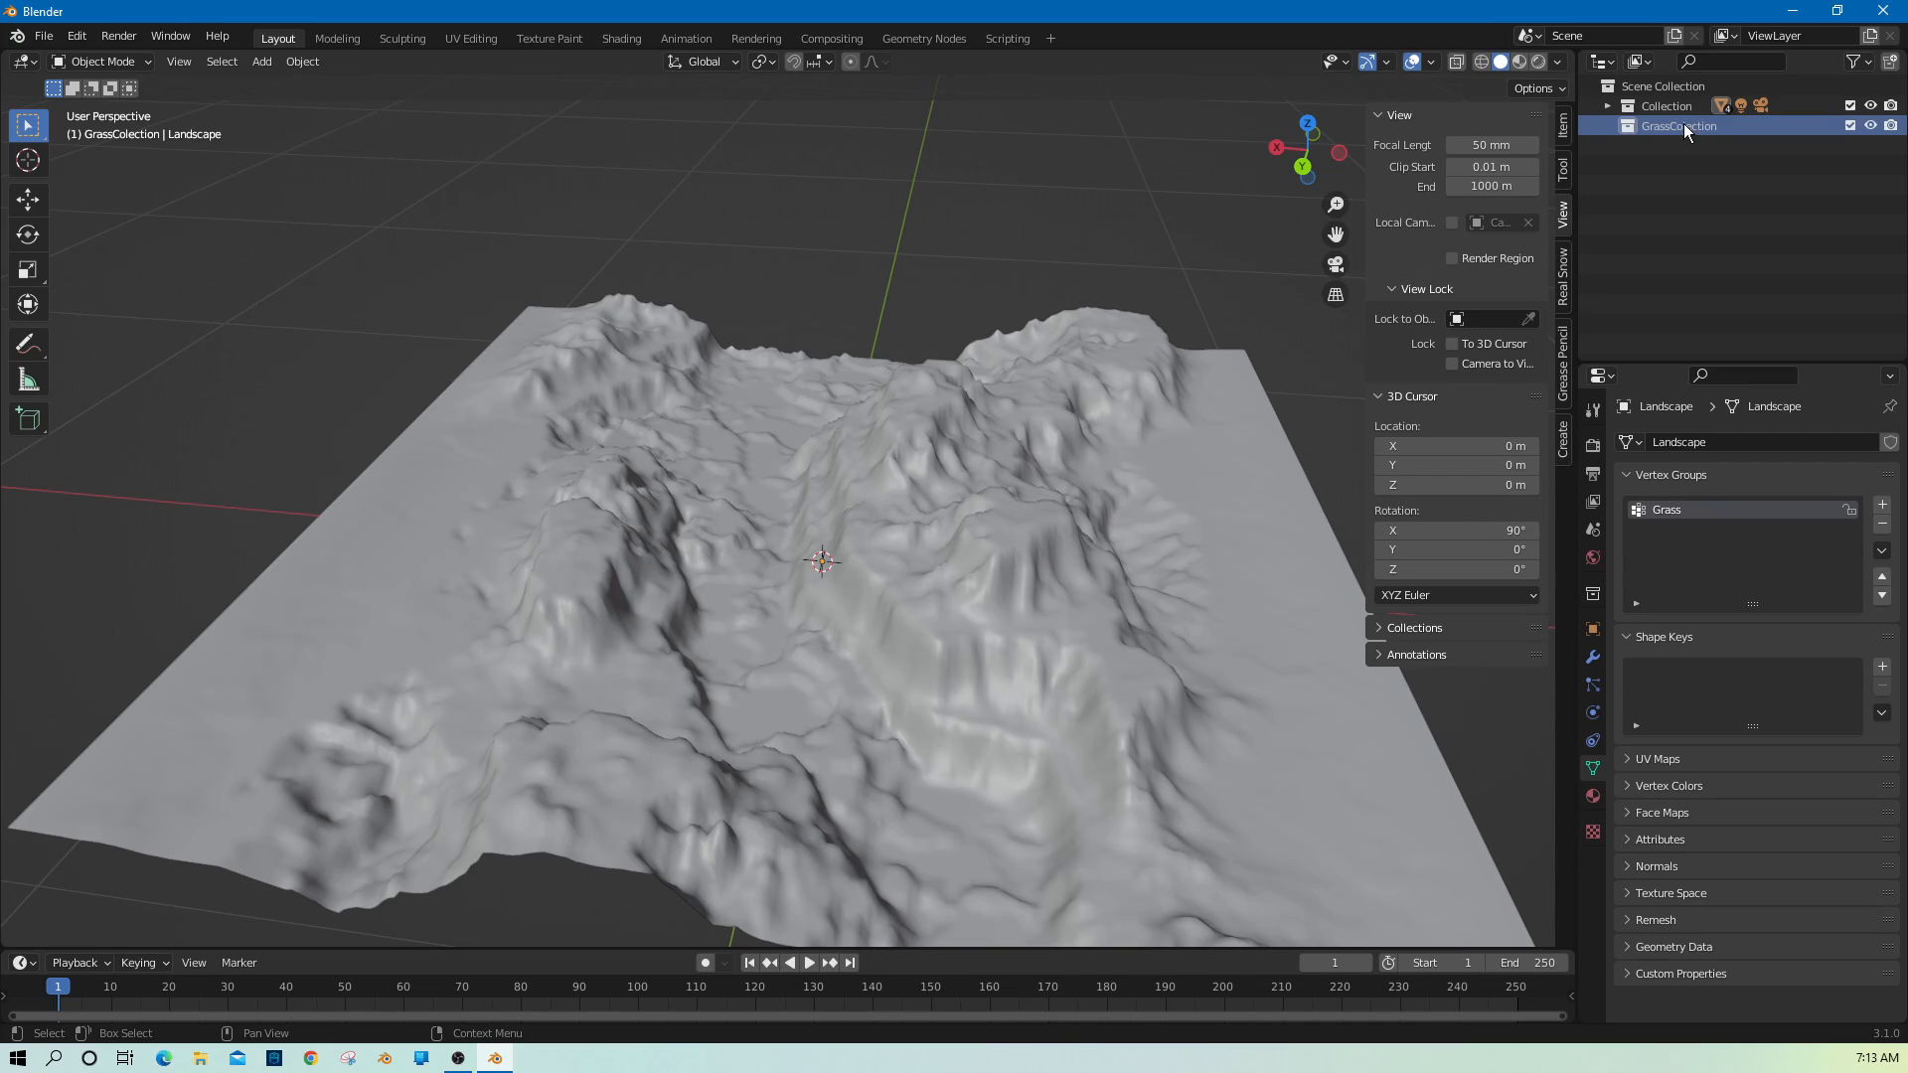
Start appending data from another blend file and browse to the C:\Work\Learning\Blender folder.
click(76, 36)
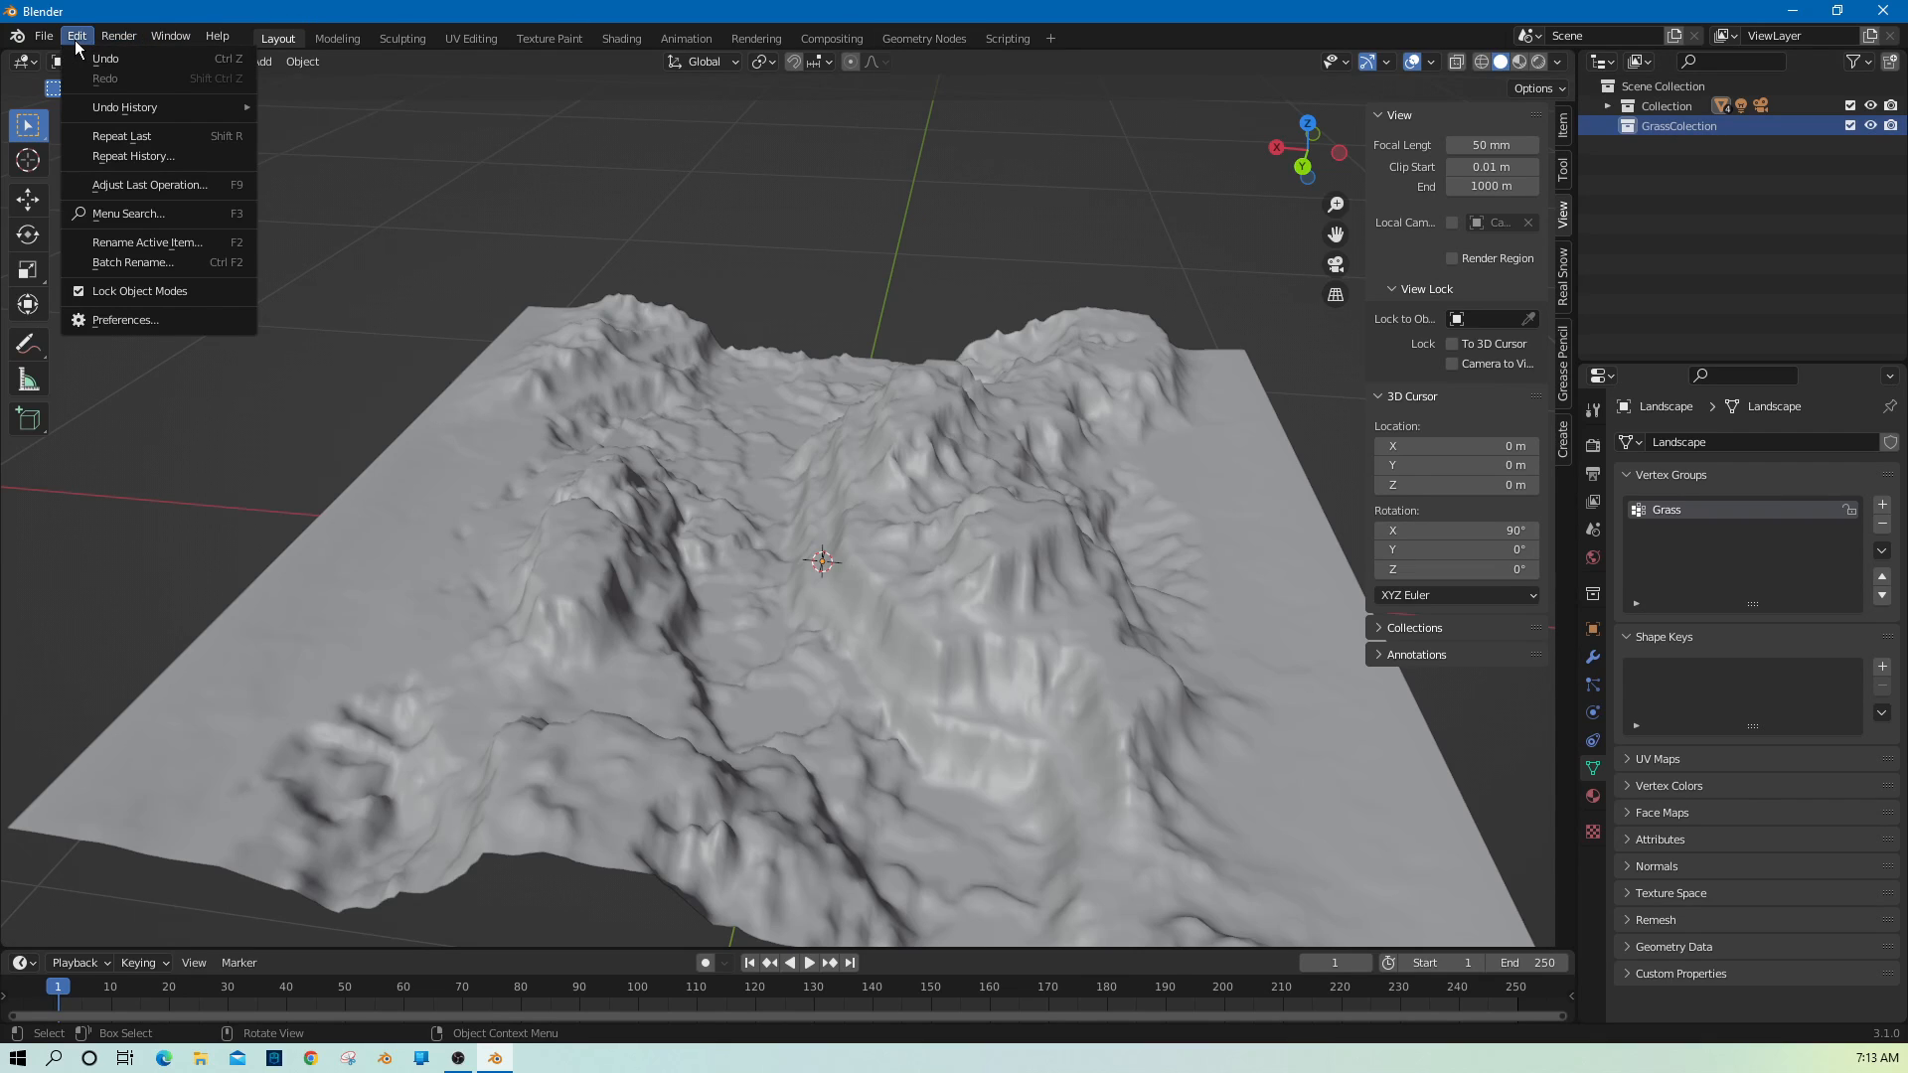
mouse_move(60, 41)
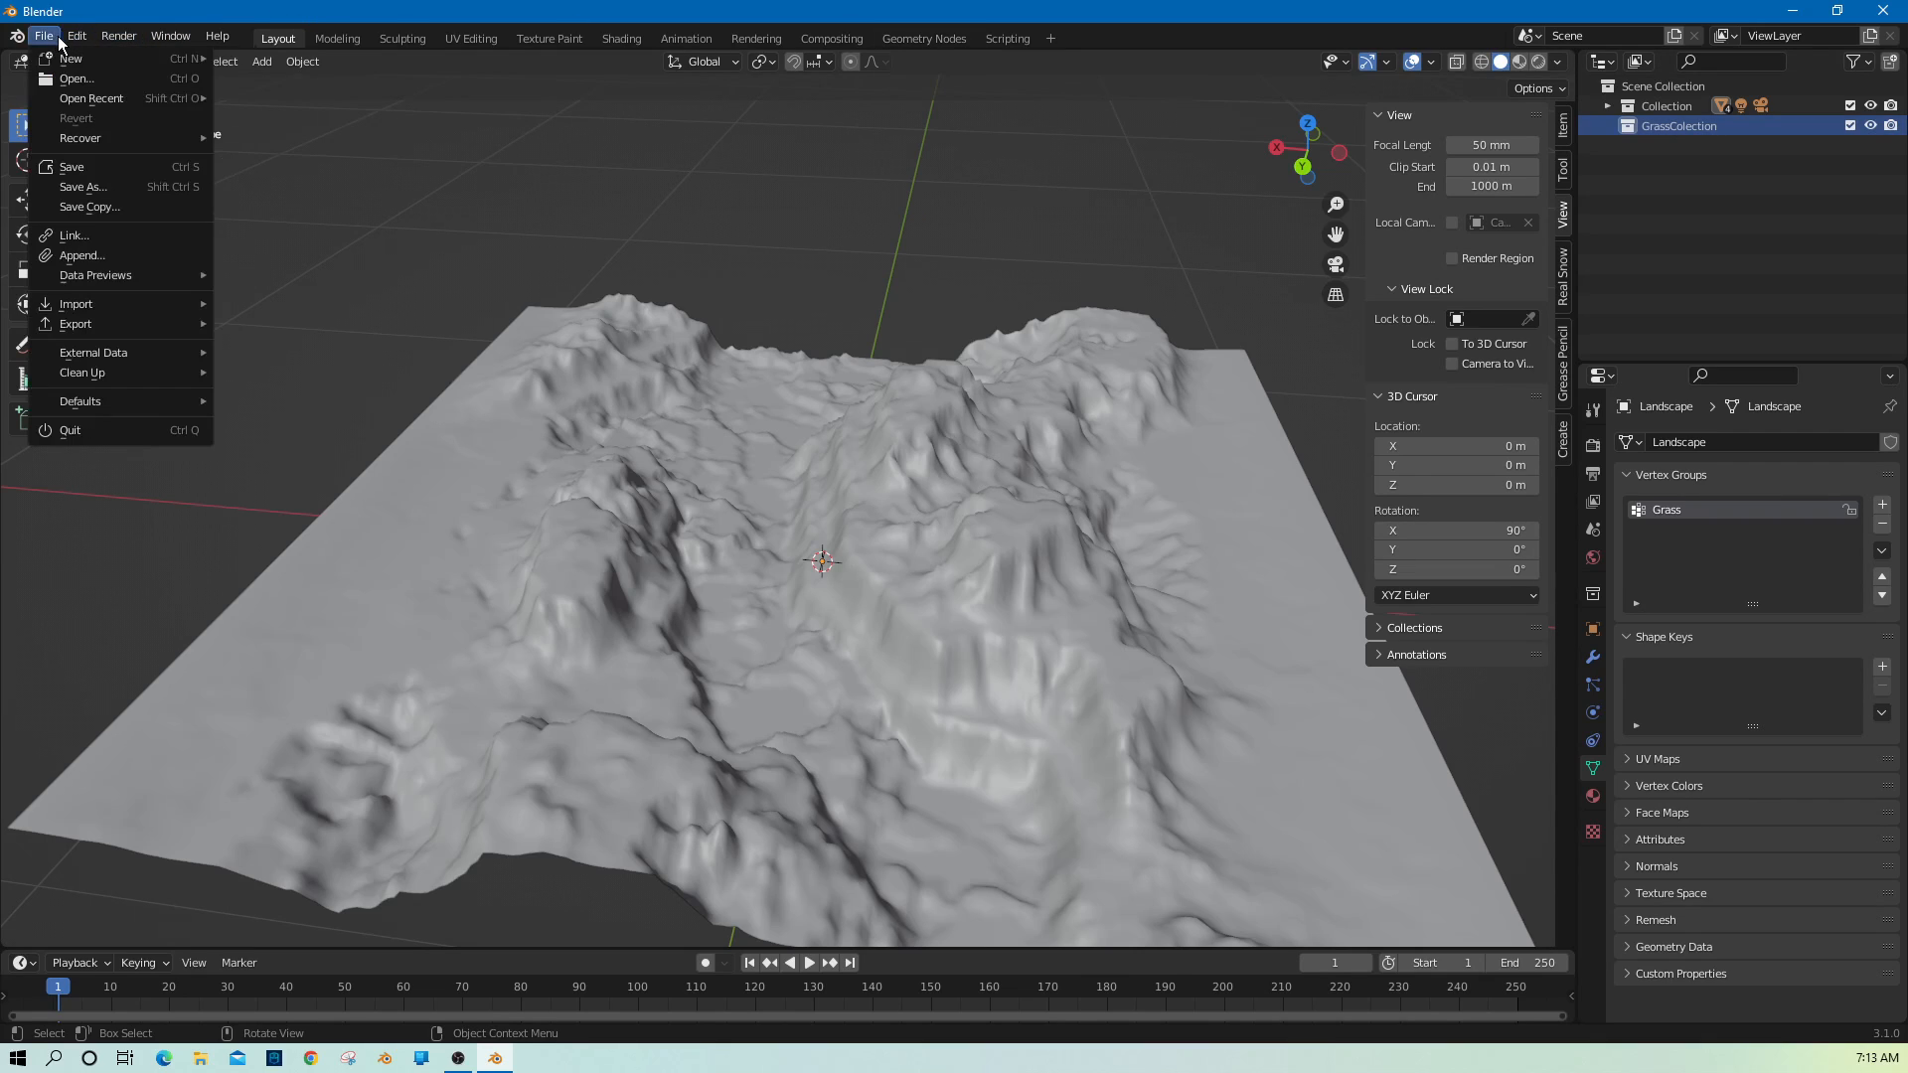
click(114, 255)
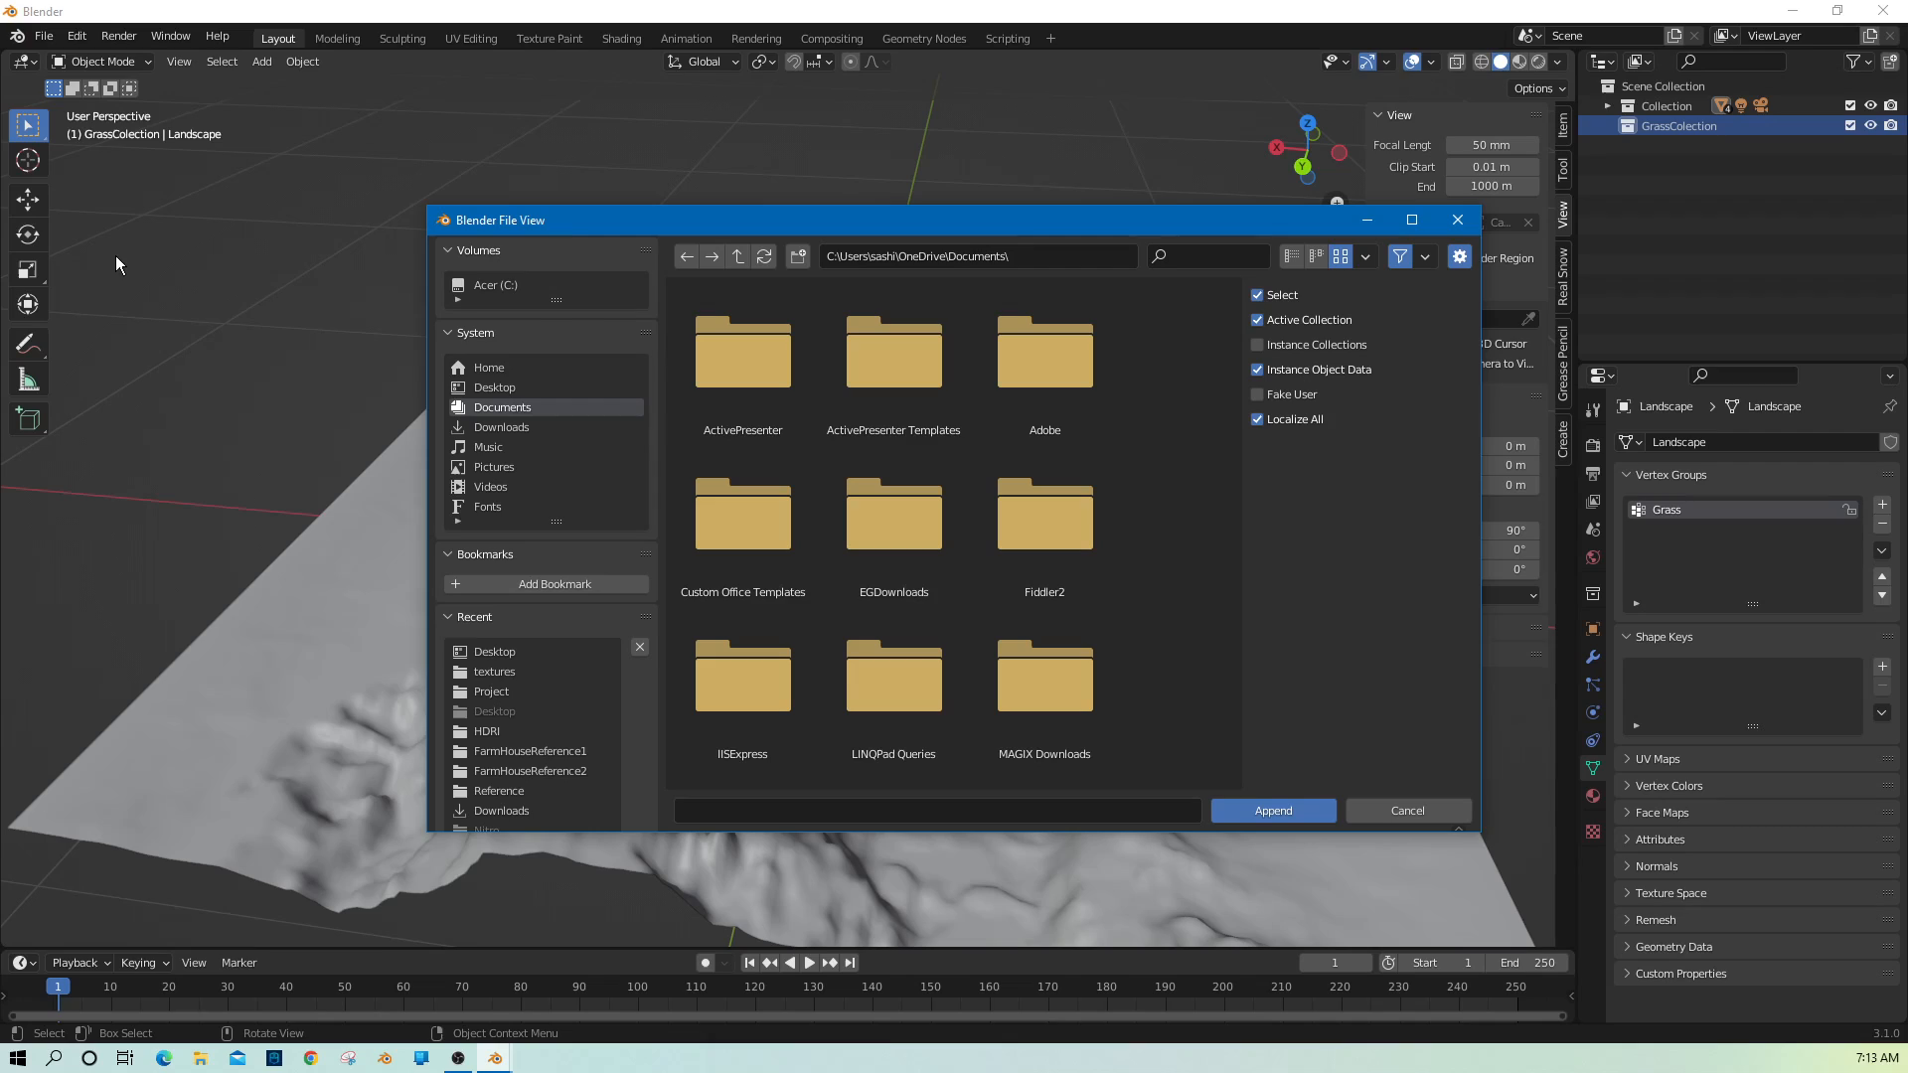
click(503, 734)
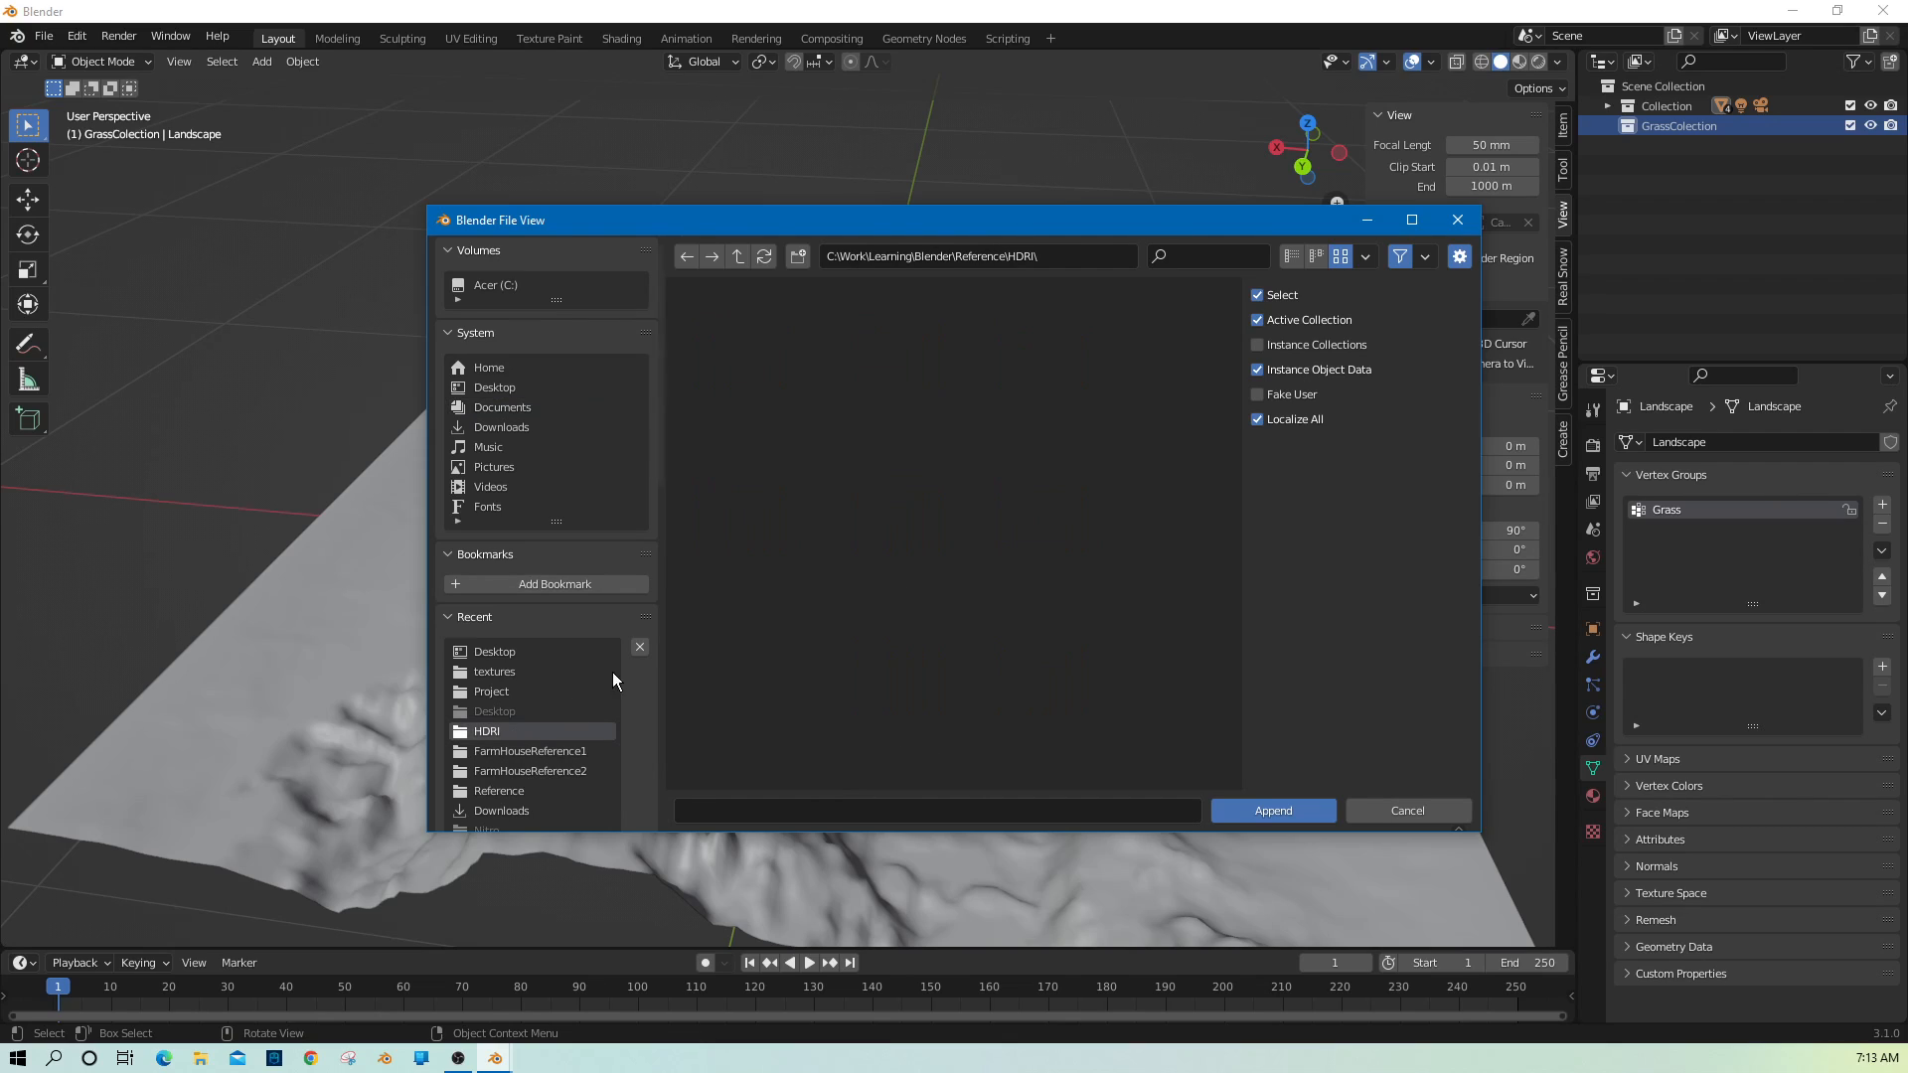
click(736, 258)
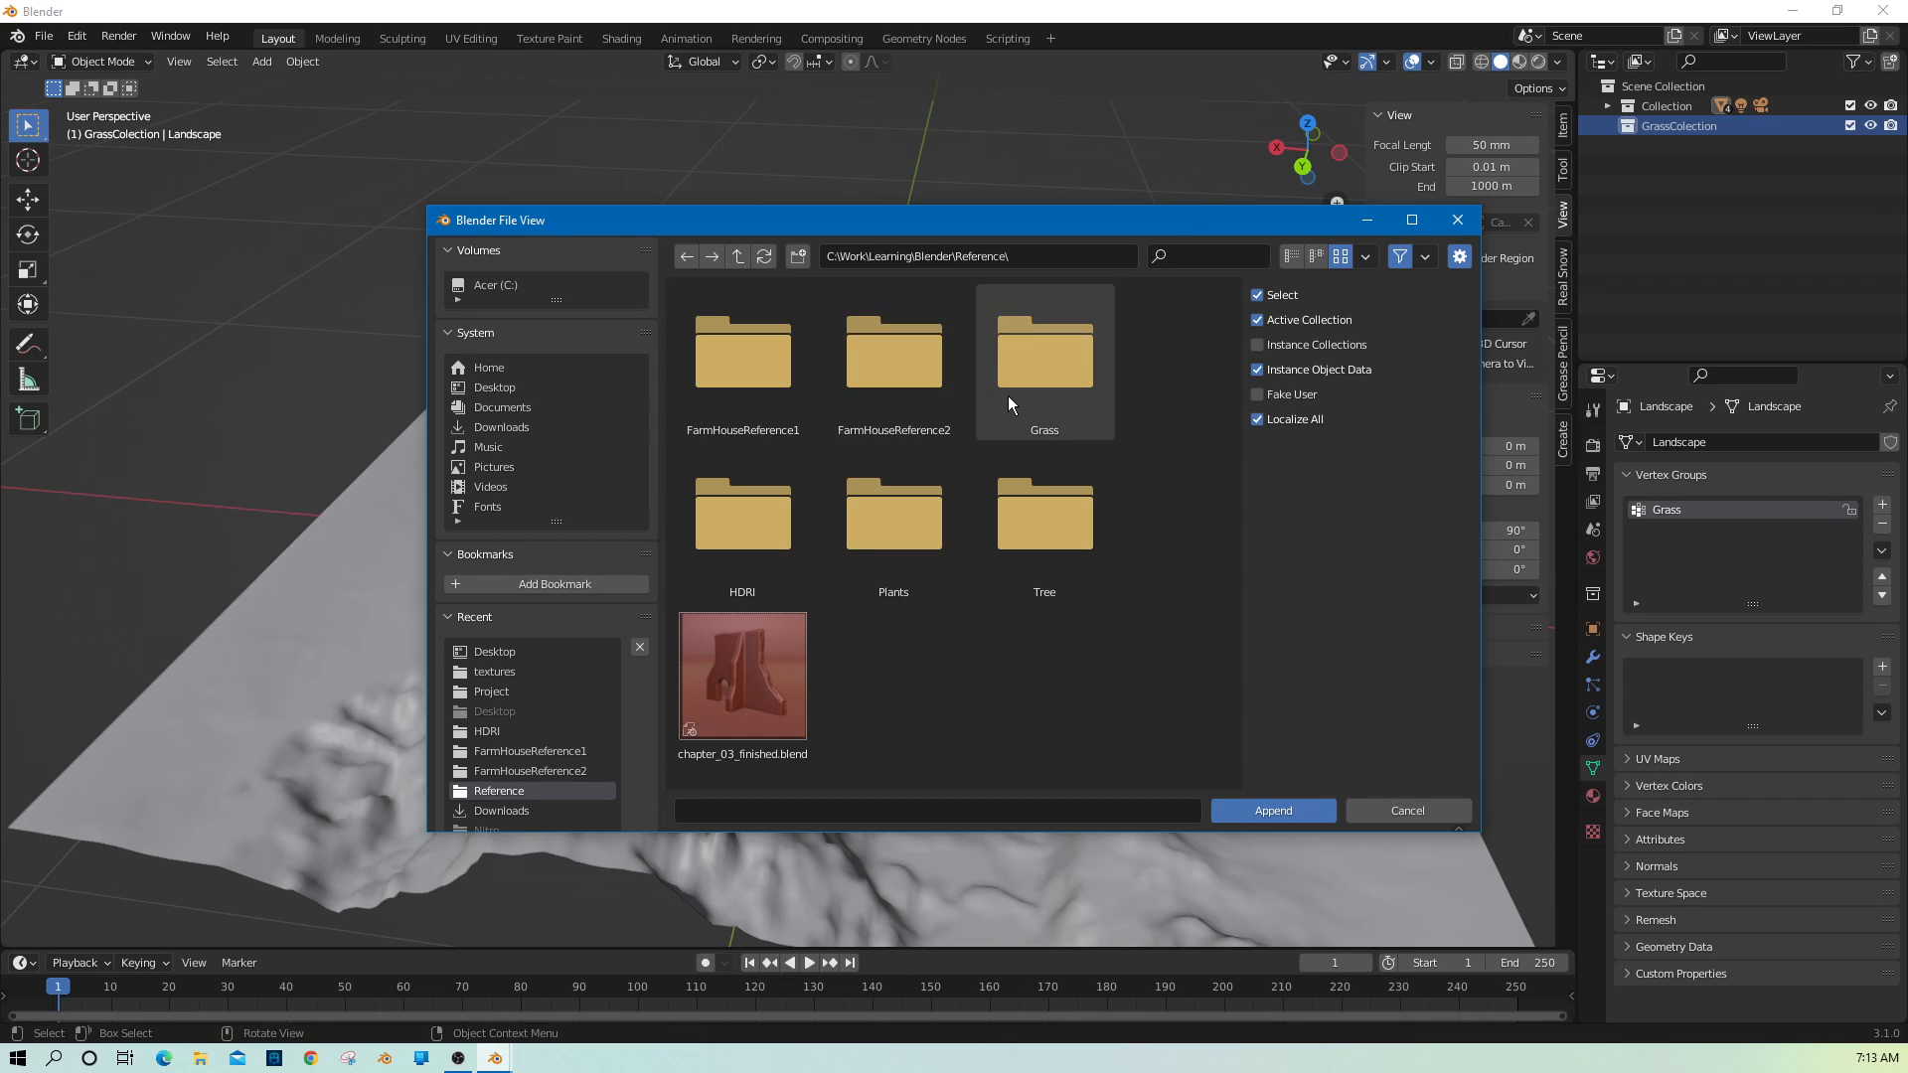
double_click(879, 554)
double_click(771, 407)
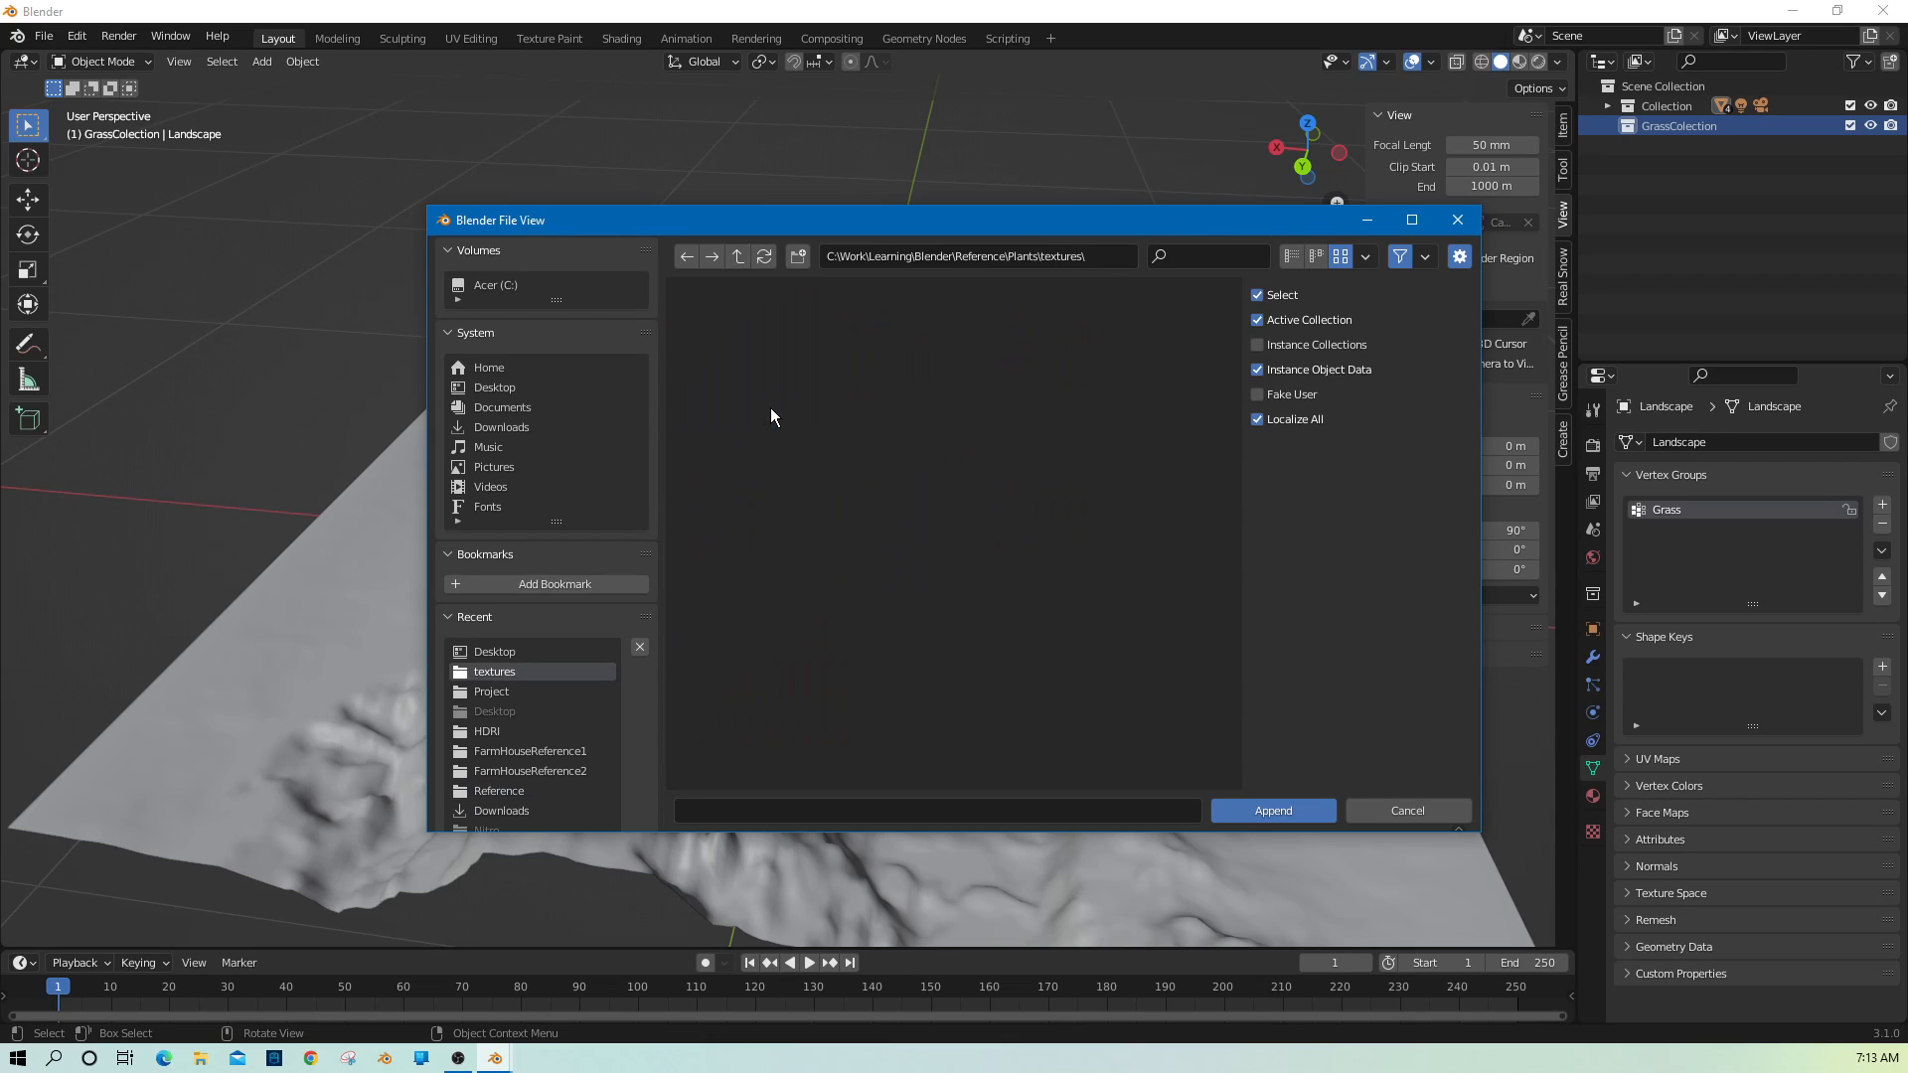
click(737, 257)
click(738, 257)
click(737, 257)
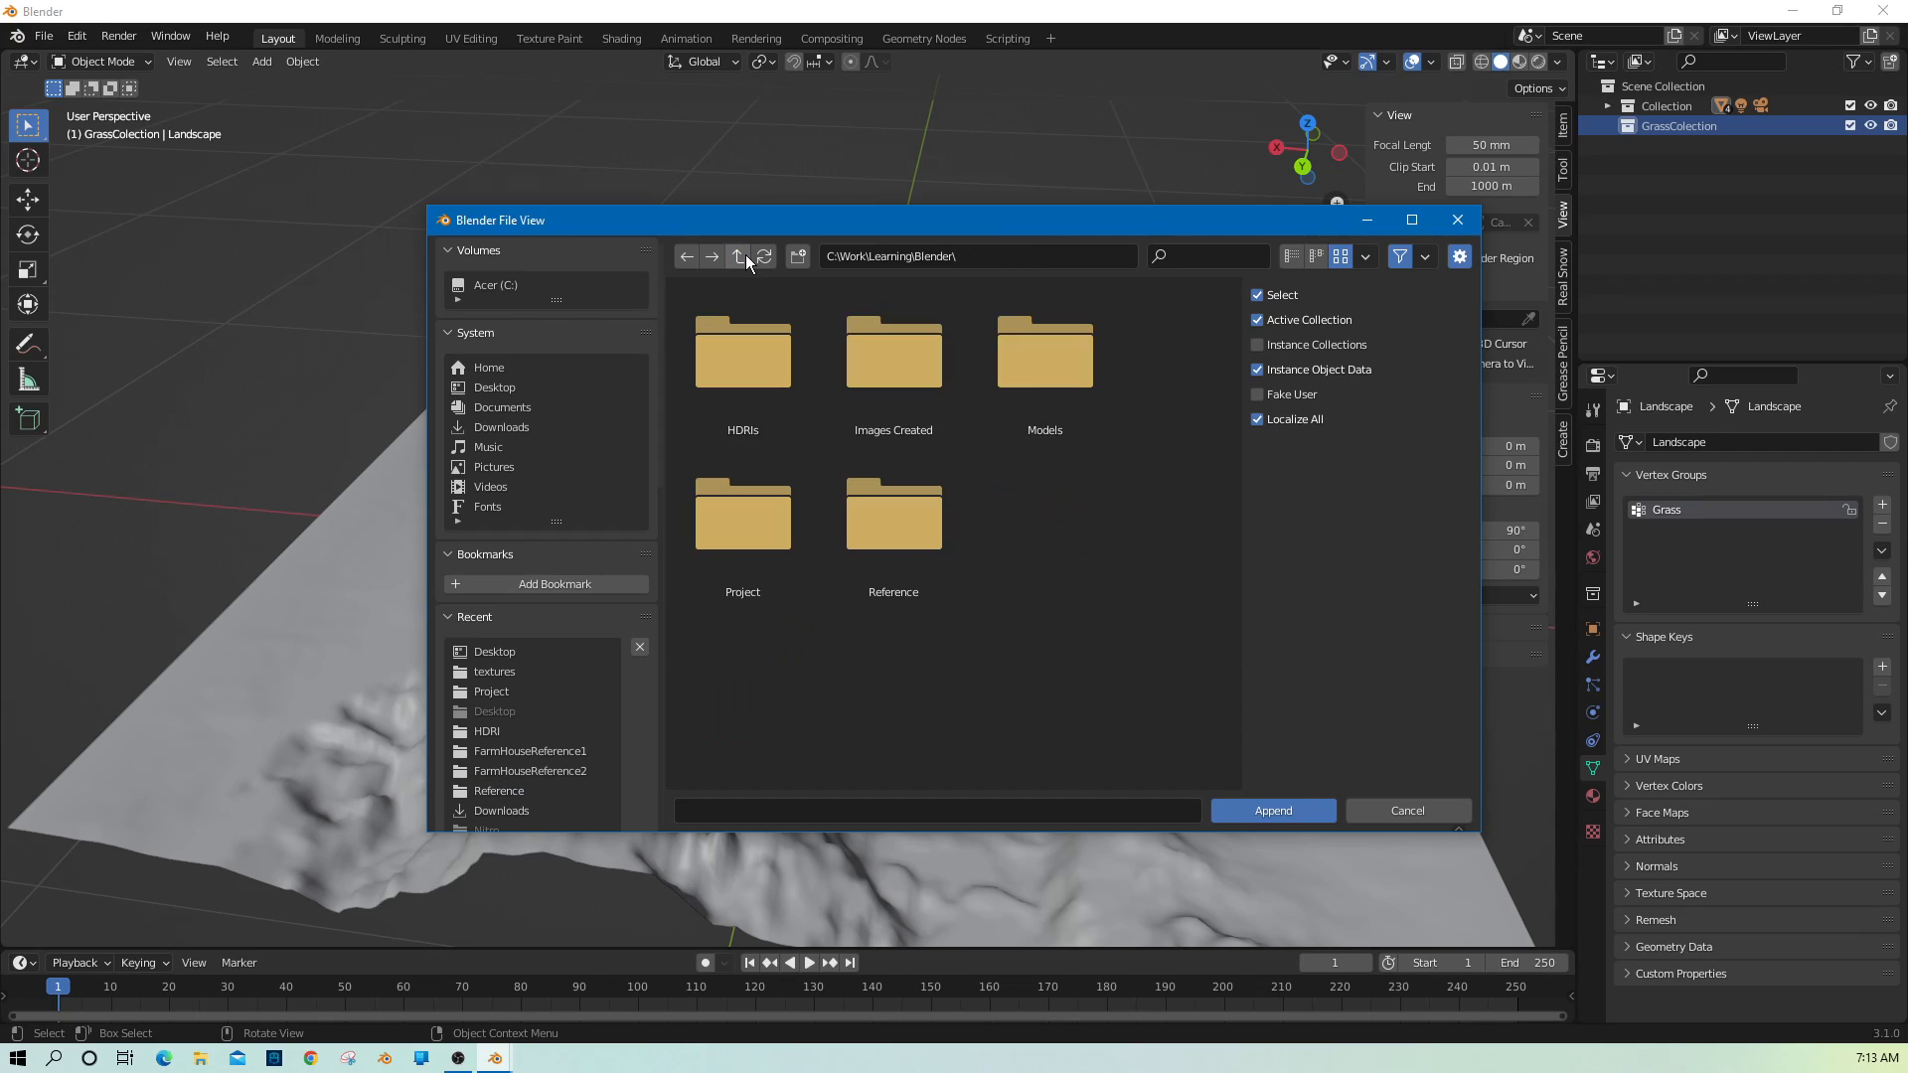
Append all six anthurium_botany objects from the anthurium_botany_01_4k blend file in Models\Plants\Bothony into GrassColection.
double_click(1065, 402)
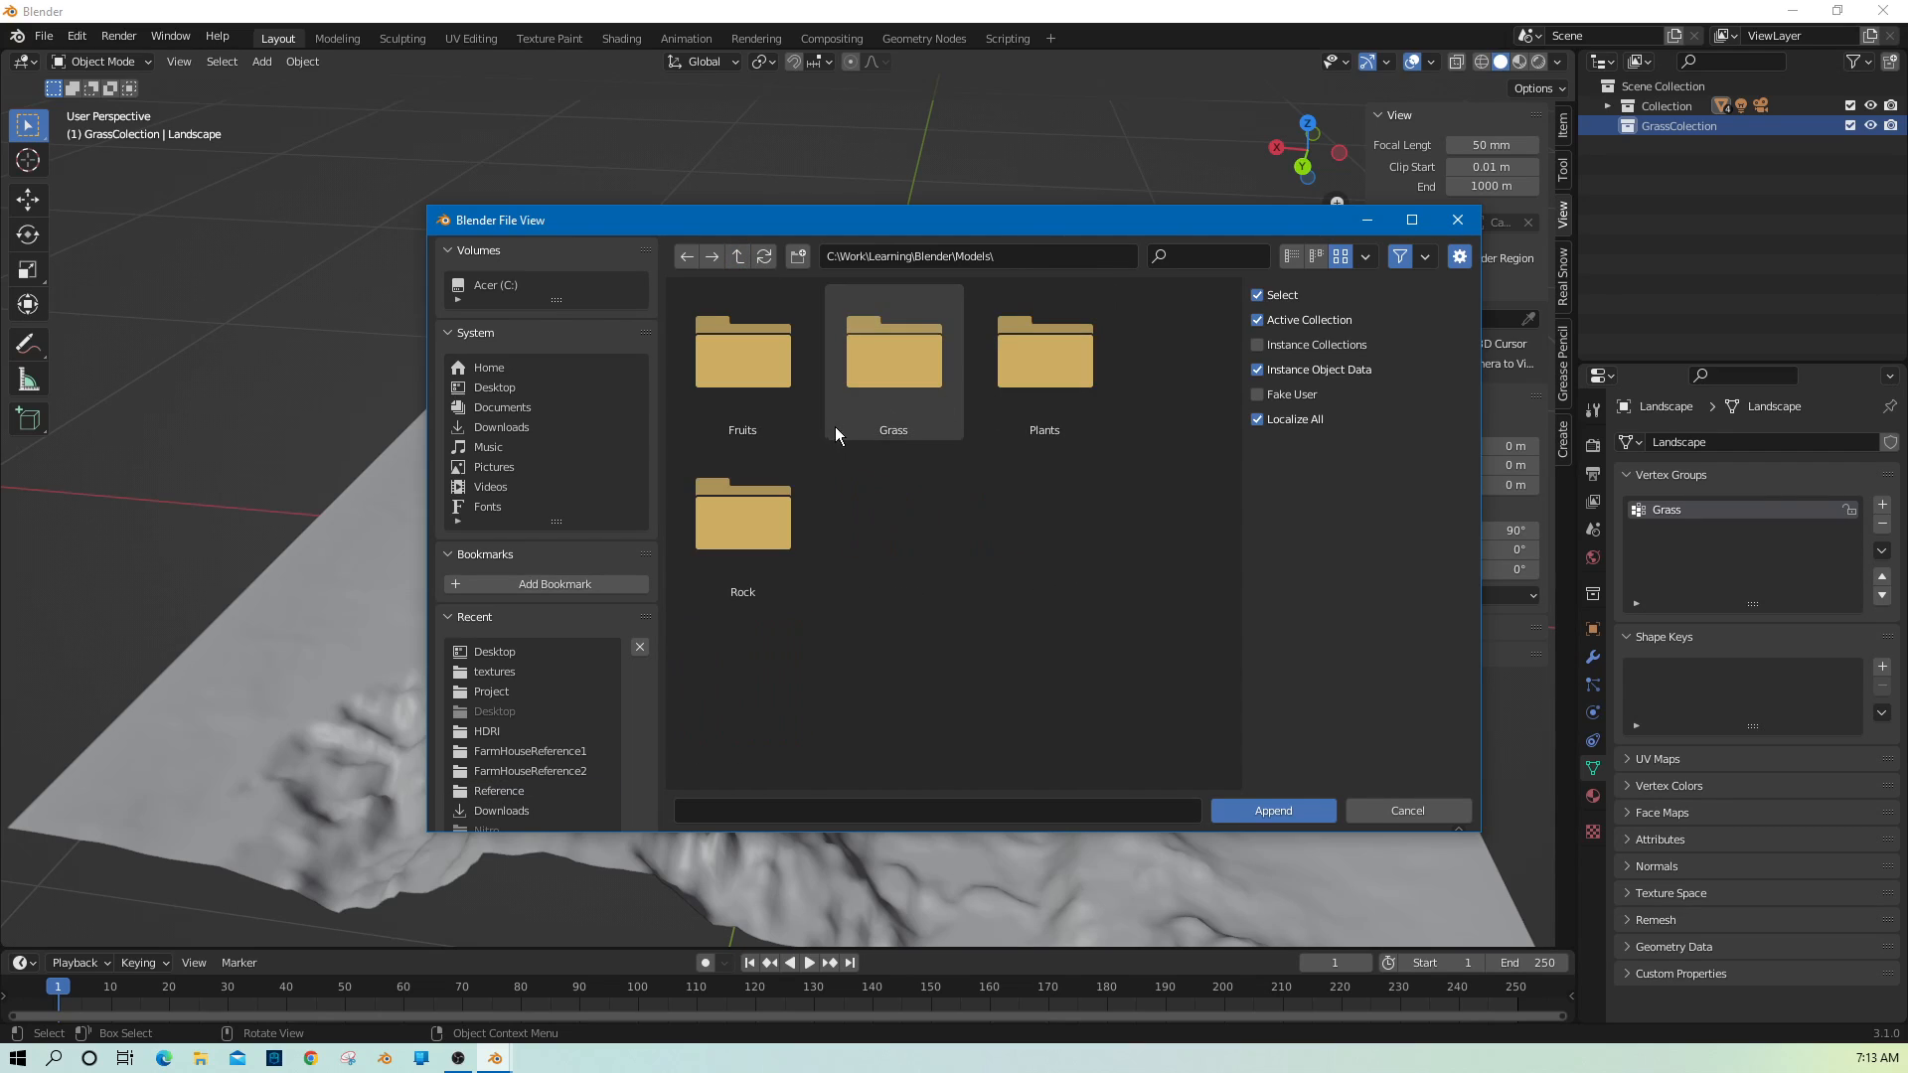
double_click(1075, 404)
double_click(802, 397)
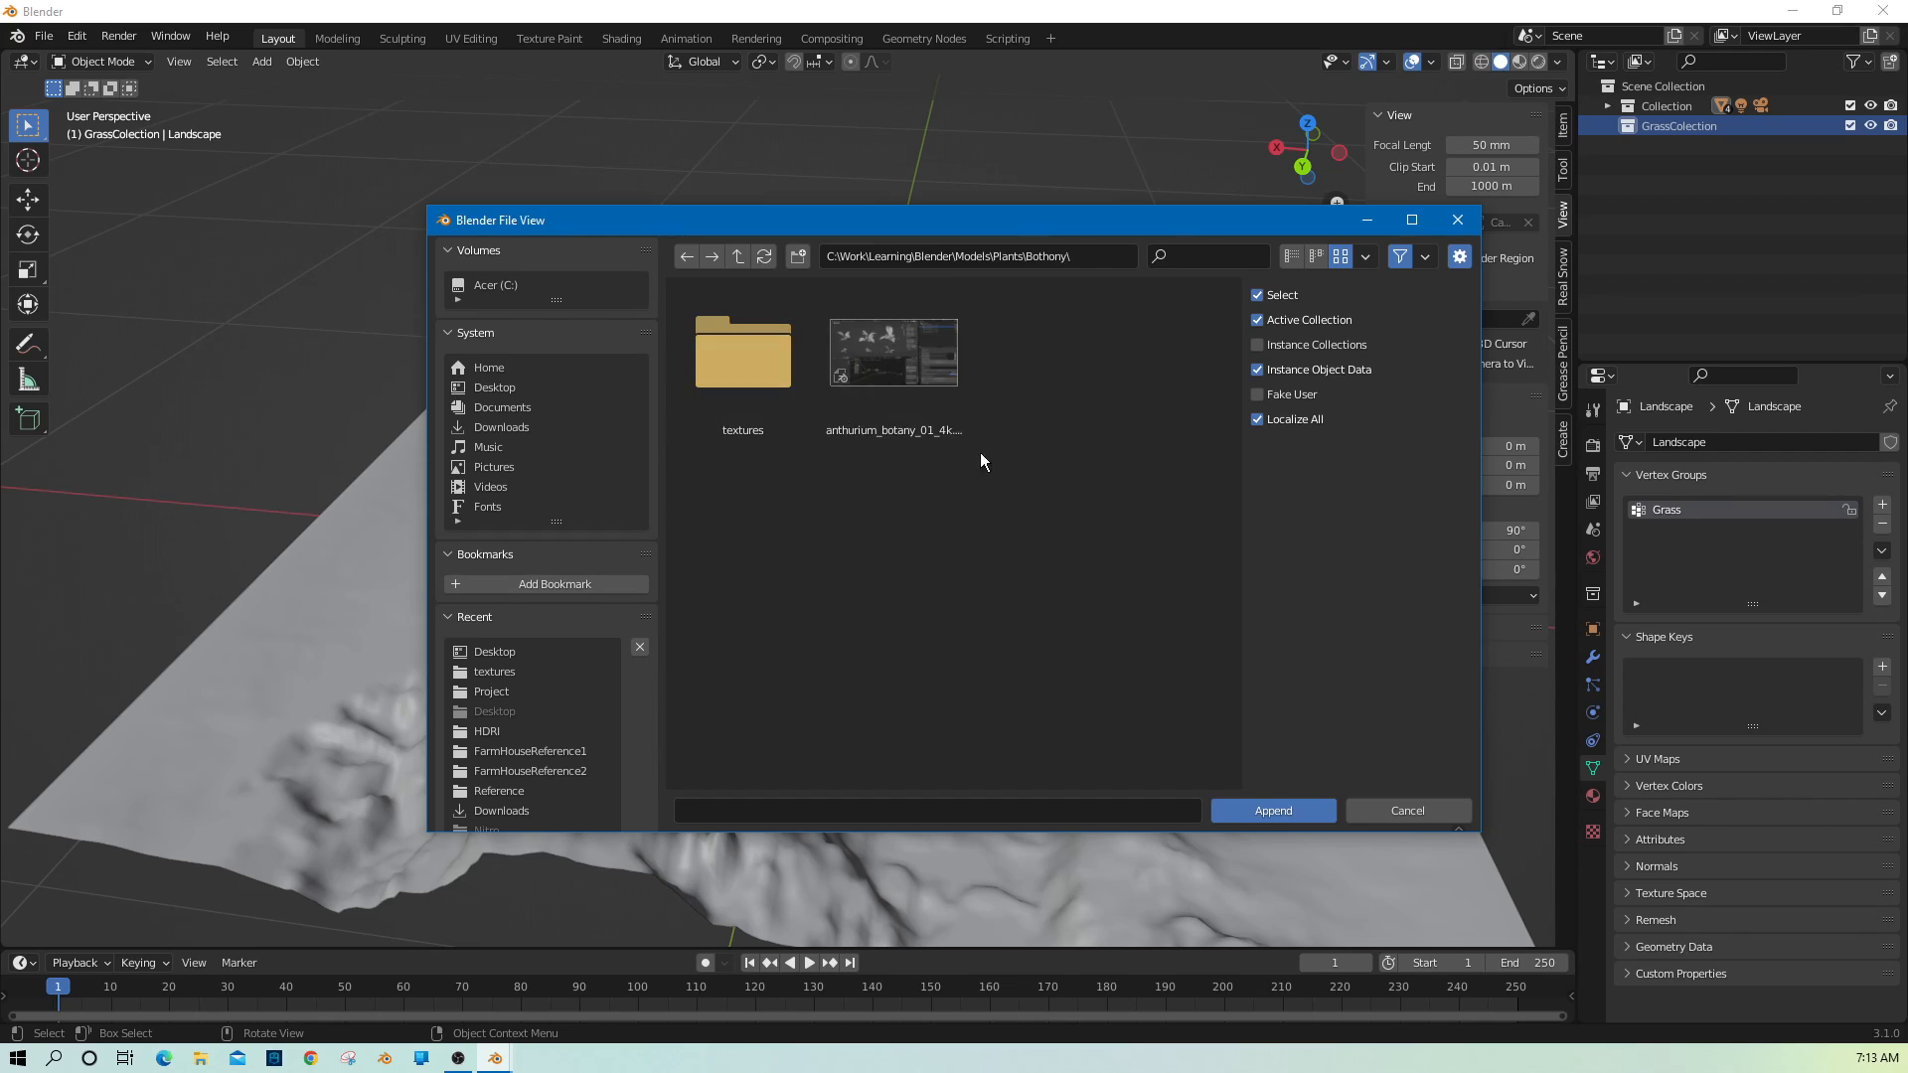
double_click(914, 393)
scroll(972, 571, down, 3)
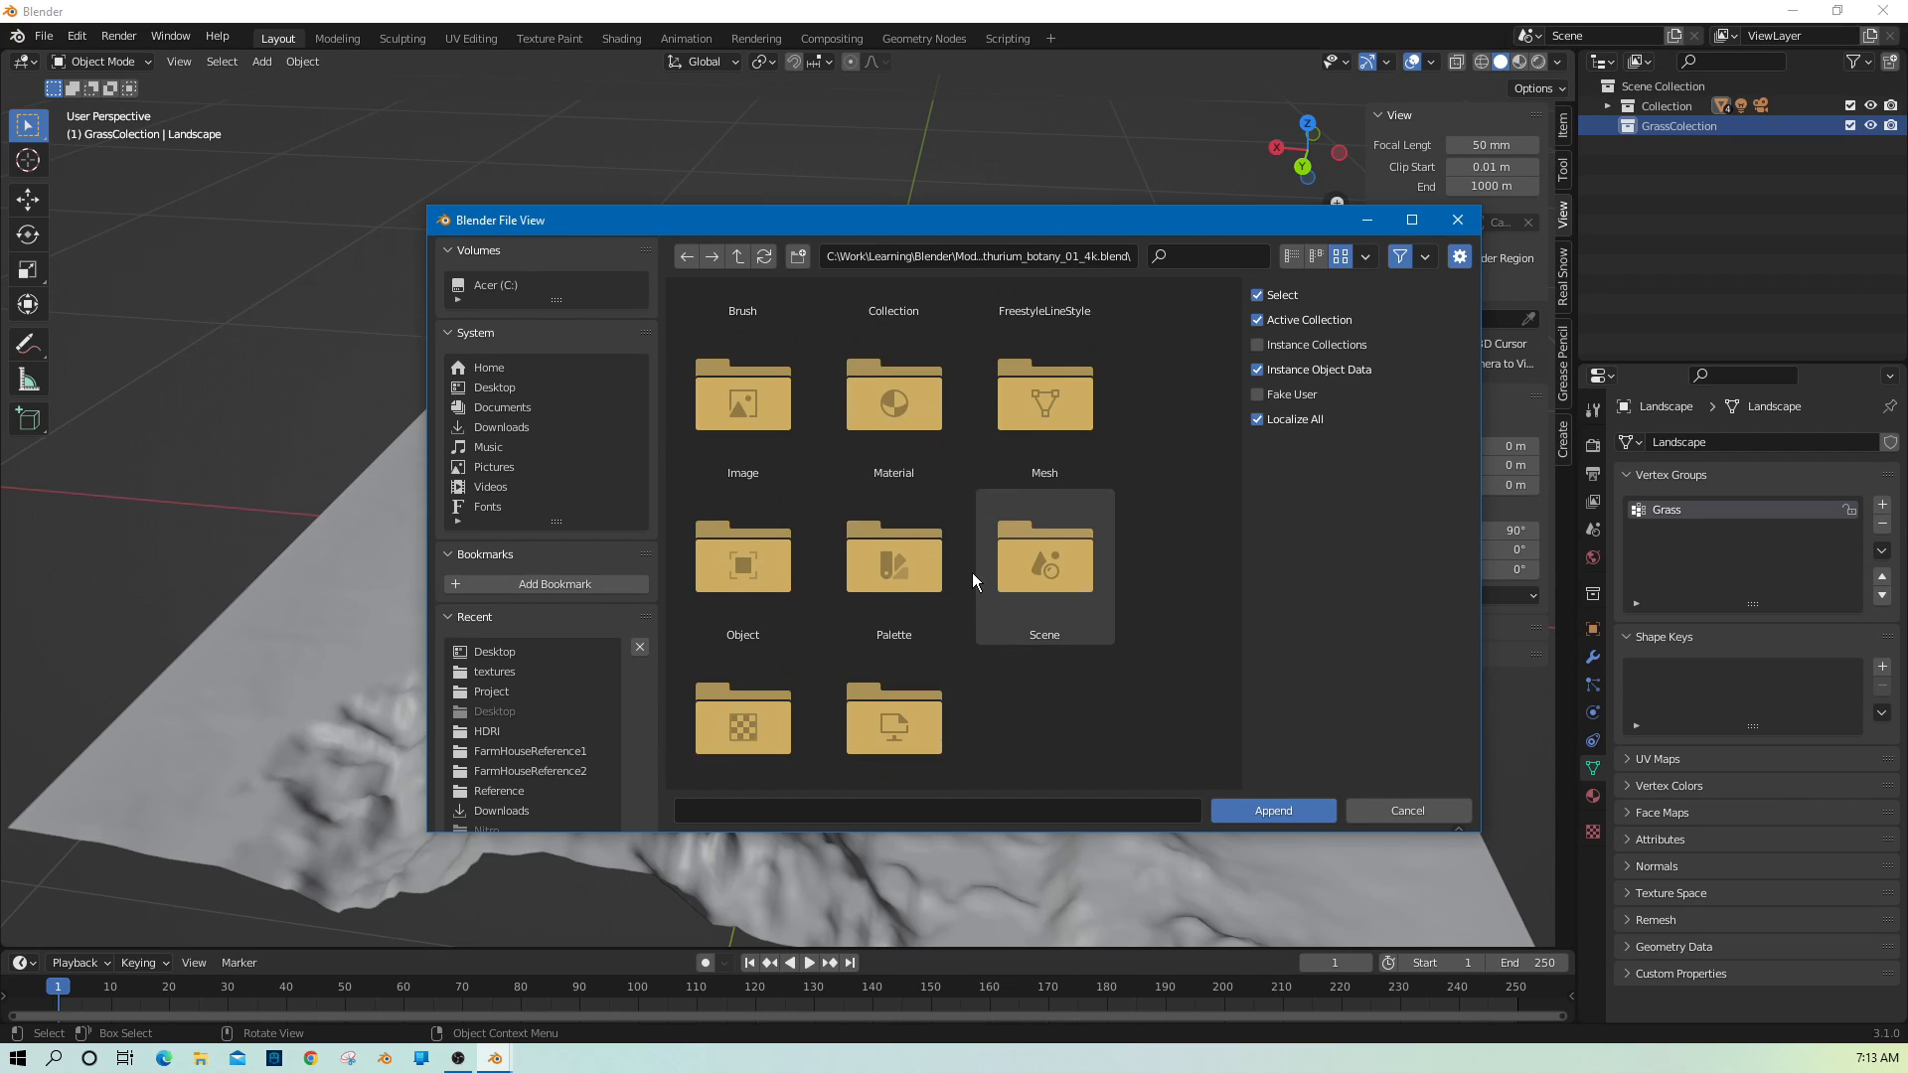
double_click(713, 601)
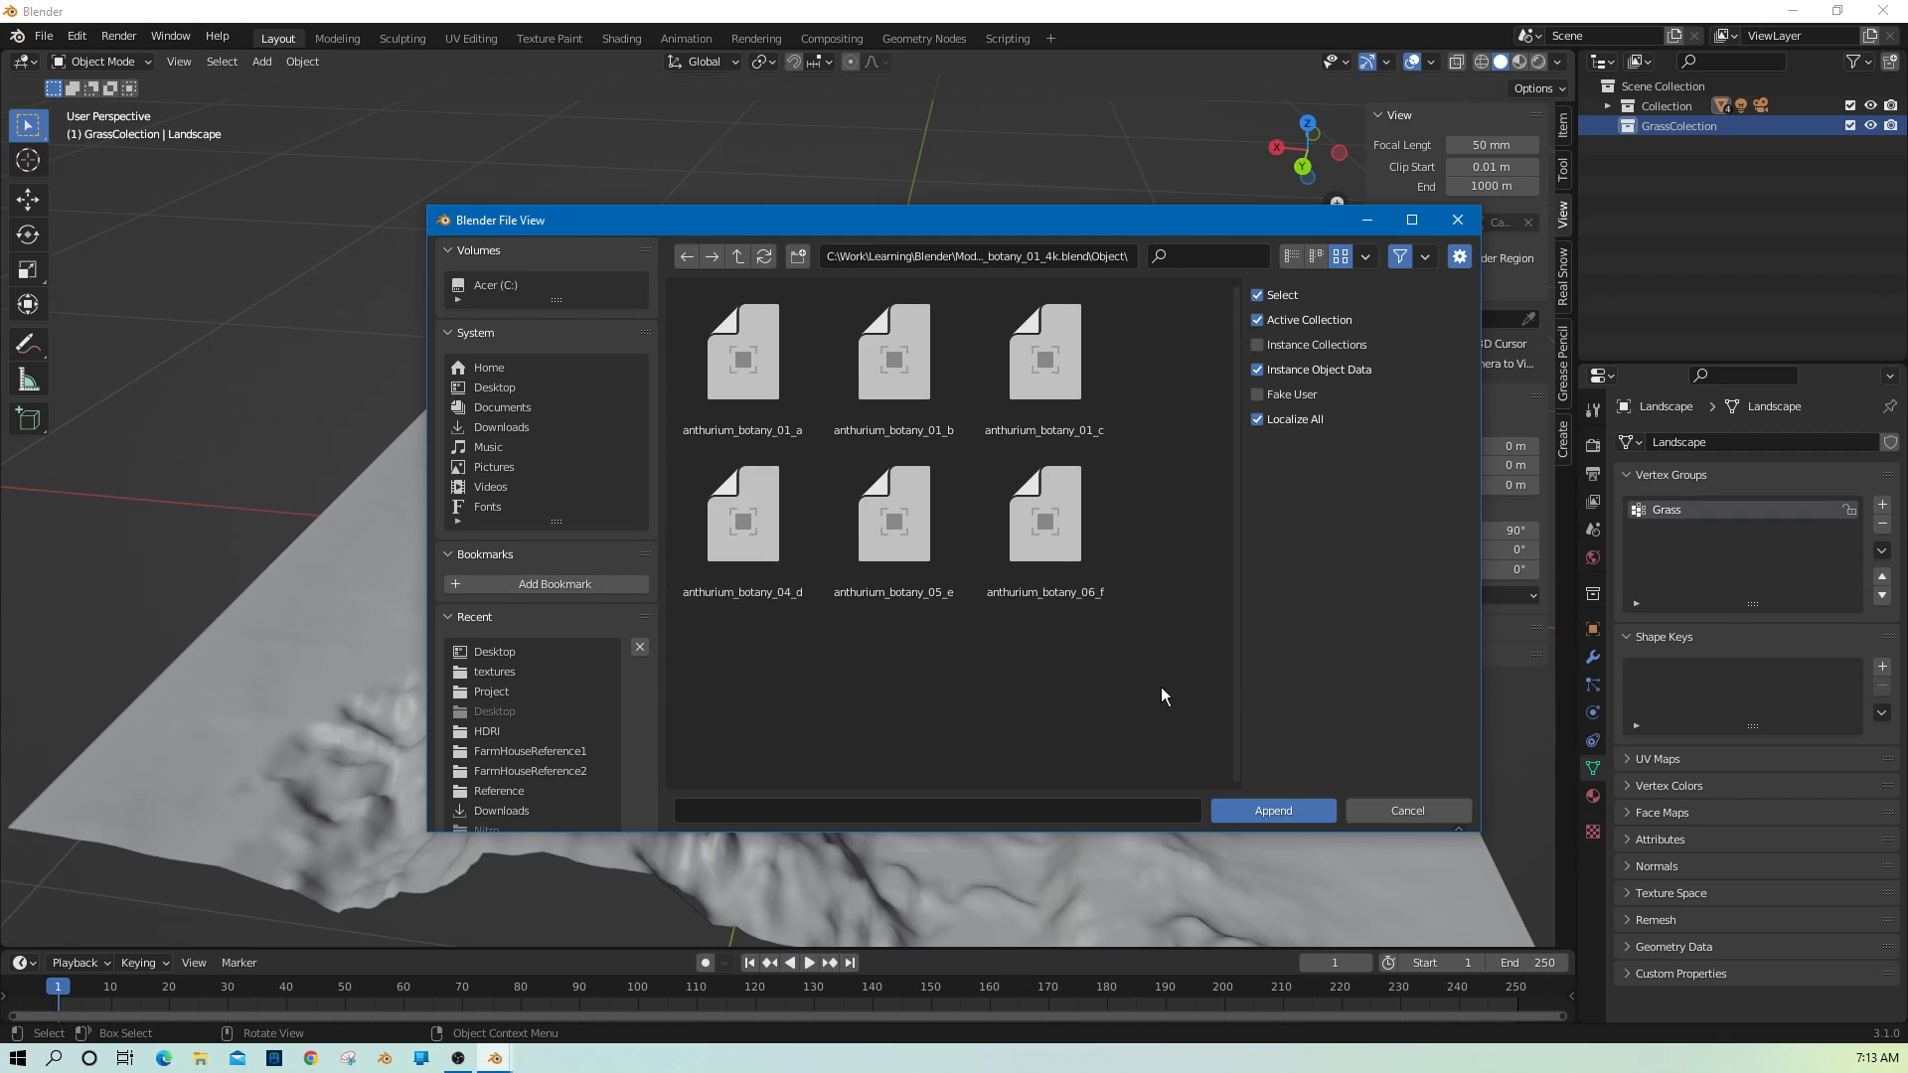
drag(1165, 689, 726, 402)
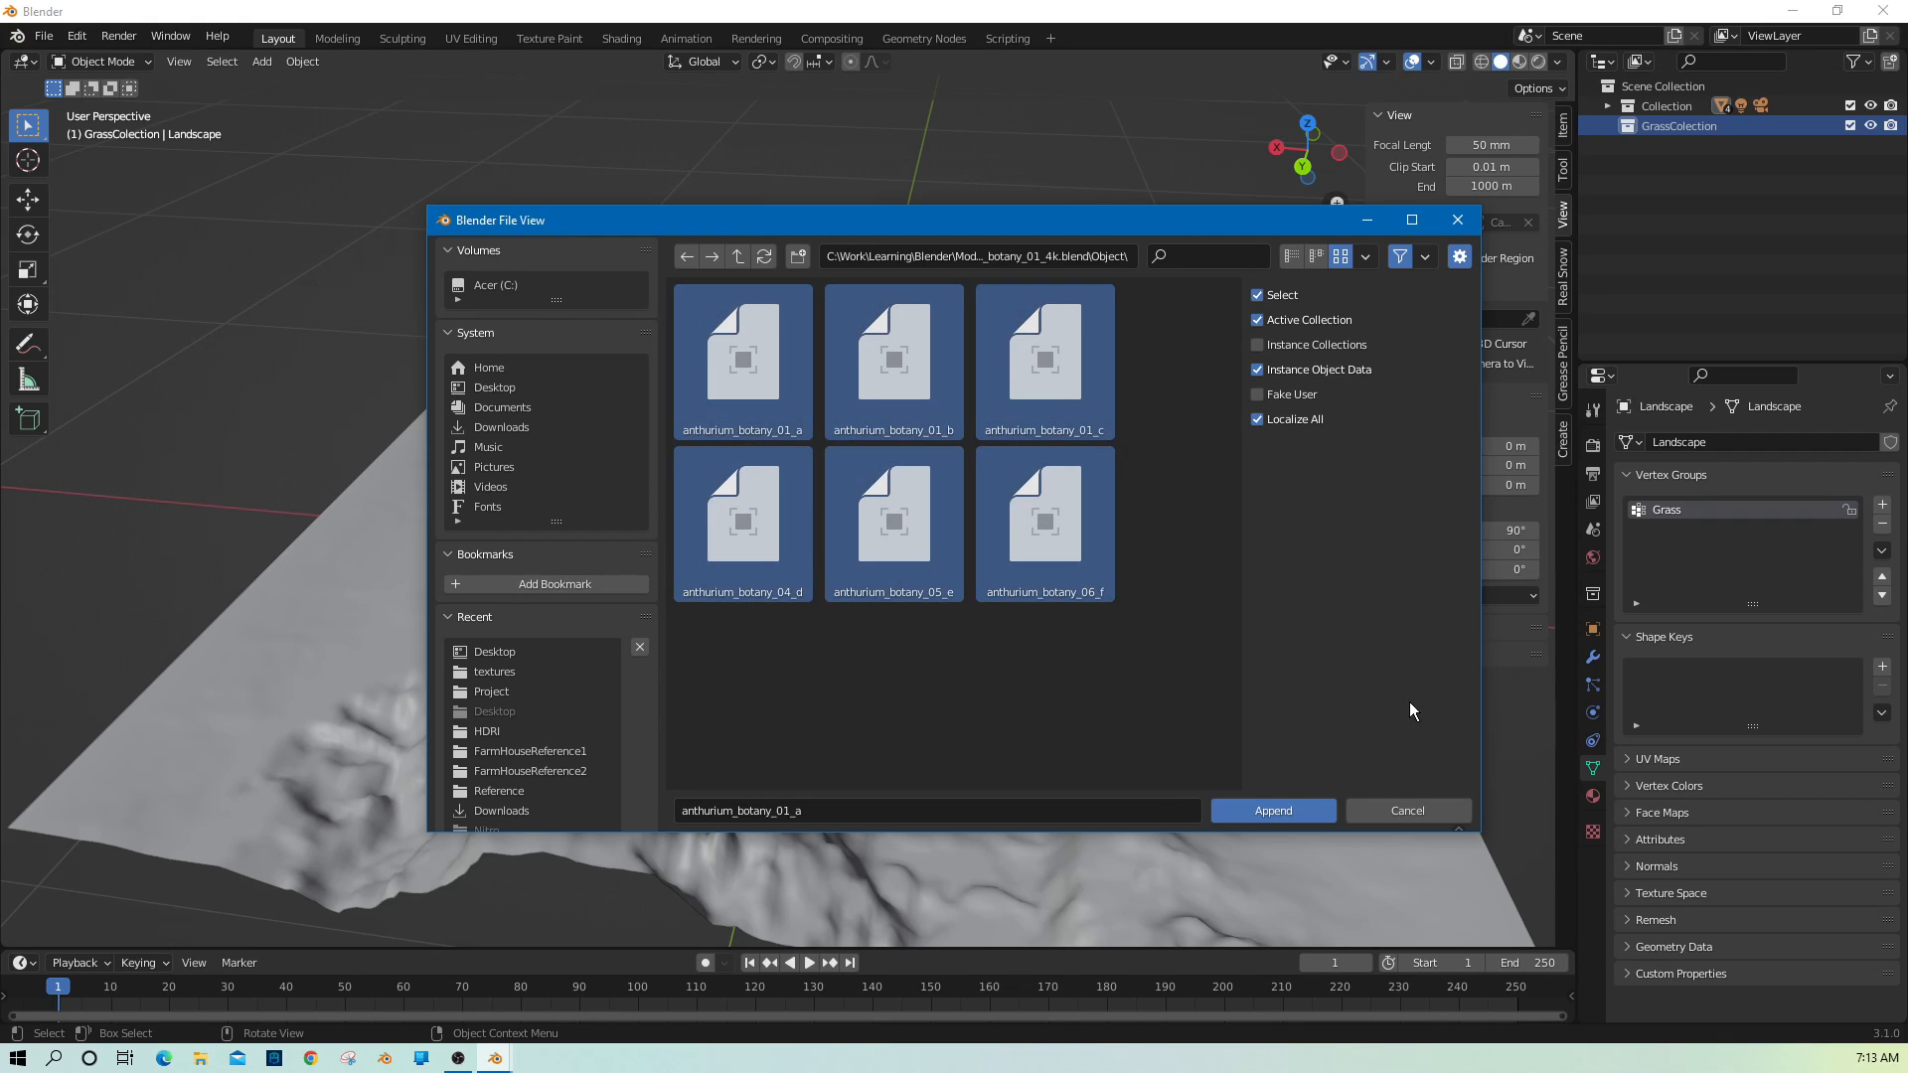
click(1282, 819)
key(ctrl+v)
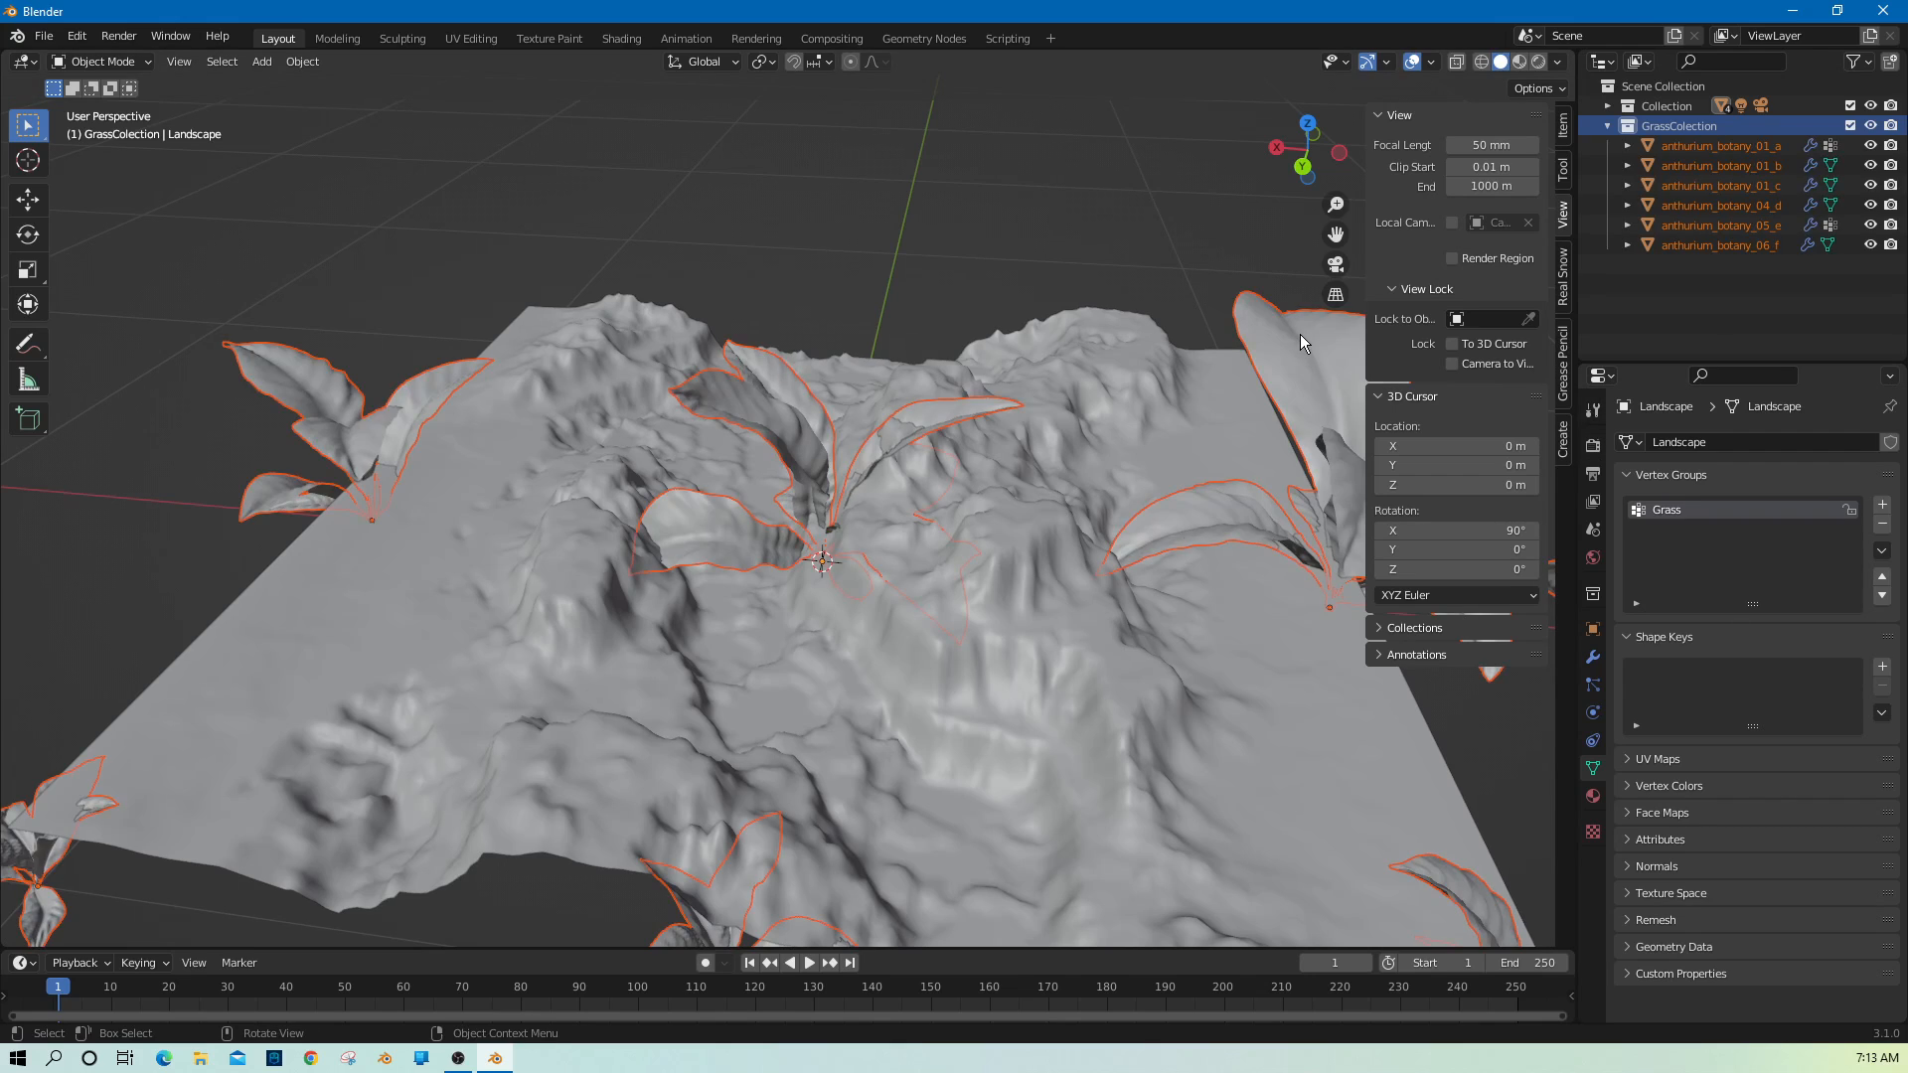
Move the six plants about -0.42, -0.85, 1.26 m clear of the landscape and scale them down to about 0.102.
scroll(1076, 573, down, 6)
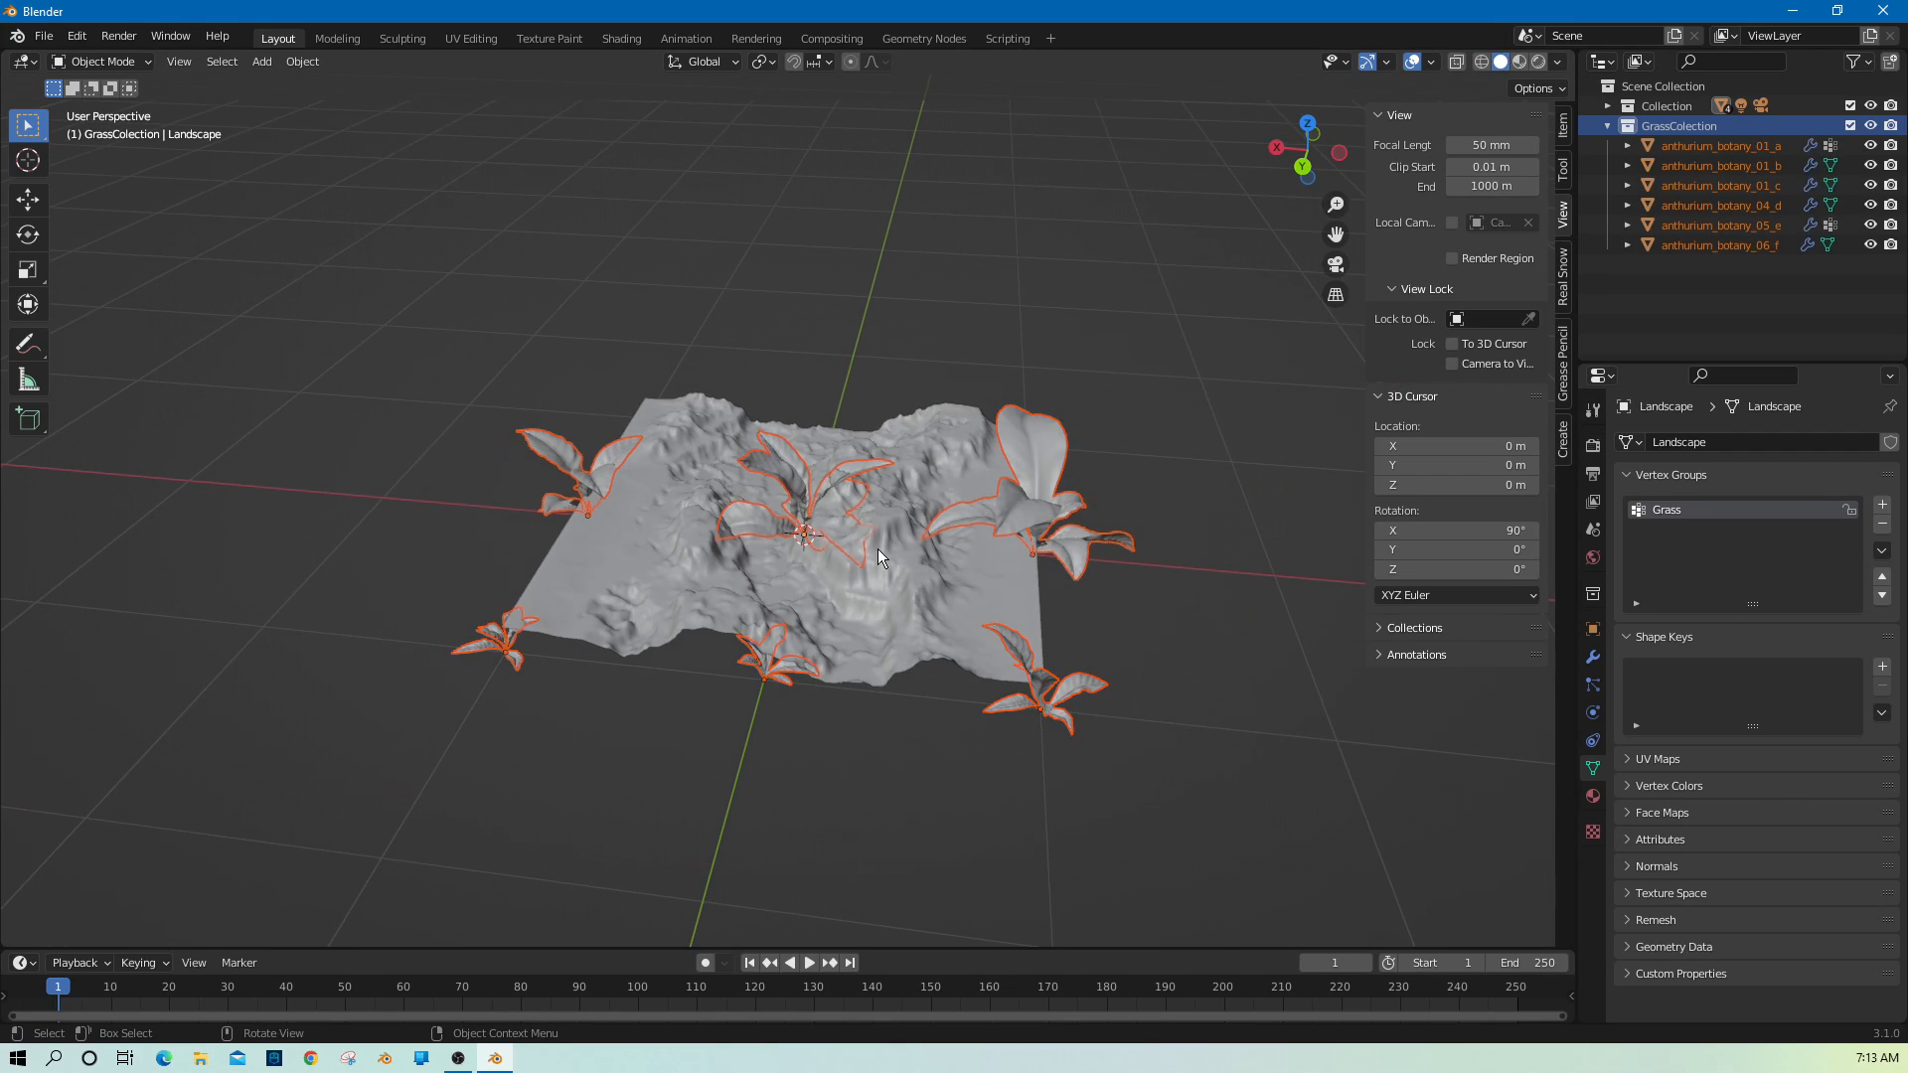
key(g)
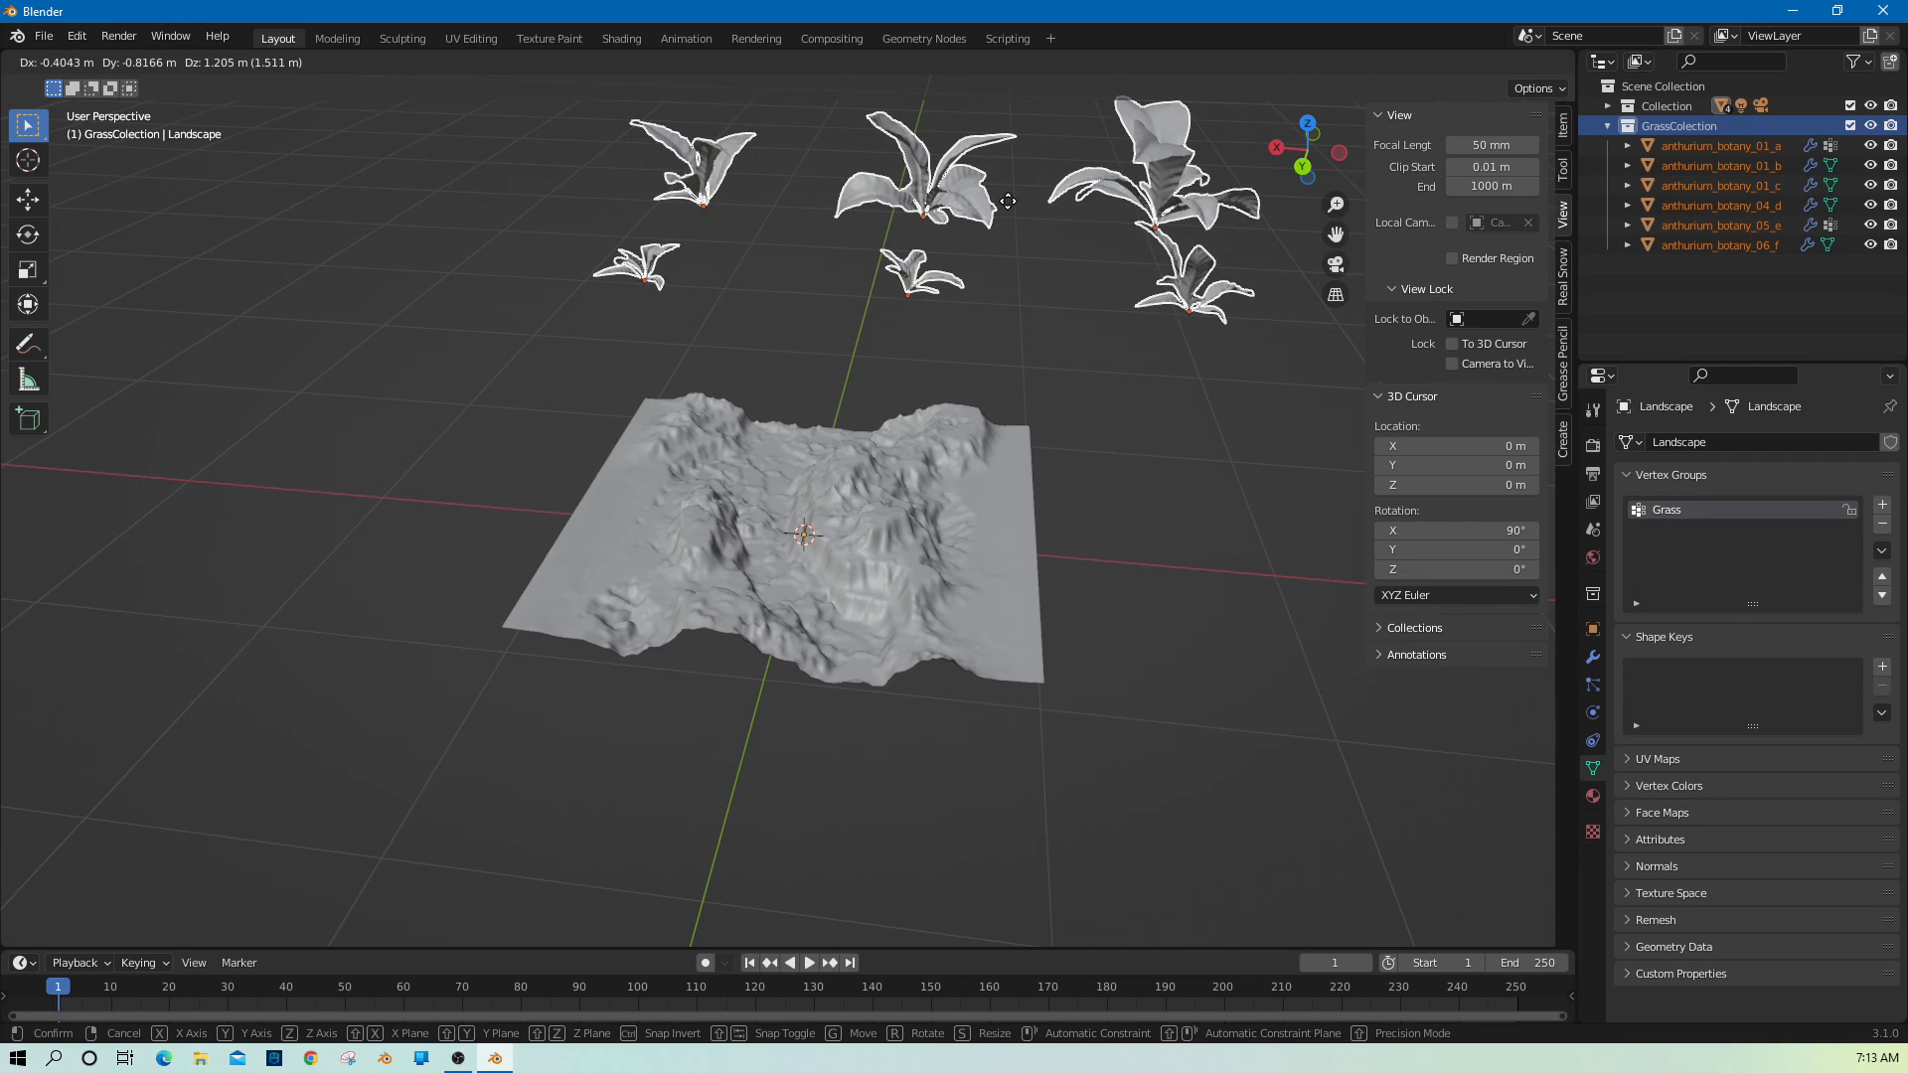
click(1014, 186)
key(s)
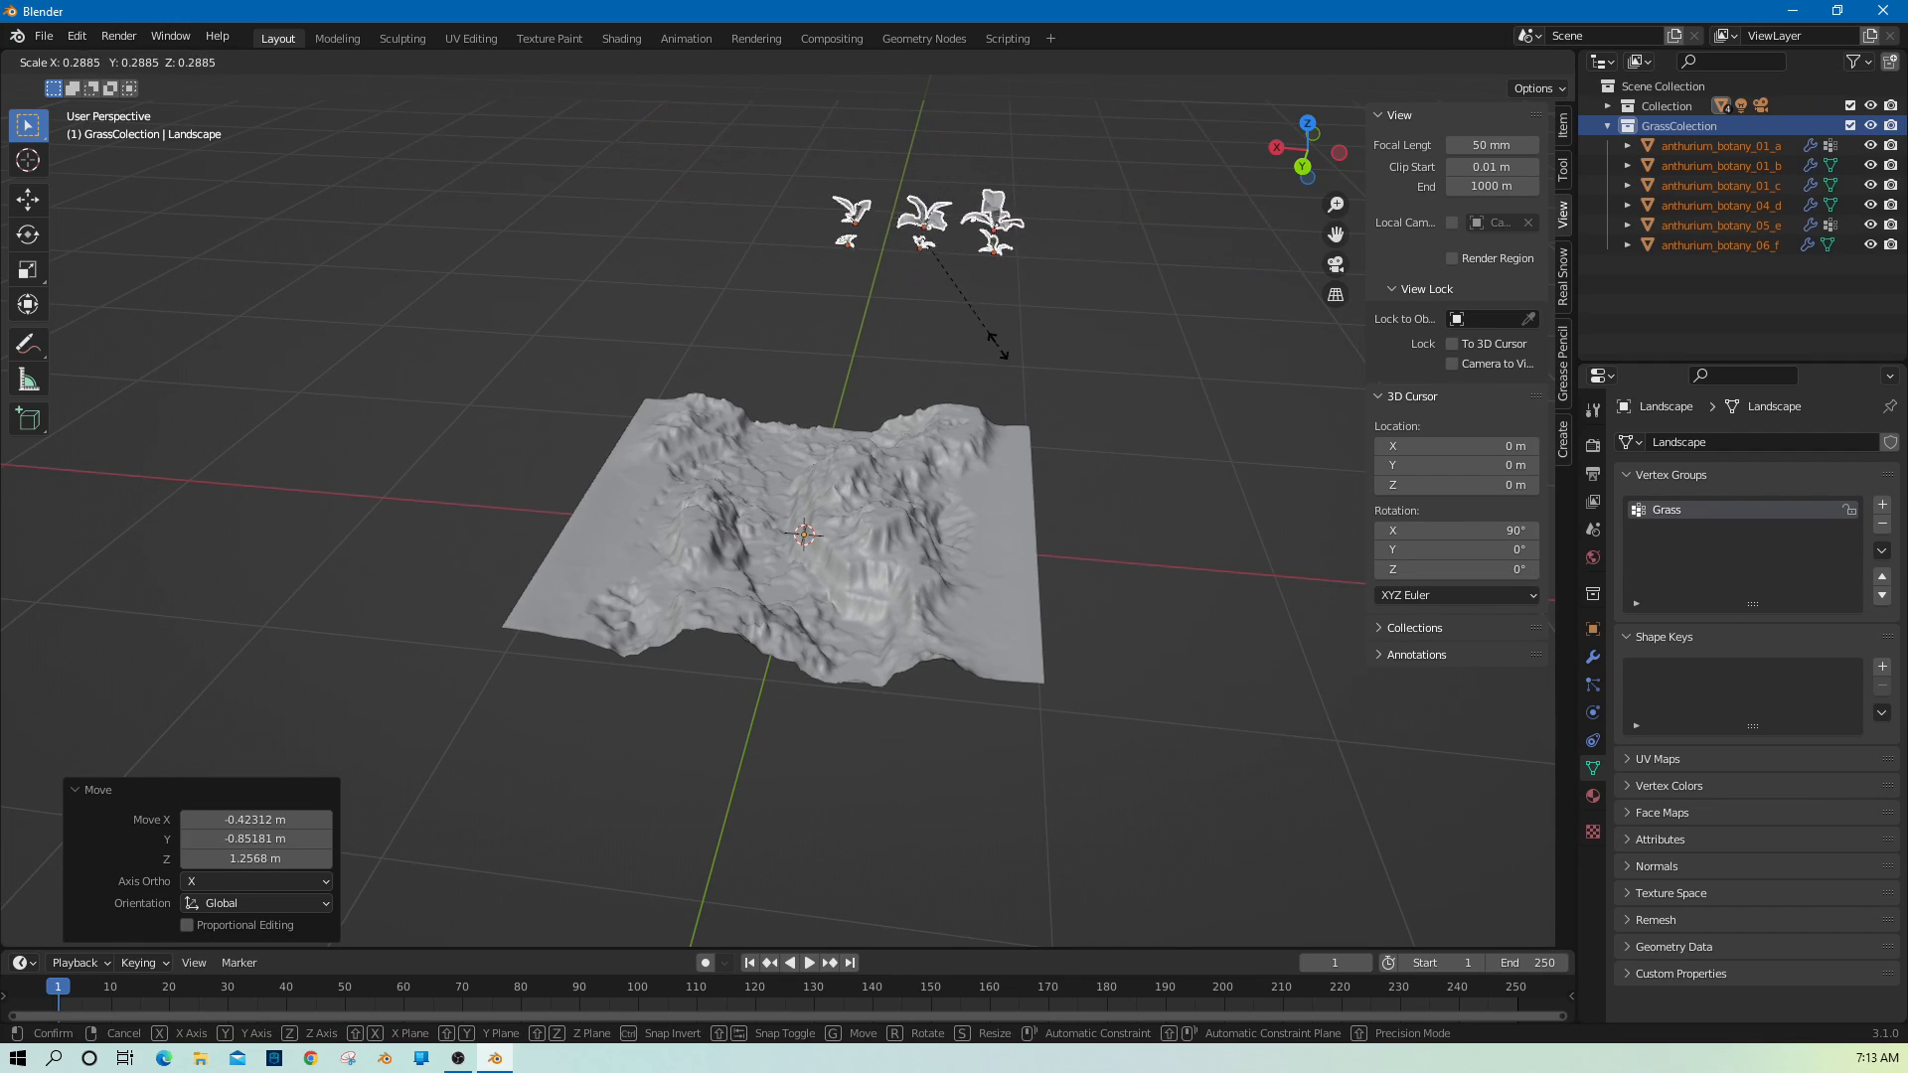
click(954, 289)
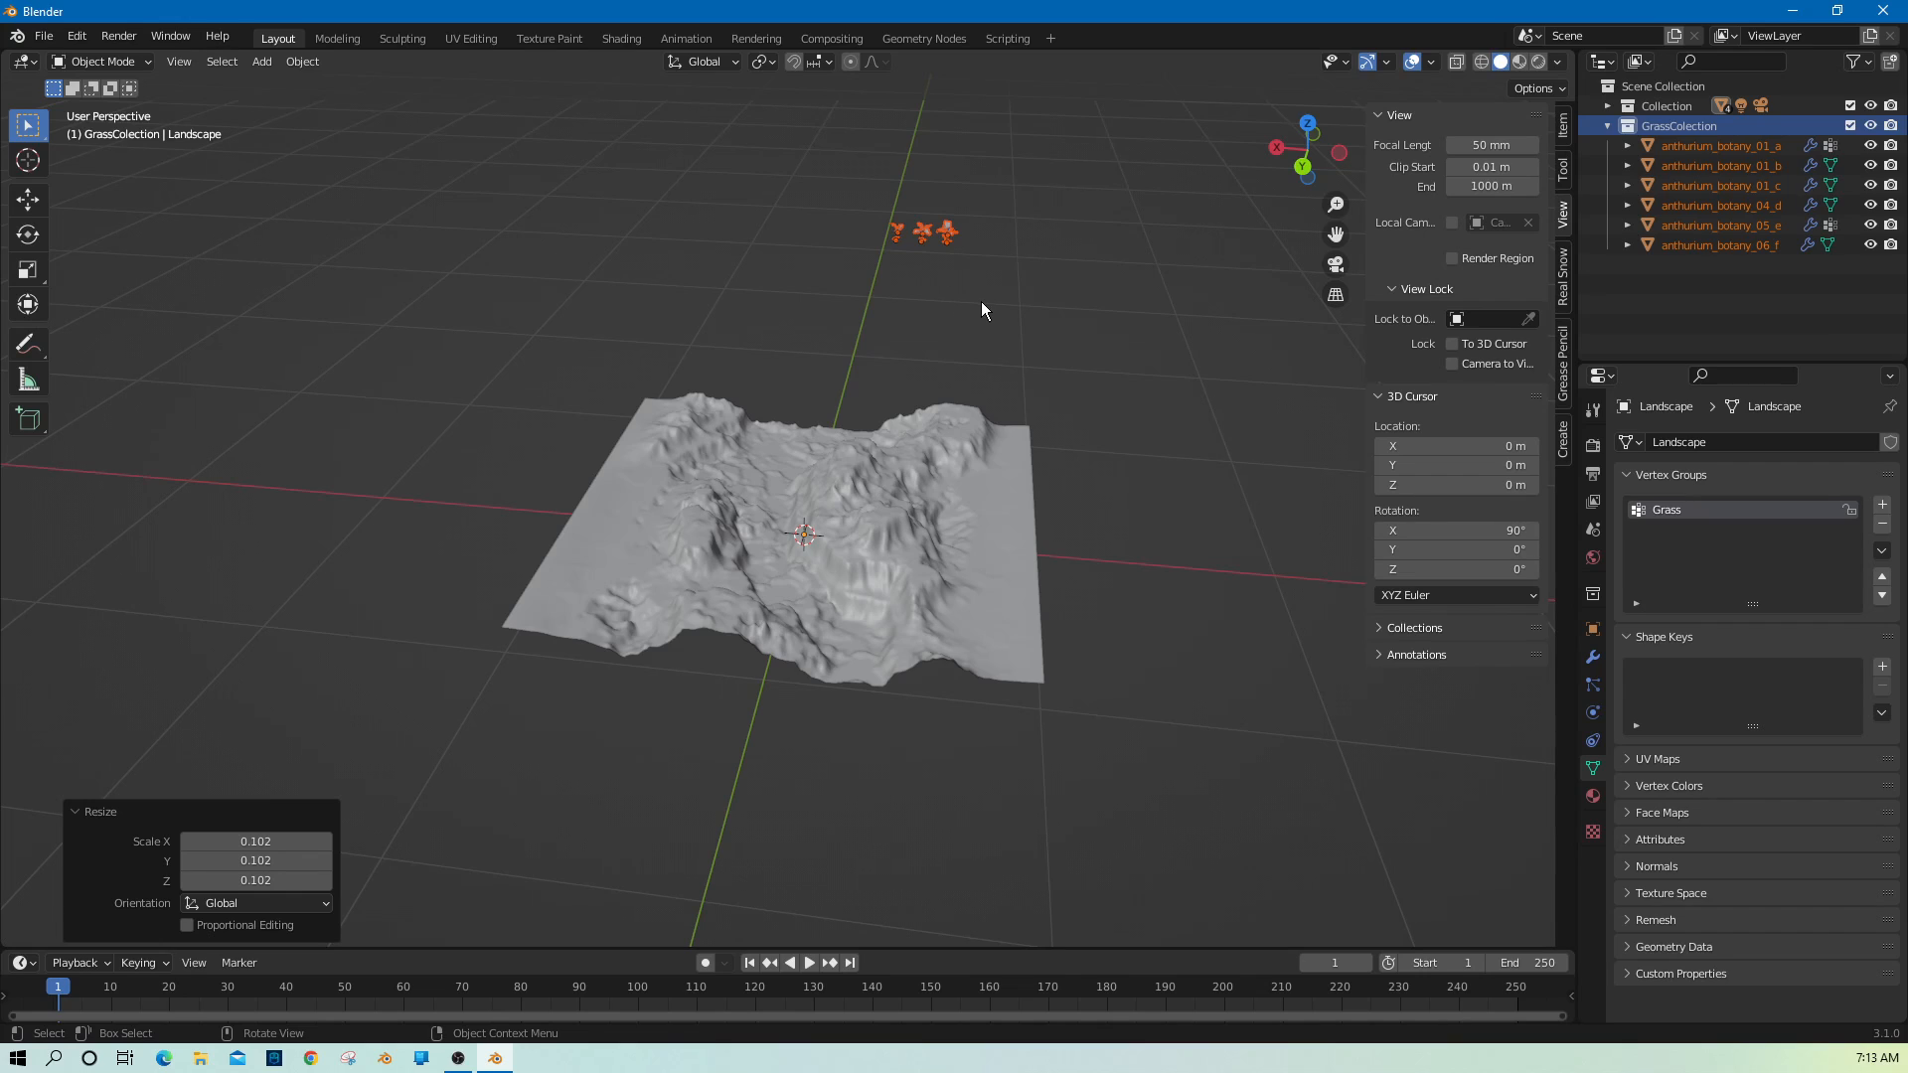
Select all six anthurium plants behind the landscape and scale them down further by a factor of about 0.718.
scroll(981, 301, up, 4)
shift+middle_drag(1108, 288, 963, 537)
click(1005, 255)
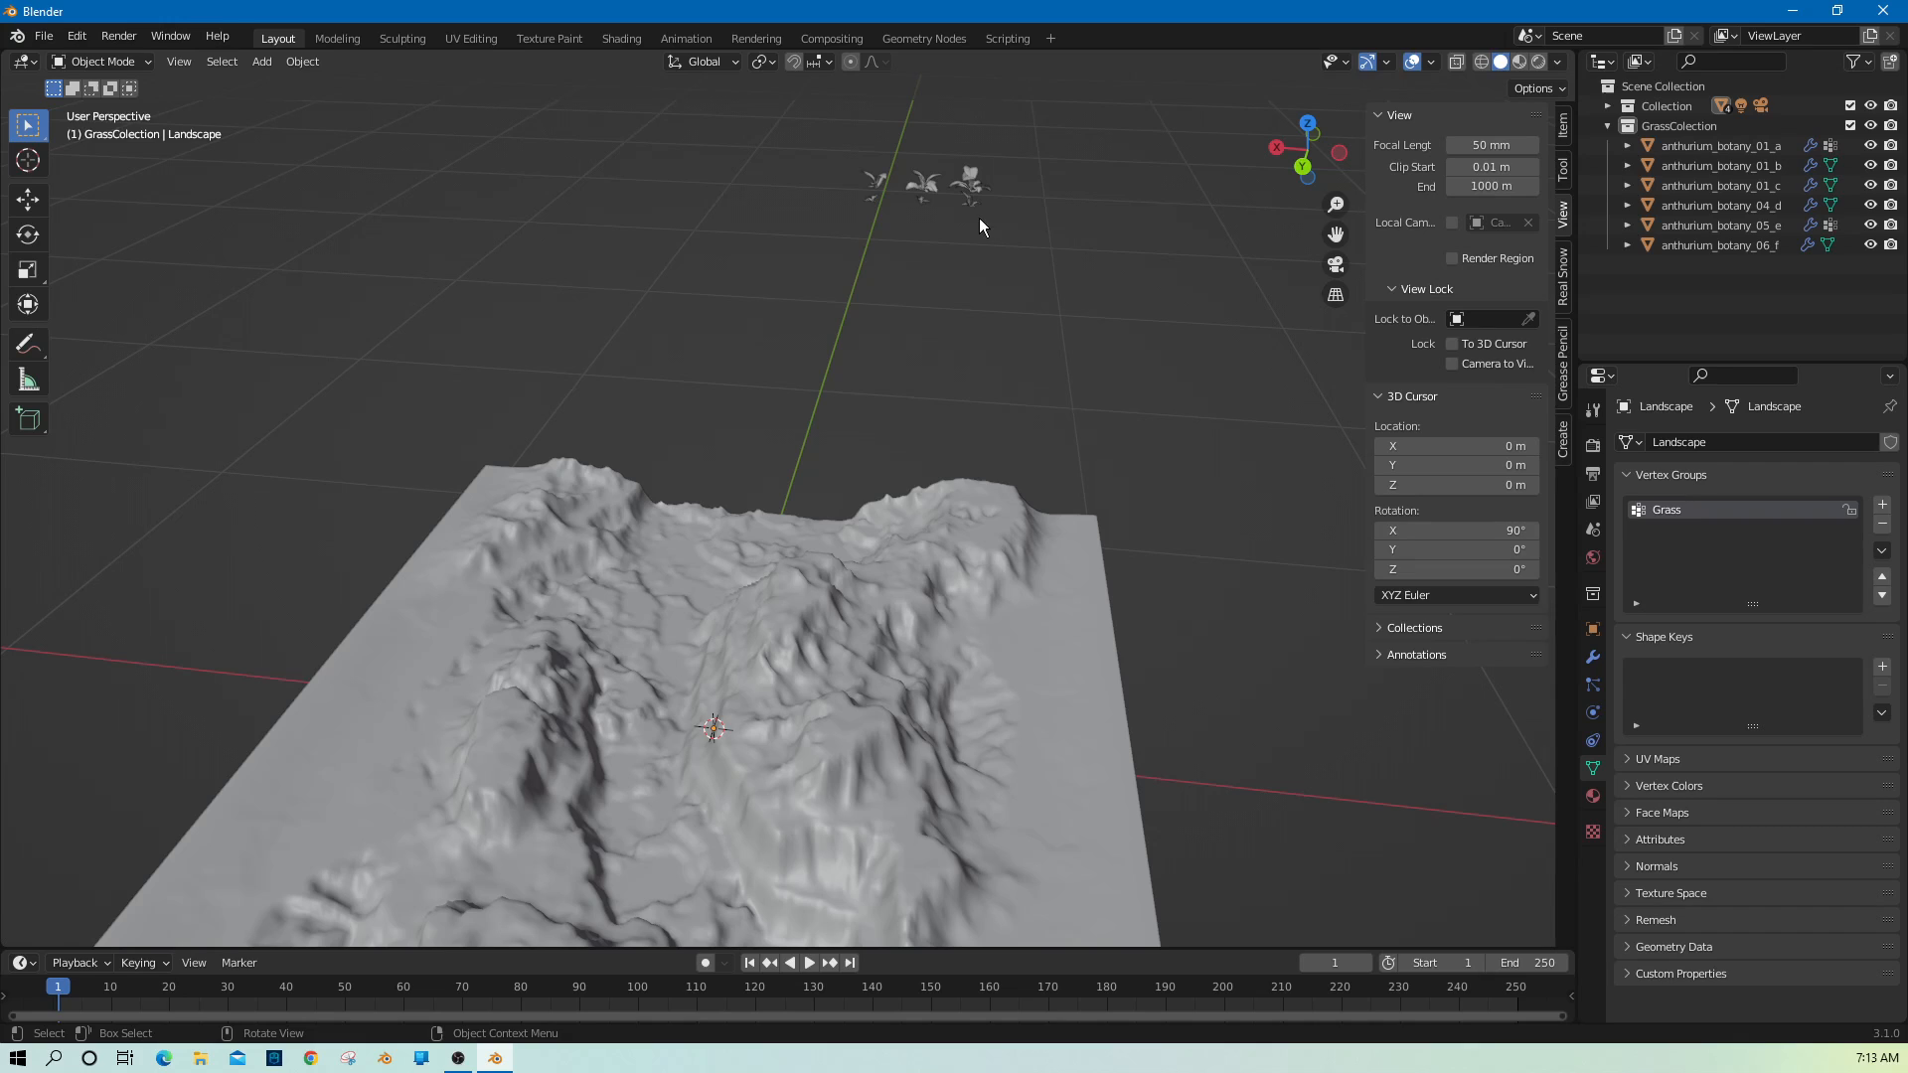
drag(1049, 257, 781, 171)
key(s)
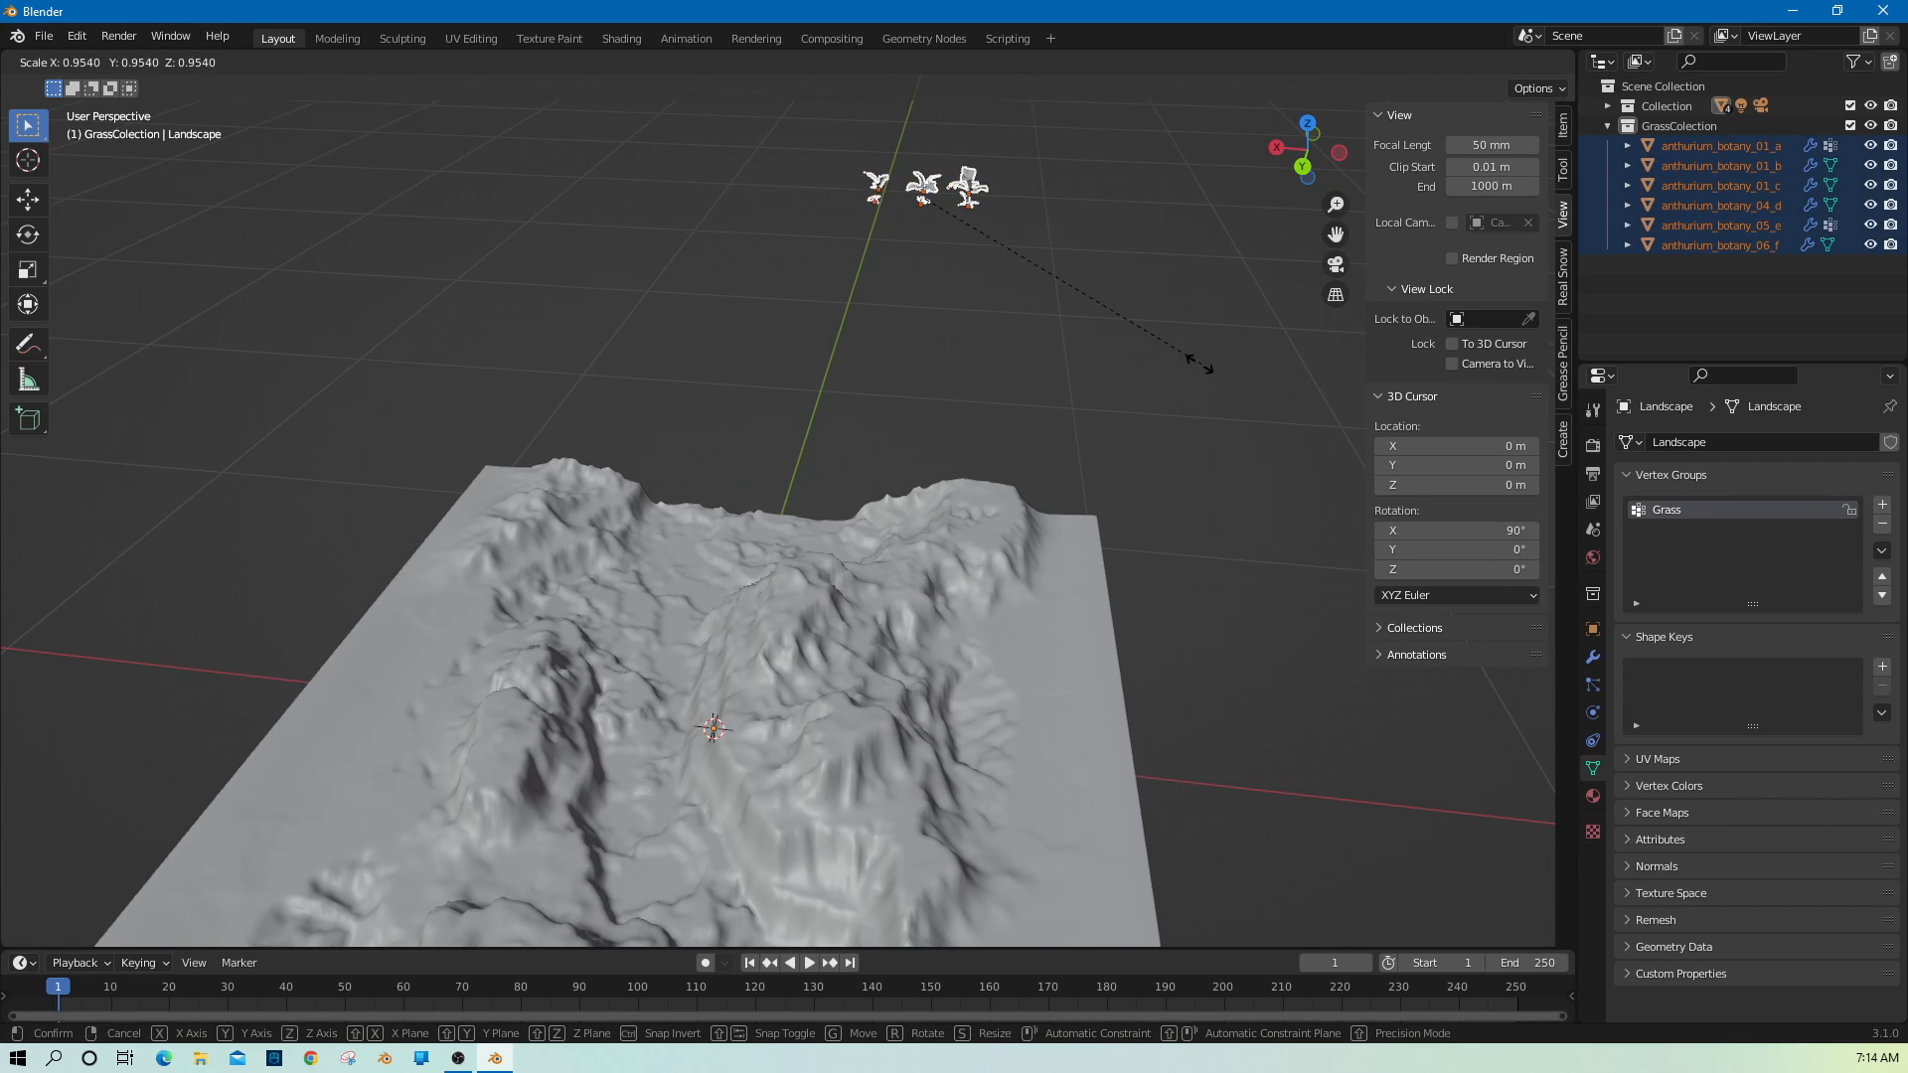
click(1121, 330)
shift+middle_drag(1209, 722, 1202, 525)
middle_drag(1201, 684, 1200, 703)
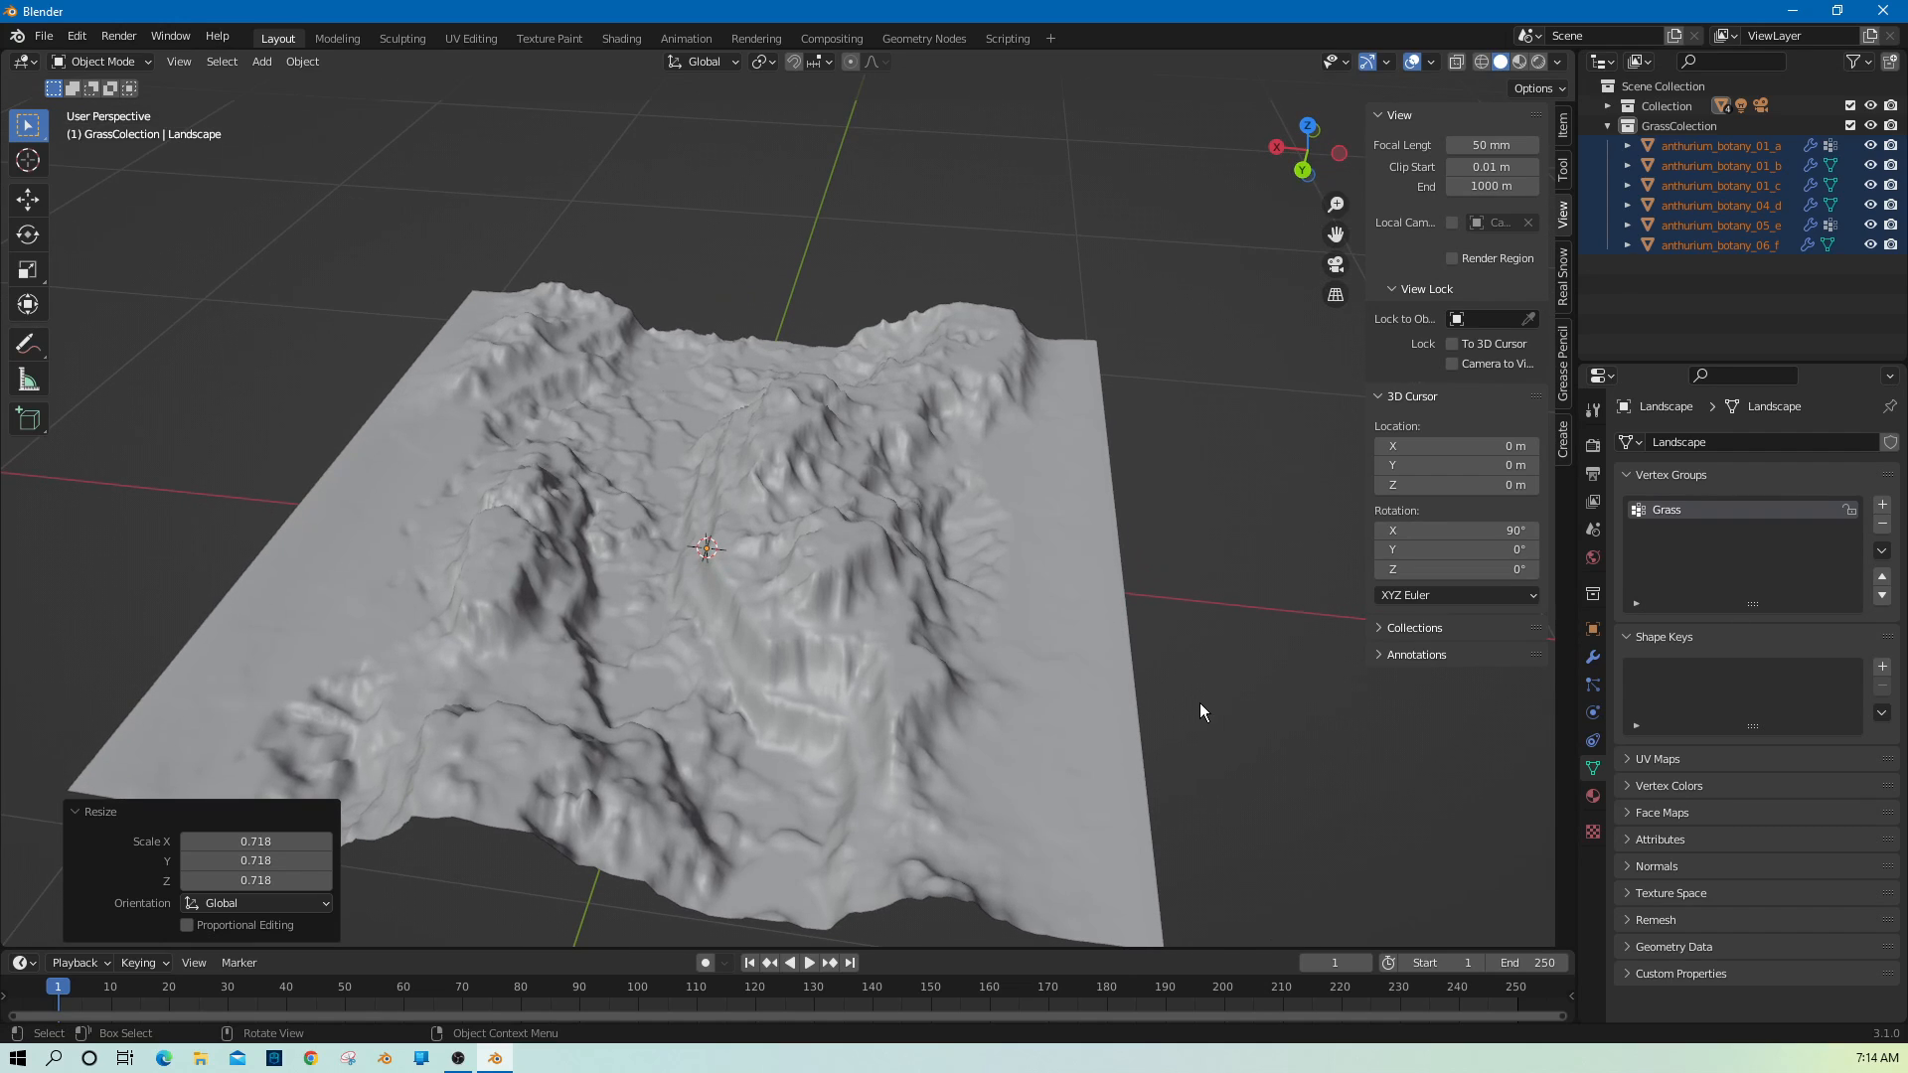
Select the landscape mesh and switch it to Weight Paint mode.
click(865, 689)
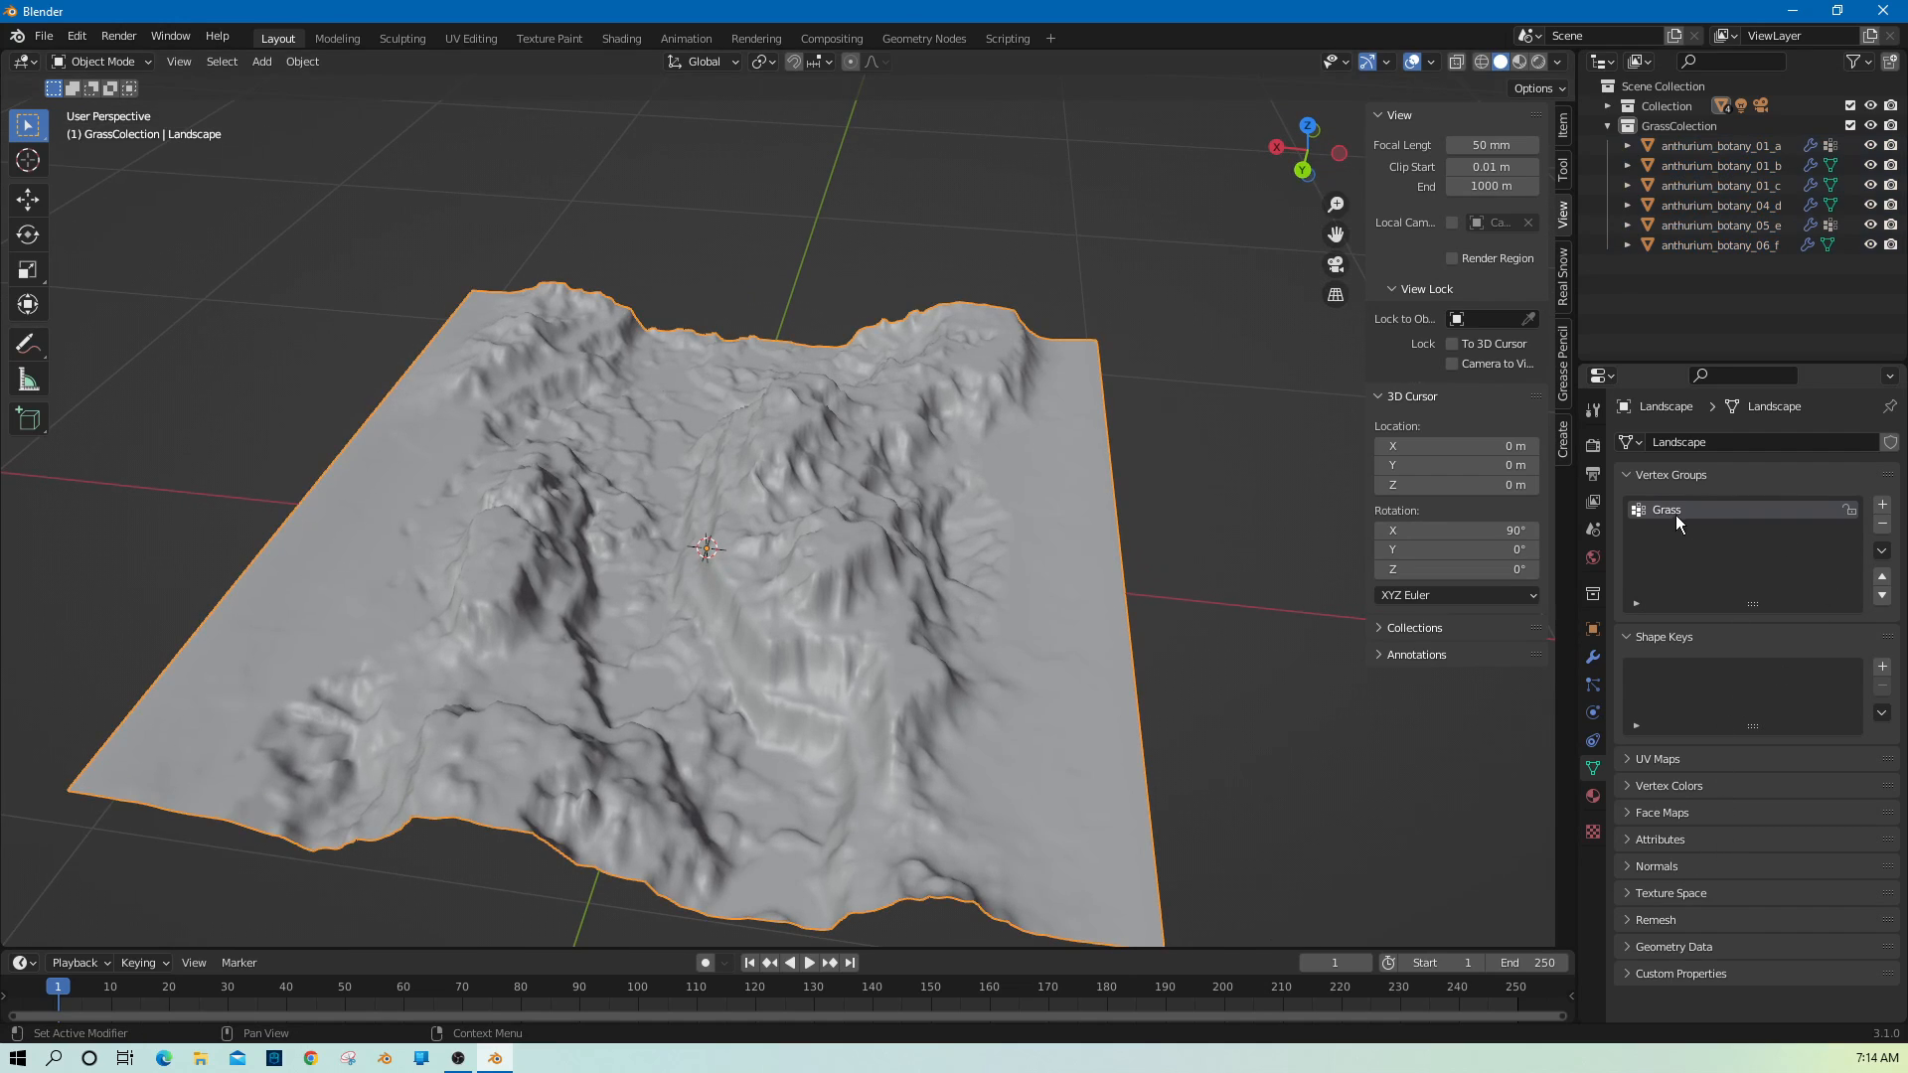
click(119, 64)
click(112, 167)
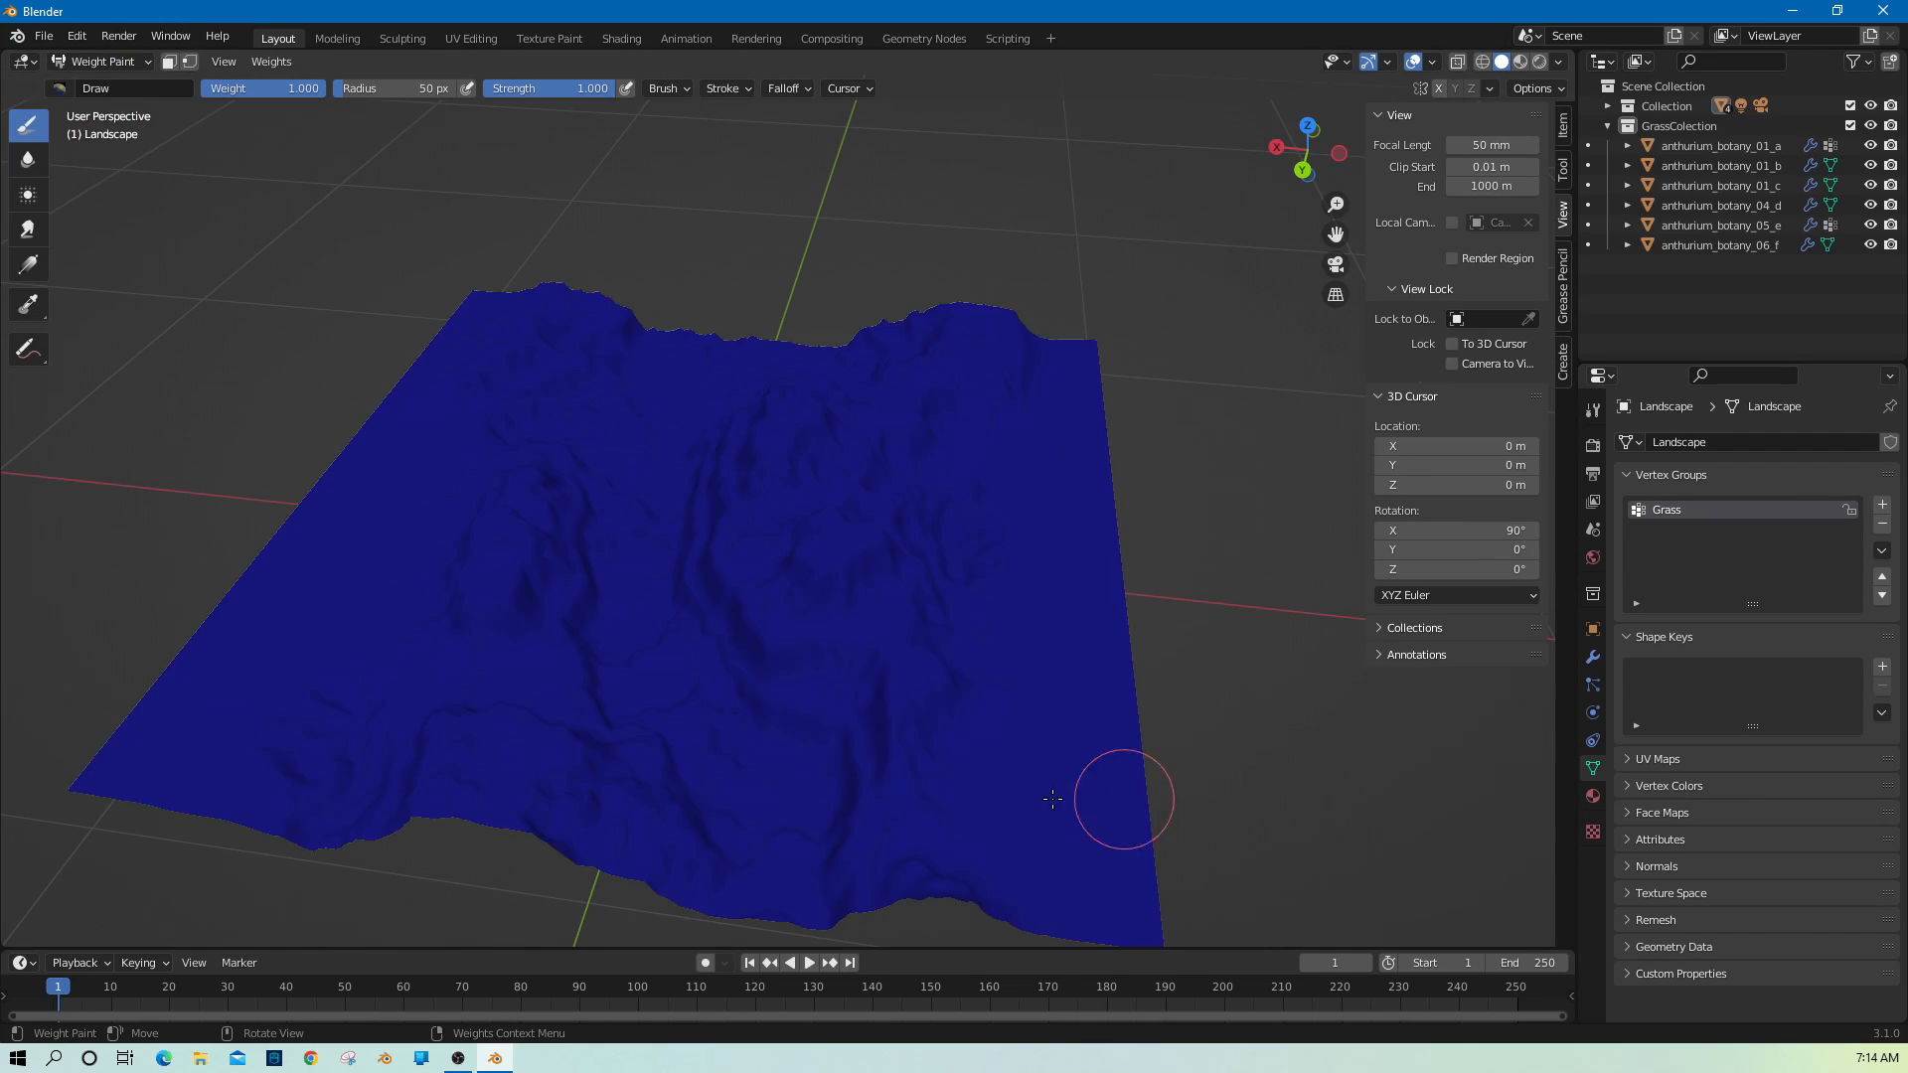
Paint full-weight patches for the Grass vertex group on the landscape's central, far and side ridges with the Draw brush.
scroll(1038, 800, up, 3)
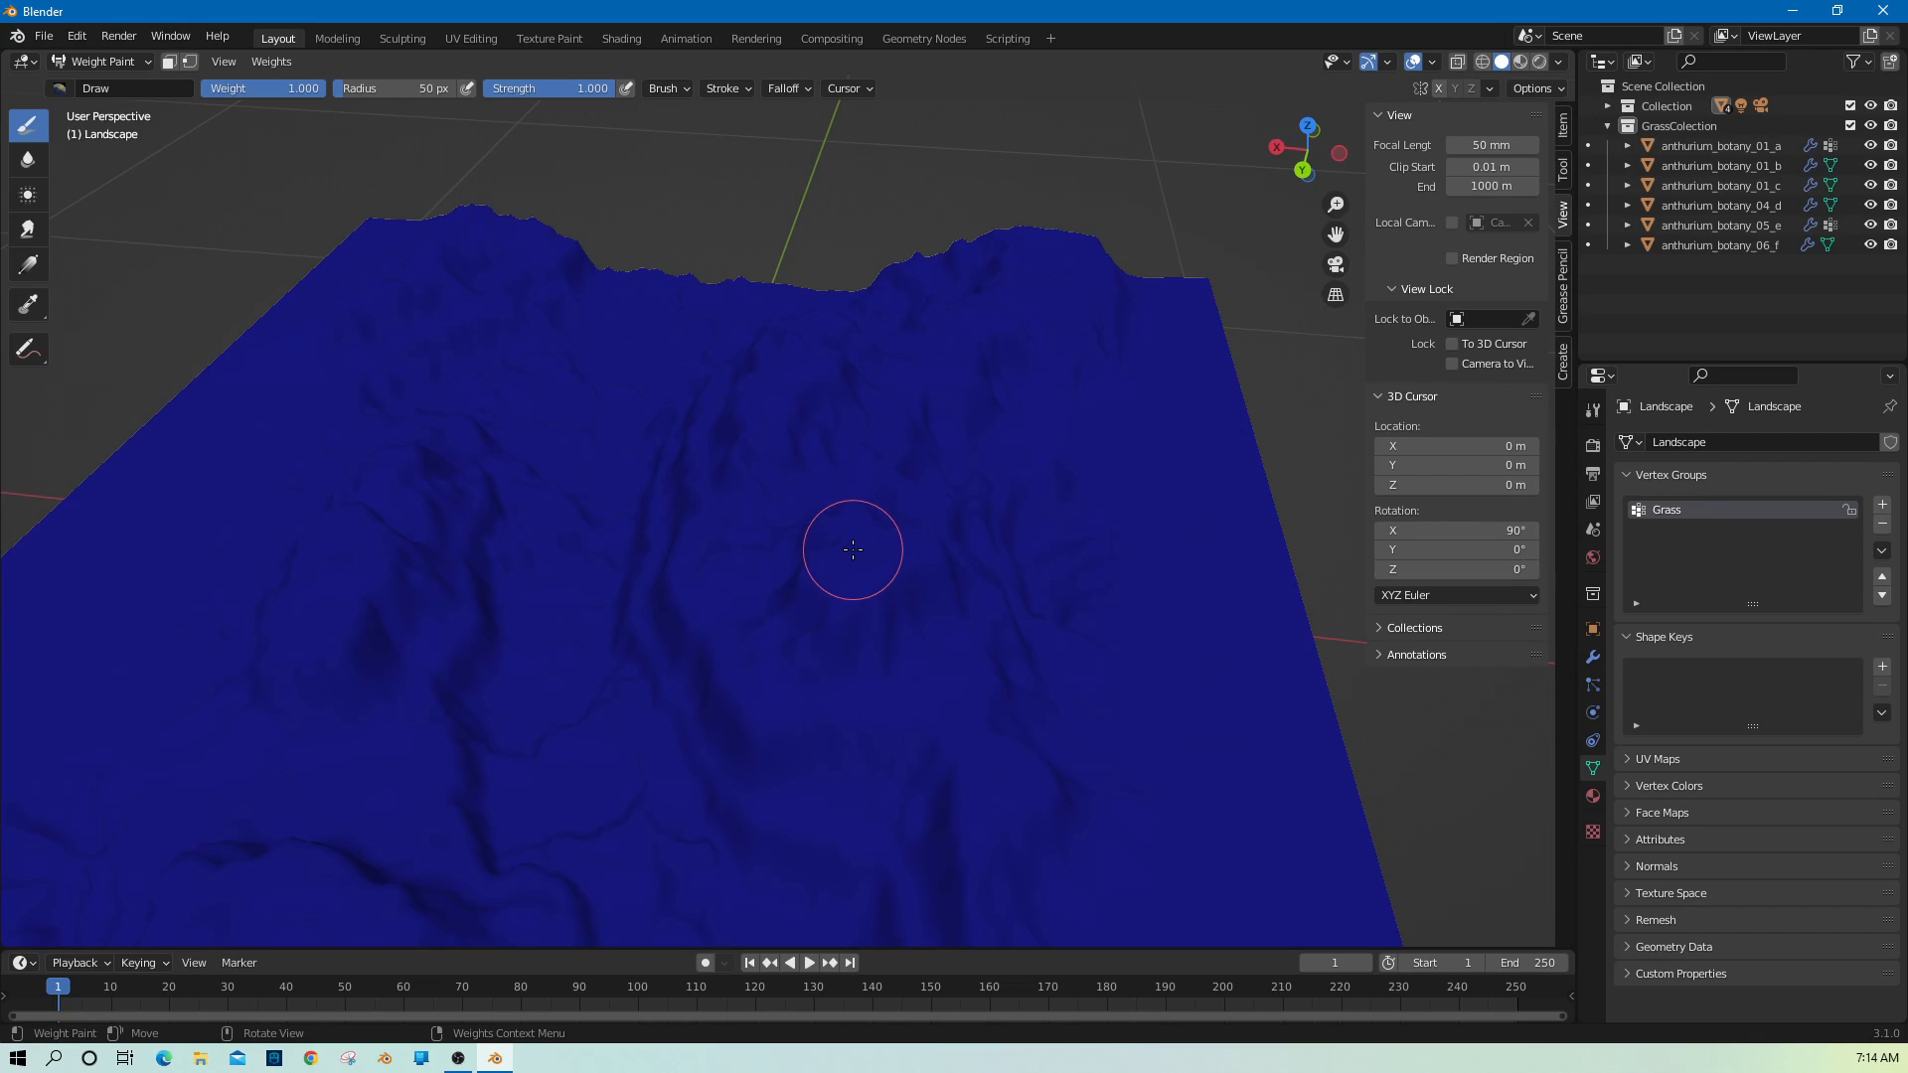
mouse_move(844, 519)
mouse_down()
mouse_move(872, 558)
mouse_move(831, 553)
mouse_move(873, 575)
mouse_move(829, 618)
mouse_up()
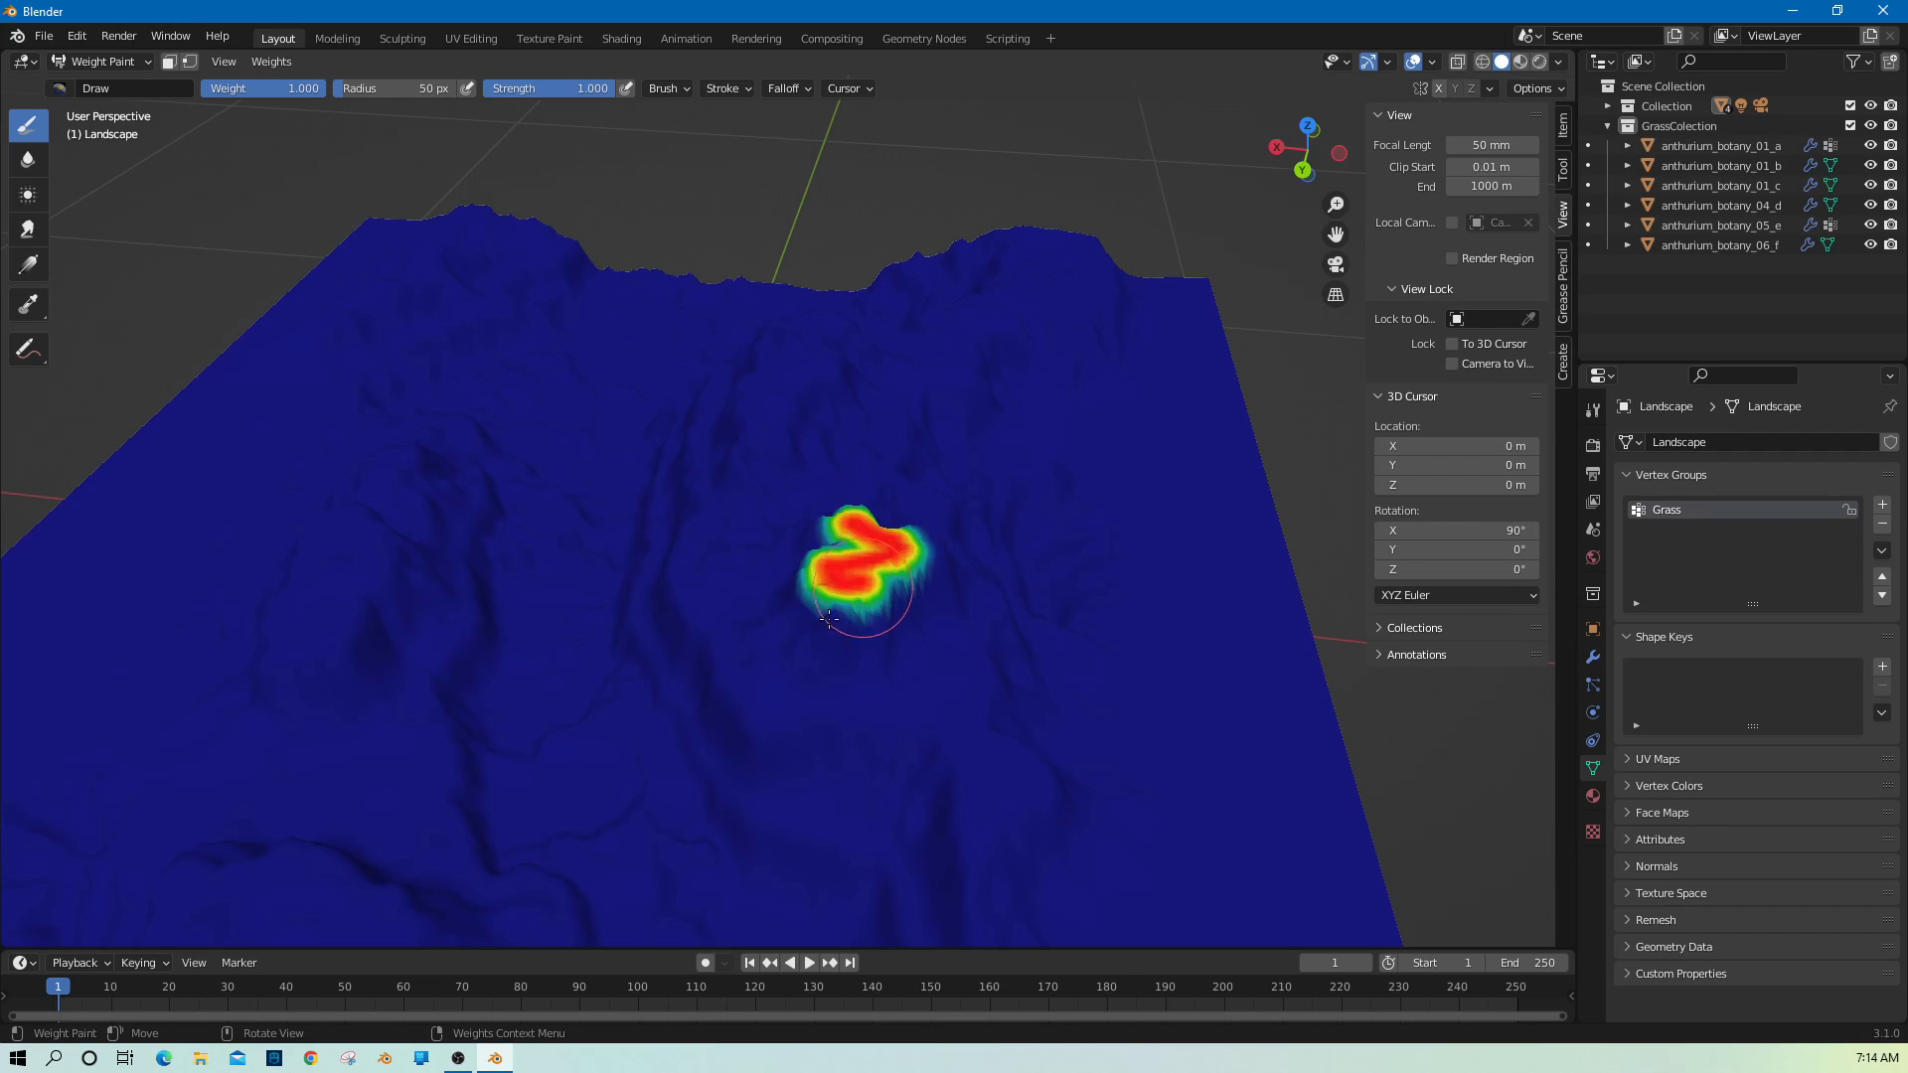
mouse_move(368, 512)
mouse_down()
mouse_move(292, 628)
mouse_move(383, 557)
mouse_up()
drag(391, 449, 378, 484)
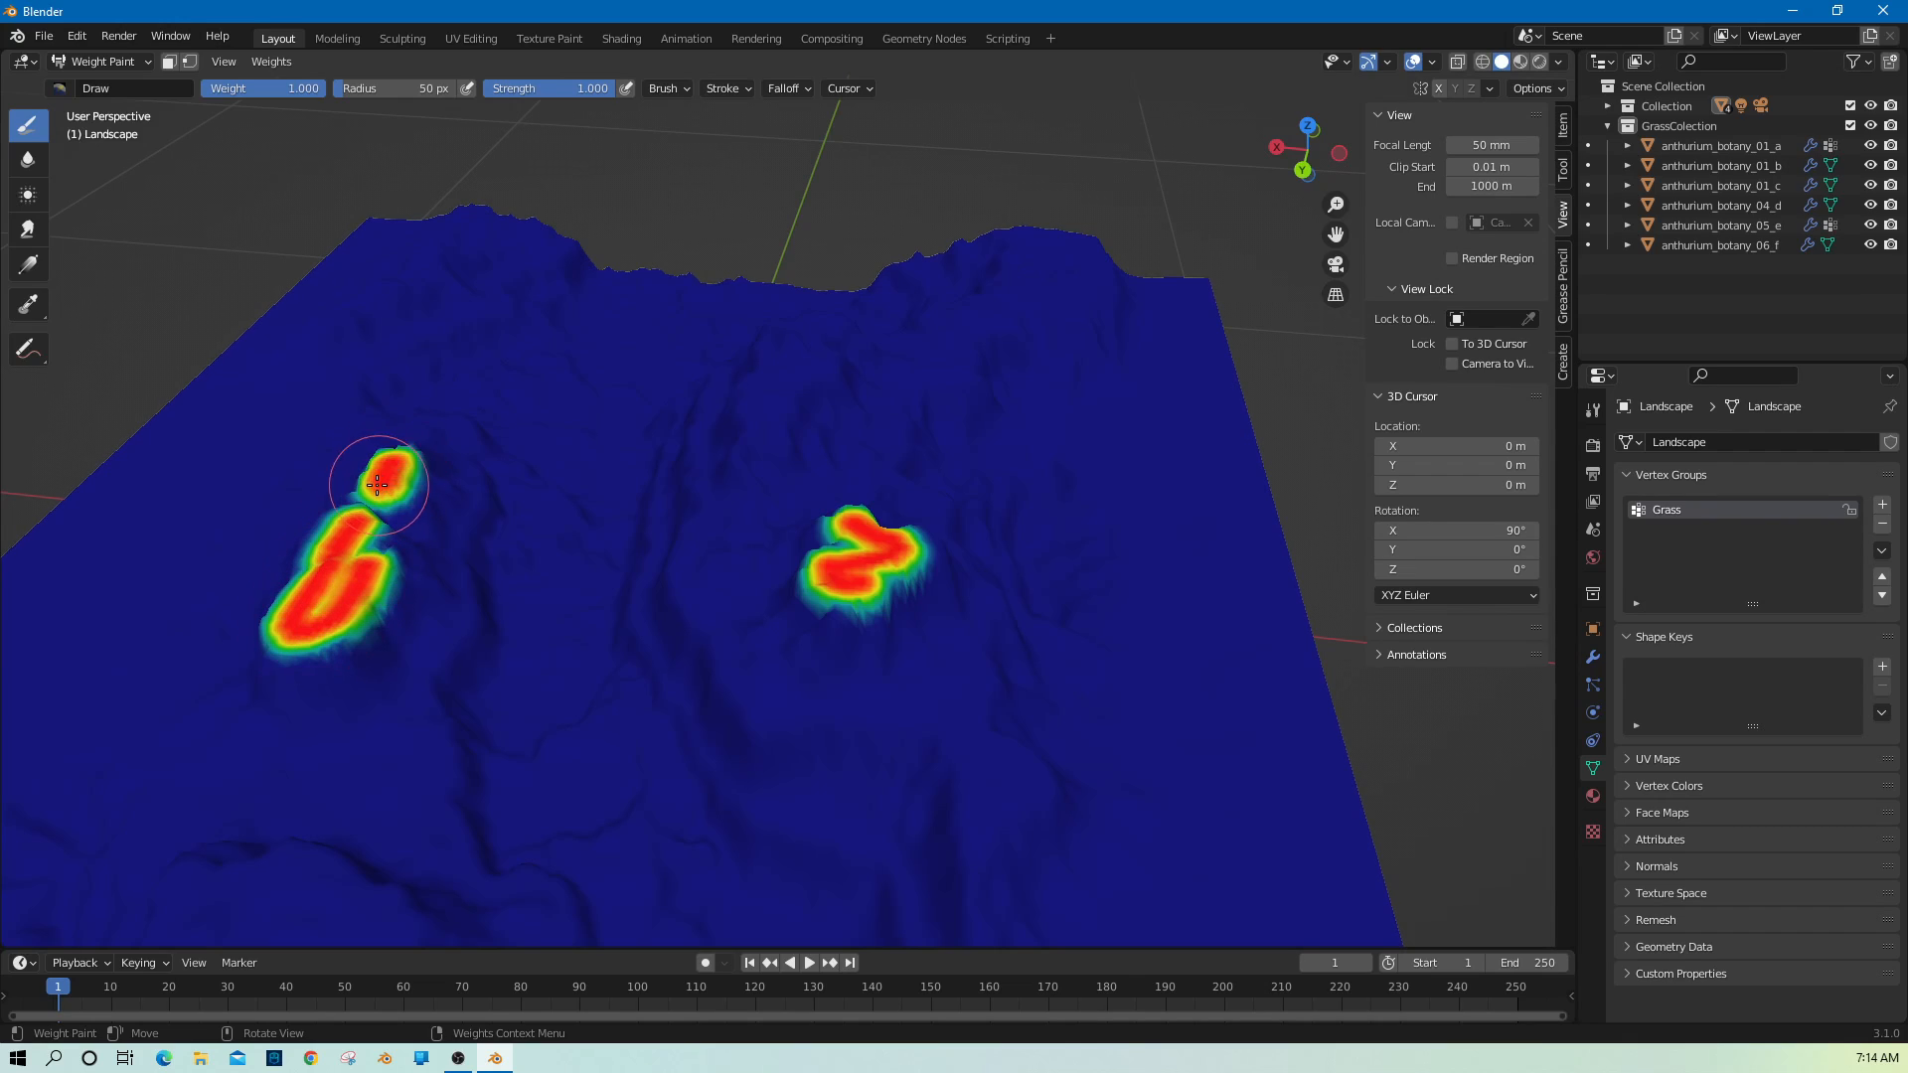
mouse_move(1023, 241)
mouse_down()
mouse_move(1093, 269)
mouse_move(885, 374)
mouse_up()
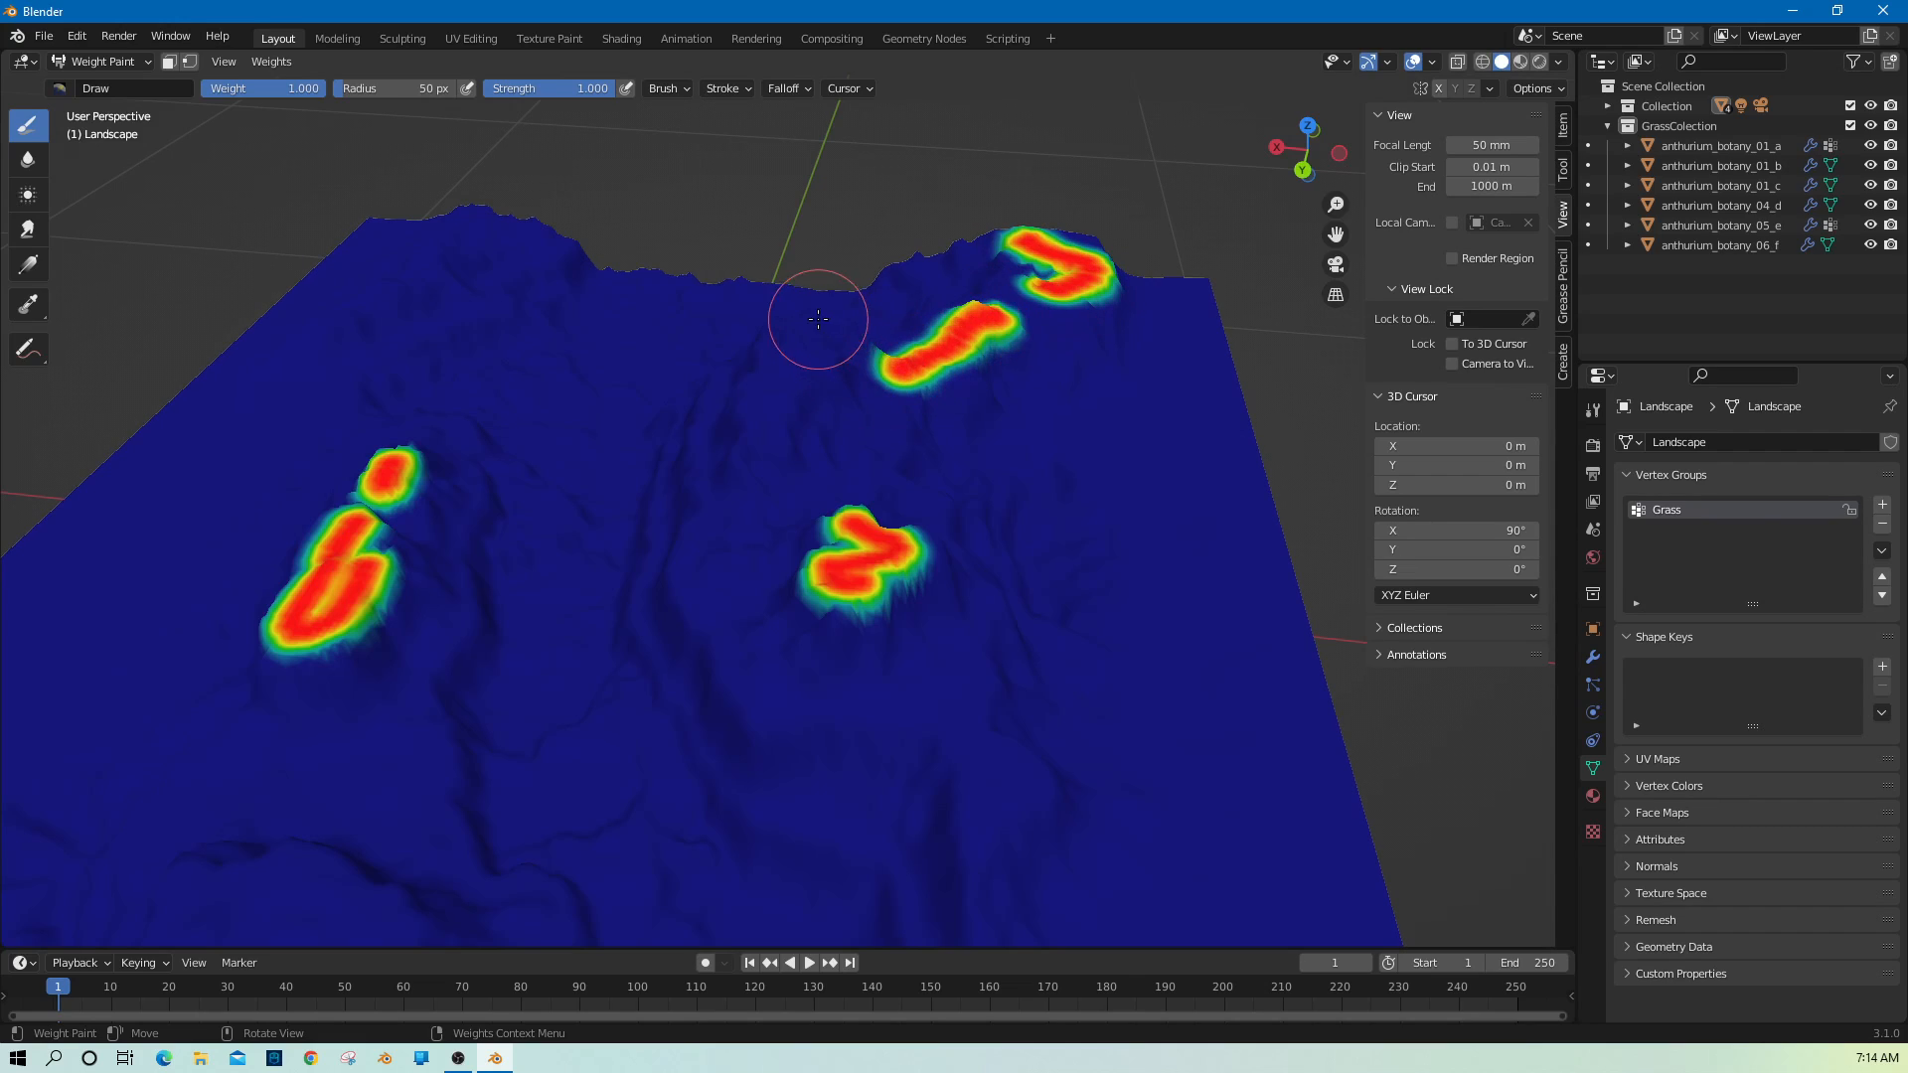
drag(818, 318, 779, 384)
click(747, 586)
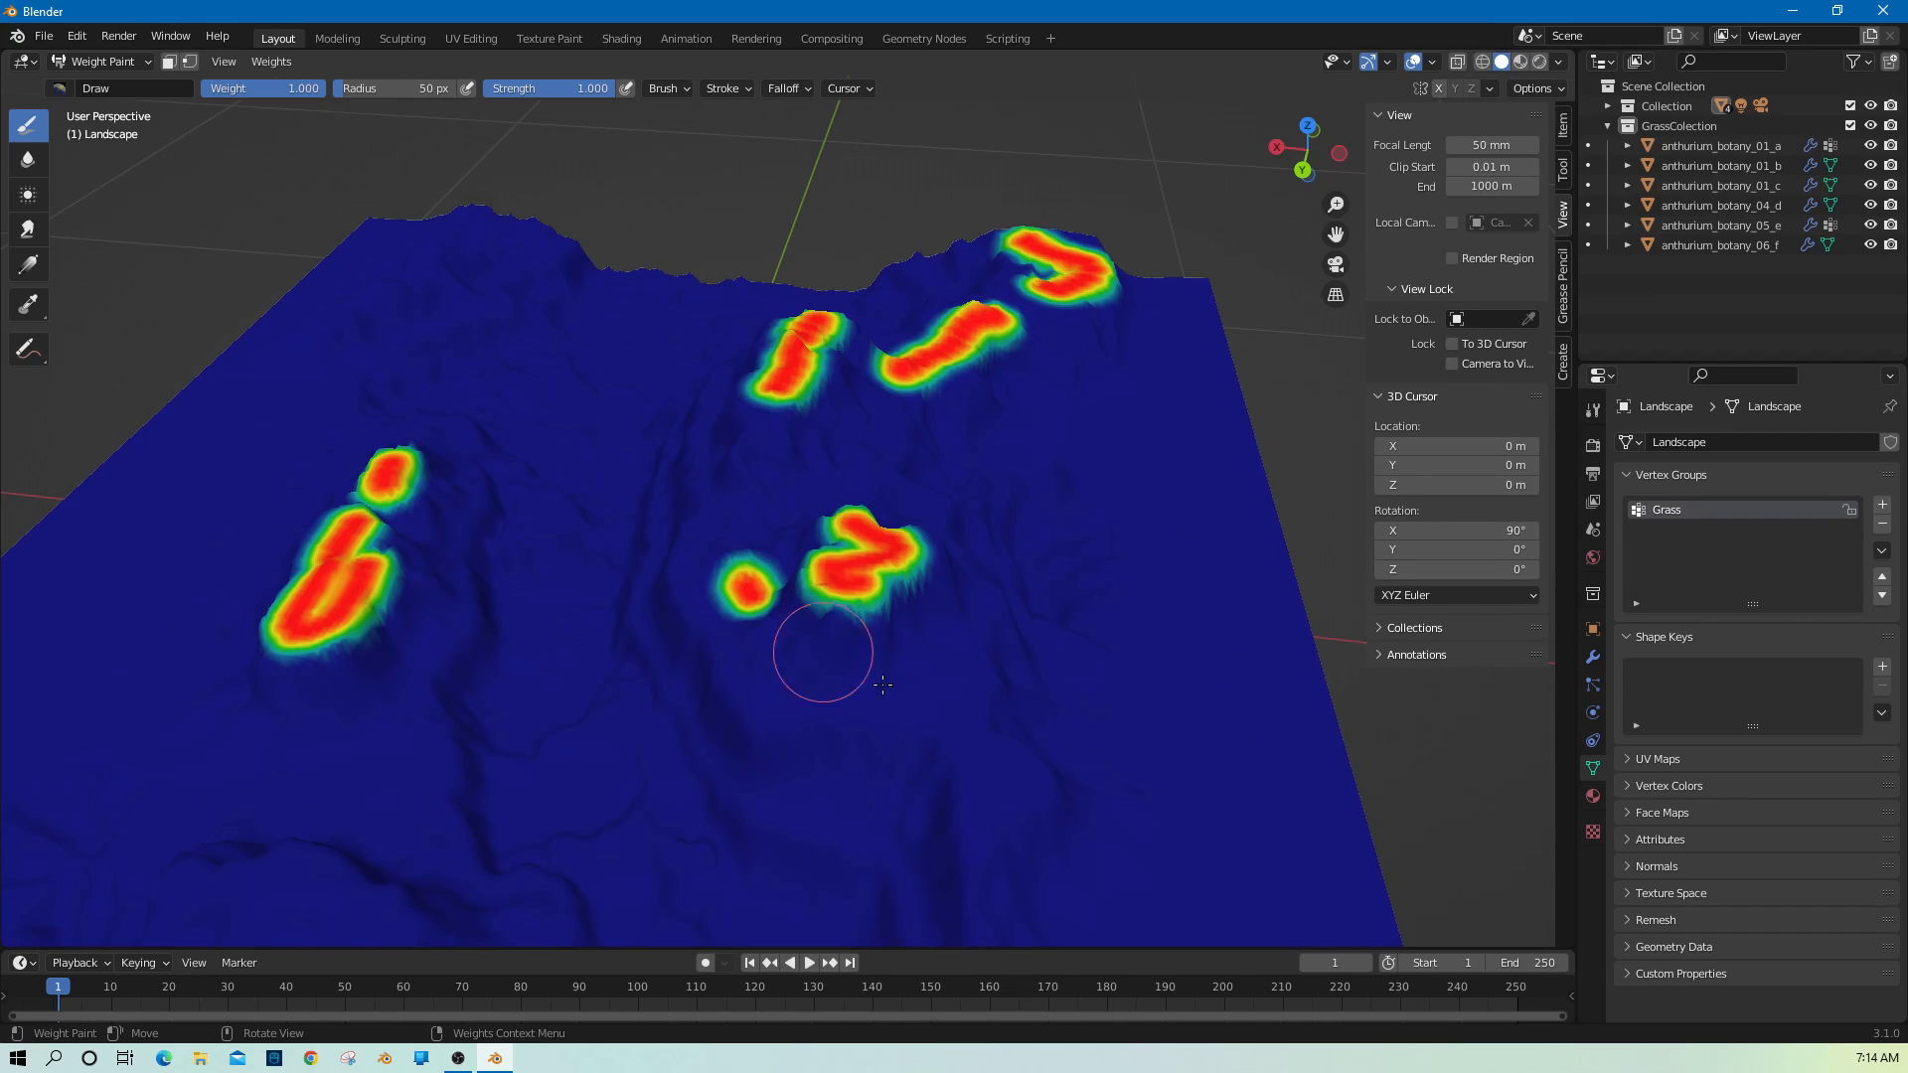
drag(904, 690, 989, 781)
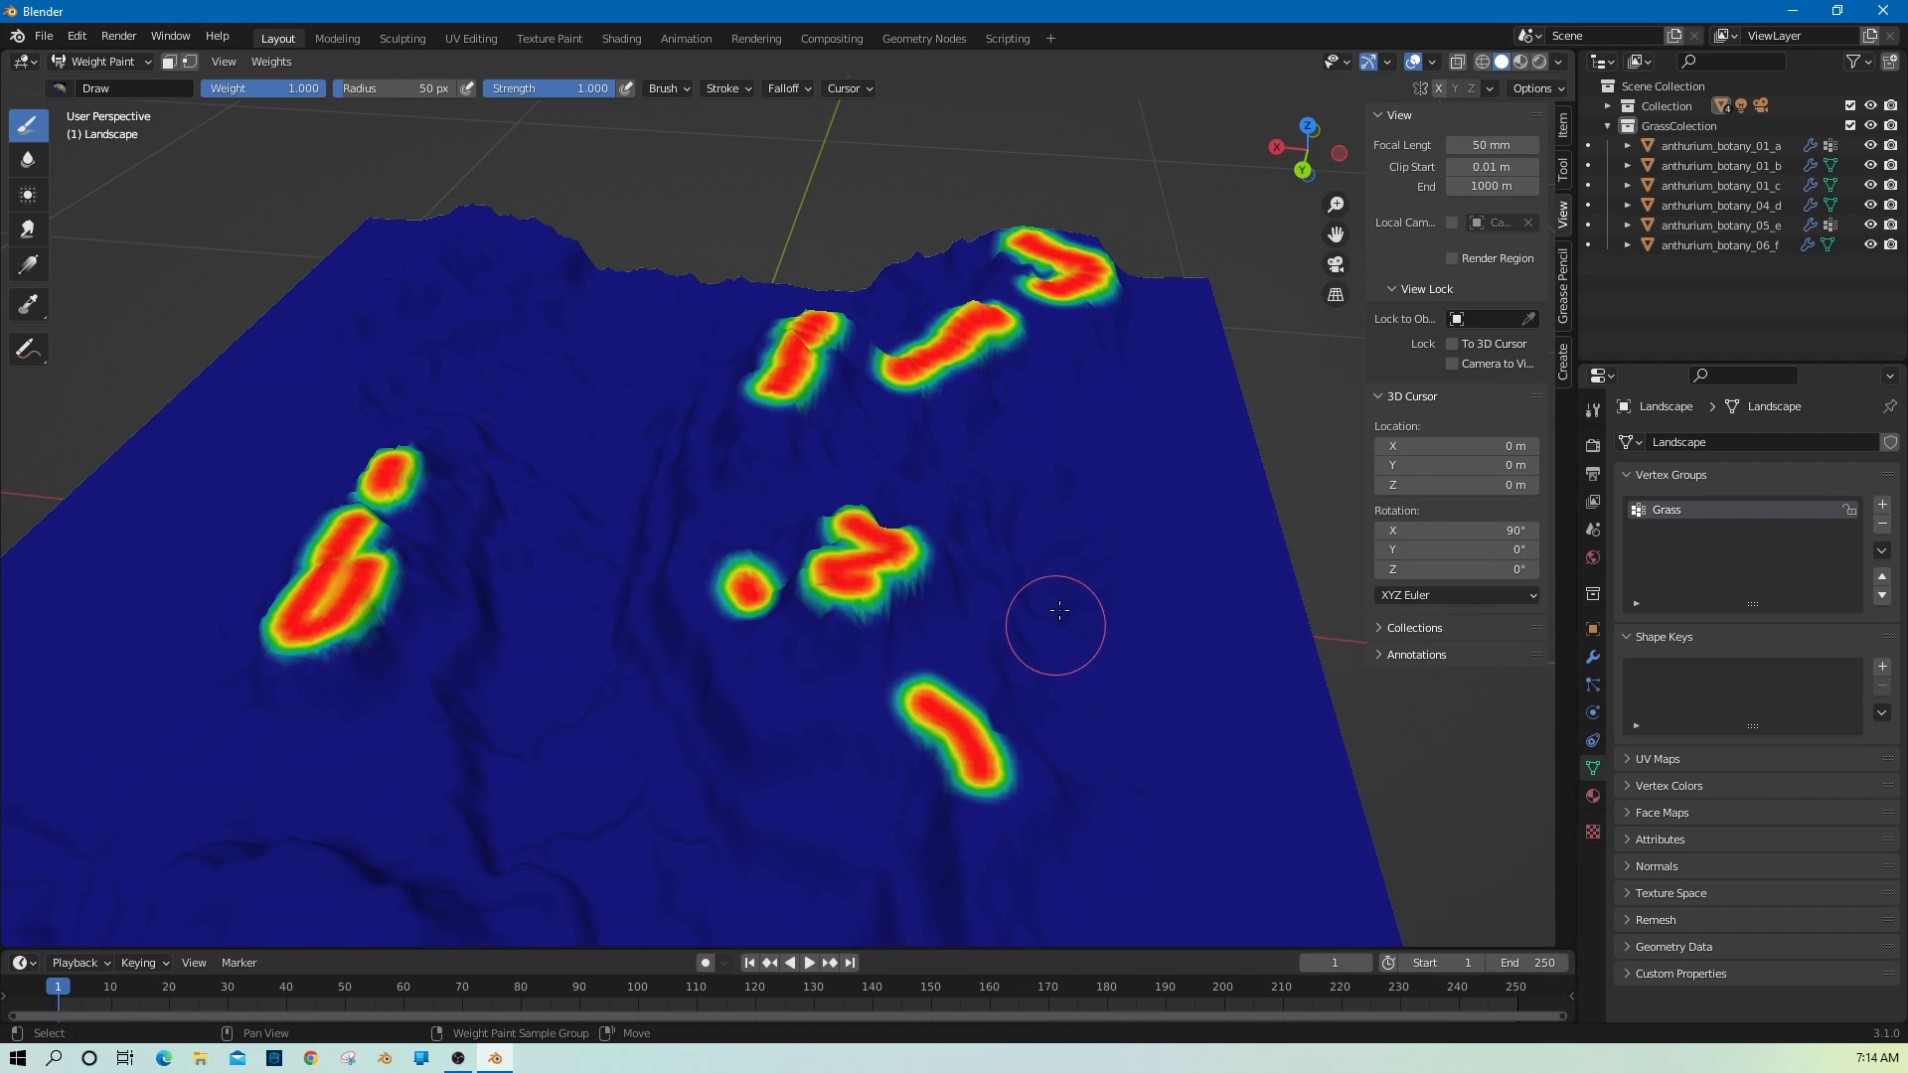
Paint a large full-weight Grass patch on the hill at the landscape's near edge.
shift+middle_drag(1015, 767, 682, 546)
click(517, 480)
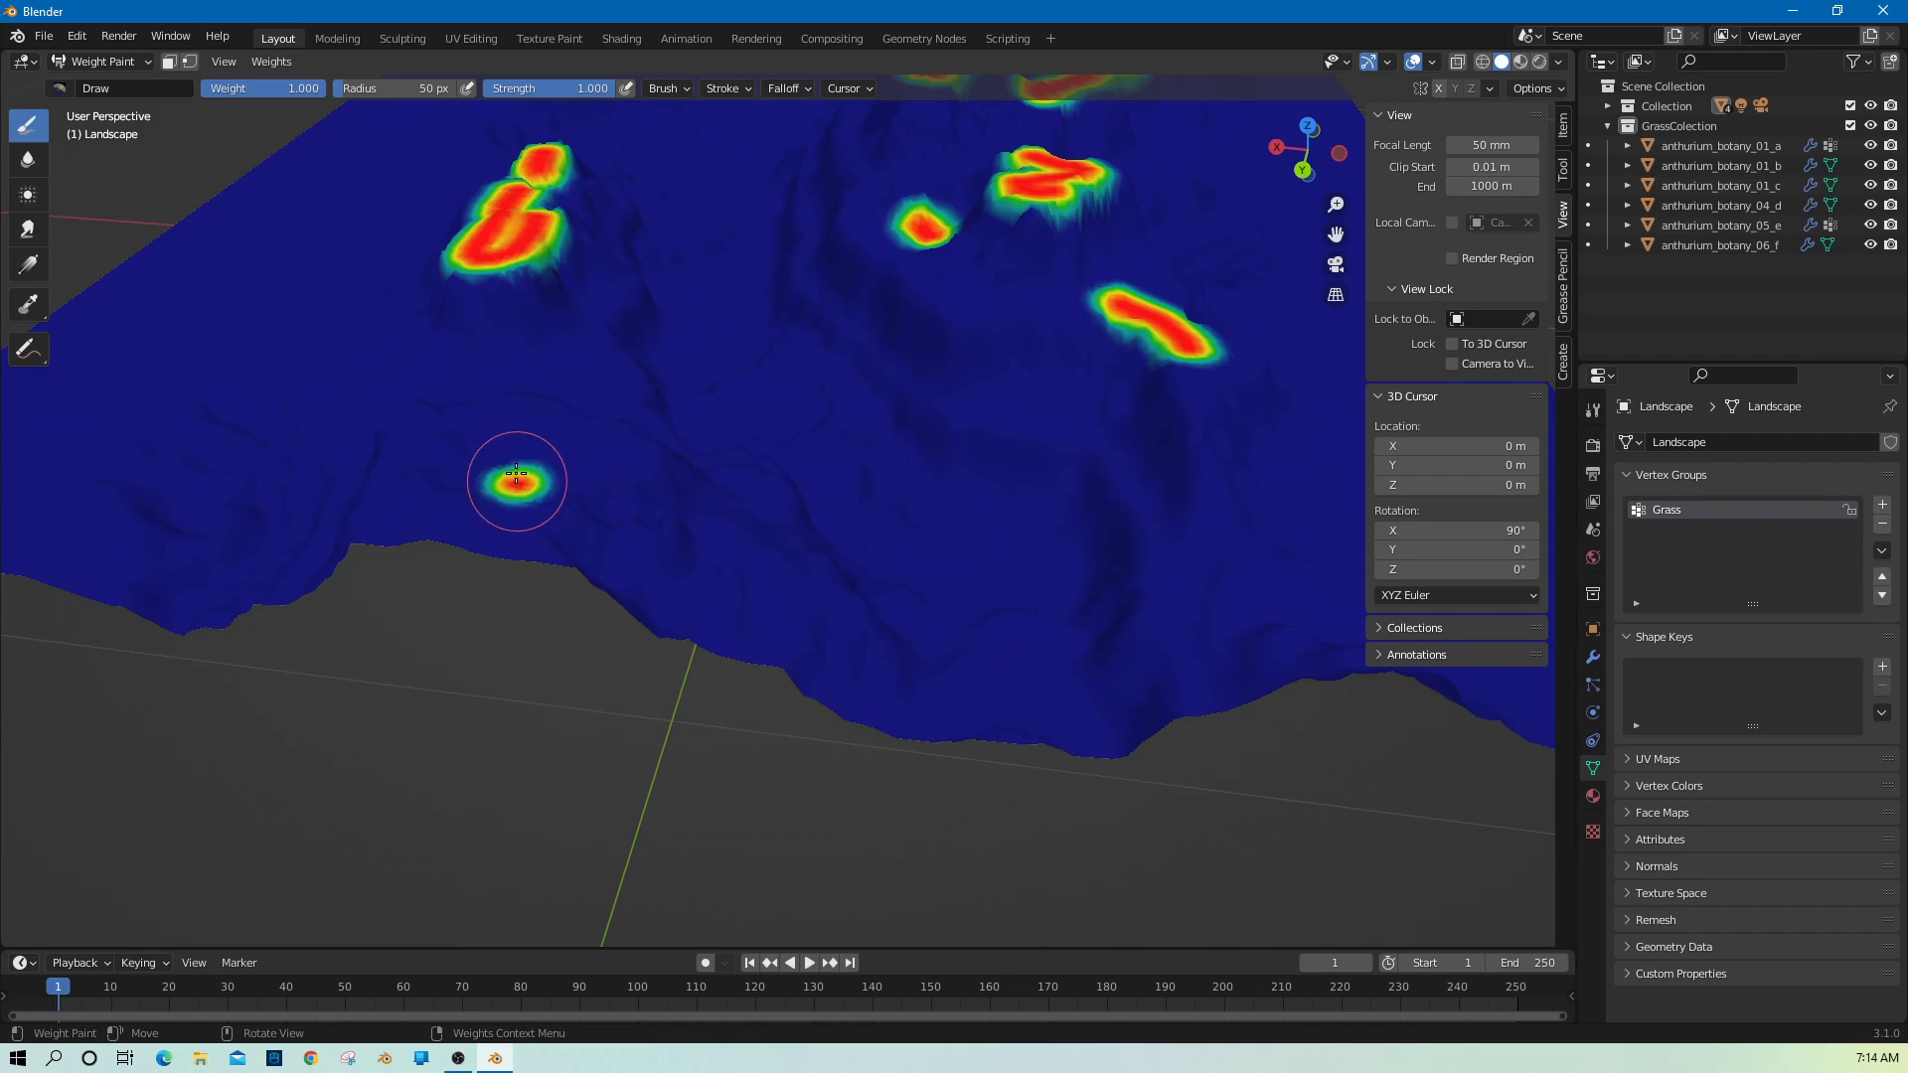
mouse_move(517, 474)
mouse_down()
mouse_move(610, 438)
mouse_move(487, 515)
mouse_move(522, 439)
mouse_move(448, 429)
mouse_move(477, 502)
mouse_move(492, 442)
mouse_move(427, 482)
mouse_move(521, 464)
mouse_up()
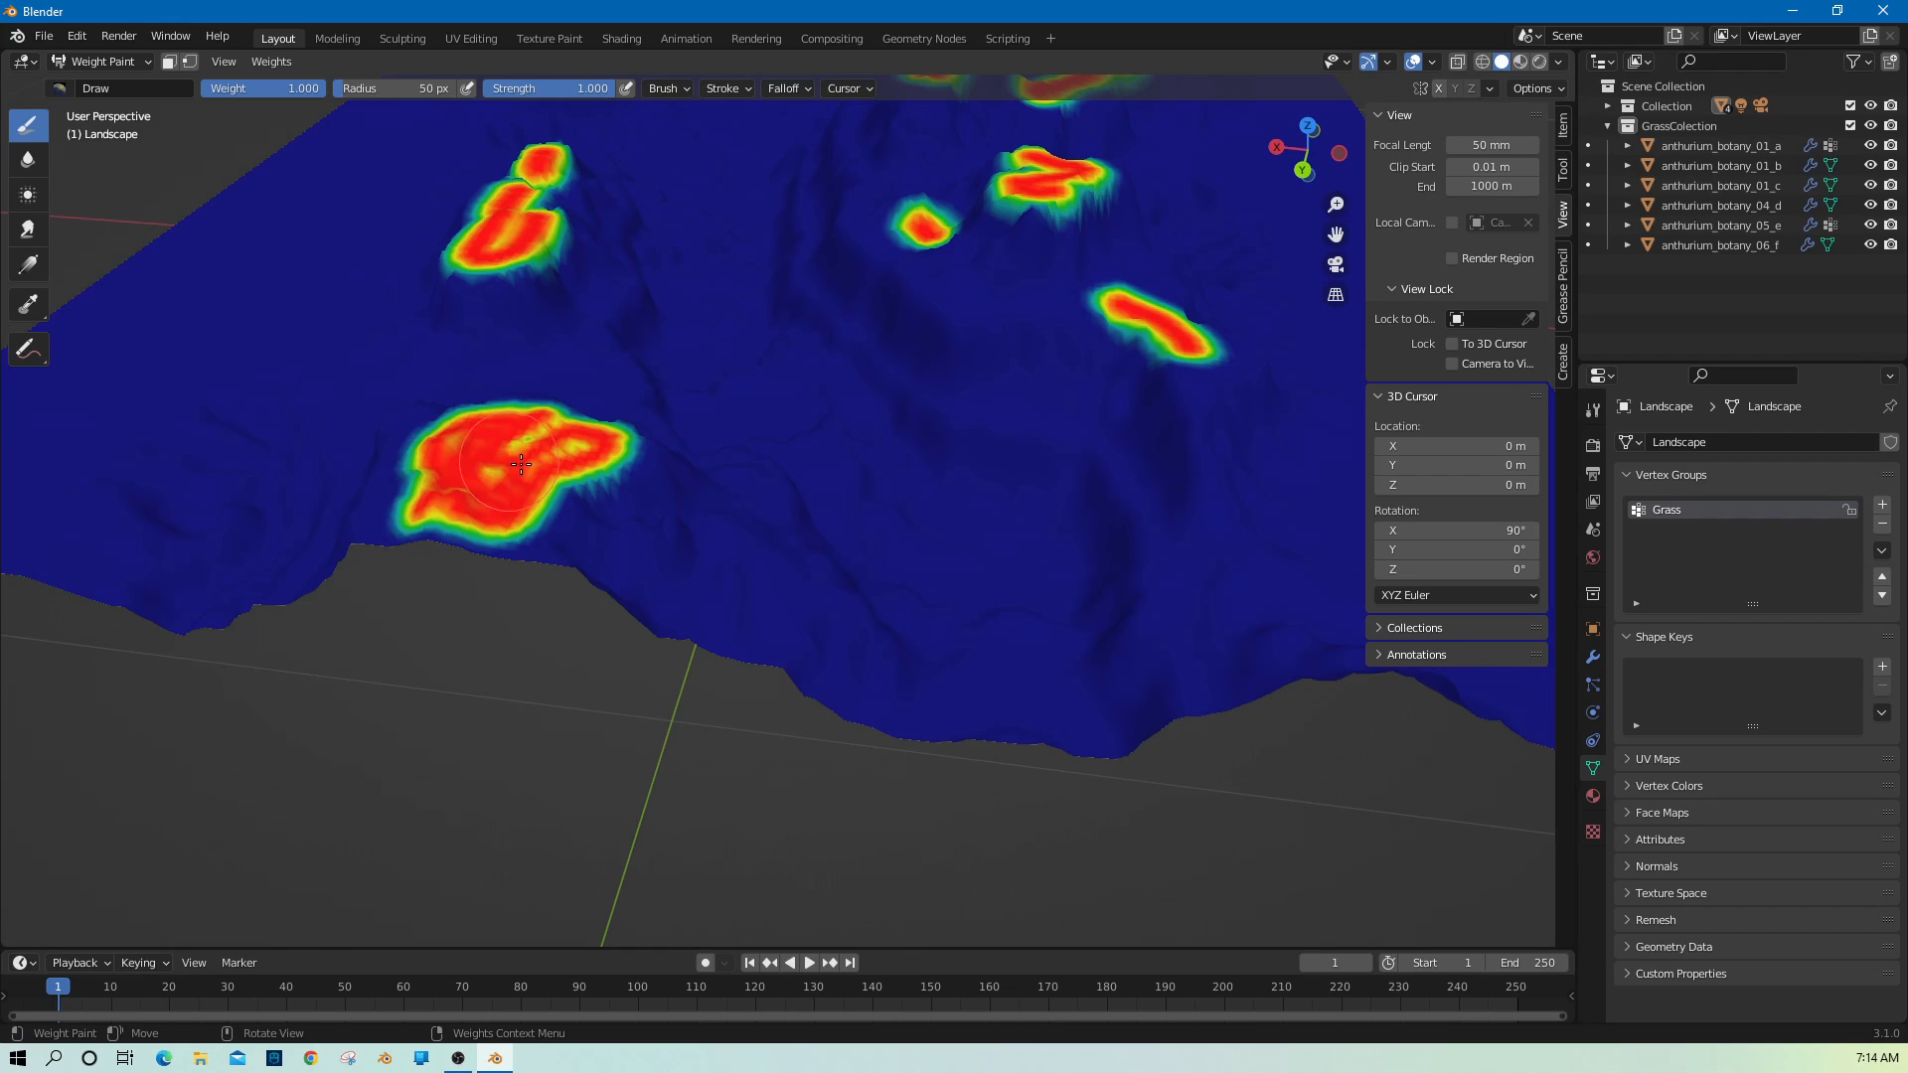
Paint full-weight Grass patches on the landscape's far side ridge, plus two long strips at weight 0.703 down both sides of the canyon.
shift+middle_drag(554, 434, 521, 855)
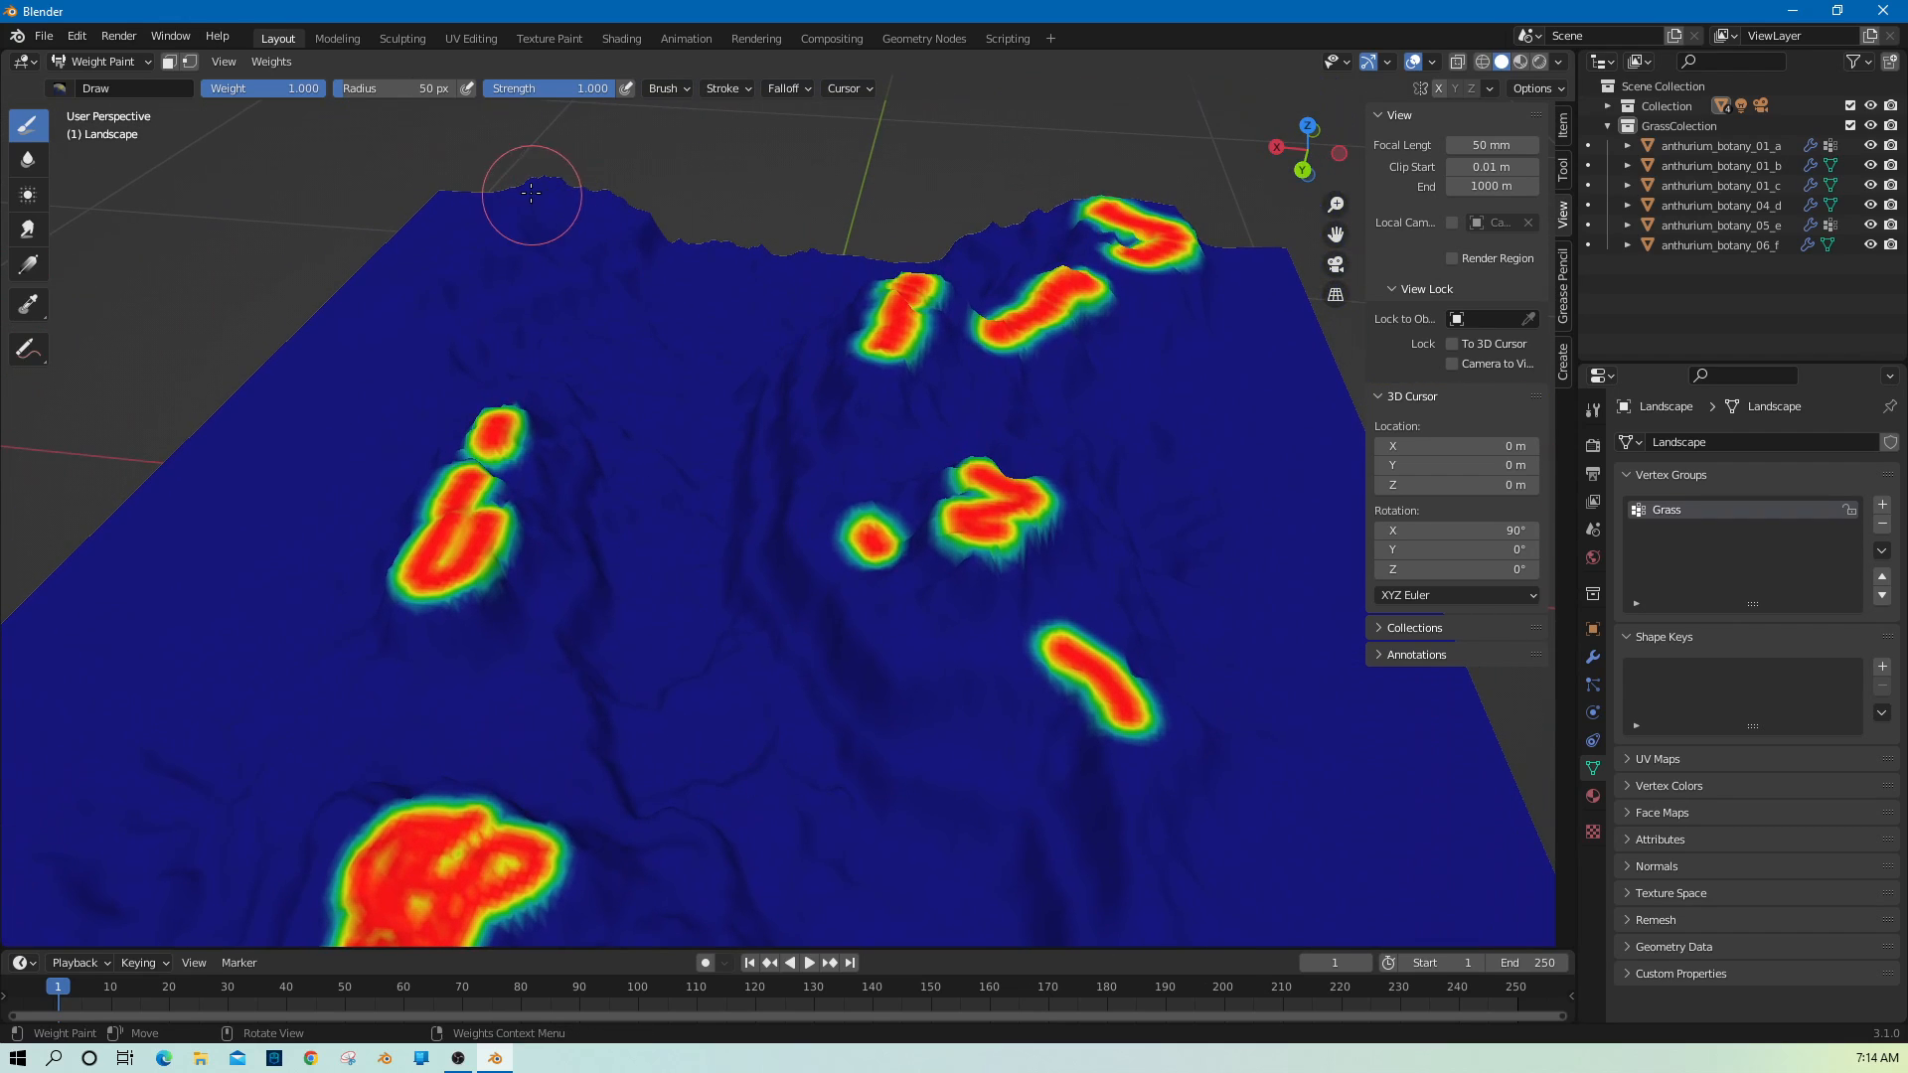
mouse_move(507, 224)
mouse_down()
mouse_move(448, 277)
mouse_move(436, 382)
mouse_up()
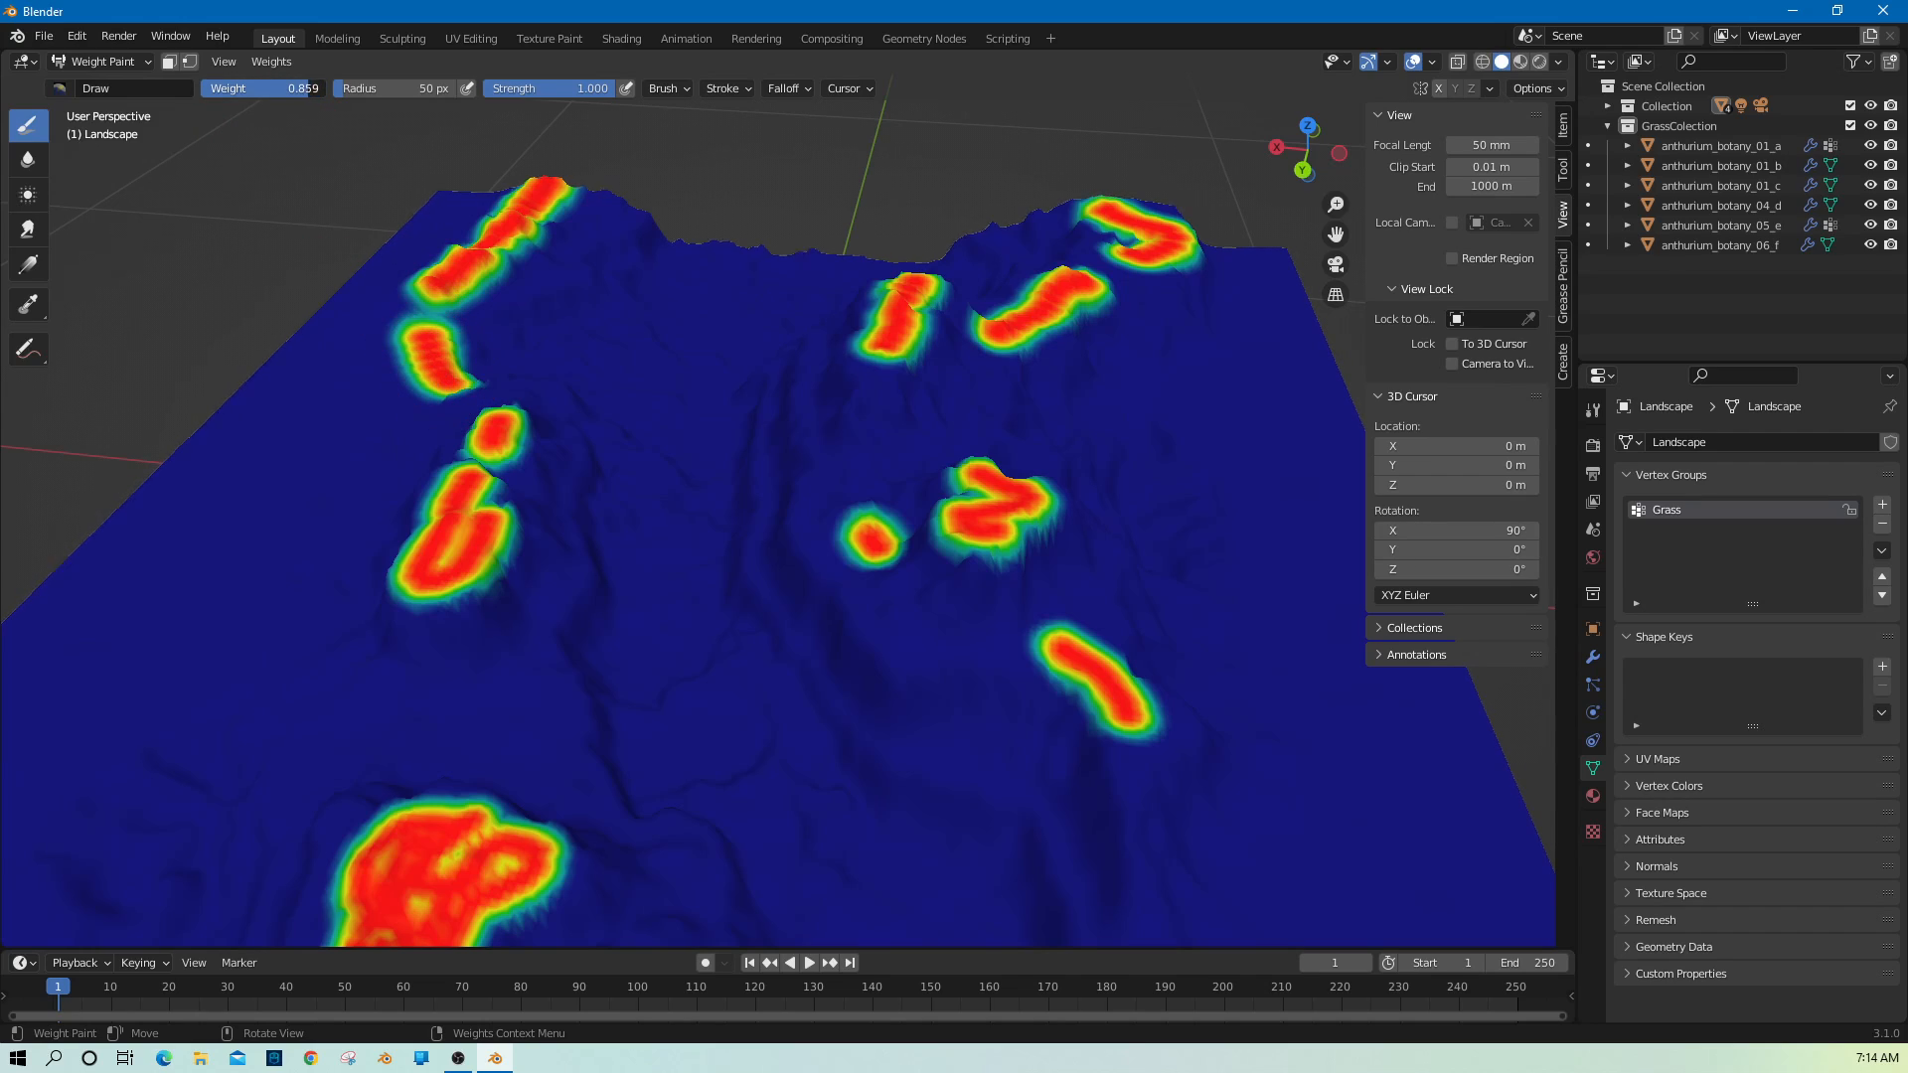
mouse_move(626, 231)
mouse_down()
mouse_move(567, 298)
mouse_move(556, 523)
mouse_move(568, 680)
mouse_move(667, 877)
mouse_up()
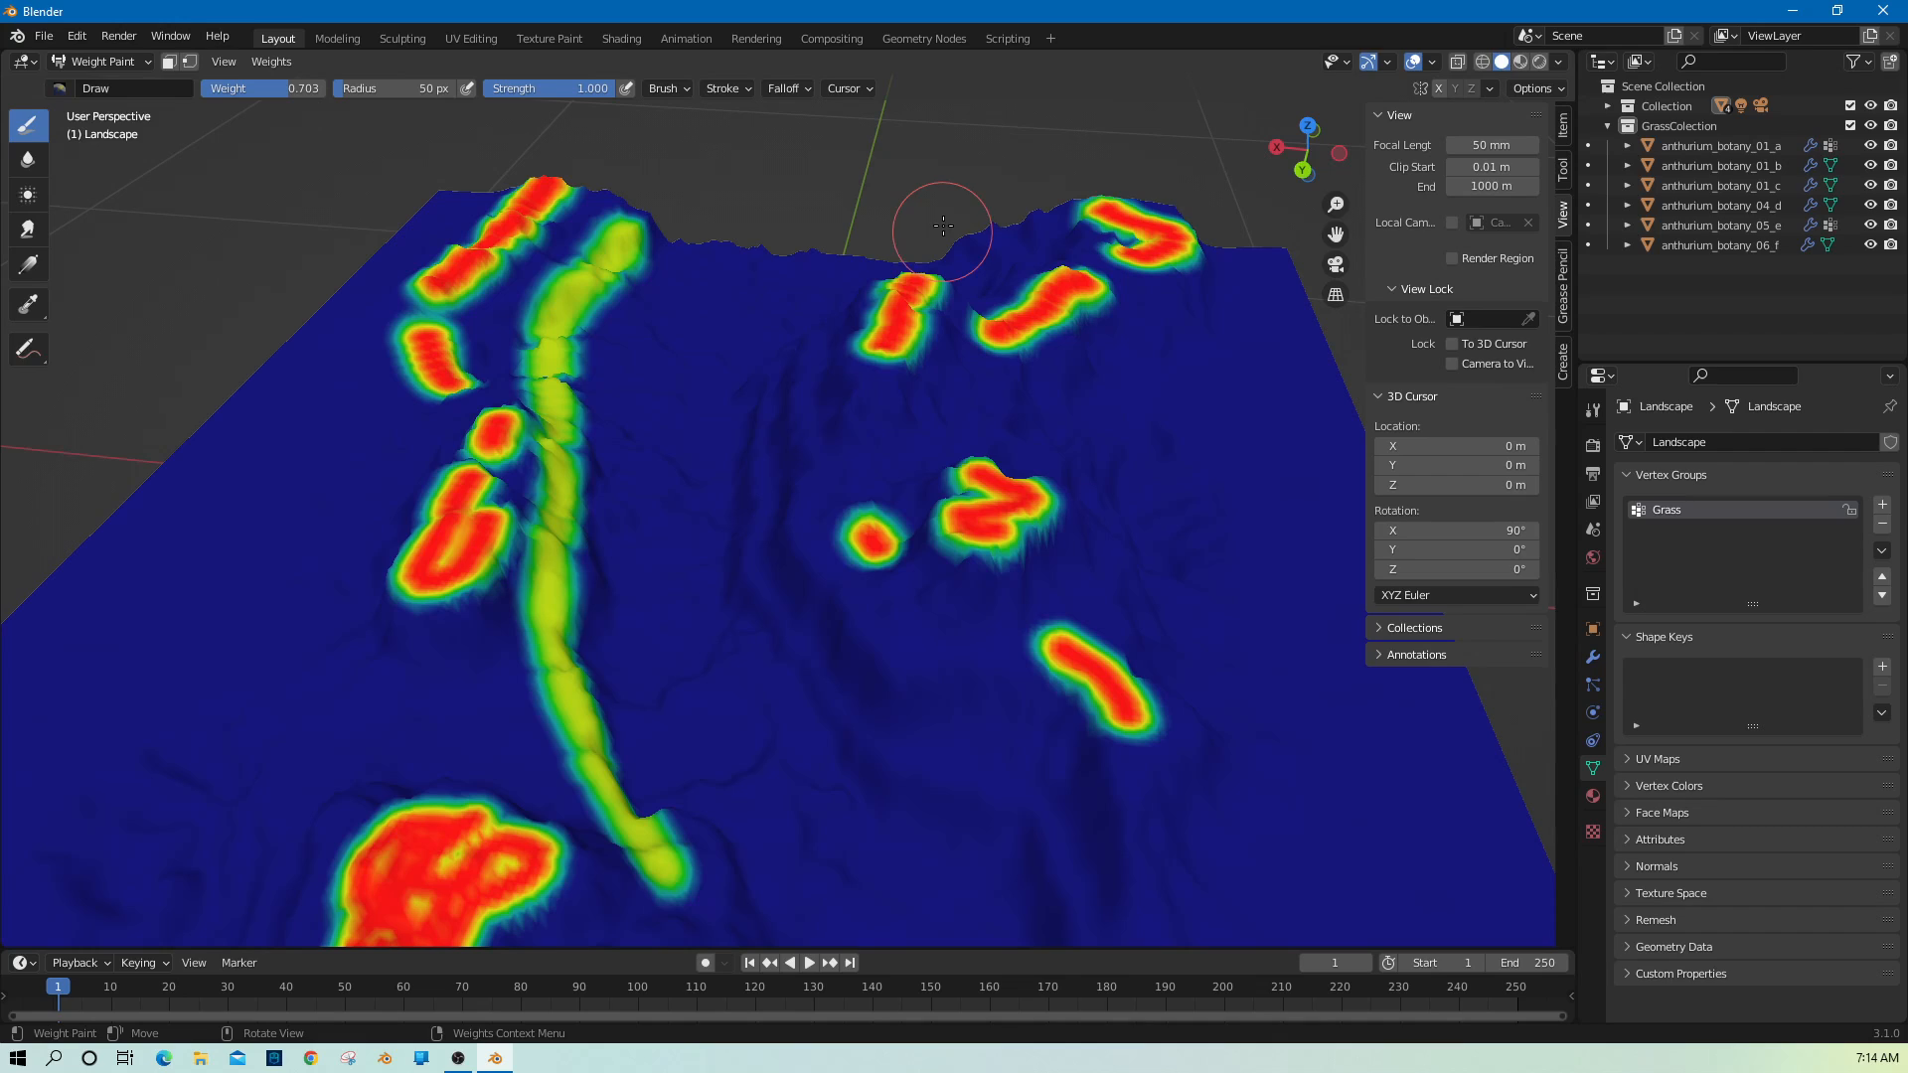
mouse_move(955, 246)
mouse_down()
mouse_move(875, 300)
mouse_move(810, 397)
mouse_move(790, 482)
mouse_move(823, 641)
mouse_move(903, 732)
mouse_up()
shift+middle_drag(971, 809, 945, 600)
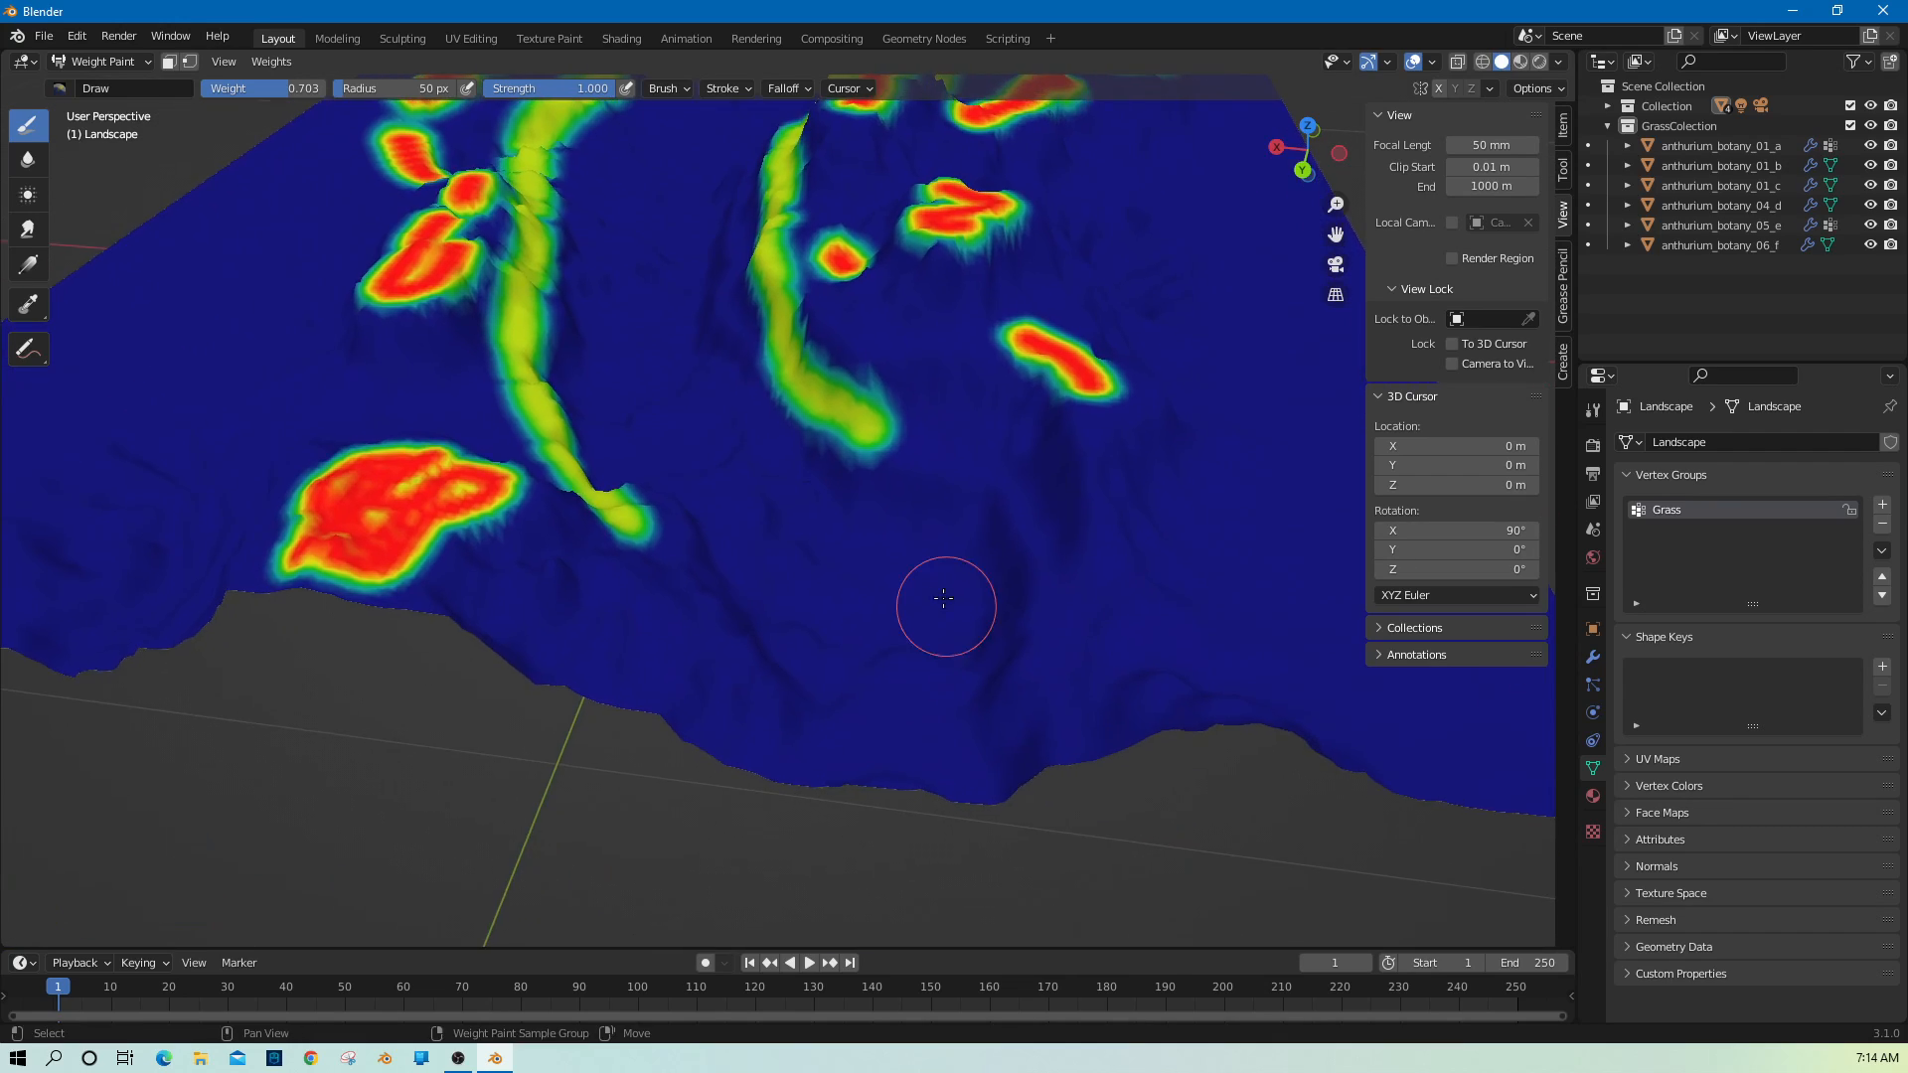
mouse_move(886, 427)
mouse_down()
mouse_move(1010, 477)
mouse_move(1035, 623)
mouse_up()
mouse_move(601, 505)
mouse_down()
mouse_move(726, 714)
mouse_move(670, 568)
mouse_up()
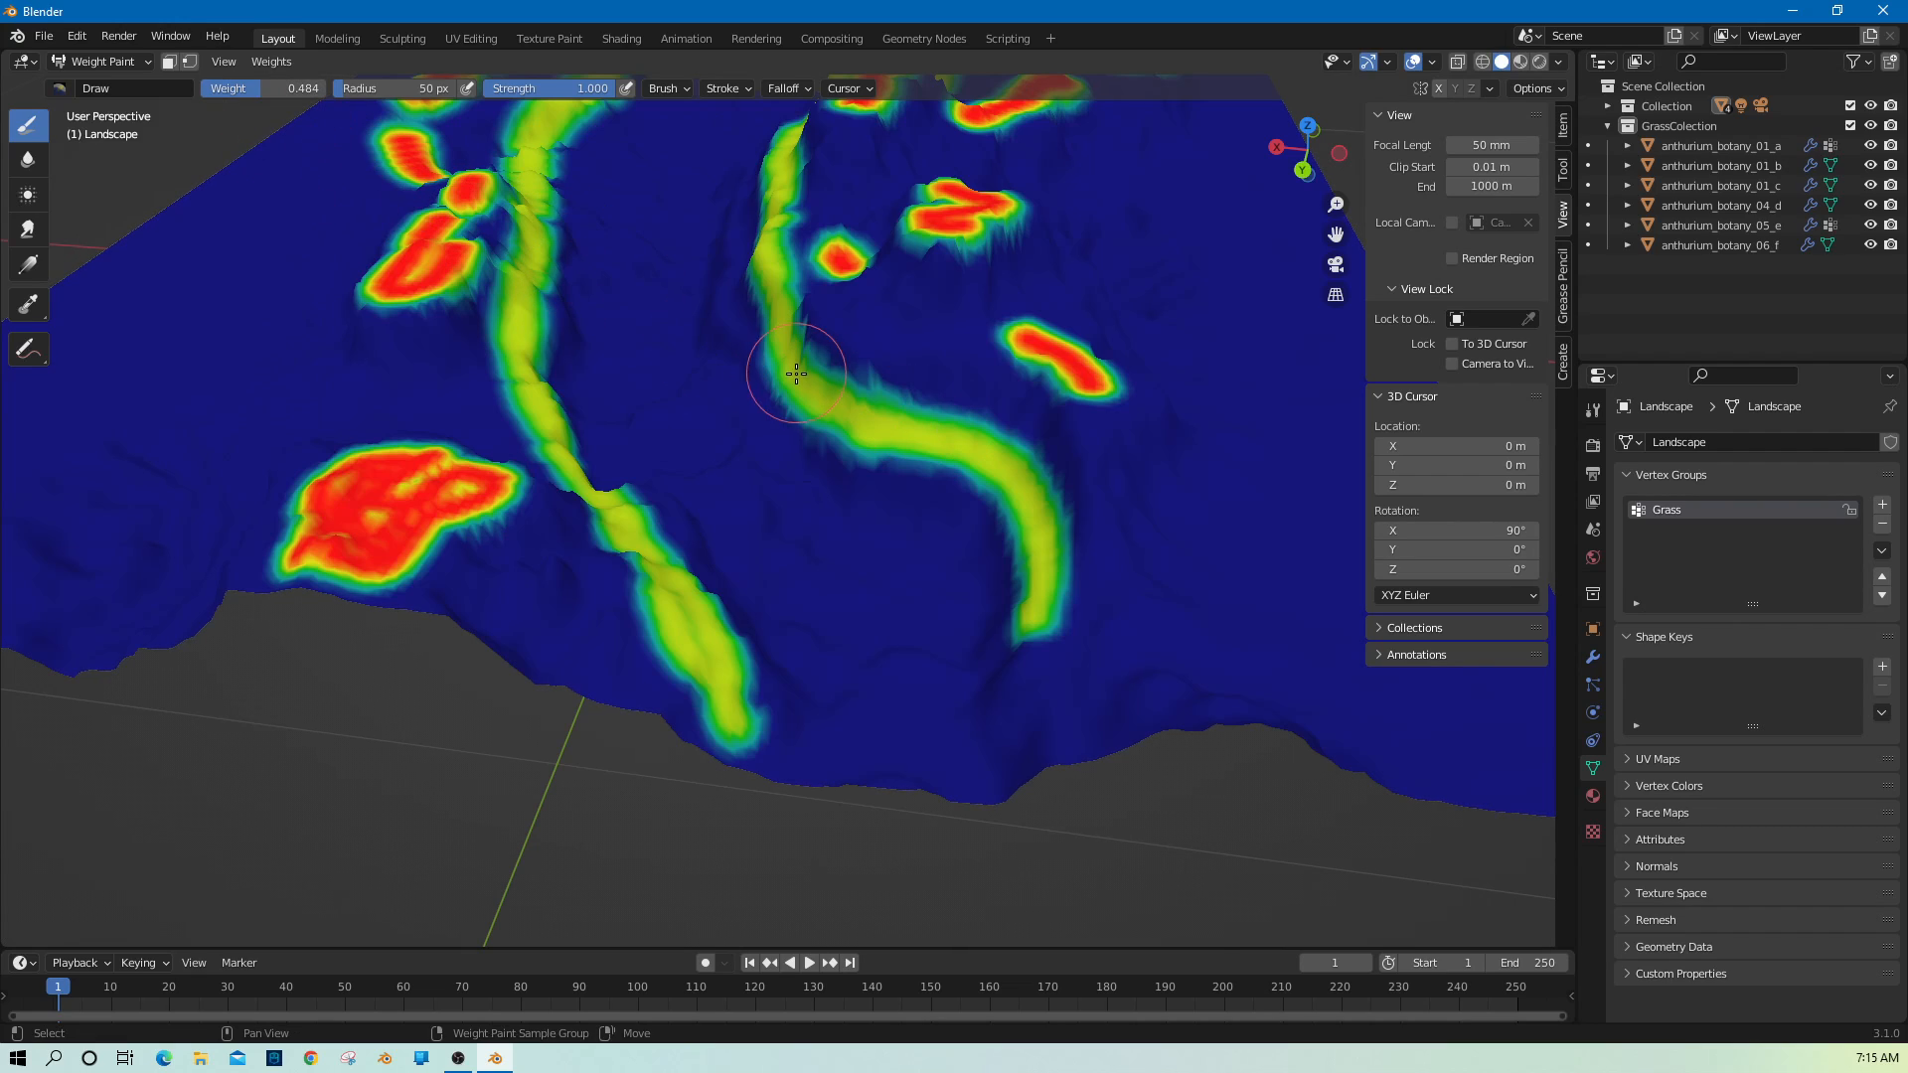
Paint a Grass strip at weight 0.484 along the inner edge of each long strip beside the canyon floor.
middle_drag(779, 362, 690, 409)
mouse_move(649, 177)
mouse_down()
mouse_move(589, 294)
mouse_move(561, 463)
mouse_up()
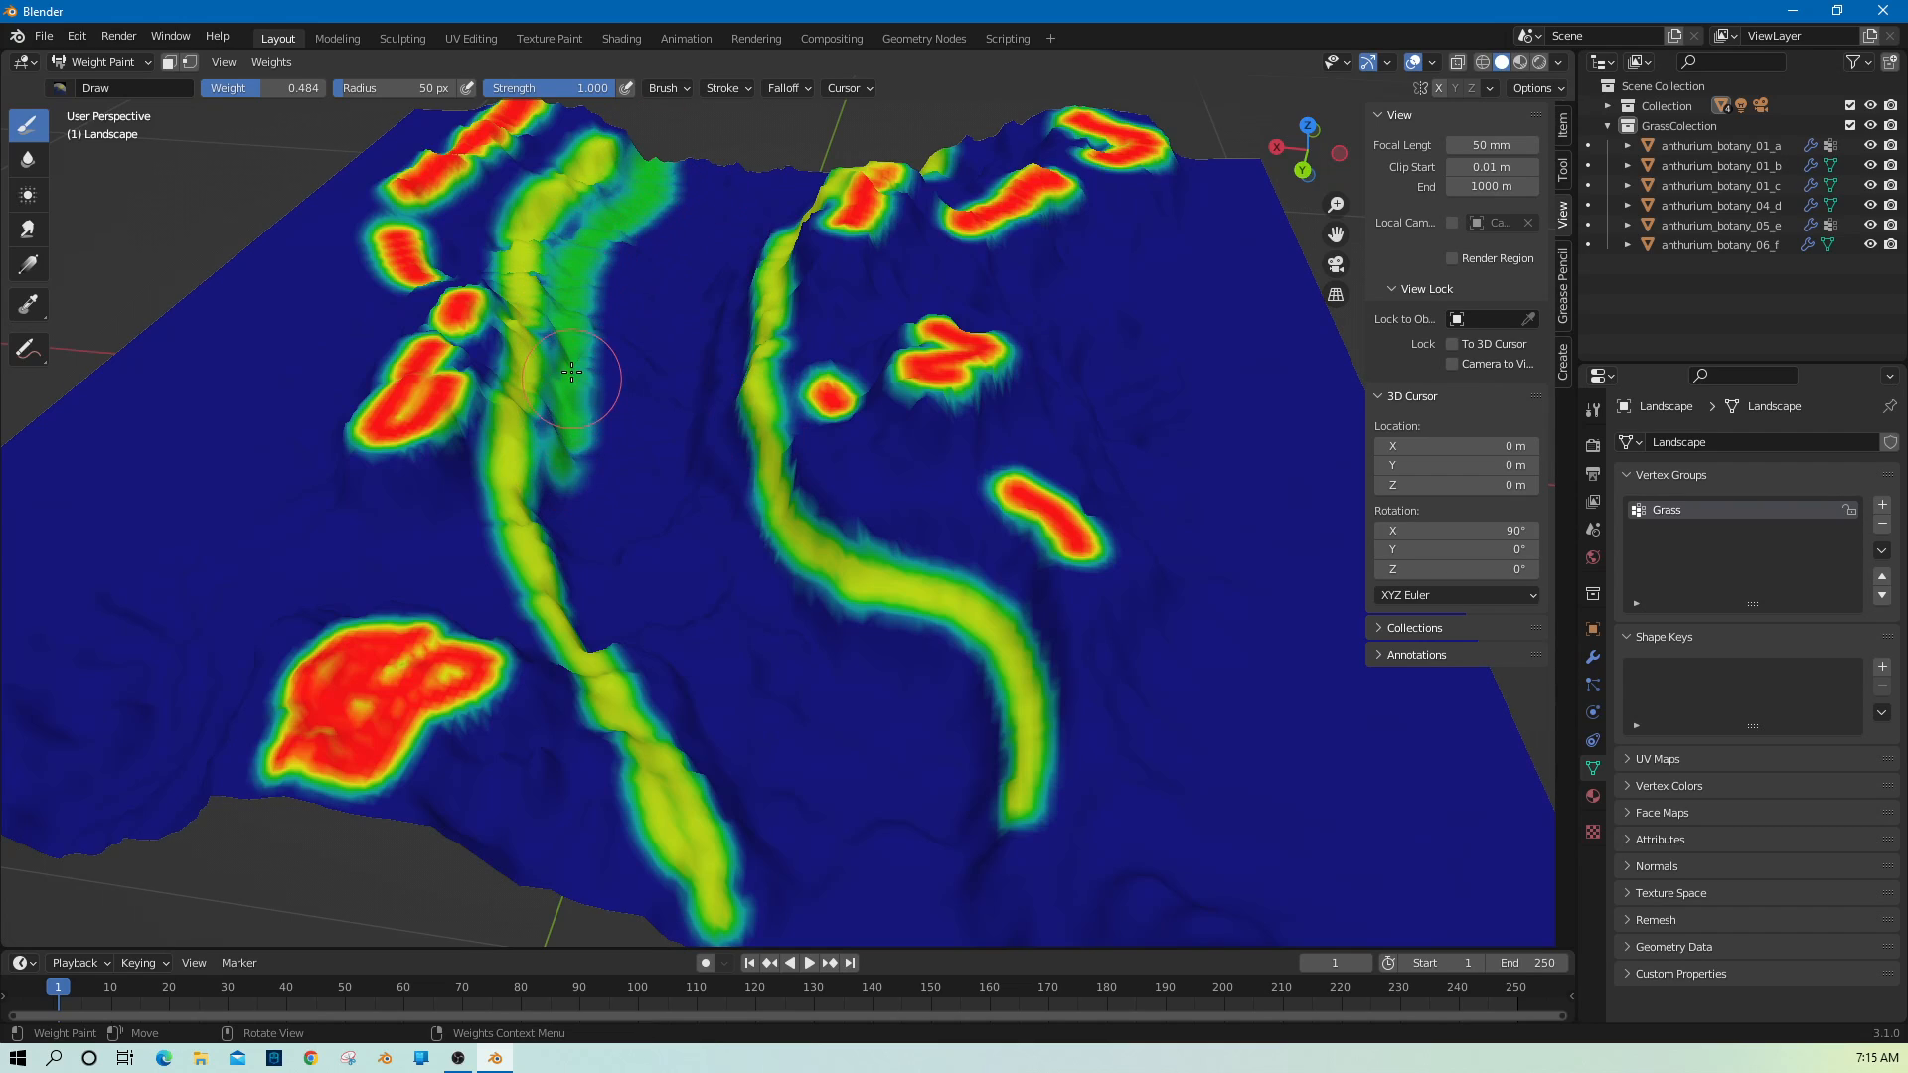
mouse_move(572, 373)
mouse_down()
mouse_move(587, 558)
mouse_move(719, 786)
mouse_move(740, 920)
mouse_up()
mouse_move(988, 904)
mouse_down()
mouse_move(969, 760)
mouse_move(893, 655)
mouse_move(717, 515)
mouse_move(706, 393)
mouse_move(732, 261)
mouse_move(832, 169)
mouse_up()
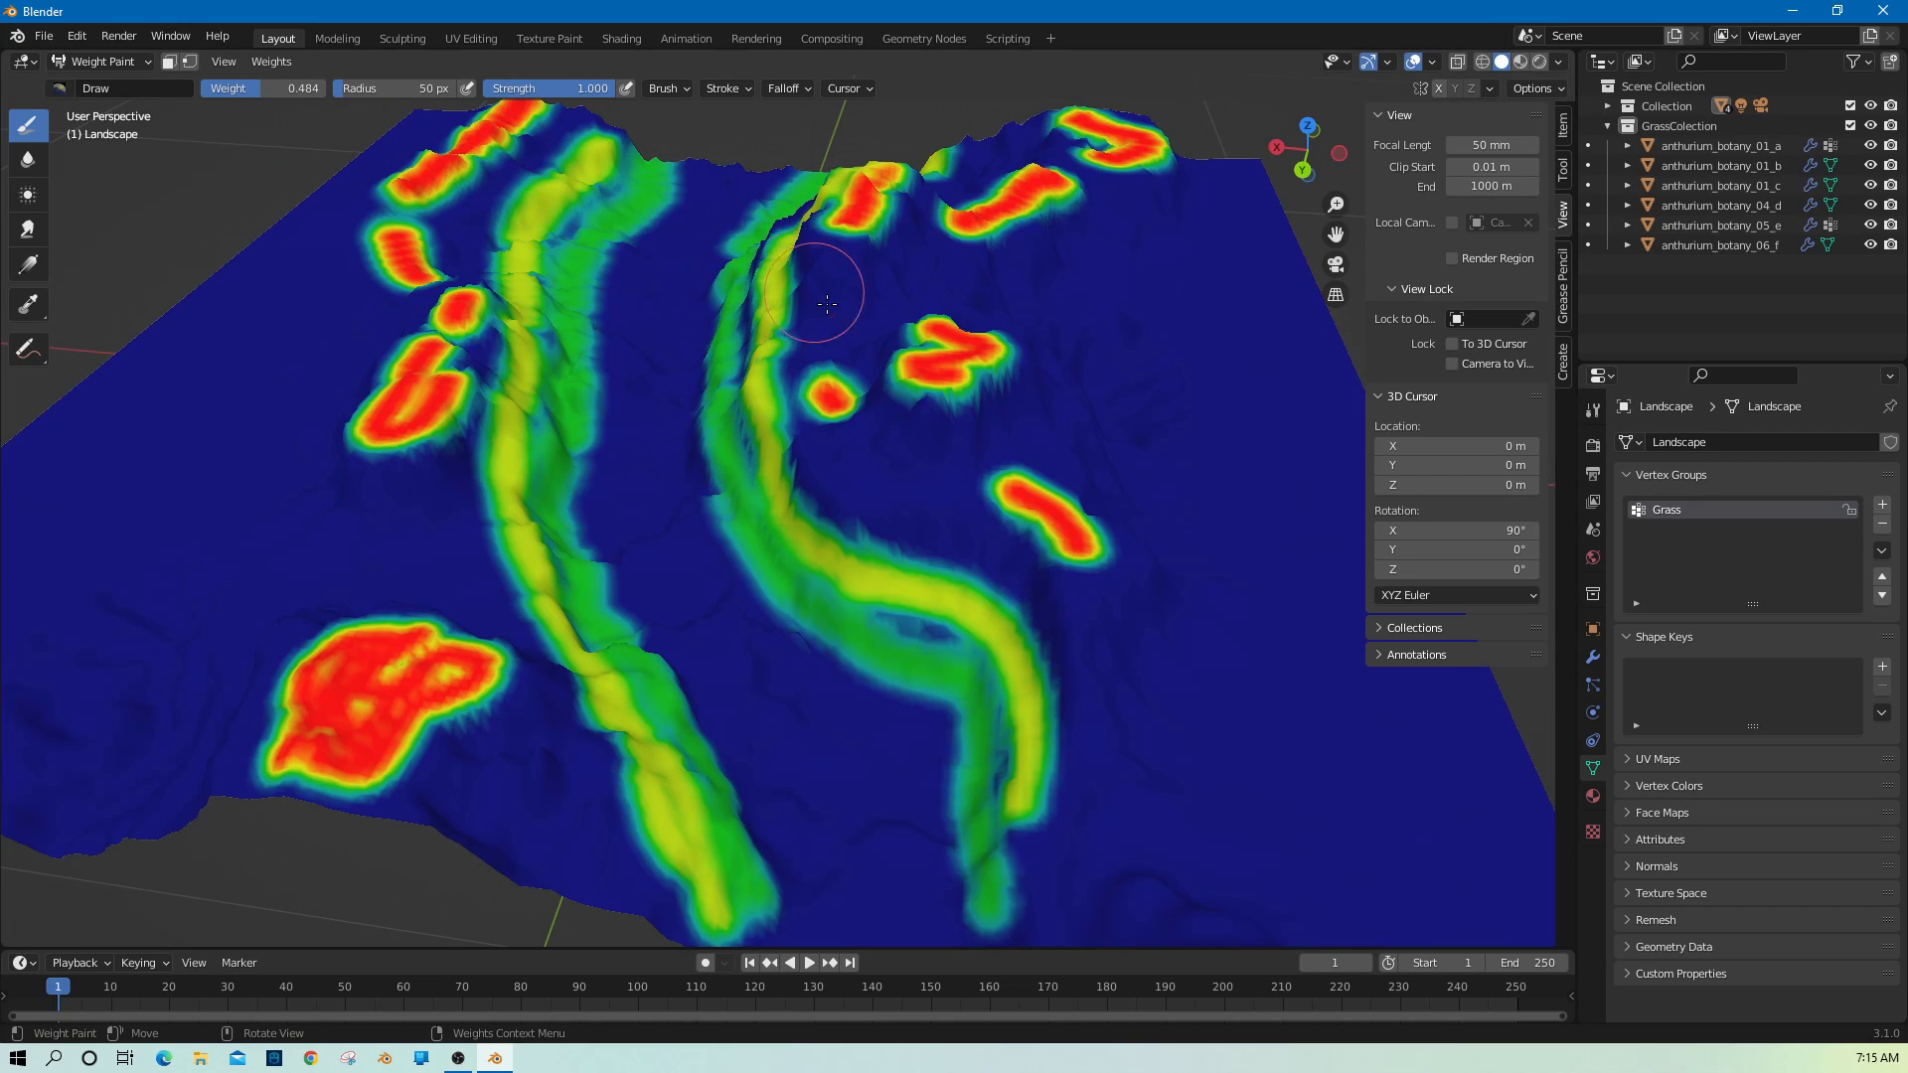
Return the landscape to Object Mode and add a Hair particle system to it.
click(132, 68)
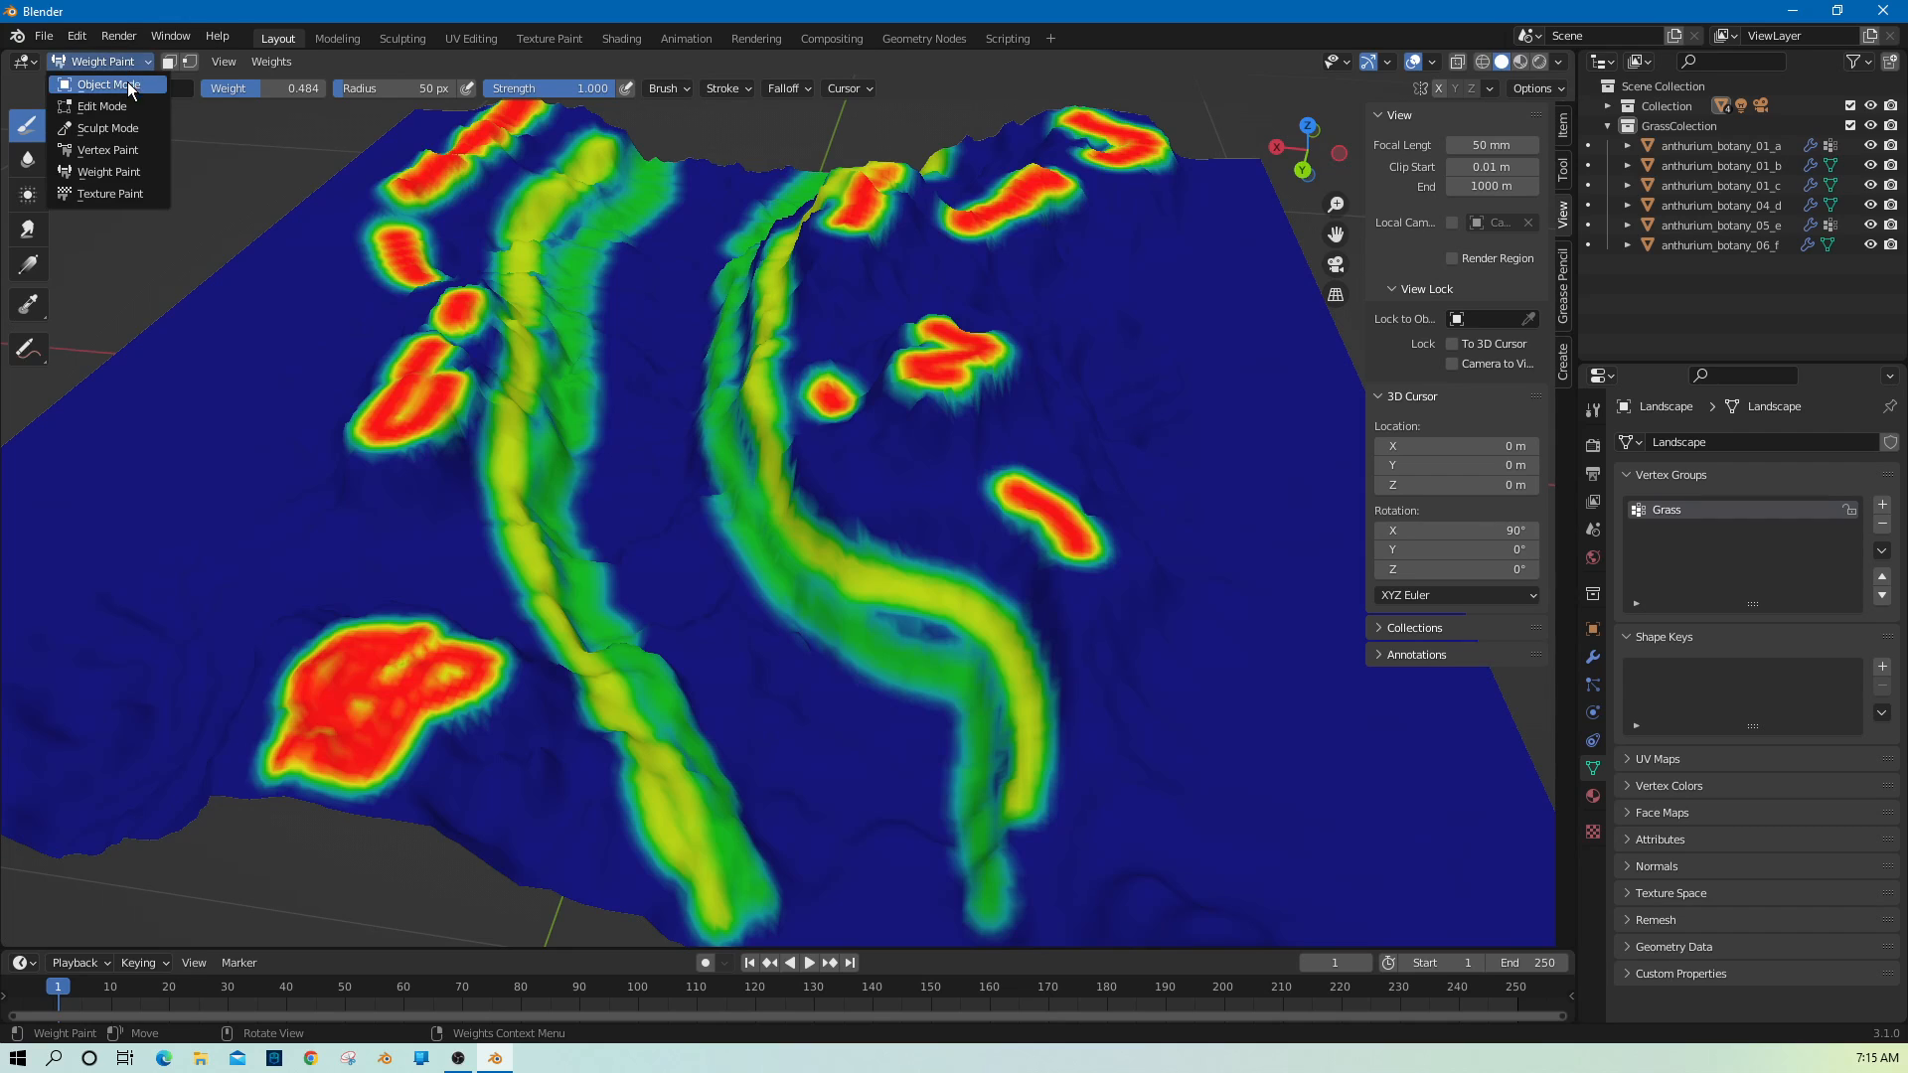
click(132, 83)
scroll(1058, 425, down, 5)
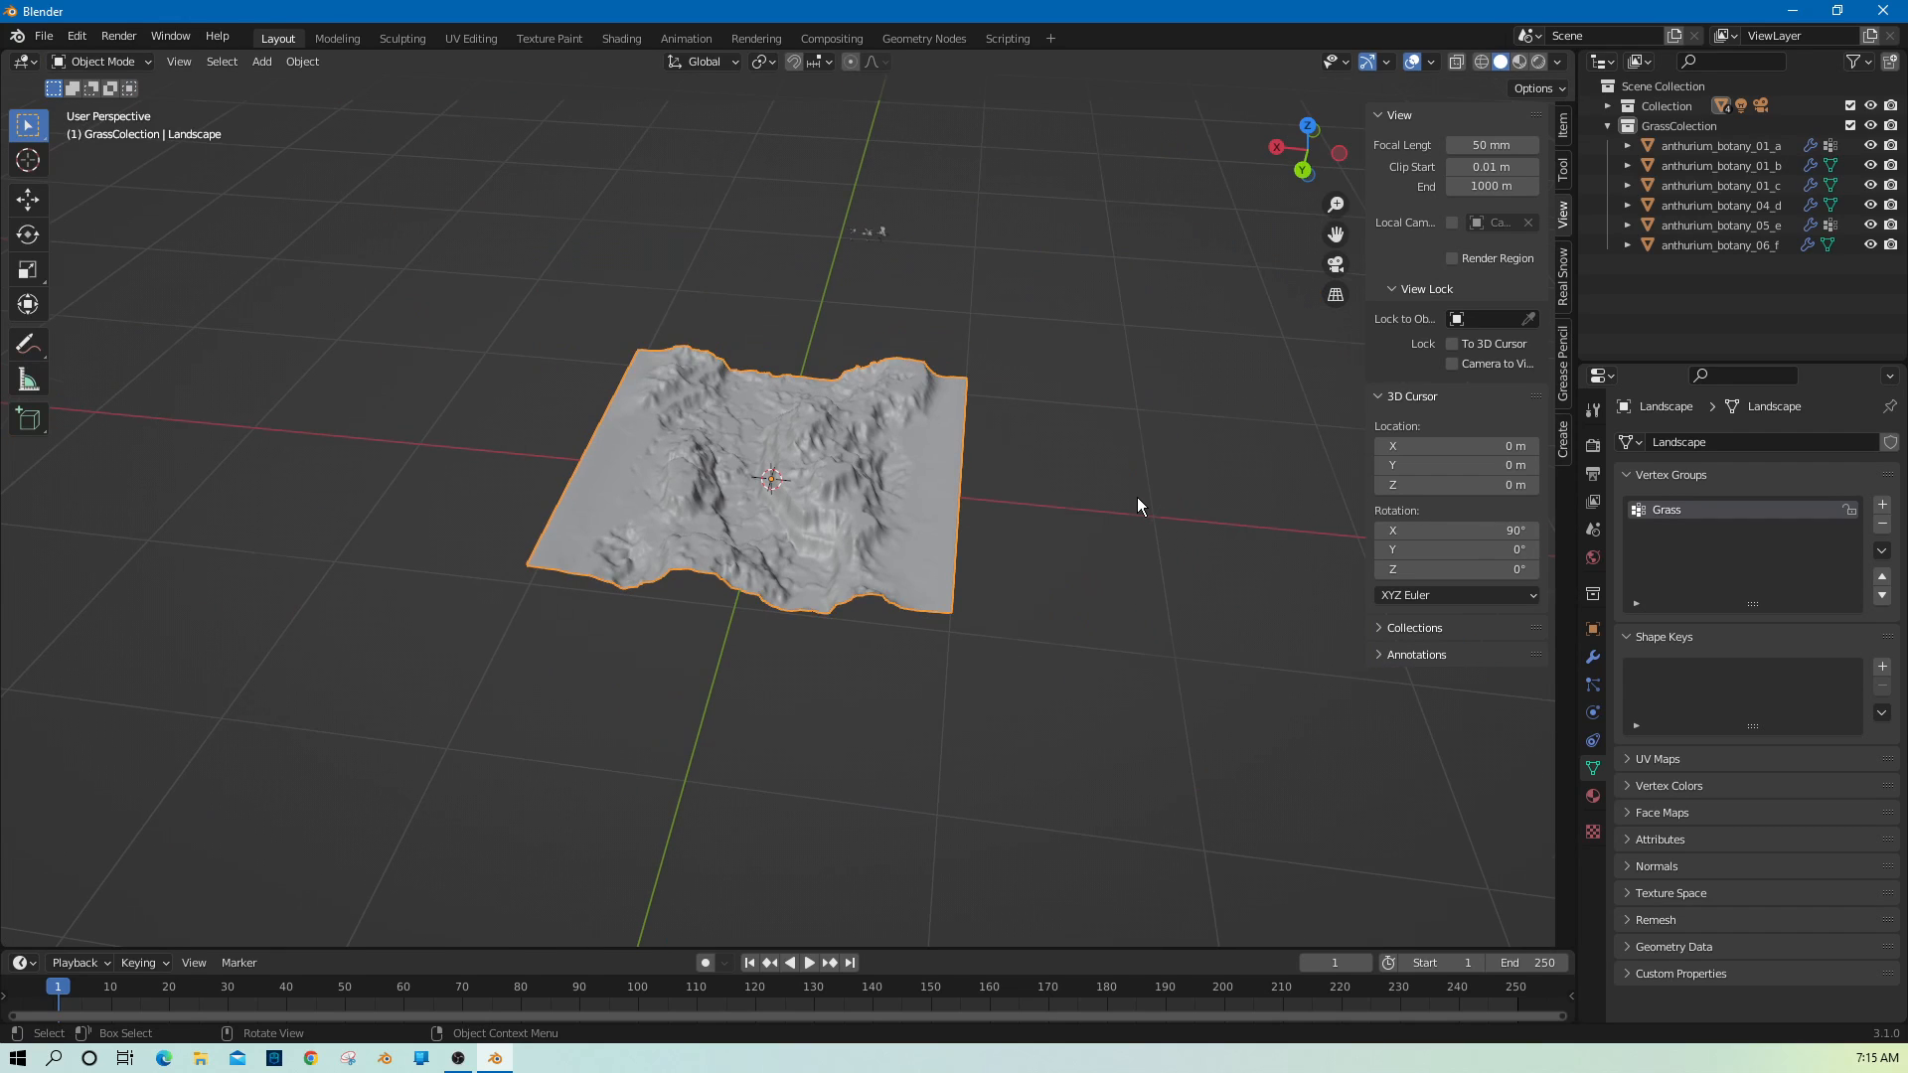
key(KP_7)
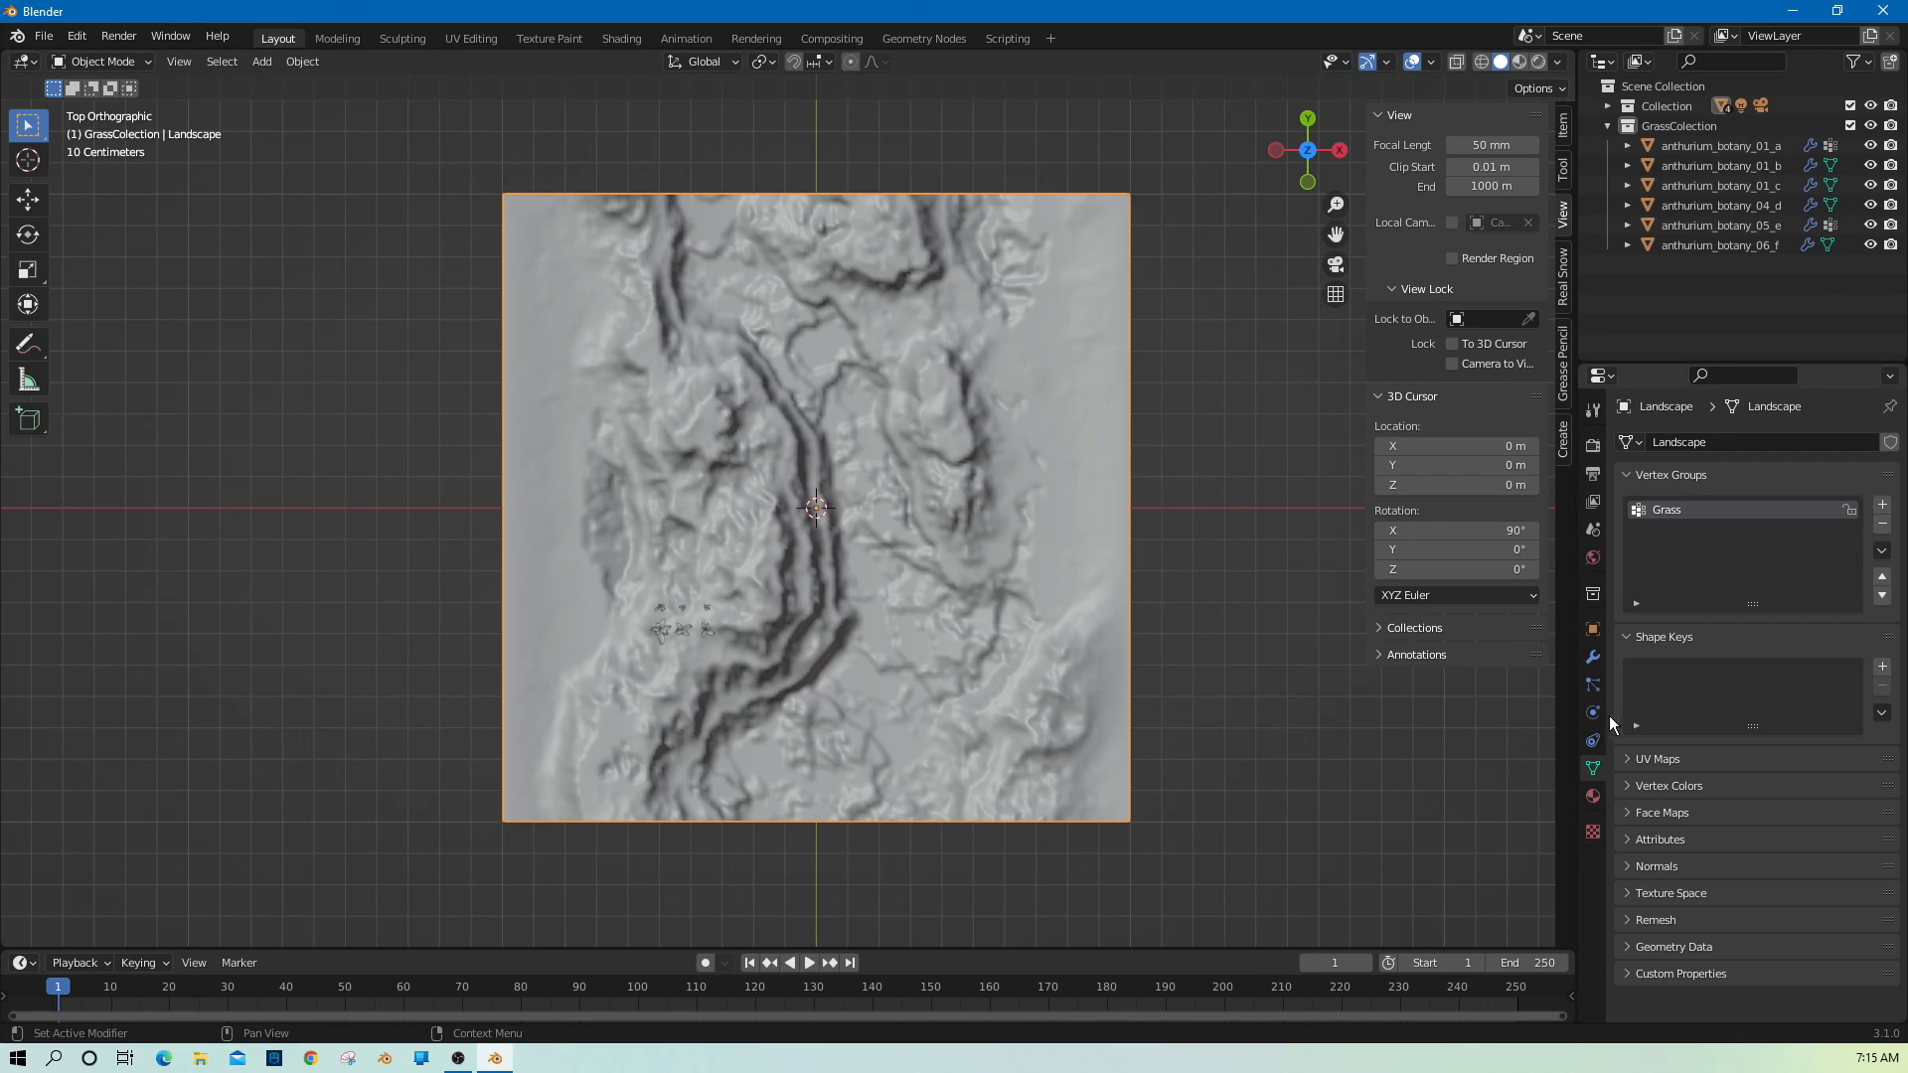
click(1607, 683)
click(1888, 443)
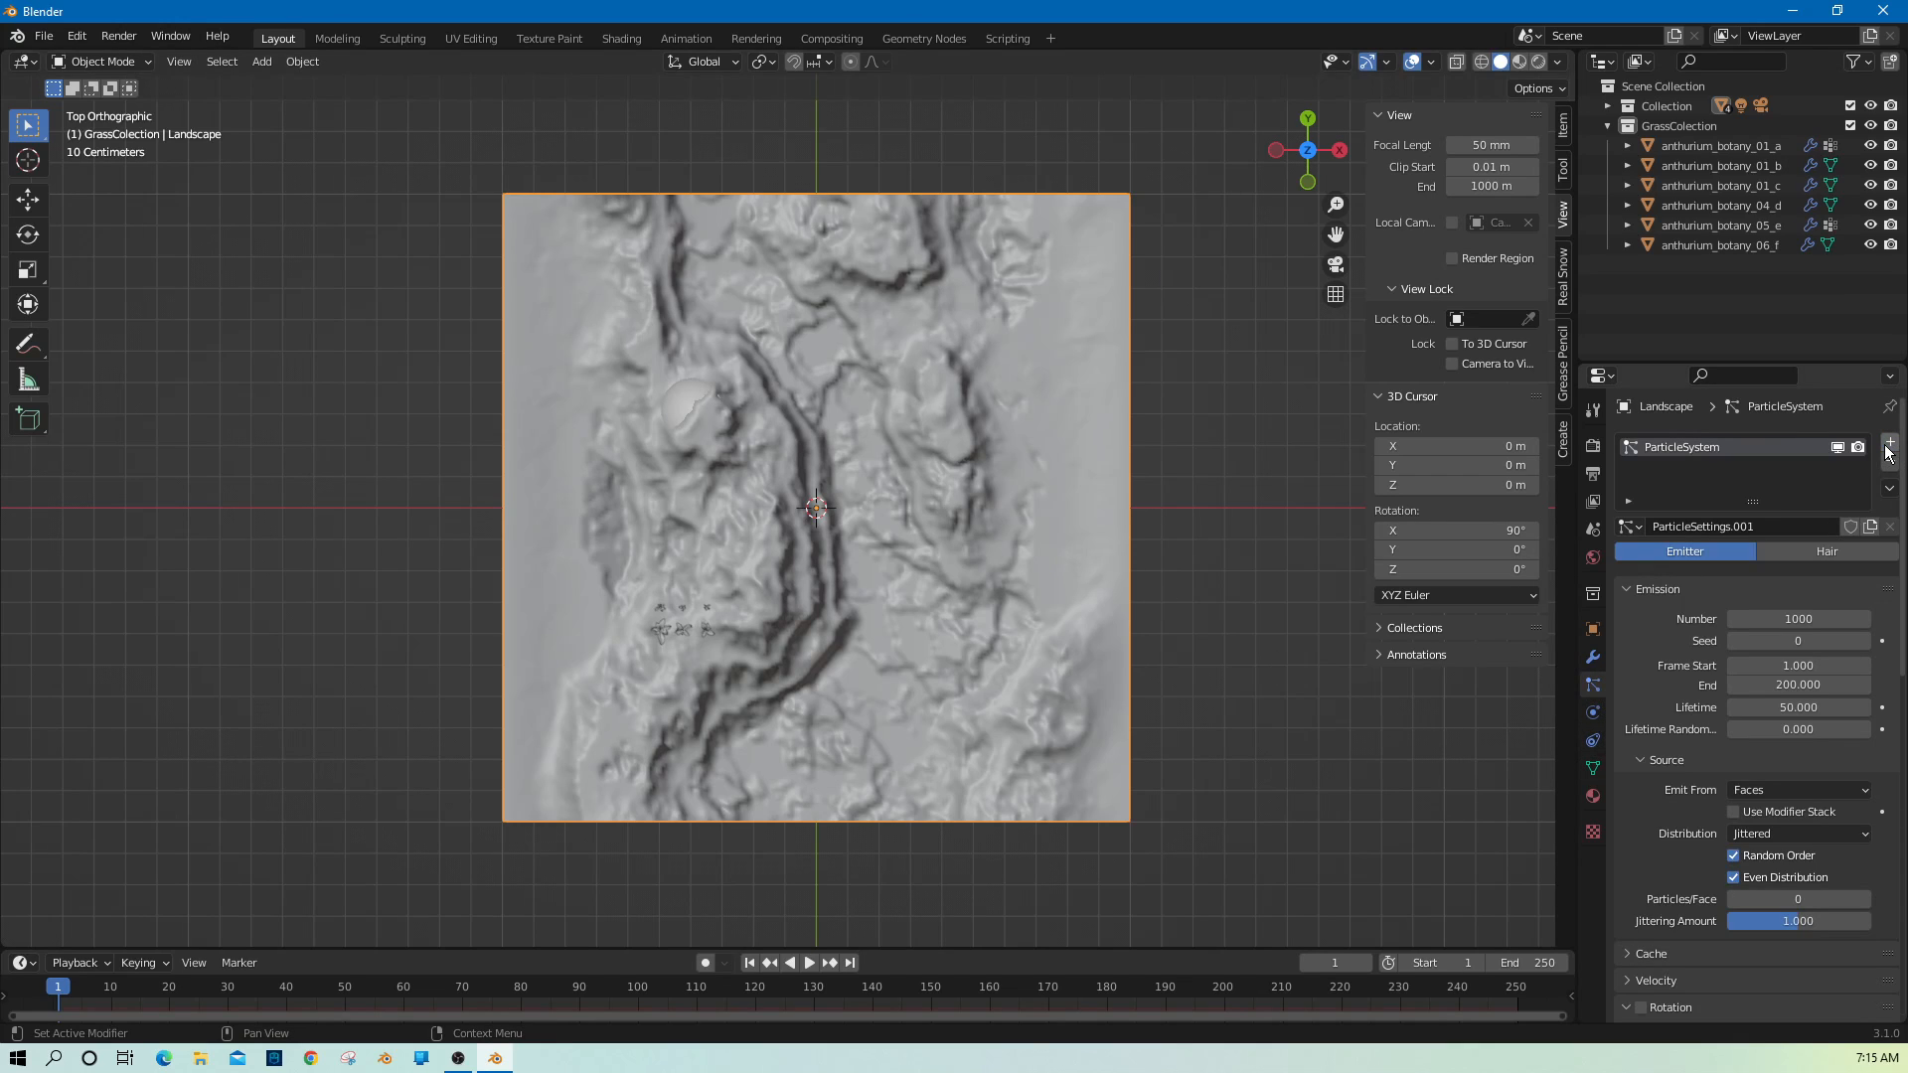
click(1805, 555)
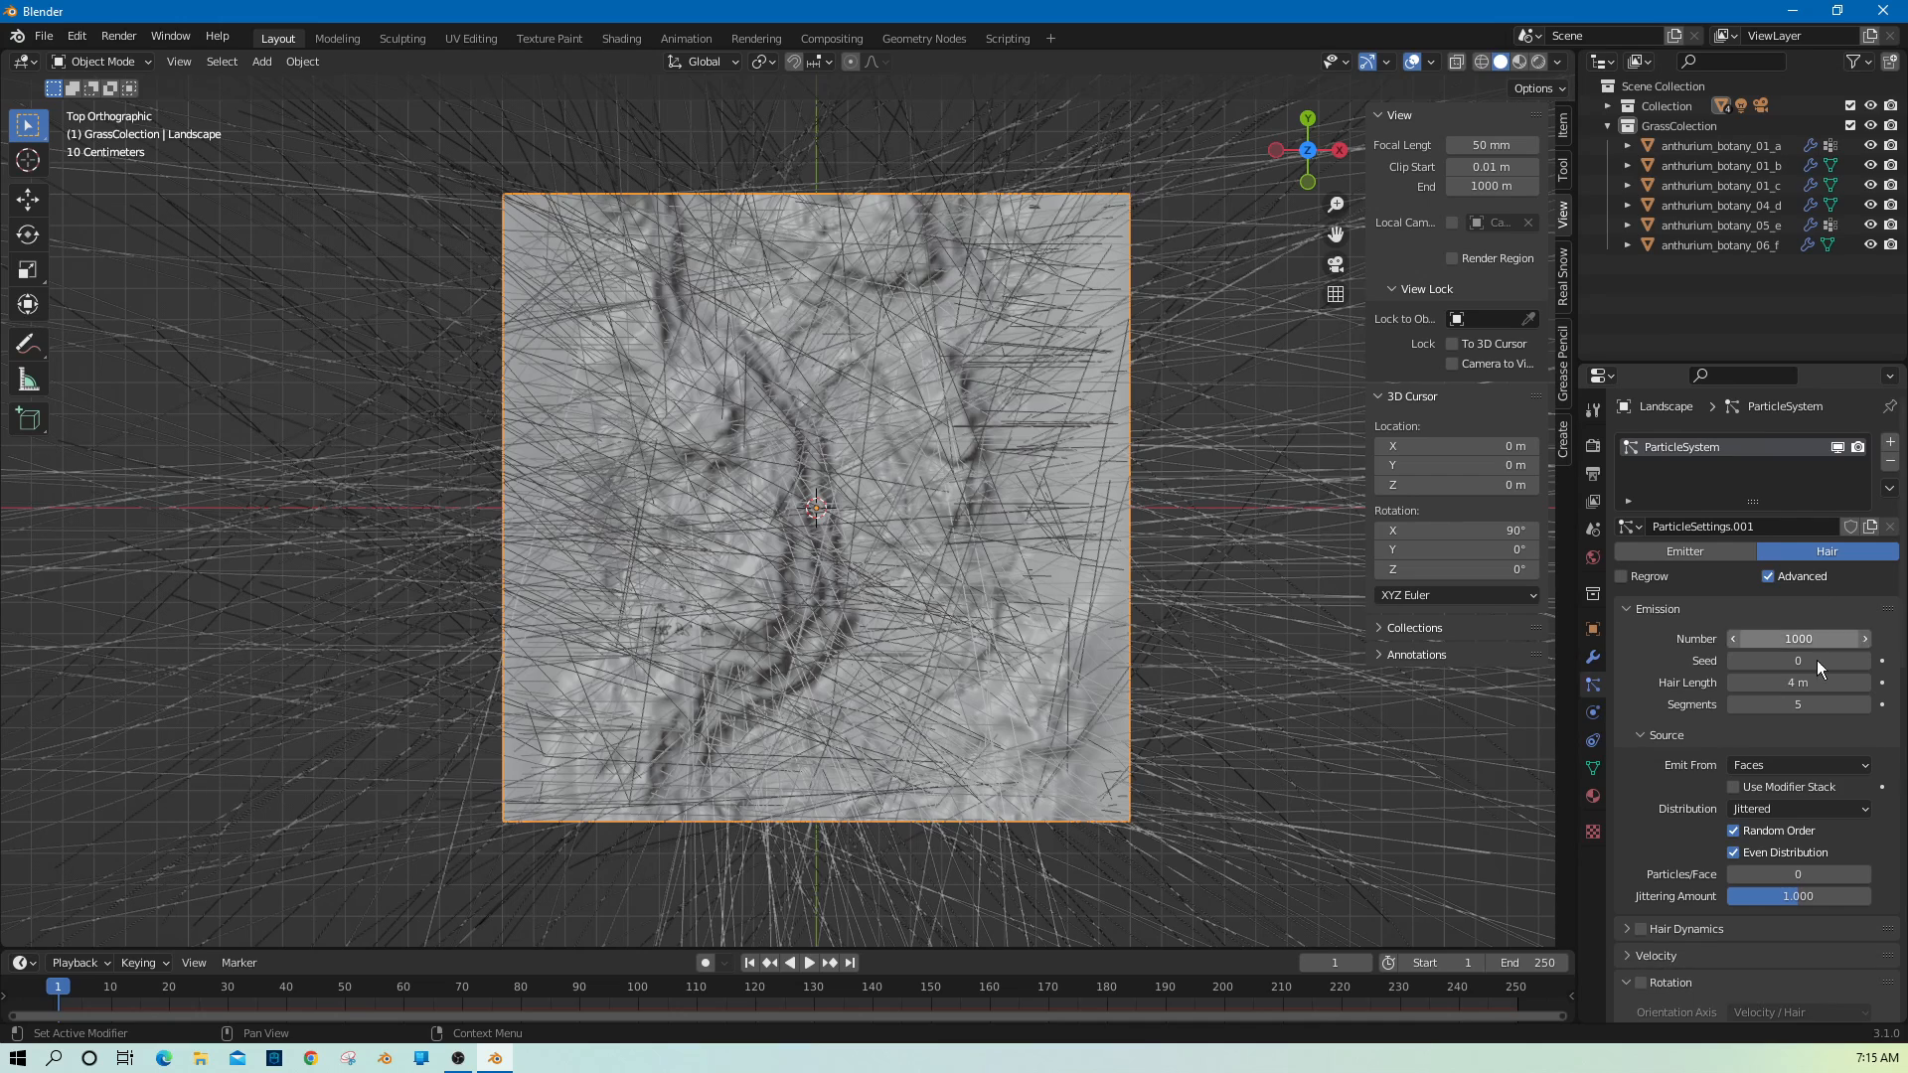
Render the hair particles as a collection, using GrassColection as the instance collection.
scroll(1803, 795, down, 6)
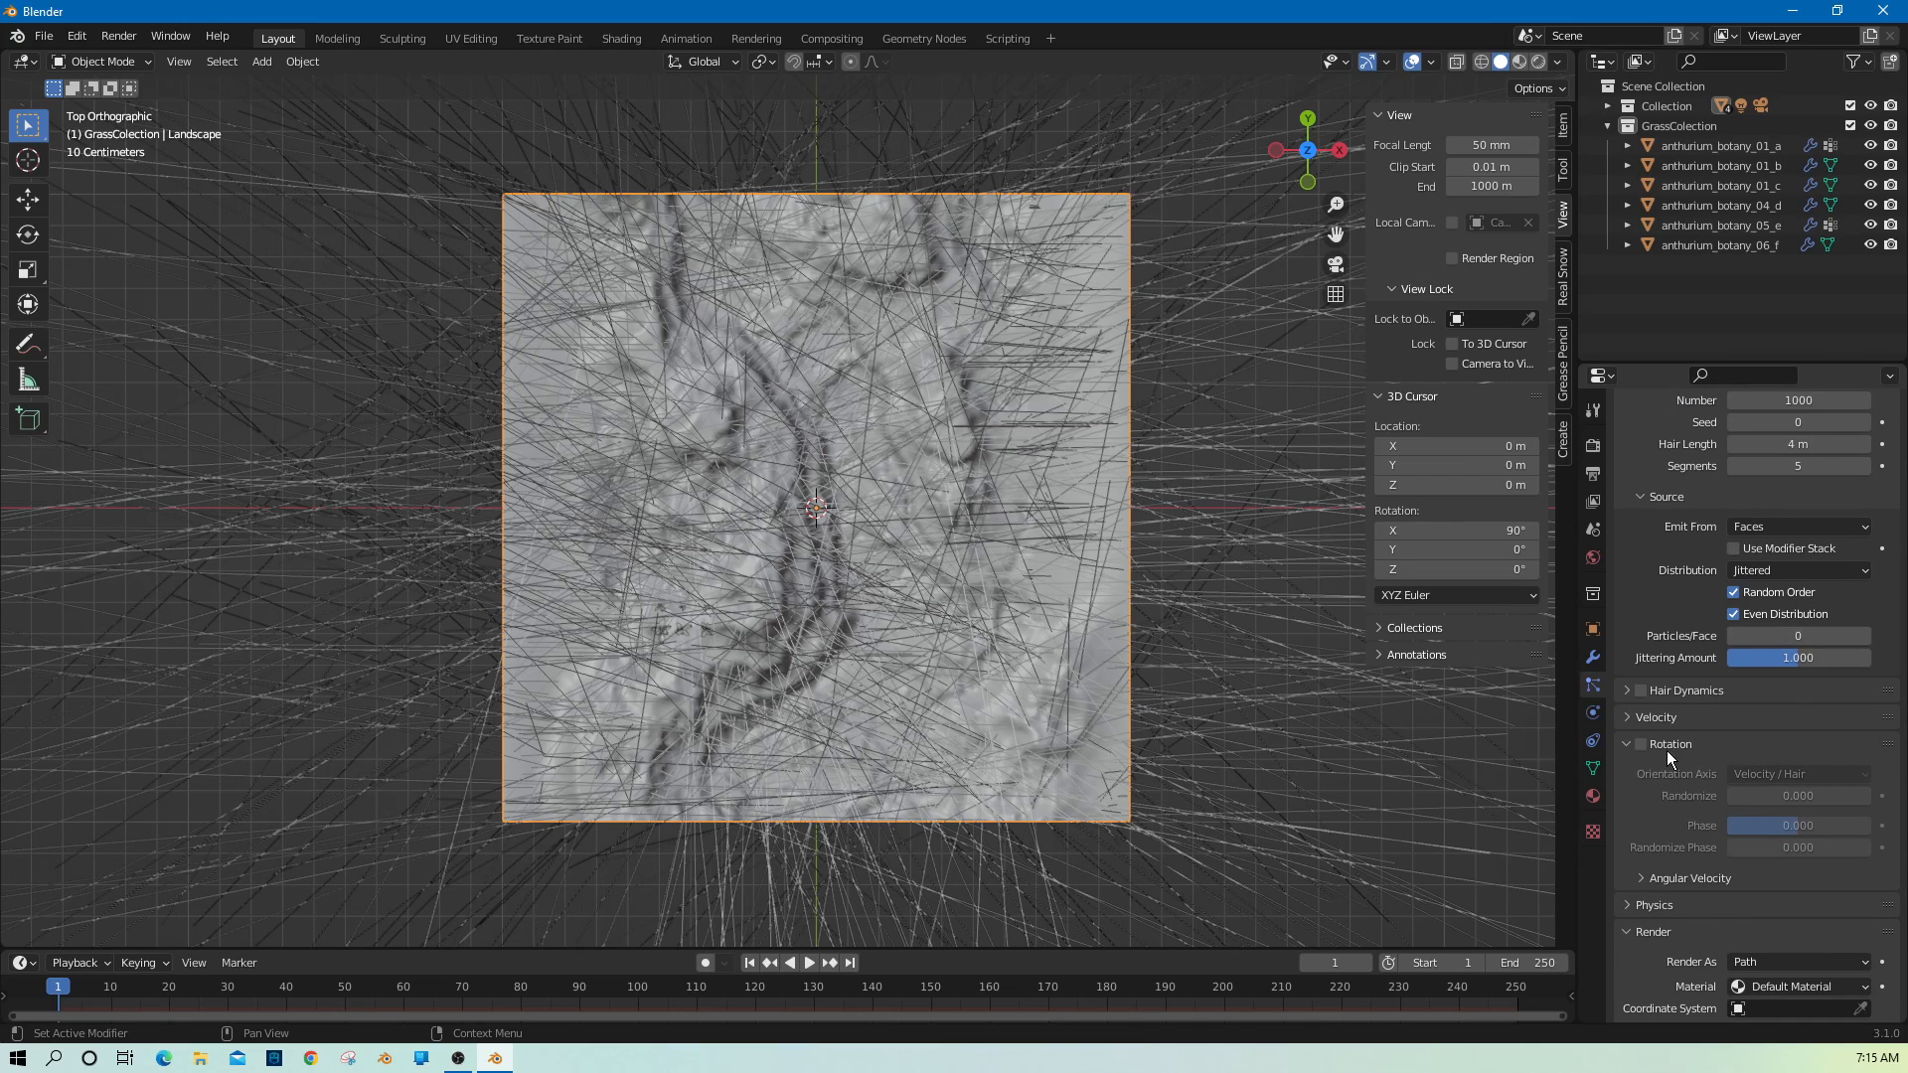
scroll(1744, 859, down, 3)
click(1780, 843)
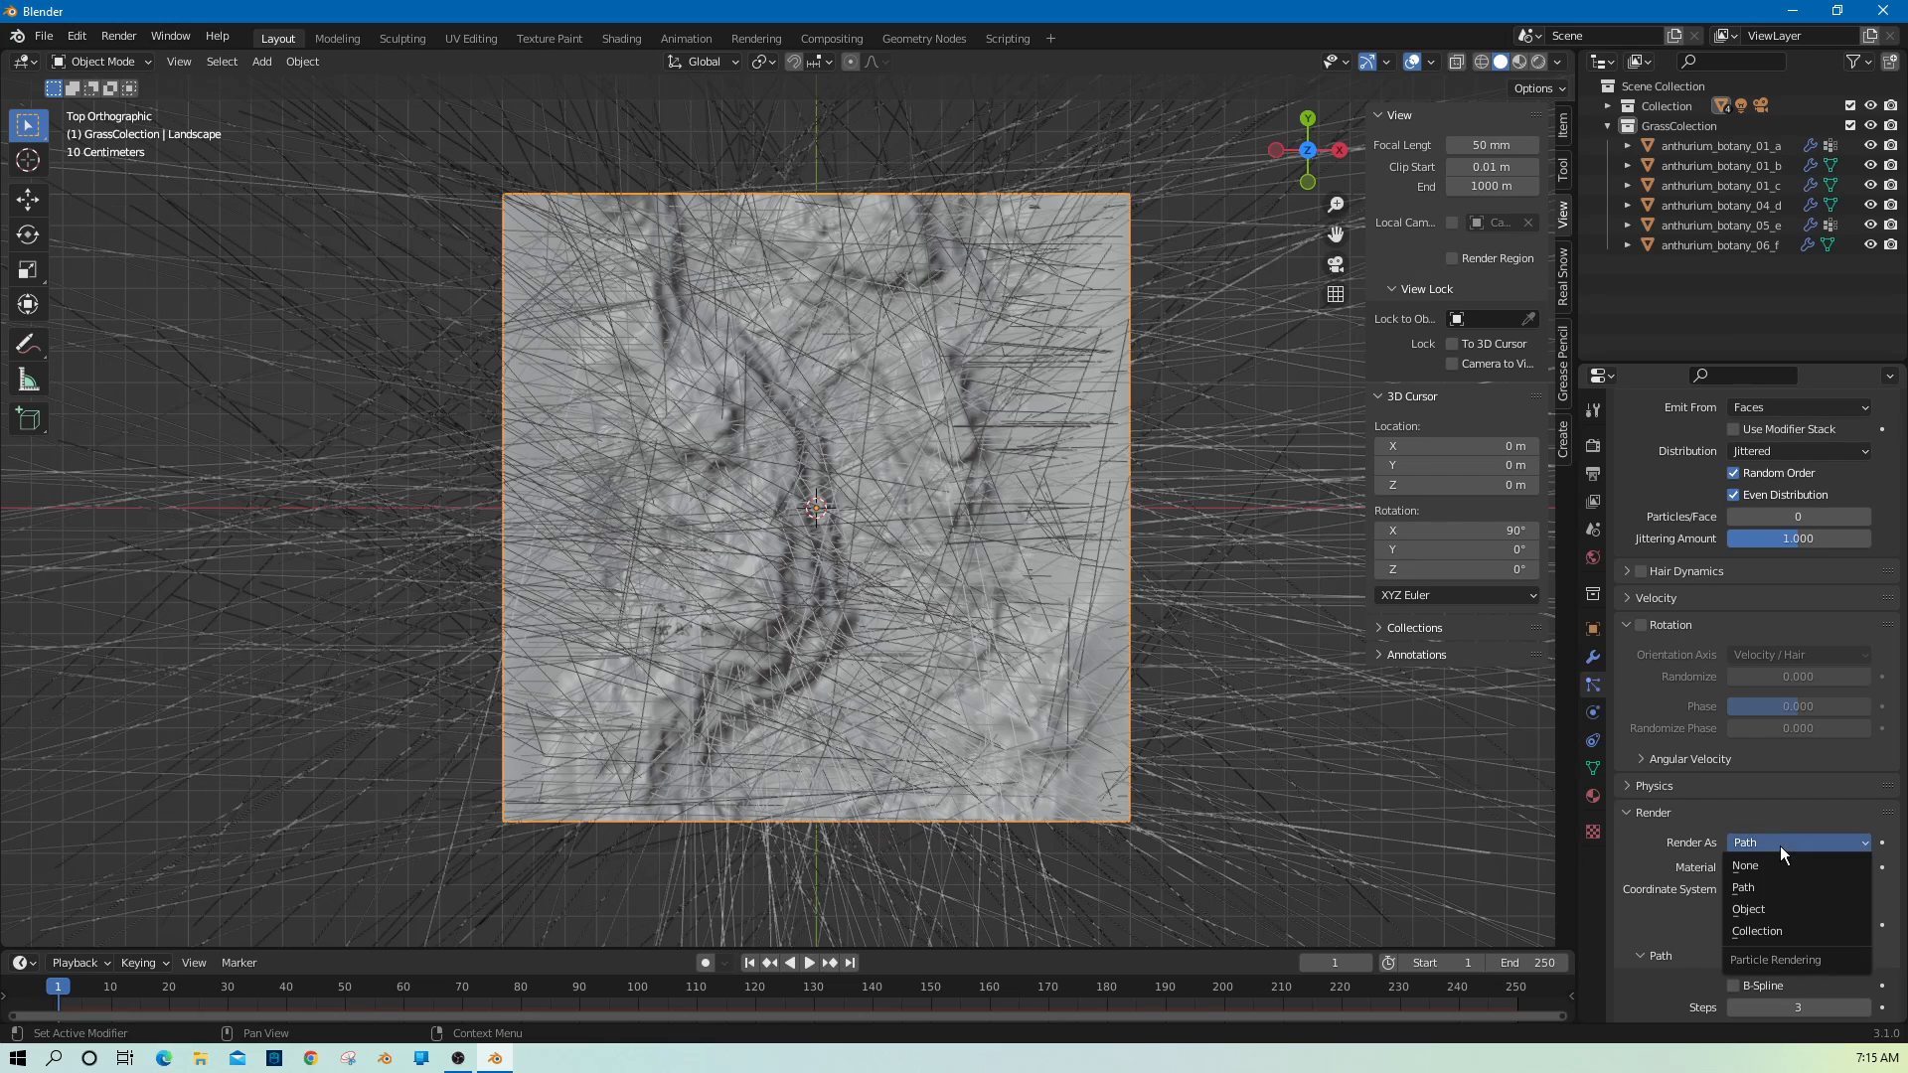
click(1779, 932)
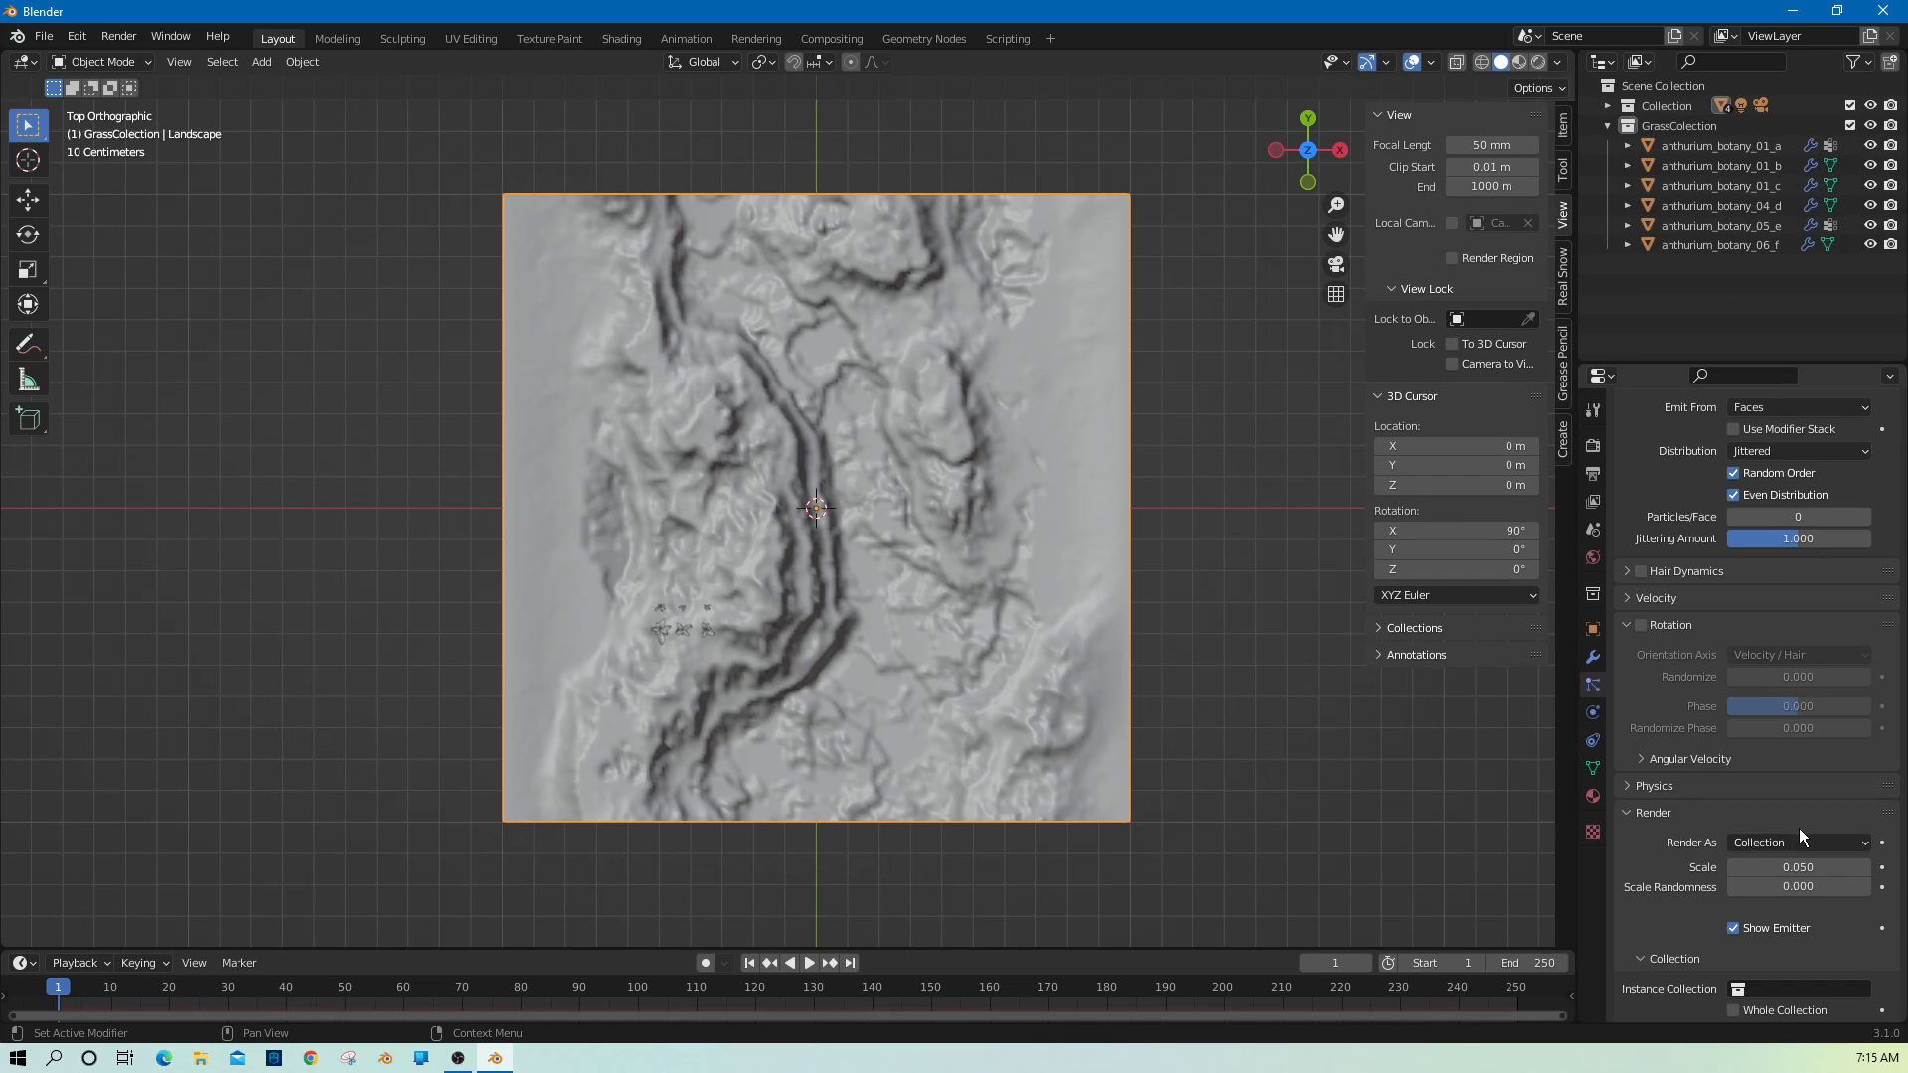
scroll(1801, 831, down, 5)
click(1787, 789)
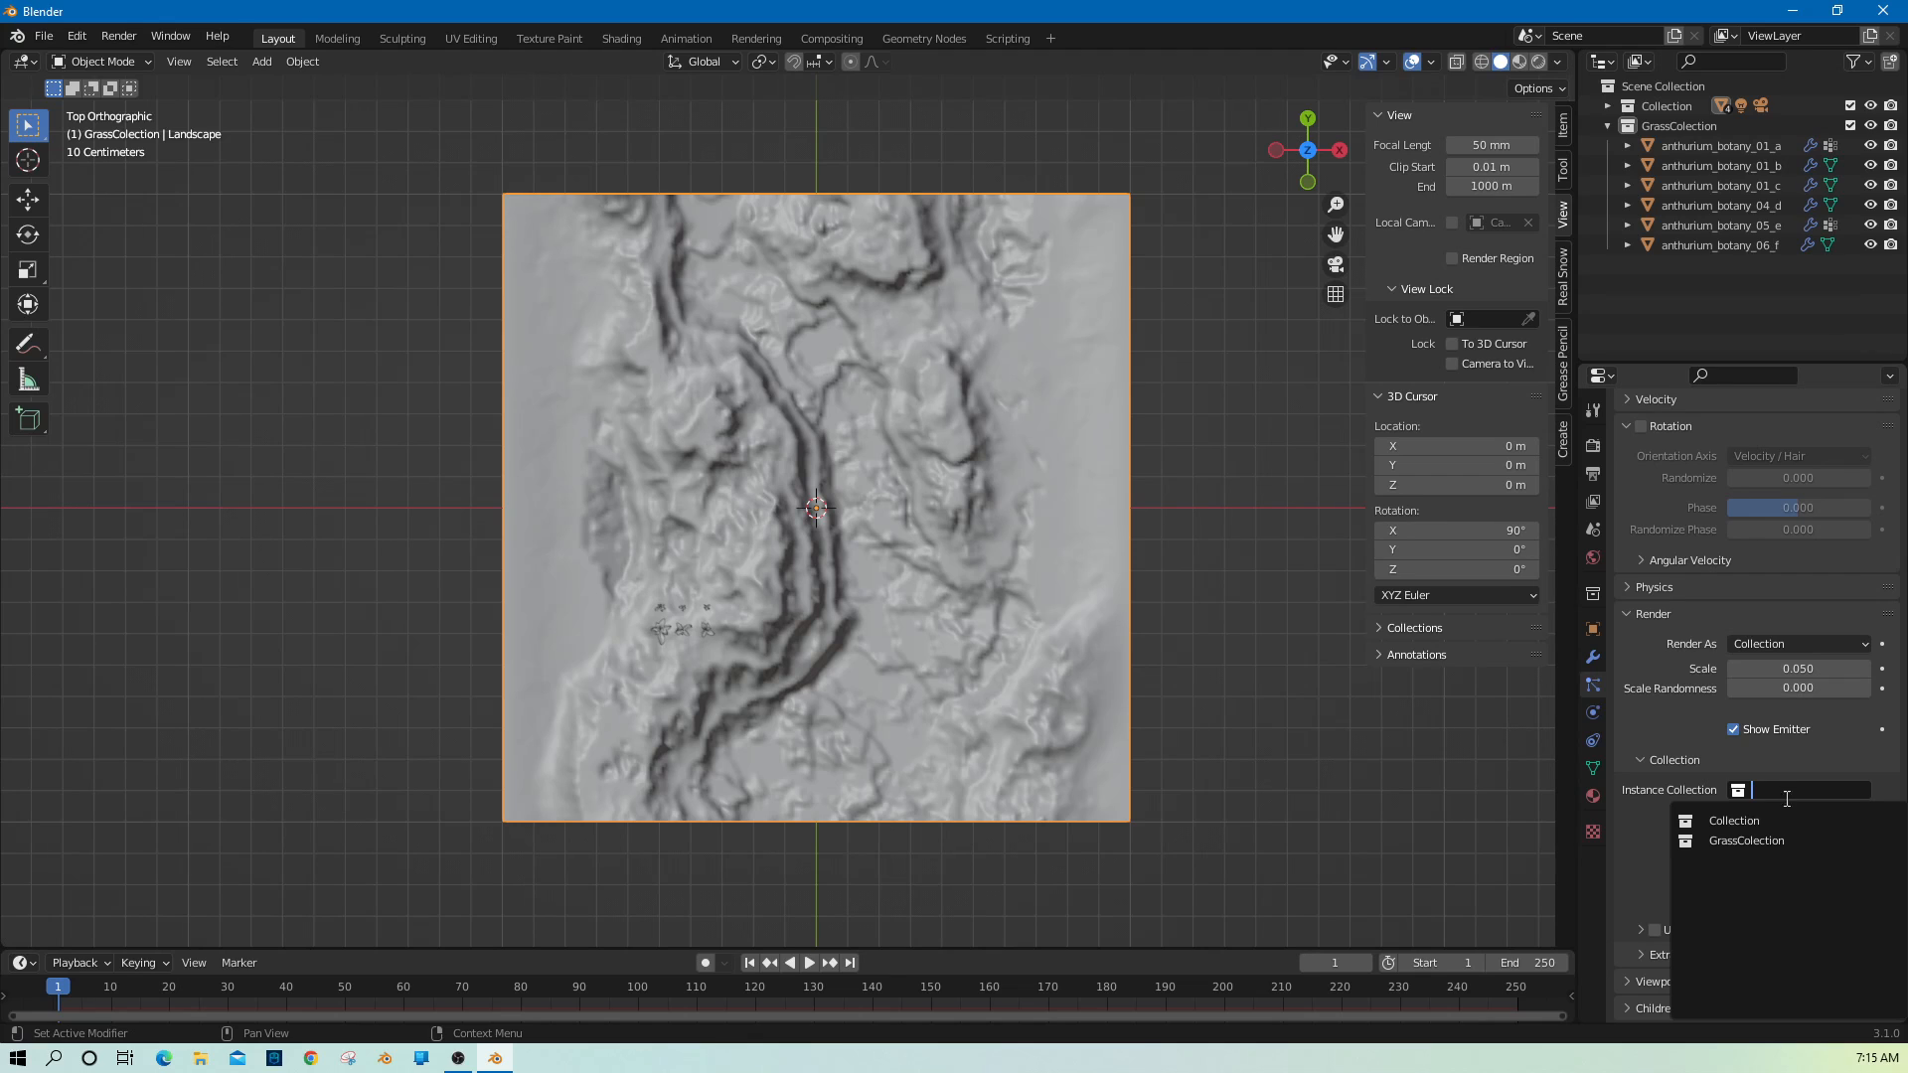
click(1750, 841)
click(1243, 856)
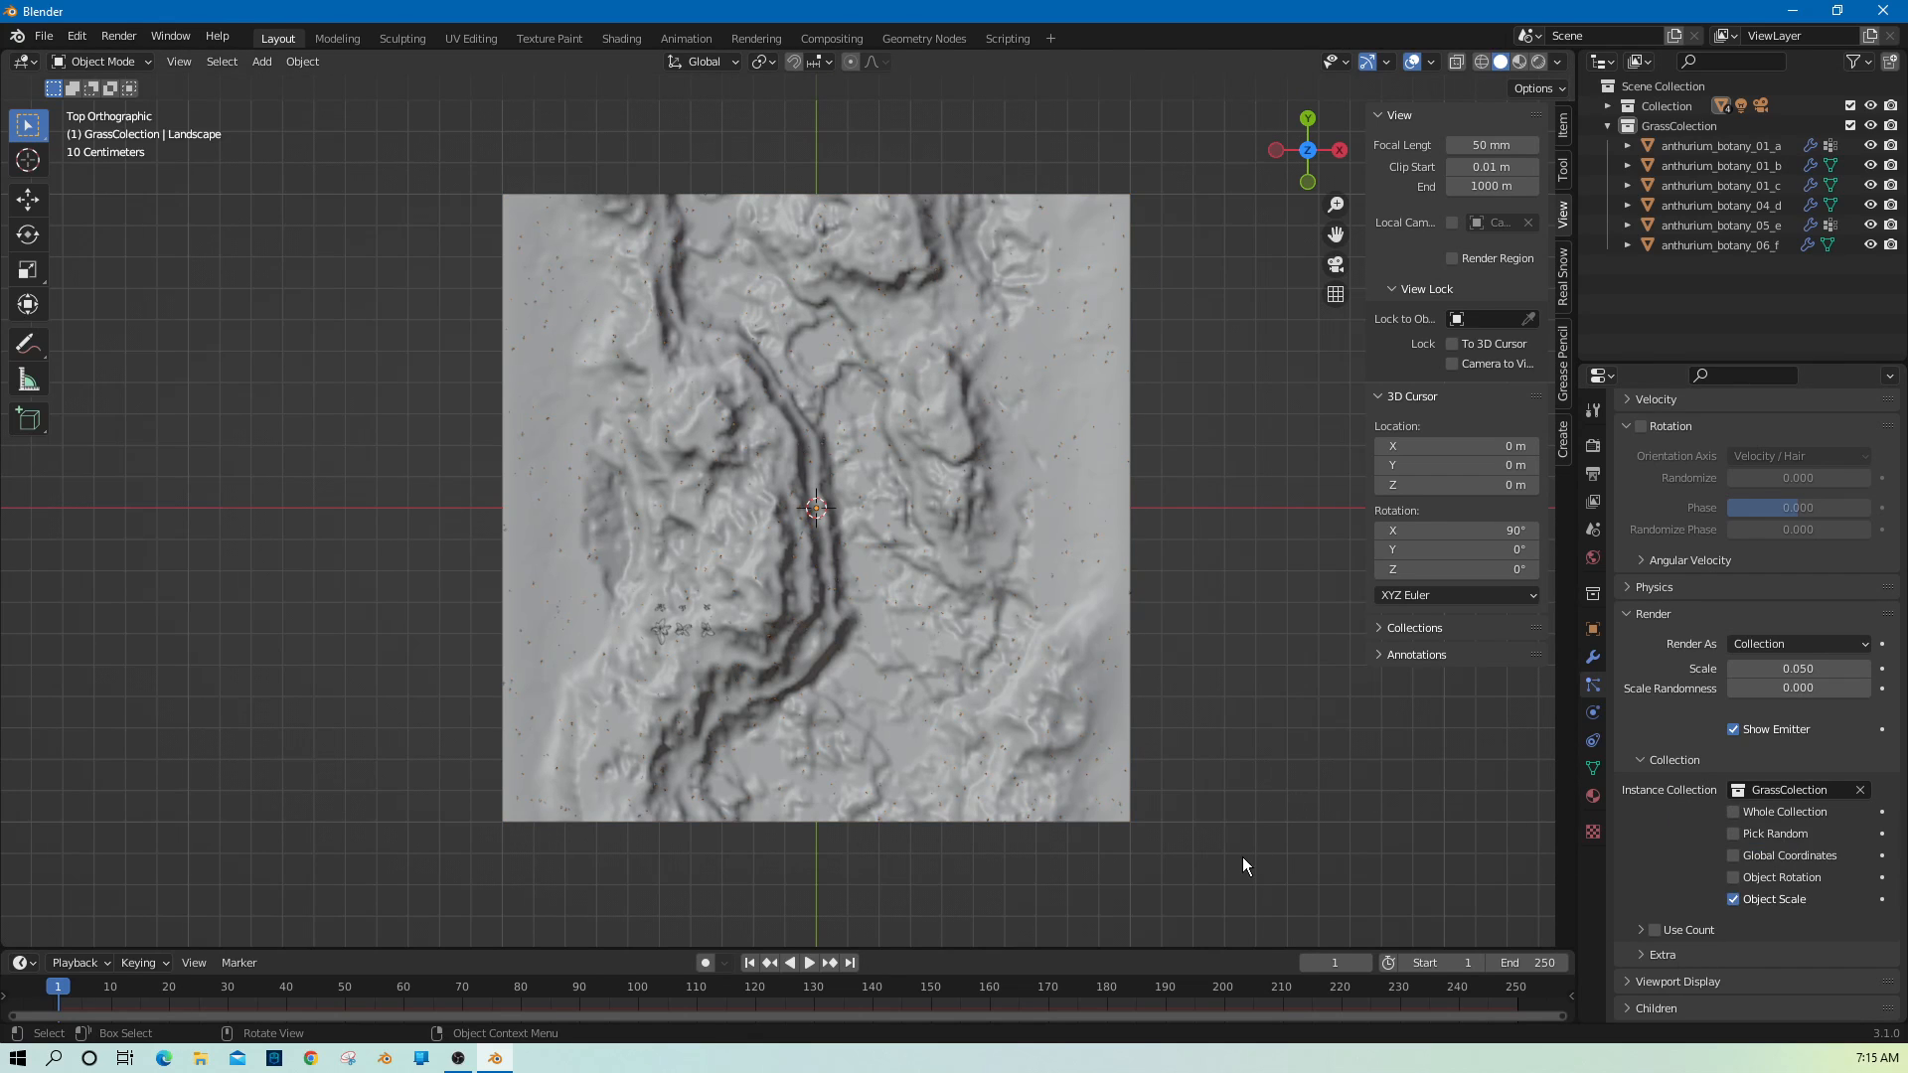
Rename the GrassColection collection as PlantColection.
middle_drag(1238, 856, 1238, 756)
click(1811, 129)
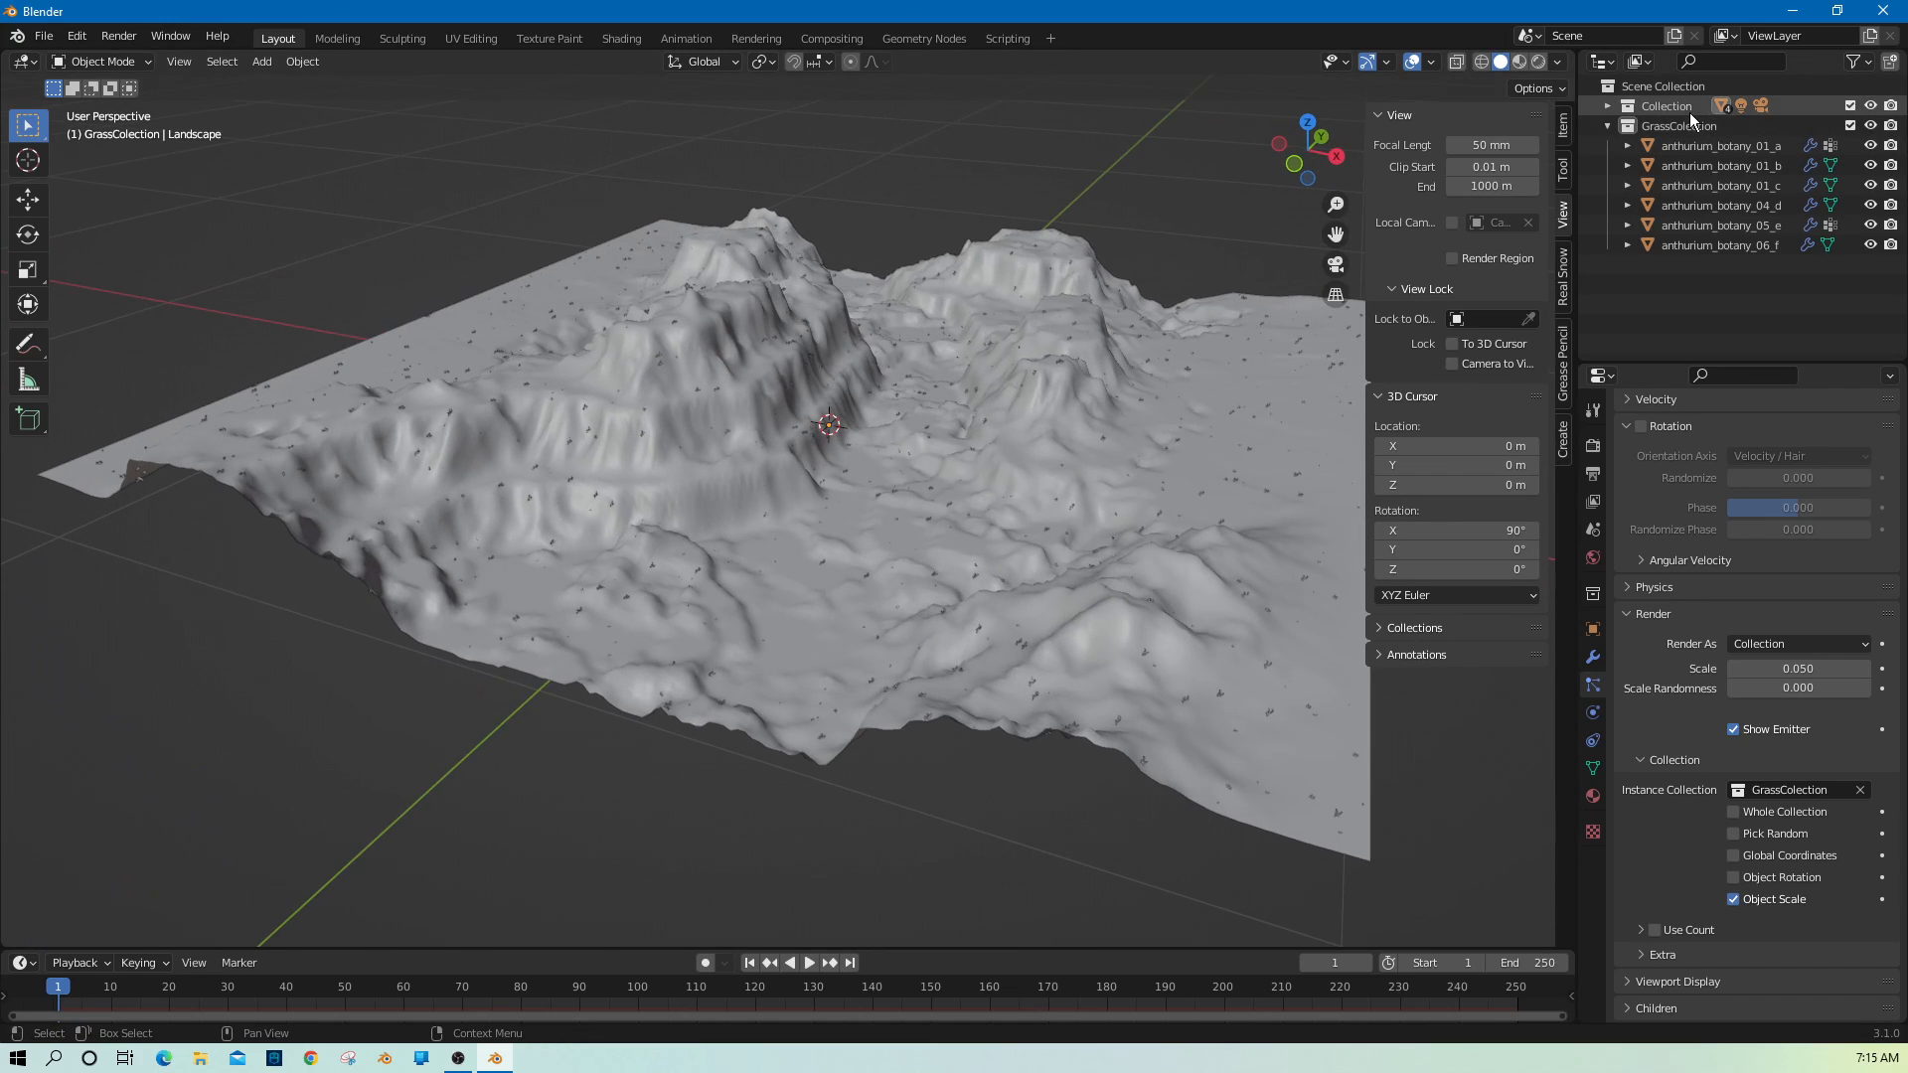
double_click(1674, 121)
click(1674, 124)
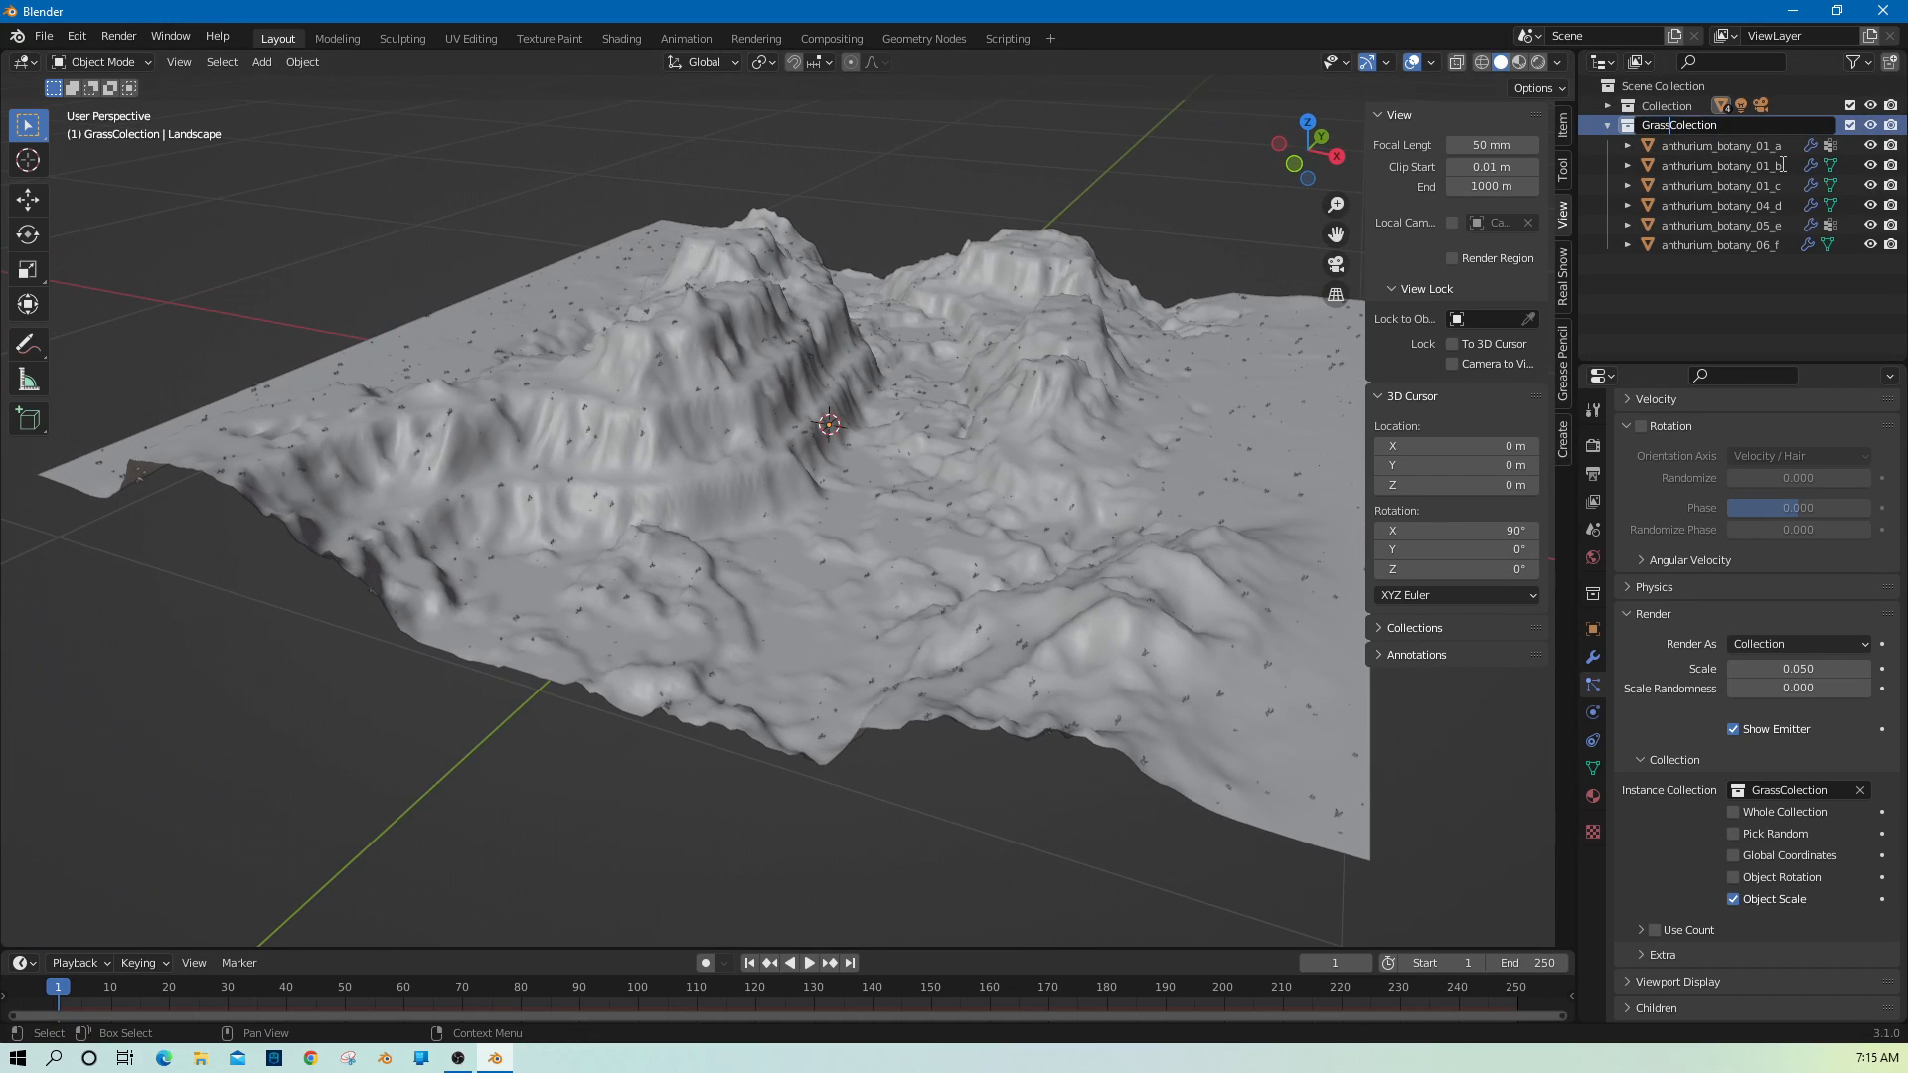
text(Plant)
key(Return)
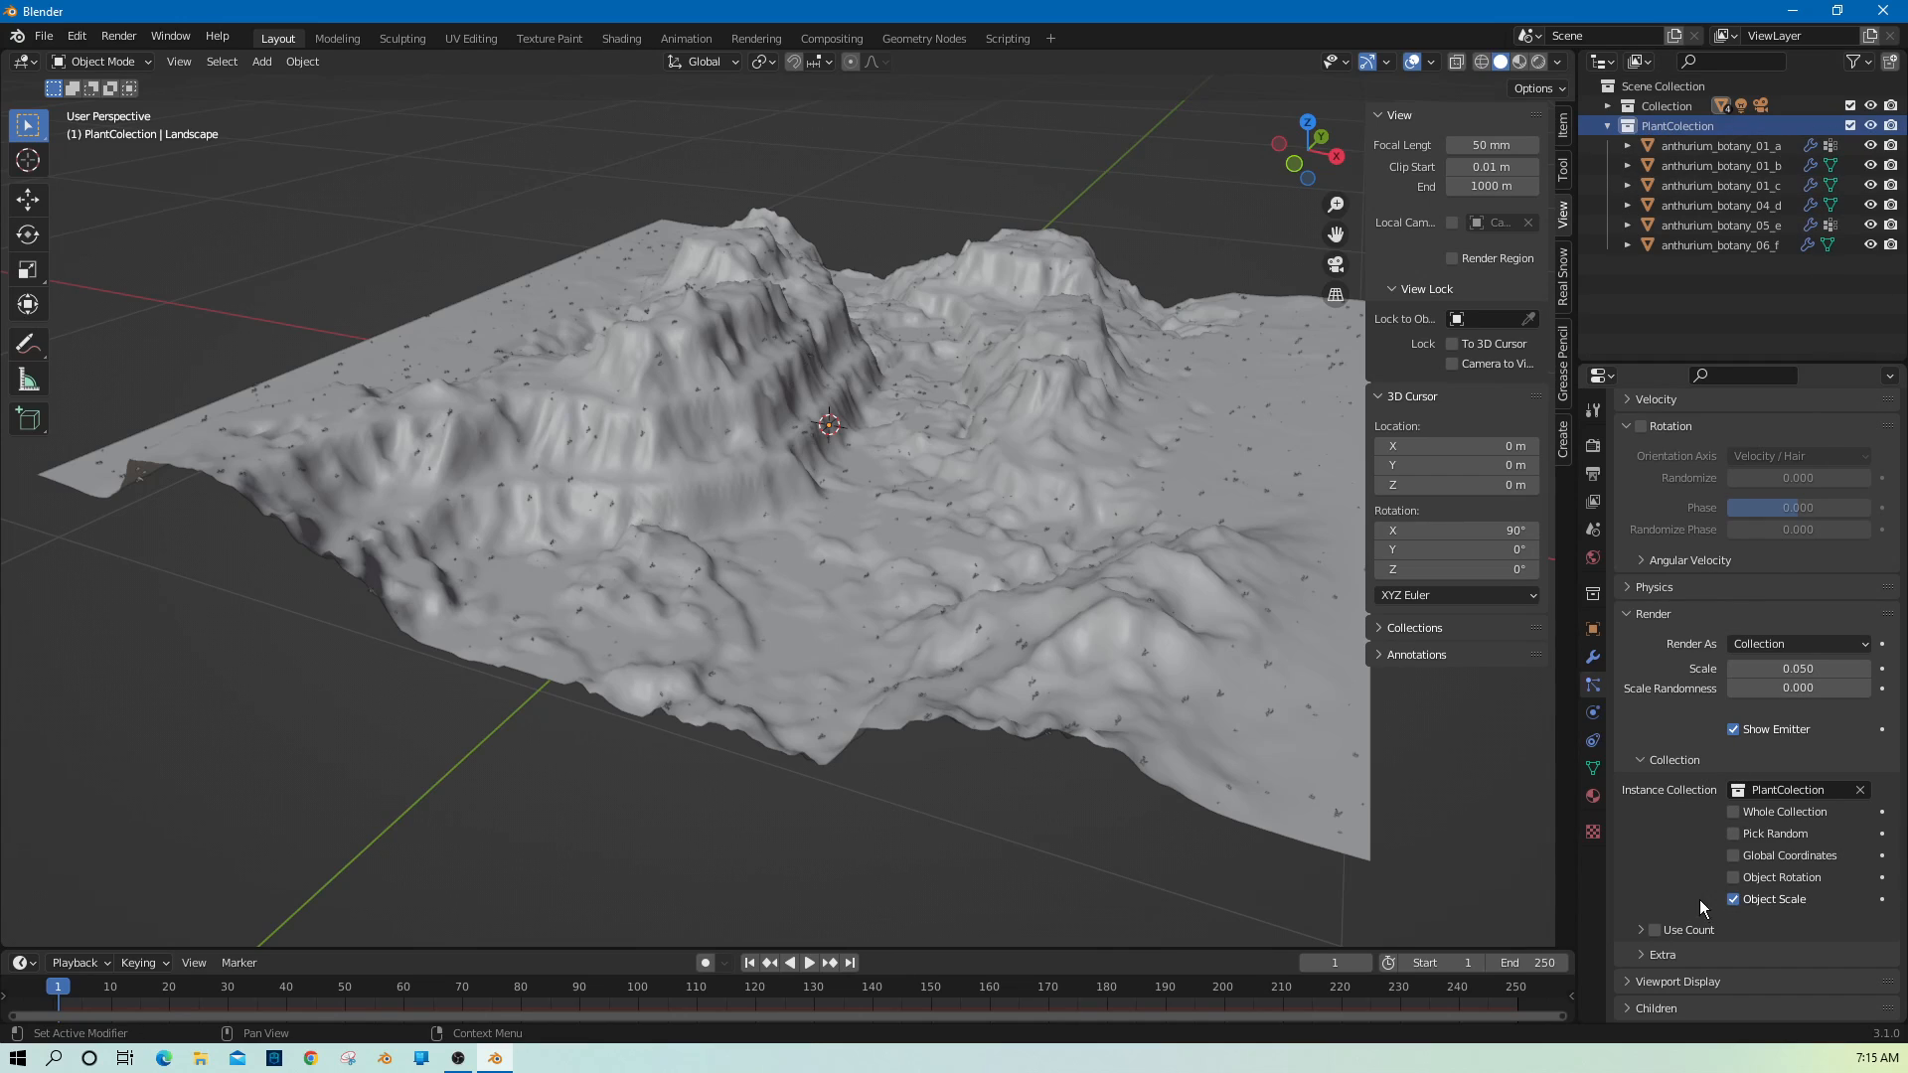
Limit the particle density with the Grass vertex group and inspect the plant distribution across the landscape.
middle_drag(855, 811, 803, 688)
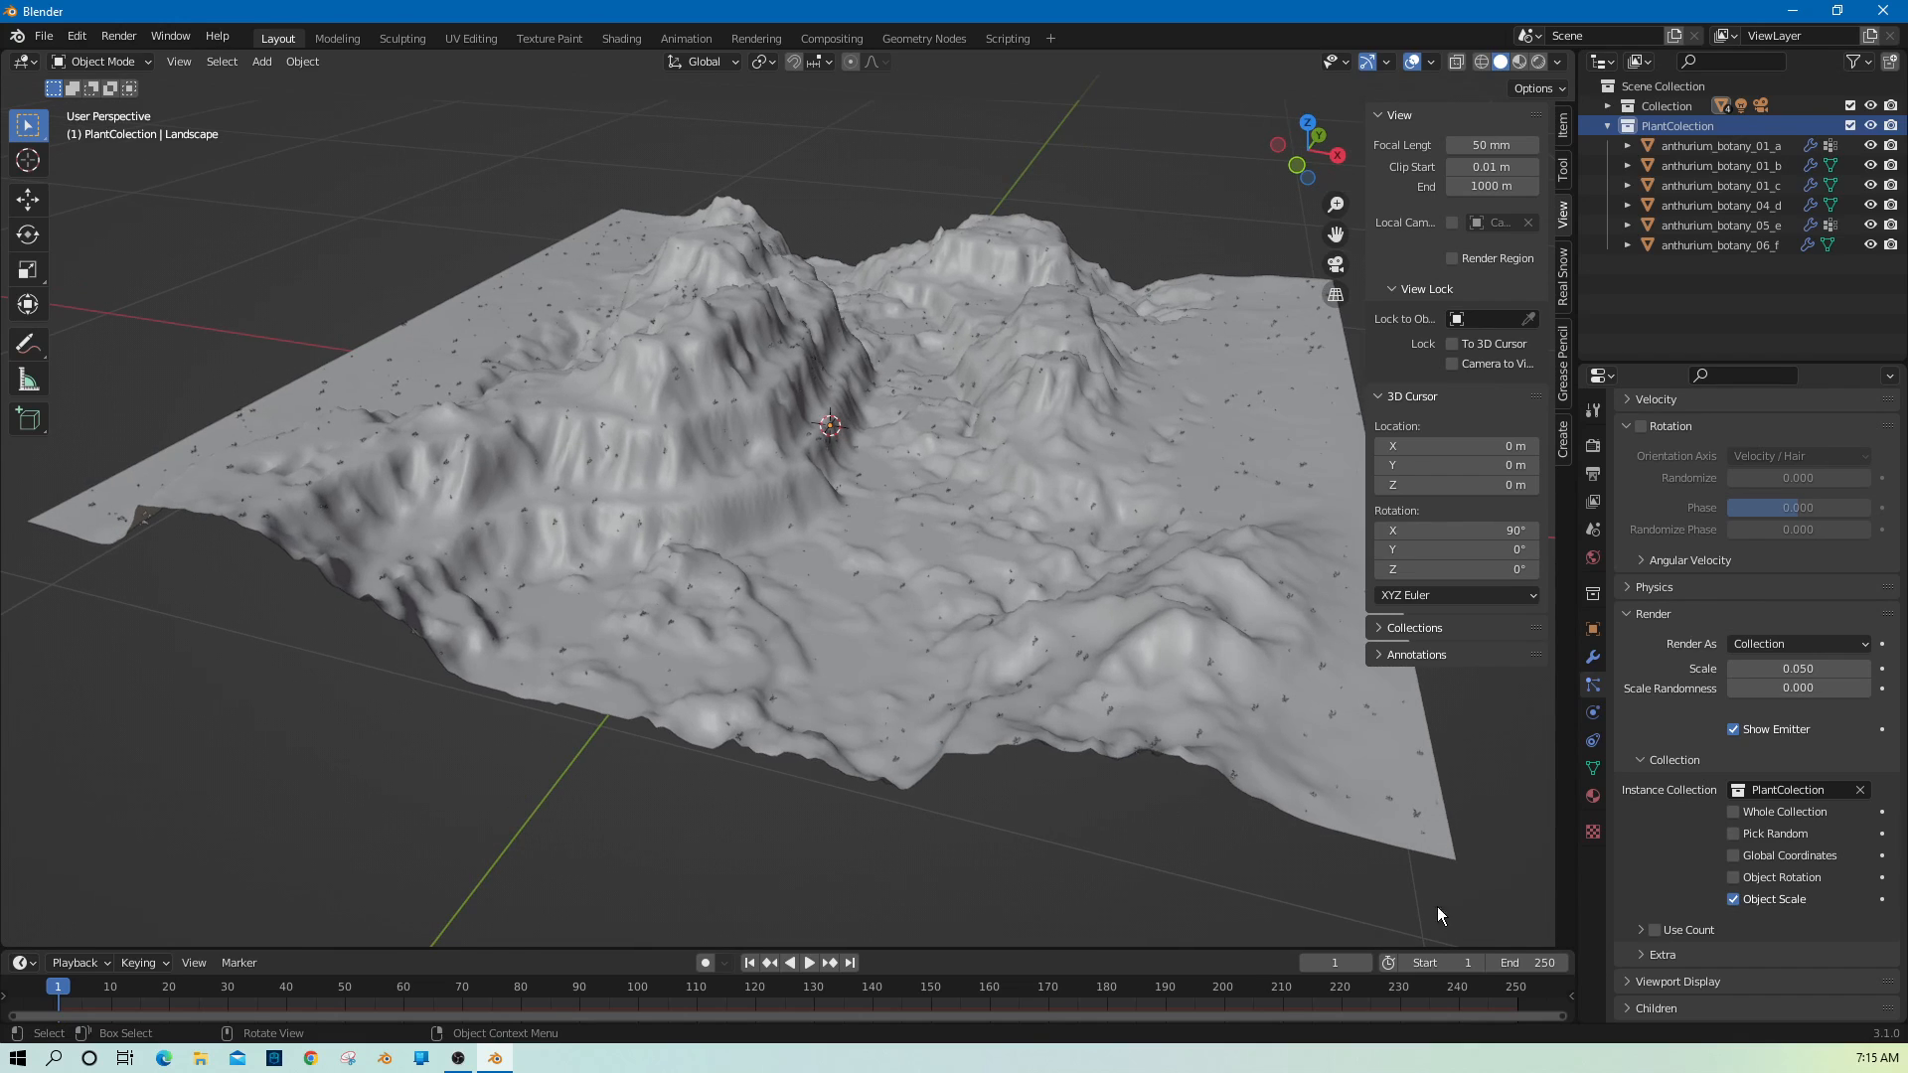
scroll(1679, 878, down, 7)
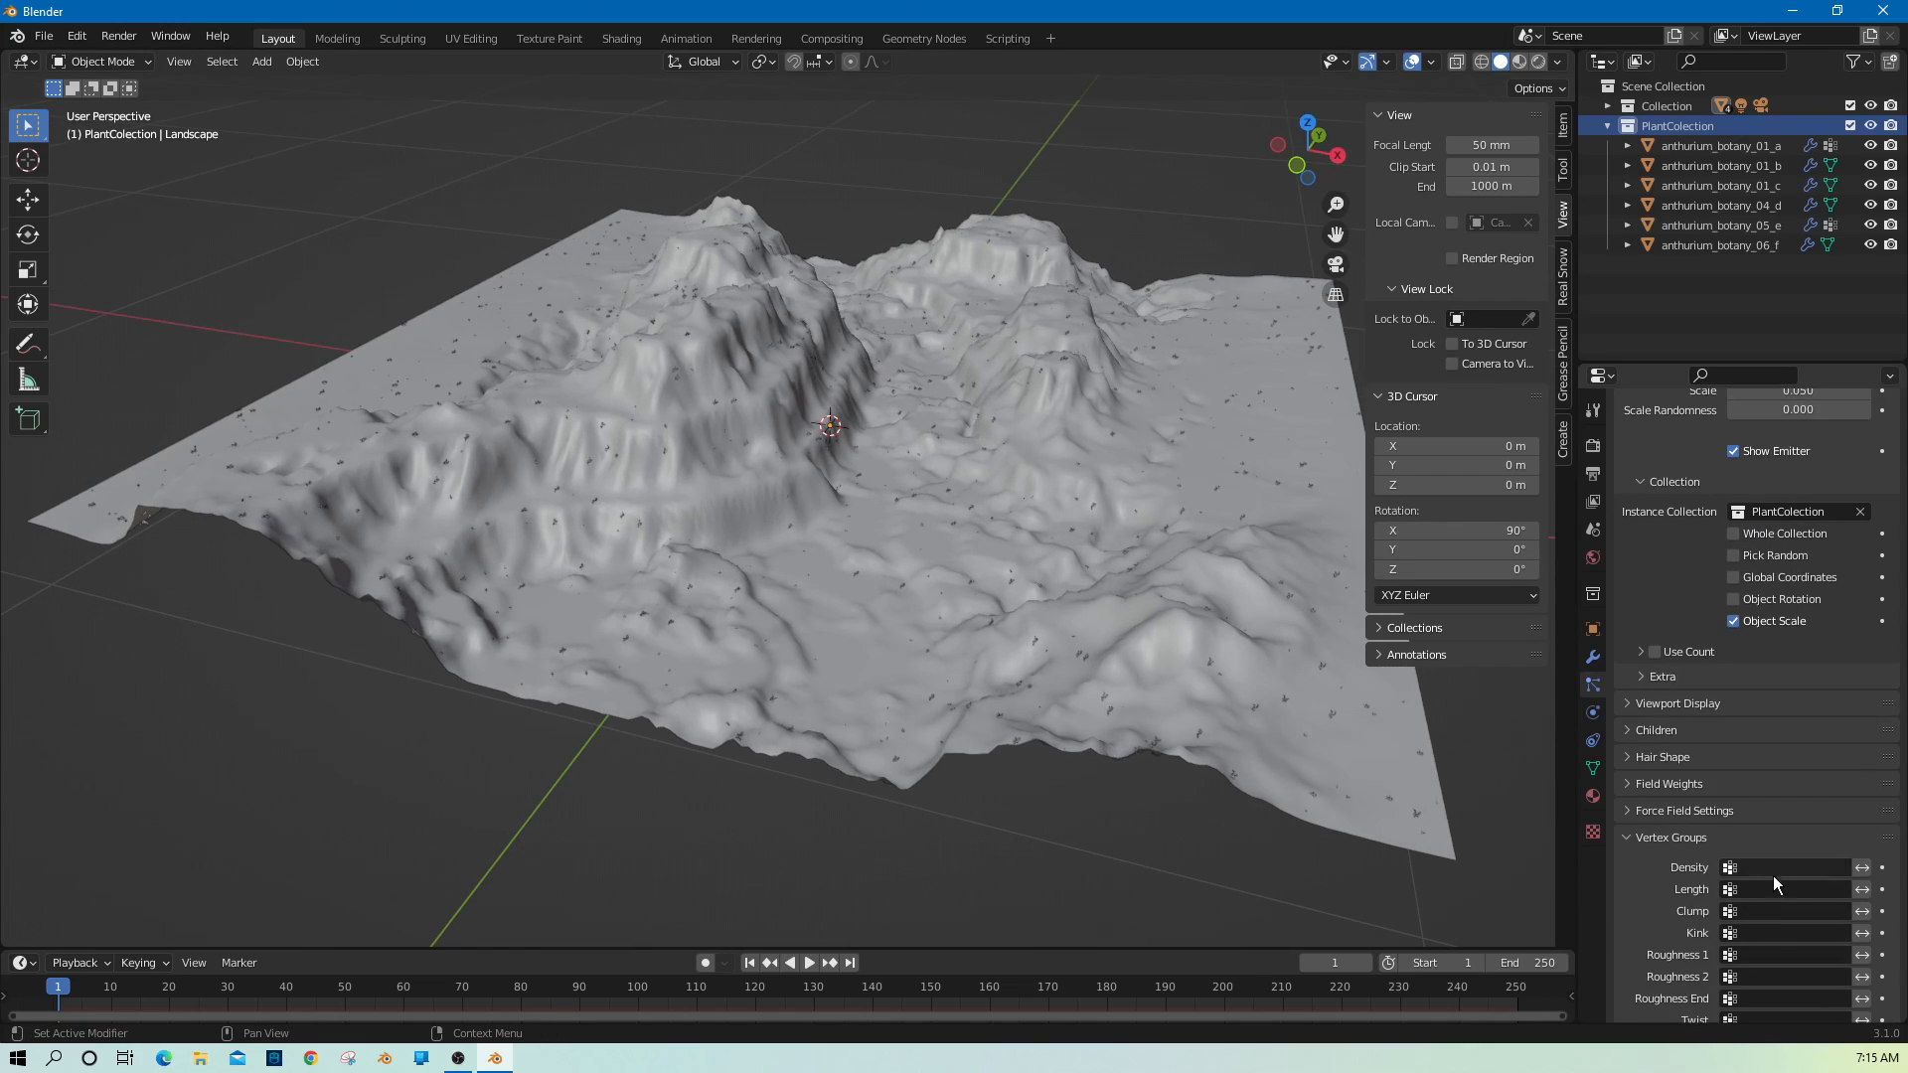
click(1775, 868)
click(1712, 662)
middle_drag(729, 761, 455, 728)
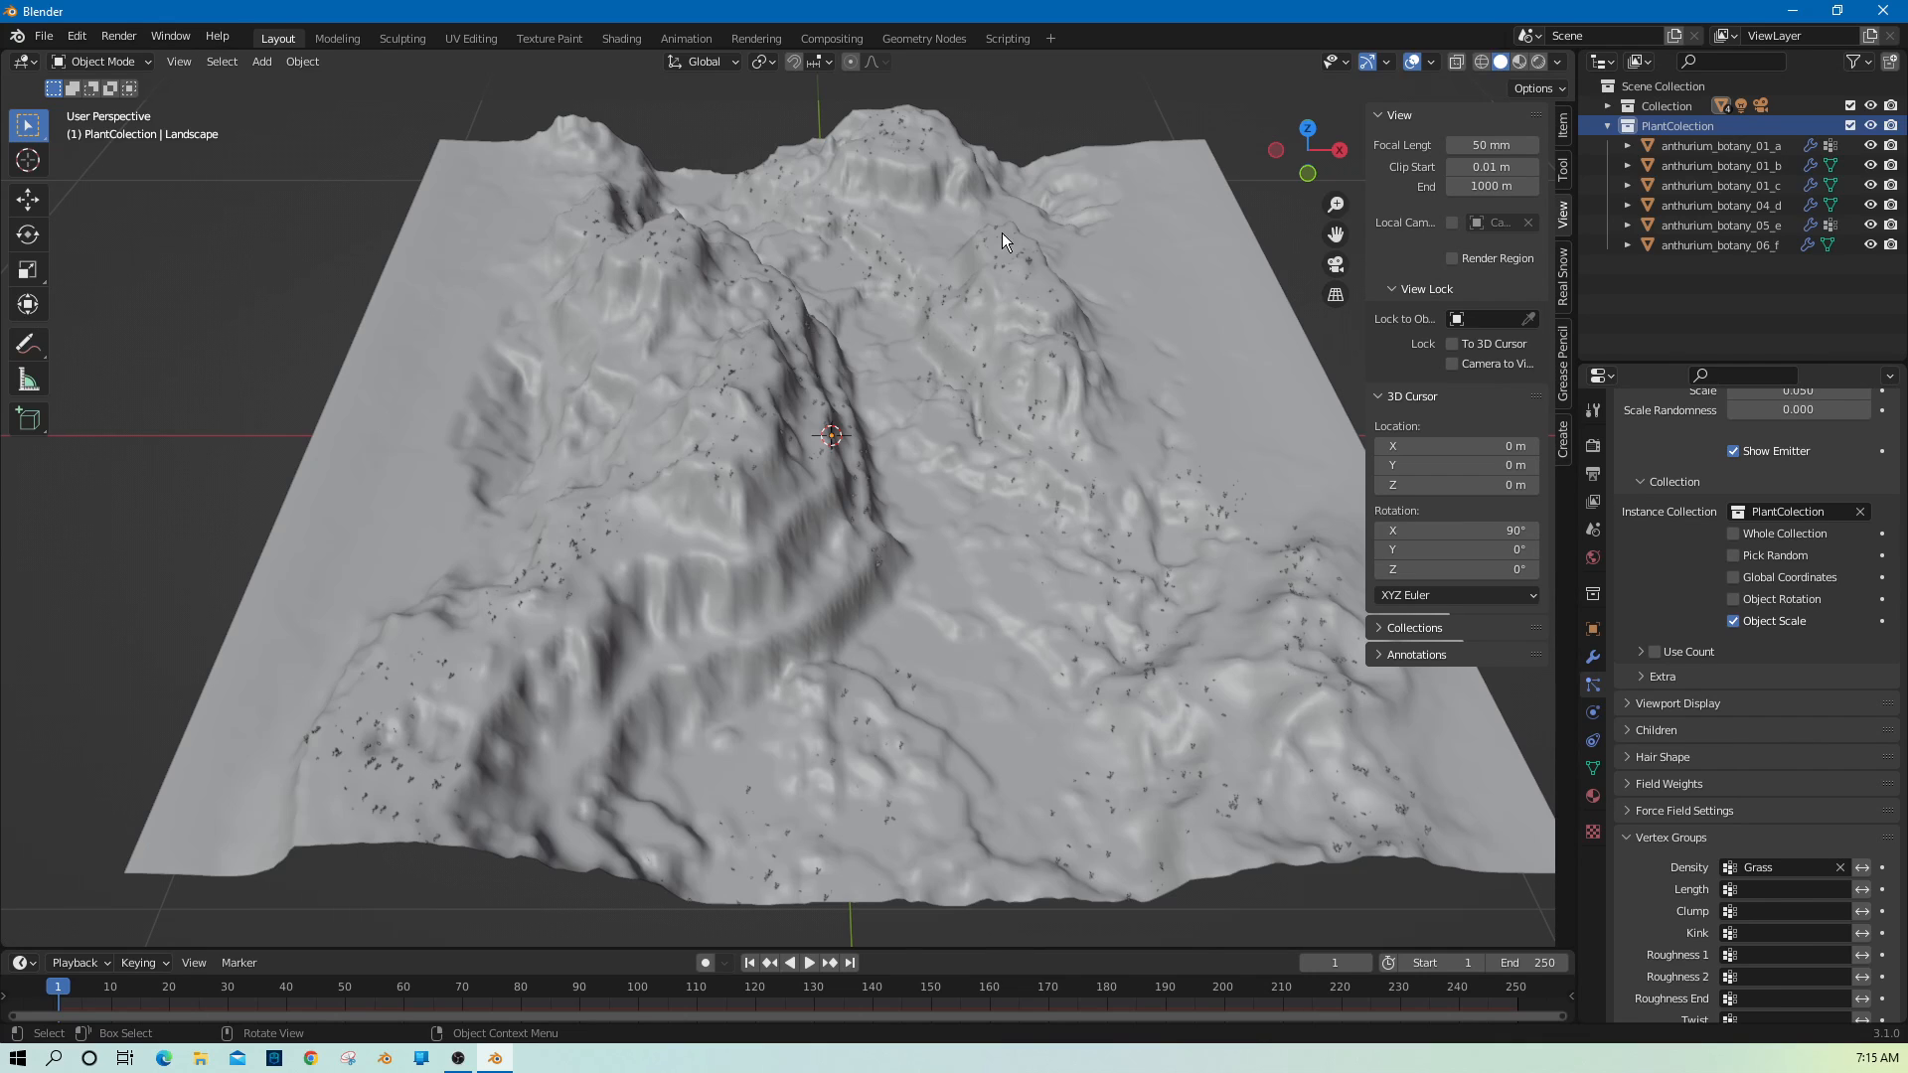
middle_drag(1214, 821, 1190, 772)
Set the particle system's emission number to 20000.
scroll(1755, 636, up, 2)
scroll(1755, 636, up, 12)
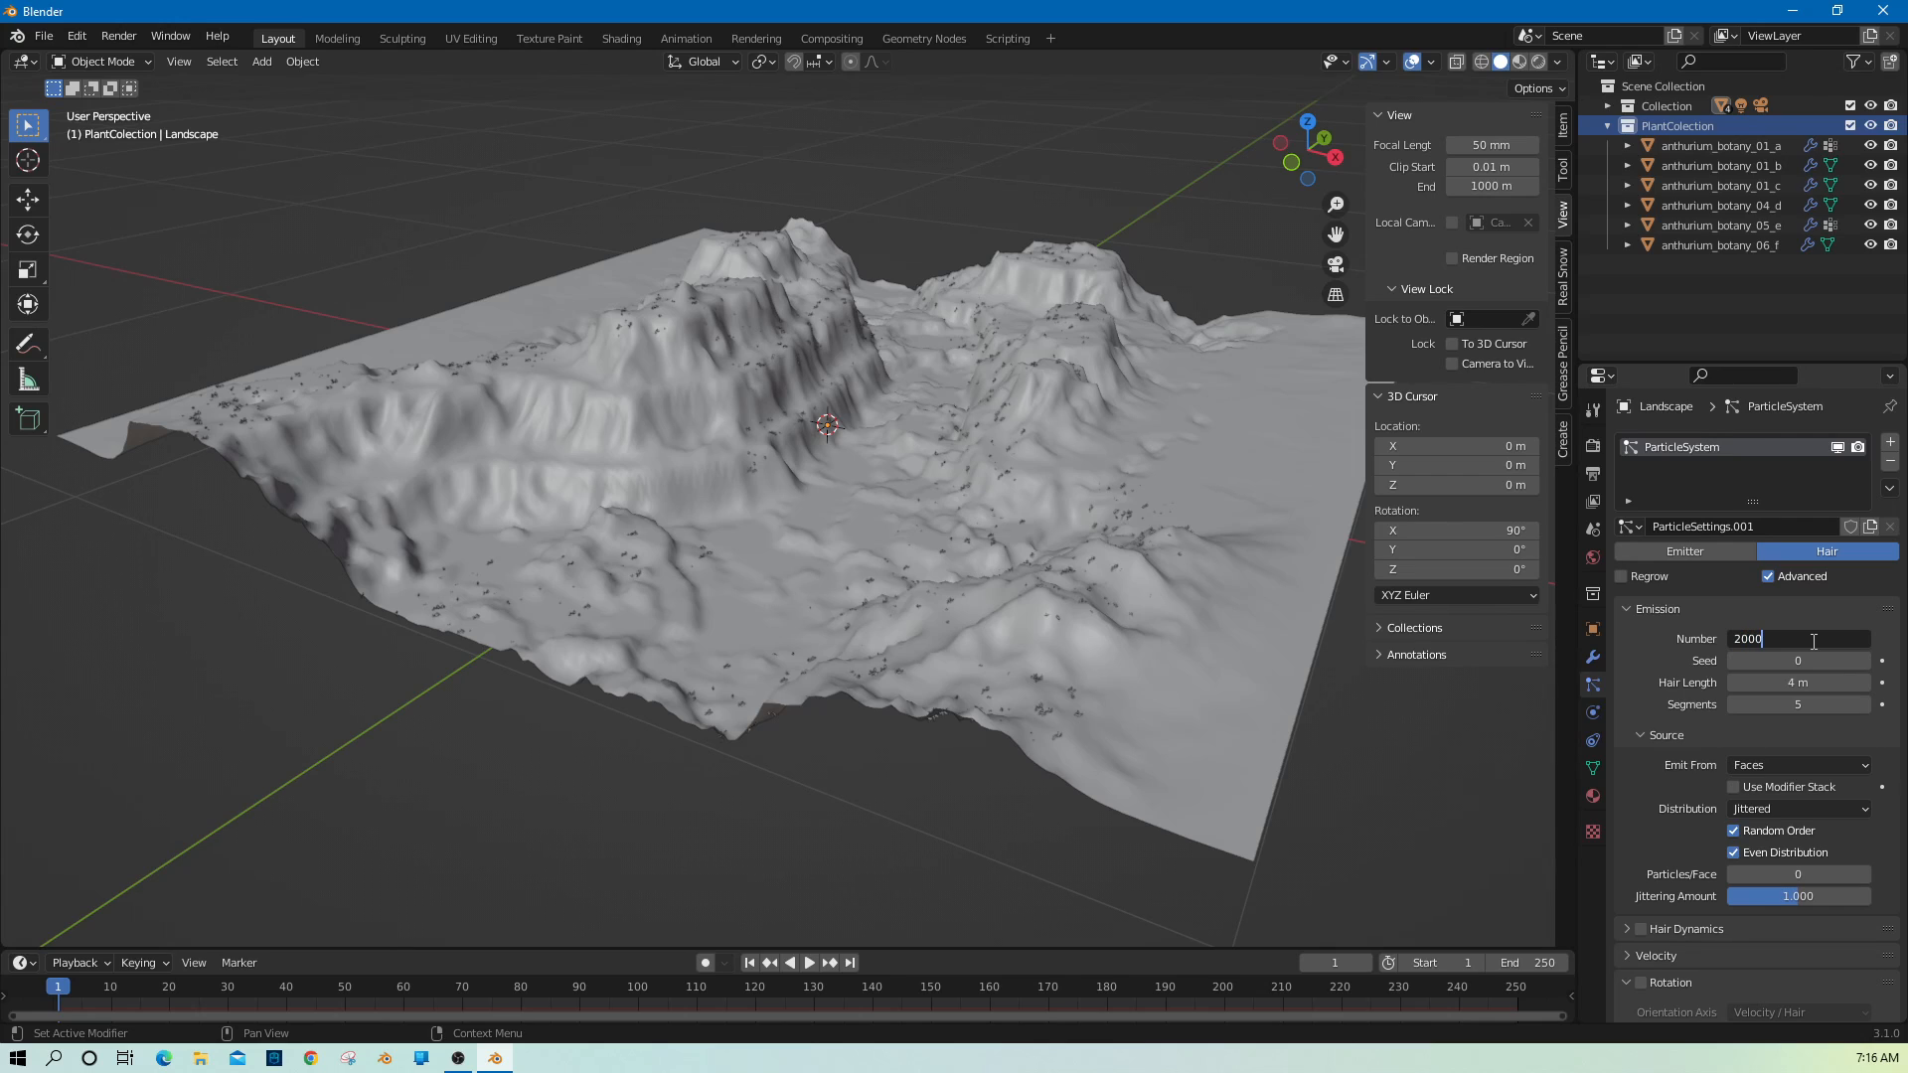
key(Return)
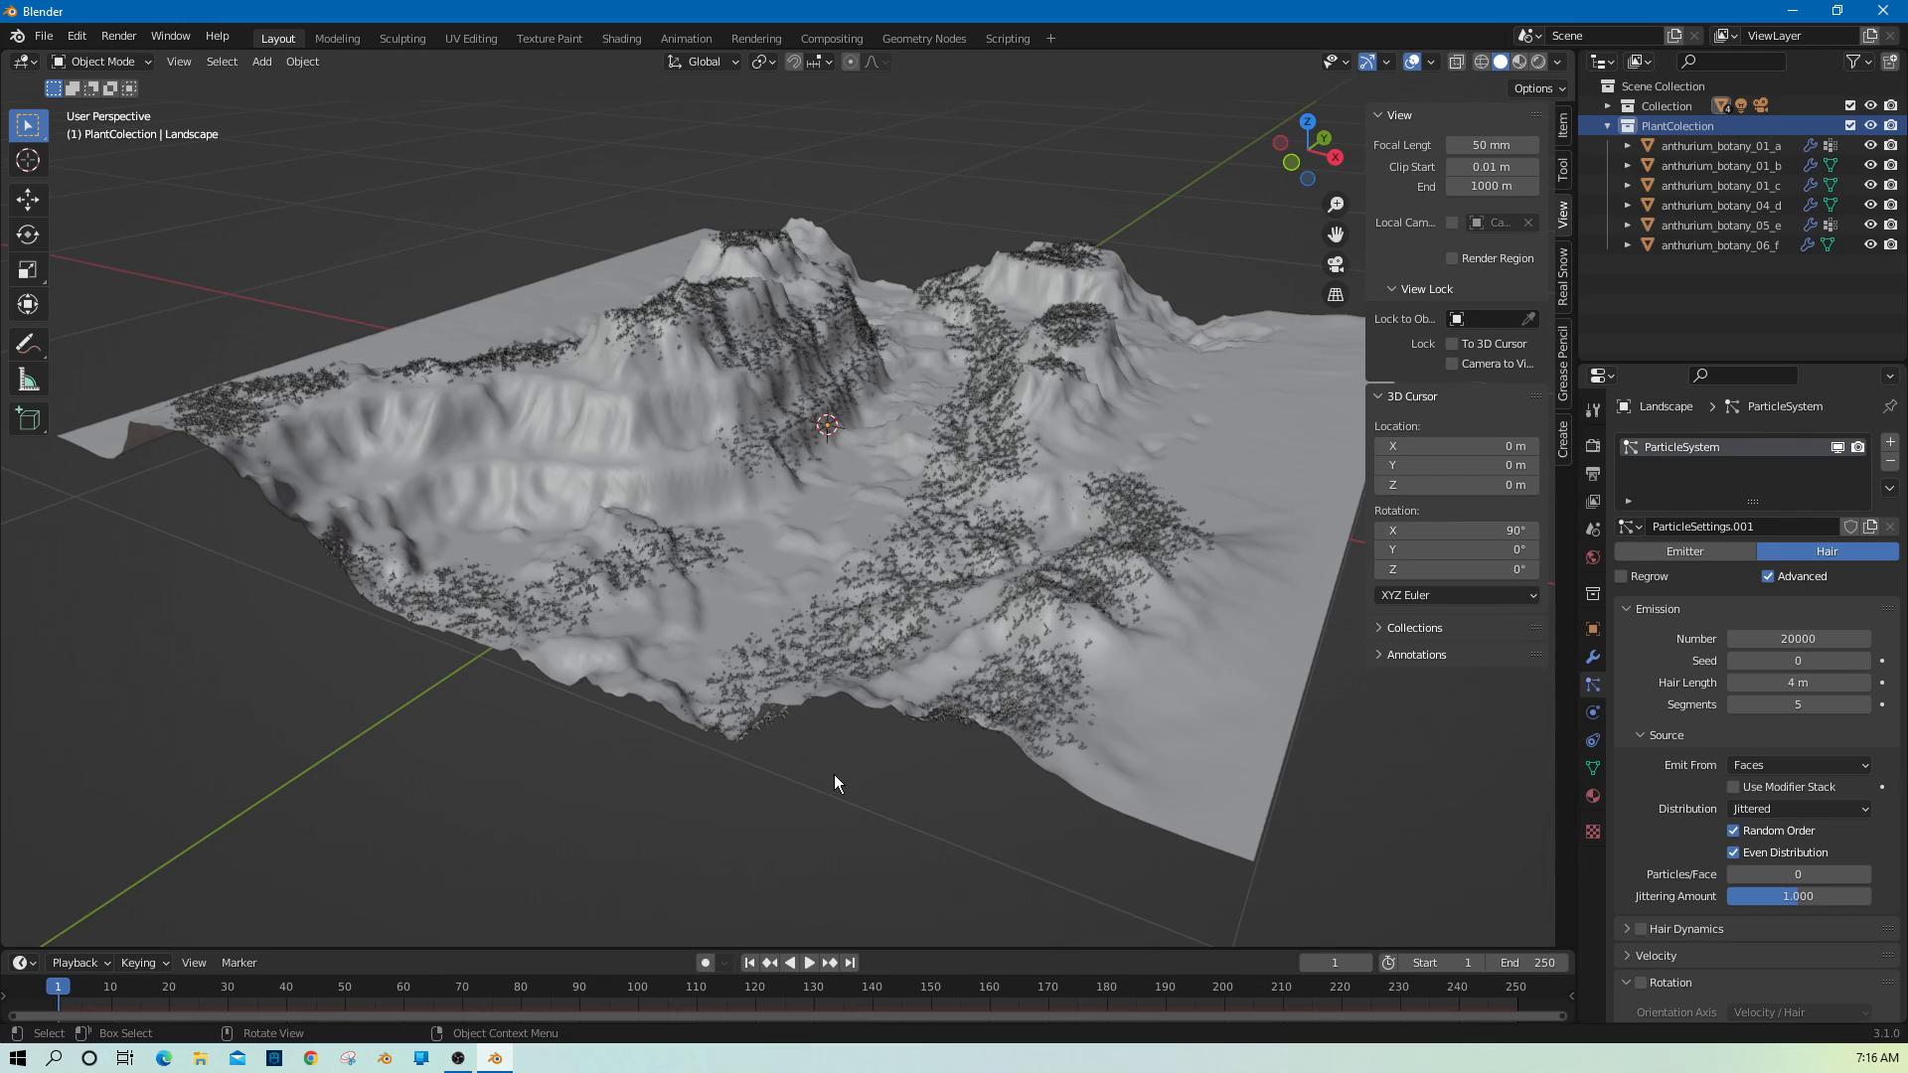
Switch the viewport to Material Preview shading and examine the scattered plants on the slopes up close.
middle_drag(835, 787, 1556, 8)
scroll(988, 779, up, 5)
click(1520, 62)
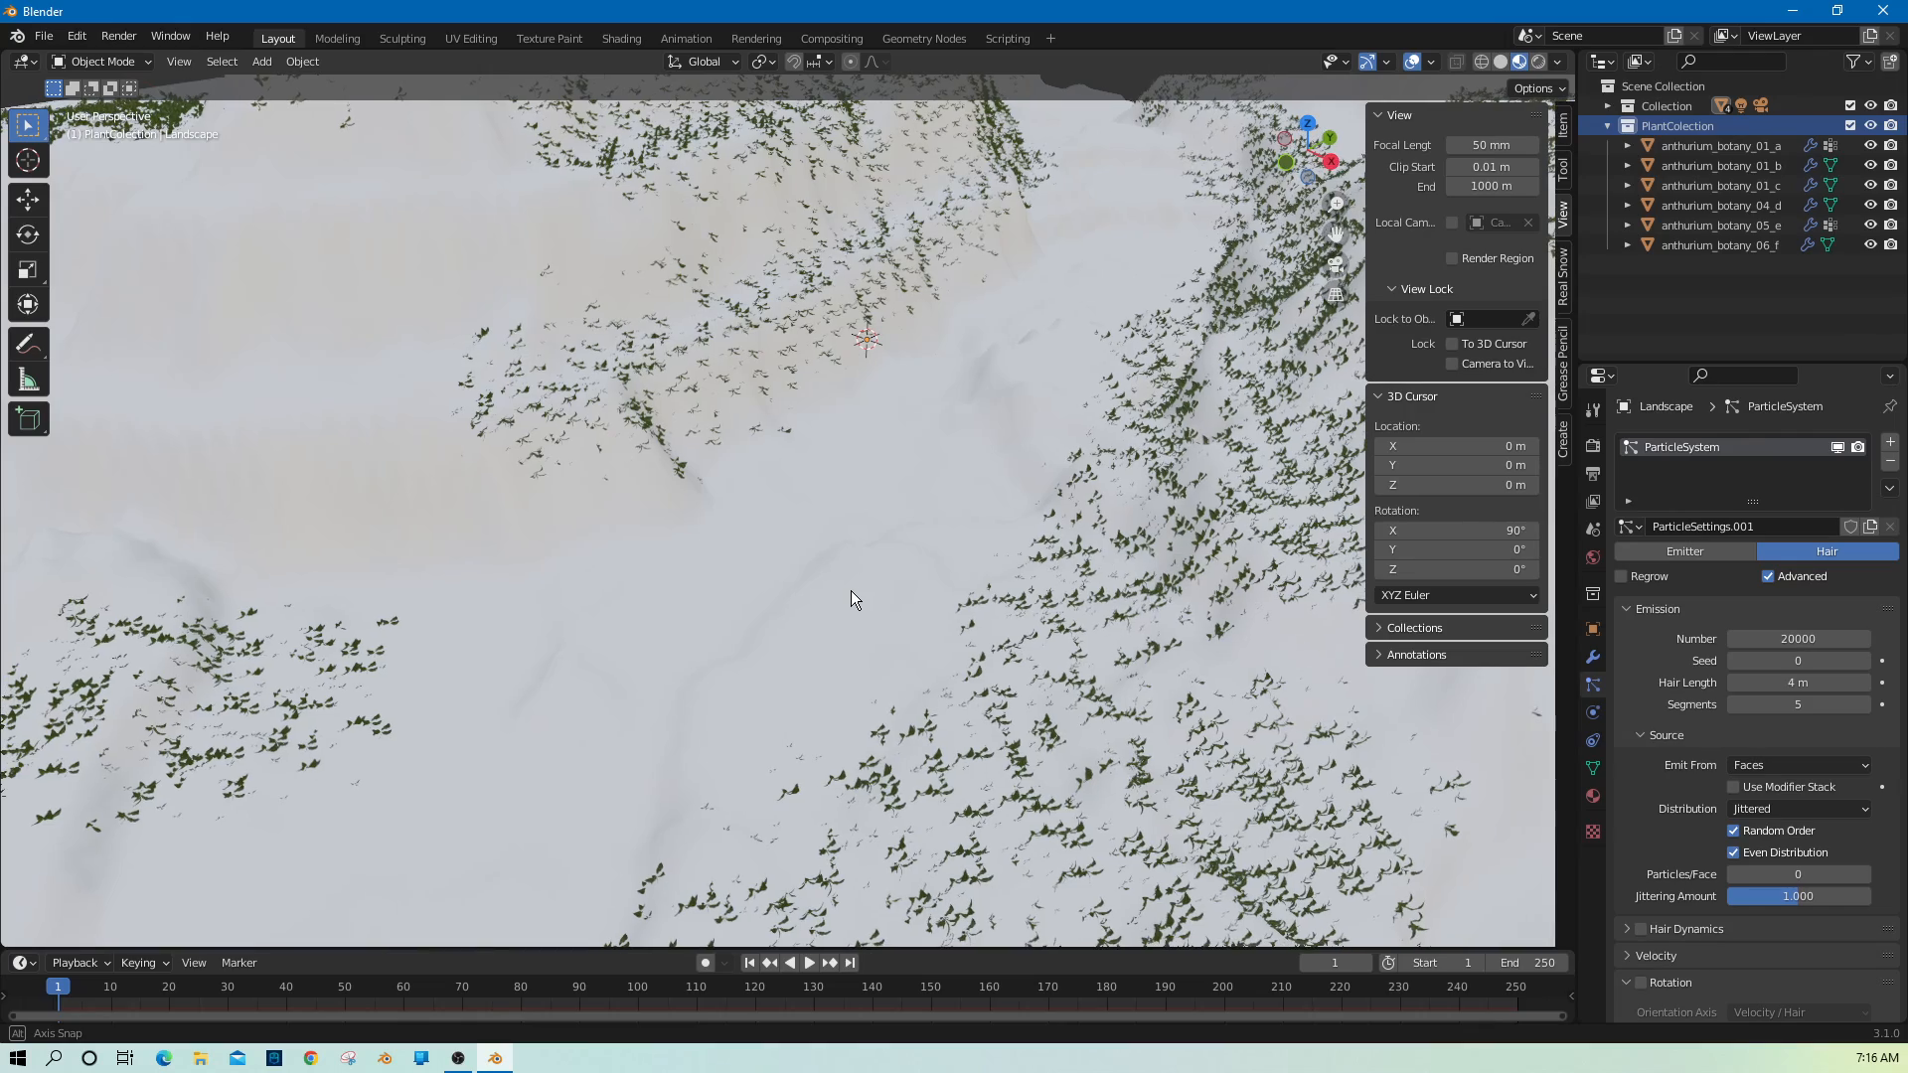
middle_drag(847, 574, 732, 545)
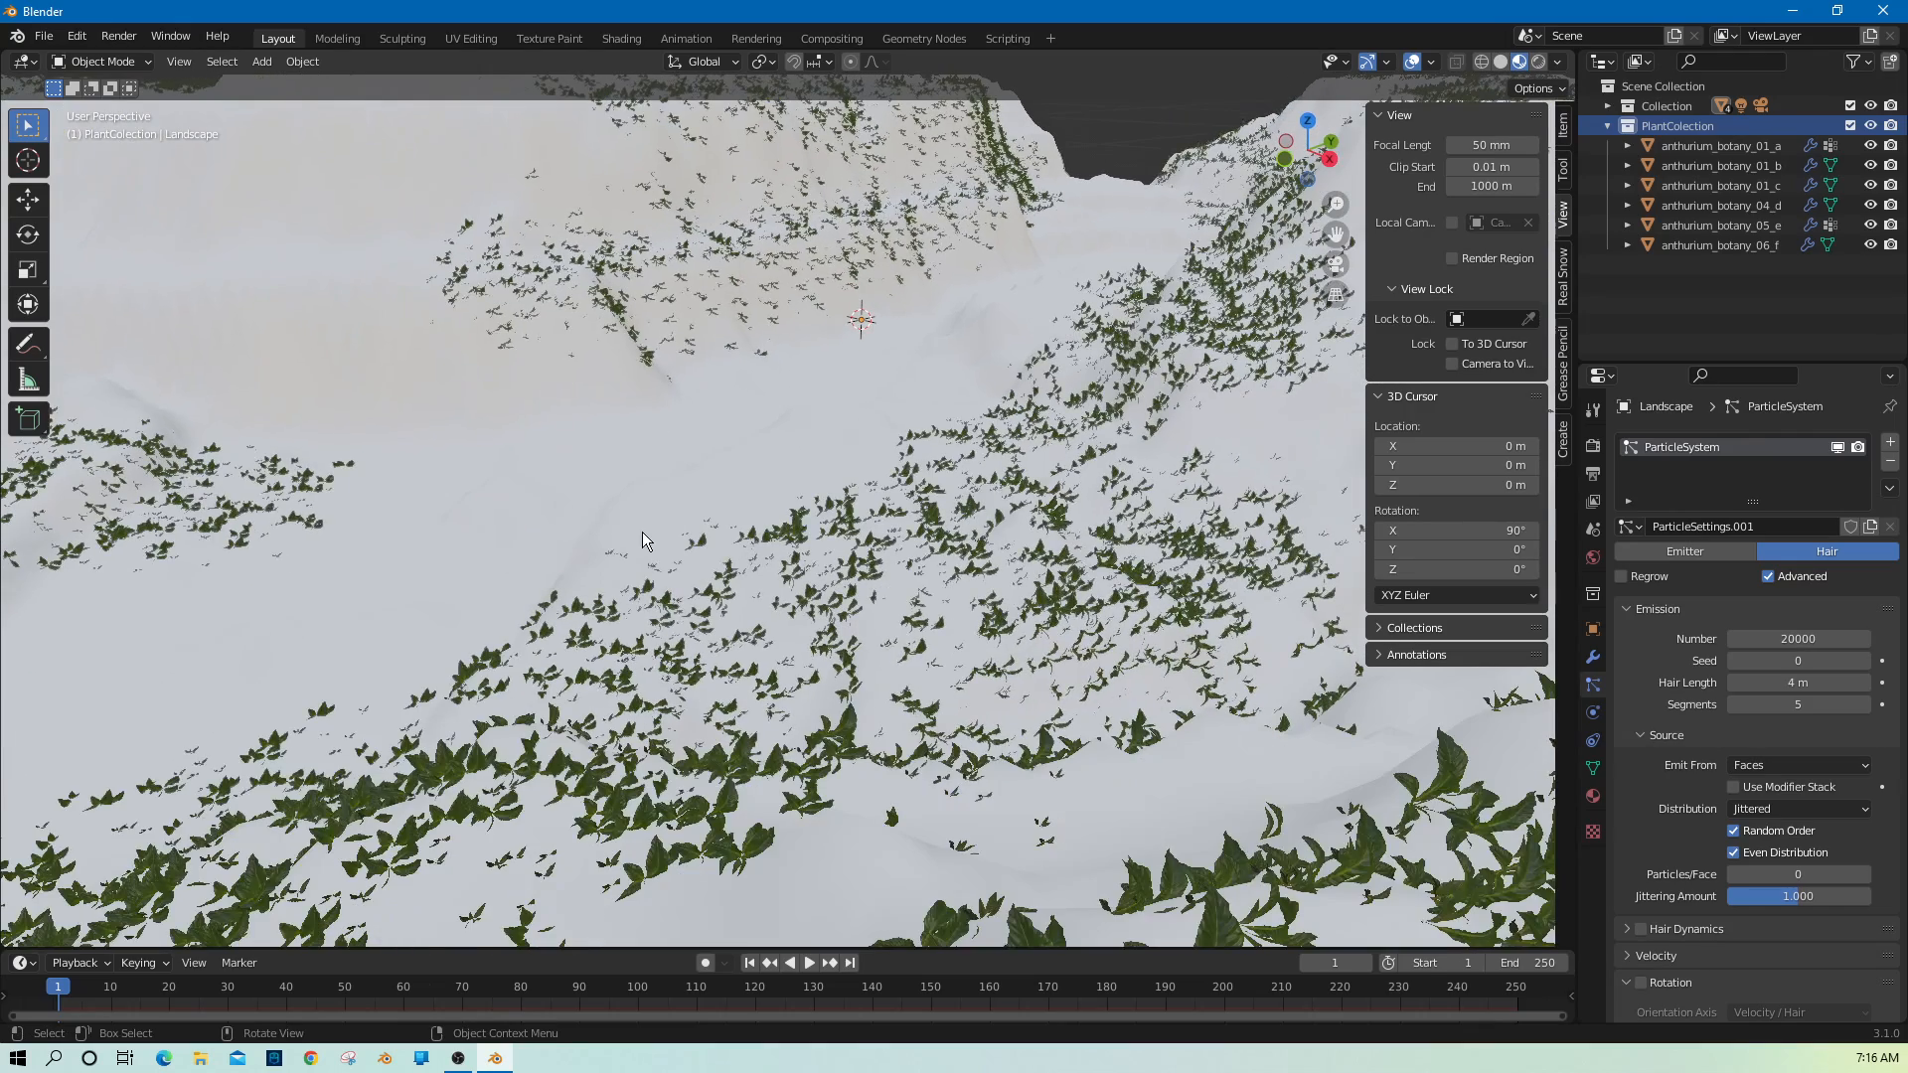
Give the landscape a new material with a dark grey base color, value 0.095, and deselect everything.
click(863, 849)
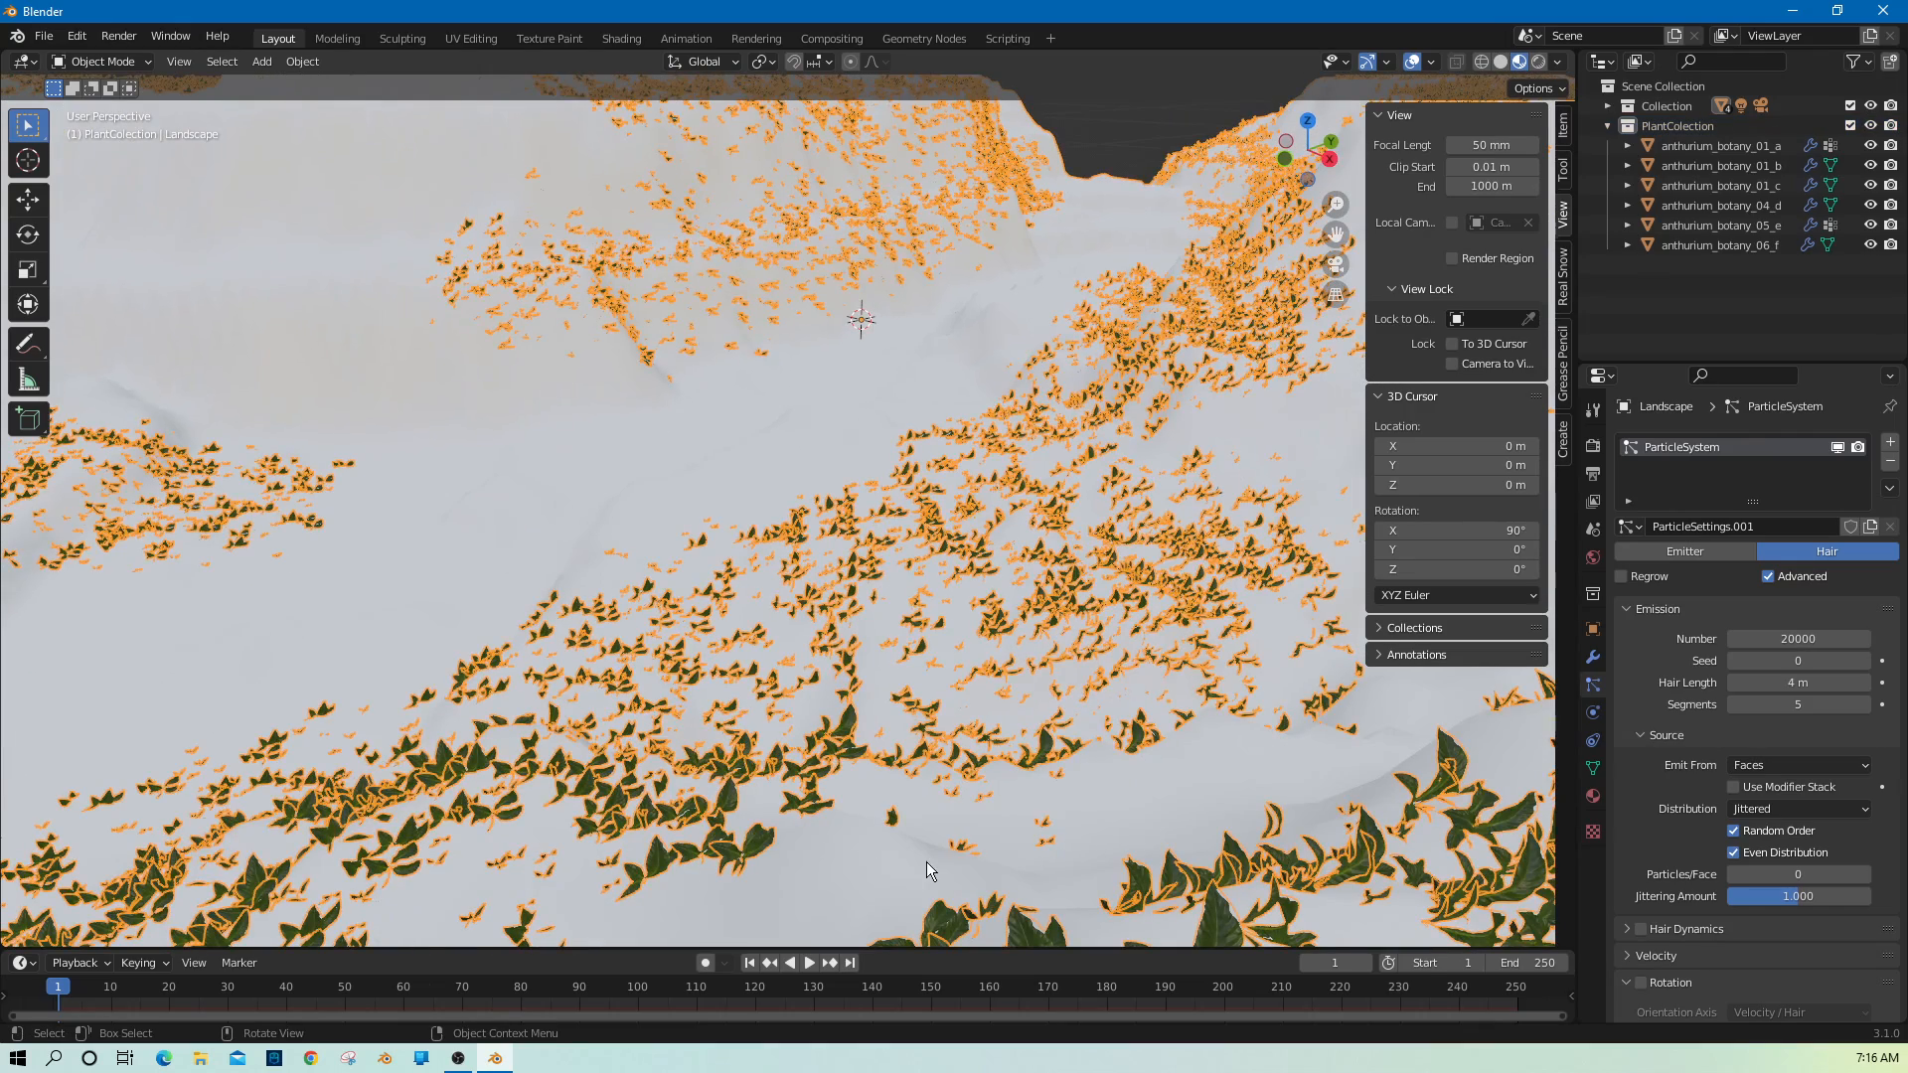
click(1593, 796)
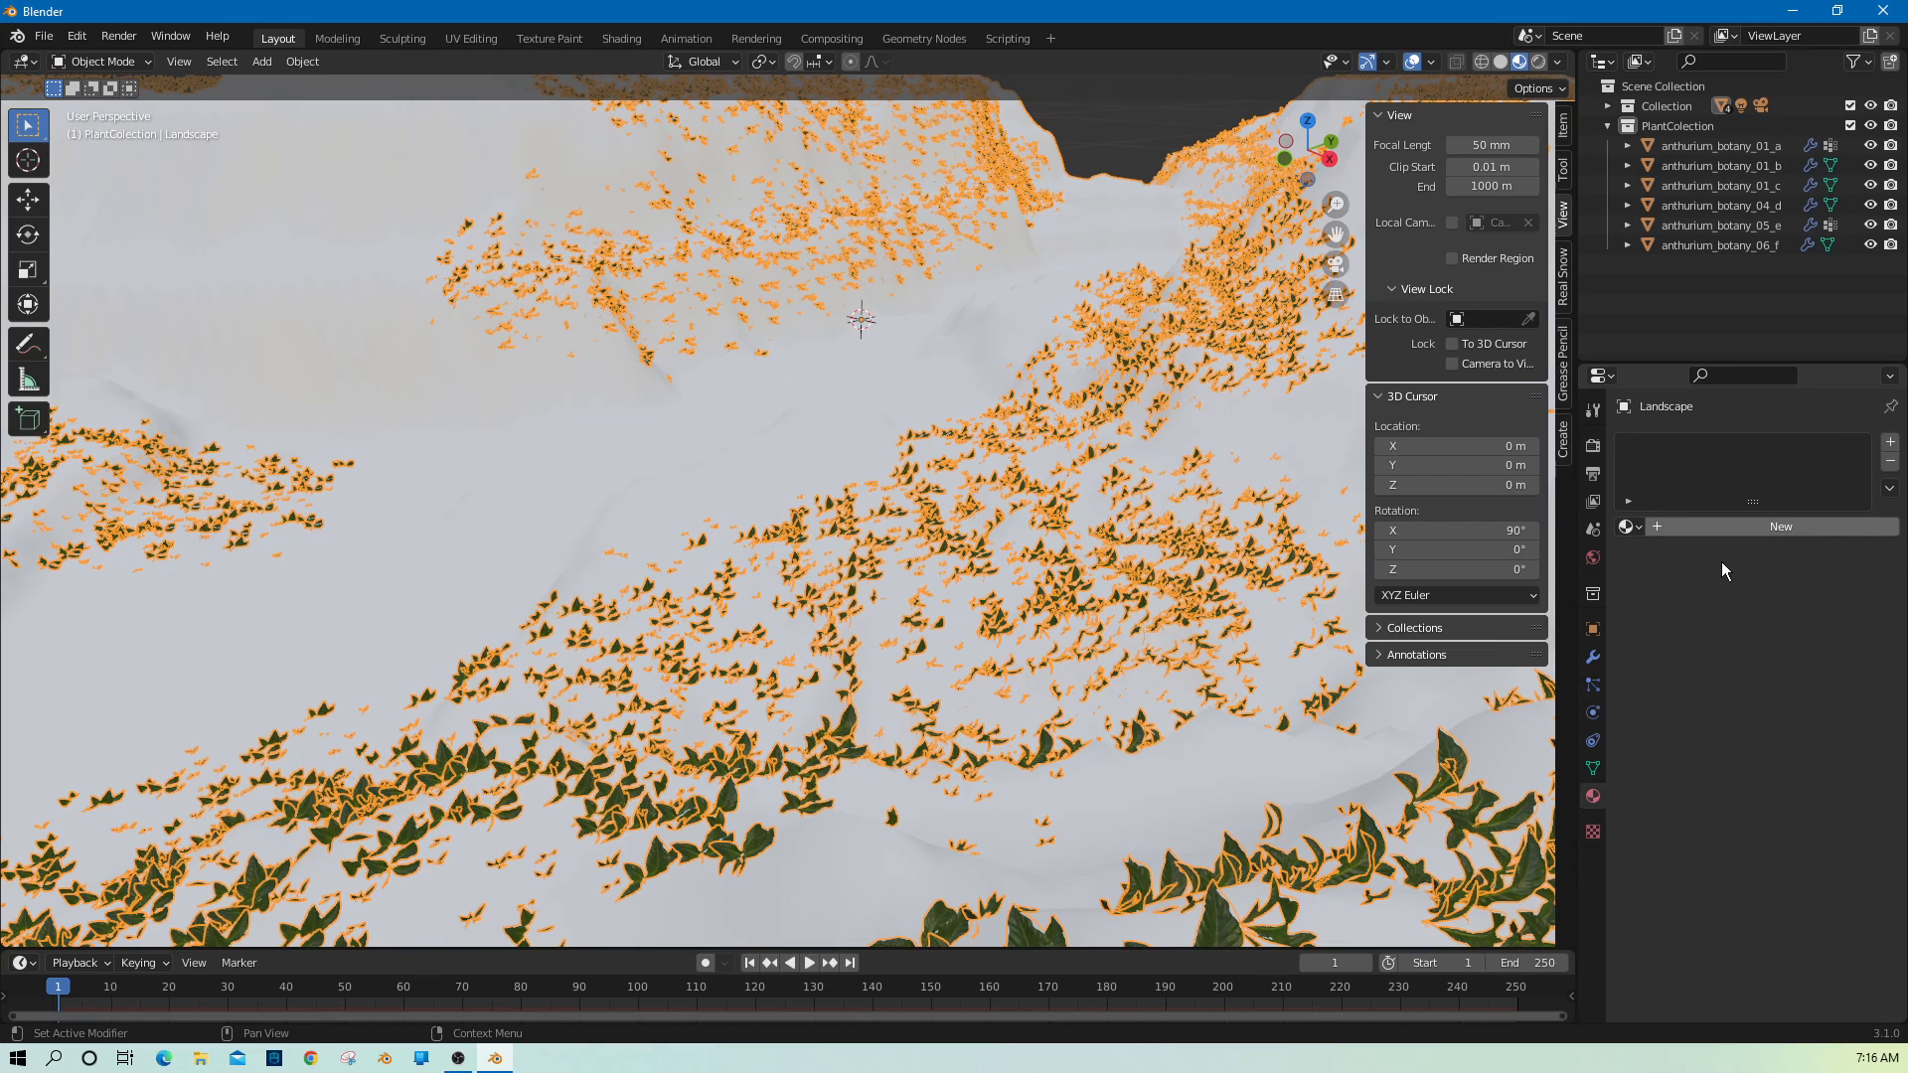
click(1720, 529)
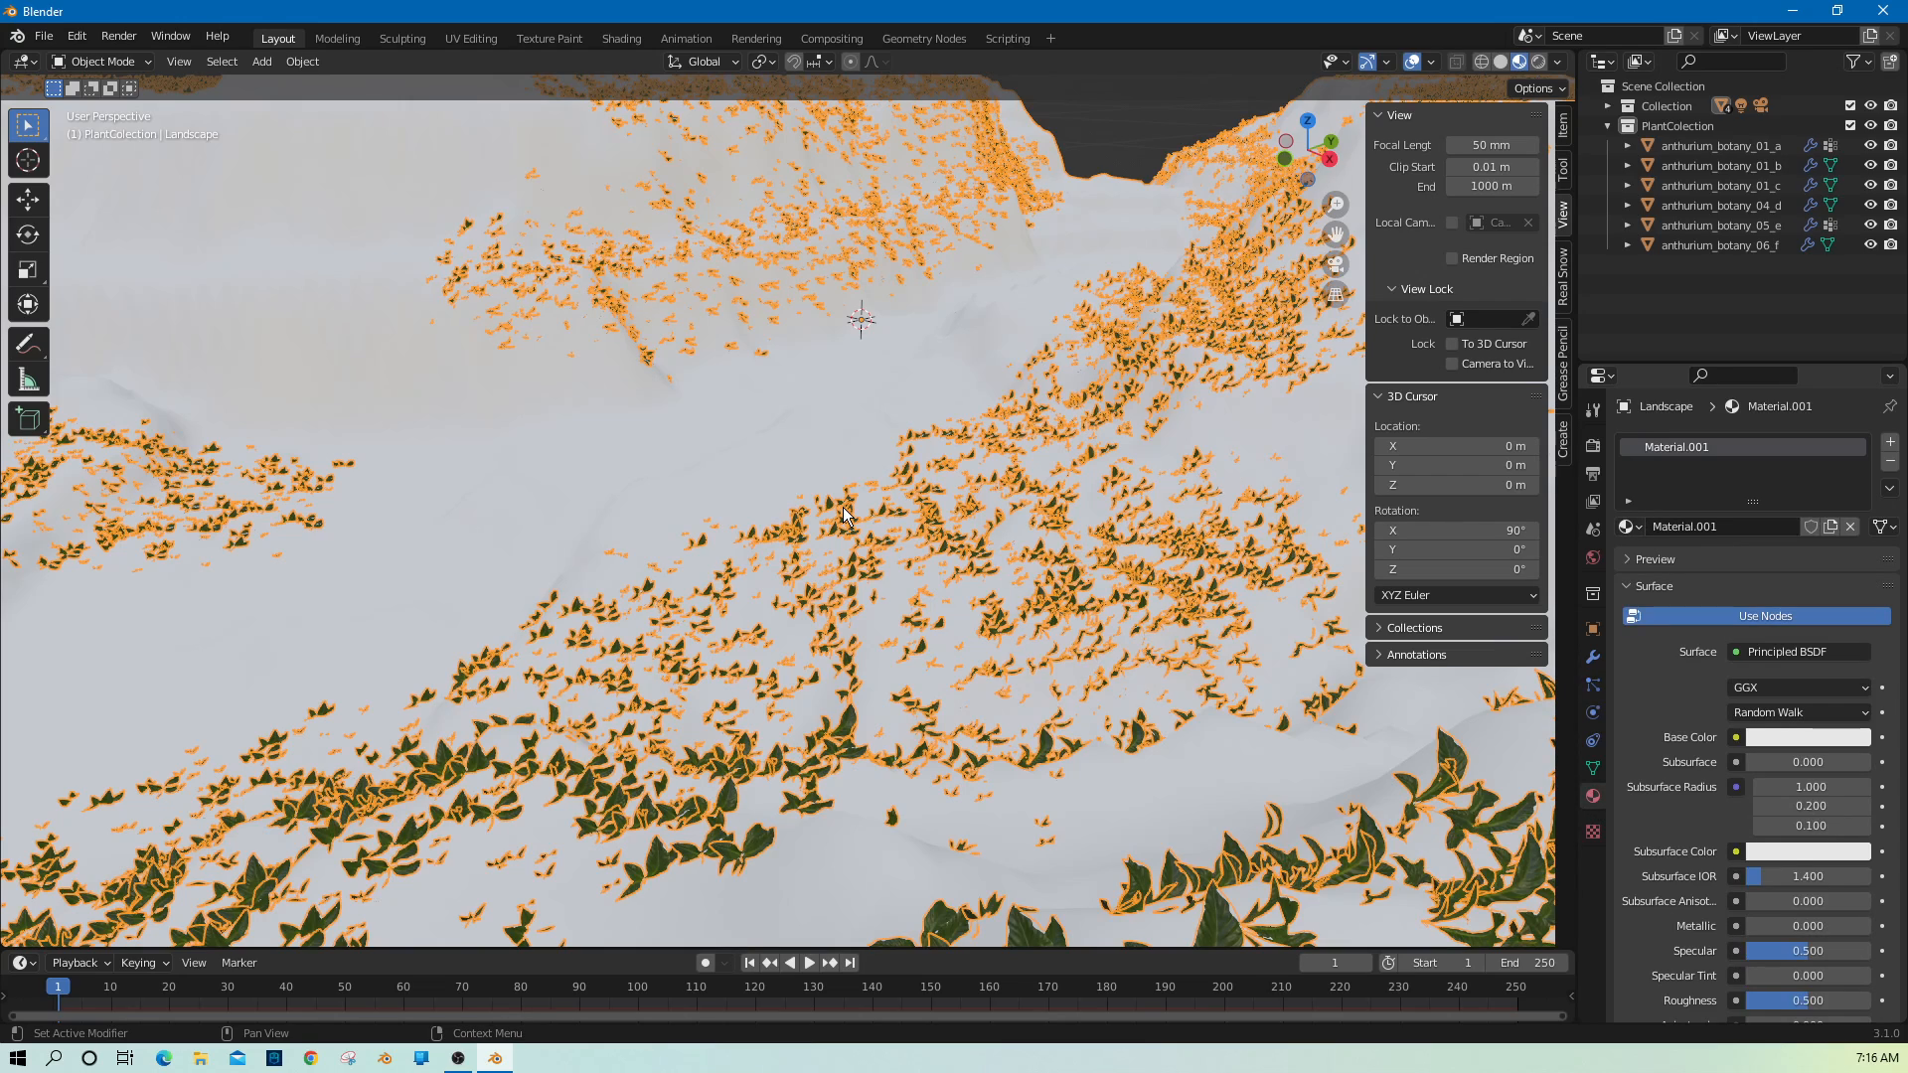
click(1779, 741)
drag(1861, 484, 1855, 527)
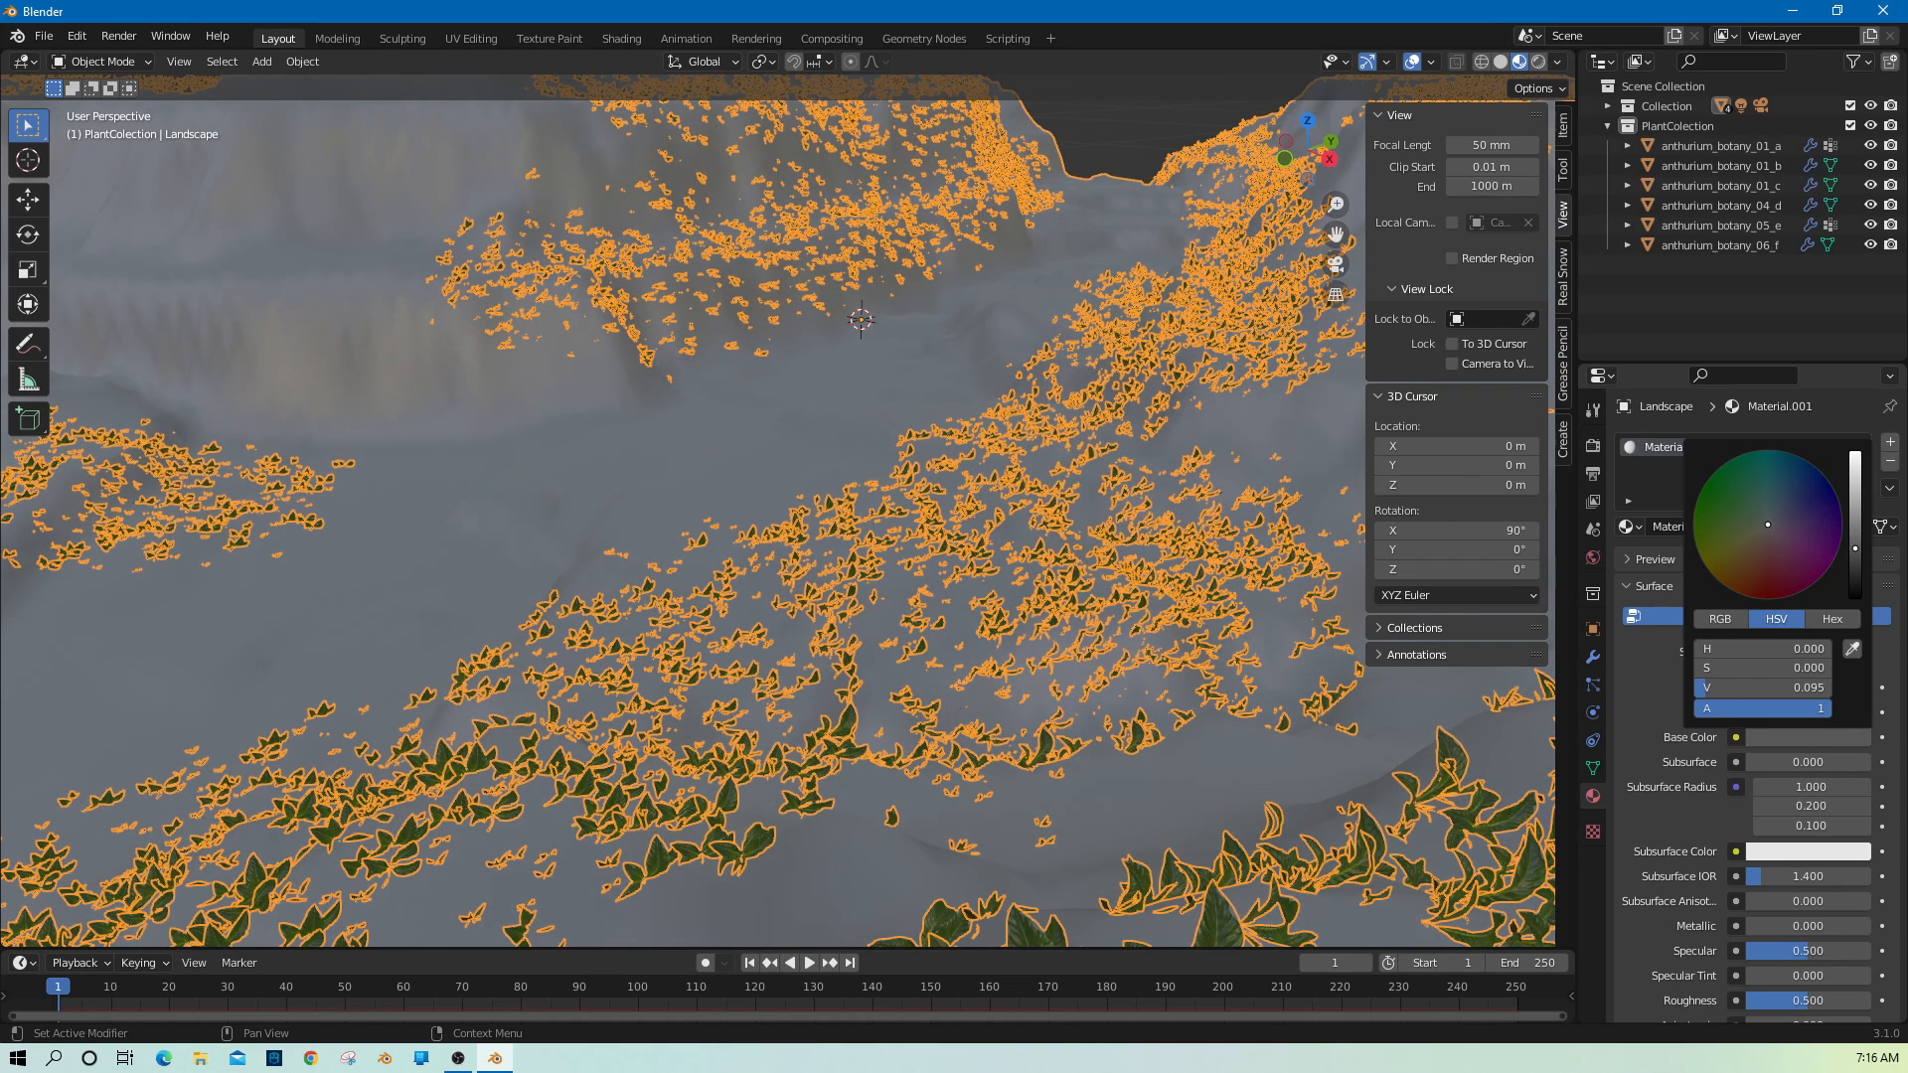
key(alt+a)
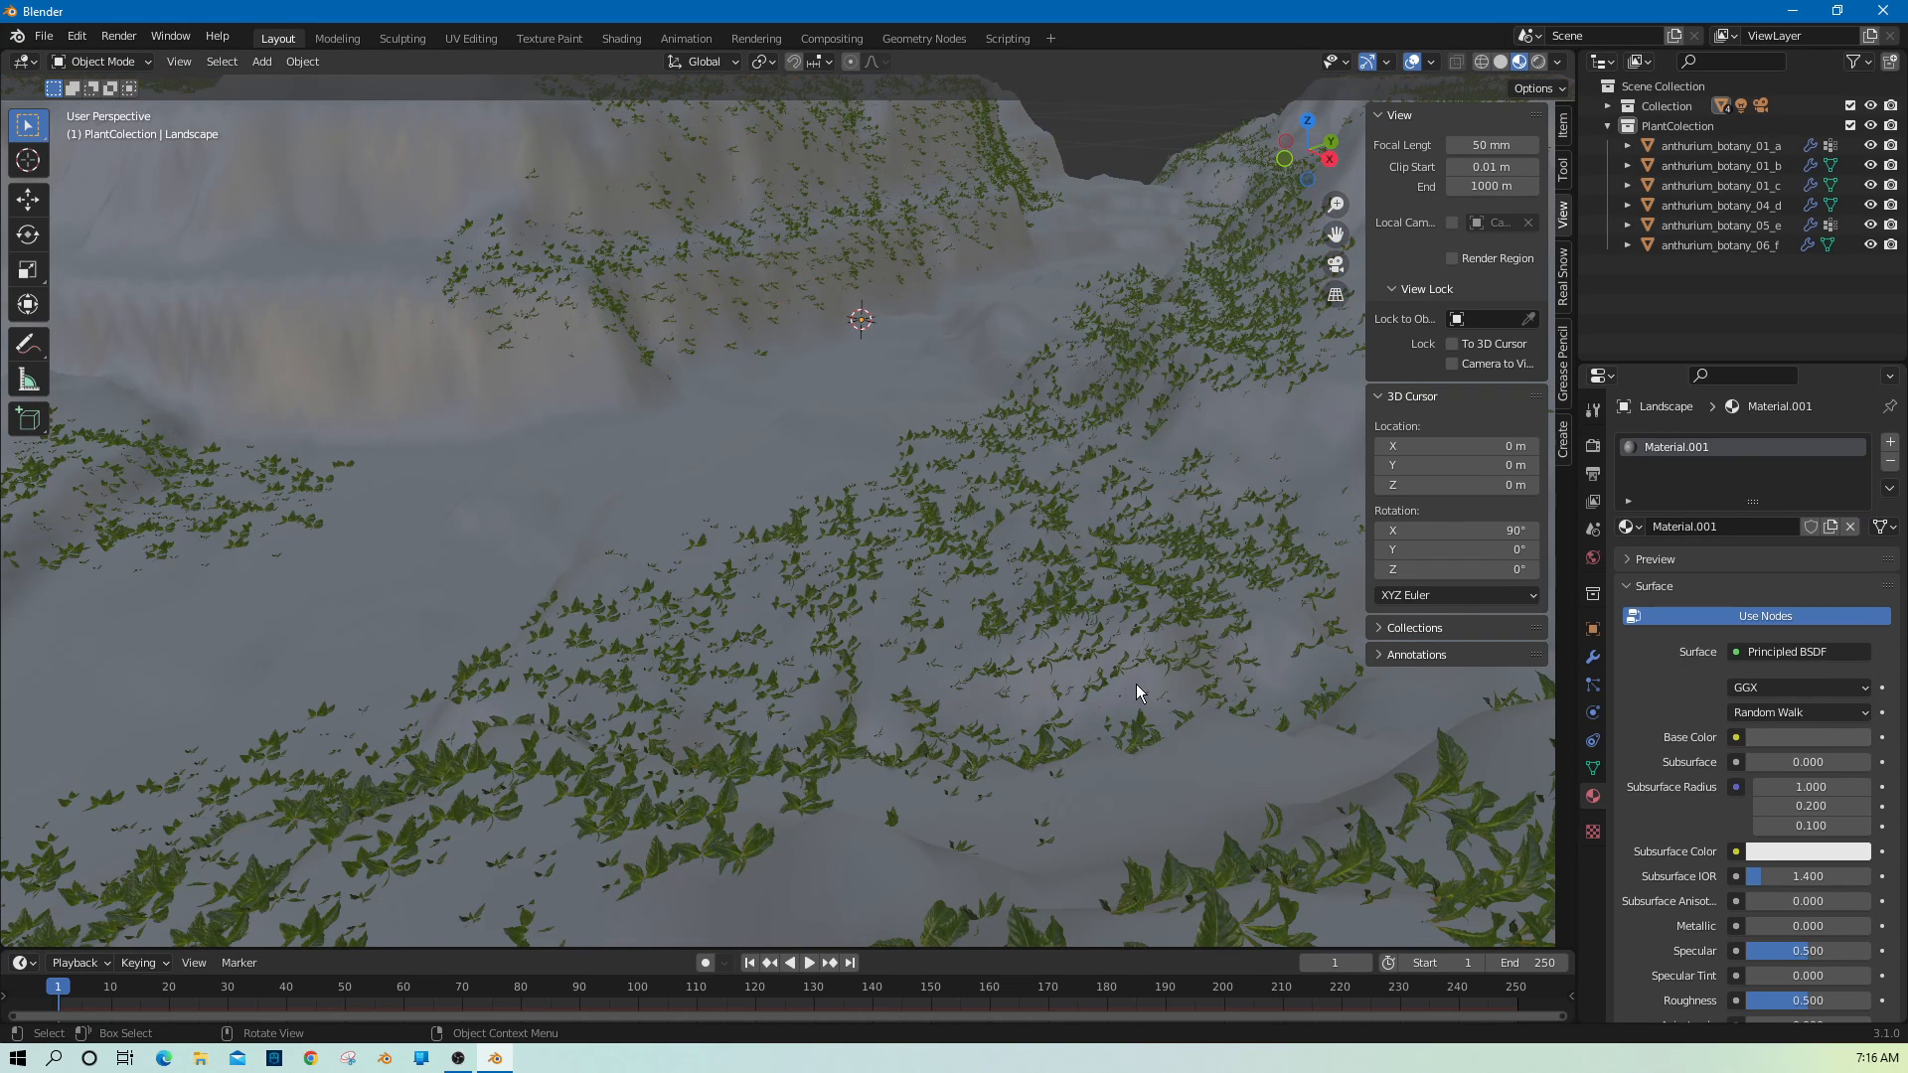
Undo the deselection of the landscape and set its particle emission distribution to Random.
key(ctrl+z)
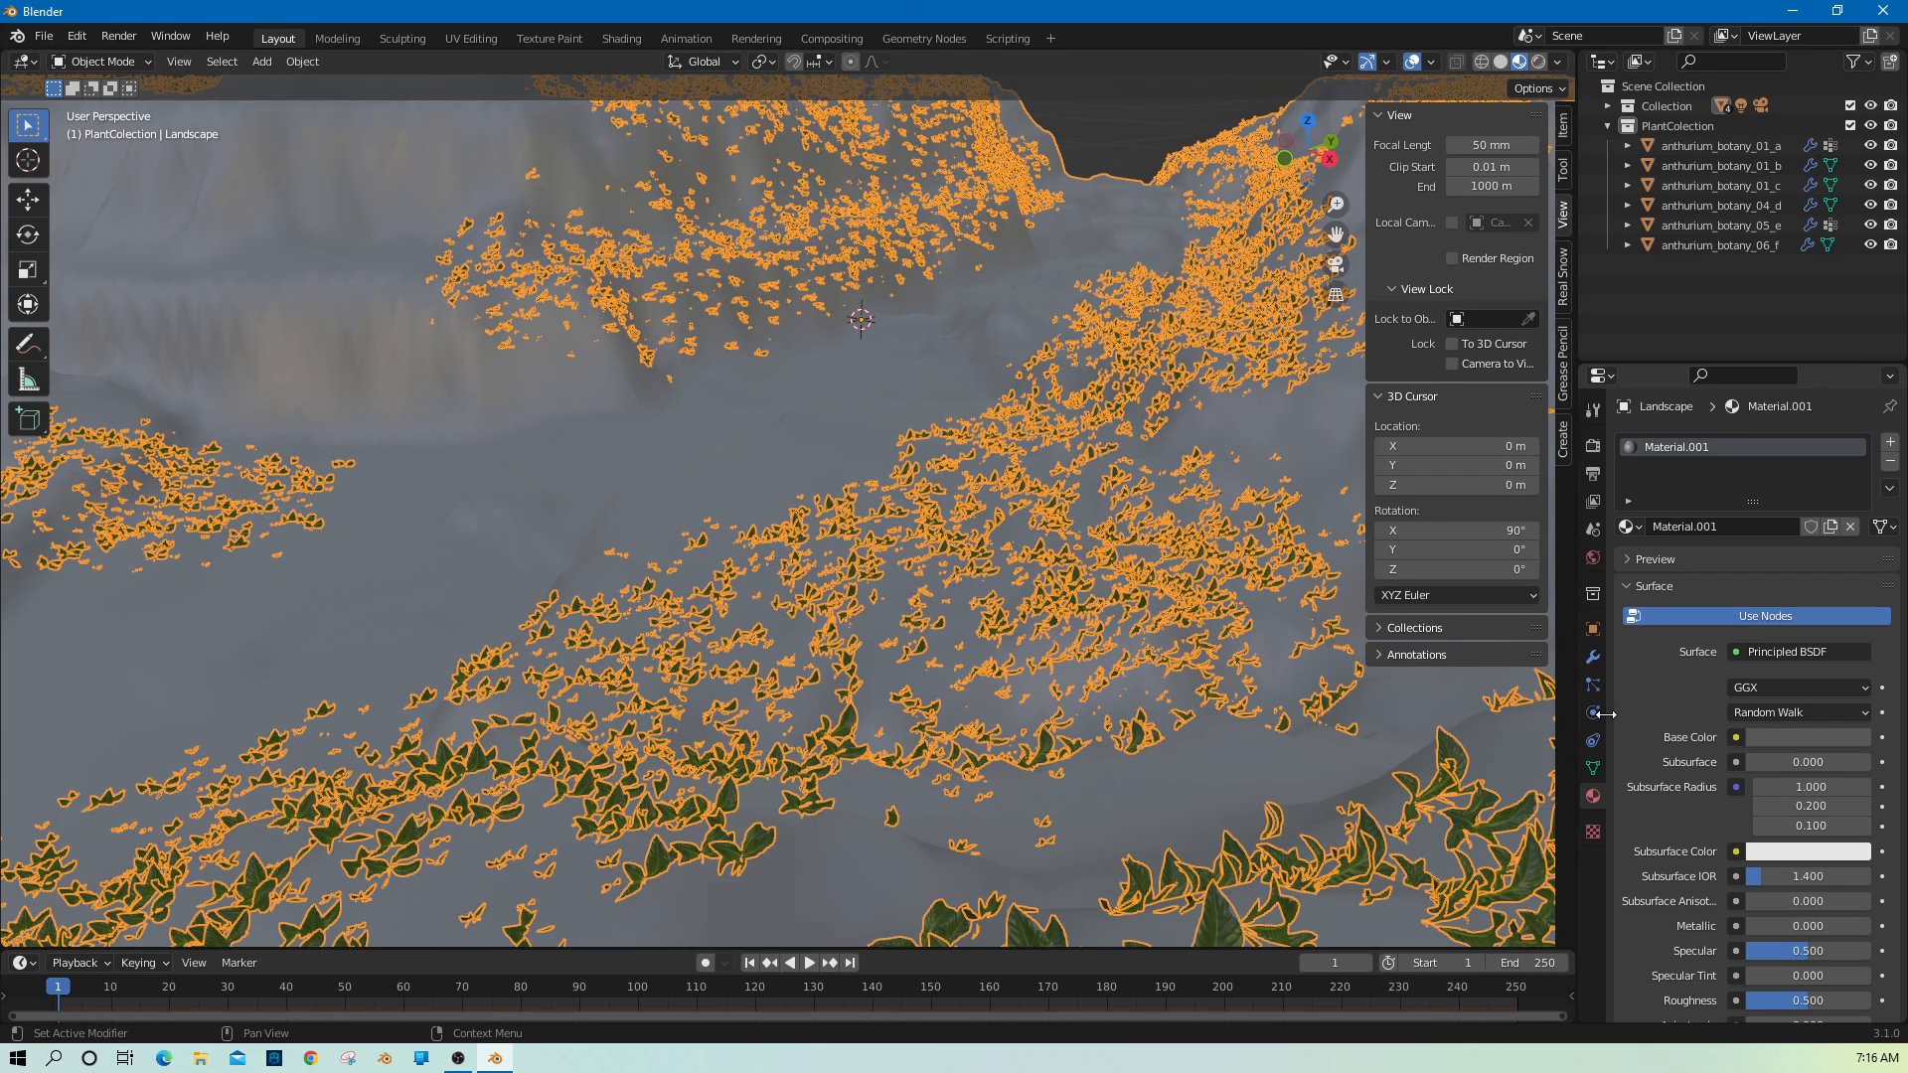
click(1593, 686)
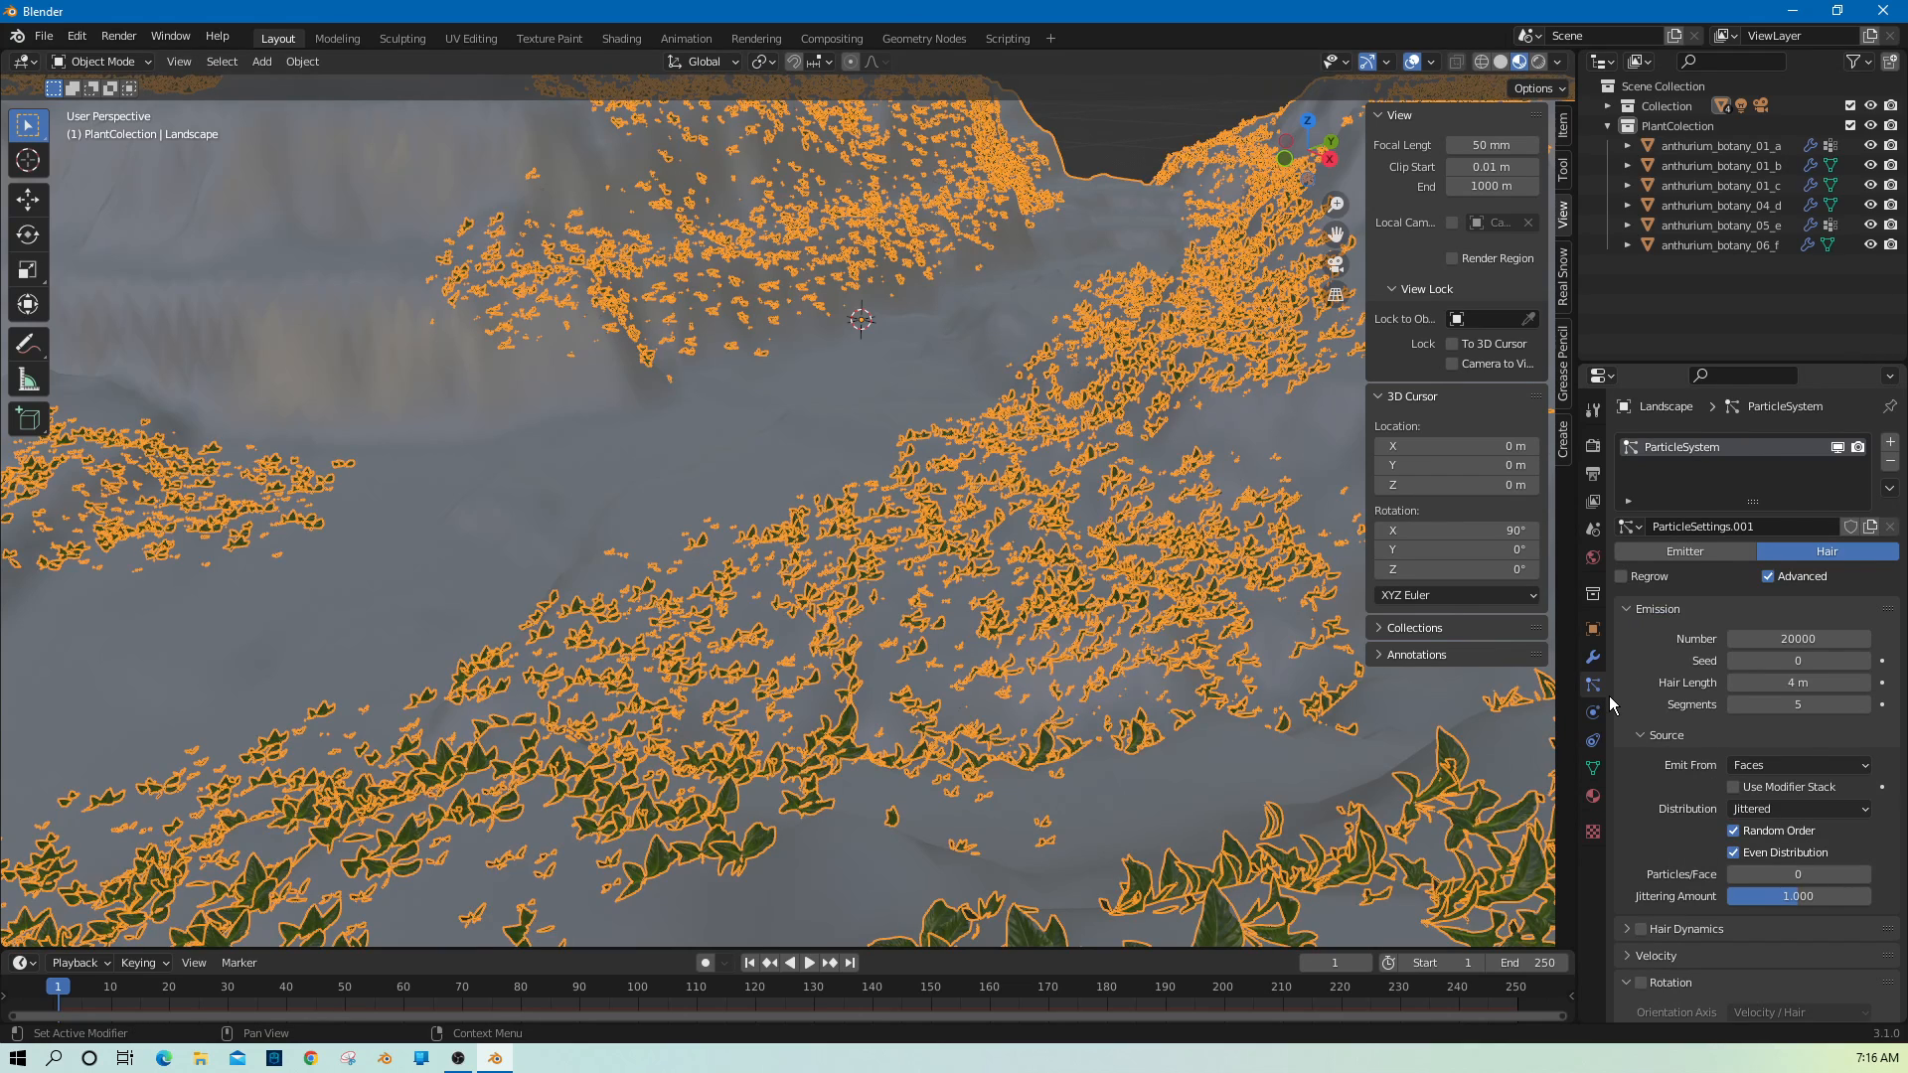
click(1795, 813)
click(1790, 854)
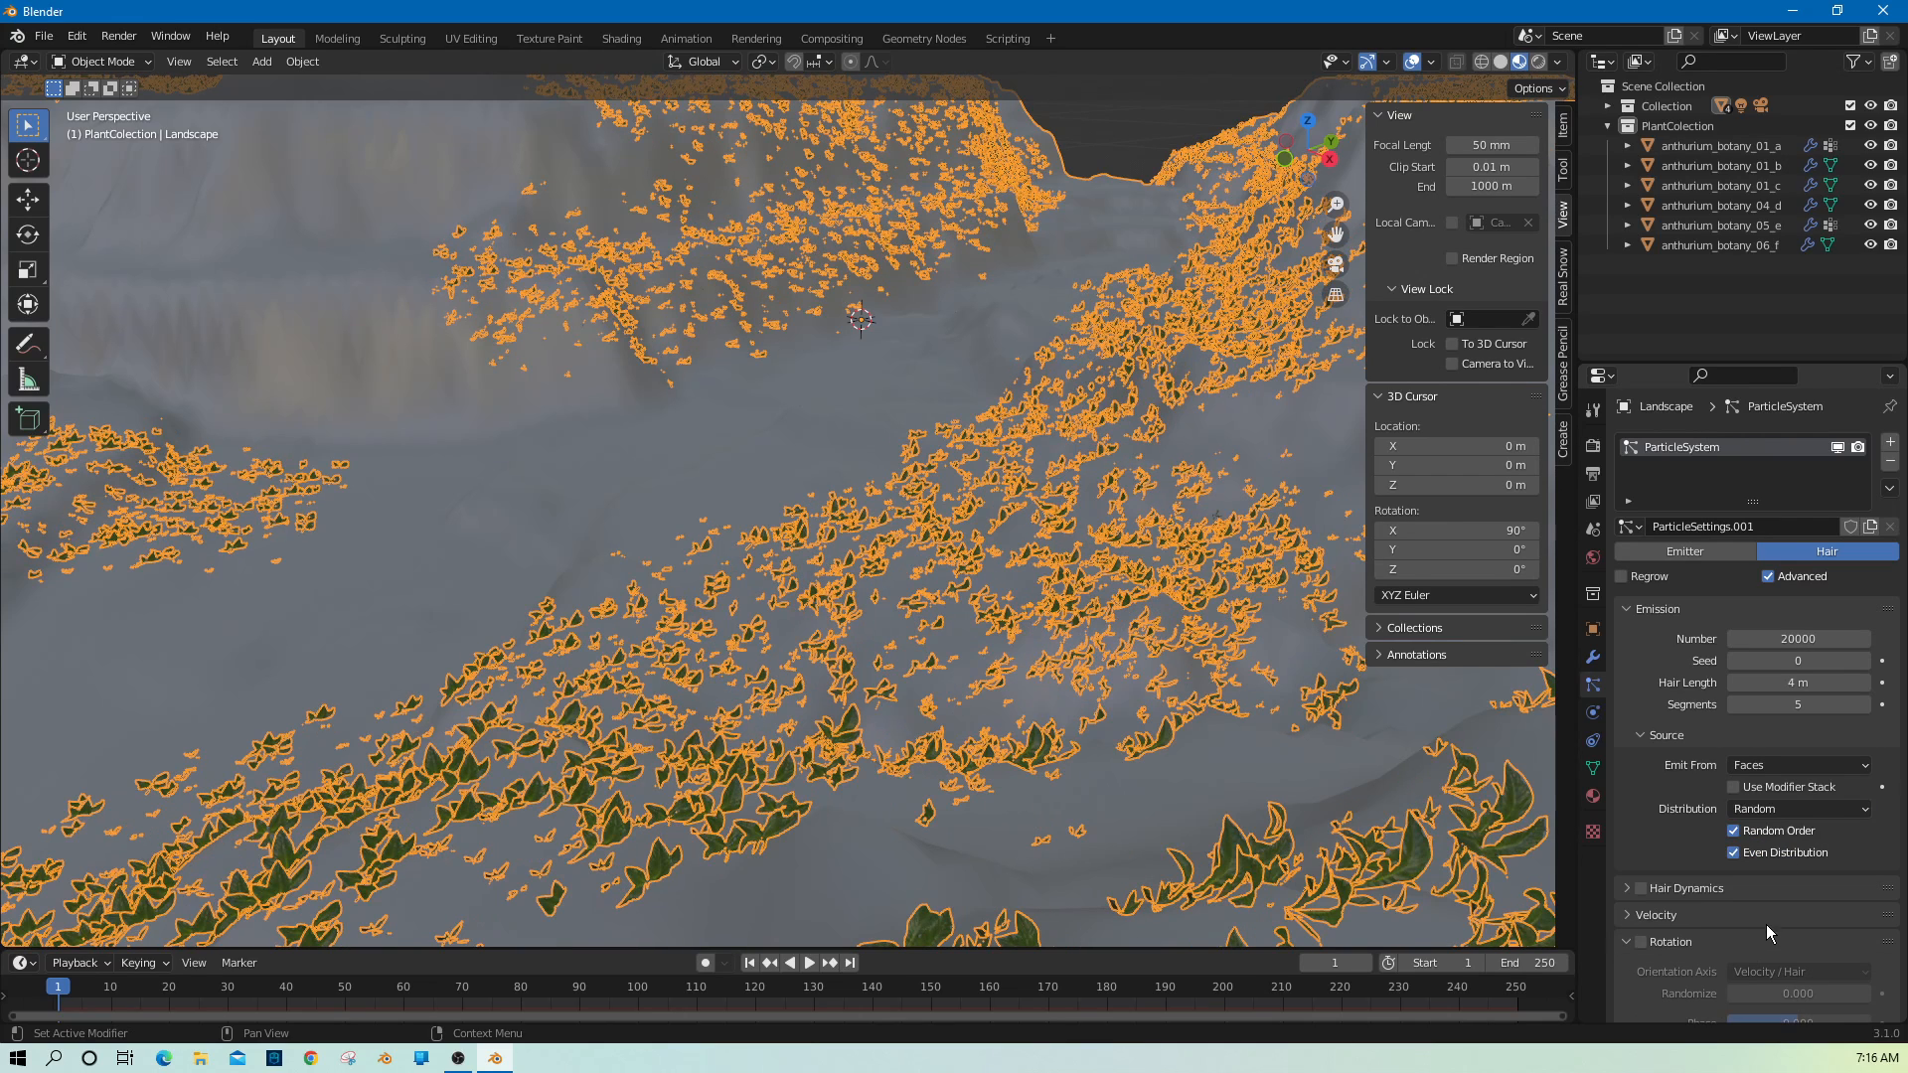
Enable rotation for the landscape's particle system and set its orientation axis to Global Y.
scroll(1773, 928, down, 5)
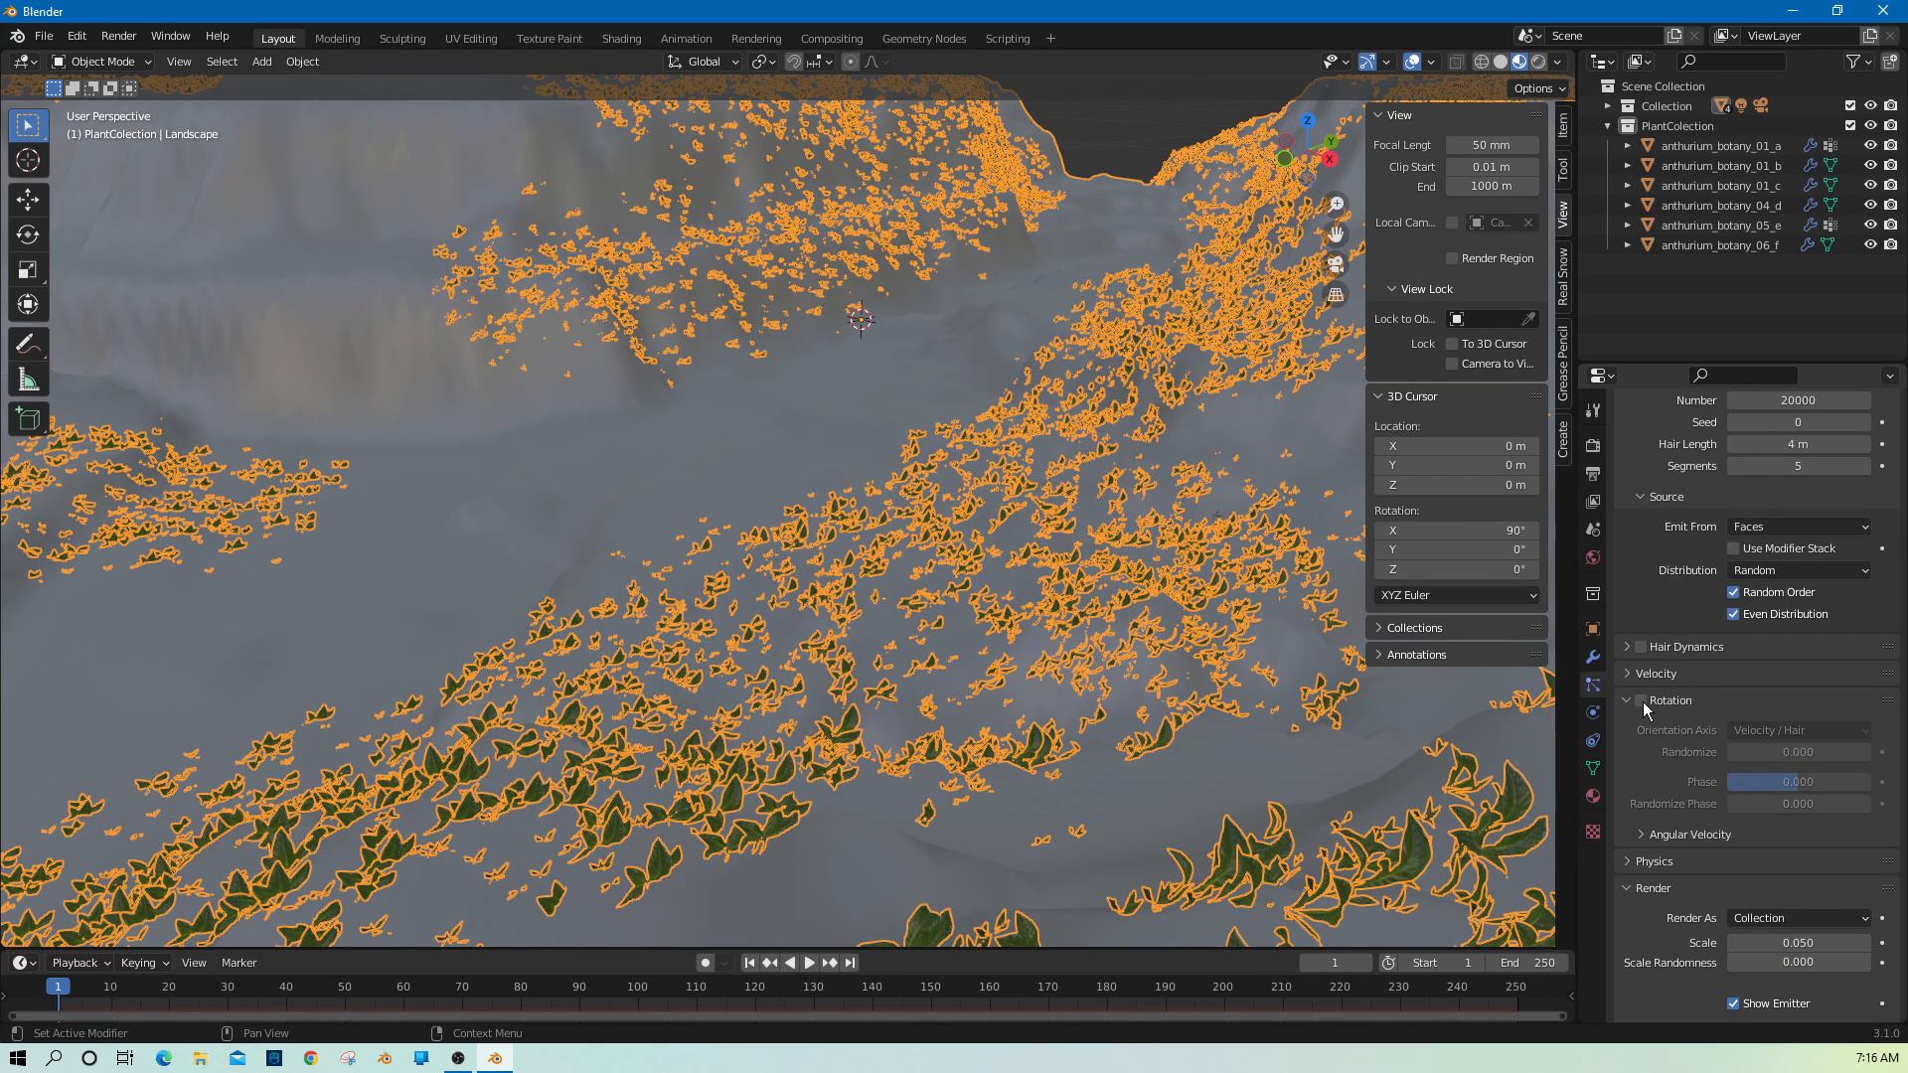
click(1641, 701)
click(1811, 732)
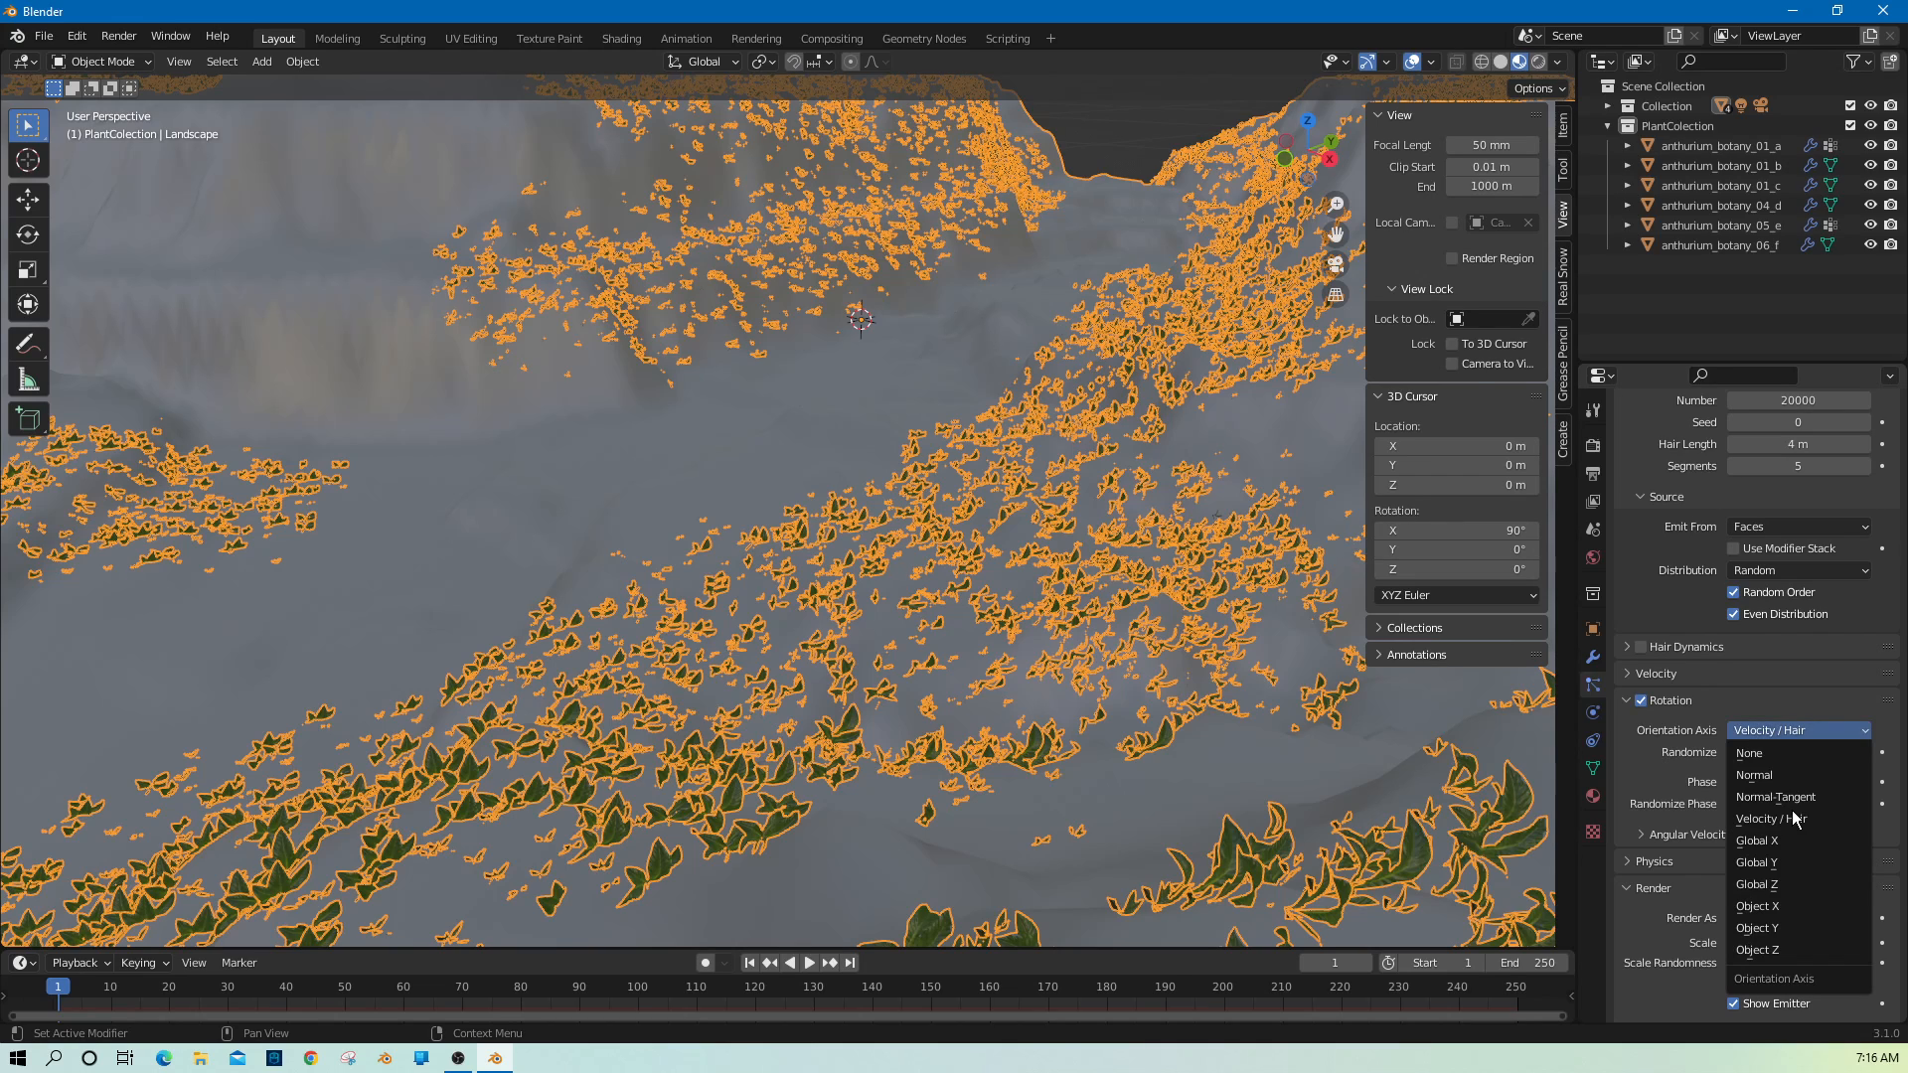
click(1783, 863)
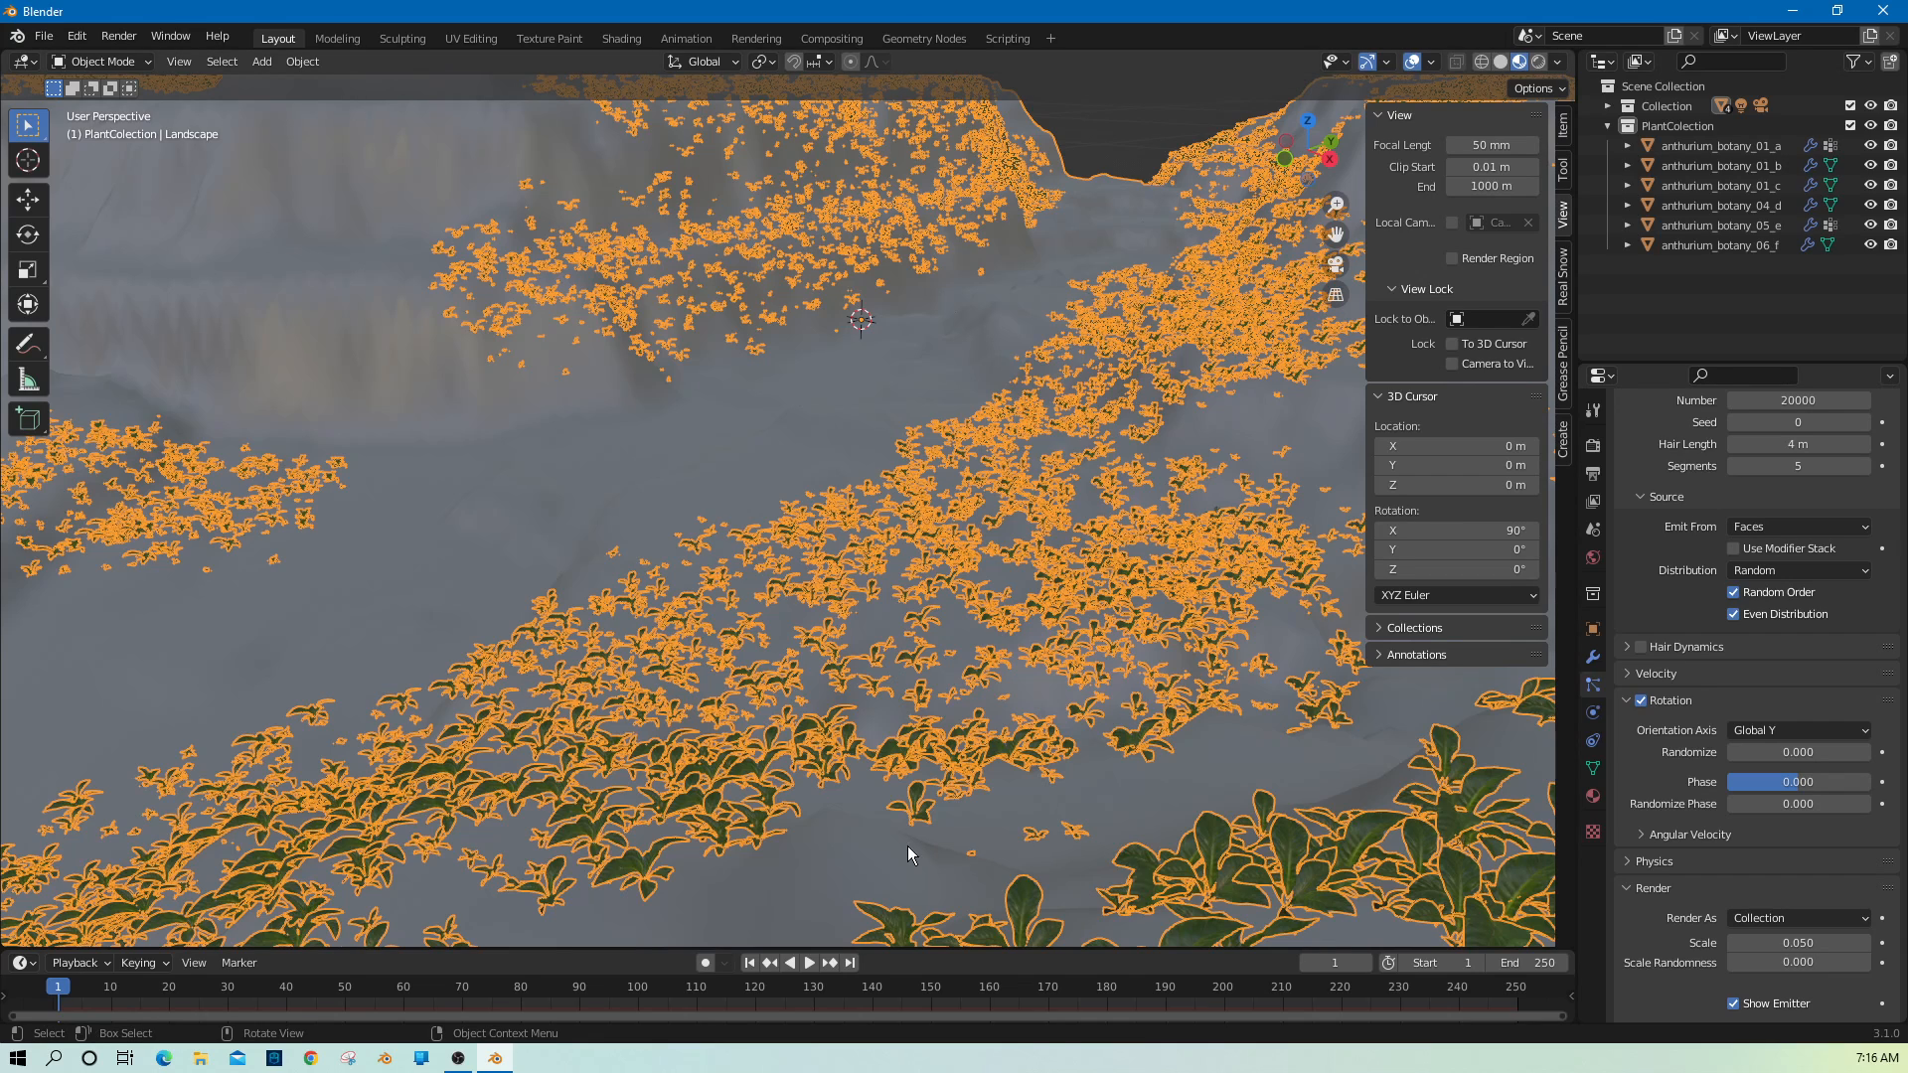
Deselect the landscape and examine the plants' orientation and coverage across the terrain, including from the camera view.
click(1124, 147)
scroll(1023, 777, down, 2)
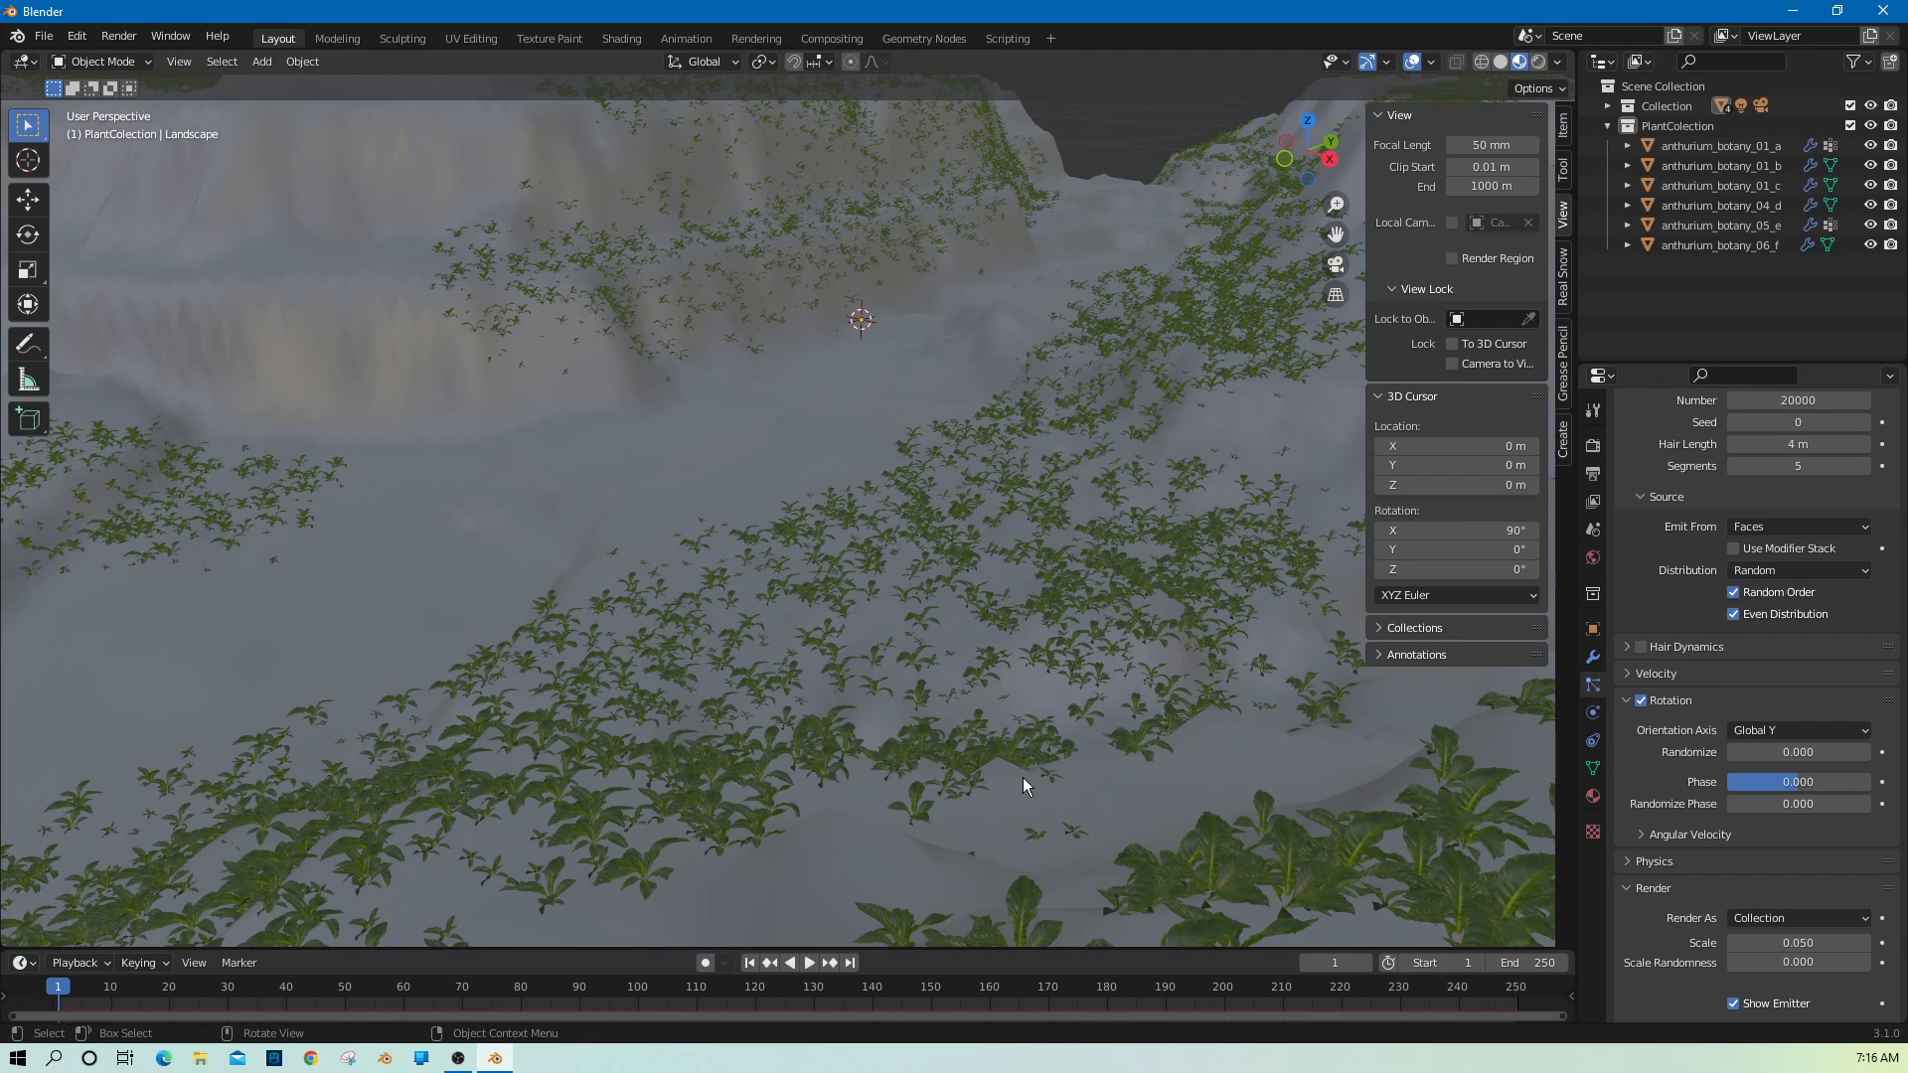
scroll(1023, 777, down, 4)
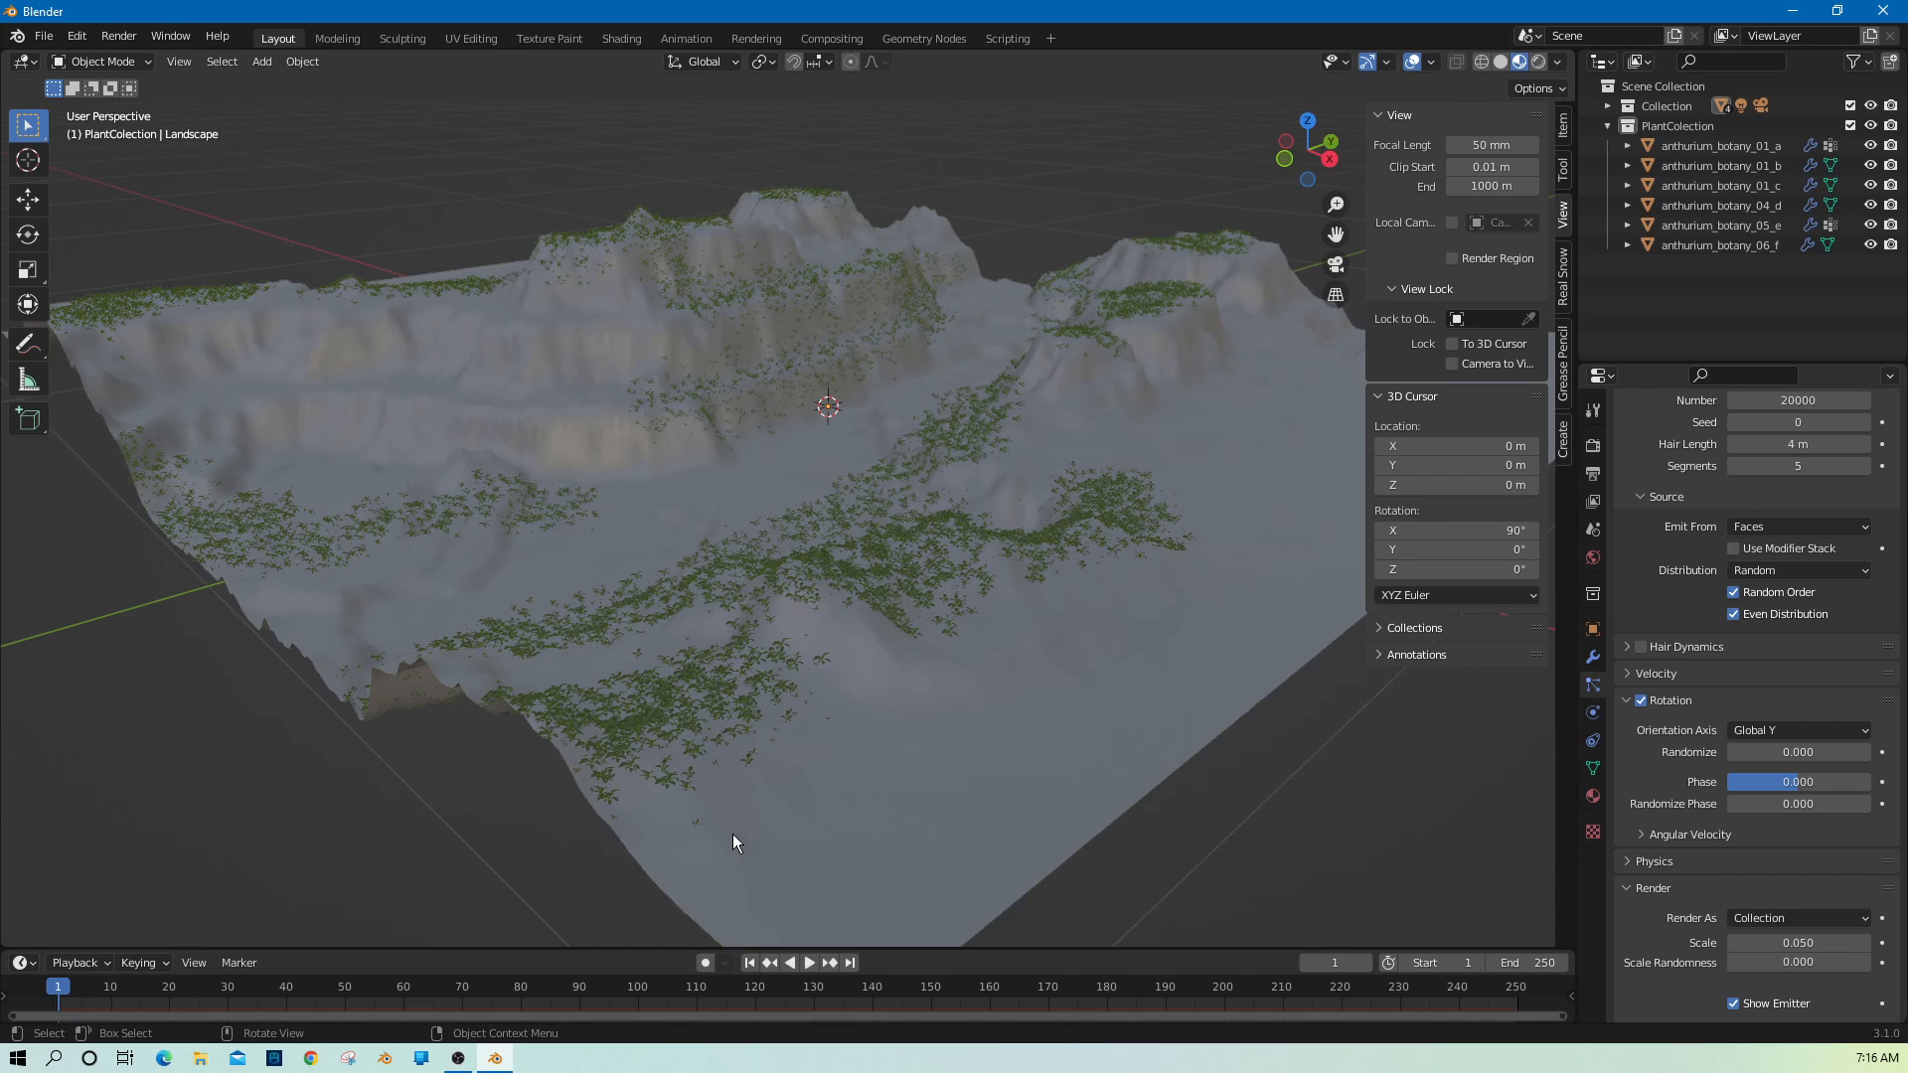
middle_drag(589, 833, 714, 840)
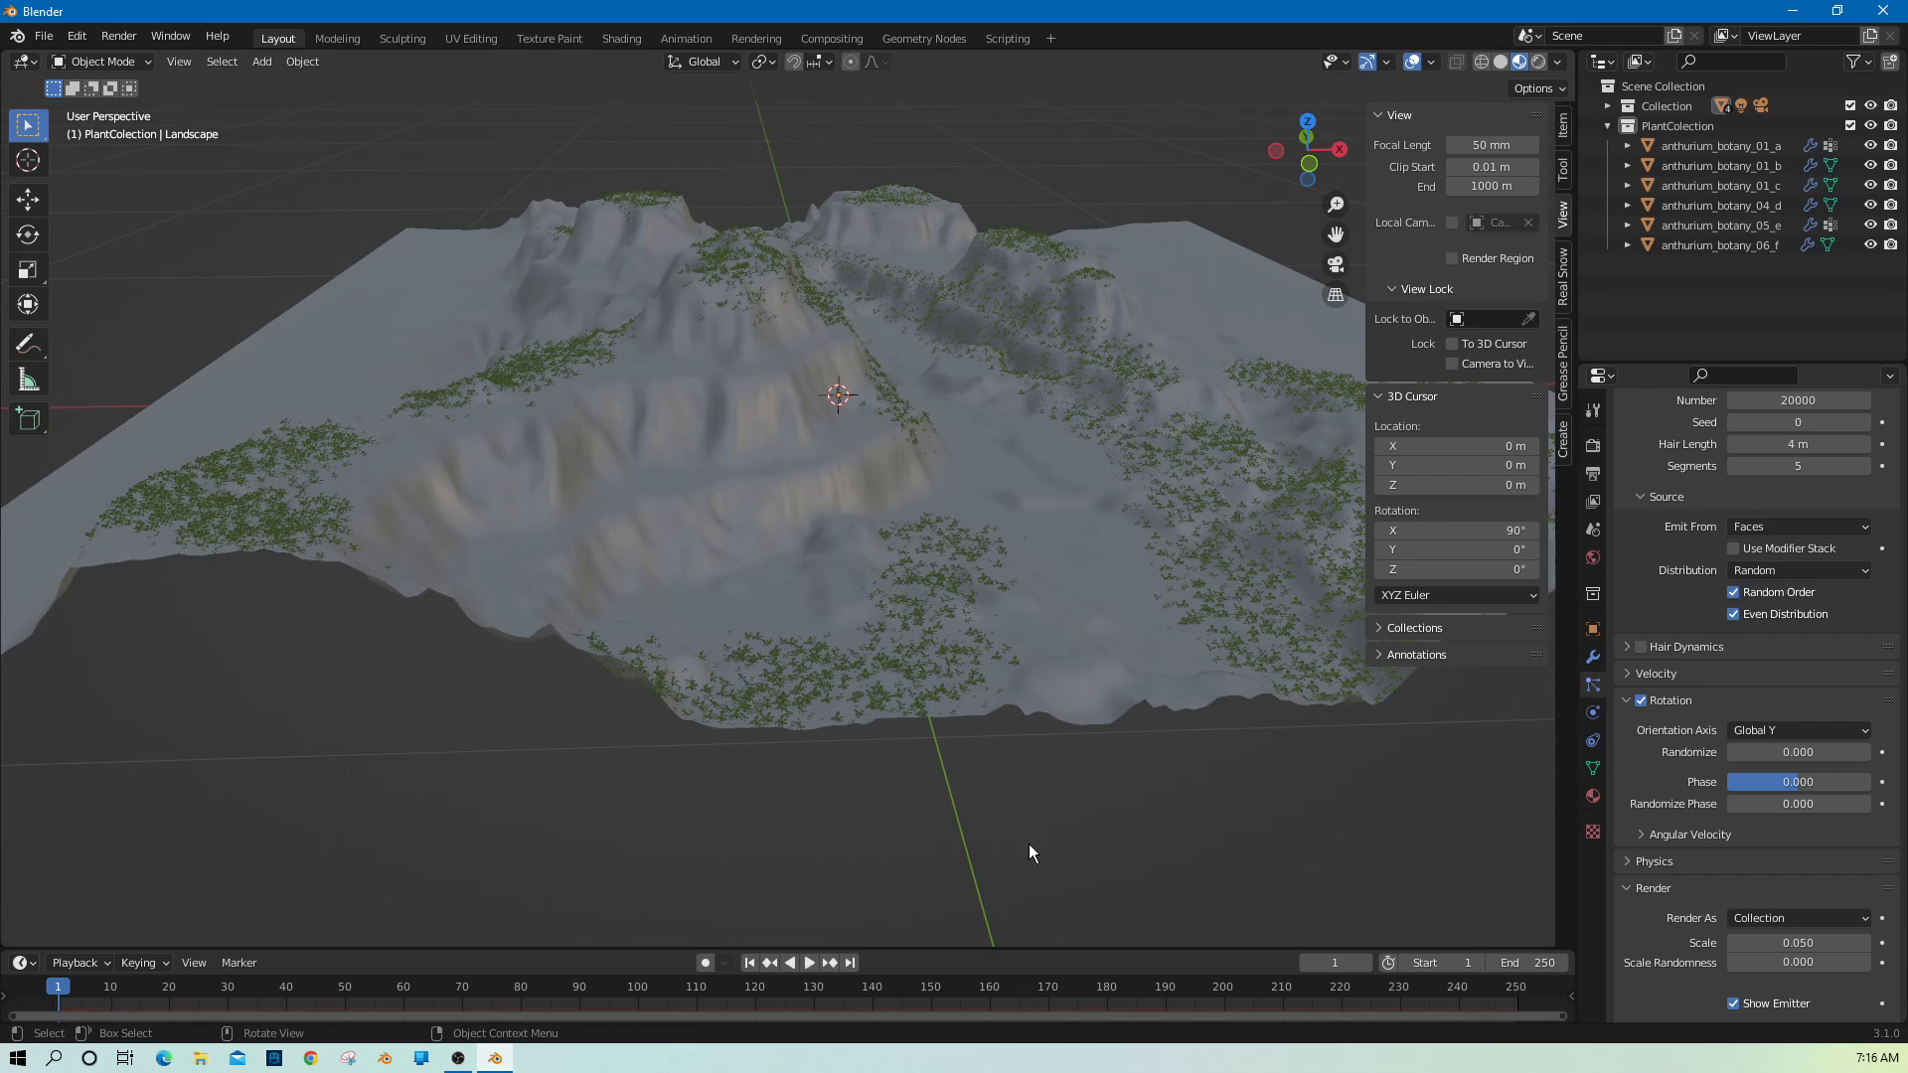
key(KP_0)
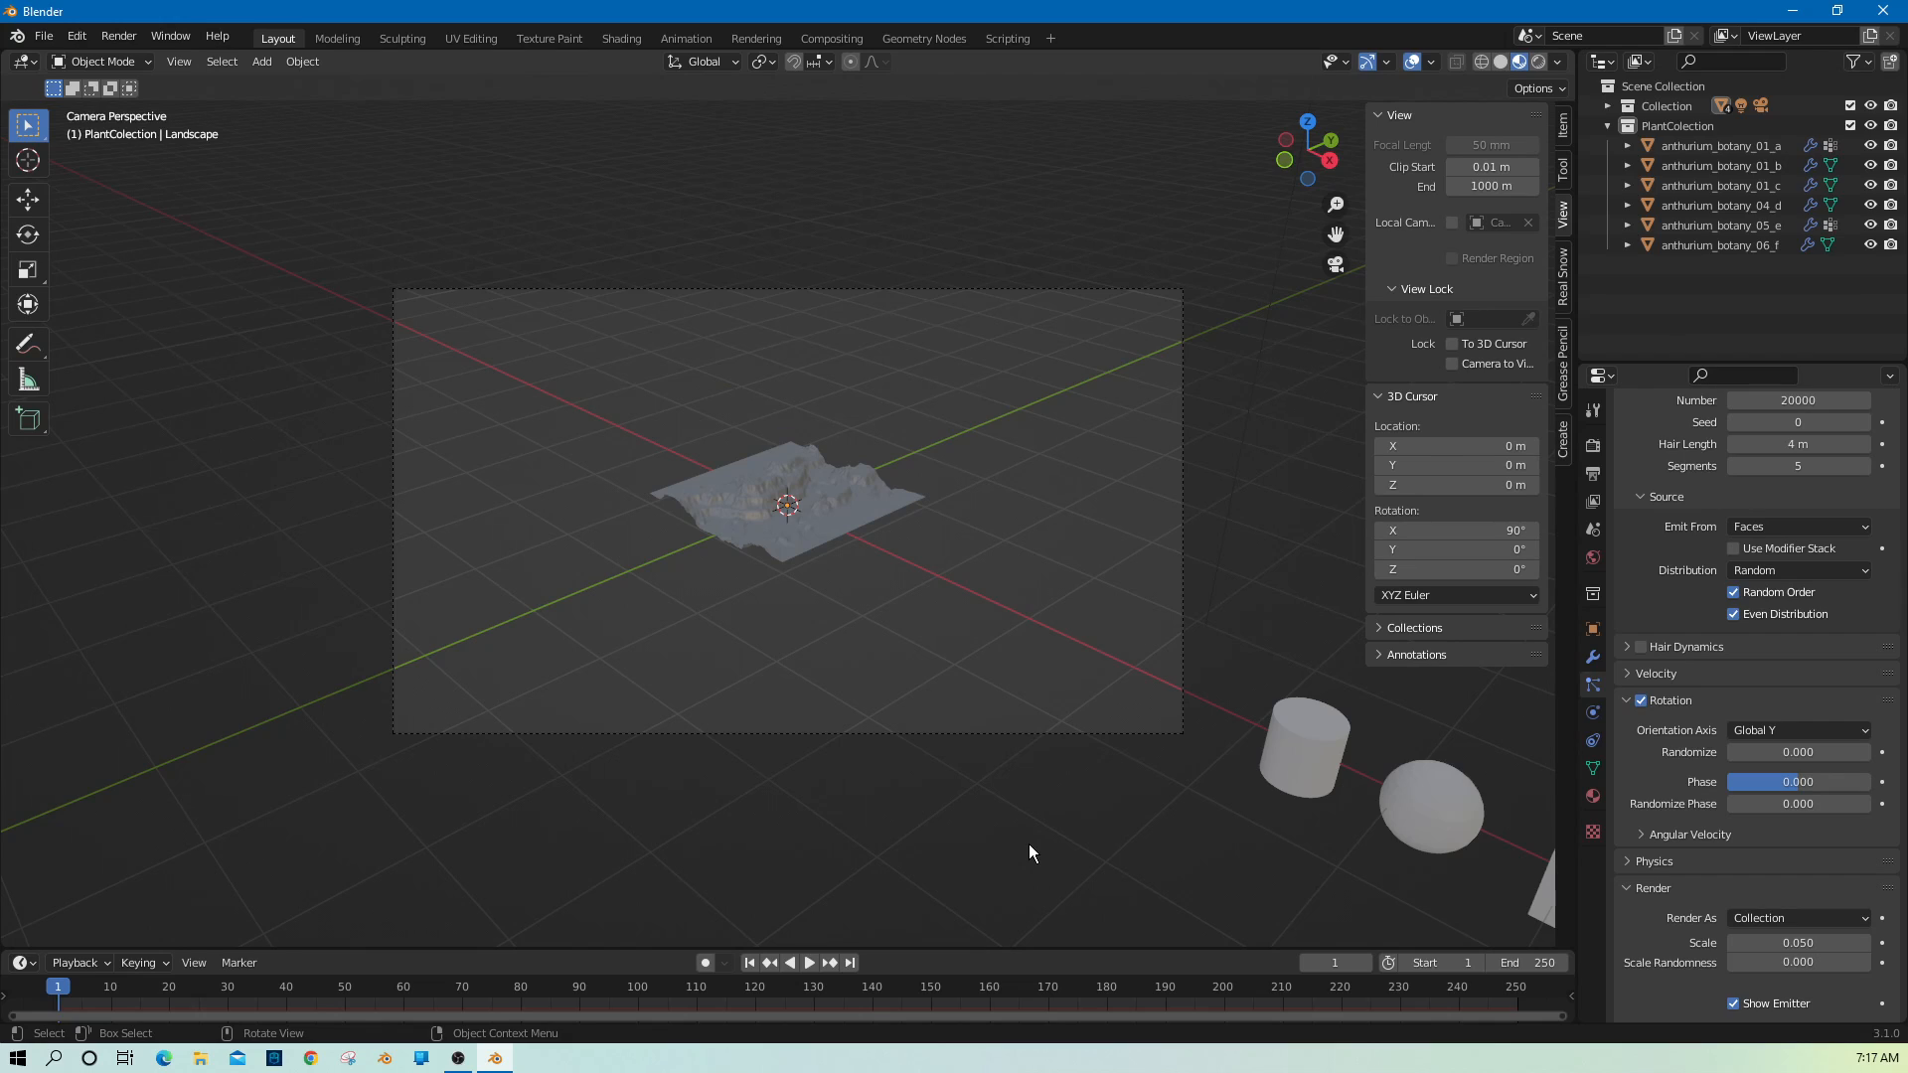
key(KP_0)
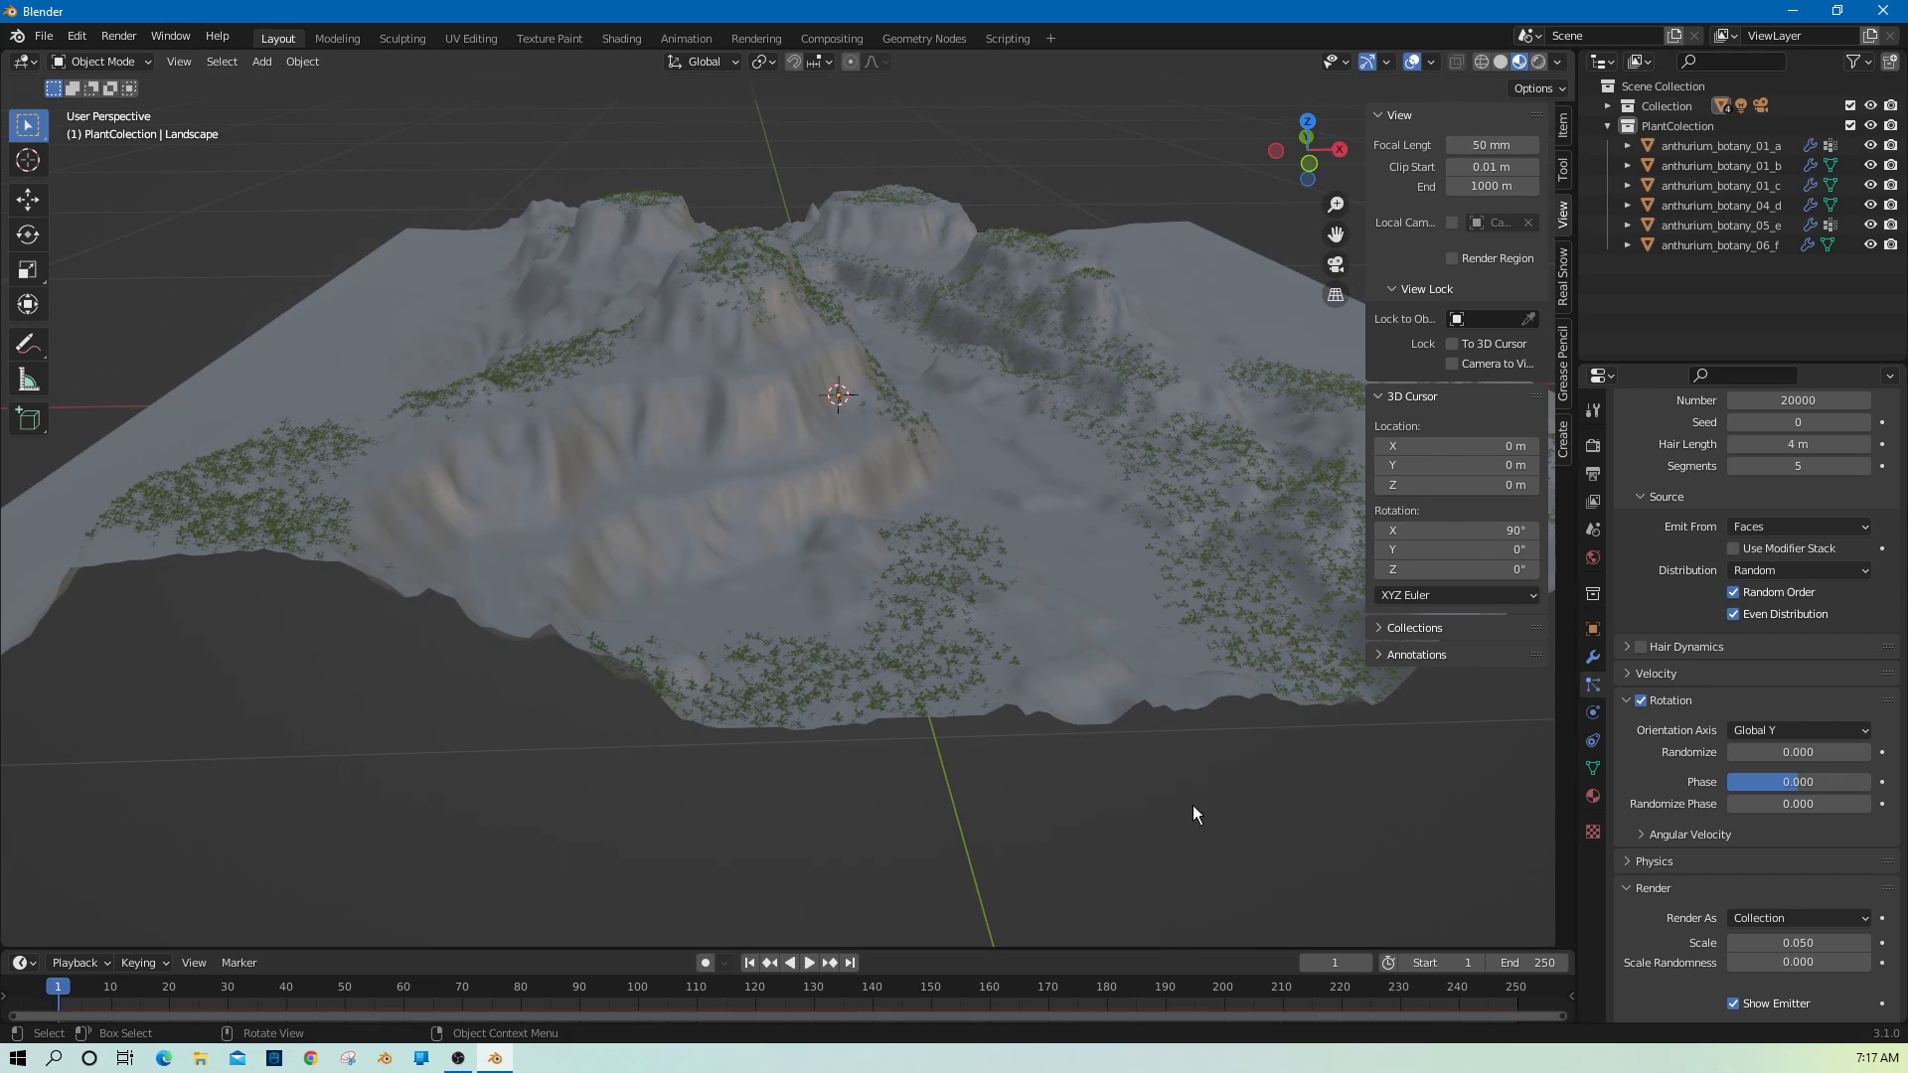
middle_drag(1098, 837, 1304, 710)
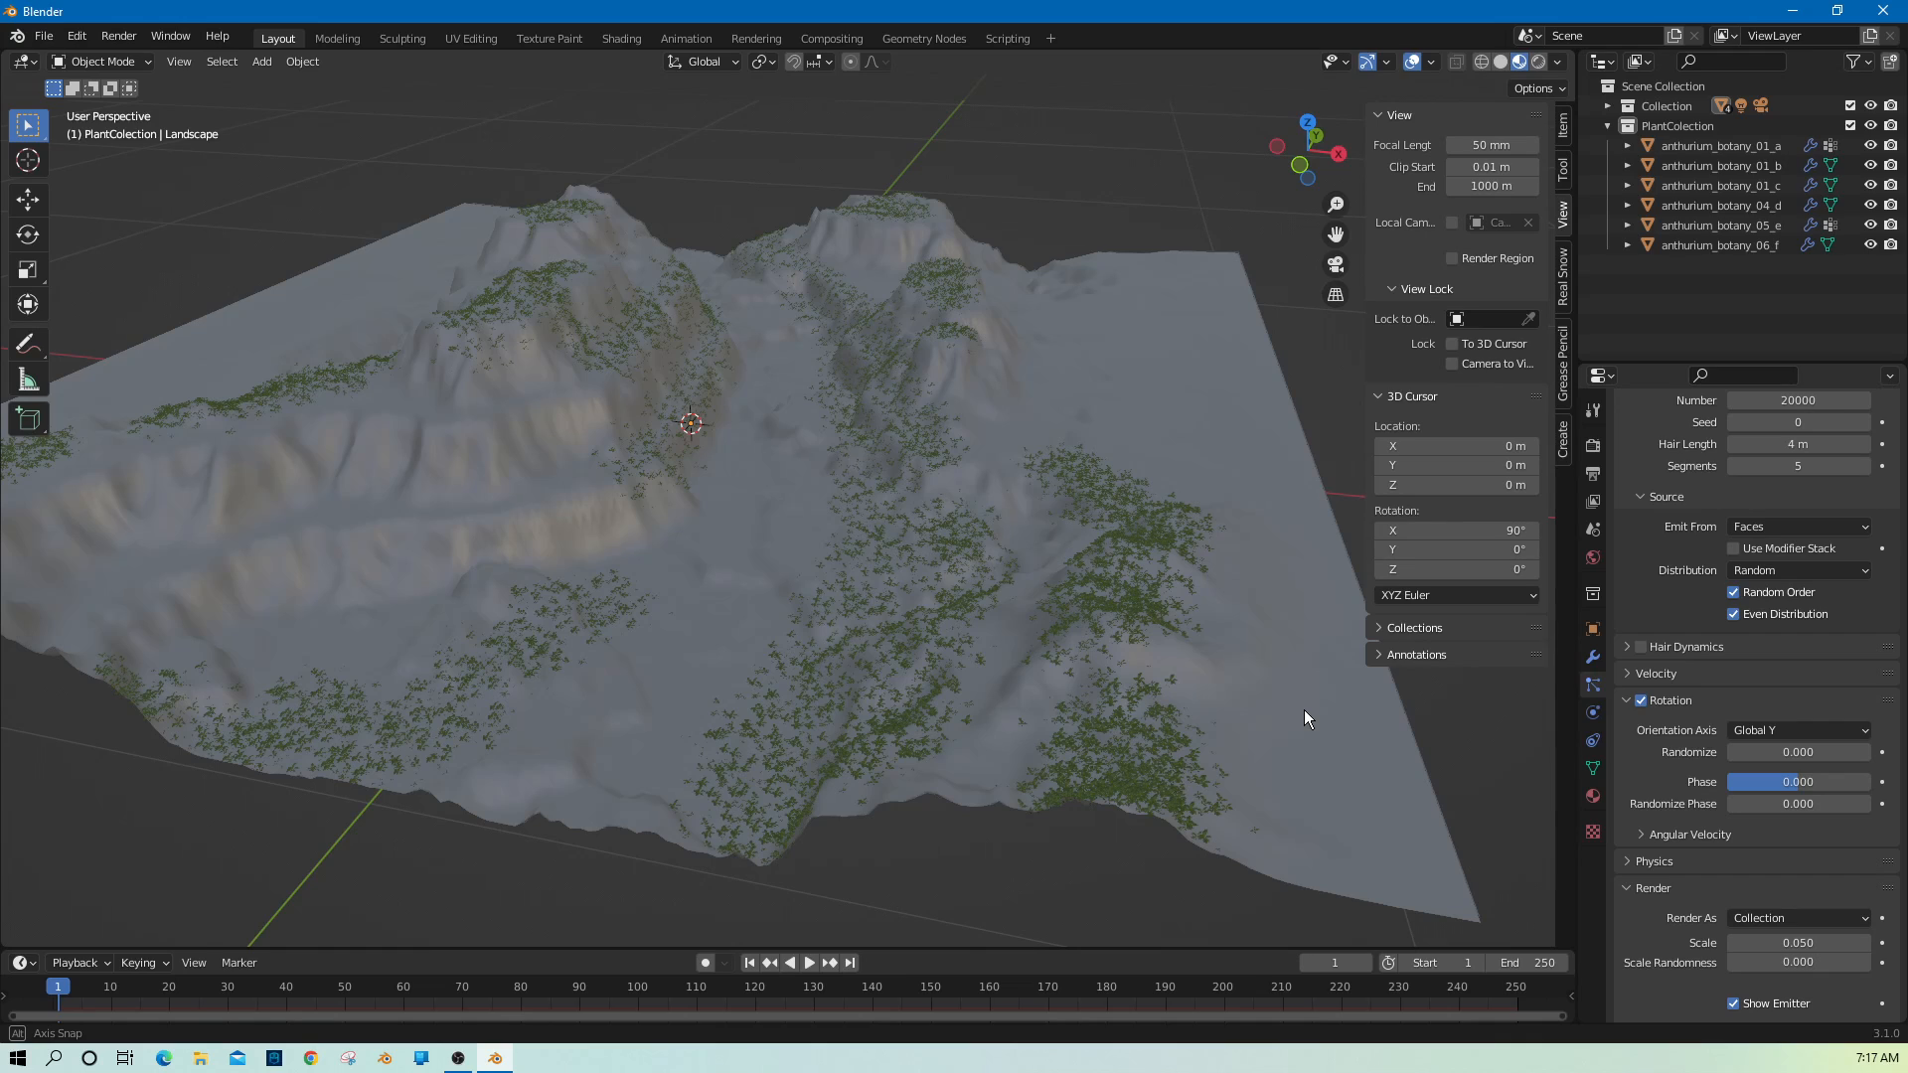
Select the landscape and set its particle emission number to 40000.
click(1304, 710)
scroll(1667, 618, up, 3)
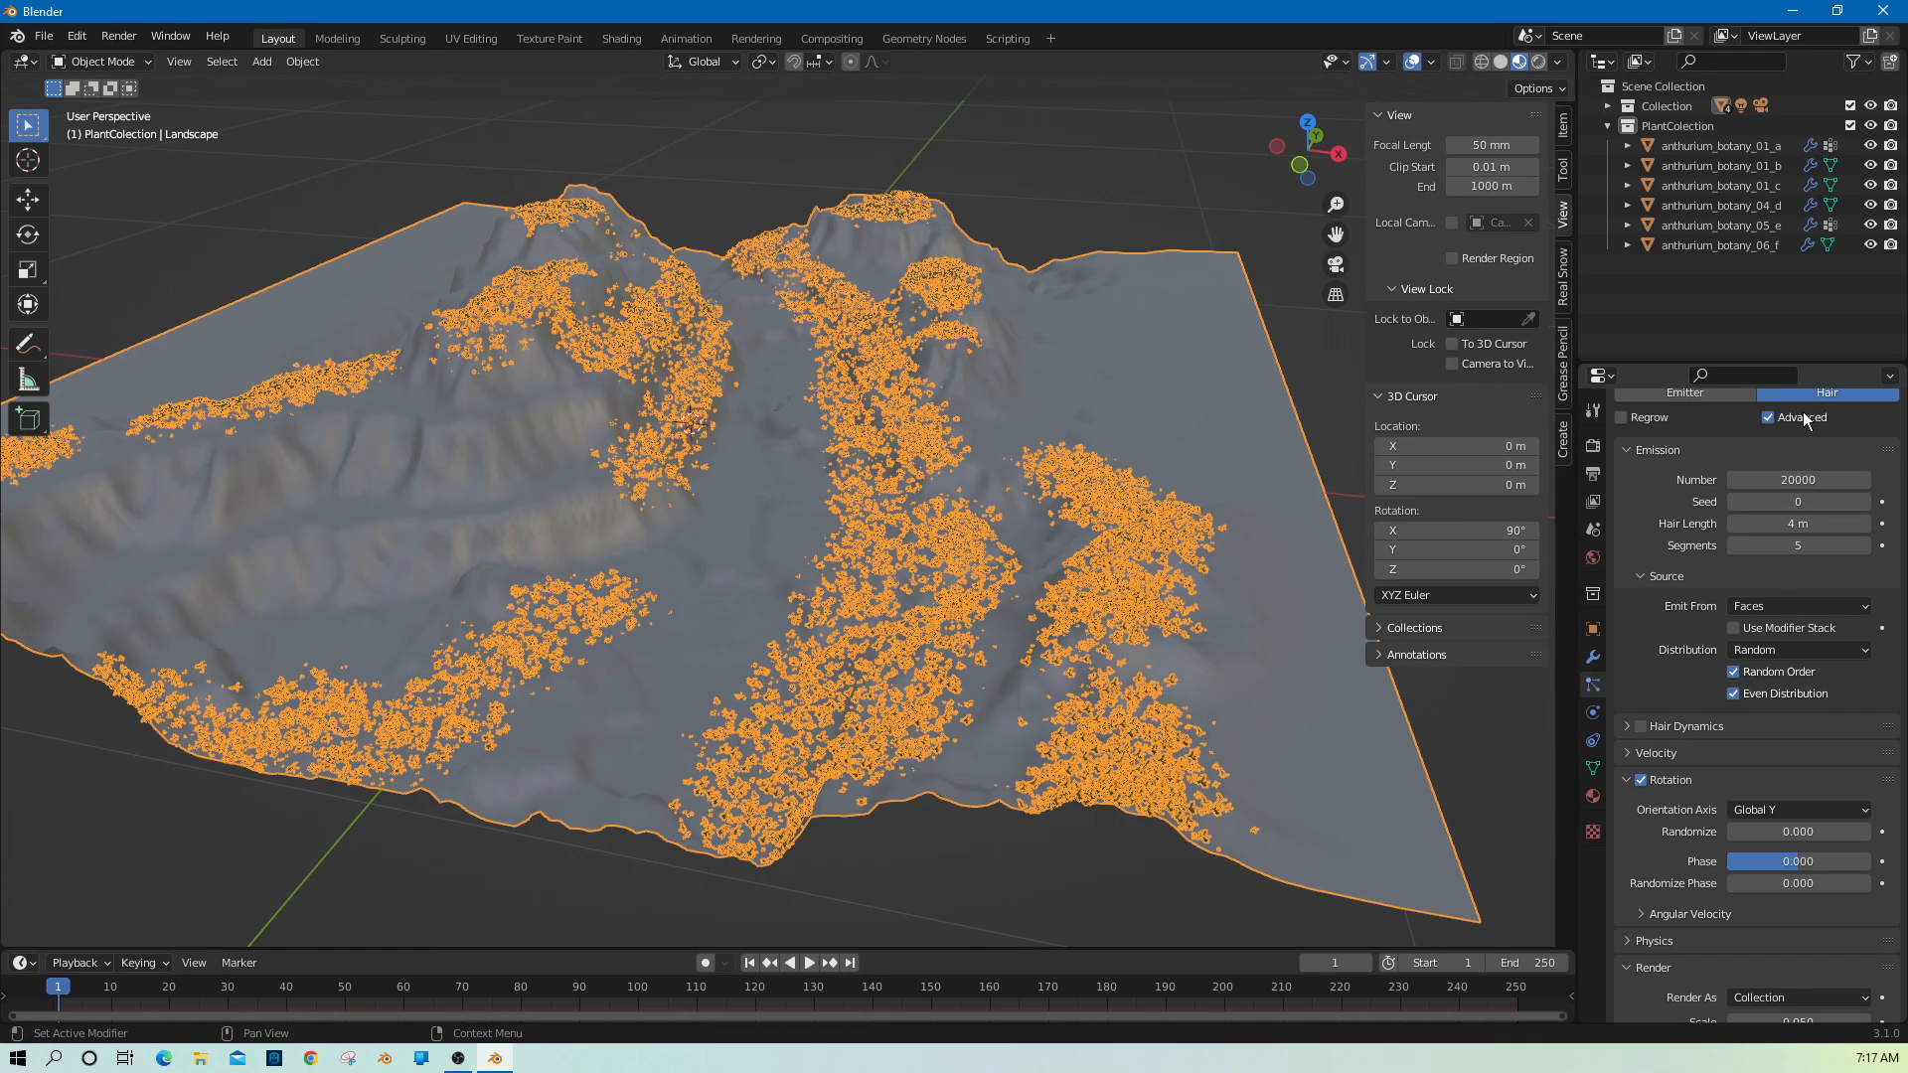
scroll(1834, 636, up, 3)
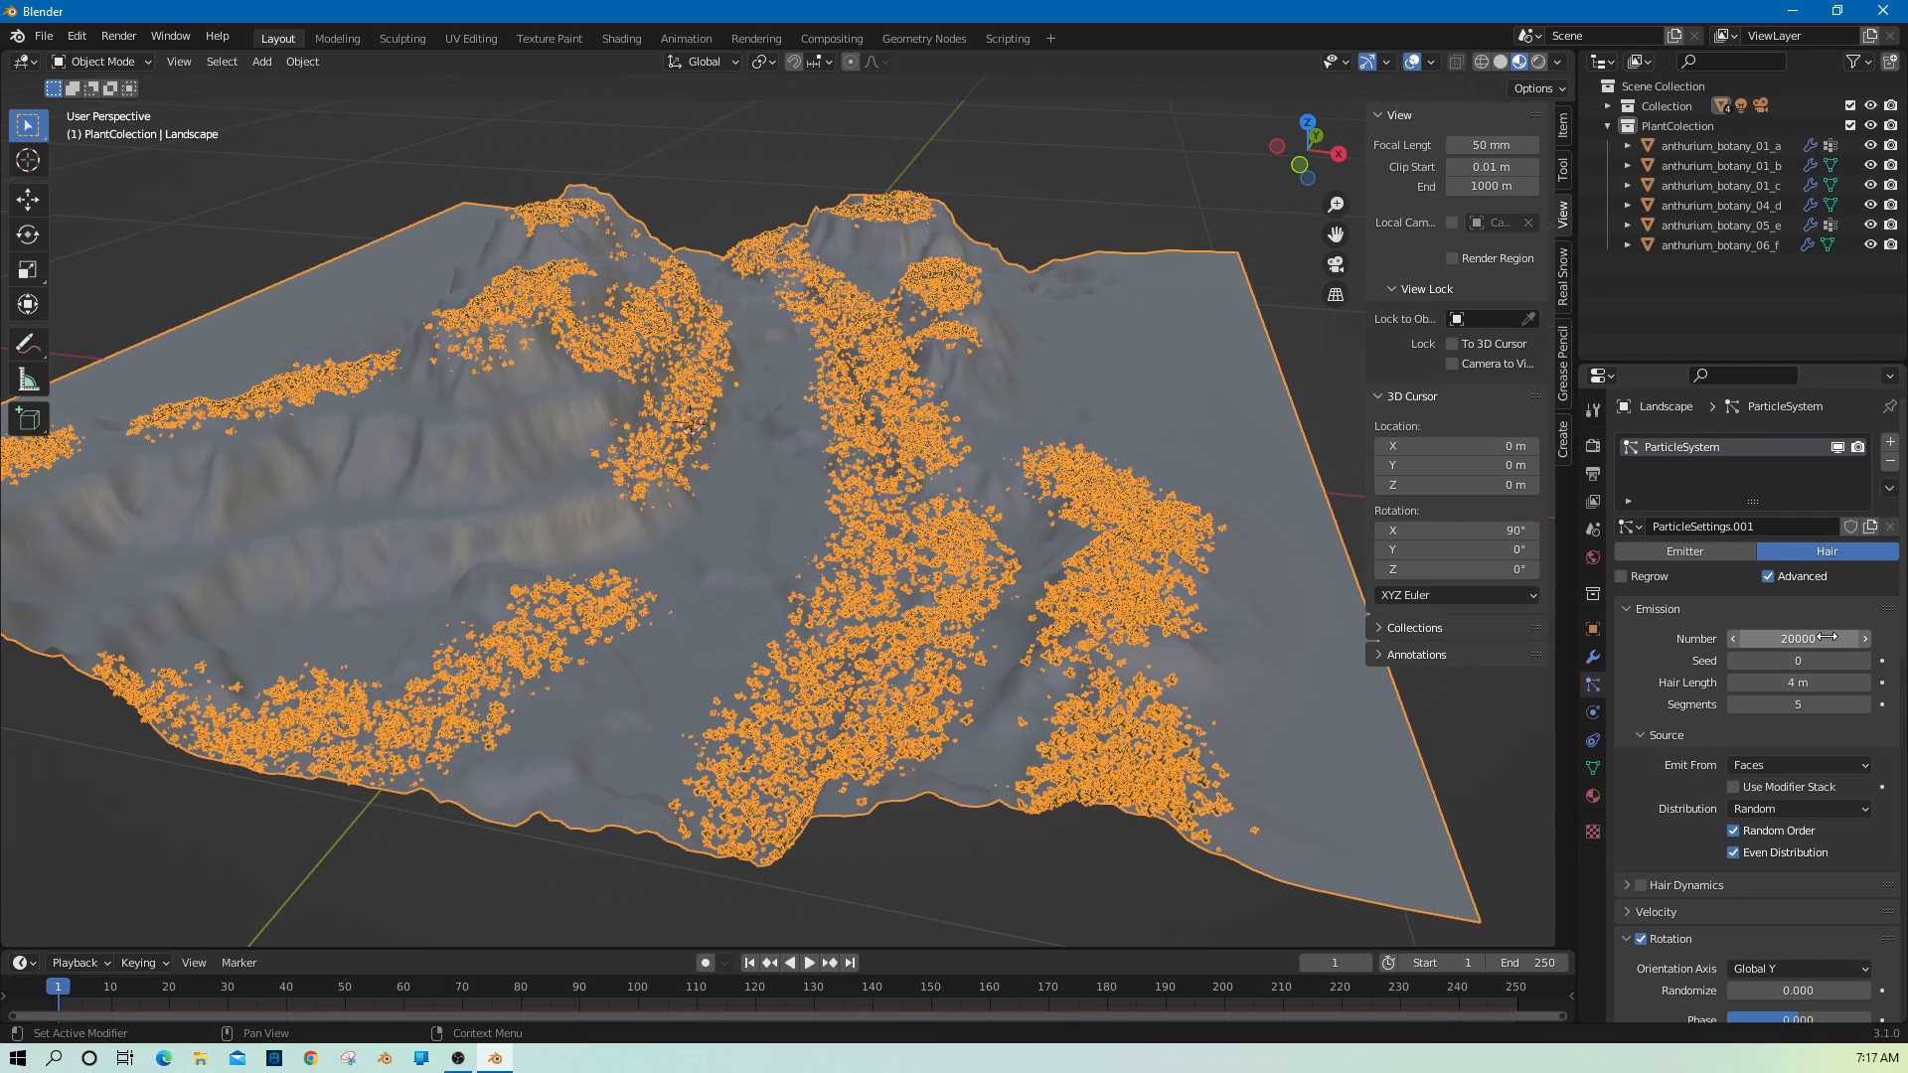
click(1795, 639)
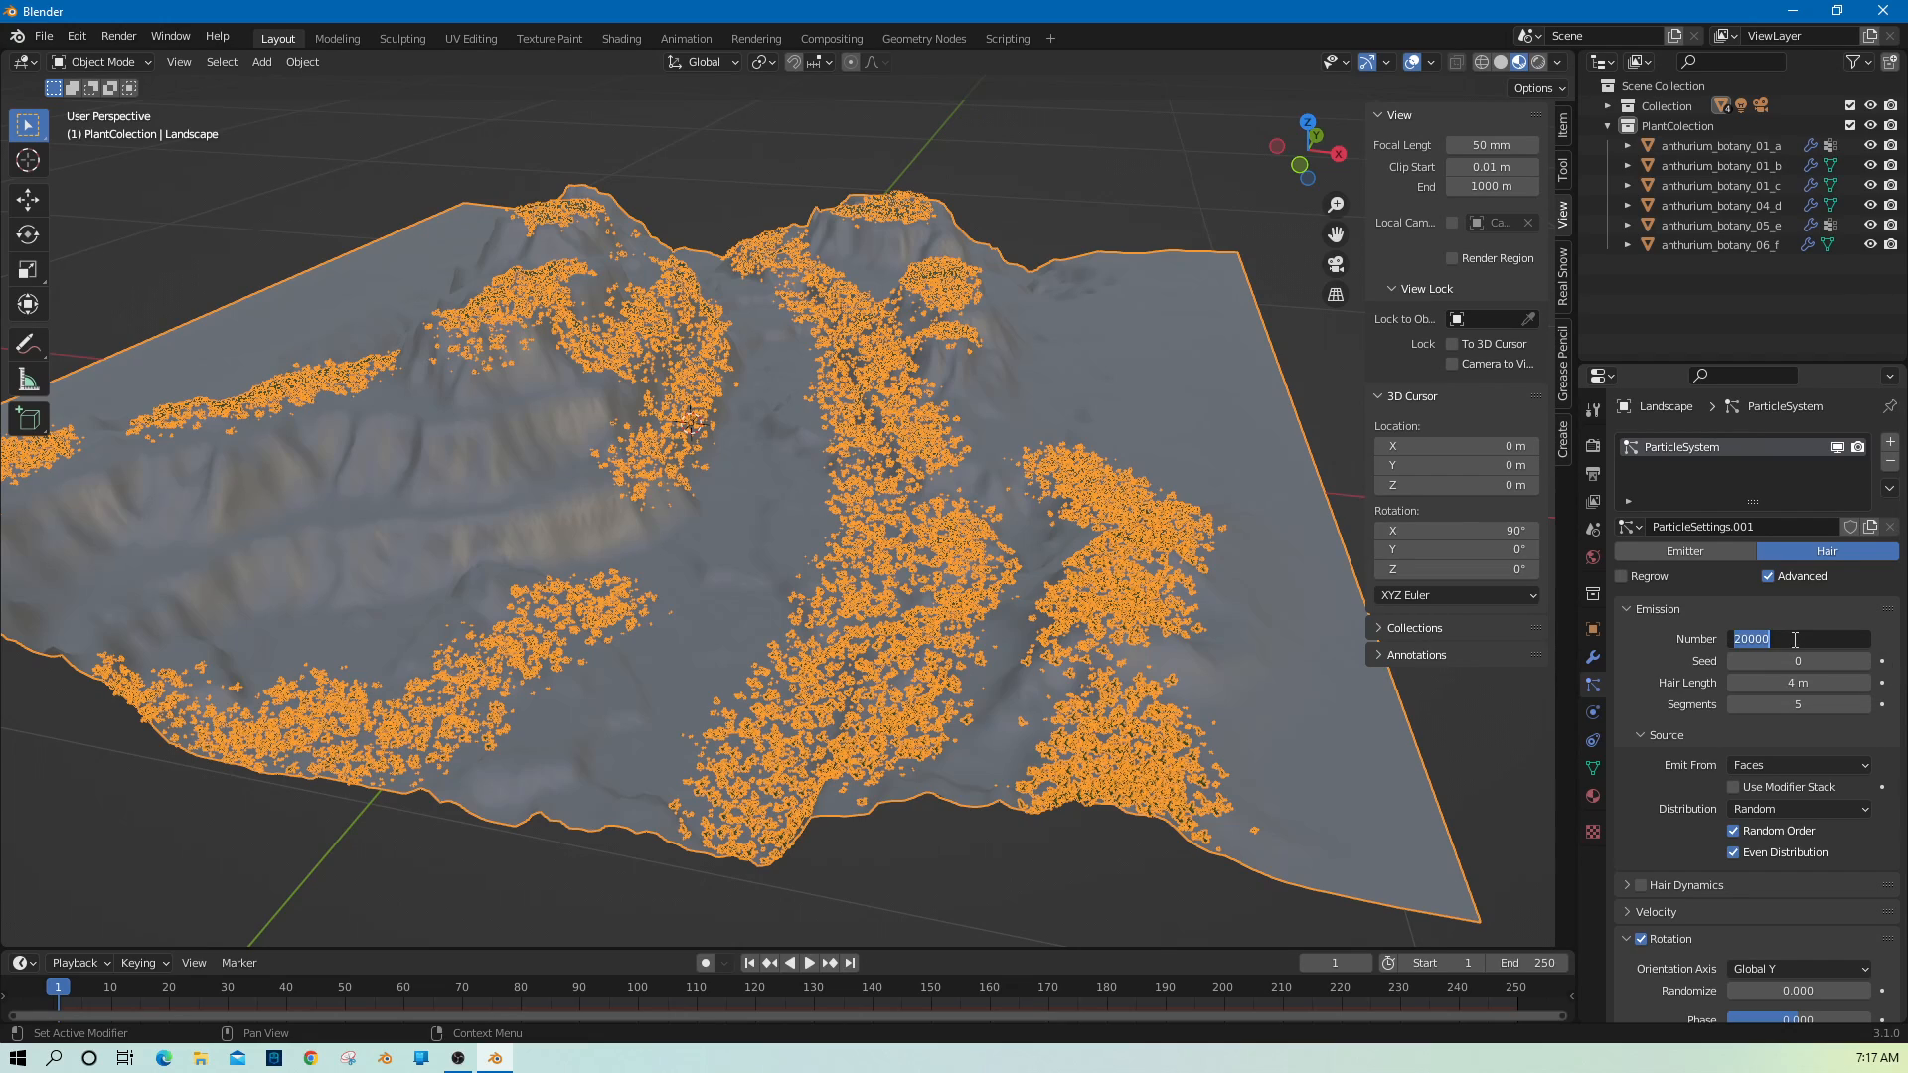
click(1742, 638)
key(BackSpace)
text(4)
key(Return)
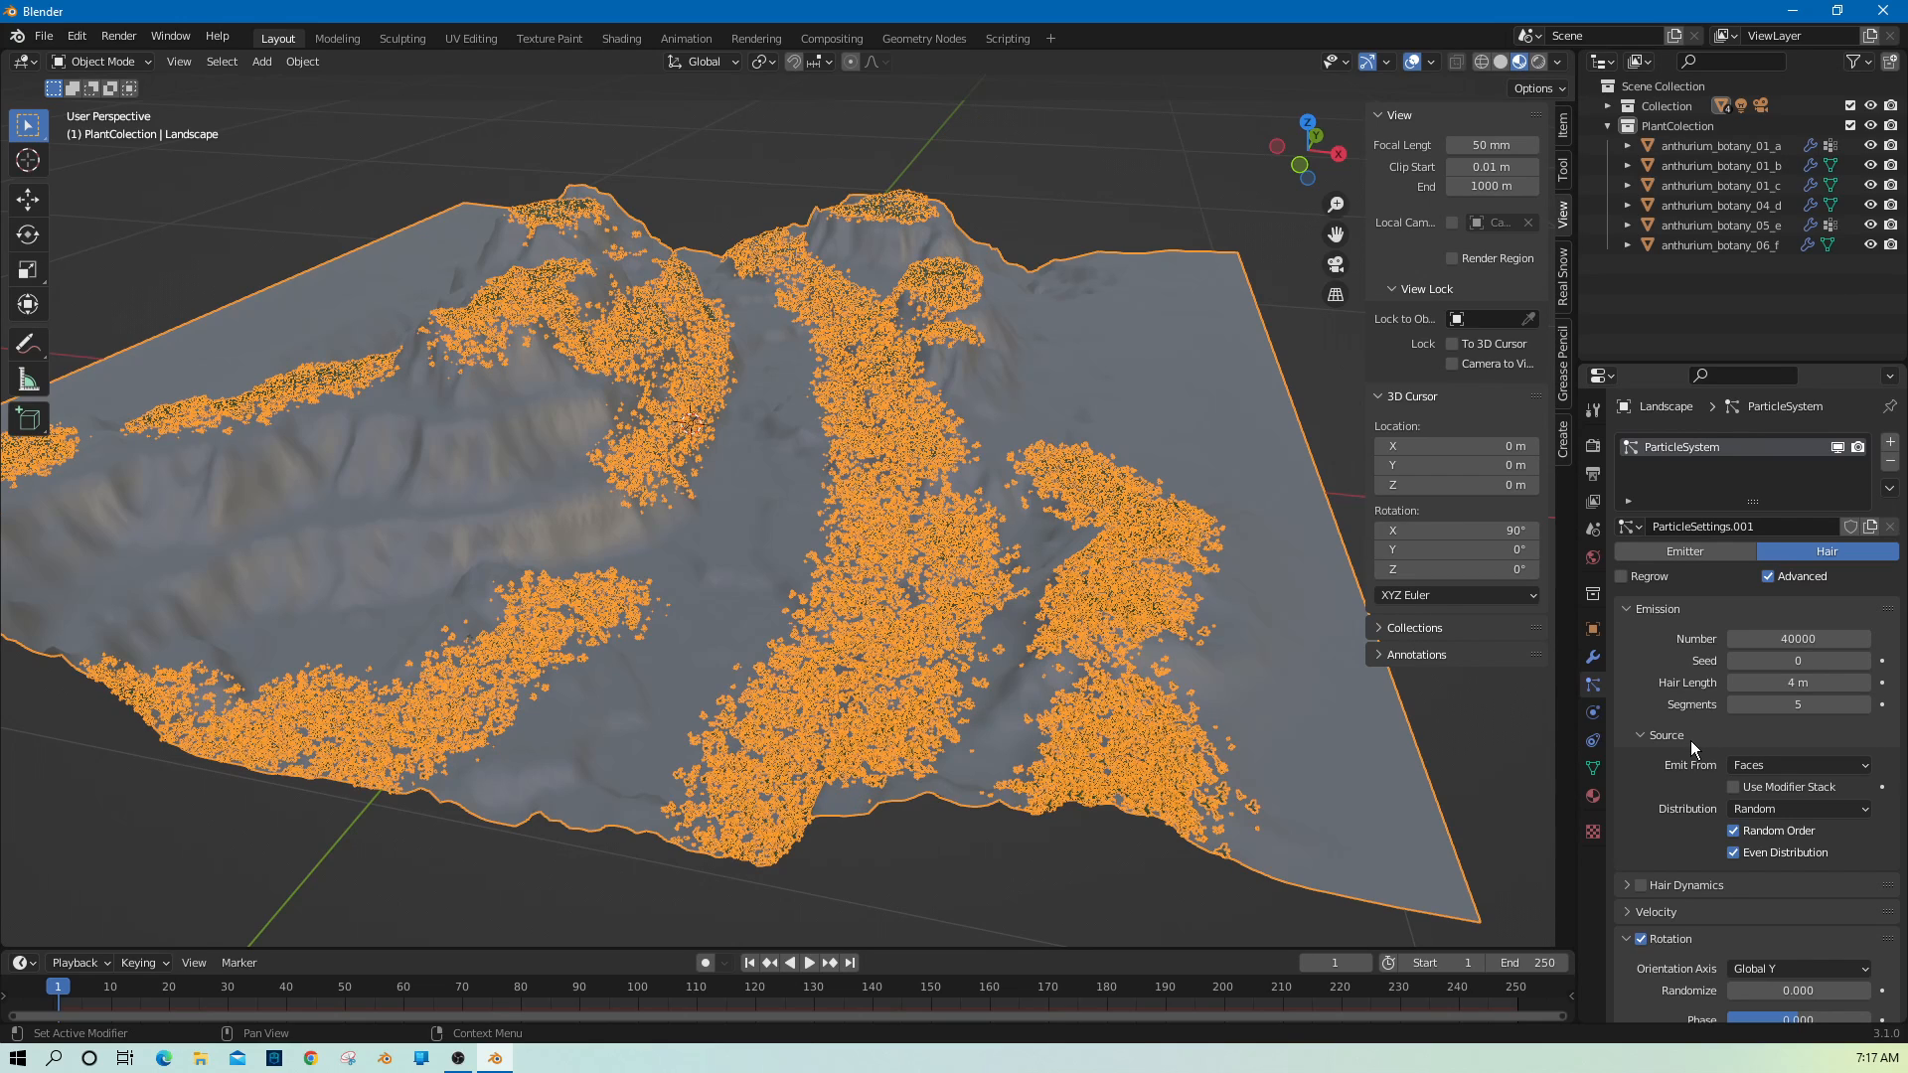
Set the particles' render scale to 0.120 and scale randomness to 0.116, and deselect the landscape.
click(1691, 737)
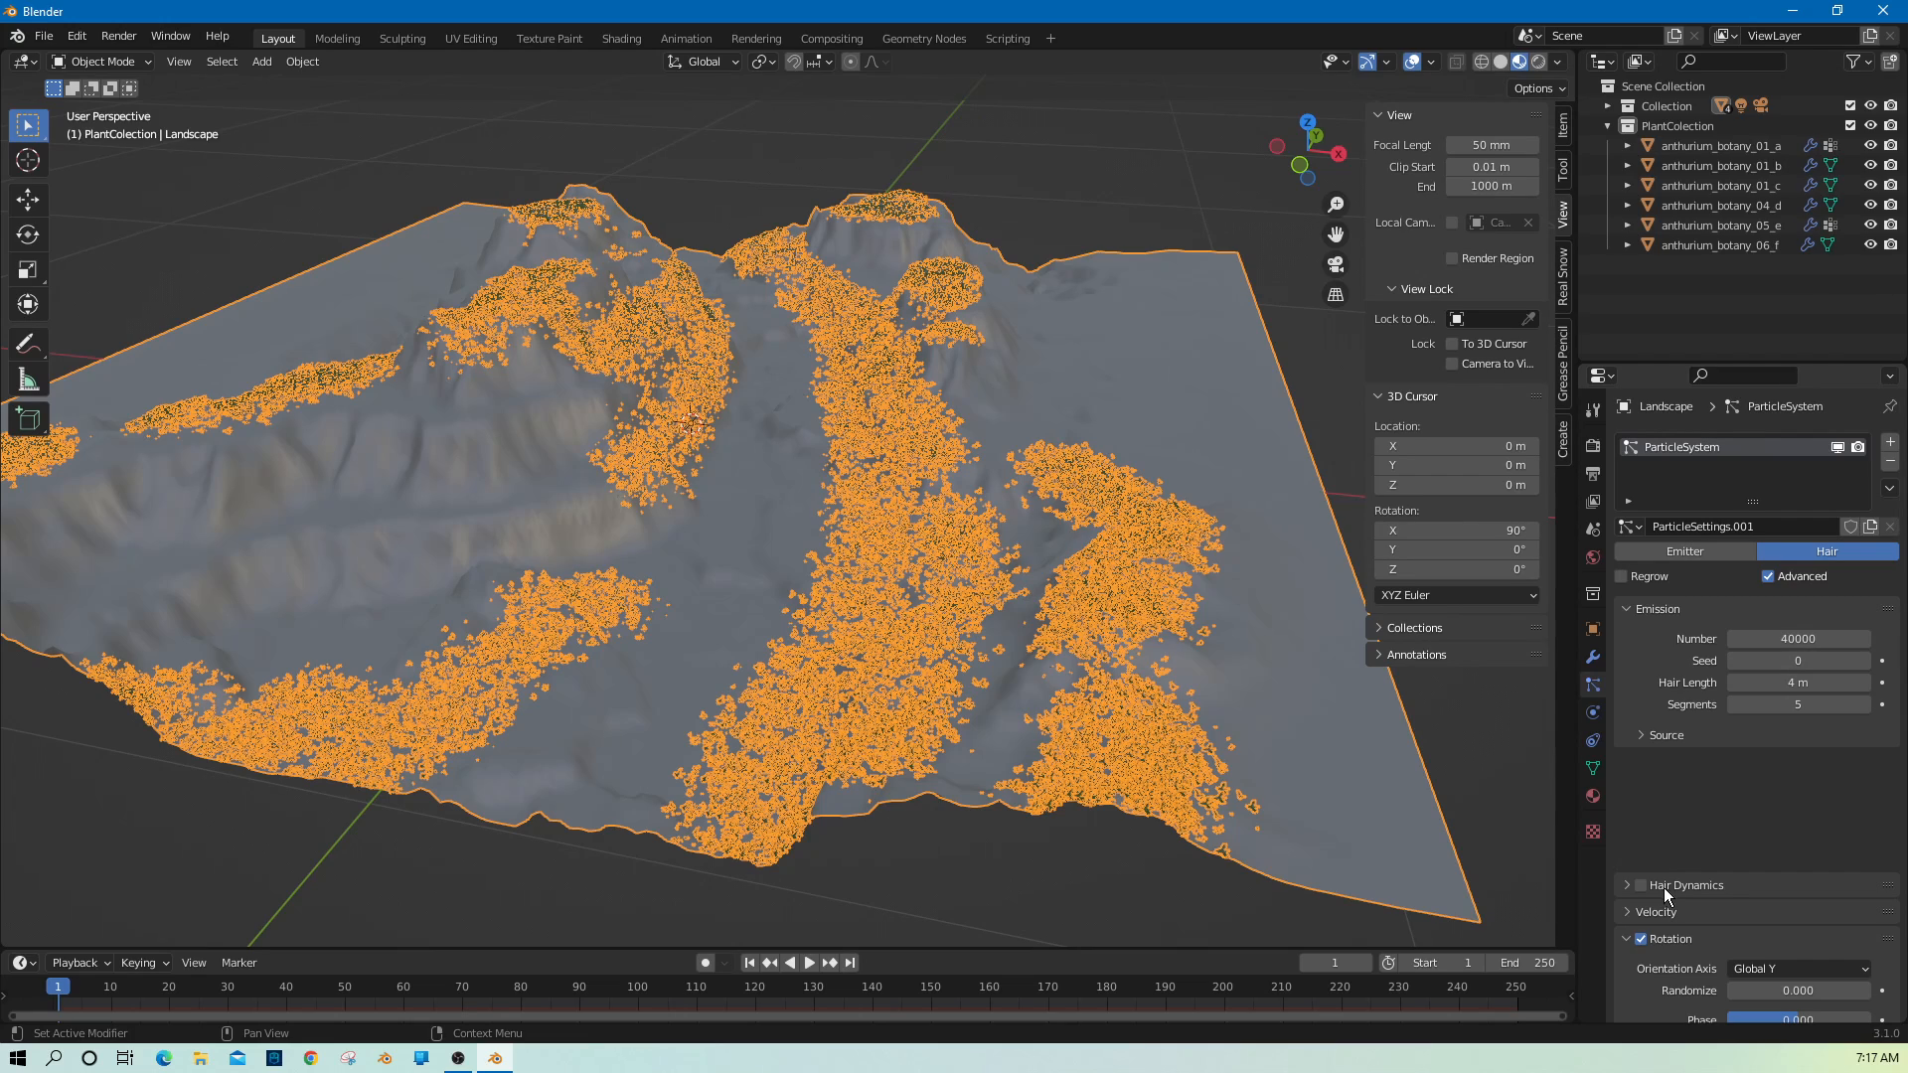
scroll(1682, 904, down, 4)
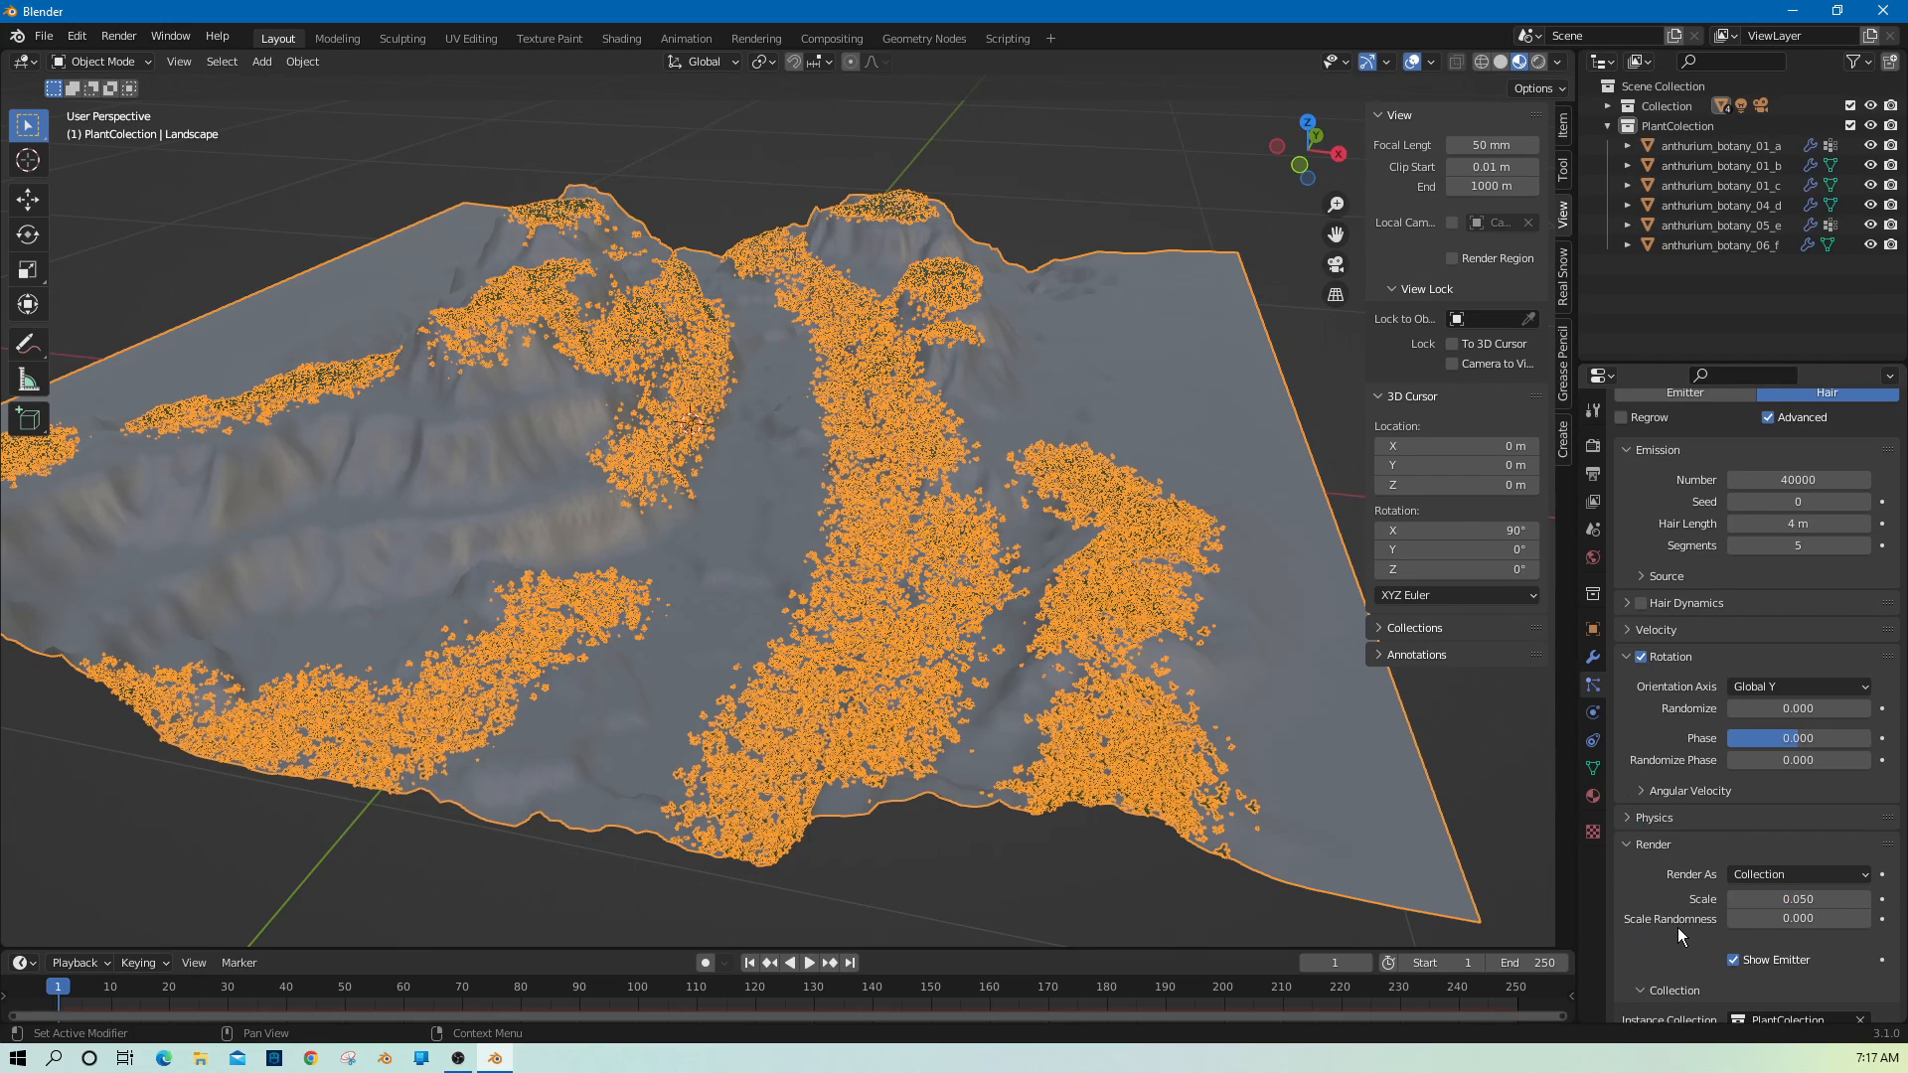
scroll(1714, 902, down, 3)
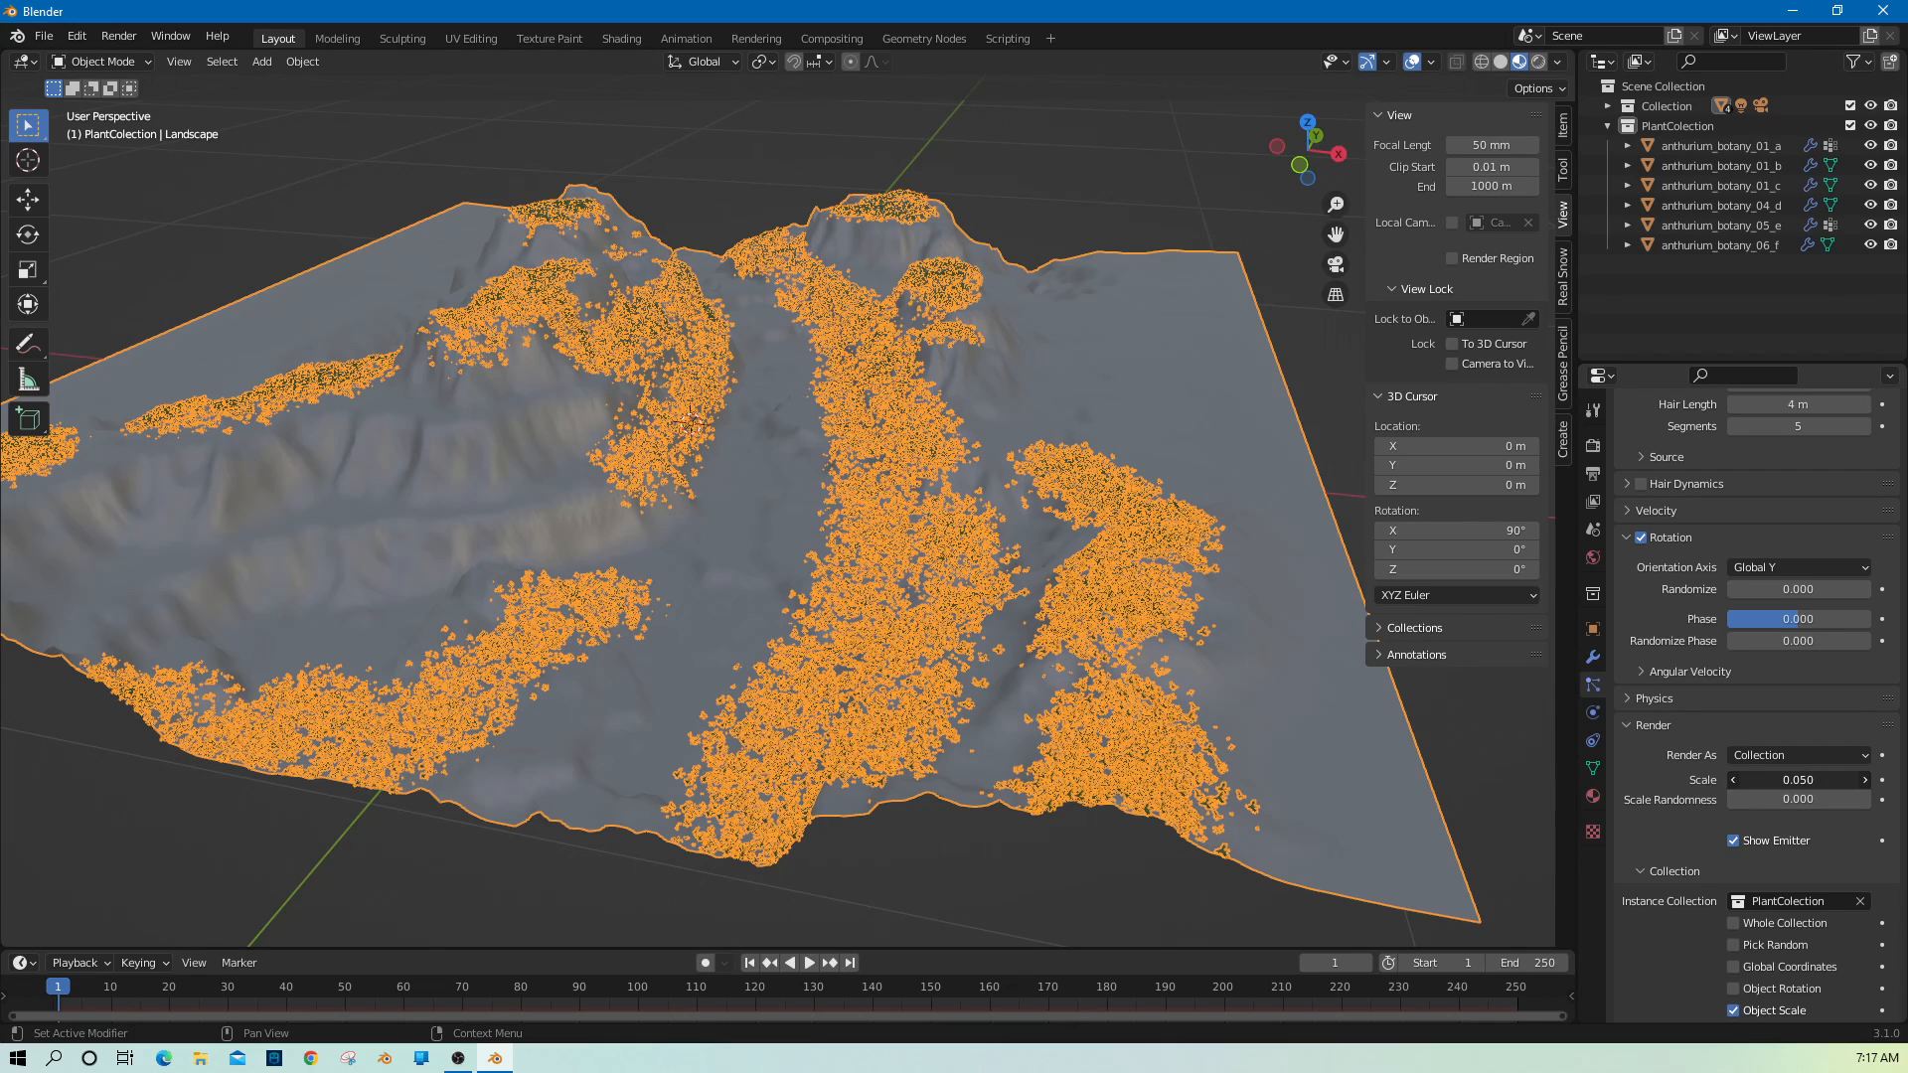
drag(1794, 779, 1753, 799)
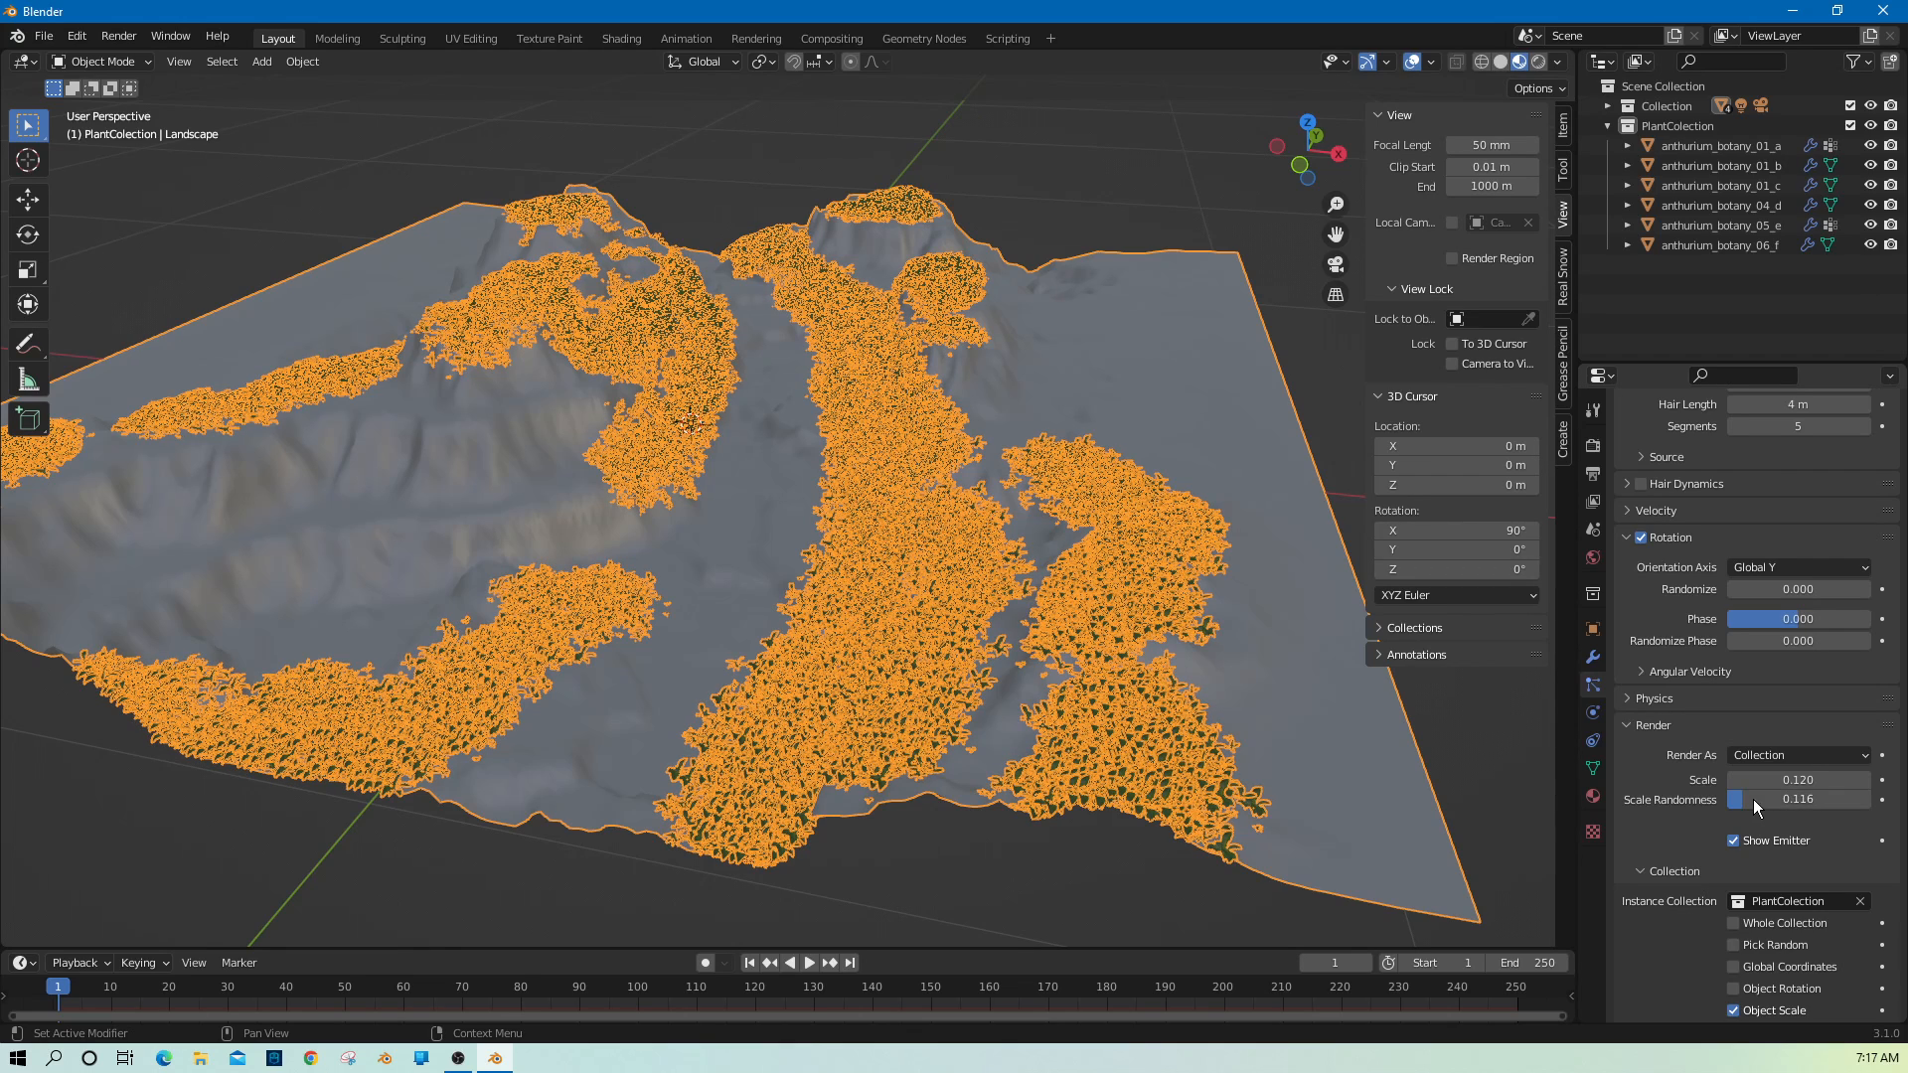
click(1487, 804)
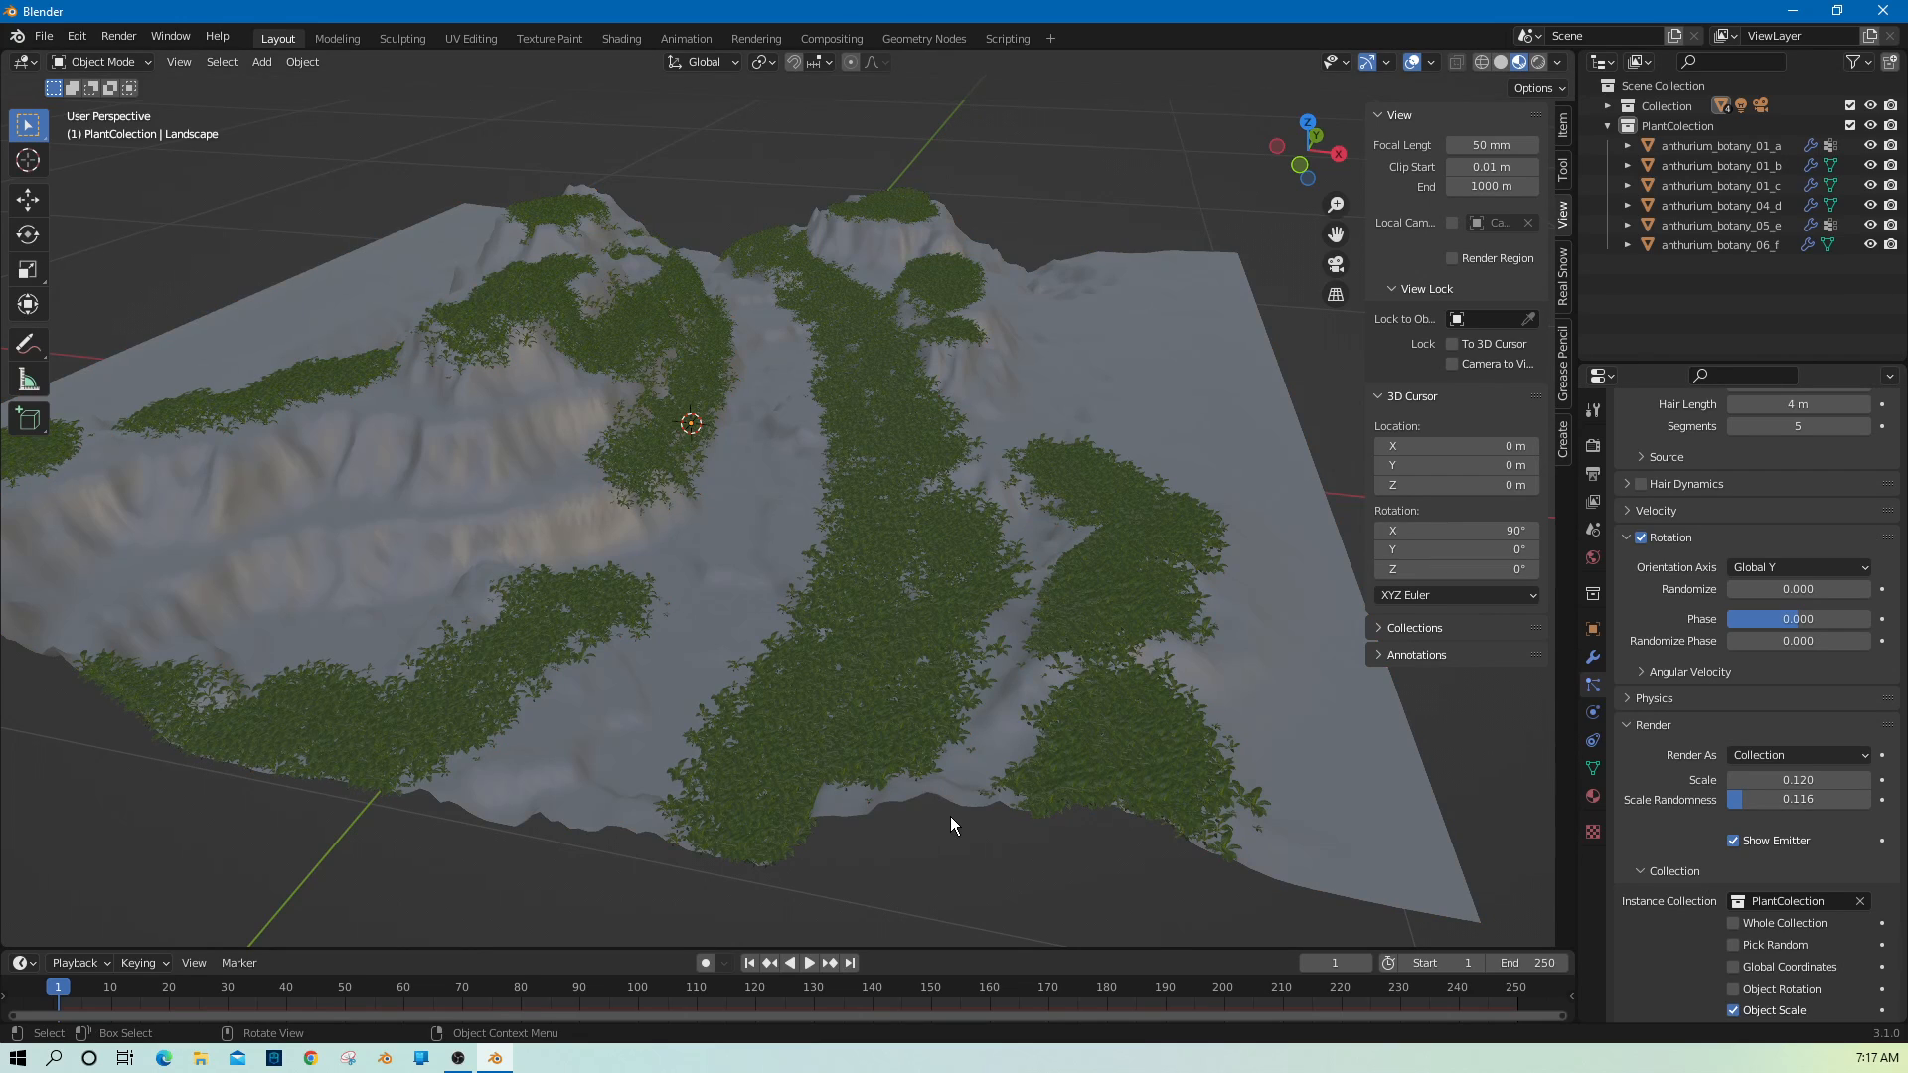
scroll(950, 817, up, 3)
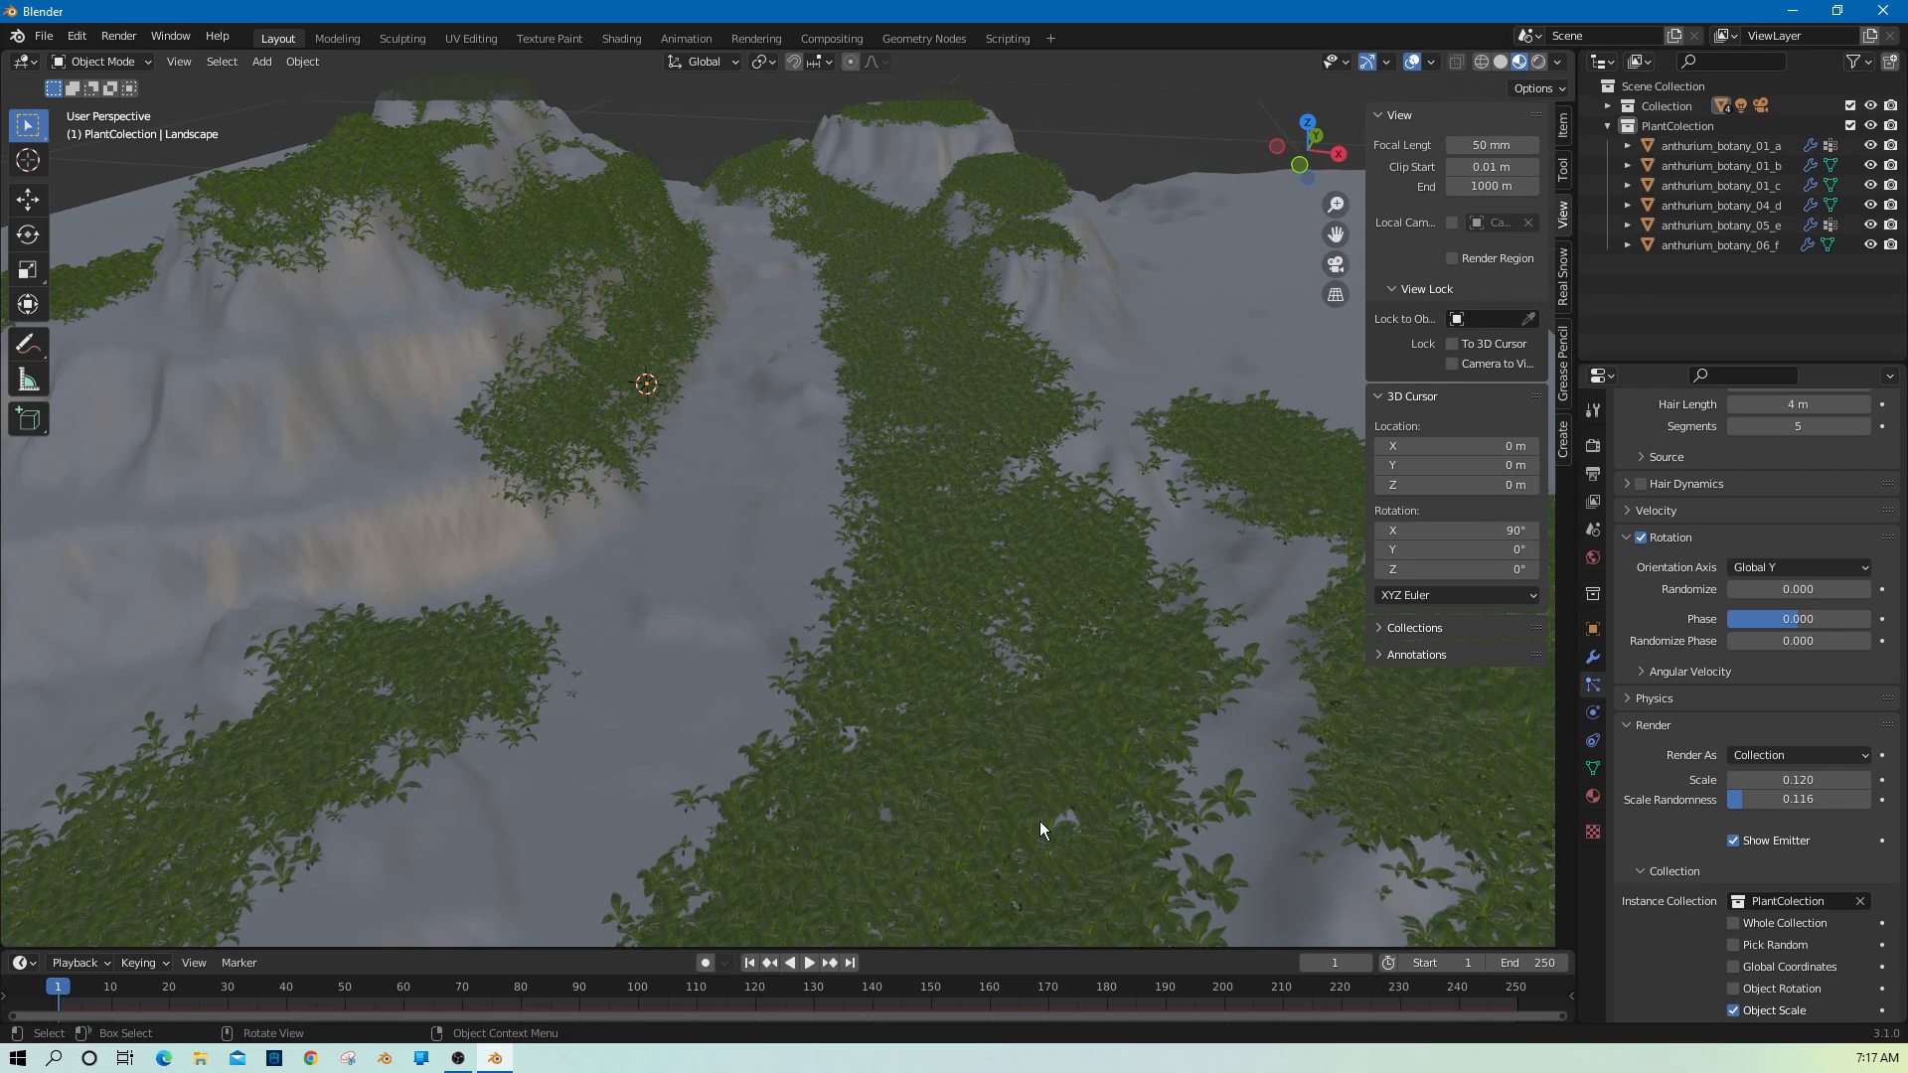
scroll(1040, 821, up, 1)
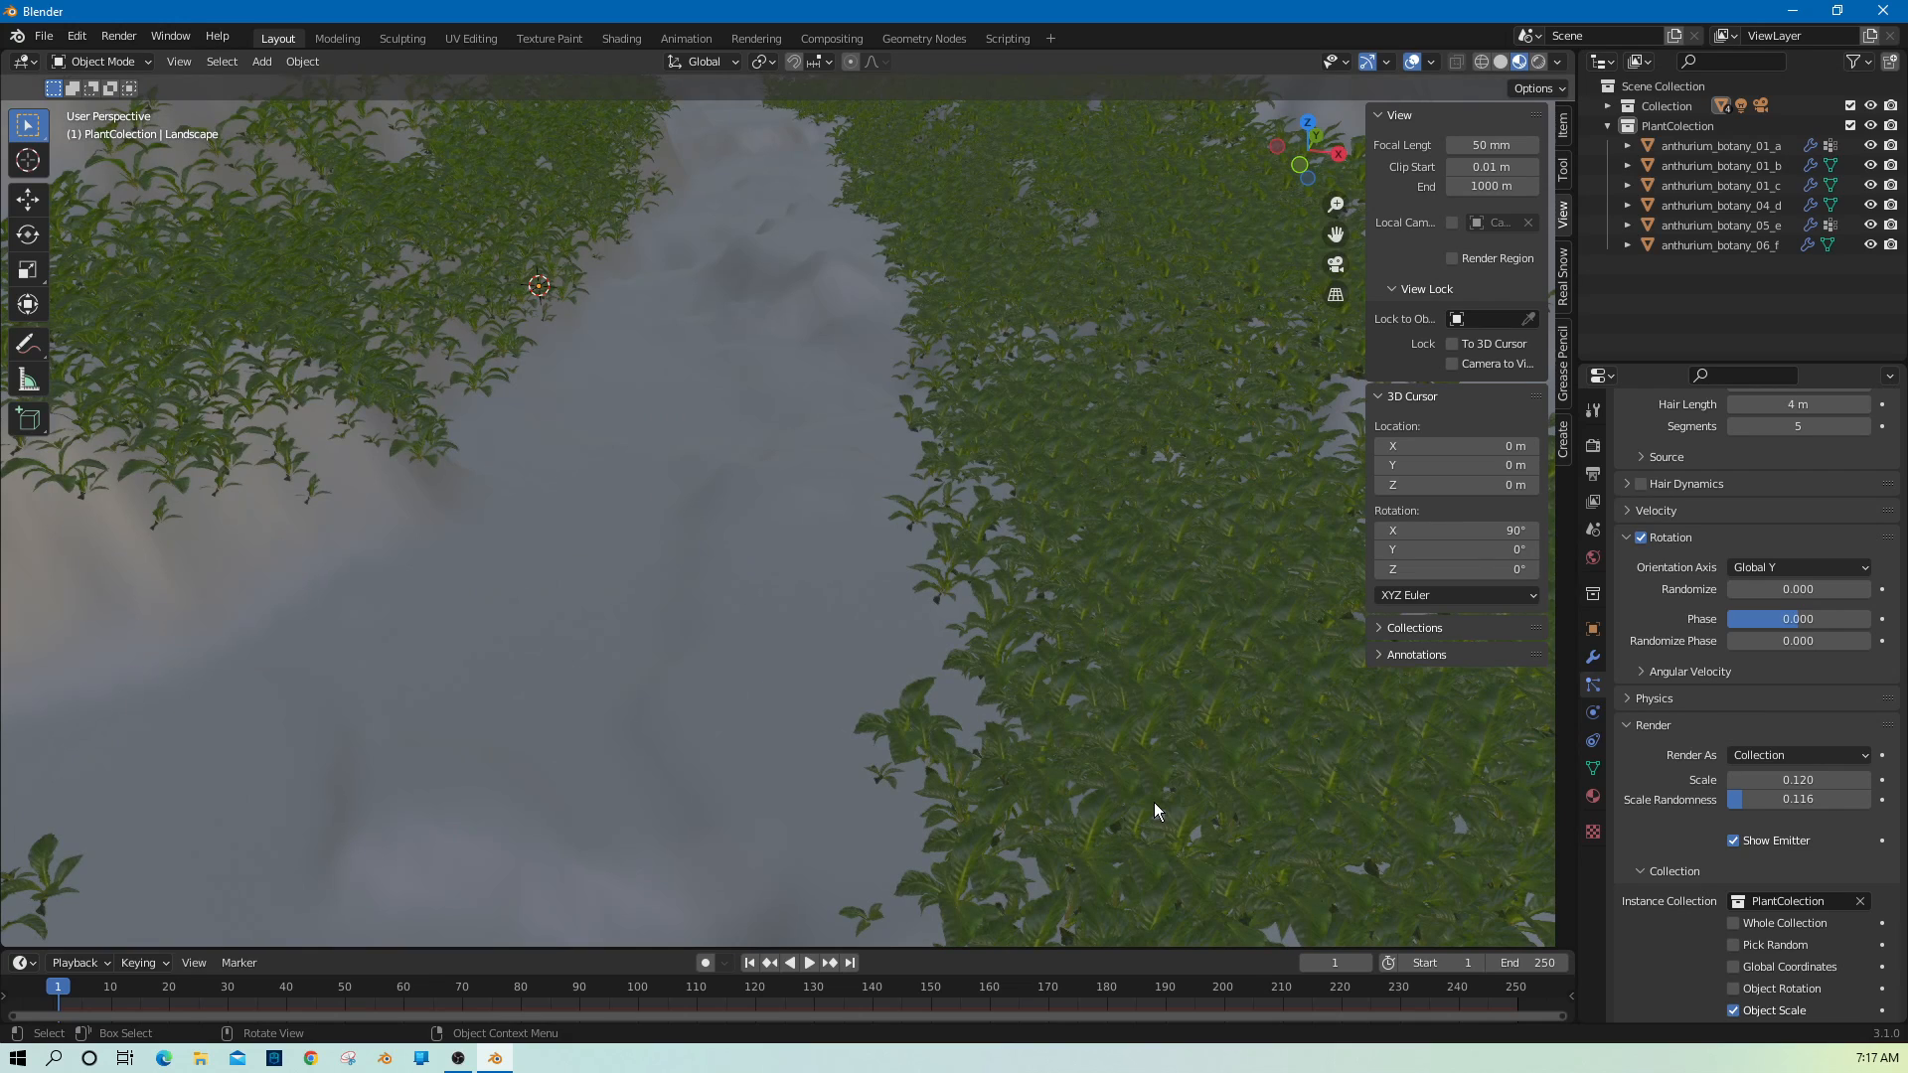
Set the particle emission number to 30000.
scroll(1793, 620, up, 7)
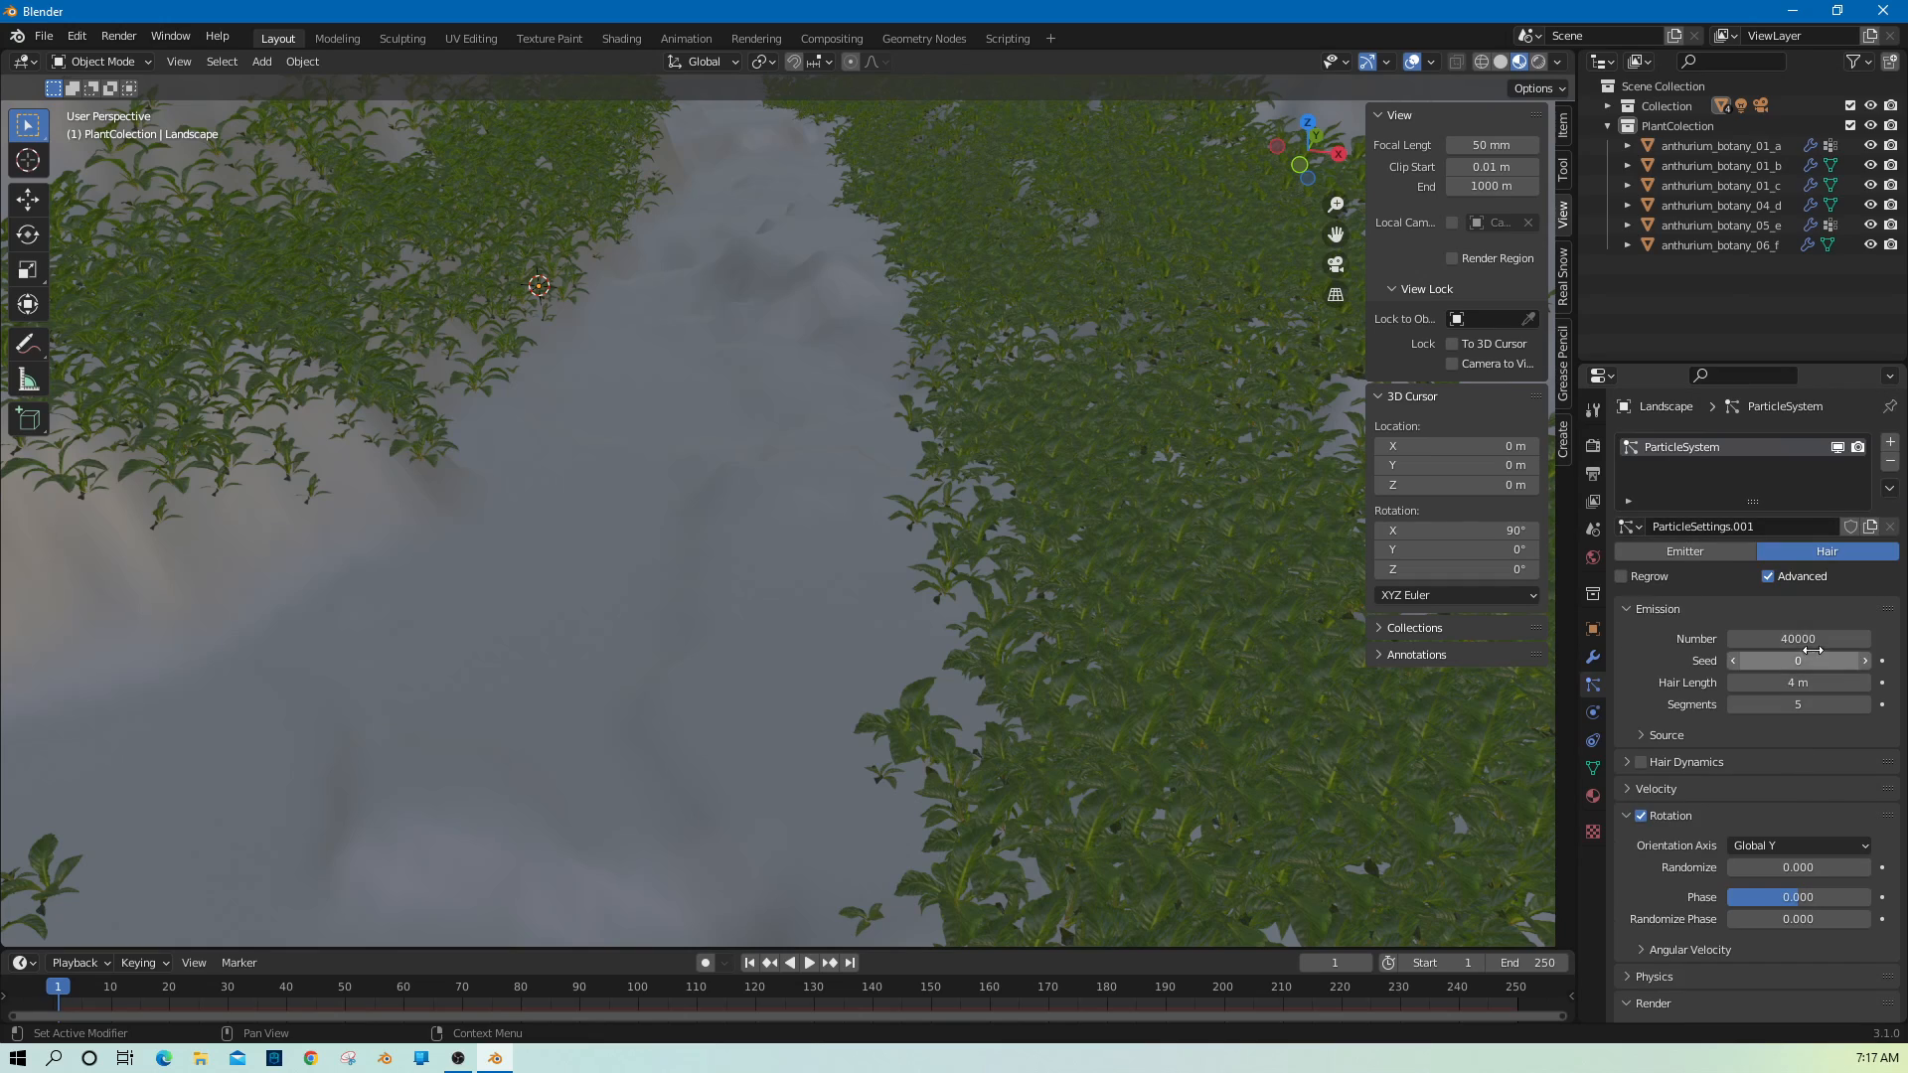
click(1744, 638)
click(1744, 638)
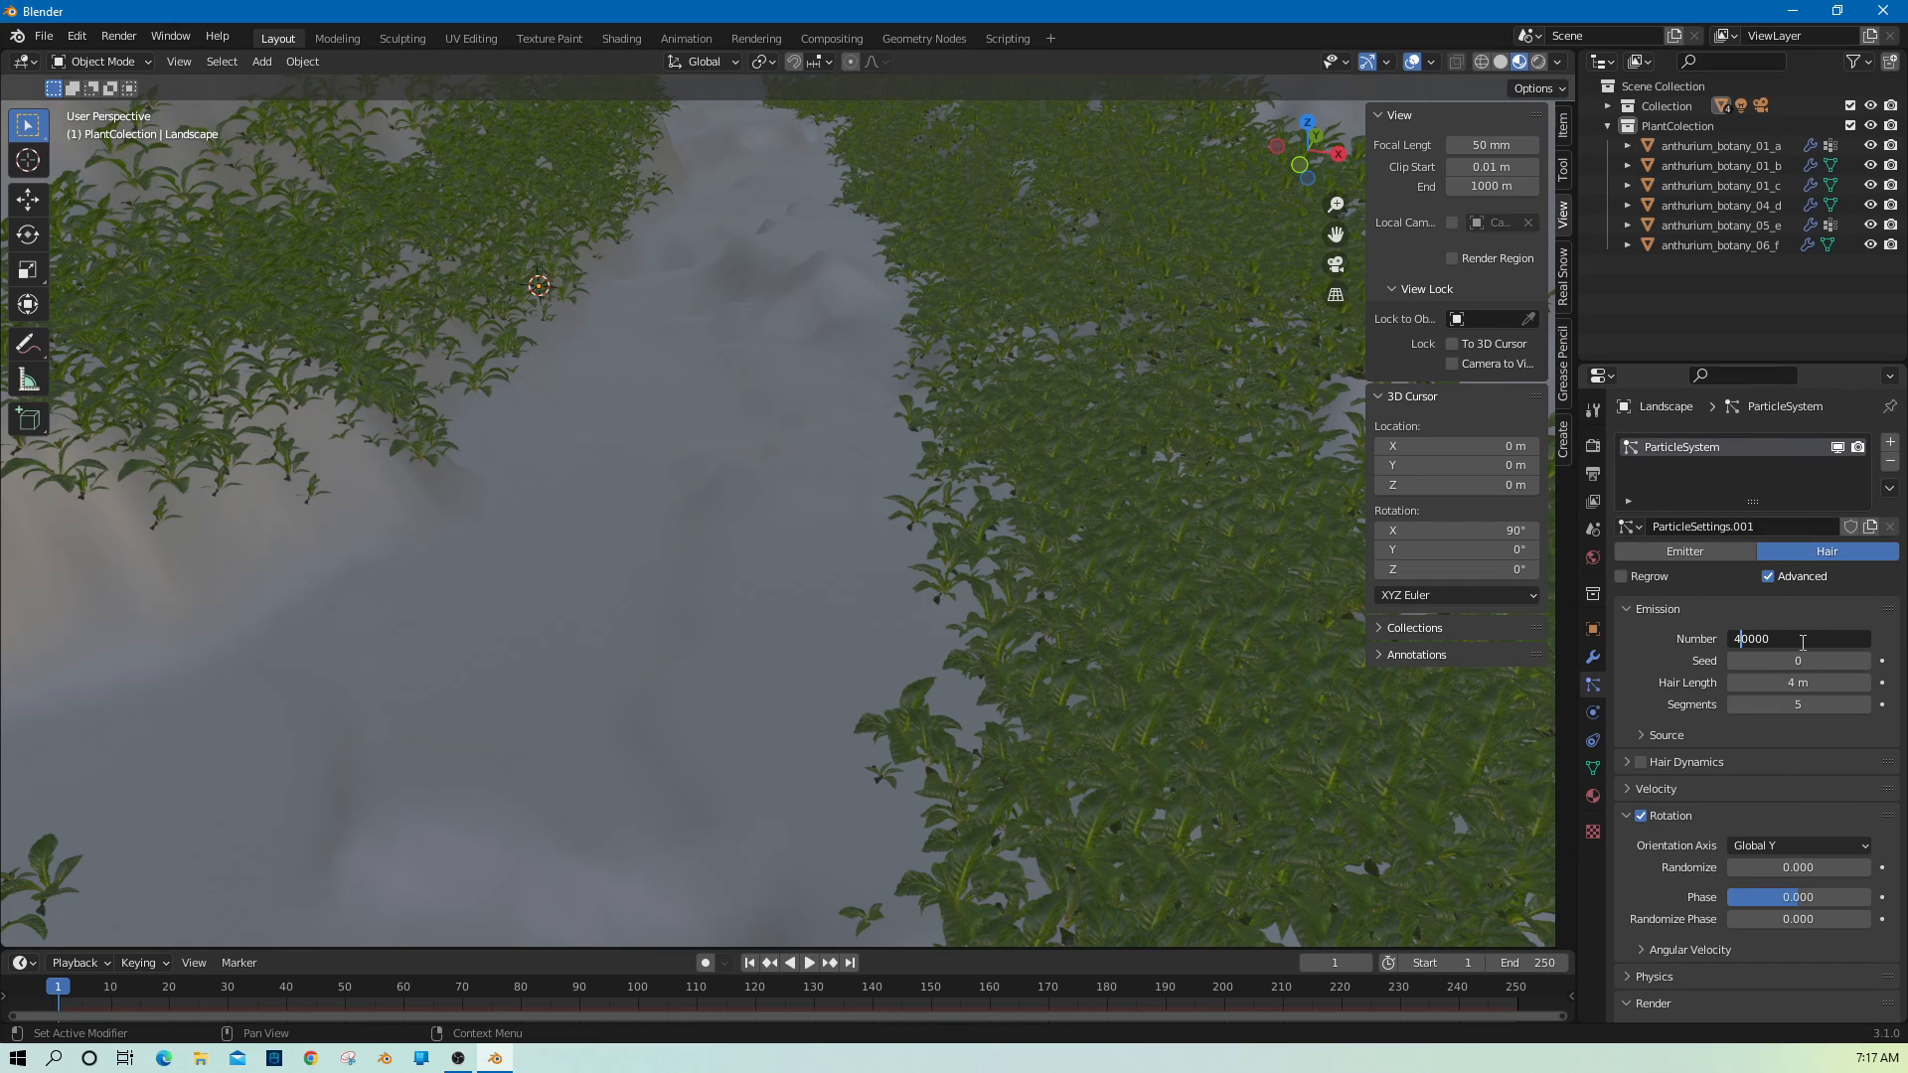
key(BackSpace)
text(3)
key(Return)
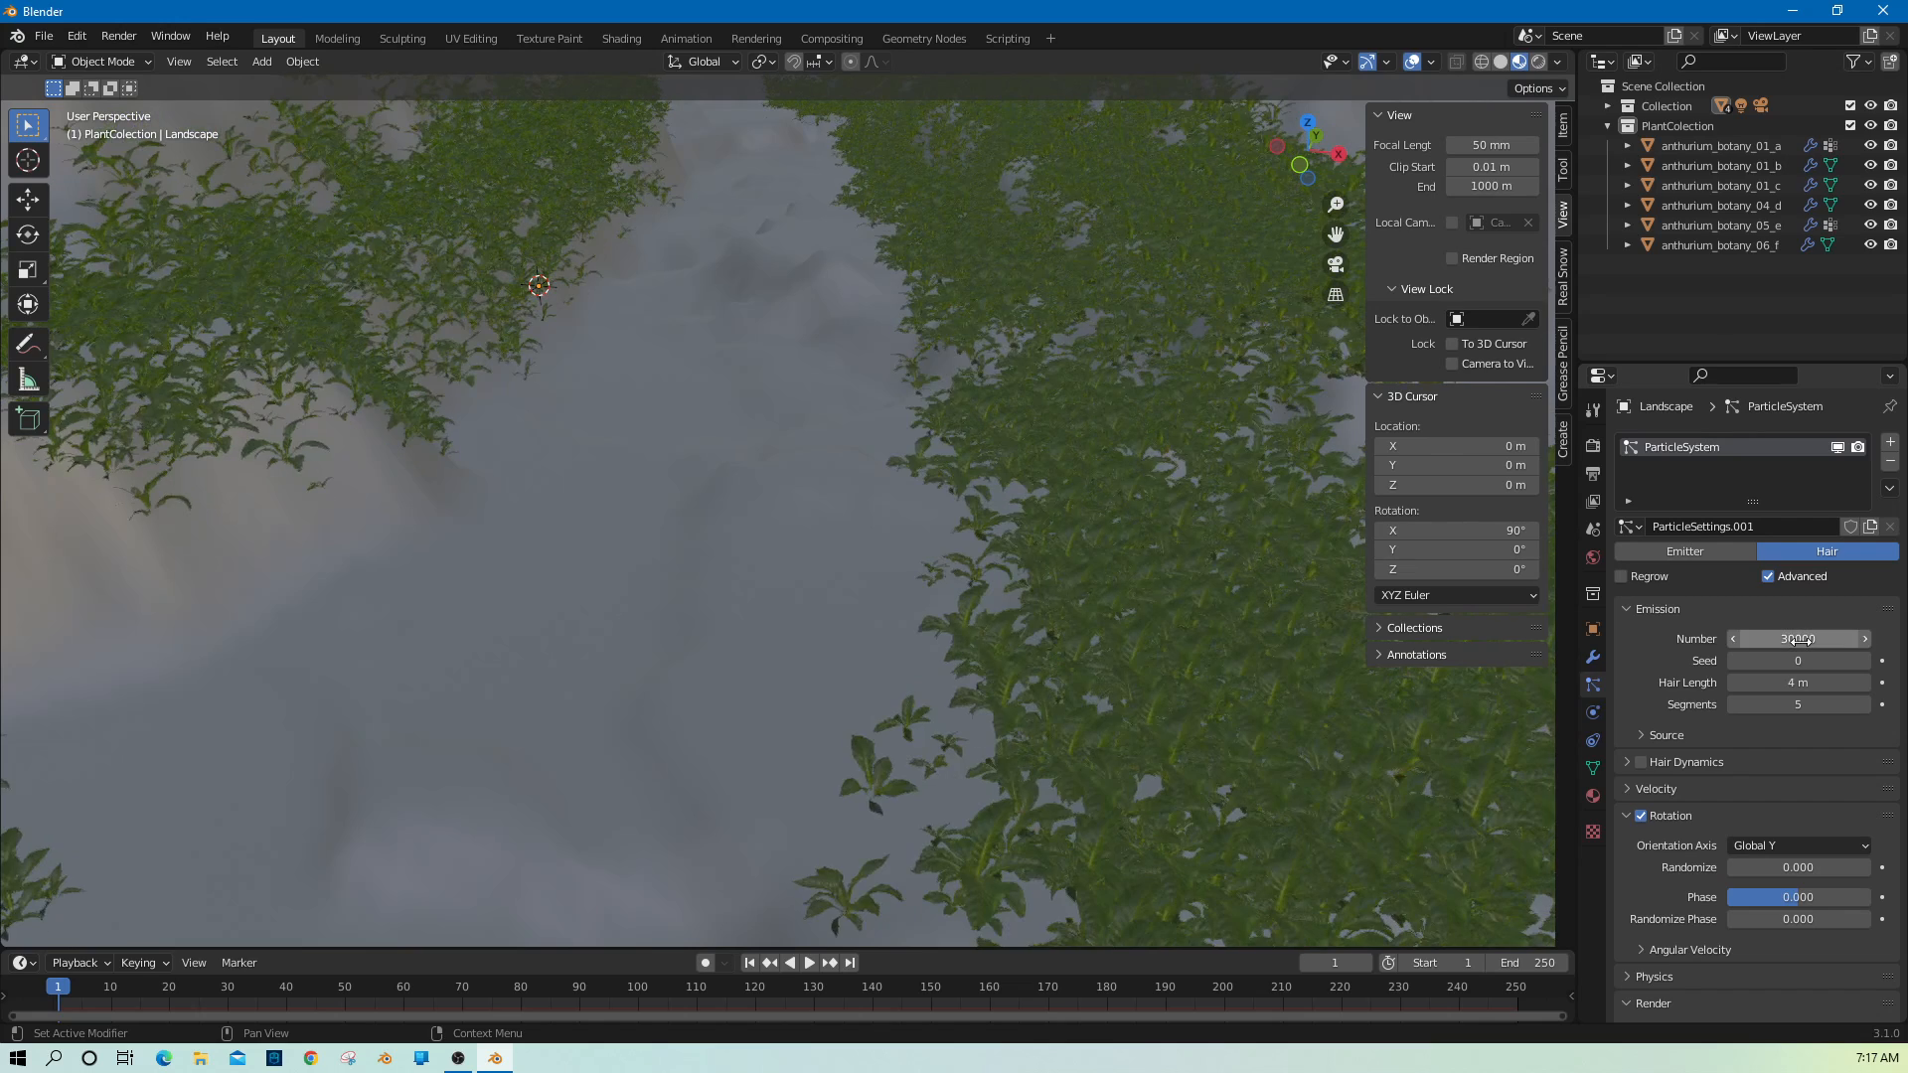
Thin out the plants by setting the particle emission number to 10000.
click(1794, 639)
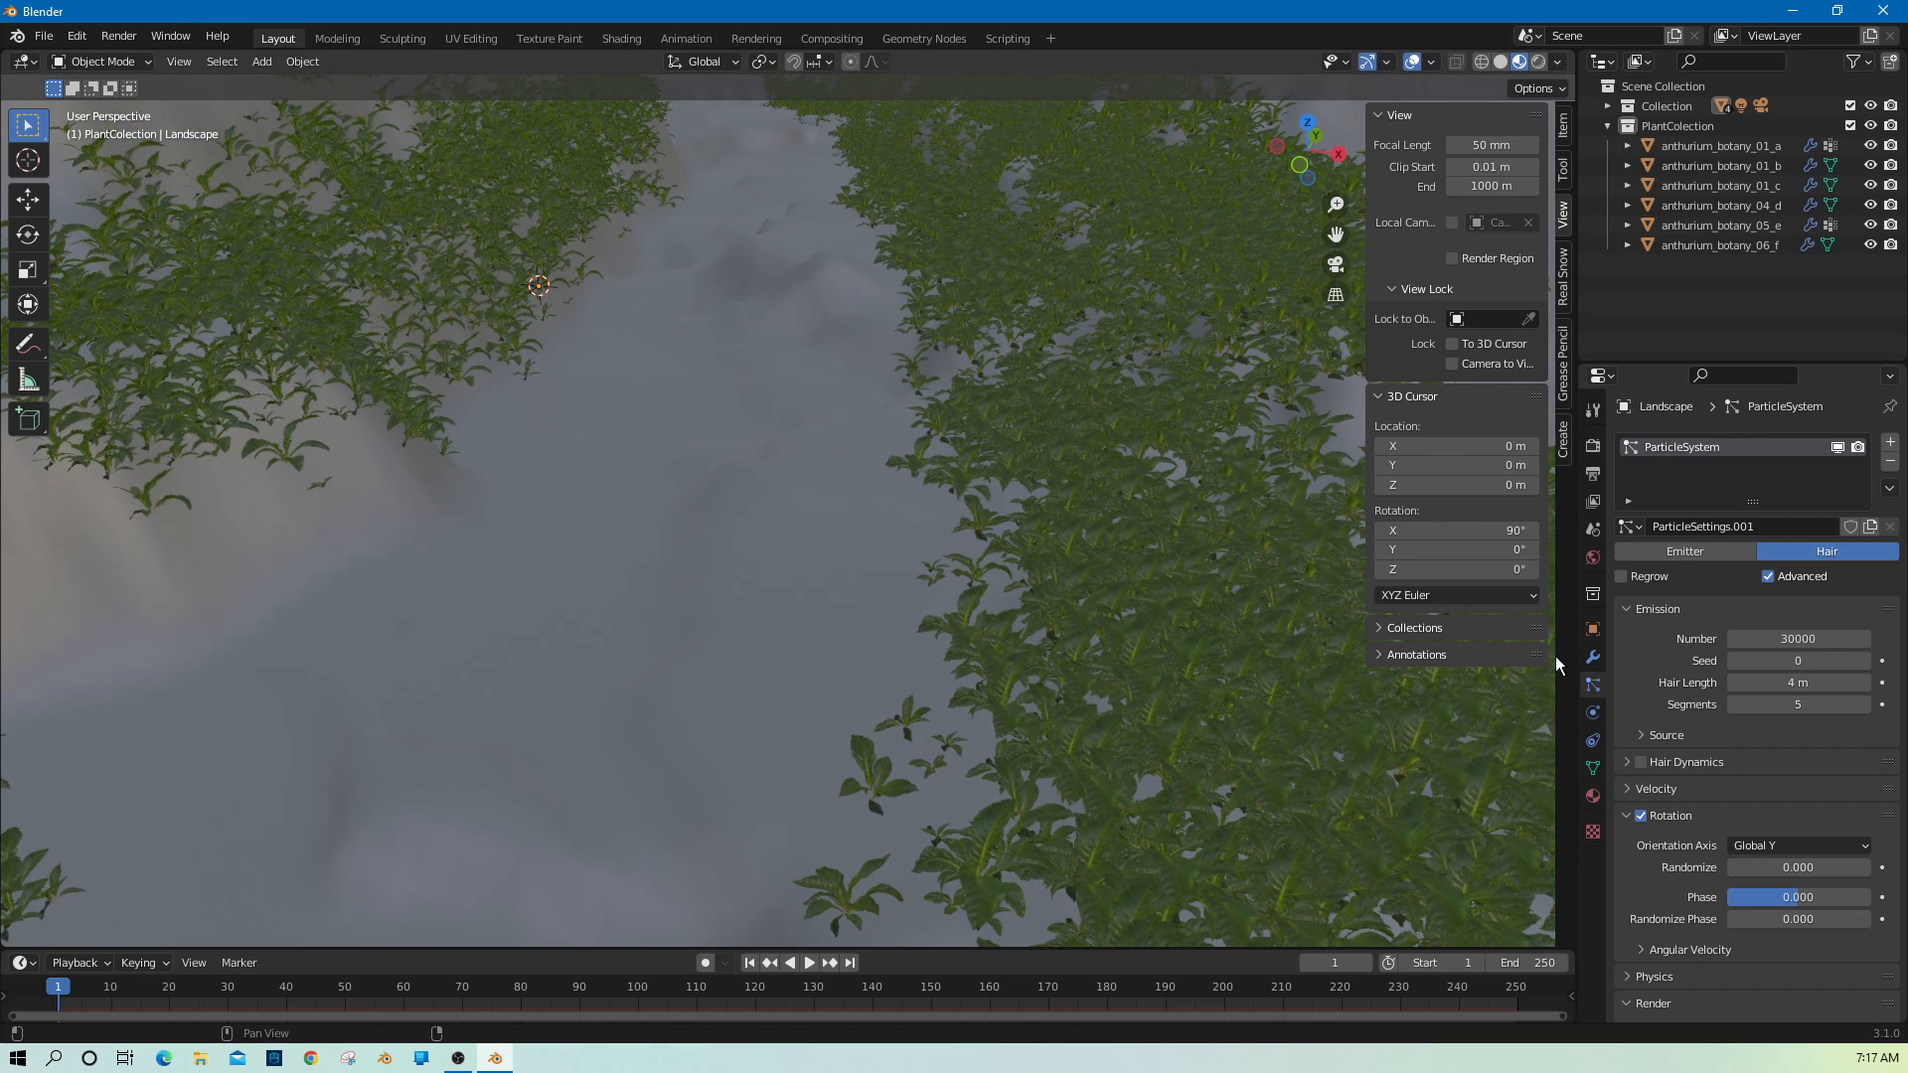
click(1742, 638)
key(BackSpace)
text(1)
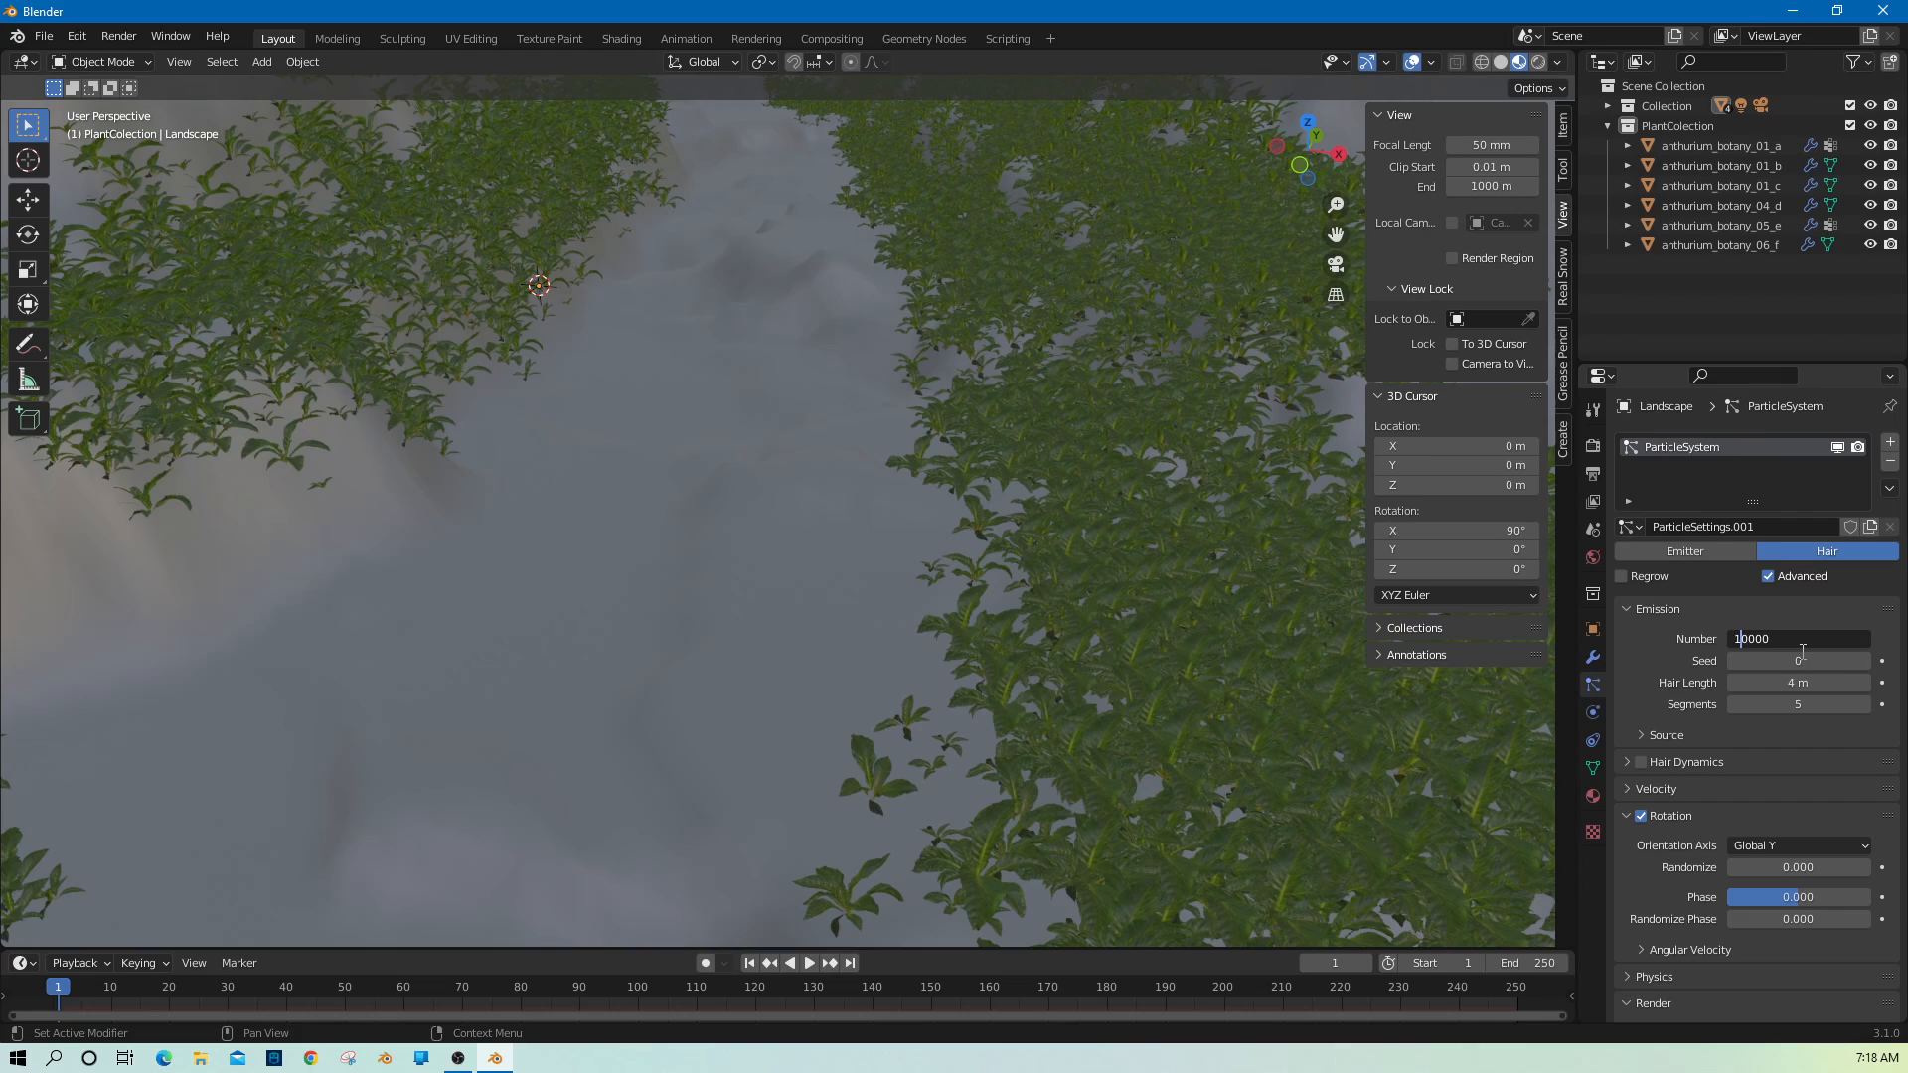
key(Return)
Examine the density and size of the thinned plants along the canyon from close up and from a distance.
scroll(821, 664, down, 6)
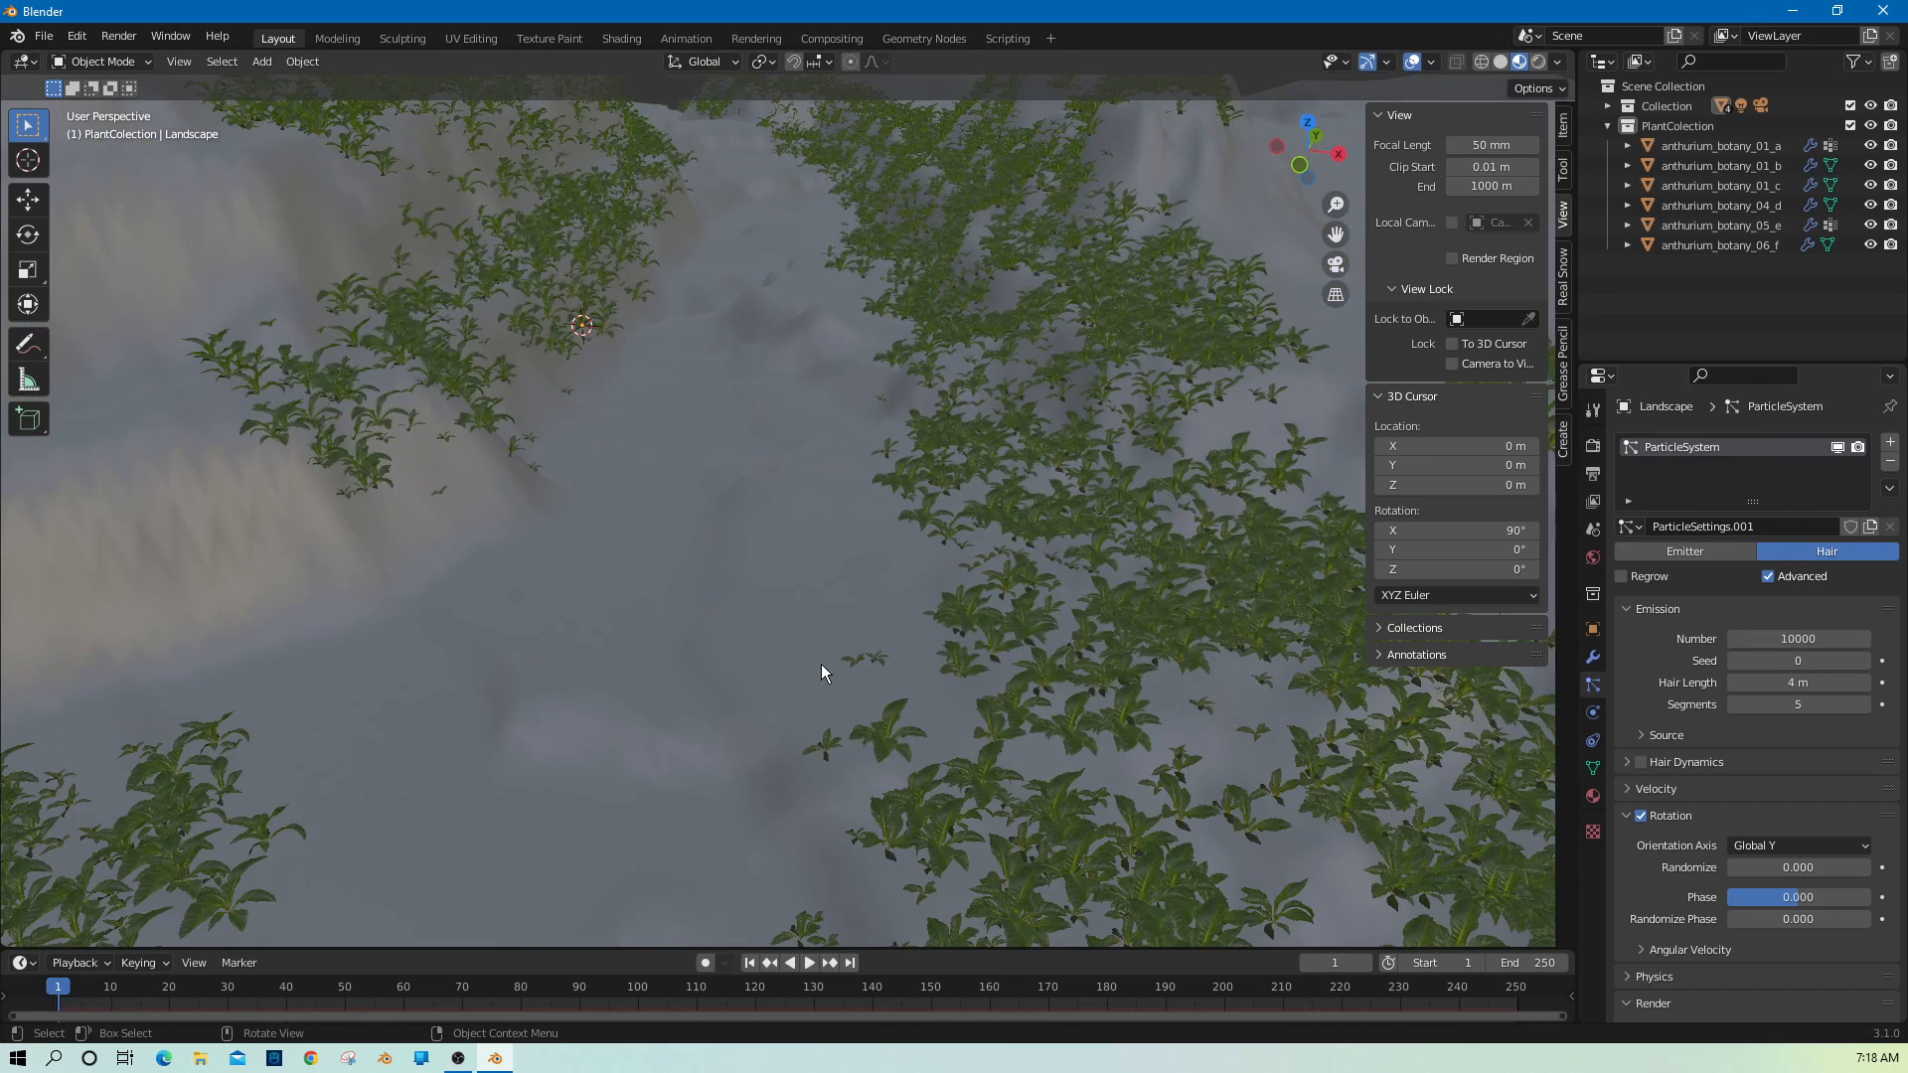
mouse_move(821, 664)
middle_down()
mouse_move(831, 695)
mouse_move(847, 688)
middle_up()
scroll(846, 684, up, 6)
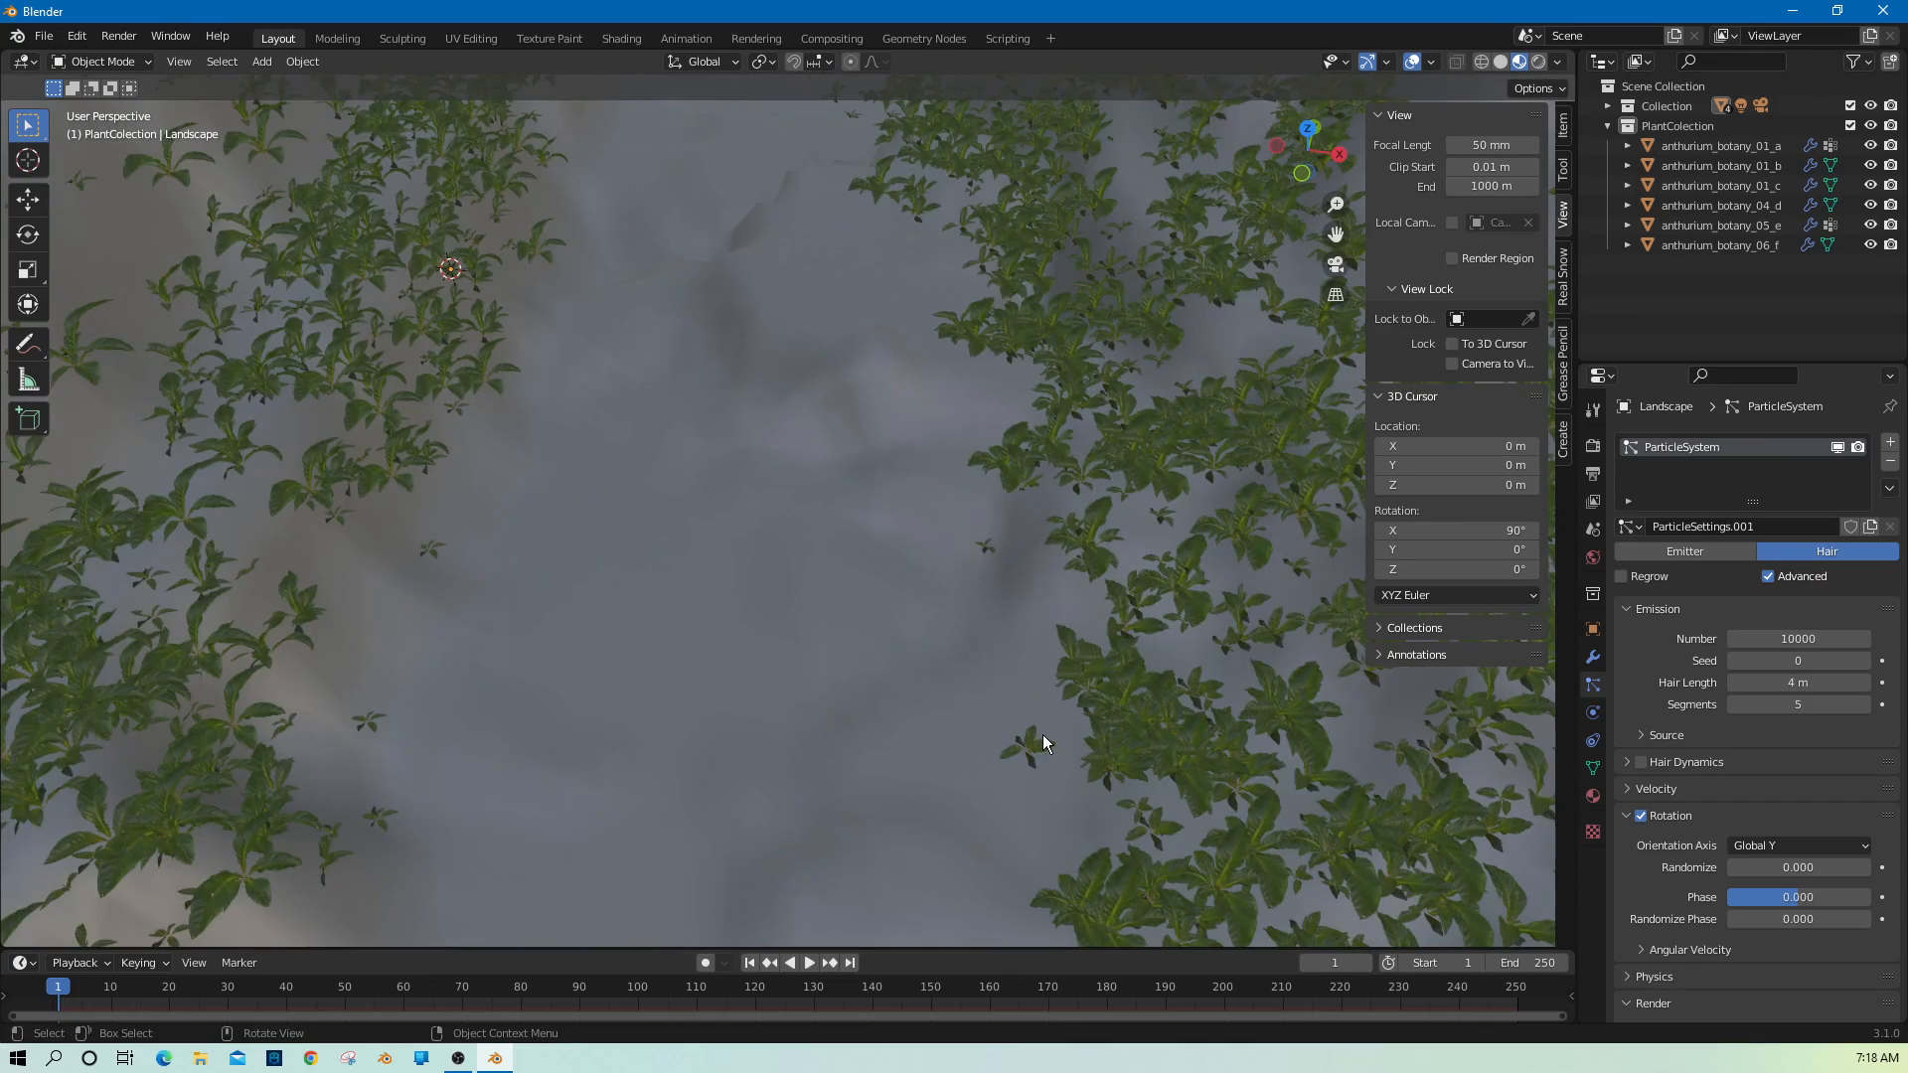
scroll(1063, 743, down, 4)
middle_drag(1085, 751, 1161, 768)
scroll(1159, 742, down, 5)
scroll(1161, 767, up, 2)
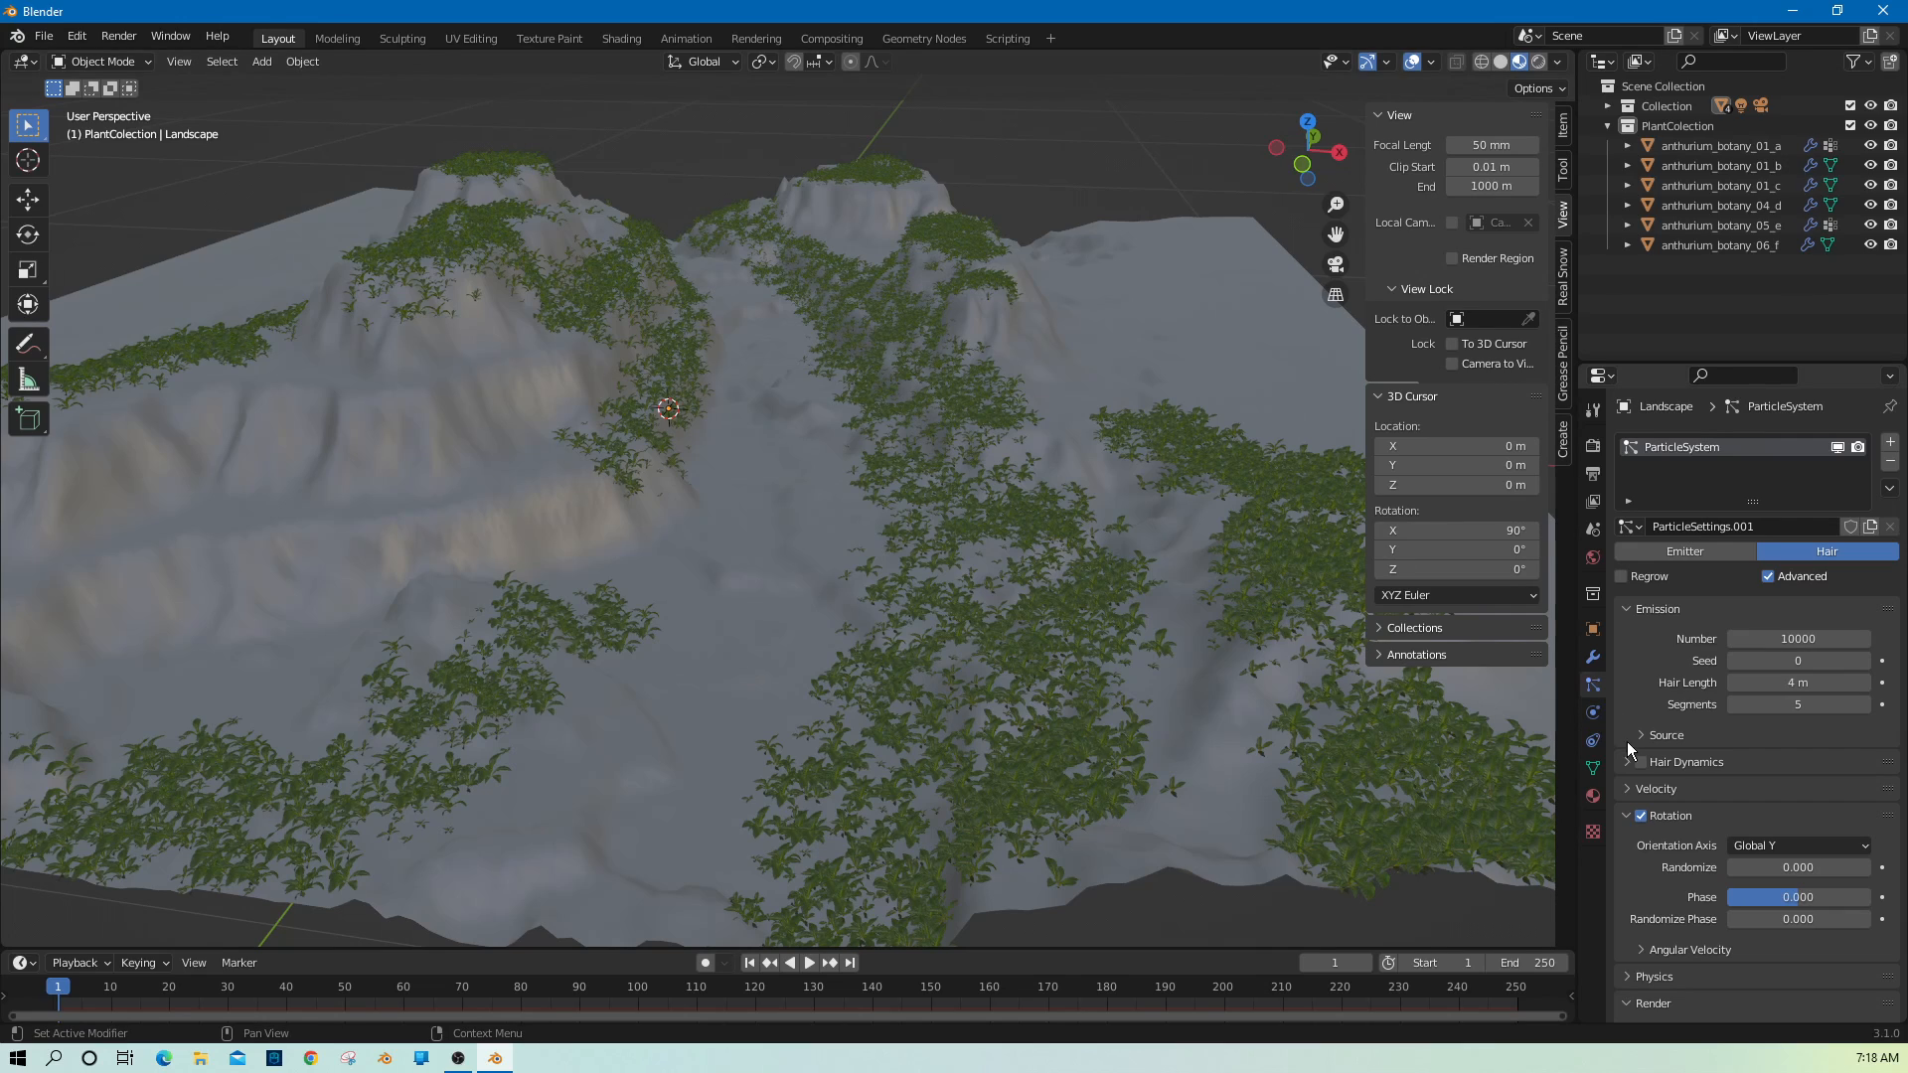
Add a second vertex group to the landscape and name it Grass2.
click(1593, 768)
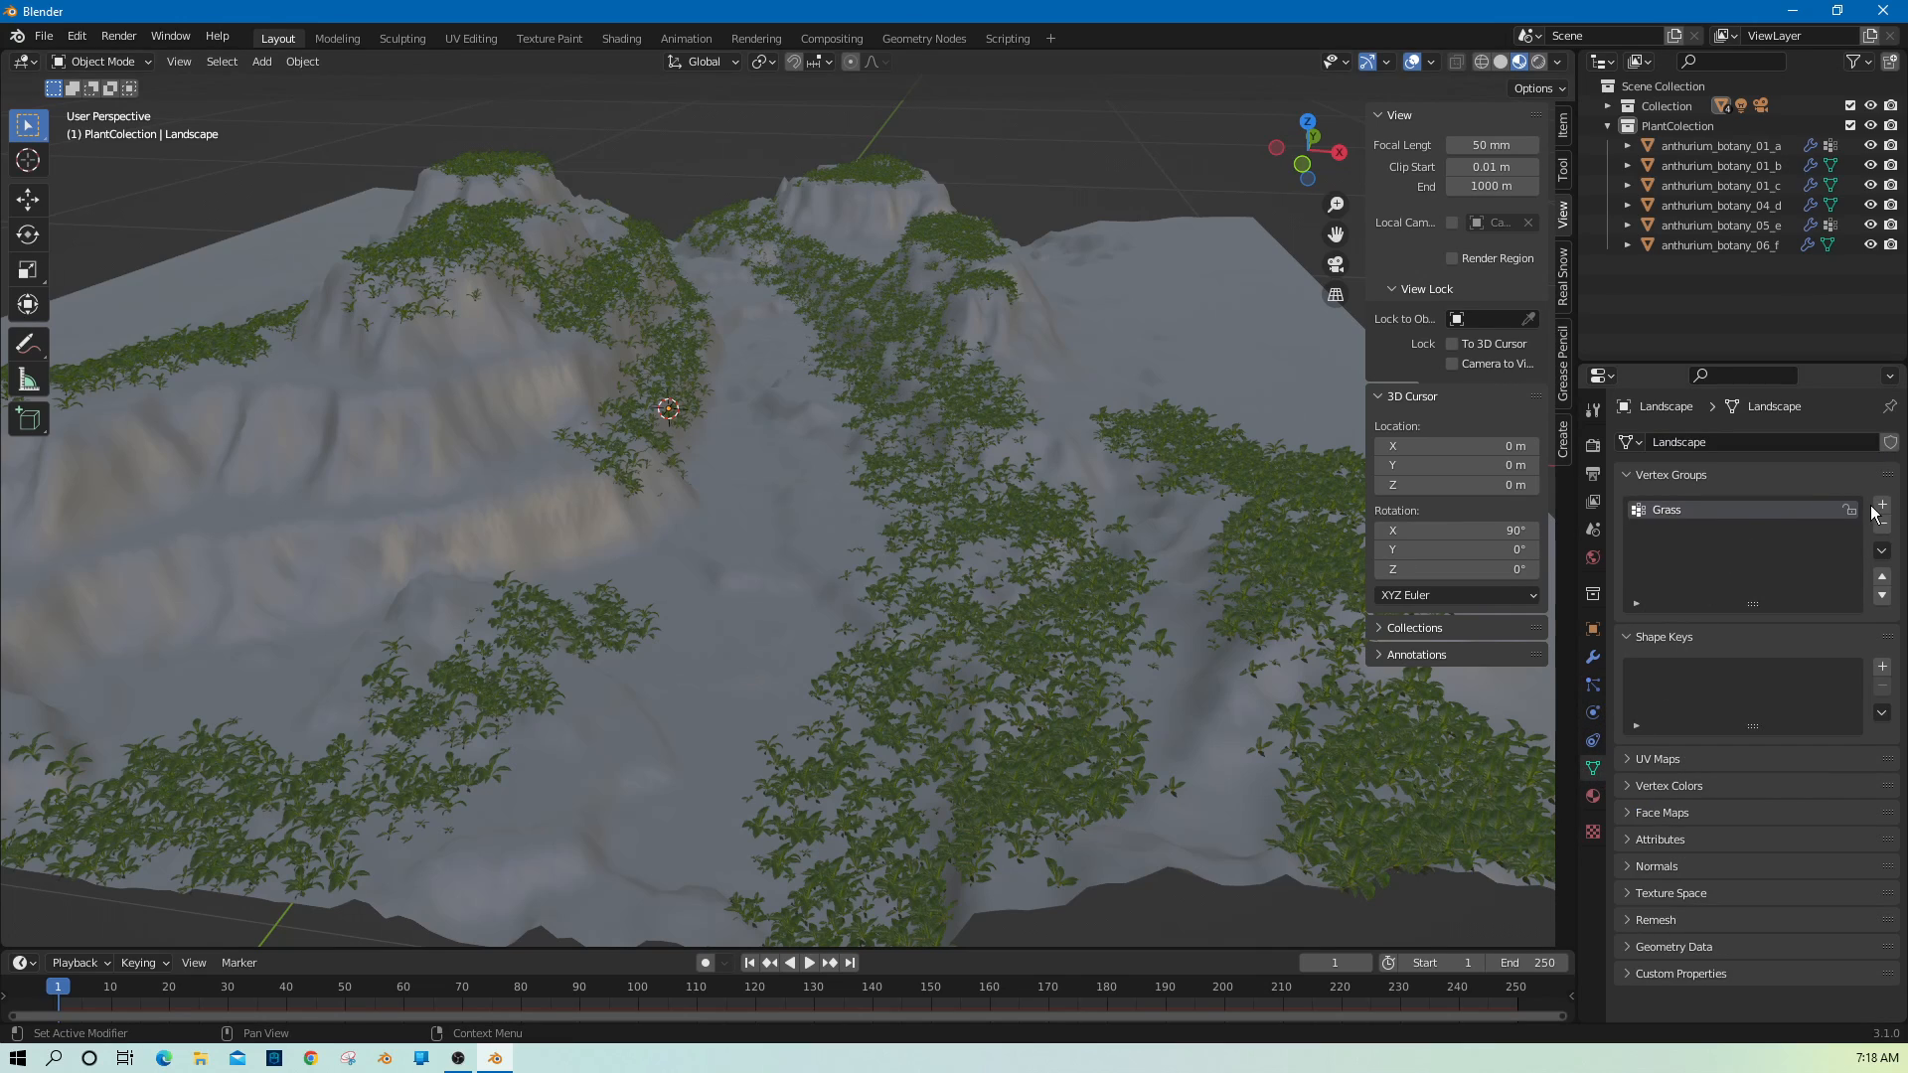
click(1883, 507)
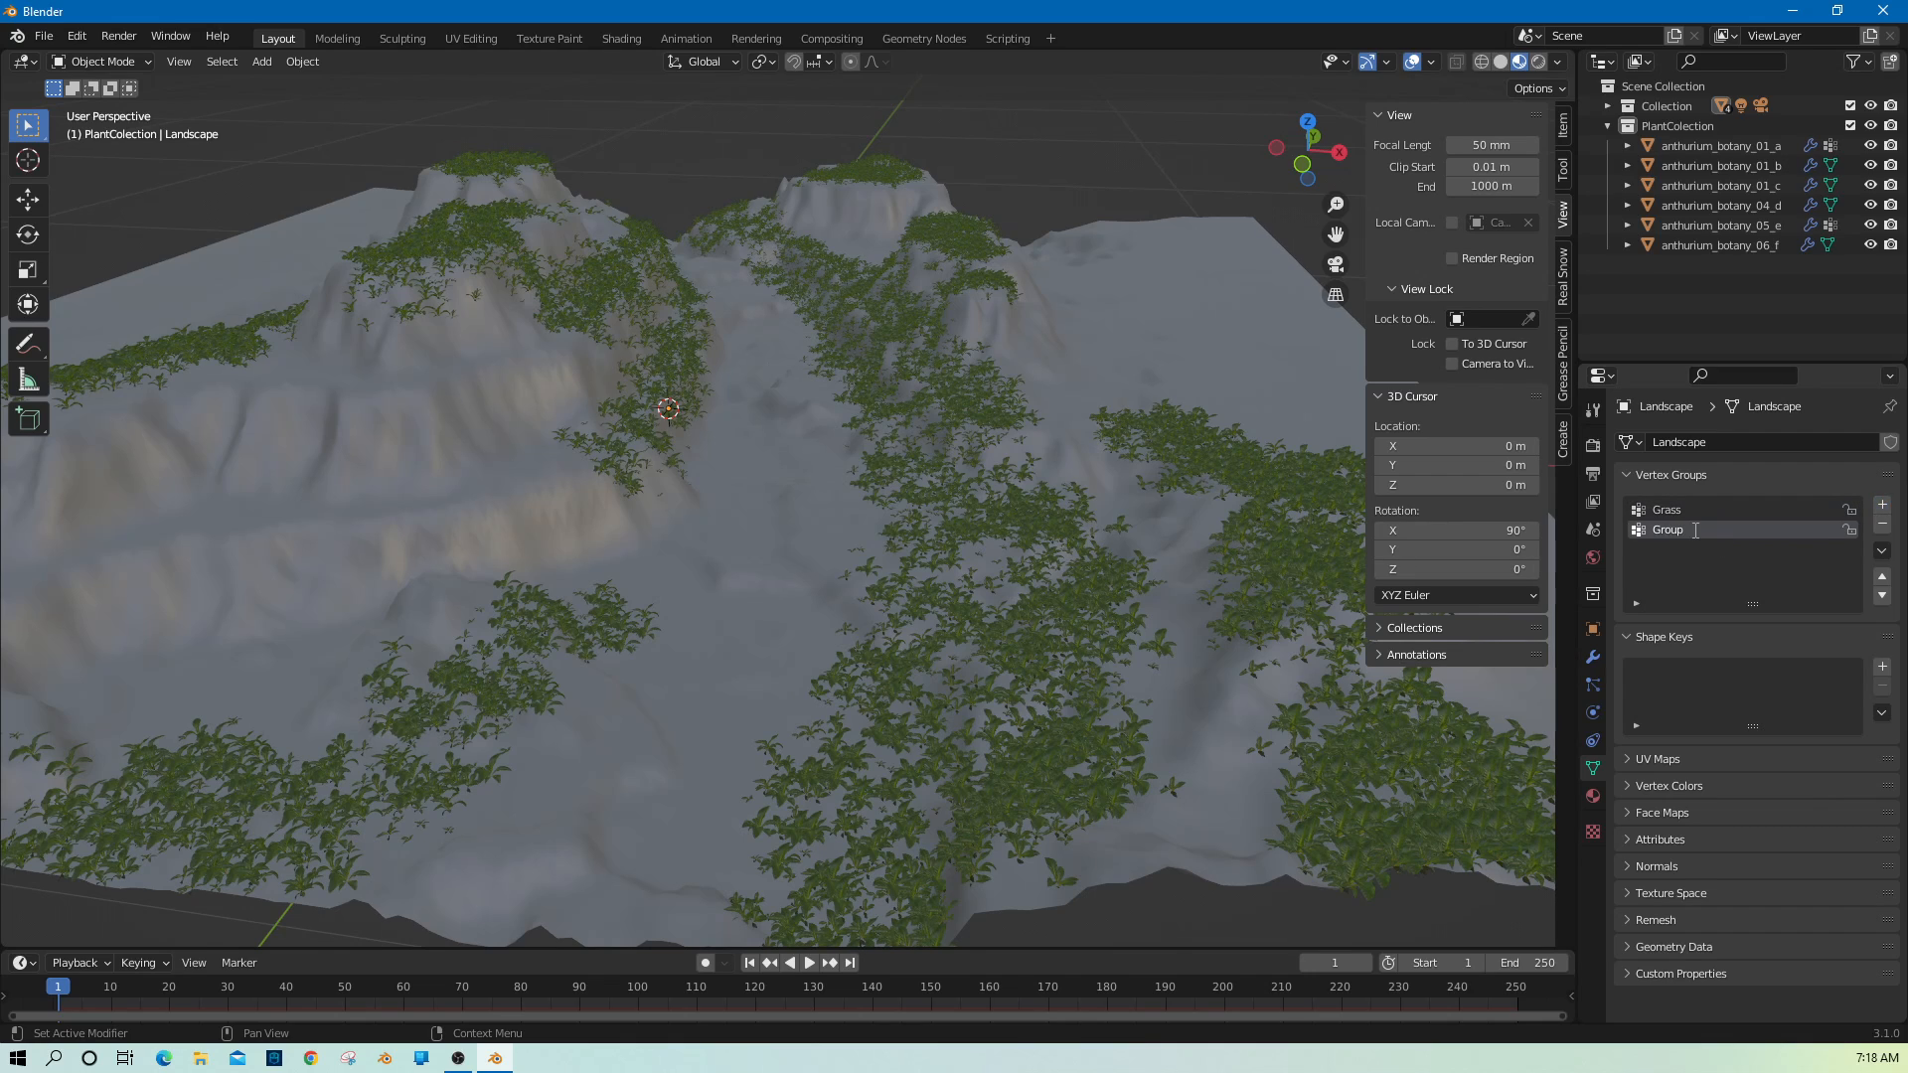
double_click(1695, 530)
text(Grass2)
Select the landscape and switch it to Weight Paint mode, seen from the top orthographic view.
click(585, 628)
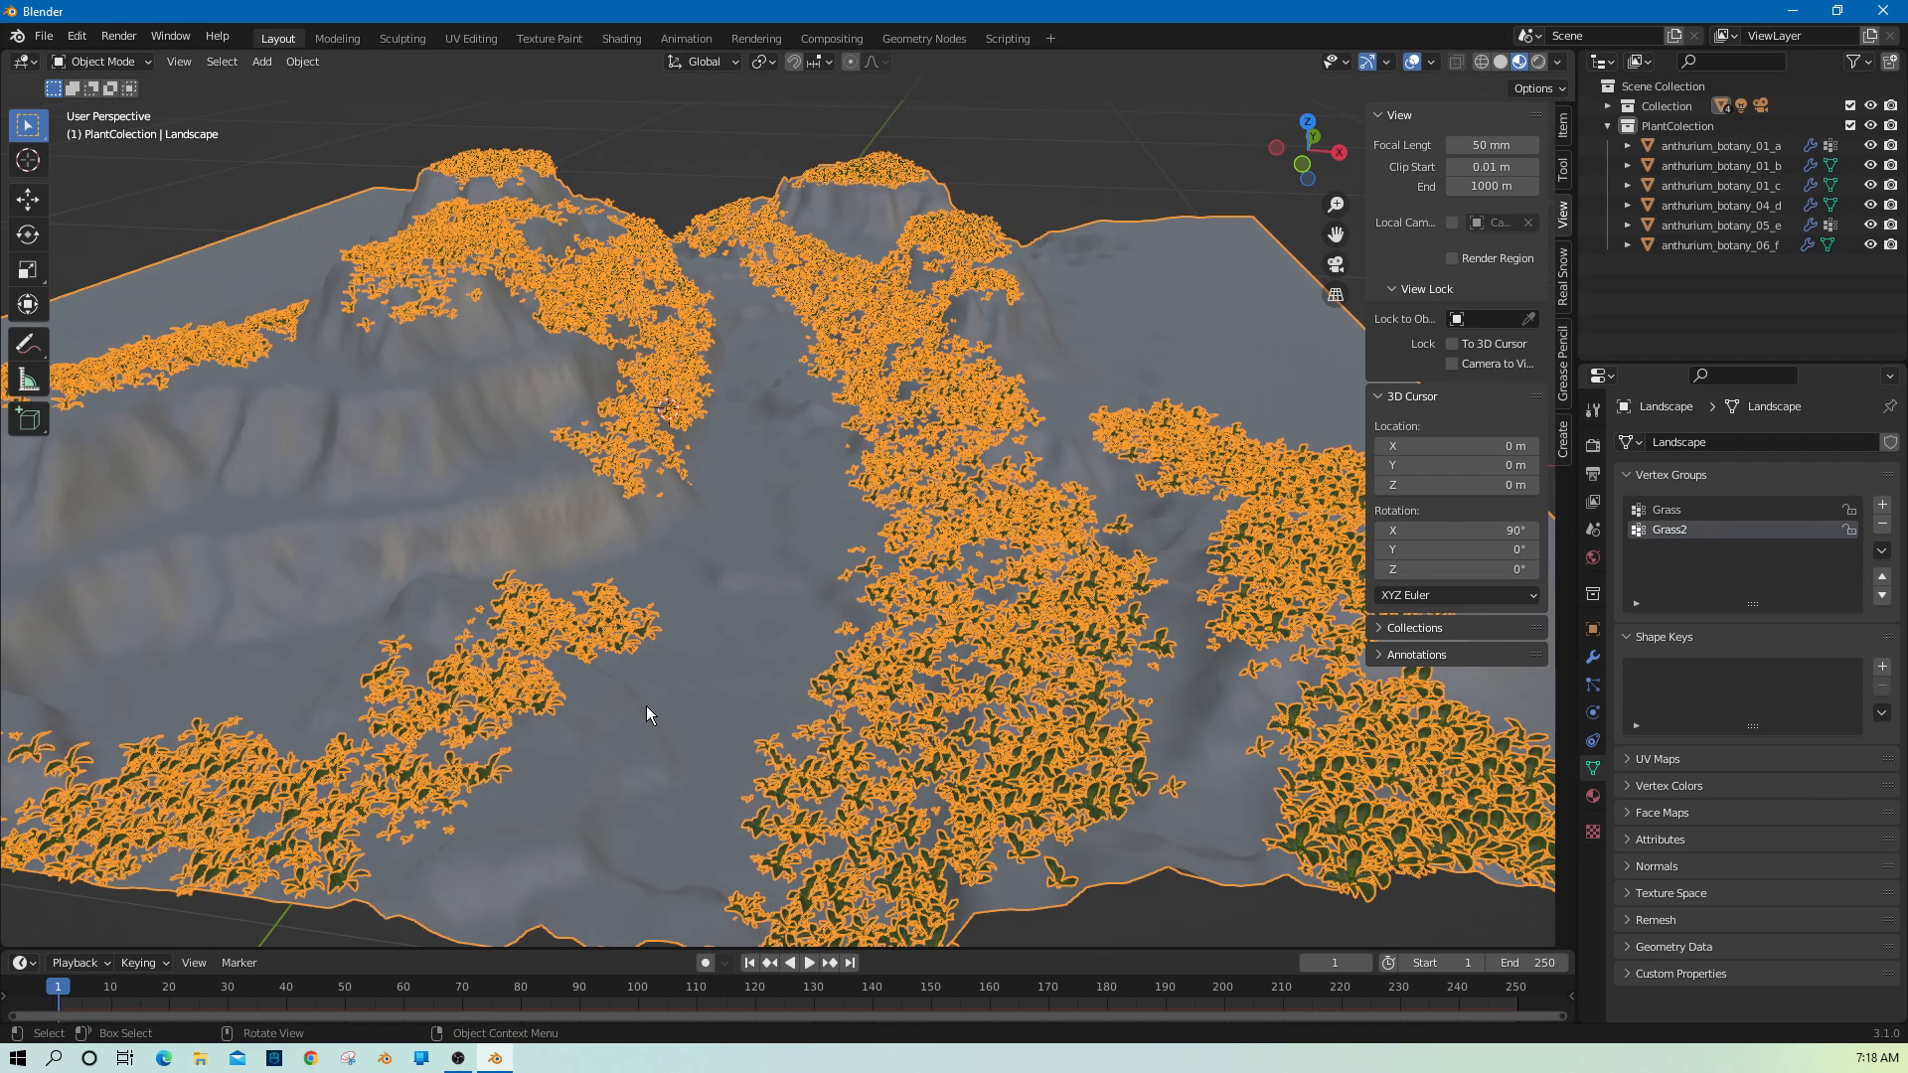
click(135, 63)
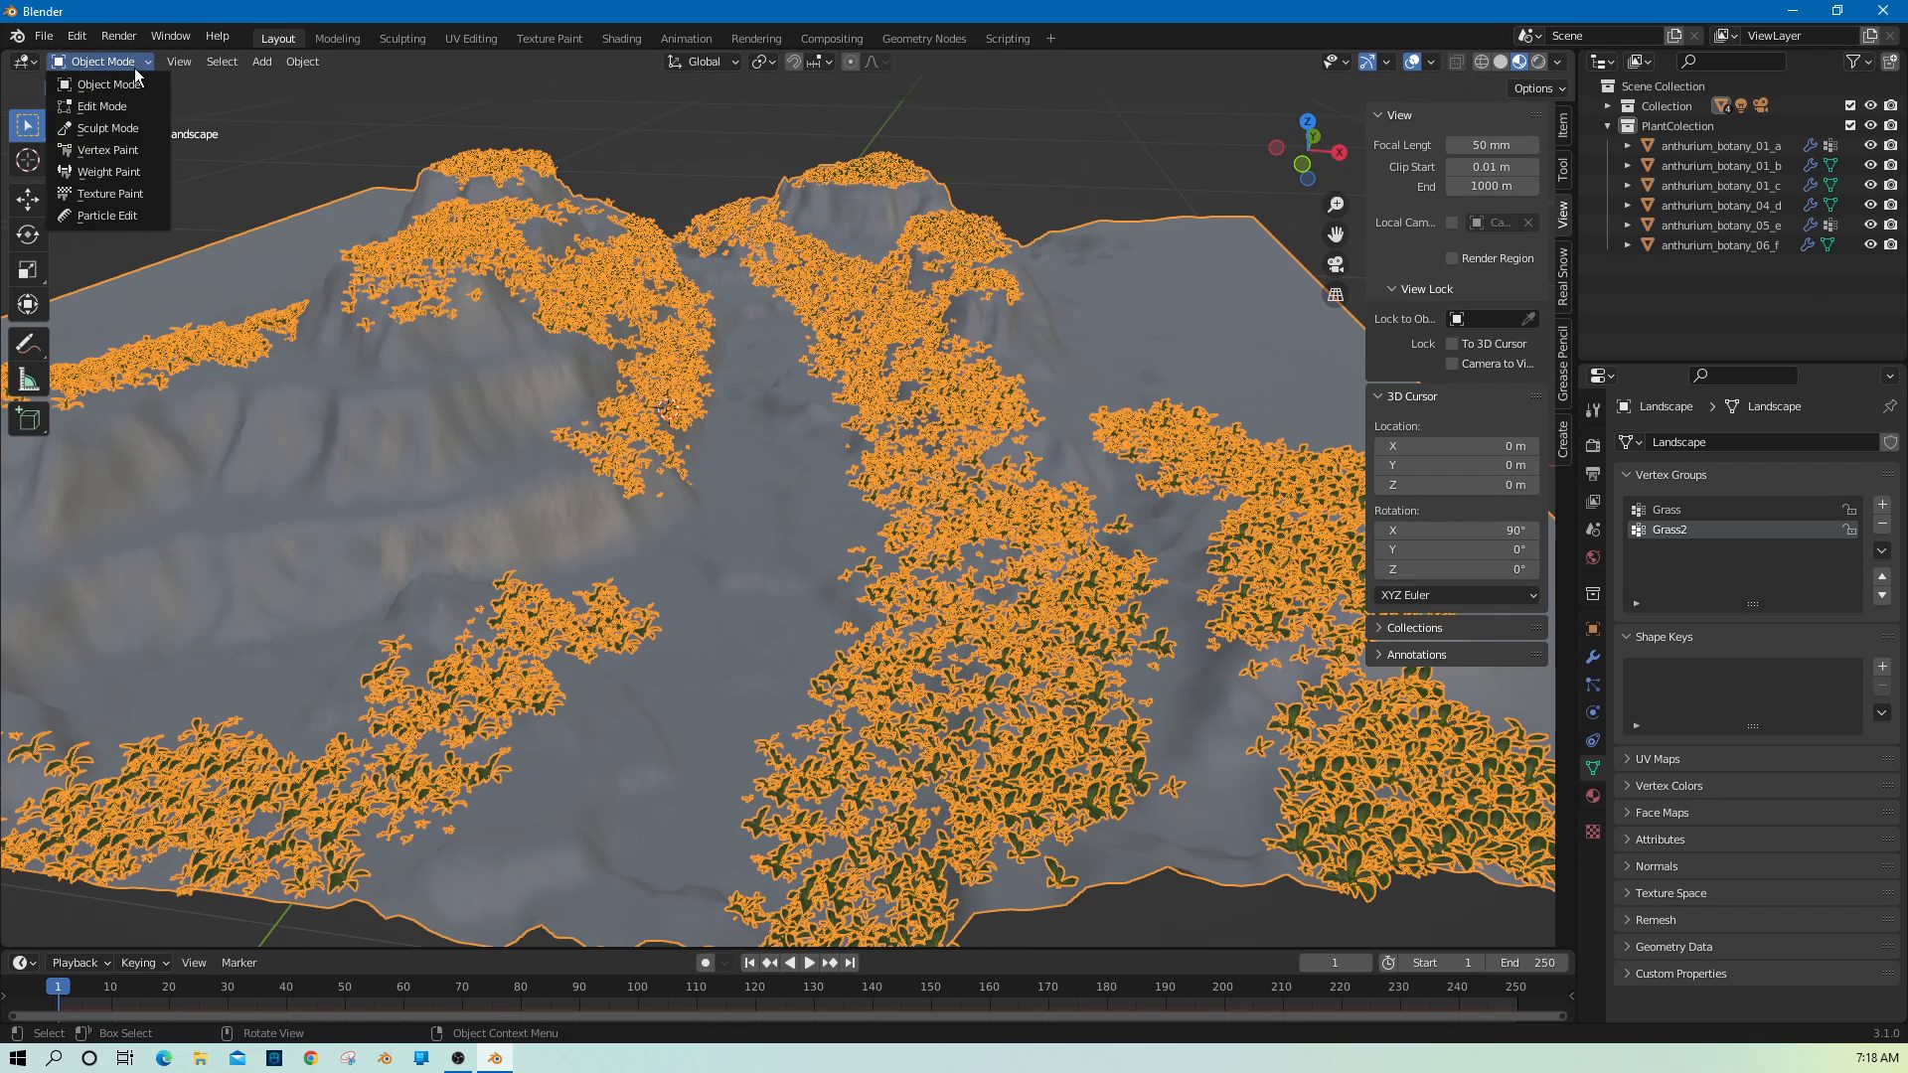
click(110, 172)
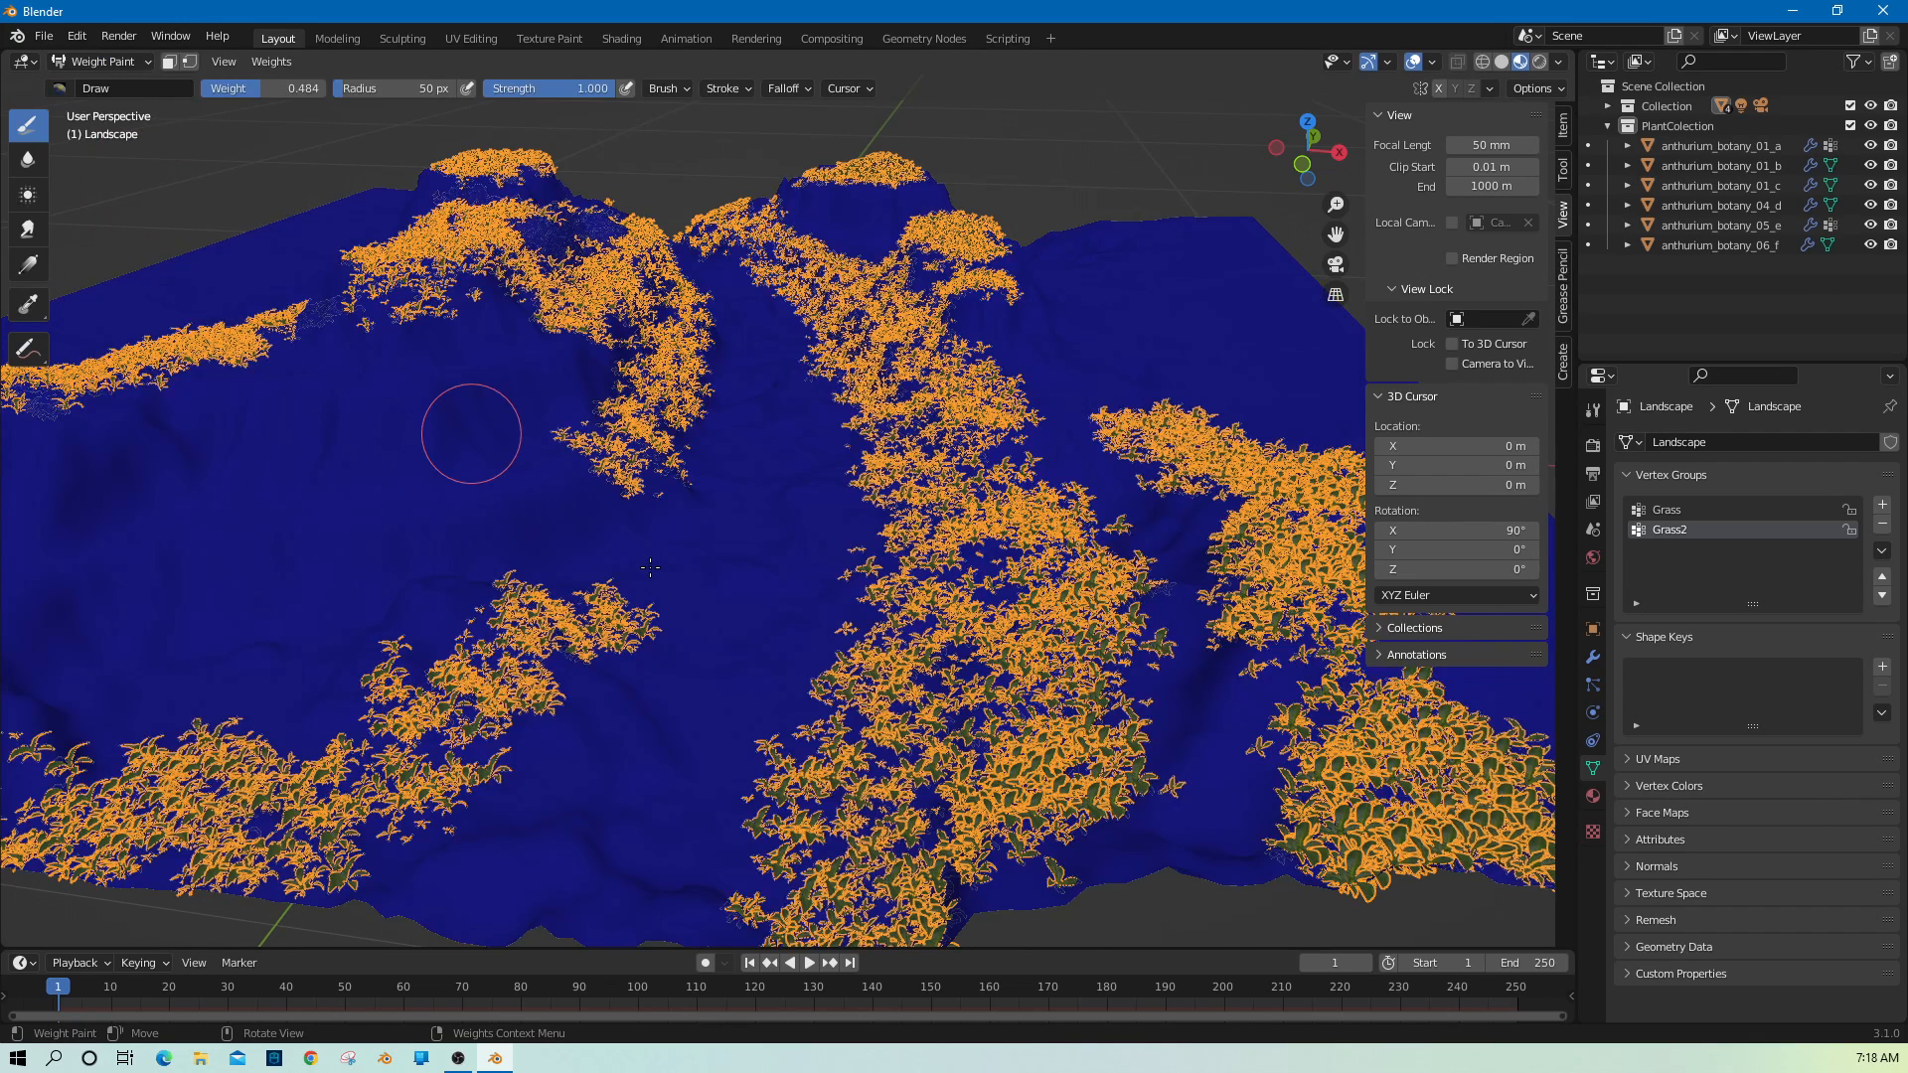
key(KP_7)
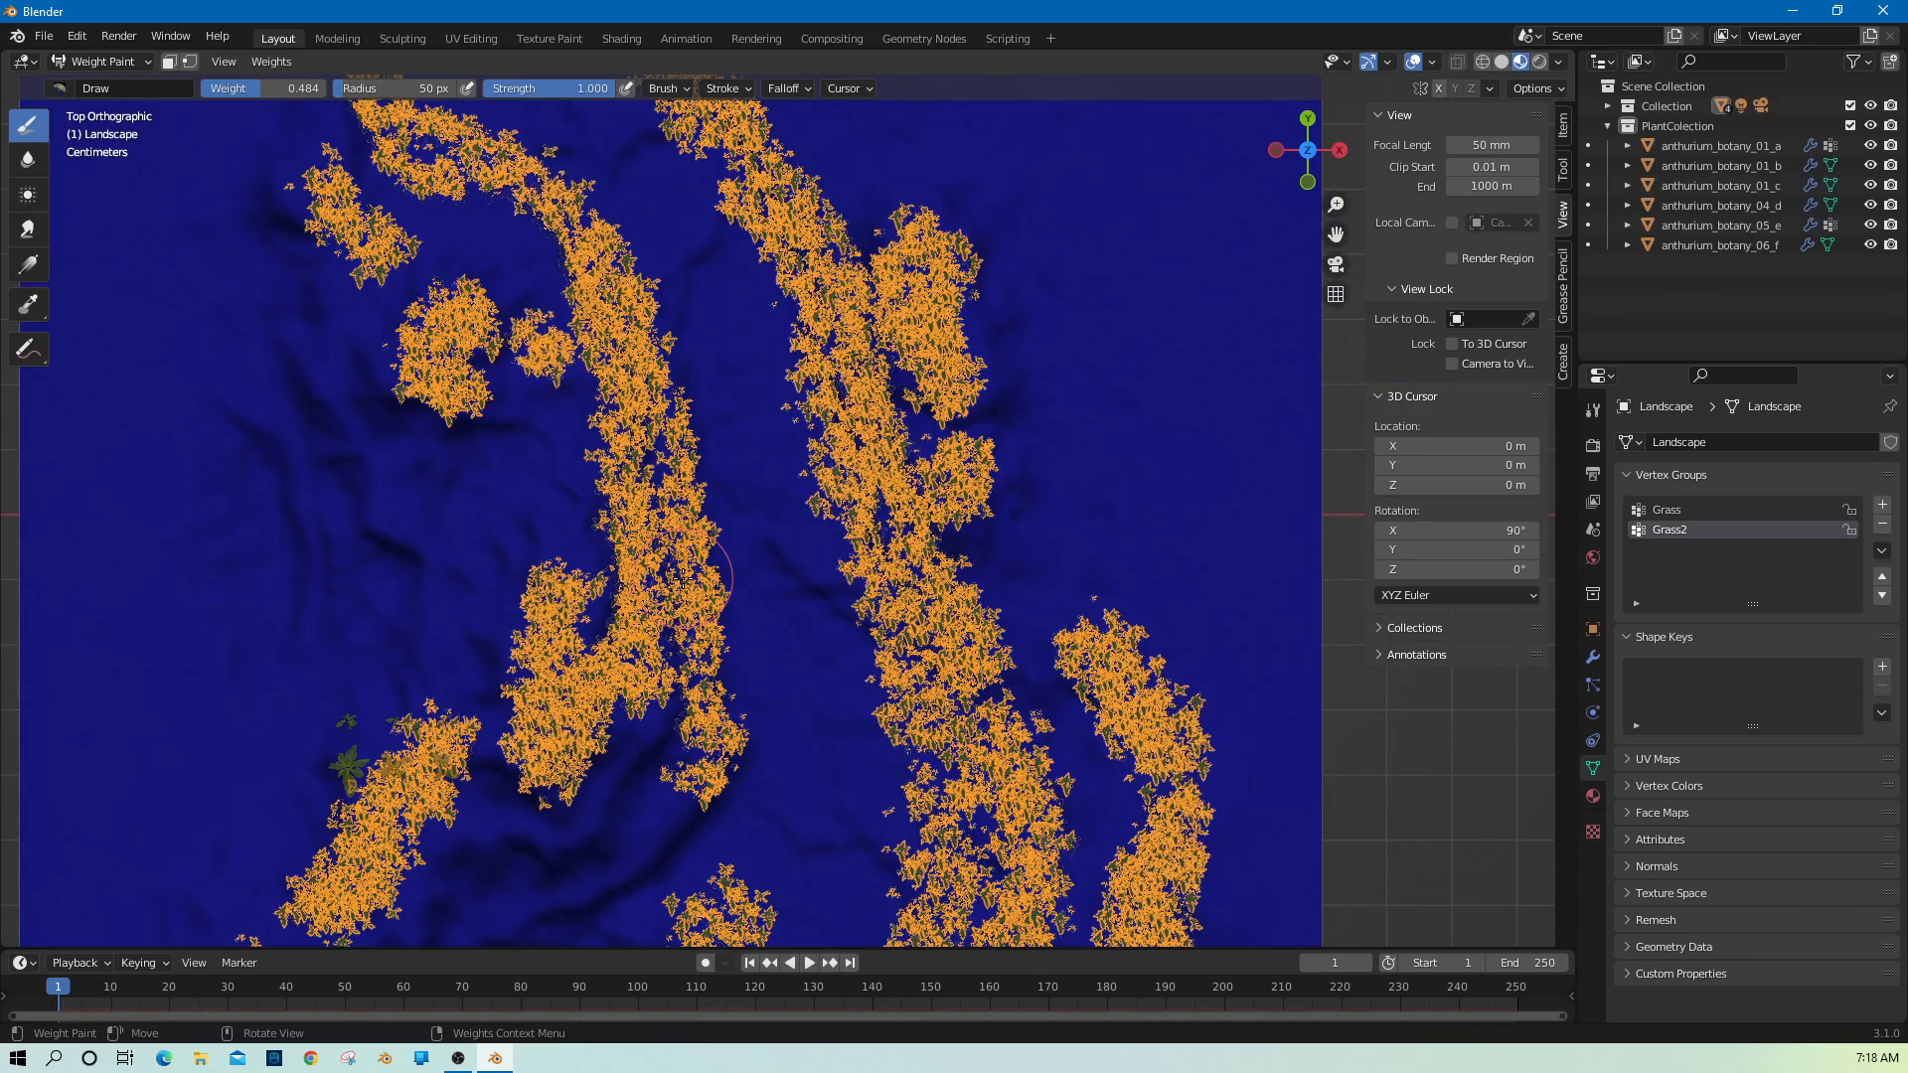
scroll(755, 596, down, 4)
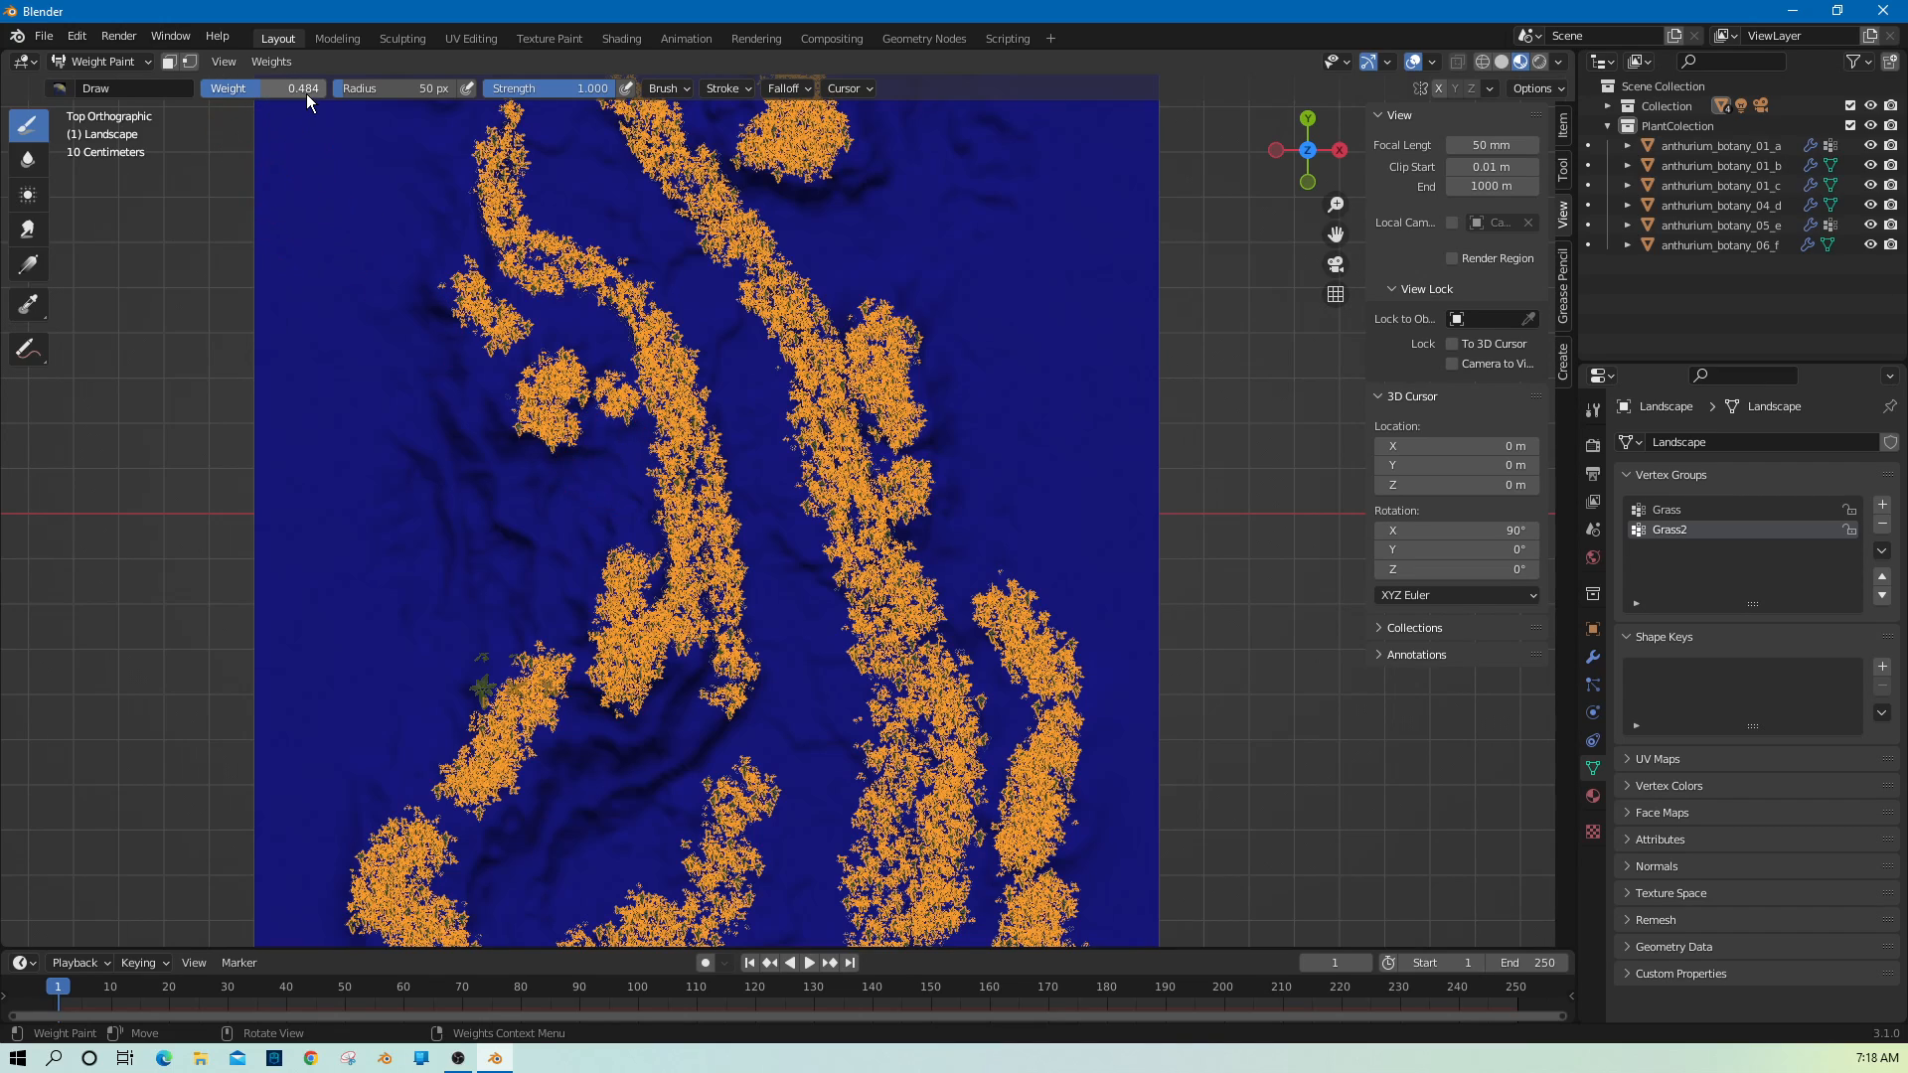
Paint the Grass2 weights at 1.000 along the central canyon between the plant bands, adding a branch toward the southwest.
drag(264, 89, 328, 88)
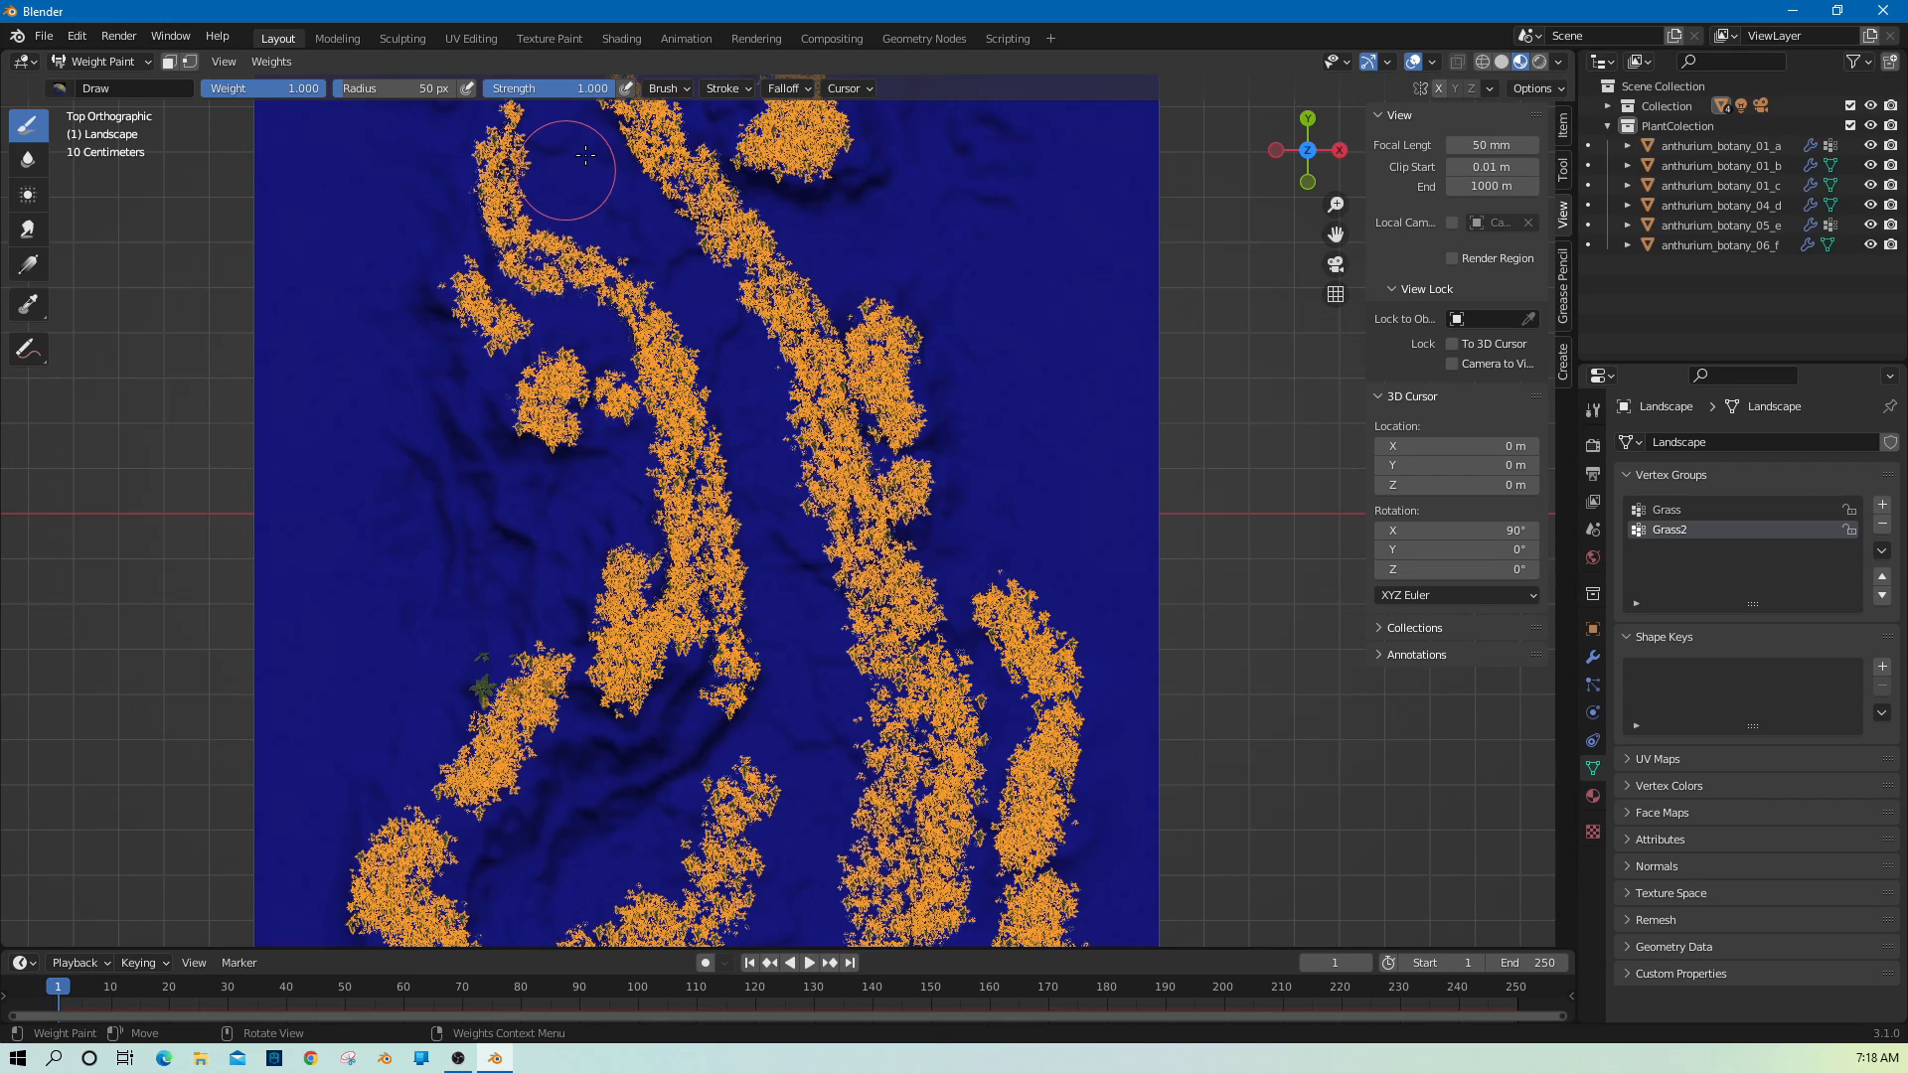
mouse_move(586, 156)
mouse_down()
mouse_move(716, 304)
mouse_move(814, 663)
mouse_move(794, 744)
mouse_move(691, 777)
mouse_up()
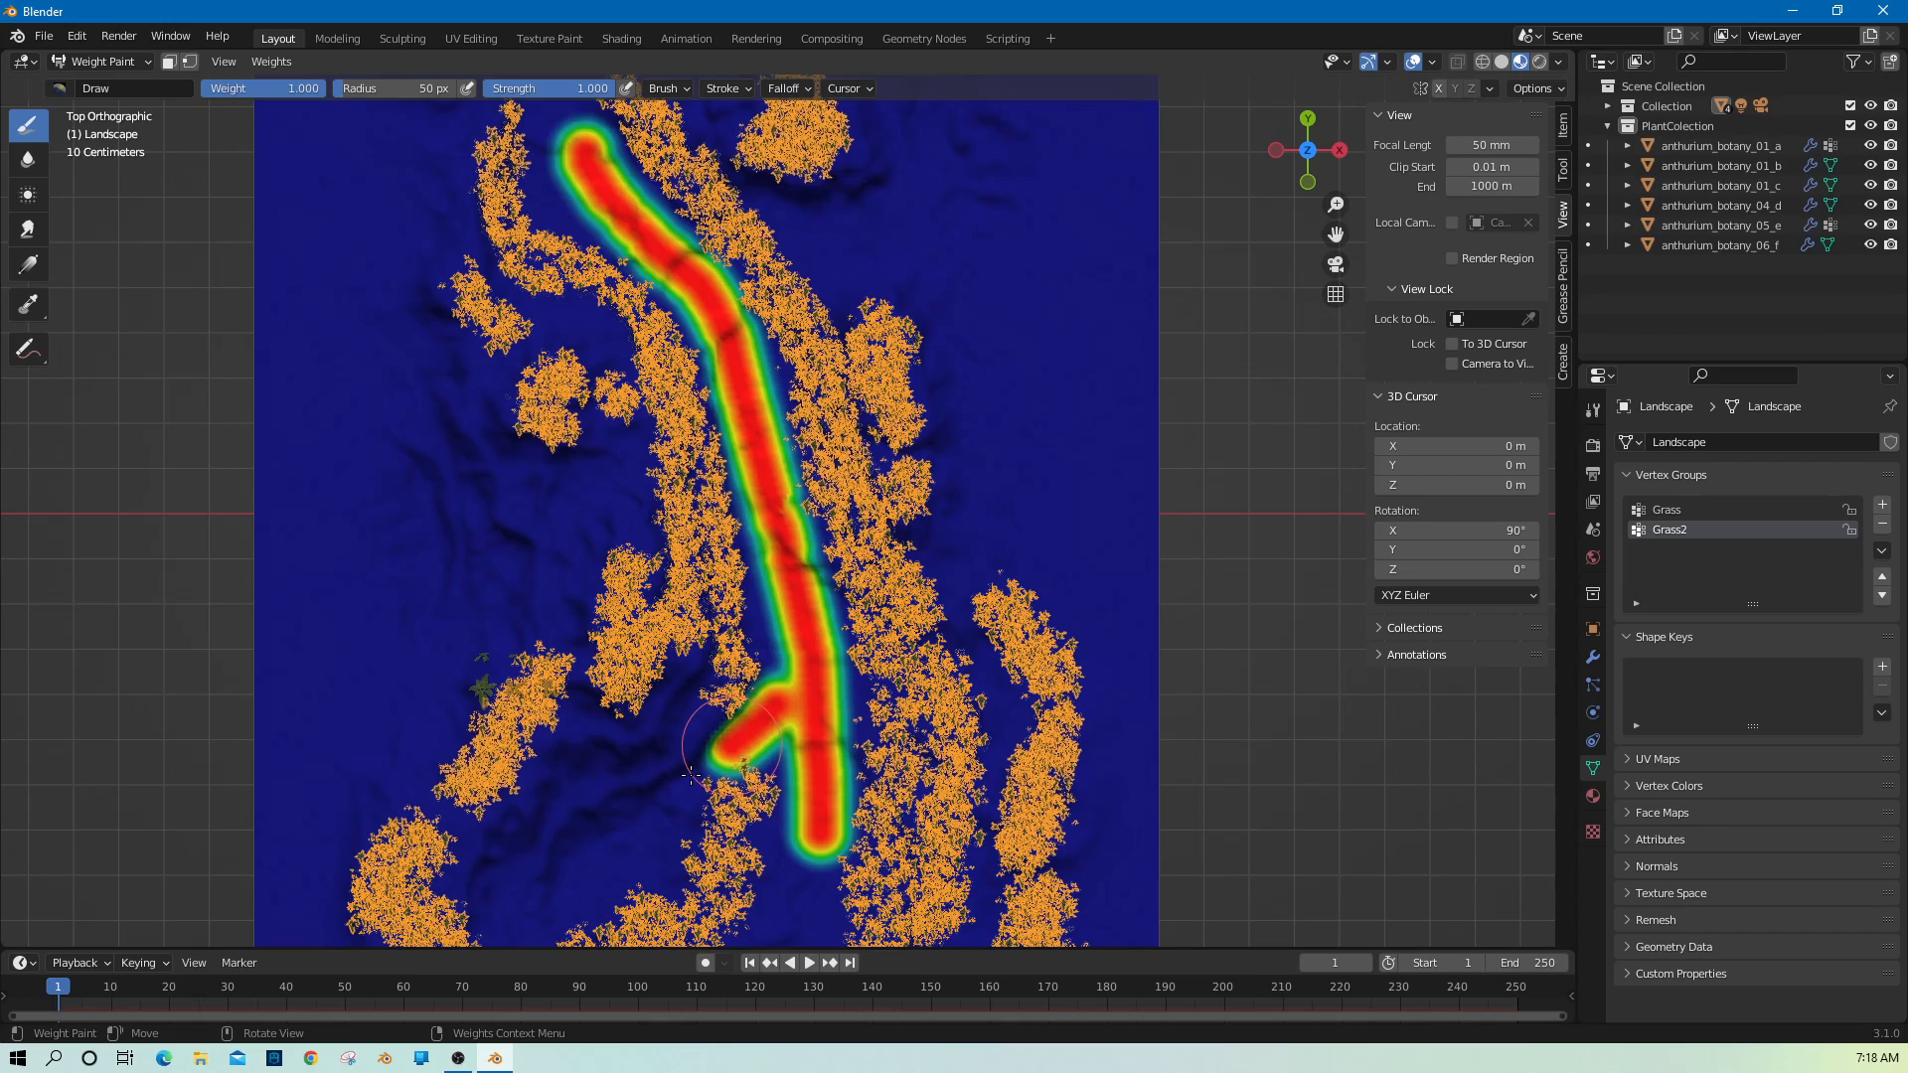
drag(692, 777, 545, 904)
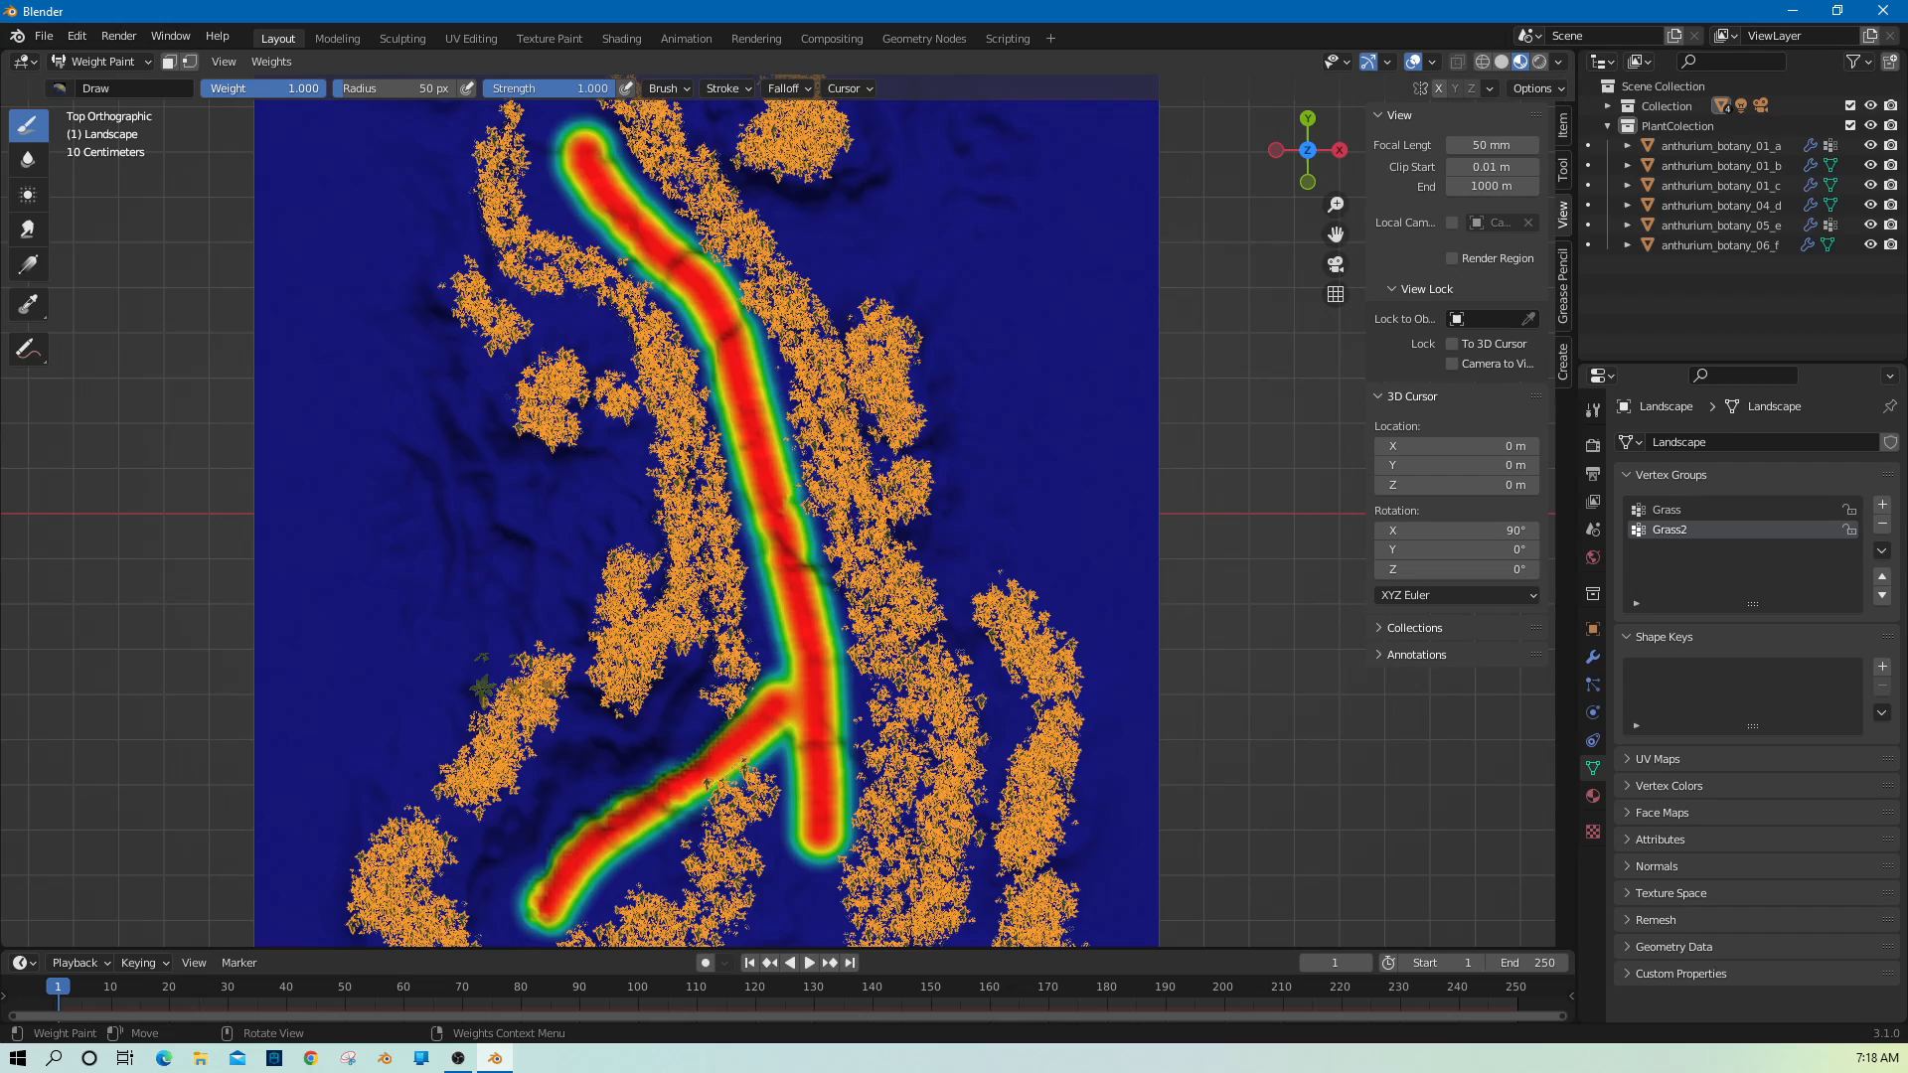
Set the brush weight to 0.469 and paint Grass2 strips along the western slopes, beside the southwest branch and along the eastern ridge.
drag(324, 89, 262, 89)
key(shift+x)
drag(596, 465, 519, 462)
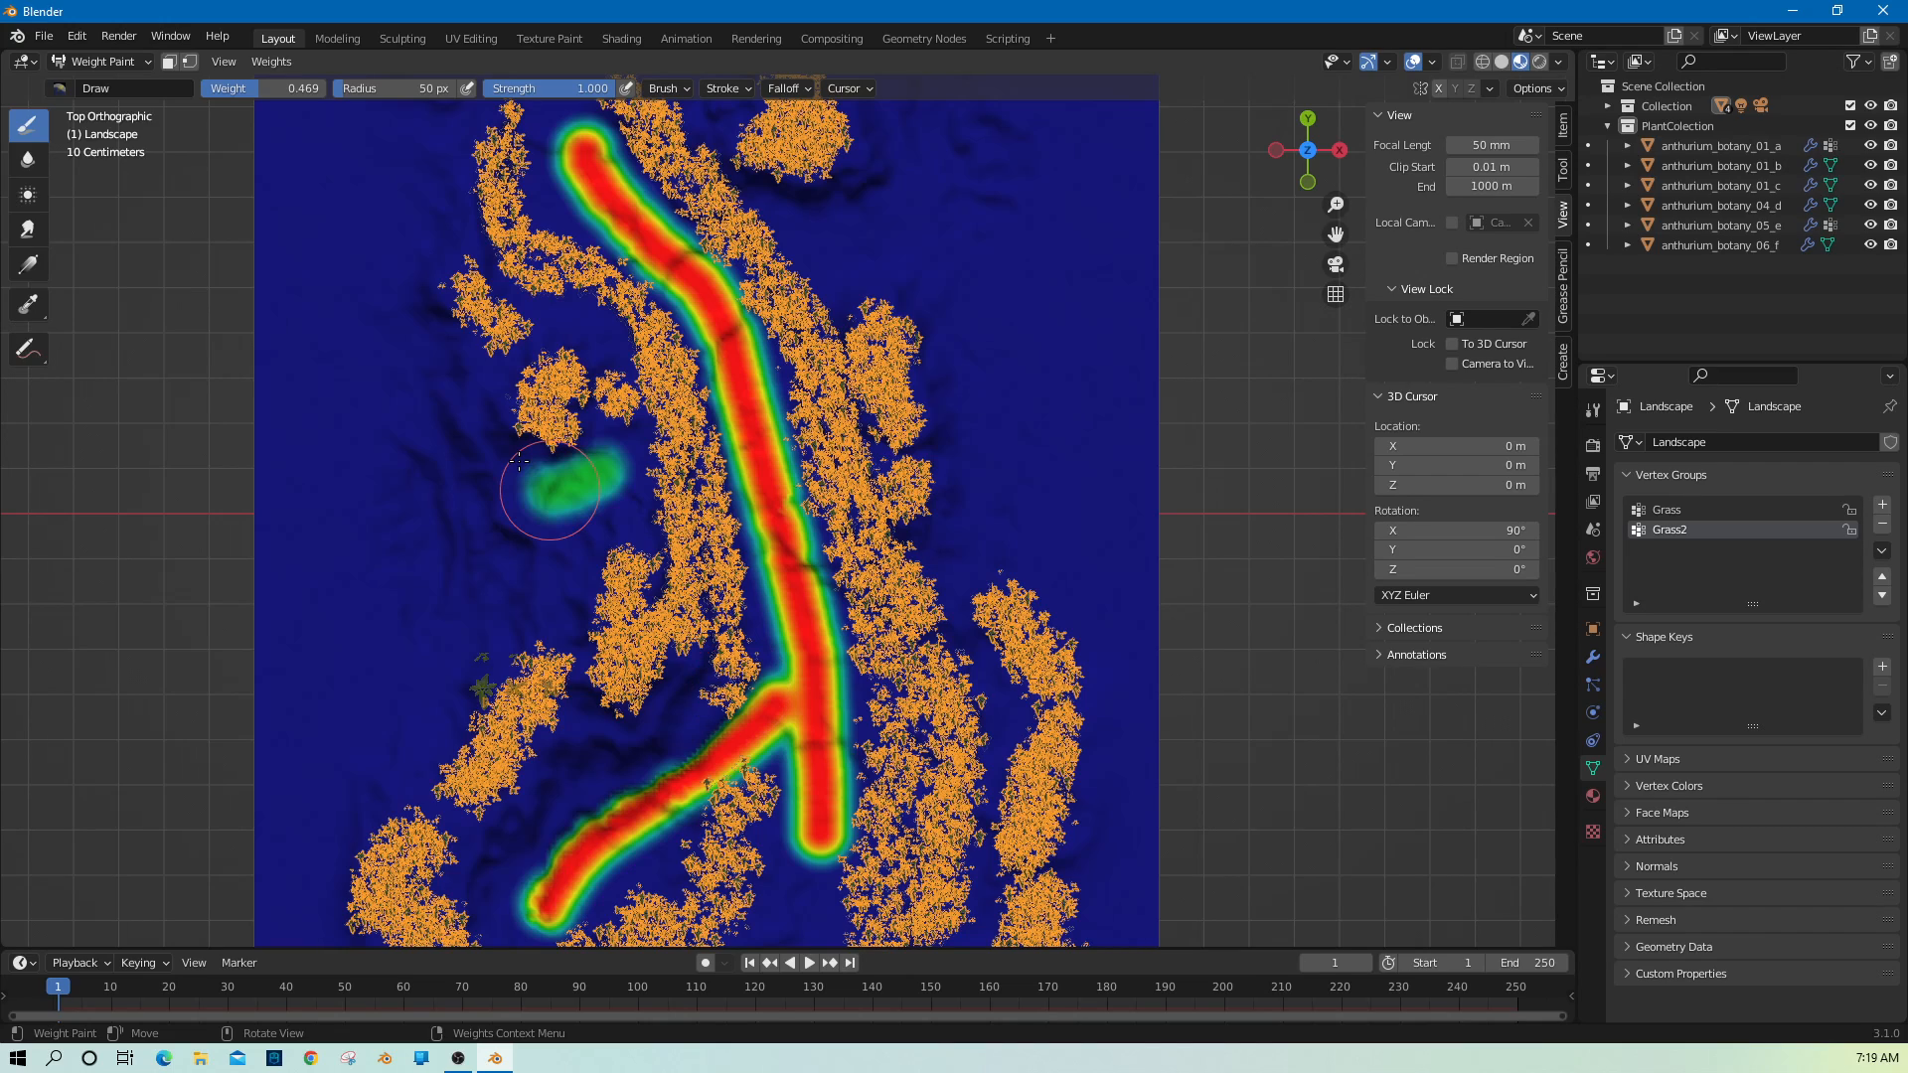
mouse_move(520, 462)
mouse_down()
mouse_move(606, 353)
mouse_move(464, 186)
mouse_up()
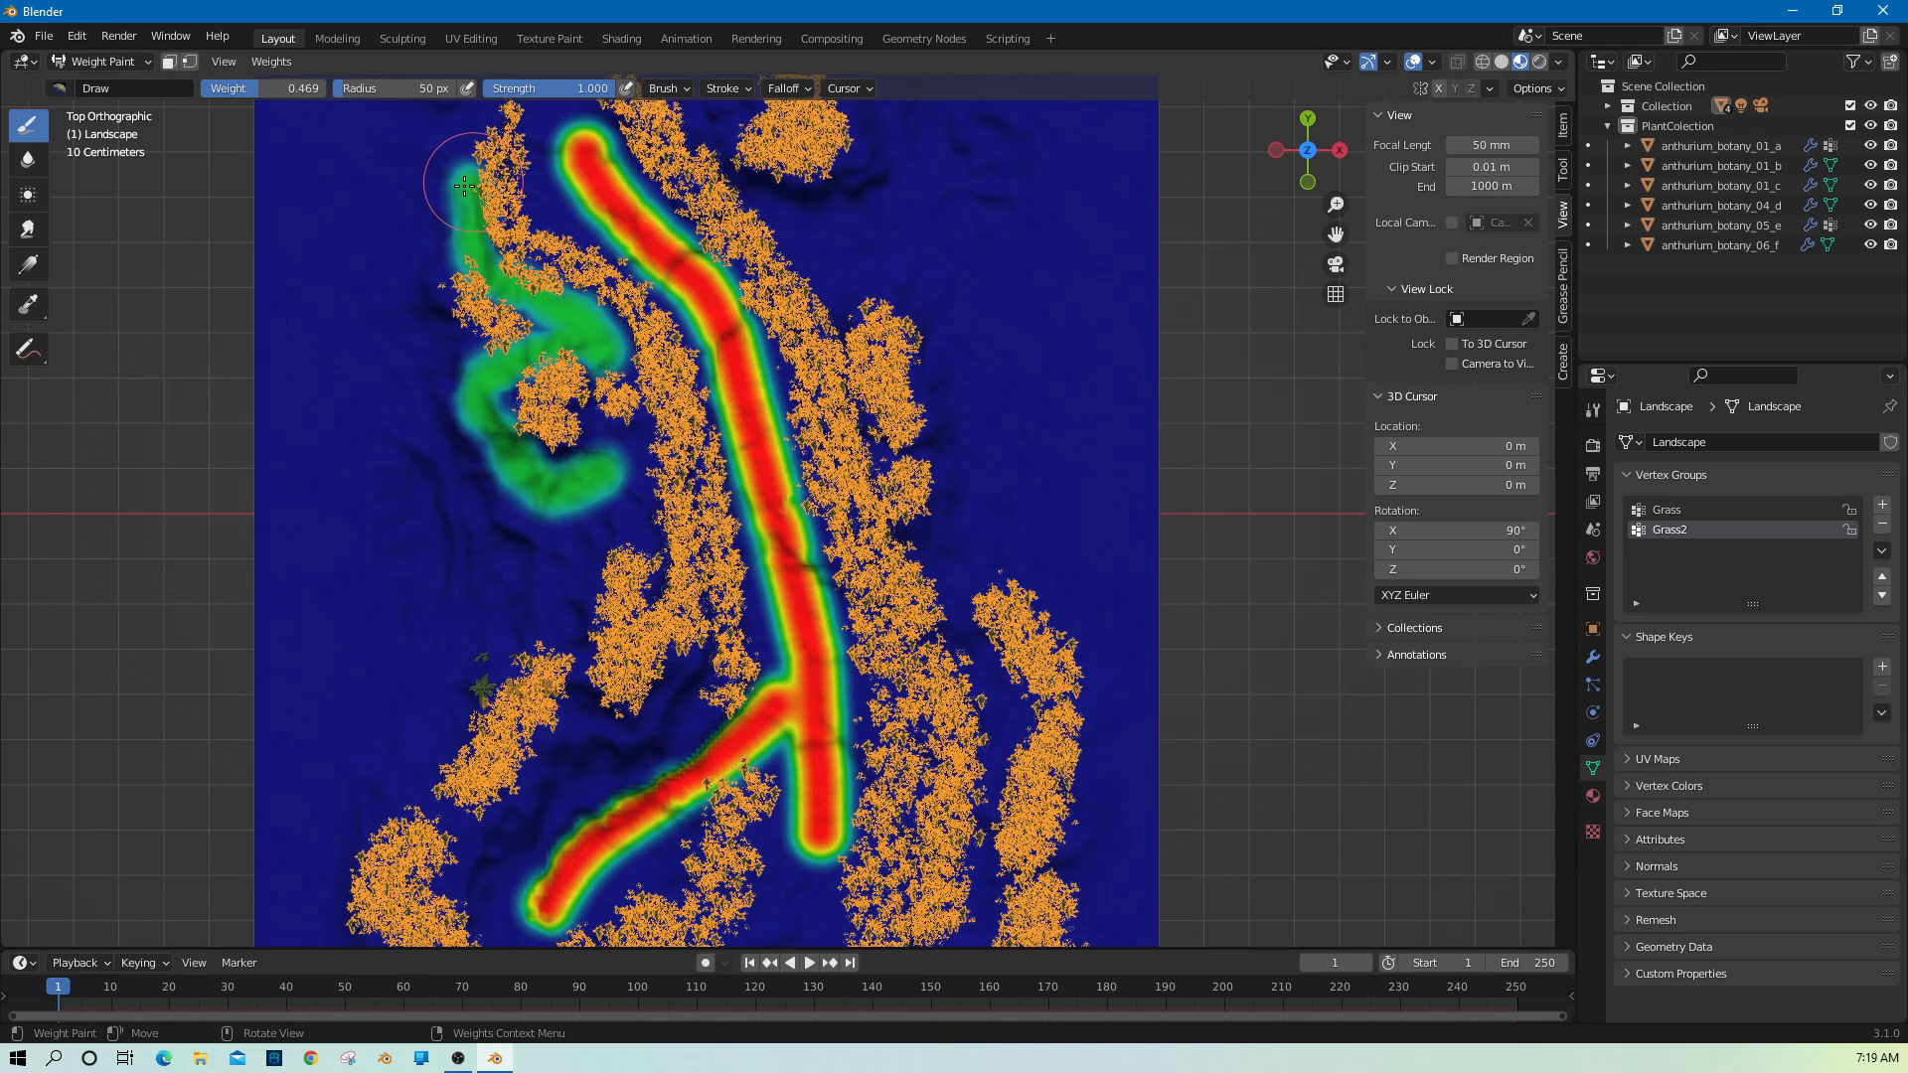
mouse_move(464, 185)
mouse_down()
mouse_move(556, 572)
mouse_move(683, 693)
mouse_up()
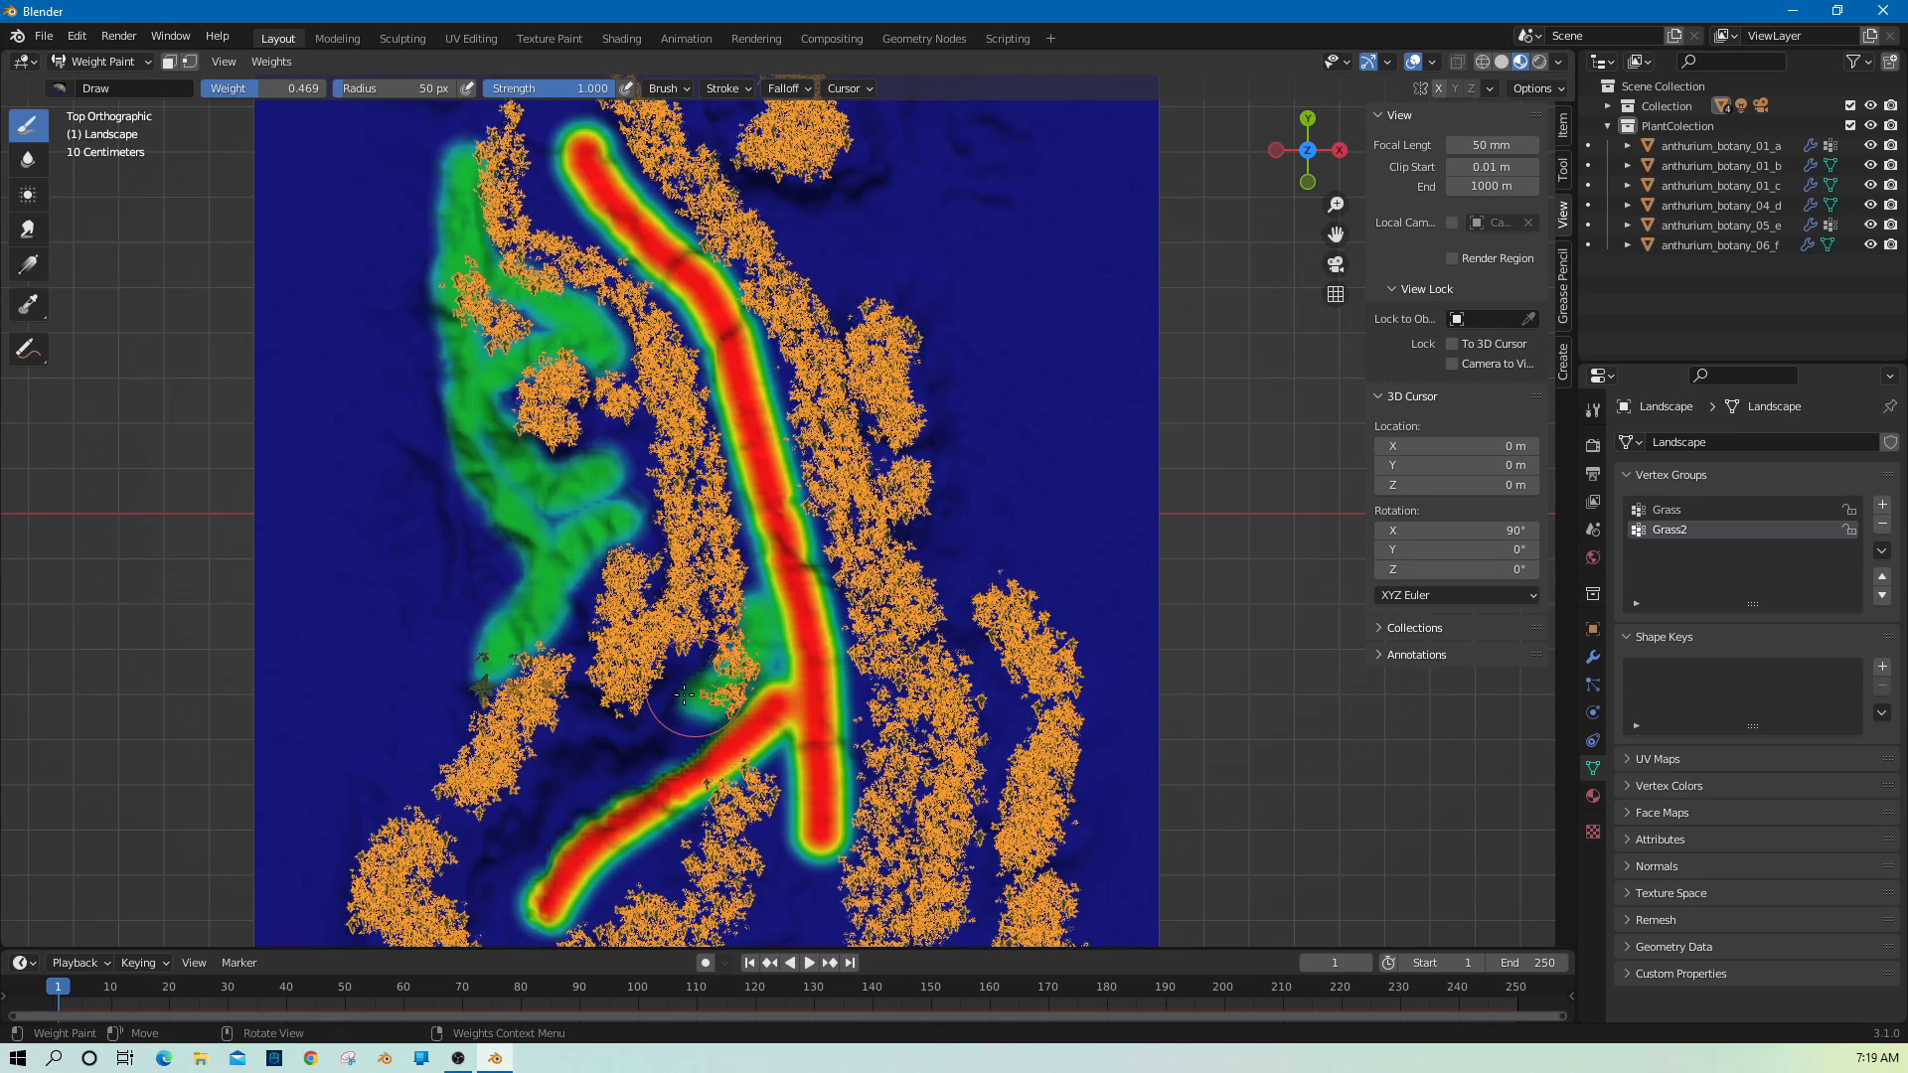
drag(790, 208, 953, 541)
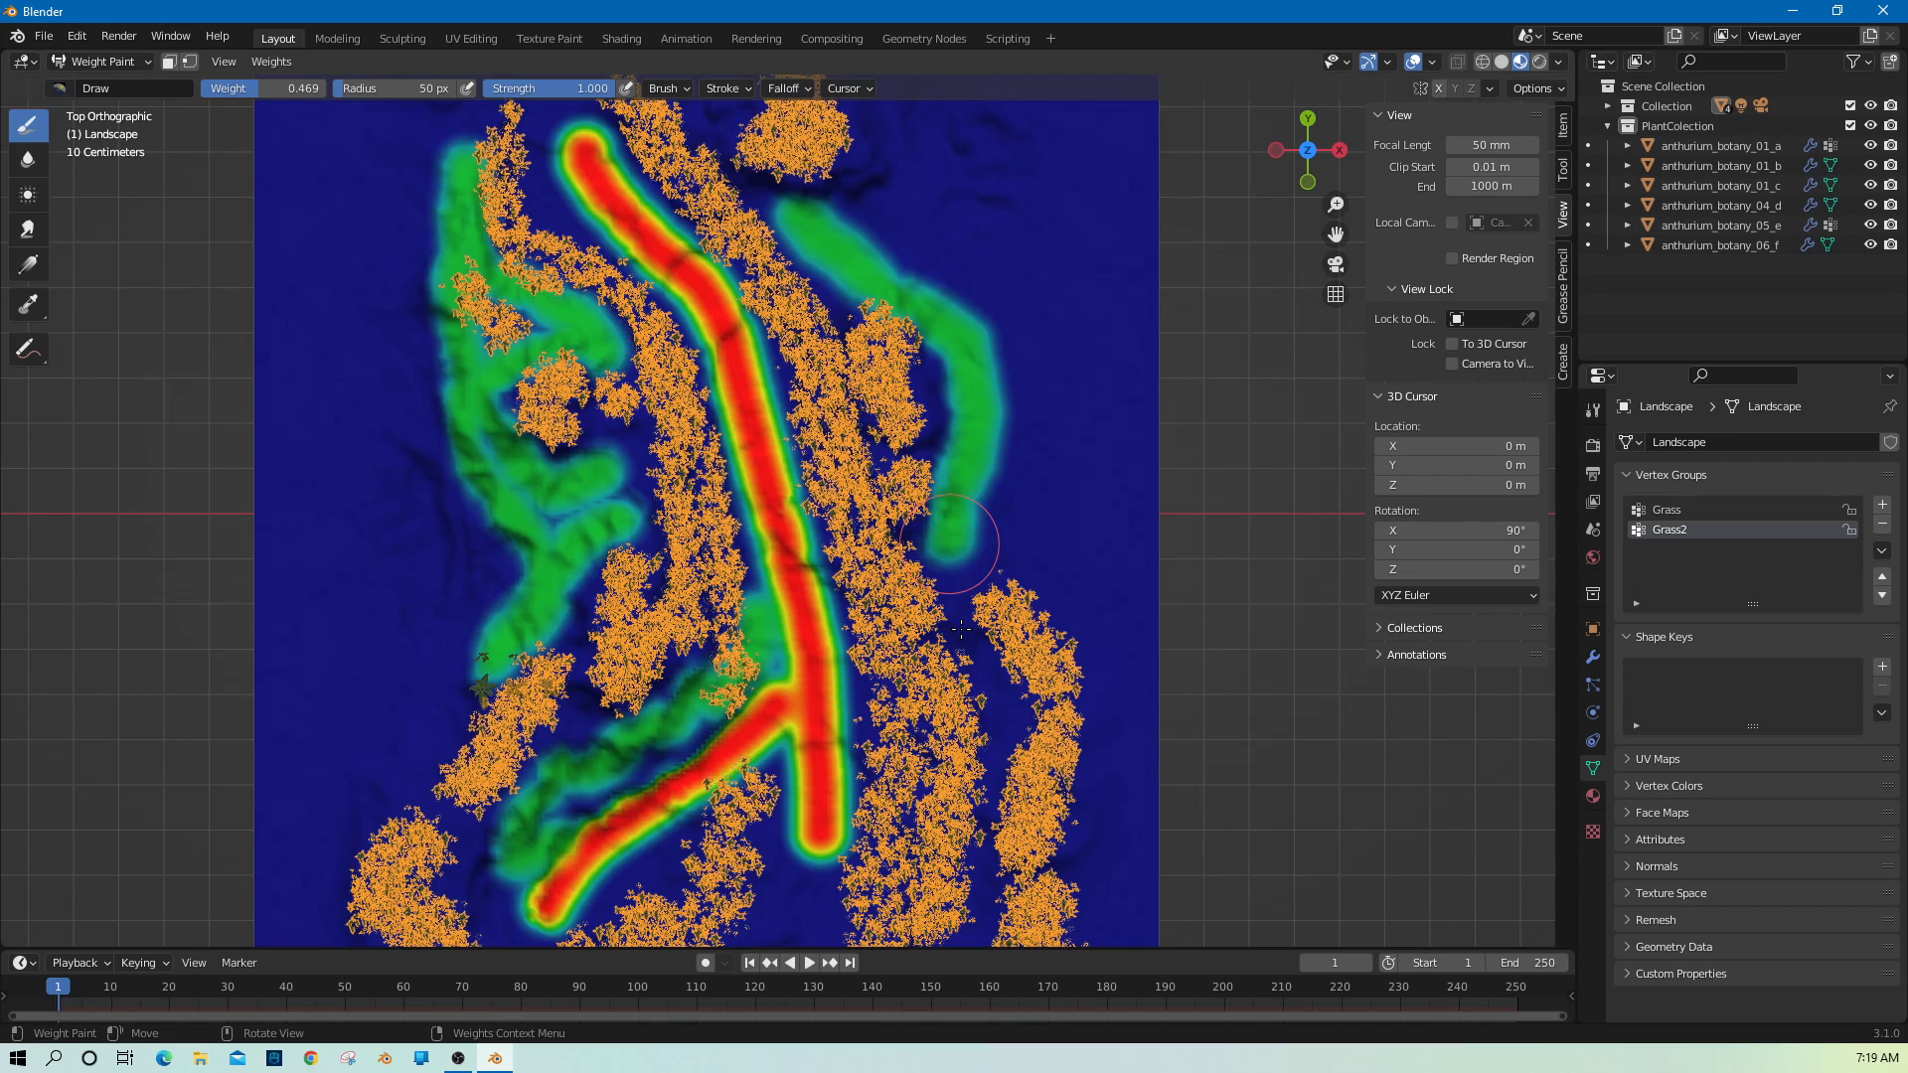
drag(962, 628, 960, 641)
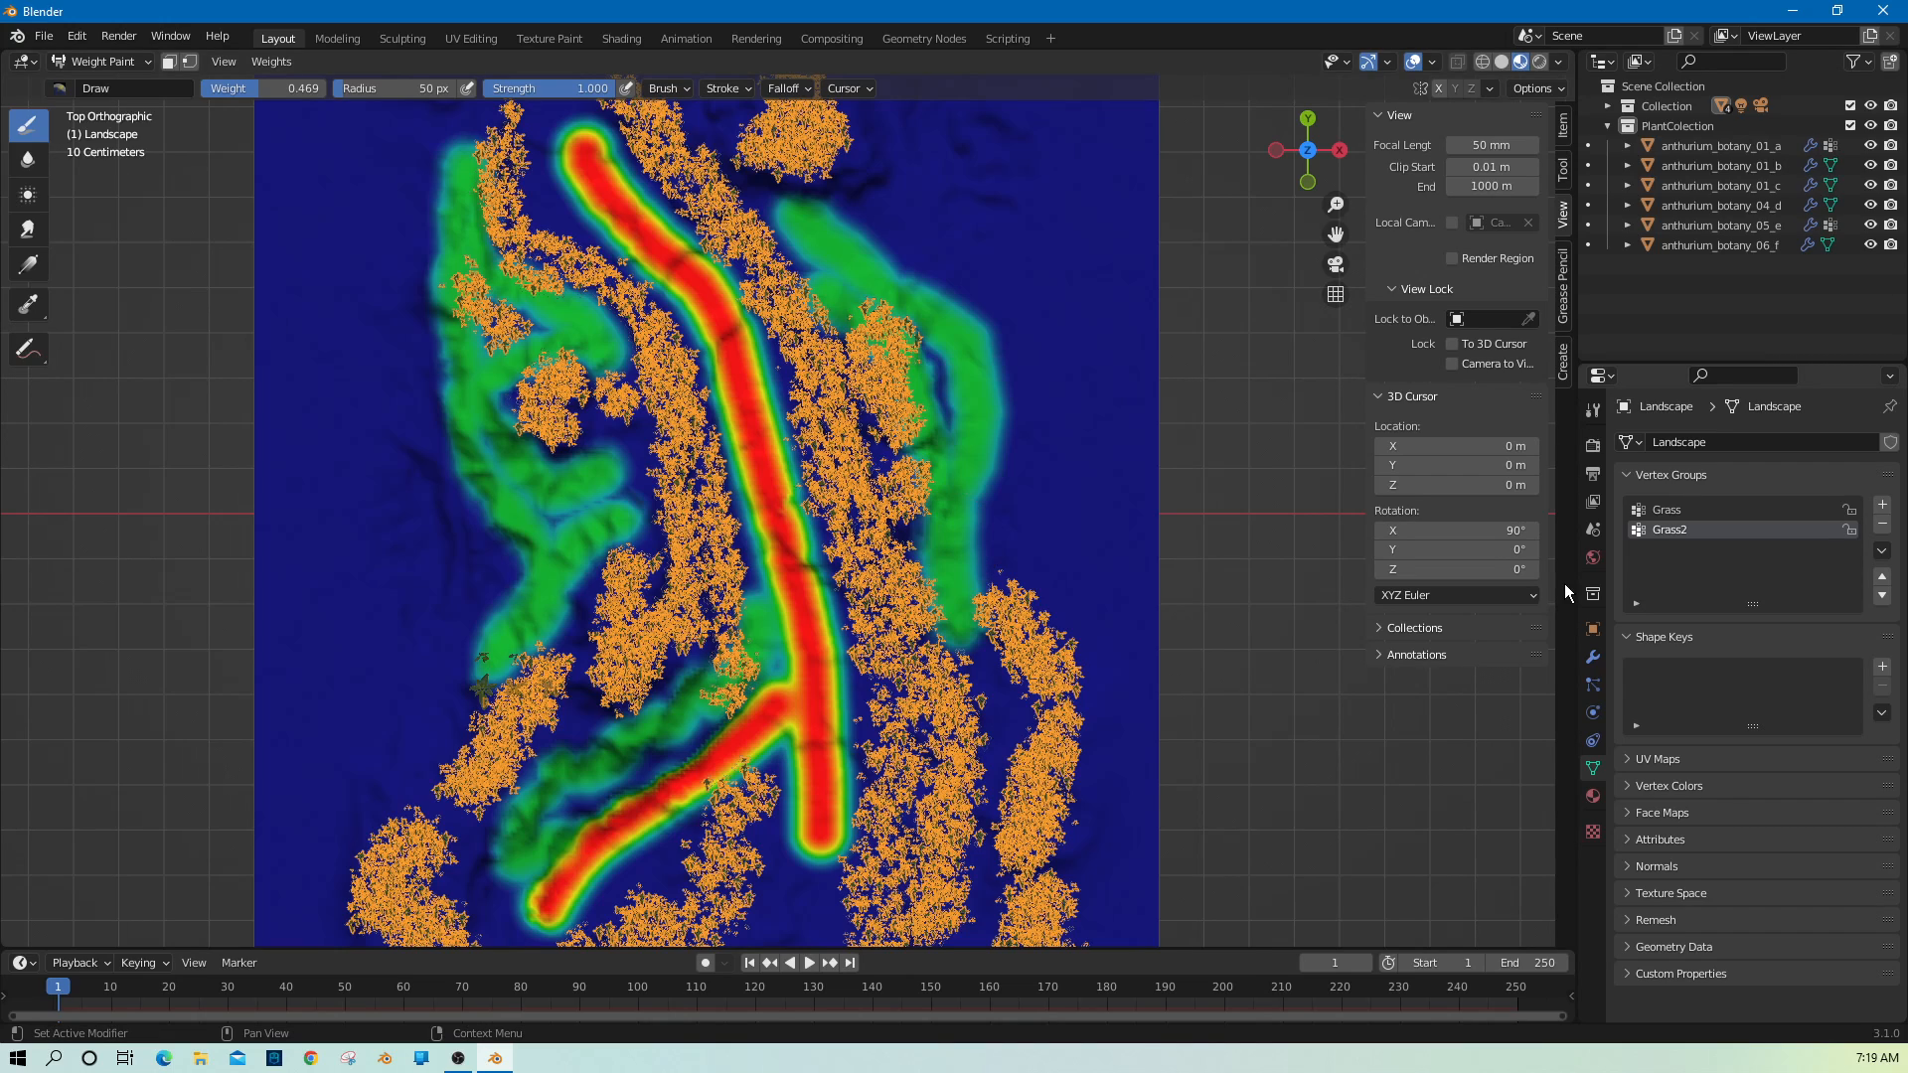
Hide the landscape's plant particle system in the viewport and return the landscape to Object Mode.
click(1593, 684)
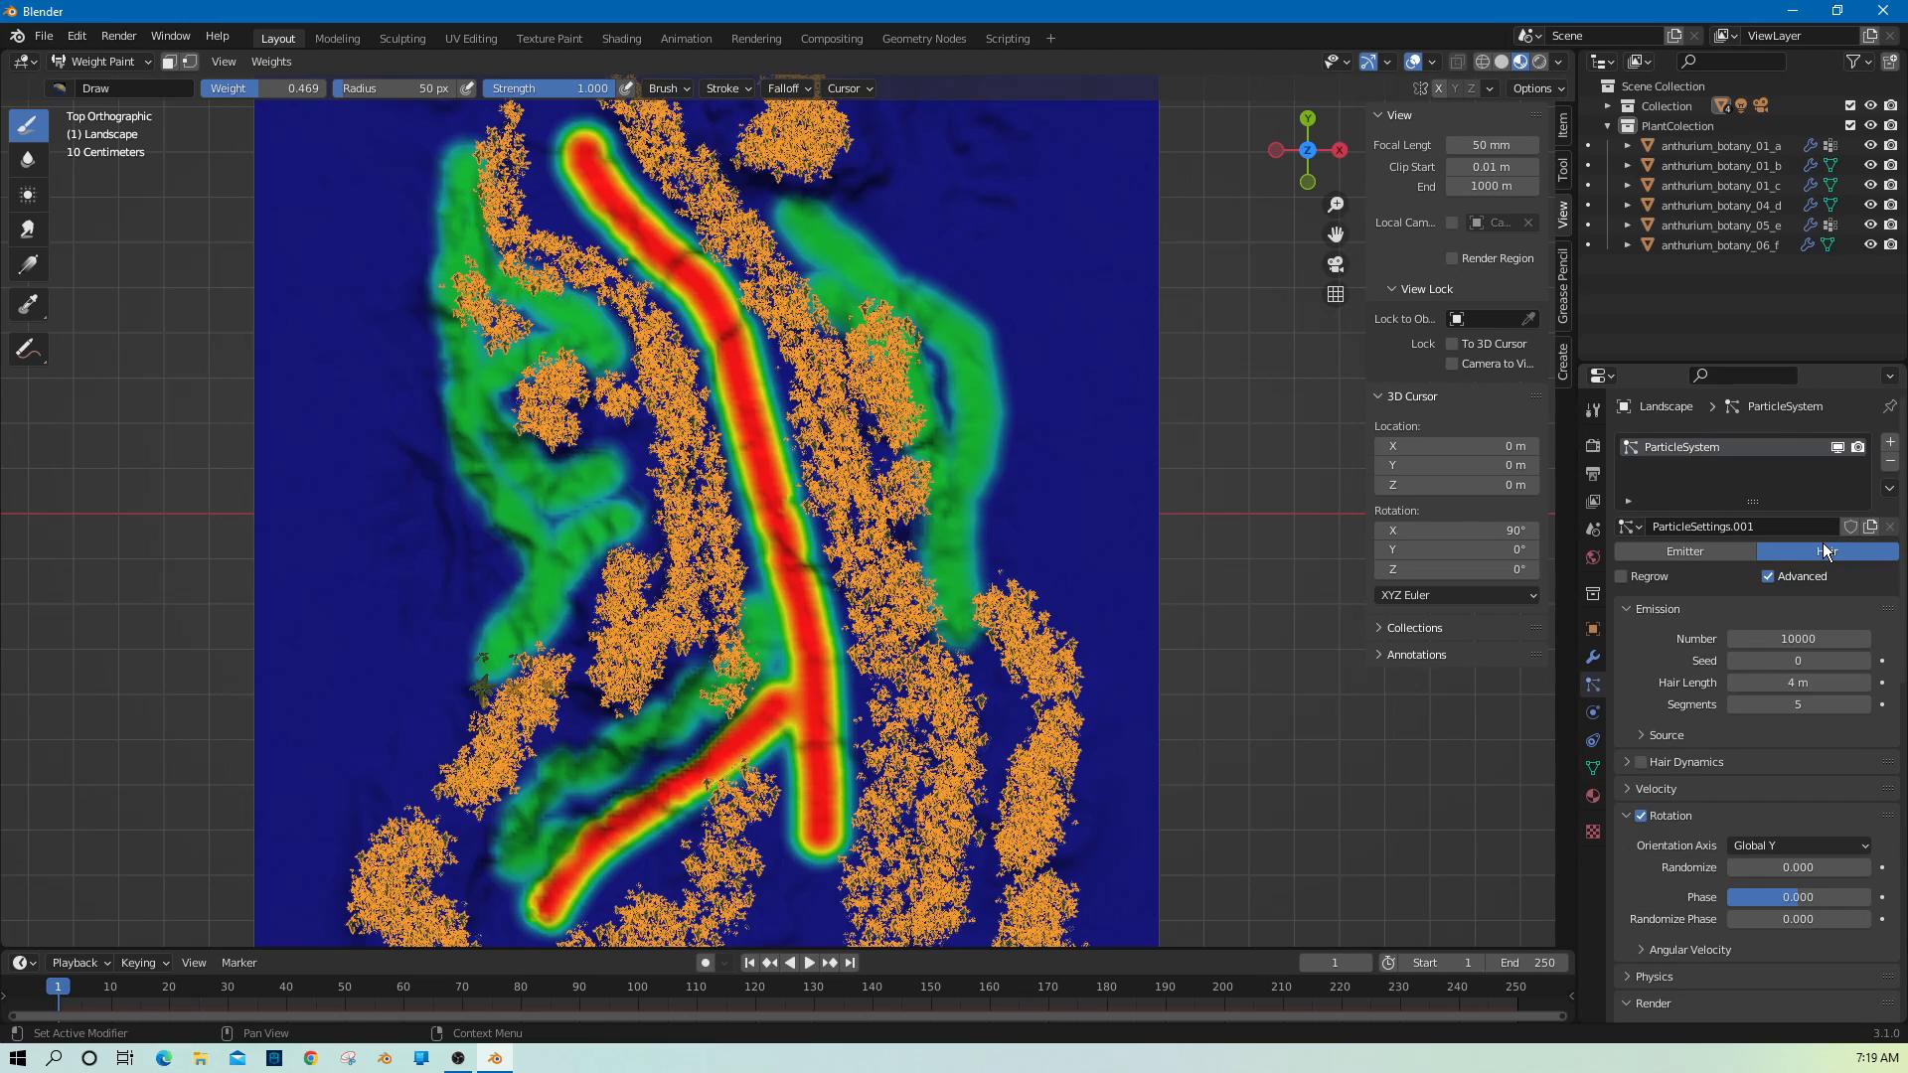
click(1838, 446)
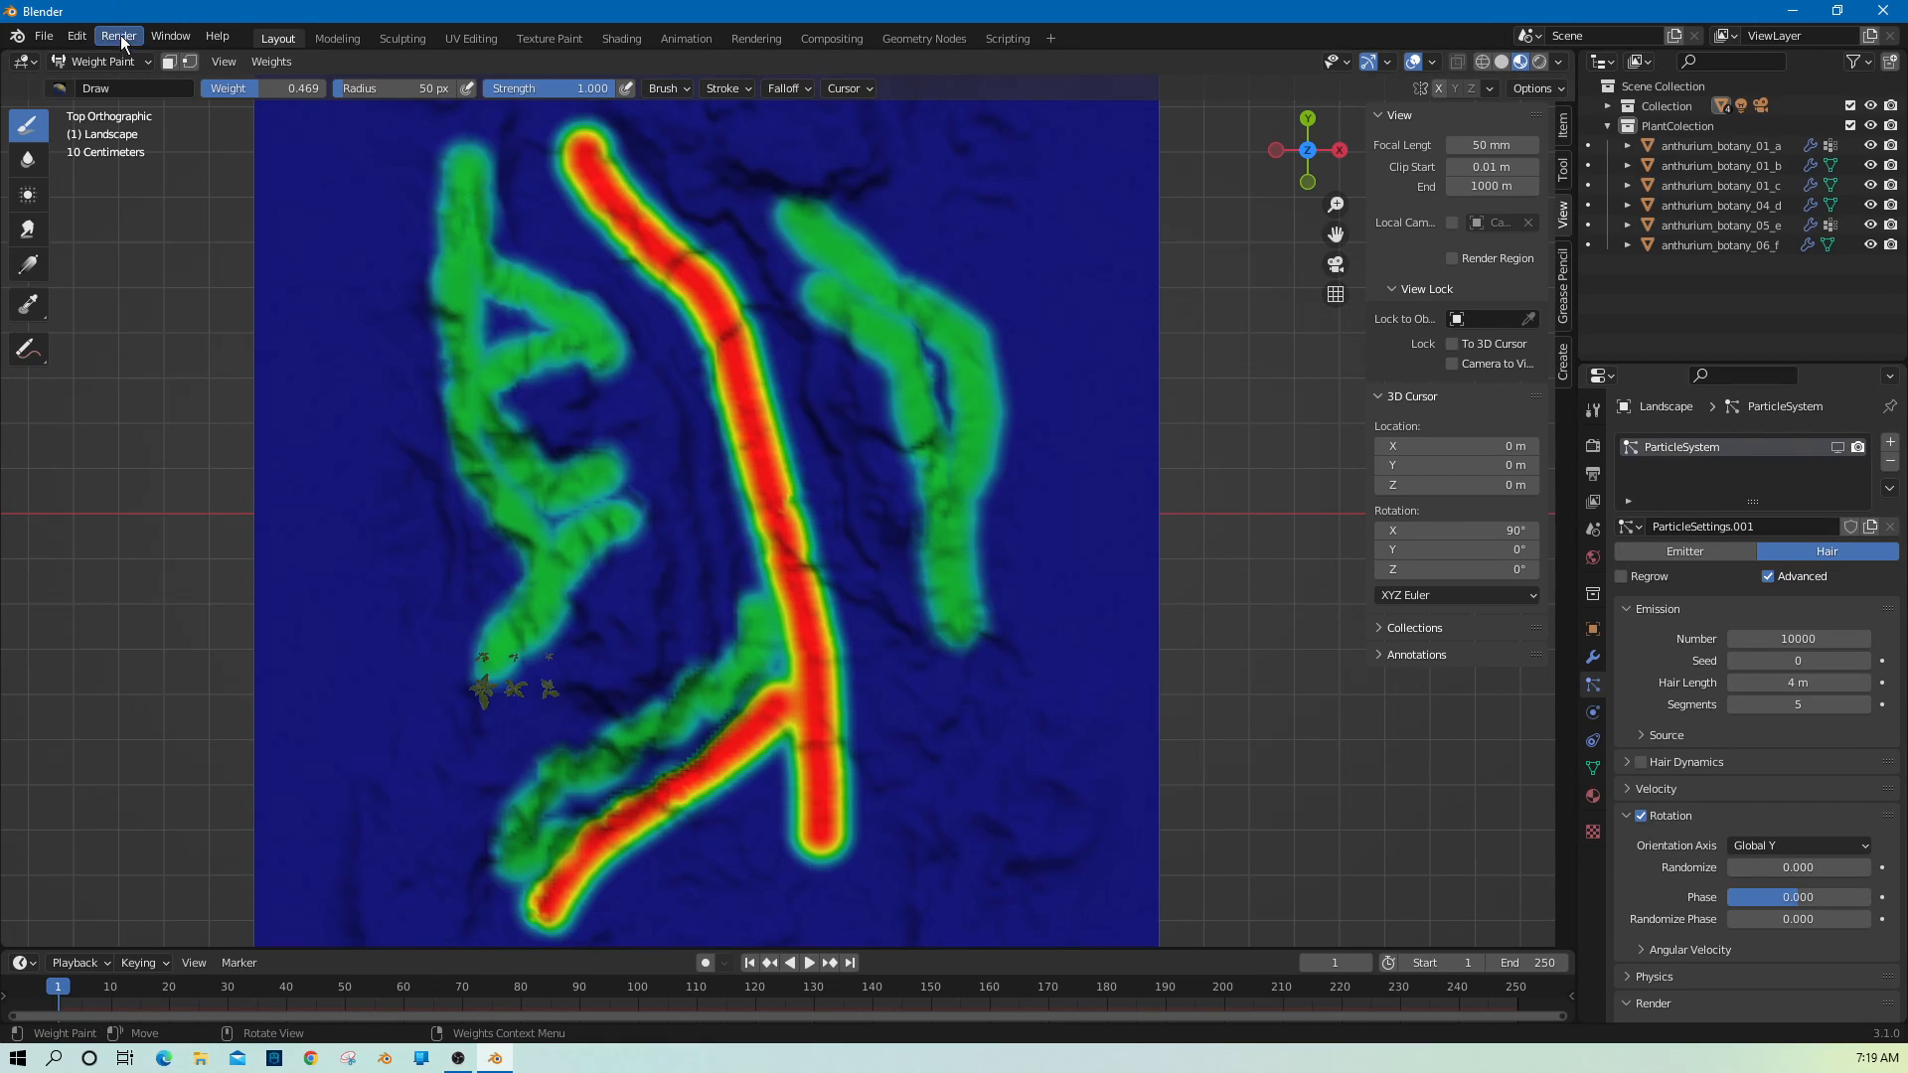
click(121, 62)
click(121, 73)
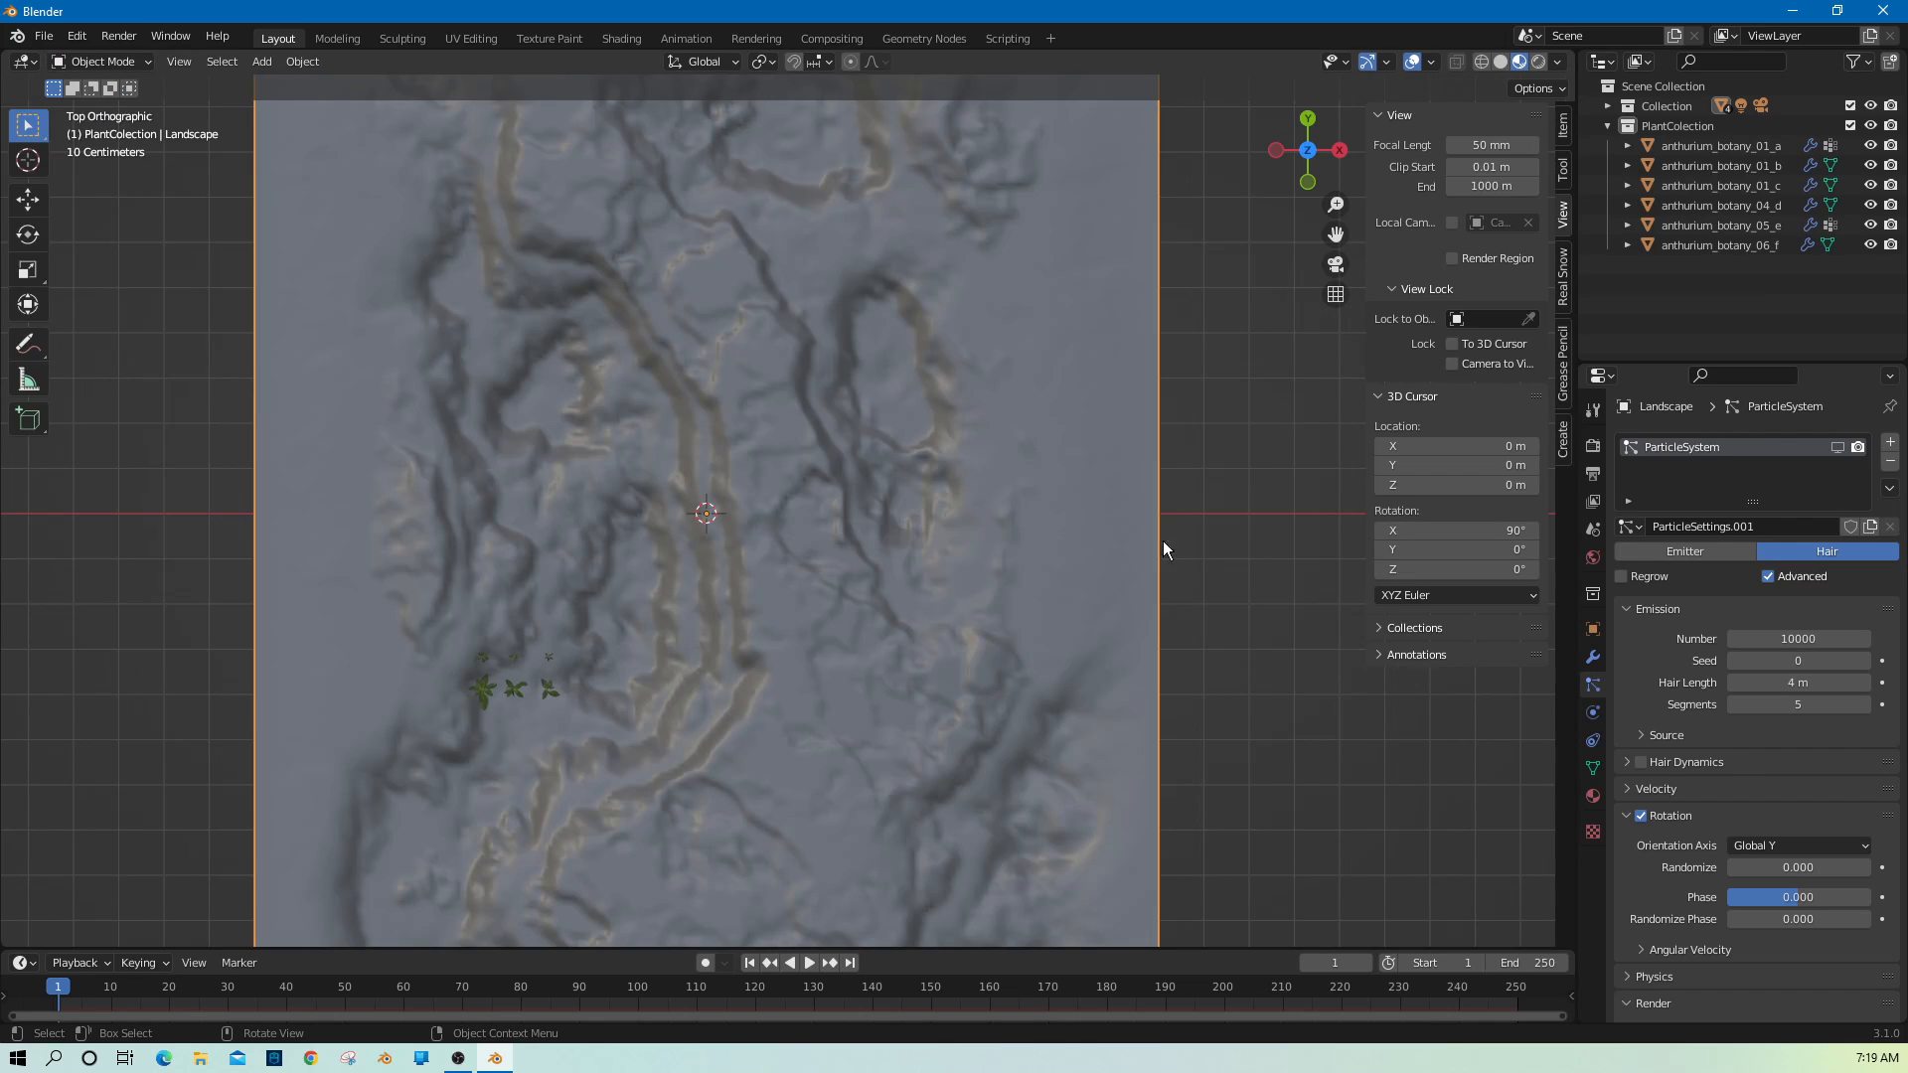
middle_drag(1164, 543, 1244, 587)
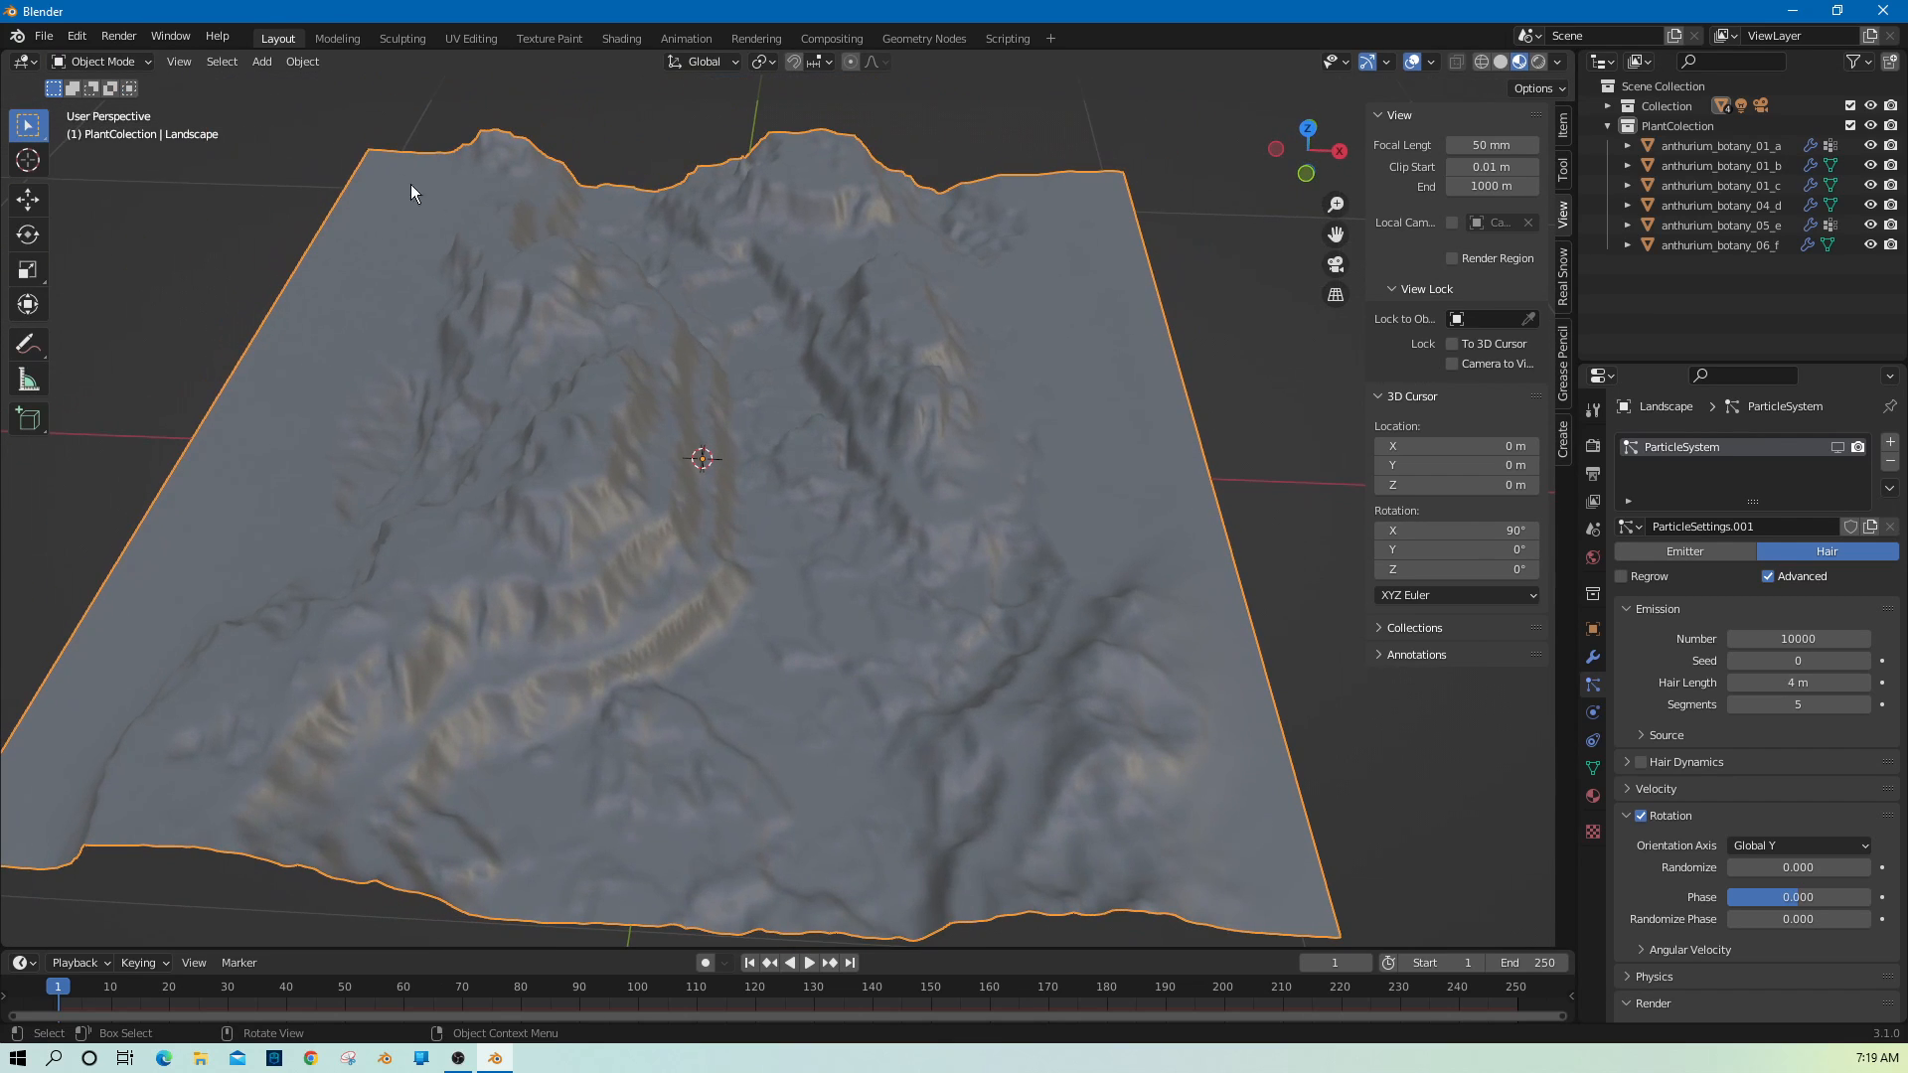
click(48, 38)
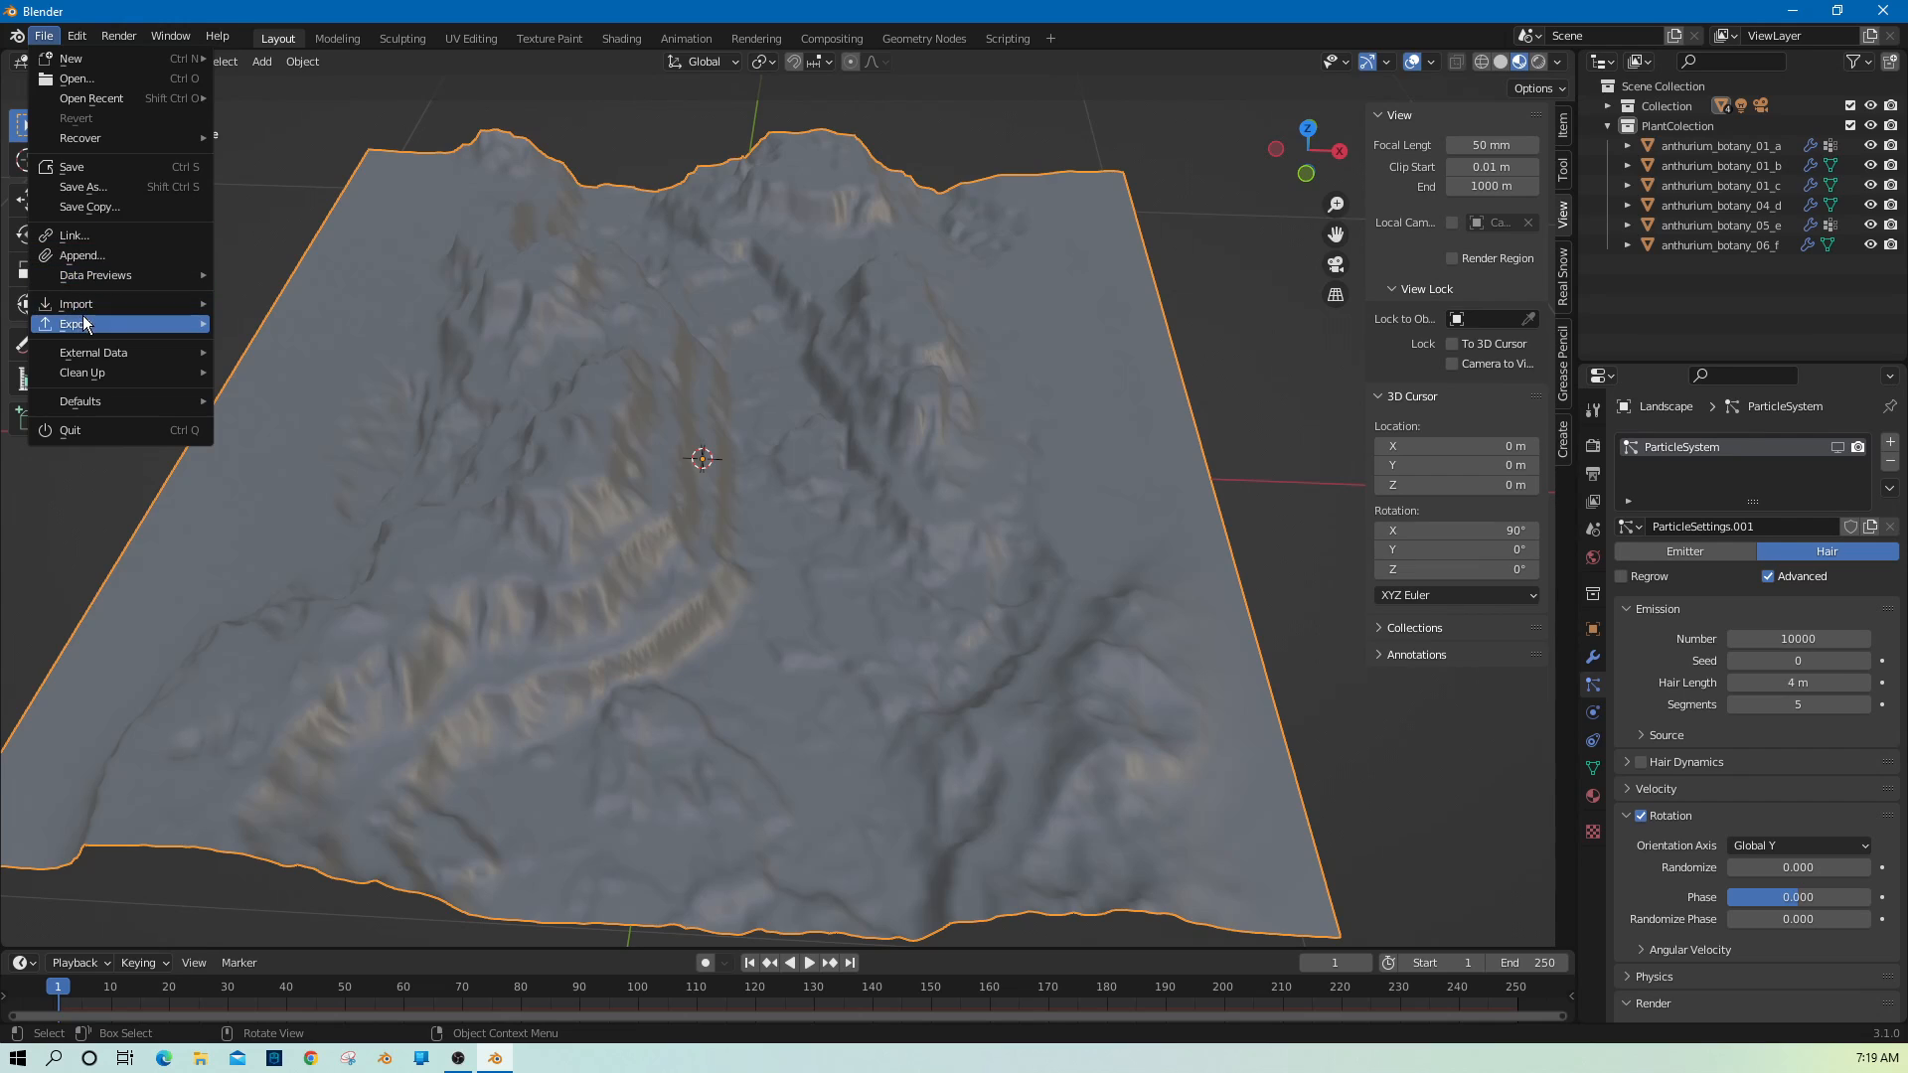
mouse_move(99, 304)
click(109, 256)
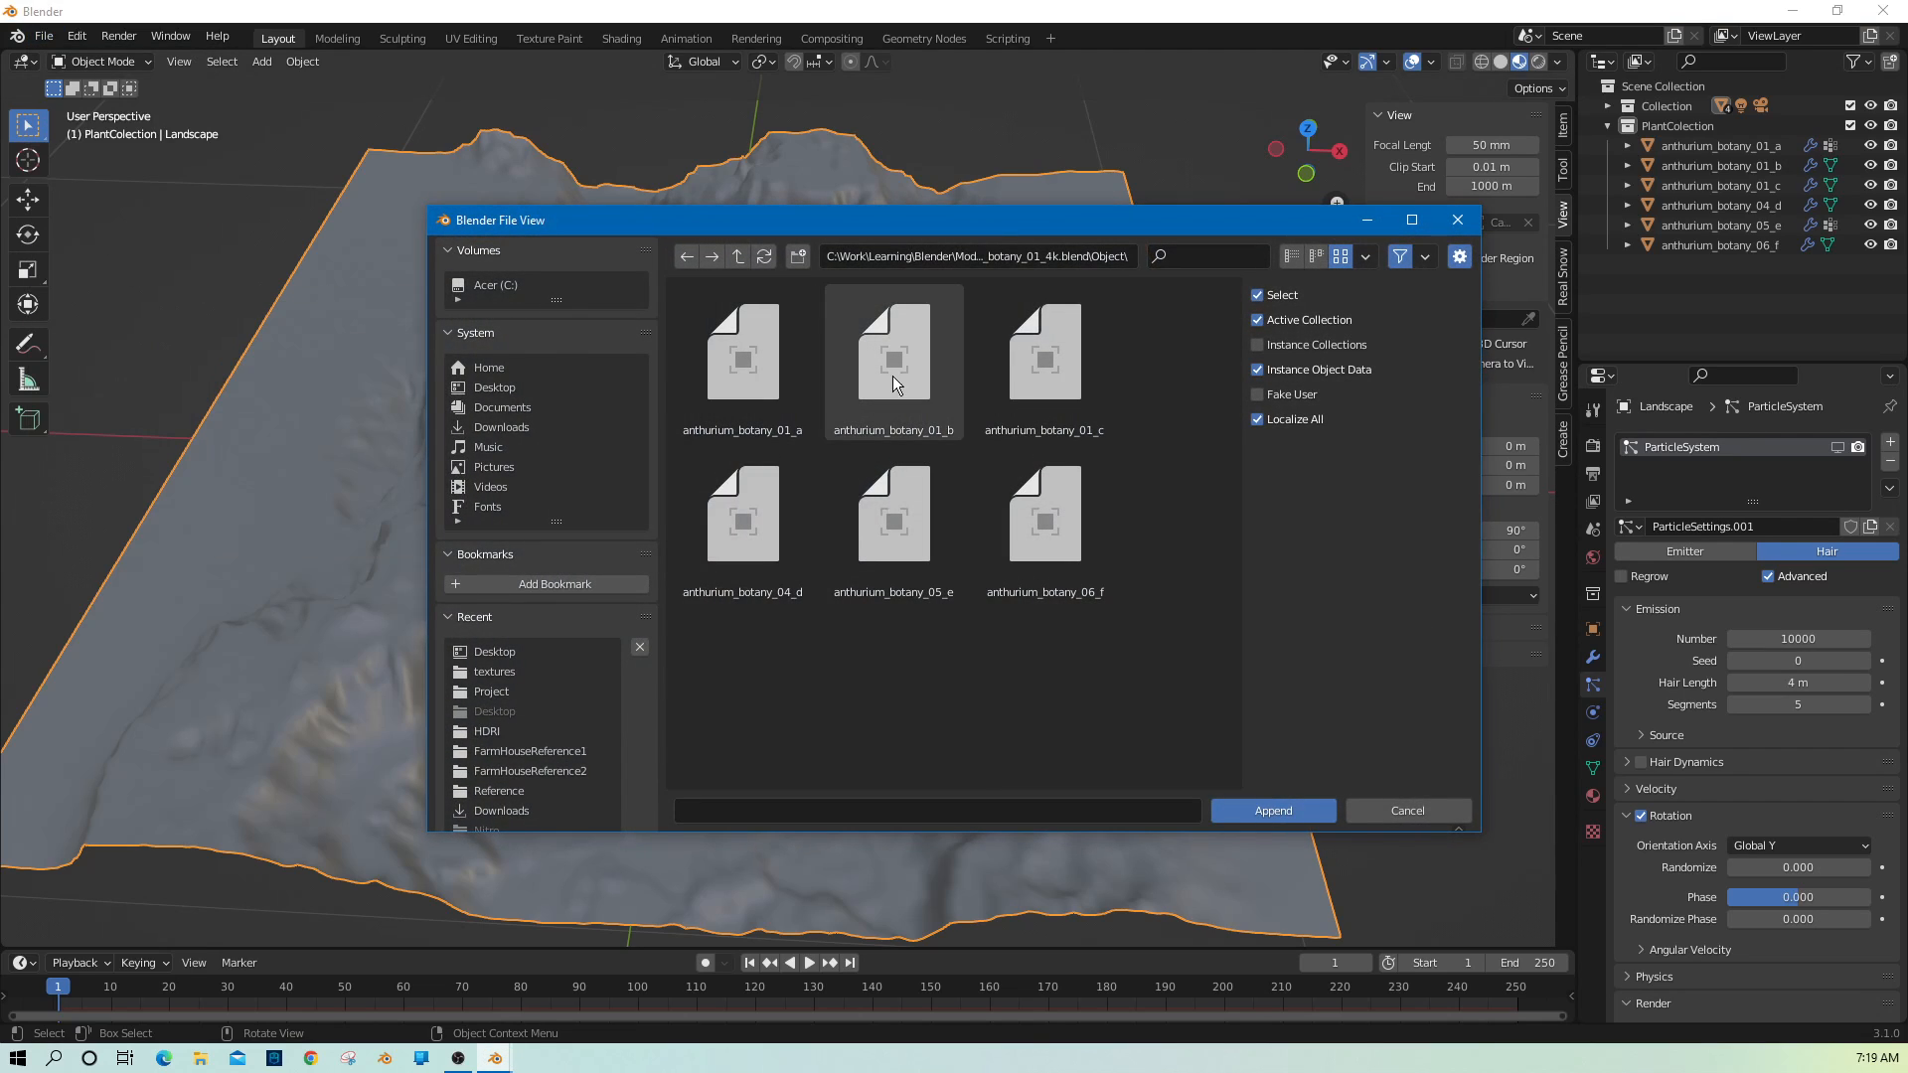
click(740, 258)
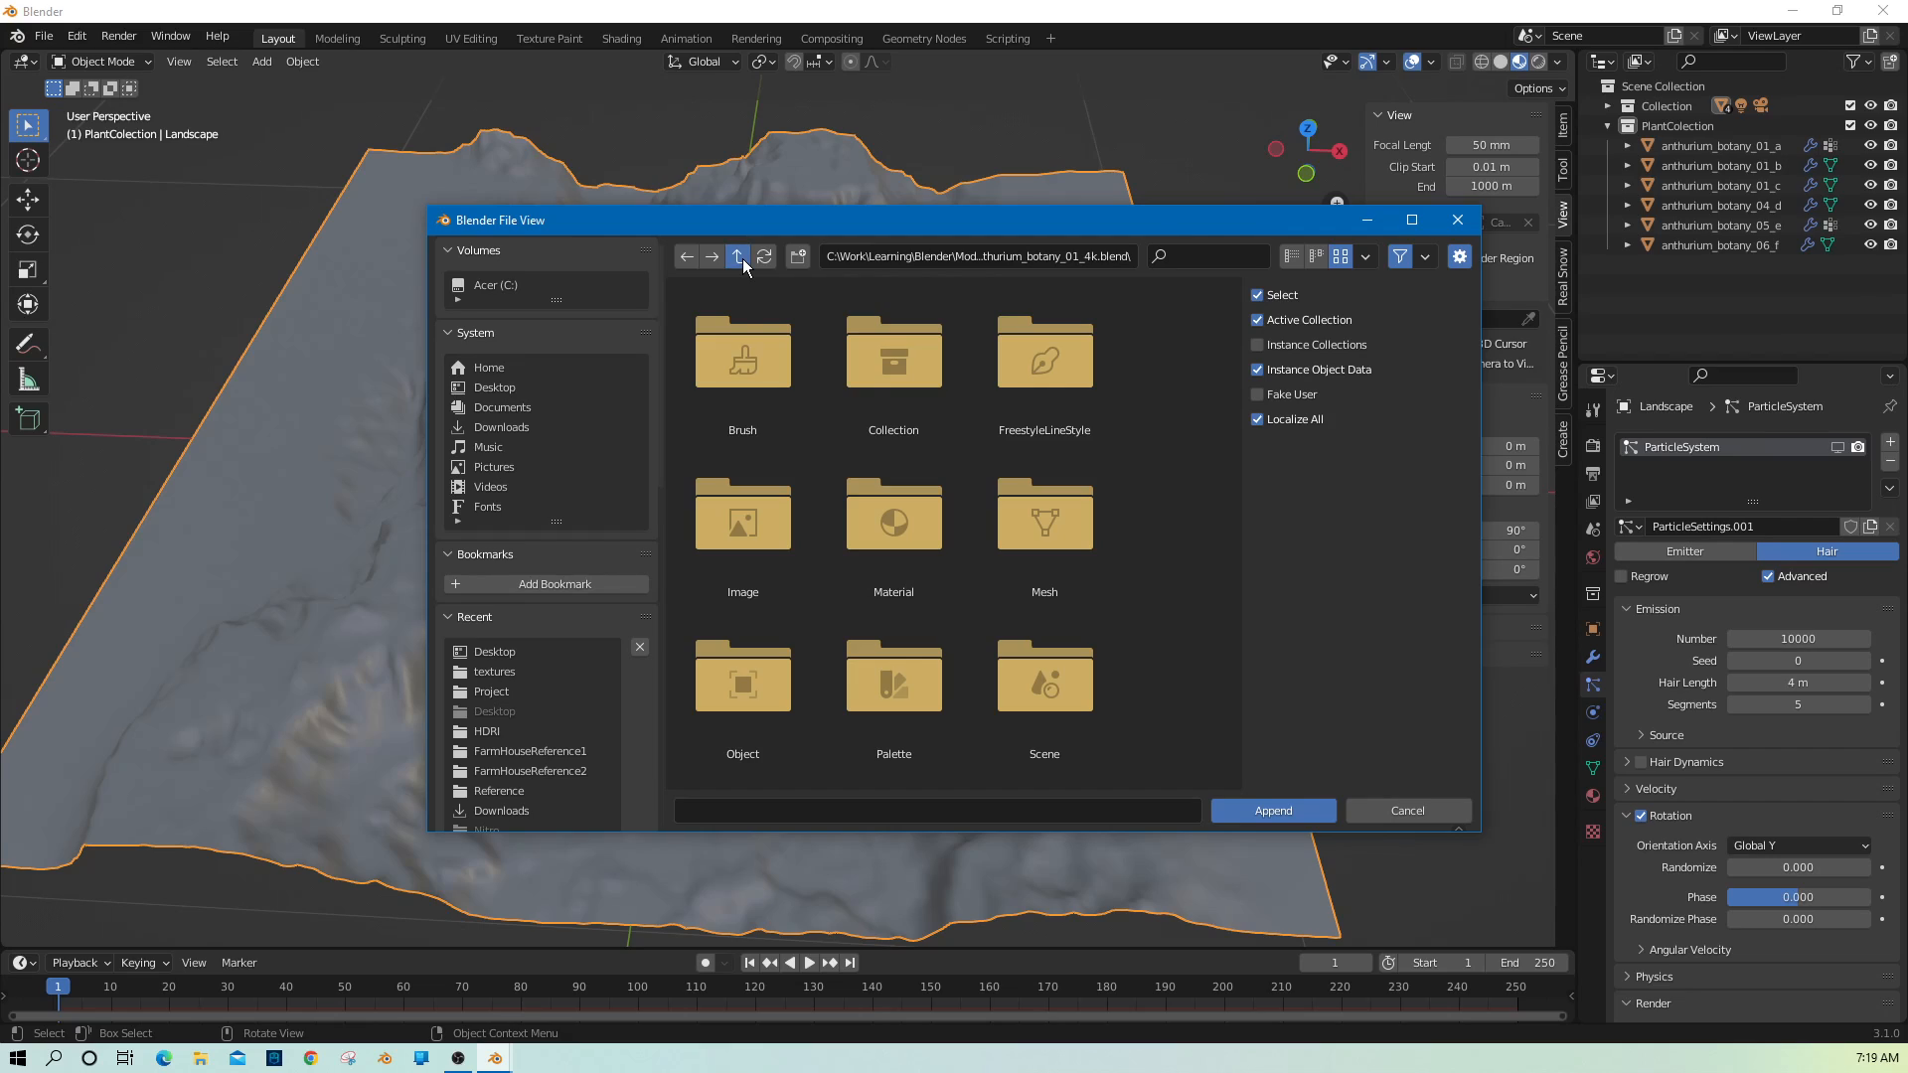
click(741, 259)
click(740, 258)
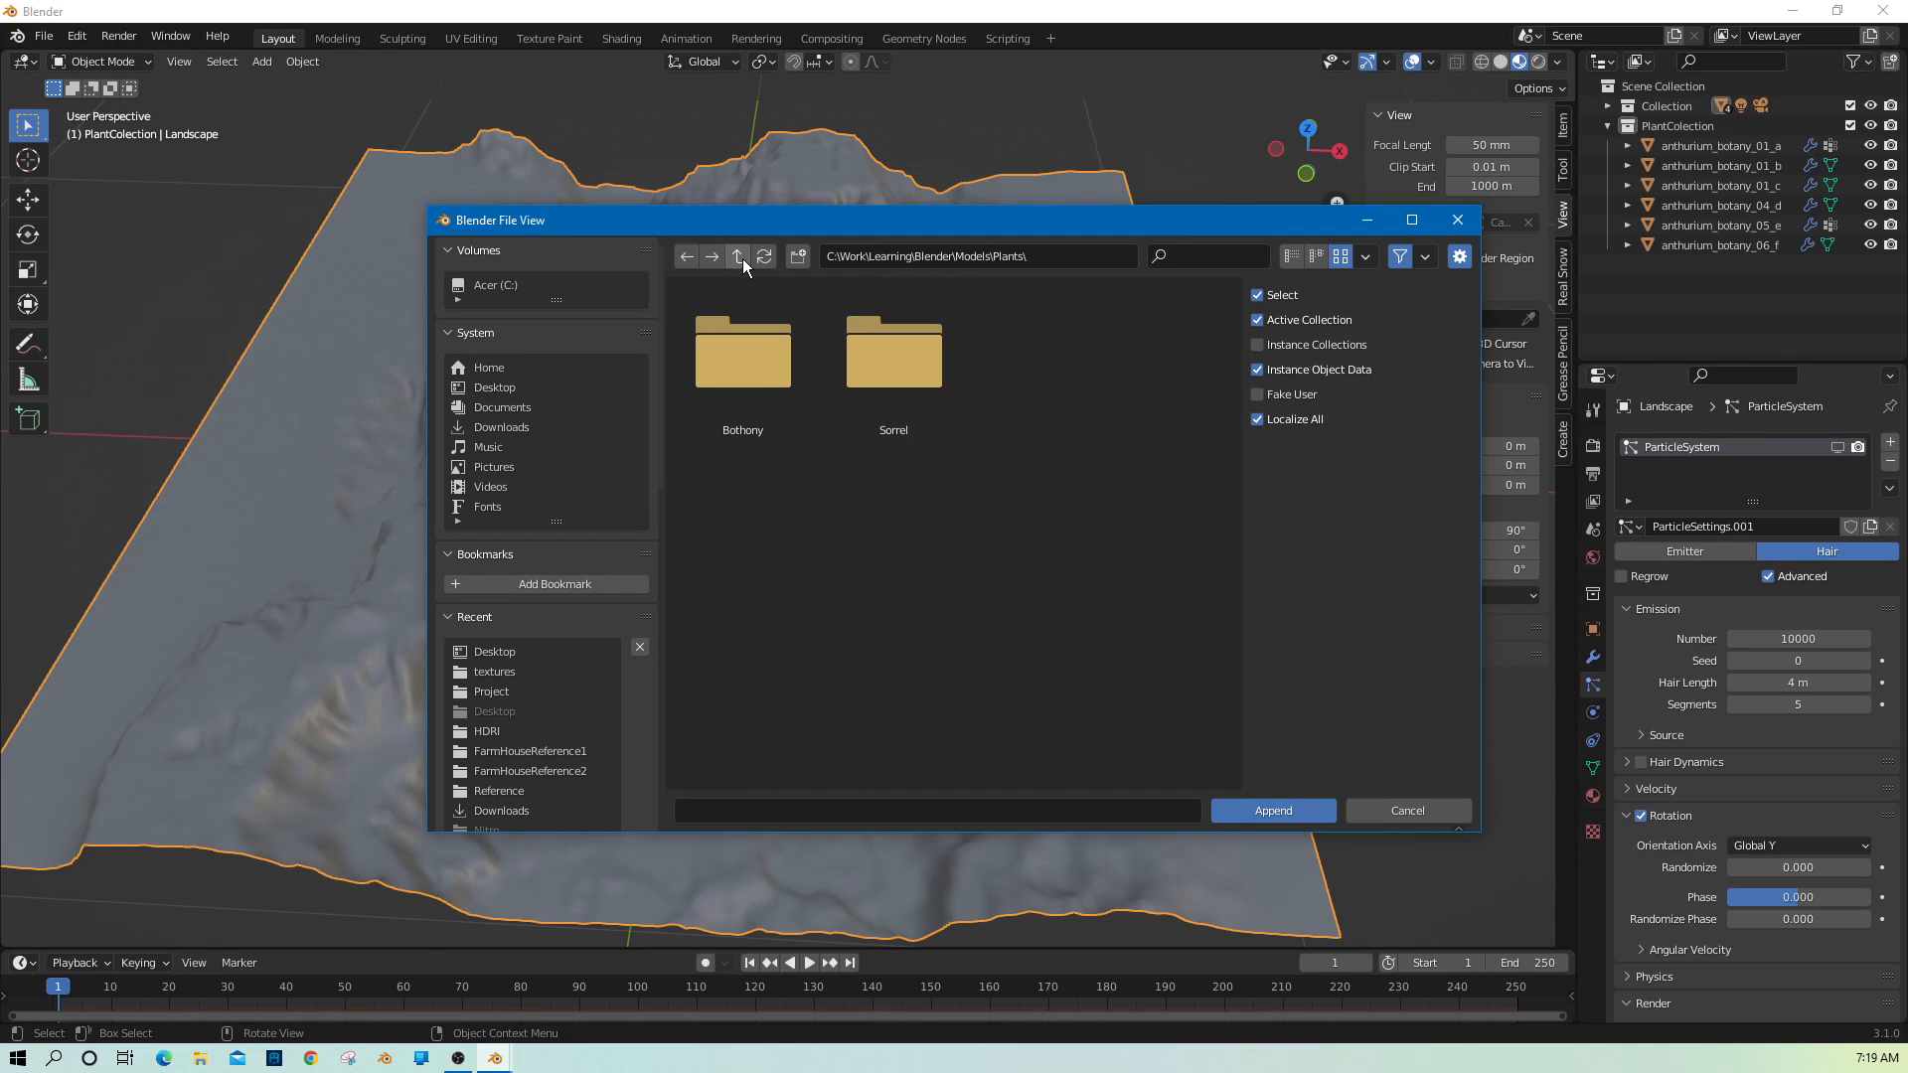
click(740, 258)
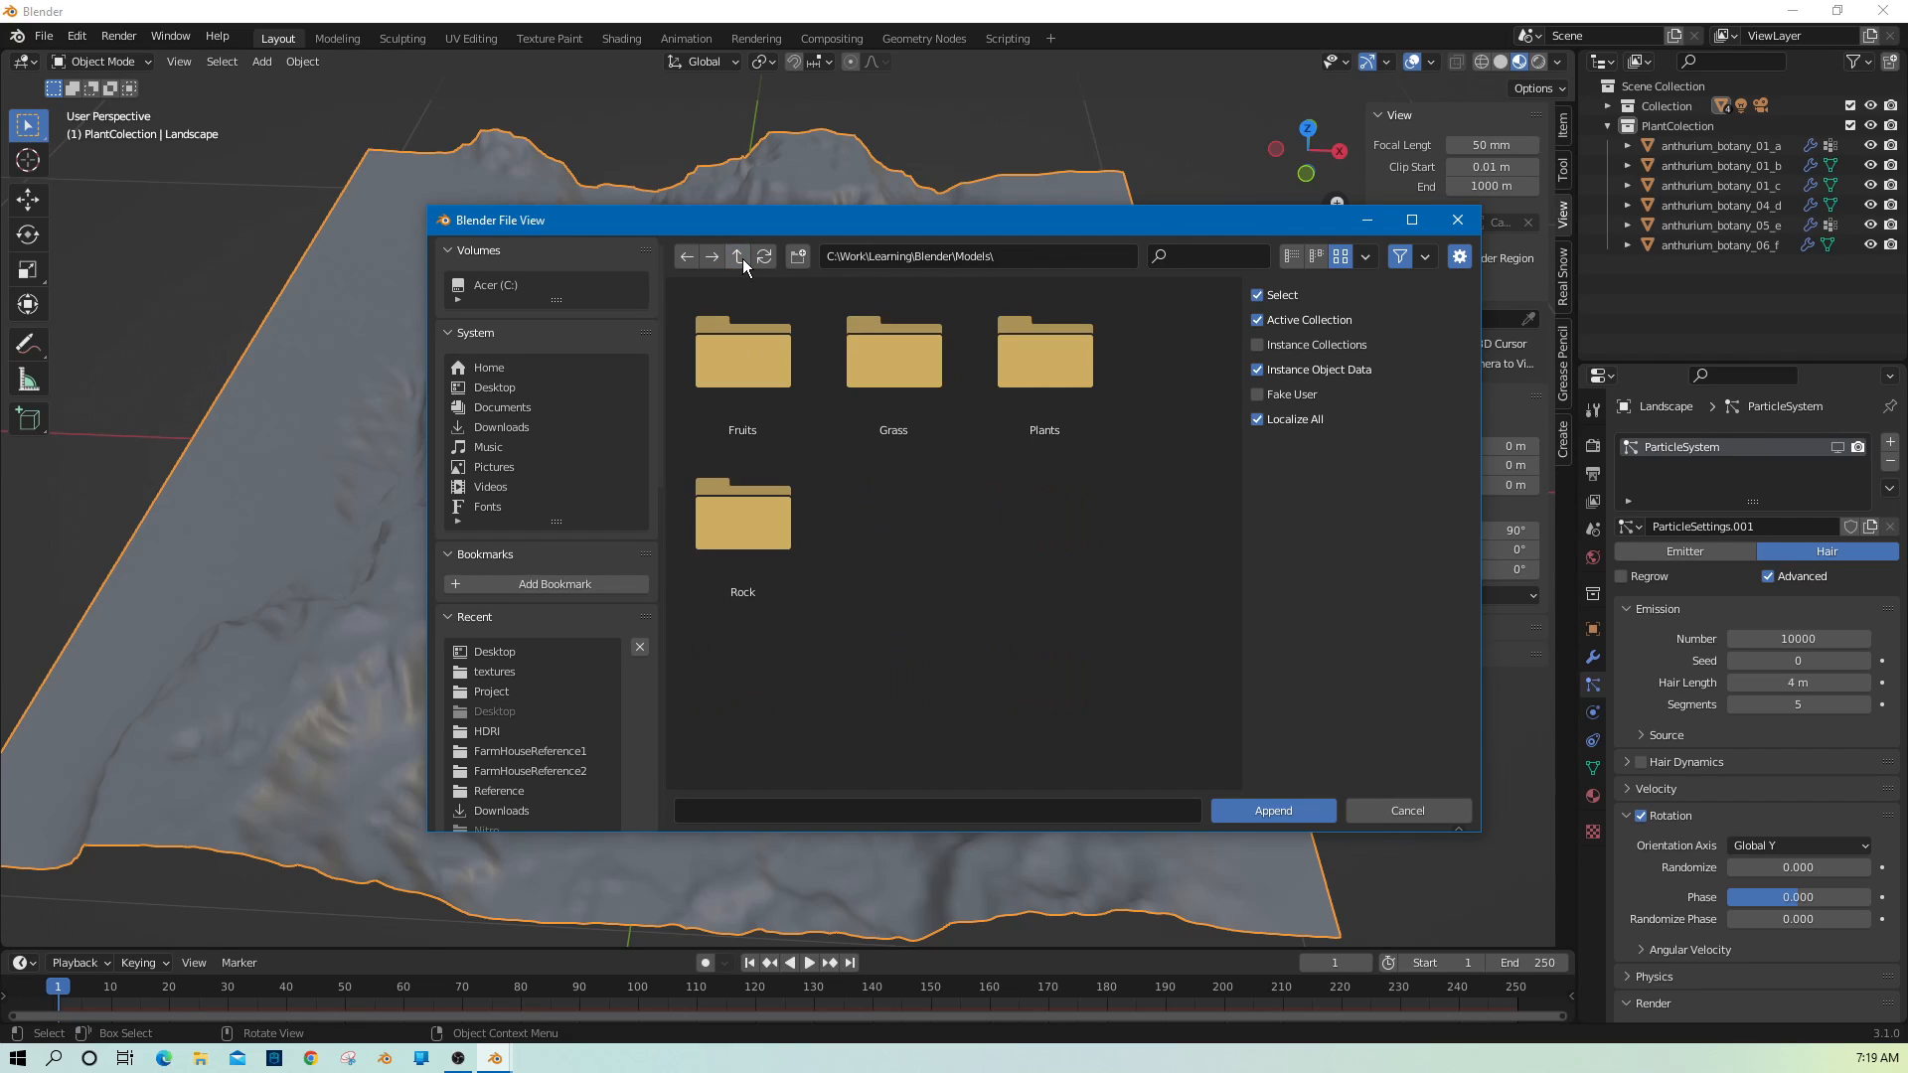
double_click(897, 383)
double_click(874, 367)
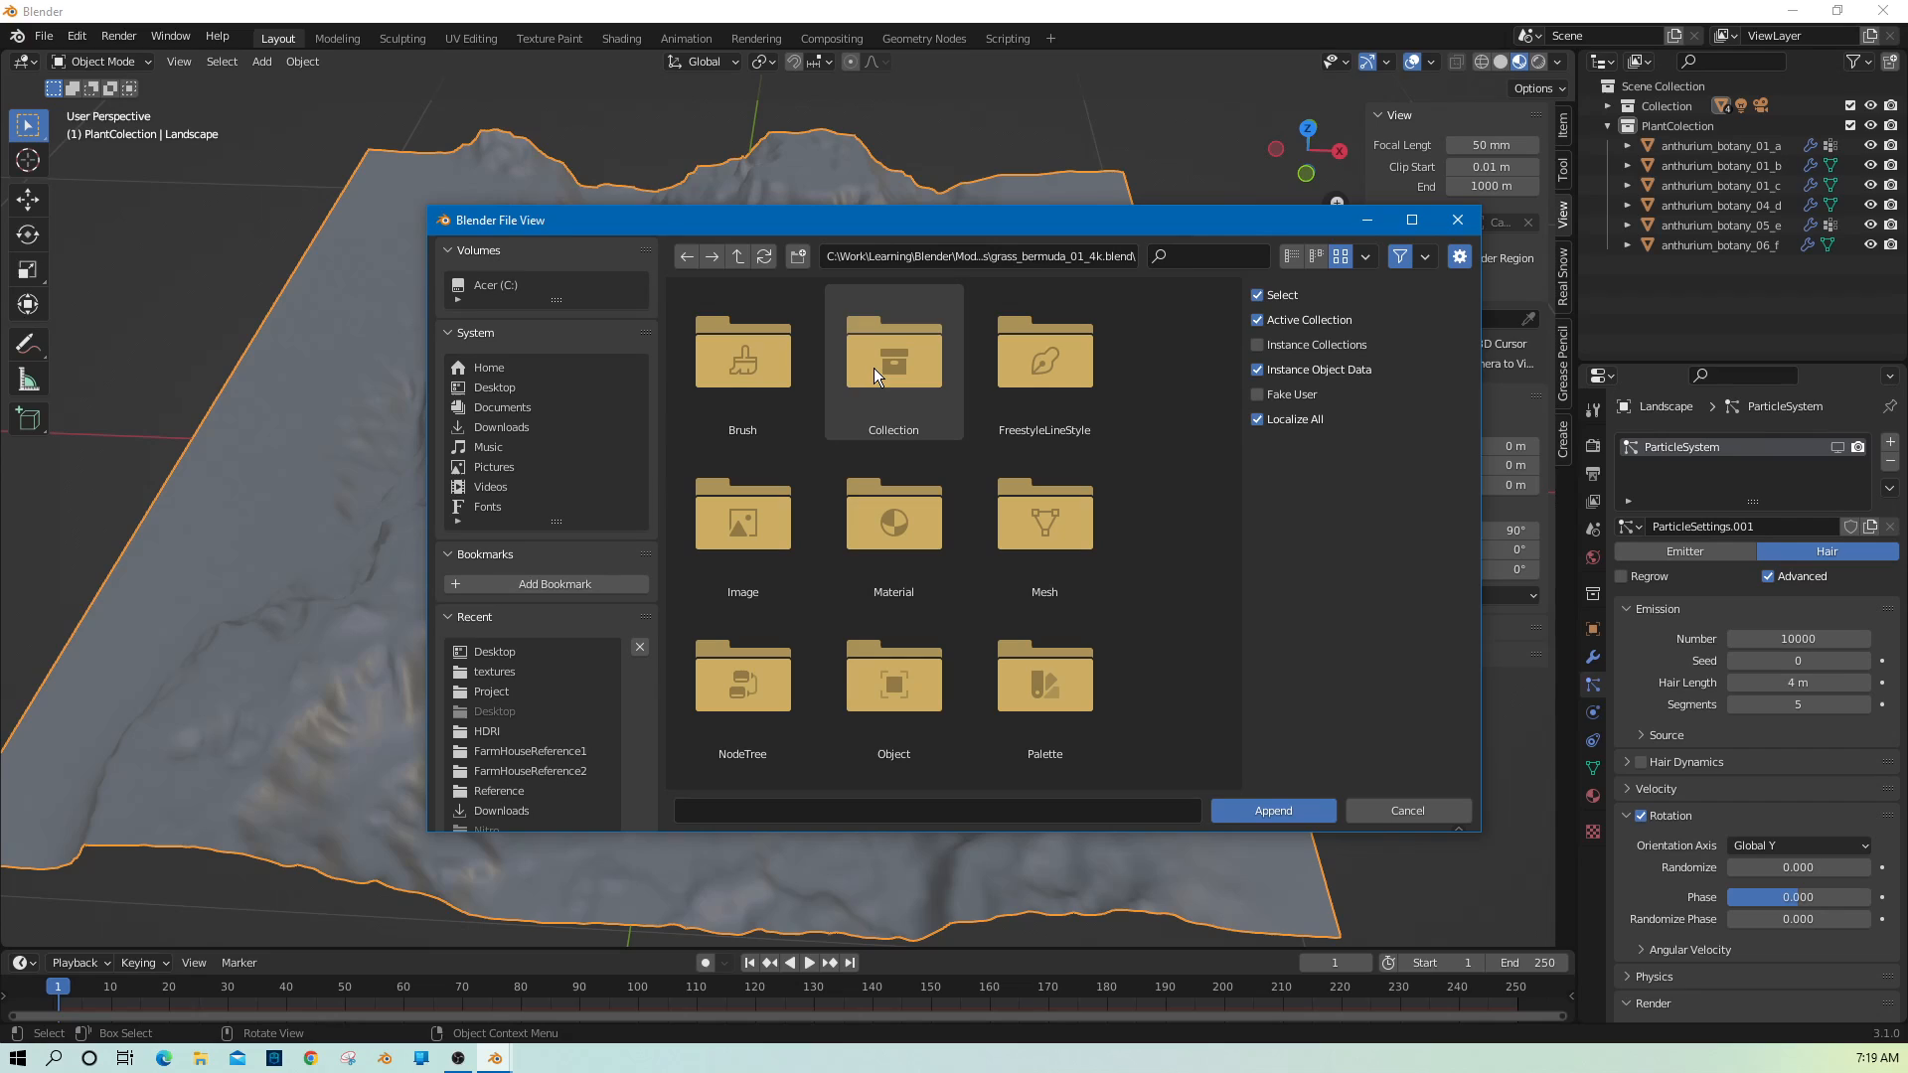
double_click(913, 696)
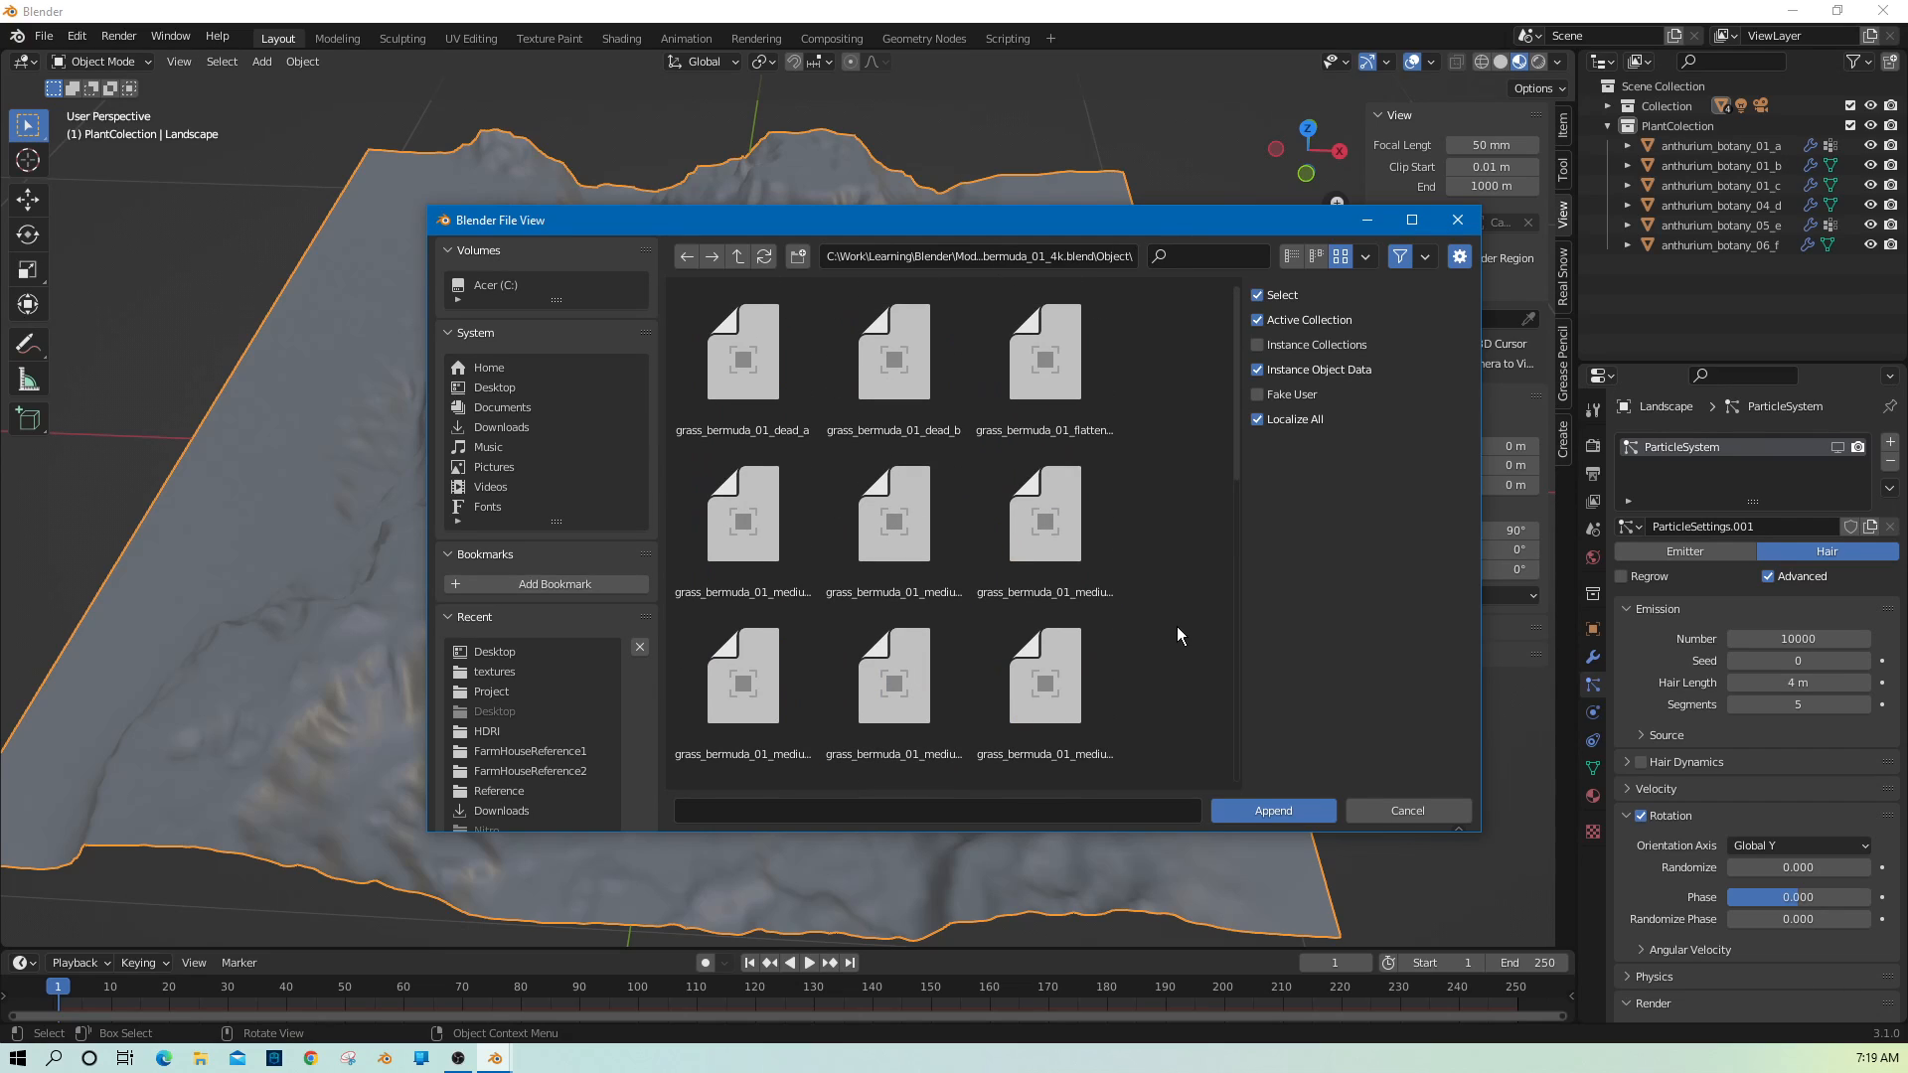
drag(1150, 576, 732, 342)
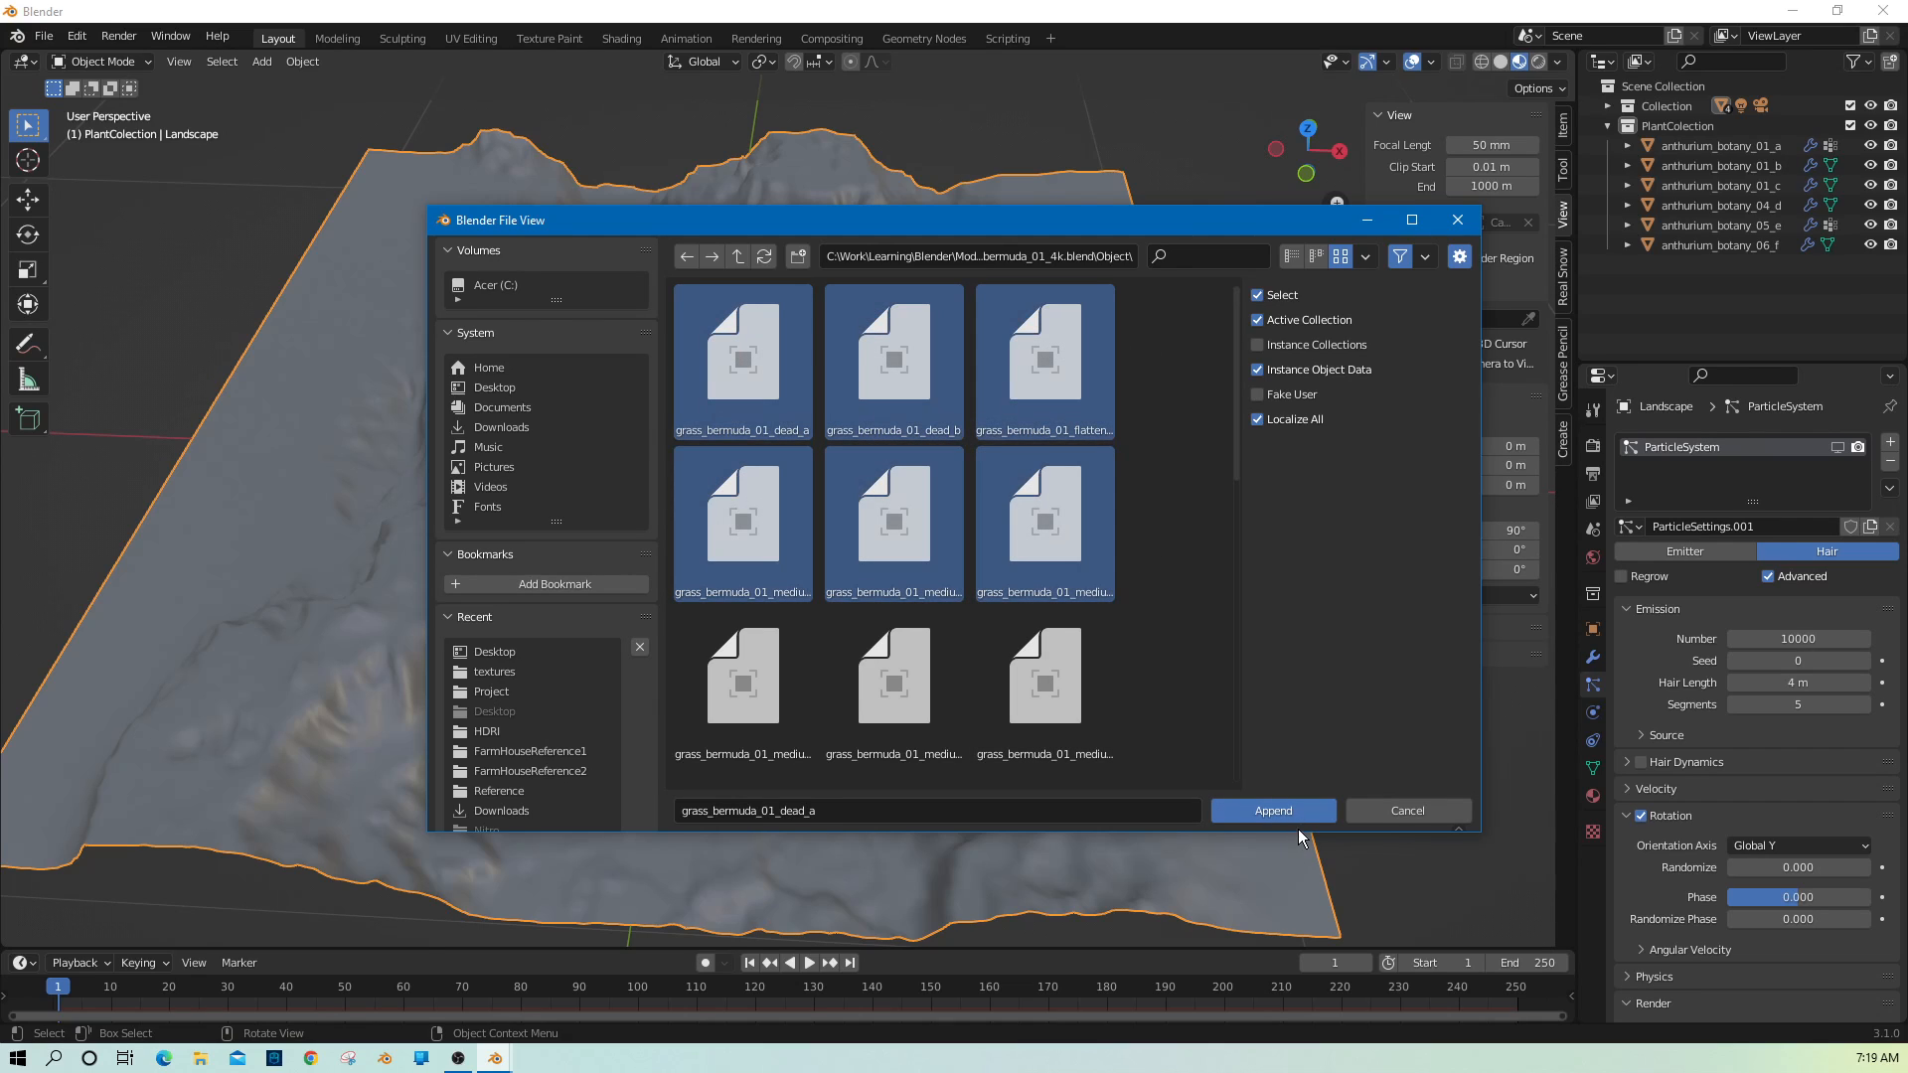
click(1430, 811)
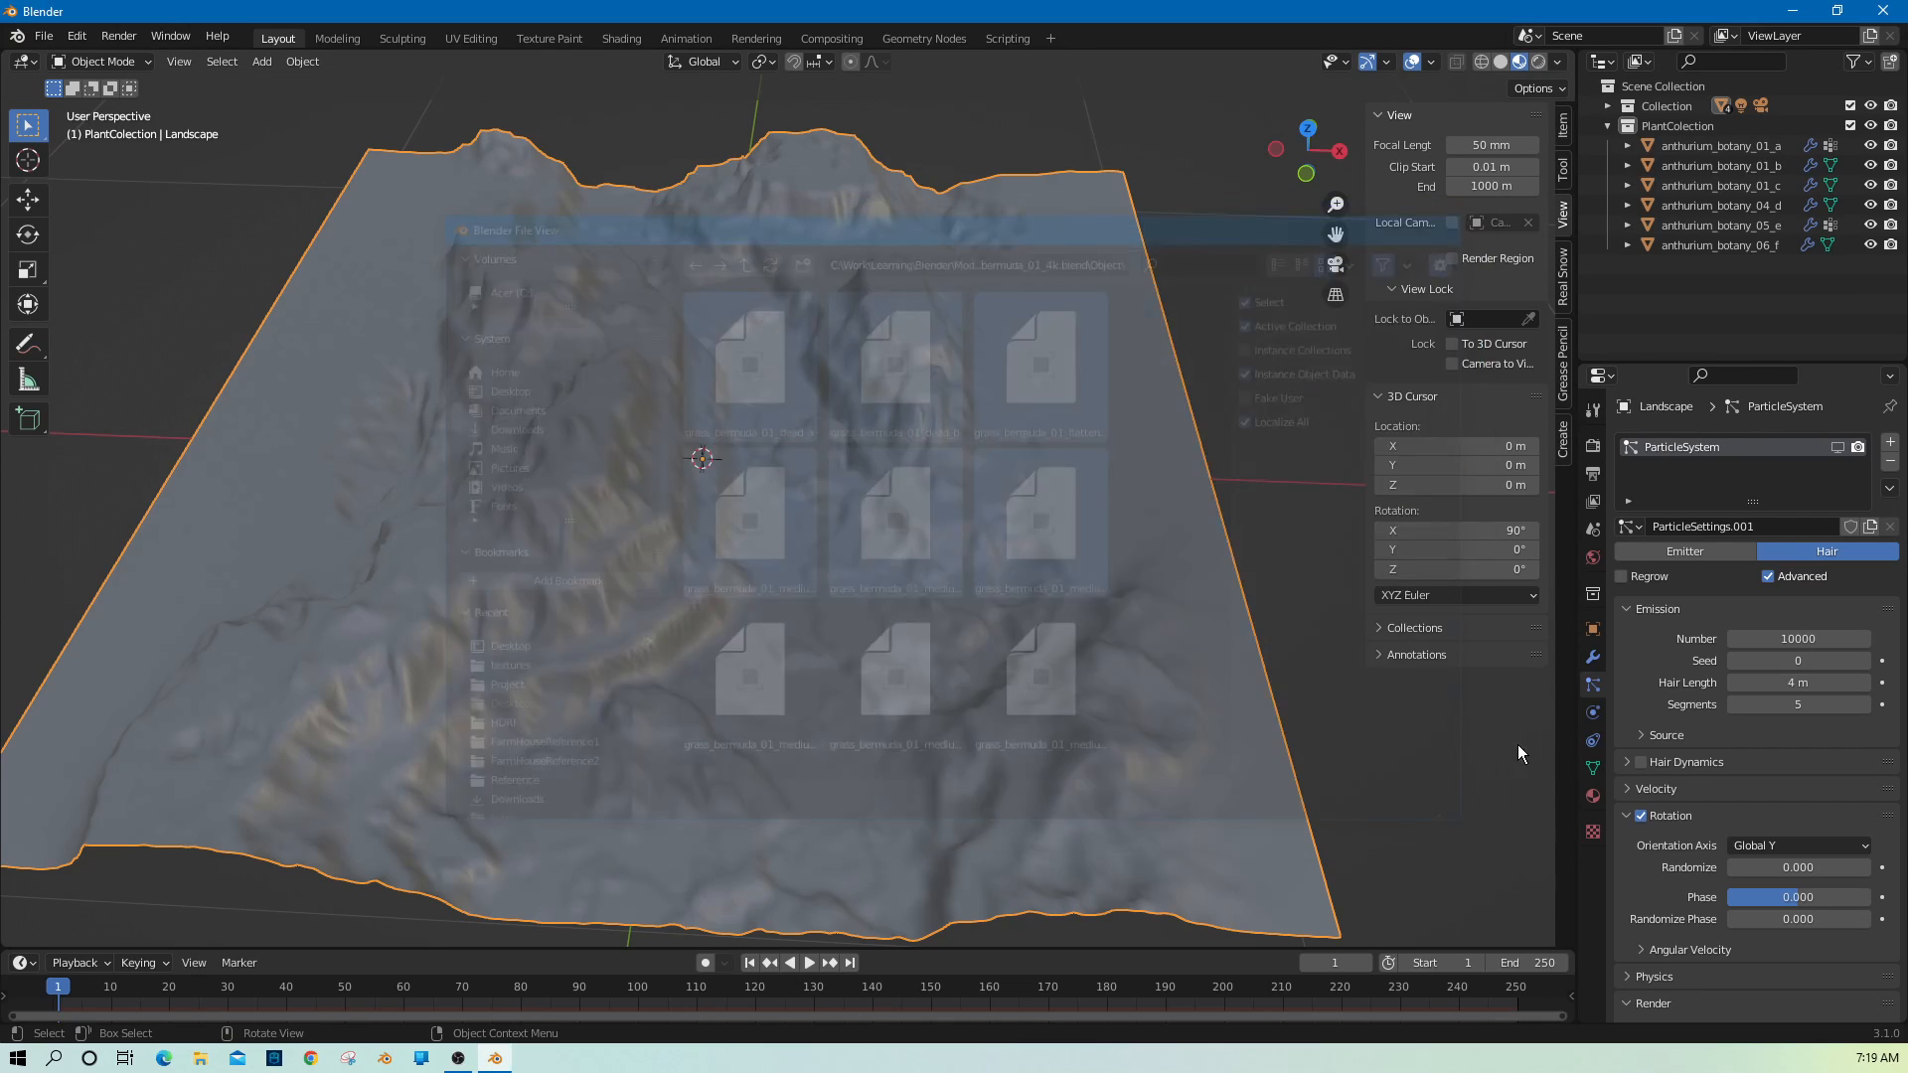
Create a new collection directly under the Scene Collection and name it GrassCoolection.
right_click(1634, 87)
click(1638, 87)
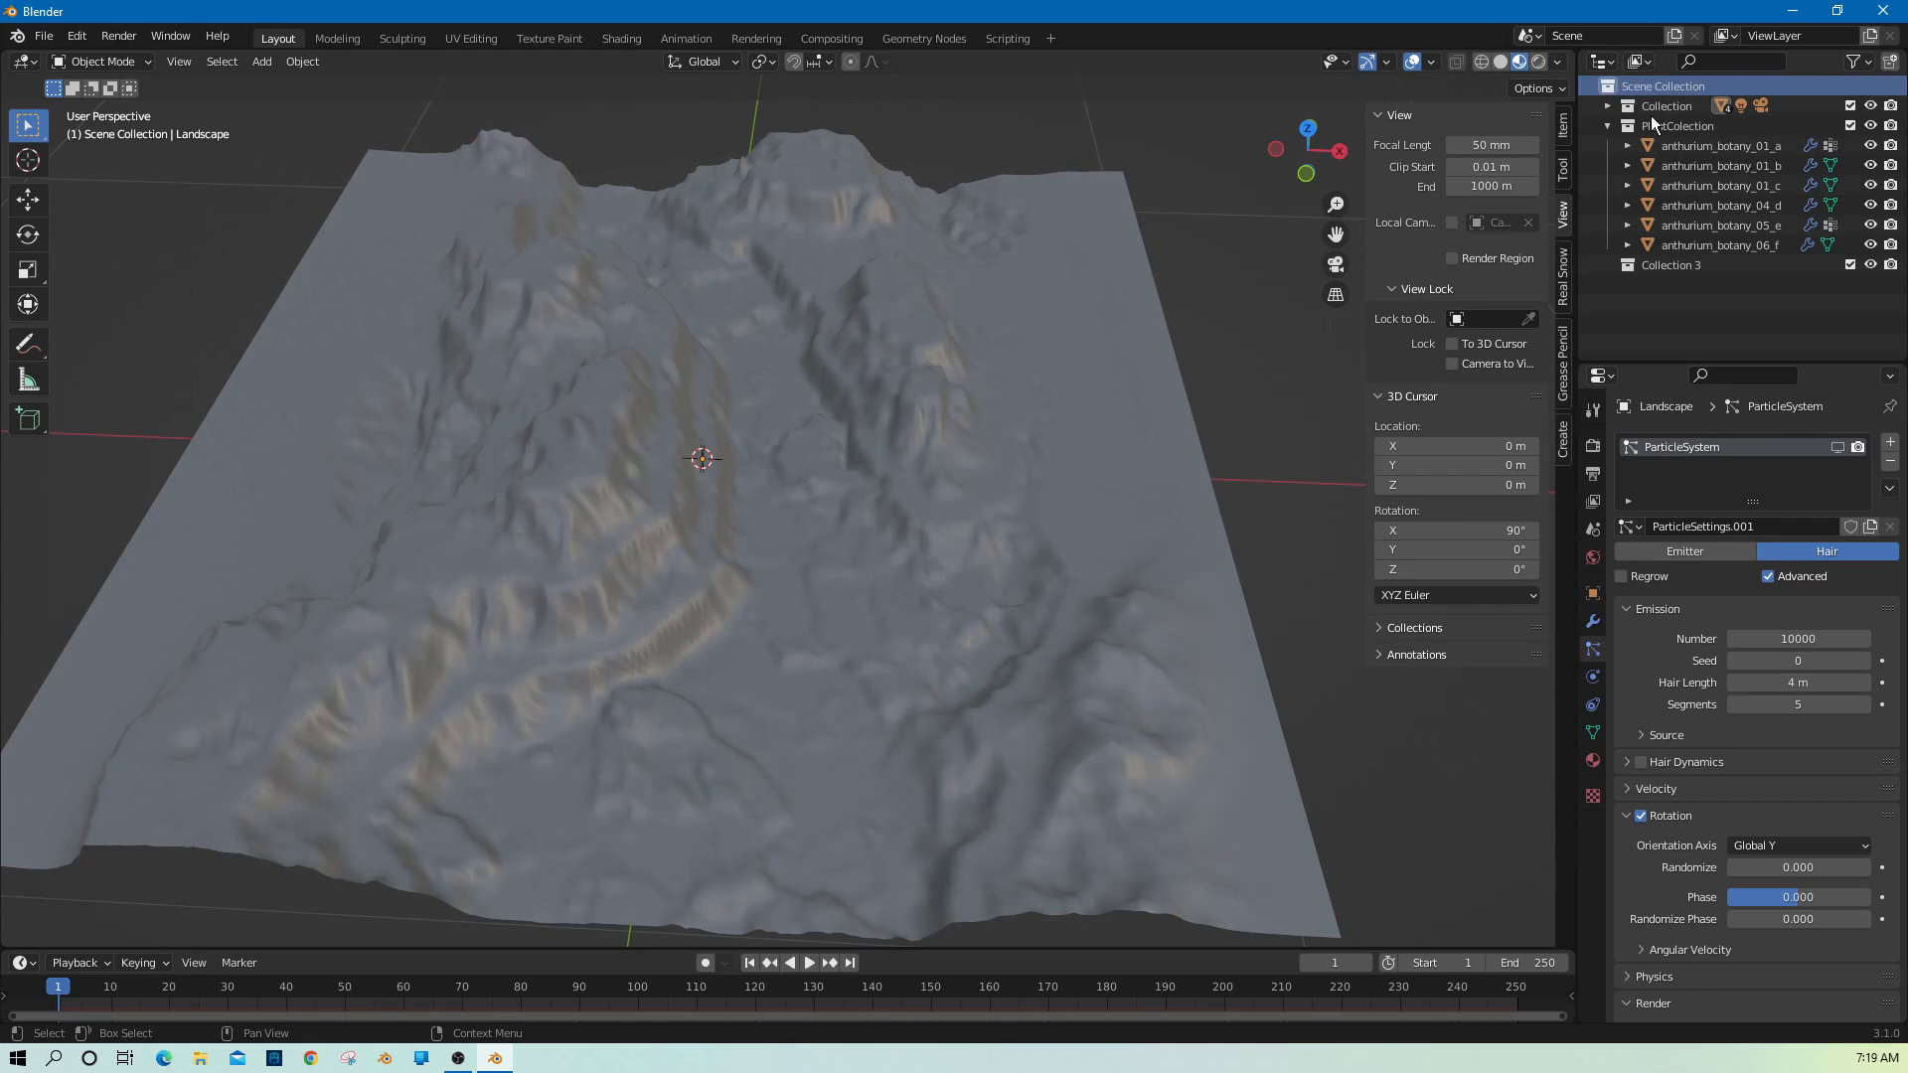
double_click(1679, 273)
text(Gr)
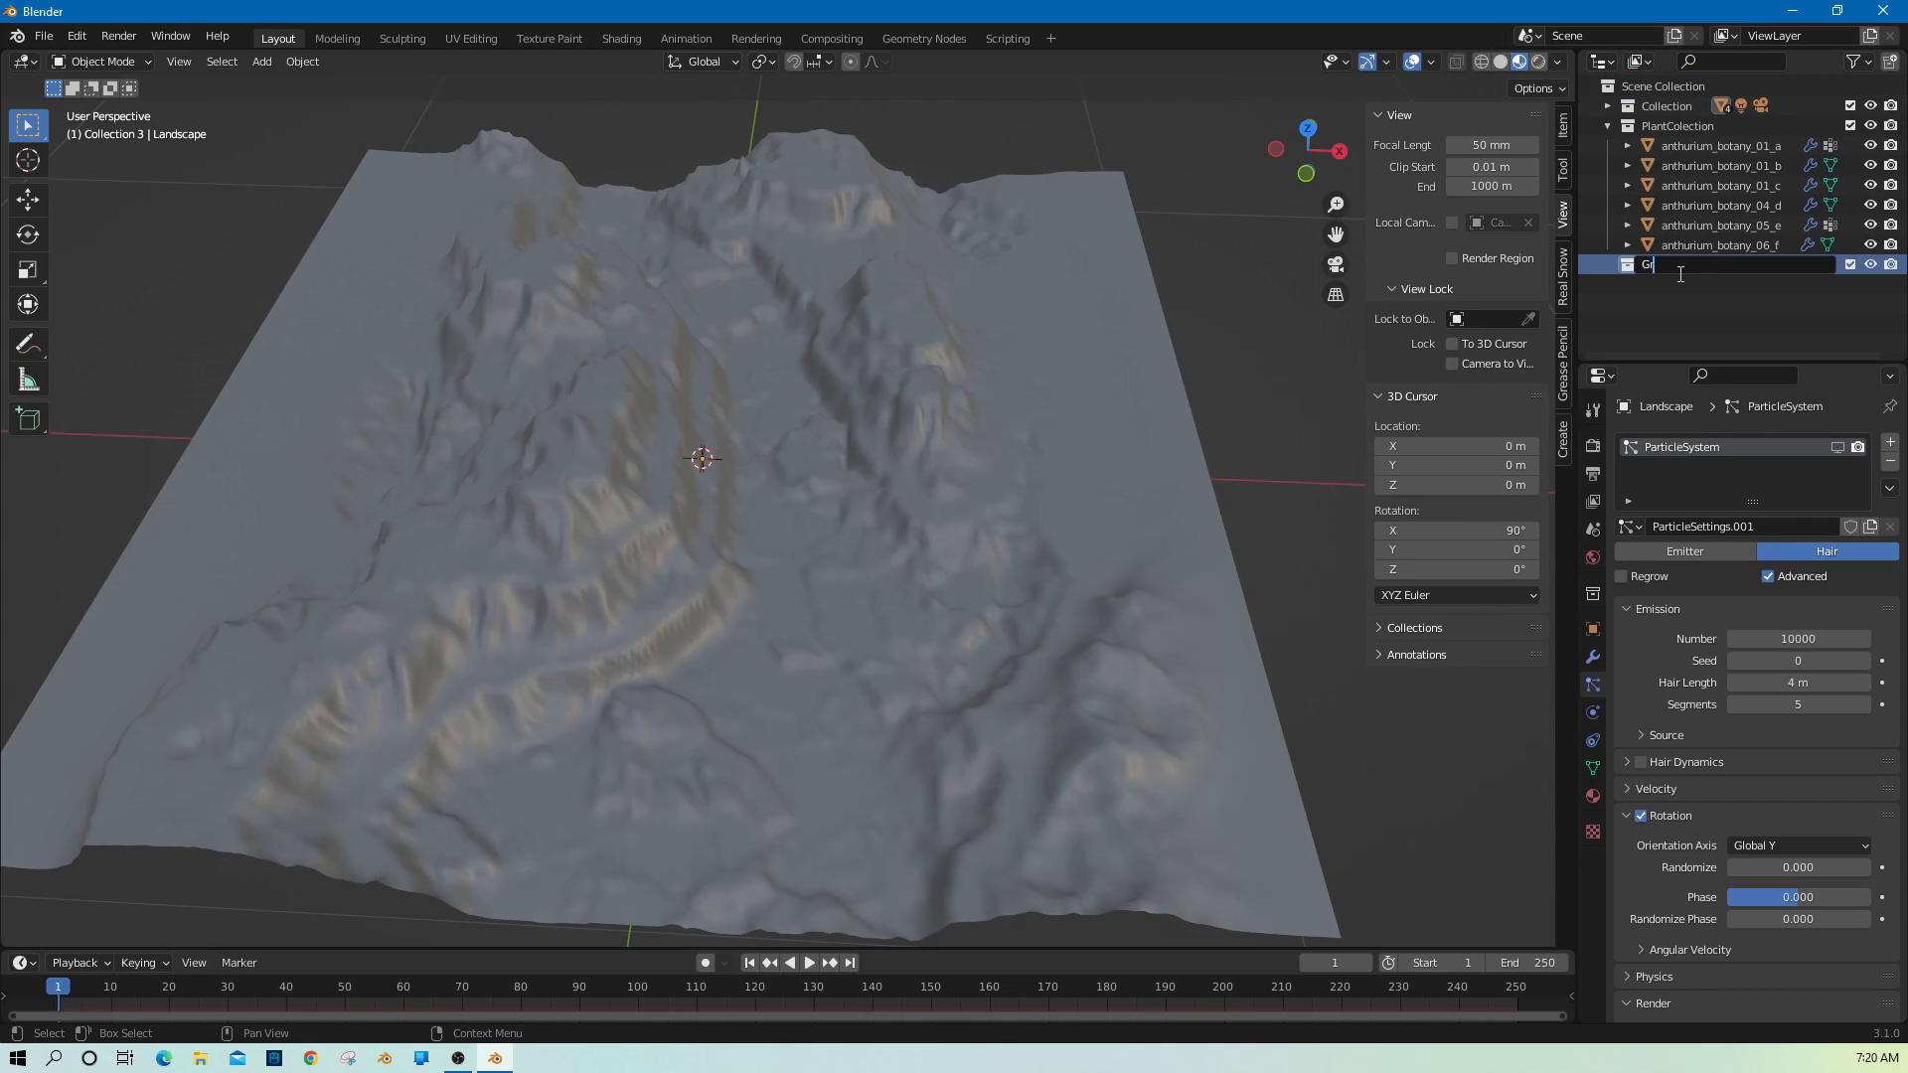
text(assCol)
text(lection)
key(Return)
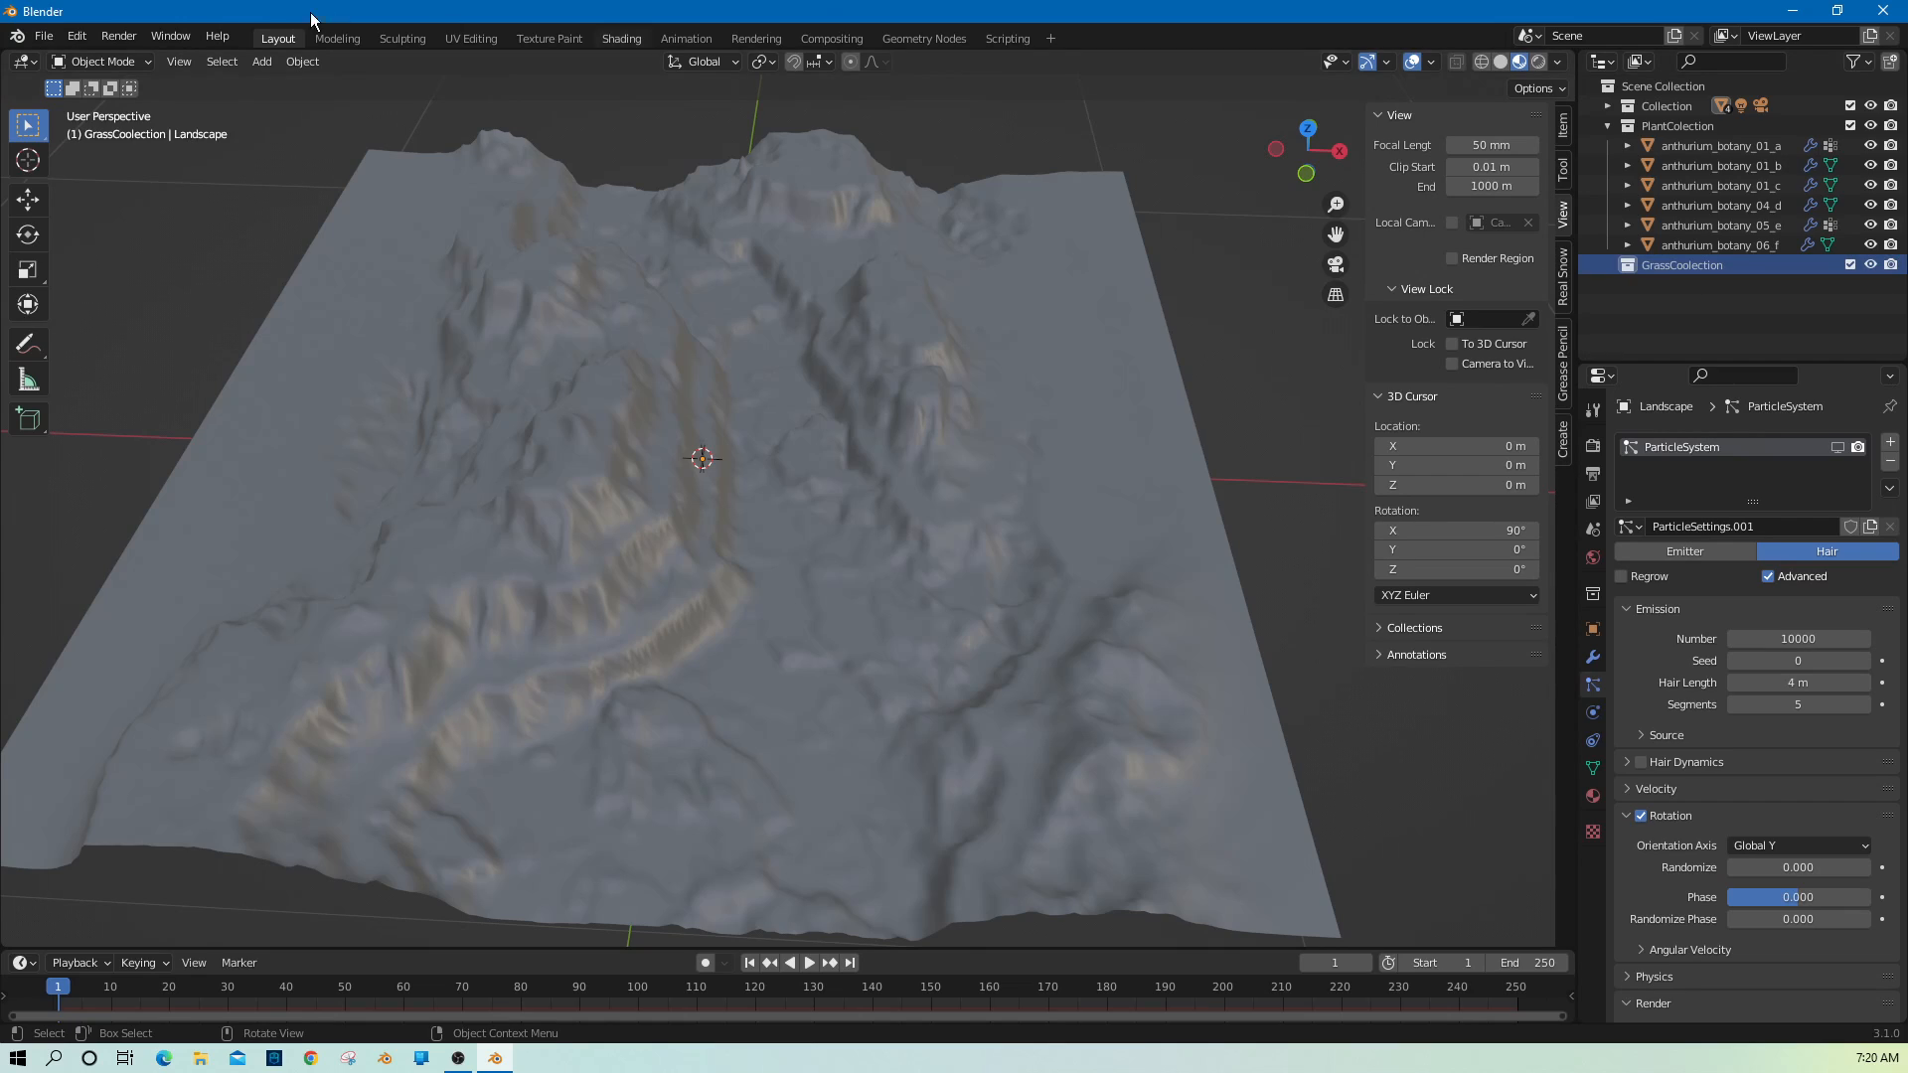
Start appending into the new collection and open the grass_bermuda_01_4k file in the Models\Grass folder.
click(44, 36)
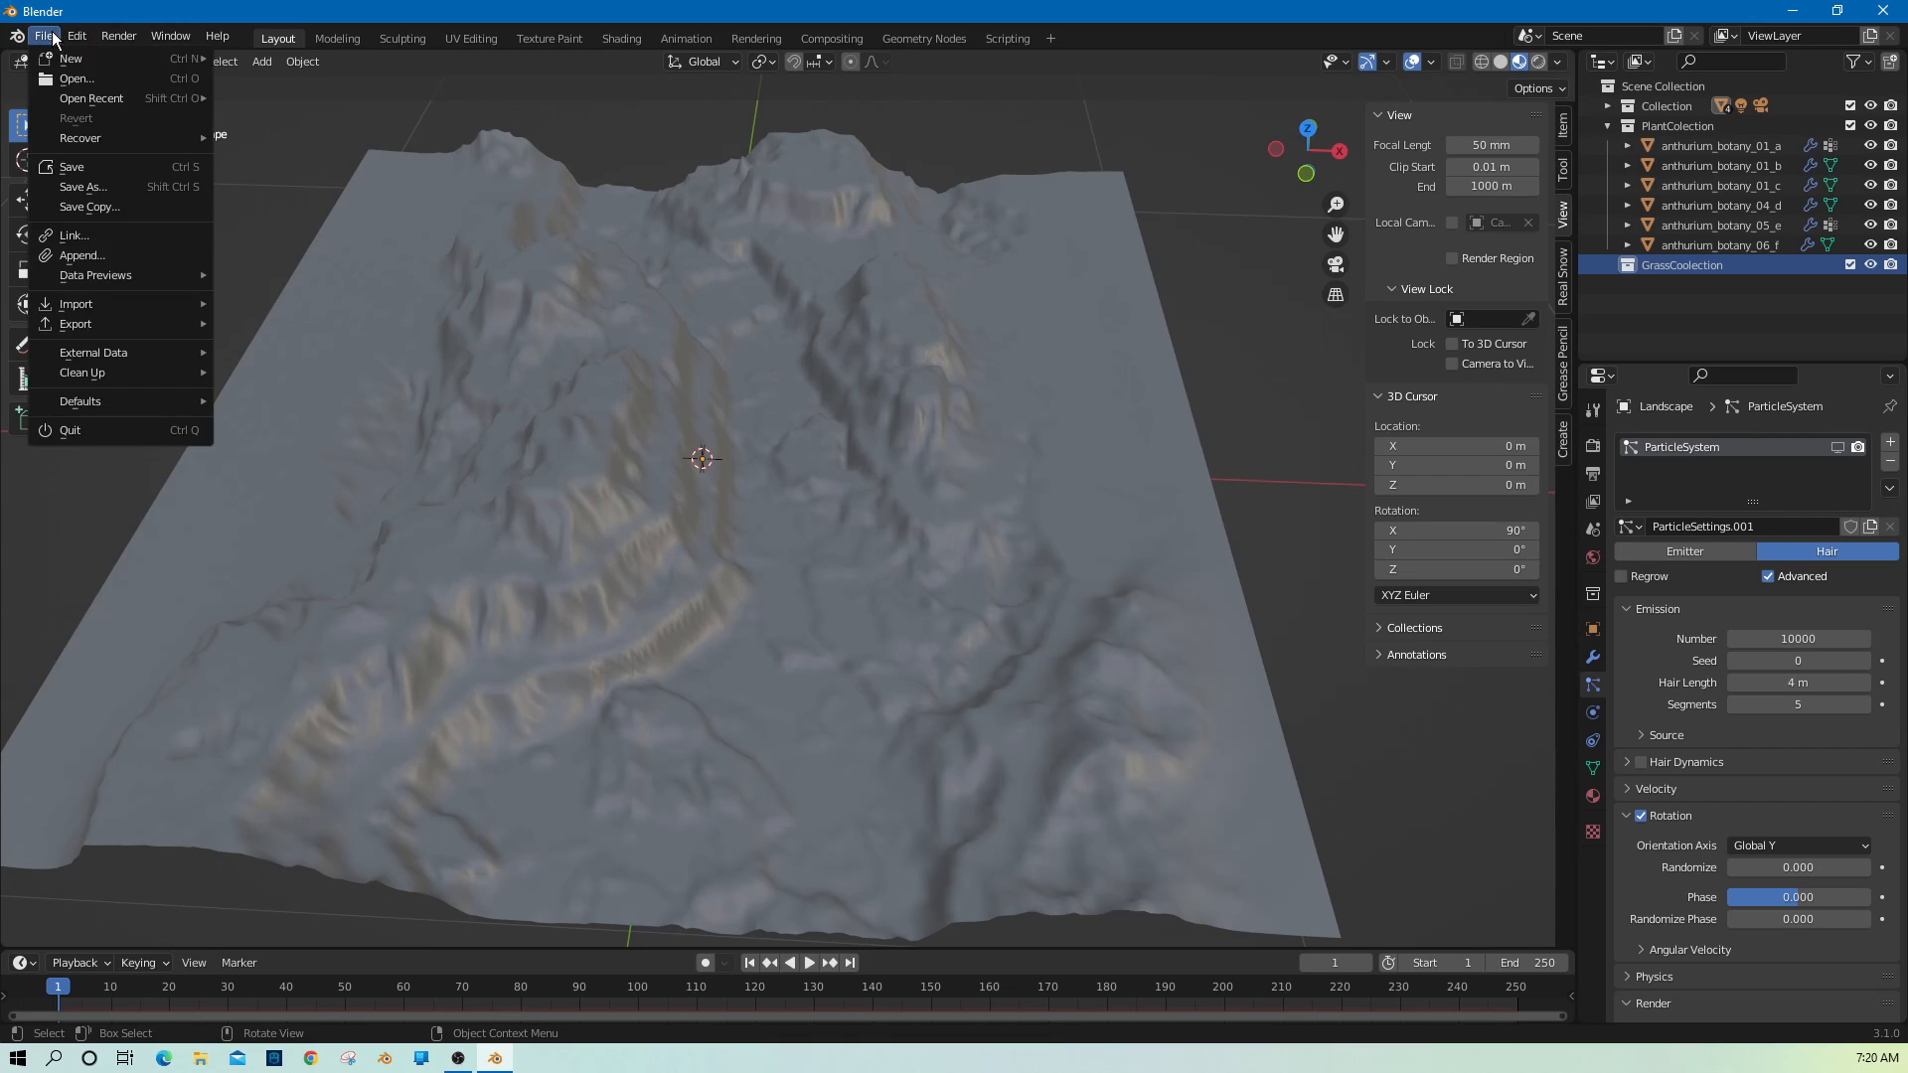
click(89, 256)
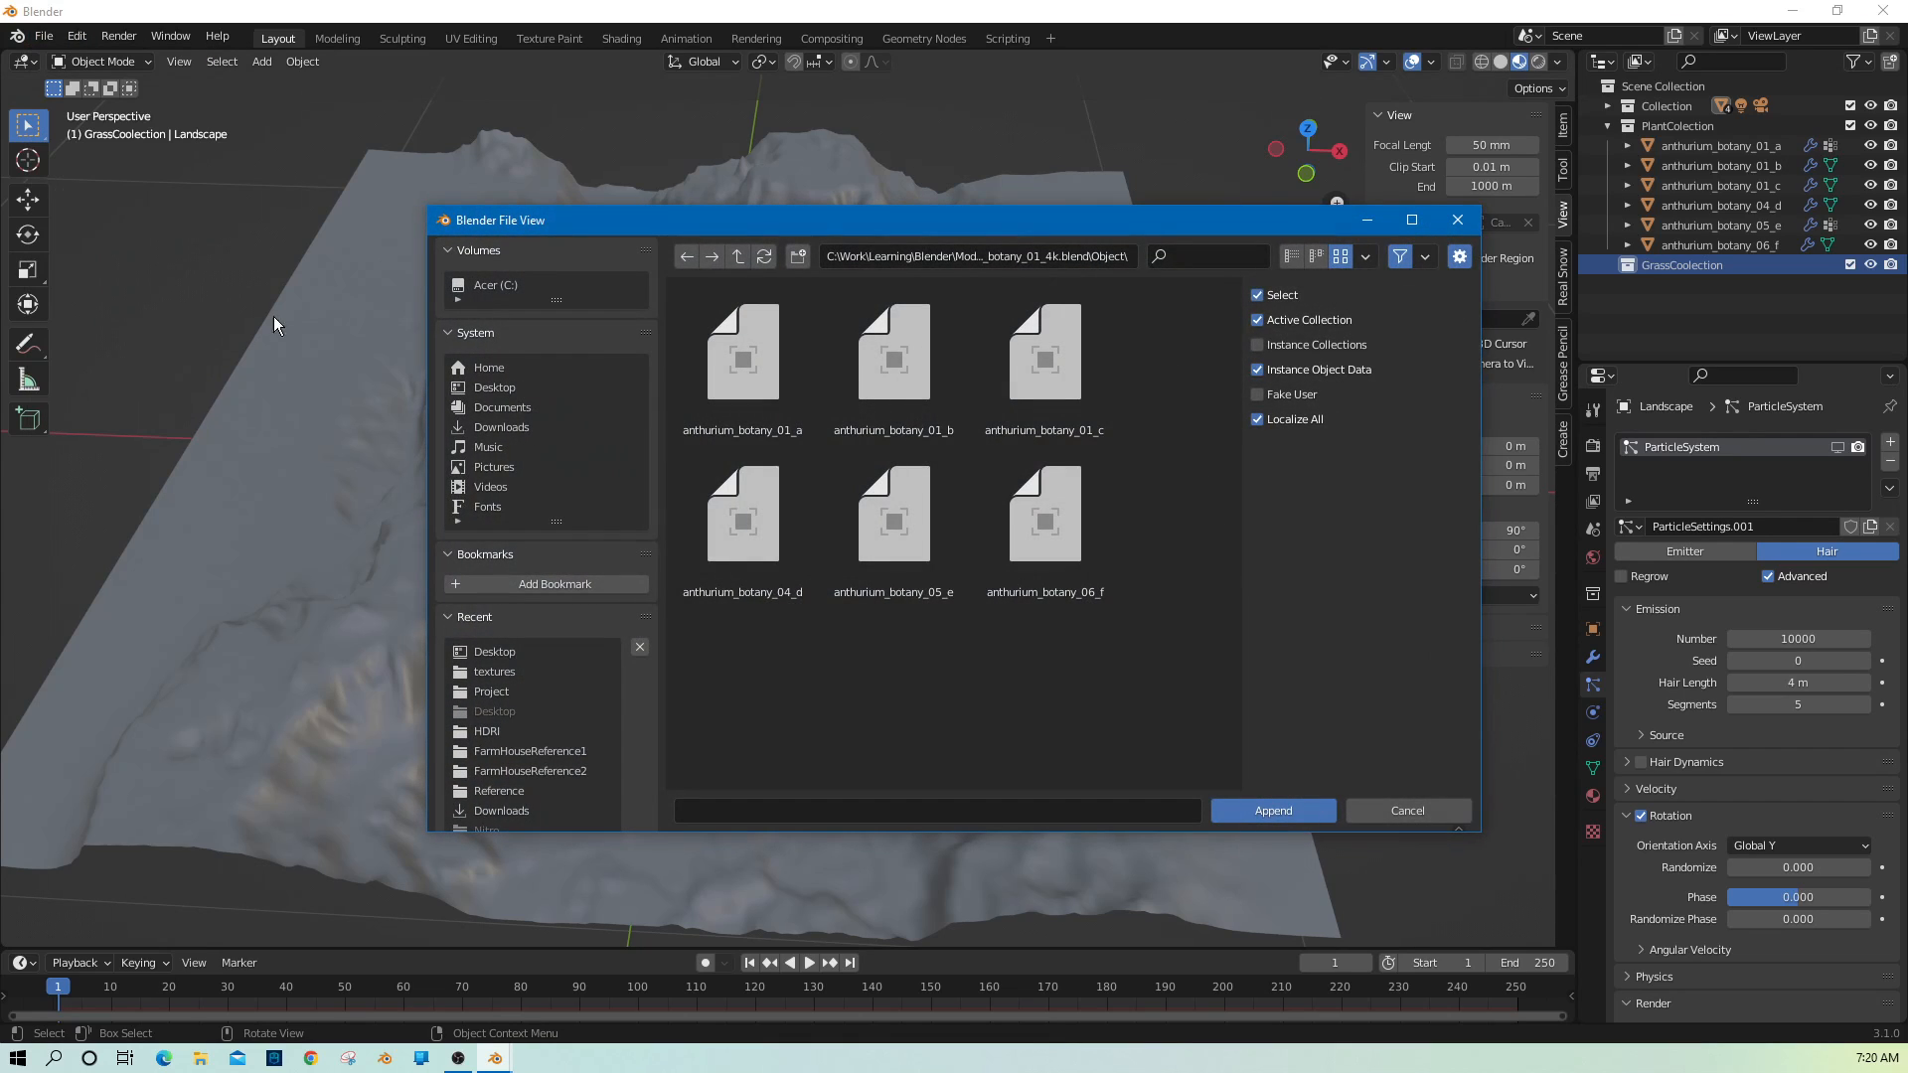
click(746, 260)
click(746, 260)
click(745, 259)
click(746, 259)
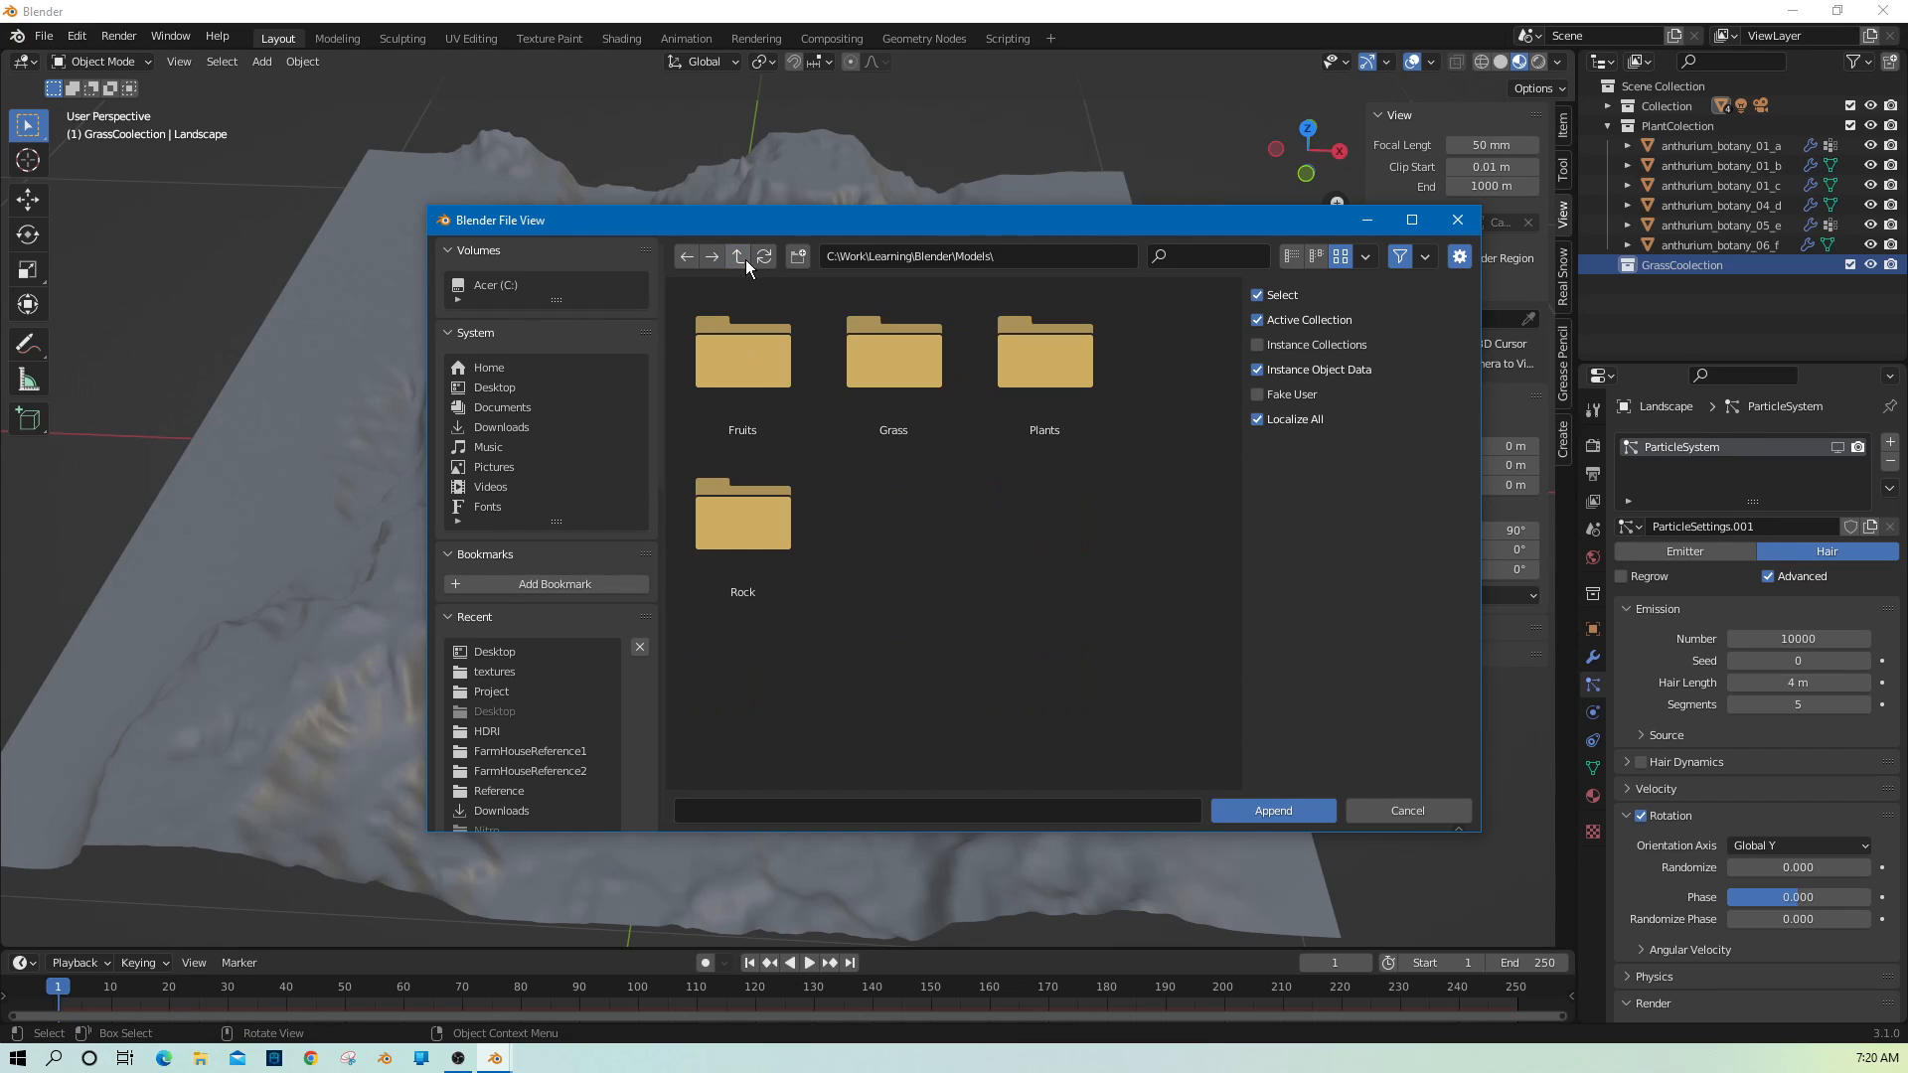
click(935, 432)
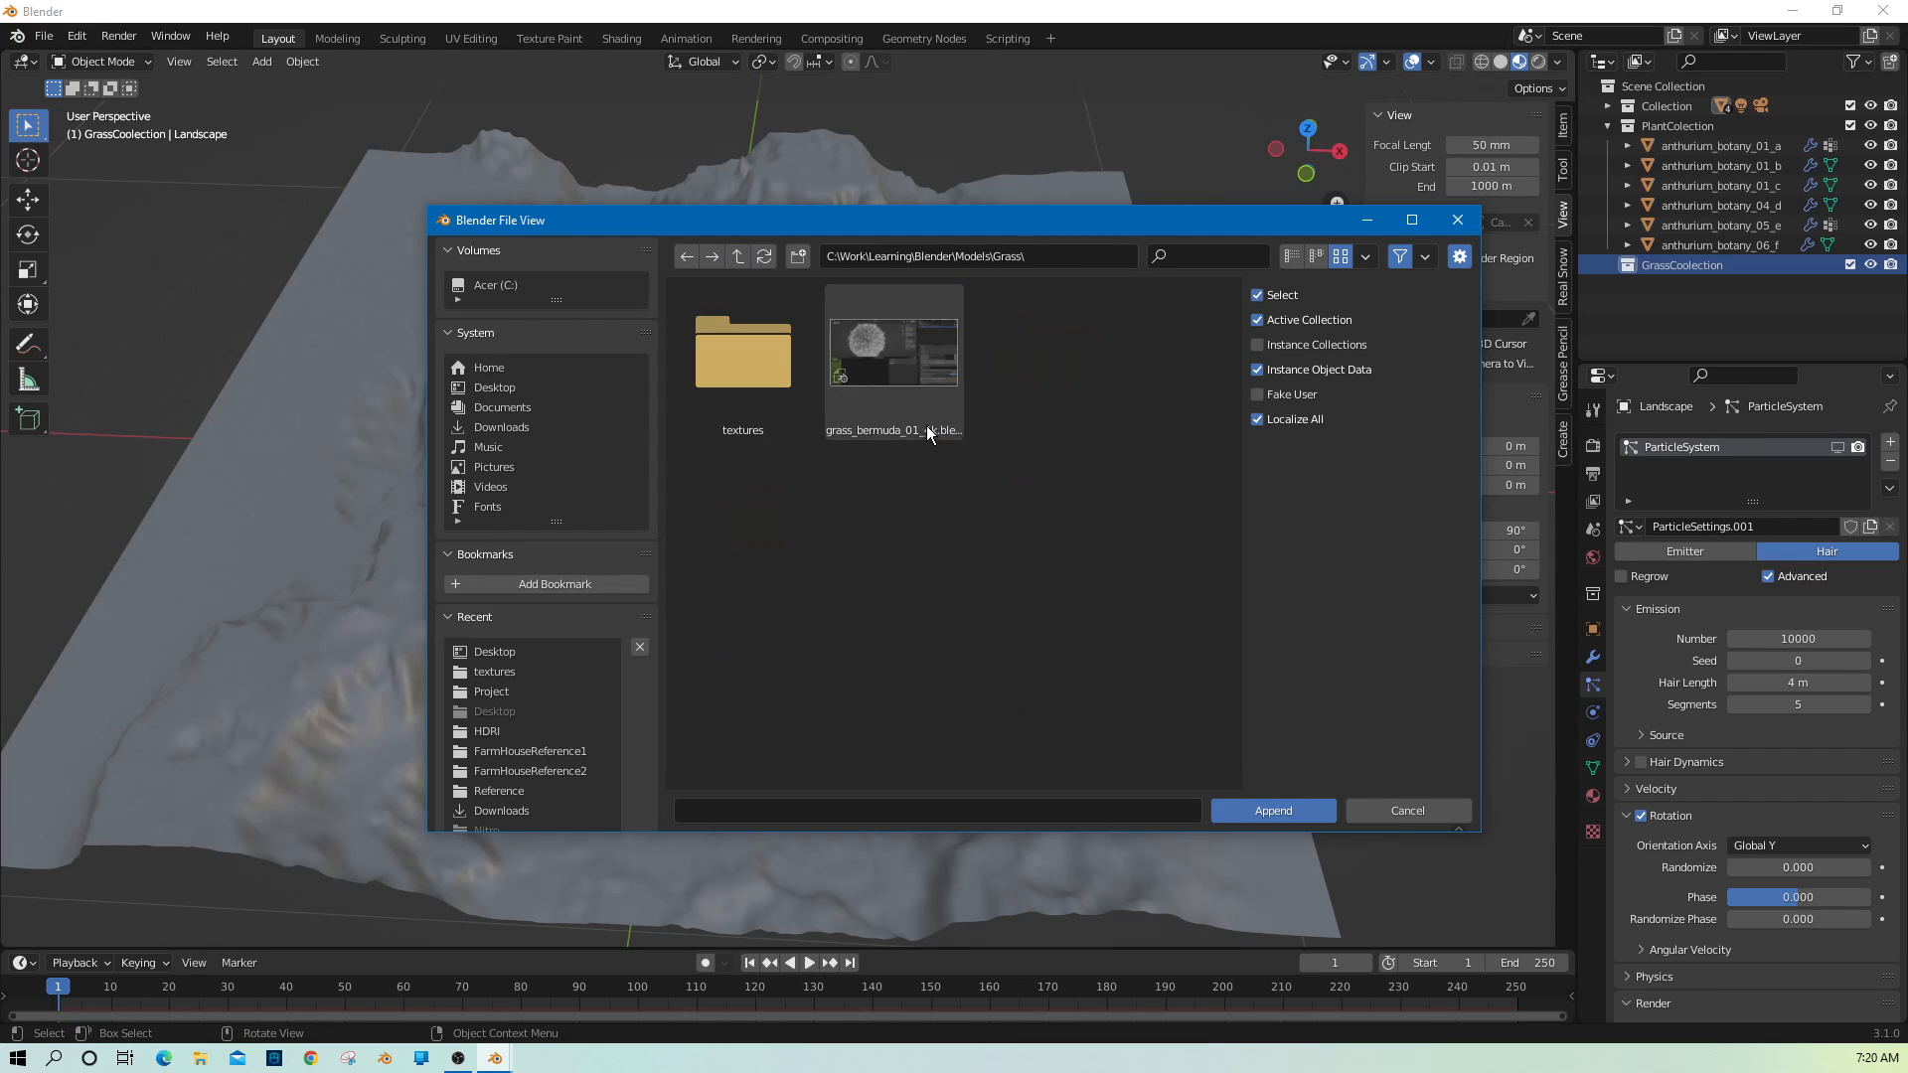
double_click(879, 402)
Append the first six grass_bermuda_01 objects from the file's Object folder and move them together beyond the landscape's far edge.
scroll(920, 517, down, 1)
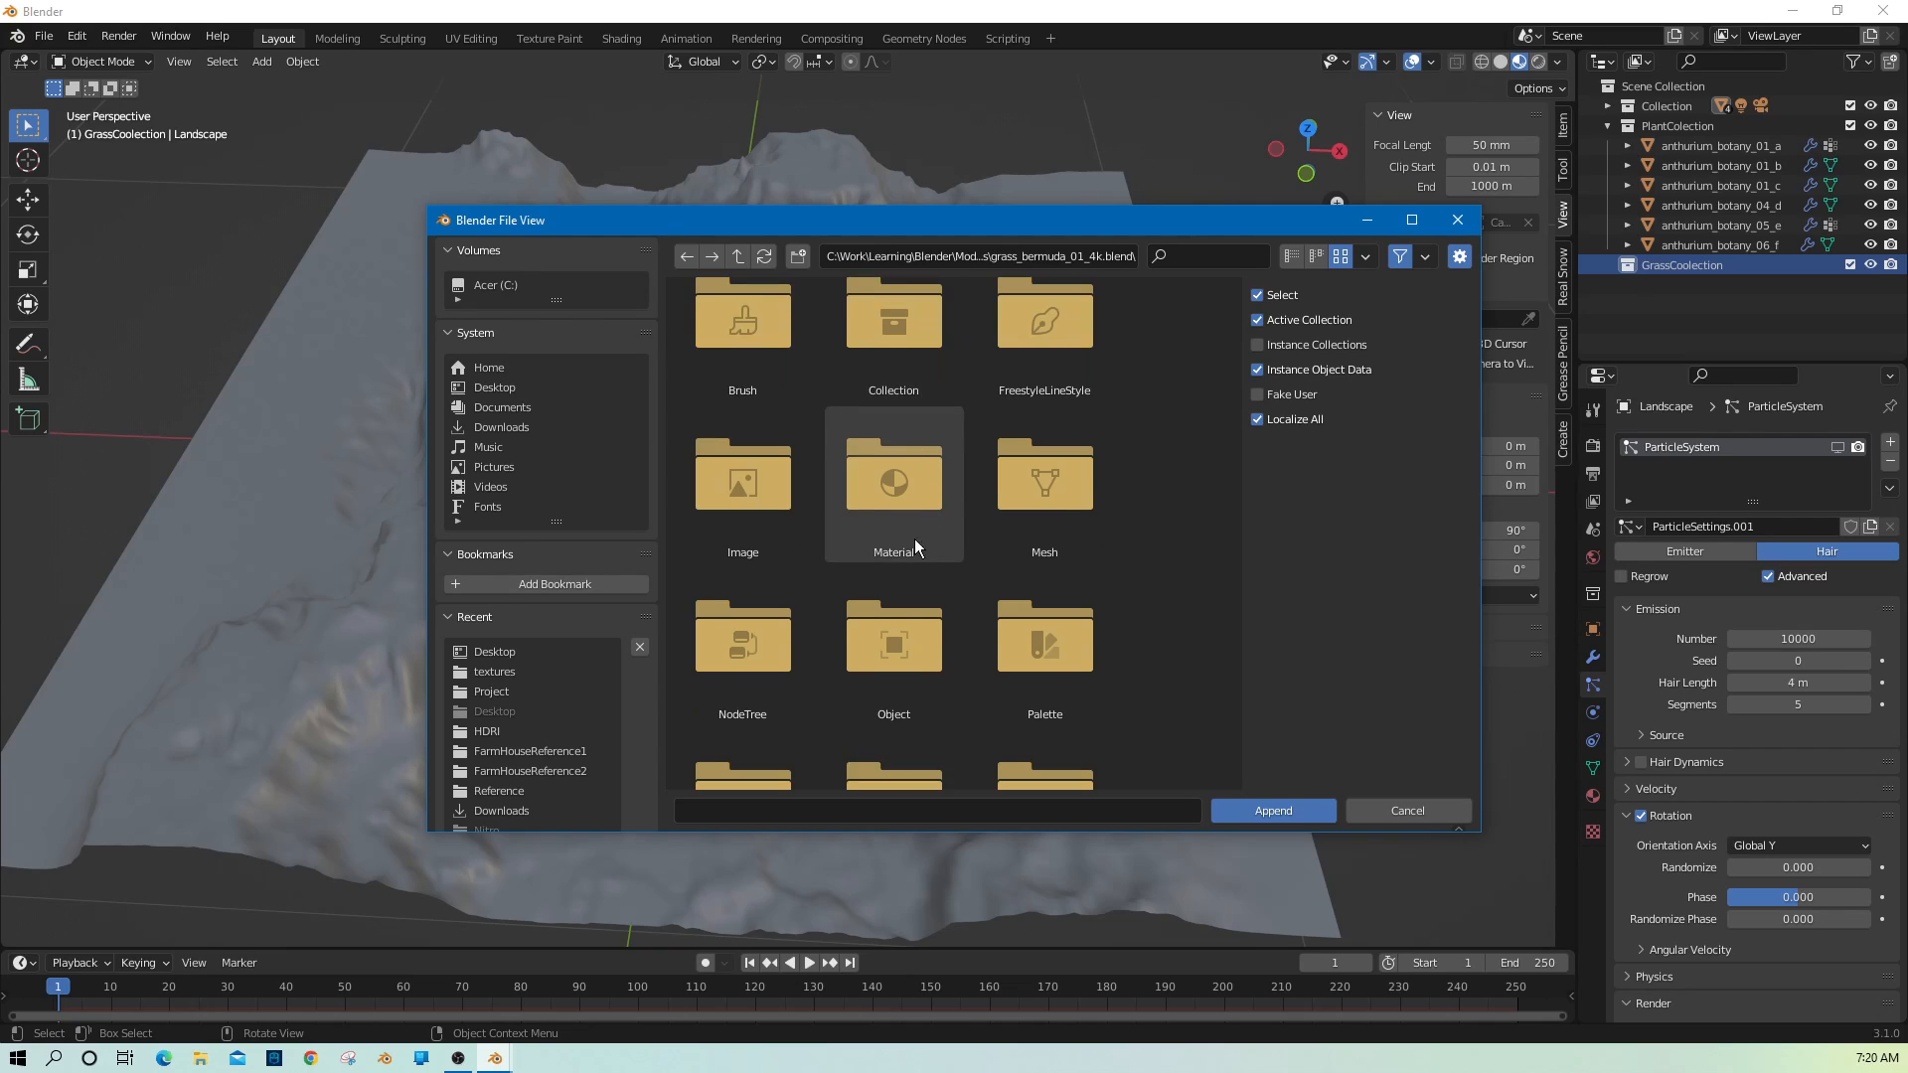
double_click(898, 631)
drag(1099, 578, 777, 375)
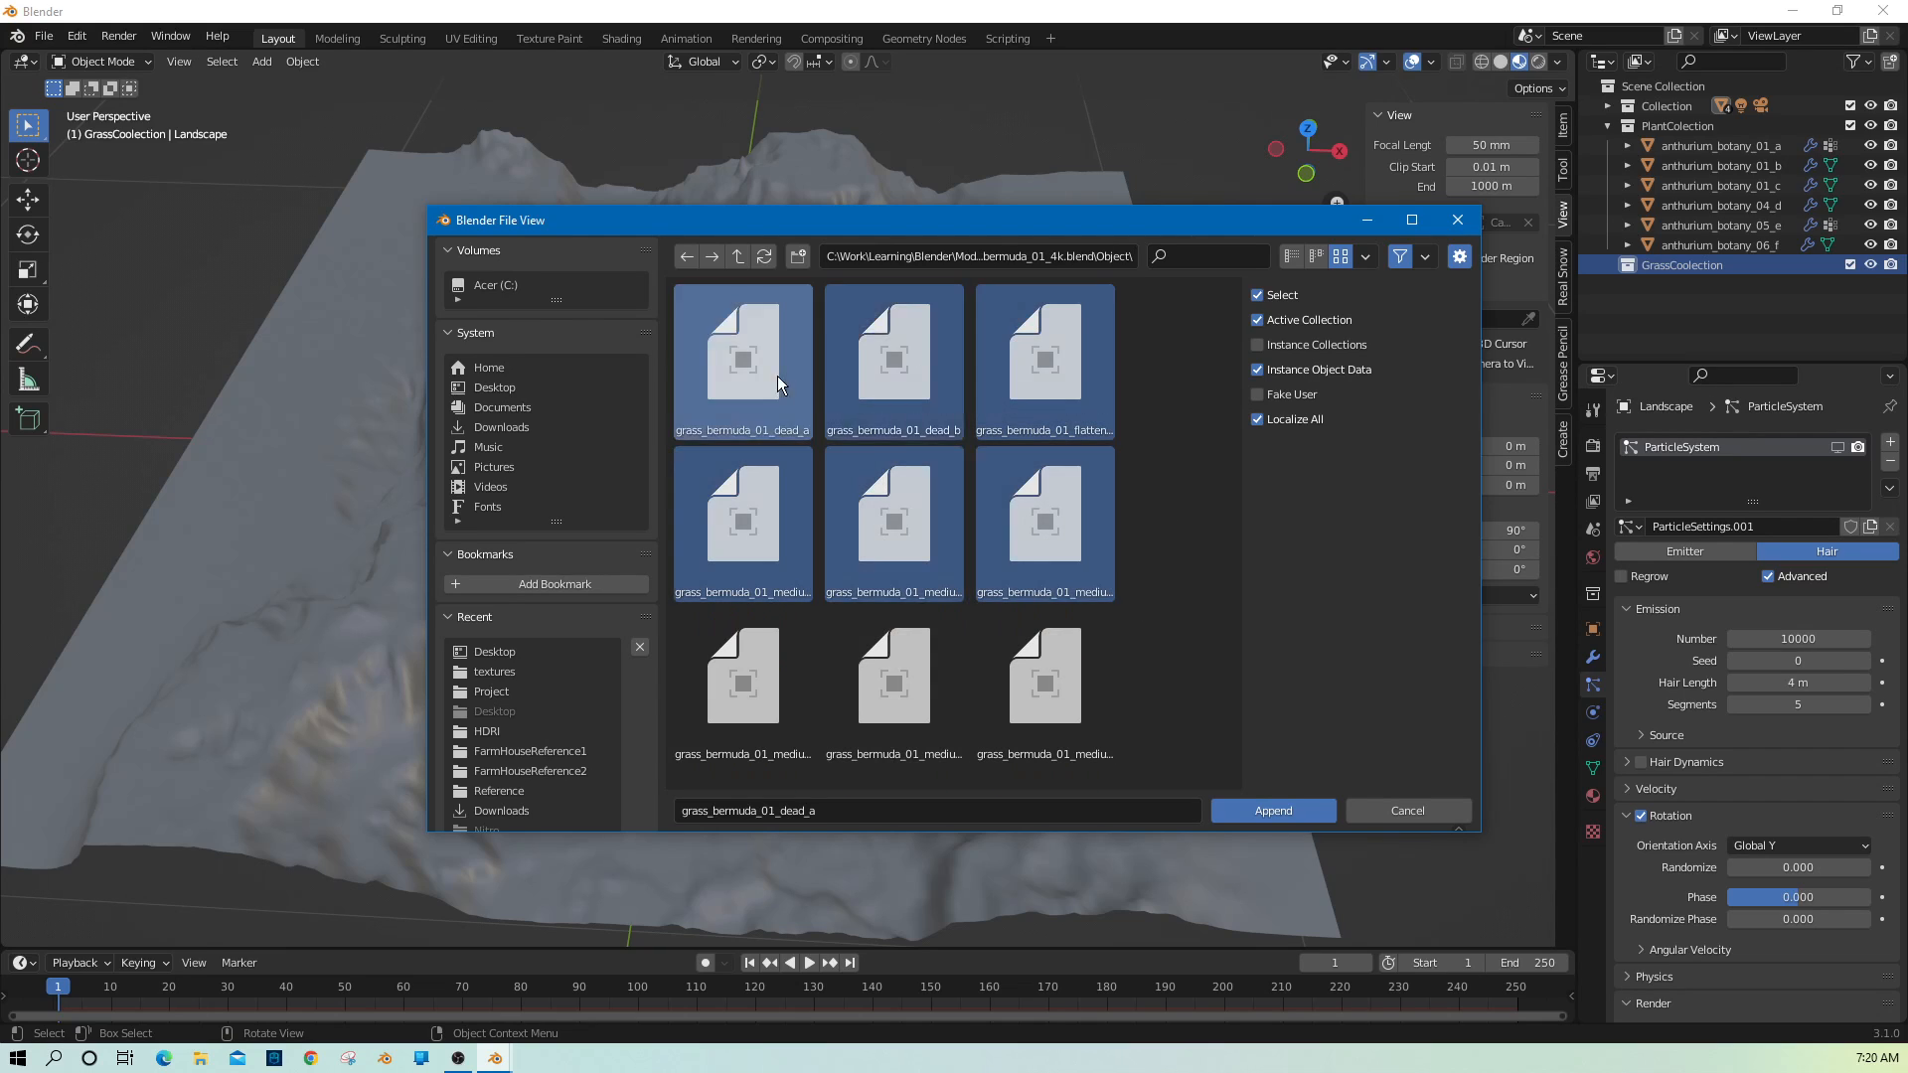
click(1304, 809)
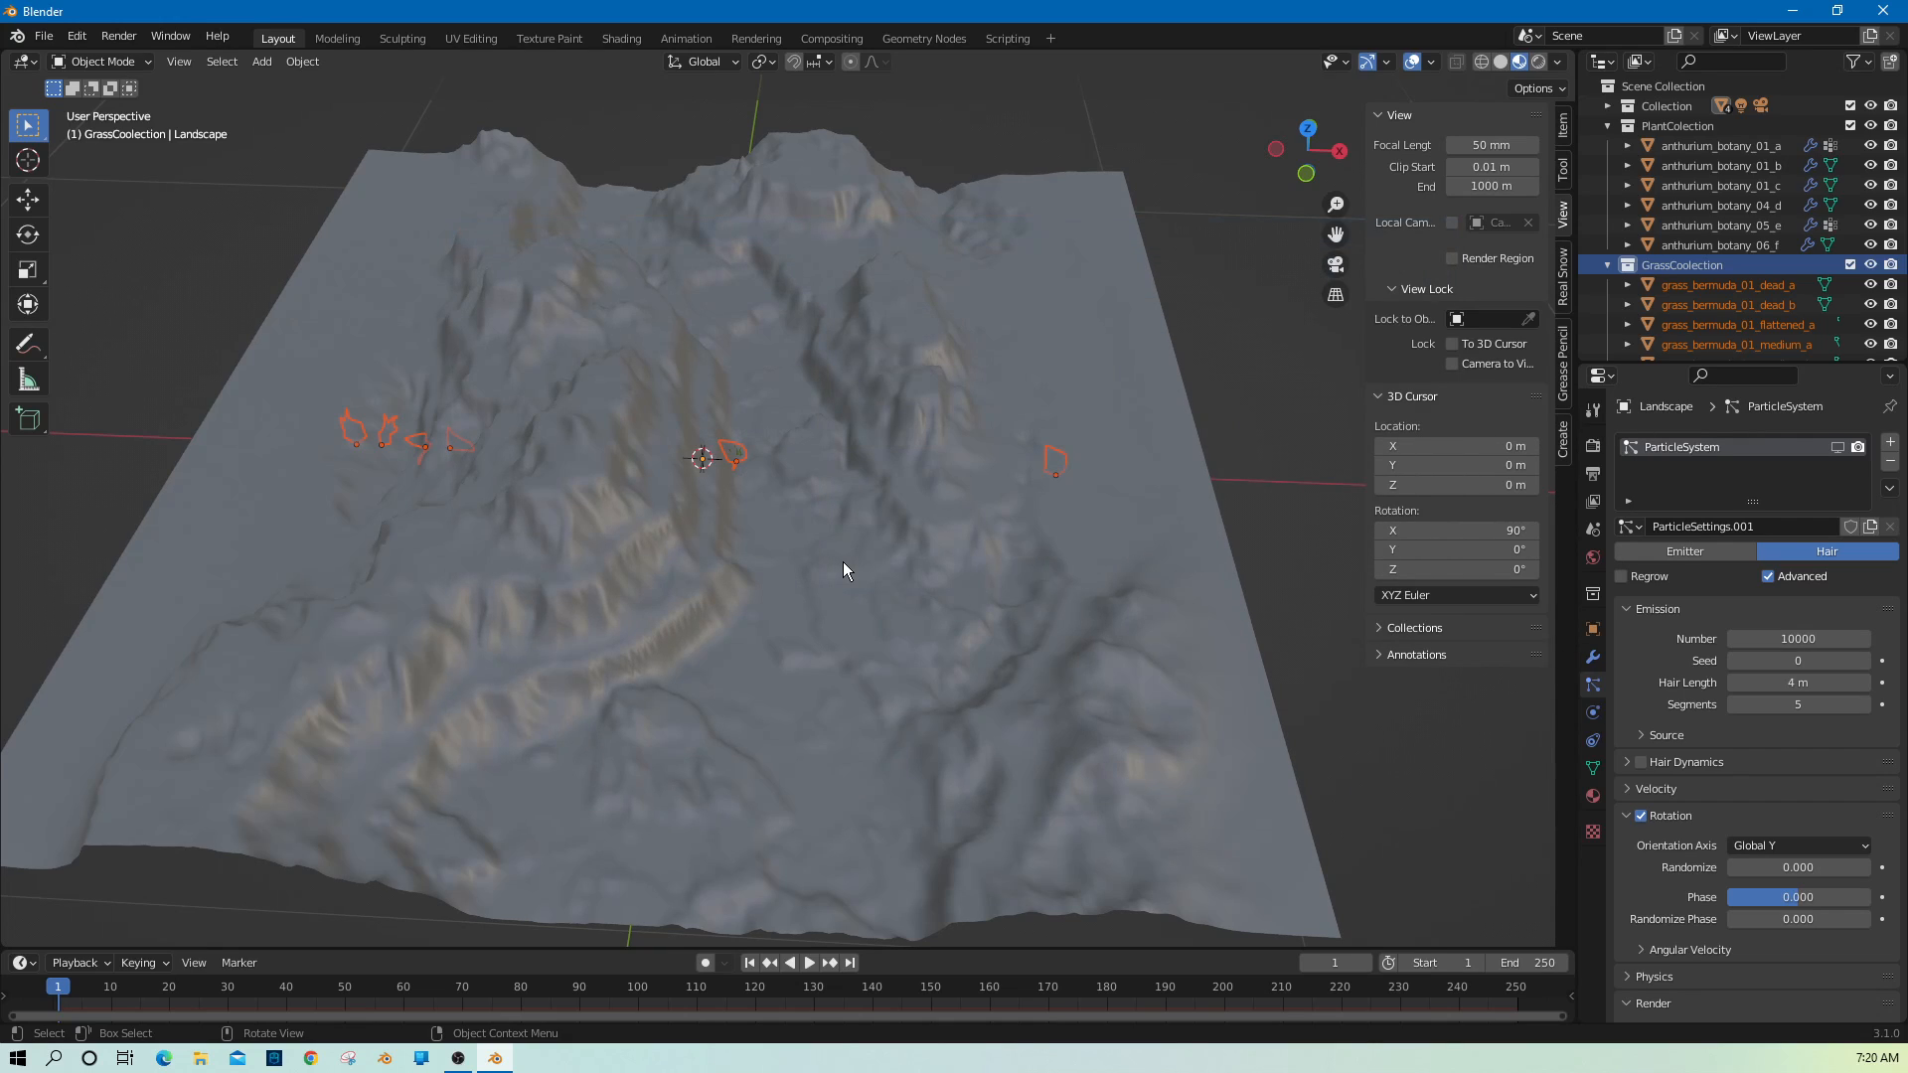
key(g)
click(869, 204)
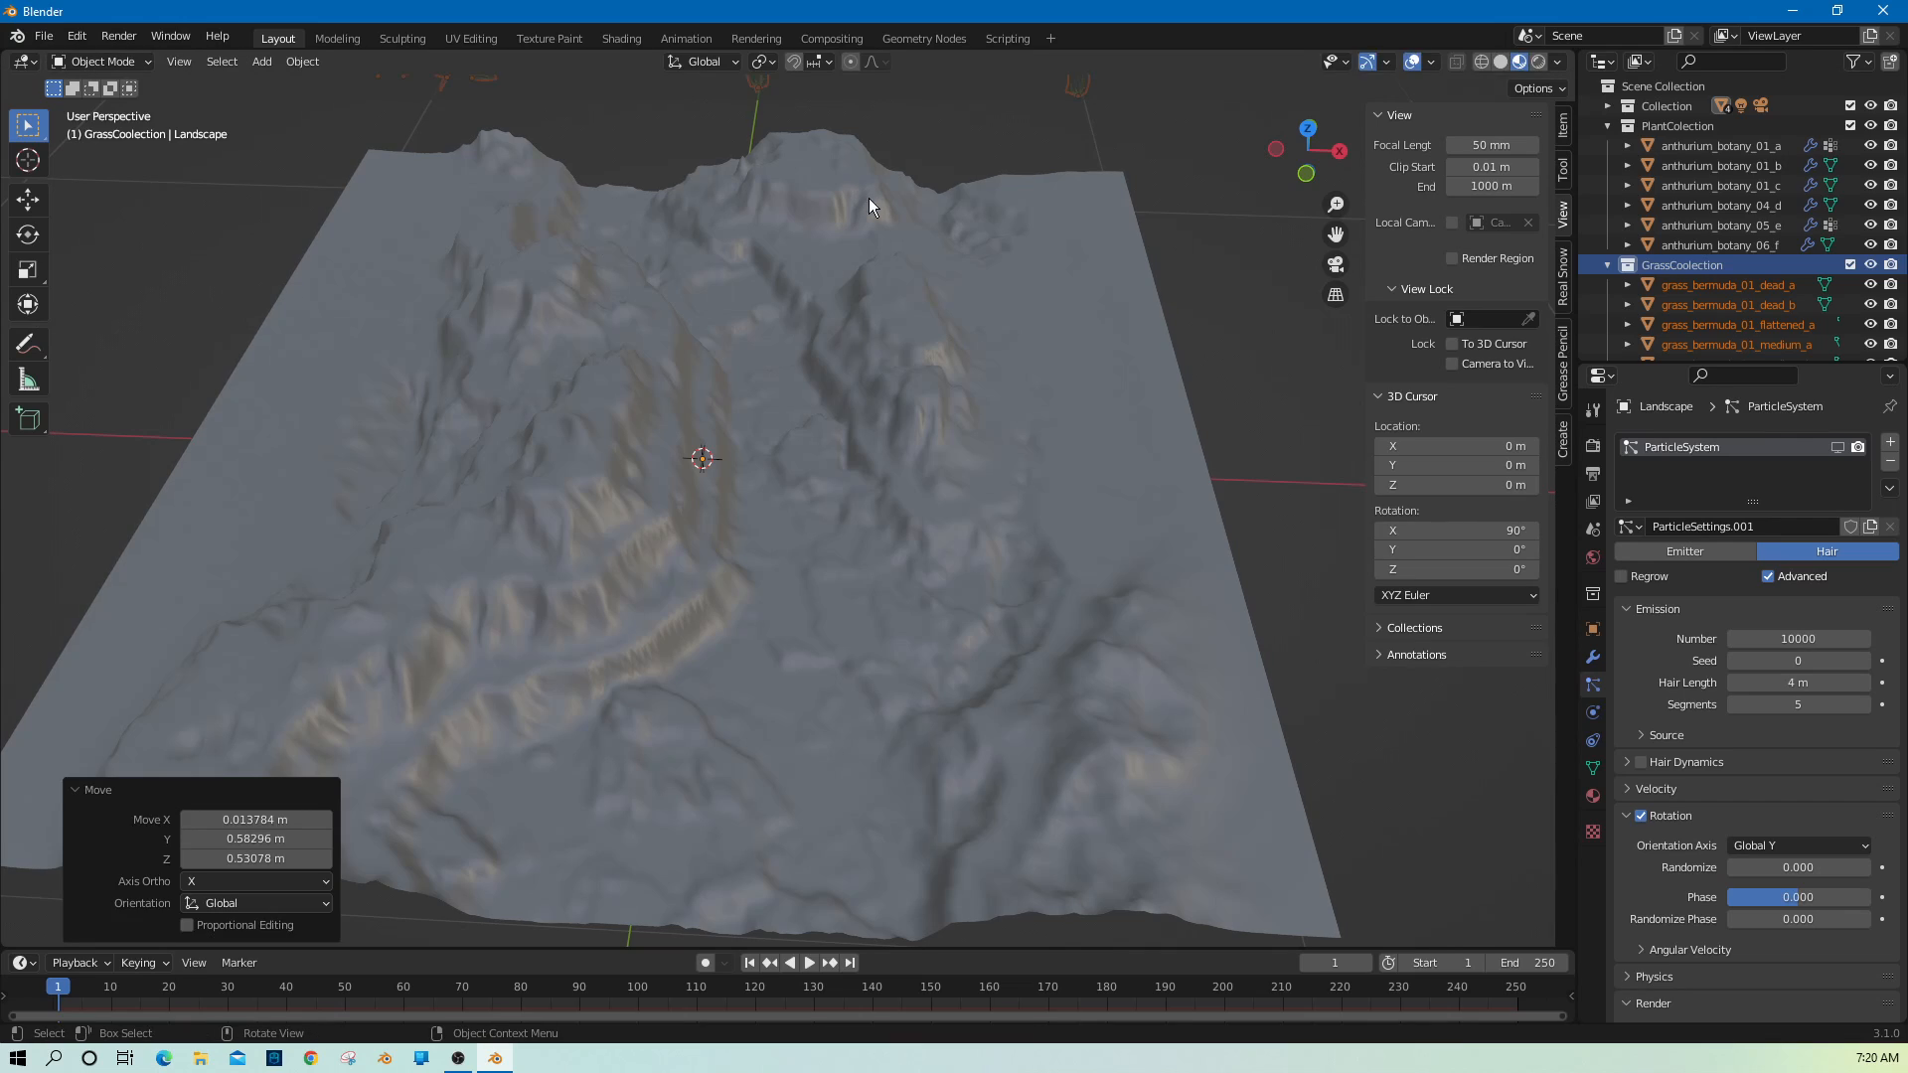
Add a second hair particle system with Advanced enabled to the landscape and render it as a collection using GrassCoolection.
click(1069, 677)
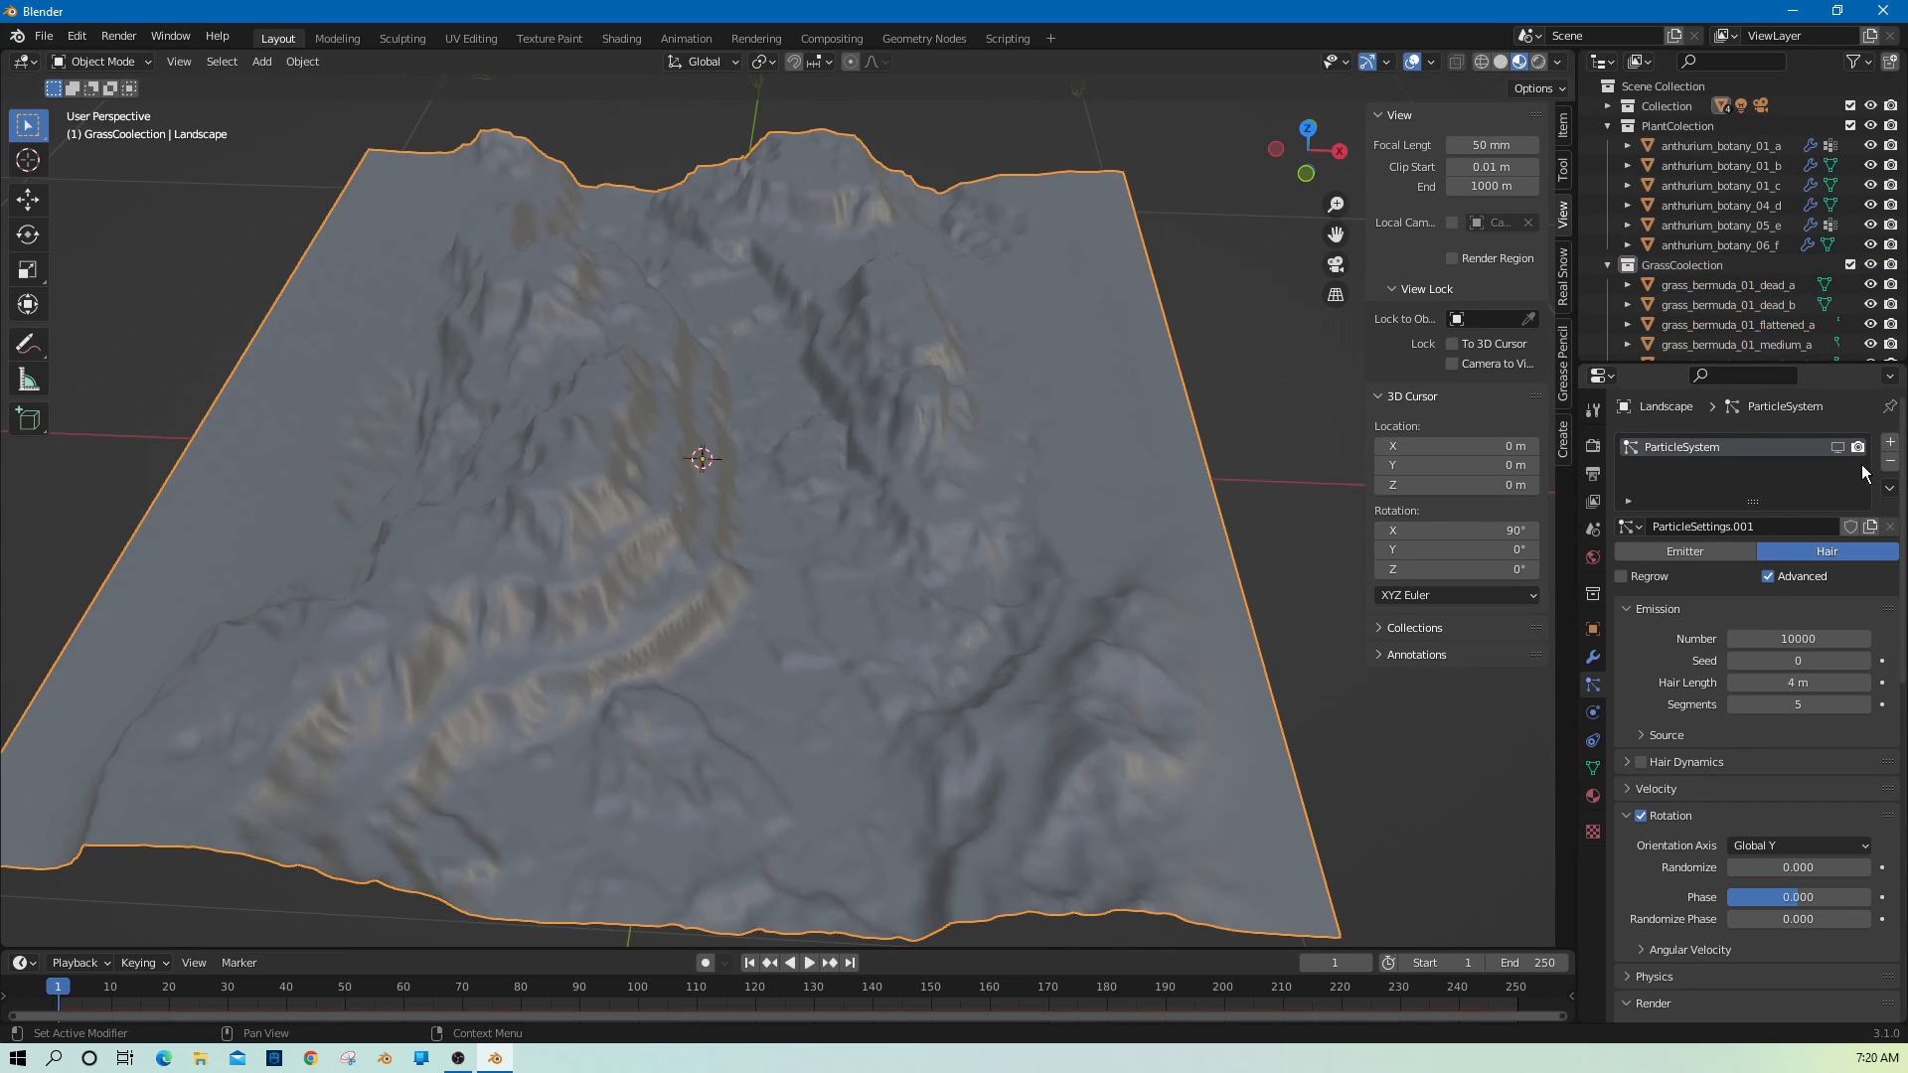
click(1889, 442)
click(1809, 550)
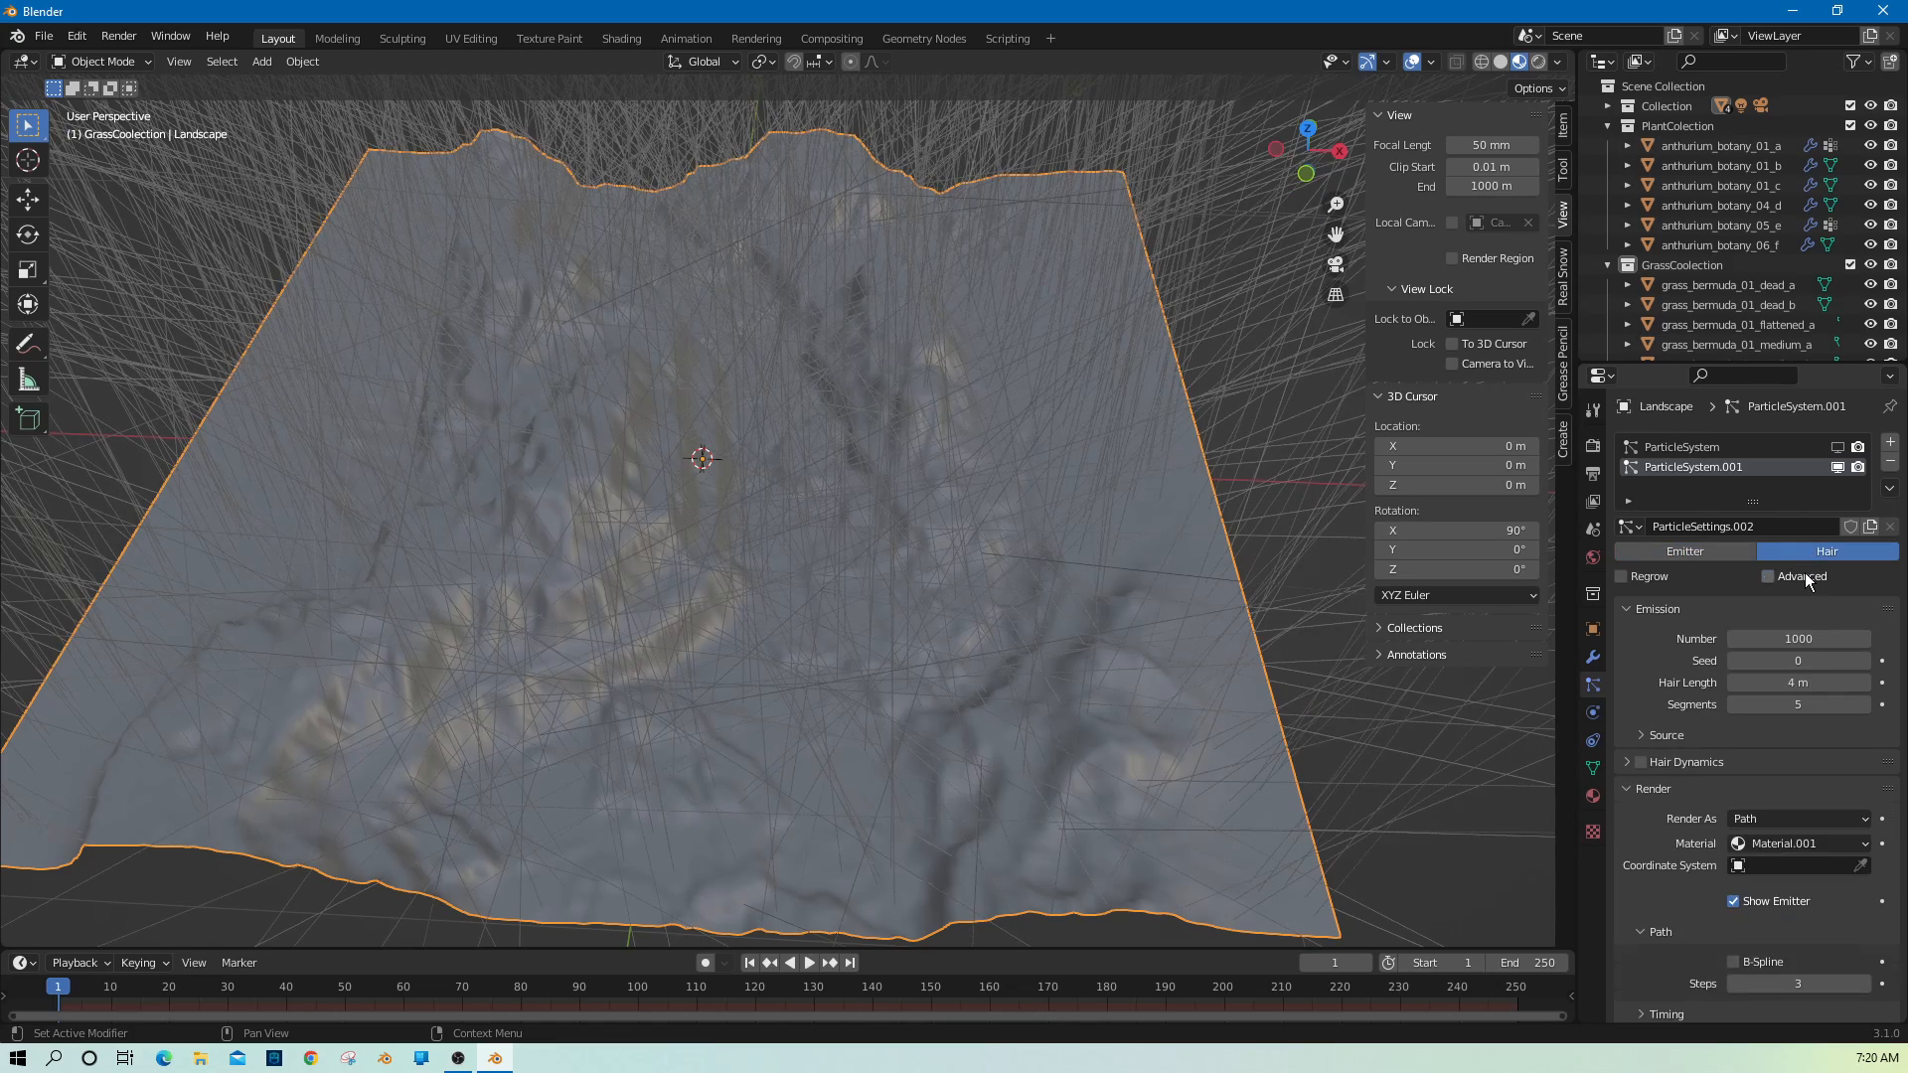
scroll(1761, 833, down, 5)
click(1820, 795)
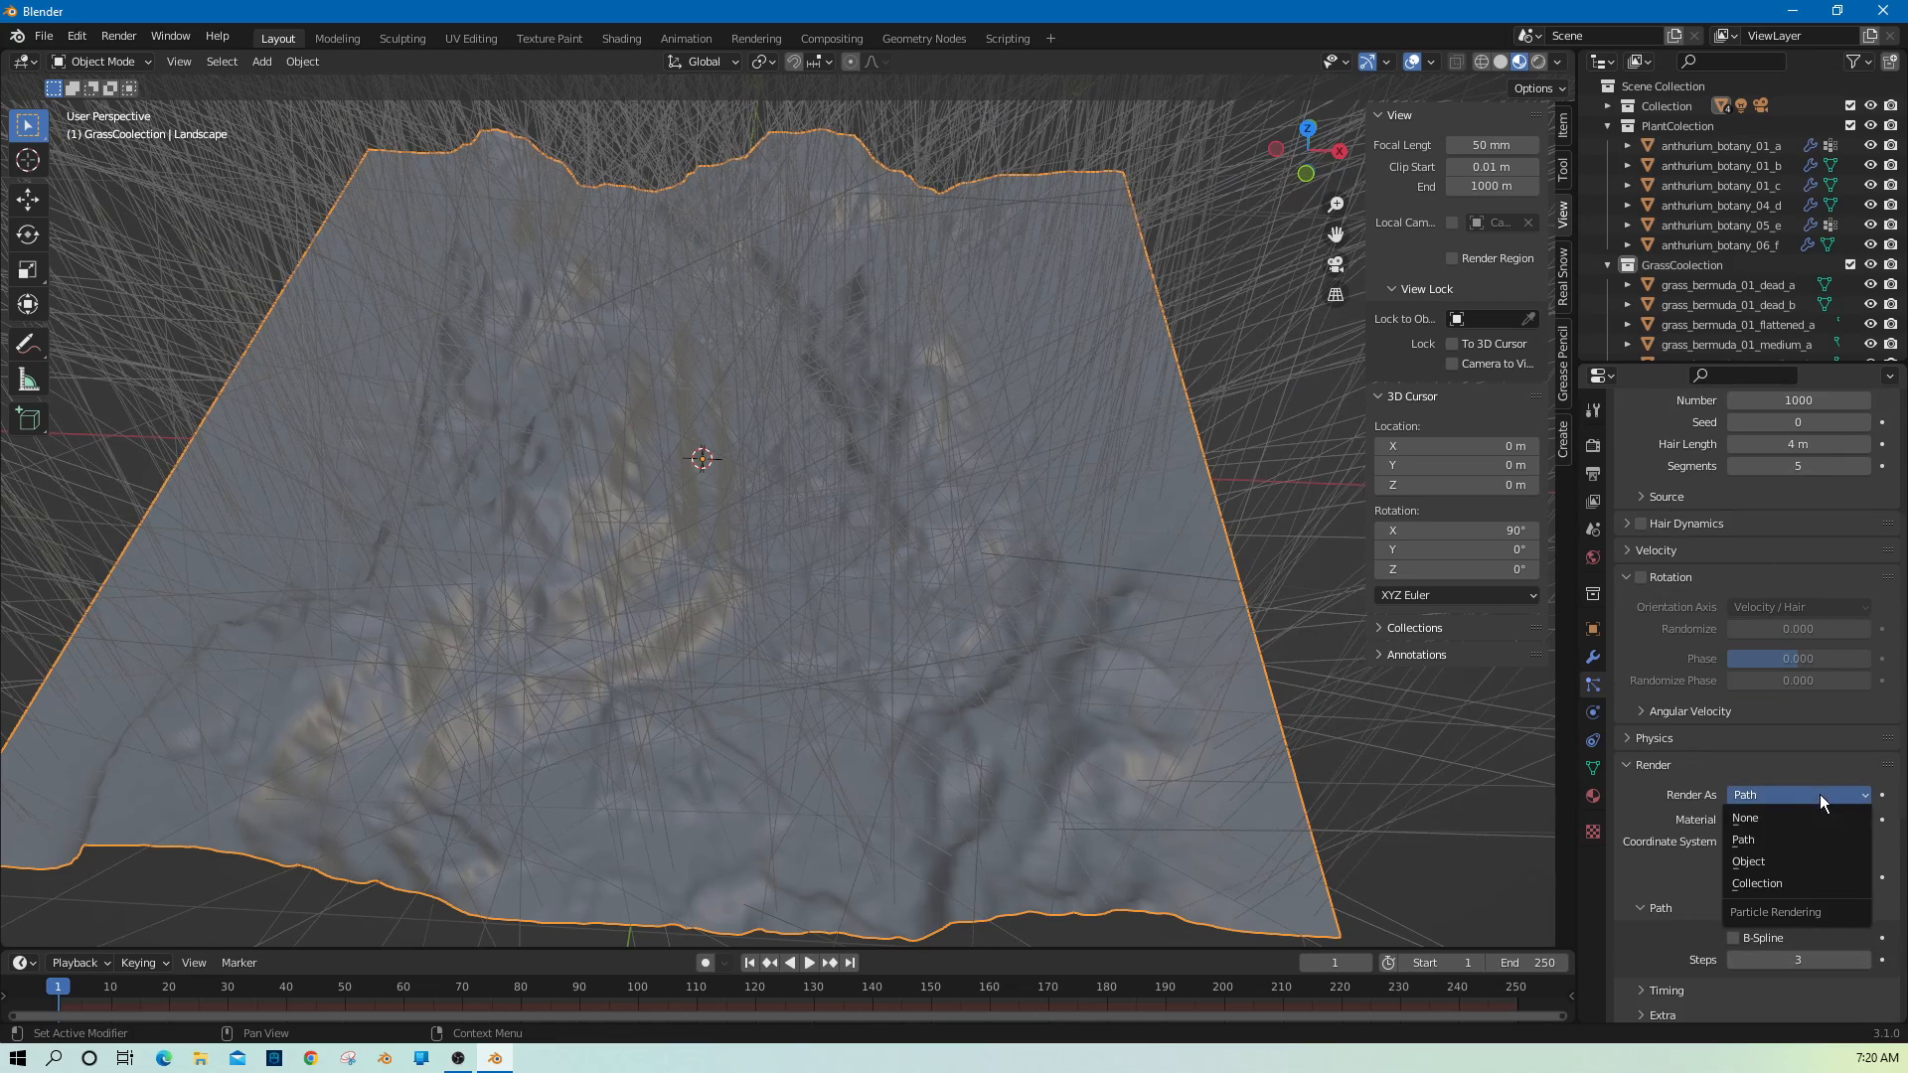
click(1797, 892)
click(1813, 939)
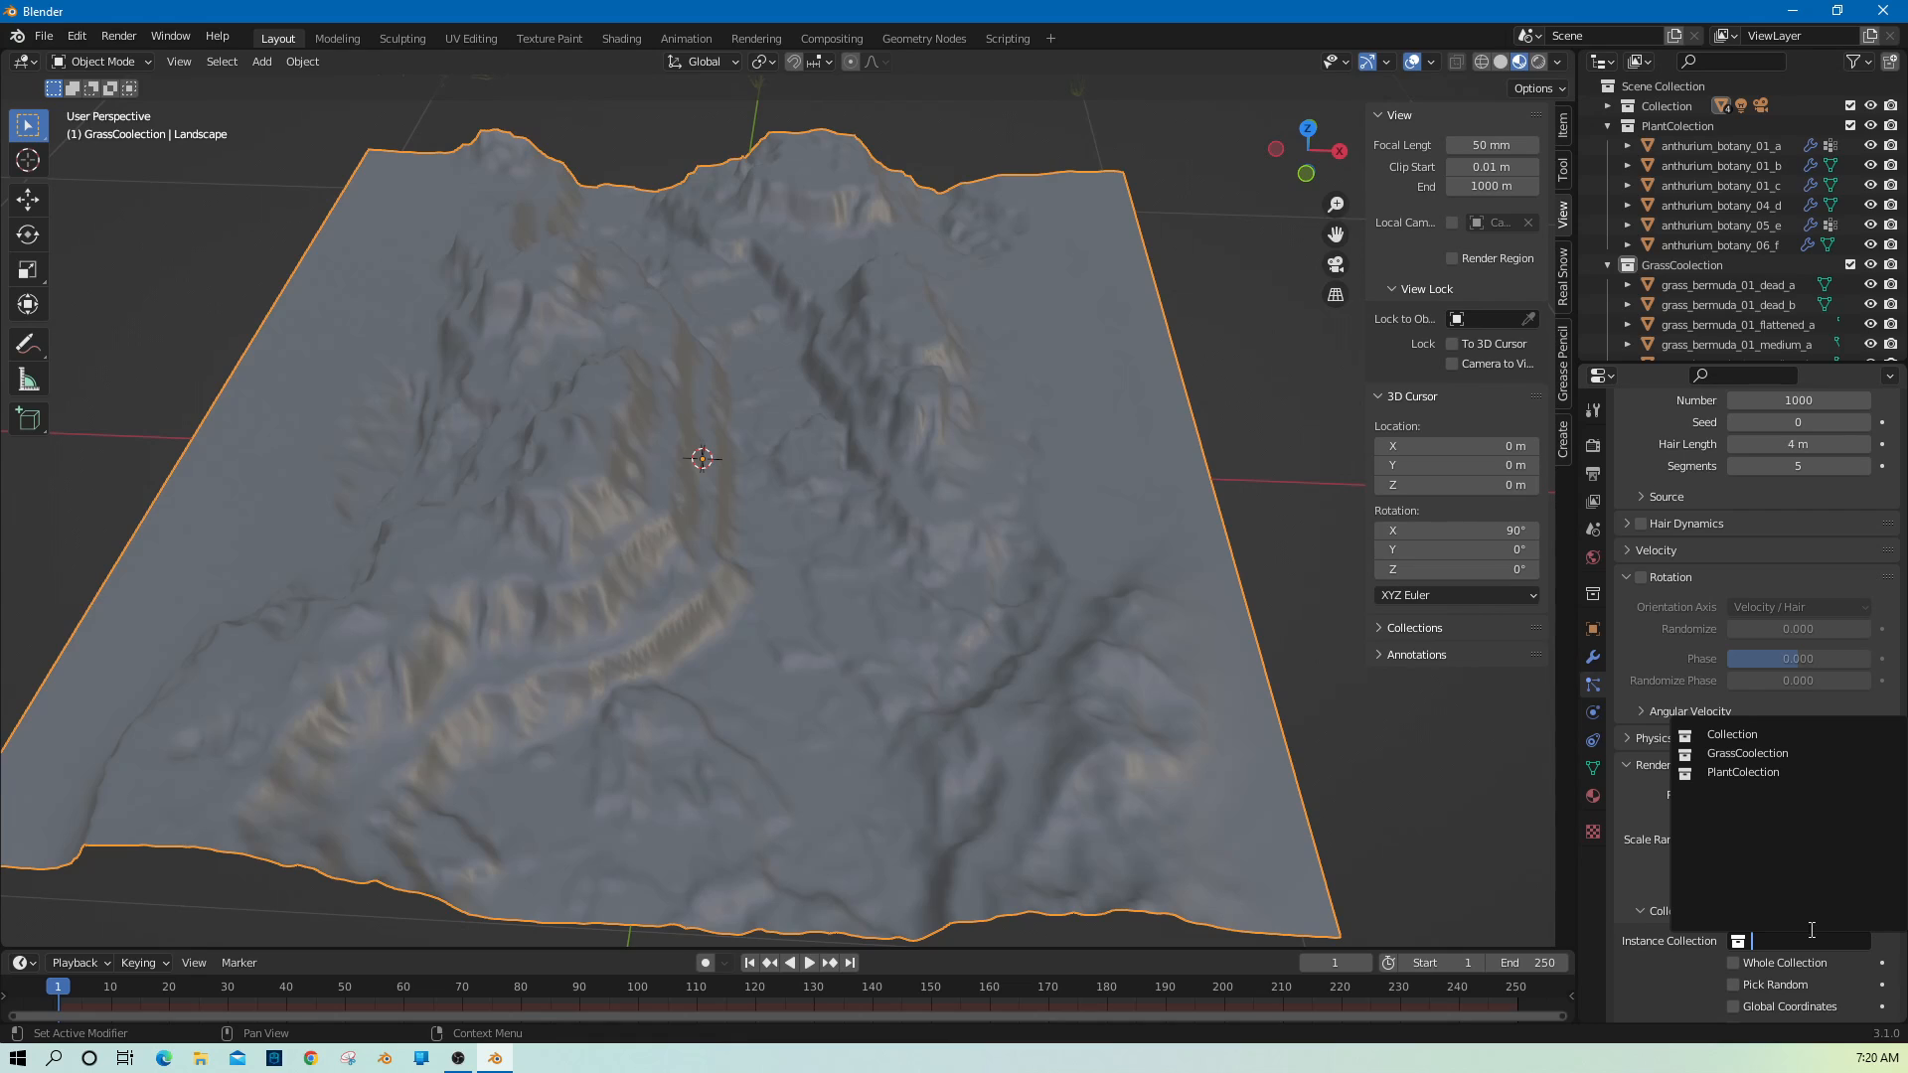
click(1774, 771)
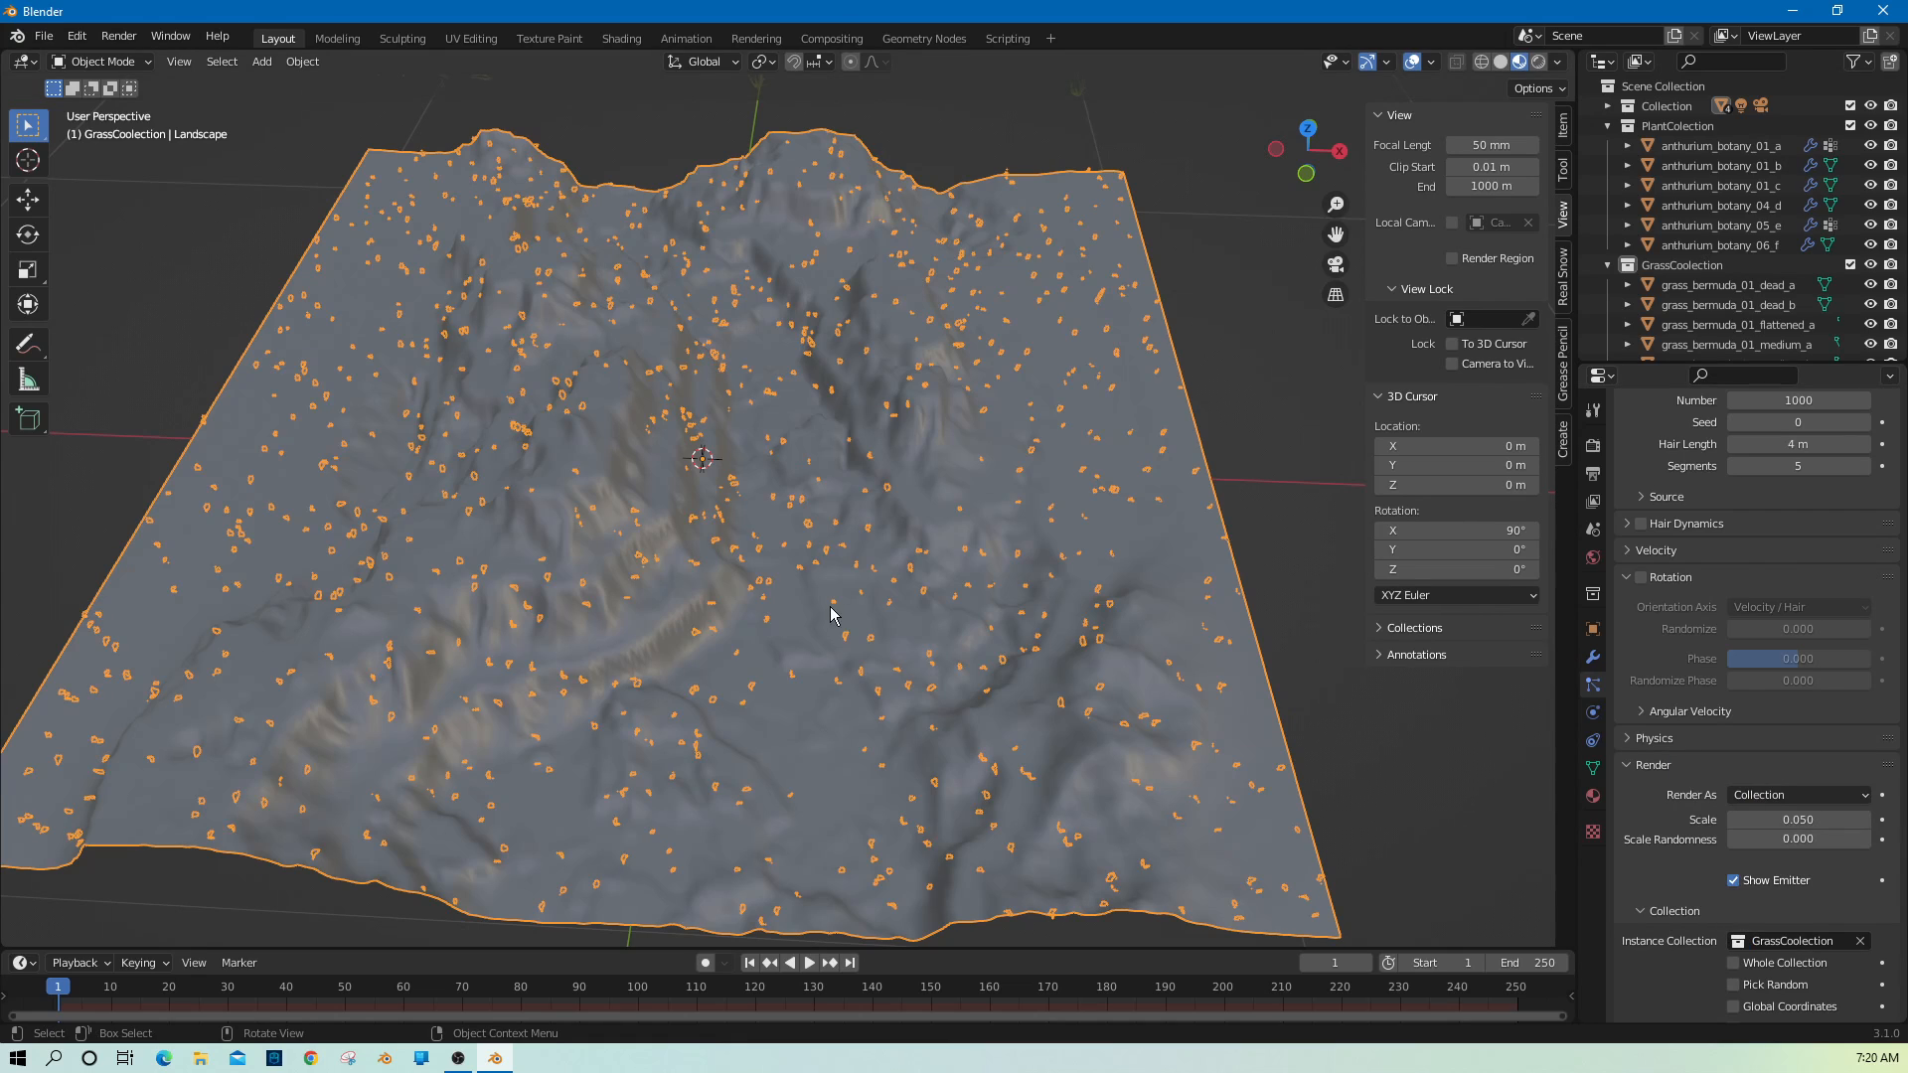
Limit the grass particle system's density to the Grass2 vertex group.
scroll(1687, 879, down, 10)
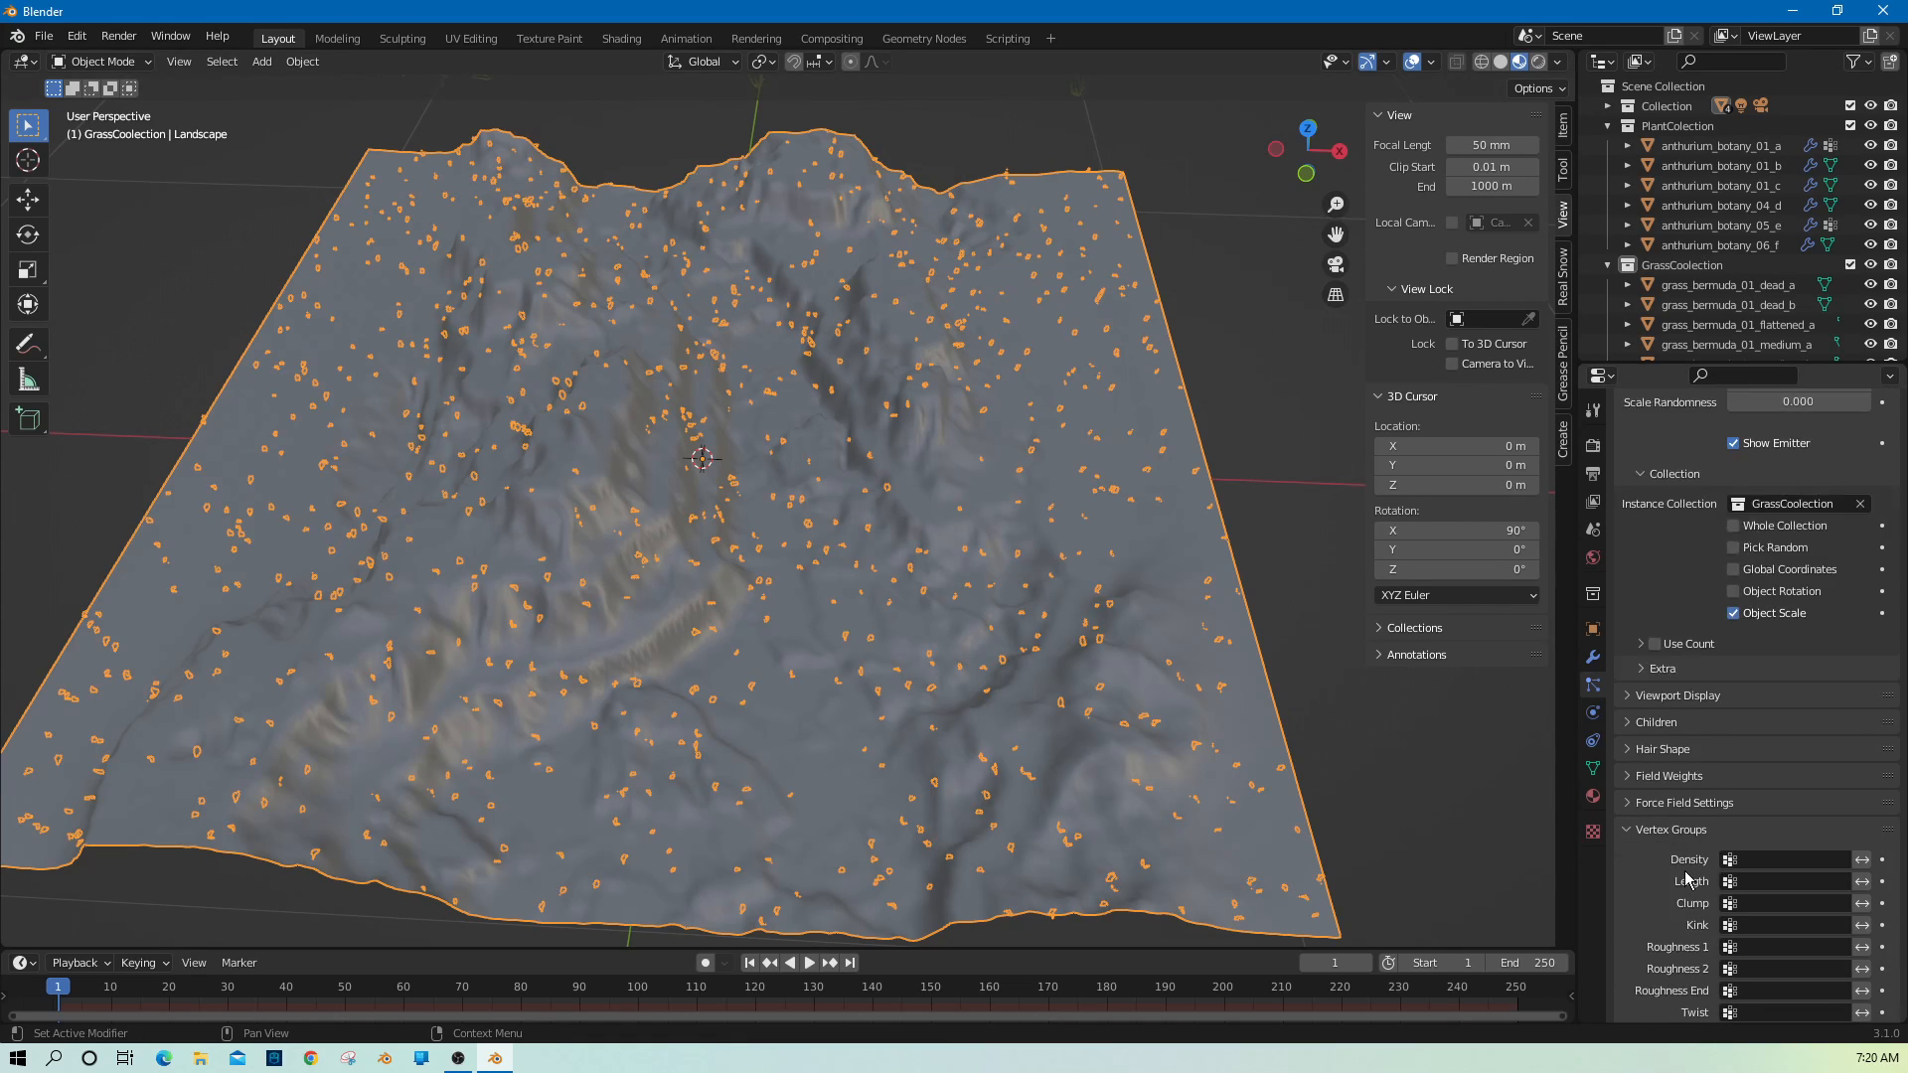
click(1767, 860)
click(1741, 676)
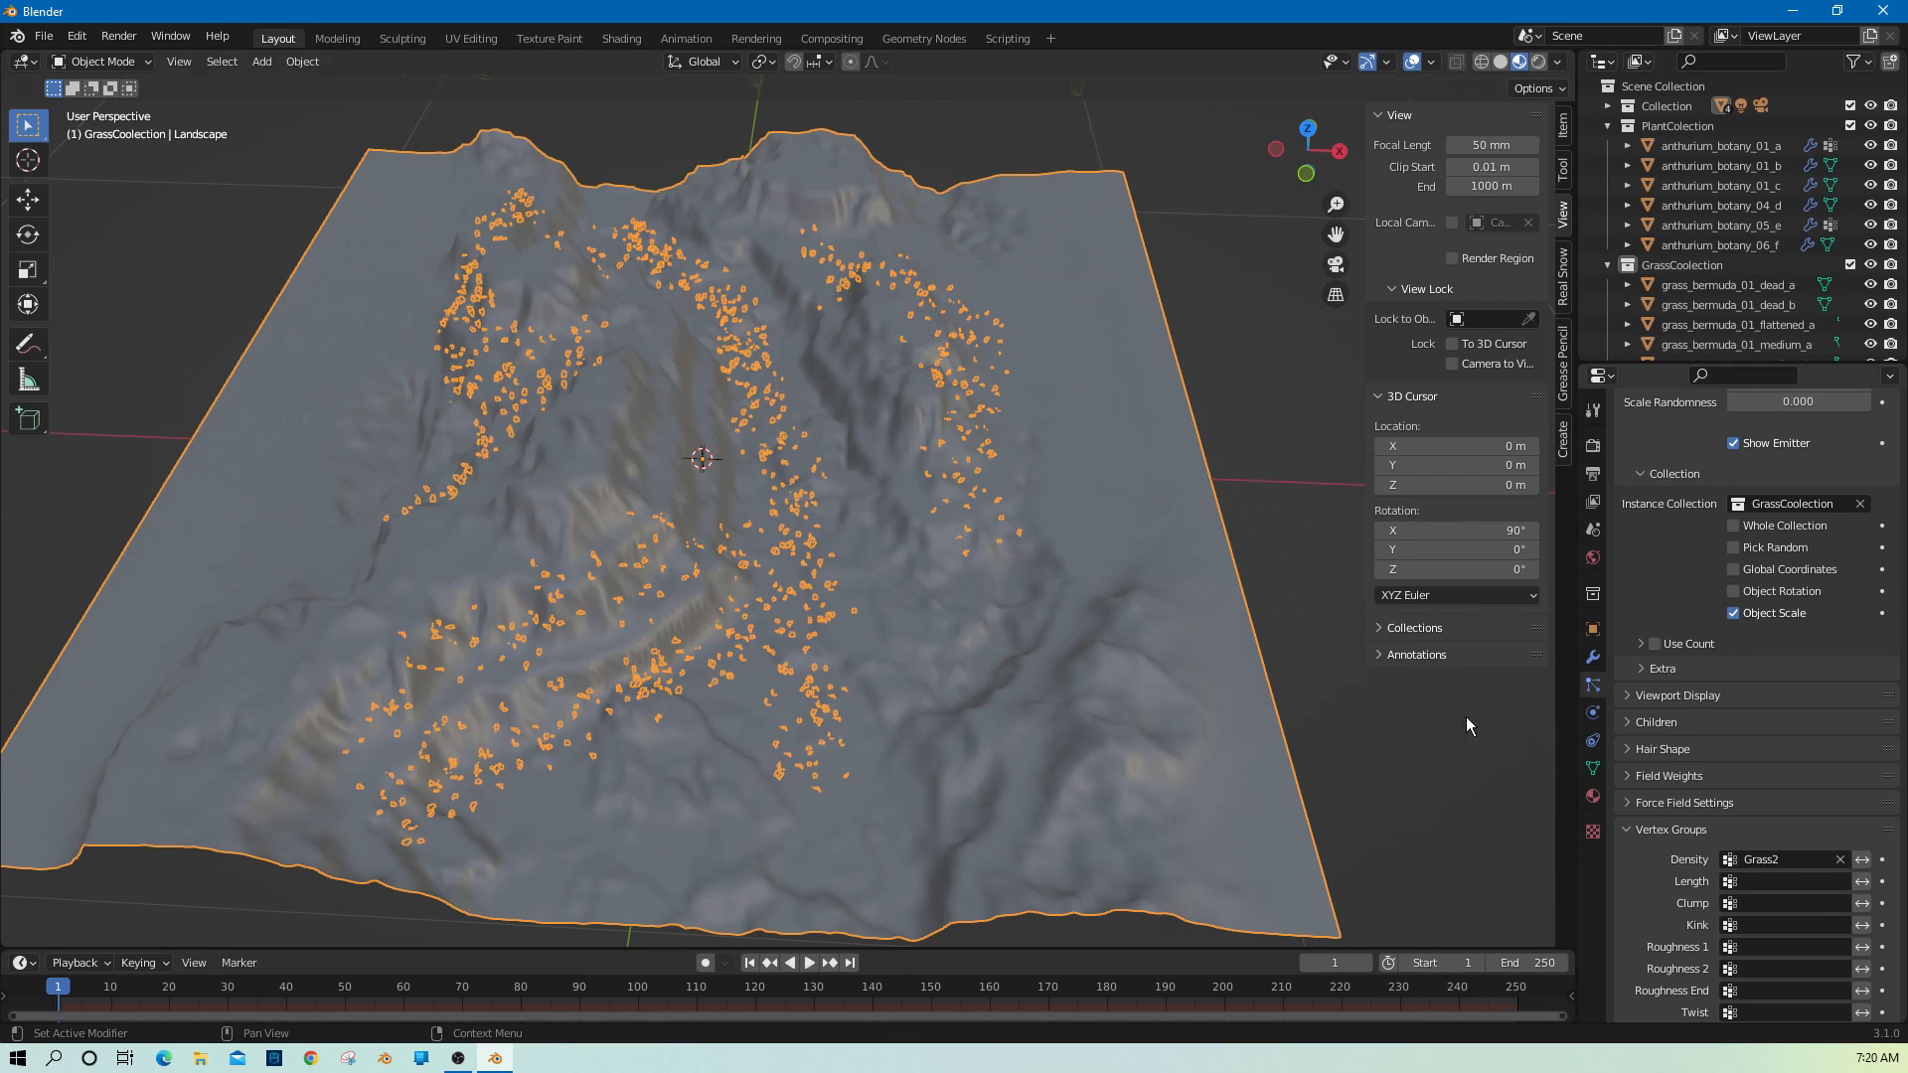
click(1358, 714)
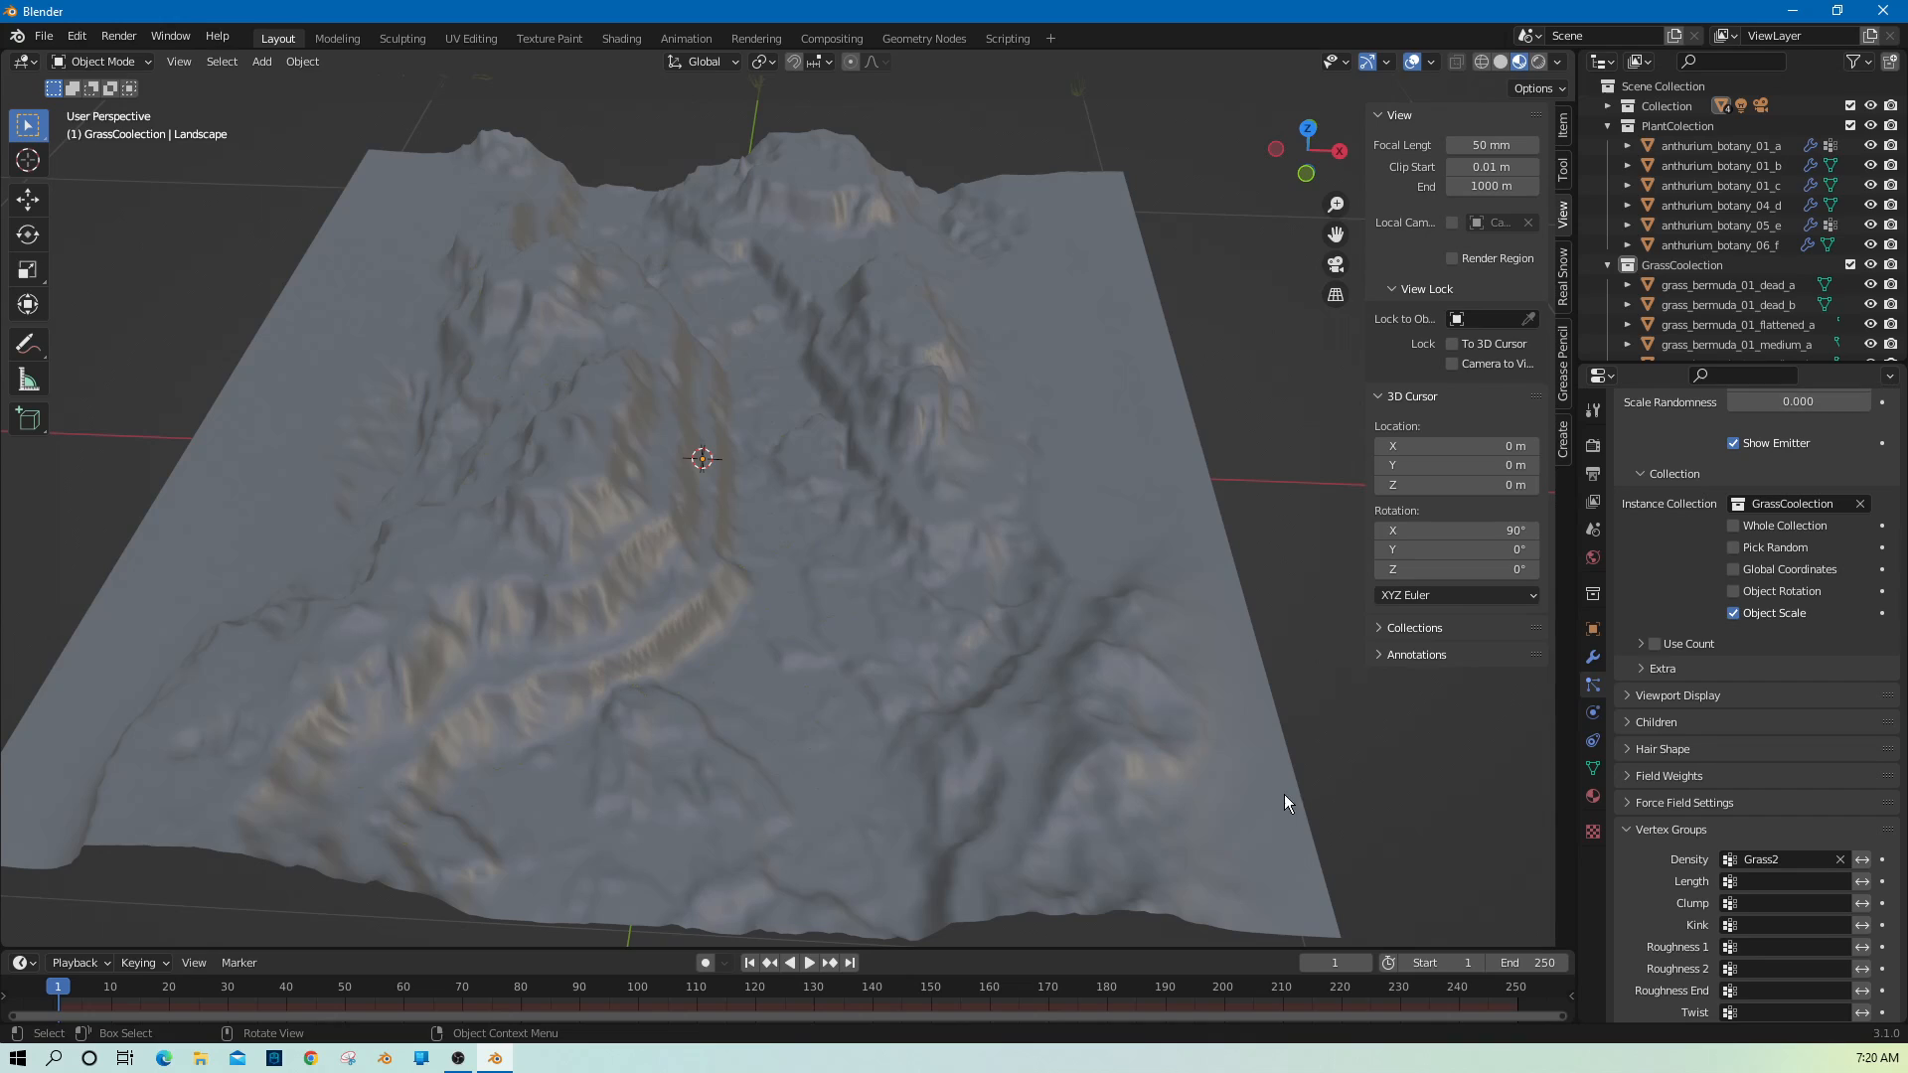
click(767, 730)
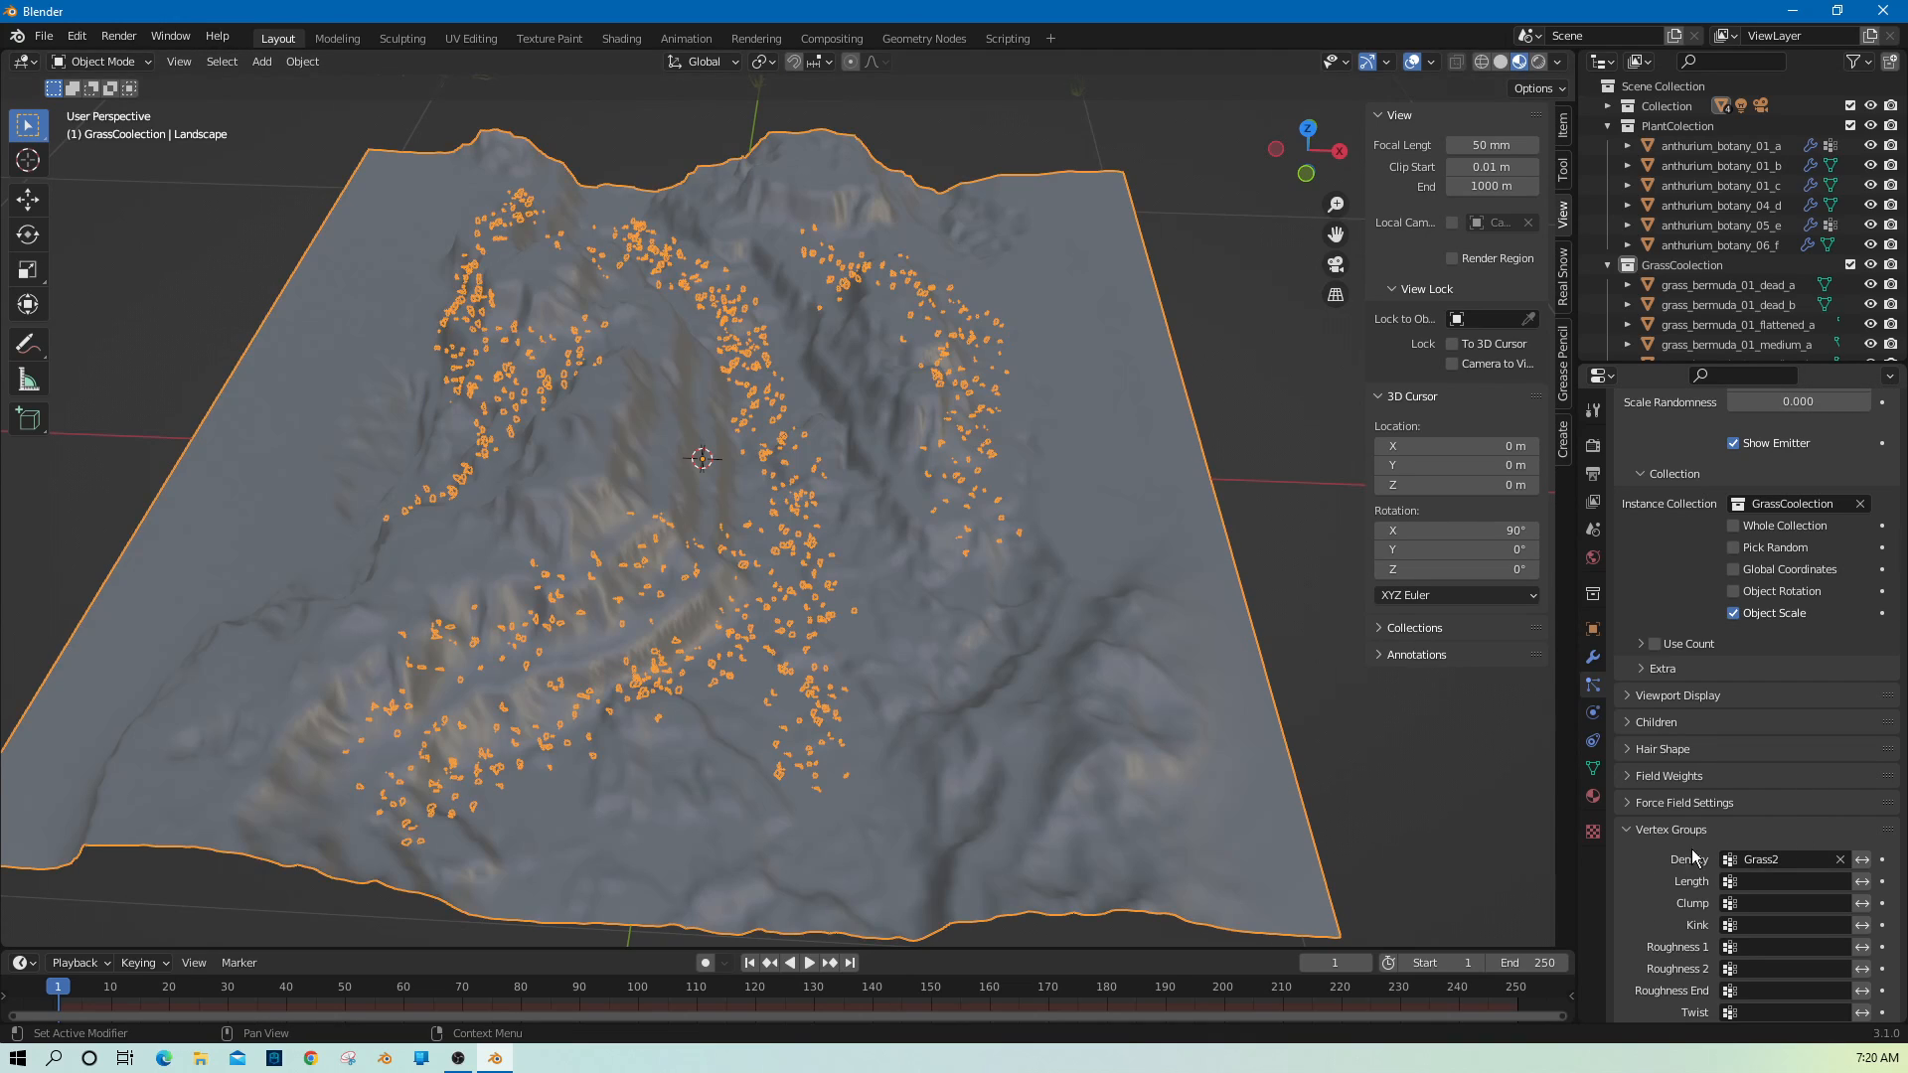
Set the render scale of the grass instances to 0.150.
scroll(1703, 832, up, 4)
scroll(1703, 832, up, 4)
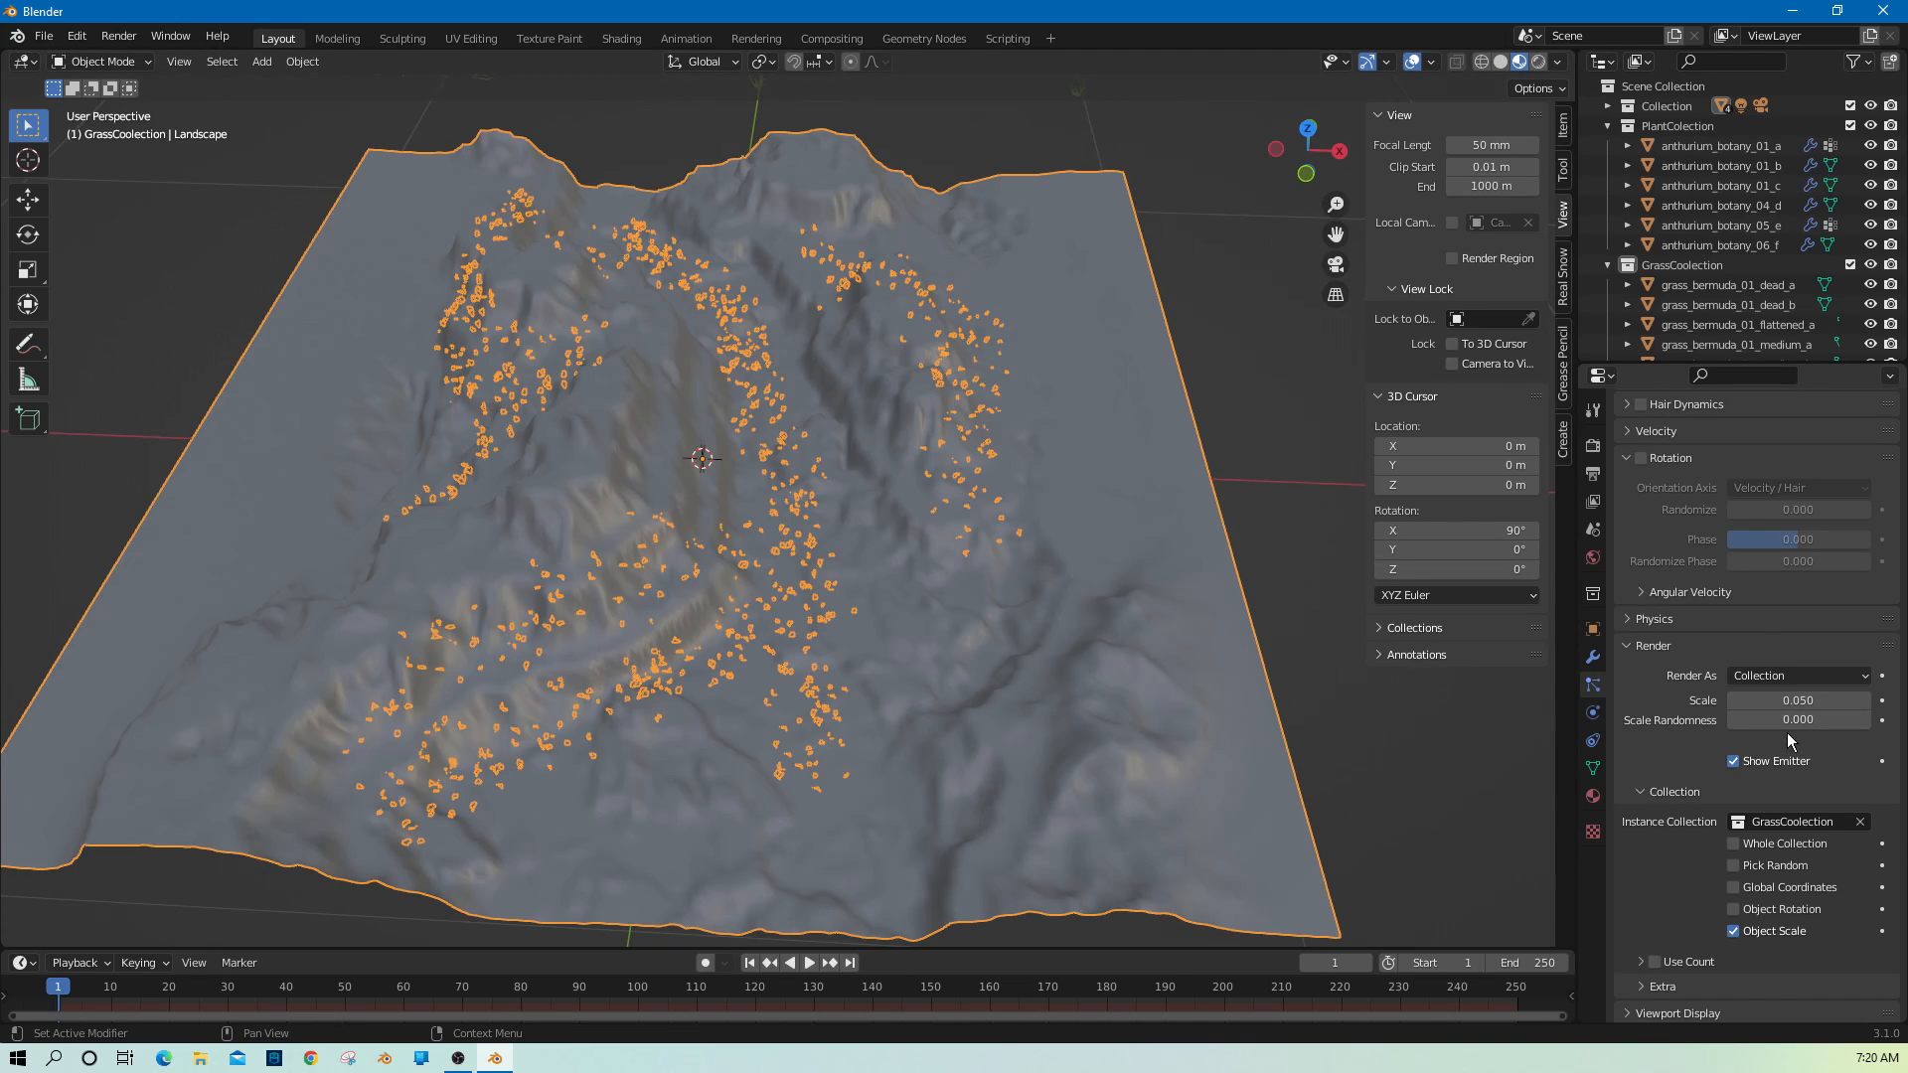
drag(1798, 699, 1873, 700)
Enable rotation for the grass particles with orientation axis Global Y, phase 0.068 and randomize phase 0.218.
scroll(1793, 723, up, 8)
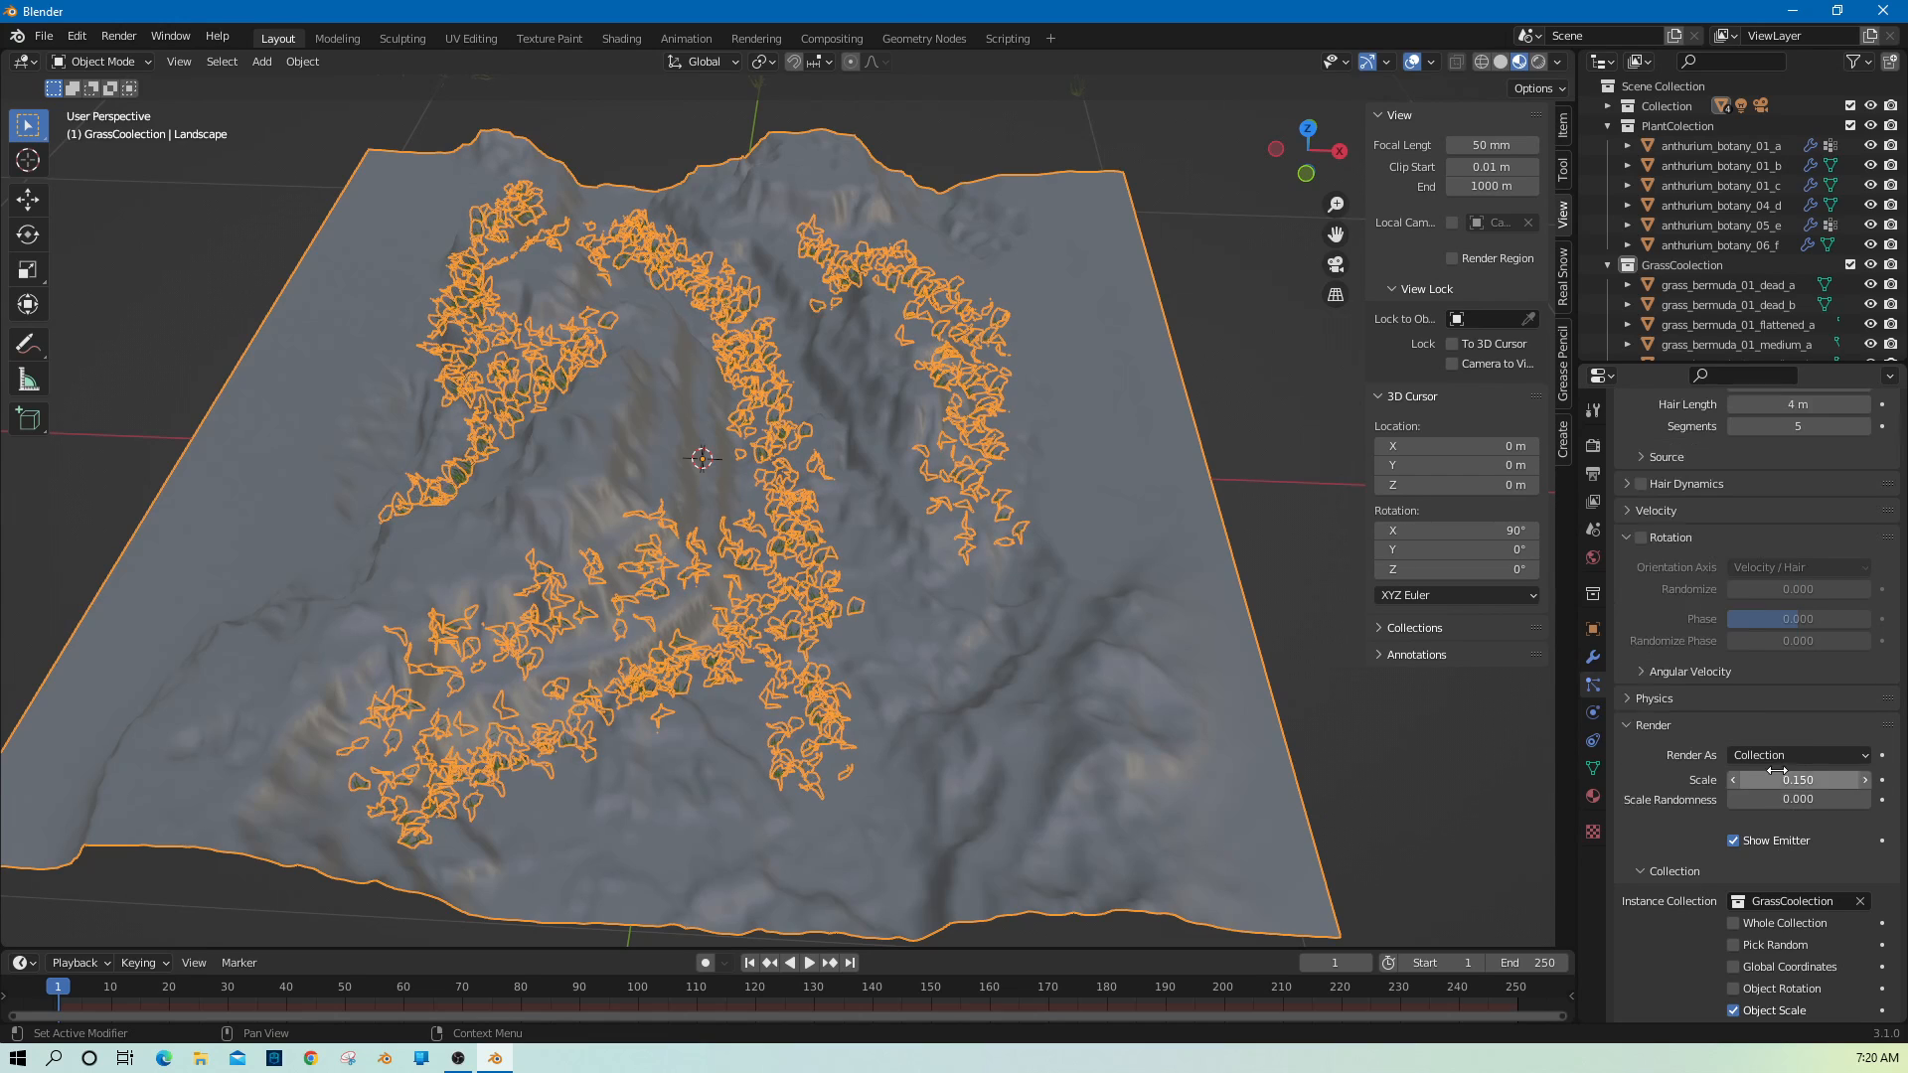
click(1642, 777)
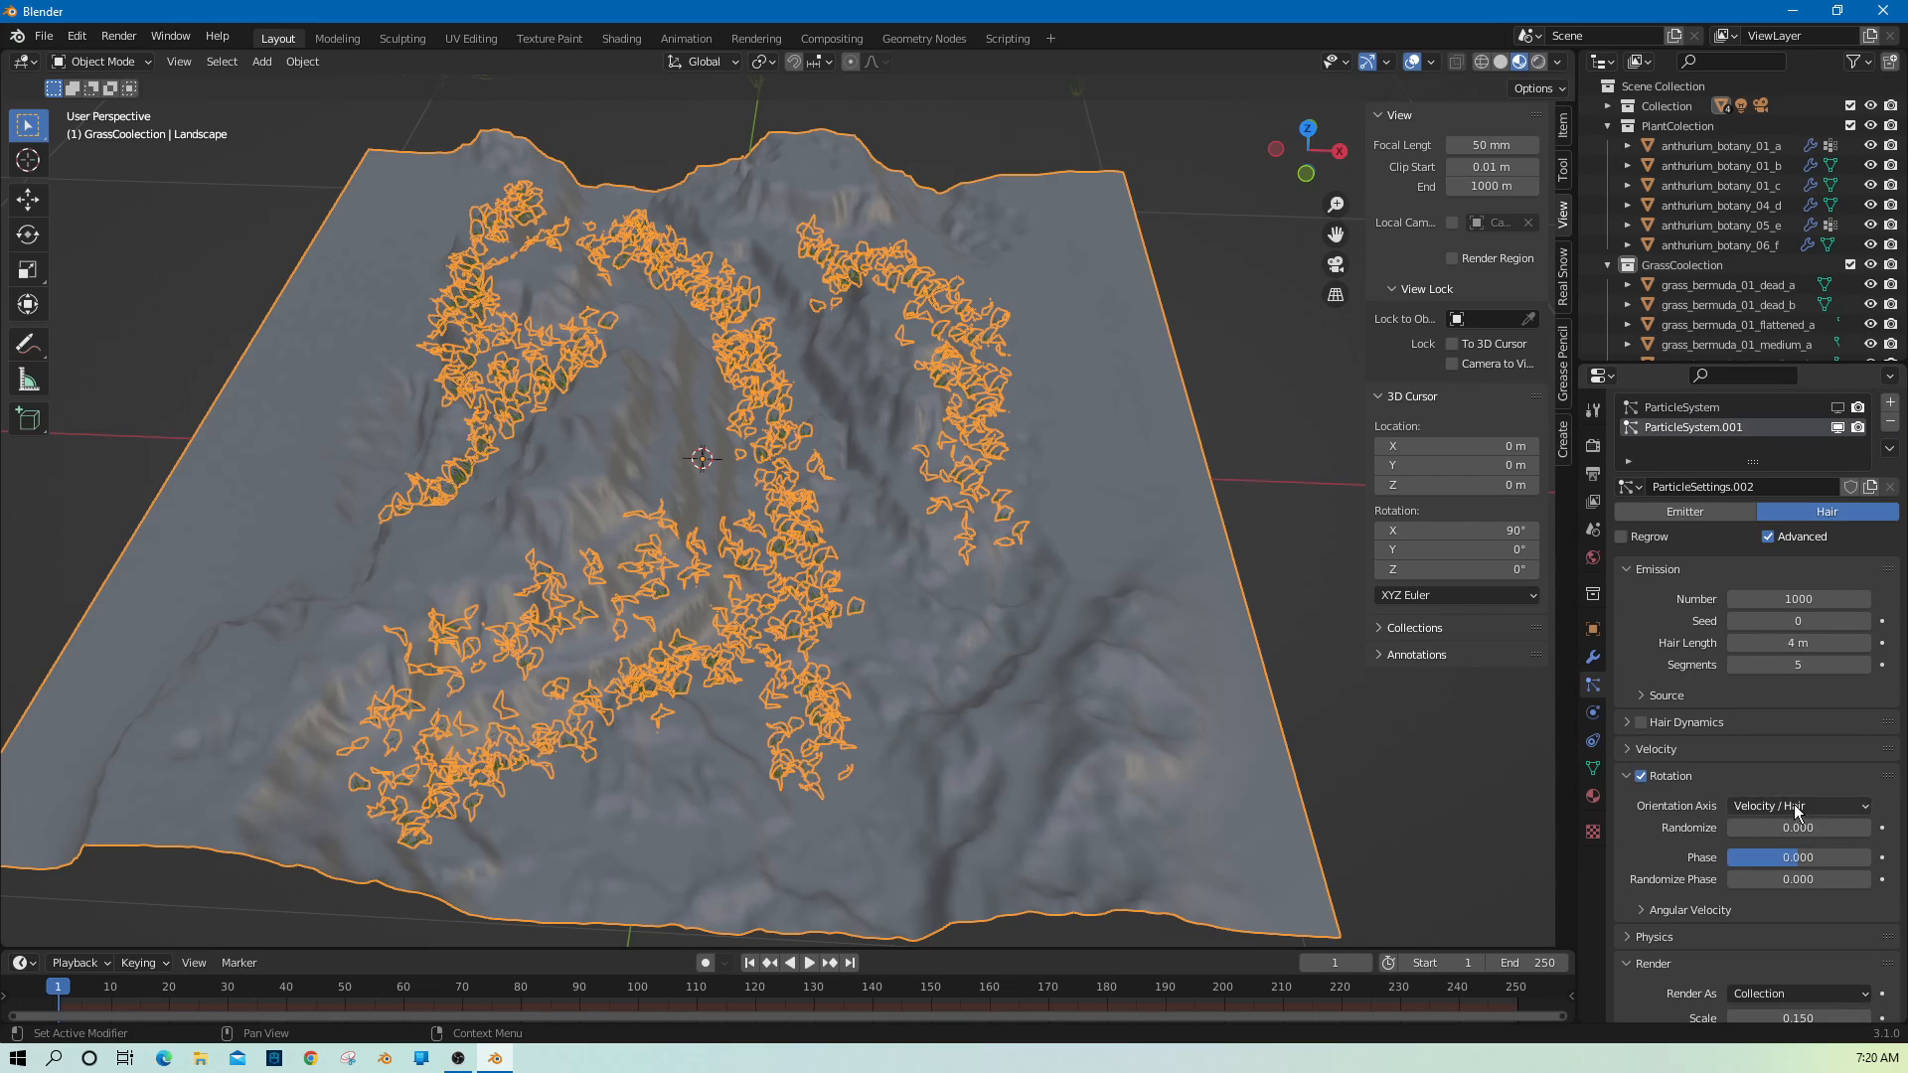
click(1807, 807)
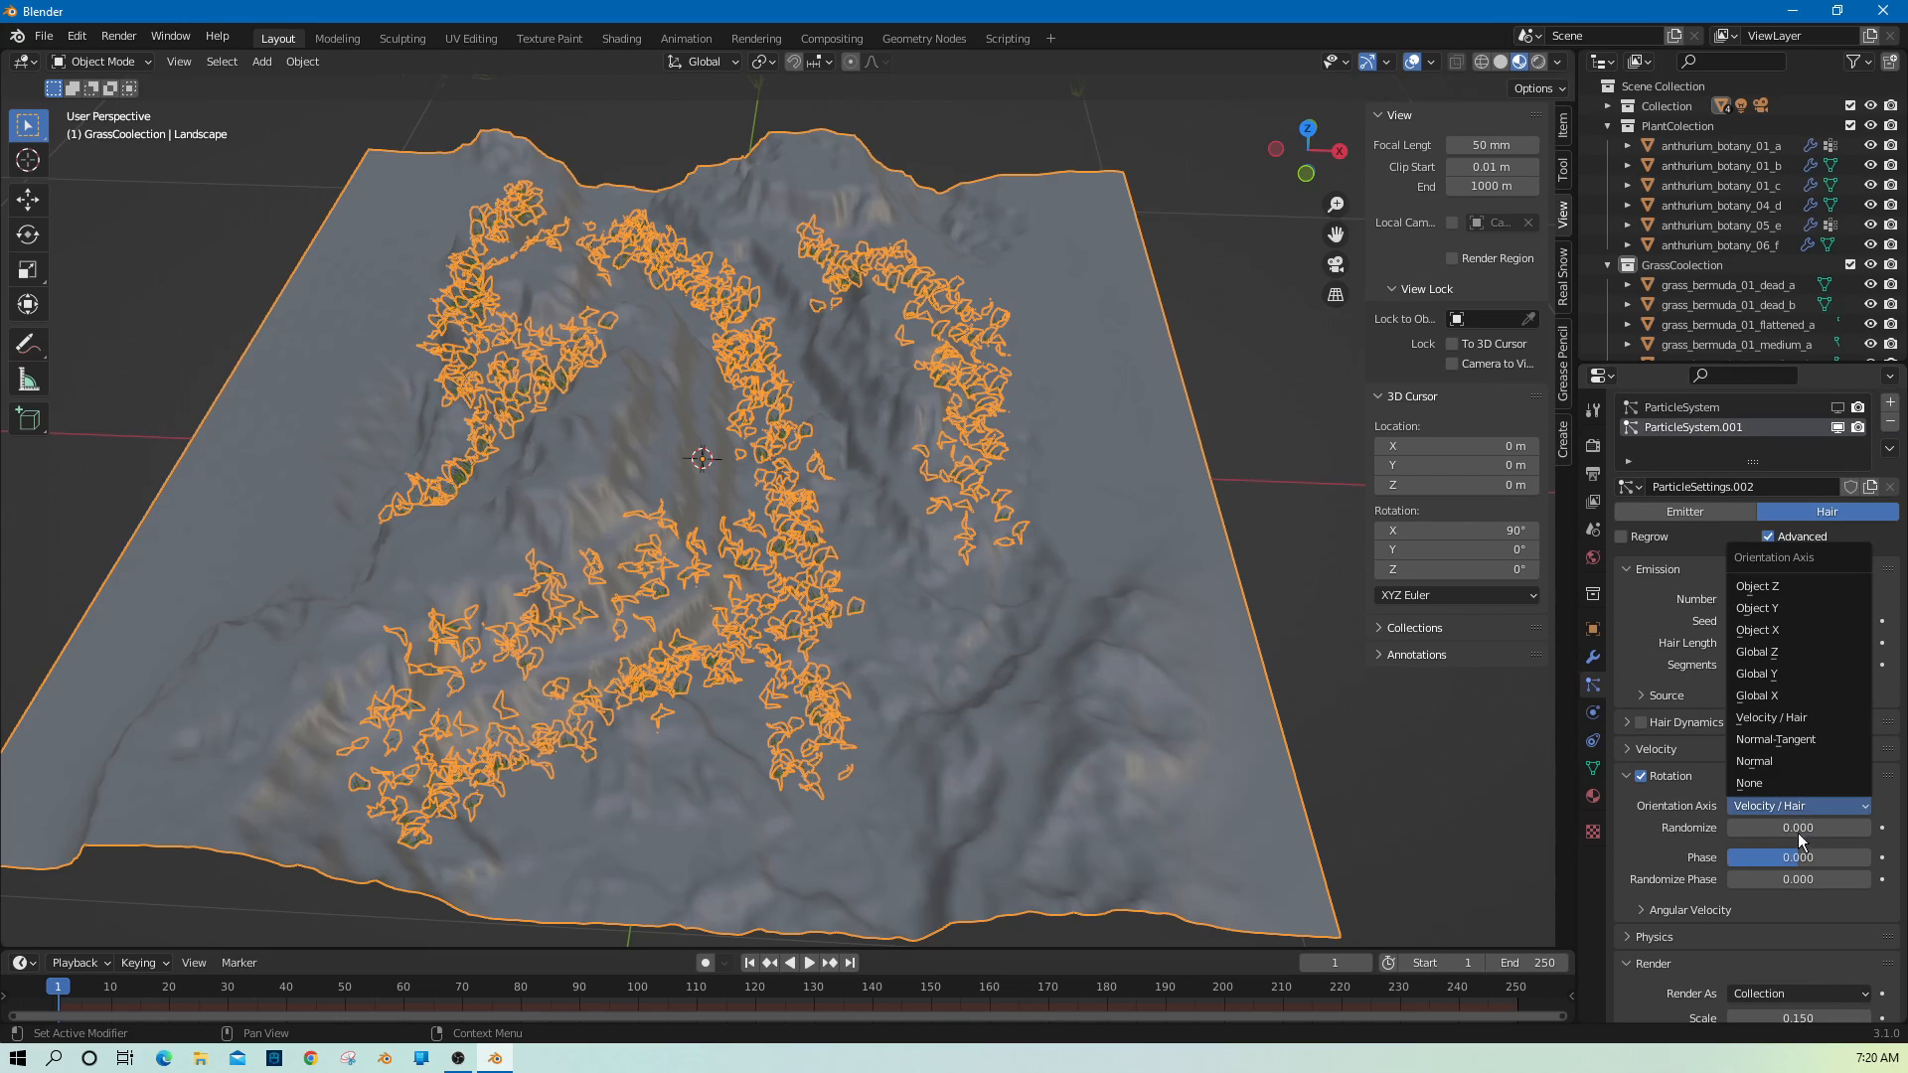
click(1797, 673)
drag(1813, 868, 1823, 879)
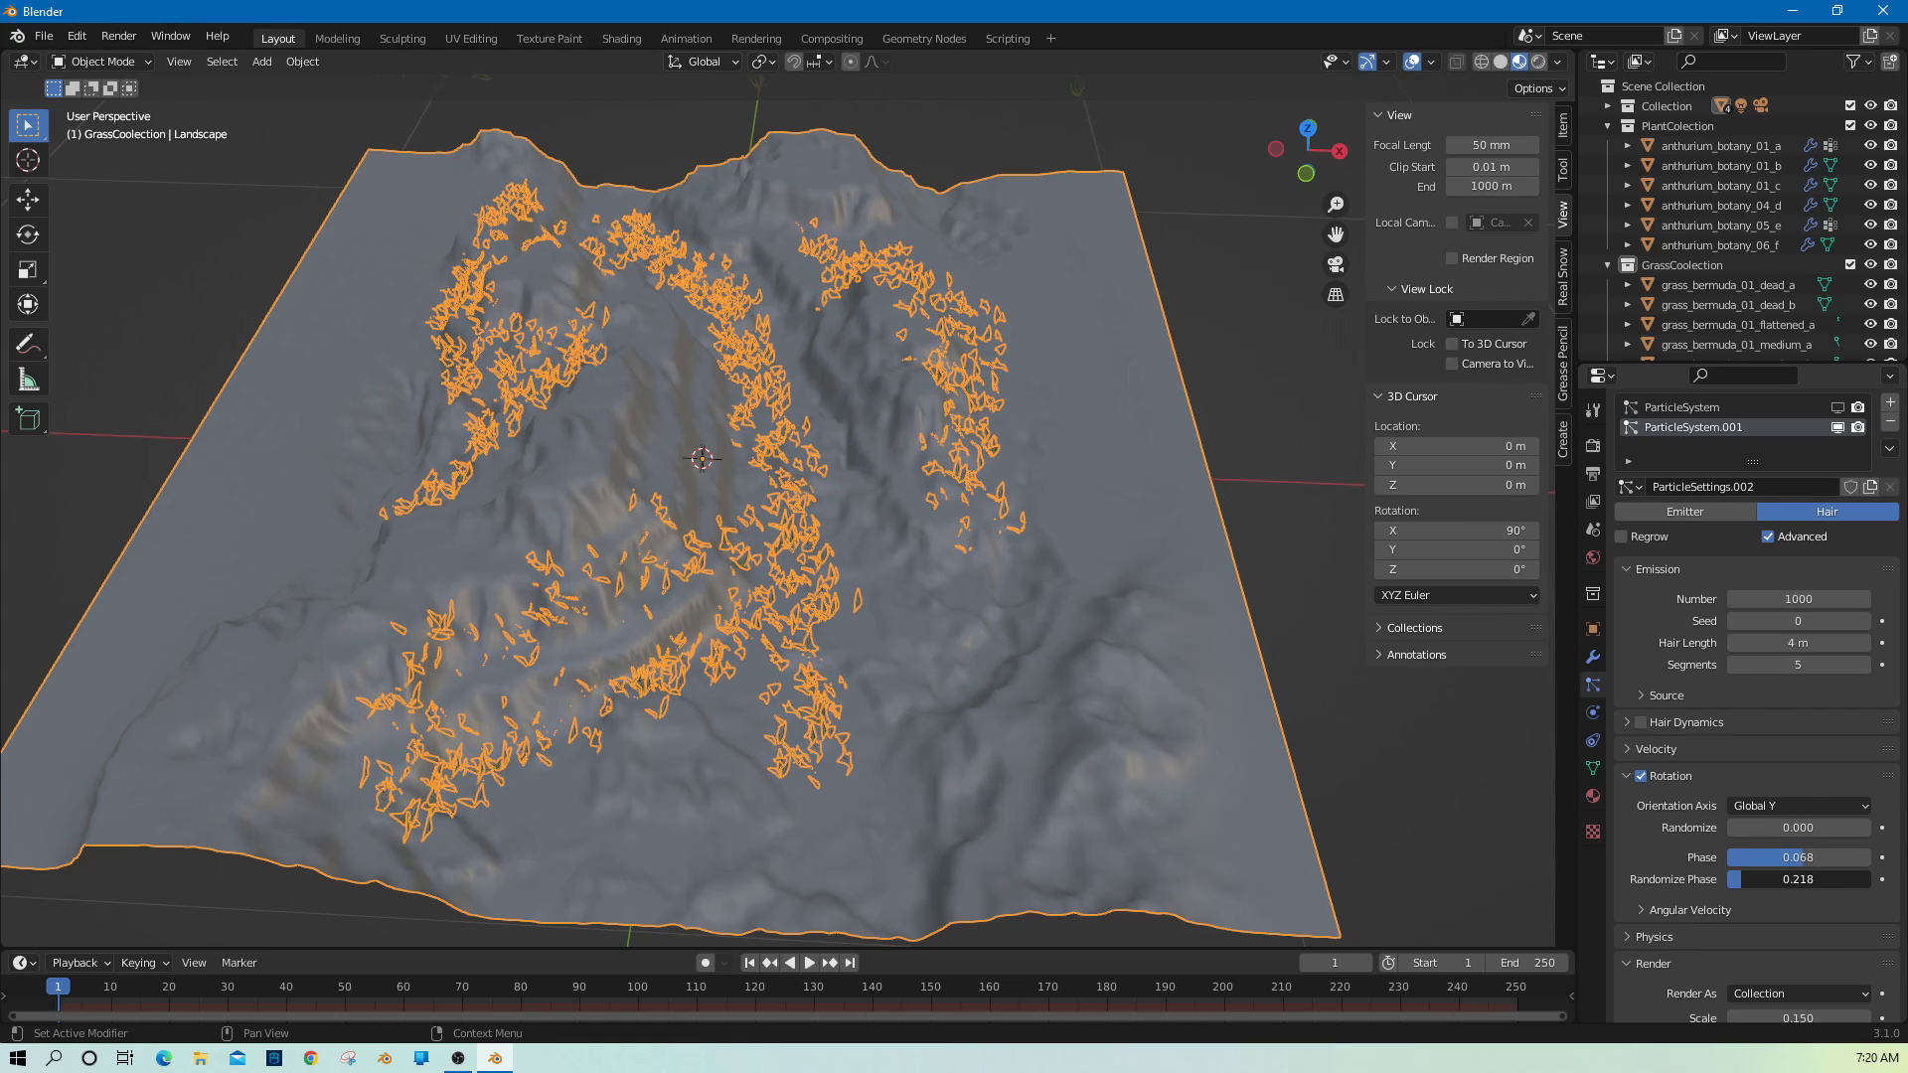
Try an emission number of 20000 for the grass particle system.
click(1805, 599)
text(200)
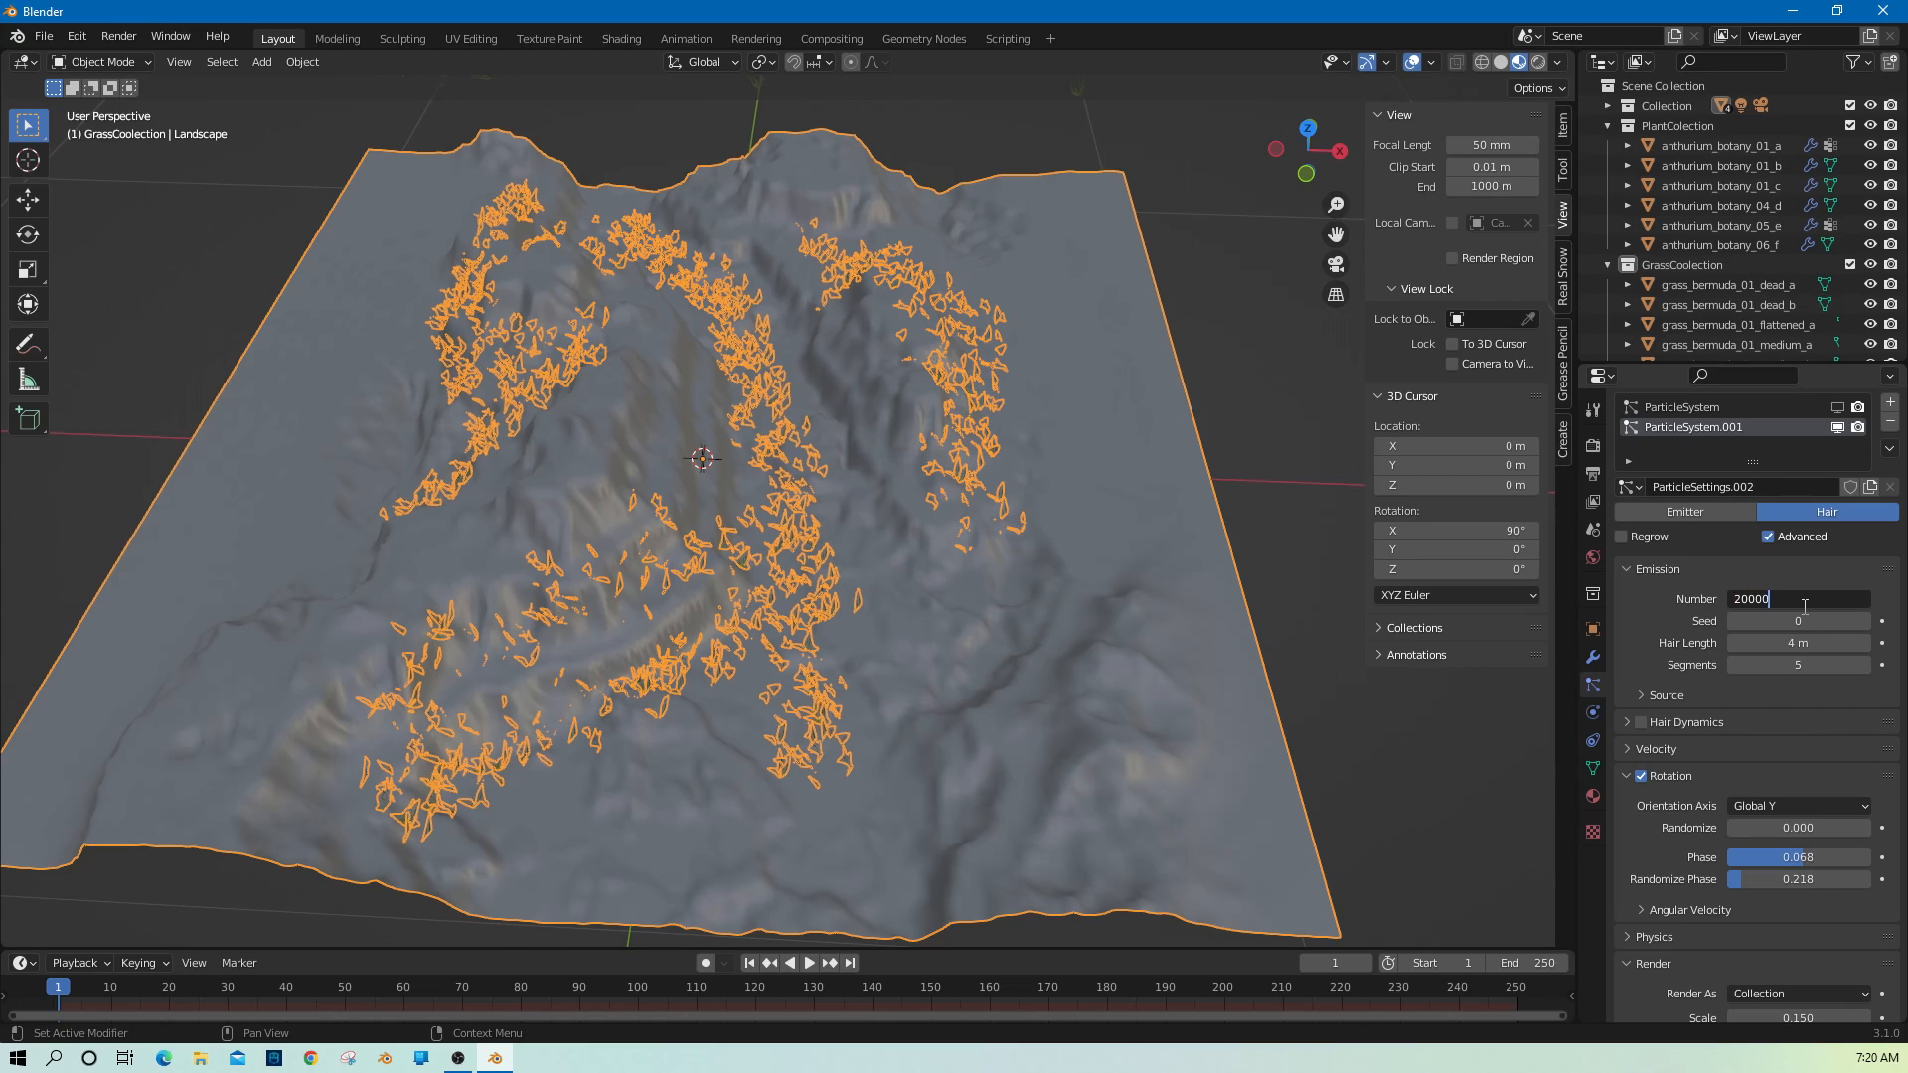
text(00)
key(Return)
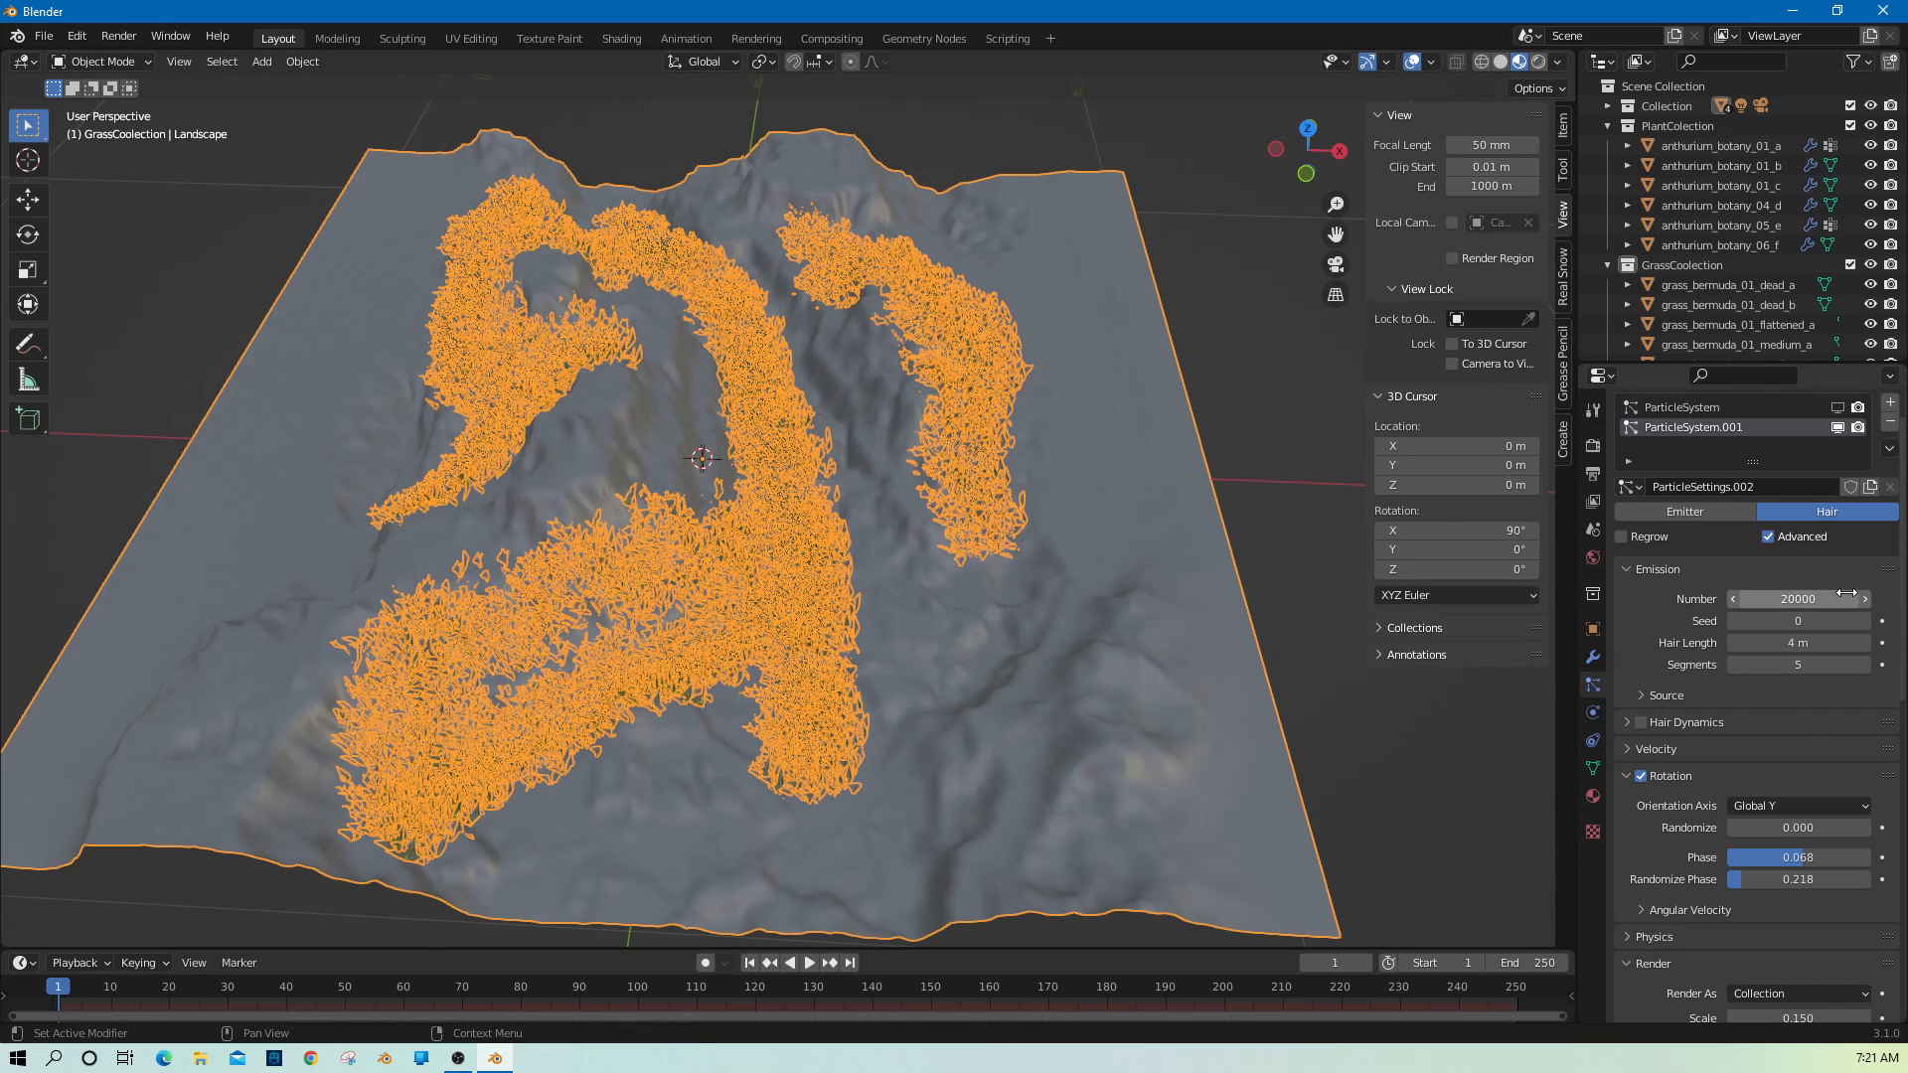
Set the grass particle system's emission number to 10000.
click(1810, 600)
text(10)
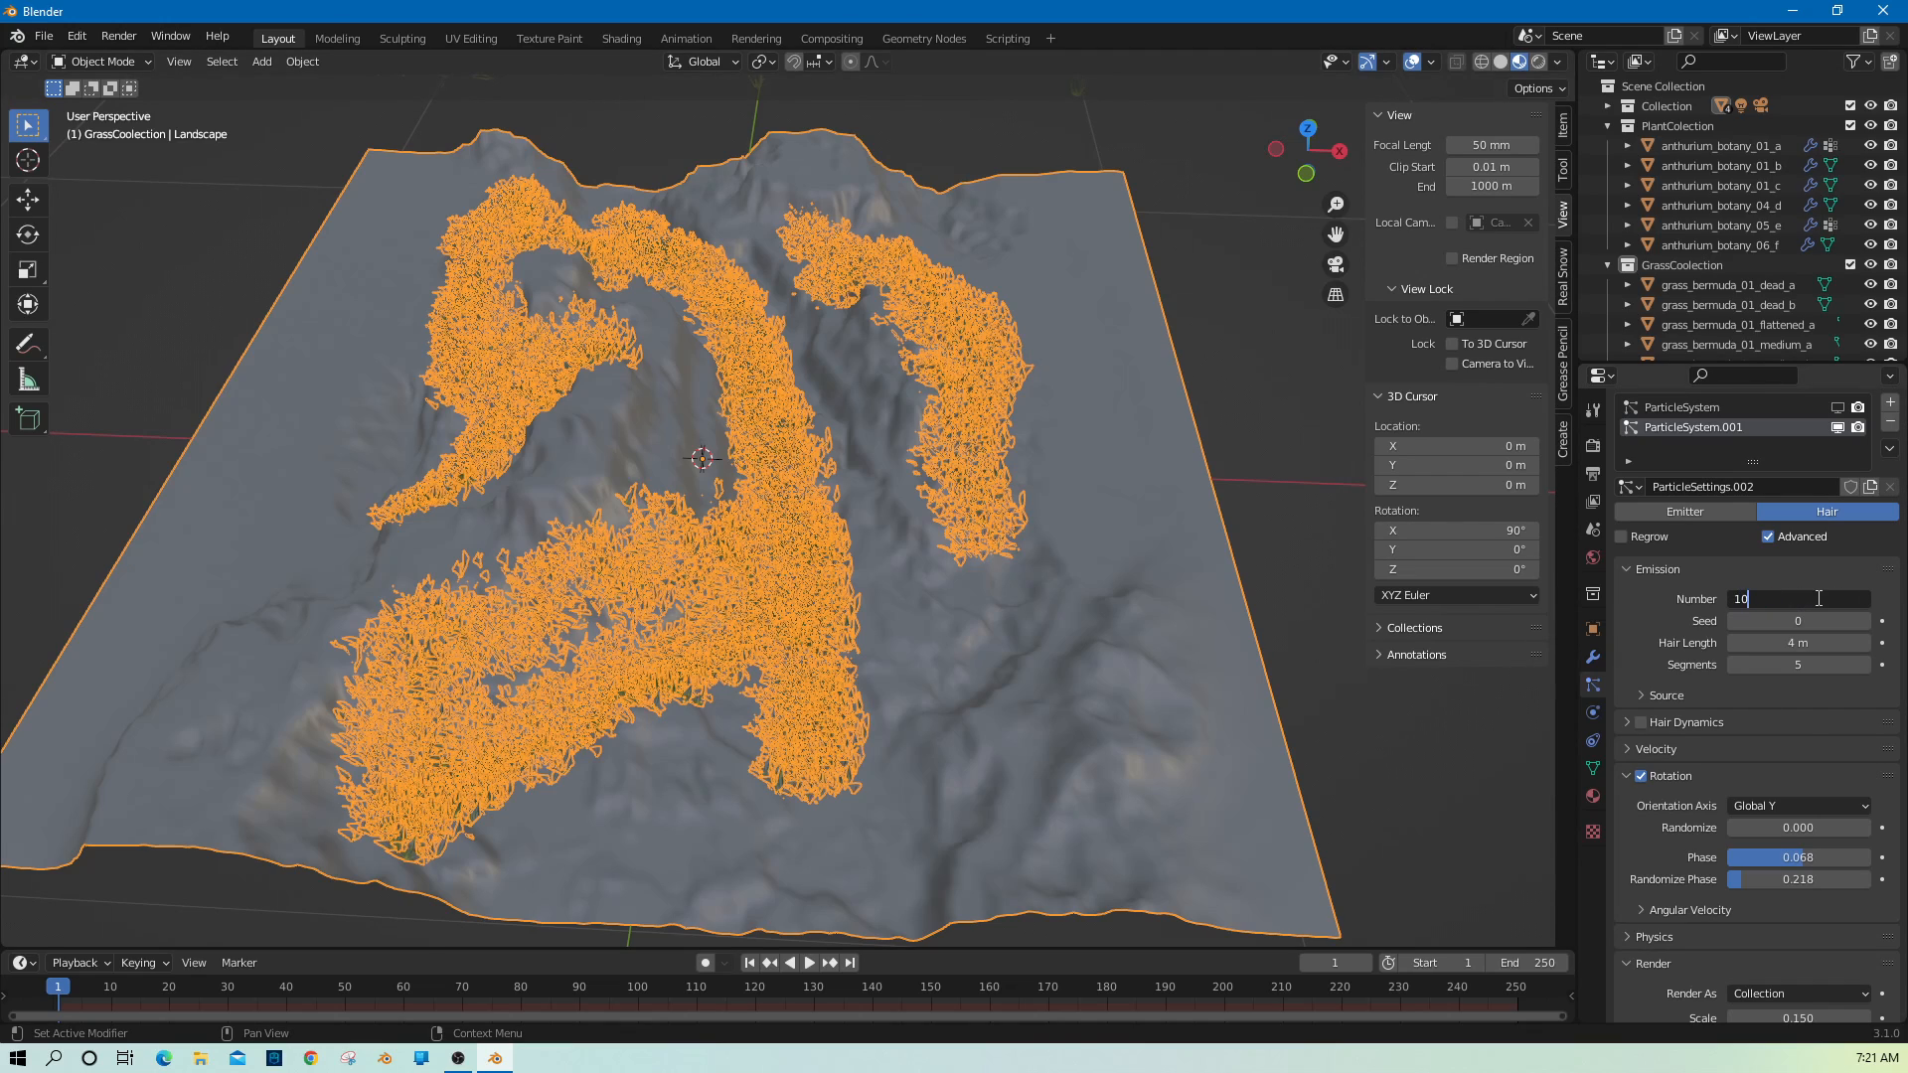
text(000)
key(Return)
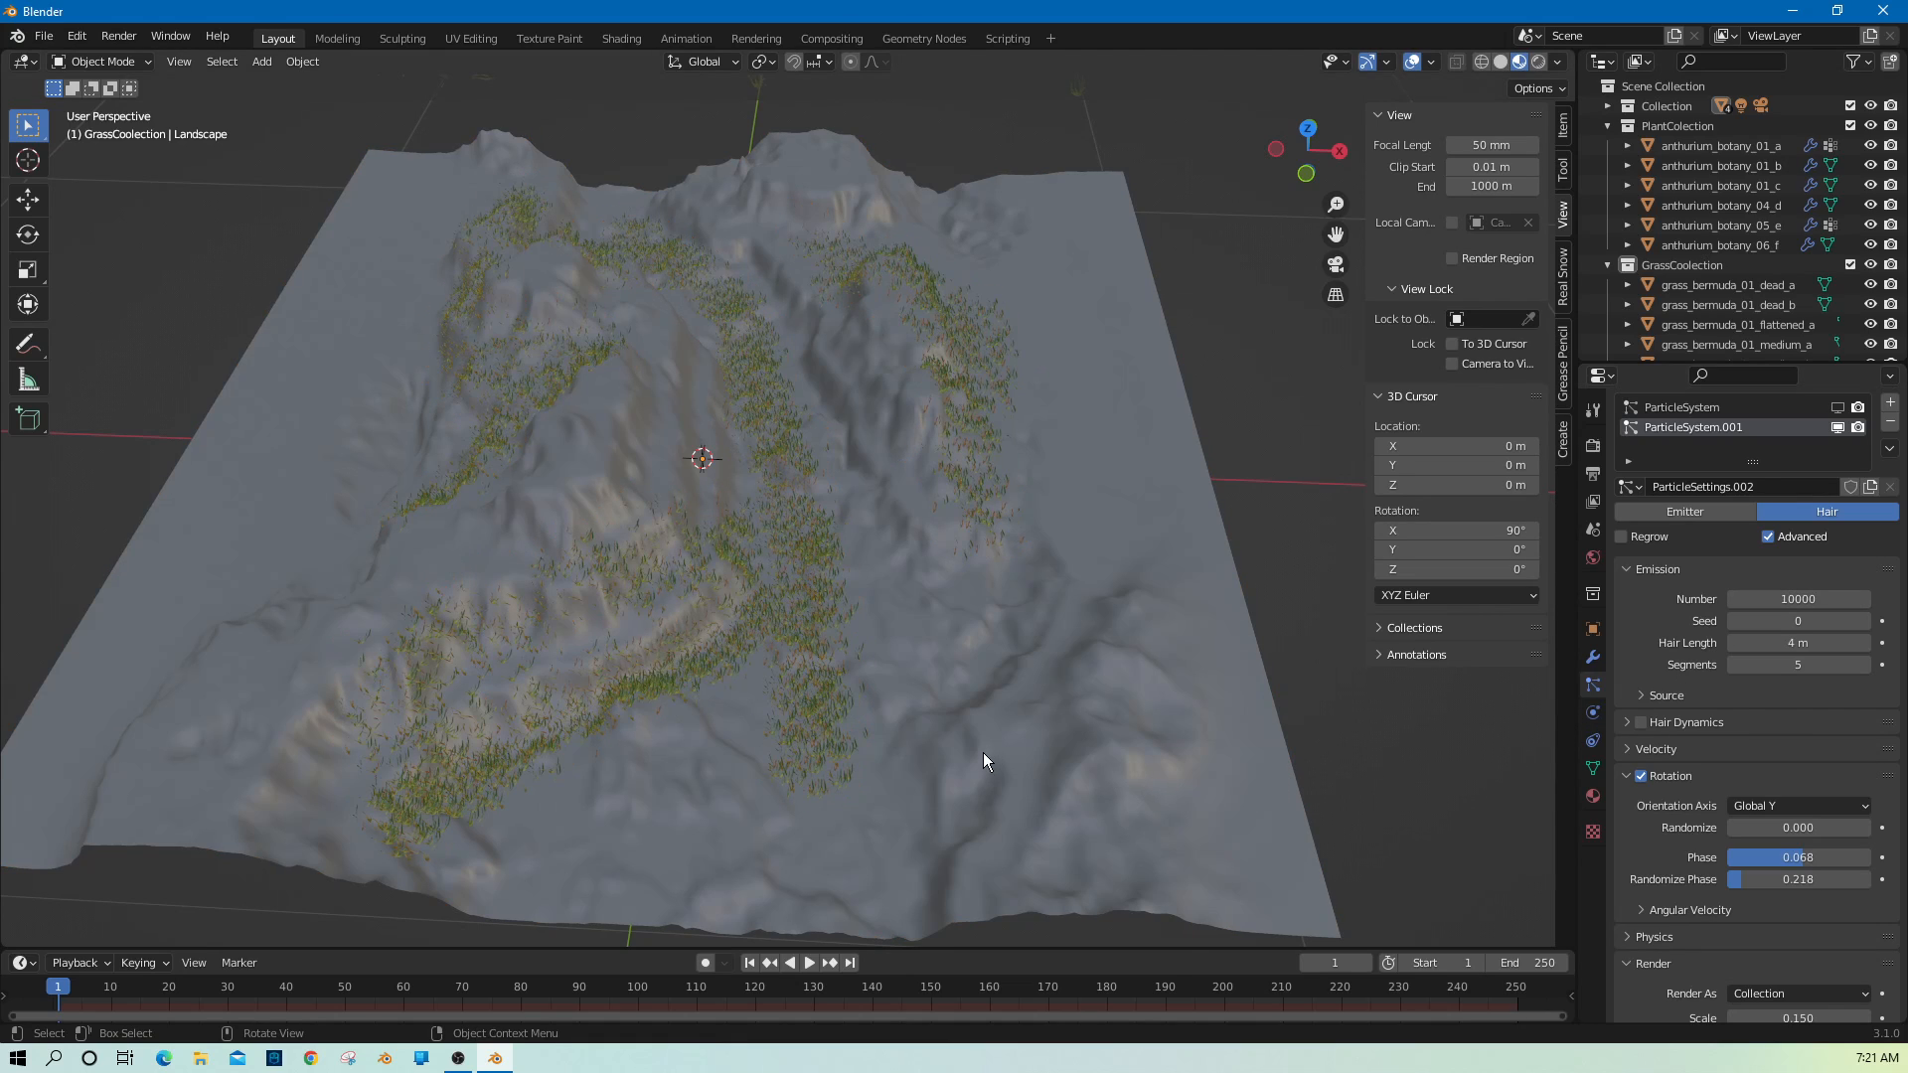
Turn the plant particle system's viewport display back on alongside the grass.
scroll(982, 754, up, 8)
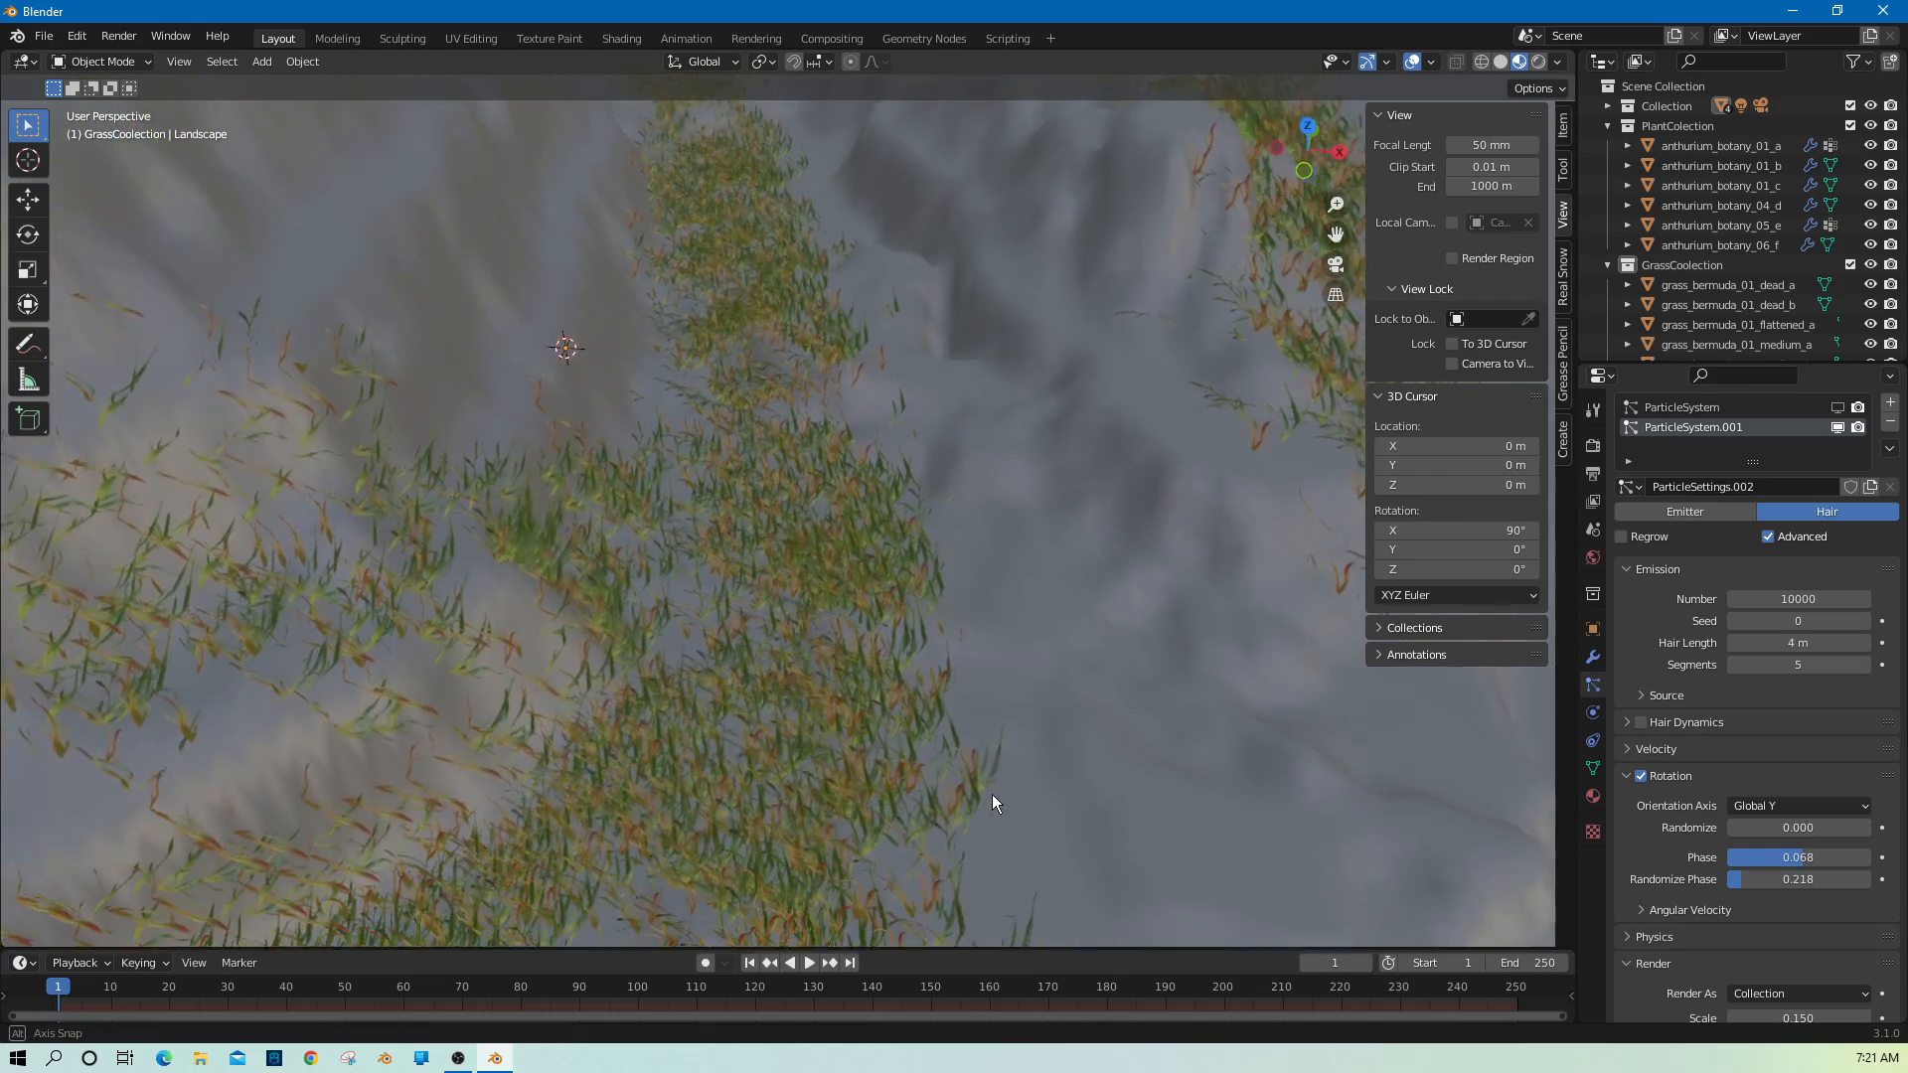
middle_drag(992, 795, 998, 754)
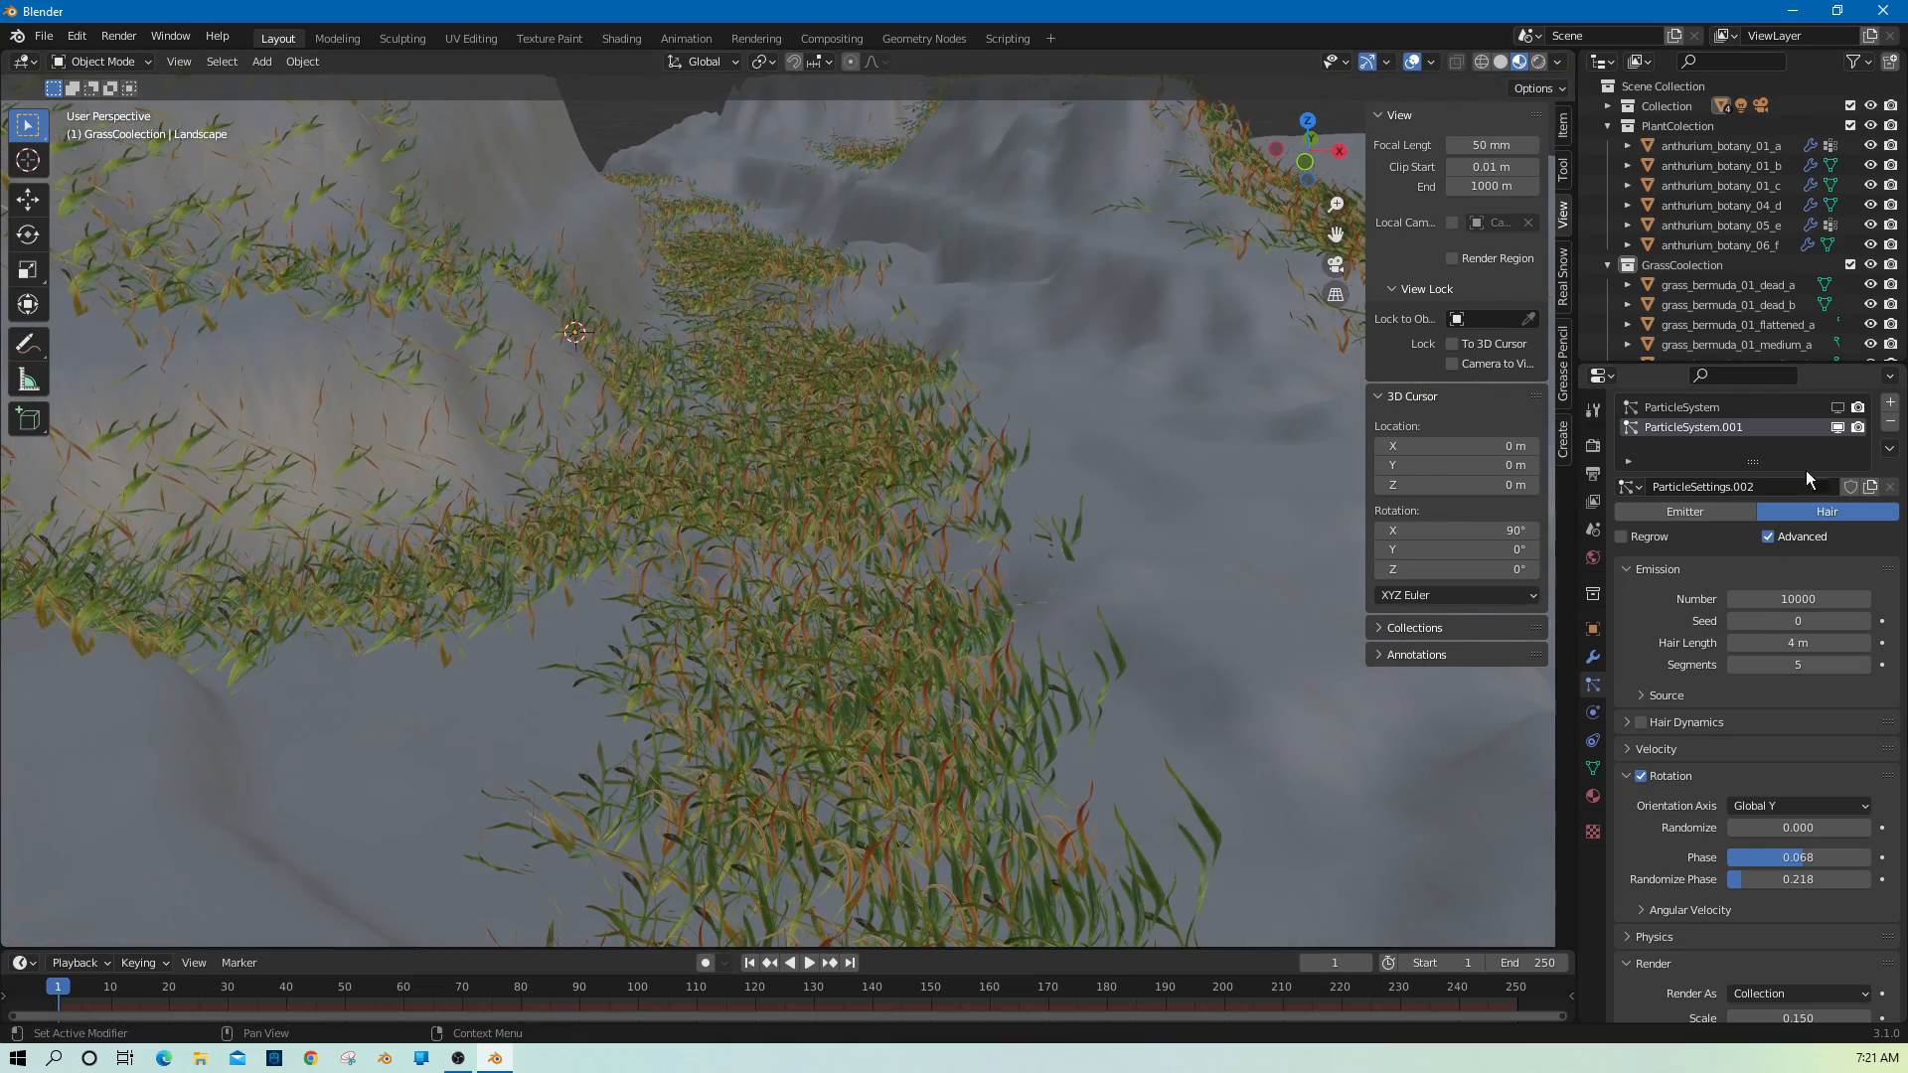
click(1838, 407)
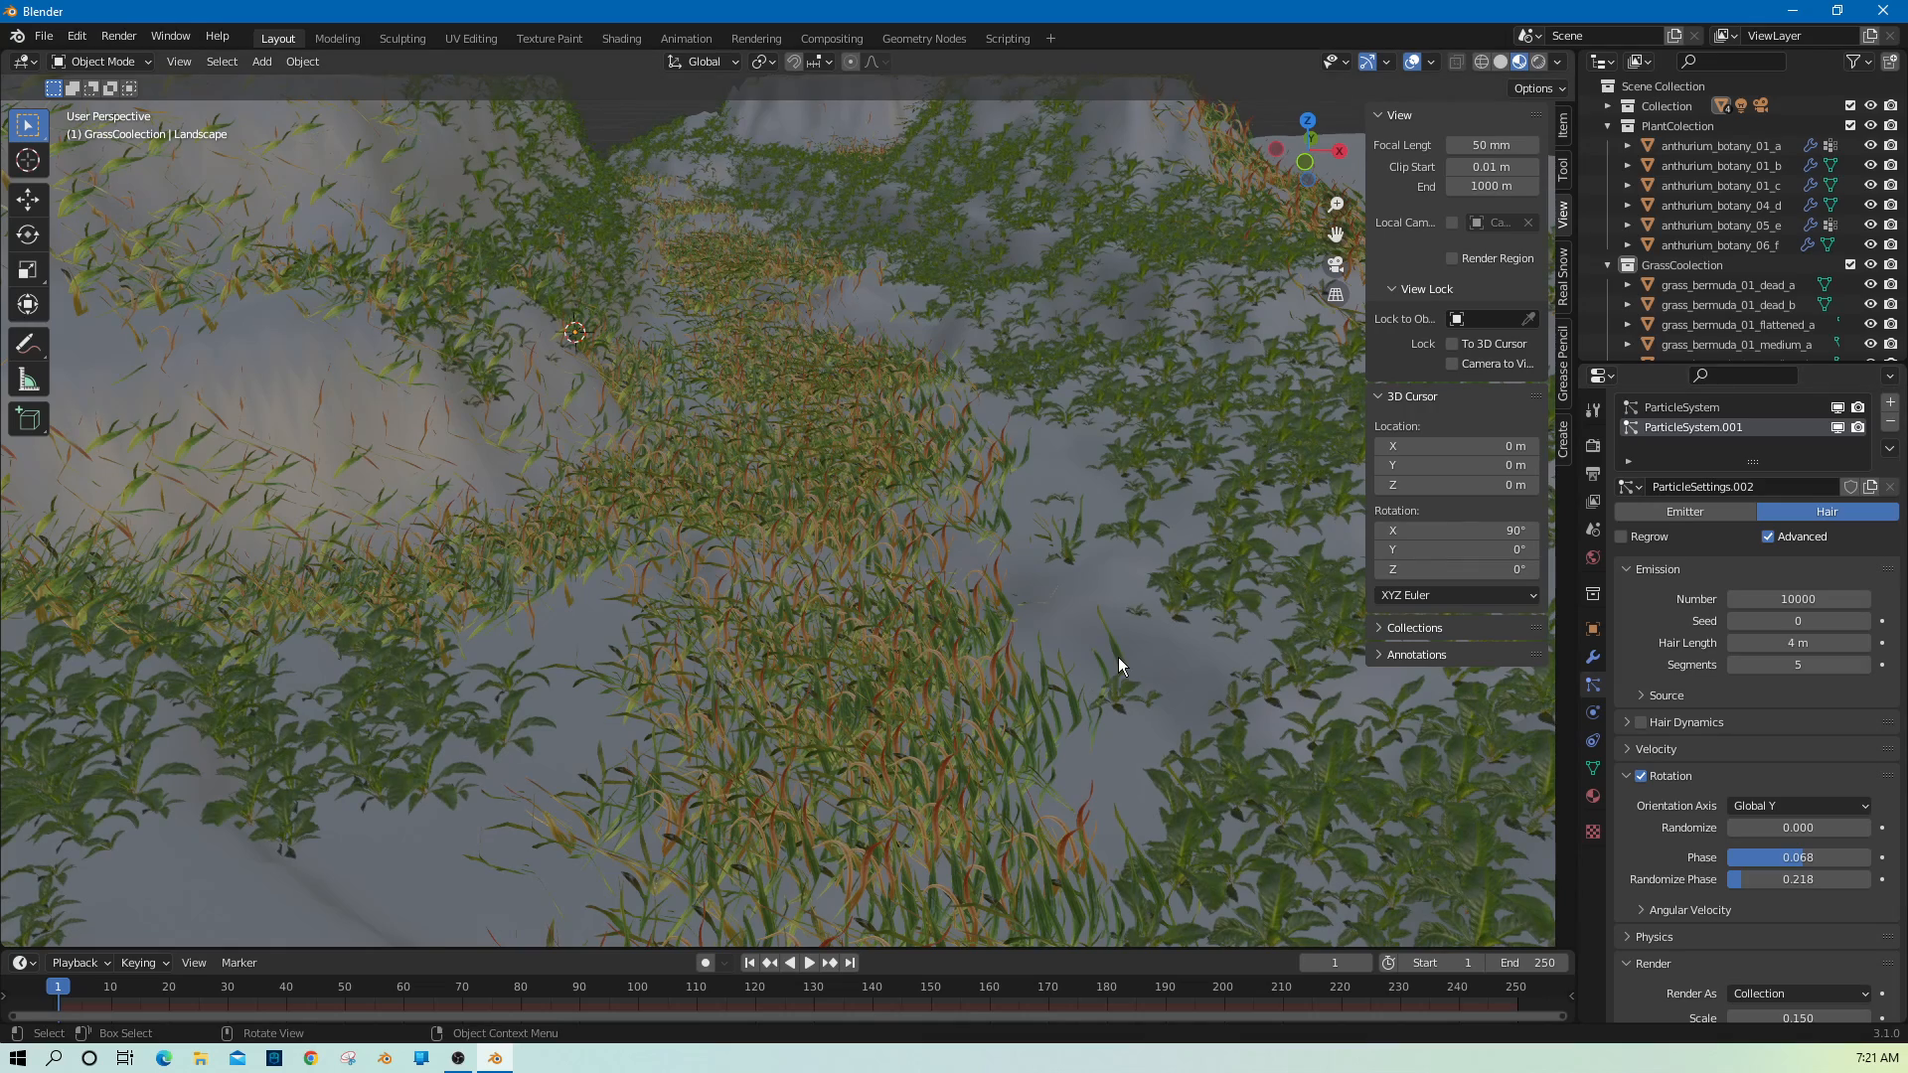
Examine how the grass and anthurium plants cover the canyon, both overall and up close.
scroll(1118, 658, down, 8)
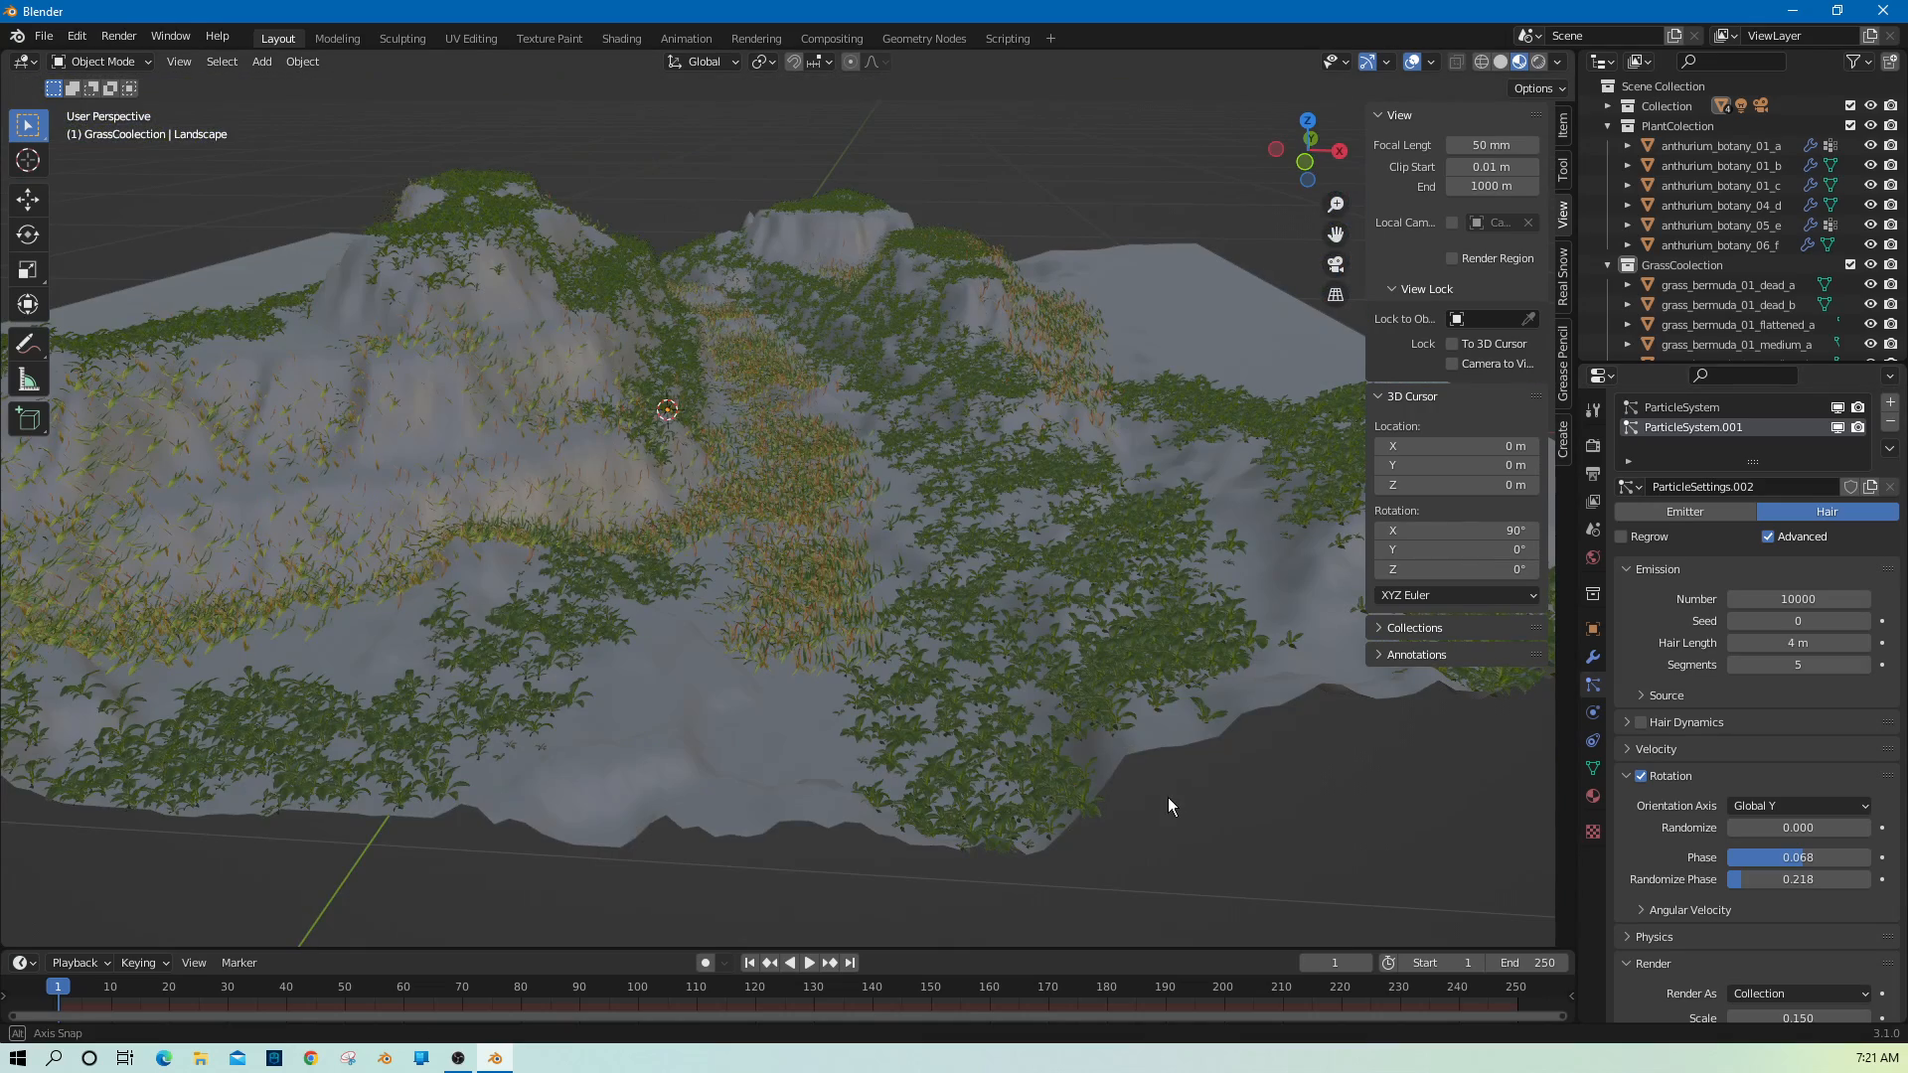
middle_drag(1167, 797, 1143, 799)
scroll(869, 646, up, 3)
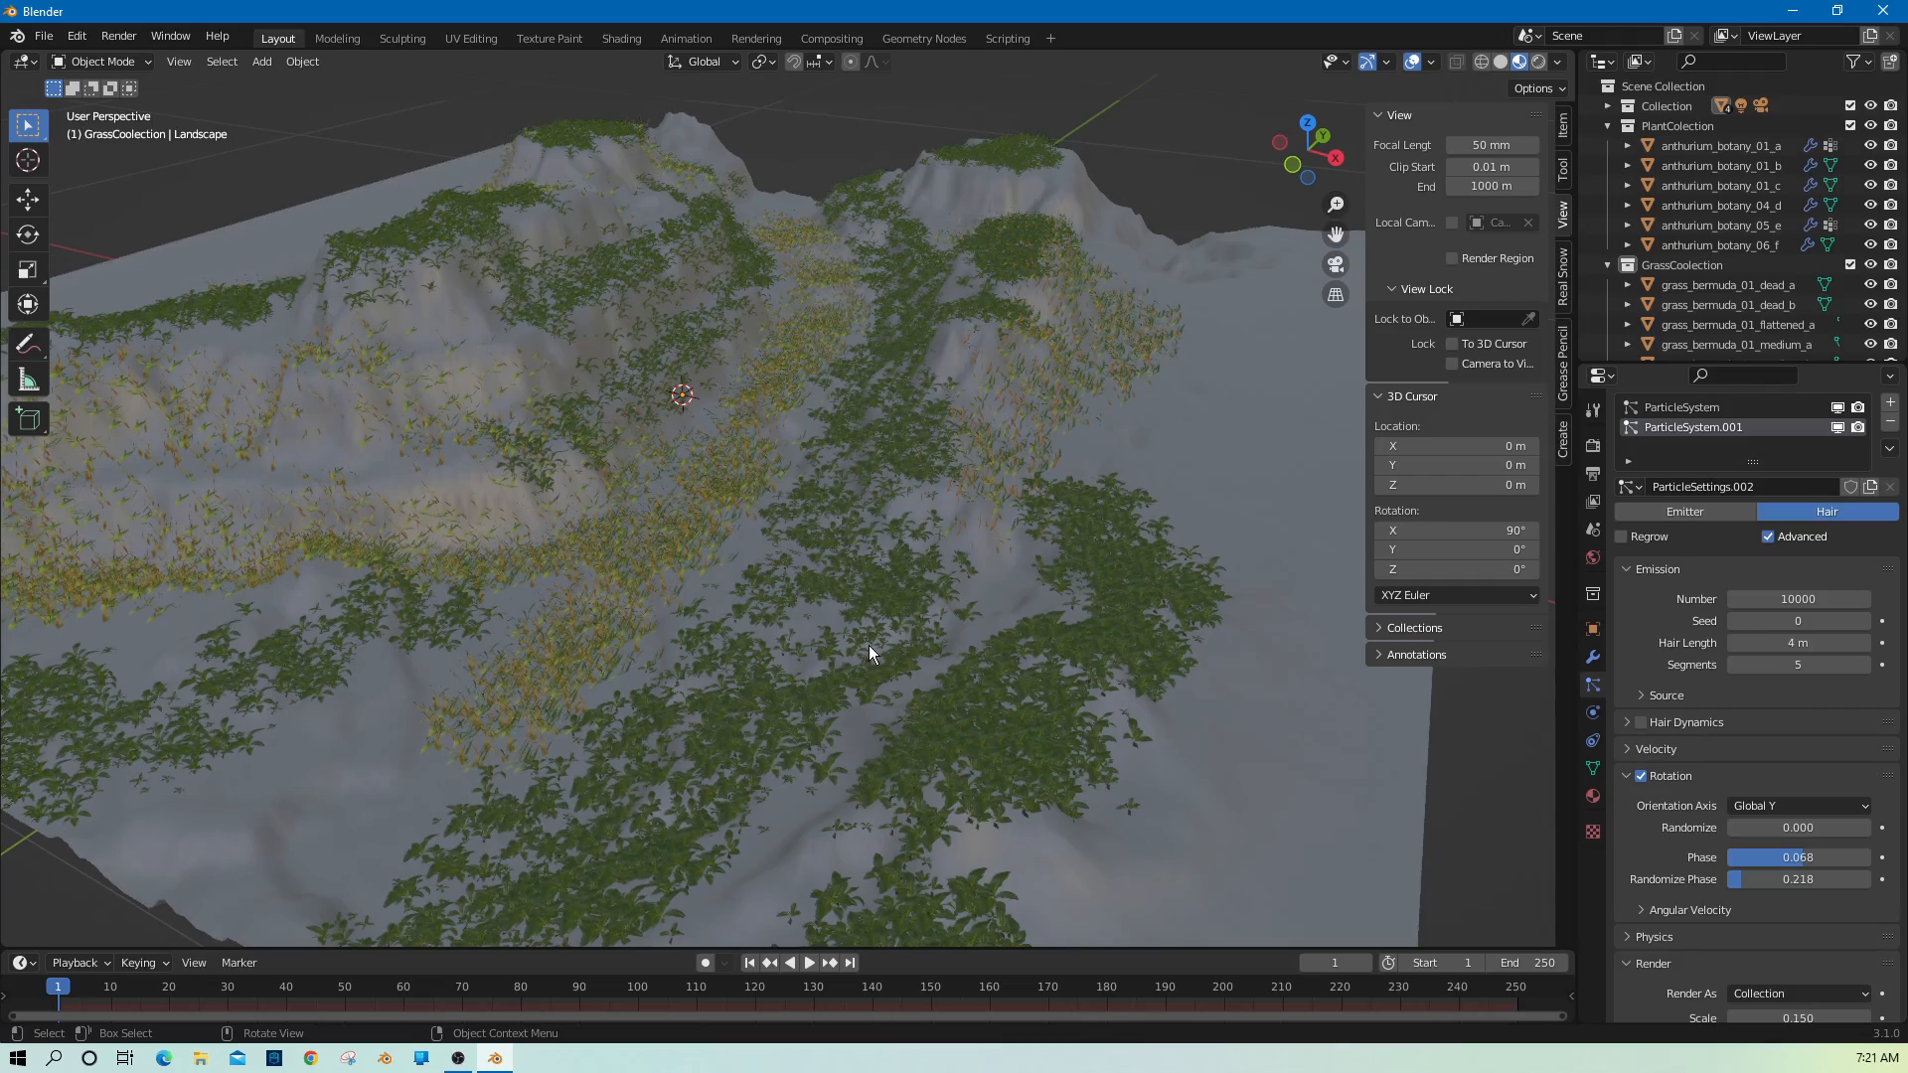
scroll(869, 646, up, 3)
shift+middle_drag(789, 634, 1064, 725)
scroll(1016, 677, up, 2)
scroll(1032, 725, down, 4)
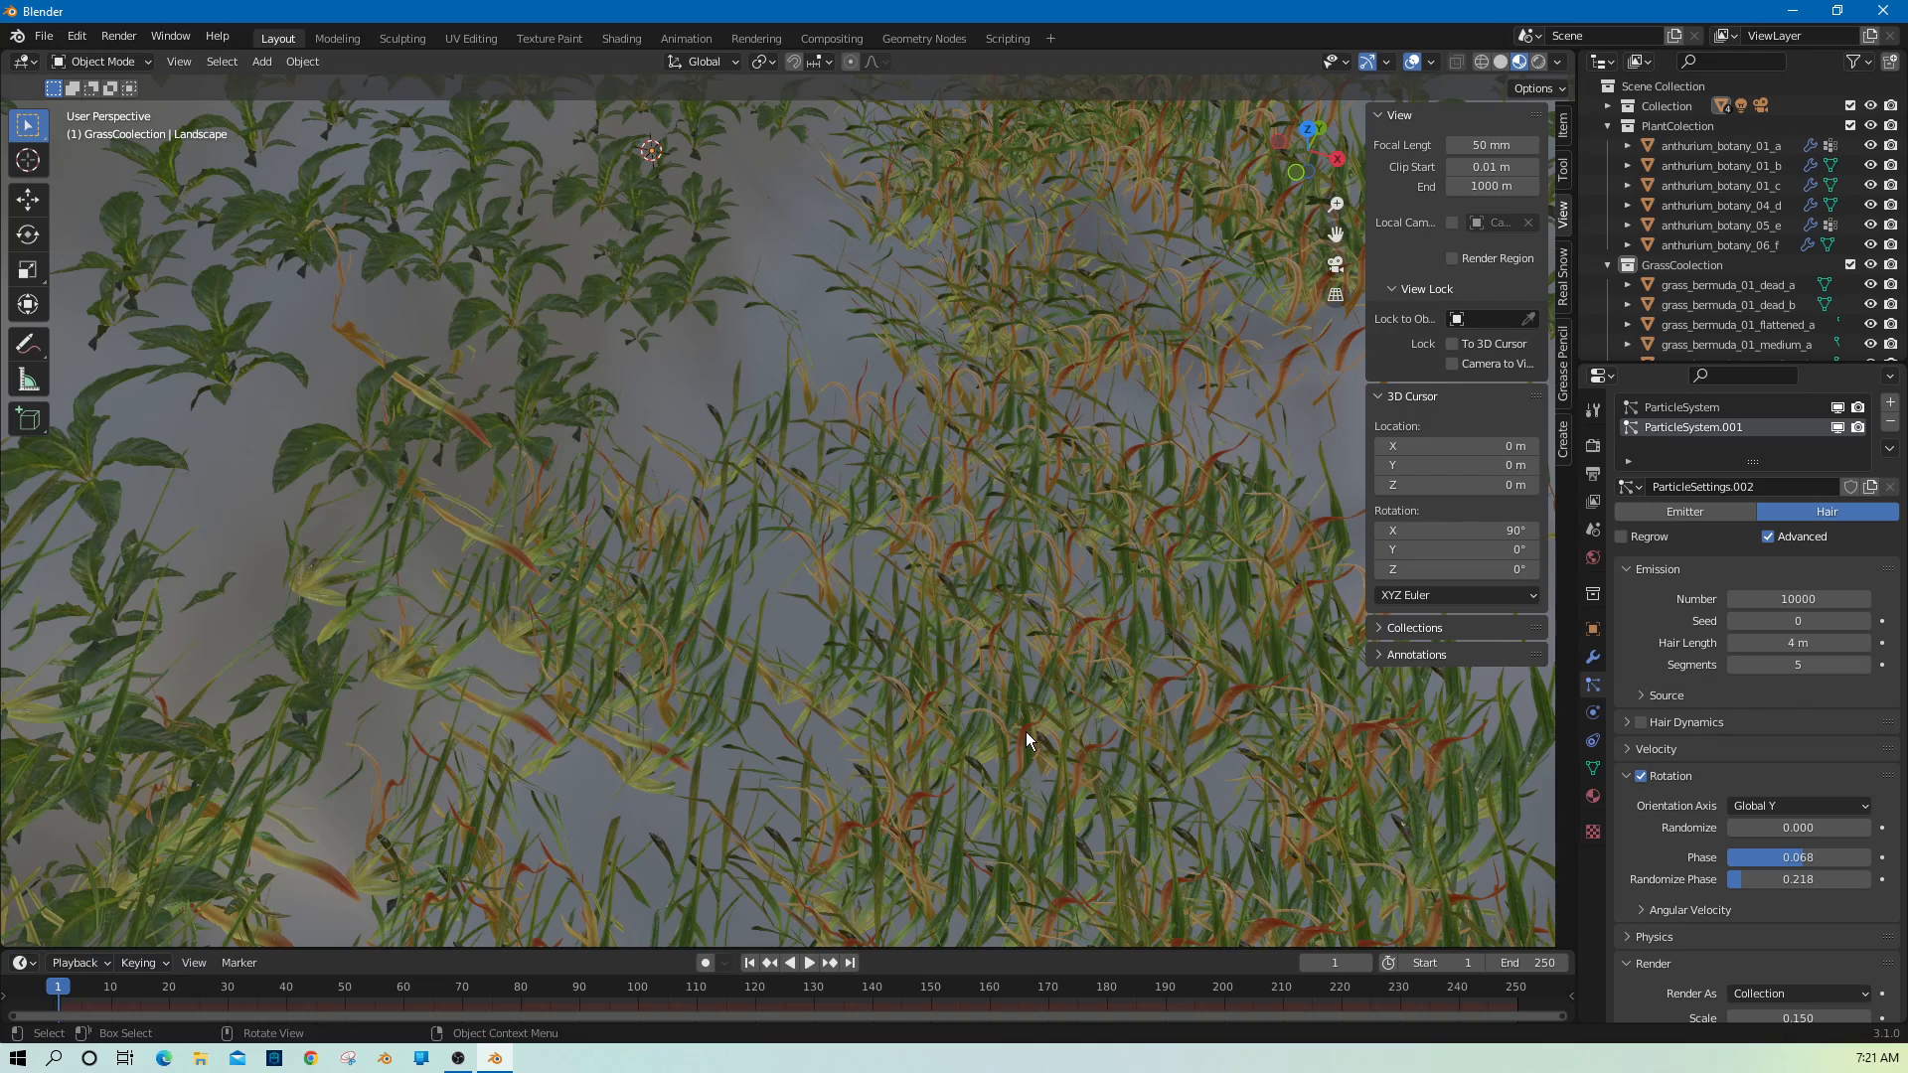
Select all objects and set the subsurface color of the landscape's Material.001 to red.
key(a)
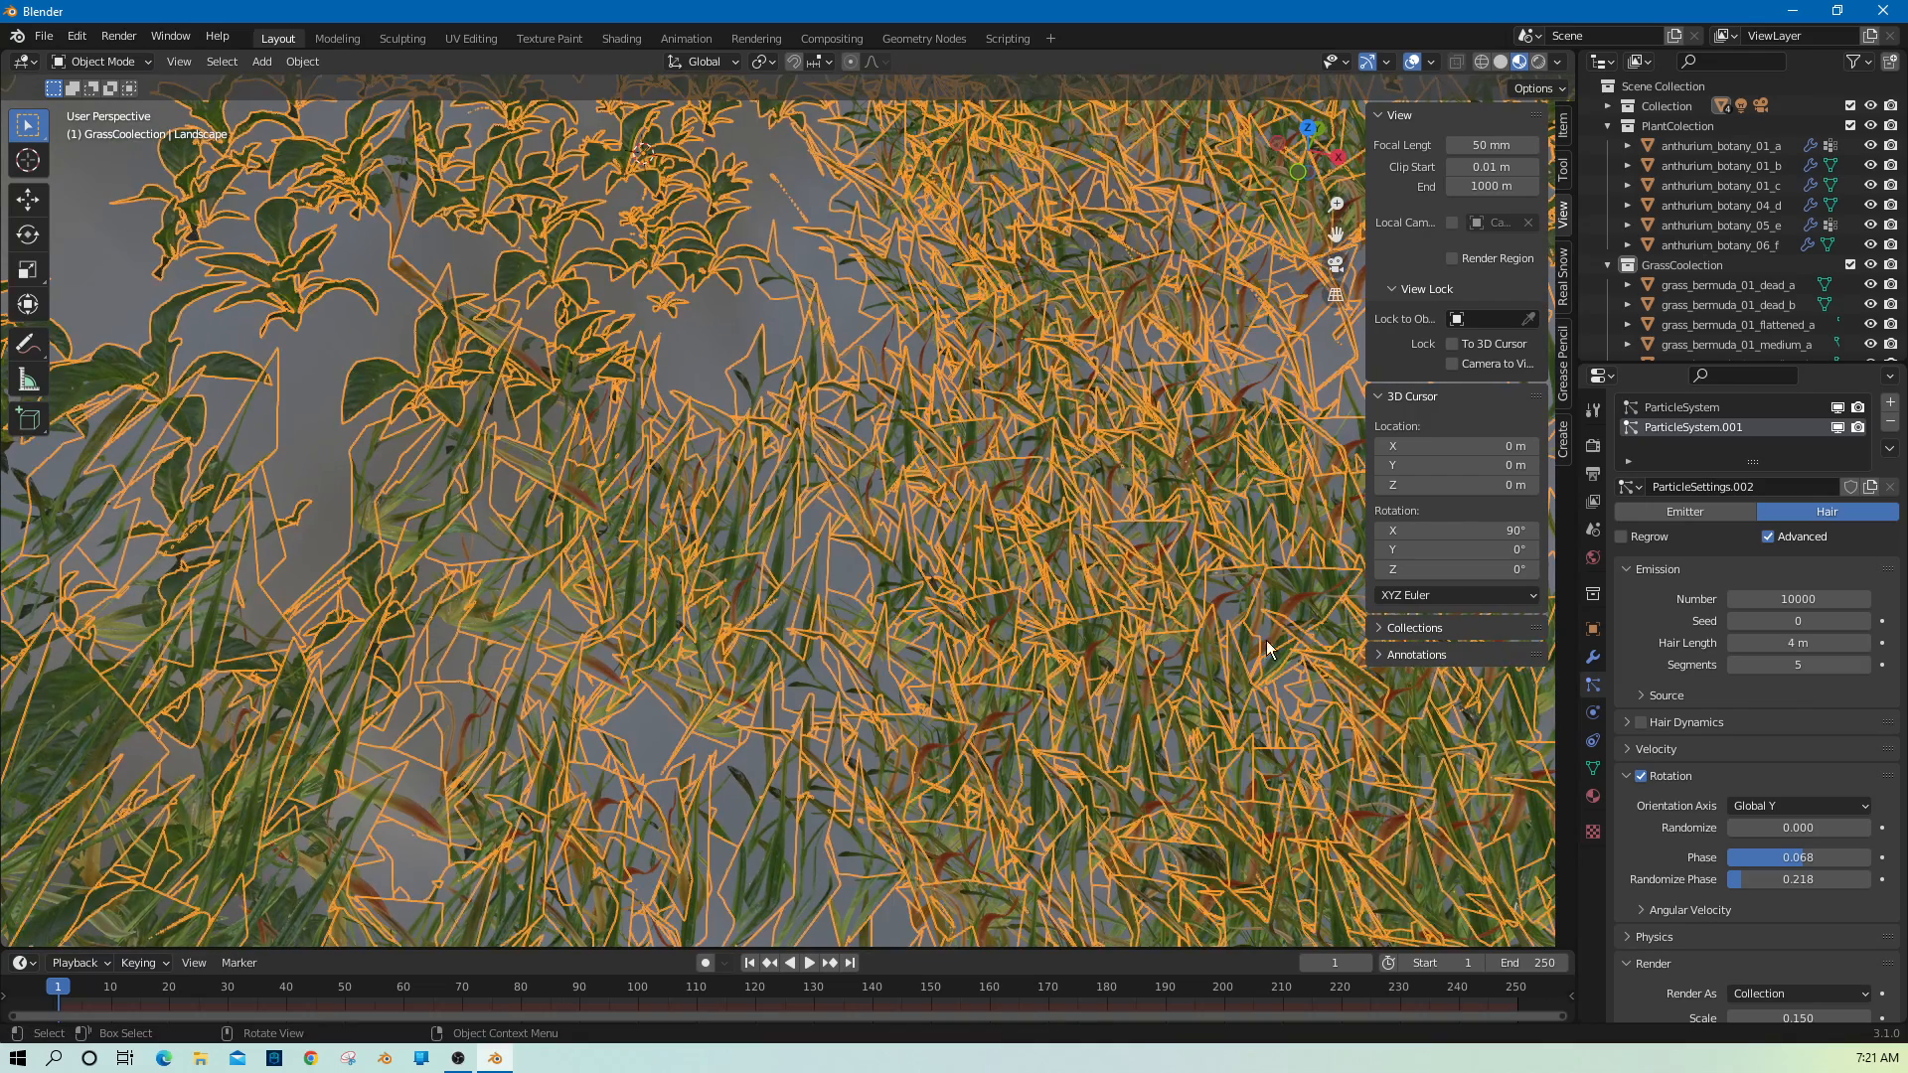
click(1593, 797)
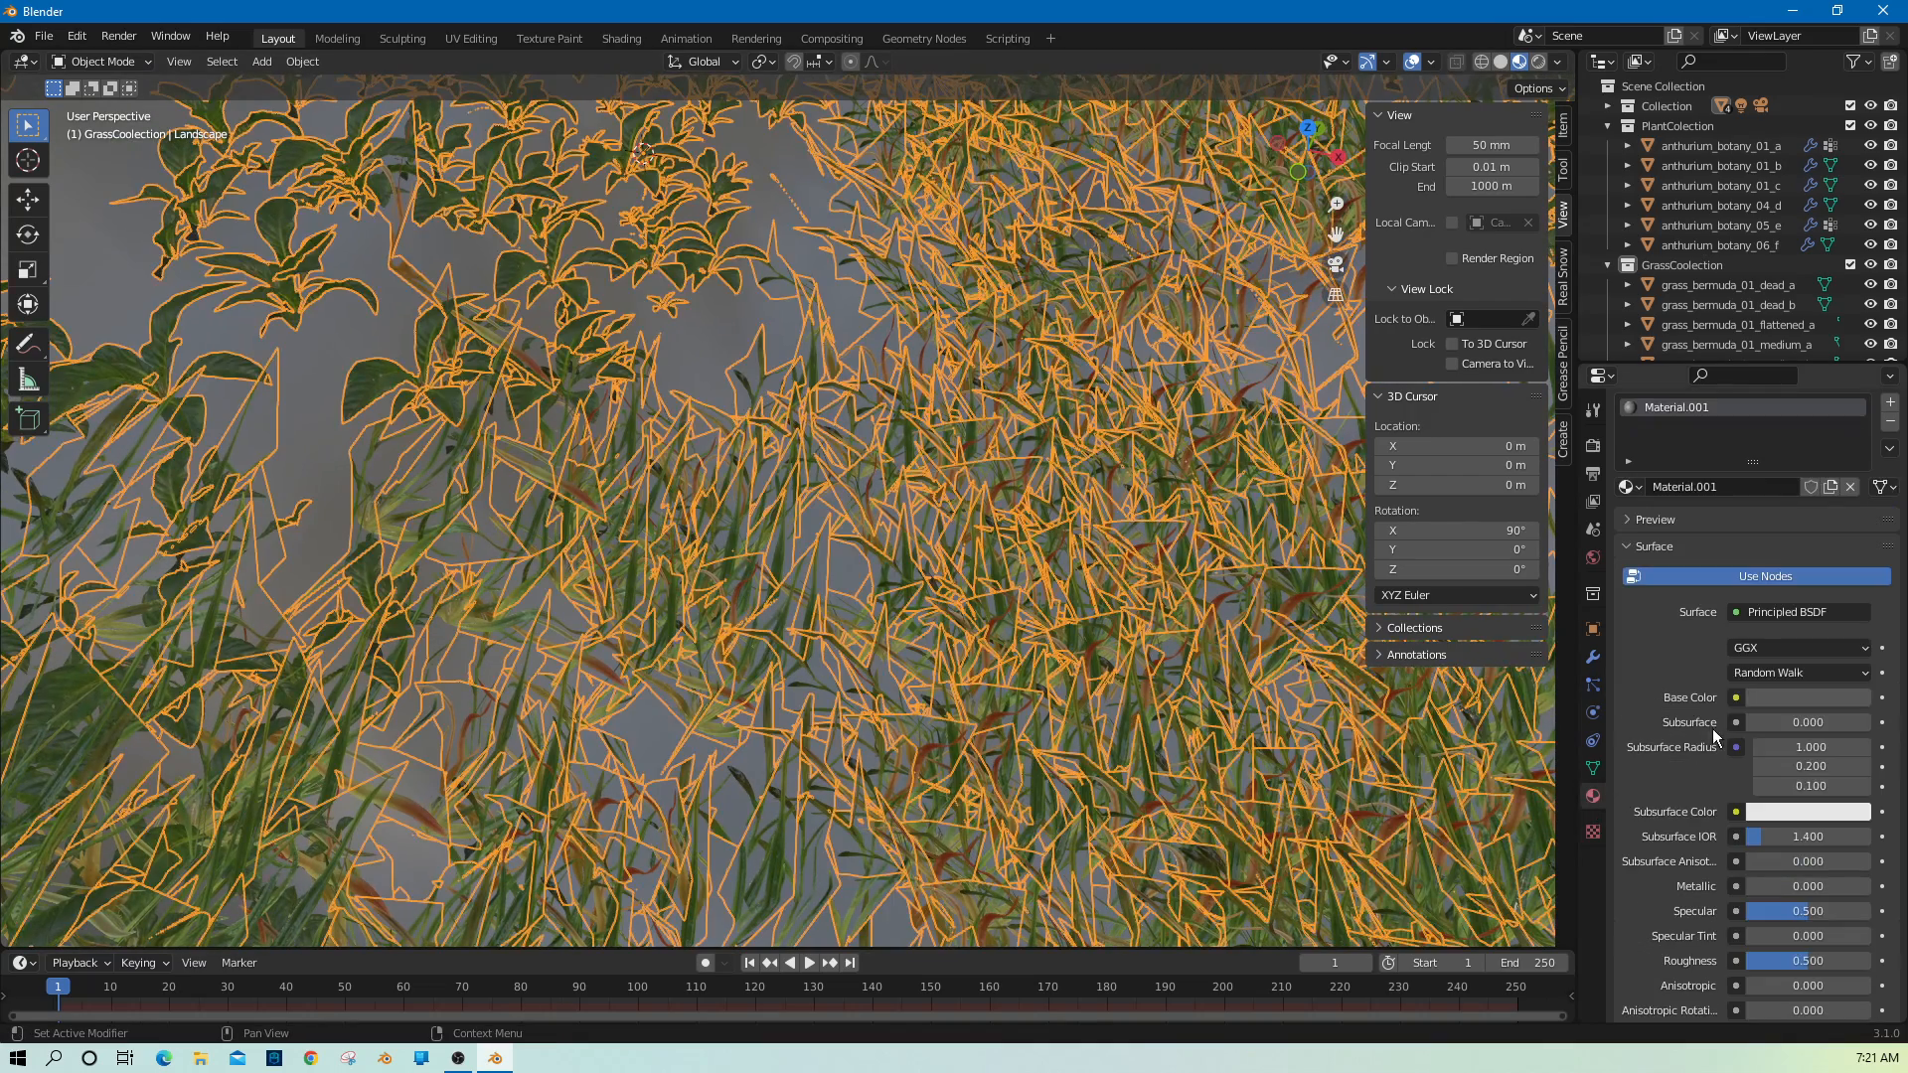
click(1813, 811)
drag(1800, 602, 1769, 653)
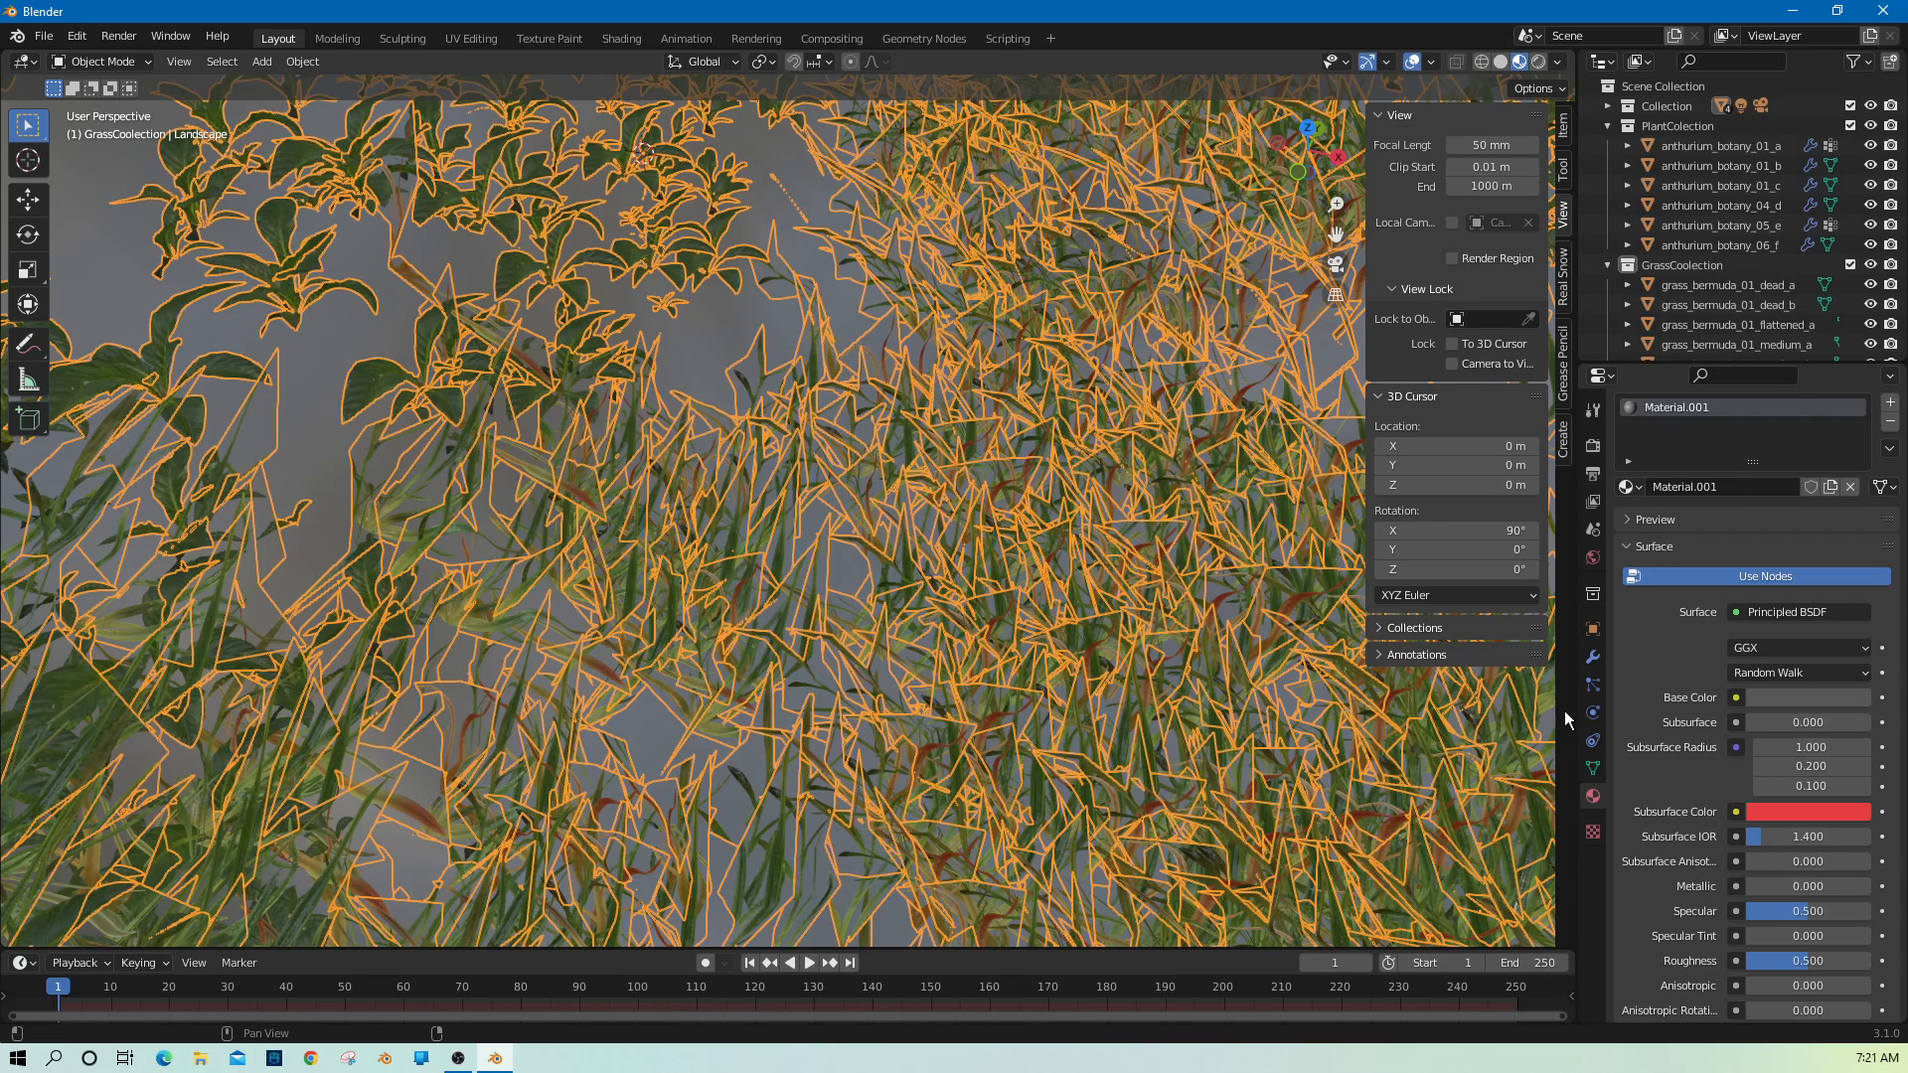
Change the base color of the landscape's Material.001 to a saturated blue.
scroll(1745, 761, up, 1)
click(1776, 738)
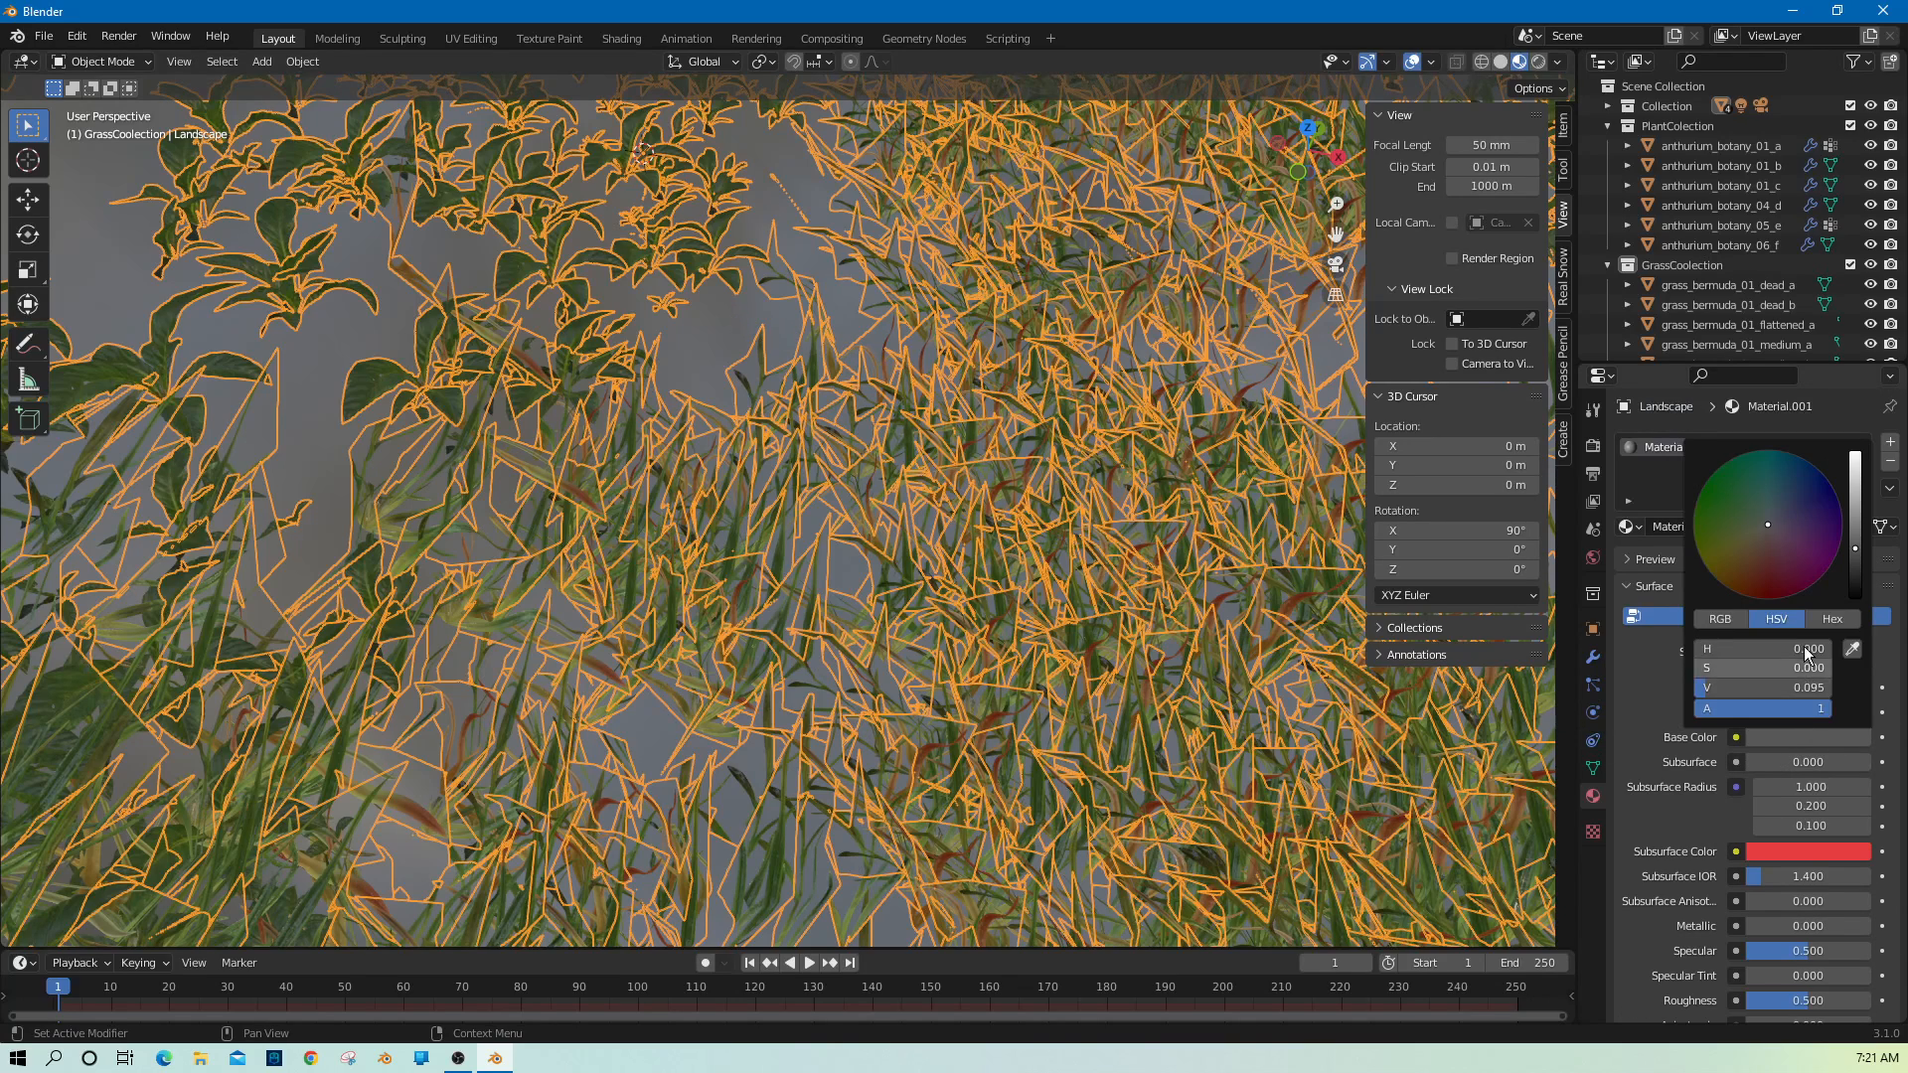
drag(1854, 547, 1817, 500)
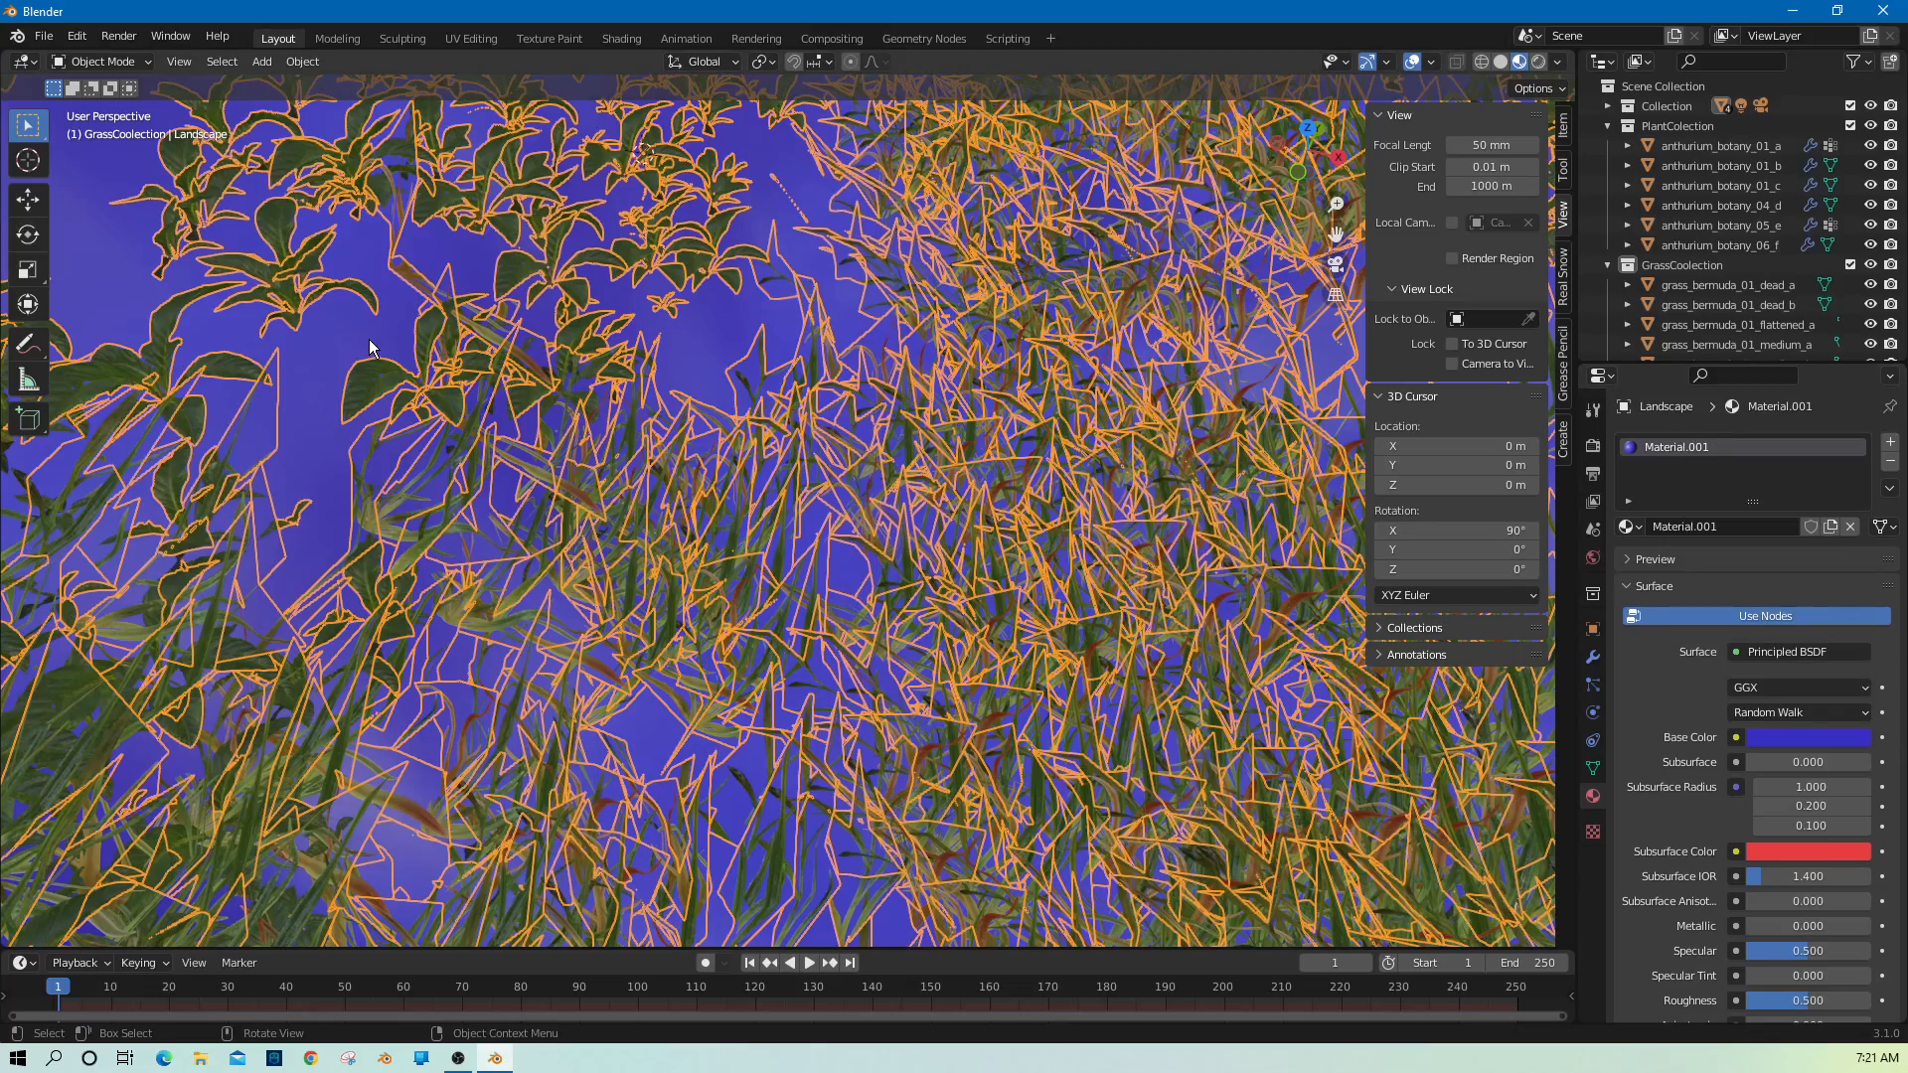
Deselect everything and examine the plants and grass against the recolored landscape from afar and up close.
scroll(368, 351, down, 2)
scroll(368, 350, down, 3)
scroll(303, 316, down, 5)
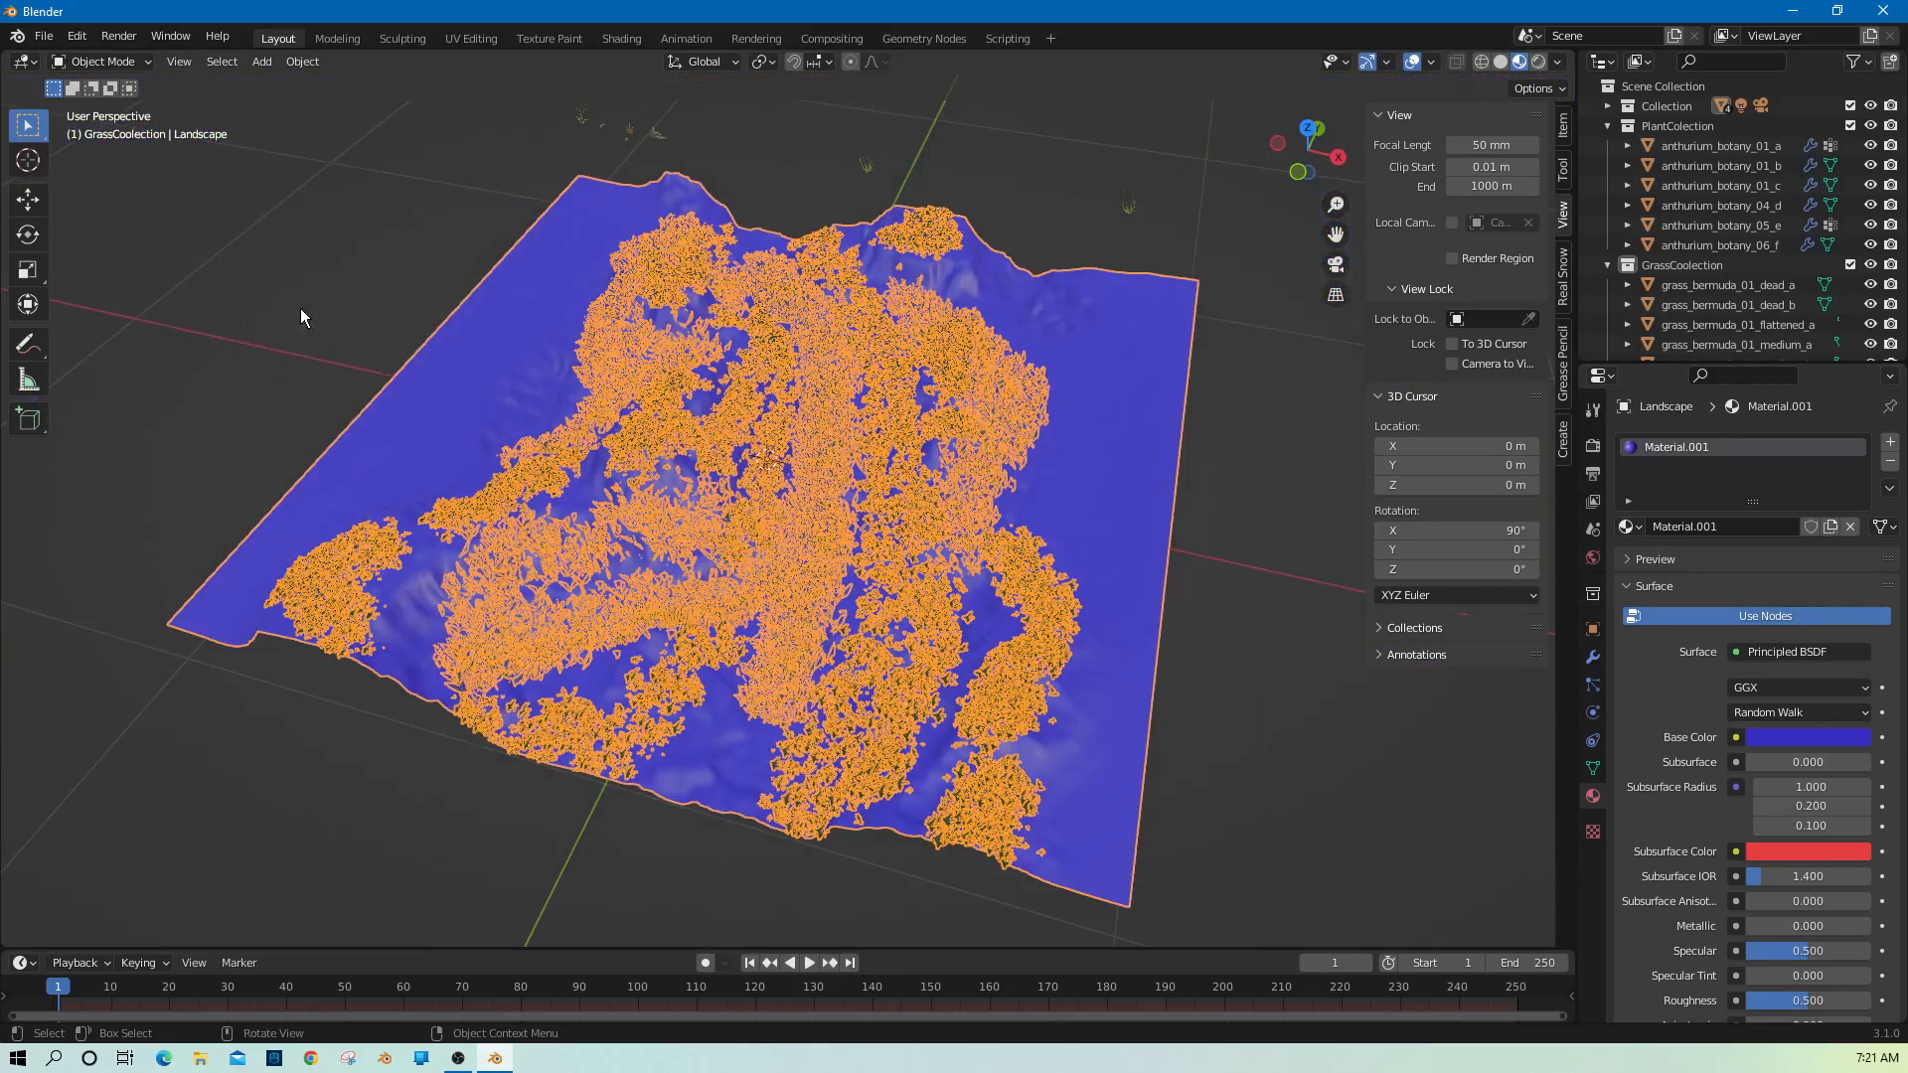
key(alt+a)
scroll(899, 723, up, 8)
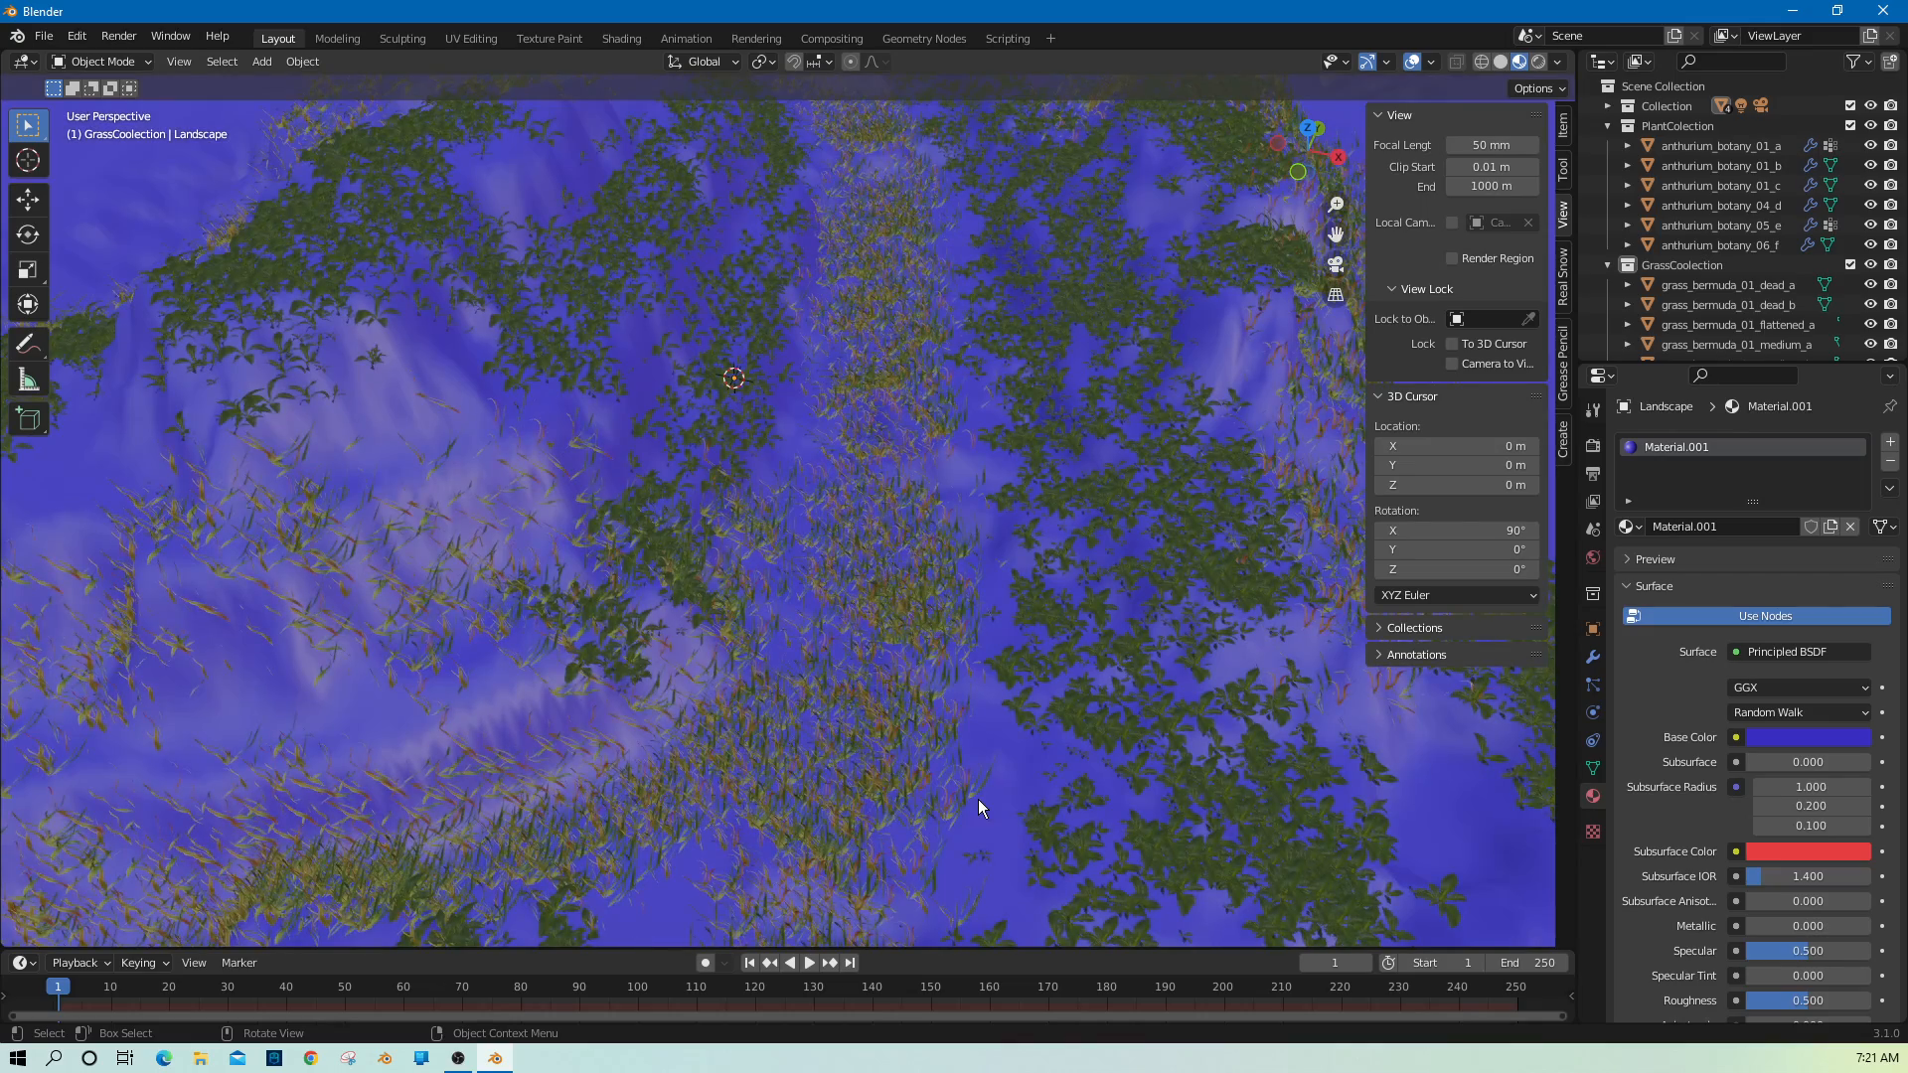
middle_drag(978, 799, 1021, 759)
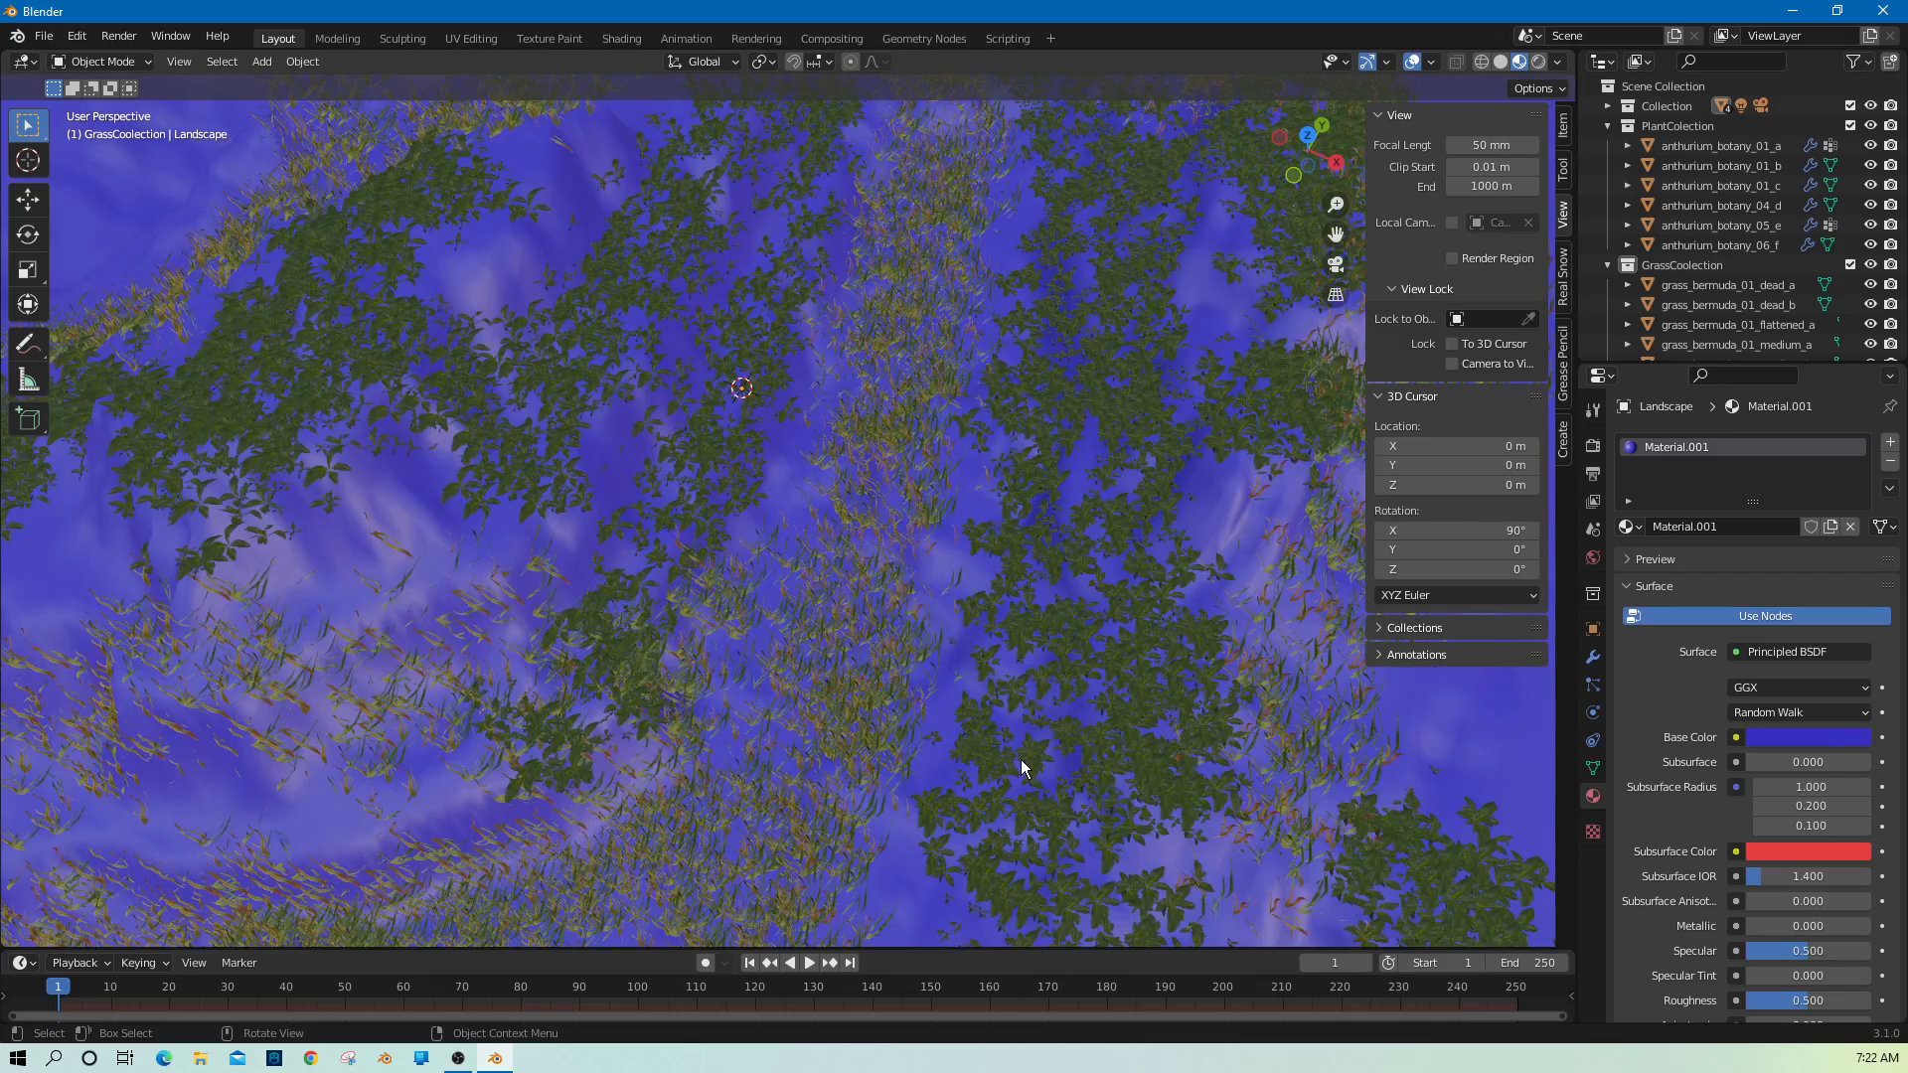
scroll(1021, 759, up, 4)
scroll(1014, 753, down, 3)
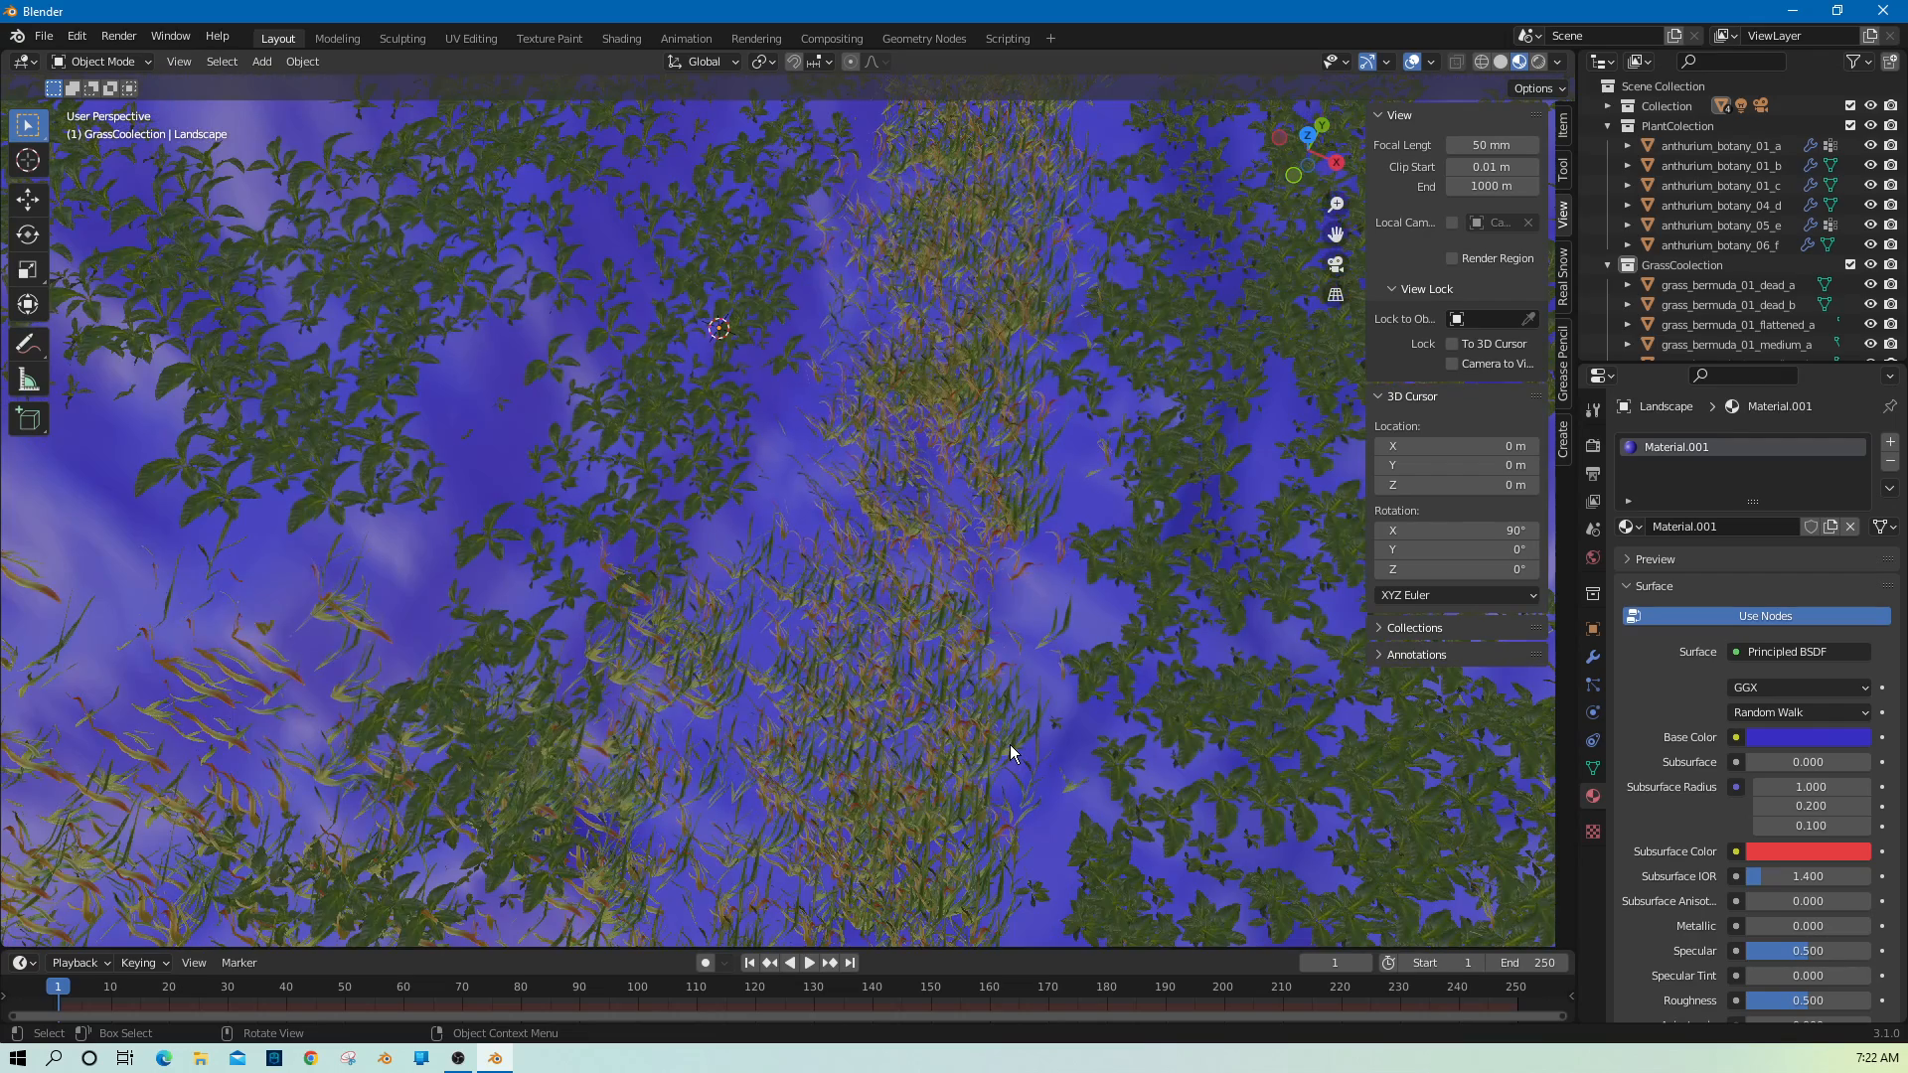